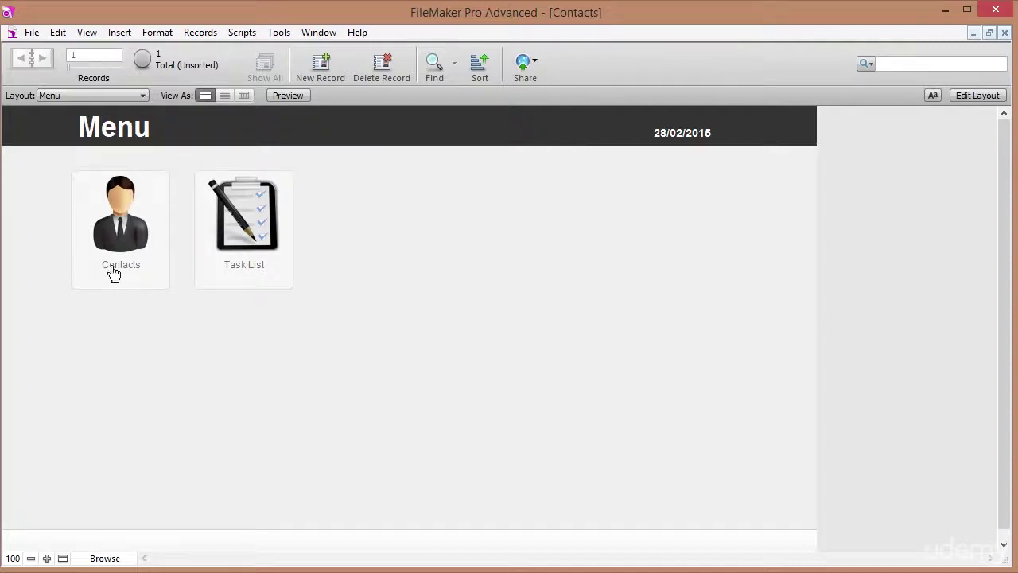
Open Contacts, view John Doe's Notes, Tasks and Map tabs, then show the contact list.
{"action": "left_click", "coordinate": [137, 228]}
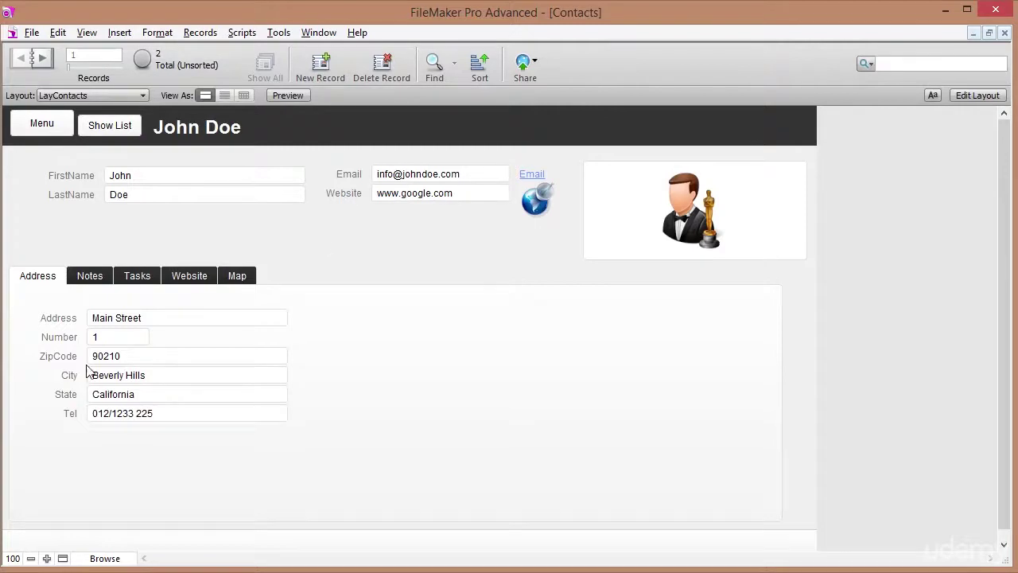
{"action": "left_click", "coordinate": [99, 278]}
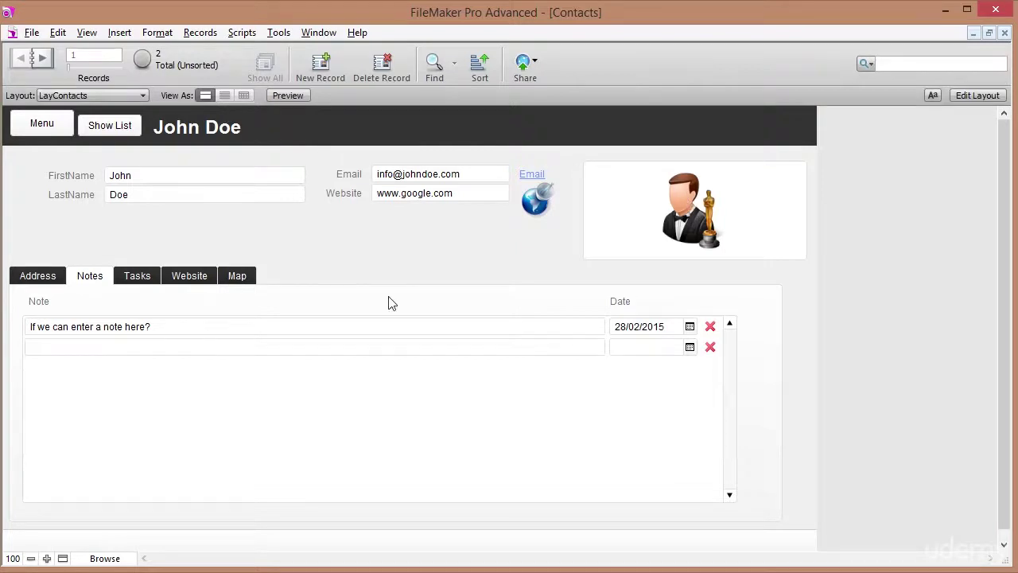
{"action": "left_click", "coordinate": [134, 281]}
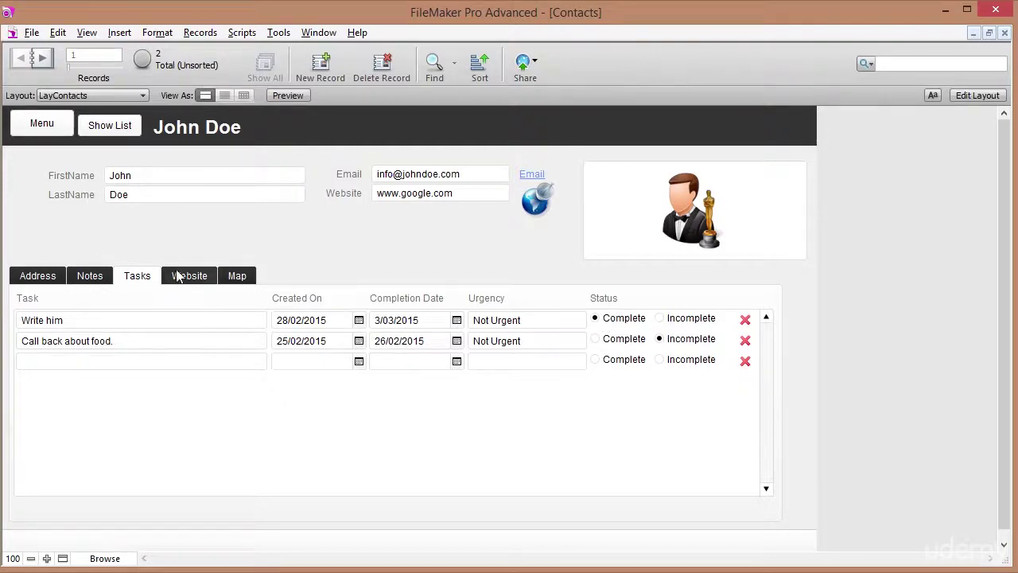
{"action": "left_click", "coordinate": [237, 276]}
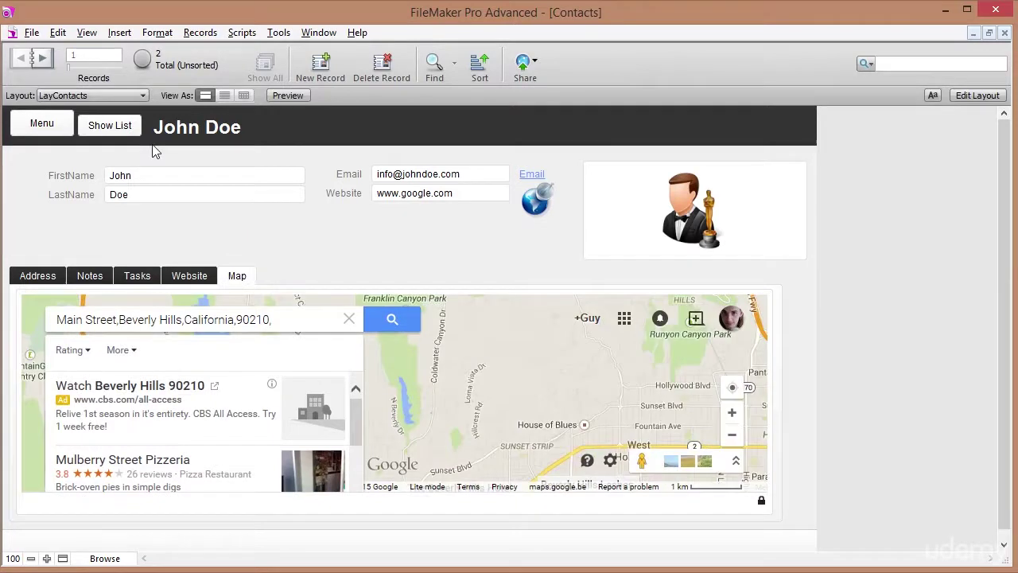
{"action": "left_click", "coordinate": [106, 127]}
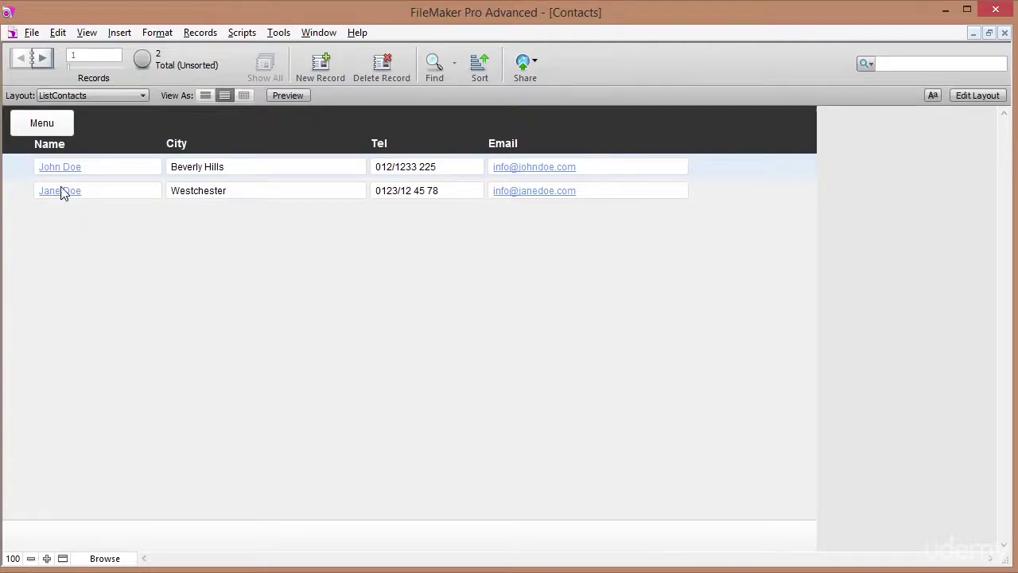
Open Jane Doe's record, view her Tasks tab, and return to the Menu.
{"action": "left_click", "coordinate": [60, 191]}
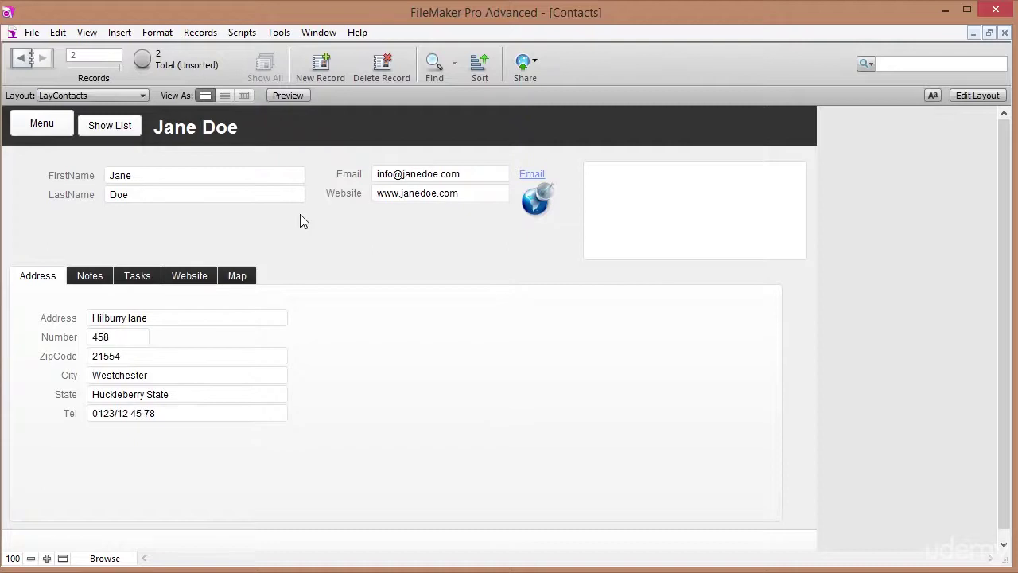
{"action": "left_click", "coordinate": [137, 275]}
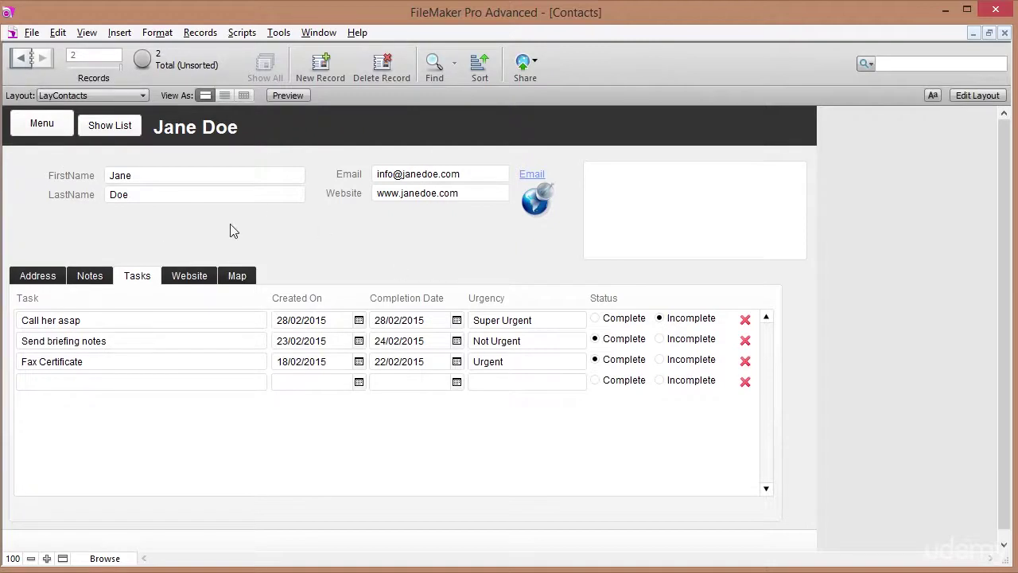
{"action": "left_click", "coordinate": [46, 124]}
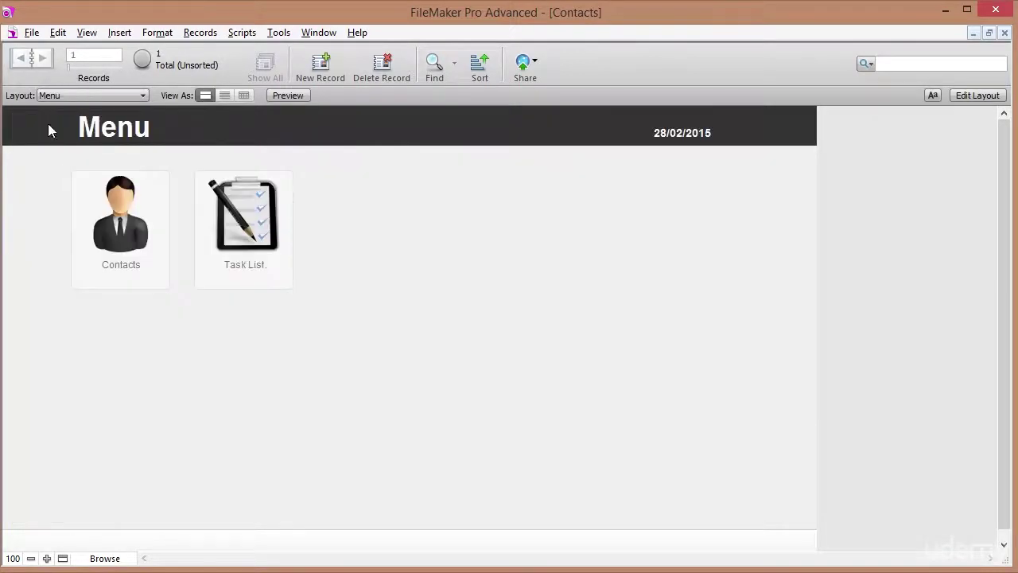
In the Task List, show incomplete, all, then completed tasks, and return to the Menu.
{"action": "left_click", "coordinate": [255, 263]}
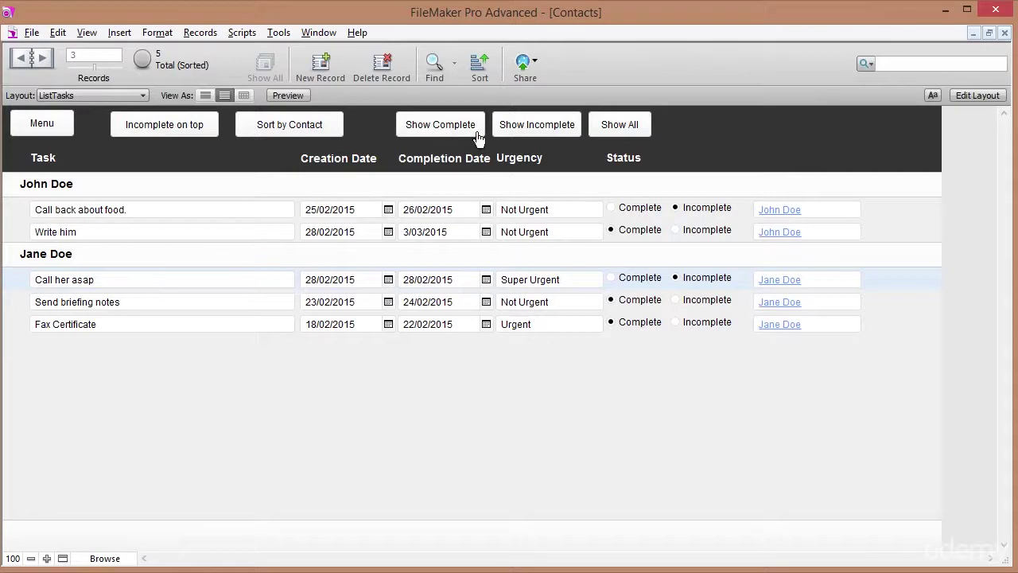
{"action": "left_click", "coordinate": [554, 134]}
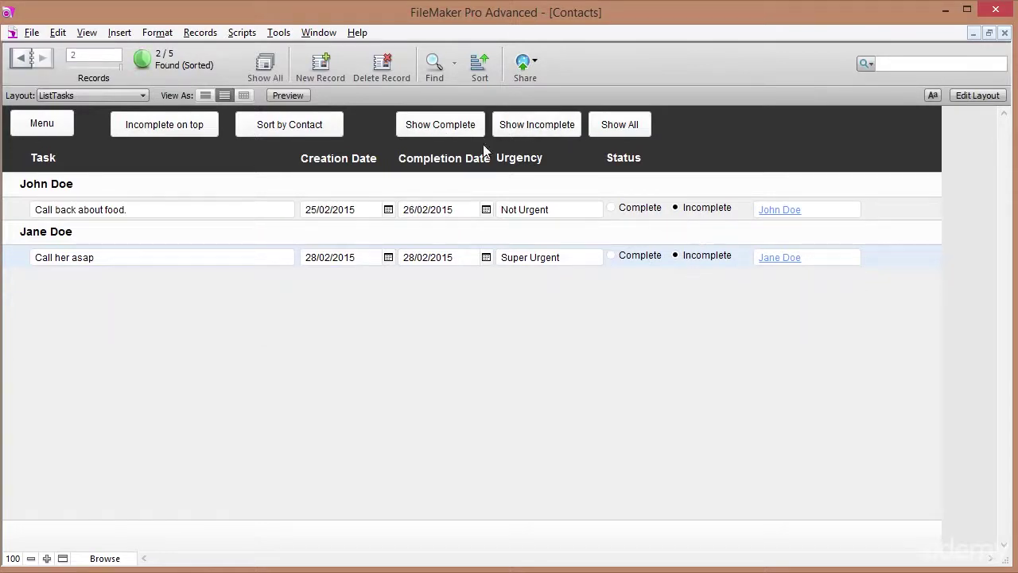
{"action": "left_click", "coordinate": [624, 137]}
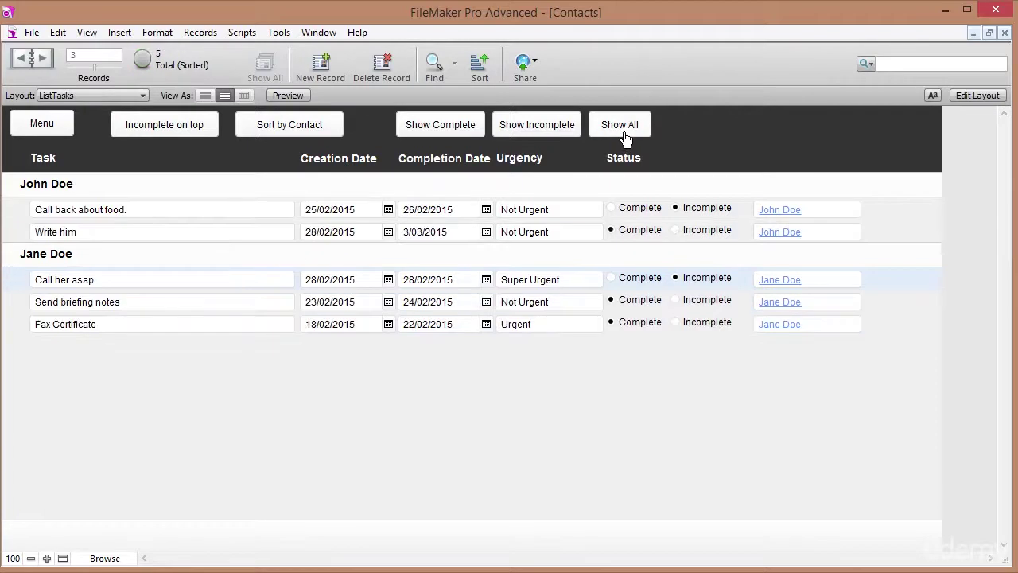
{"action": "left_click", "coordinate": [451, 130]}
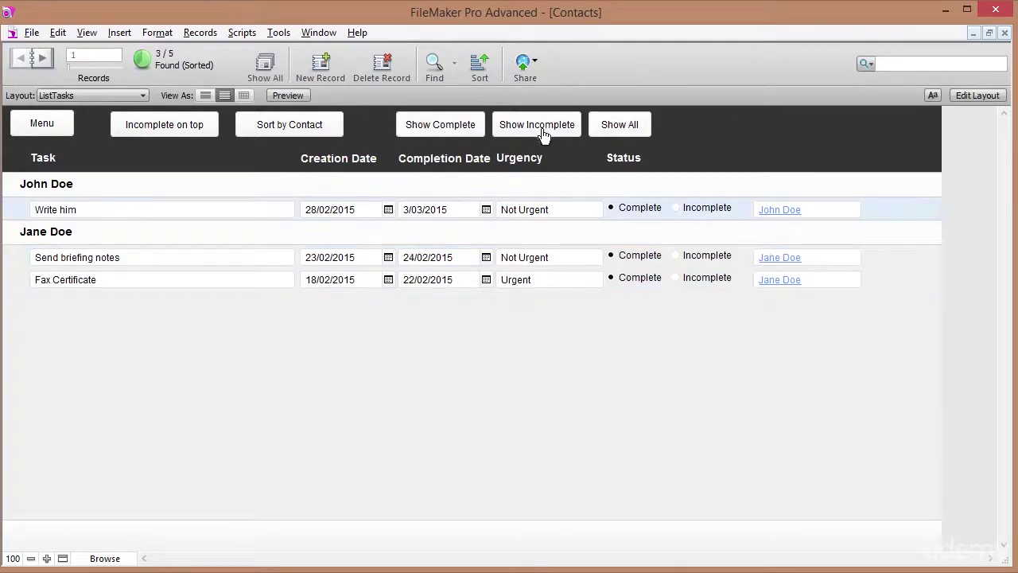
{"action": "left_click", "coordinate": [611, 135]}
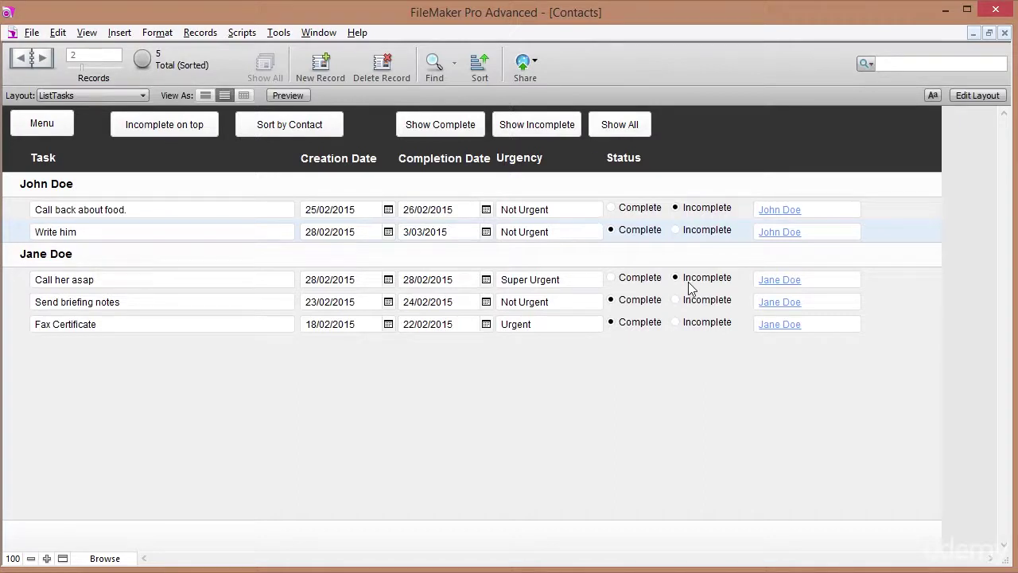
{"action": "left_click", "coordinate": [69, 130]}
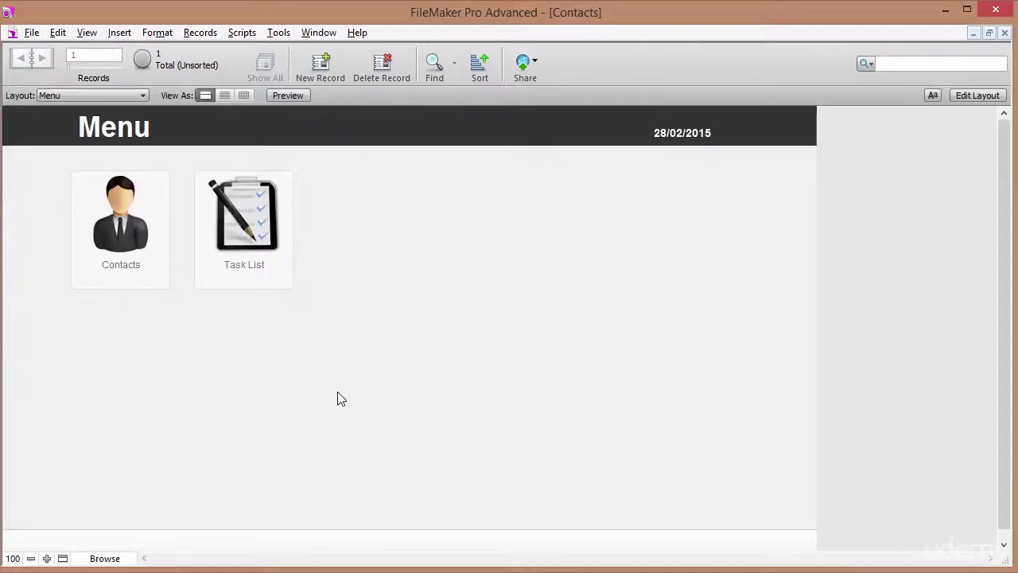
Open the contact detail view and flip between John Doe and Jane Doe, ending on Jane.
{"action": "left_click", "coordinate": [129, 275]}
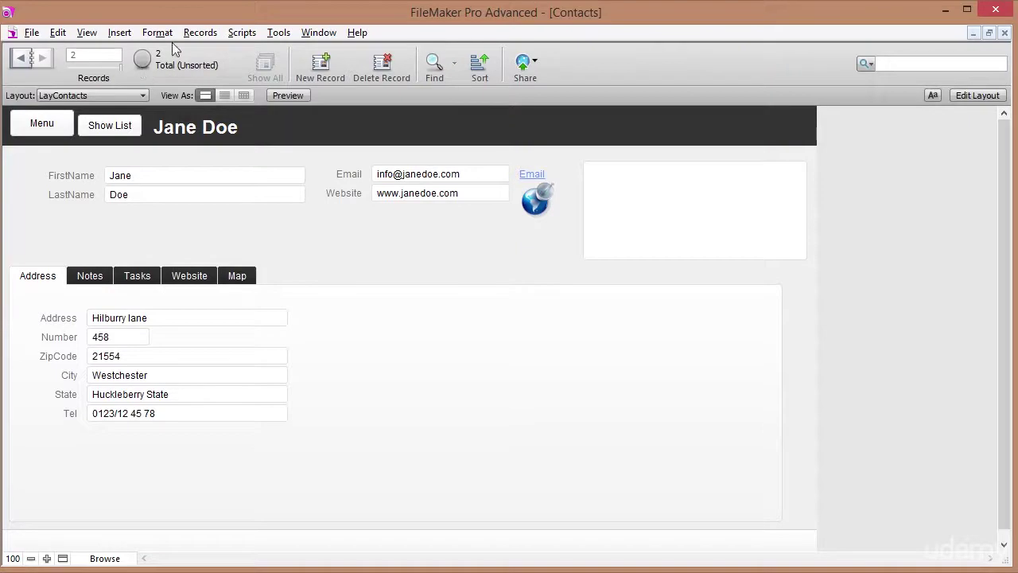
{"action": "left_click", "coordinate": [22, 58]}
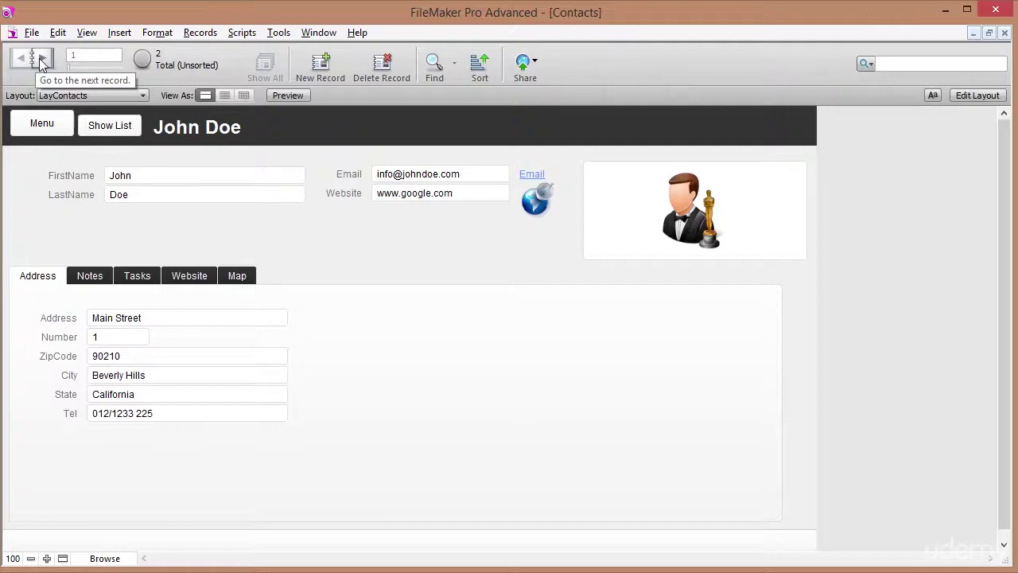
{"action": "left_click", "coordinate": [44, 59]}
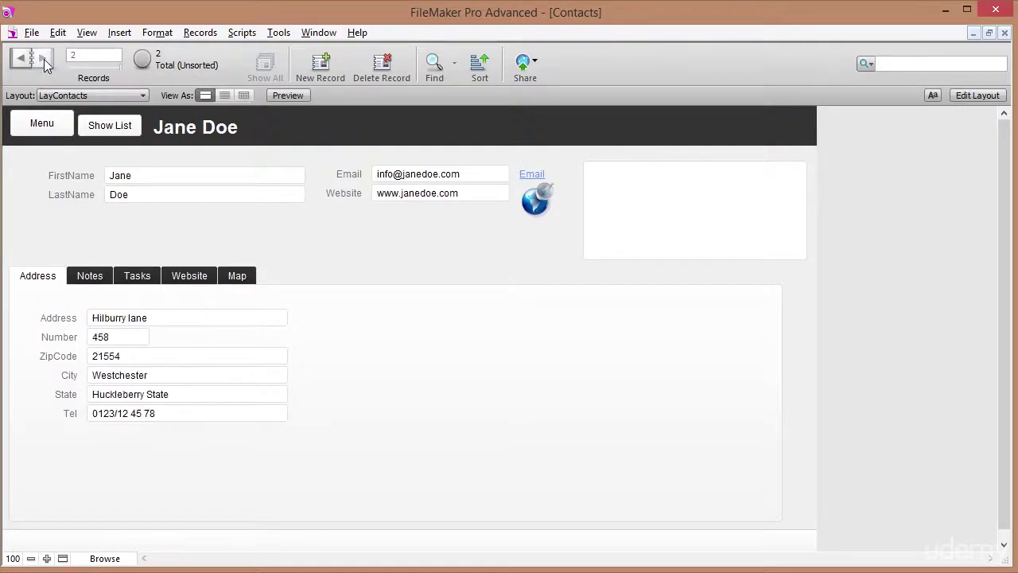
{"action": "left_click", "coordinate": [17, 59]}
{"action": "left_click", "coordinate": [38, 57]}
{"action": "left_click", "coordinate": [40, 60]}
Add a new contact with first name Billy and last name Bob, then enter Find mode.
{"action": "left_click", "coordinate": [323, 70]}
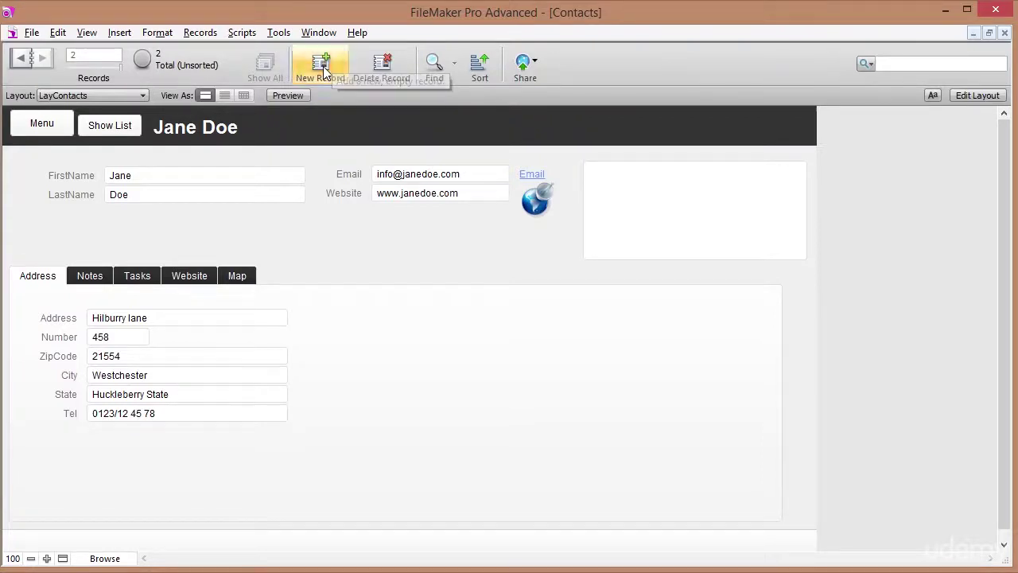
{"action": "type", "text": "Billy"}
{"action": "key", "text": "Tab"}
{"action": "type", "text": "B"}
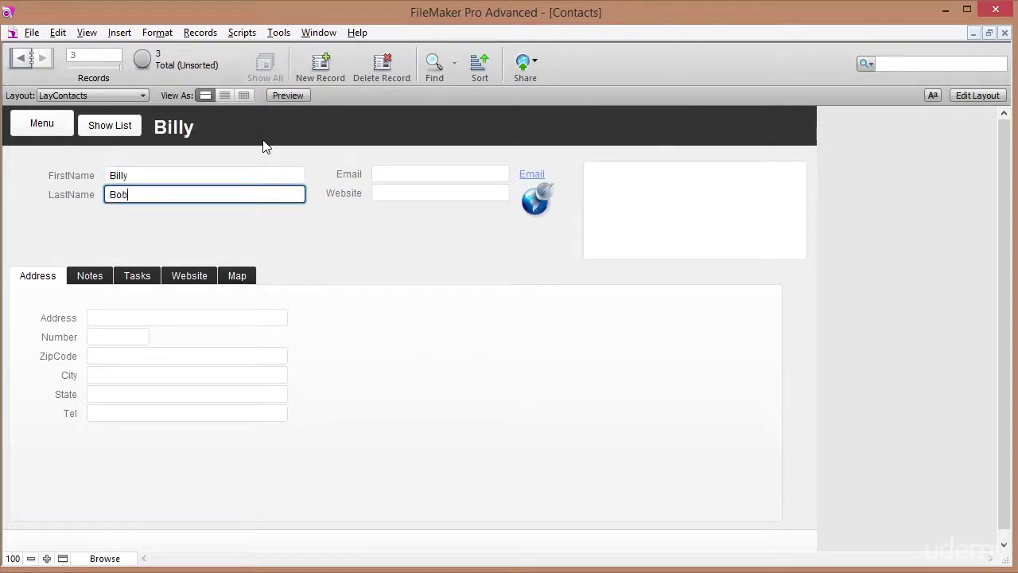
{"action": "type", "text": "ob"}
{"action": "left_click", "coordinate": [265, 146]}
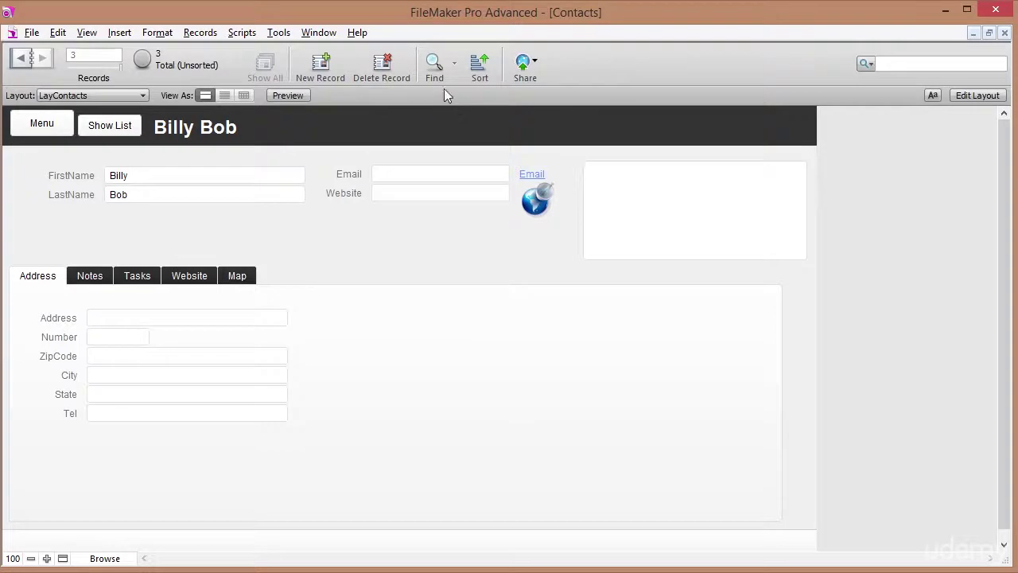
{"action": "left_click", "coordinate": [434, 67]}
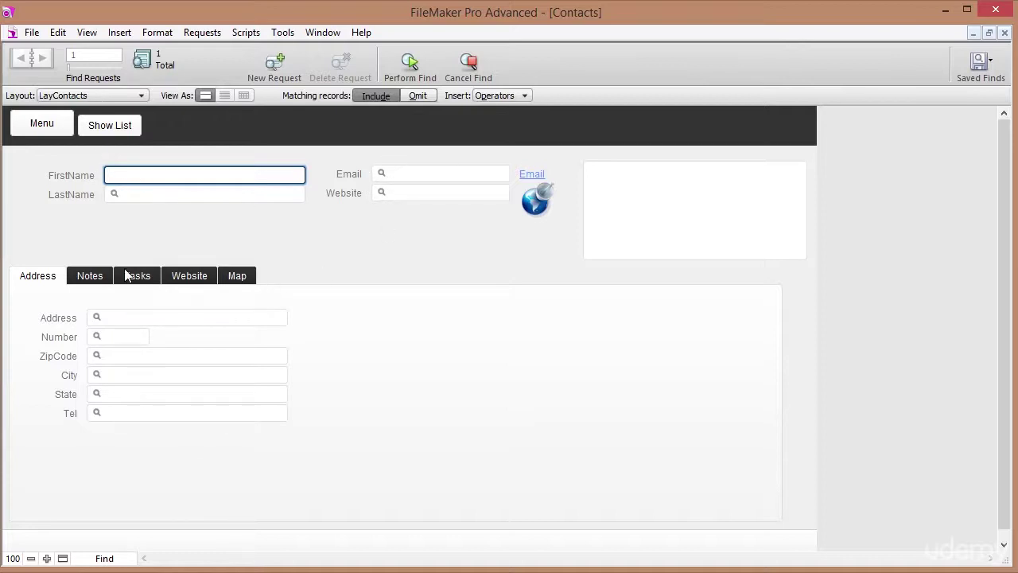
Find contacts with last name Doe, returning 2 of 3 records.
{"action": "left_click", "coordinate": [134, 198]}
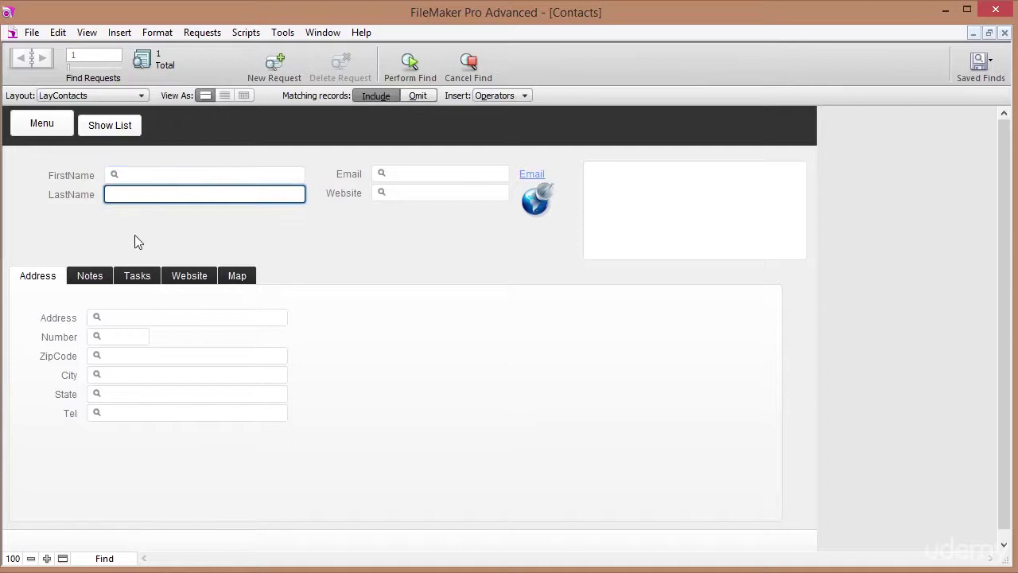
{"action": "type", "text": "Doe"}
{"action": "left_click", "coordinate": [410, 60]}
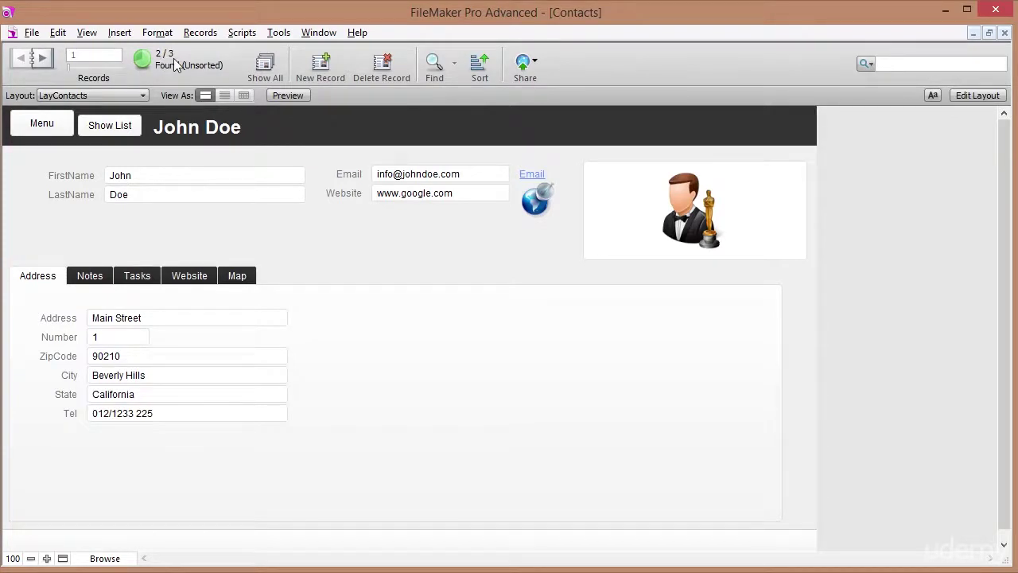
Flip back and forth between the two found Doe contacts.
{"action": "left_click", "coordinate": [42, 57]}
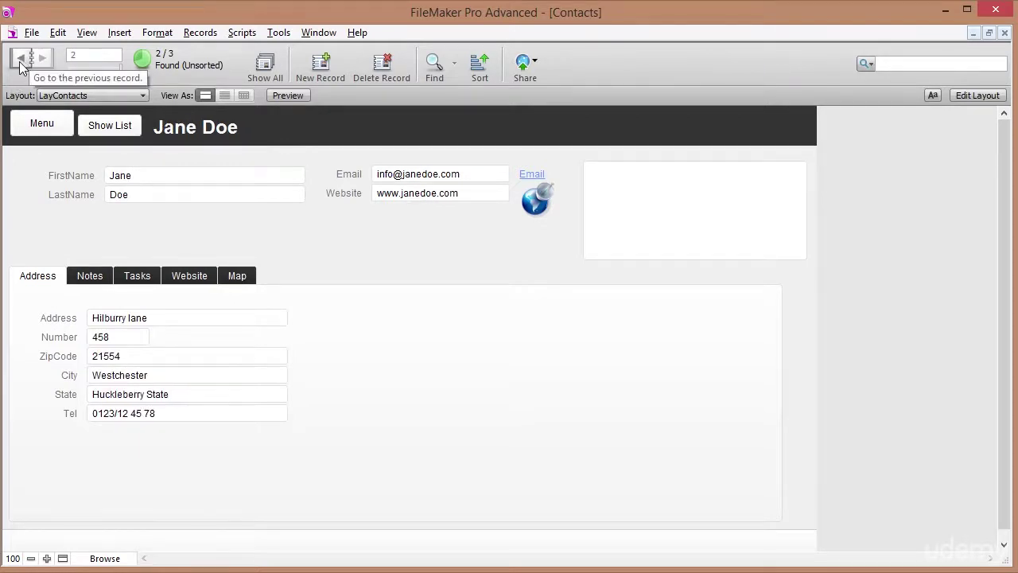
{"action": "left_click", "coordinate": [20, 58]}
{"action": "left_click", "coordinate": [42, 59]}
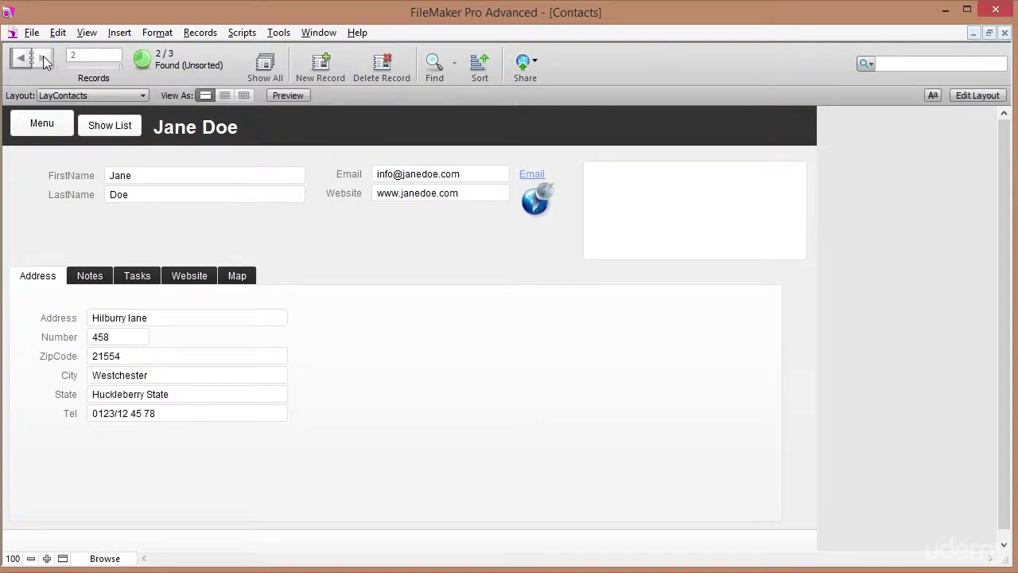
{"action": "left_click", "coordinate": [23, 57]}
{"action": "left_click", "coordinate": [41, 57]}
{"action": "left_click", "coordinate": [22, 58]}
{"action": "left_click", "coordinate": [42, 57]}
{"action": "left_click", "coordinate": [23, 58]}
{"action": "left_click", "coordinate": [43, 57]}
Show all three contacts, go to Billy Bob's record, then start and cancel a new find.
{"action": "left_click", "coordinate": [263, 64]}
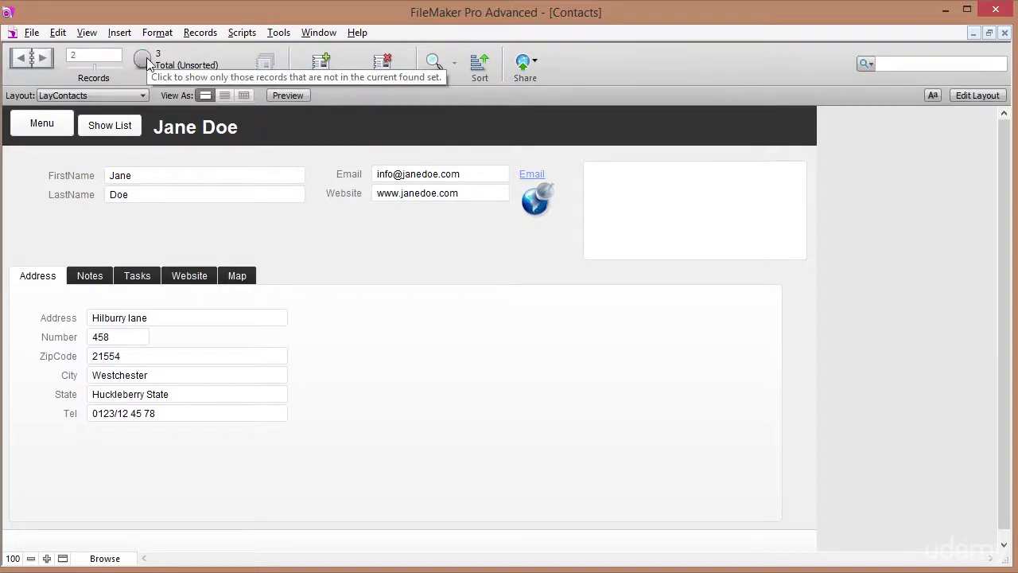
{"action": "left_click", "coordinate": [46, 54]}
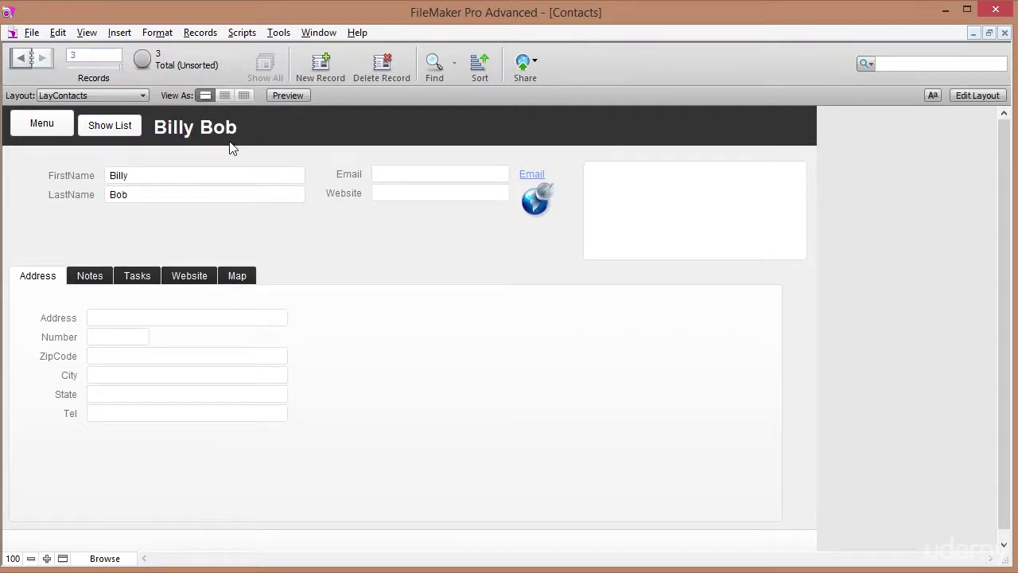
{"action": "left_click", "coordinate": [434, 70]}
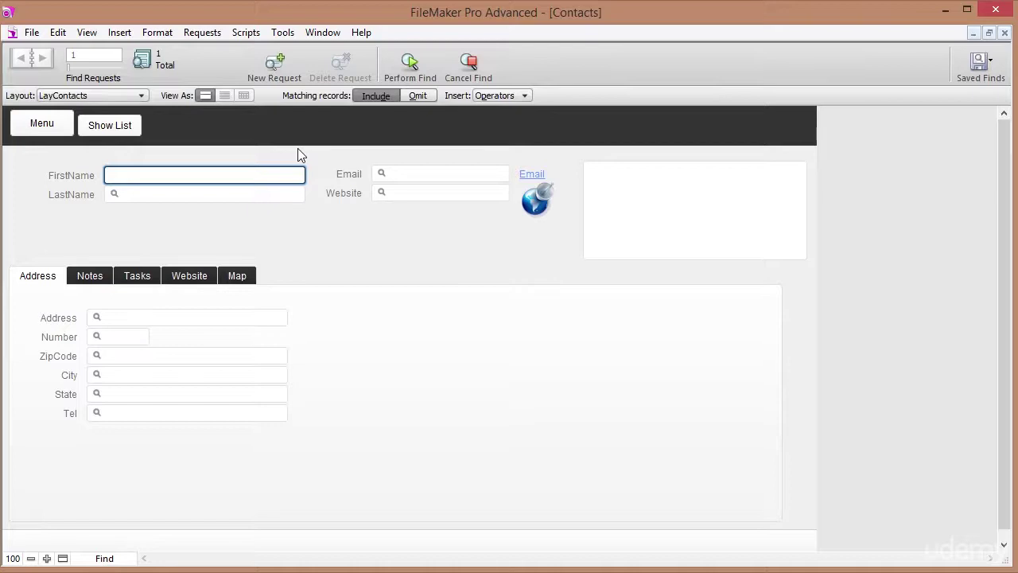
{"action": "left_click", "coordinate": [470, 67]}
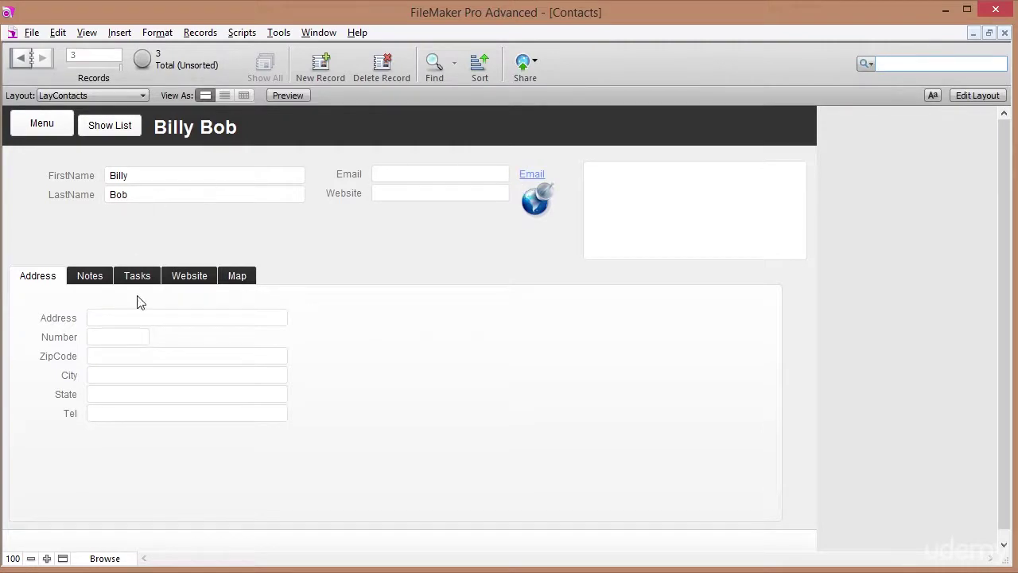
Quick-find 'Doe' to get 2 of 3 contacts, then begin a new find in the LastName field.
{"action": "type", "text": "Doe"}
{"action": "key", "text": "Return"}
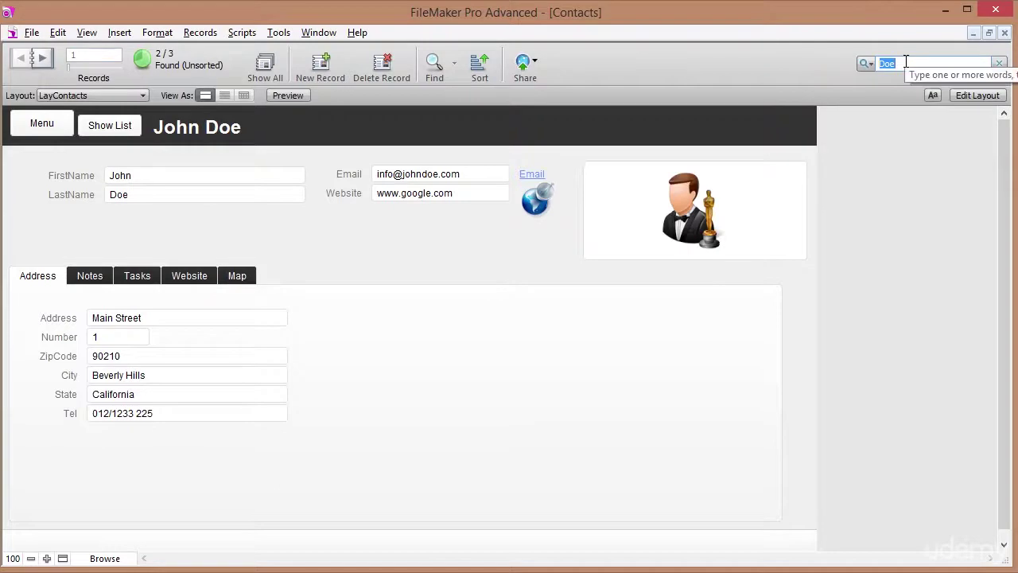
{"action": "left_click", "coordinate": [901, 64]}
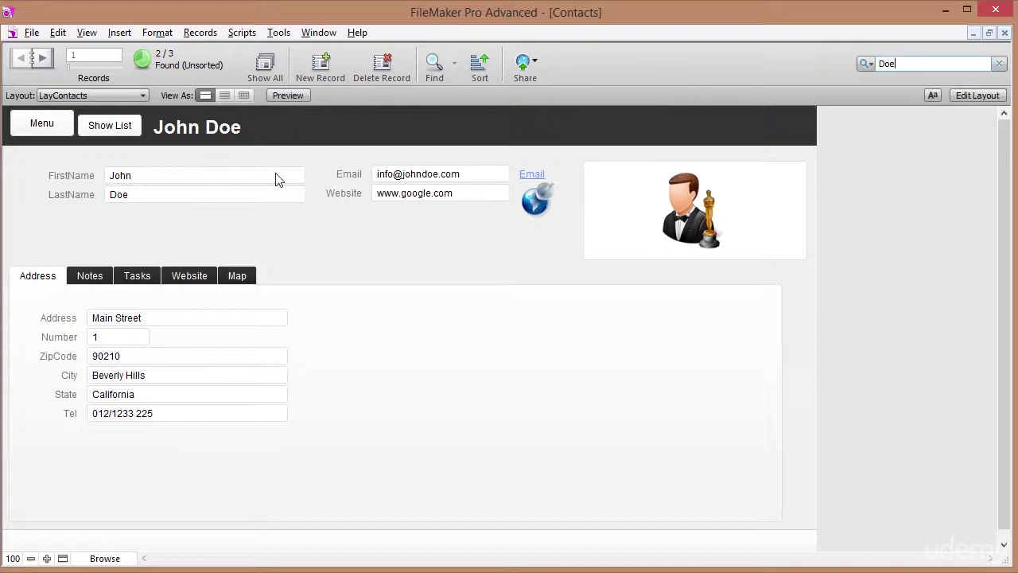
{"action": "left_click", "coordinate": [435, 67]}
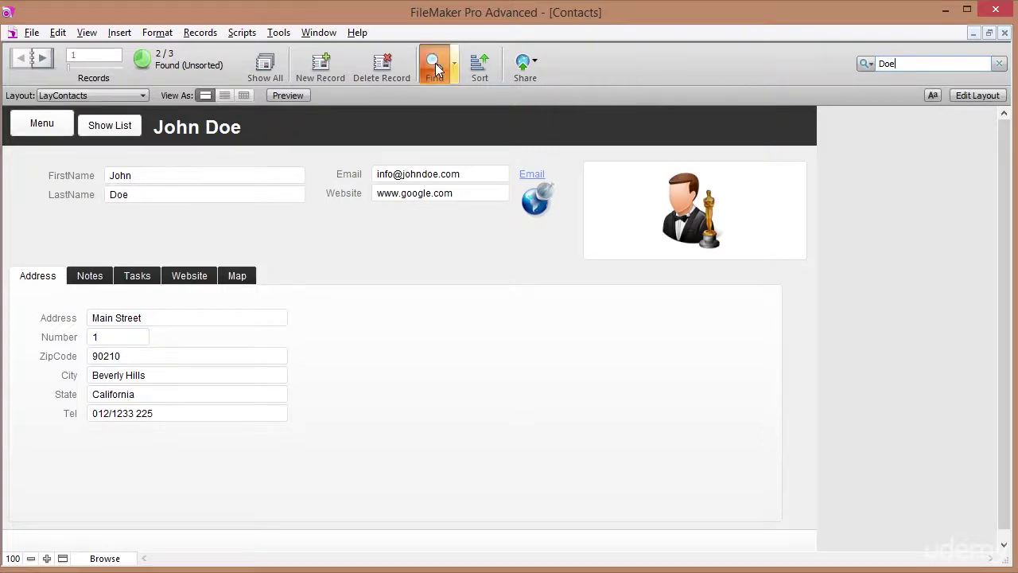
{"action": "left_click", "coordinate": [136, 194]}
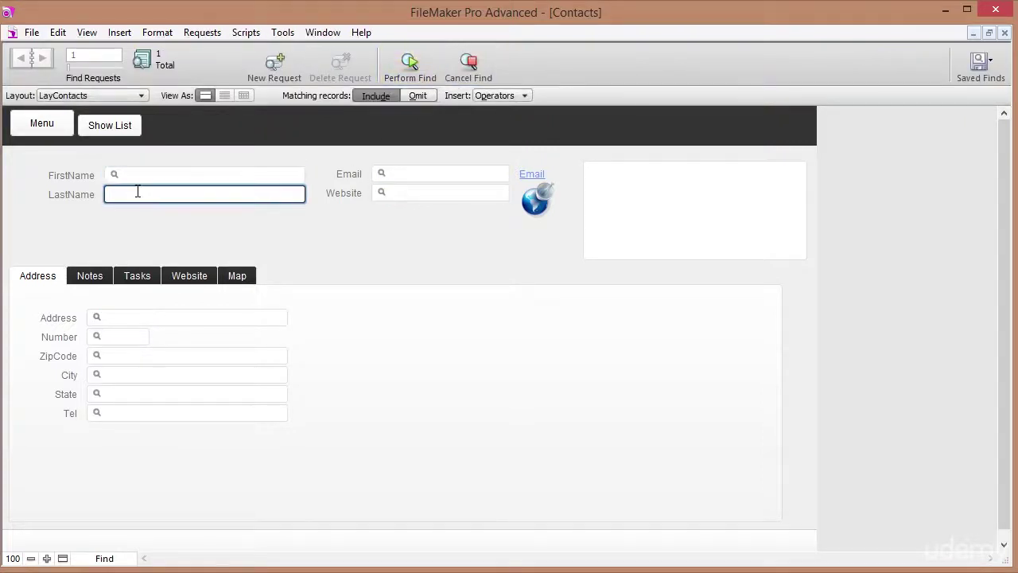
Find contacts with last name Doe and zip code 90210, then list the single match.
{"action": "type", "text": "Doe"}
{"action": "left_click", "coordinate": [143, 355]}
{"action": "type", "text": "90210"}
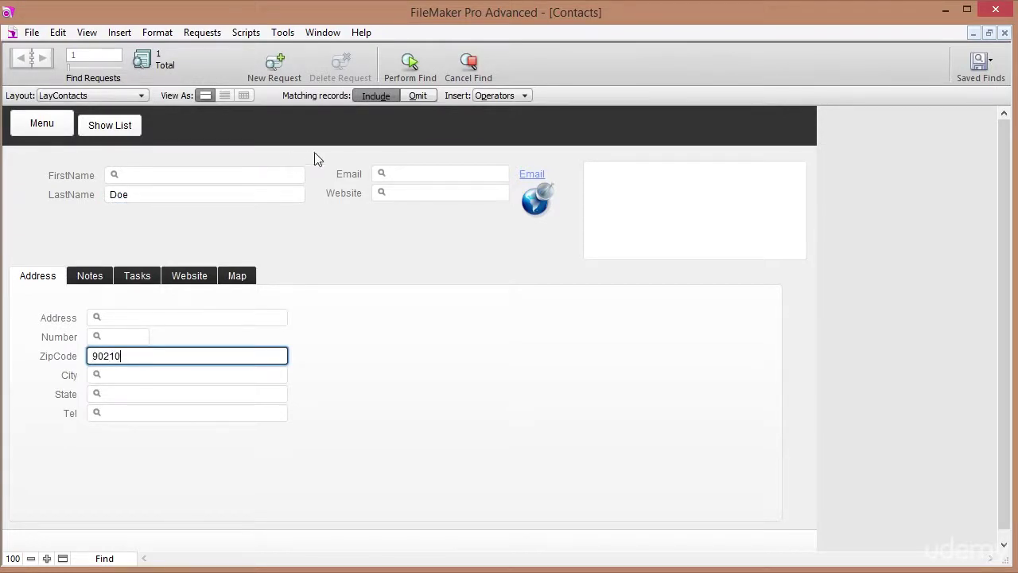
{"action": "left_click", "coordinate": [407, 62]}
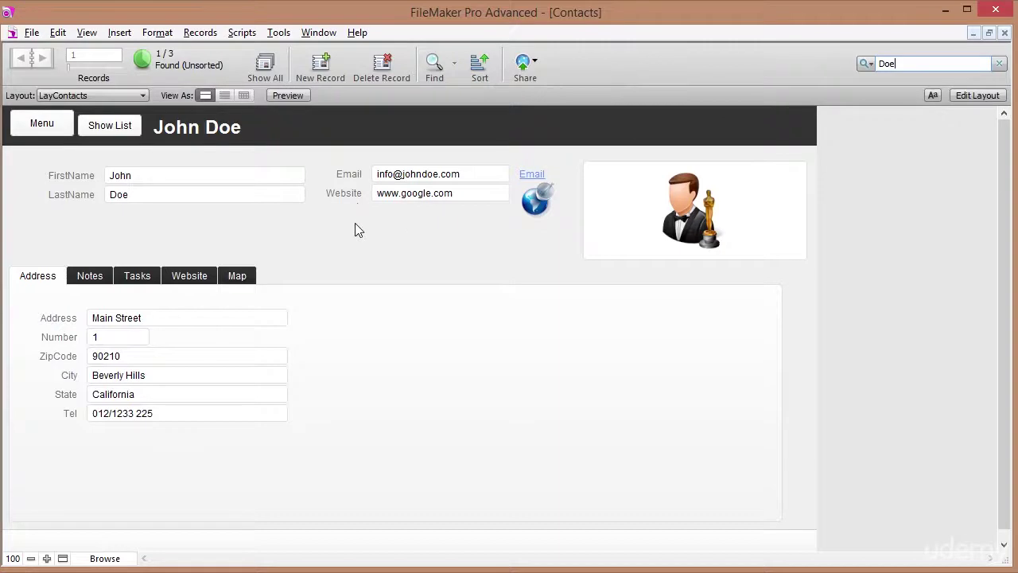
{"action": "left_click", "coordinate": [116, 130]}
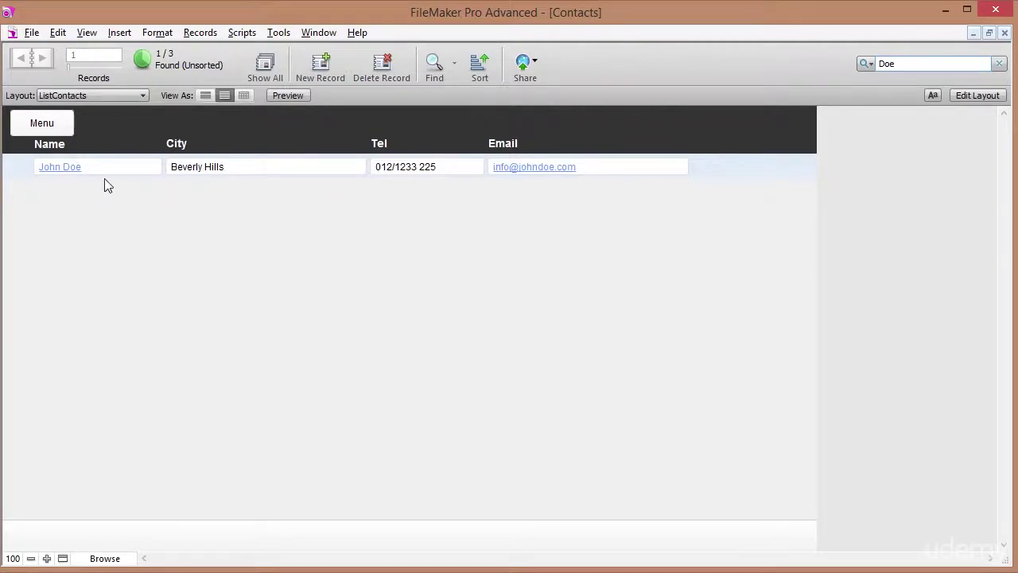
Show all contacts sorted by LastName ascending, then return to the Menu and close the file.
{"action": "left_click", "coordinate": [264, 67]}
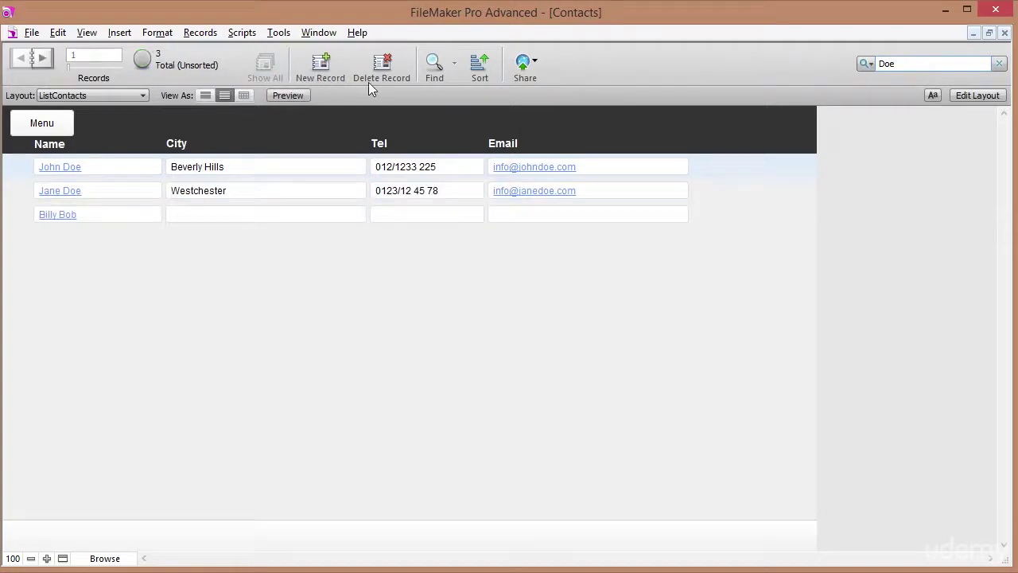
{"action": "left_click", "coordinate": [480, 68]}
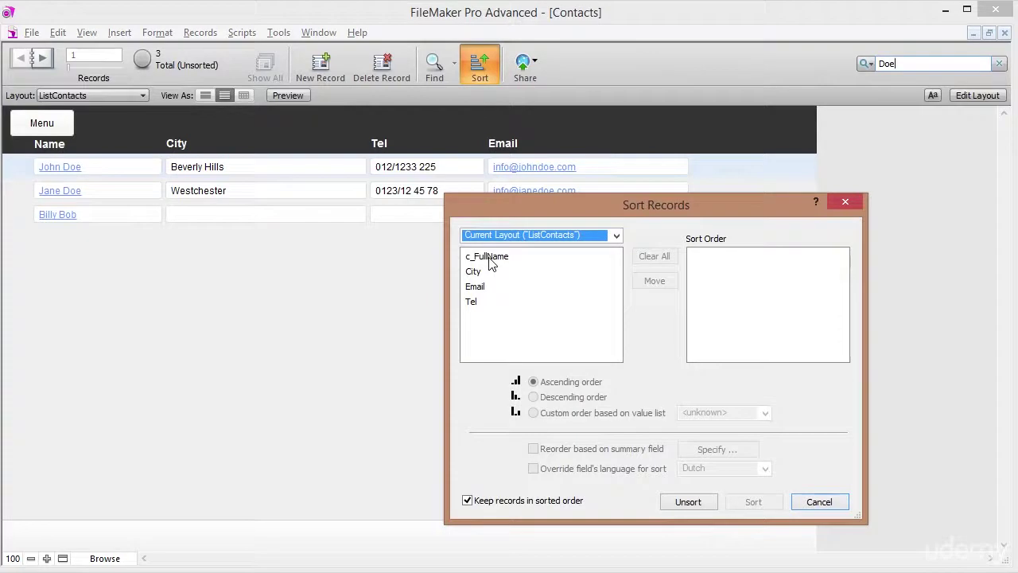
{"action": "left_click", "coordinate": [616, 234]}
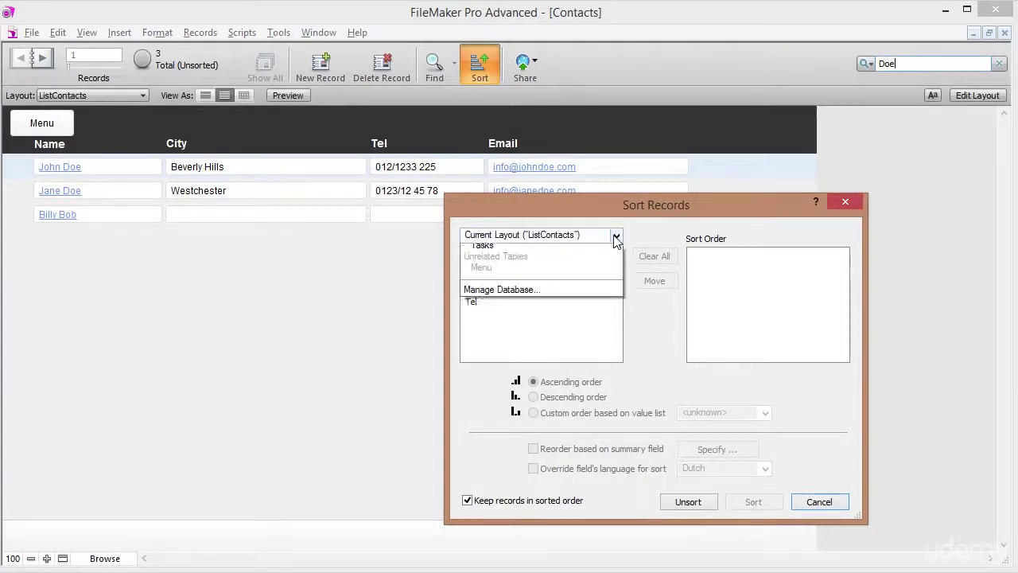
{"action": "left_click", "coordinate": [549, 261]}
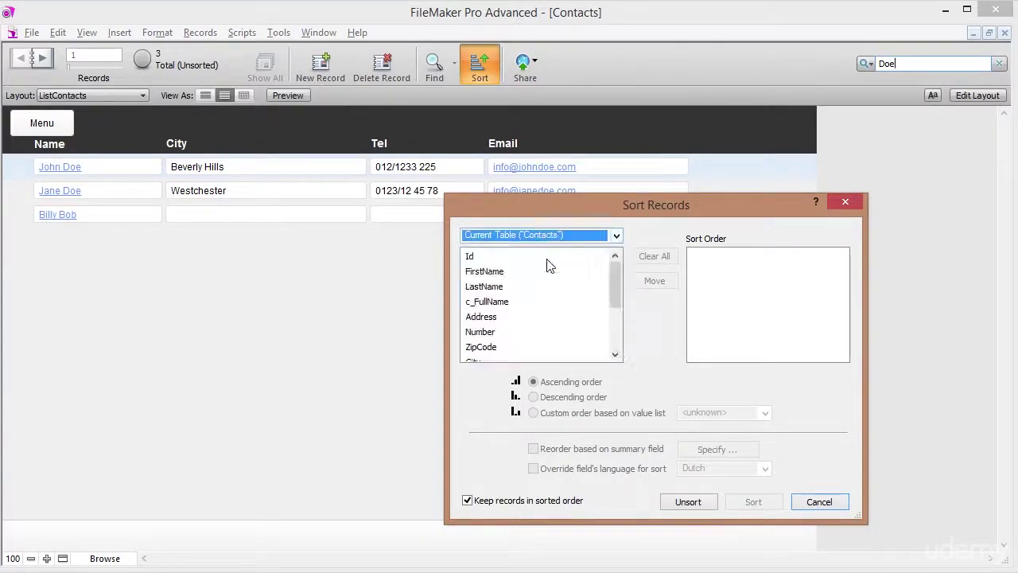
{"action": "left_click", "coordinate": [496, 288]}
{"action": "double_click", "coordinate": [496, 288]}
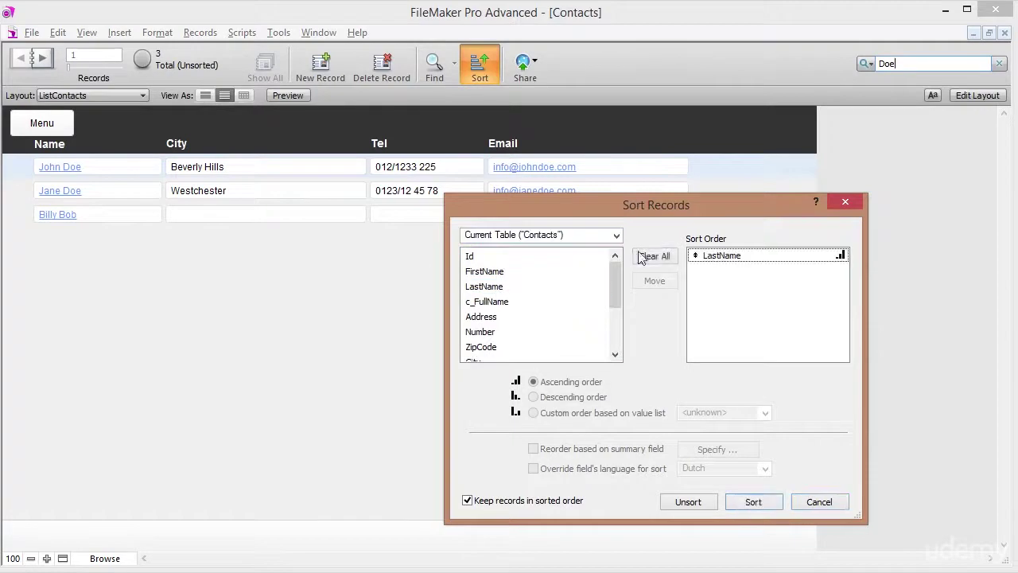
{"action": "left_click", "coordinate": [717, 257]}
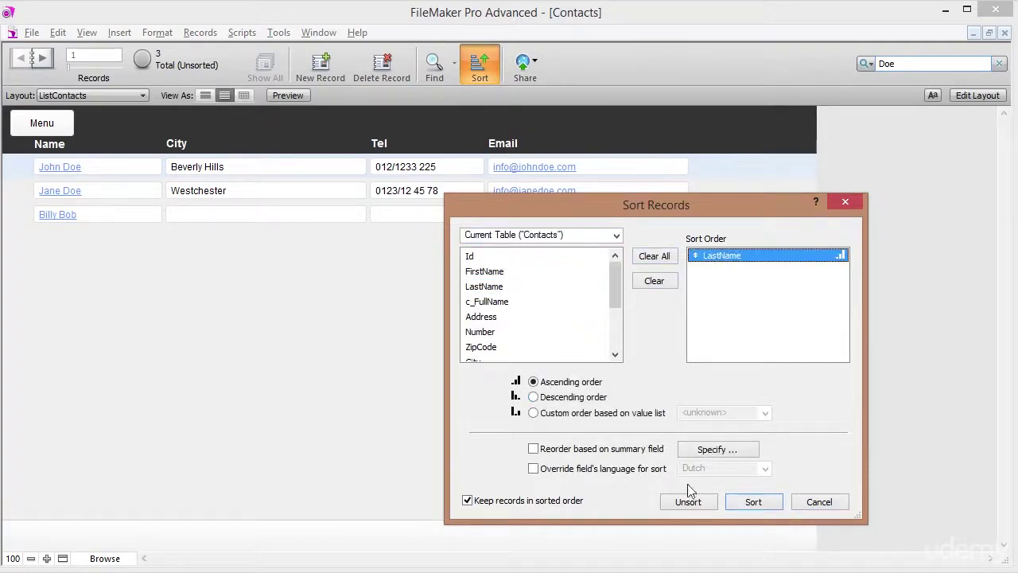
{"action": "left_click", "coordinate": [744, 502]}
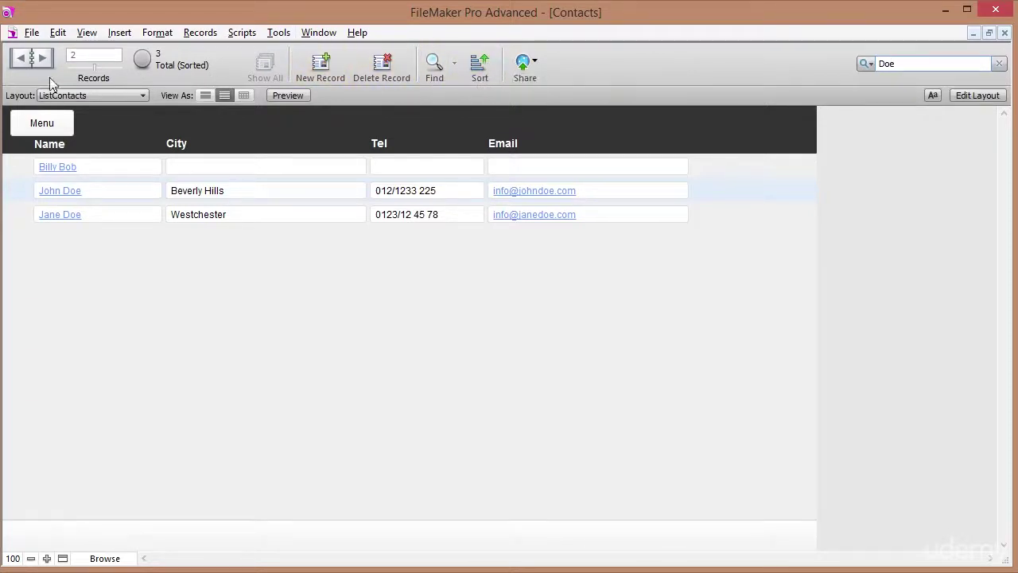
{"action": "left_click", "coordinate": [44, 124]}
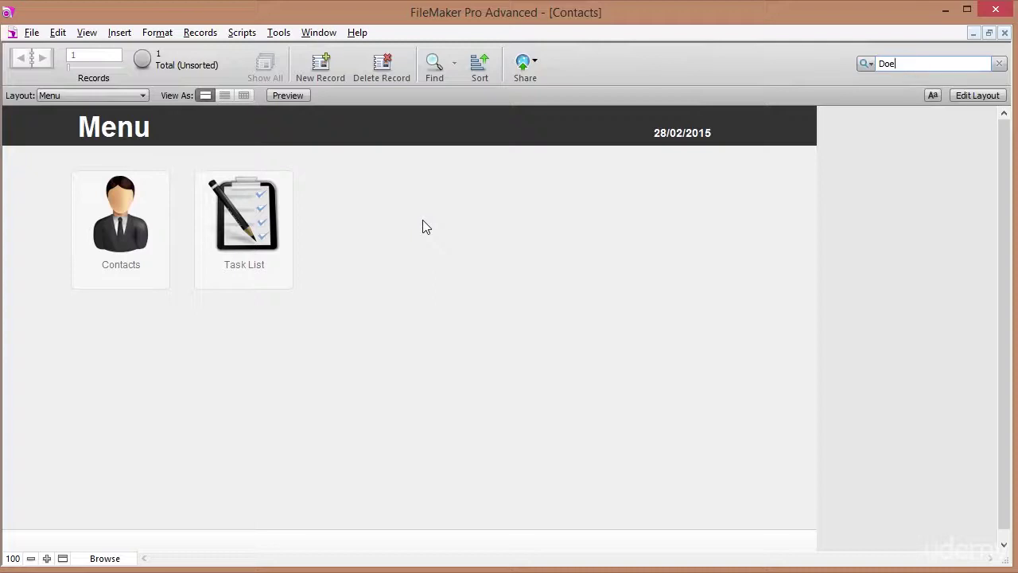
{"action": "key", "text": "ctrl+w"}
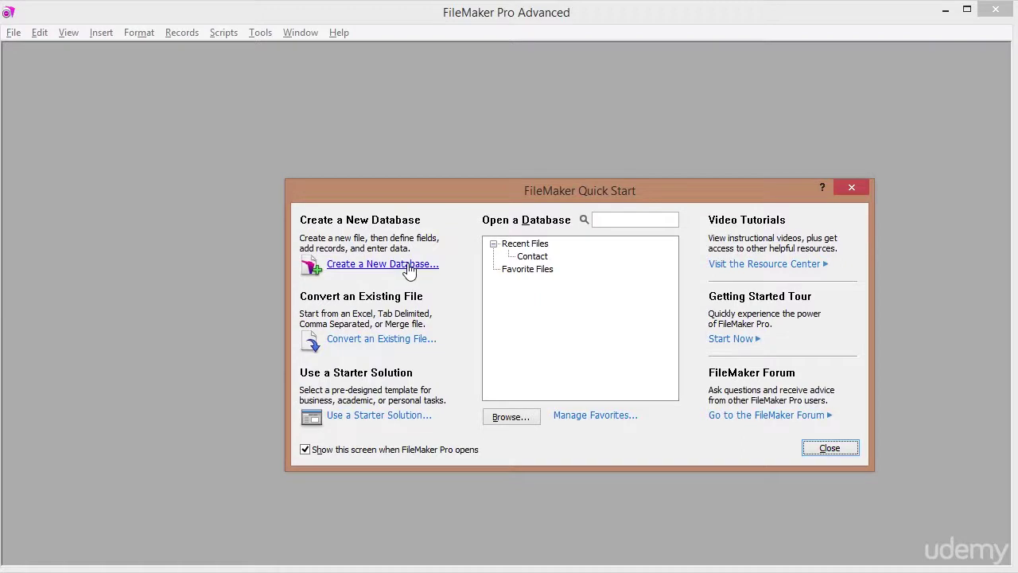
Create a new database and save it with the file name Contacts.
{"action": "left_click", "coordinate": [379, 267]}
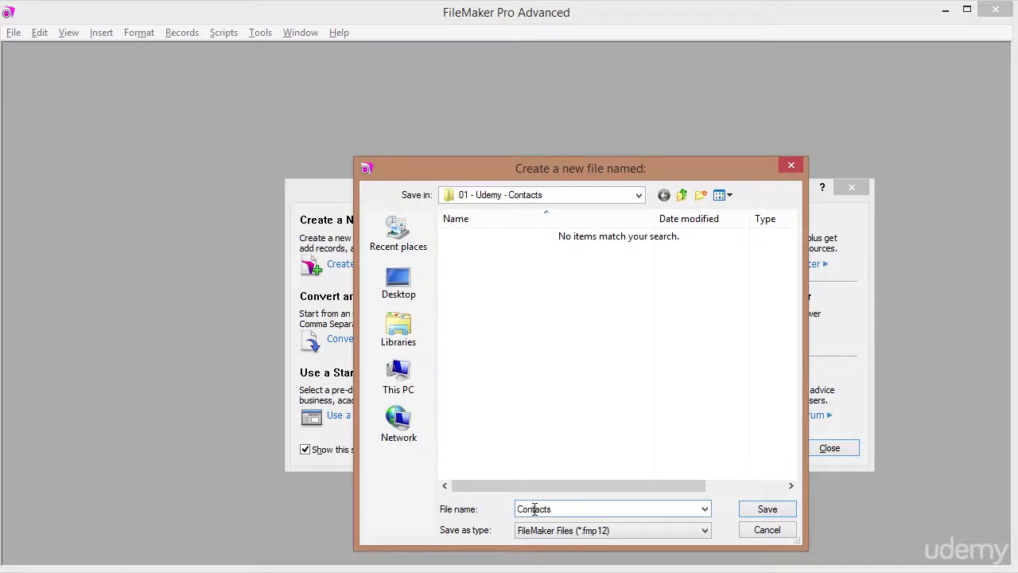
{"action": "key", "text": "Return"}
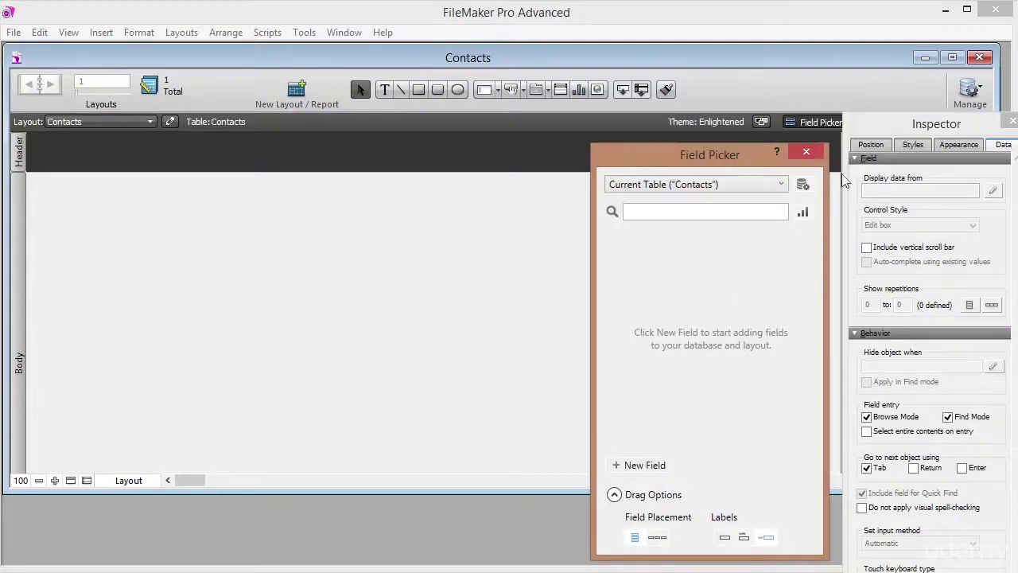
Maximize the new database window and nudge the Field Picker palette slightly down-left.
{"action": "left_click", "coordinate": [952, 58]}
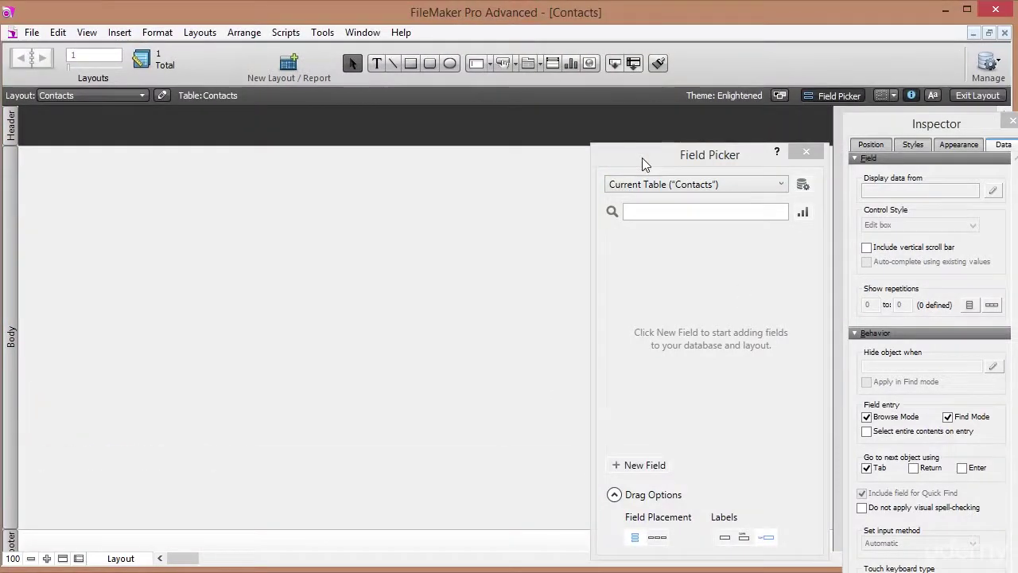
{"action": "left_click_drag", "start_coordinate": [732, 156], "coordinate": [732, 163]}
{"action": "left_click_drag", "start_coordinate": [733, 162], "coordinate": [730, 164]}
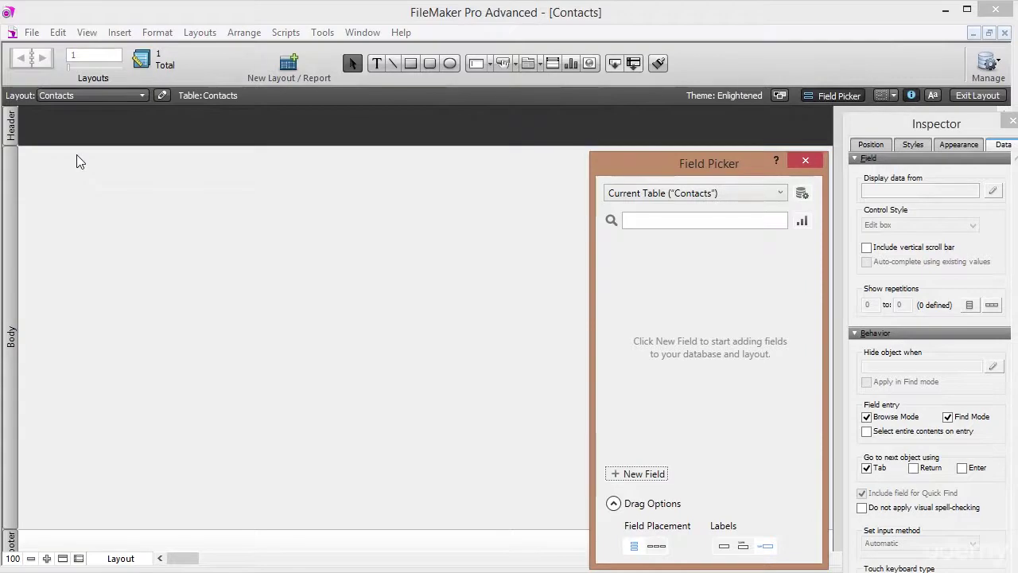
Bring up File > Manage > Database for the new Contacts file.
{"action": "left_click", "coordinate": [32, 33]}
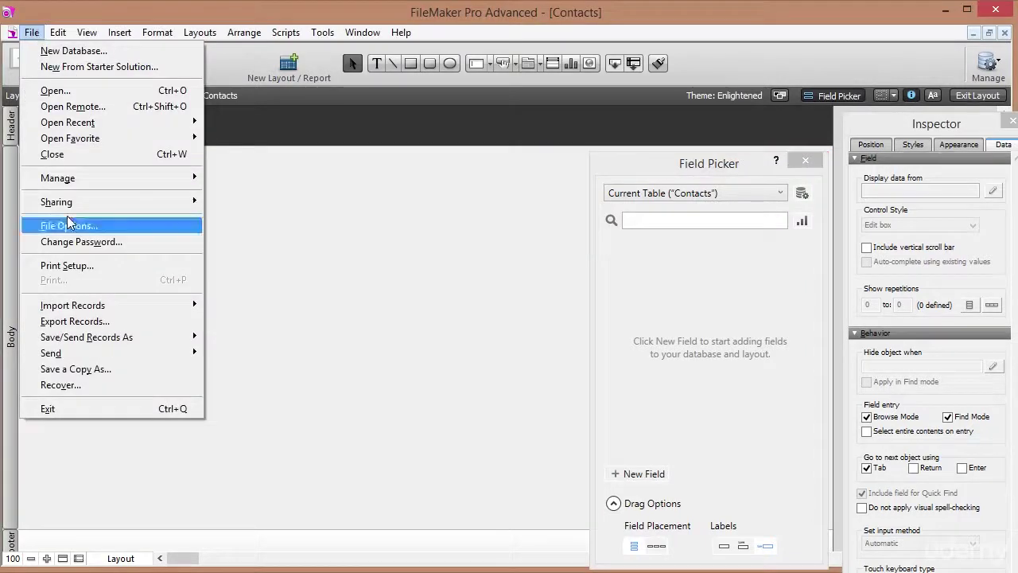
{"action": "mouse_move", "coordinate": [116, 178]}
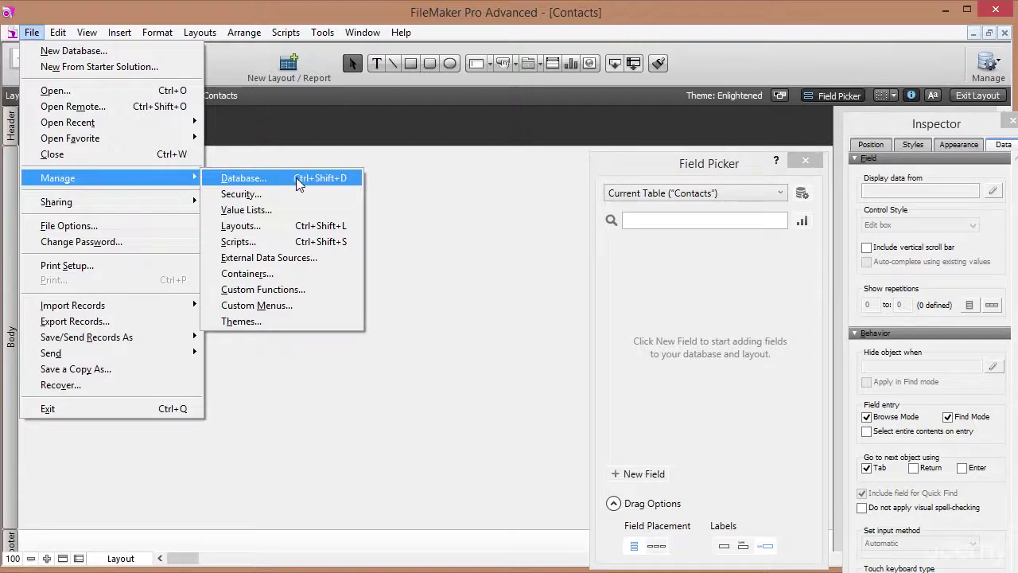
{"action": "left_click", "coordinate": [296, 181]}
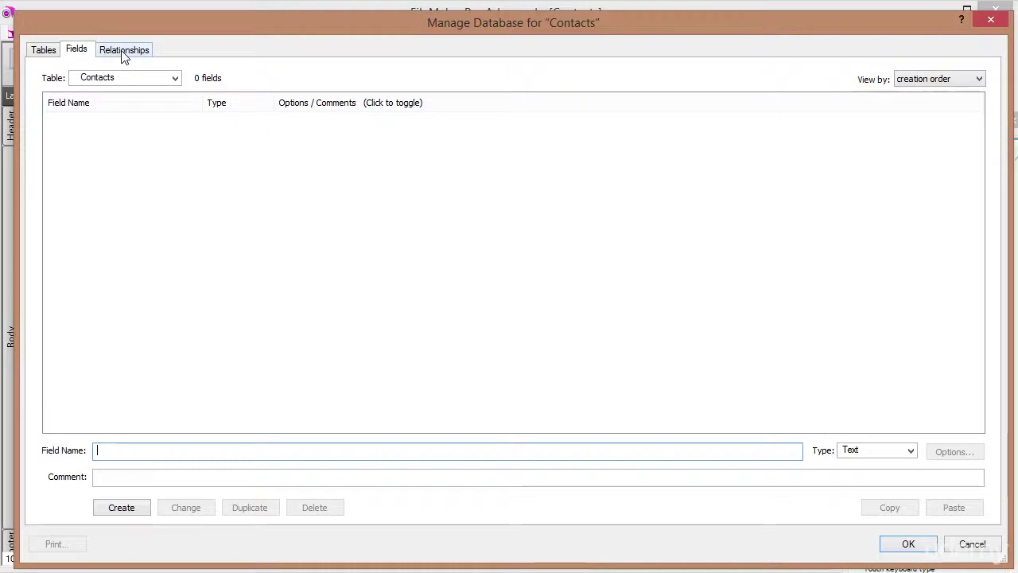
Inspect the default Contacts table and its fields in Manage Database.
{"action": "left_click", "coordinate": [46, 51]}
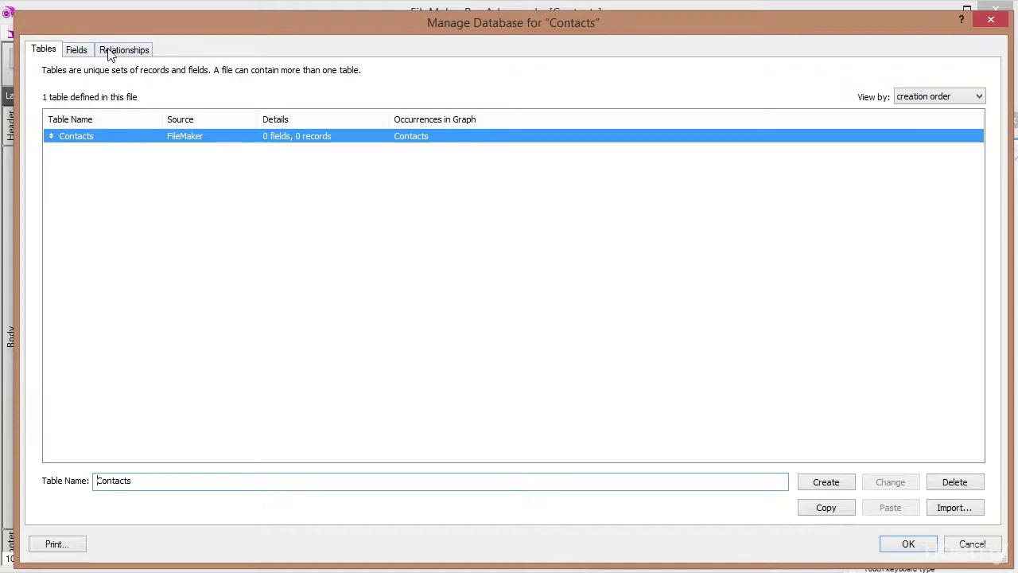
{"action": "left_click", "coordinate": [82, 53]}
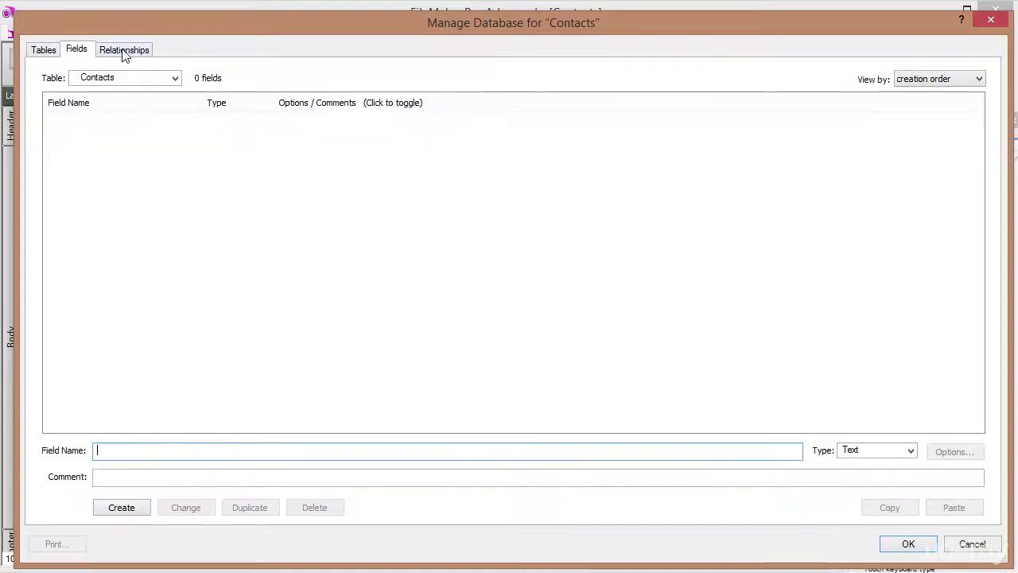
{"action": "left_click", "coordinate": [54, 52]}
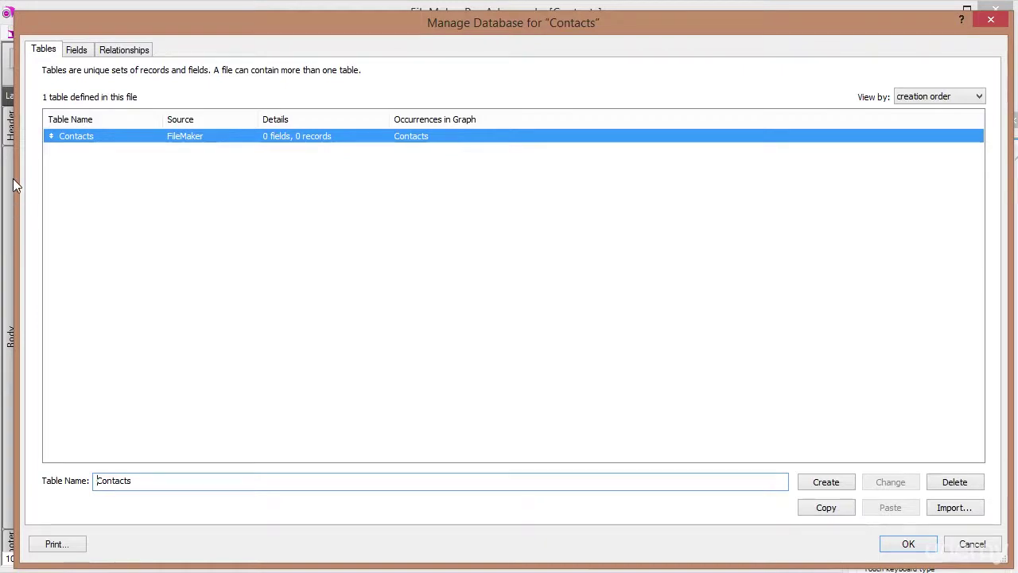
{"action": "left_click", "coordinate": [78, 49]}
{"action": "left_click", "coordinate": [48, 50]}
Delete the Contacts table, also removing its occurrences from the relationship graph.
{"action": "left_click", "coordinate": [961, 487]}
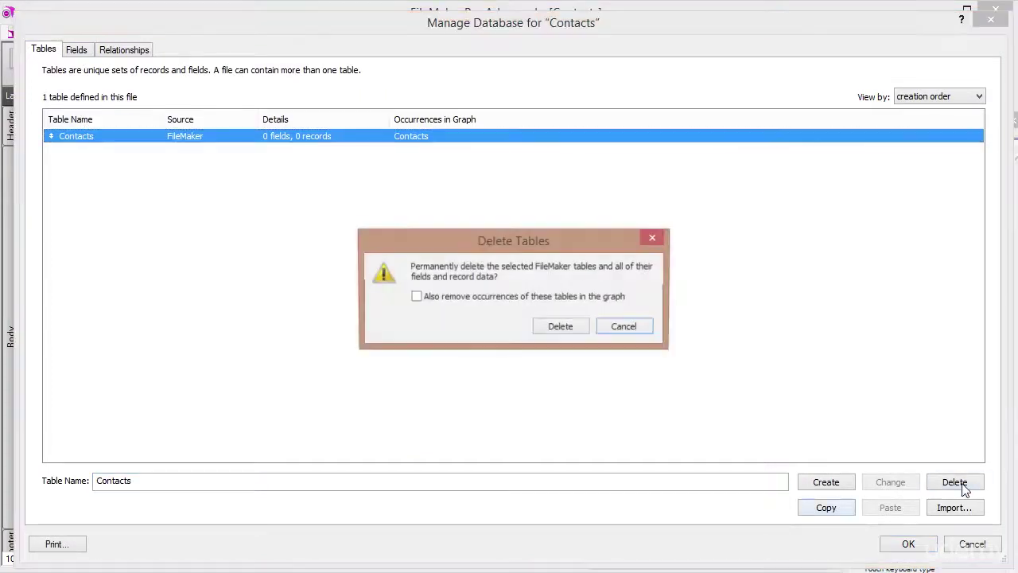
{"action": "left_click", "coordinate": [417, 298]}
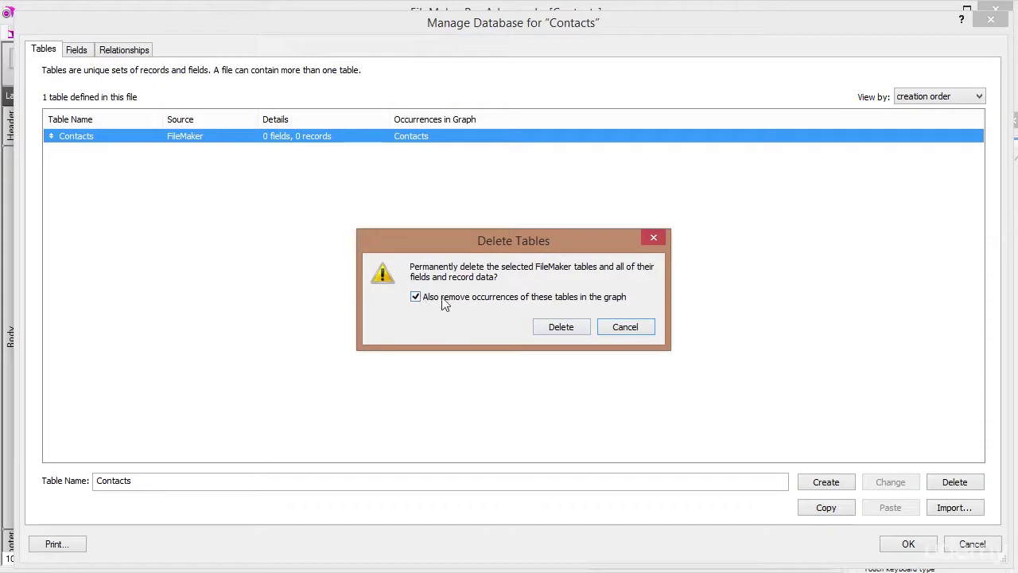
{"action": "left_click", "coordinate": [572, 331]}
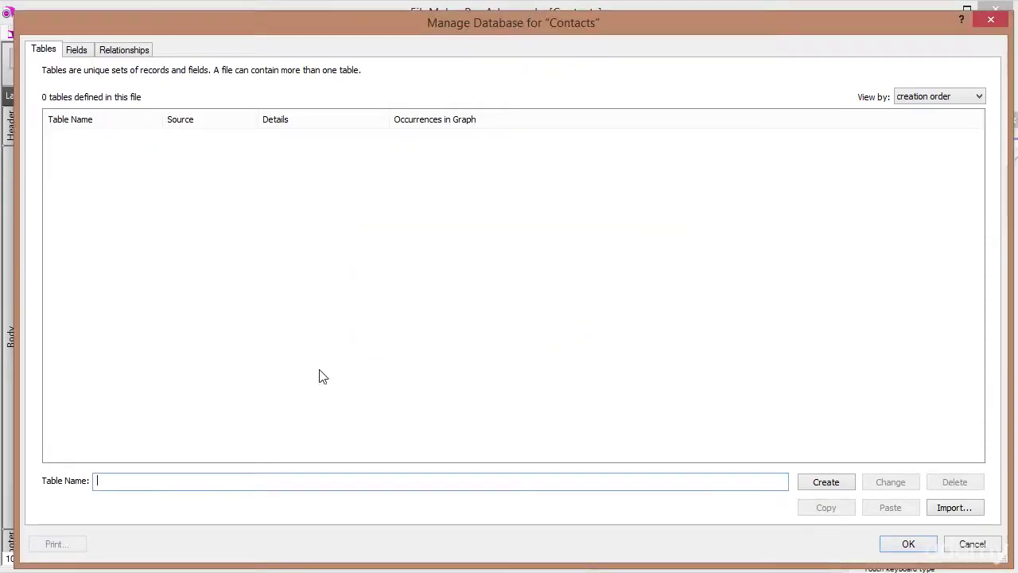
Create a table named Contacts and go to its empty field list.
{"action": "type", "text": "Contacts"}
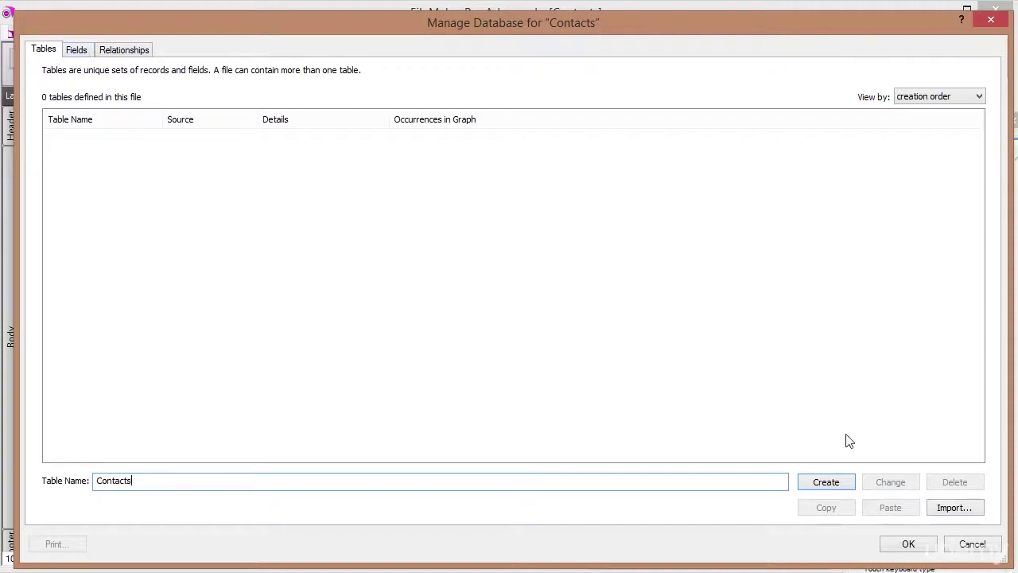
{"action": "left_click", "coordinate": [840, 485]}
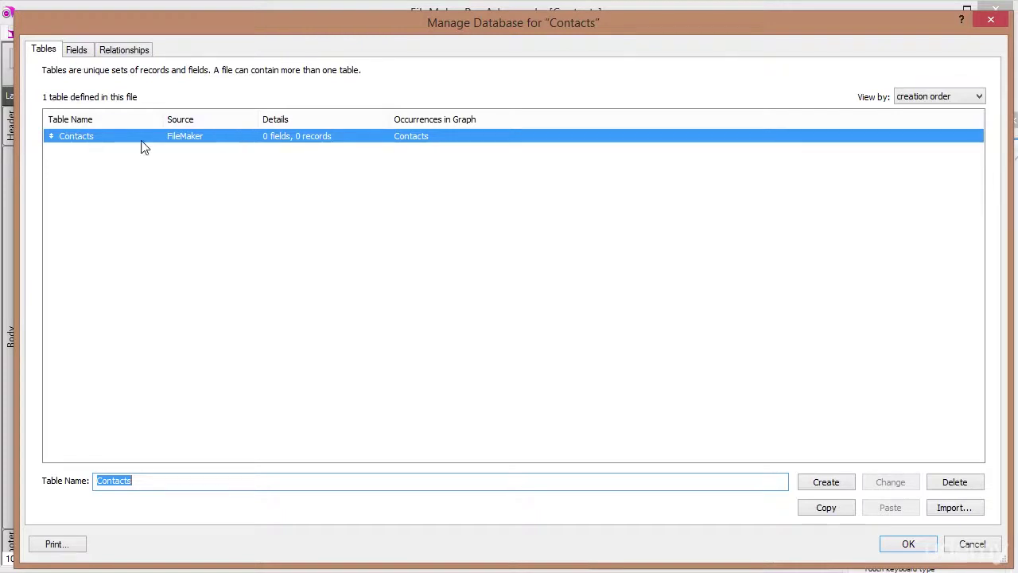
{"action": "double_click", "coordinate": [82, 140]}
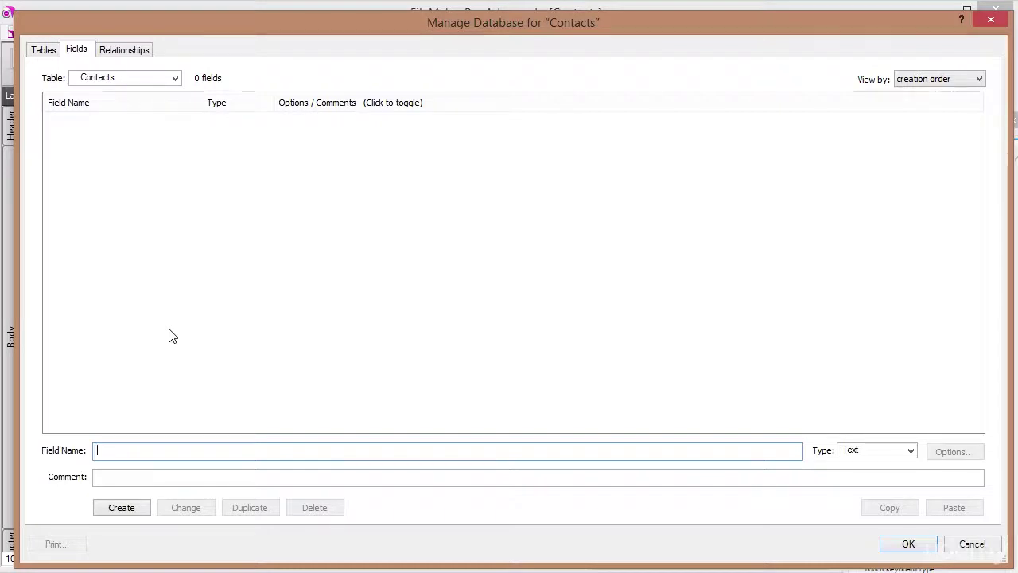
Create a Number field named Id in the Contacts table.
{"action": "type", "text": "Id"}
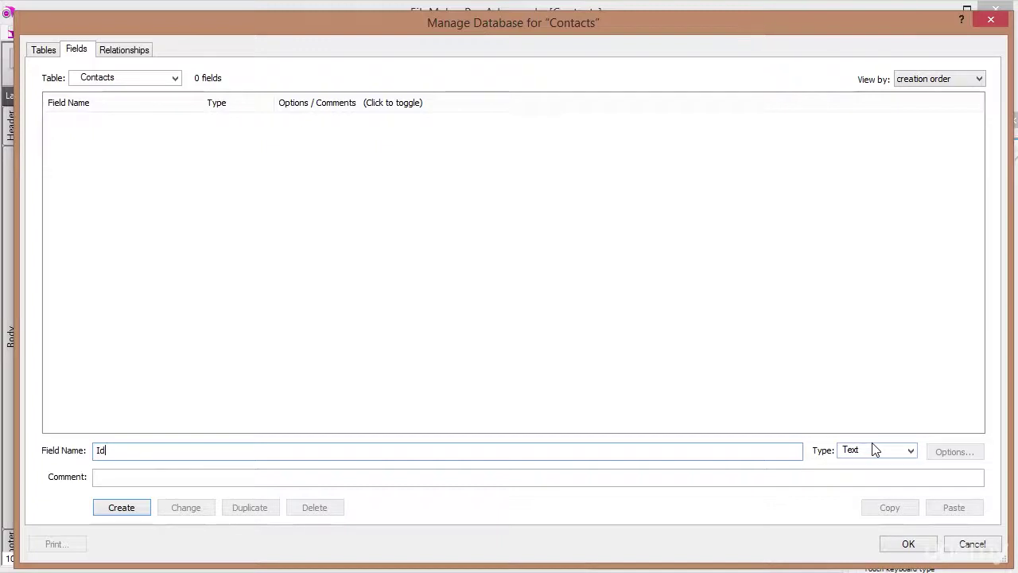
{"action": "left_click", "coordinate": [914, 451]}
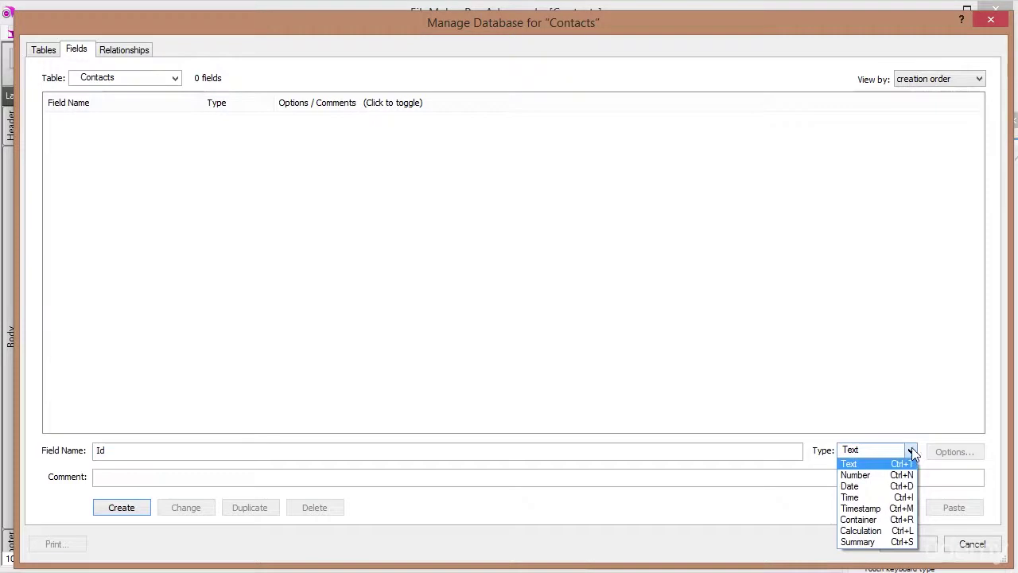
{"action": "left_click", "coordinate": [855, 475]}
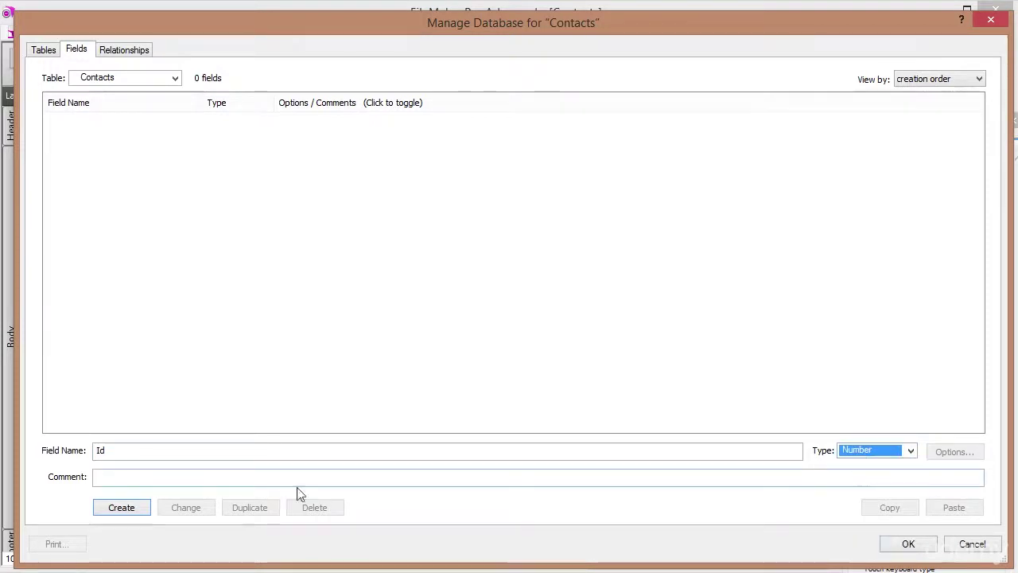
{"action": "left_click", "coordinate": [119, 507]}
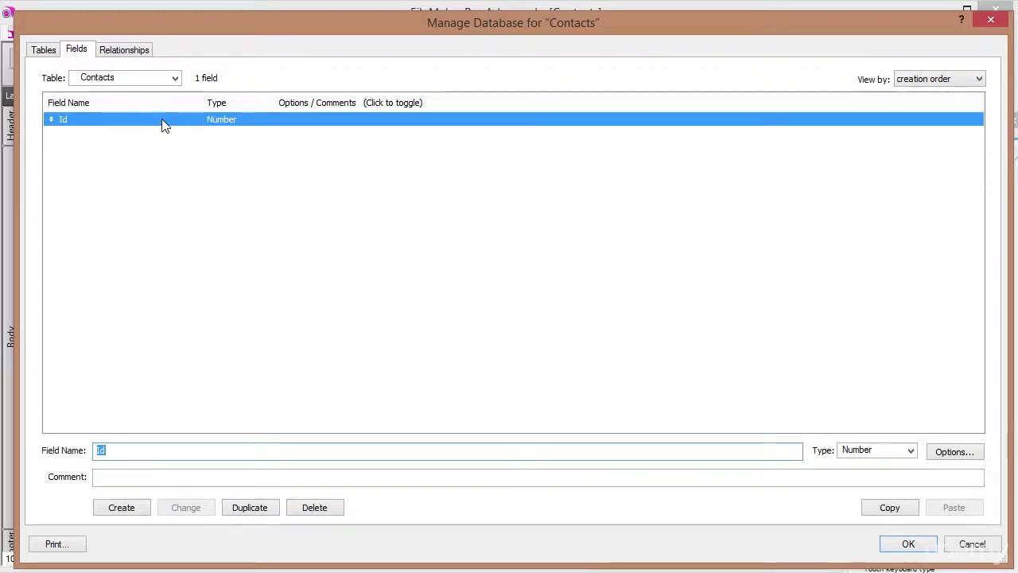
Set the Id field to auto-enter a serial number.
{"action": "double_click", "coordinate": [139, 126]}
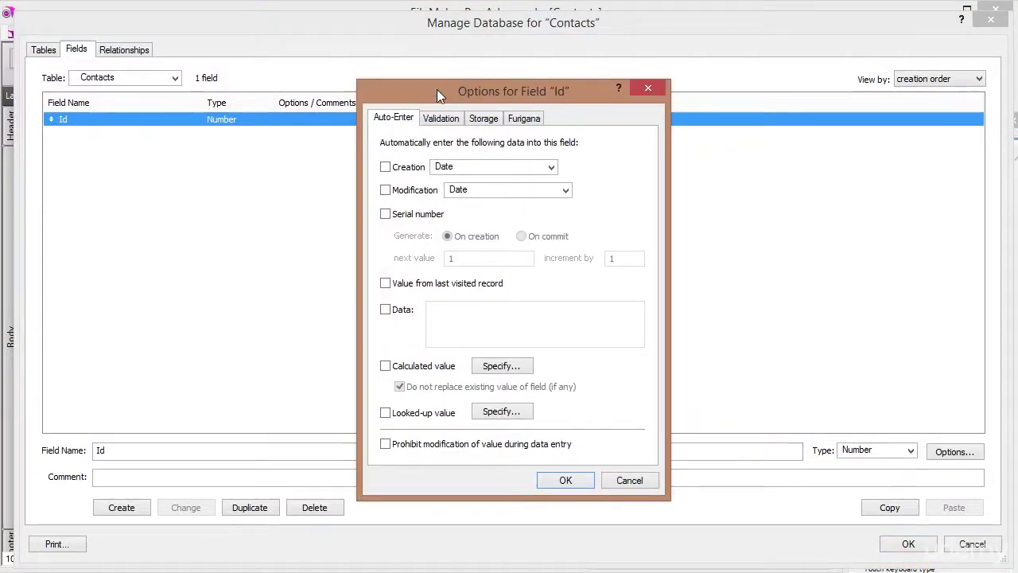
{"action": "left_click", "coordinate": [384, 216]}
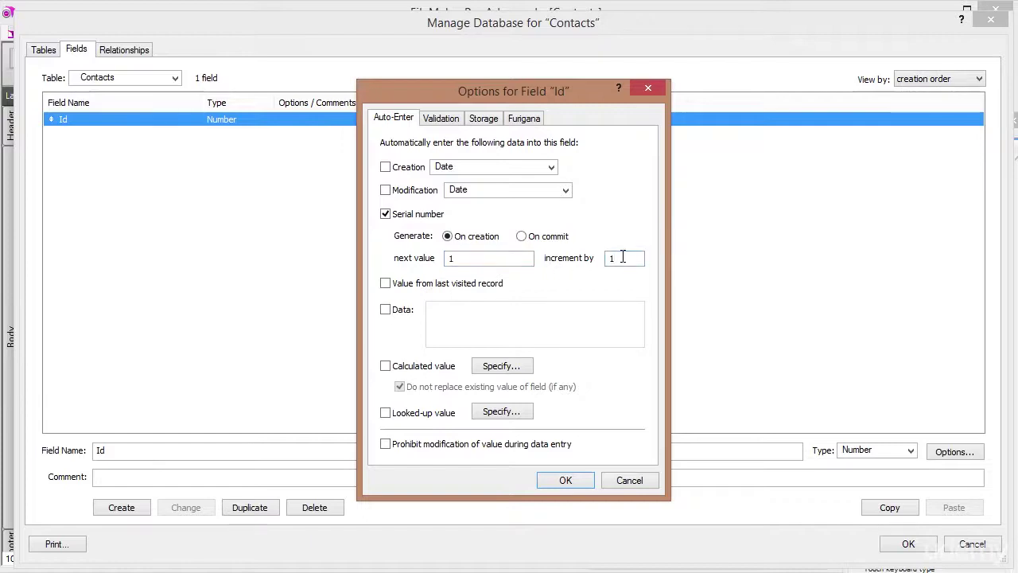
{"action": "left_click", "coordinate": [574, 482]}
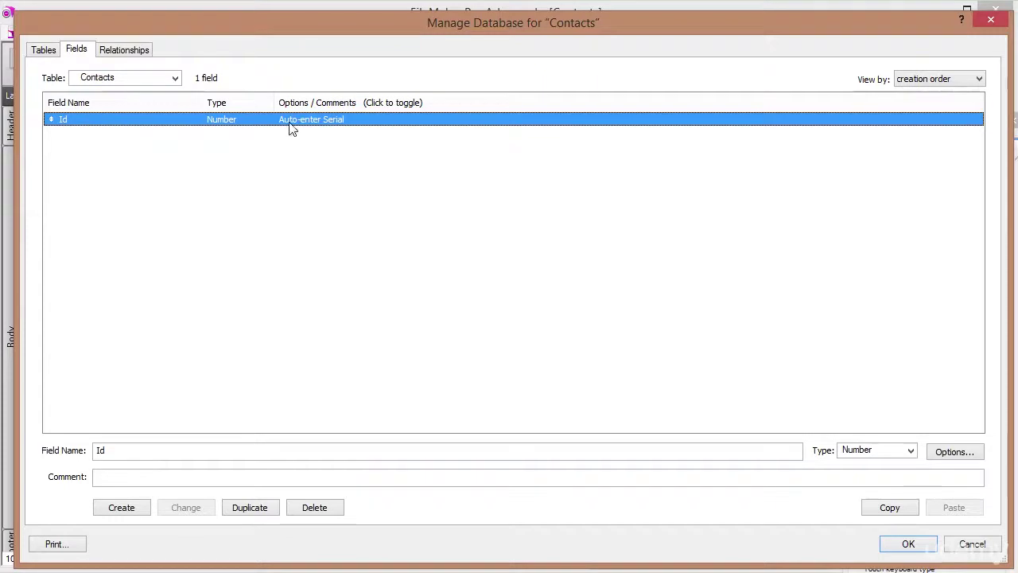
Create a Text field named FirstName.
{"action": "double_click", "coordinate": [136, 452]}
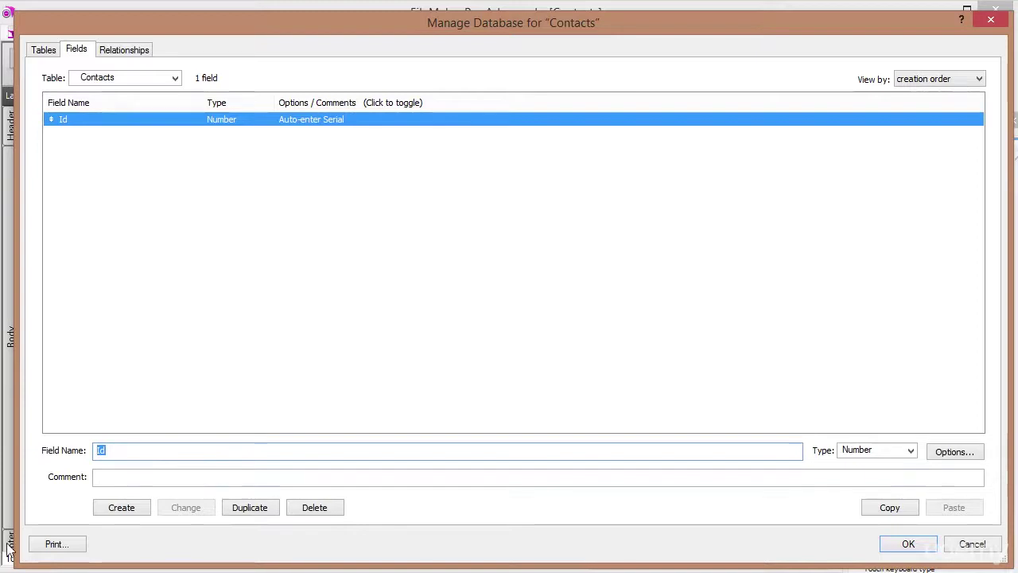
{"action": "double_click", "coordinate": [125, 451]}
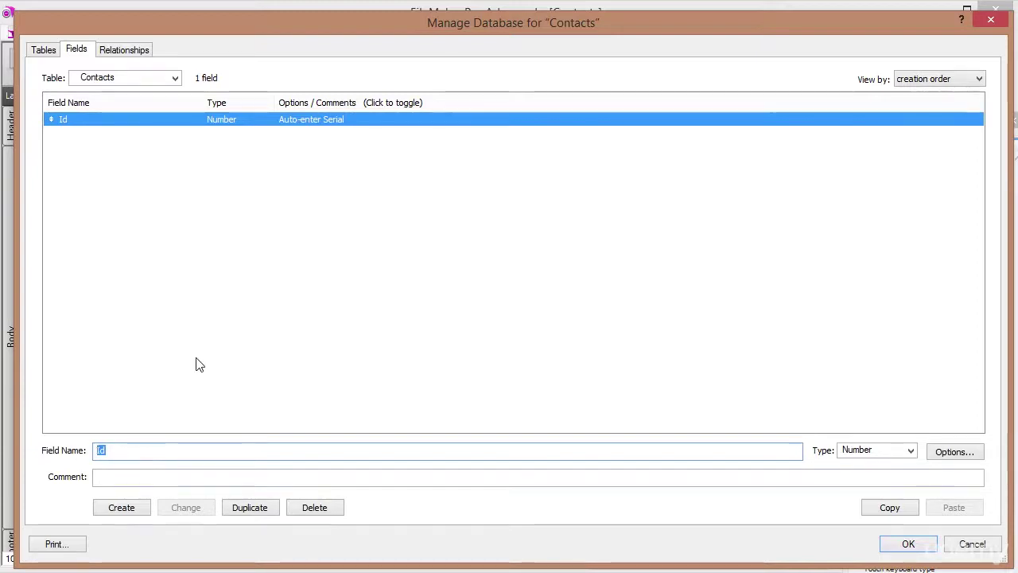
{"action": "type", "text": "FirstName"}
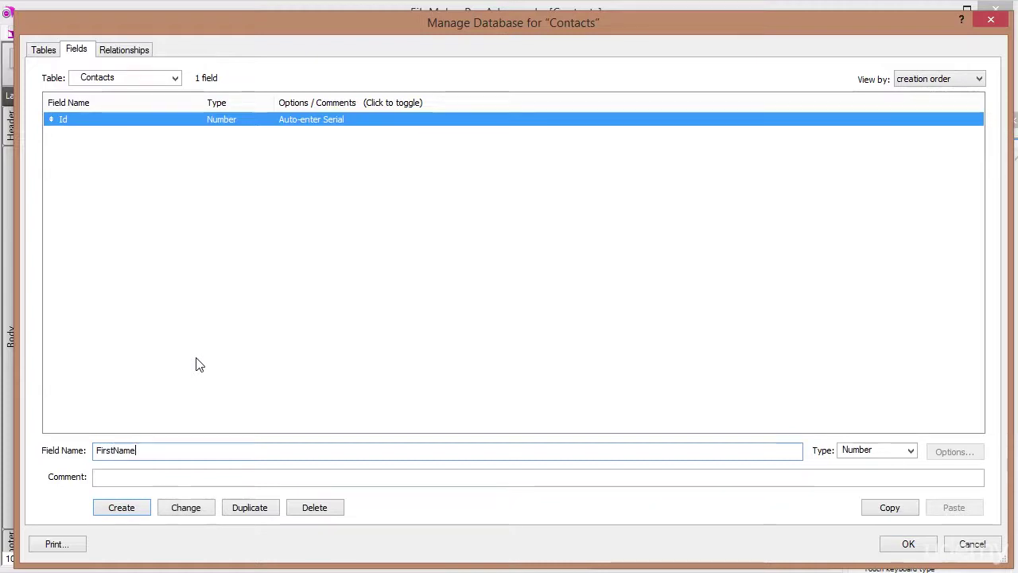
{"action": "key", "text": "Tab"}
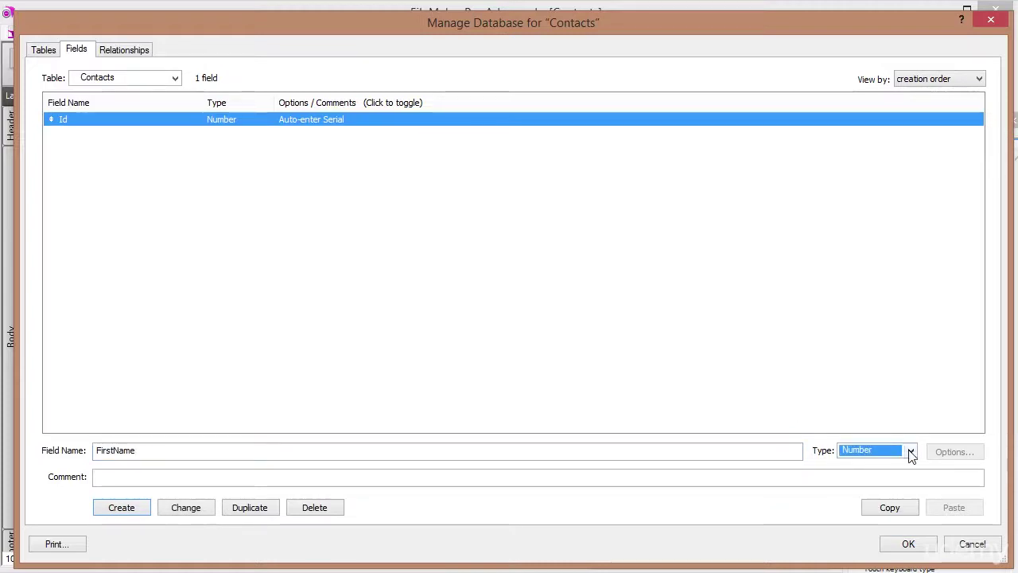
{"action": "left_click", "coordinate": [910, 451]}
{"action": "left_click", "coordinate": [855, 461]}
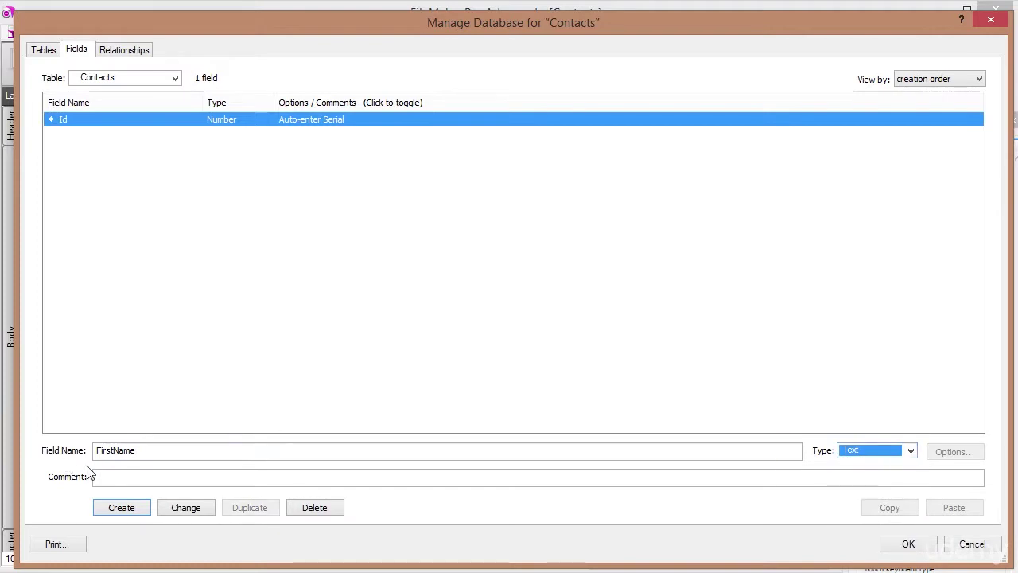
{"action": "left_click", "coordinate": [123, 509]}
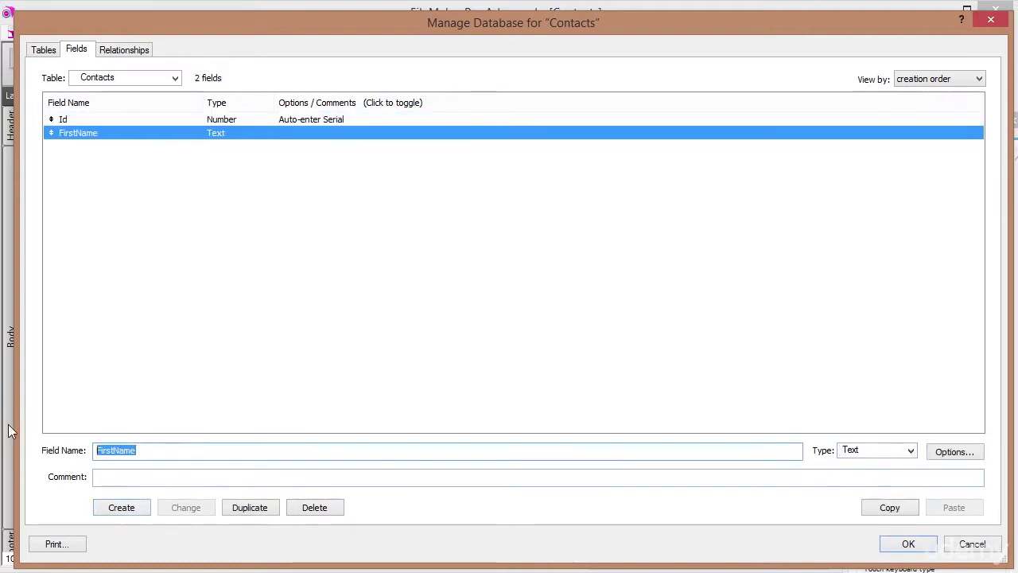
Create a LastName text field and review the FirstName and LastName definitions.
{"action": "type", "text": "LastName"}
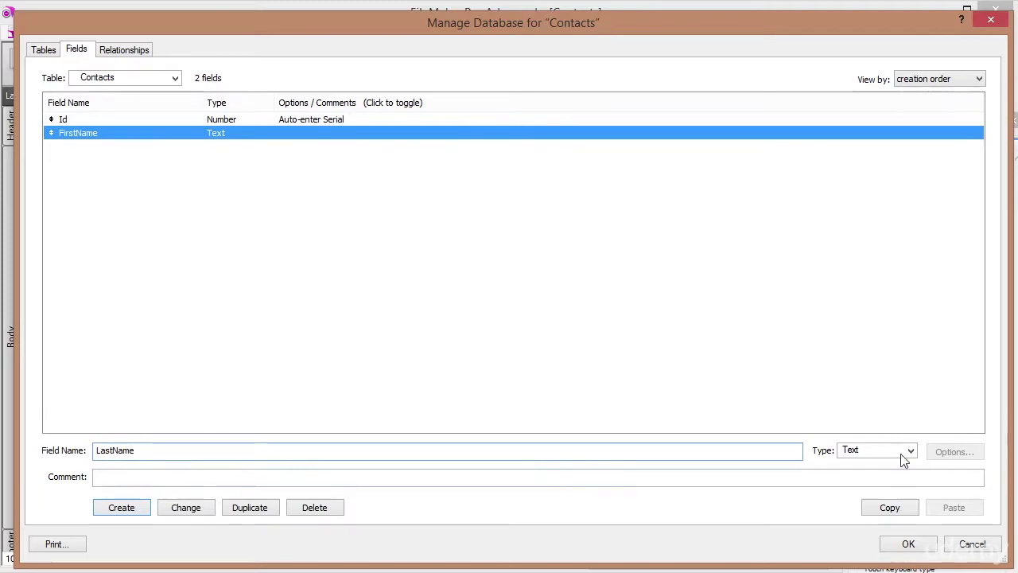
{"action": "left_click", "coordinate": [133, 509]}
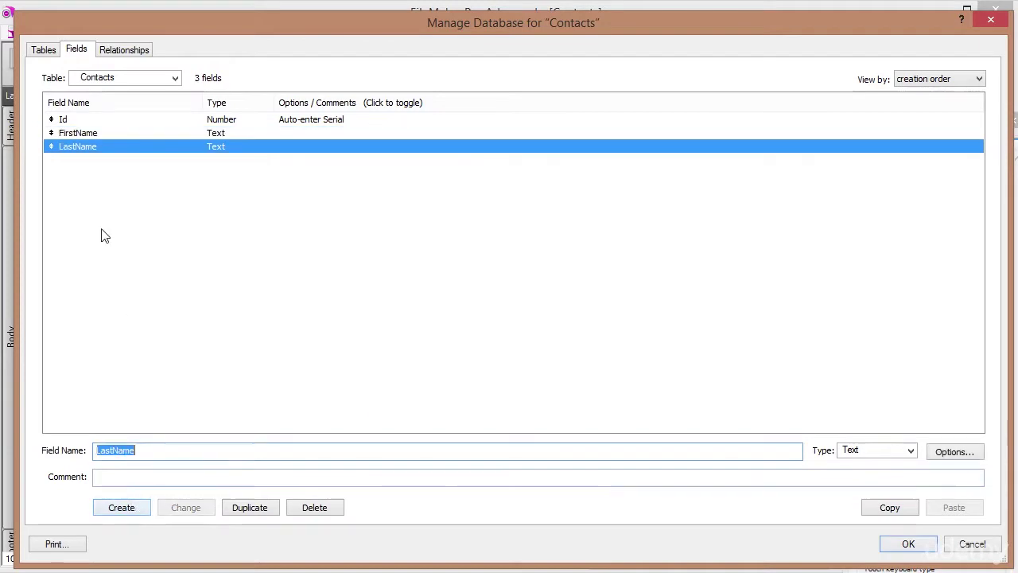
{"action": "left_click", "coordinate": [94, 133]}
{"action": "left_click", "coordinate": [90, 147]}
{"action": "left_click", "coordinate": [88, 132]}
{"action": "left_click", "coordinate": [89, 147]}
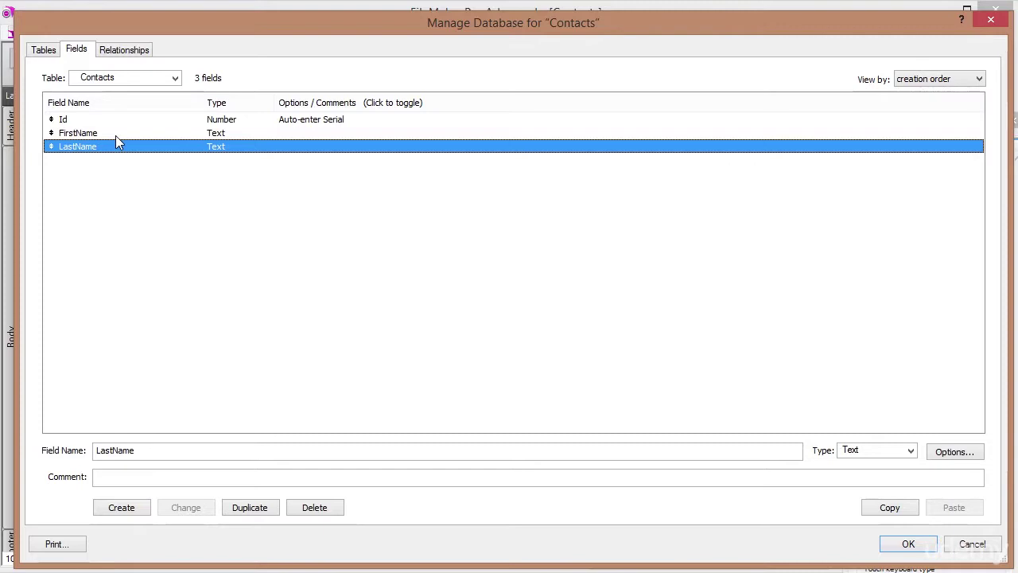
{"action": "left_click", "coordinate": [116, 135]}
{"action": "left_click", "coordinate": [101, 148]}
{"action": "left_click_drag", "start_coordinate": [182, 452], "coordinate": [96, 452]}
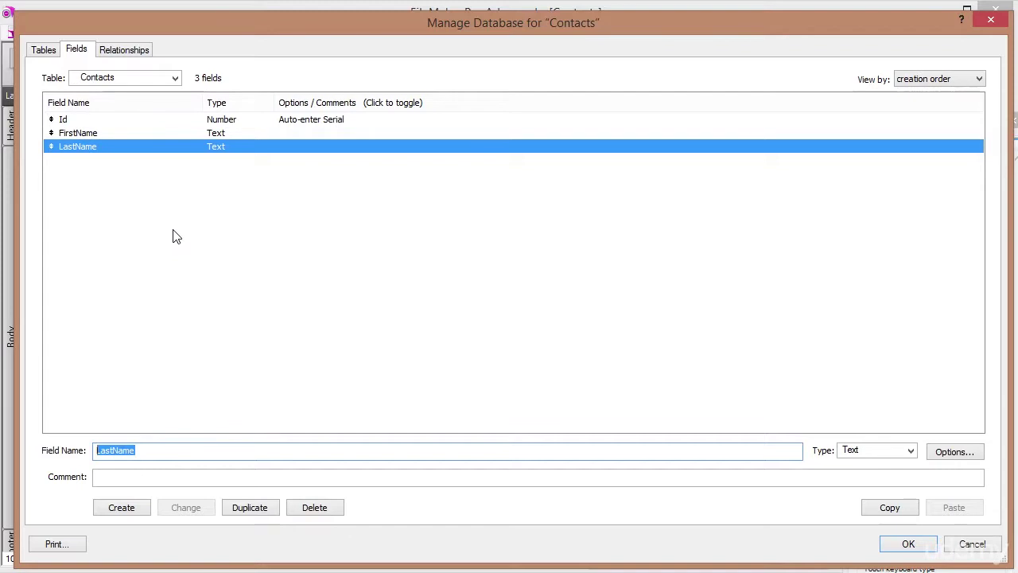
Create a Calculation field named c_FullName.
{"action": "type", "text": "c"}
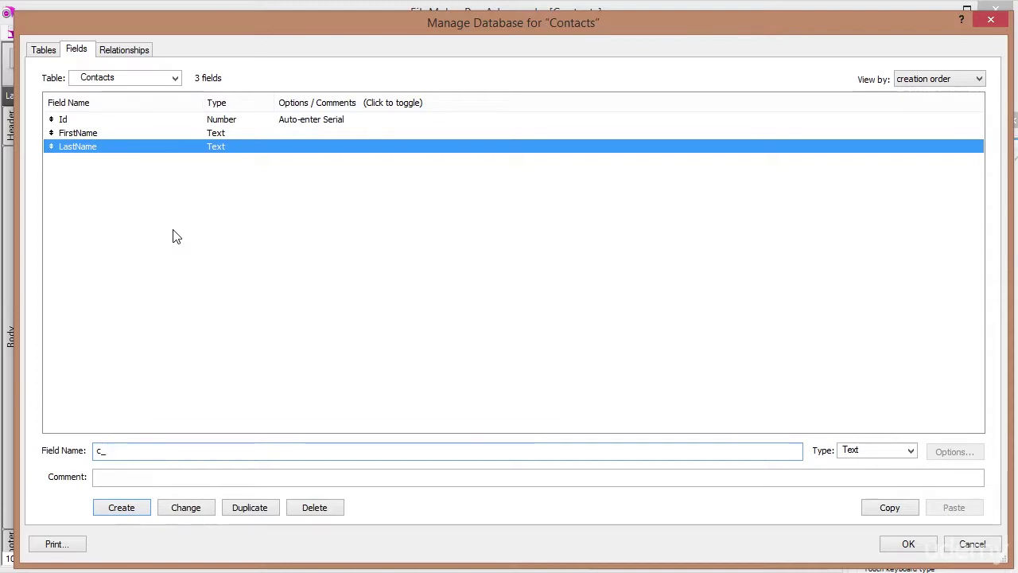
{"action": "type", "text": "_FullName"}
{"action": "key", "text": "Tab"}
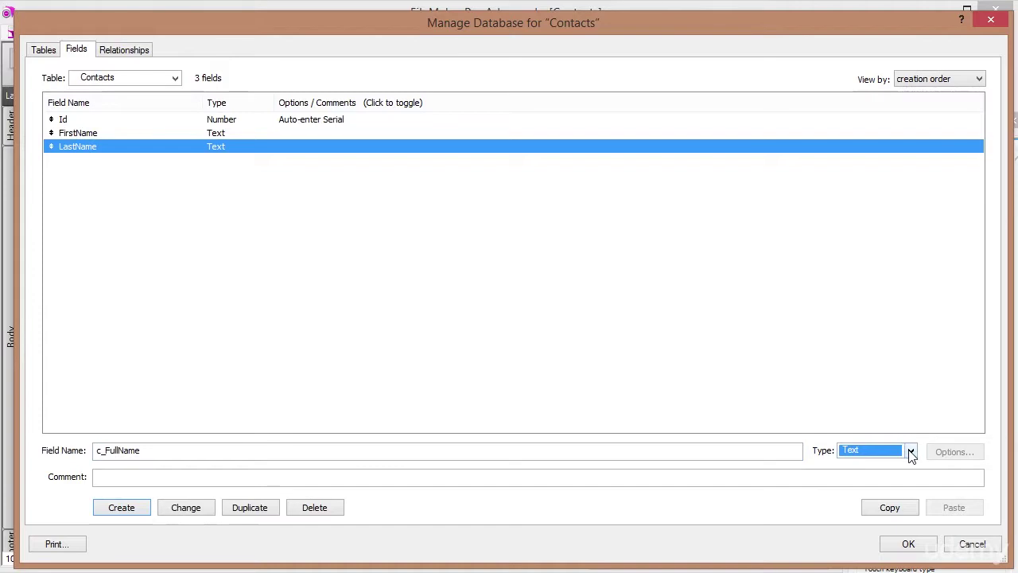
{"action": "left_click", "coordinate": [911, 451]}
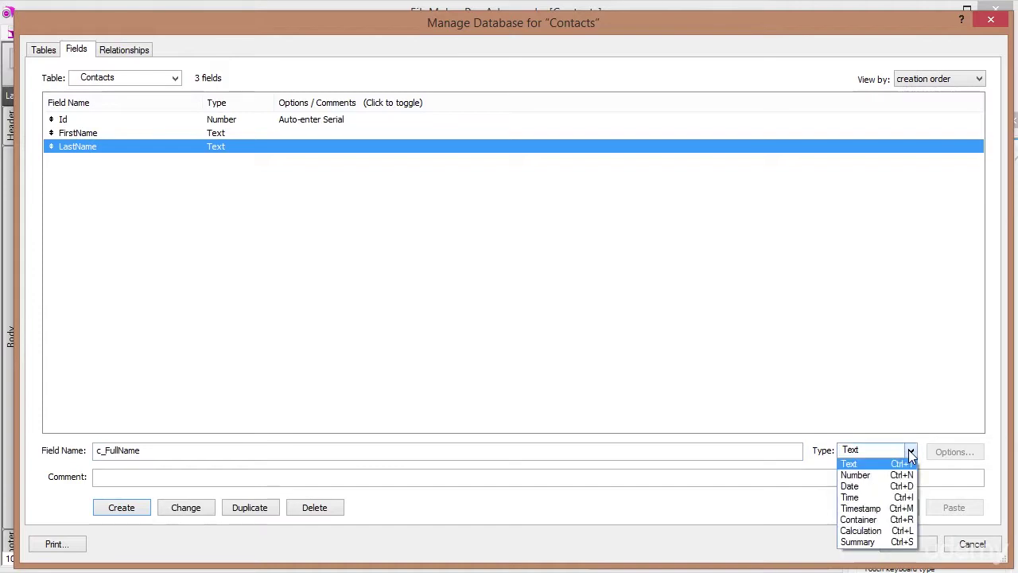
{"action": "left_click", "coordinate": [883, 531]}
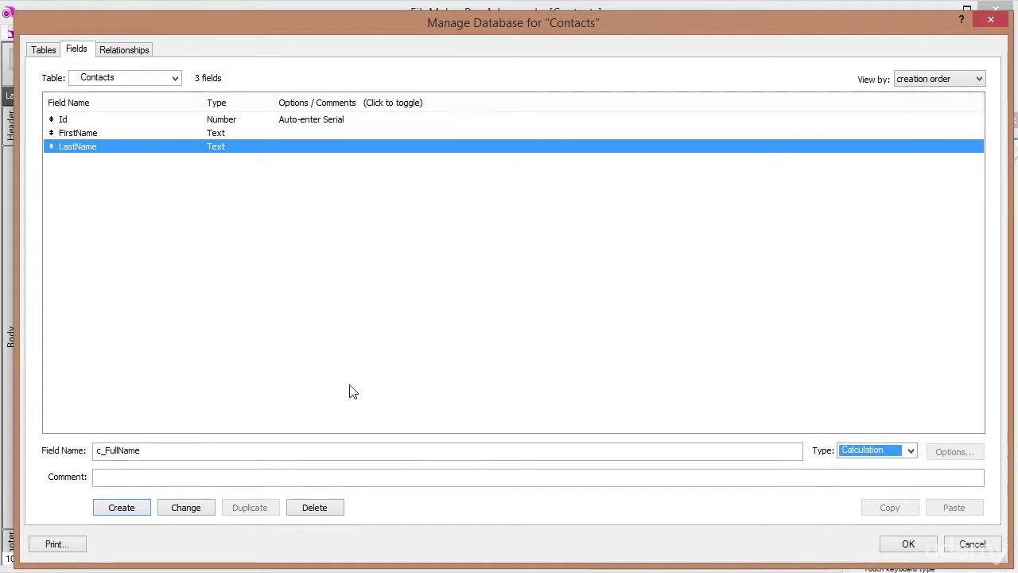
{"action": "left_click", "coordinate": [121, 507]}
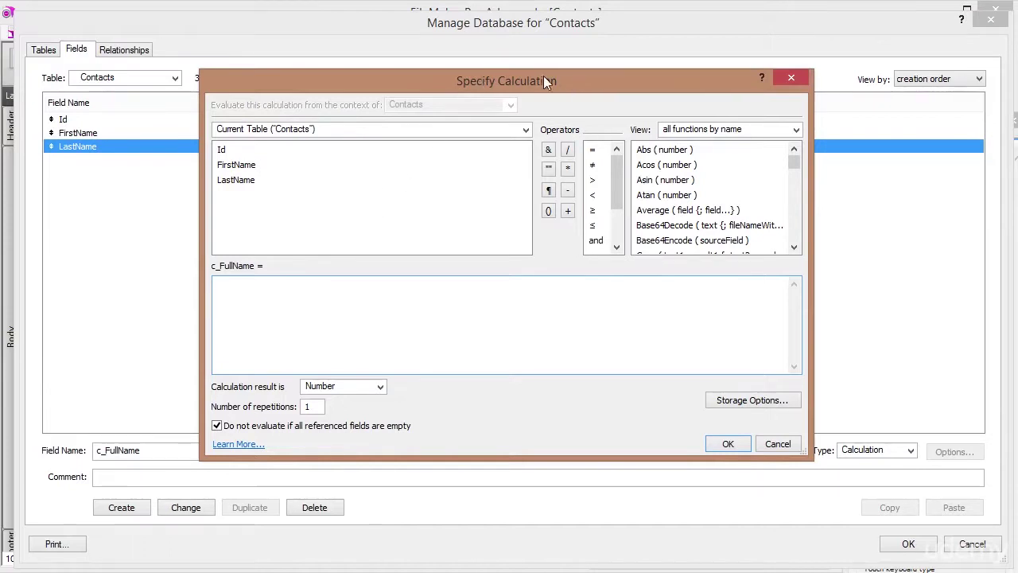
Enter the formula FirstName & " " & LastName for c_FullName.
{"action": "double_click", "coordinate": [235, 168]}
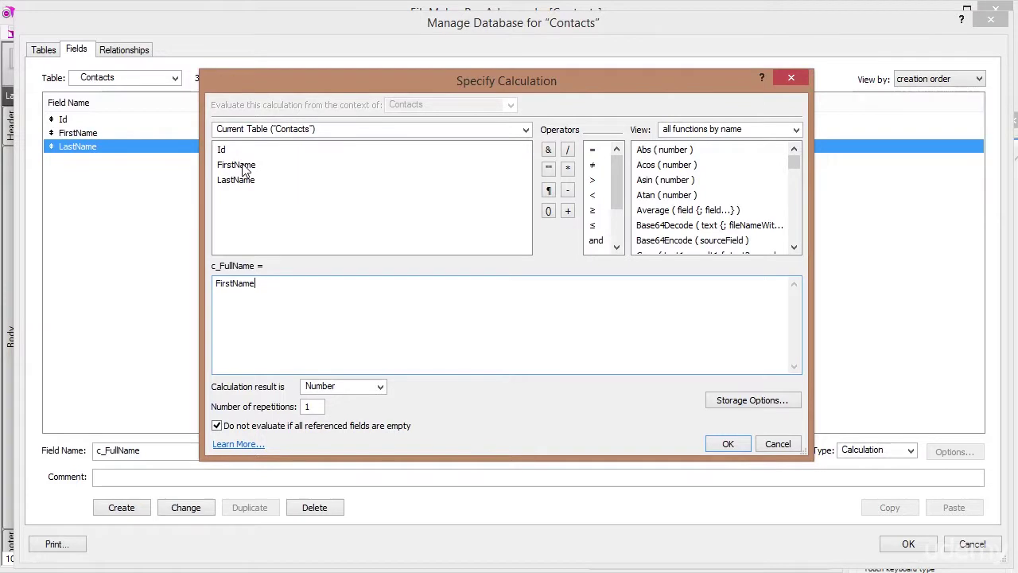
{"action": "double_click", "coordinate": [237, 186]}
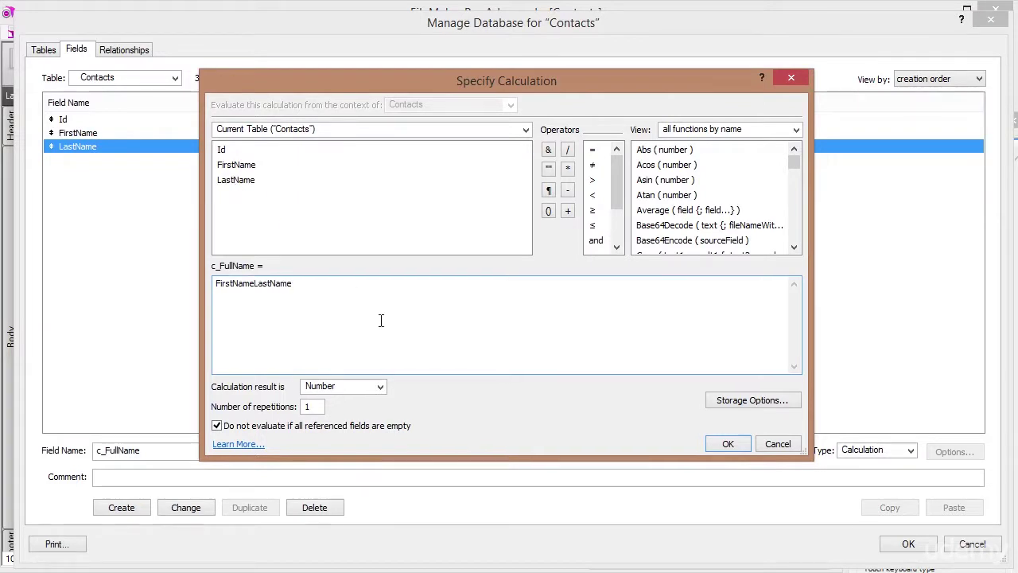
{"action": "left_click", "coordinate": [255, 284]}
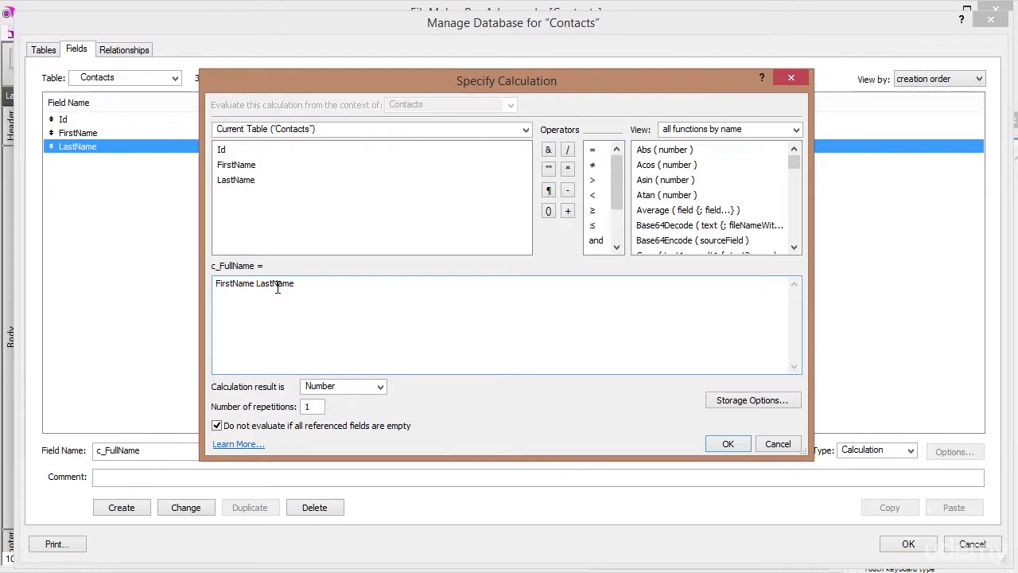
{"action": "left_click", "coordinate": [549, 149]}
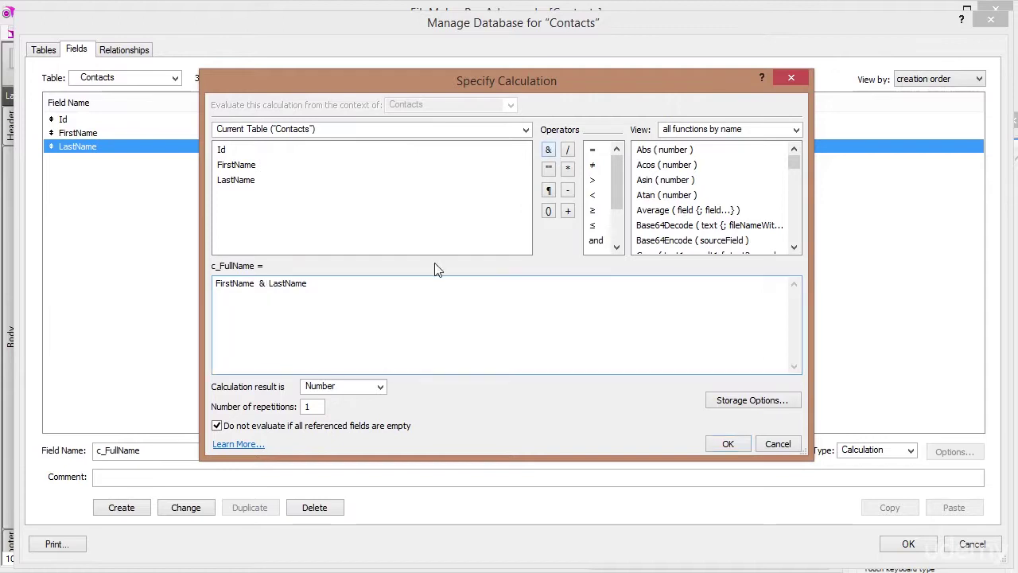
{"action": "key", "text": "BackSpace"}
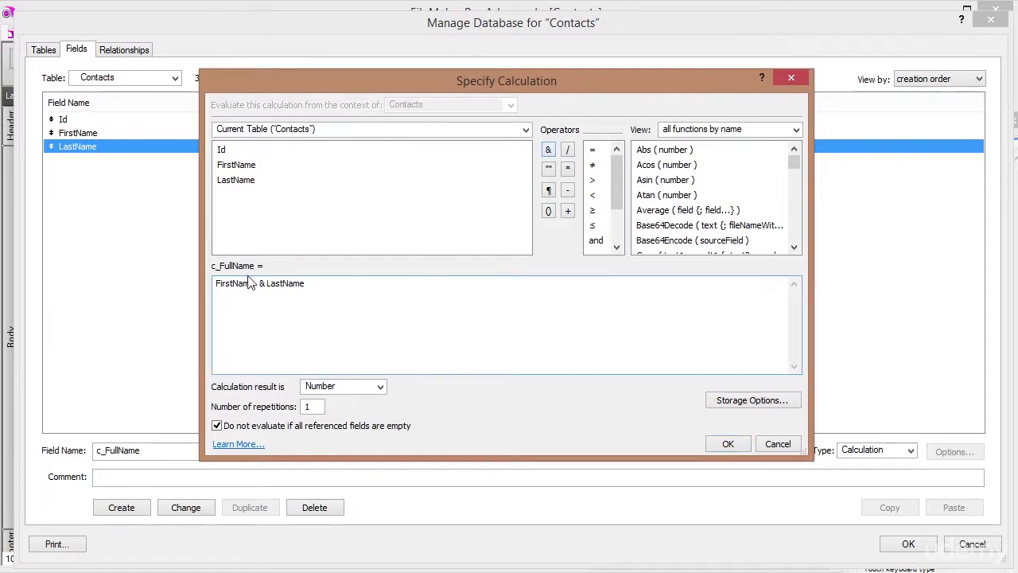
{"action": "key", "text": "BackSpace"}
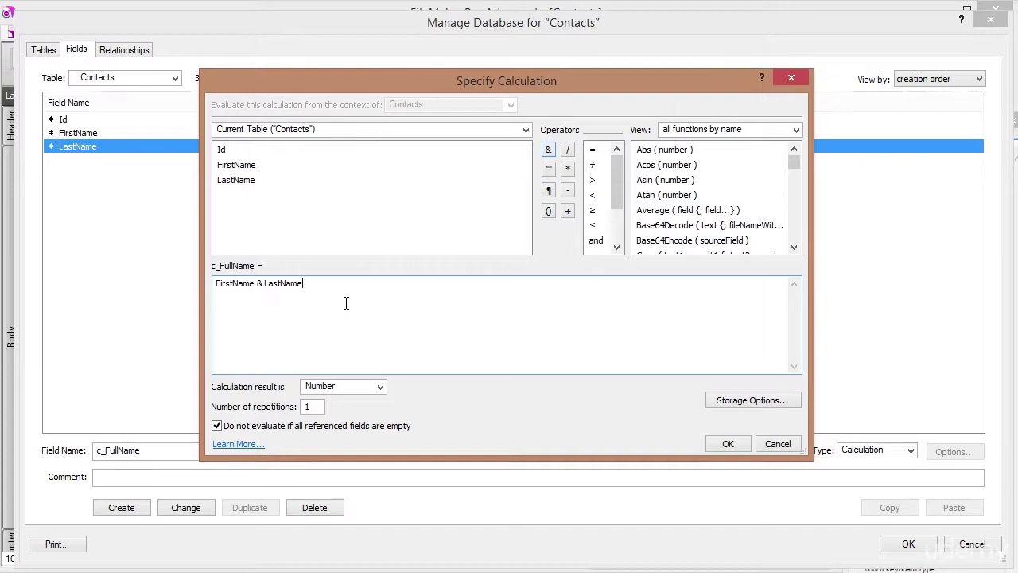
{"action": "left_click", "coordinate": [261, 285]}
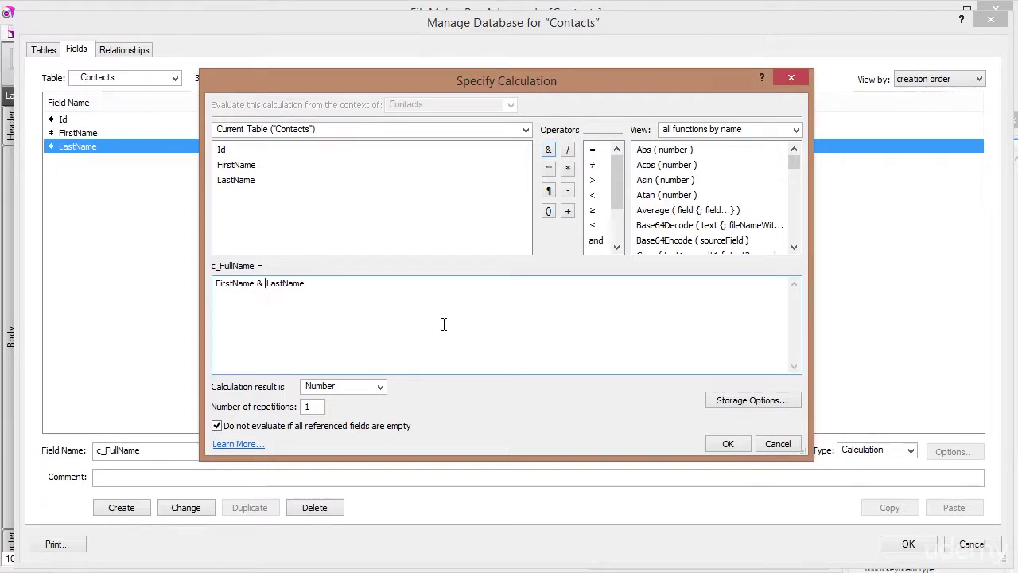
{"action": "type", "text": "\" \""}
{"action": "left_click", "coordinate": [268, 283]}
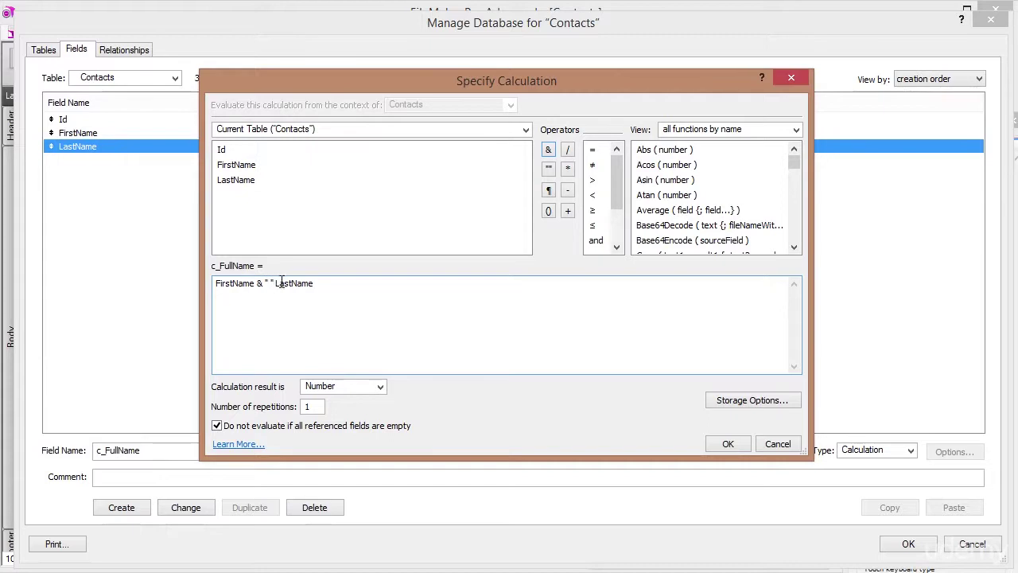
{"action": "left_click", "coordinate": [281, 280]}
{"action": "left_click", "coordinate": [548, 149]}
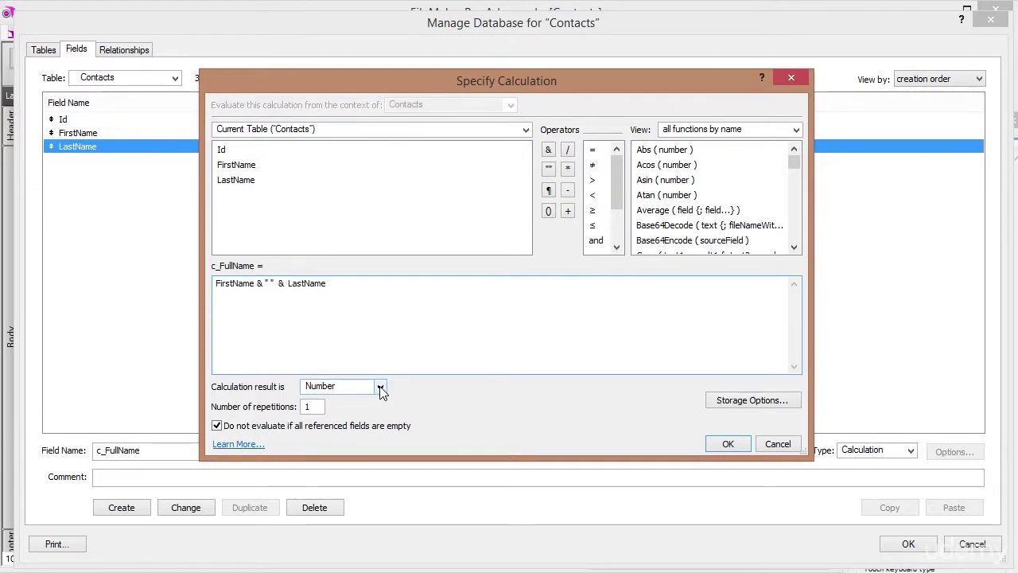
Set the calculation result to Text and save c_FullName.
{"action": "left_click", "coordinate": [382, 388]}
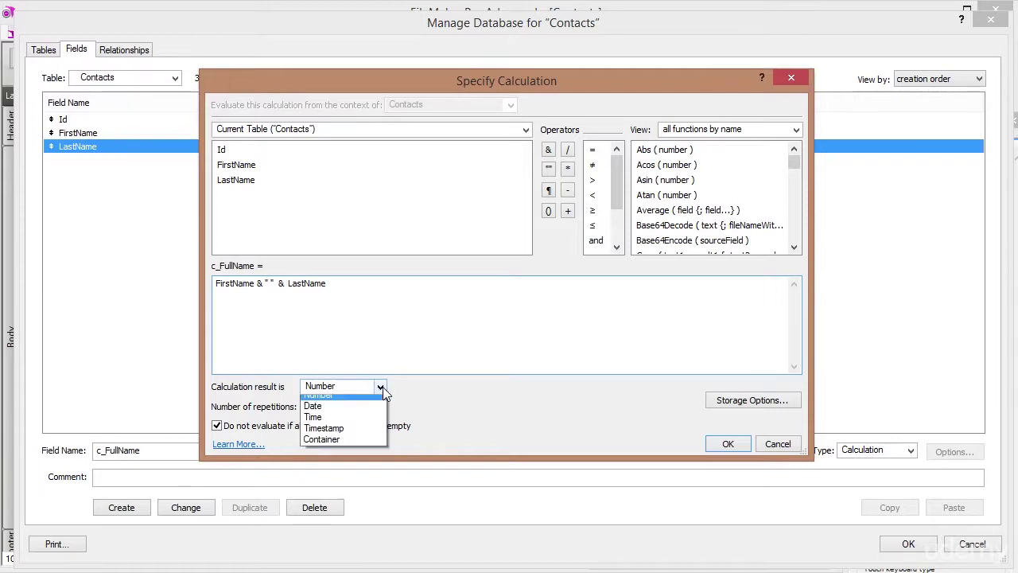
{"action": "left_click", "coordinate": [314, 400]}
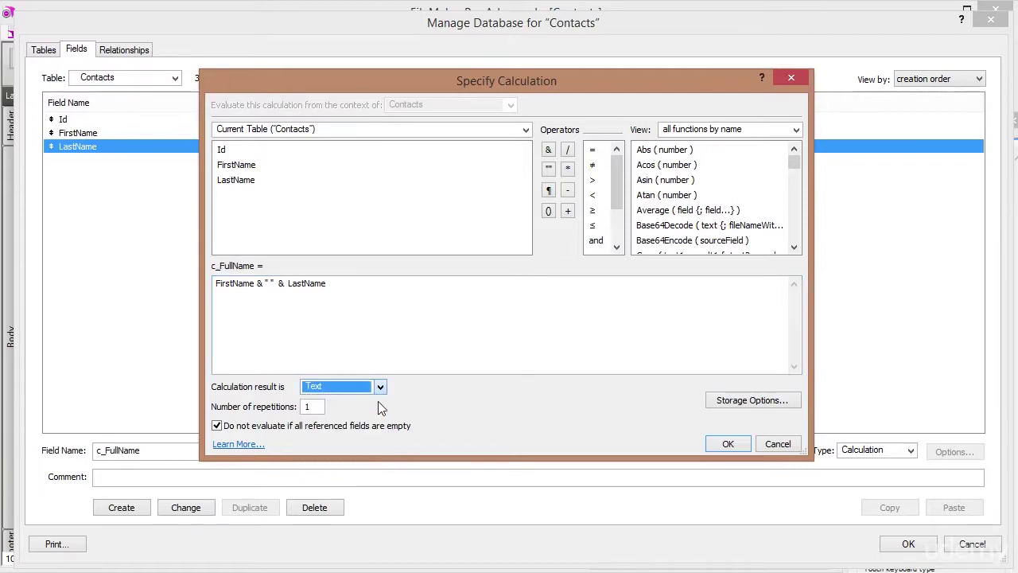
{"action": "left_click", "coordinate": [725, 443]}
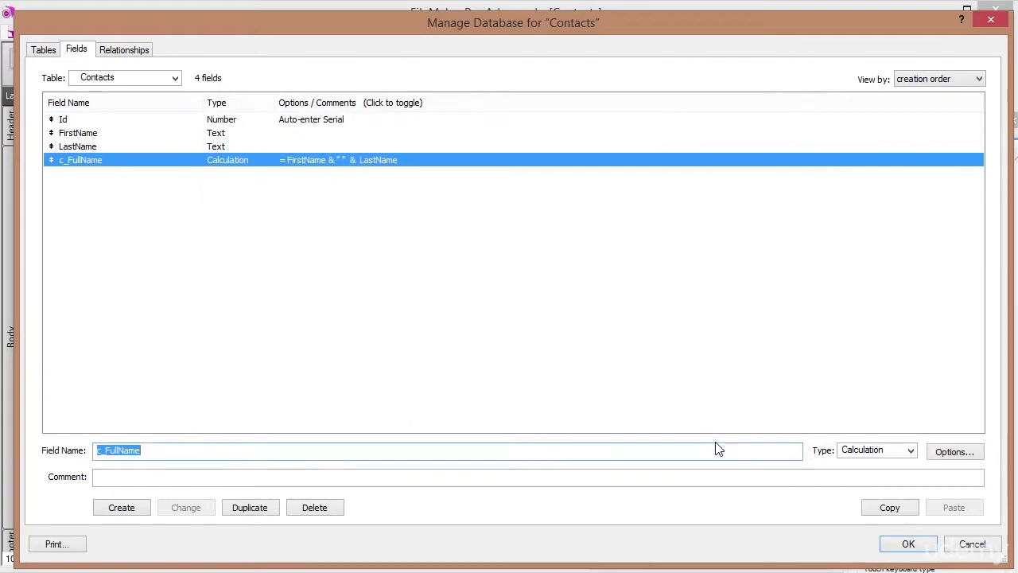
Create a Text field named Address, fixing the 'Addree' typo.
{"action": "left_click", "coordinate": [111, 137]}
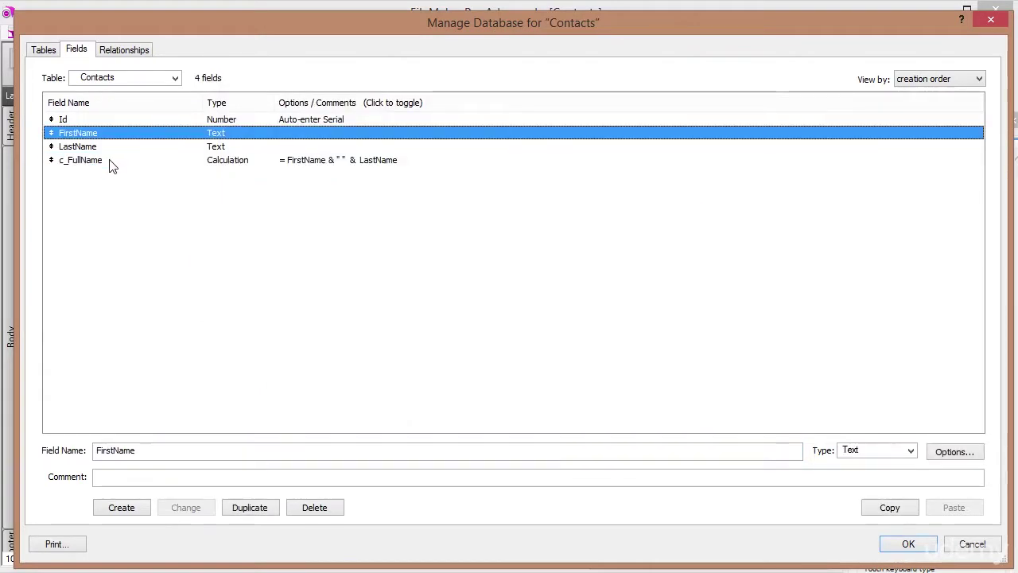
{"action": "left_click", "coordinate": [112, 162]}
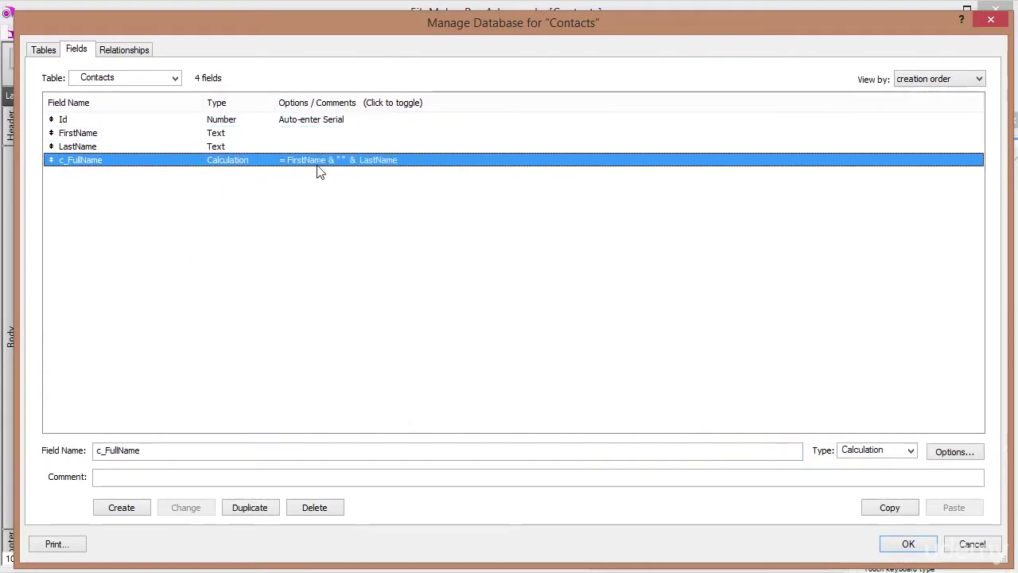
{"action": "double_click", "coordinate": [101, 450]}
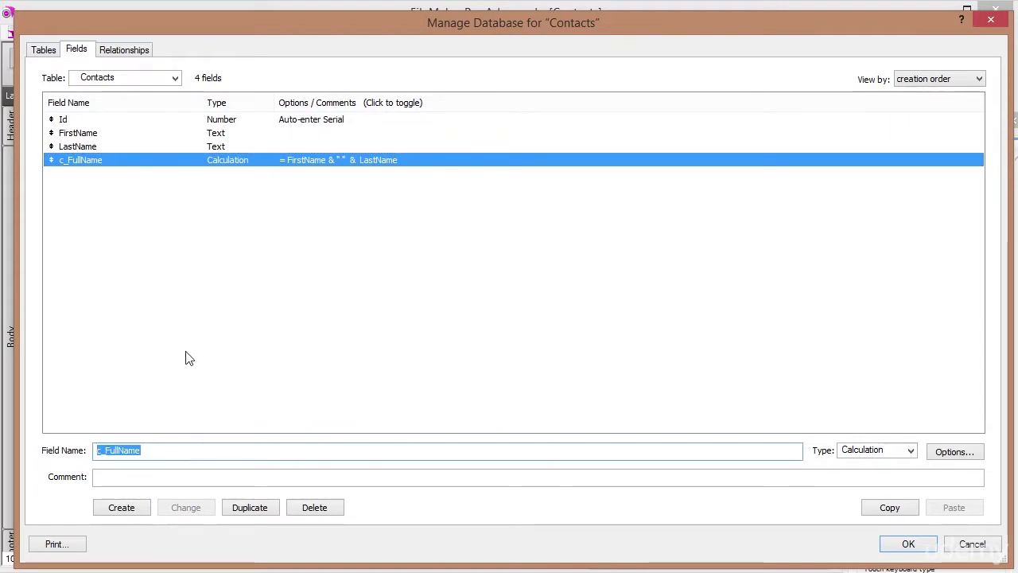
{"action": "type", "text": "Addree"}
{"action": "key", "text": "BackSpace"}
{"action": "type", "text": "ss"}
{"action": "key", "text": "Tab"}
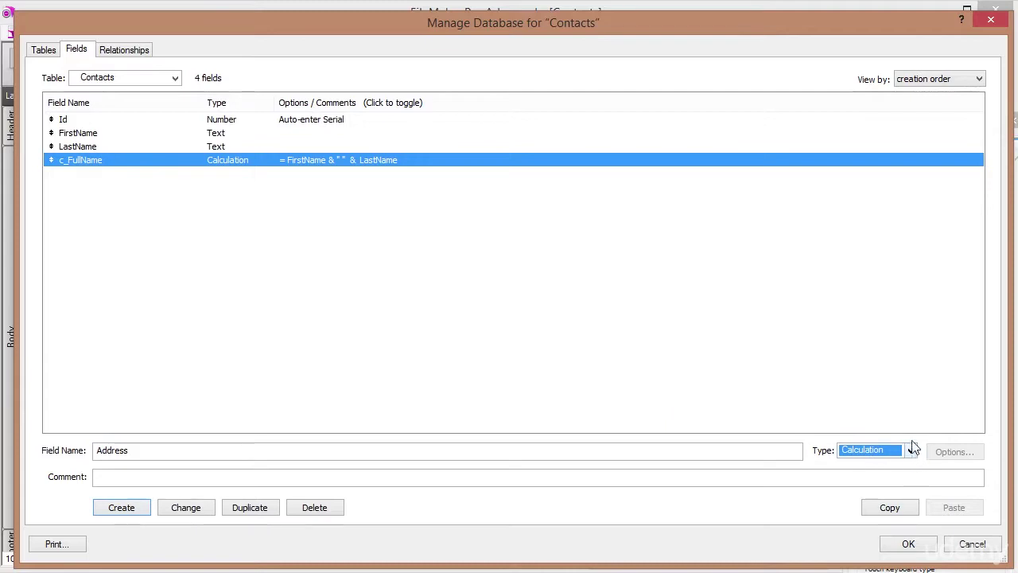
{"action": "key", "text": "t"}
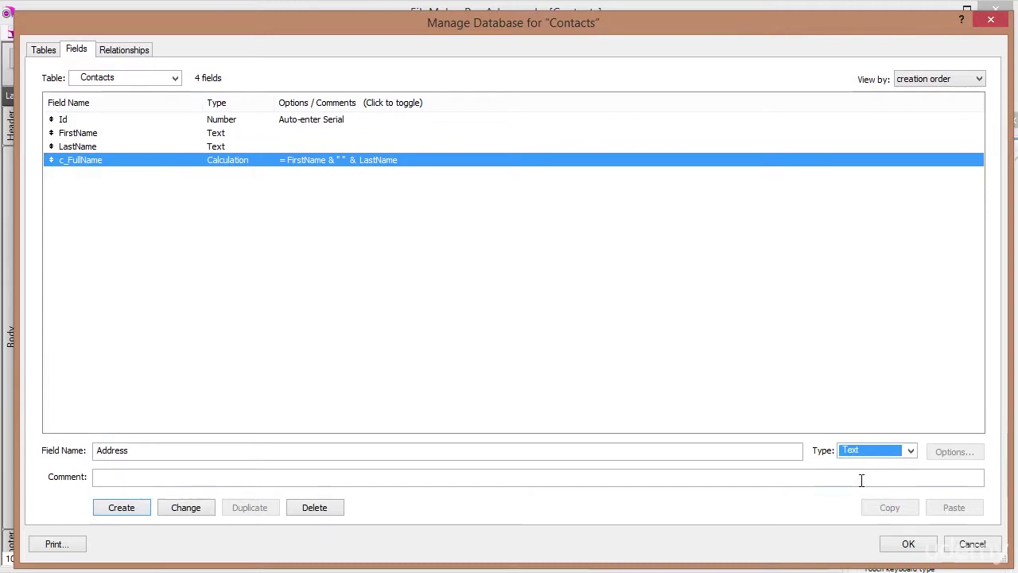
{"action": "key", "text": "t"}
{"action": "key", "text": "t"}
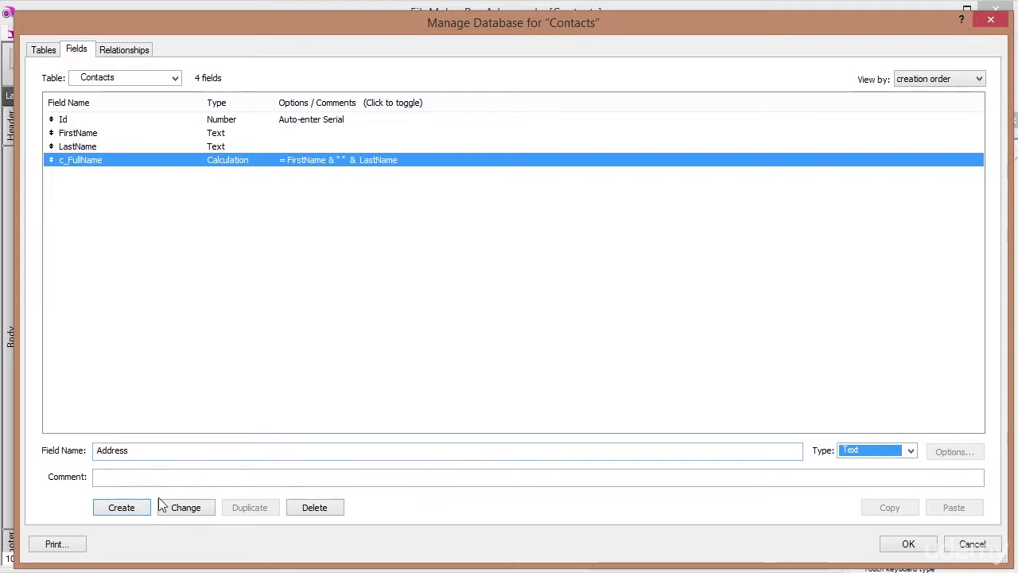
{"action": "left_click", "coordinate": [121, 508]}
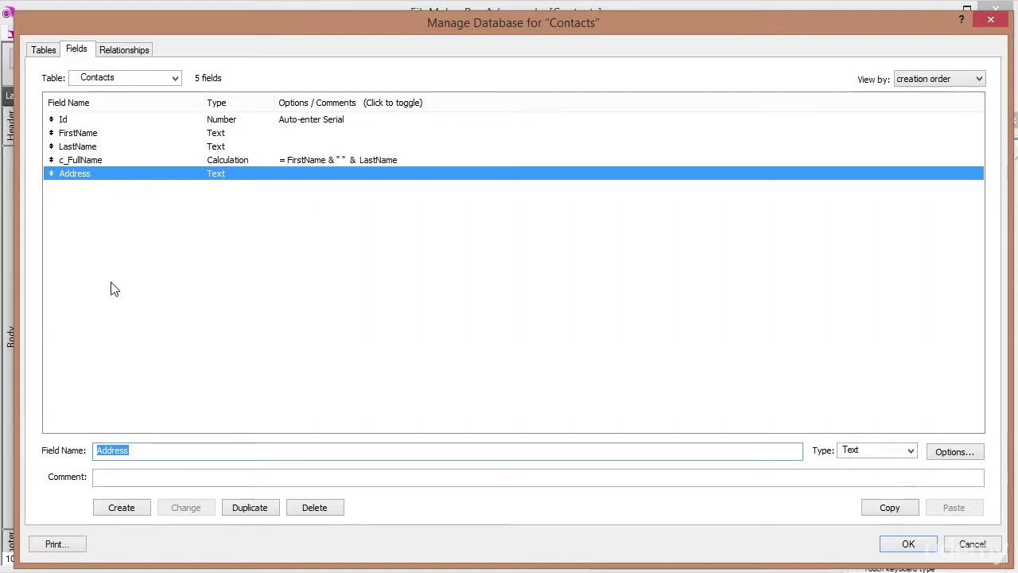
Create a field named Number with type Number.
{"action": "type", "text": "Number"}
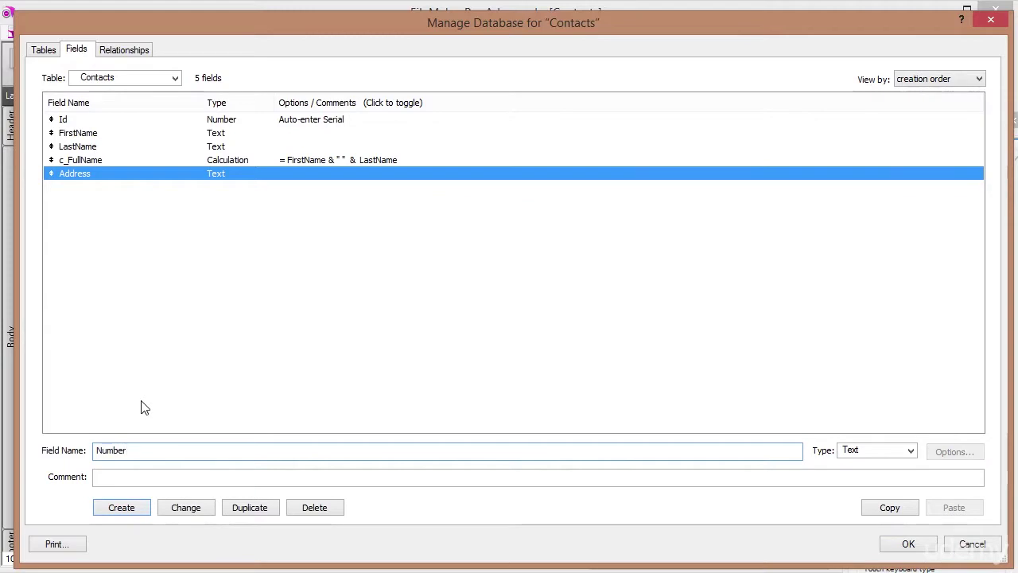
{"action": "key", "text": "Tab"}
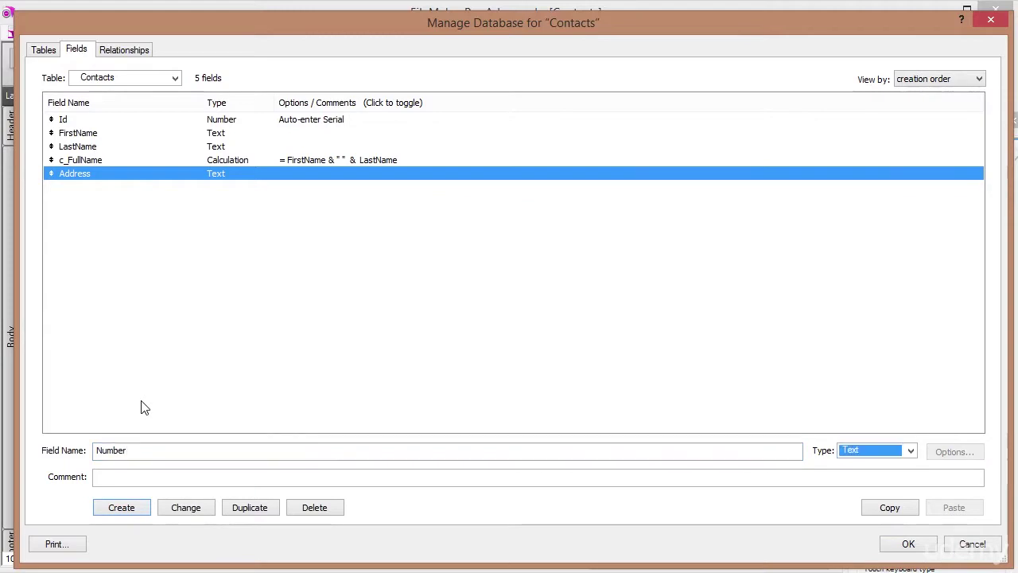
{"action": "key", "text": "n"}
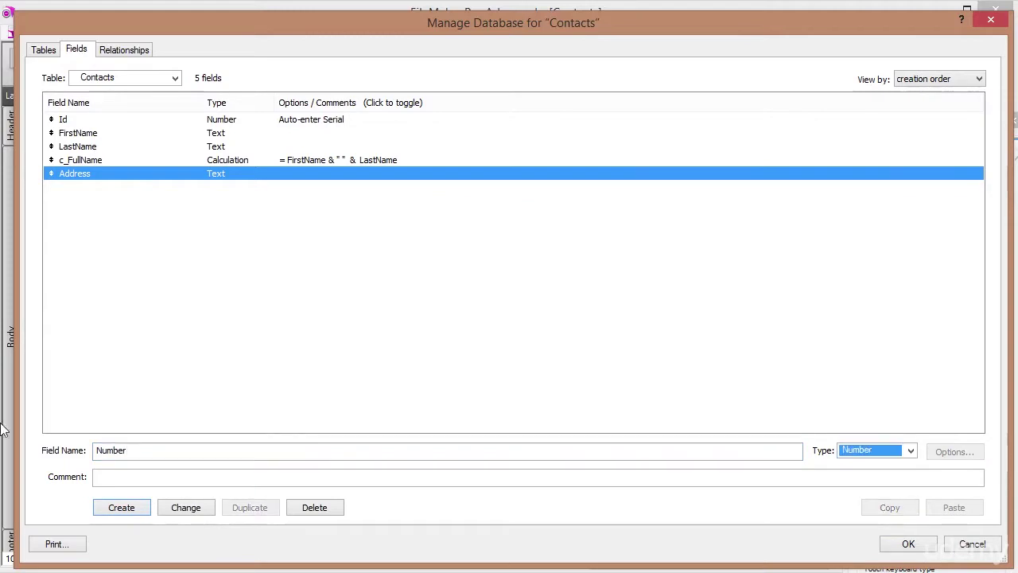
{"action": "left_click", "coordinate": [911, 451]}
{"action": "left_click", "coordinate": [859, 468]}
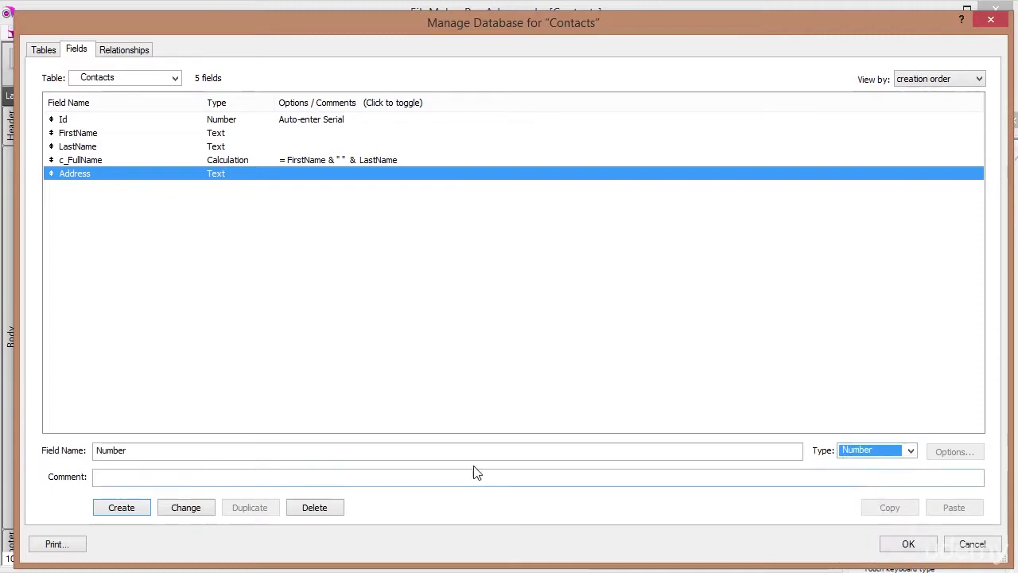
{"action": "left_click", "coordinate": [131, 507]}
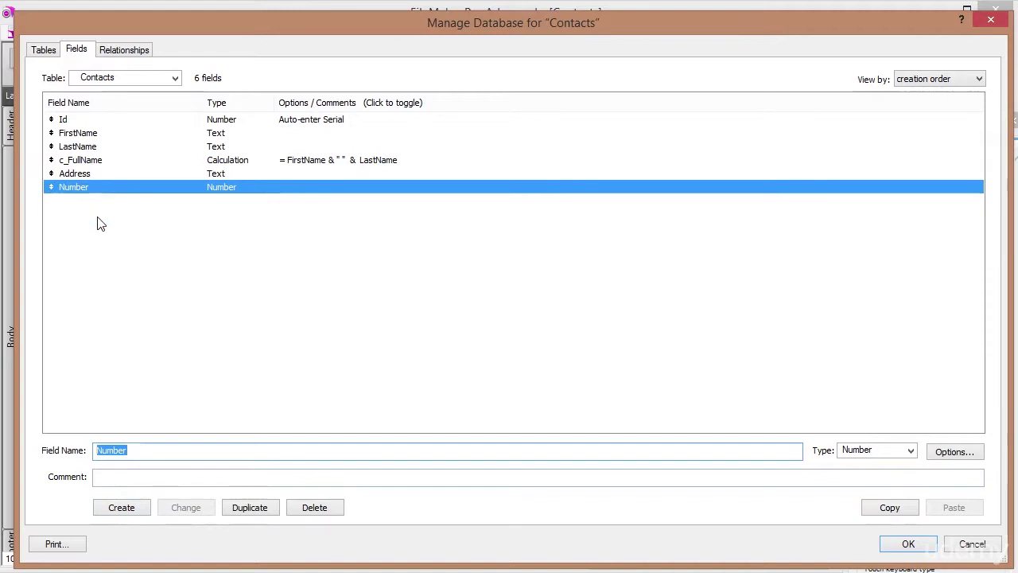
Create a ZipCode field with type Text.
{"action": "type", "text": "ZipCOde"}
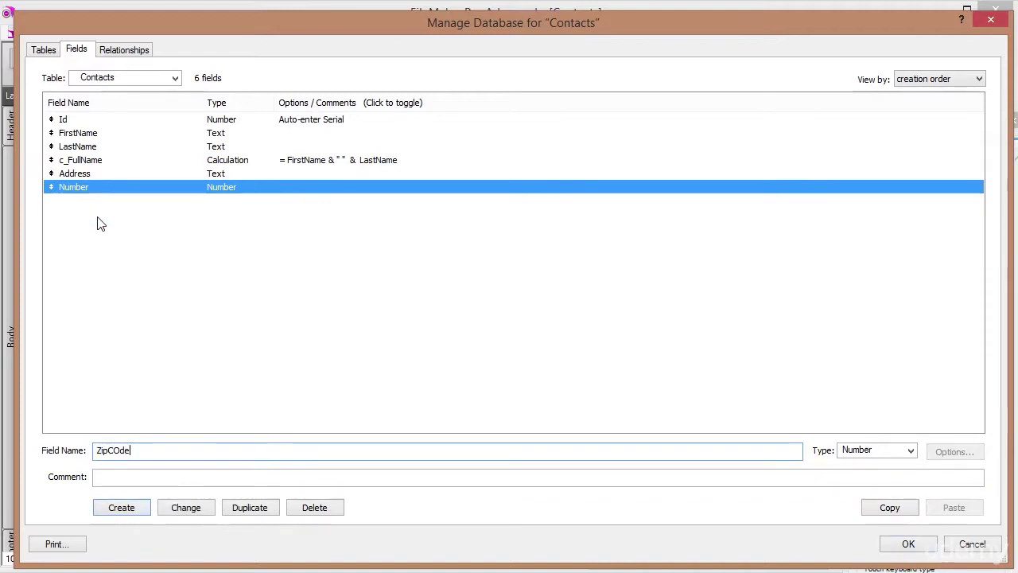
{"action": "type", "text": "o"}
{"action": "key", "text": "Tab"}
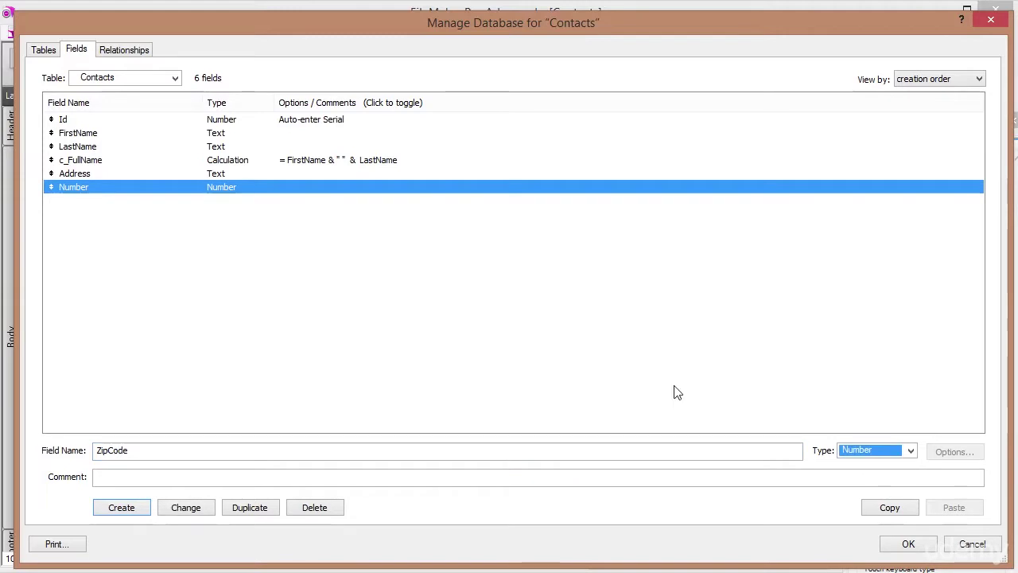
{"action": "left_click", "coordinate": [912, 451]}
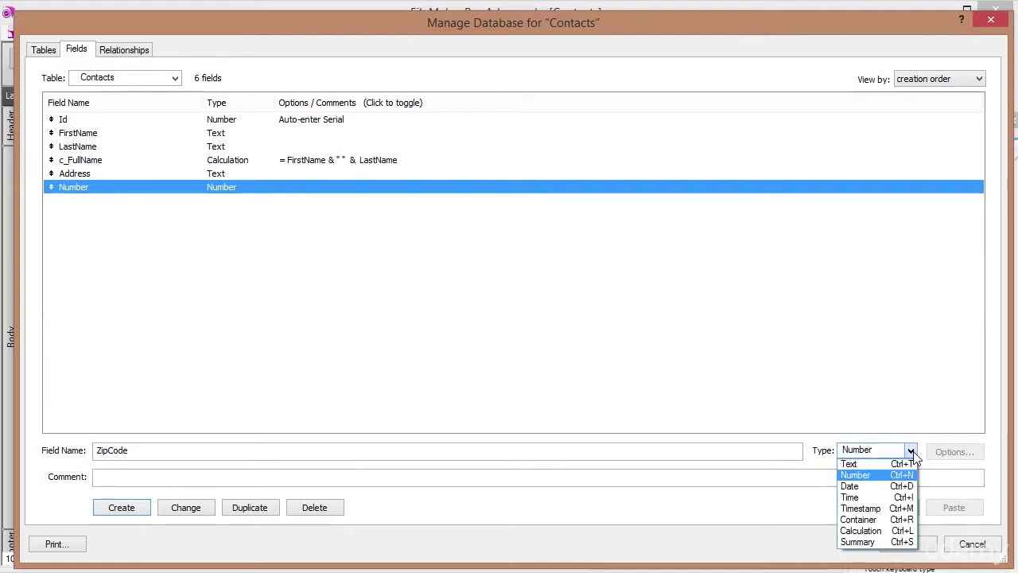
{"action": "left_click", "coordinate": [868, 470]}
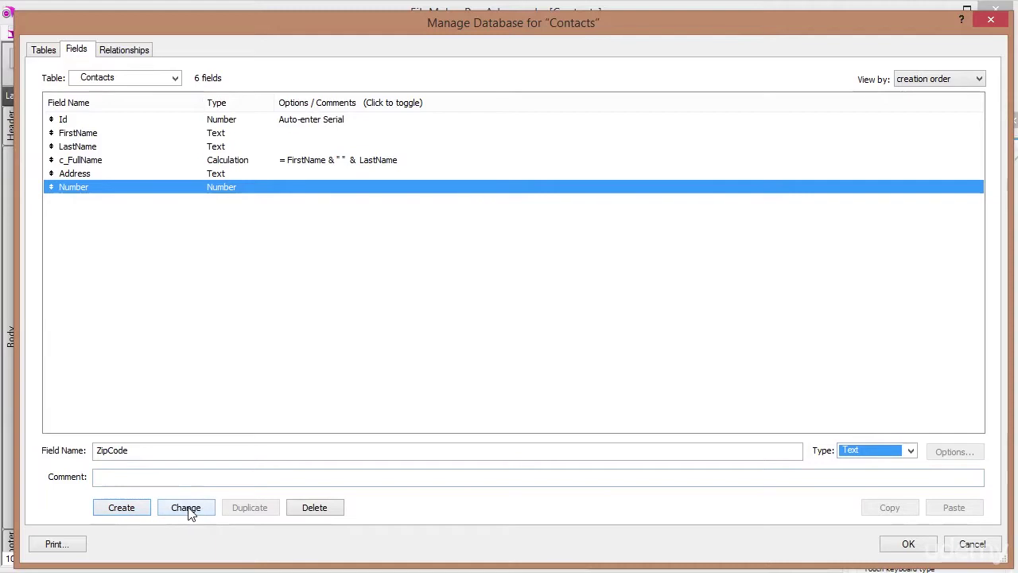
{"action": "left_click", "coordinate": [114, 509]}
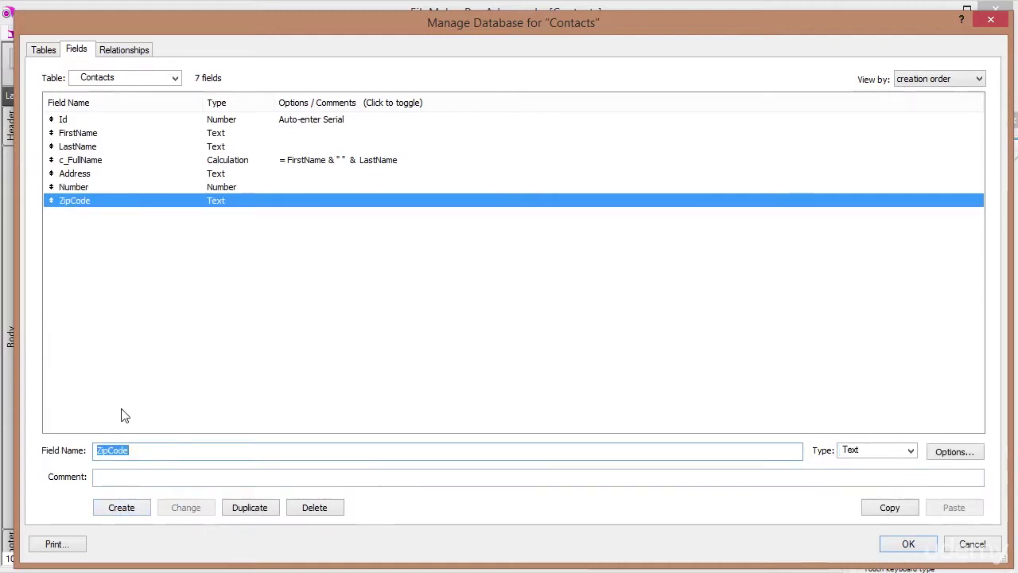
Create City, State, Tel and Email text fields.
{"action": "type", "text": "City"}
{"action": "key", "text": "Tab"}
{"action": "key", "text": "Return"}
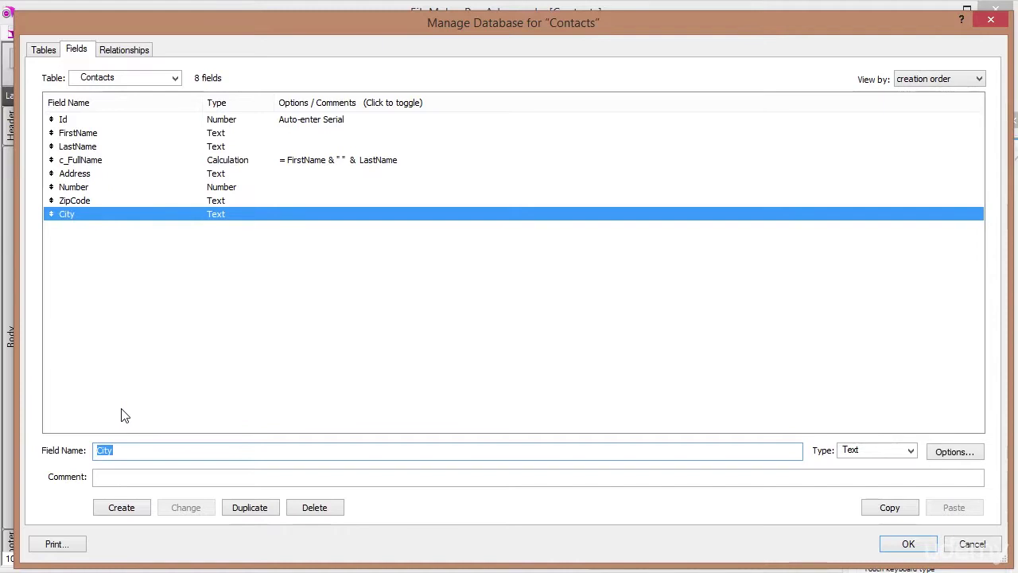
{"action": "type", "text": "Stat"}
{"action": "key", "text": "Tab"}
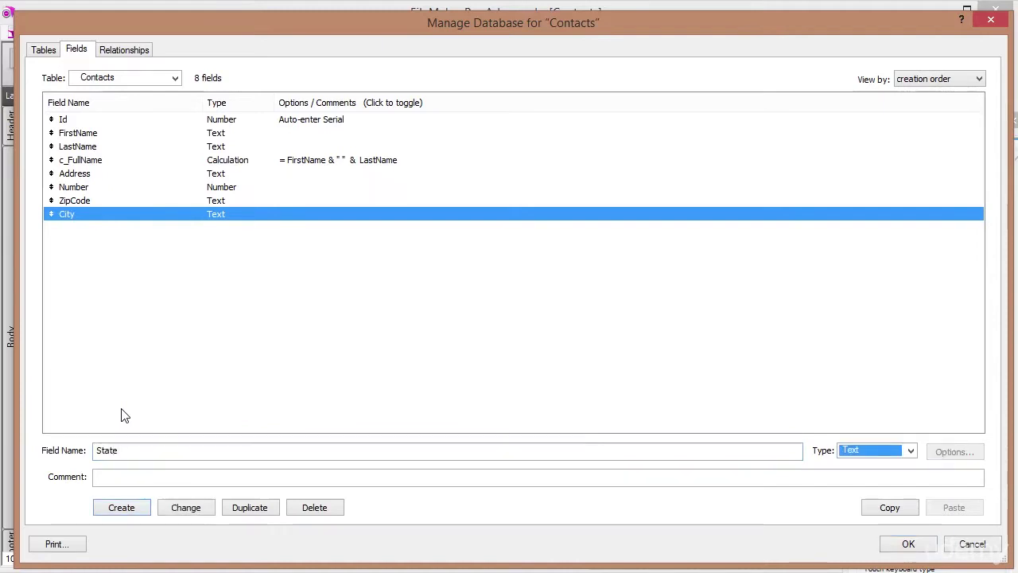
{"action": "key", "text": "Return"}
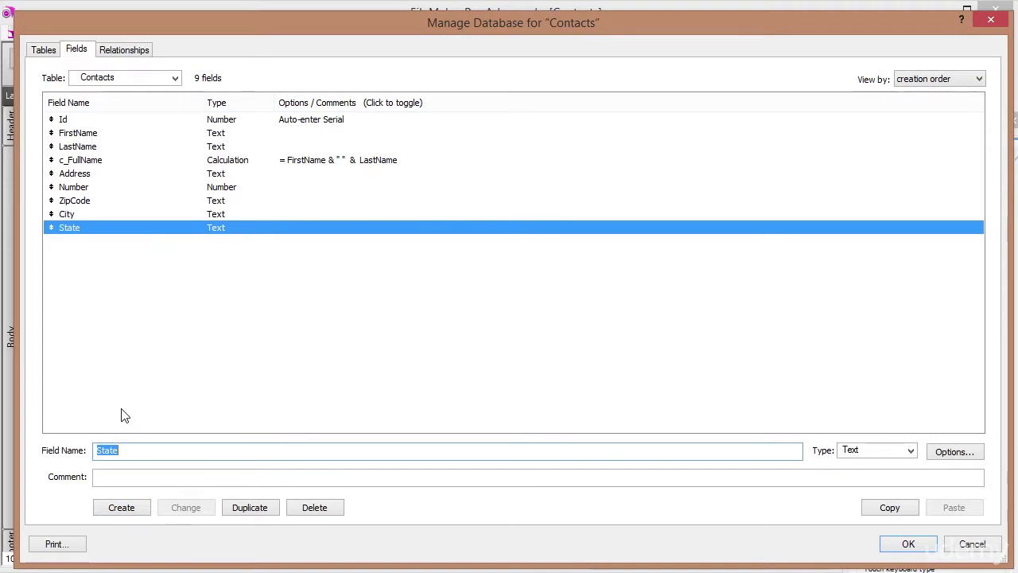
{"action": "type", "text": "Tel"}
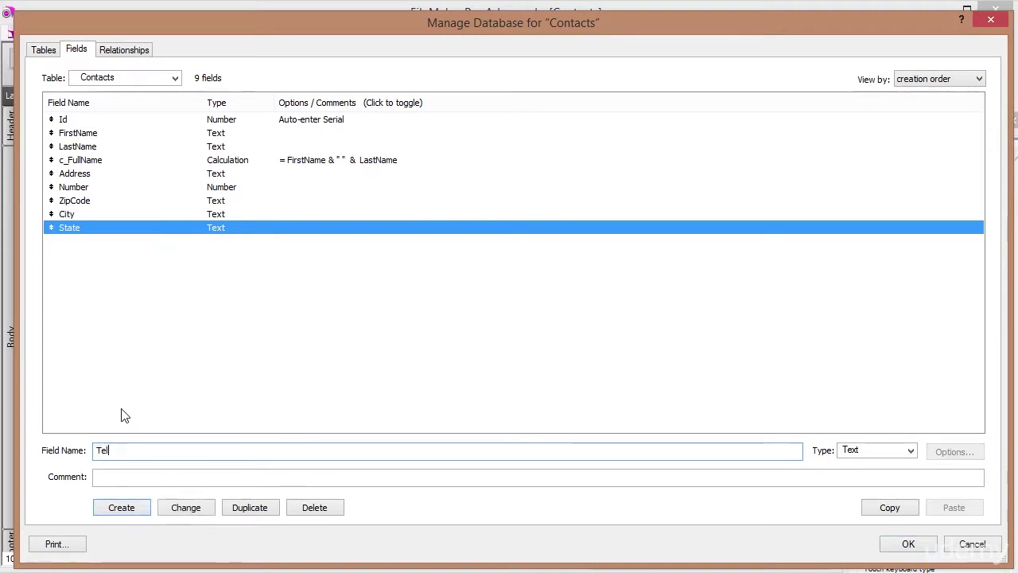
{"action": "key", "text": "Tab"}
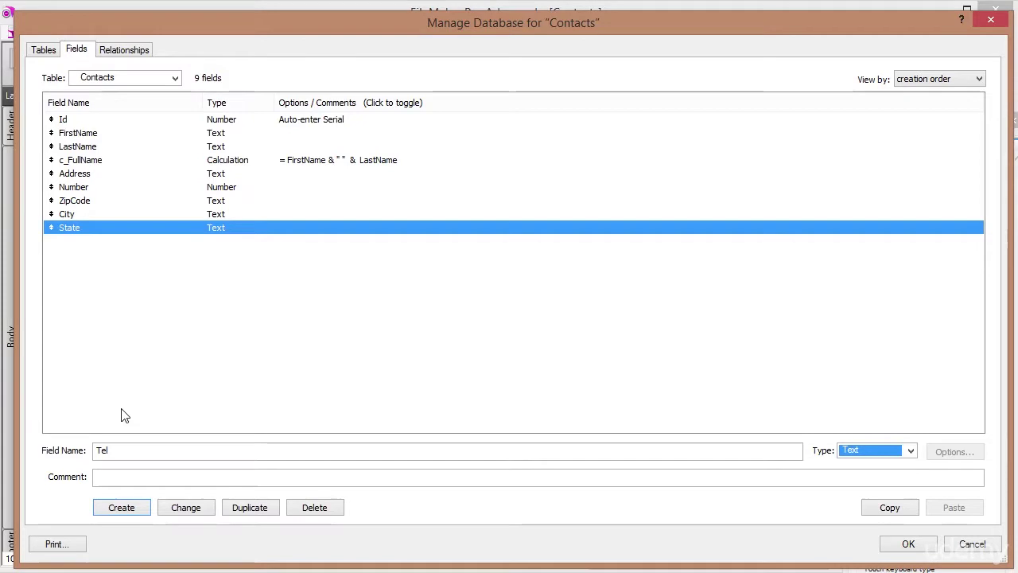
{"action": "key", "text": "Return"}
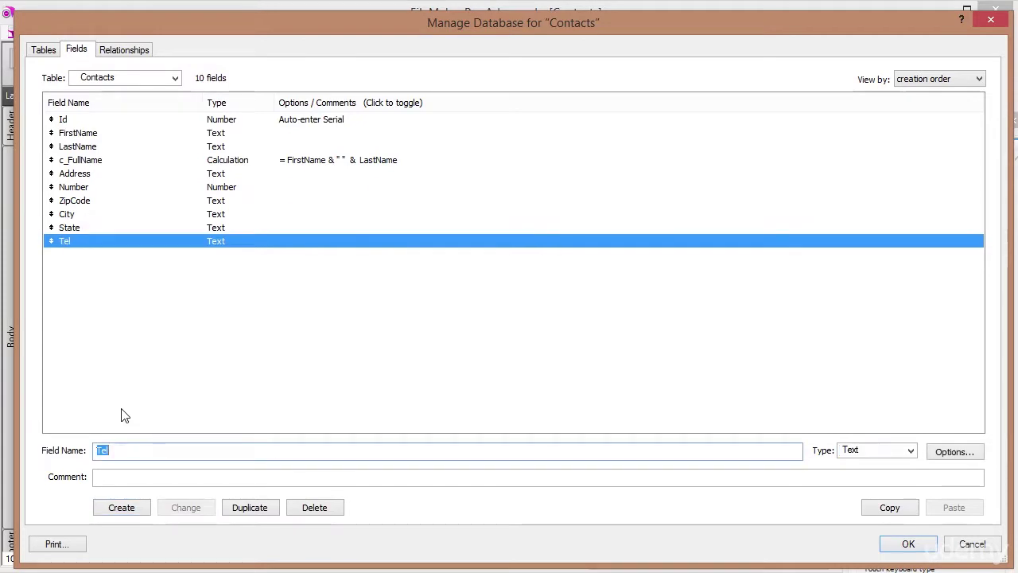
{"action": "type", "text": "Email"}
{"action": "key", "text": "Tab"}
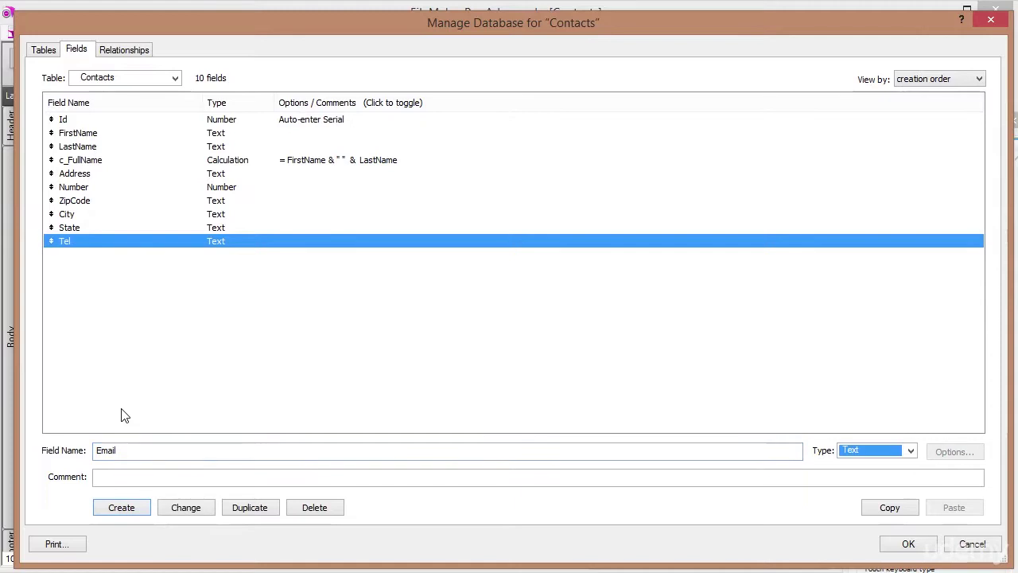
{"action": "key", "text": "Return"}
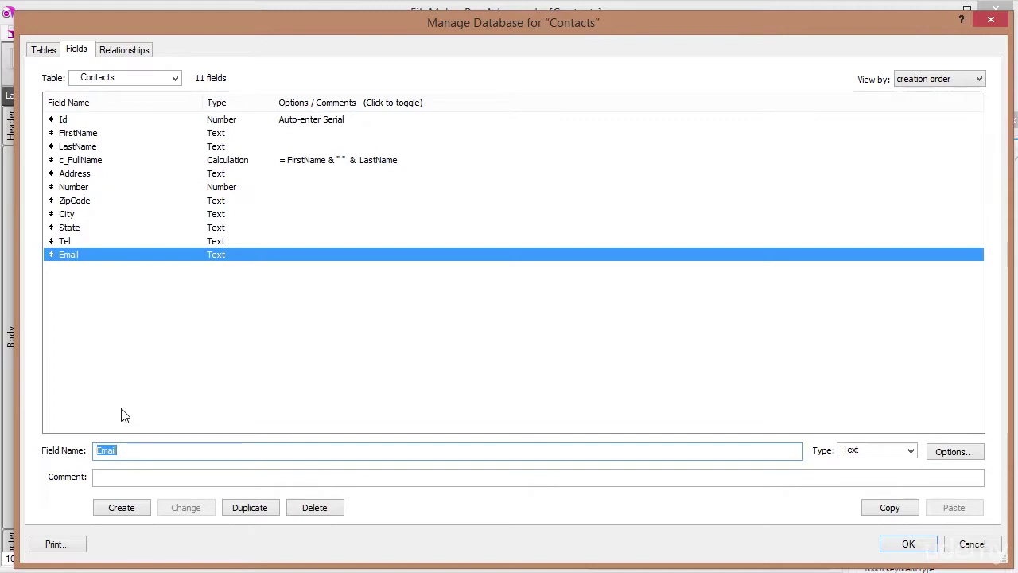
Create a Website text field and a Picture container field.
{"action": "type", "text": "Website"}
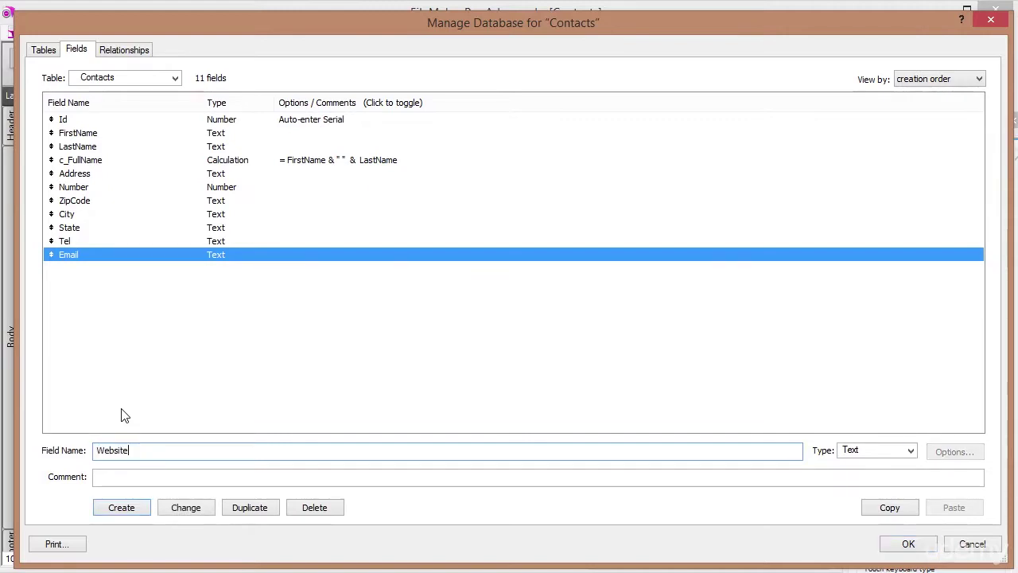
{"action": "key", "text": "Return"}
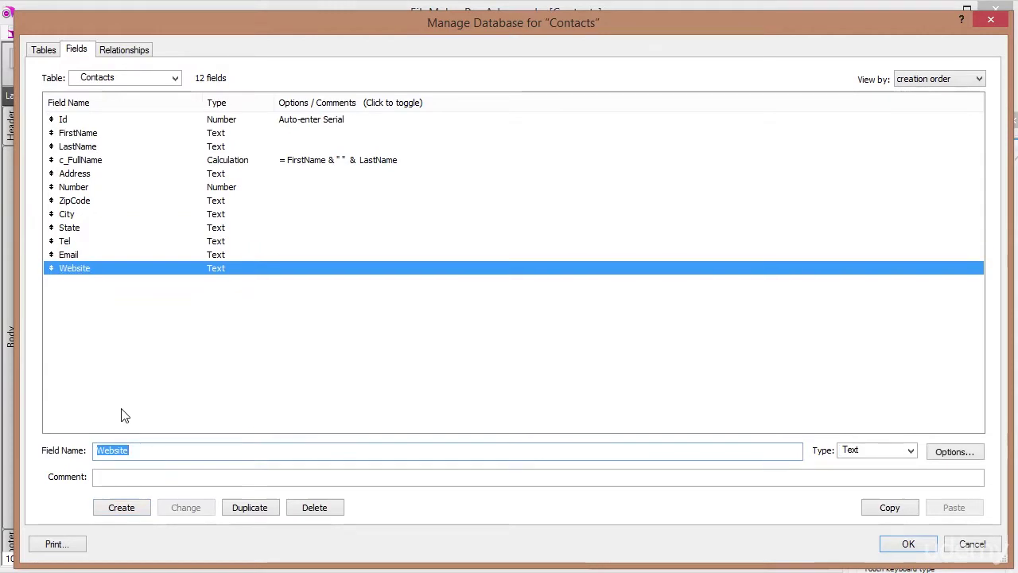
{"action": "type", "text": "Picture"}
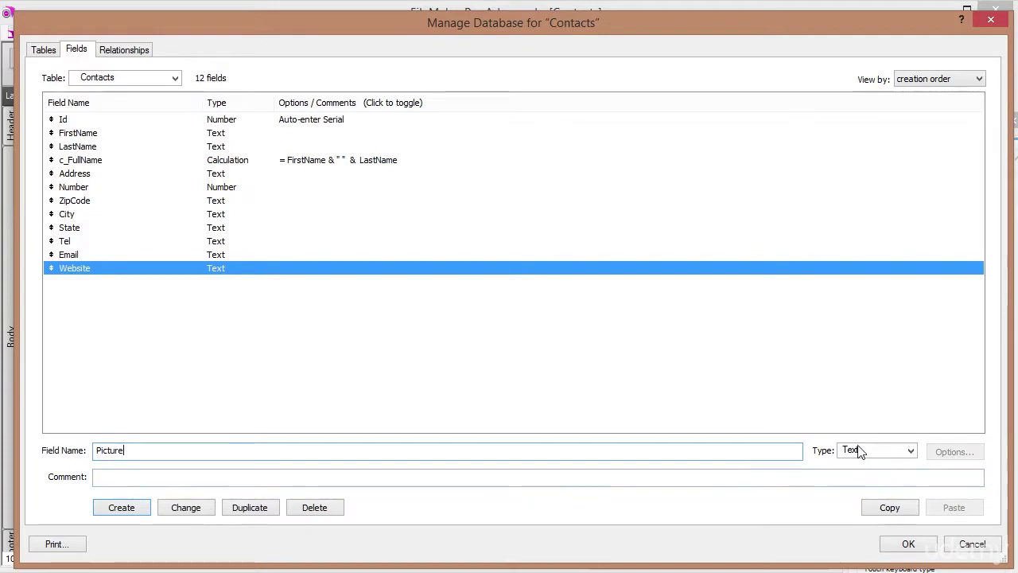
{"action": "left_click", "coordinate": [917, 456]}
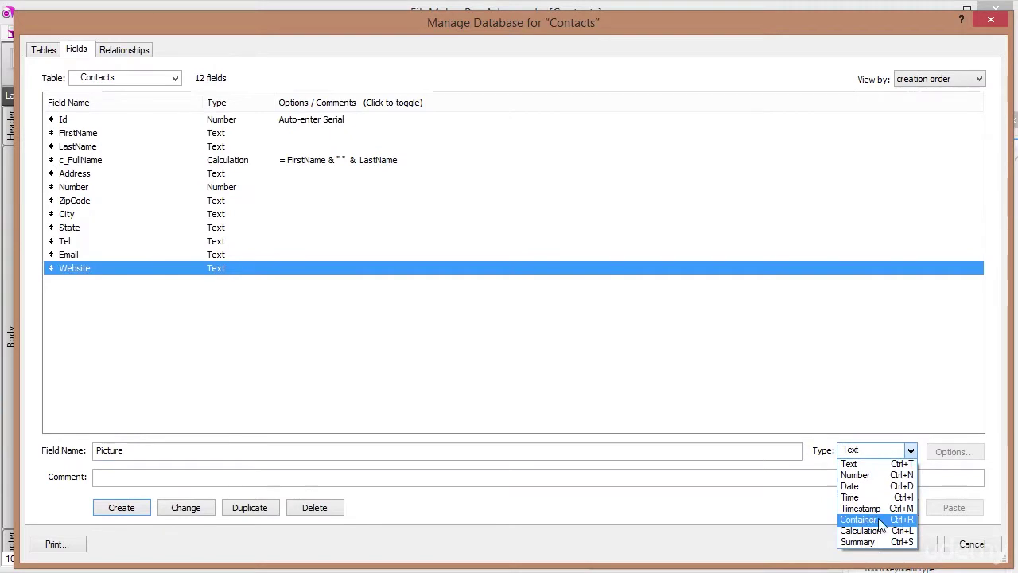
{"action": "left_click", "coordinate": [875, 523]}
{"action": "left_click", "coordinate": [122, 509]}
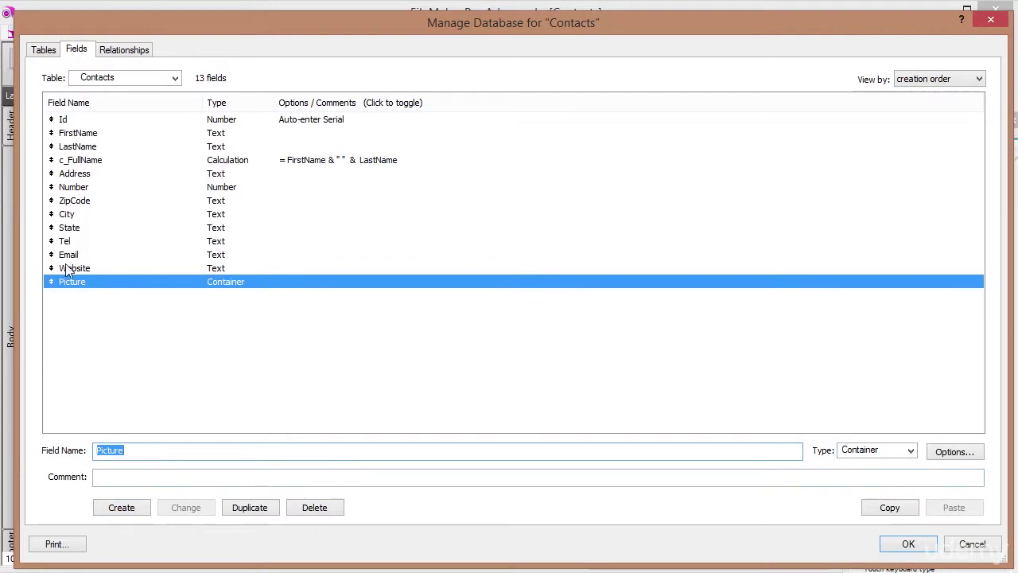
Review the Id and c_FullName definitions, then close Manage Database with OK.
{"action": "left_click", "coordinate": [73, 119]}
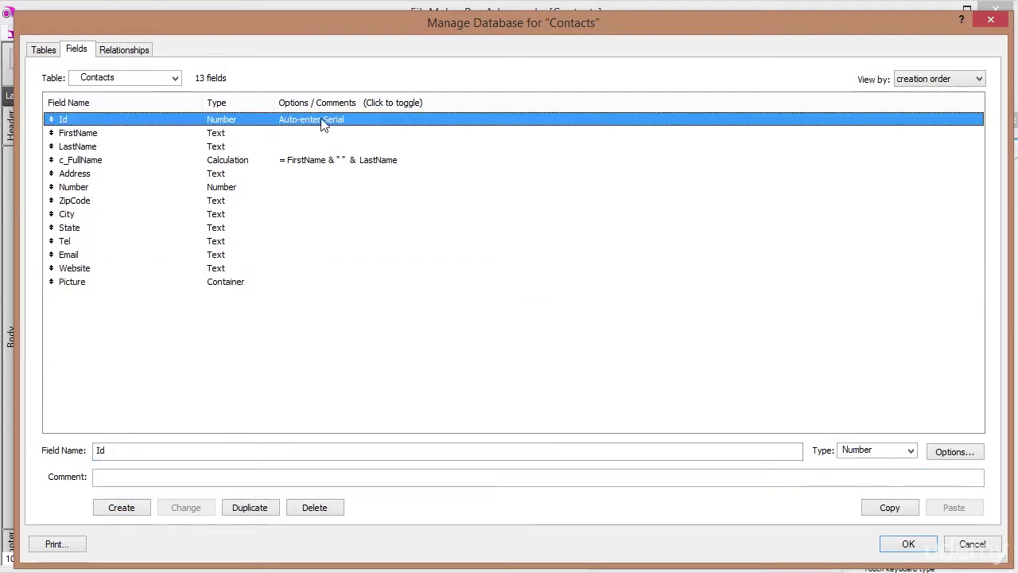
{"action": "left_click", "coordinate": [353, 163]}
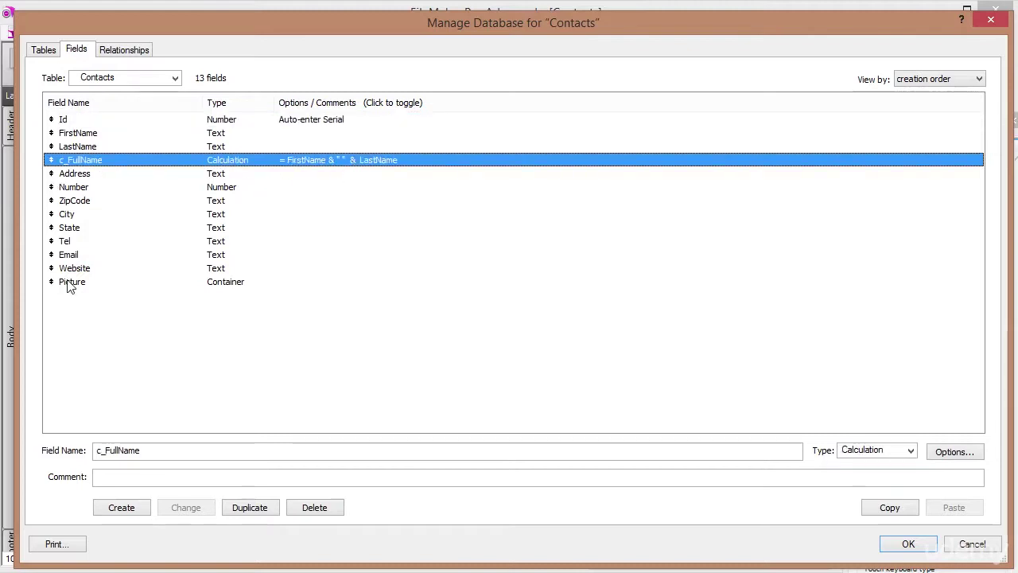
{"action": "left_click", "coordinate": [921, 549]}
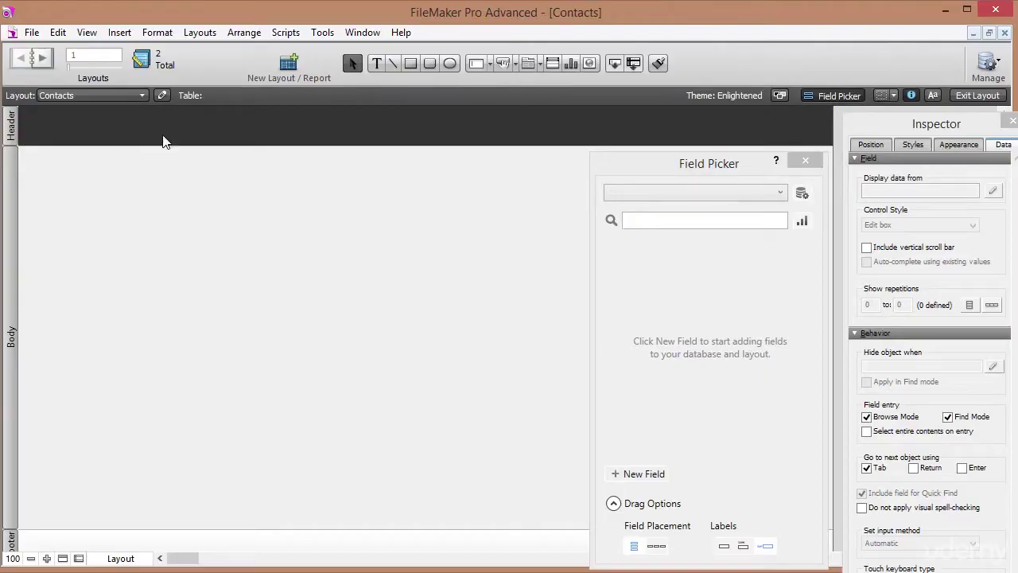
Switch to the second Contacts layout showing all 13 fields from Id to Picture.
{"action": "left_click", "coordinate": [96, 97]}
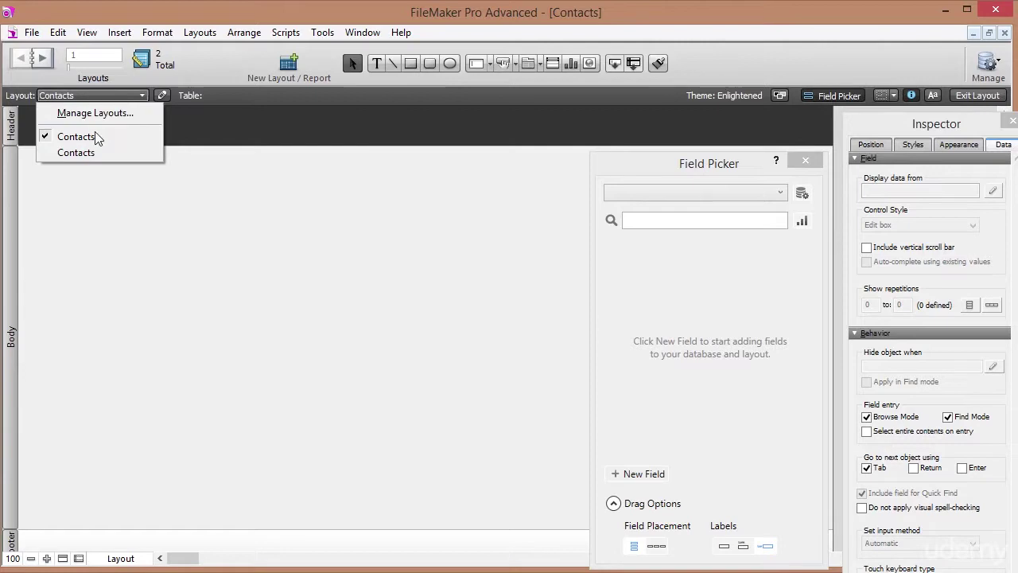
{"action": "left_click", "coordinate": [94, 154]}
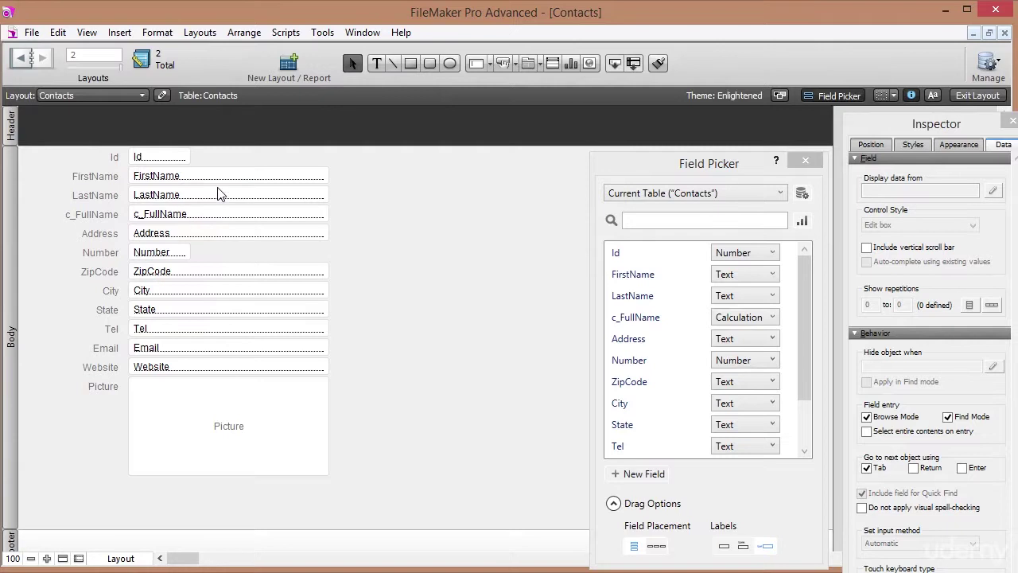
{"action": "left_click", "coordinate": [32, 33]}
Delete the first, empty Contacts layout in Manage Layouts so one Contacts layout remains.
{"action": "mouse_move", "coordinate": [87, 178]}
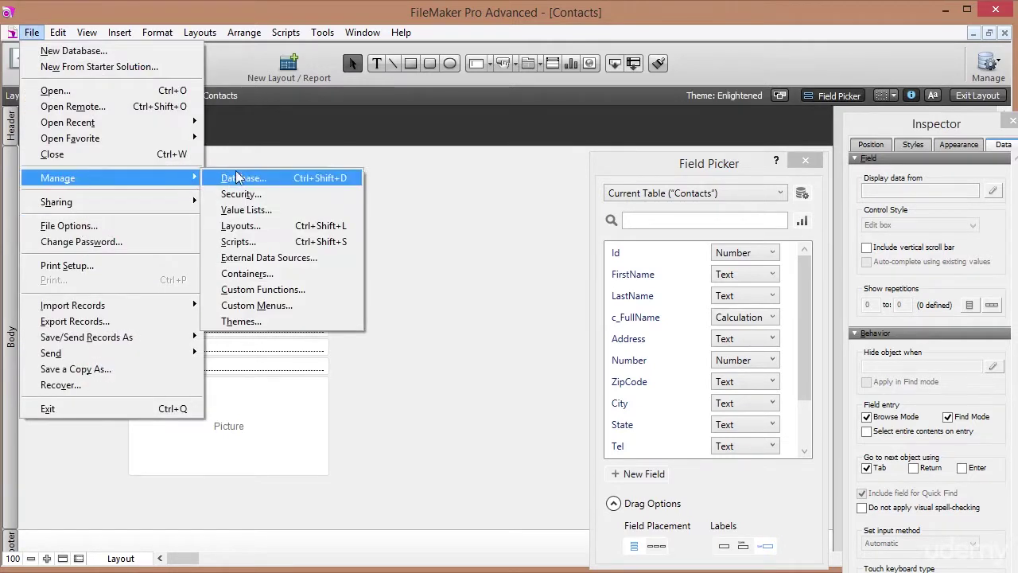
{"action": "left_click", "coordinate": [248, 231]}
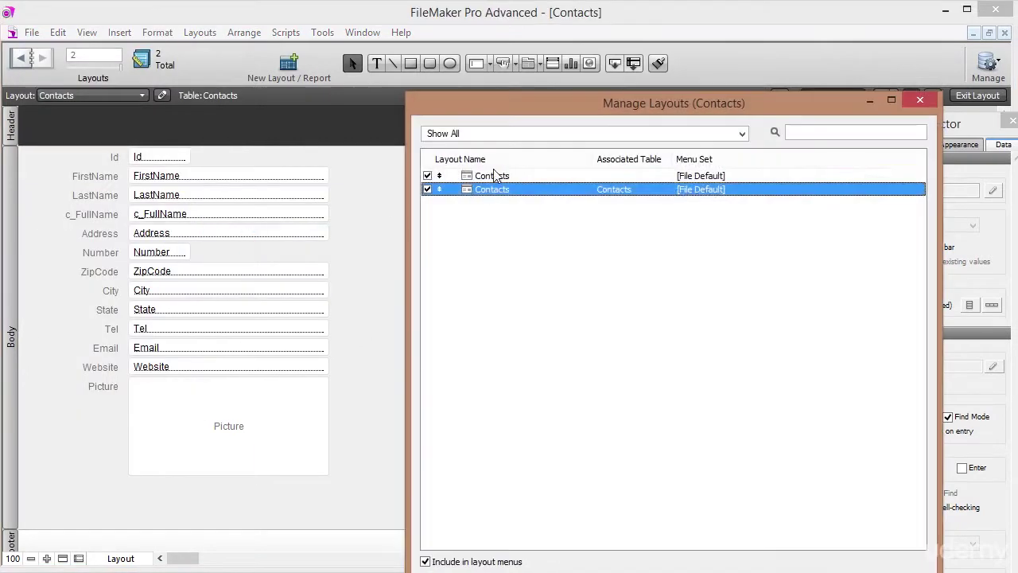
{"action": "left_click", "coordinate": [496, 176]}
{"action": "key", "text": "Delete"}
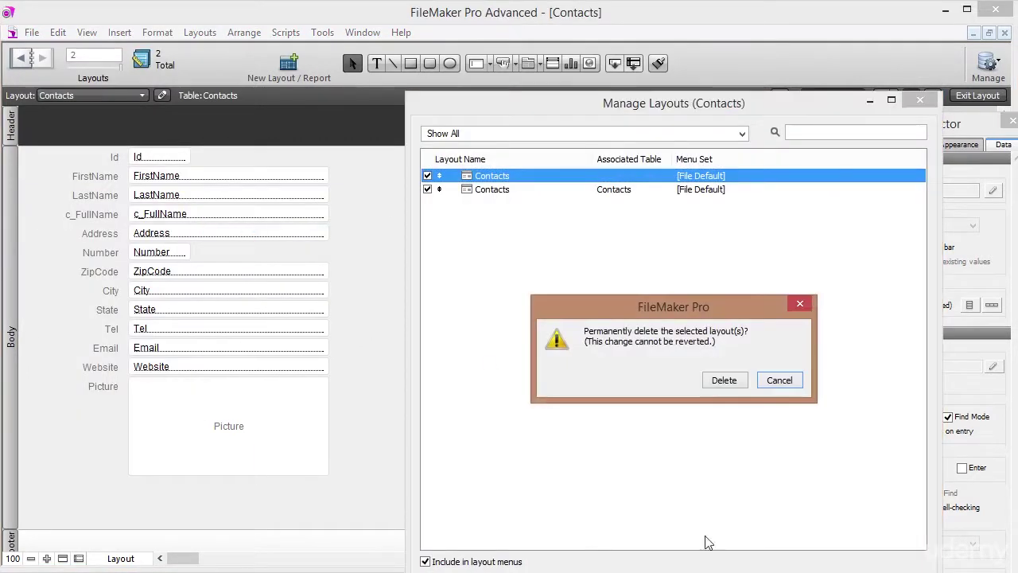
{"action": "left_click", "coordinate": [720, 383]}
{"action": "left_click_drag", "start_coordinate": [722, 569], "coordinate": [722, 541]}
{"action": "left_click", "coordinate": [919, 100]}
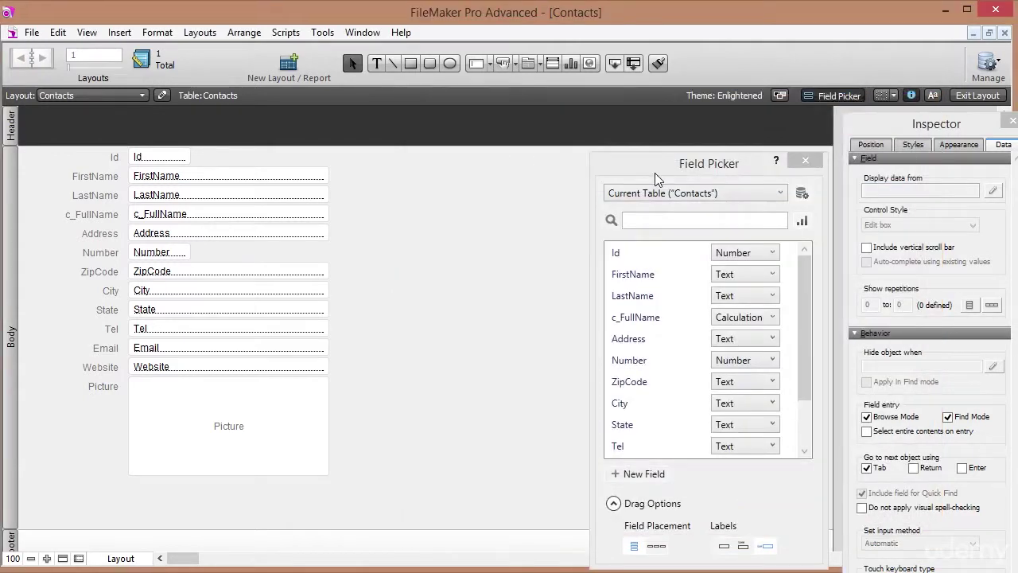
{"action": "left_click", "coordinate": [72, 96]}
{"action": "left_click", "coordinate": [43, 133]}
Close the Field Picker and undock the Inspector into a floating window.
{"action": "left_click_drag", "start_coordinate": [718, 163], "coordinate": [708, 159]}
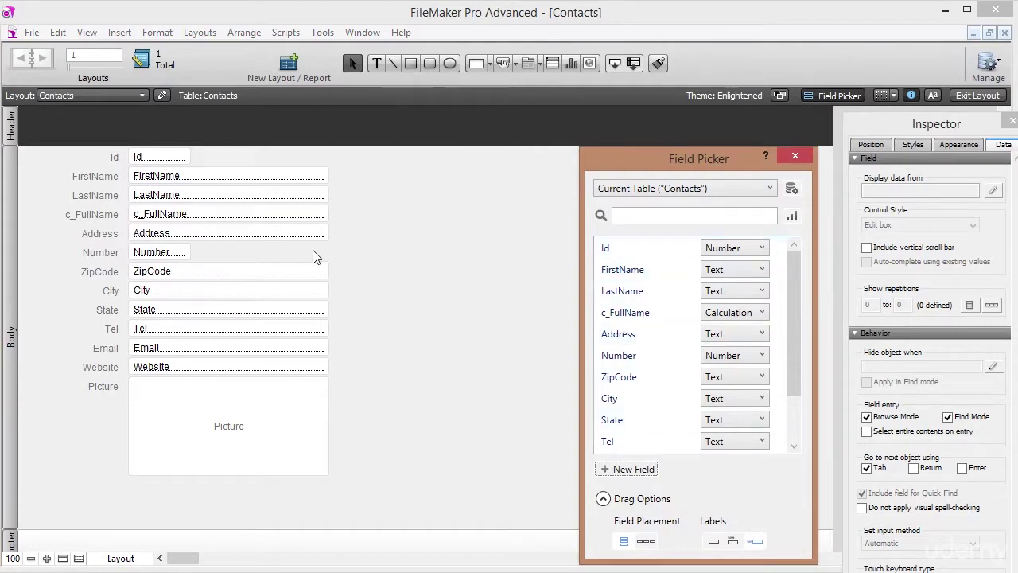
{"action": "left_click", "coordinate": [795, 157]}
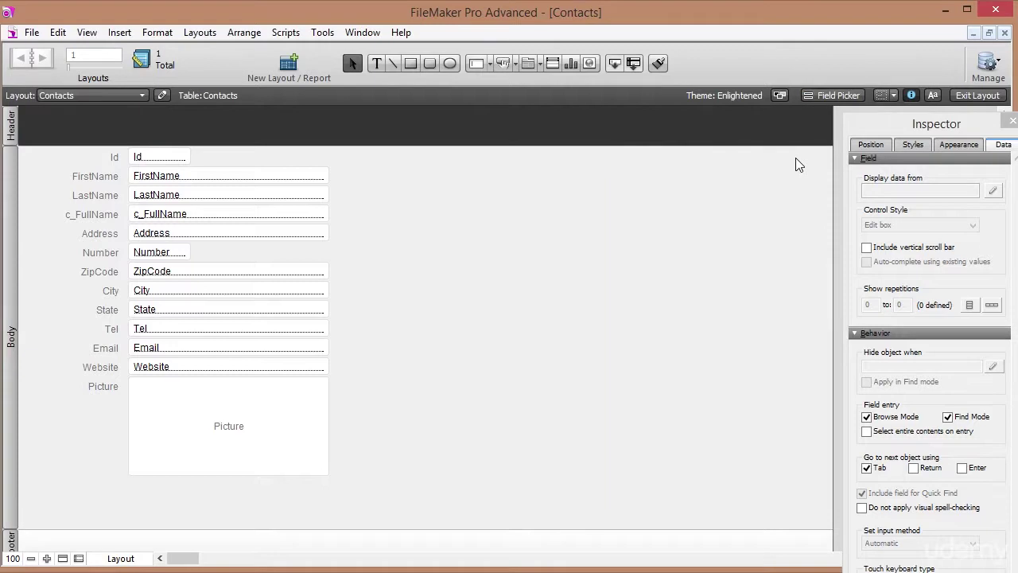
{"action": "left_click", "coordinate": [86, 31]}
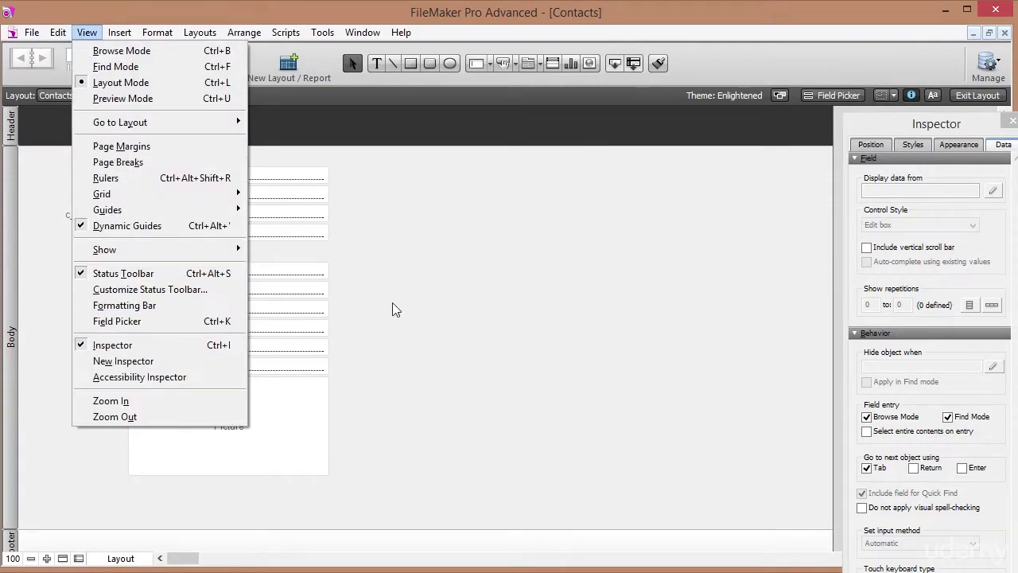
{"action": "left_click", "coordinate": [392, 305]}
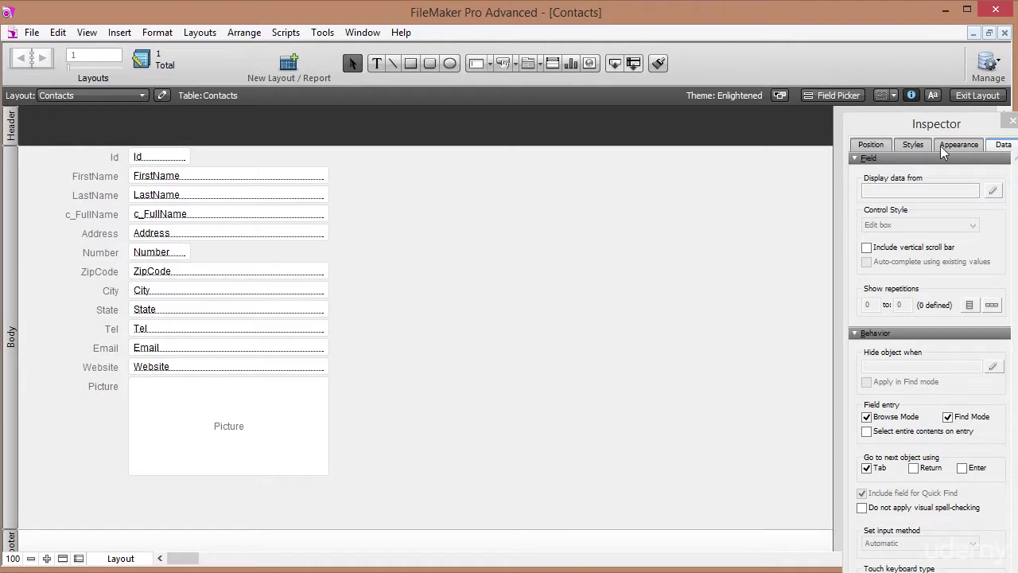
{"action": "left_click_drag", "start_coordinate": [974, 129], "coordinate": [932, 127]}
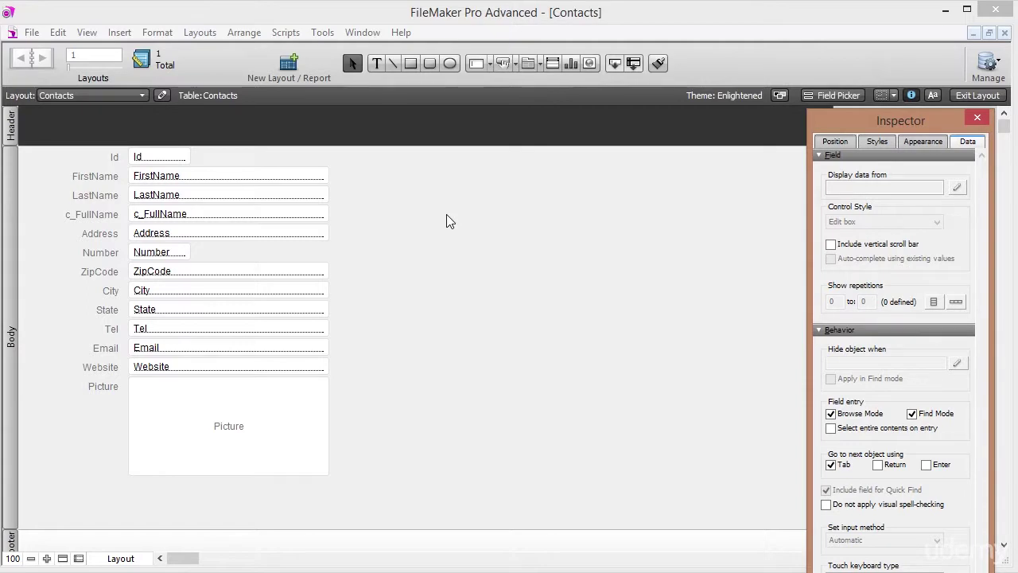
{"action": "left_click", "coordinate": [141, 559]}
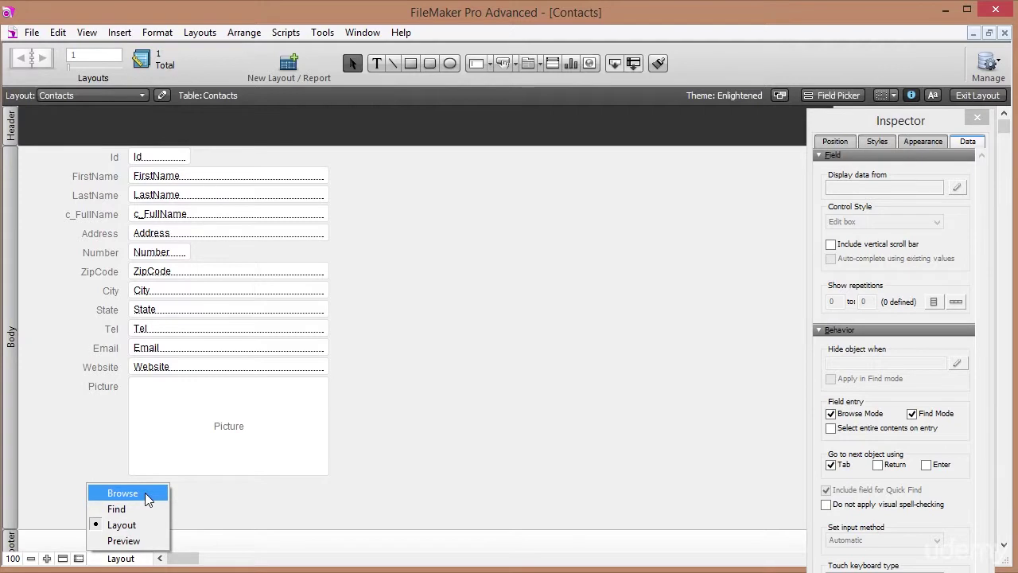
Switch to Browse mode, dismiss the no-records alert, and add a new record that gets Id 1.
{"action": "left_click", "coordinate": [123, 493]}
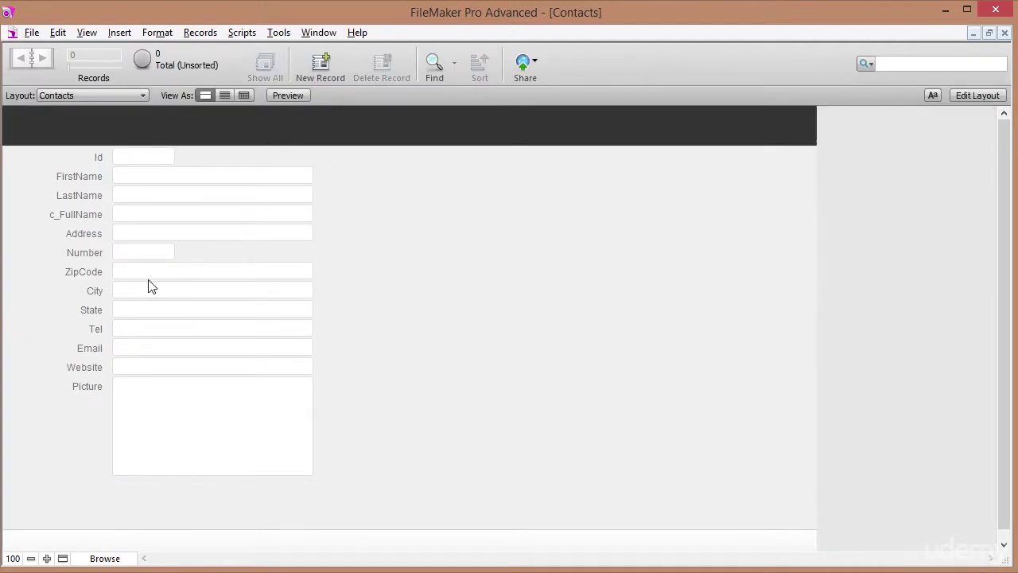
{"action": "left_click", "coordinate": [131, 181]}
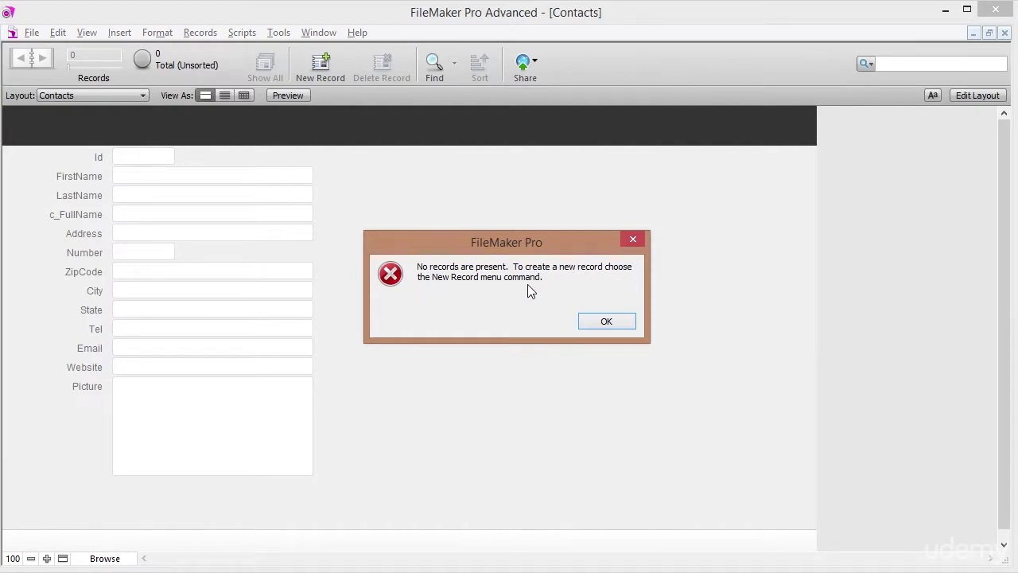
{"action": "left_click", "coordinate": [609, 320]}
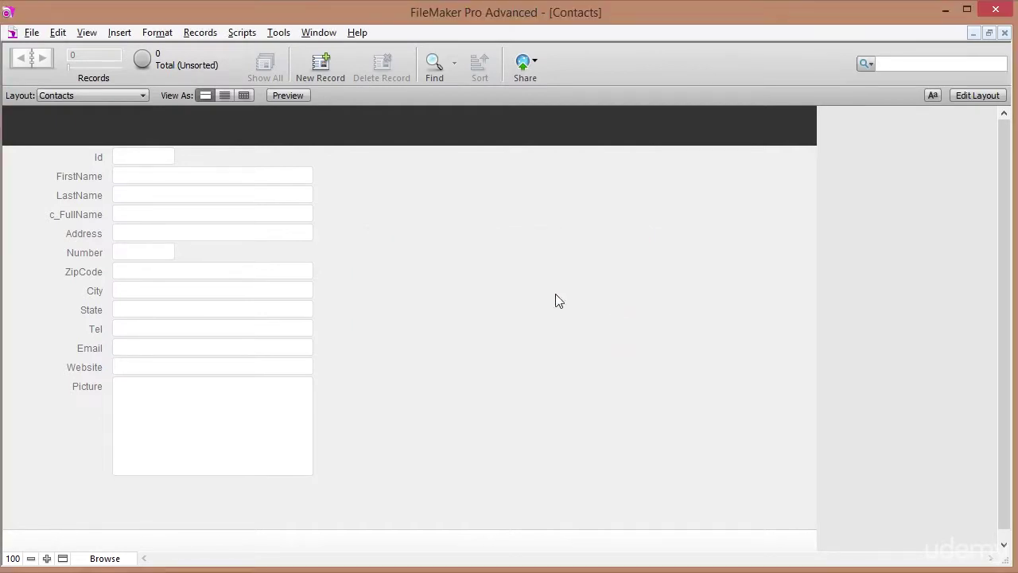
{"action": "left_click", "coordinate": [321, 64]}
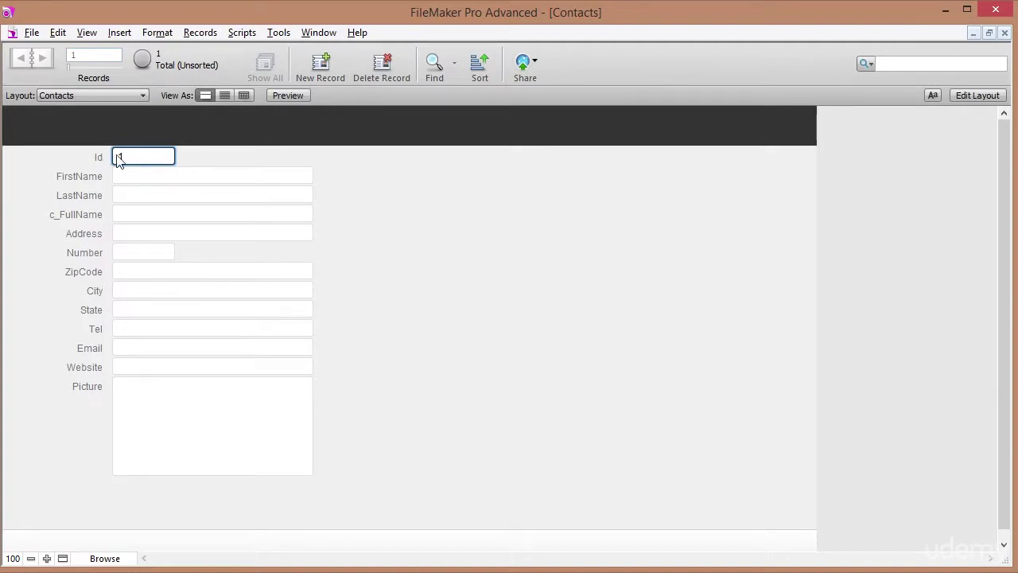
Enter the contact's first and last name and commit so c_FullName calculates.
{"action": "left_click", "coordinate": [130, 173]}
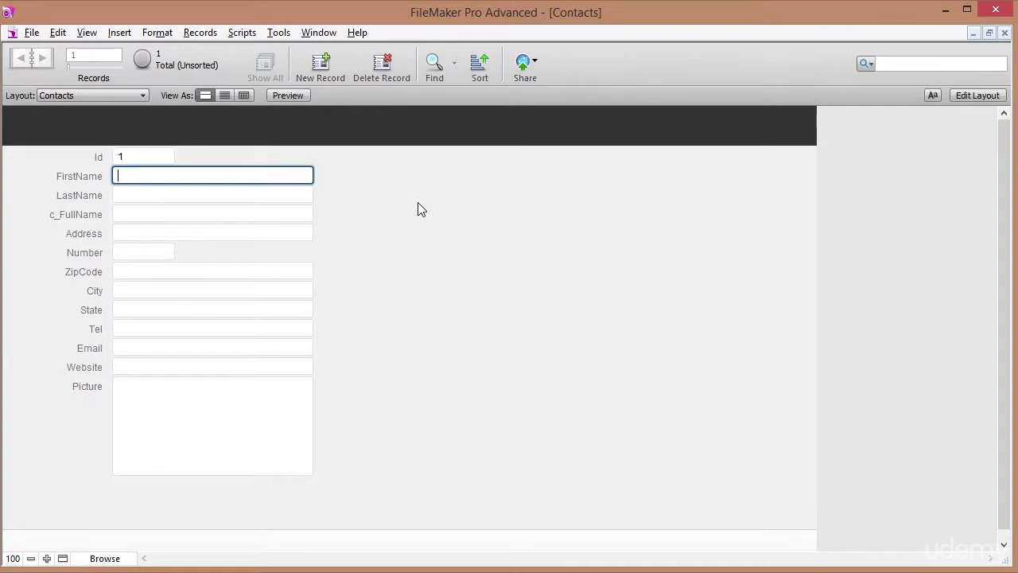
{"action": "type", "text": "John"}
{"action": "key", "text": "Tab"}
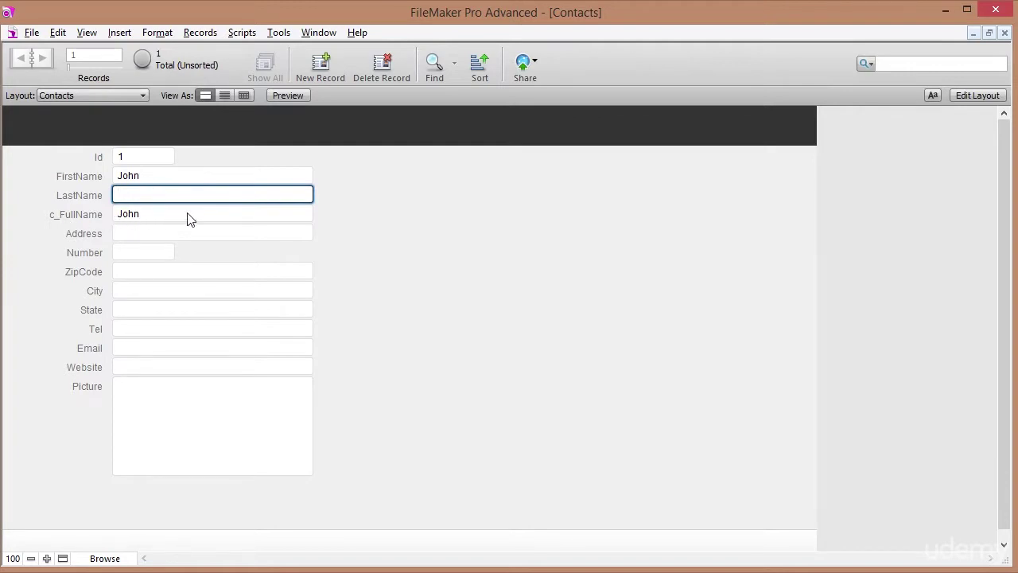
{"action": "type", "text": "Doe"}
{"action": "left_click", "coordinate": [356, 207]}
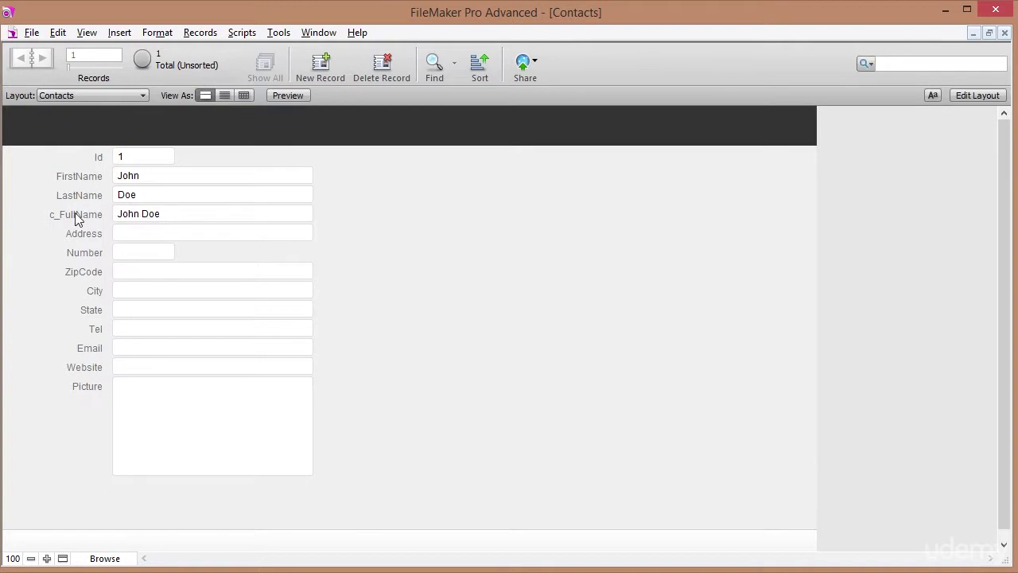
Fill in the contact's street, house number, zip code, city and state.
{"action": "left_click", "coordinate": [130, 232]}
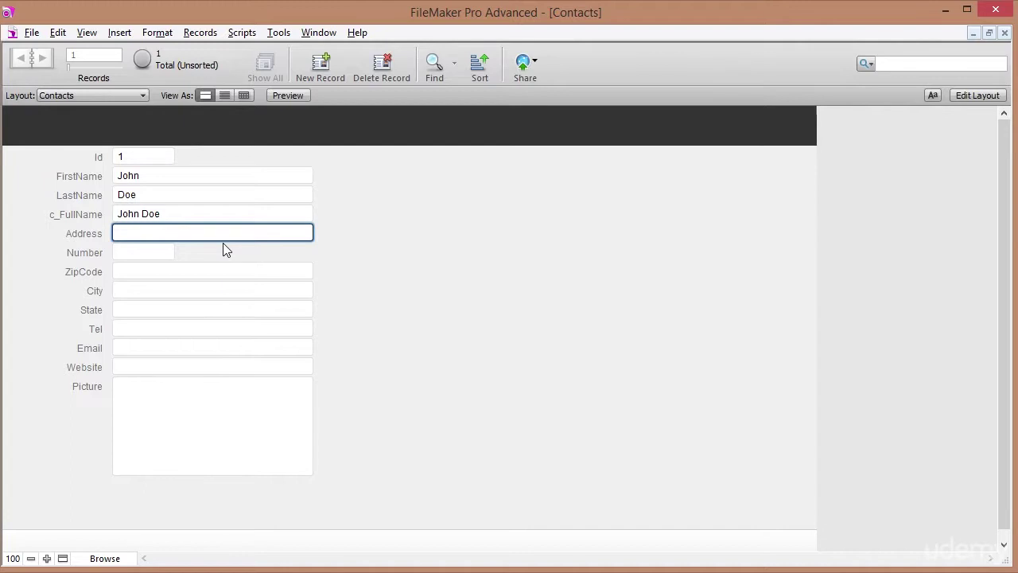
{"action": "type", "text": "Main Street"}
{"action": "key", "text": "Tab"}
{"action": "type", "text": "1"}
{"action": "key", "text": "Tab"}
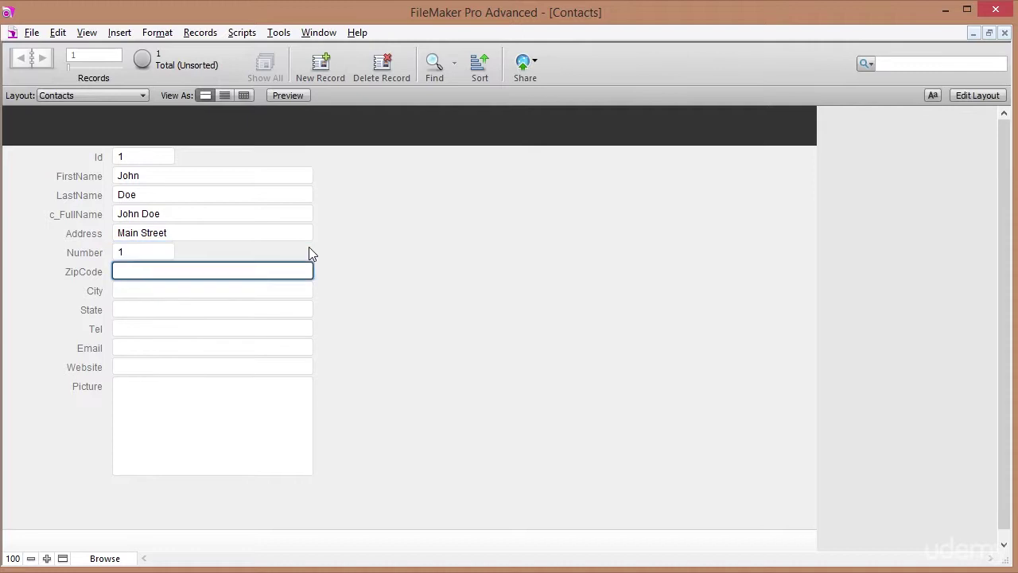
{"action": "type", "text": "90210"}
{"action": "key", "text": "Tab"}
{"action": "type", "text": "Beverly Hills"}
{"action": "key", "text": "Tab"}
{"action": "type", "text": "California"}
Enter the contact's phone number, e-mail address and website, then commit the record.
{"action": "key", "text": "Tab"}
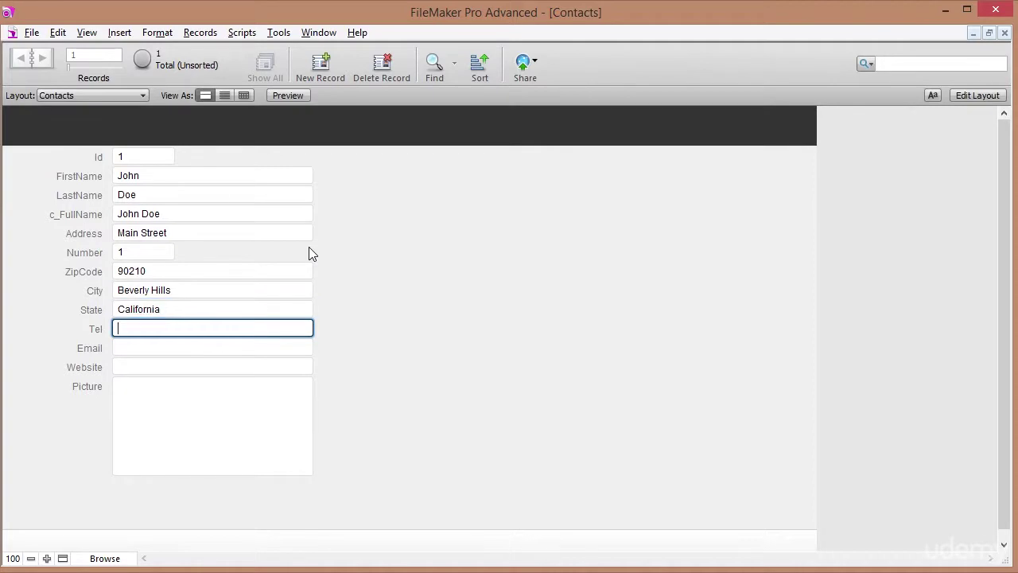
{"action": "key", "text": "Tab"}
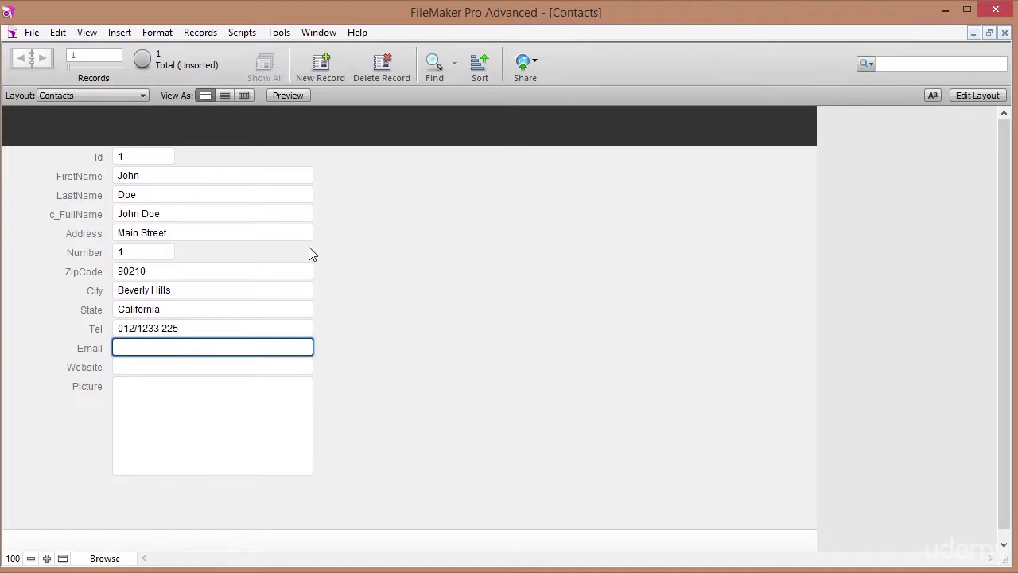
{"action": "key", "text": "Tab"}
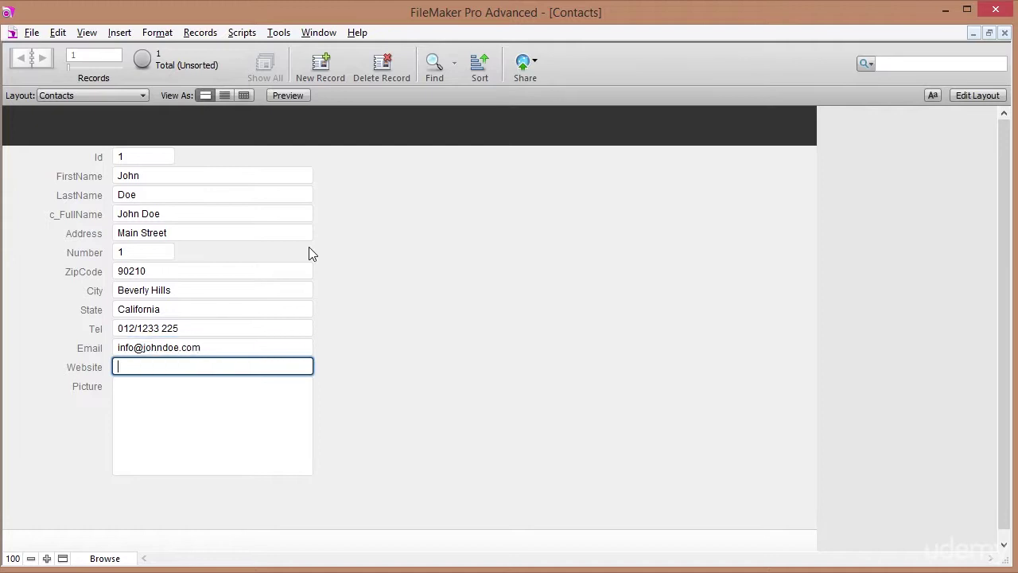
{"action": "left_click", "coordinate": [372, 285]}
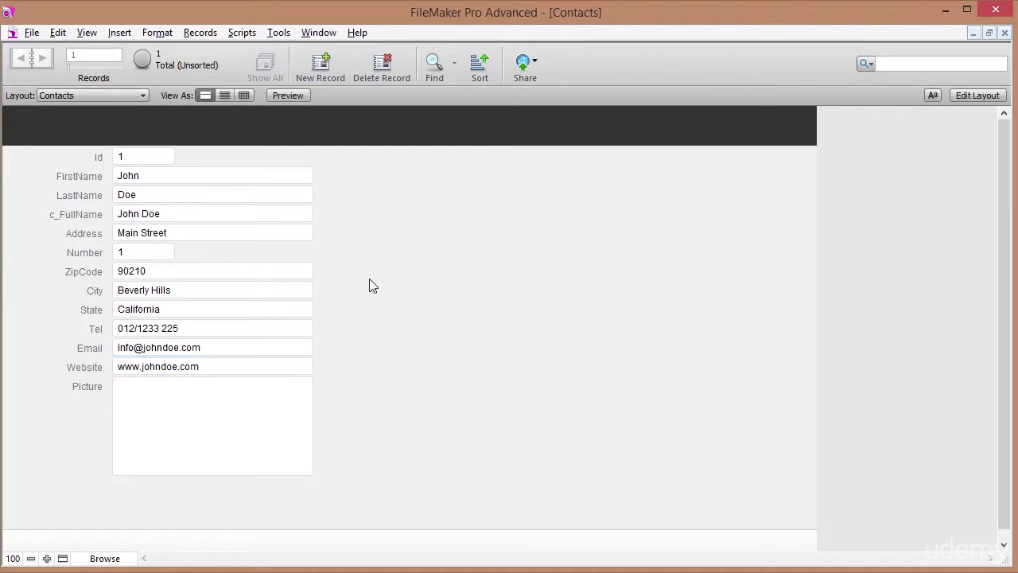
Insert Actor.png from Dropbox > Images into the Picture container field.
{"action": "right_click", "coordinate": [213, 413]}
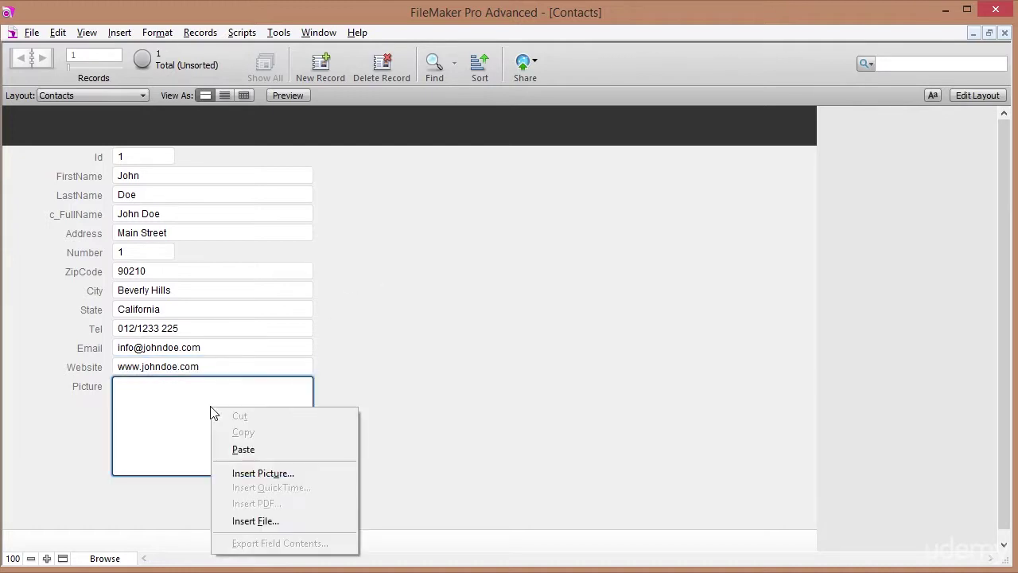
{"action": "left_click", "coordinate": [278, 474]}
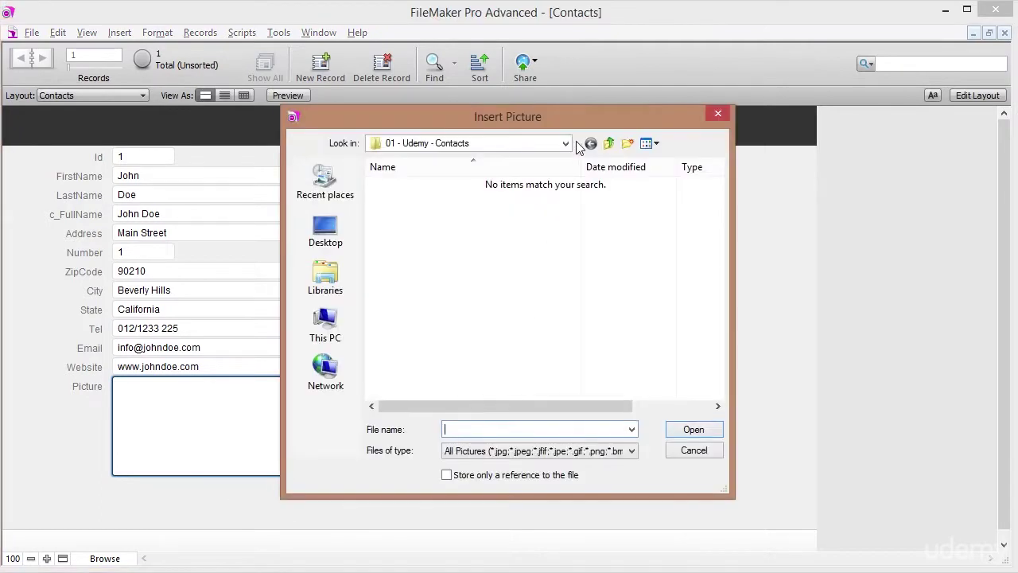
{"action": "left_click", "coordinate": [566, 143]}
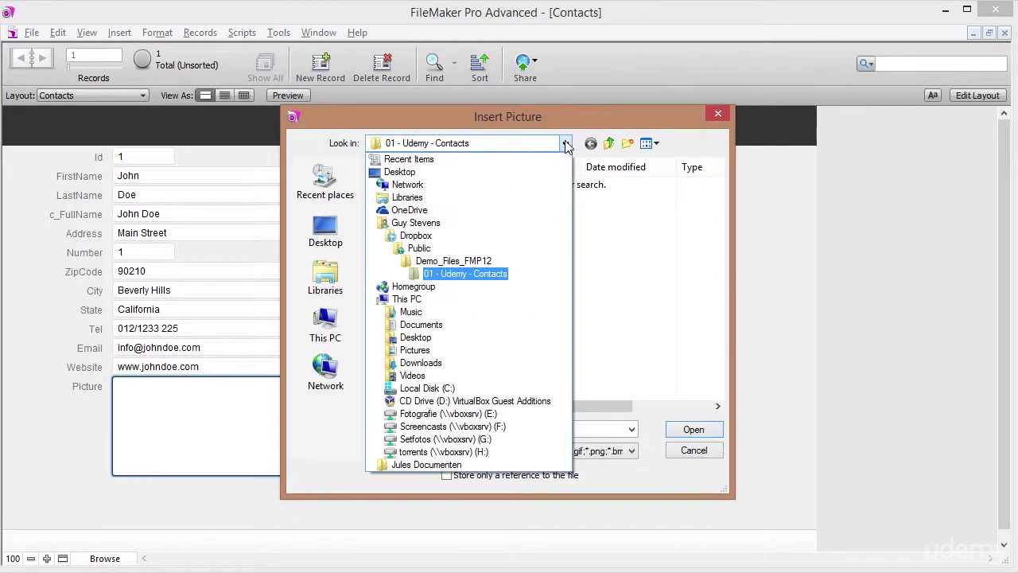
{"action": "left_click", "coordinate": [417, 237]}
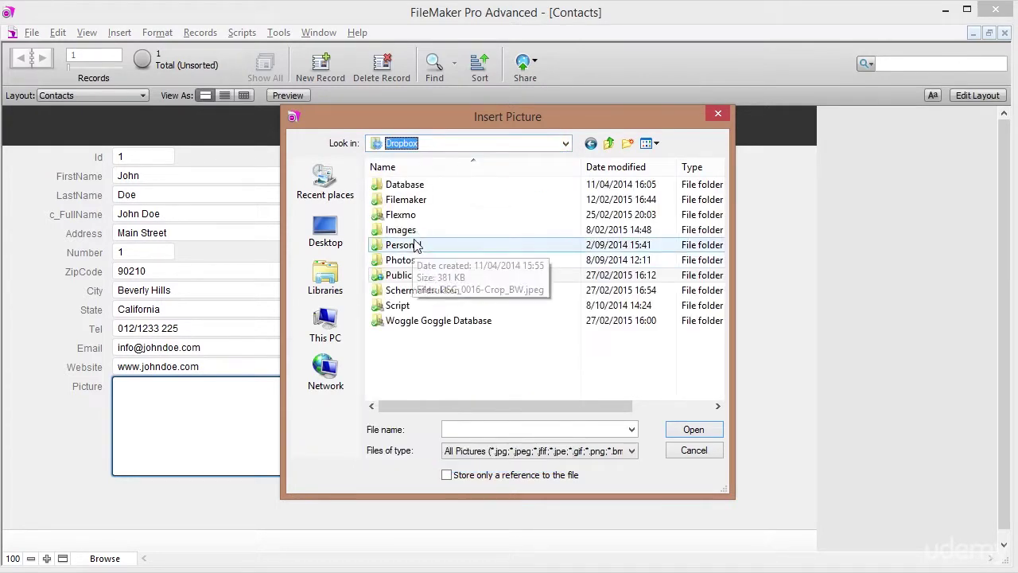
{"action": "double_click", "coordinate": [402, 229]}
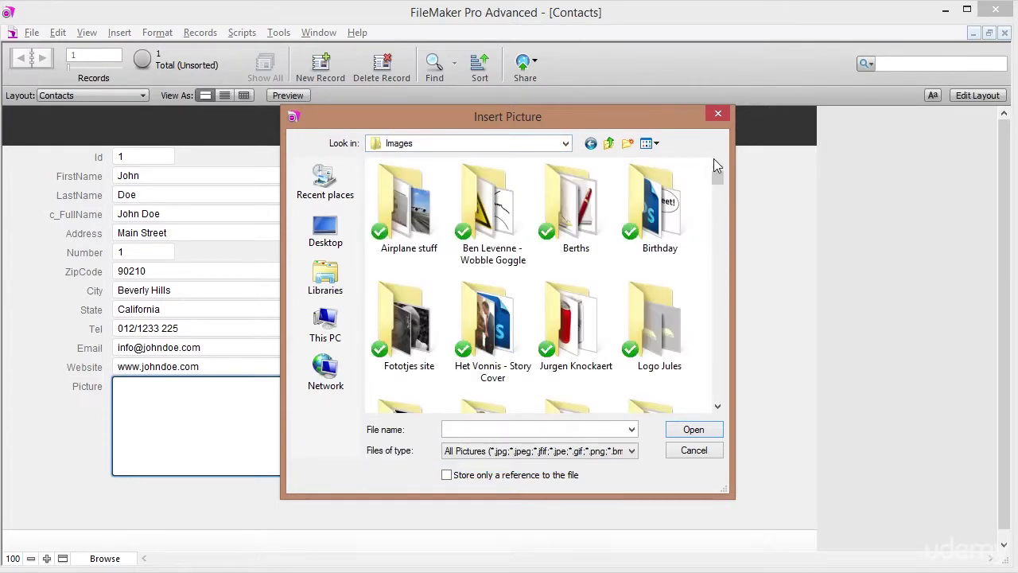
{"action": "scroll", "coordinate": [715, 228], "scroll_direction": "down", "scroll_amount": 5}
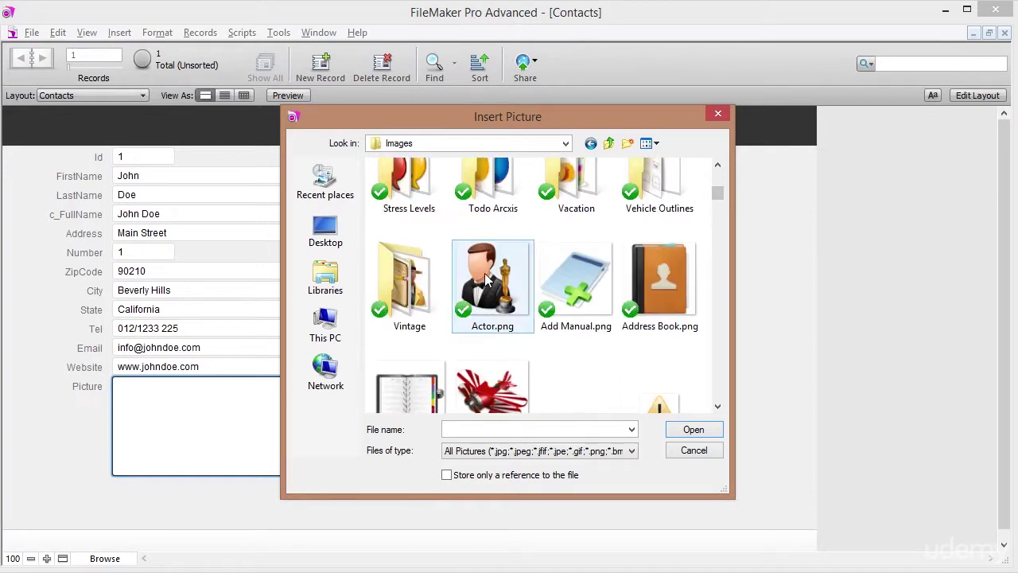
{"action": "double_click", "coordinate": [483, 280]}
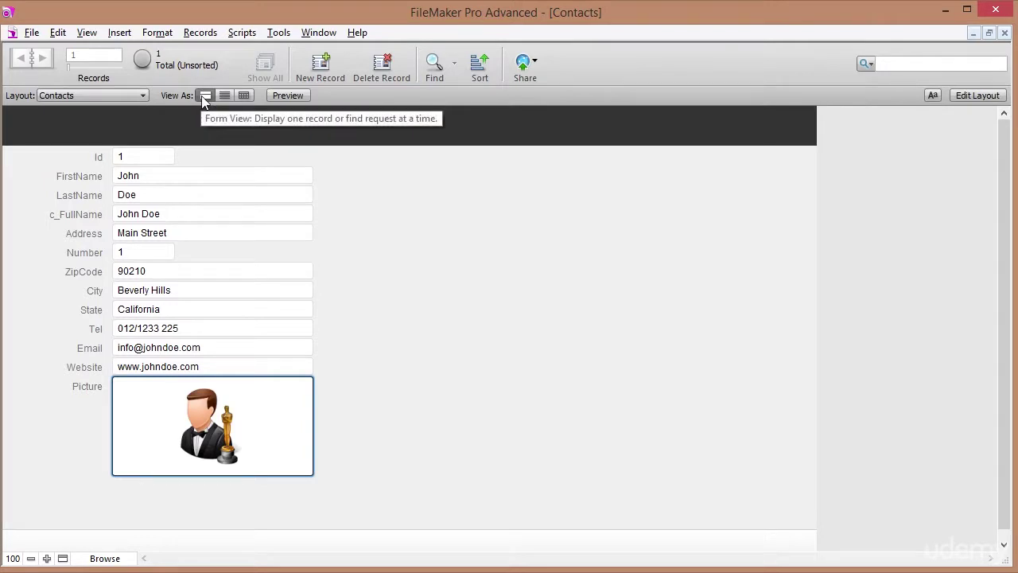
Show the records in Table view and narrow the Id column.
{"action": "left_click", "coordinate": [245, 95]}
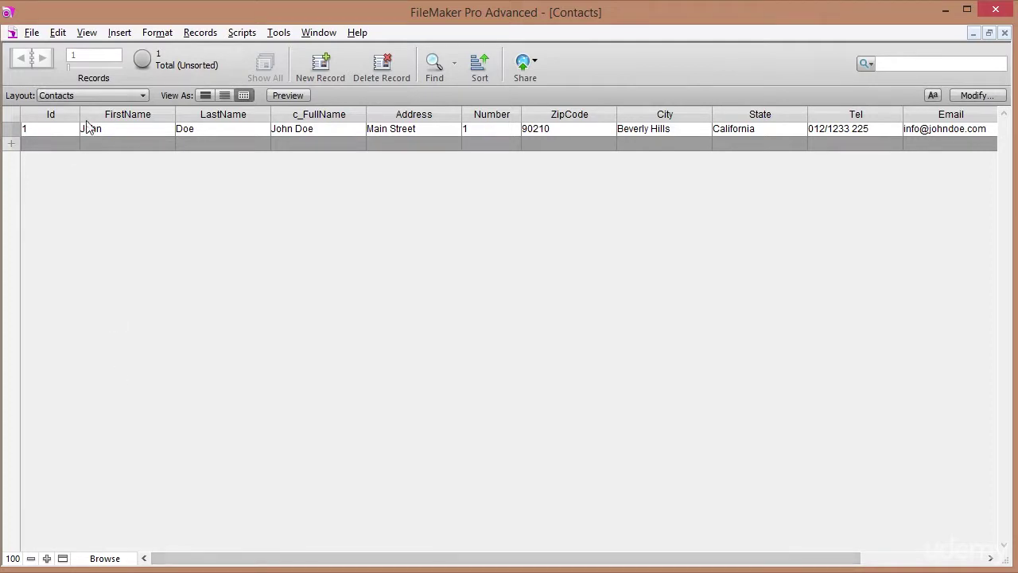
{"action": "left_click_drag", "start_coordinate": [79, 115], "coordinate": [56, 120]}
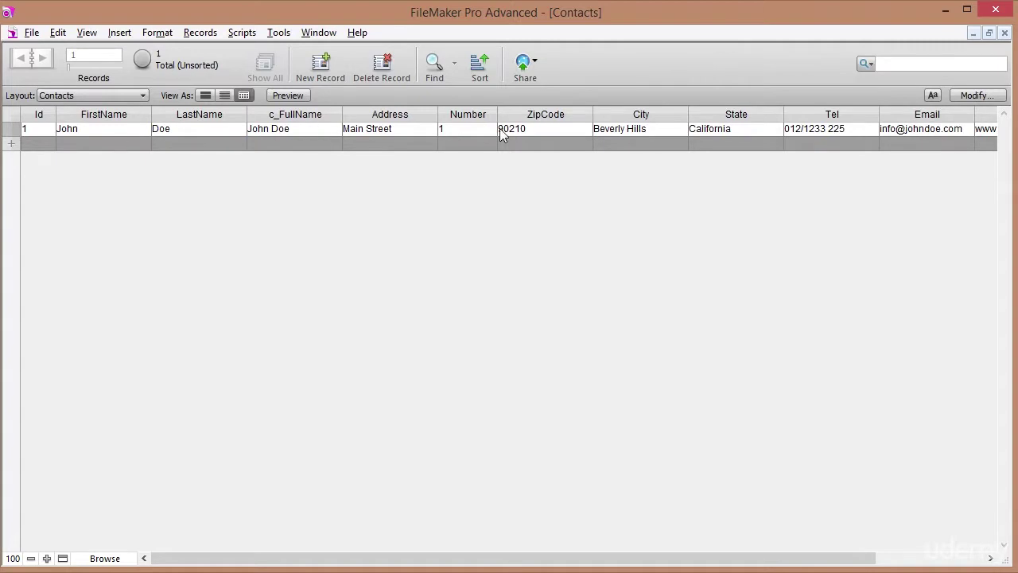
{"action": "left_click", "coordinate": [75, 95]}
{"action": "left_click", "coordinate": [84, 113]}
Toggle between Form and Table views, then return to Form view and enter Layout mode.
{"action": "left_click", "coordinate": [201, 94]}
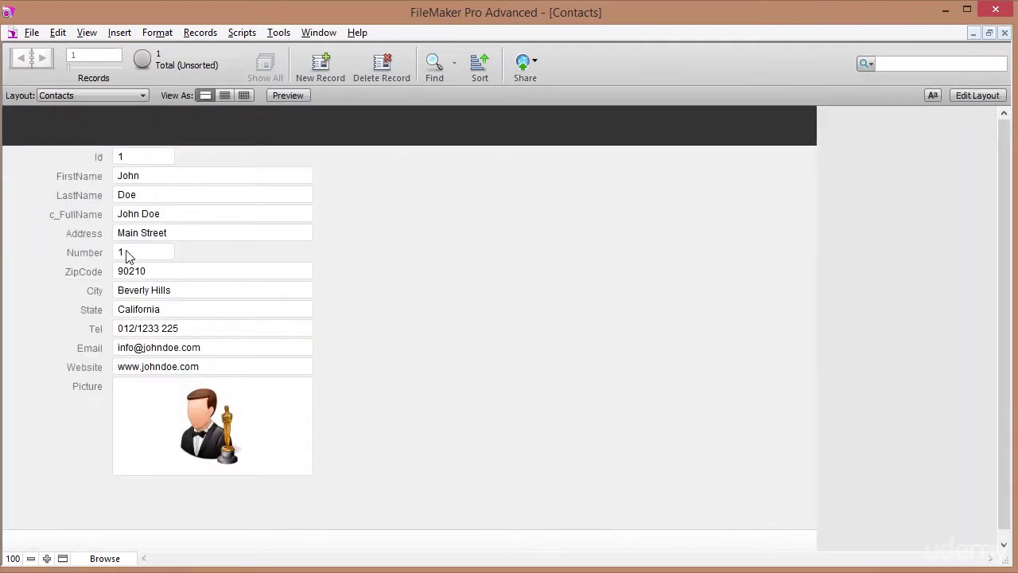
{"action": "left_click", "coordinate": [243, 96]}
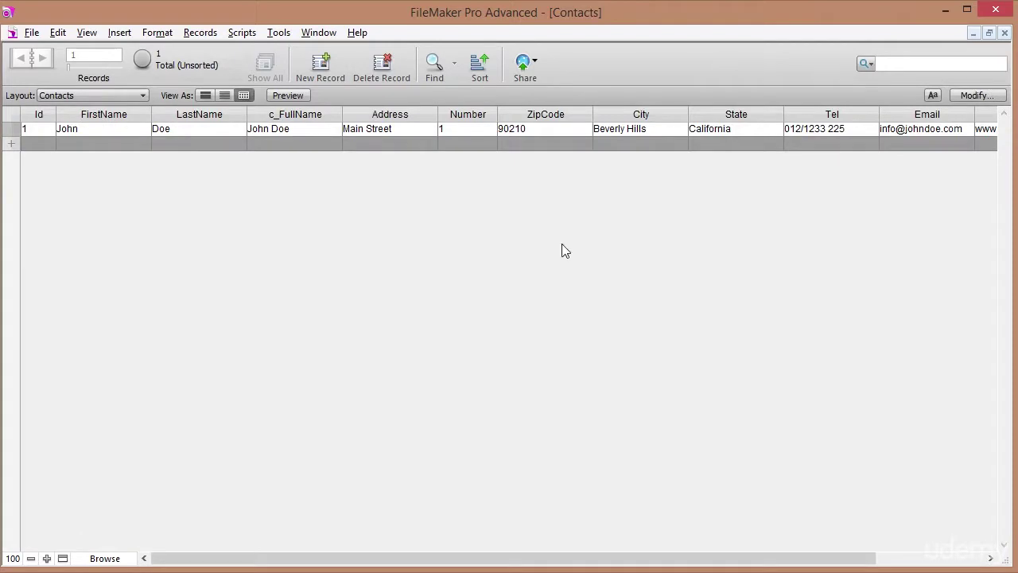
{"action": "left_click", "coordinate": [891, 561]}
{"action": "left_click_drag", "start_coordinate": [891, 562], "coordinate": [632, 525]}
{"action": "left_click", "coordinate": [204, 96]}
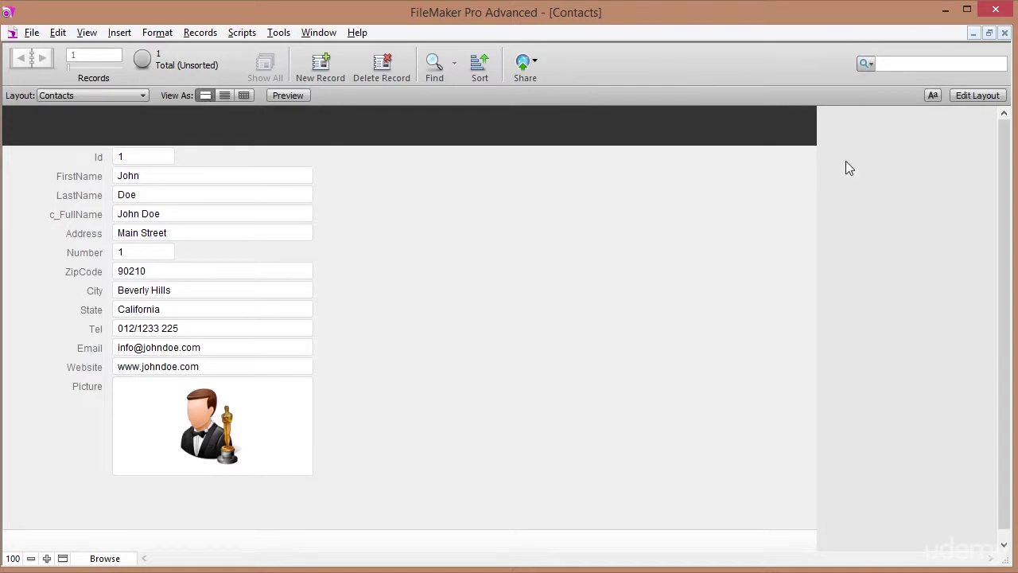
{"action": "left_click", "coordinate": [971, 96]}
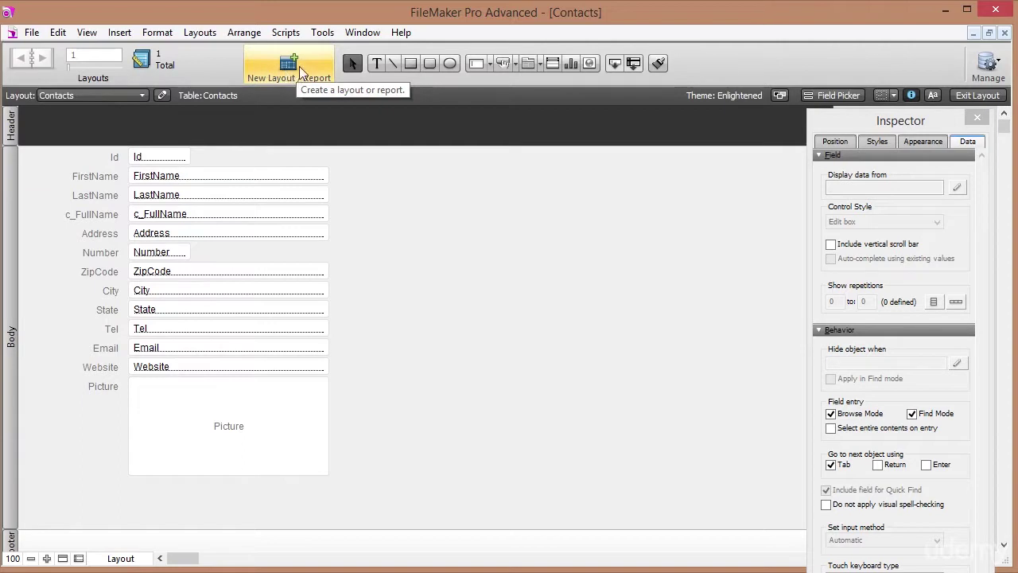
Create a new blank Computer layout named LayContacts.
{"action": "left_click", "coordinate": [299, 67]}
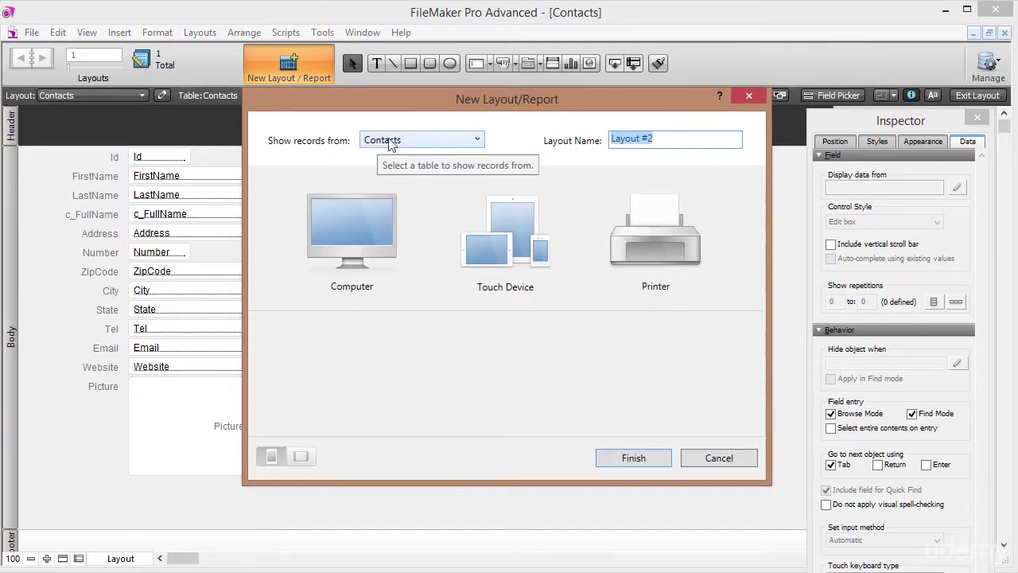
{"action": "left_click_drag", "start_coordinate": [669, 140], "coordinate": [593, 136]}
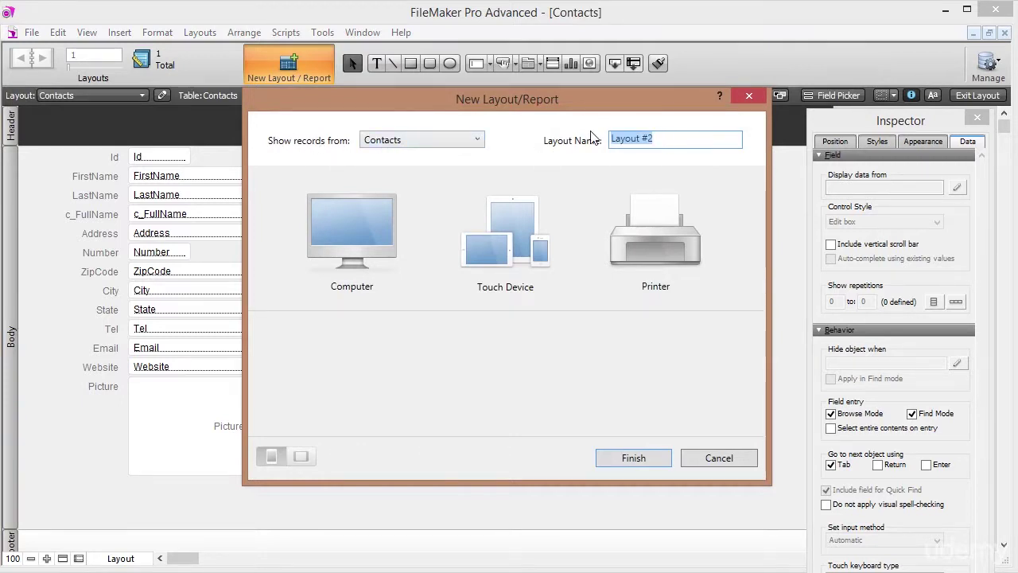
{"action": "type", "text": "LayContacts"}
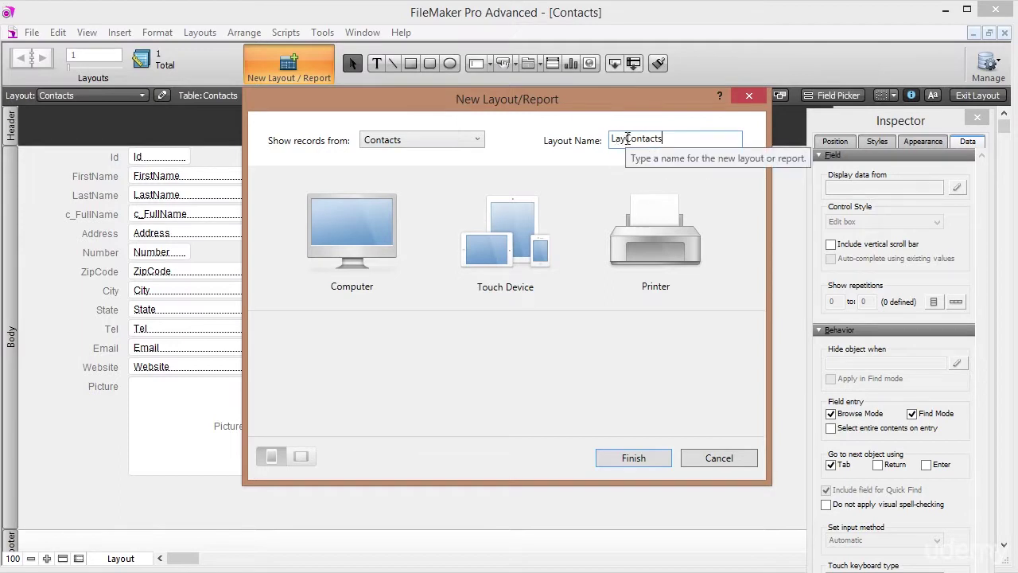
{"action": "left_click", "coordinate": [376, 224]}
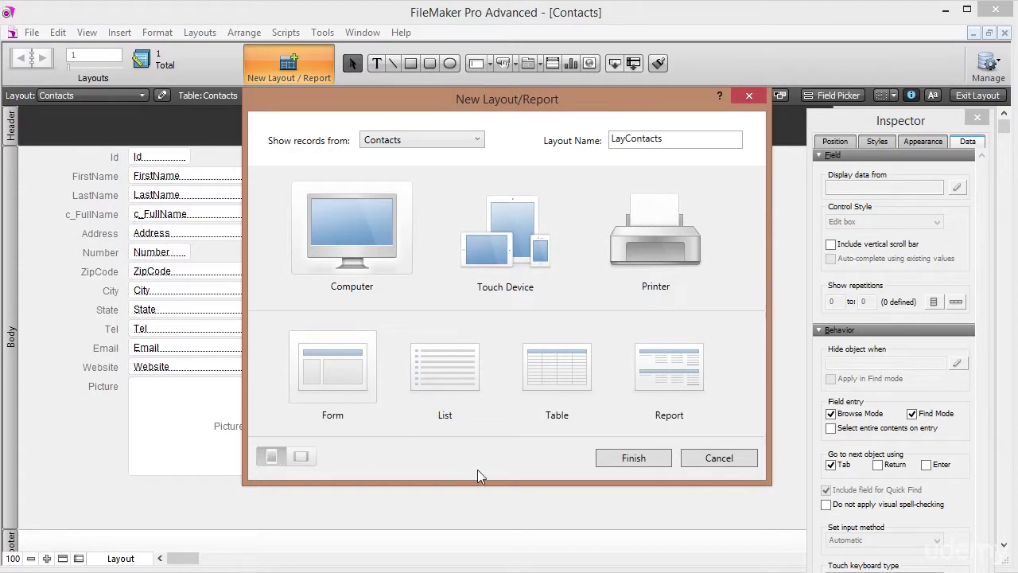
{"action": "left_click", "coordinate": [651, 461]}
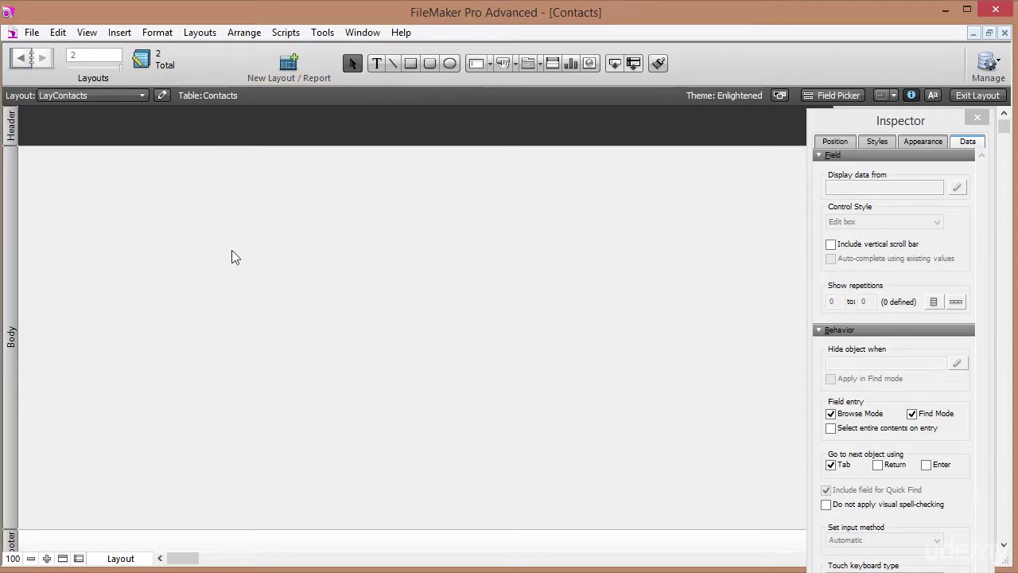
Return to the Contacts layout in Browse mode, shown as a table.
{"action": "left_click", "coordinate": [109, 97]}
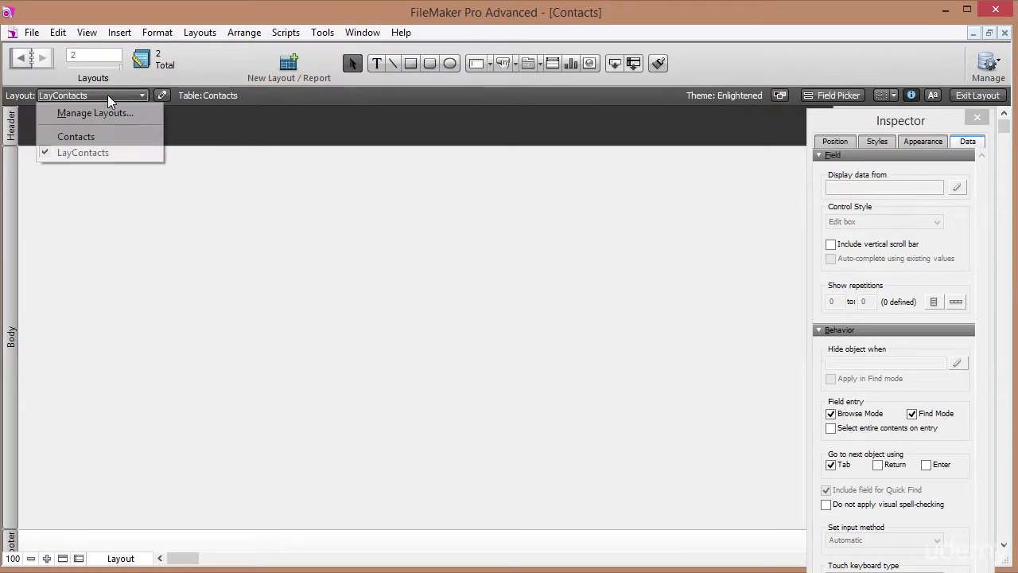
{"action": "left_click", "coordinate": [83, 137]}
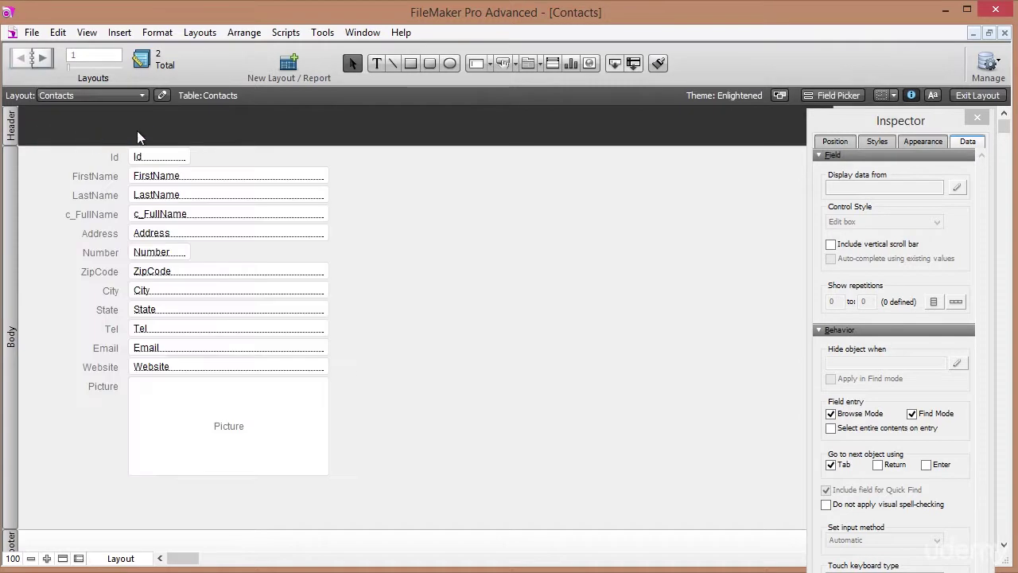
{"action": "left_click", "coordinate": [975, 97]}
{"action": "left_click", "coordinate": [243, 94]}
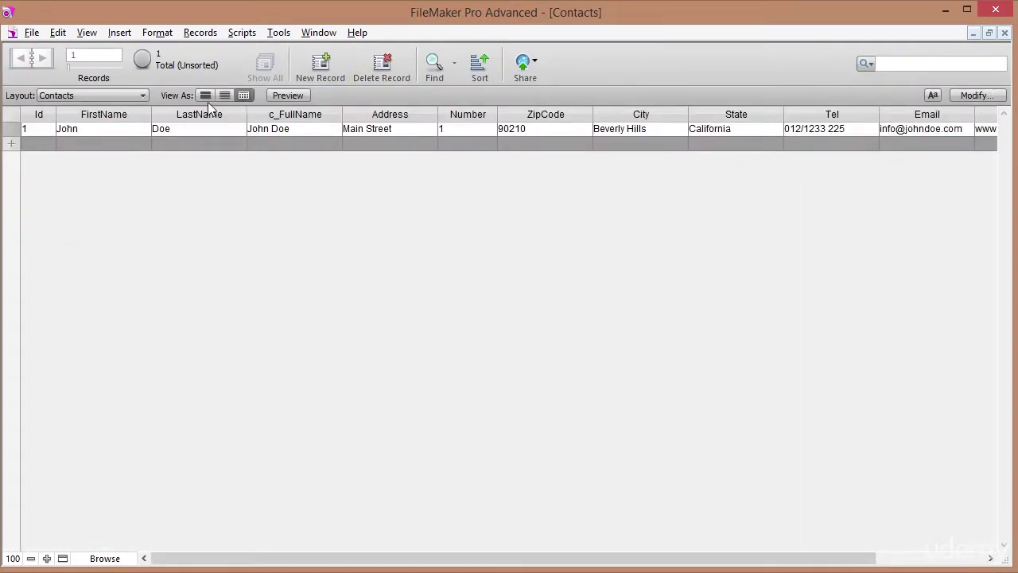
Look at the new LayContacts layout, then go back to the Contacts layout.
{"action": "left_click", "coordinate": [52, 95]}
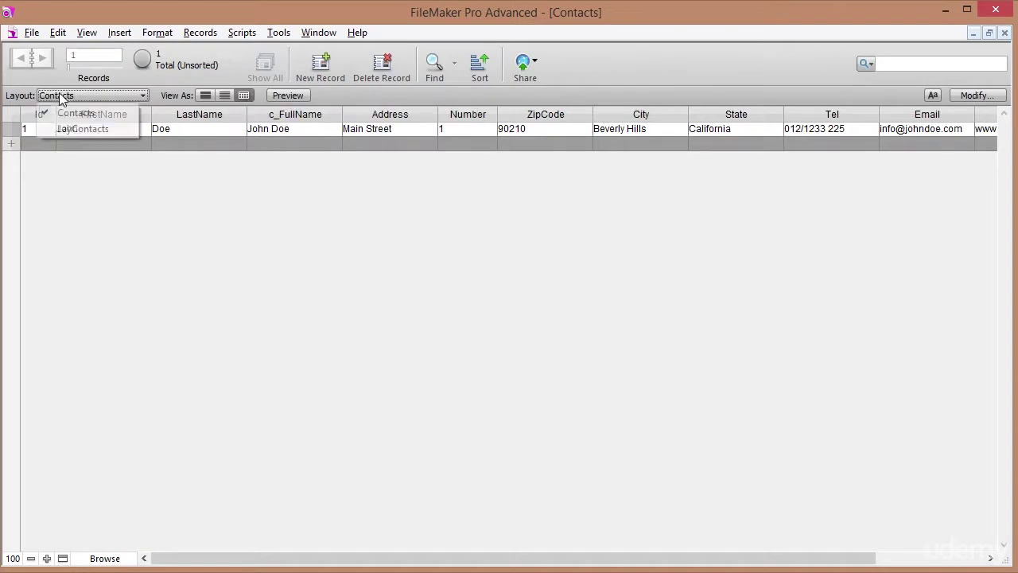
{"action": "left_click", "coordinate": [64, 130]}
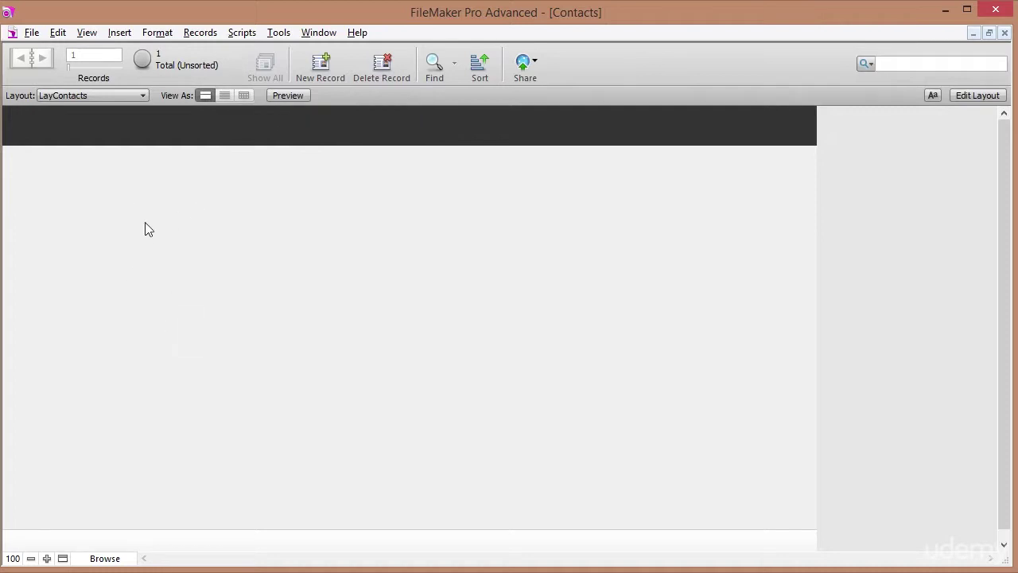
{"action": "left_click", "coordinate": [99, 92]}
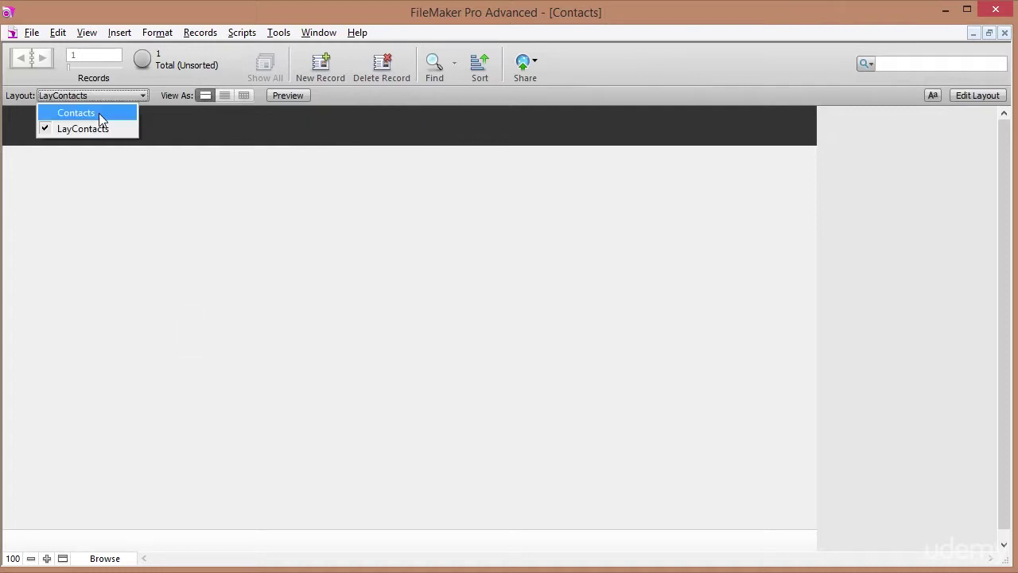
{"action": "left_click", "coordinate": [98, 113]}
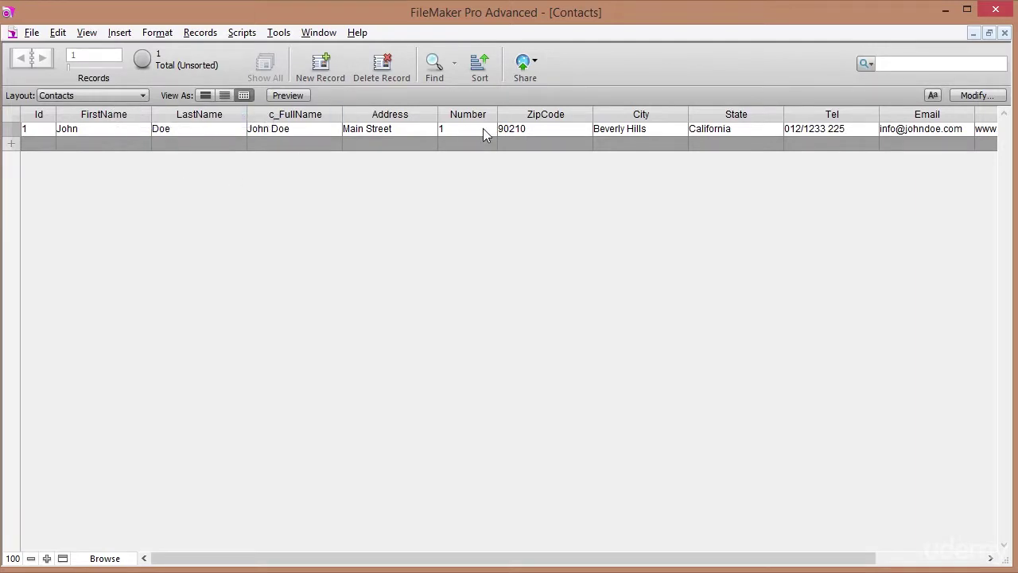
Narrow the ZipCode column, then switch to the LayContacts layout.
{"action": "left_click", "coordinate": [586, 115]}
{"action": "left_click", "coordinate": [599, 95]}
{"action": "left_click_drag", "start_coordinate": [593, 111], "coordinate": [548, 108]}
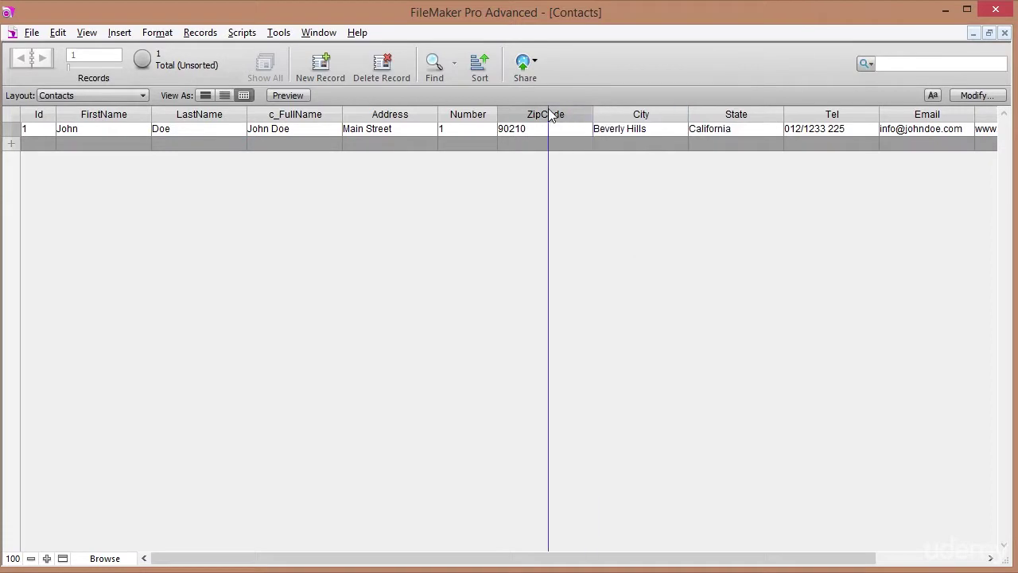
{"action": "left_click", "coordinate": [100, 97]}
{"action": "left_click", "coordinate": [86, 127]}
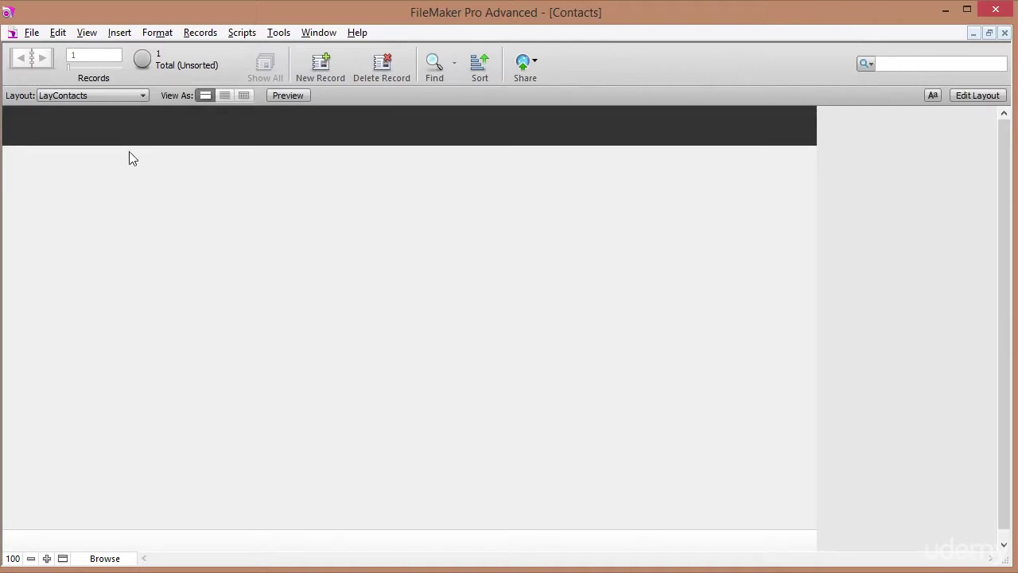
In Layout mode, drag all fields except Id and c_FullName from the Field Picker onto the LayContacts body.
{"action": "left_click", "coordinate": [976, 95]}
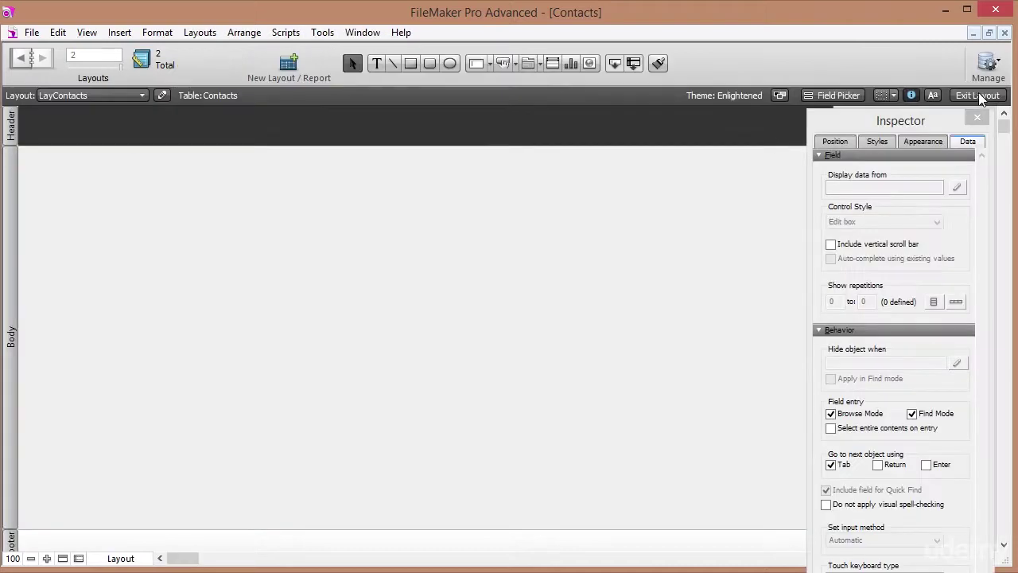
{"action": "left_click", "coordinate": [85, 32]}
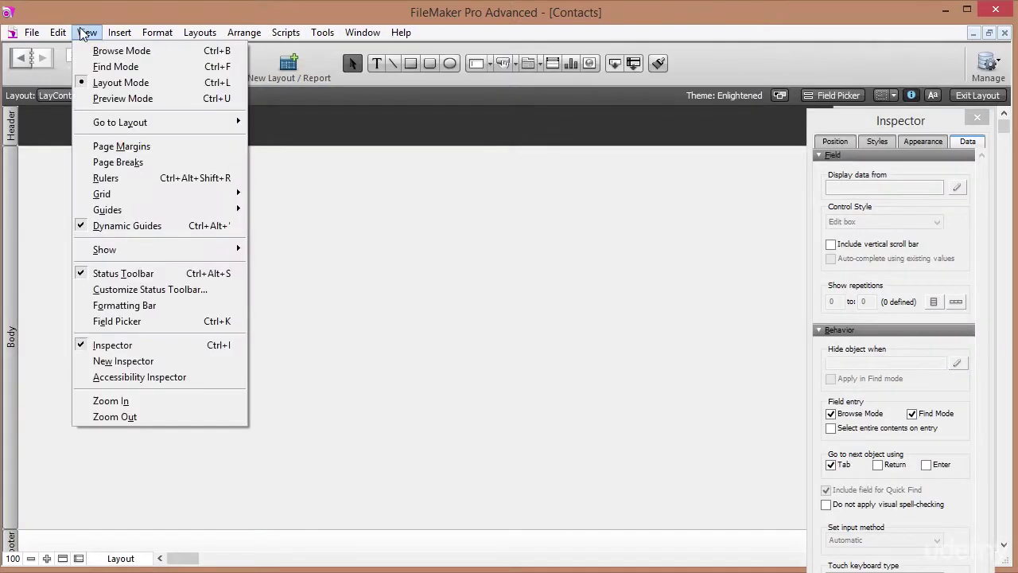
{"action": "left_click", "coordinate": [134, 322]}
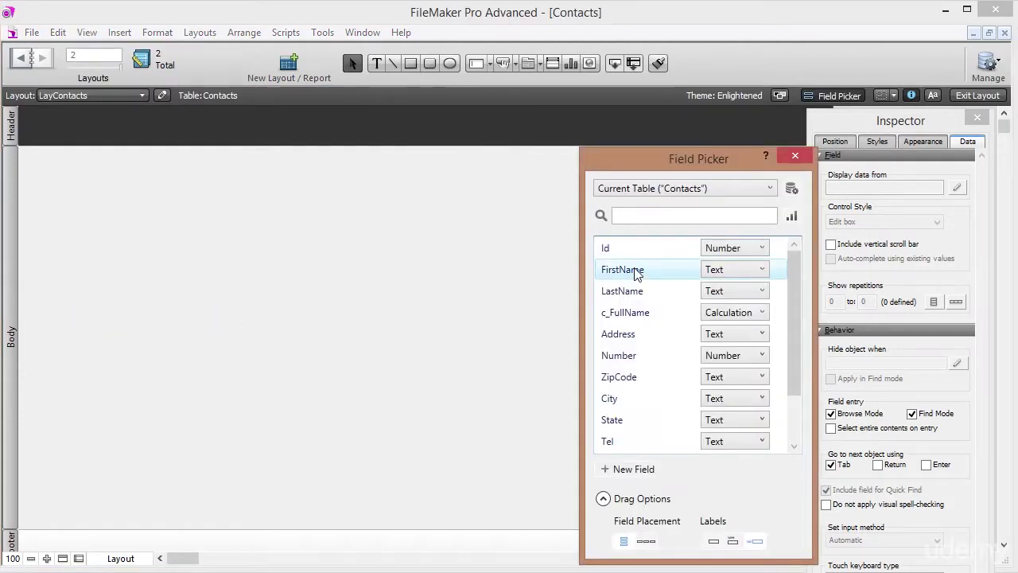
{"action": "key", "text": "ctrl+a"}
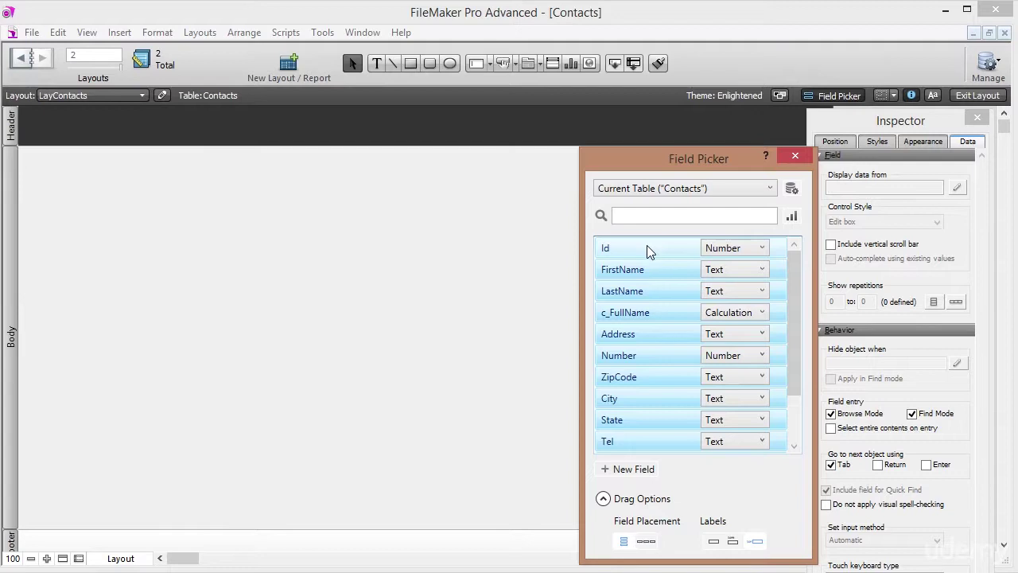
{"action": "left_click", "coordinate": [662, 250], "text": "ctrl"}
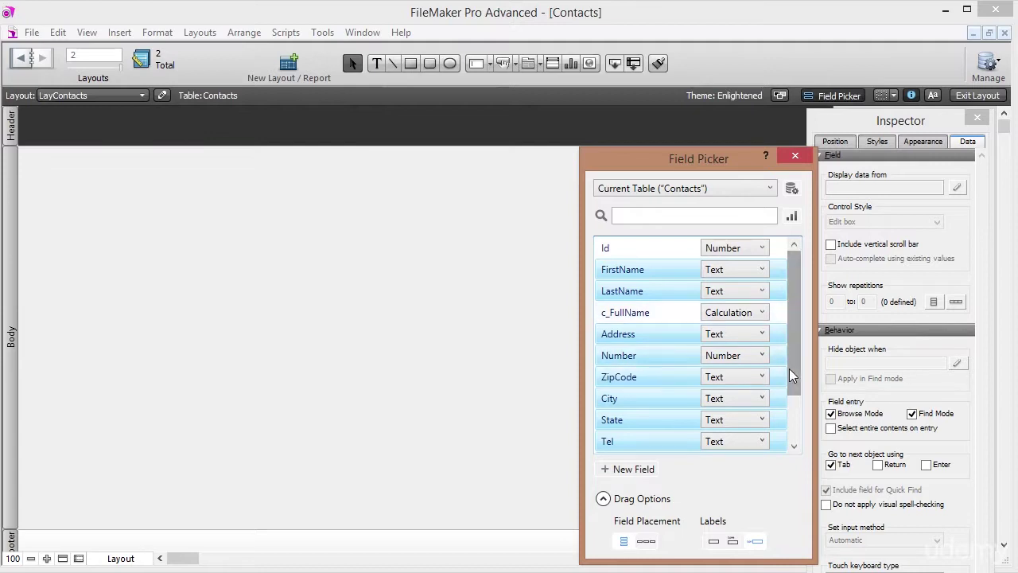
{"action": "scroll", "coordinate": [795, 369], "scroll_direction": "down", "scroll_amount": 3}
{"action": "scroll", "coordinate": [795, 429], "scroll_direction": "up", "scroll_amount": 3}
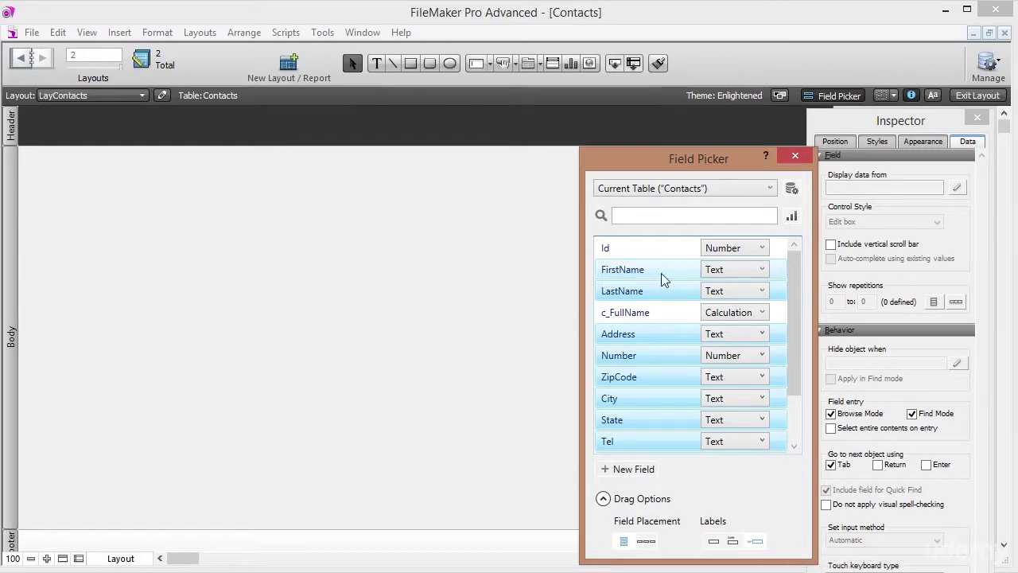
{"action": "left_click_drag", "start_coordinate": [676, 275], "coordinate": [64, 167]}
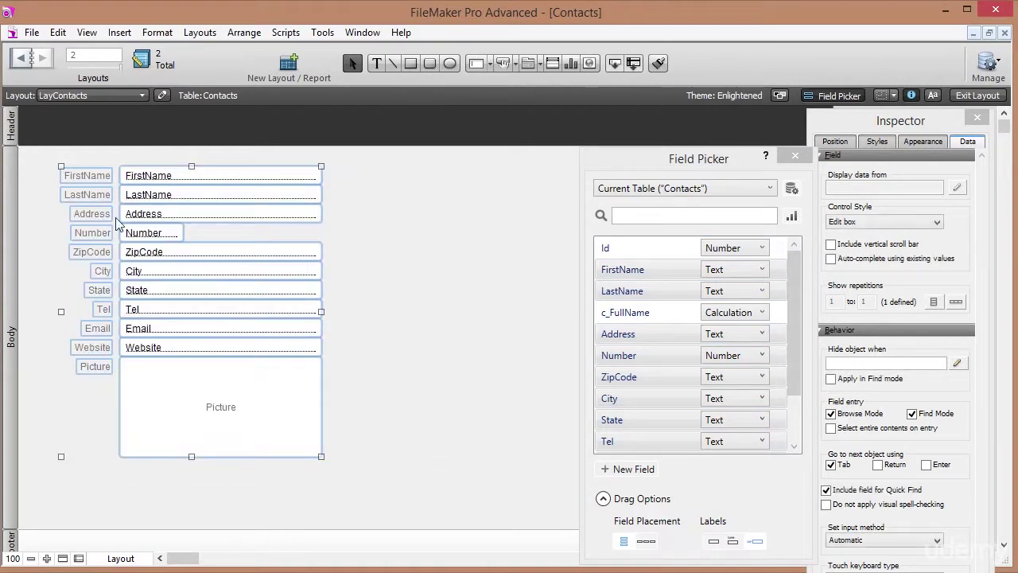
{"action": "left_click", "coordinate": [382, 369]}
{"action": "left_click", "coordinate": [794, 155]}
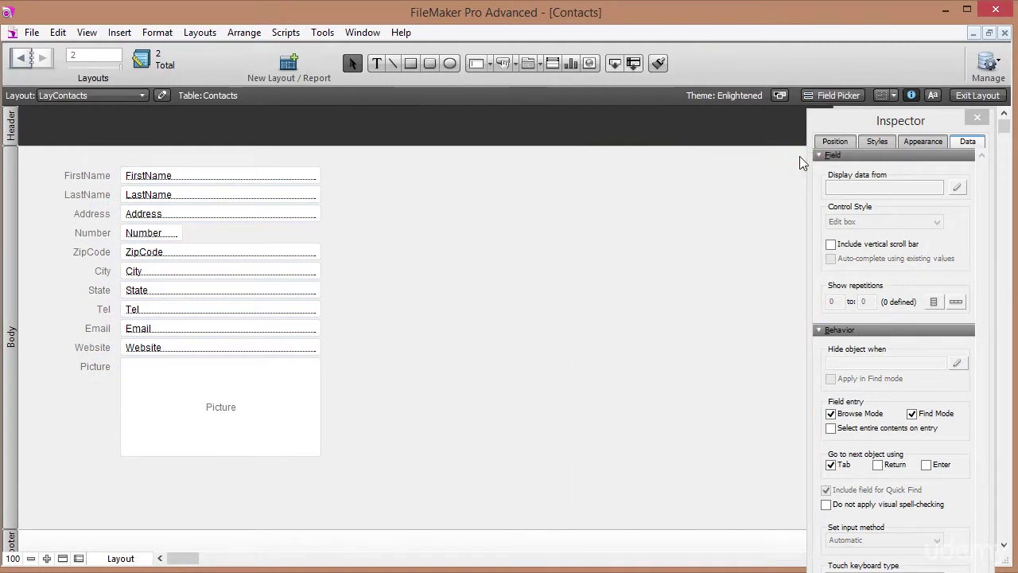
{"action": "left_click", "coordinate": [995, 96]}
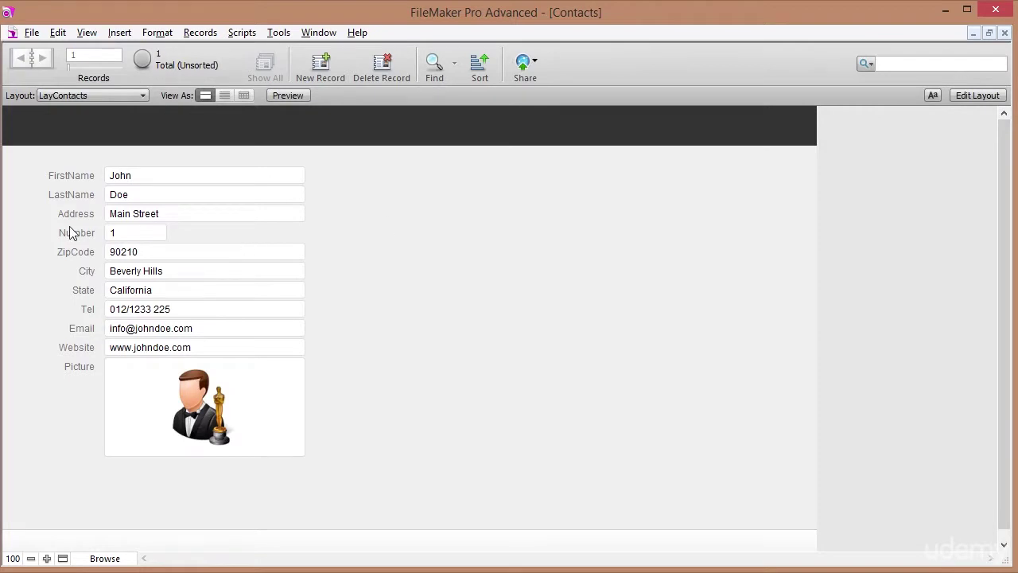
{"action": "left_click", "coordinate": [141, 180]}
{"action": "left_click", "coordinate": [138, 194]}
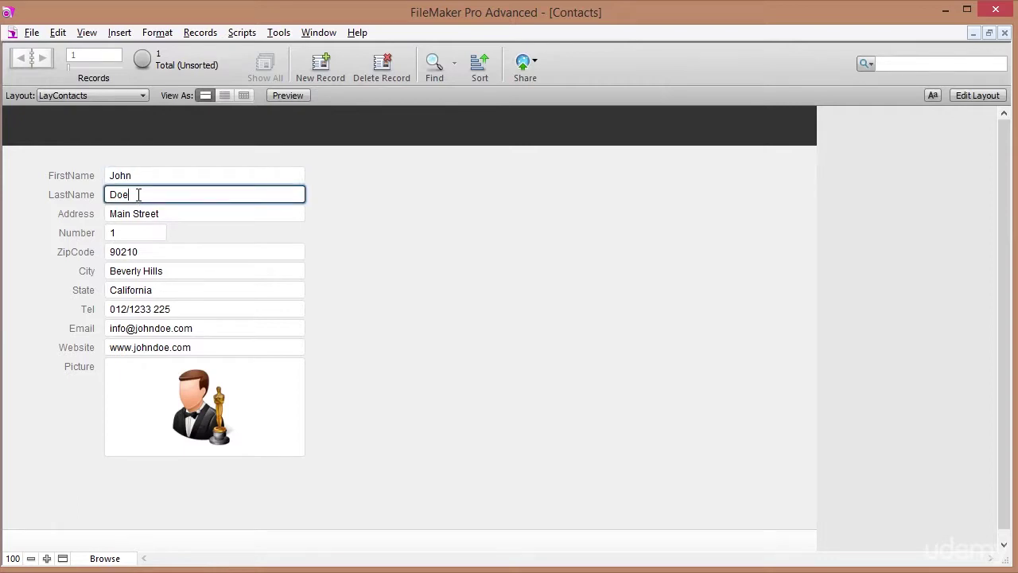
{"action": "left_click", "coordinate": [141, 177]}
{"action": "left_click", "coordinate": [139, 191]}
{"action": "left_click", "coordinate": [143, 175]}
{"action": "left_click", "coordinate": [143, 194]}
{"action": "left_click", "coordinate": [159, 176]}
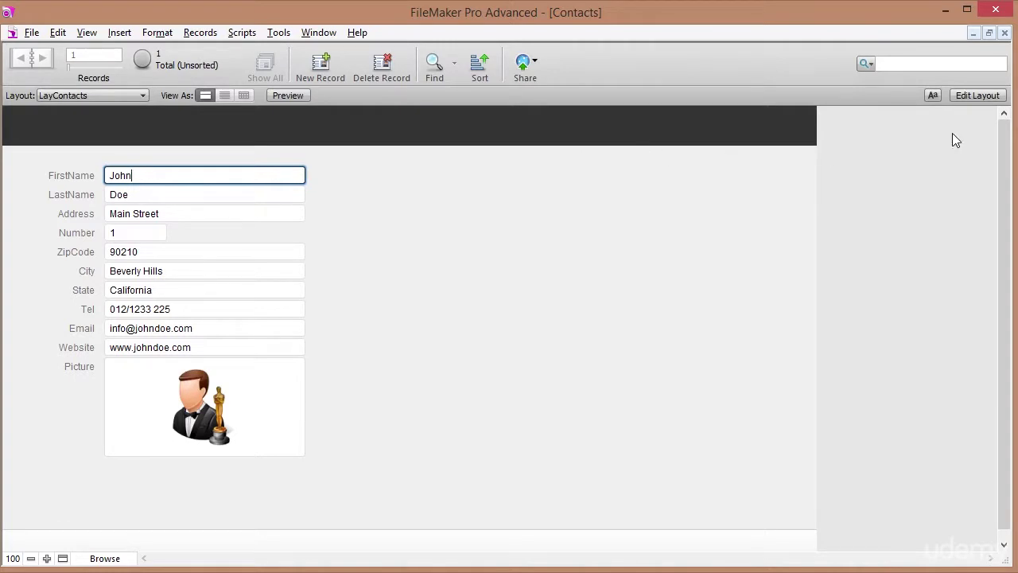
{"action": "left_click", "coordinate": [977, 95]}
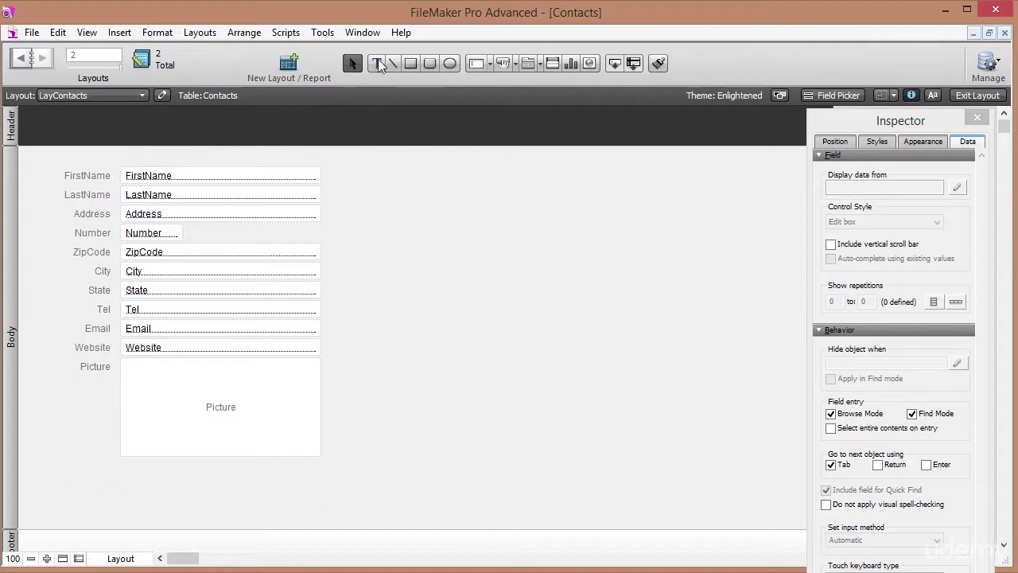
Add a <<c_FullName>> merge field as text in the LayContacts header.
{"action": "left_click", "coordinate": [378, 58]}
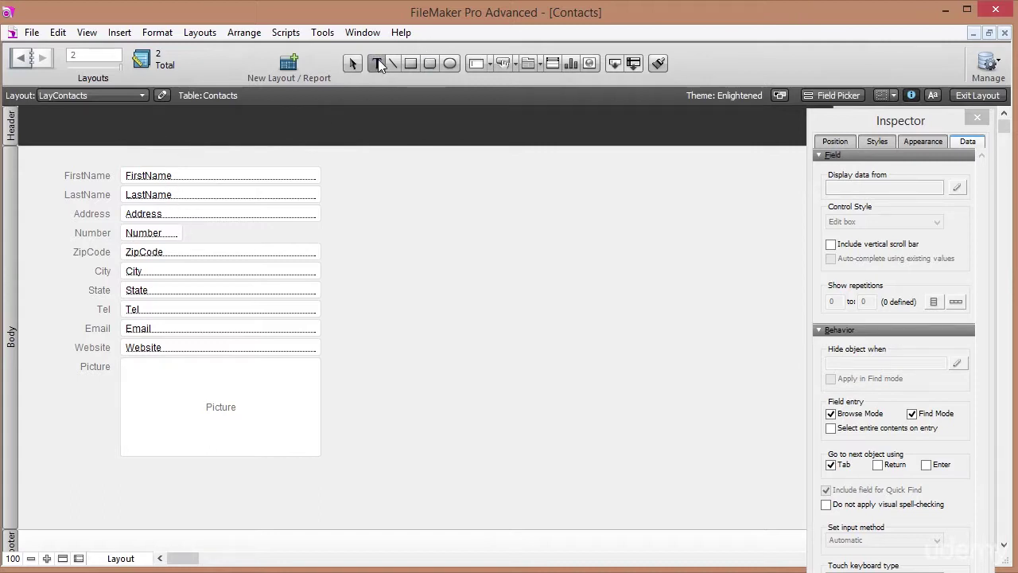
{"action": "left_click", "coordinate": [132, 128]}
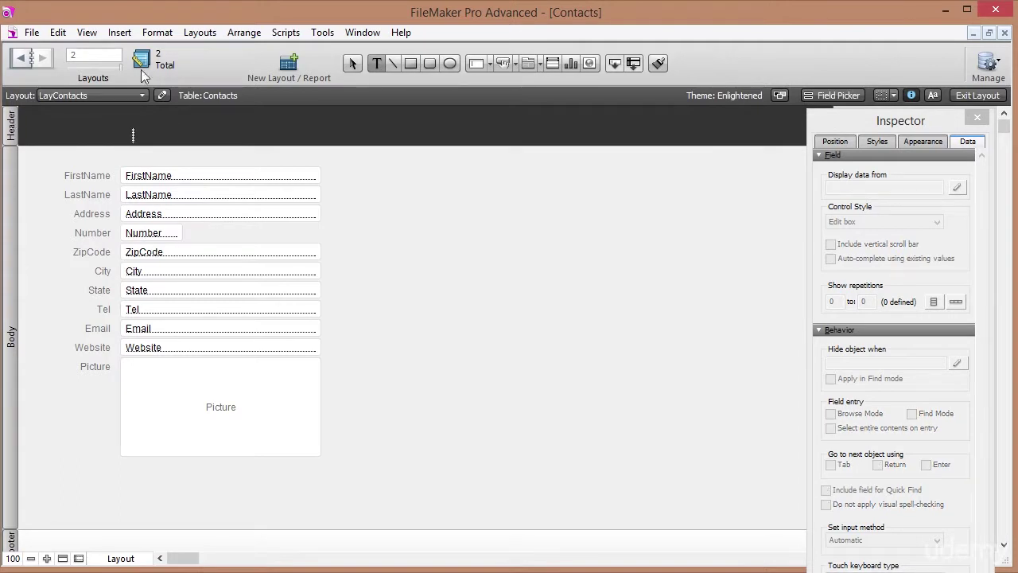
{"action": "left_click", "coordinate": [120, 32]}
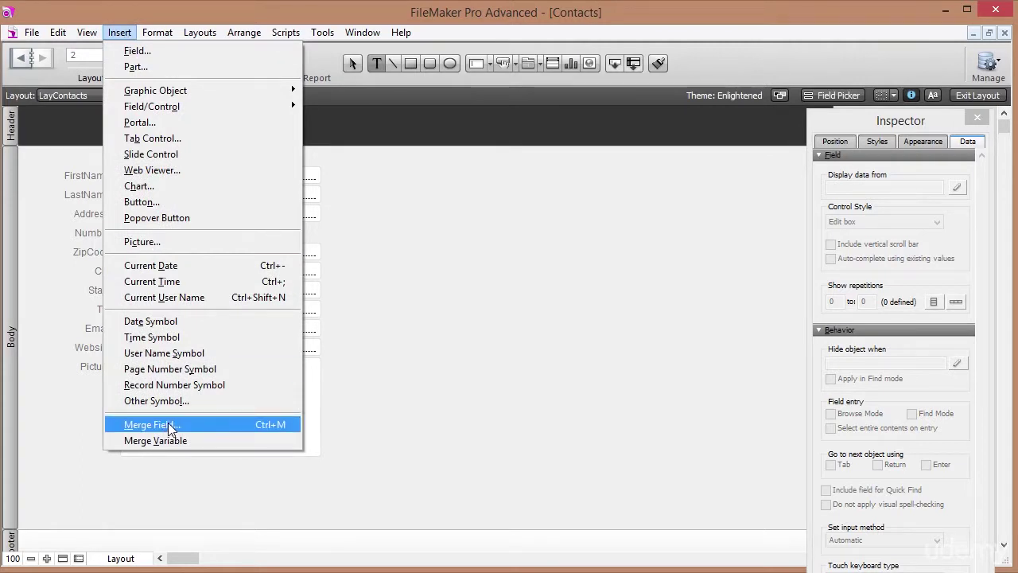
{"action": "left_click", "coordinate": [230, 426]}
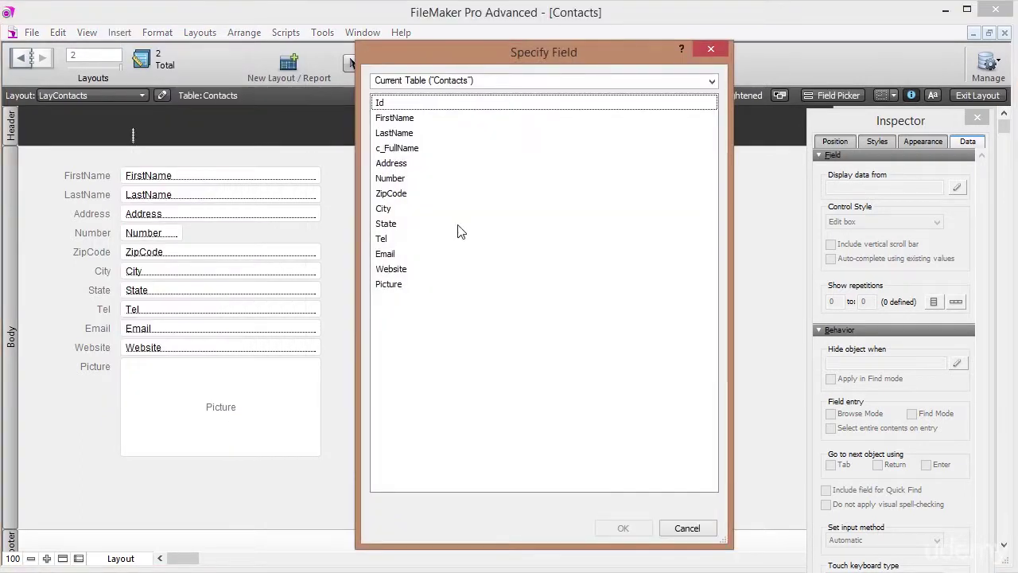
{"action": "left_click", "coordinate": [434, 152]}
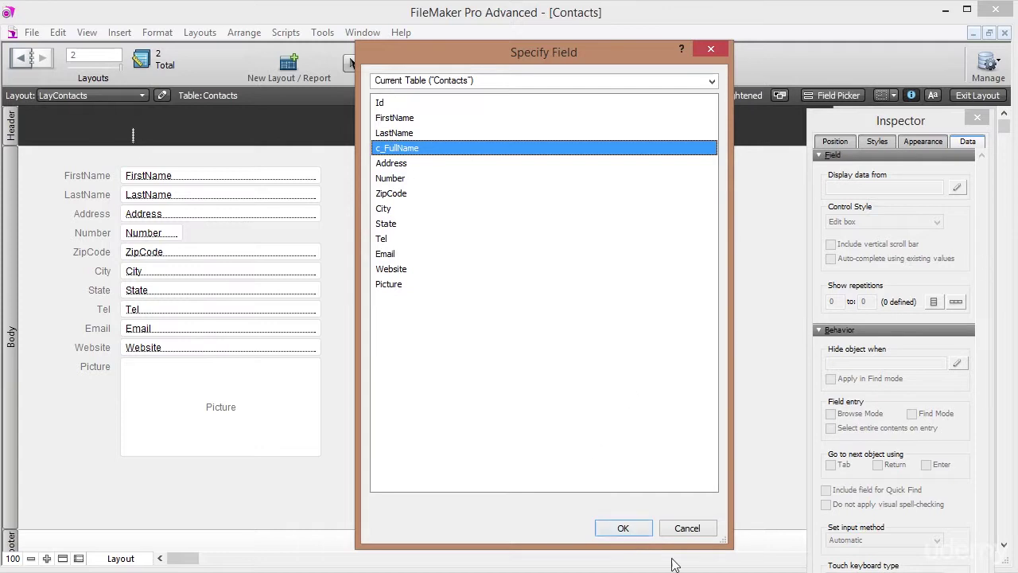
{"action": "left_click", "coordinate": [640, 527]}
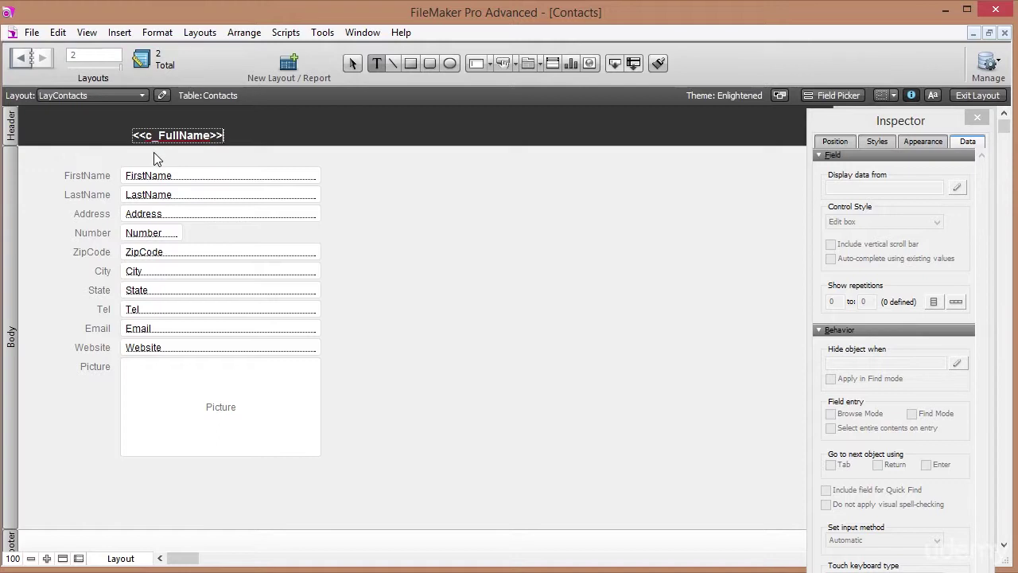
{"action": "left_click", "coordinate": [169, 137]}
{"action": "left_click_drag", "start_coordinate": [162, 139], "coordinate": [151, 131]}
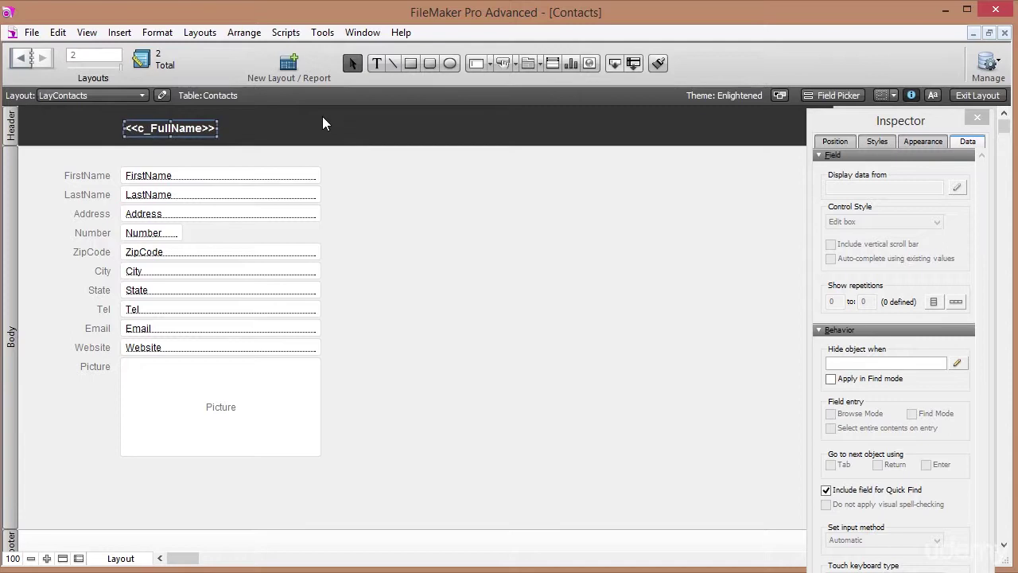
Set the full-name text to 24 pt, widen its box, and return to Browse mode.
{"action": "left_click", "coordinate": [933, 95]}
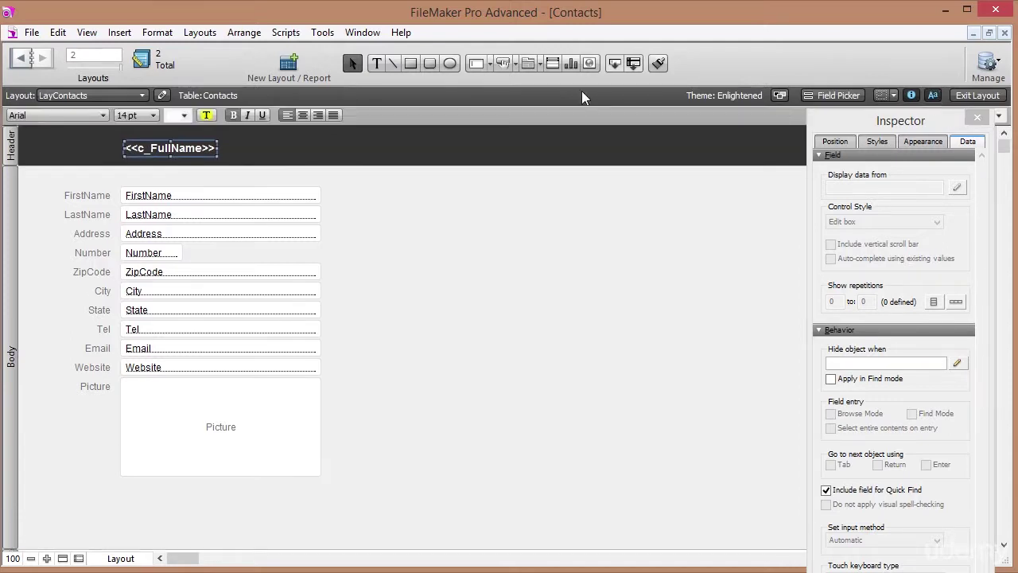
{"action": "left_click", "coordinate": [143, 115]}
{"action": "left_click", "coordinate": [151, 275]}
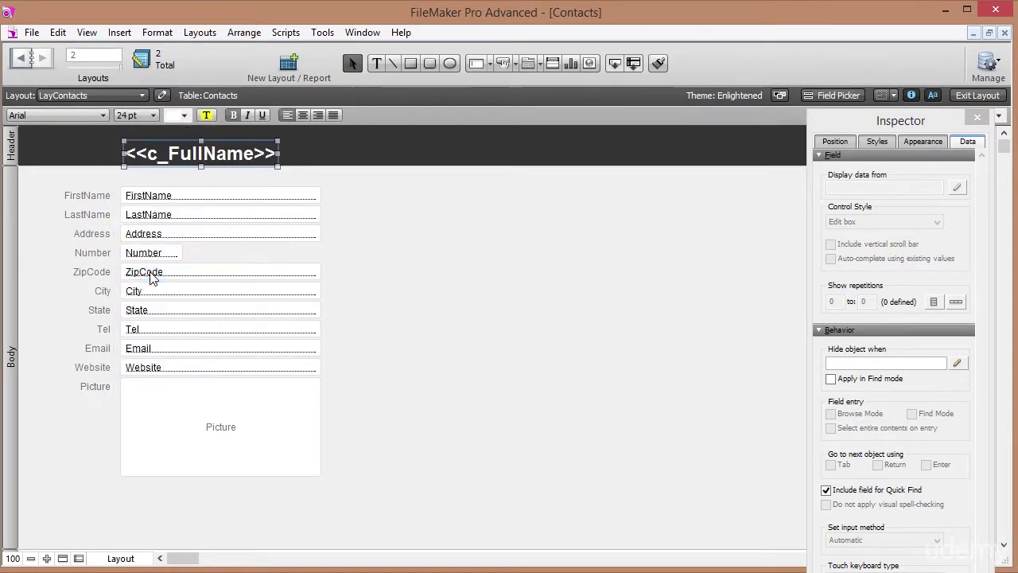
{"action": "left_click_drag", "start_coordinate": [187, 161], "coordinate": [183, 155]}
{"action": "left_click_drag", "start_coordinate": [276, 147], "coordinate": [410, 148]}
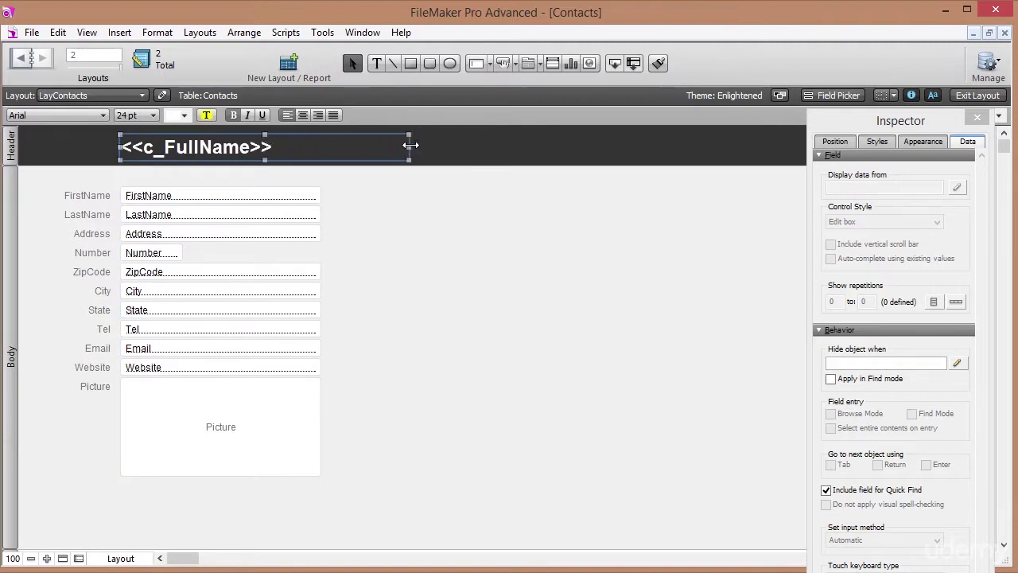
{"action": "left_click", "coordinate": [976, 94]}
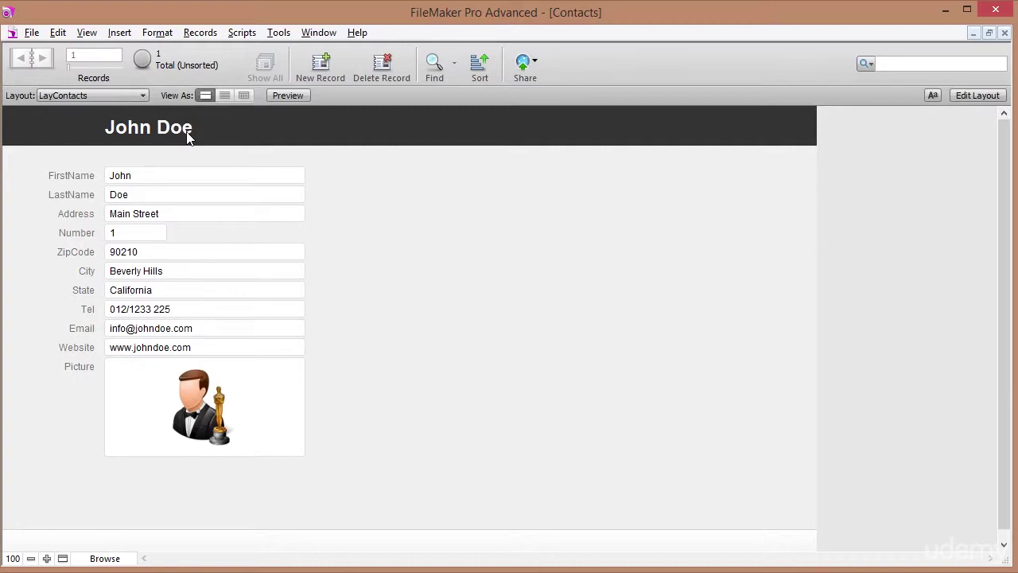
Create a second contact record with a first and last name.
{"action": "left_click", "coordinate": [326, 70]}
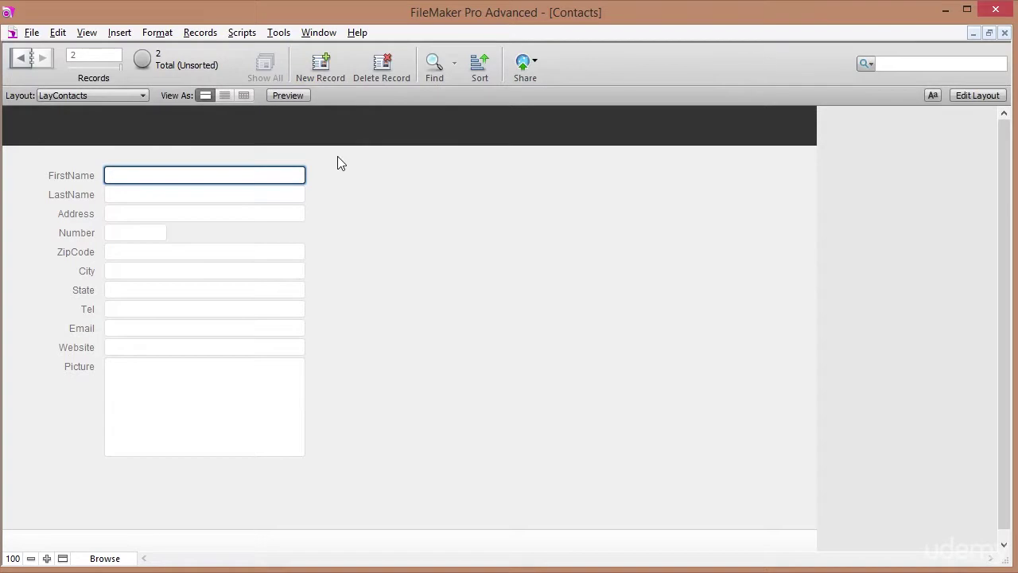
{"action": "type", "text": "Jane"}
{"action": "key", "text": "Tab"}
{"action": "type", "text": "Doe"}
{"action": "key", "text": "Tab"}
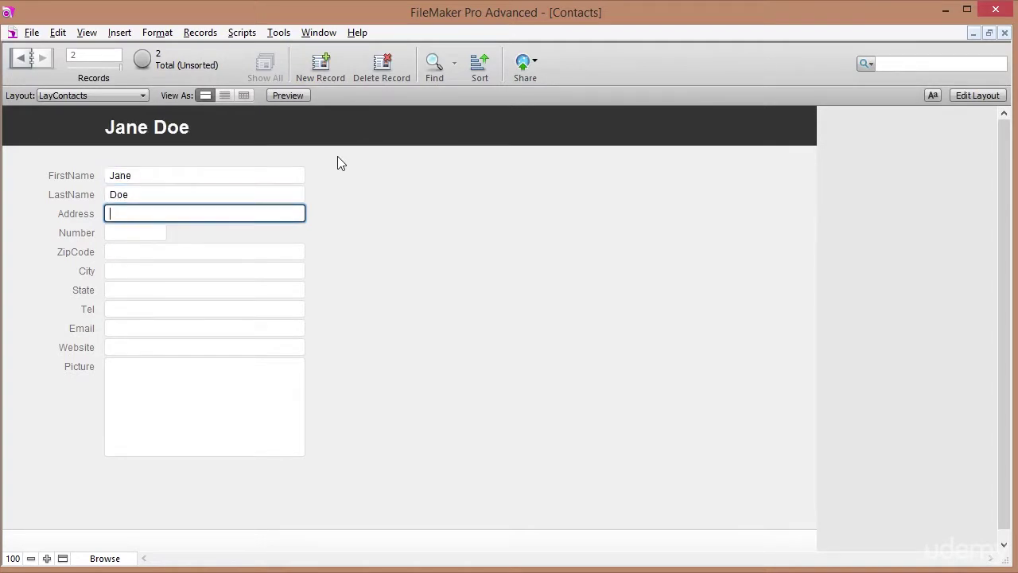
Move between the two records, ending on the first, and commit the entry.
{"action": "left_click", "coordinate": [20, 59]}
{"action": "left_click", "coordinate": [42, 57]}
{"action": "left_click", "coordinate": [22, 57]}
{"action": "left_click", "coordinate": [44, 56]}
{"action": "left_click", "coordinate": [20, 61]}
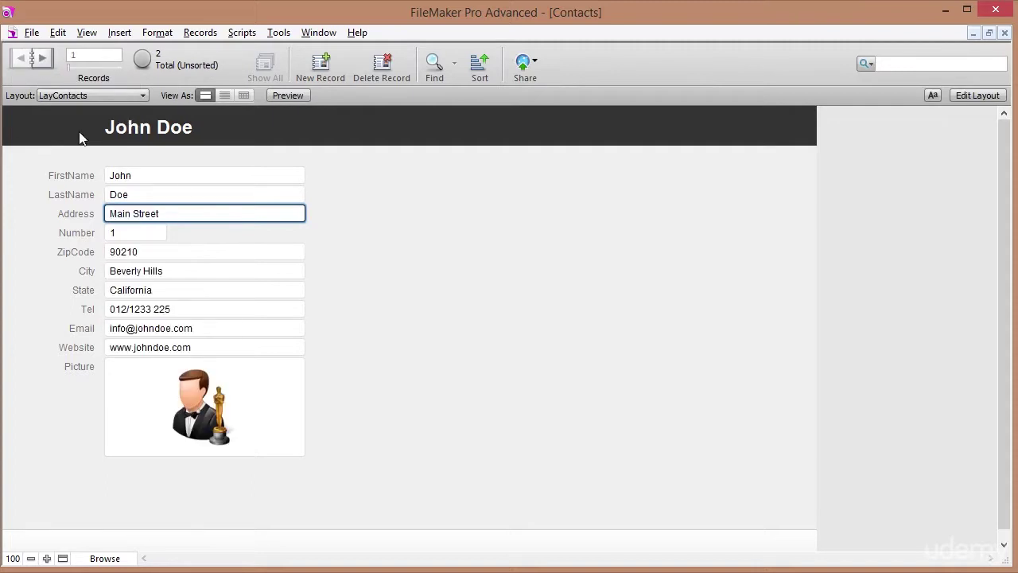
{"action": "left_click", "coordinate": [357, 236]}
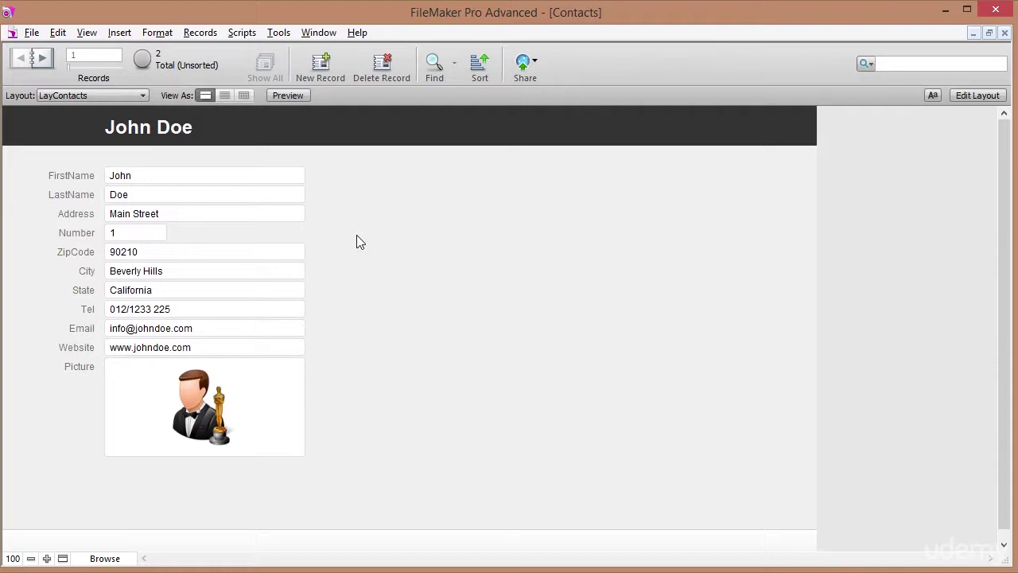
Tab from FirstName to check the field order, then switch LayContacts into Layout mode.
{"action": "left_click", "coordinate": [149, 178]}
{"action": "key", "text": "Tab"}
{"action": "key", "text": "Tab"}
{"action": "key", "text": "Tab"}
{"action": "key", "text": "Tab"}
{"action": "key", "text": "Tab"}
{"action": "key", "text": "Tab"}
{"action": "key", "text": "Tab"}
{"action": "key", "text": "Tab"}
{"action": "key", "text": "Tab"}
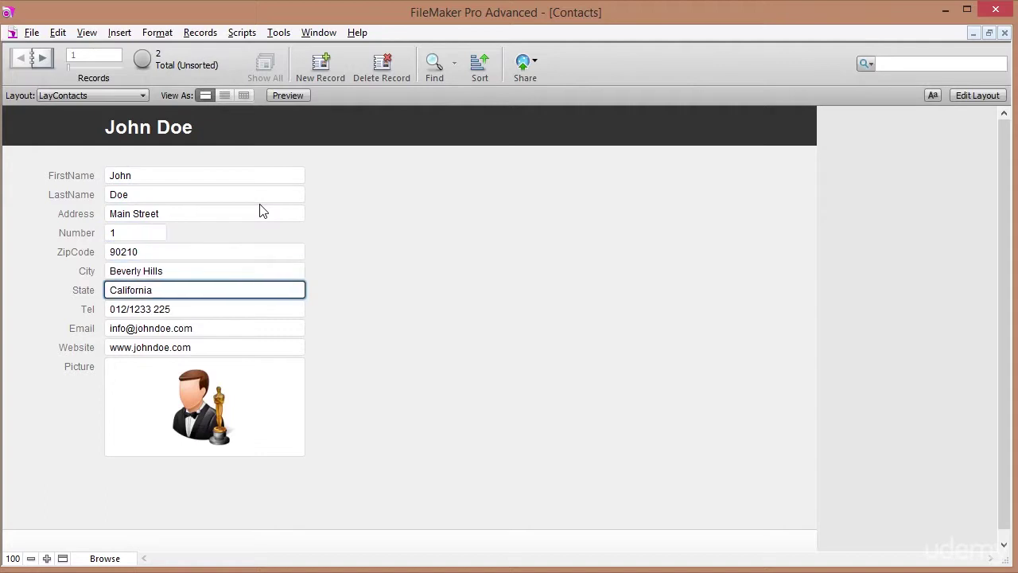
{"action": "left_click", "coordinate": [335, 368]}
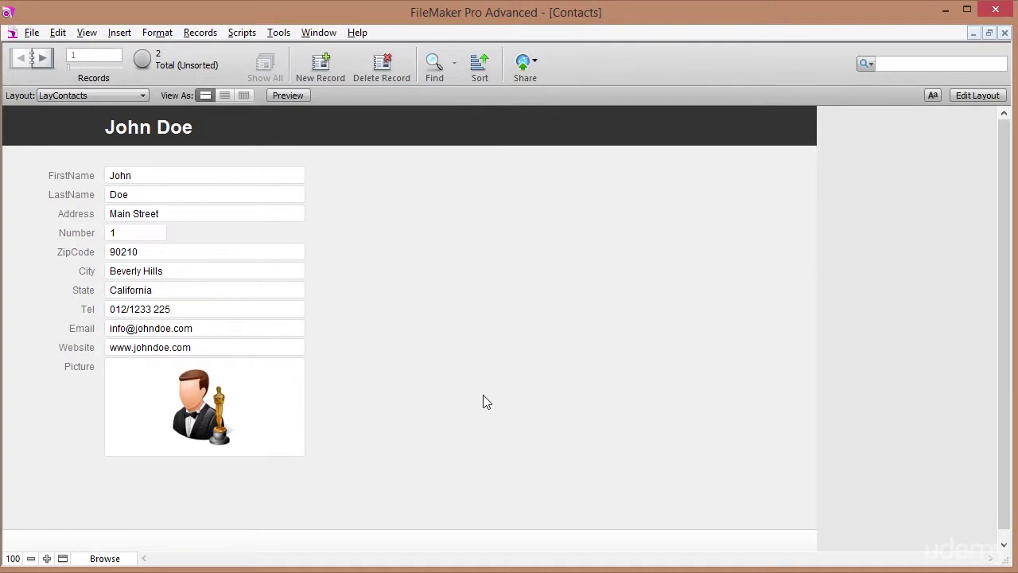
{"action": "left_click", "coordinate": [983, 96]}
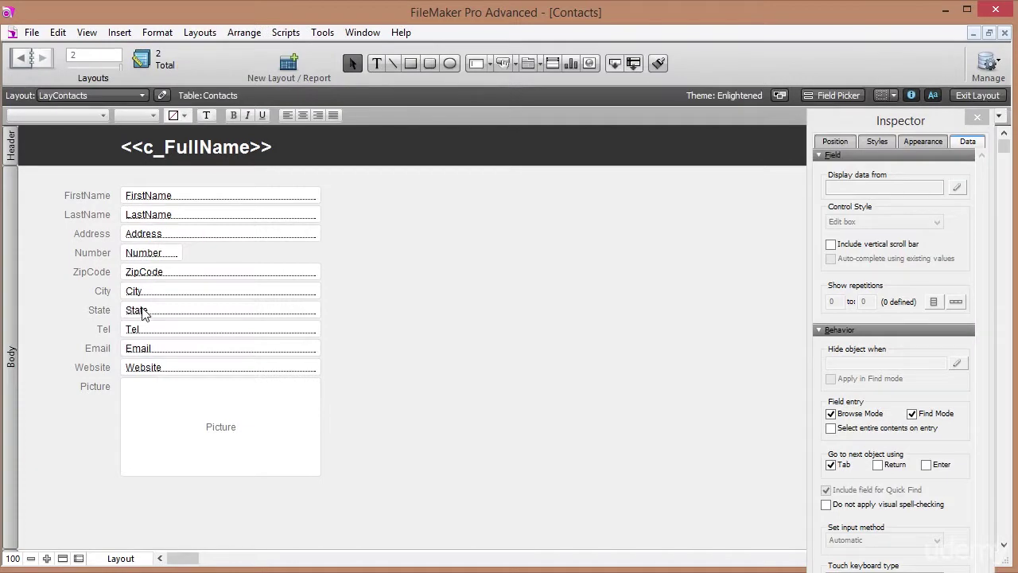
Move the Email and Website labels and fields beside FirstName and LastName.
{"action": "left_click", "coordinate": [101, 352]}
{"action": "left_click", "coordinate": [92, 367], "text": "shift"}
{"action": "left_click", "coordinate": [154, 368], "text": "shift"}
{"action": "left_click", "coordinate": [155, 355], "text": "shift"}
{"action": "left_click_drag", "start_coordinate": [155, 371], "coordinate": [413, 215]}
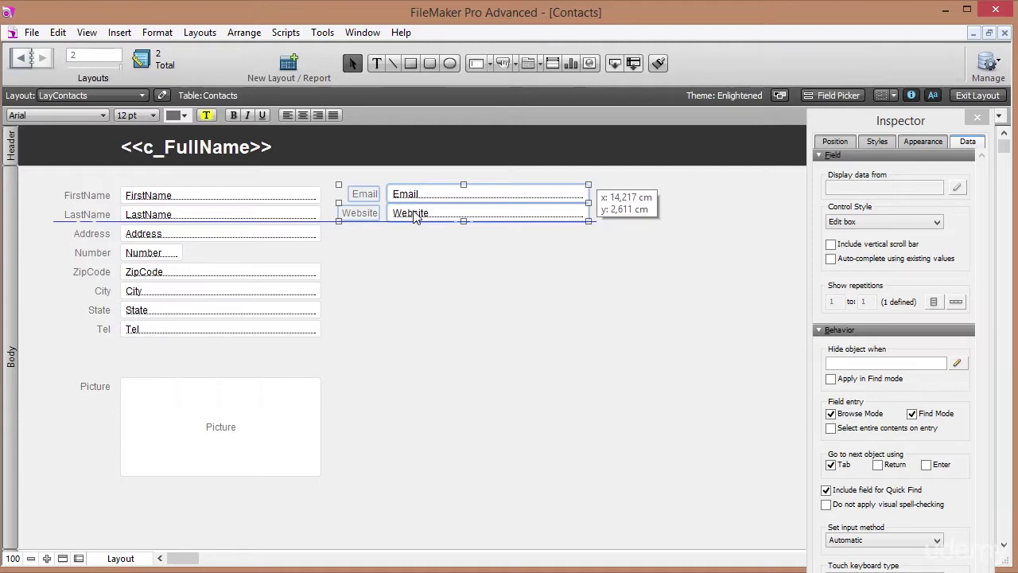
{"action": "left_click_drag", "start_coordinate": [414, 214], "coordinate": [414, 214]}
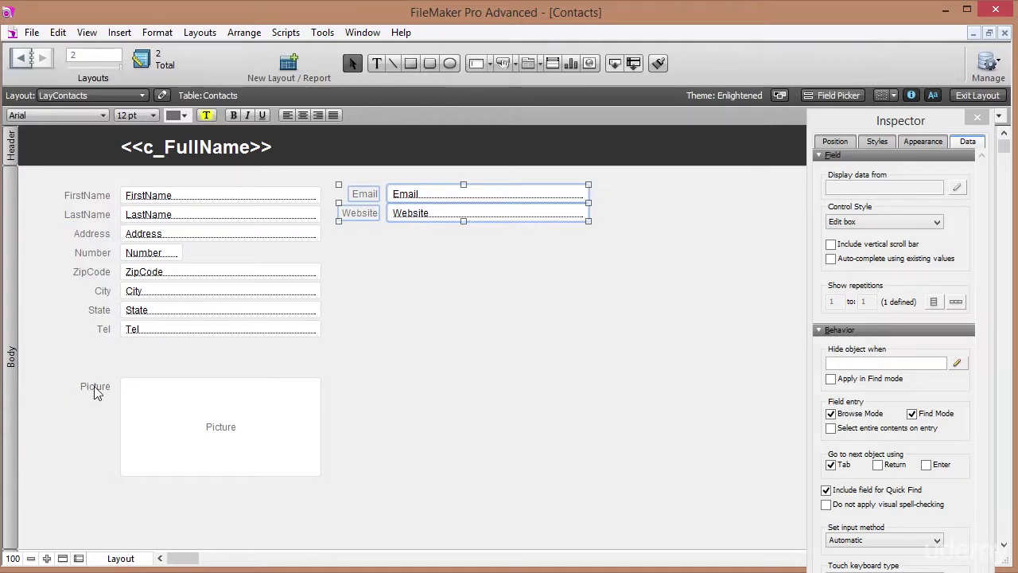
Move the Picture label and field to the top right, right of Website.
{"action": "left_click", "coordinate": [166, 404]}
{"action": "left_click_drag", "start_coordinate": [154, 427], "coordinate": [673, 237]}
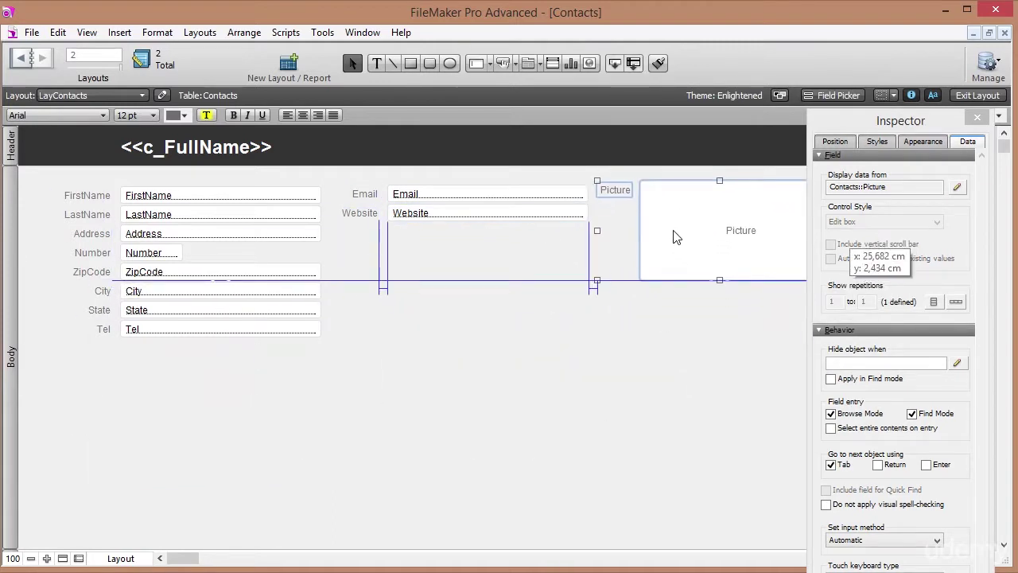
{"action": "left_click_drag", "start_coordinate": [673, 236], "coordinate": [673, 237]}
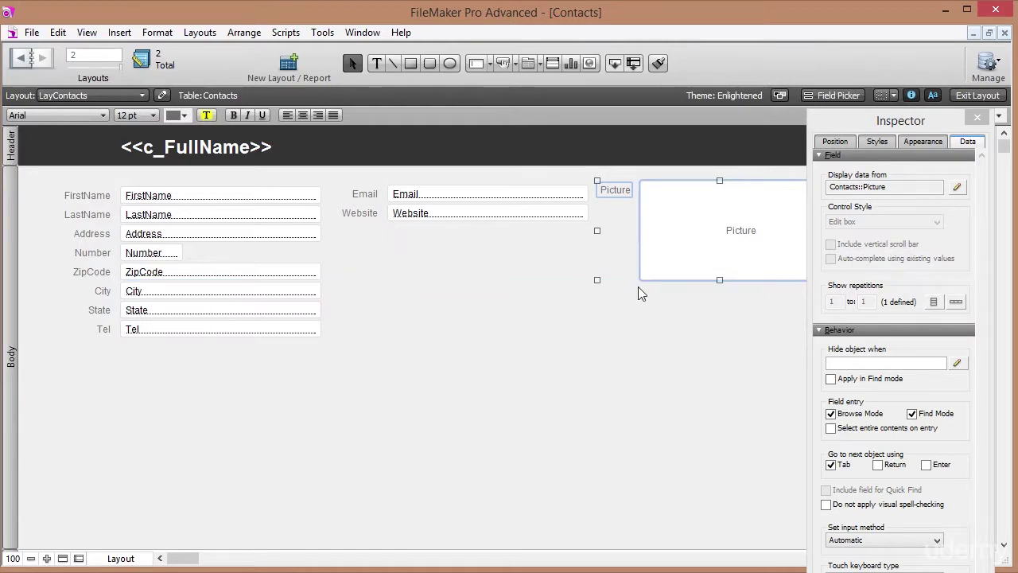
{"action": "left_click_drag", "start_coordinate": [401, 366], "coordinate": [69, 246]}
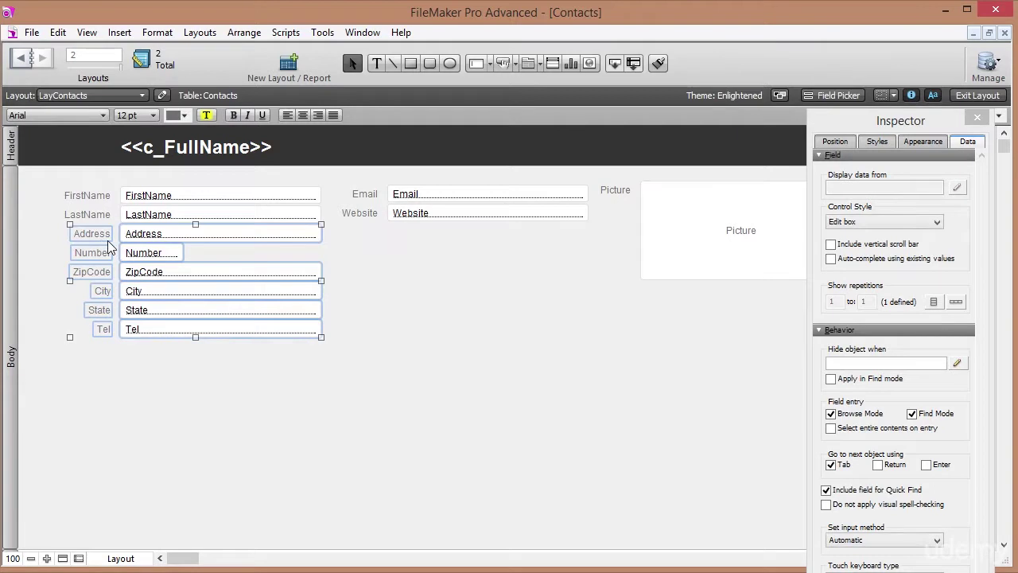
{"action": "left_click", "coordinate": [403, 326]}
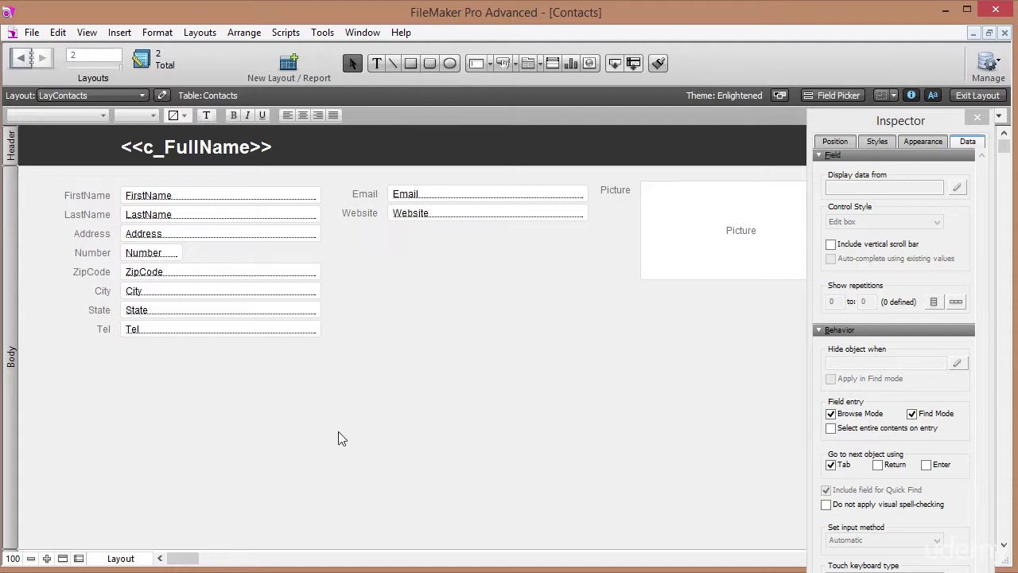
Draw a tab control below Tel with tabs Address, Notes and Tasks, Address in front.
{"action": "left_click", "coordinate": [526, 64]}
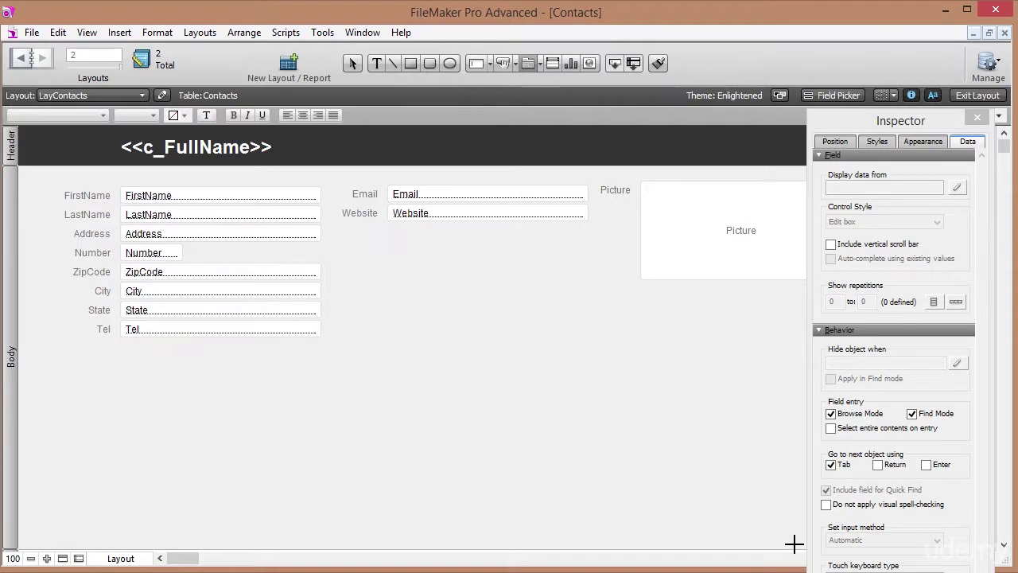
{"action": "mouse_move", "coordinate": [793, 543]}
{"action": "left_mouse_down"}
{"action": "mouse_move", "coordinate": [83, 378]}
{"action": "mouse_move", "coordinate": [41, 344]}
{"action": "left_mouse_up"}
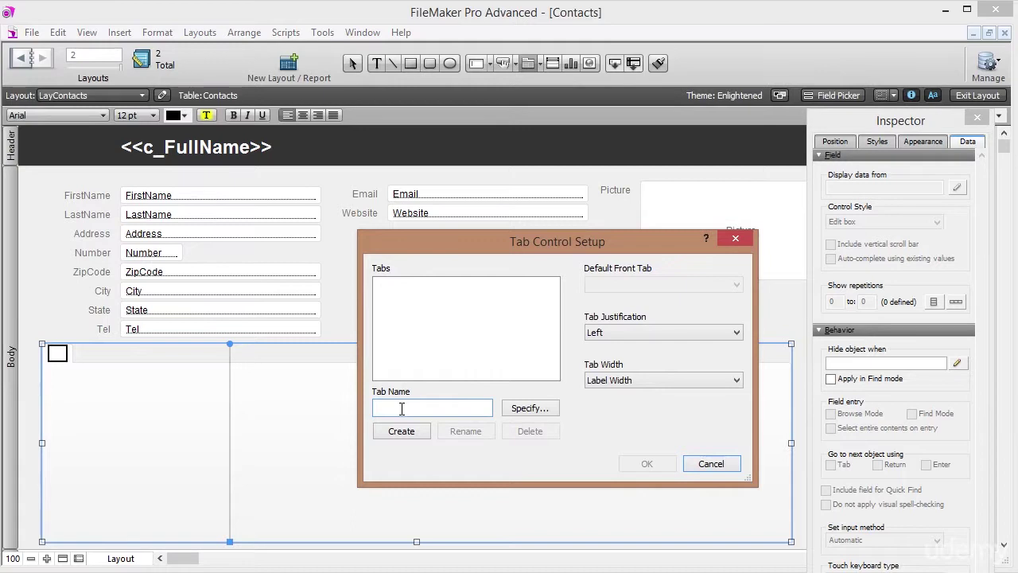
{"action": "type", "text": "Addre"}
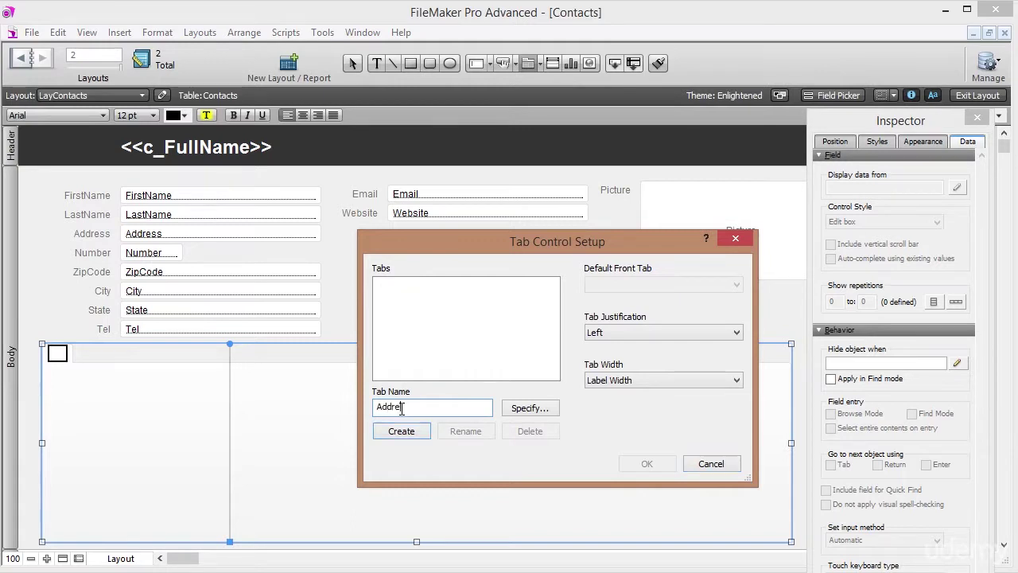
{"action": "type", "text": "ss"}
{"action": "left_click", "coordinate": [408, 431]}
{"action": "type", "text": "Notes"}
{"action": "left_click", "coordinate": [403, 437]}
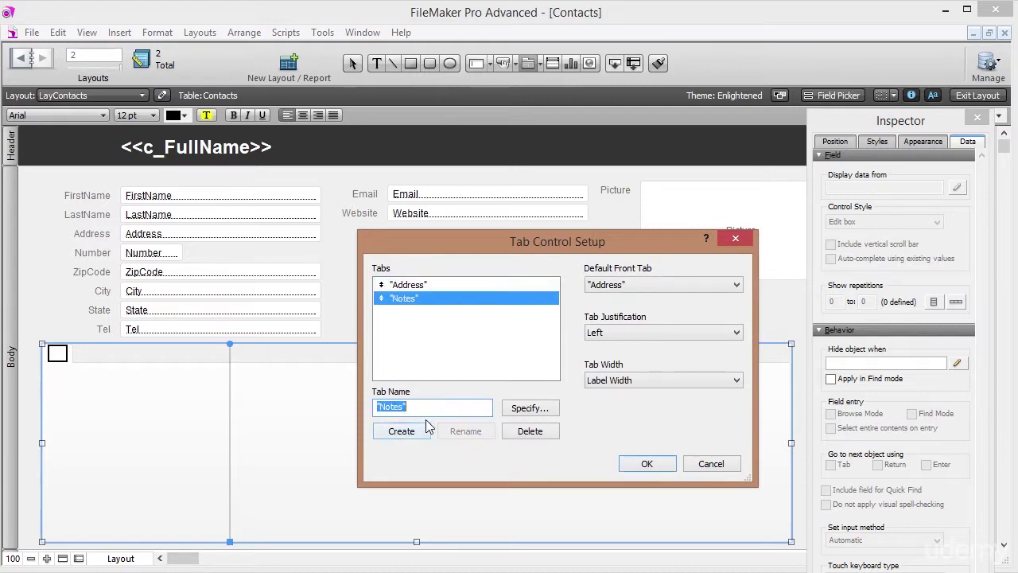
{"action": "type", "text": "Tasks"}
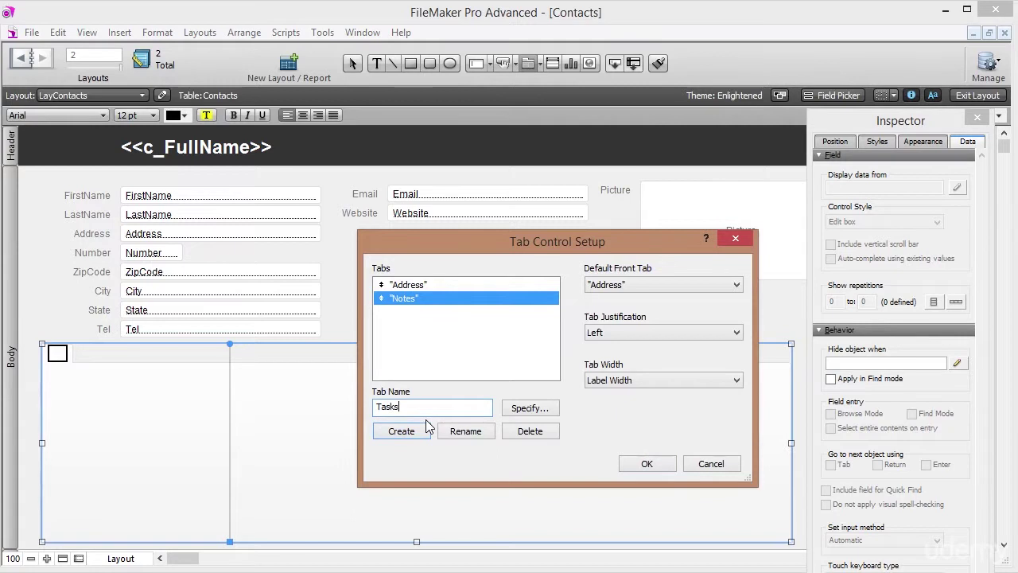
{"action": "left_click", "coordinate": [416, 434]}
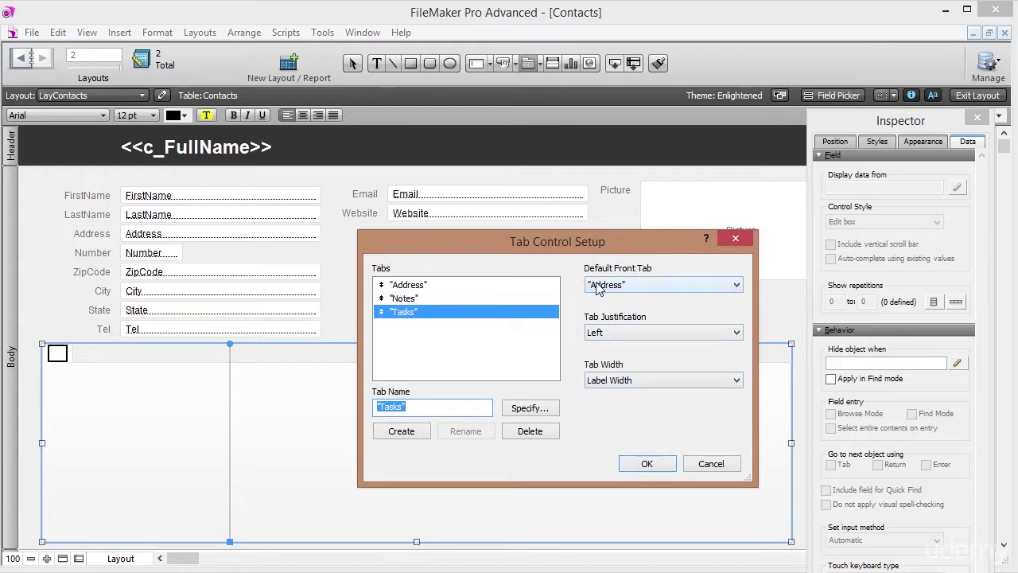
{"action": "left_click", "coordinate": [419, 288]}
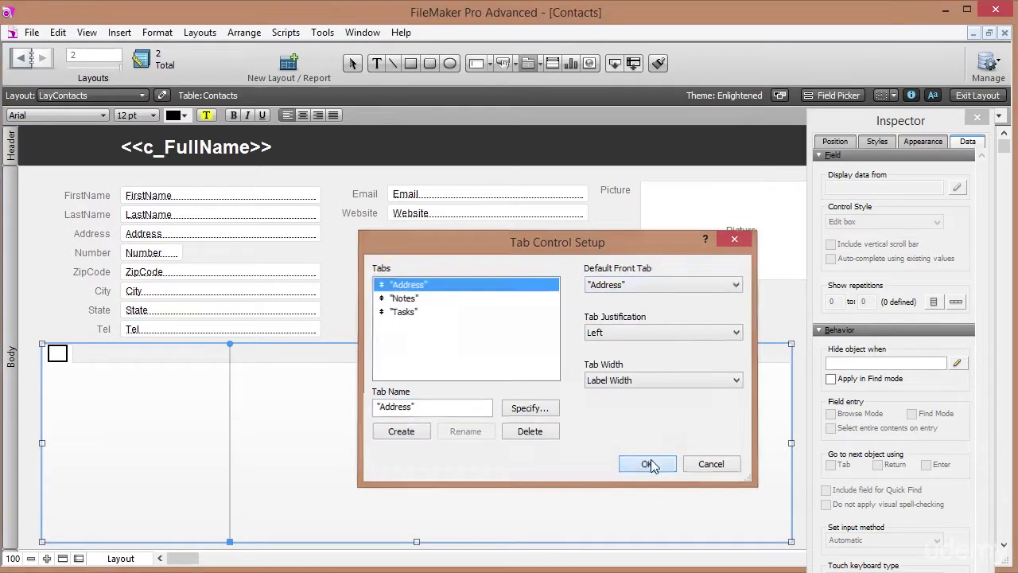
{"action": "left_click", "coordinate": [650, 461]}
Move the Address-through-Tel fields and labels into the Address tab panel.
{"action": "left_click", "coordinate": [83, 359]}
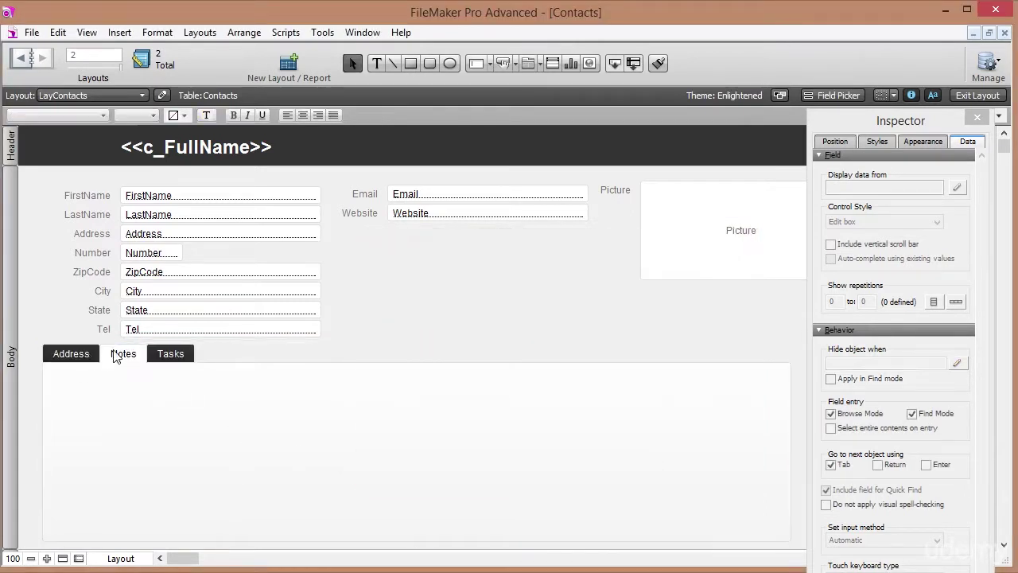
{"action": "left_click", "coordinate": [84, 357]}
{"action": "left_click", "coordinate": [120, 355]}
{"action": "left_click", "coordinate": [170, 354]}
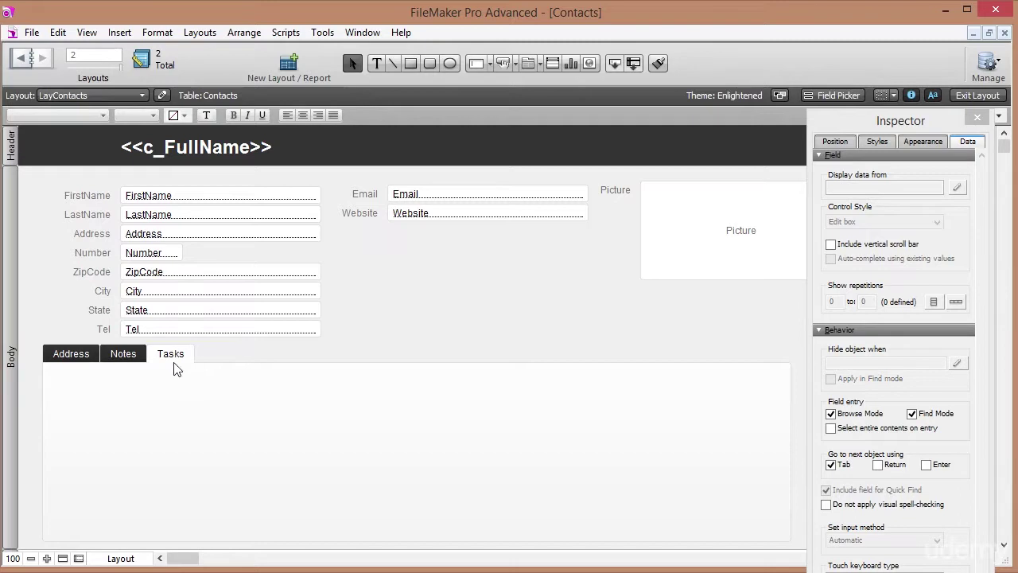
{"action": "left_click", "coordinate": [83, 359]}
{"action": "left_click_drag", "start_coordinate": [373, 332], "coordinate": [69, 232]}
{"action": "left_click_drag", "start_coordinate": [155, 237], "coordinate": [159, 396]}
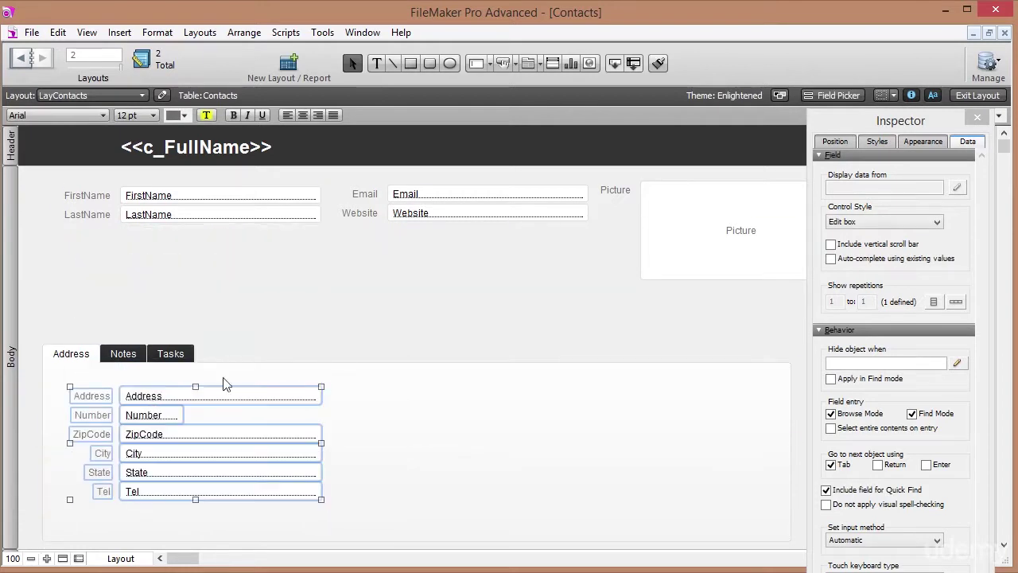
Stretch the tab control's top up toward the Email fields, then view it in Browse mode.
{"action": "left_click", "coordinate": [404, 386]}
{"action": "left_click_drag", "start_coordinate": [417, 344], "coordinate": [426, 284]}
{"action": "left_click", "coordinate": [426, 261]}
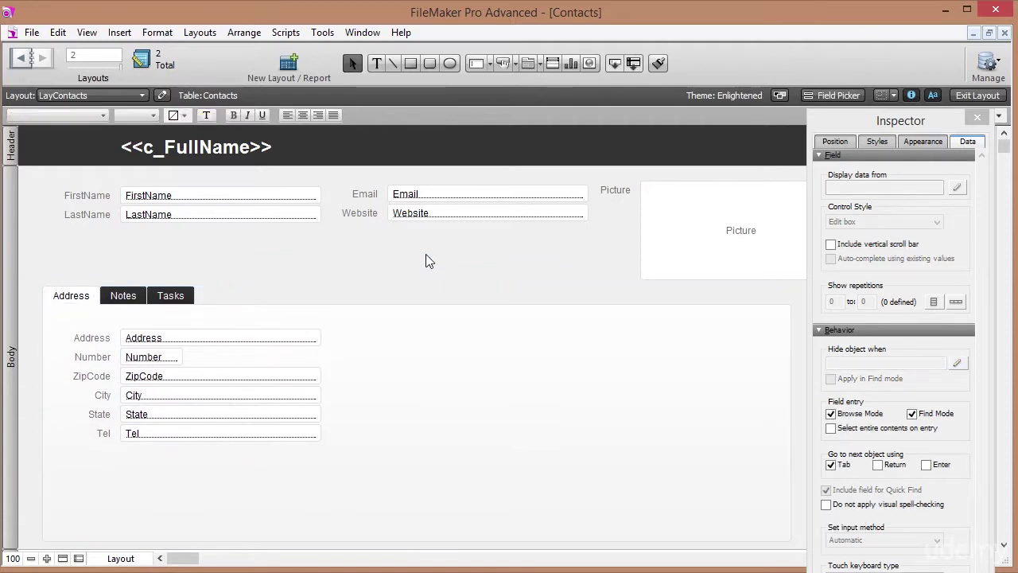
{"action": "left_click", "coordinate": [995, 95]}
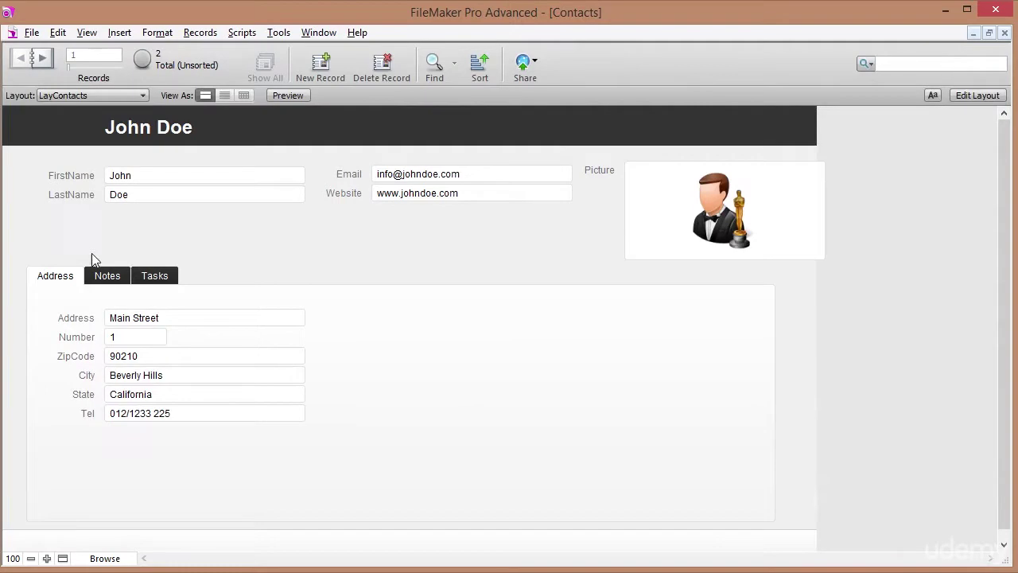
View the Notes, Tasks and Address tabs on the John Doe record, then return to Layout mode.
{"action": "left_click", "coordinate": [107, 275]}
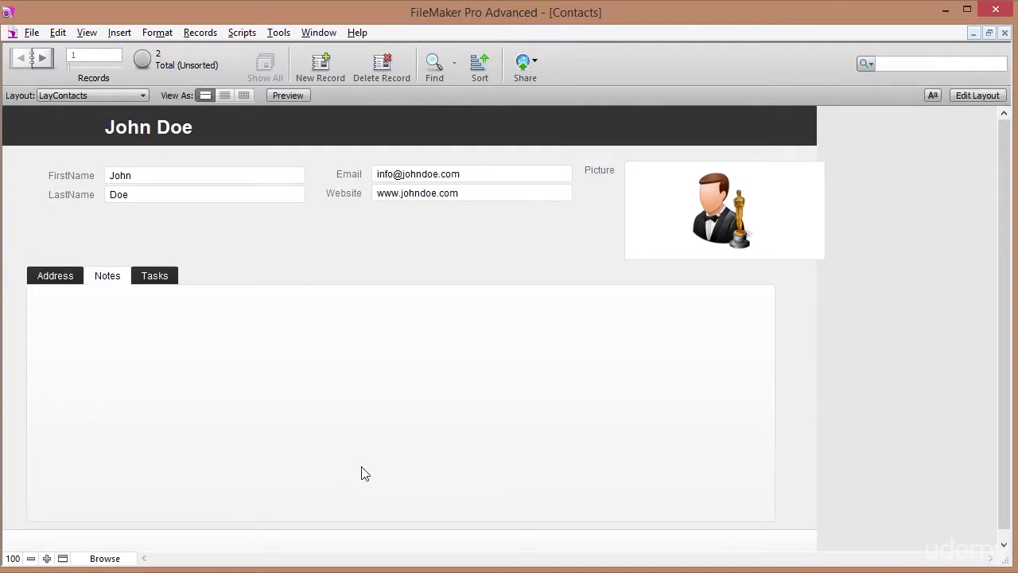
{"action": "left_click", "coordinate": [159, 277]}
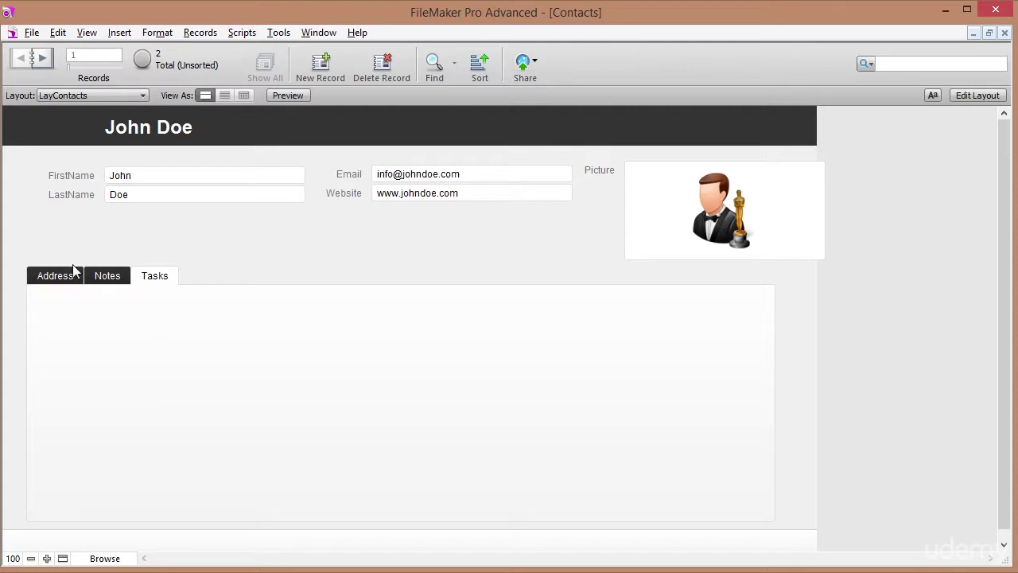
{"action": "left_click", "coordinate": [59, 279]}
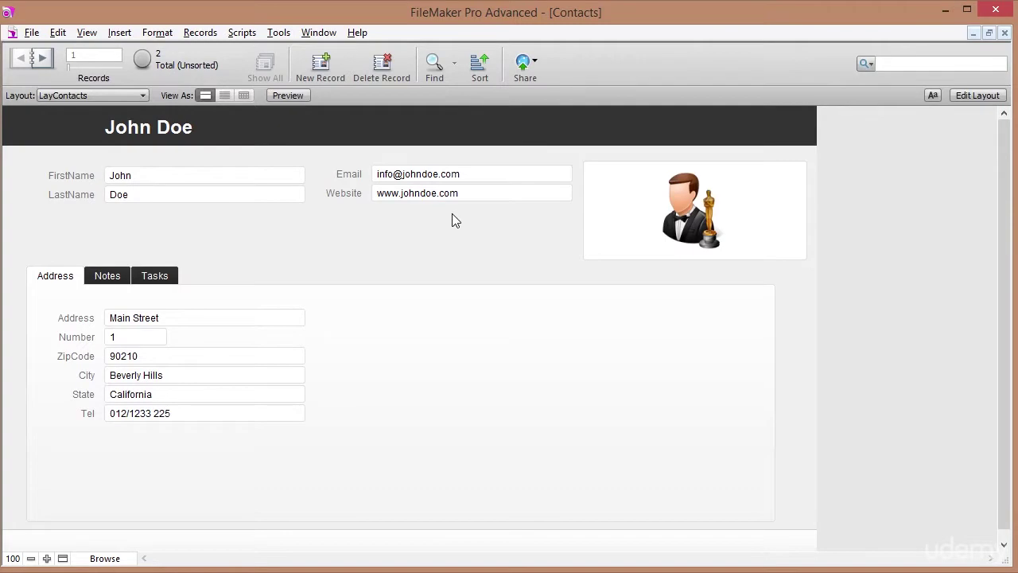
{"action": "left_click", "coordinate": [961, 97]}
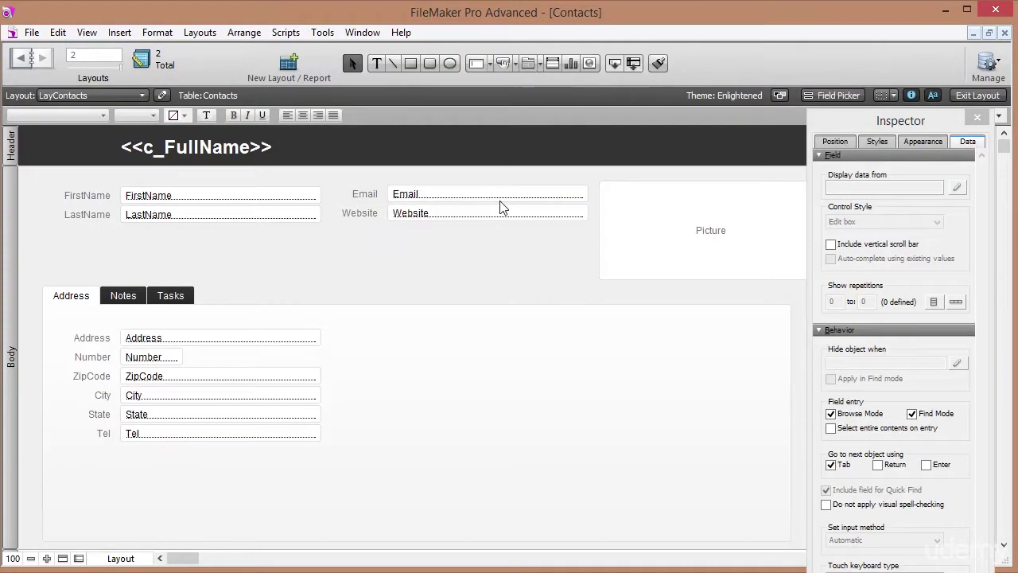
Narrow the Email and Website fields from the right, check them in Browse mode, and return to Layout mode.
{"action": "left_click", "coordinate": [499, 199]}
{"action": "left_click", "coordinate": [501, 217], "text": "shift"}
{"action": "left_click_drag", "start_coordinate": [589, 202], "coordinate": [526, 200]}
{"action": "left_click", "coordinate": [552, 197]}
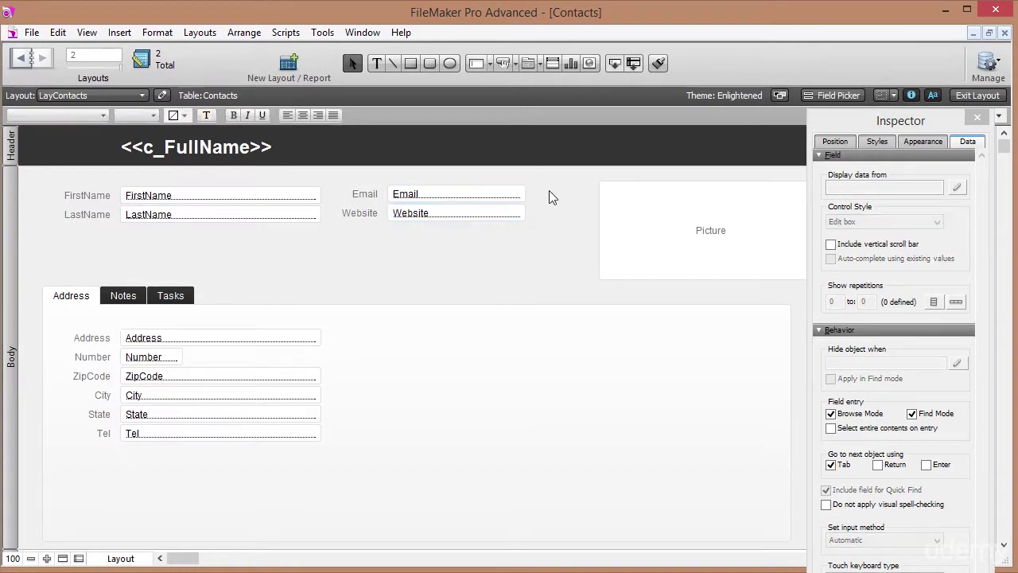
{"action": "left_click", "coordinate": [977, 95]}
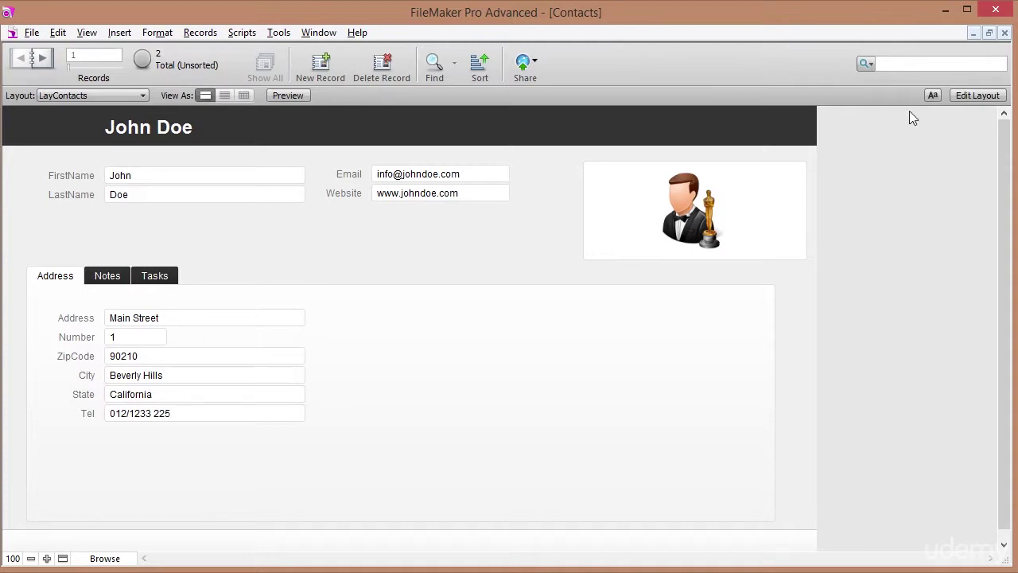
{"action": "left_click", "coordinate": [978, 95]}
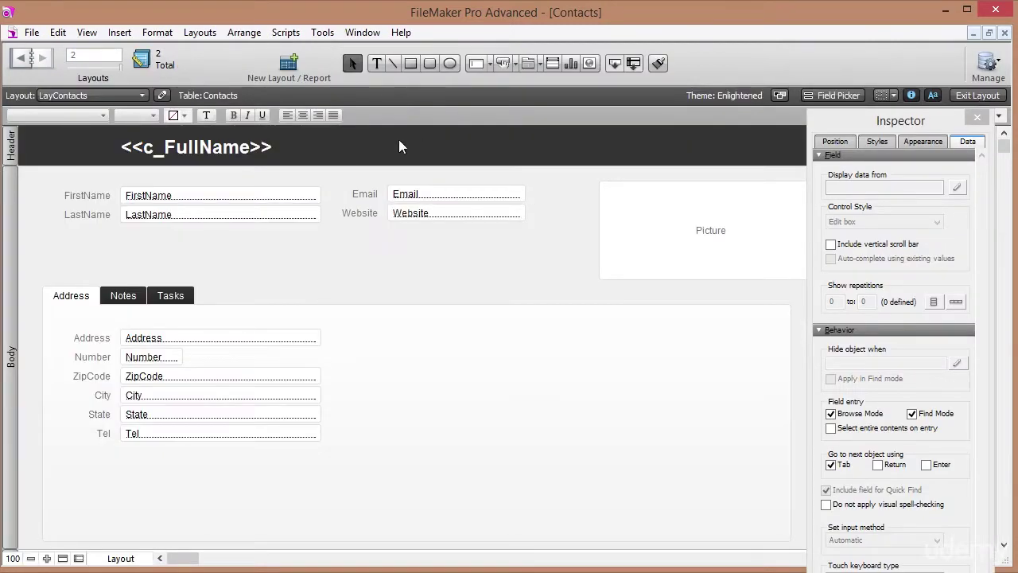
{"action": "left_click", "coordinate": [377, 63]}
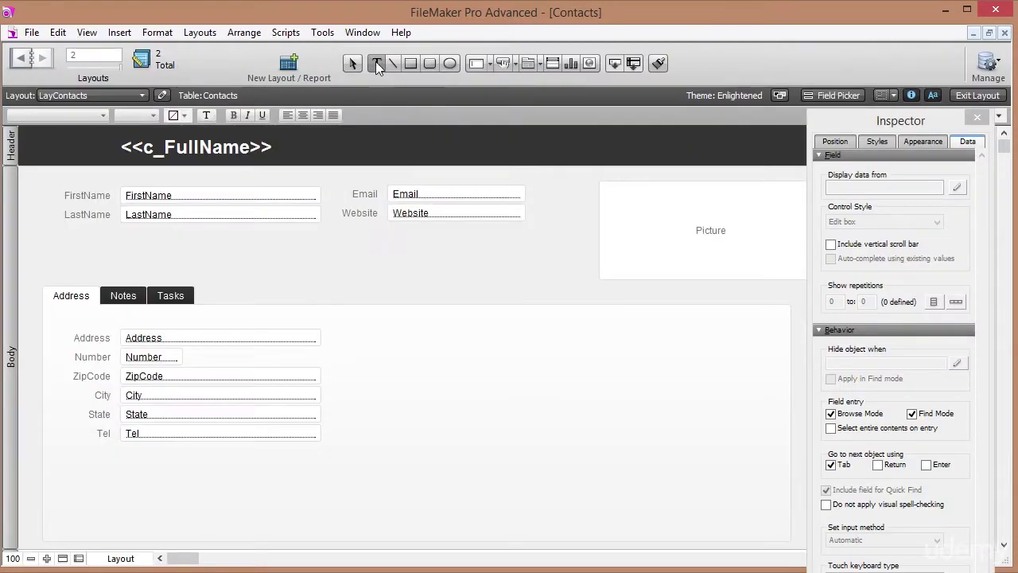
Add an 'Email' text object right of the Email field and colour it light blue.
{"action": "left_click", "coordinate": [534, 193]}
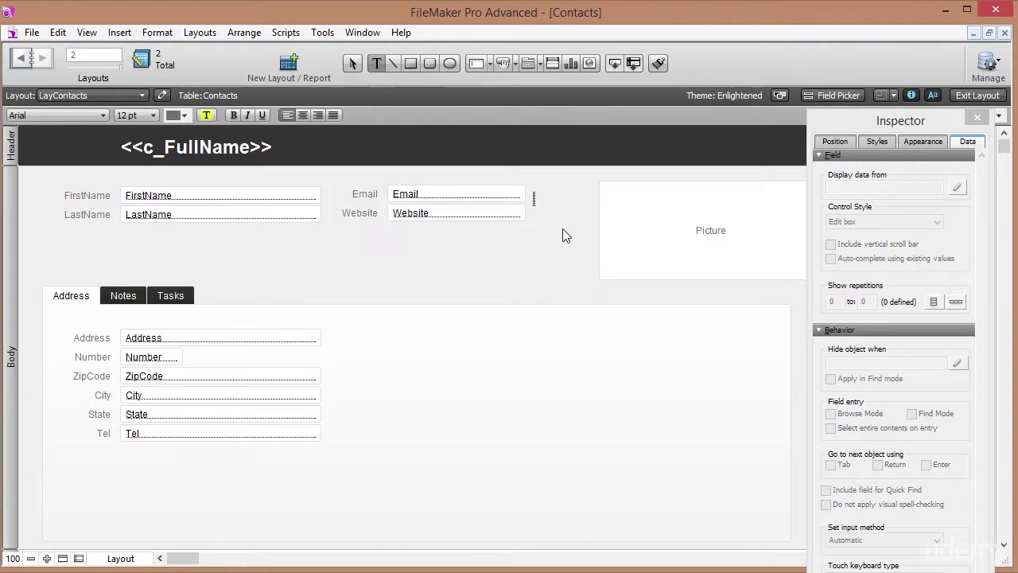
{"action": "type", "text": "Email"}
{"action": "key", "text": "Escape"}
{"action": "left_click_drag", "start_coordinate": [554, 201], "coordinate": [557, 197]}
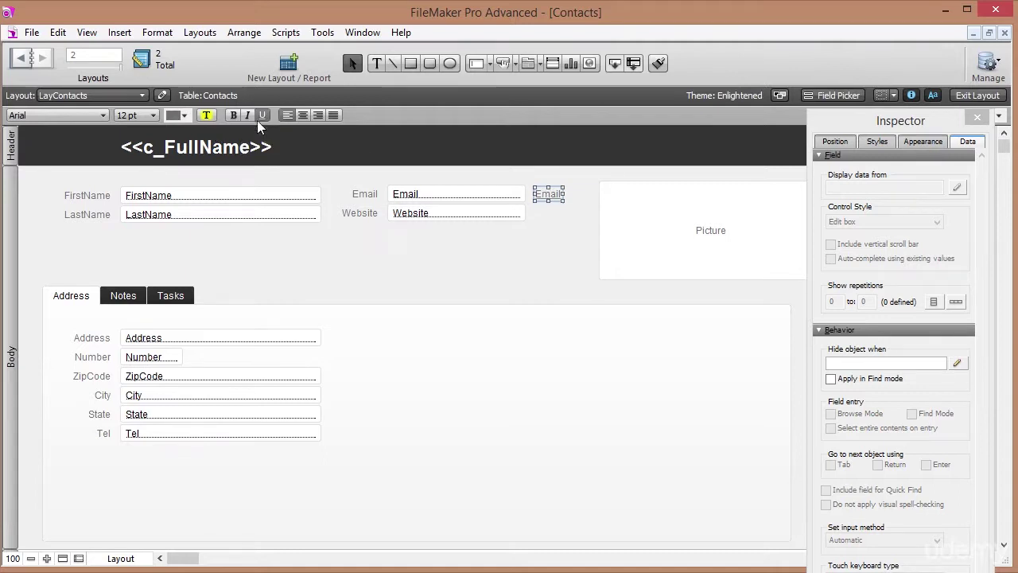
{"action": "left_click", "coordinate": [185, 116]}
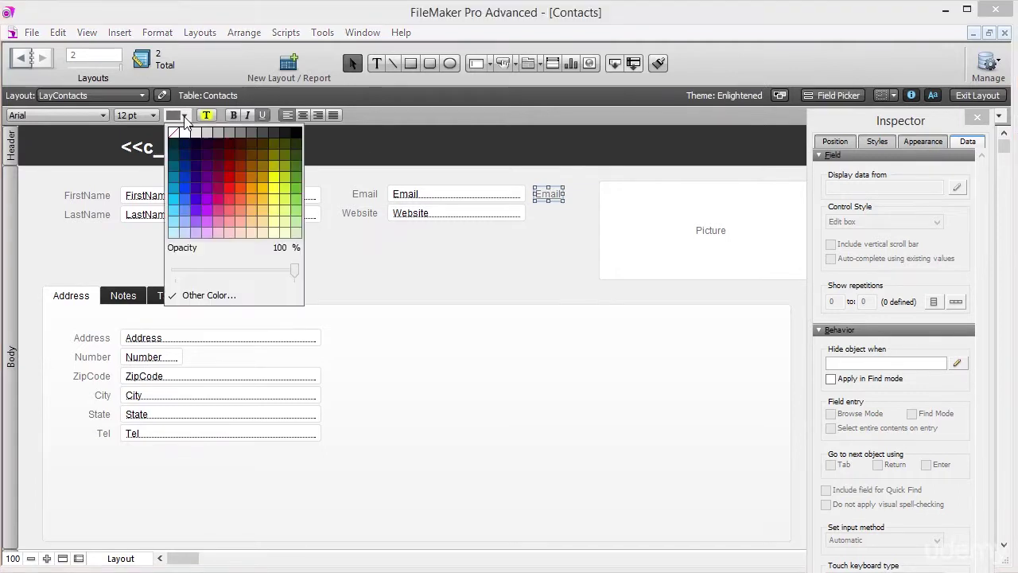
{"action": "left_click", "coordinate": [184, 213]}
{"action": "left_click", "coordinate": [572, 224]}
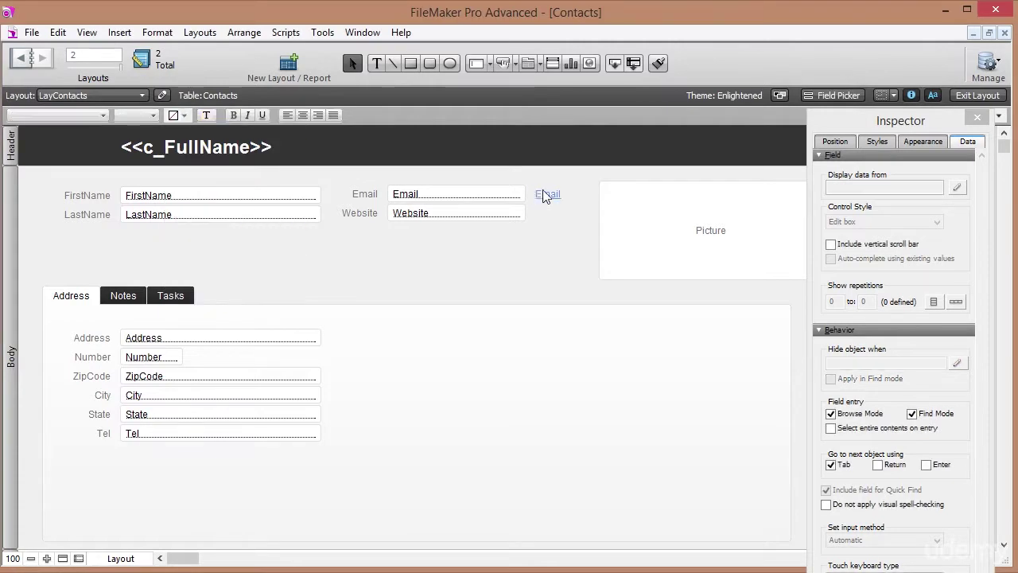
{"action": "left_click", "coordinate": [553, 199]}
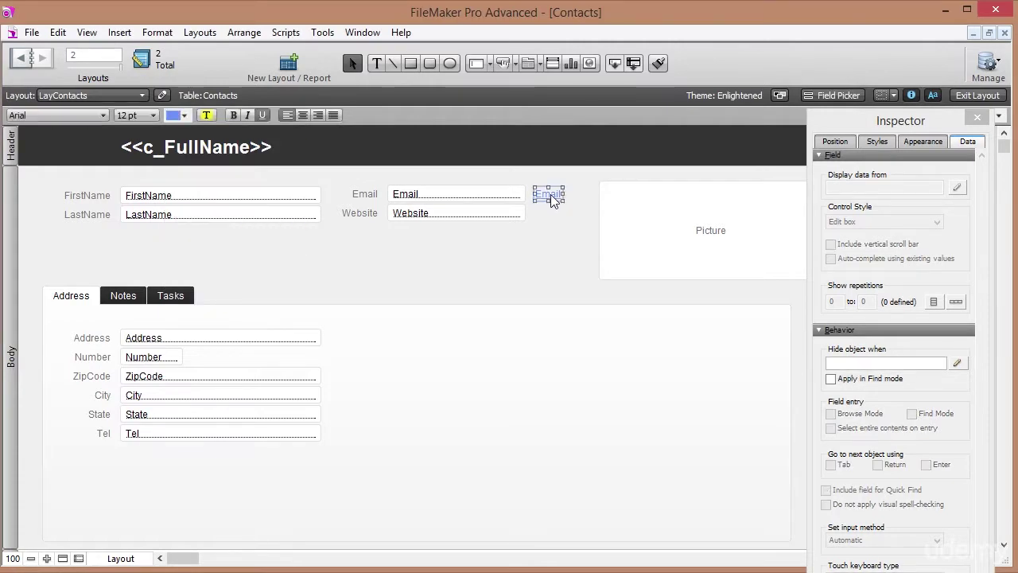
Make the Email text a button with the Send Mail action via Button Setup.
{"action": "right_click", "coordinate": [554, 198]}
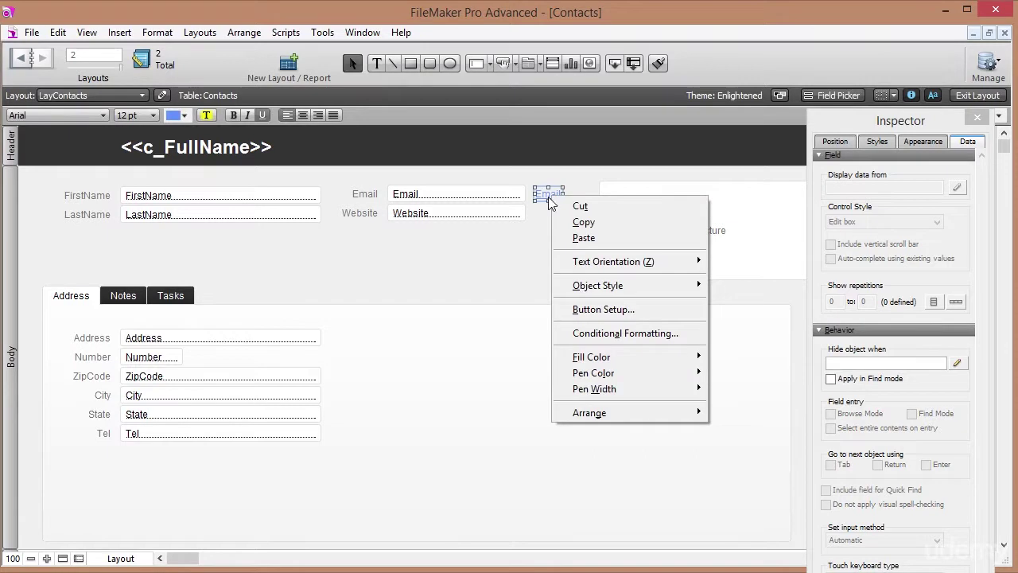
{"action": "left_click", "coordinate": [596, 310]}
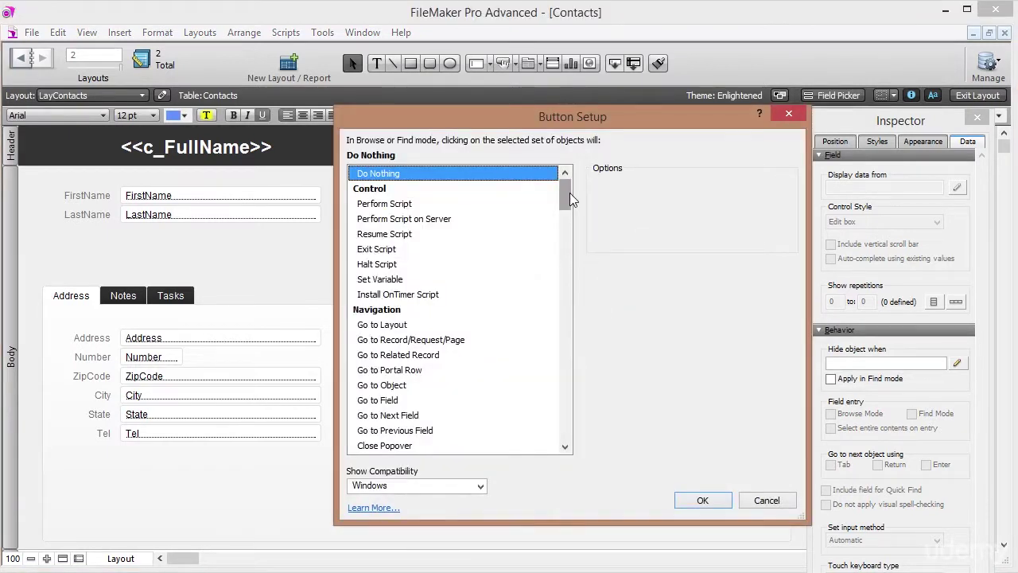
{"action": "left_click_drag", "start_coordinate": [565, 200], "coordinate": [563, 429]}
{"action": "left_click", "coordinate": [383, 358]}
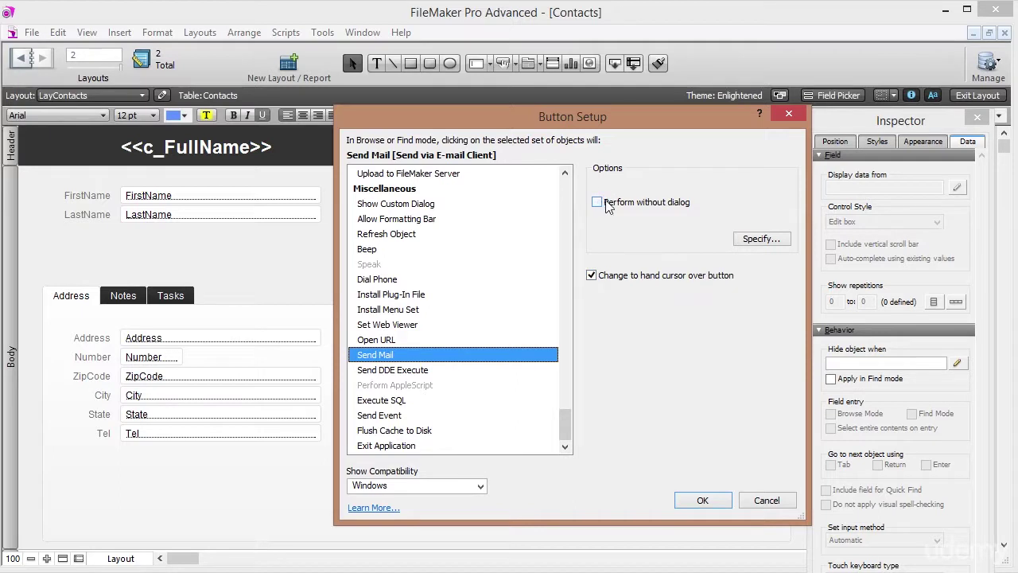
{"action": "left_click", "coordinate": [703, 500]}
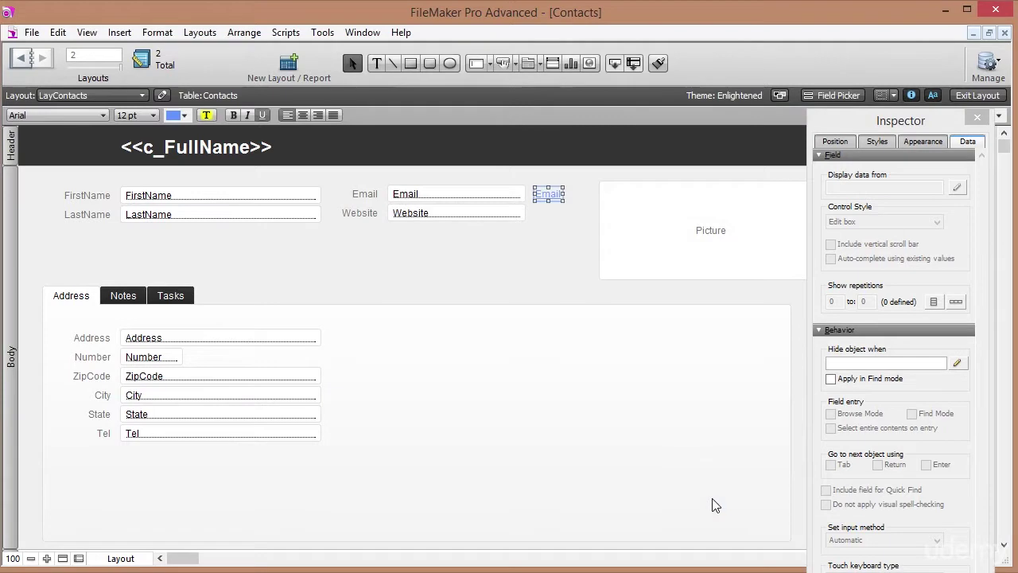
Reopen the Email button's setup and bring up its Send Mail options.
{"action": "left_click", "coordinate": [552, 220]}
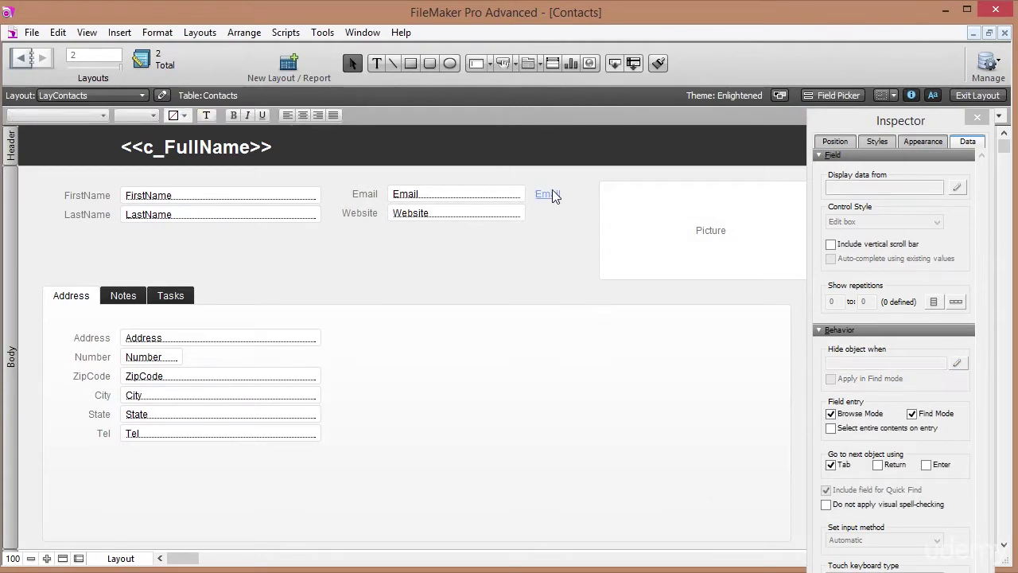
{"action": "left_click", "coordinate": [554, 202]}
{"action": "right_click", "coordinate": [557, 198]}
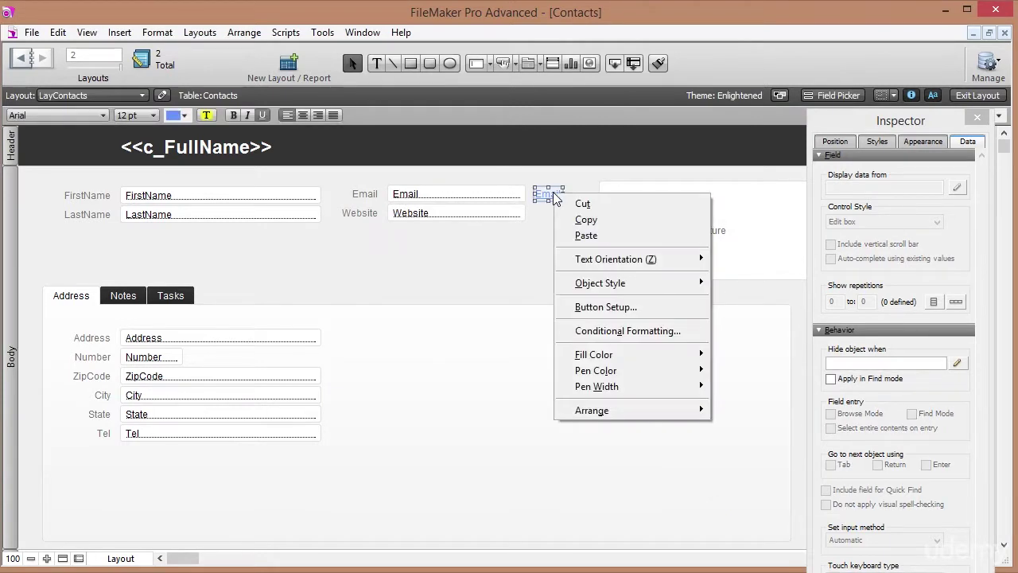
{"action": "left_click", "coordinate": [640, 309]}
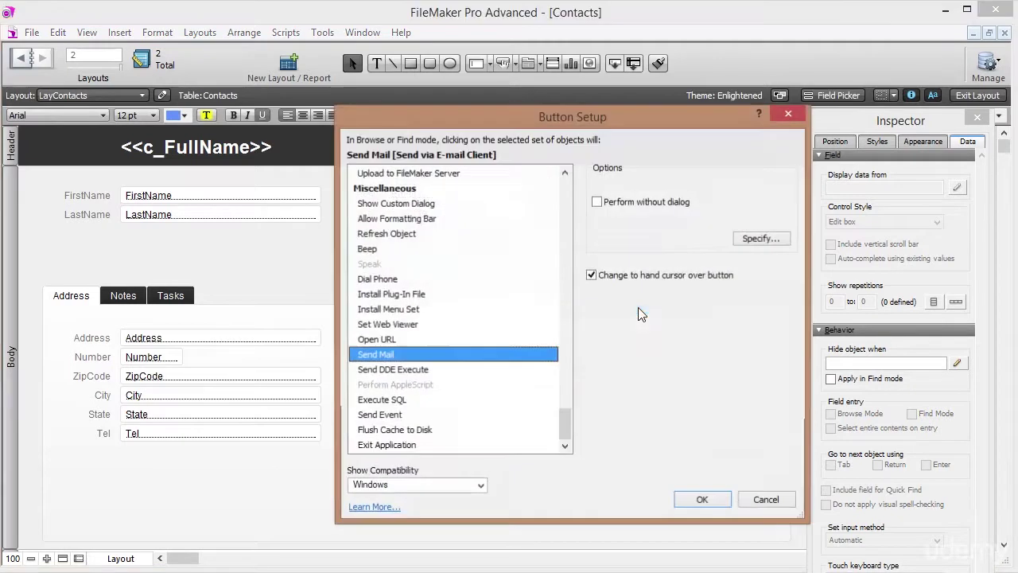
{"action": "left_click", "coordinate": [757, 238]}
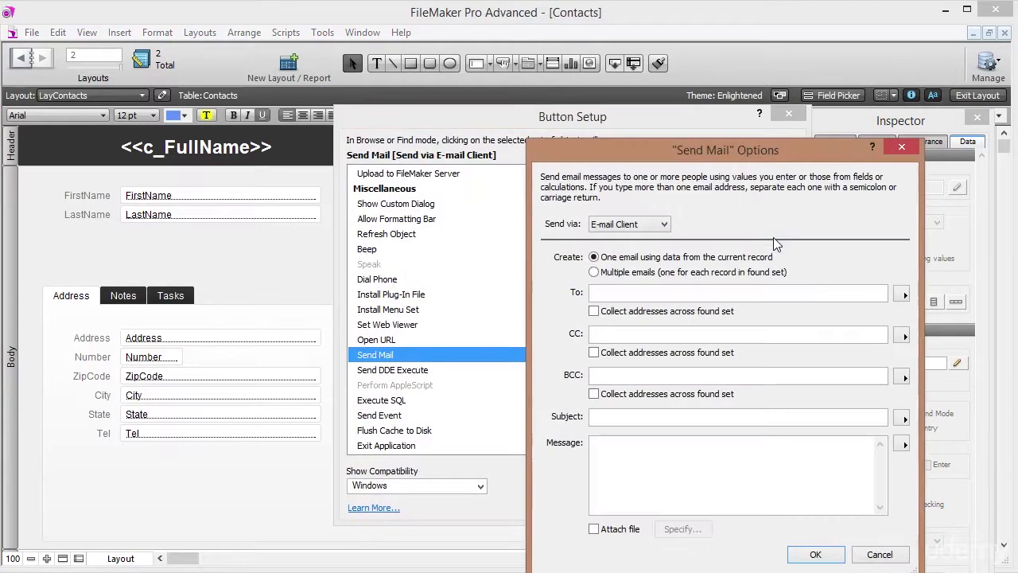
Keep sending via the E-mail Client and set the To recipient from the Contacts::Email field.
{"action": "left_click_drag", "start_coordinate": [674, 143], "coordinate": [657, 104]}
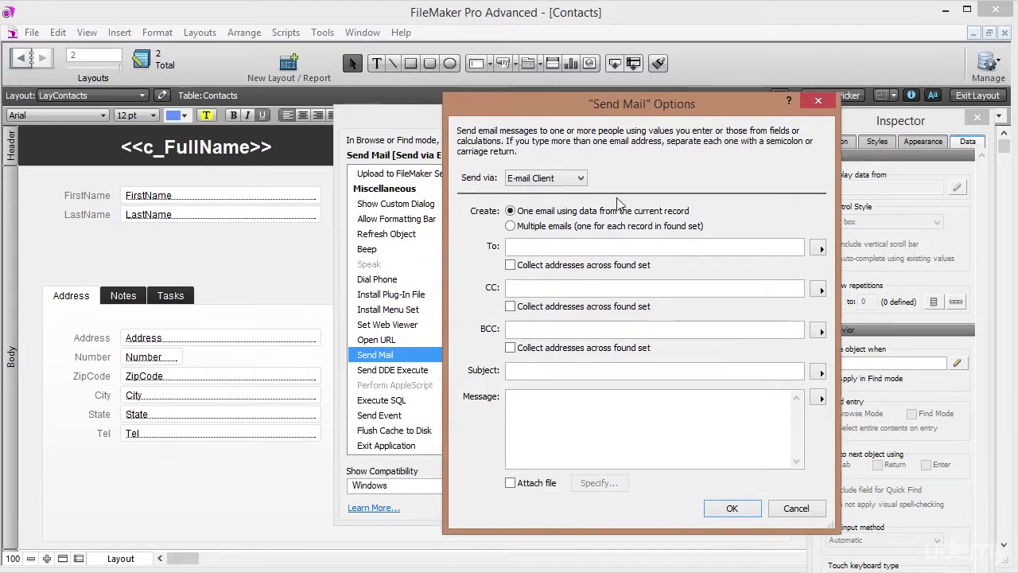
{"action": "left_click", "coordinate": [568, 247]}
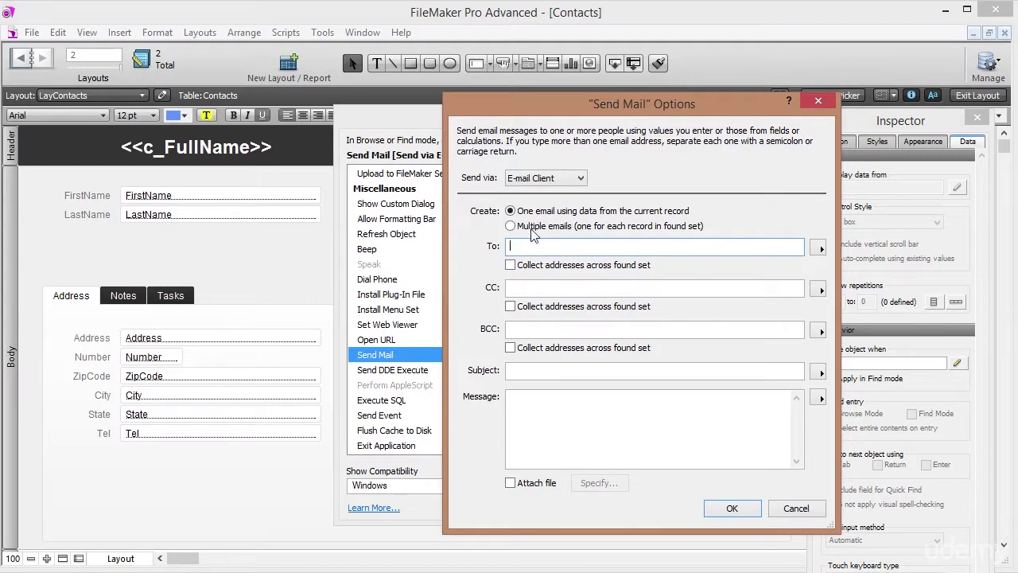
{"action": "left_click", "coordinate": [581, 177]}
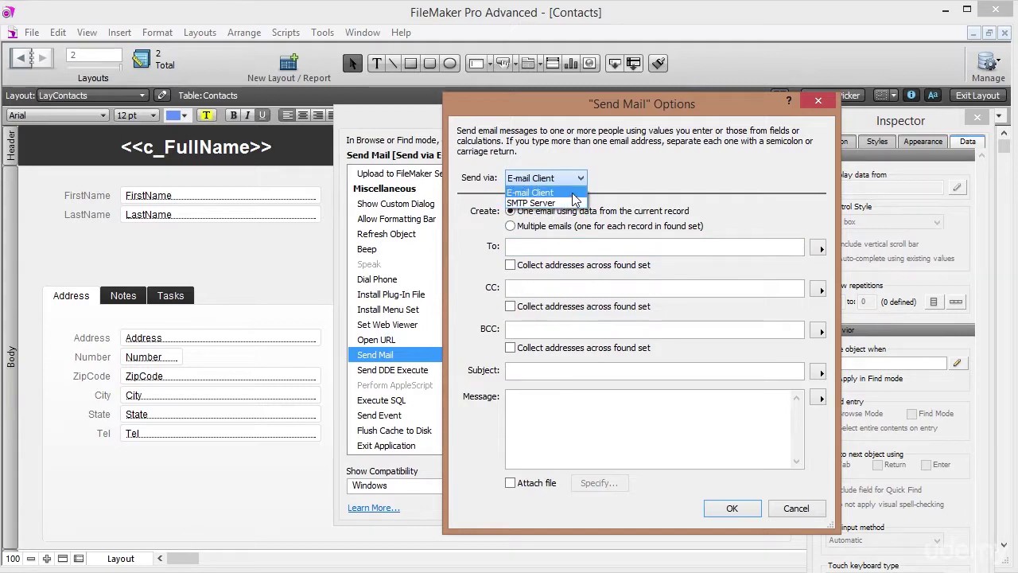
{"action": "left_click", "coordinate": [571, 193]}
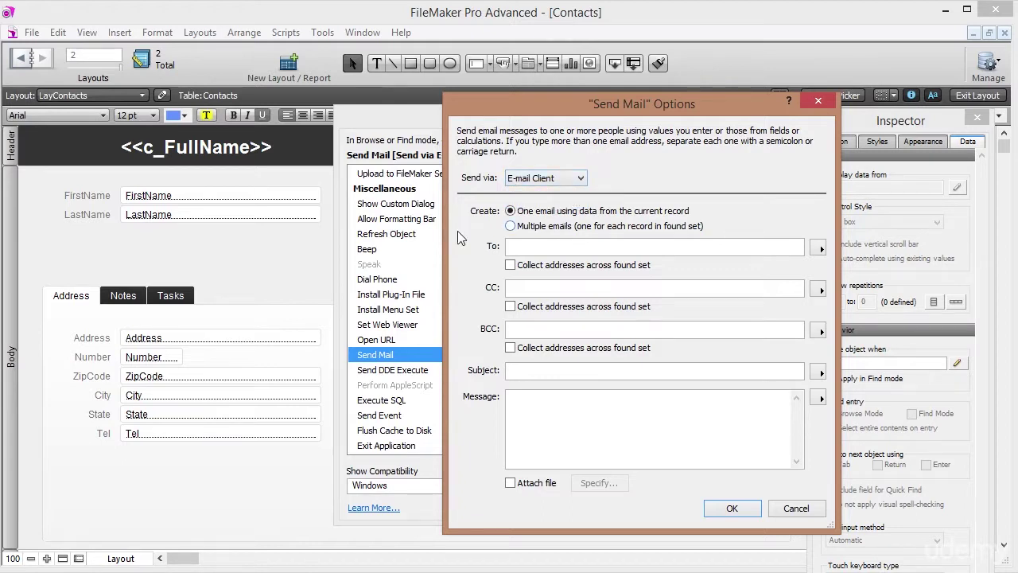
{"action": "left_click", "coordinate": [548, 247]}
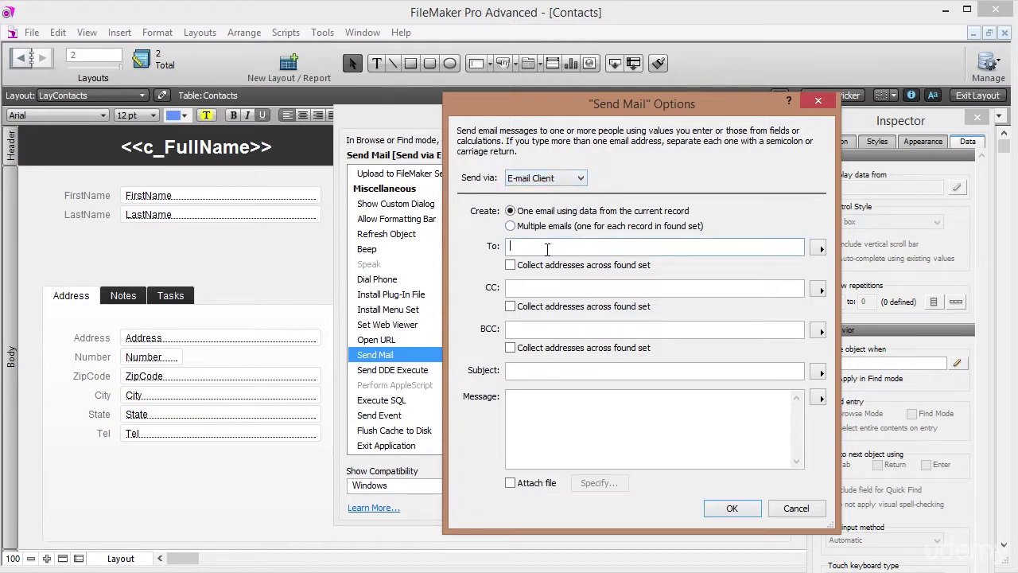
{"action": "left_click", "coordinate": [819, 248]}
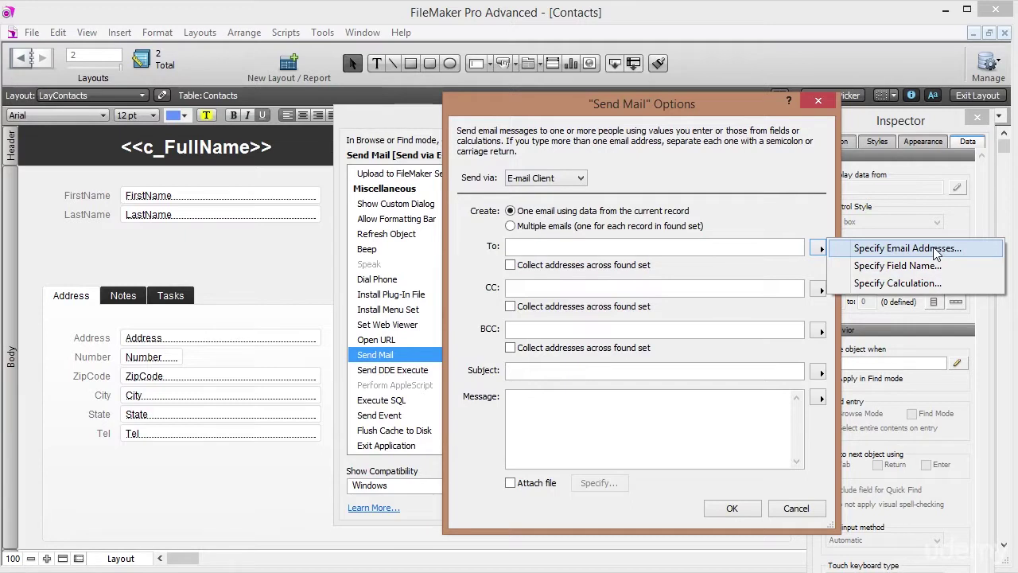
{"action": "left_click", "coordinate": [942, 271]}
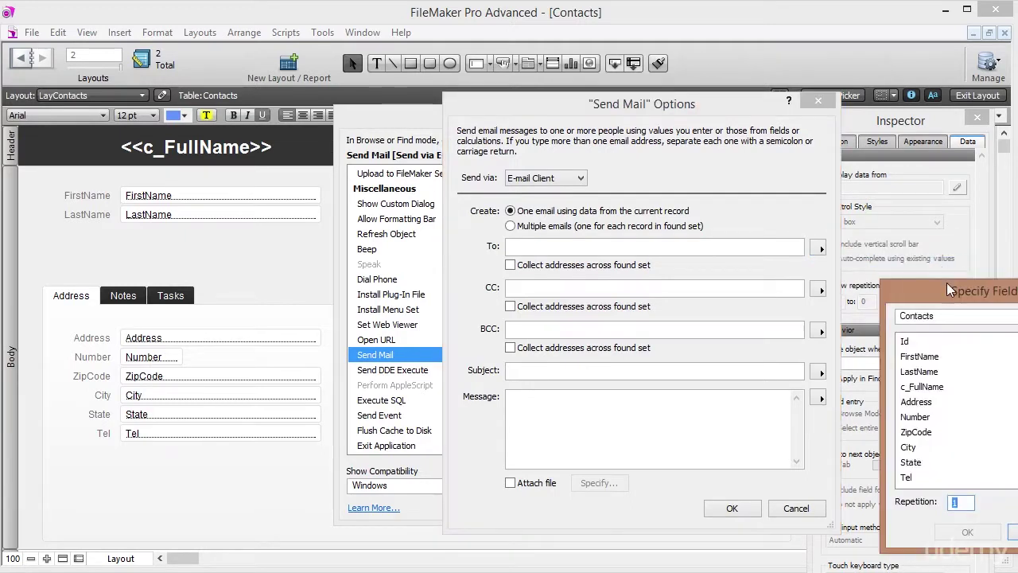
{"action": "left_click_drag", "start_coordinate": [1010, 299], "coordinate": [709, 145]}
{"action": "left_click_drag", "start_coordinate": [775, 238], "coordinate": [775, 272]}
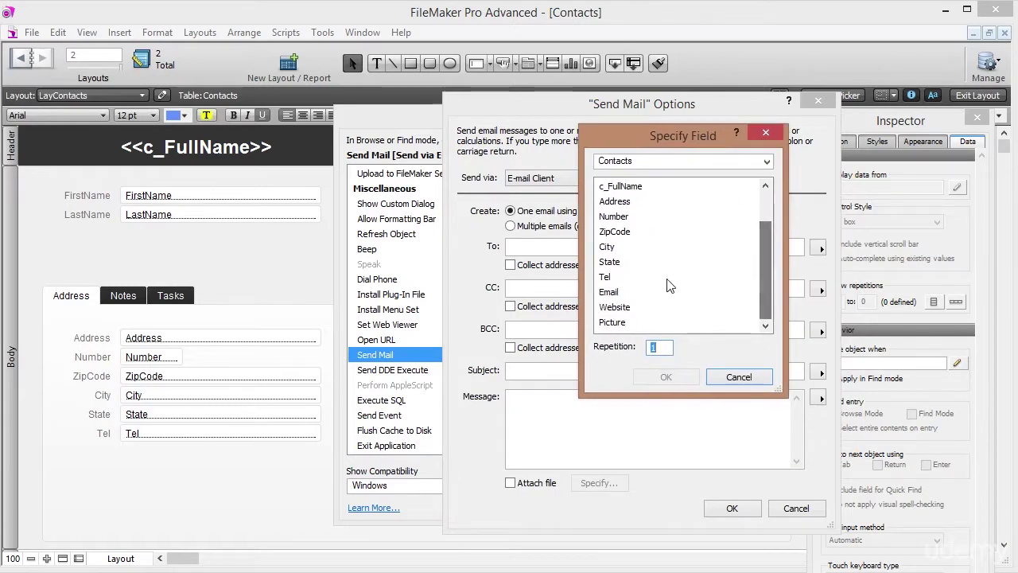
{"action": "left_click", "coordinate": [622, 293]}
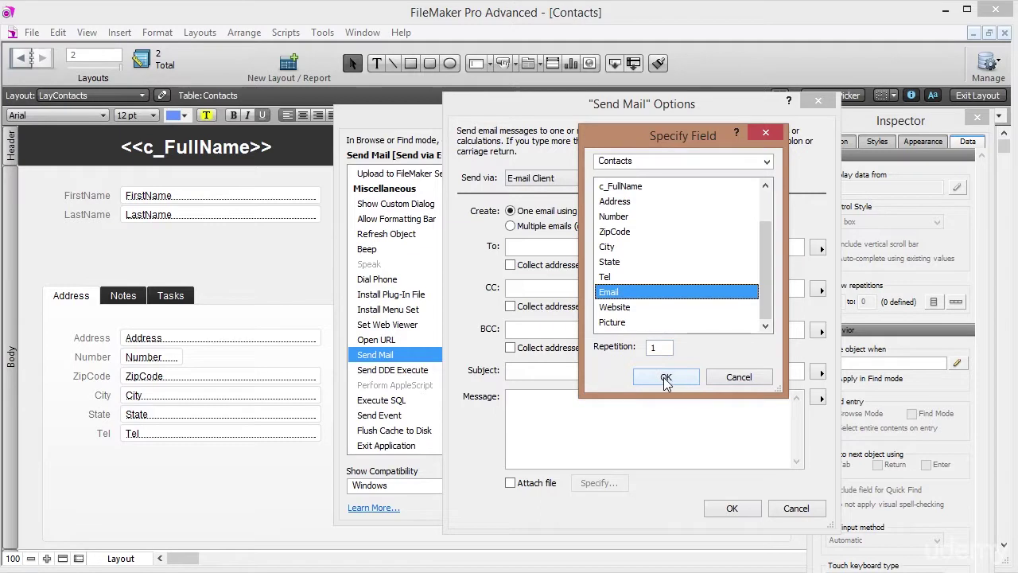
{"action": "left_click", "coordinate": [666, 378]}
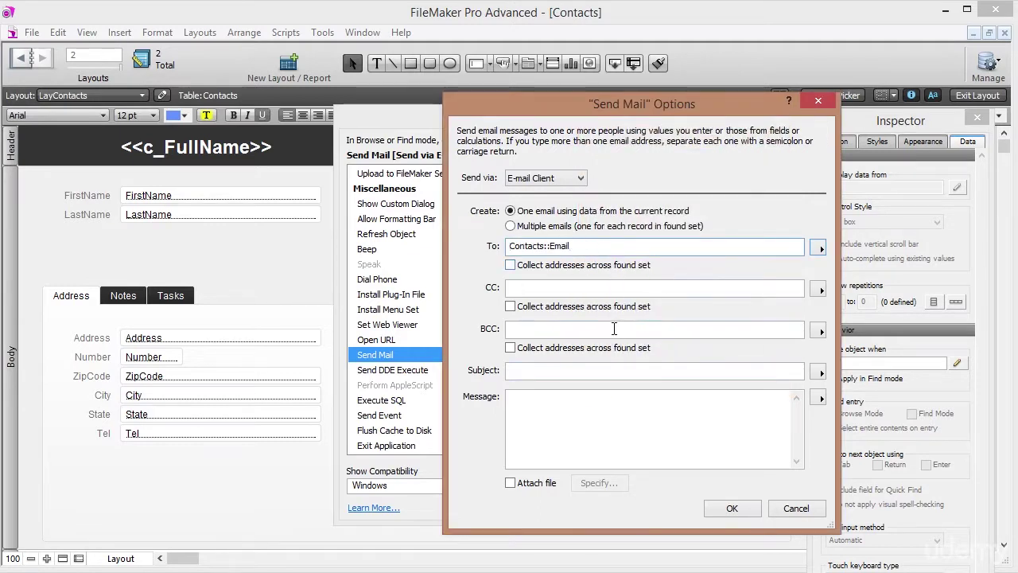
Confirm the Send Mail options and button setup, then leave Layout mode for Browse mode.
{"action": "left_click", "coordinate": [543, 373]}
{"action": "left_click", "coordinate": [532, 399]}
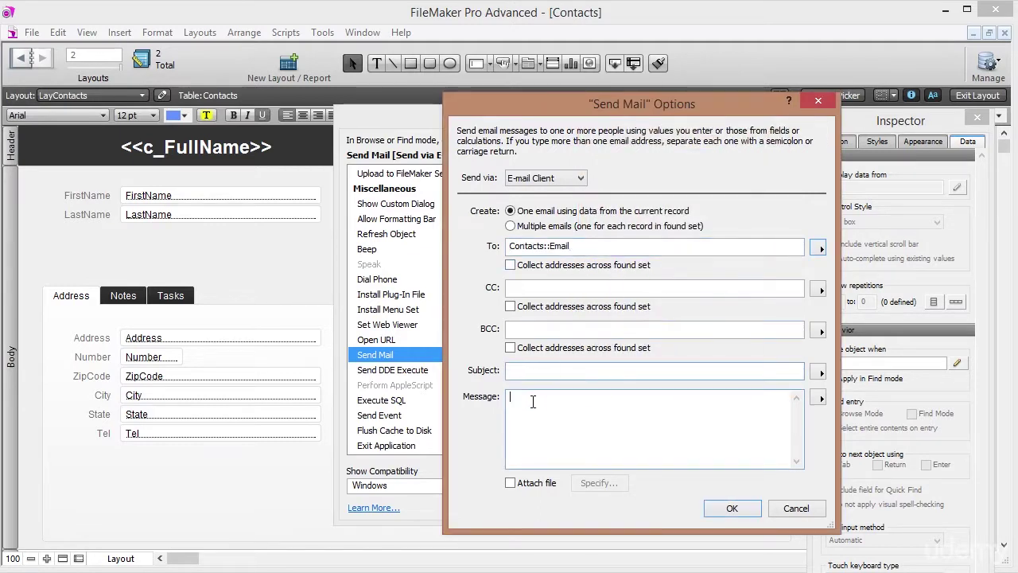
{"action": "left_click", "coordinate": [724, 507]}
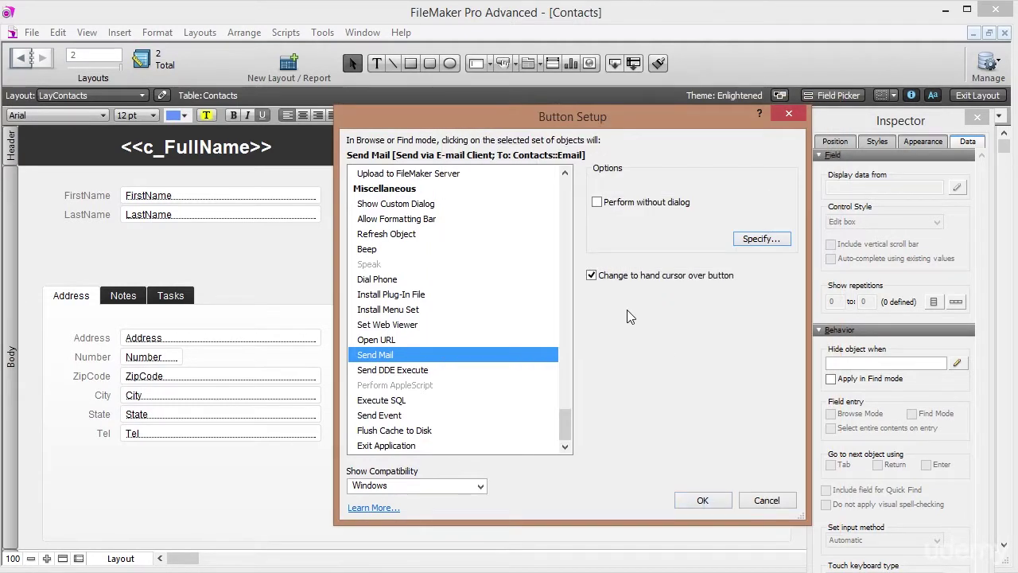
{"action": "left_click", "coordinate": [702, 499]}
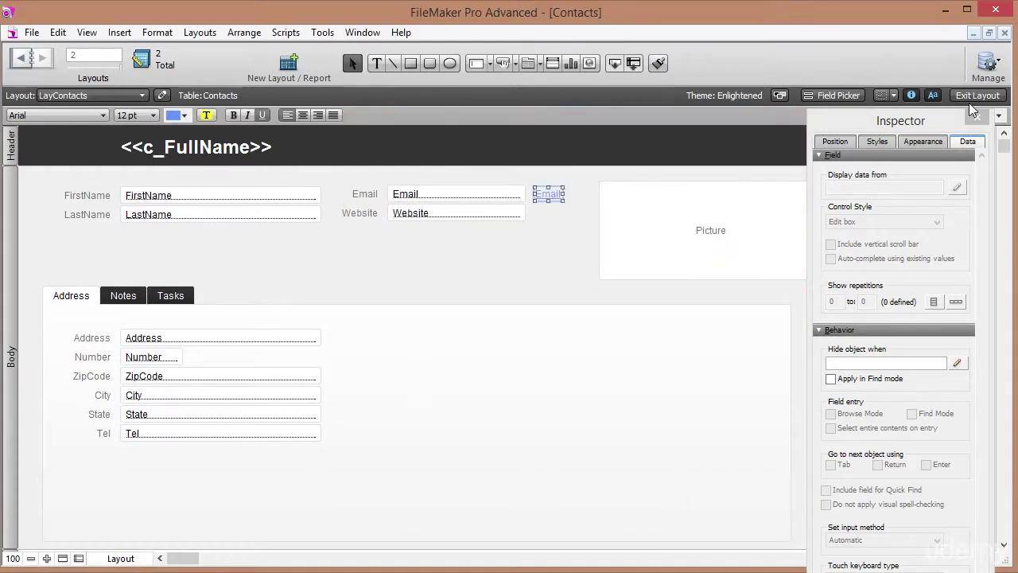
{"action": "left_click", "coordinate": [978, 94]}
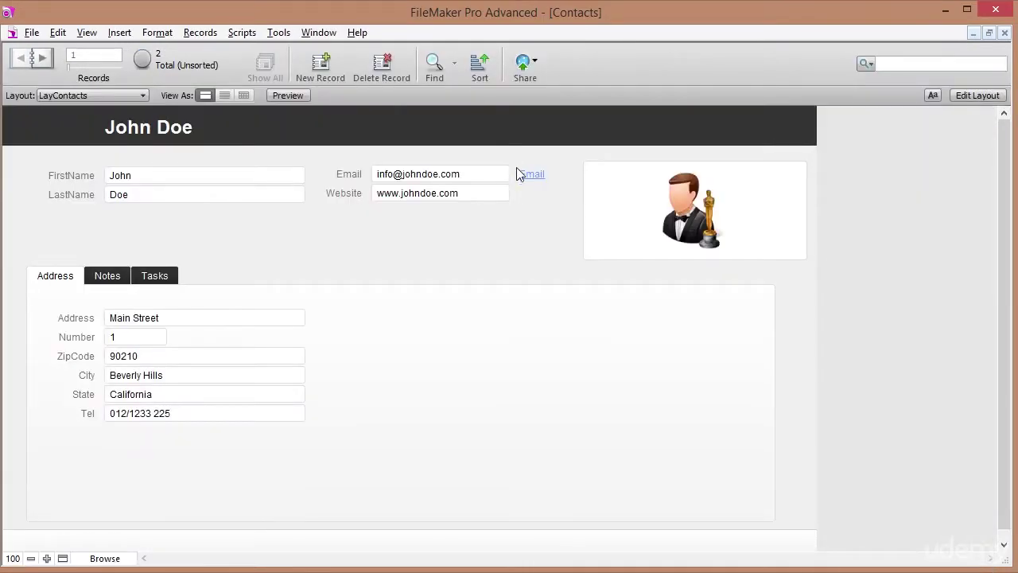
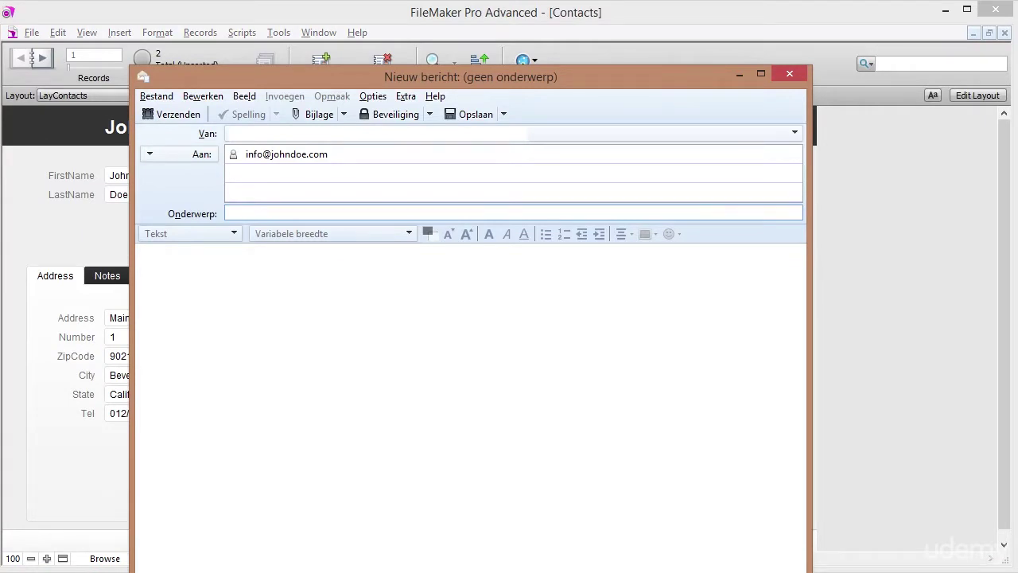
Discard the Thunderbird draft to the contact and put the LayContacts layout into Layout mode.
{"action": "left_click", "coordinate": [350, 154]}
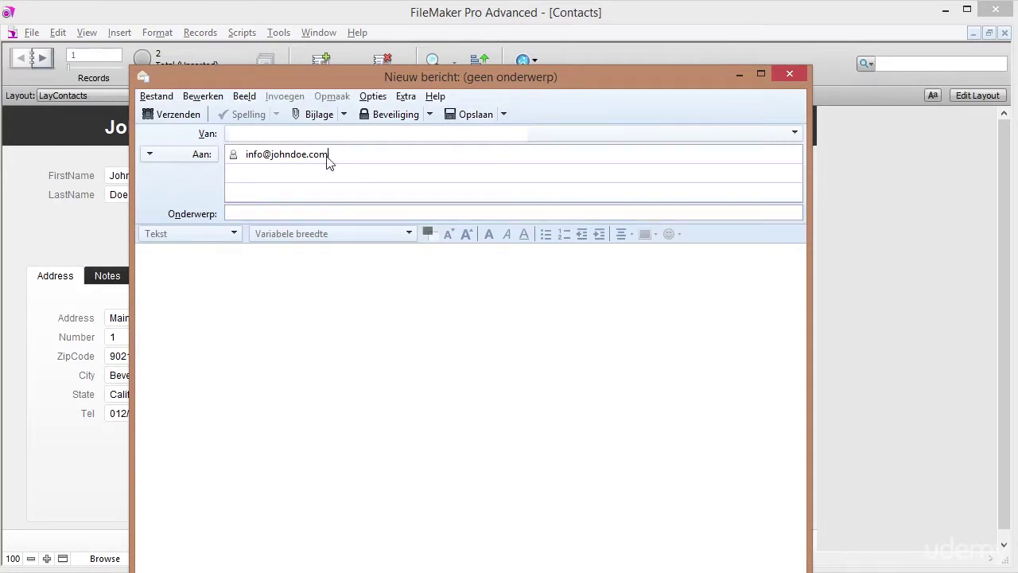
{"action": "left_click", "coordinate": [788, 73]}
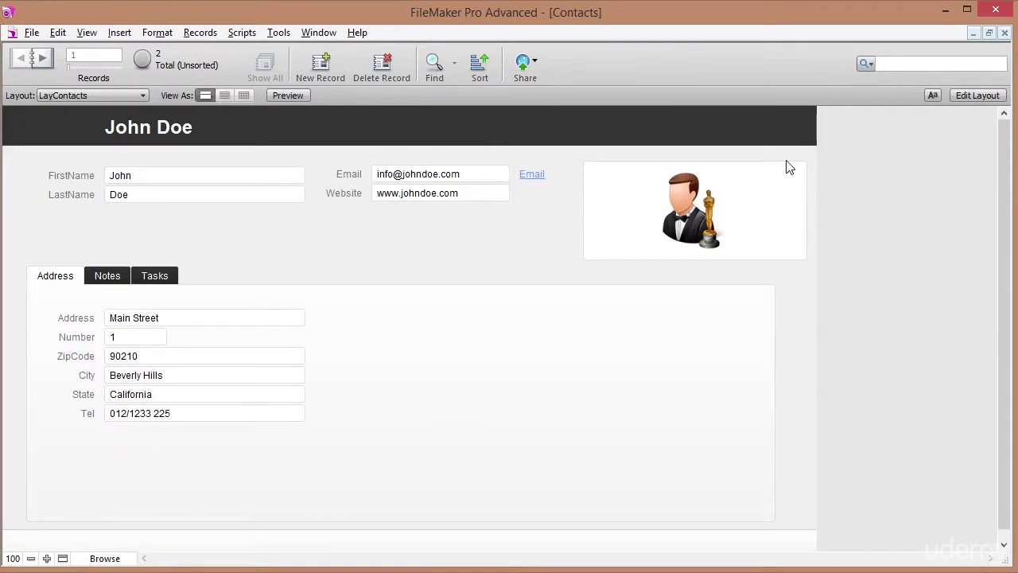
{"action": "left_click", "coordinate": [969, 96]}
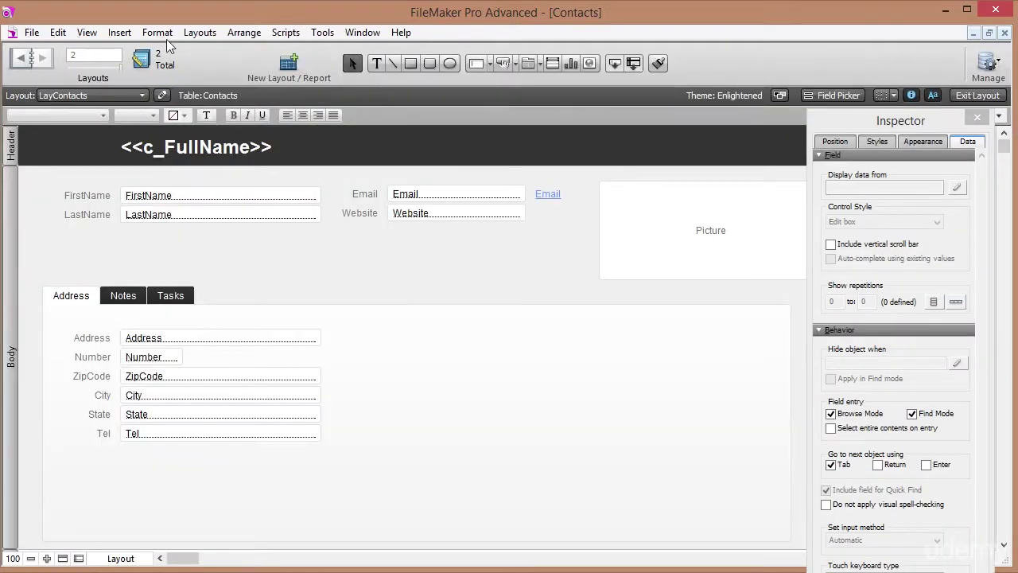
Browse the Images folder for a globe picture, then cancel this first insert attempt.
{"action": "left_click", "coordinate": [119, 32]}
{"action": "left_click", "coordinate": [165, 242]}
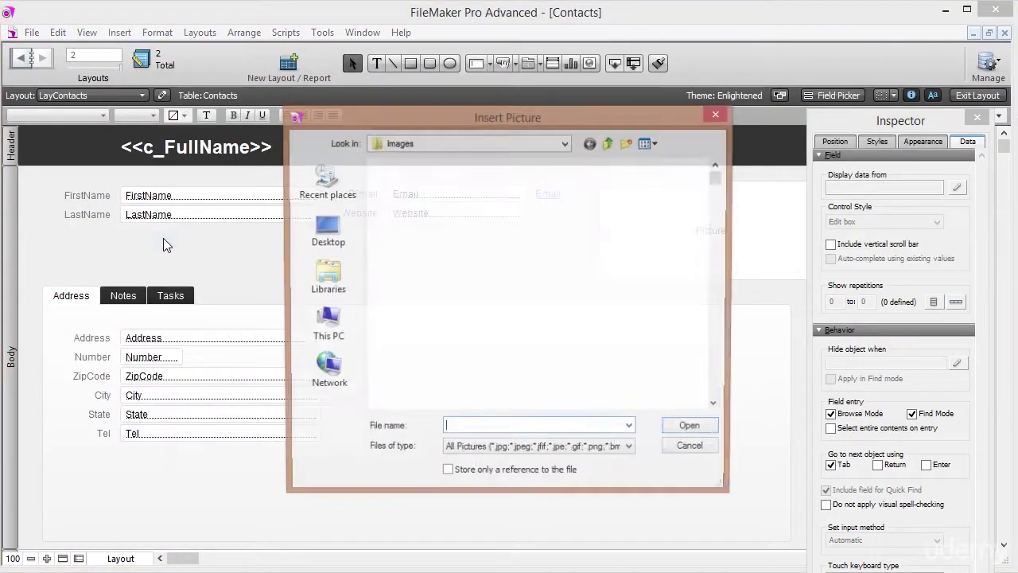
{"action": "scroll", "coordinate": [721, 182], "scroll_direction": "down", "scroll_amount": 10}
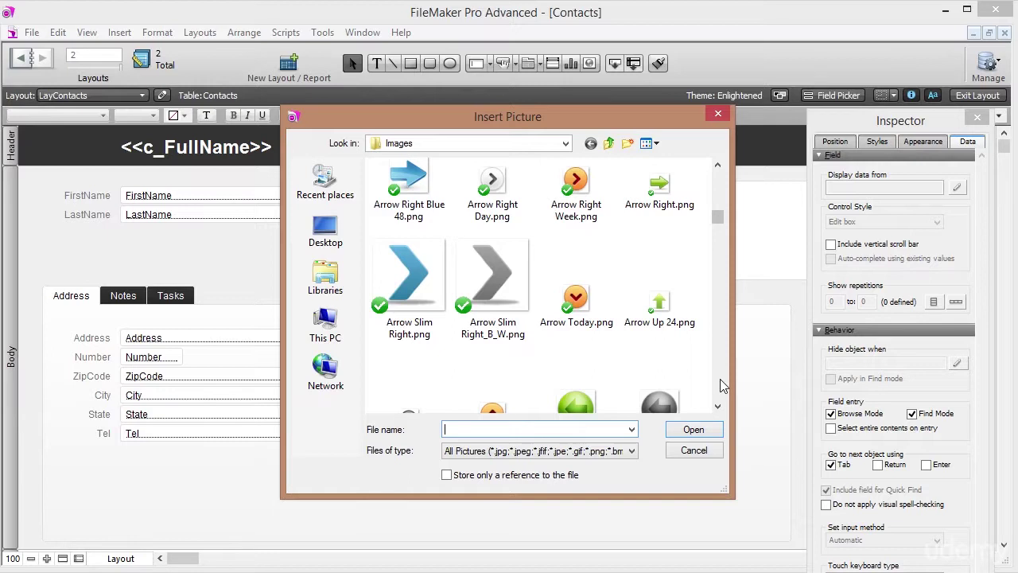
{"action": "type", "text": "lin"}
{"action": "left_click", "coordinate": [659, 296]}
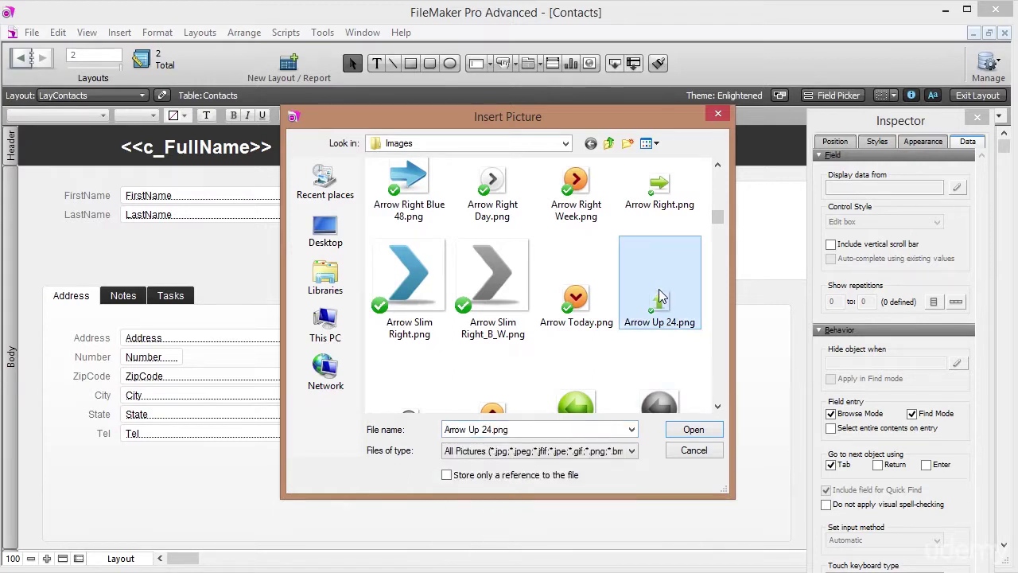
{"action": "key", "text": "l"}
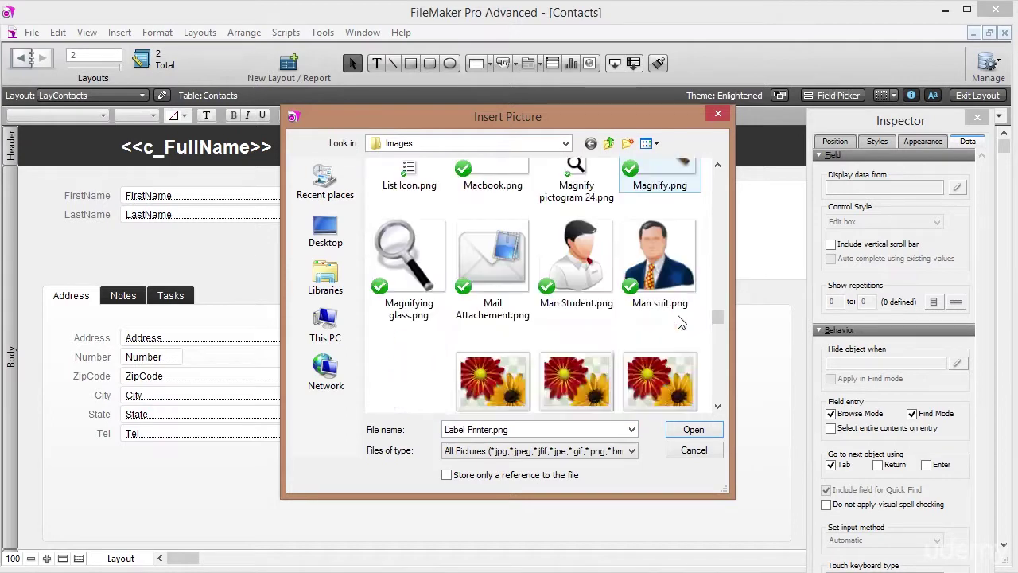
{"action": "scroll", "coordinate": [680, 321], "scroll_direction": "down", "scroll_amount": 1}
{"action": "scroll", "coordinate": [680, 321], "scroll_direction": "down", "scroll_amount": 2}
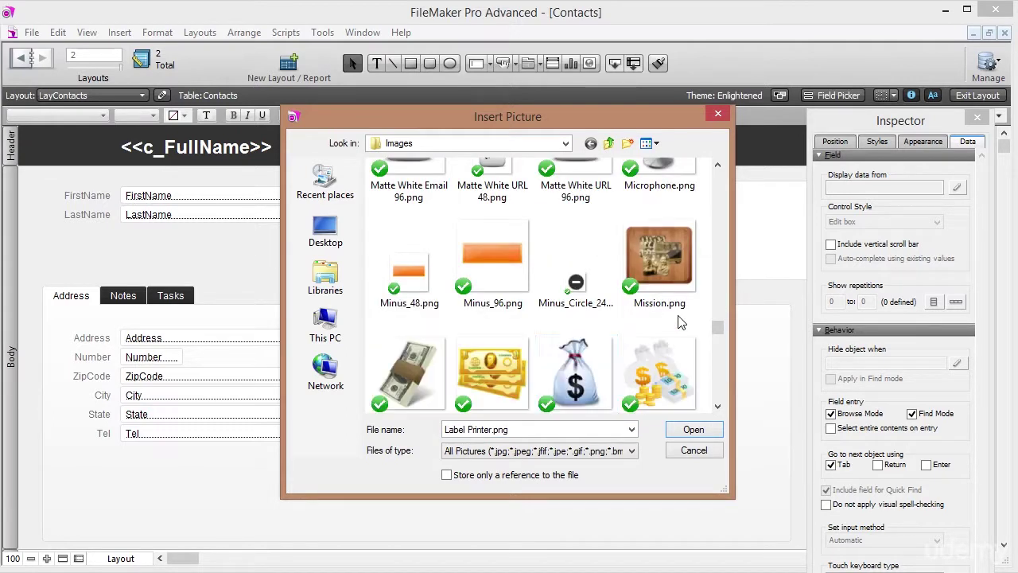
{"action": "left_click", "coordinate": [539, 382]}
{"action": "key", "text": "i"}
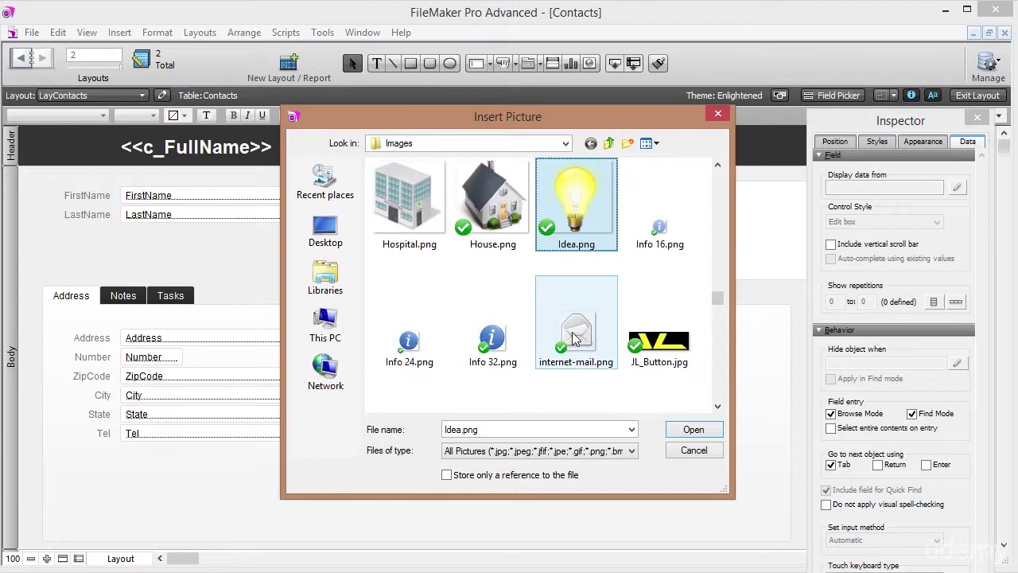
{"action": "scroll", "coordinate": [648, 278], "scroll_direction": "down", "scroll_amount": 2}
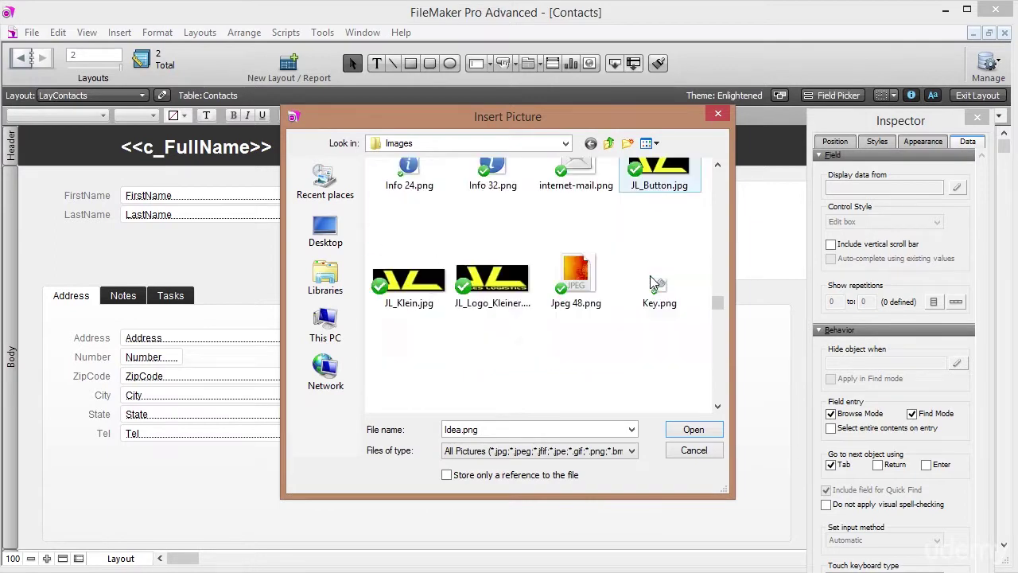
{"action": "scroll", "coordinate": [650, 280], "scroll_direction": "down", "scroll_amount": 5}
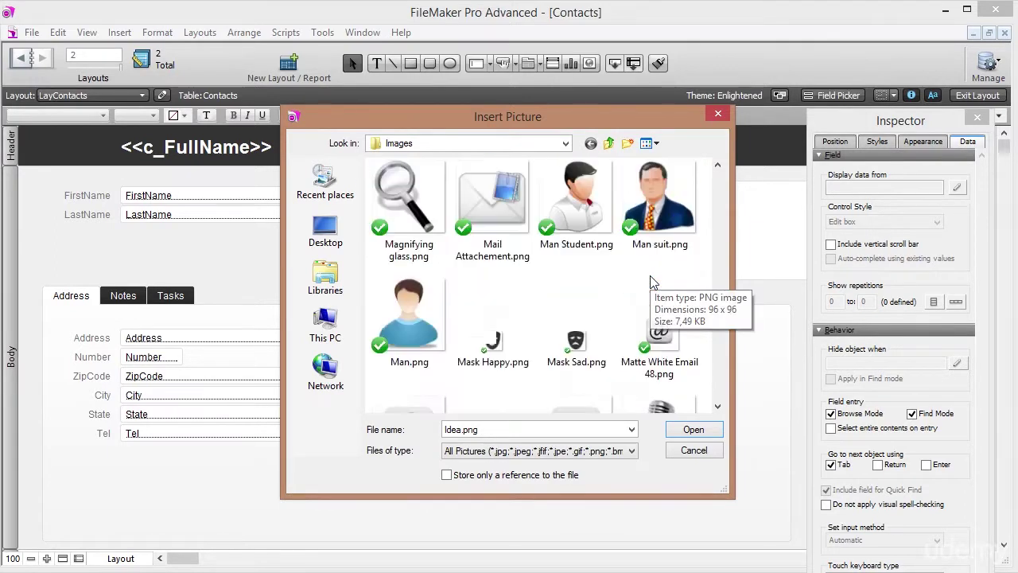
{"action": "scroll", "coordinate": [650, 280], "scroll_direction": "down", "scroll_amount": 7}
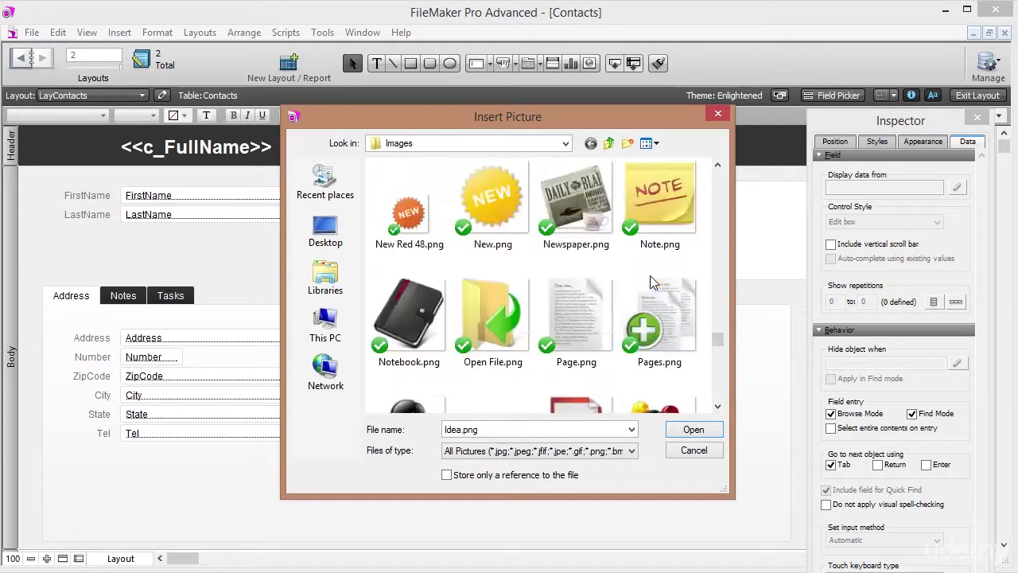
{"action": "scroll", "coordinate": [650, 280], "scroll_direction": "down", "scroll_amount": 5}
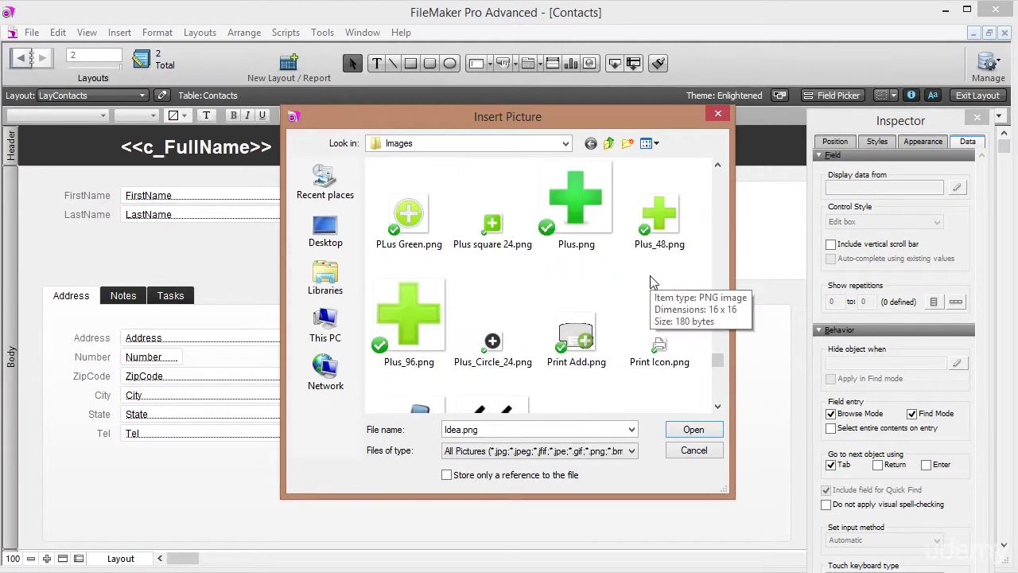
{"action": "scroll", "coordinate": [651, 280], "scroll_direction": "down", "scroll_amount": 3}
{"action": "left_click", "coordinate": [651, 280]}
{"action": "scroll", "coordinate": [652, 310], "scroll_direction": "down", "scroll_amount": 3}
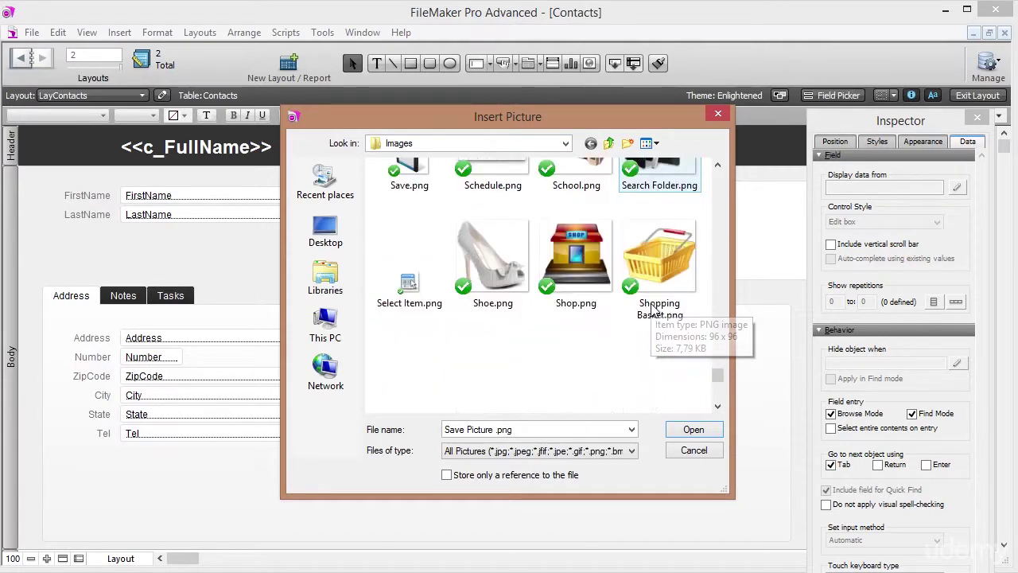
{"action": "scroll", "coordinate": [651, 310], "scroll_direction": "down", "scroll_amount": 3}
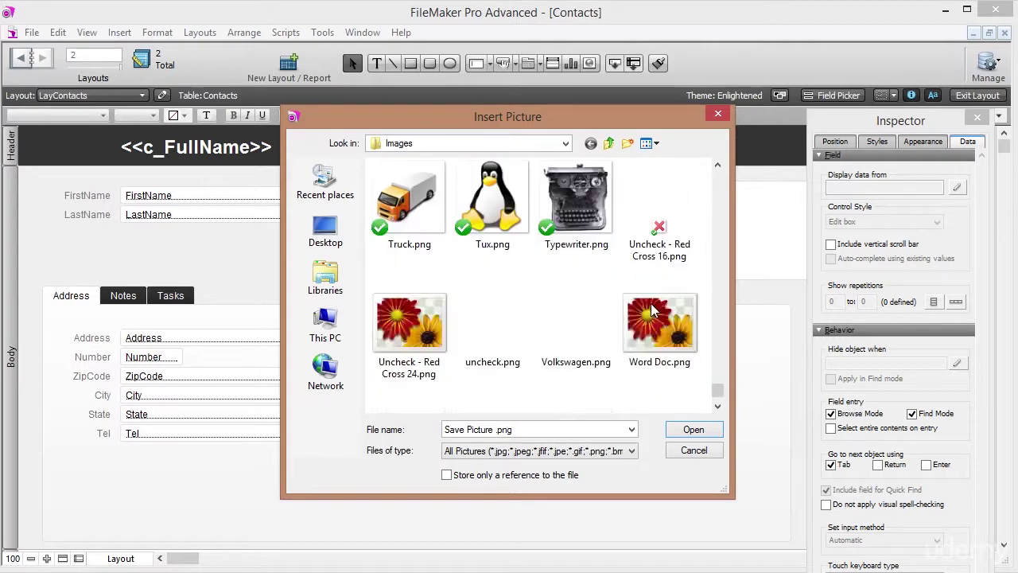
{"action": "scroll", "coordinate": [651, 311], "scroll_direction": "down", "scroll_amount": 2}
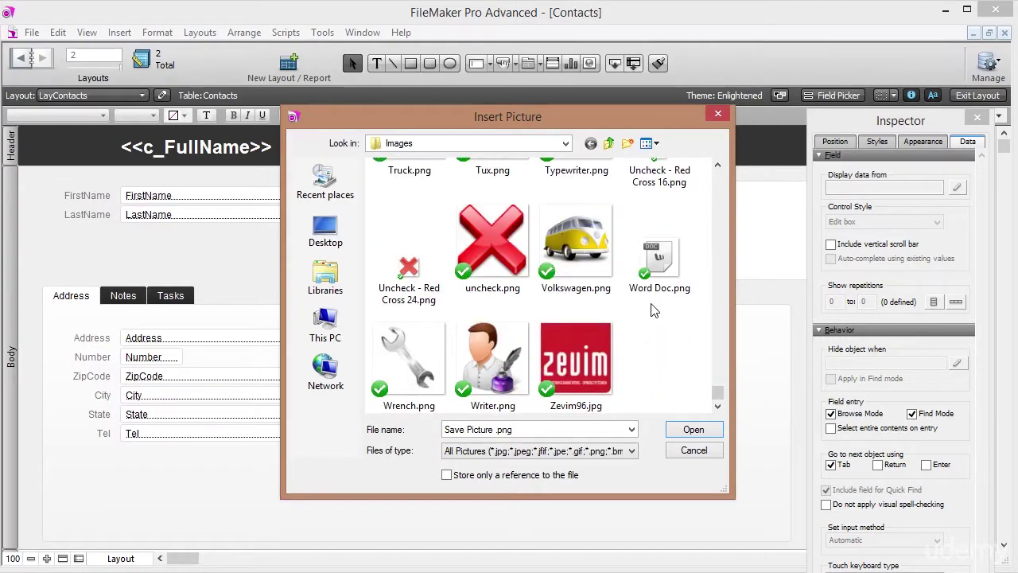
{"action": "scroll", "coordinate": [650, 310], "scroll_direction": "up", "scroll_amount": 8}
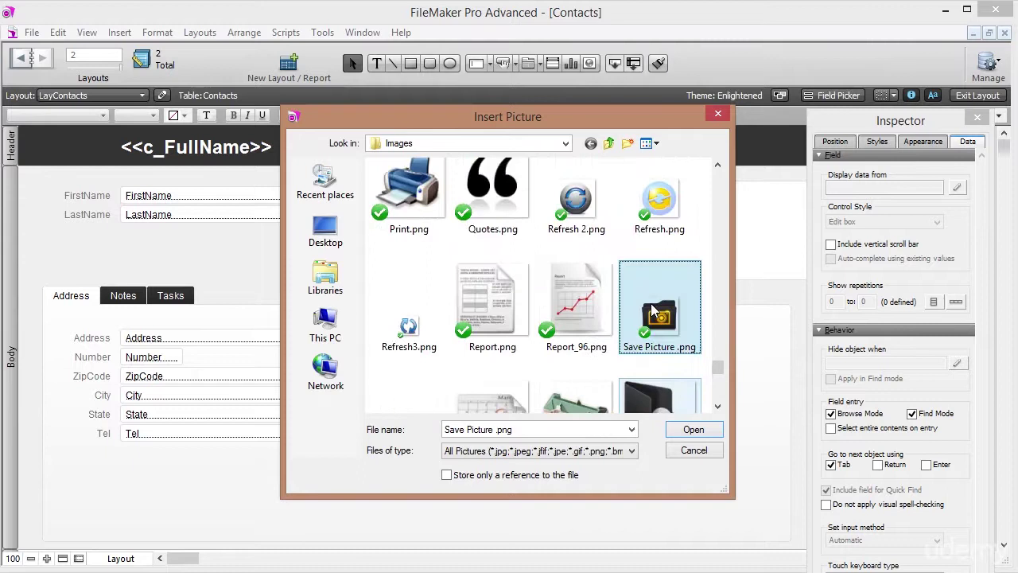
{"action": "scroll", "coordinate": [650, 310], "scroll_direction": "up", "scroll_amount": 10}
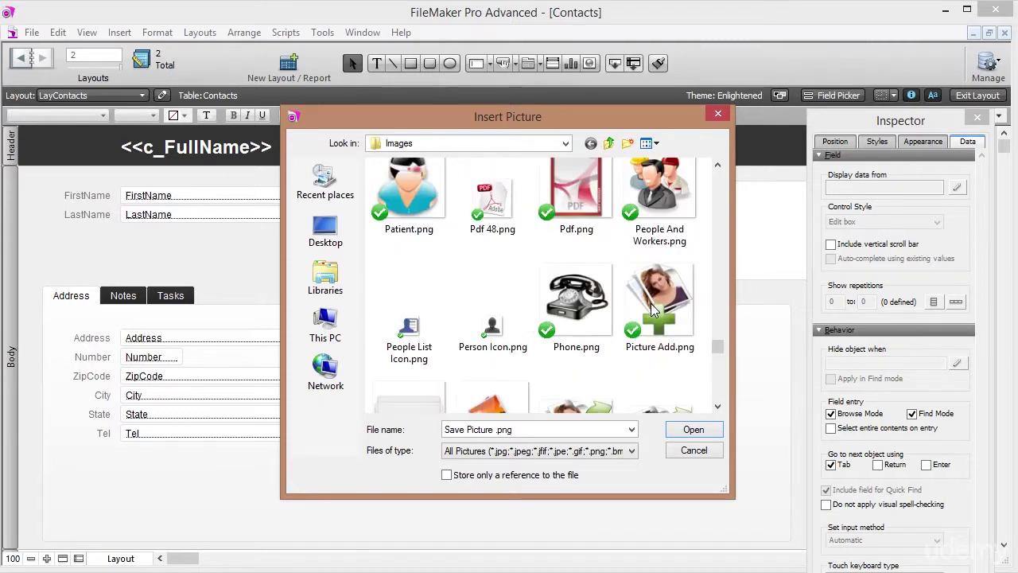
{"action": "scroll", "coordinate": [650, 310], "scroll_direction": "up", "scroll_amount": 10}
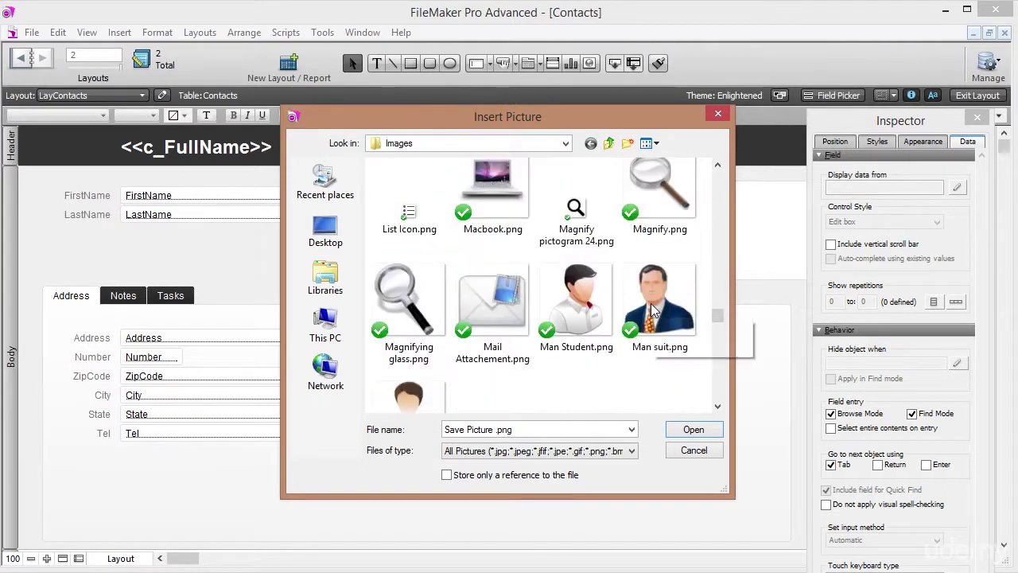
{"action": "scroll", "coordinate": [651, 310], "scroll_direction": "up", "scroll_amount": 10}
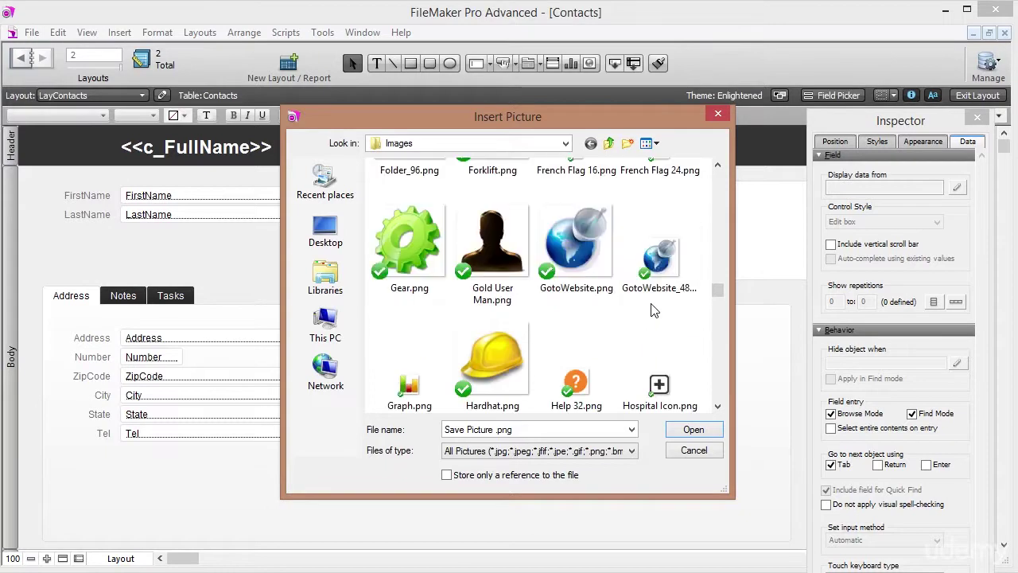
{"action": "scroll", "coordinate": [650, 310], "scroll_direction": "down", "scroll_amount": 3}
{"action": "left_click", "coordinate": [585, 259]}
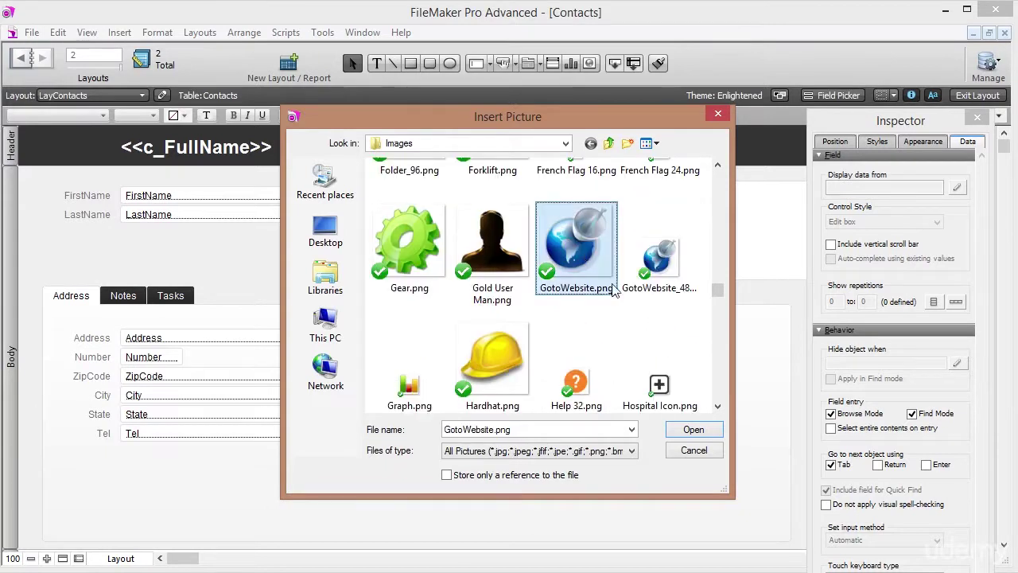
{"action": "left_click", "coordinate": [660, 270]}
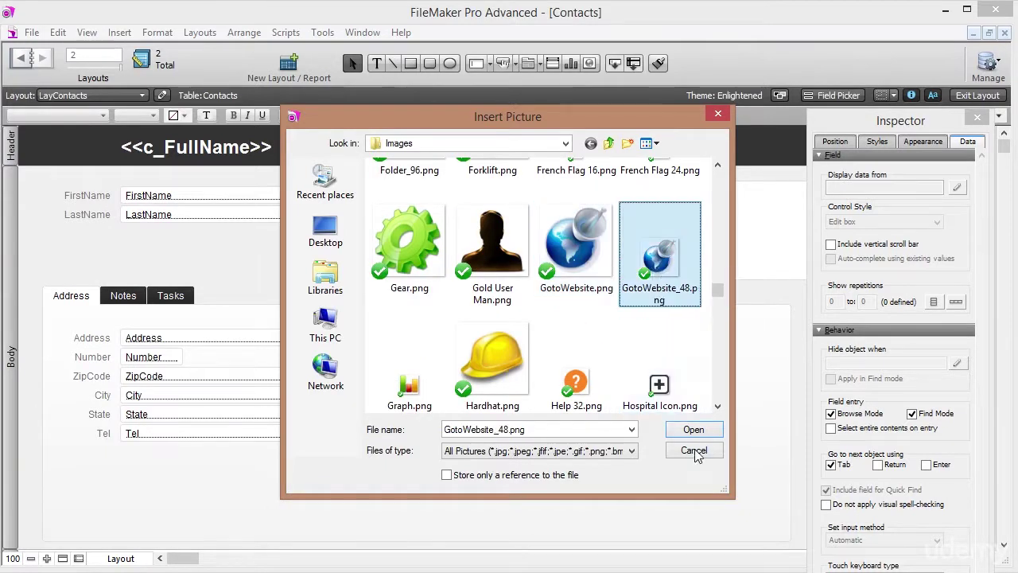
{"action": "left_click", "coordinate": [690, 450]}
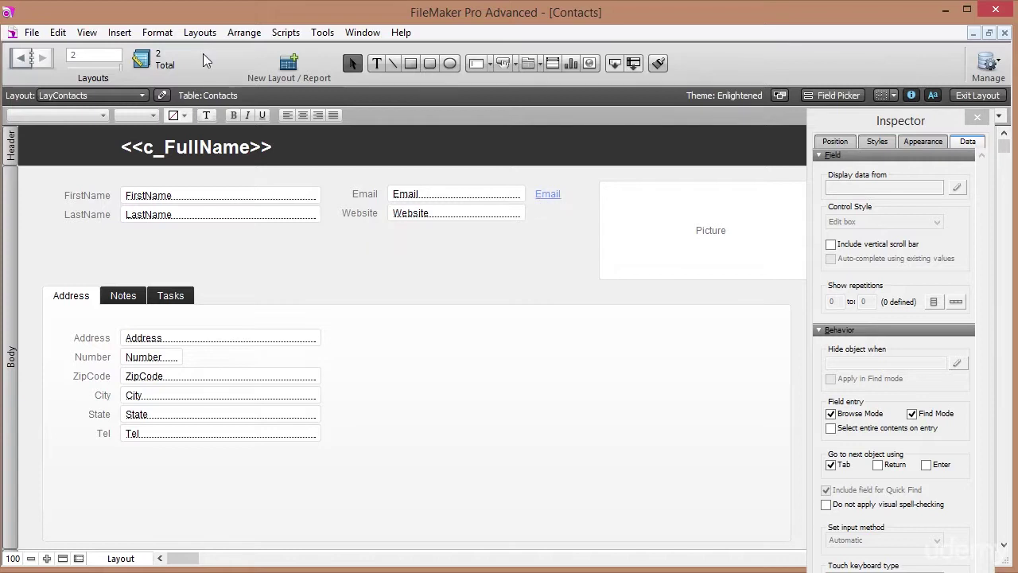
Insert the GotoWebsite_48.png picture into the layout via Insert > Picture.
{"action": "left_click", "coordinate": [125, 36]}
{"action": "left_click", "coordinate": [175, 243]}
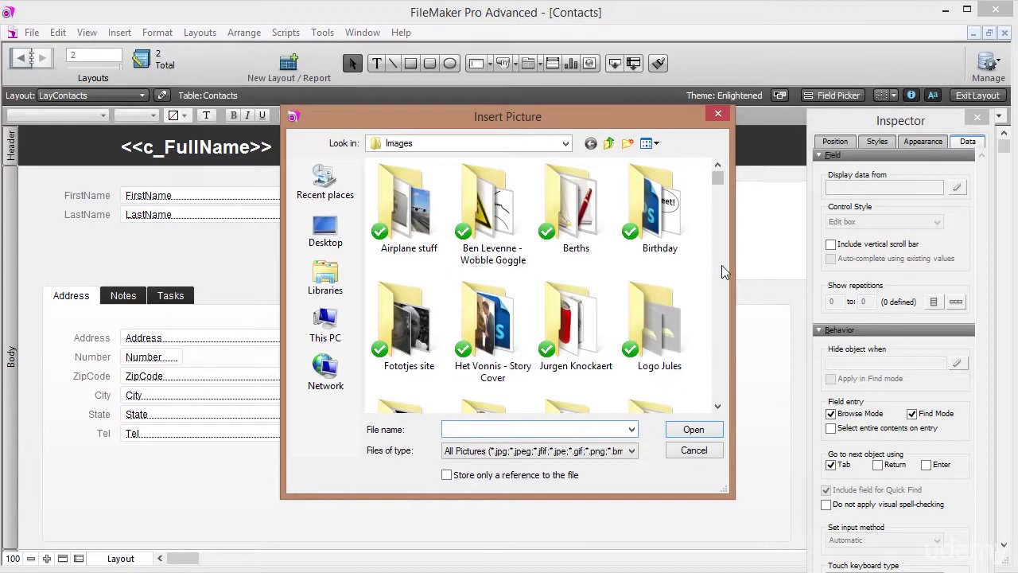
{"action": "double_click", "coordinate": [652, 312]}
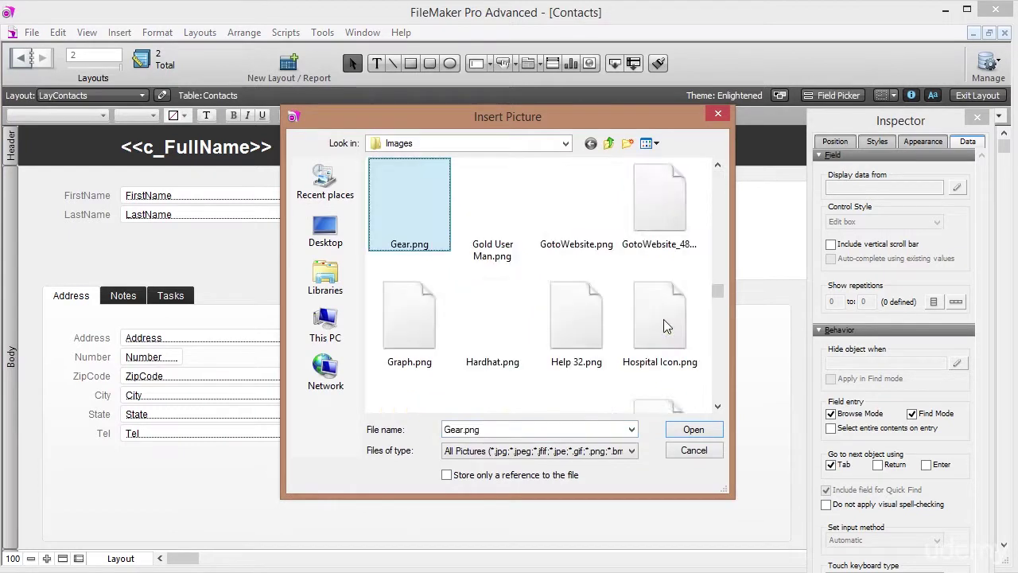
{"action": "left_click", "coordinate": [679, 208]}
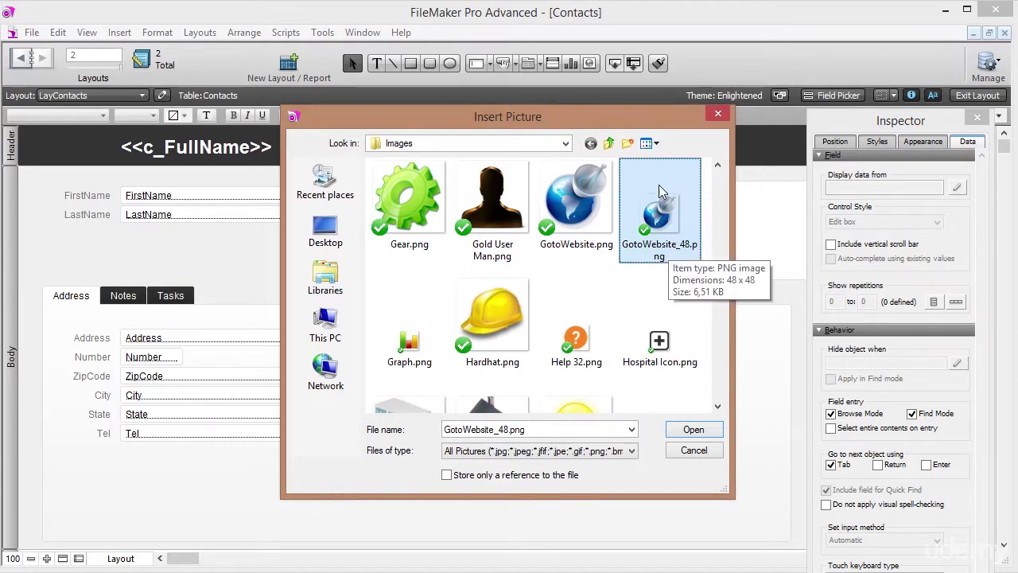
{"action": "left_click", "coordinate": [695, 431]}
Move the globe picture next to the Email link and select it.
{"action": "left_click_drag", "start_coordinate": [348, 271], "coordinate": [553, 221]}
{"action": "left_click", "coordinate": [509, 264]}
{"action": "left_click", "coordinate": [551, 226]}
{"action": "left_click", "coordinate": [550, 258]}
{"action": "left_click", "coordinate": [557, 231]}
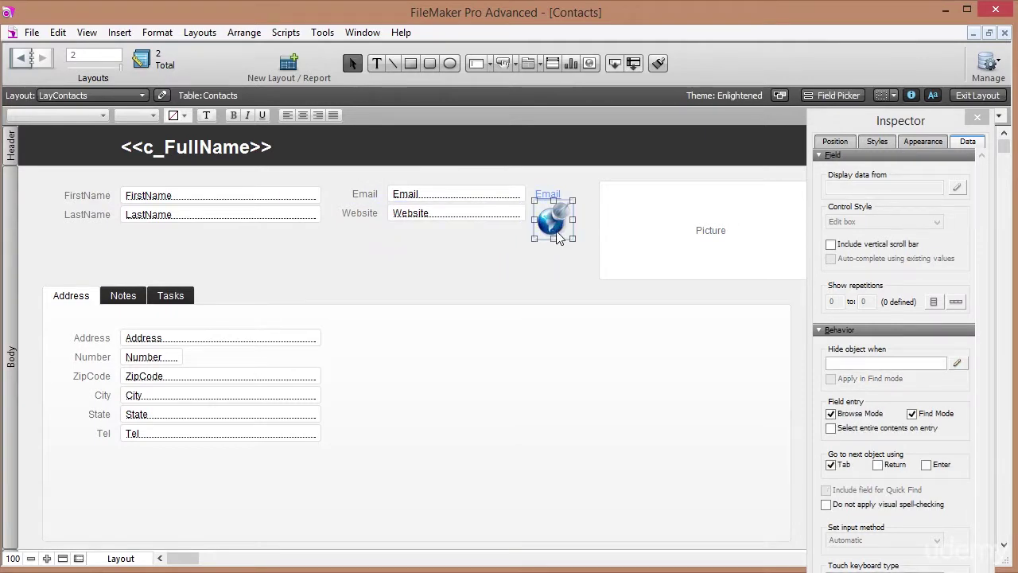
Make the globe picture a button with the Open URL action.
{"action": "left_click", "coordinate": [544, 266]}
{"action": "left_click", "coordinate": [550, 222]}
{"action": "right_click", "coordinate": [550, 224]}
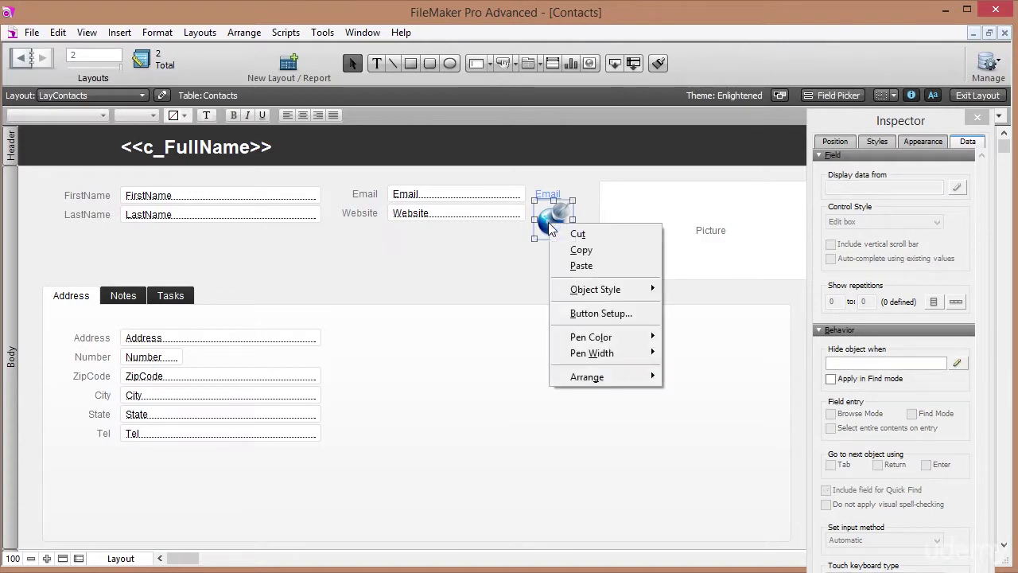
{"action": "left_click", "coordinate": [595, 319]}
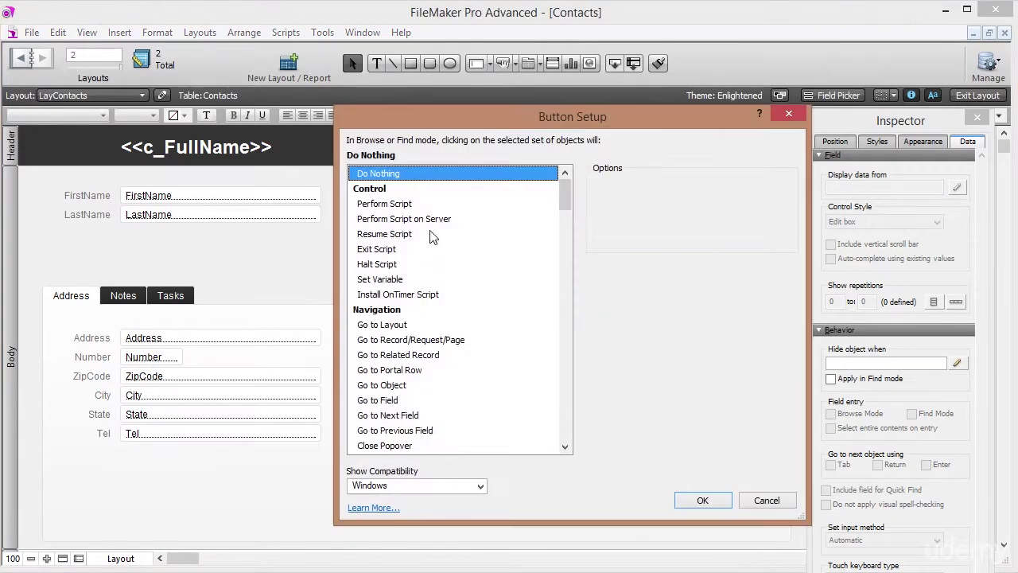
{"action": "left_click_drag", "start_coordinate": [565, 198], "coordinate": [574, 448]}
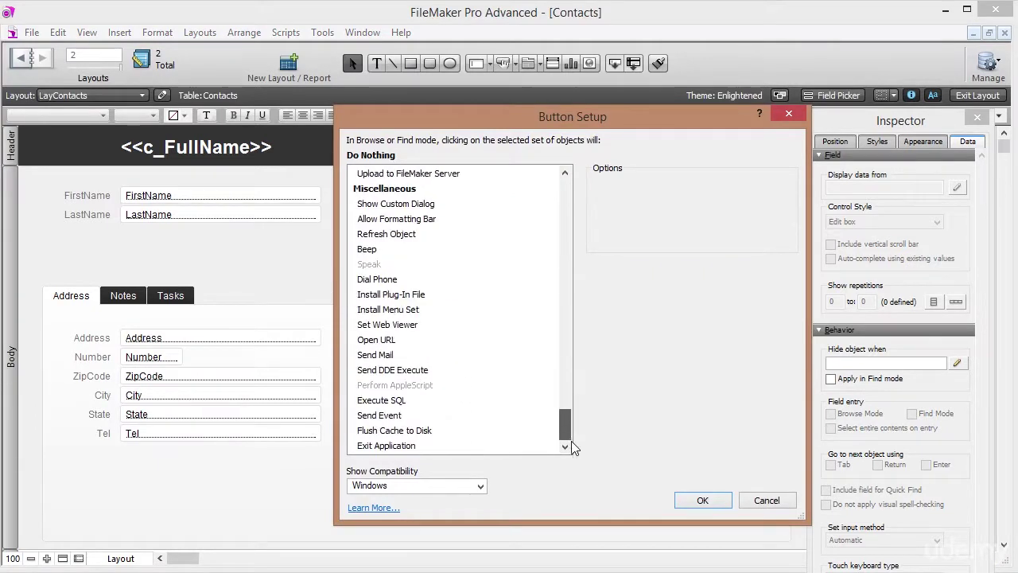
{"action": "left_click", "coordinate": [392, 355]}
{"action": "left_click", "coordinate": [395, 340]}
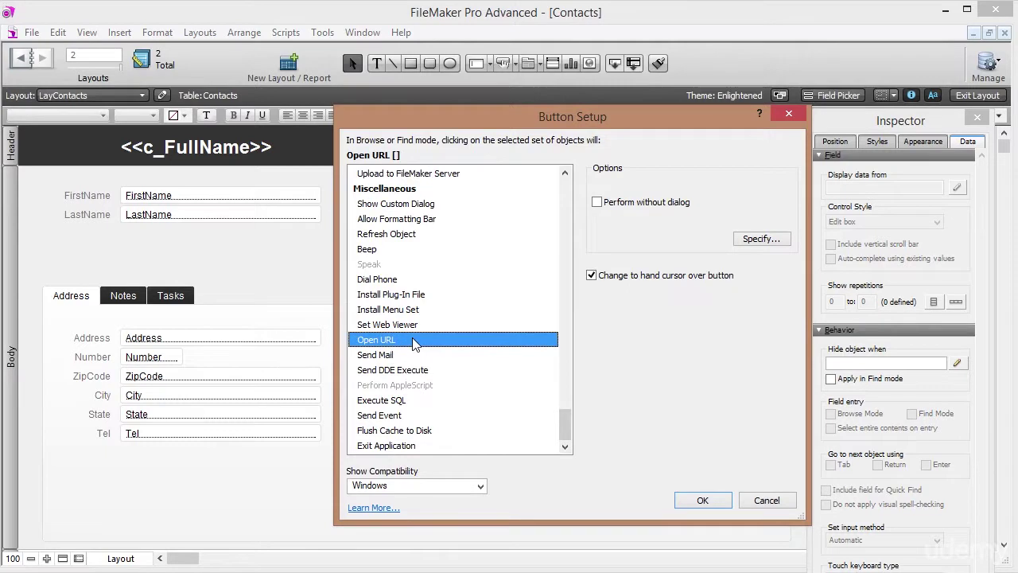
Set the button's URL to Contacts::Website and confirm the setup.
{"action": "left_click", "coordinate": [763, 240]}
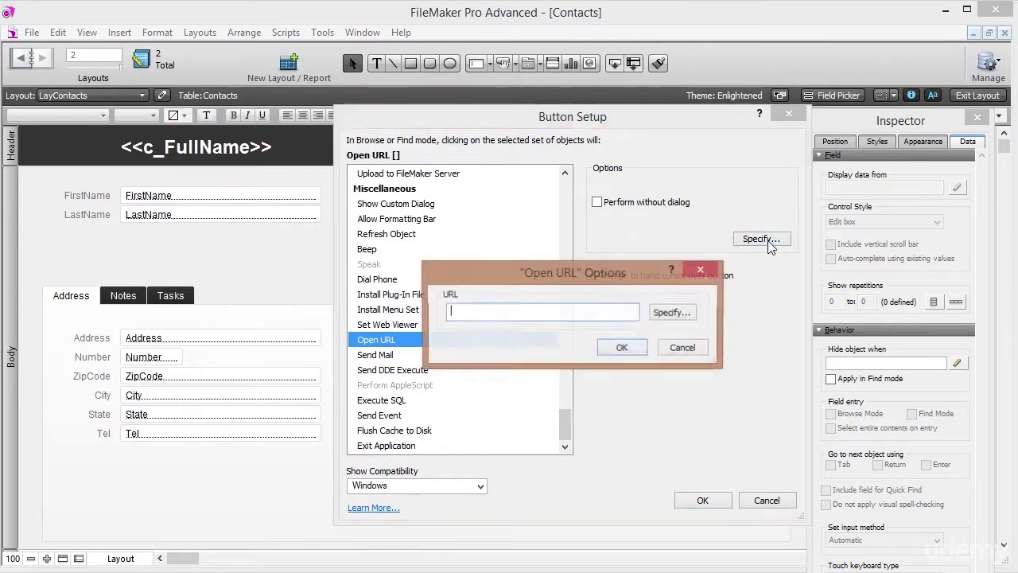
{"action": "left_click", "coordinate": [658, 317]}
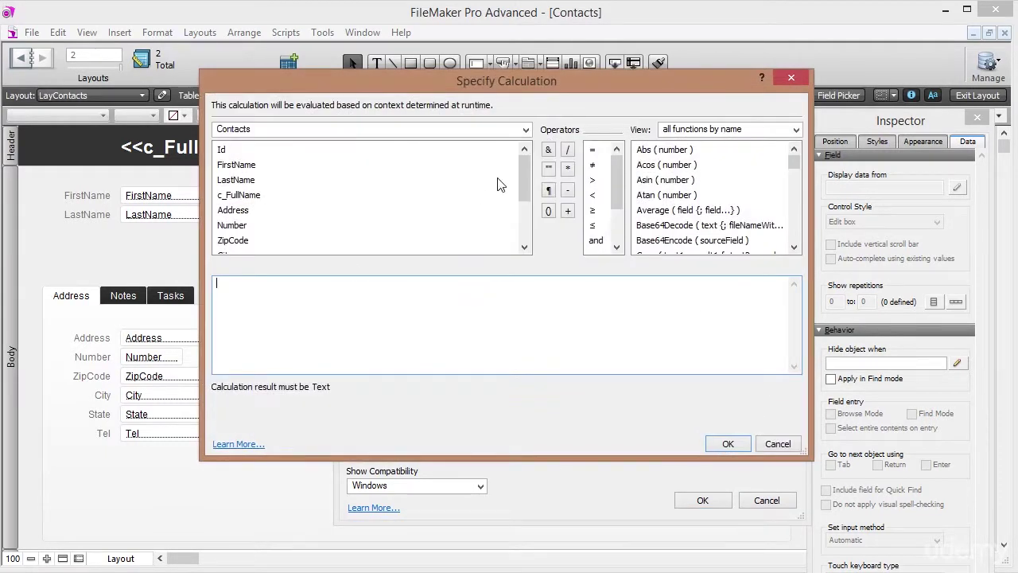
{"action": "left_click_drag", "start_coordinate": [523, 170], "coordinate": [523, 212]}
{"action": "double_click", "coordinate": [238, 226]}
{"action": "left_click", "coordinate": [727, 443]}
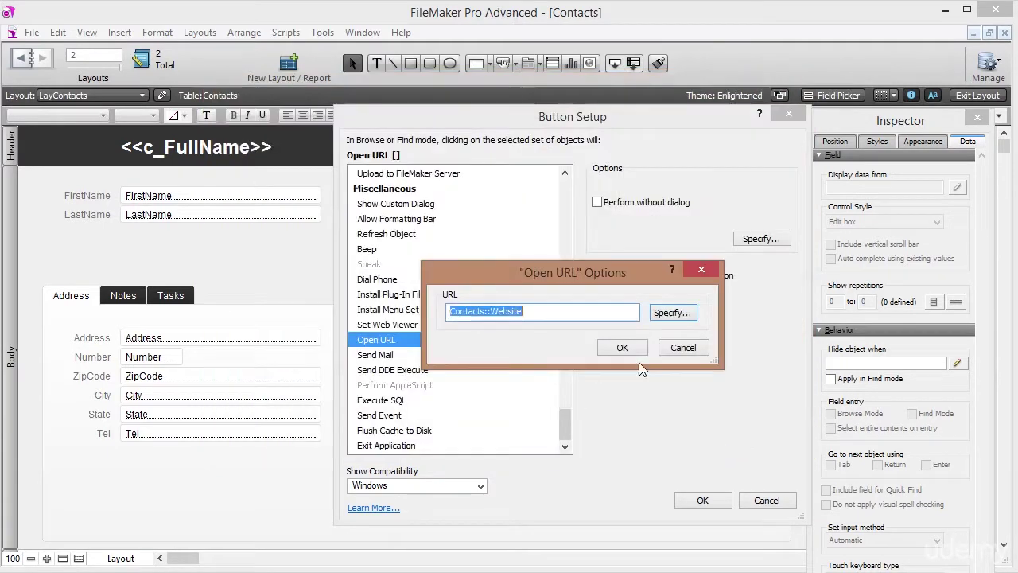
{"action": "left_click", "coordinate": [623, 349]}
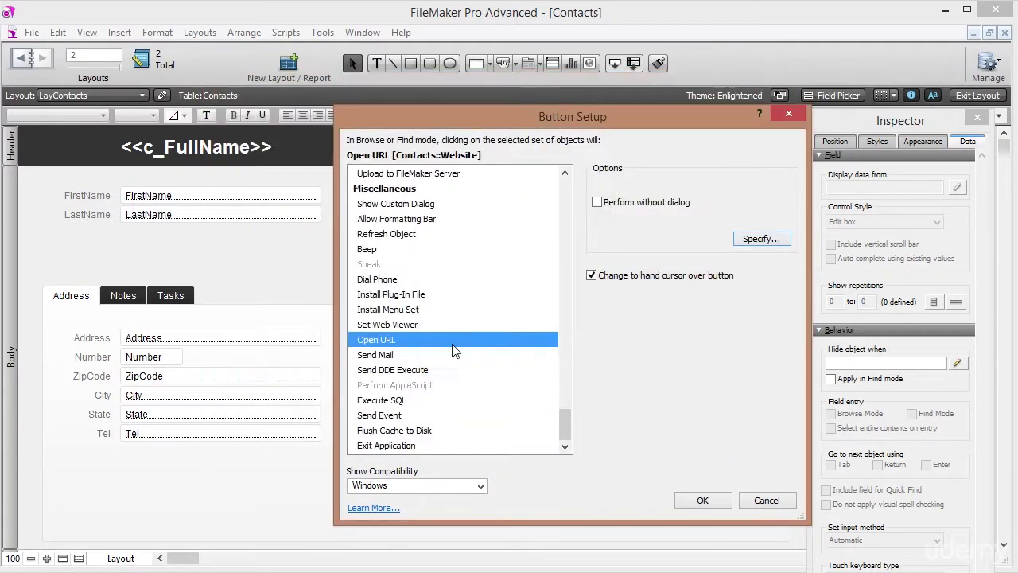
{"action": "left_click", "coordinate": [703, 500]}
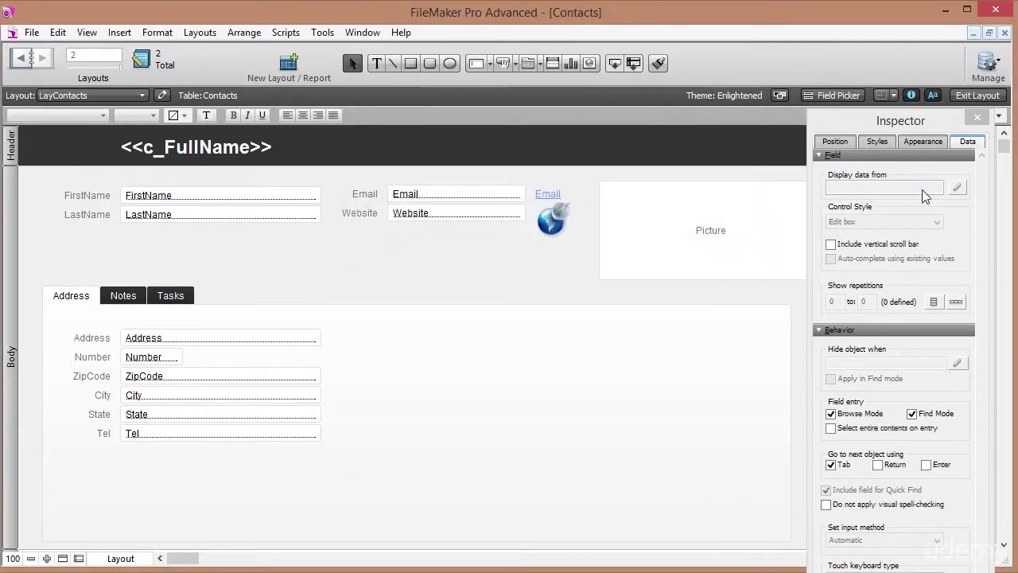
{"action": "left_click", "coordinate": [978, 94]}
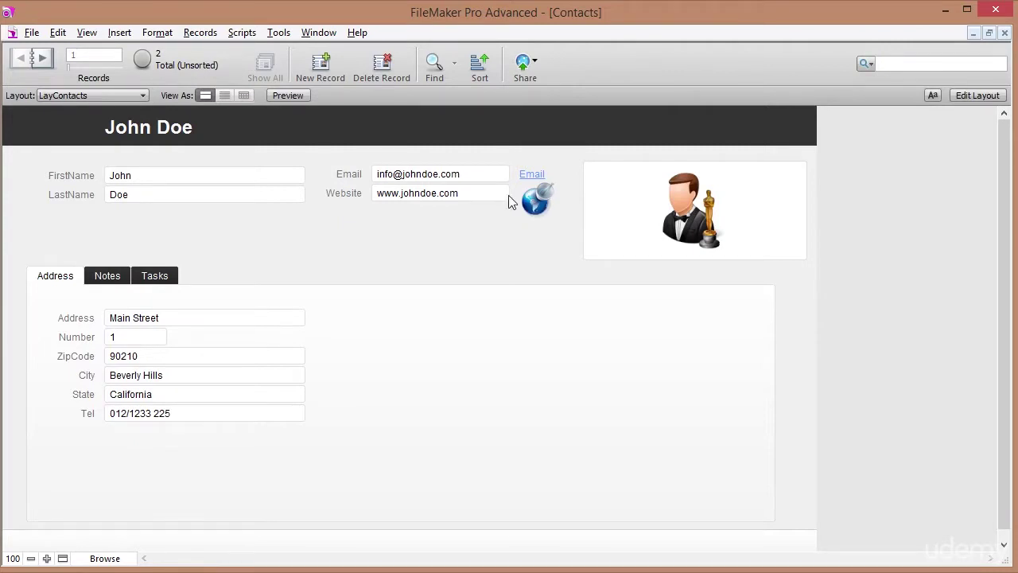
Give the globe button the tooltip 'Go to website' in the Inspector's Position tab.
{"action": "left_click", "coordinate": [470, 193]}
{"action": "left_click", "coordinate": [495, 220]}
{"action": "left_click", "coordinate": [978, 95]}
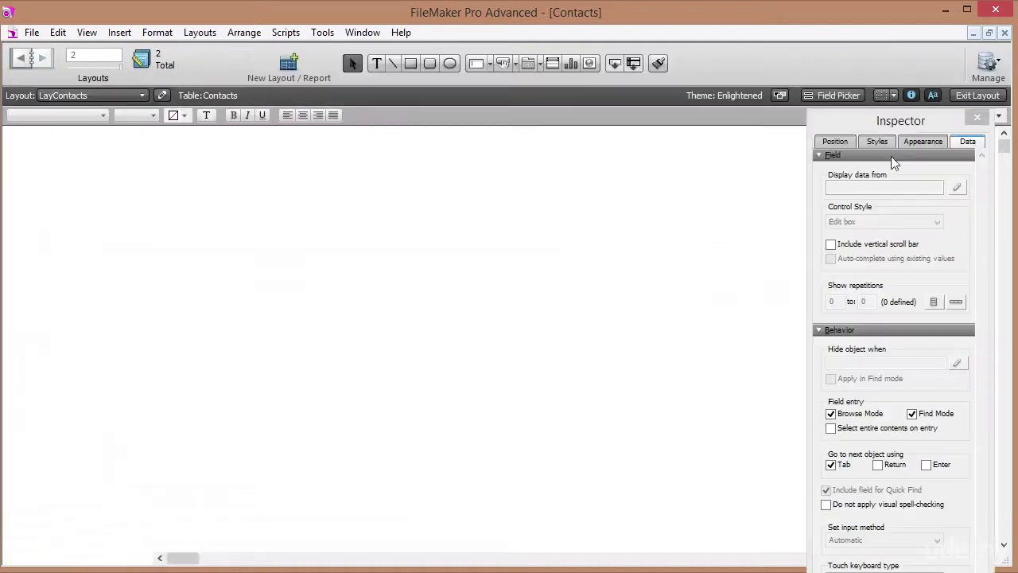
{"action": "left_click", "coordinate": [555, 226]}
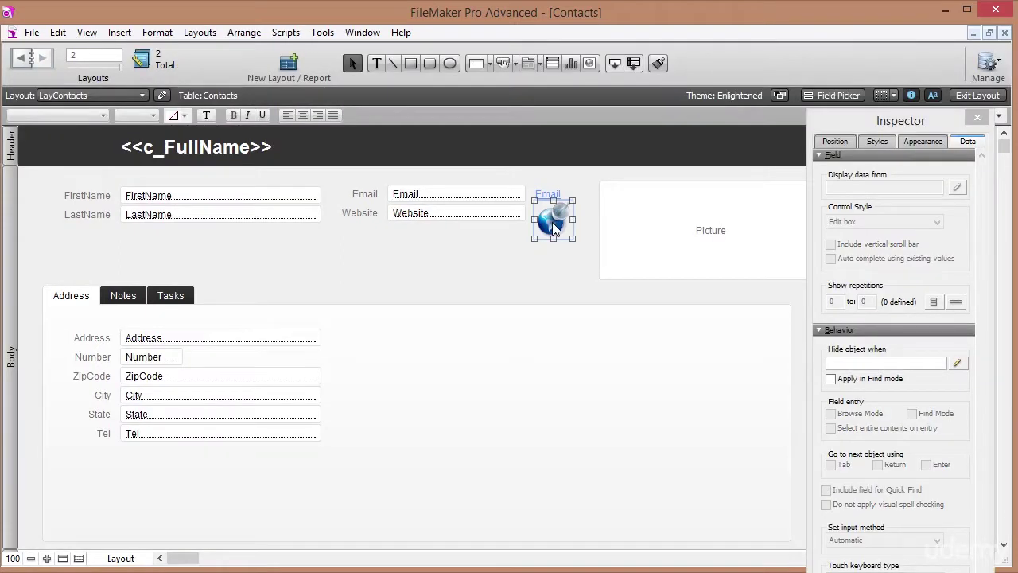
{"action": "left_click", "coordinate": [838, 143]}
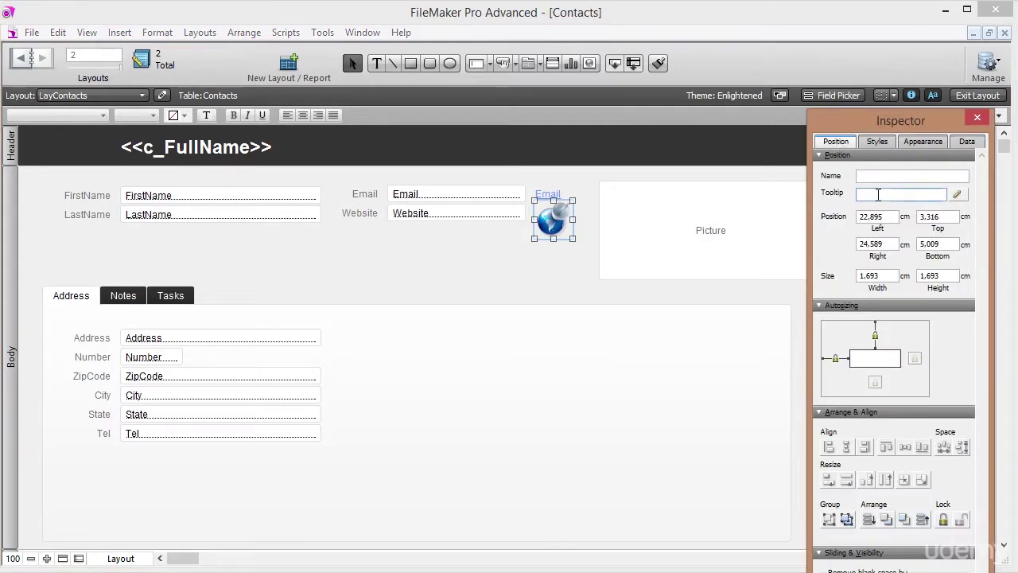
{"action": "type", "text": "Go to website"}
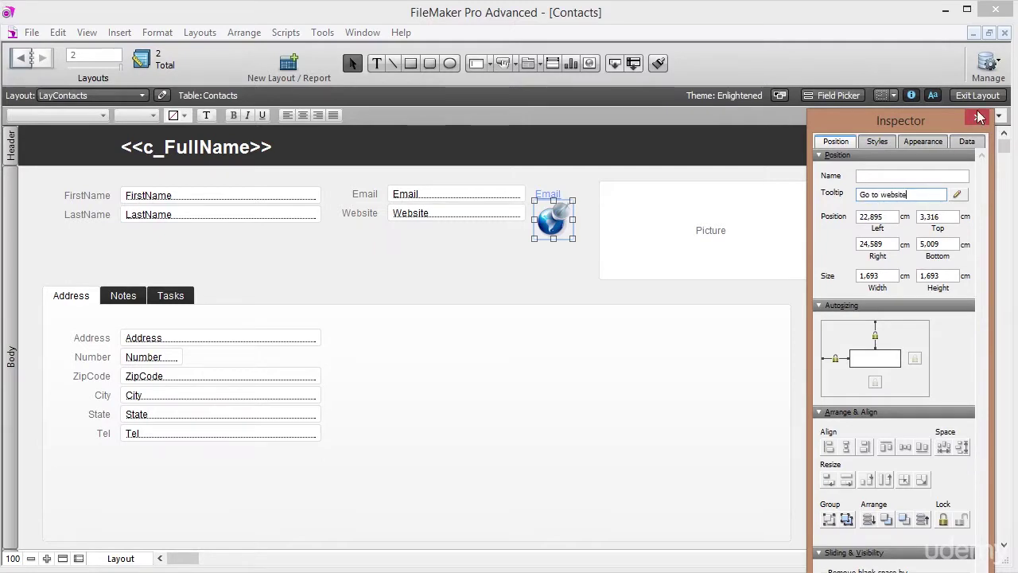
{"action": "left_click", "coordinate": [978, 95]}
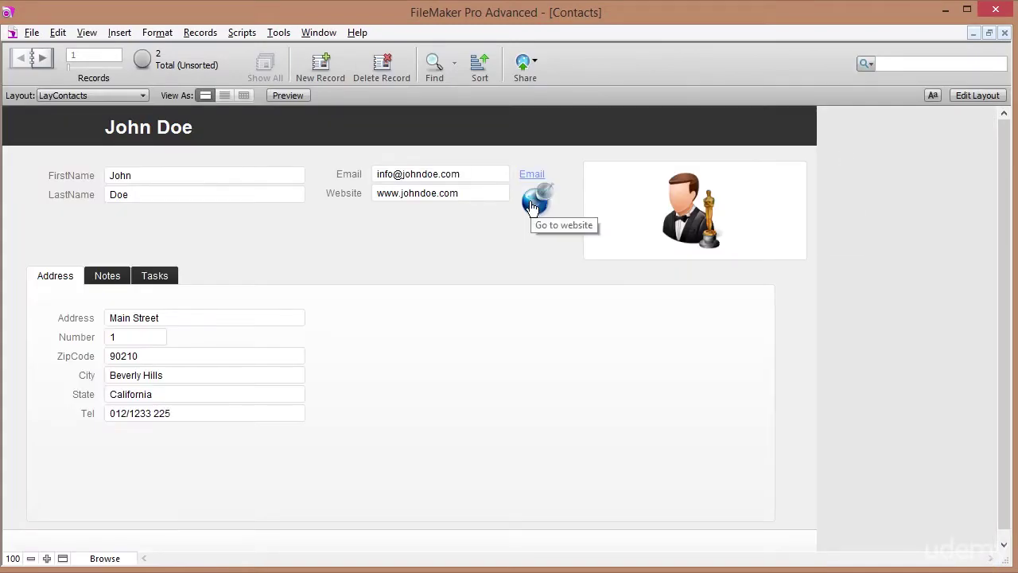
Change the globe button tooltip to the calculation "Go to " & Contacts::Website.
{"action": "left_click", "coordinate": [983, 98]}
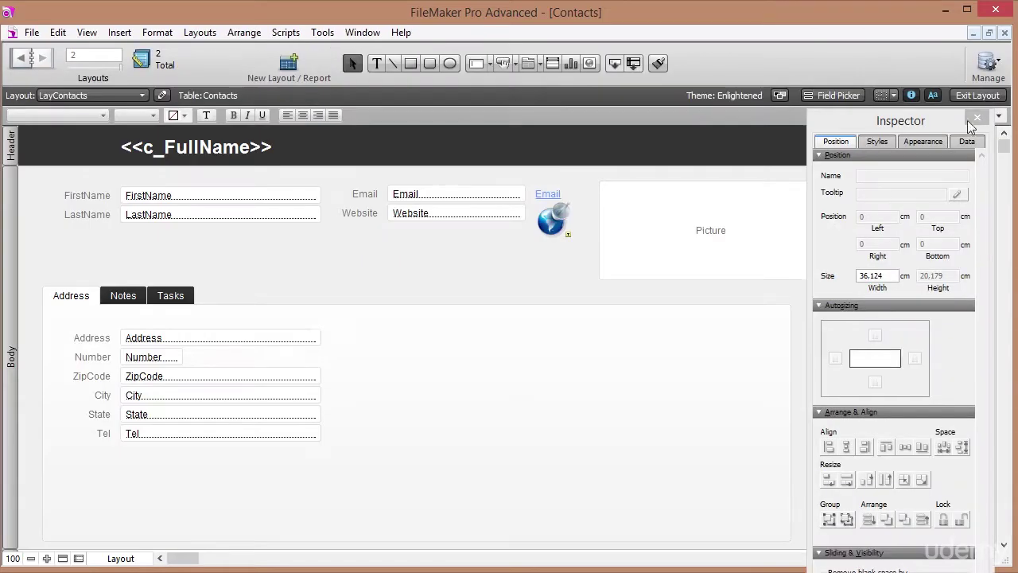
{"action": "left_click", "coordinate": [545, 229]}
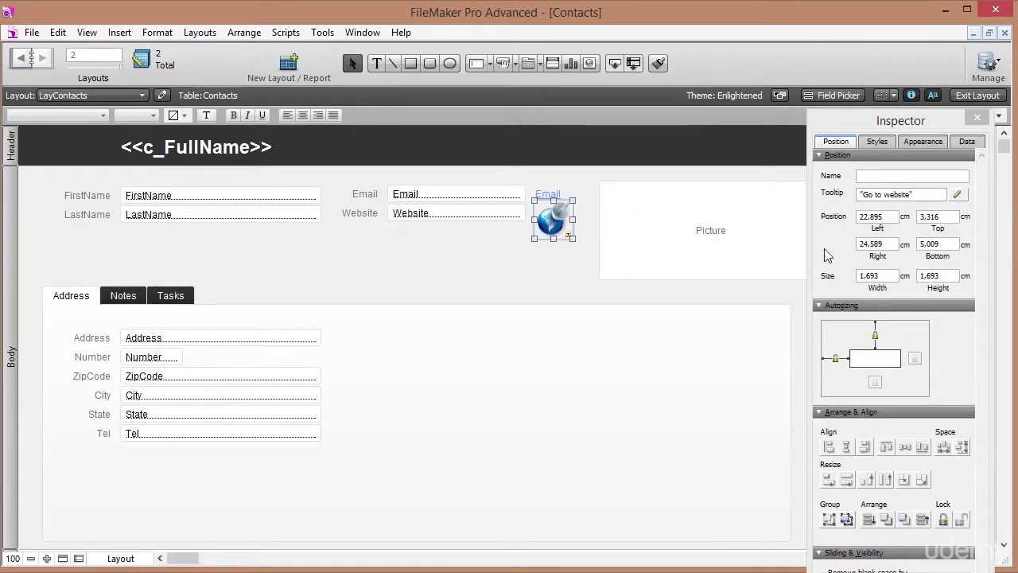
{"action": "left_click", "coordinate": [957, 196]}
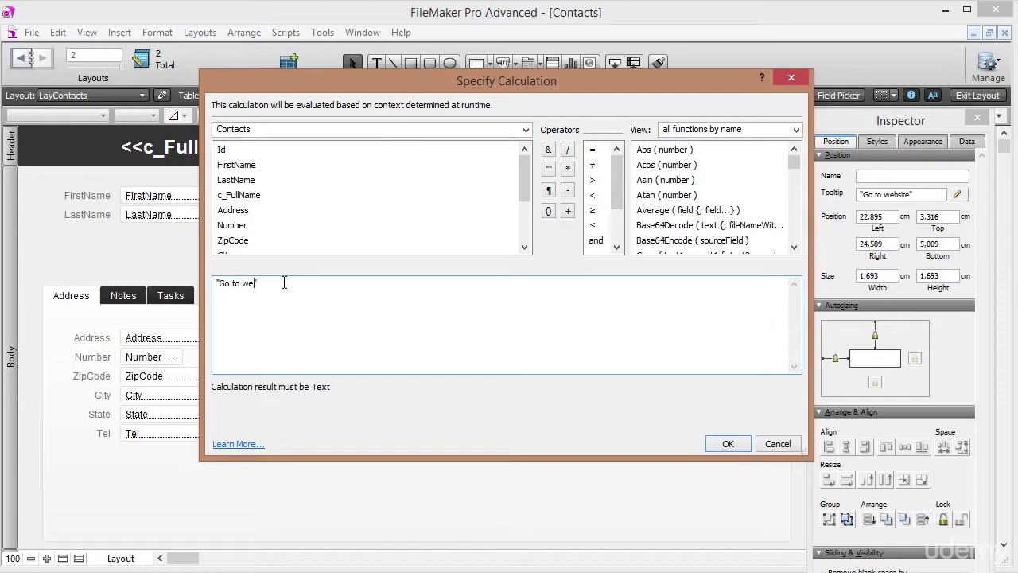
{"action": "left_click", "coordinate": [548, 153]}
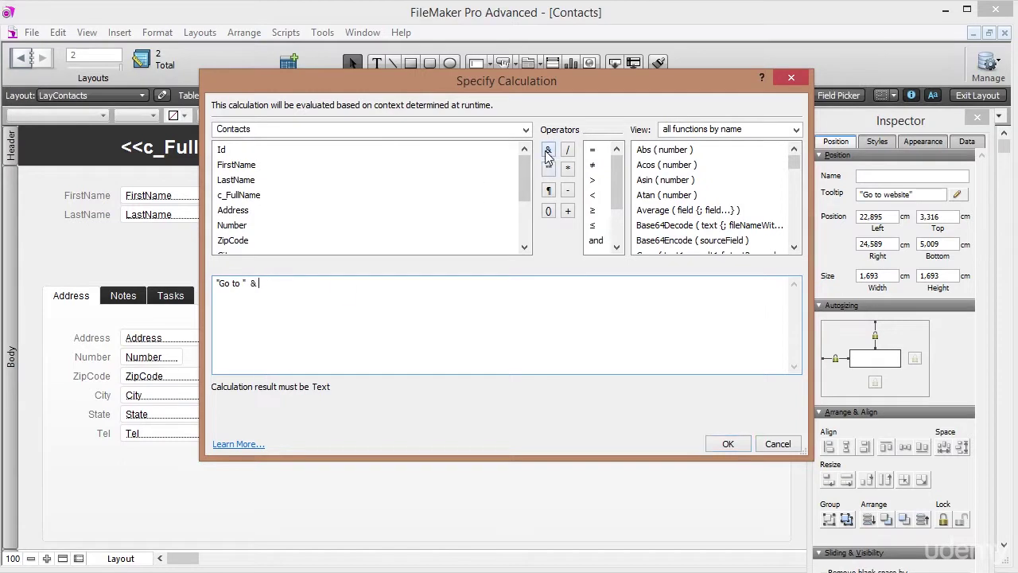
{"action": "left_click_drag", "start_coordinate": [524, 181], "coordinate": [524, 231]}
{"action": "double_click", "coordinate": [239, 226]}
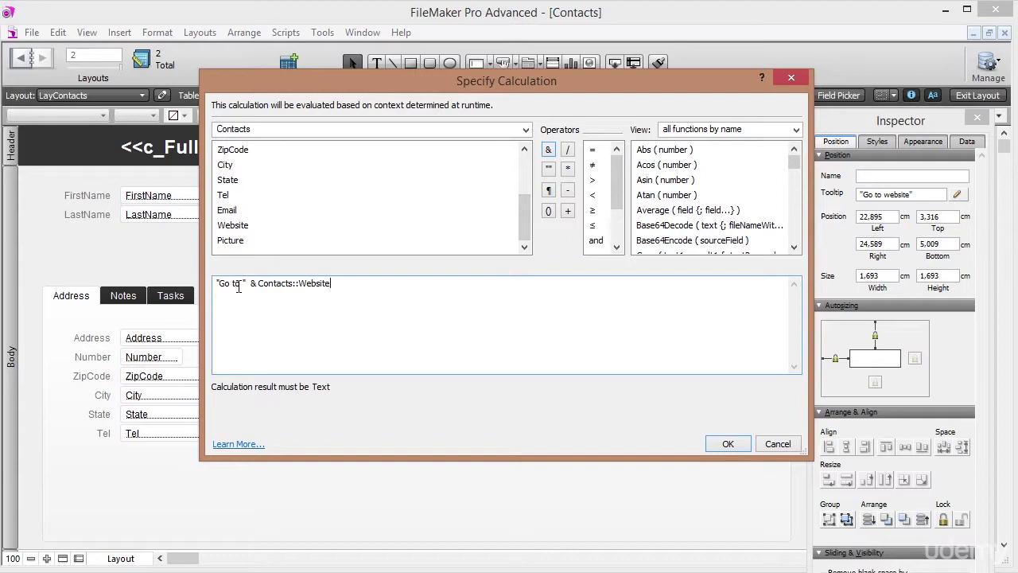
{"action": "left_click", "coordinate": [728, 443]}
Return to Browse mode and check the globe tooltip shows the website address.
{"action": "left_click", "coordinate": [972, 96]}
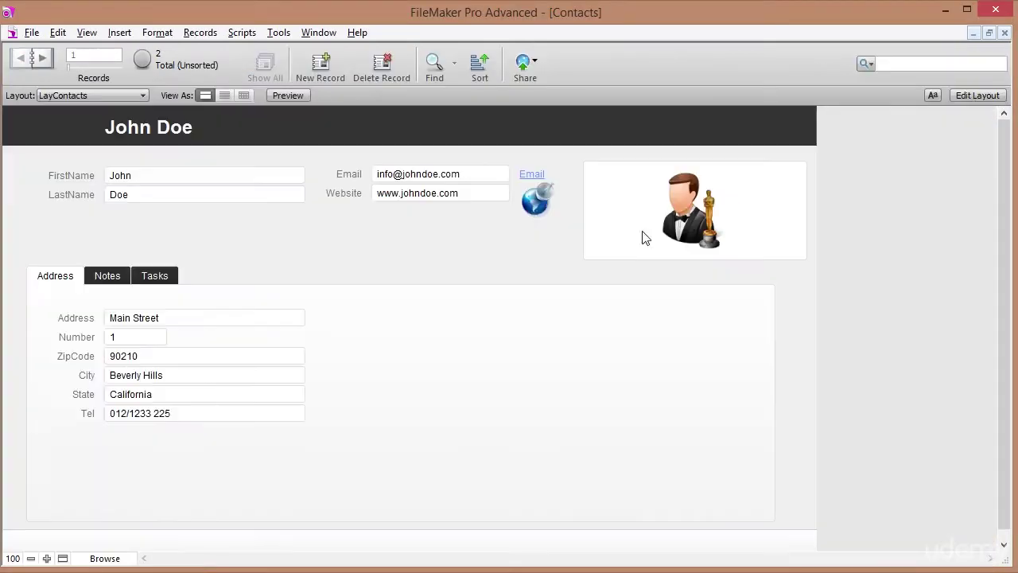
{"action": "mouse_move", "coordinate": [540, 210]}
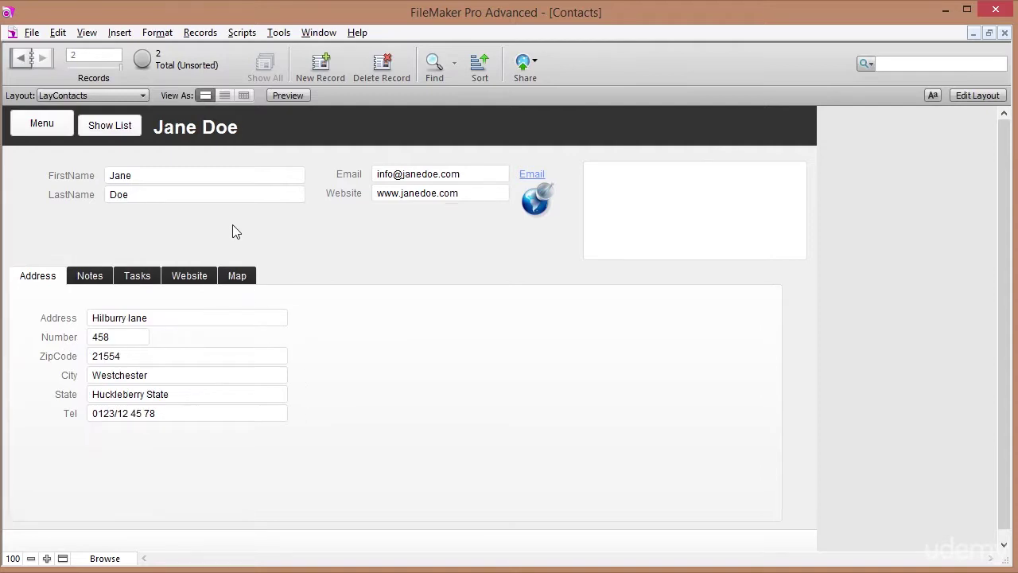
Tab three times from FirstName on Jane Doe's record to check the field focus order.
{"action": "left_click", "coordinate": [158, 174]}
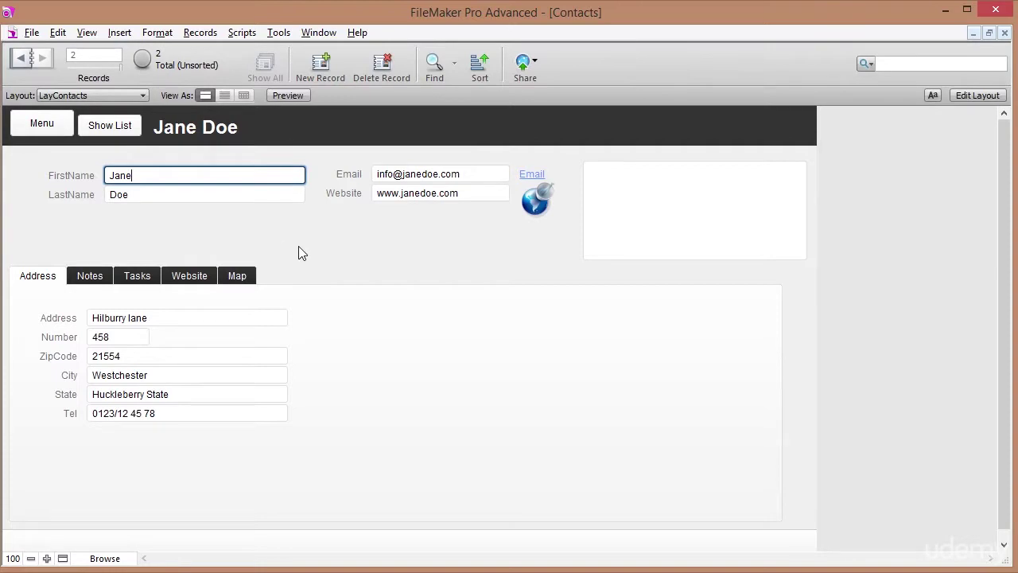
{"action": "key", "text": "Tab"}
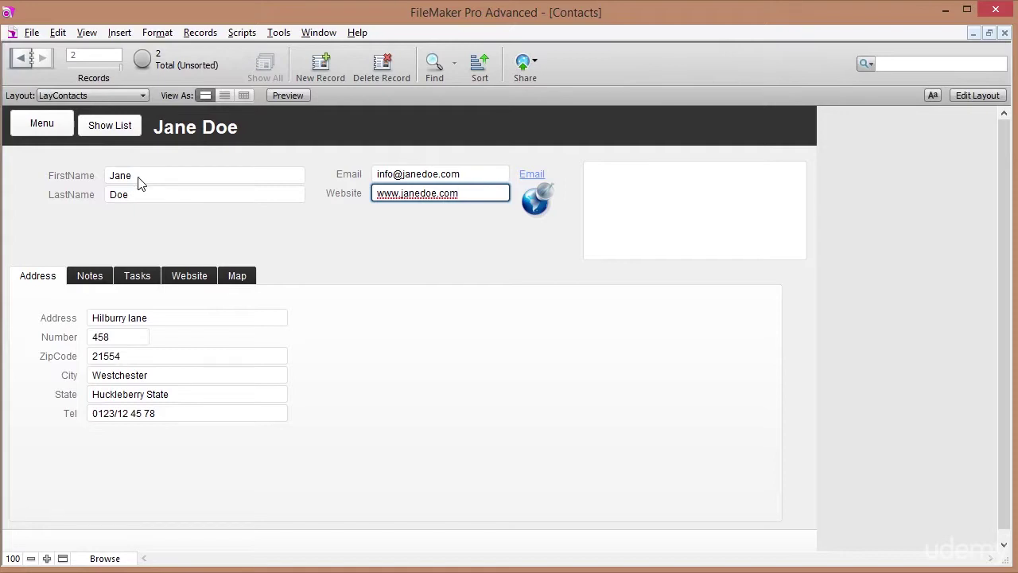
{"action": "key", "text": "Tab"}
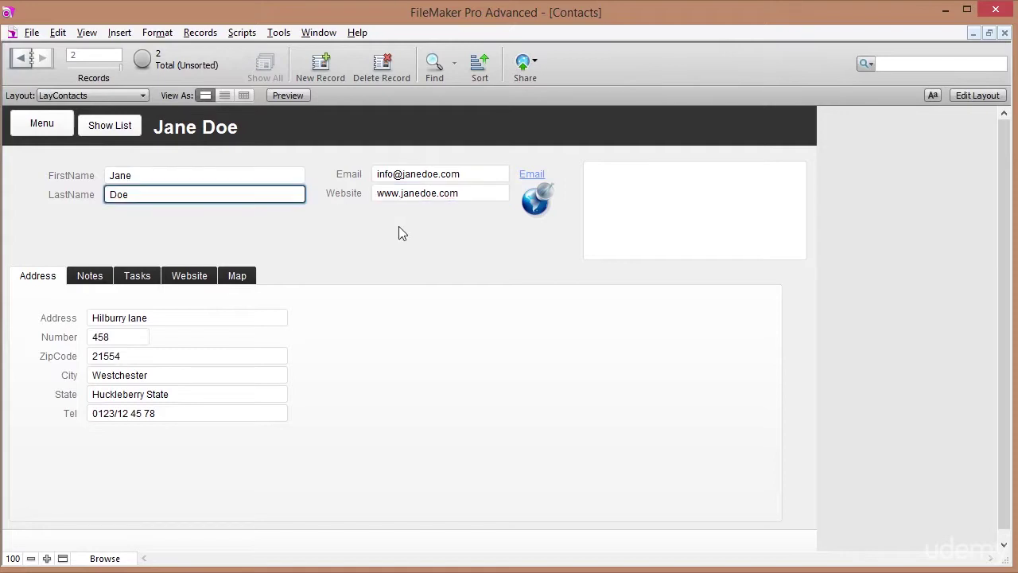
{"action": "key", "text": "Tab"}
{"action": "key", "text": "Tab"}
{"action": "key", "text": "Tab"}
{"action": "key", "text": "Tab"}
{"action": "key", "text": "Tab"}
{"action": "key", "text": "Tab"}
{"action": "key", "text": "Tab"}
{"action": "key", "text": "Tab"}
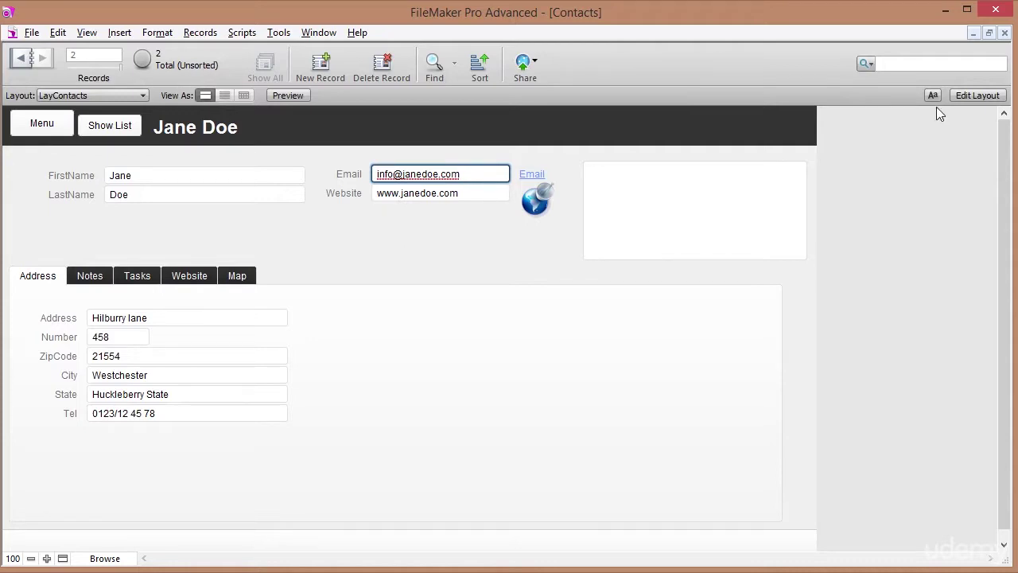
{"action": "left_click", "coordinate": [962, 94]}
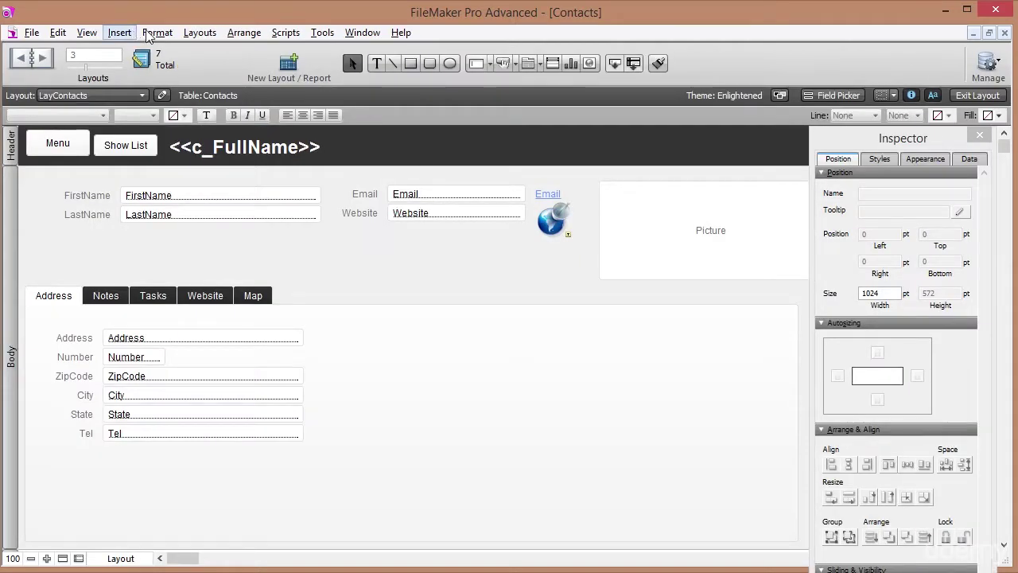
In Set Tab Order, number FirstName 1 and LastName 2.
{"action": "left_click", "coordinate": [199, 32]}
{"action": "left_click", "coordinate": [221, 188]}
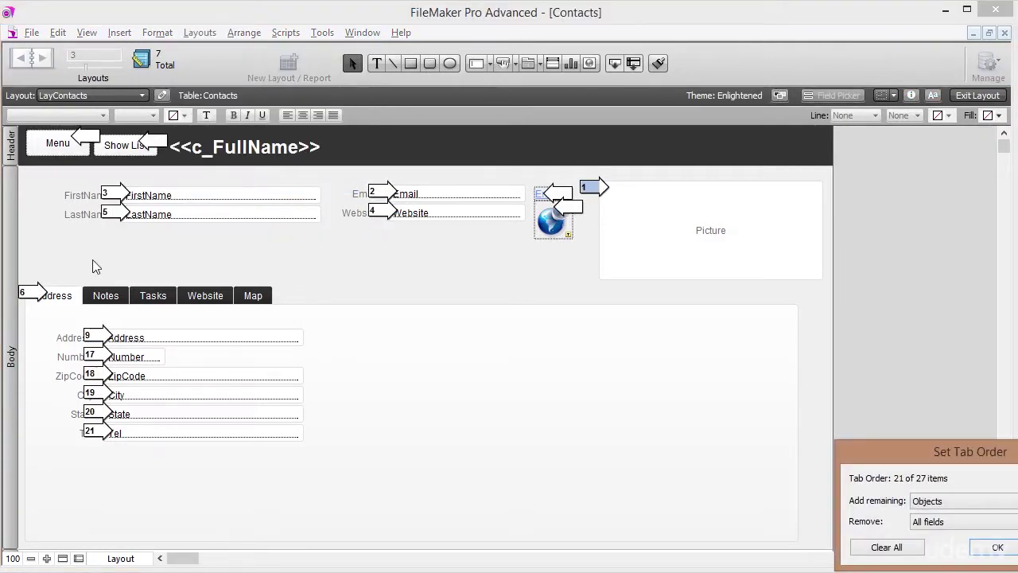
{"action": "left_click", "coordinate": [112, 195]}
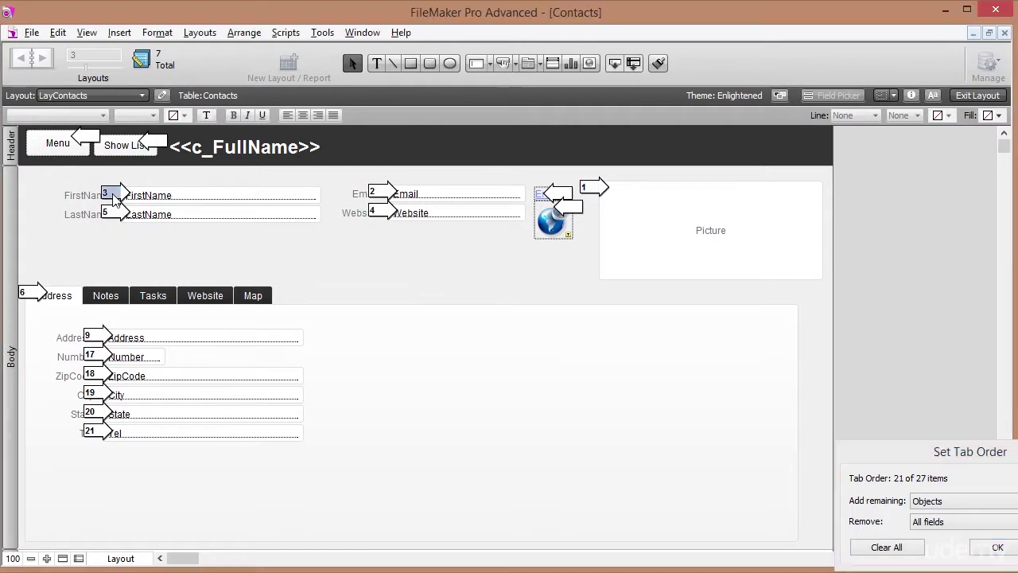
{"action": "type", "text": "1"}
{"action": "left_click", "coordinate": [114, 214]}
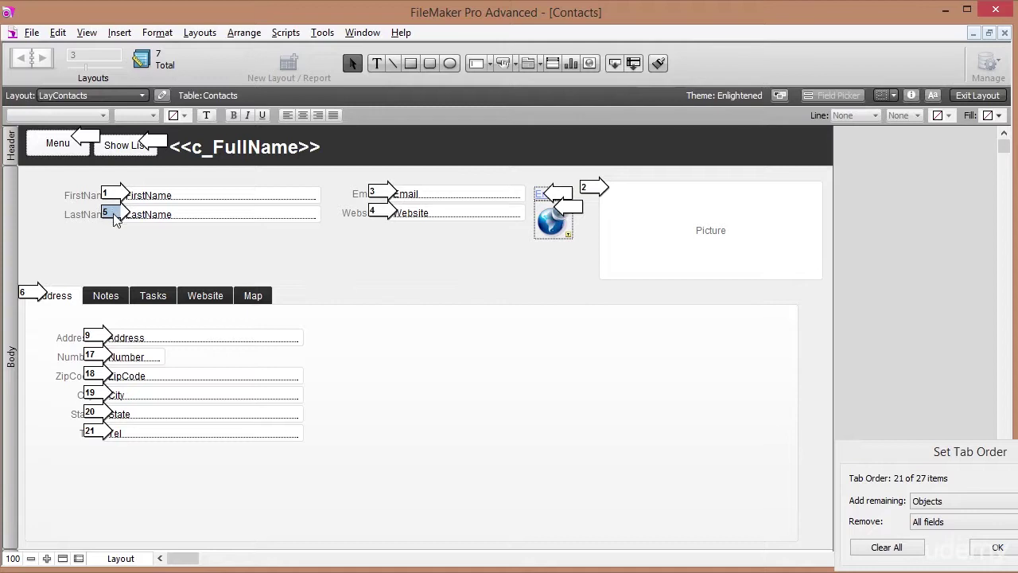
{"action": "type", "text": "2"}
Number Address, Number, ZipCode, City, State and Tel 3 through 8.
{"action": "left_click", "coordinate": [98, 338]}
{"action": "type", "text": "3"}
{"action": "left_click", "coordinate": [99, 355]}
{"action": "type", "text": "4"}
{"action": "left_click", "coordinate": [98, 376]}
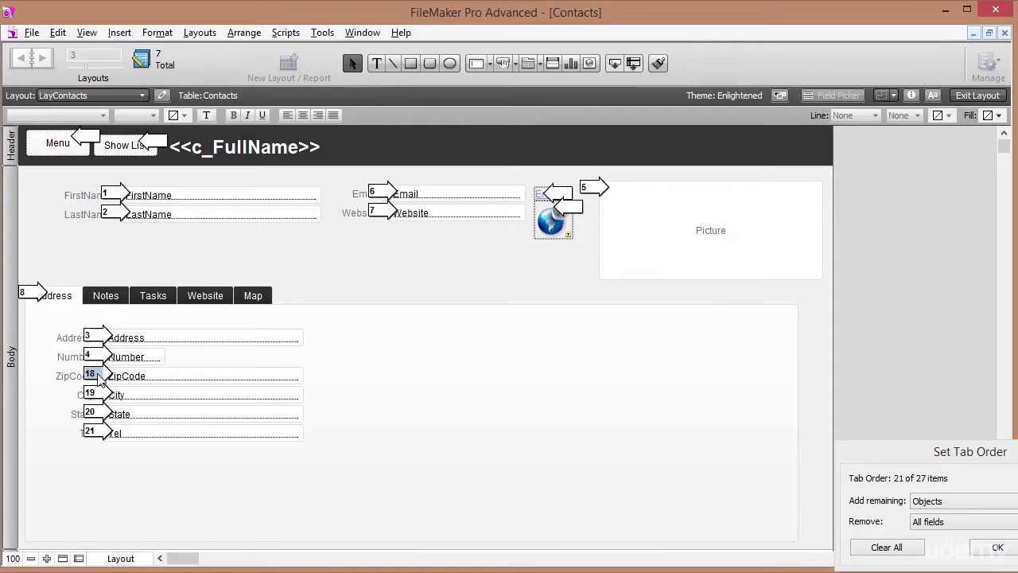
{"action": "type", "text": "5"}
{"action": "left_click", "coordinate": [99, 395]}
{"action": "type", "text": "6"}
{"action": "left_click", "coordinate": [99, 414]}
{"action": "type", "text": "7"}
{"action": "left_click", "coordinate": [101, 433]}
{"action": "type", "text": "8"}
Number Email 9 and Website 10, remove Picture and the Address tab, and save.
{"action": "left_click", "coordinate": [378, 194]}
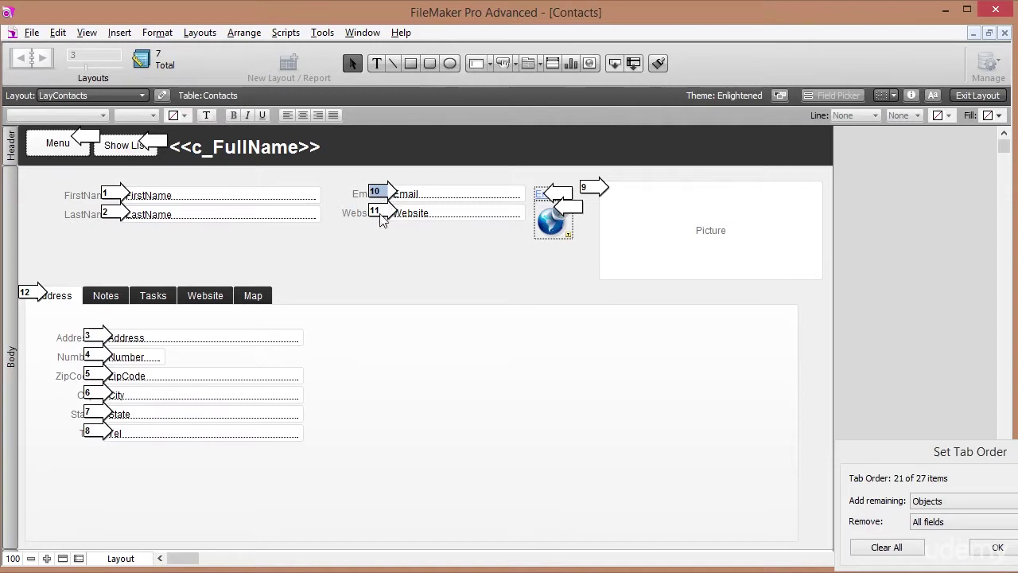
{"action": "type", "text": "9"}
{"action": "left_click", "coordinate": [380, 213]}
{"action": "type", "text": "10"}
{"action": "left_click", "coordinate": [596, 191]}
{"action": "key", "text": "BackSpace"}
{"action": "left_click", "coordinate": [35, 296]}
{"action": "left_click", "coordinate": [994, 548]}
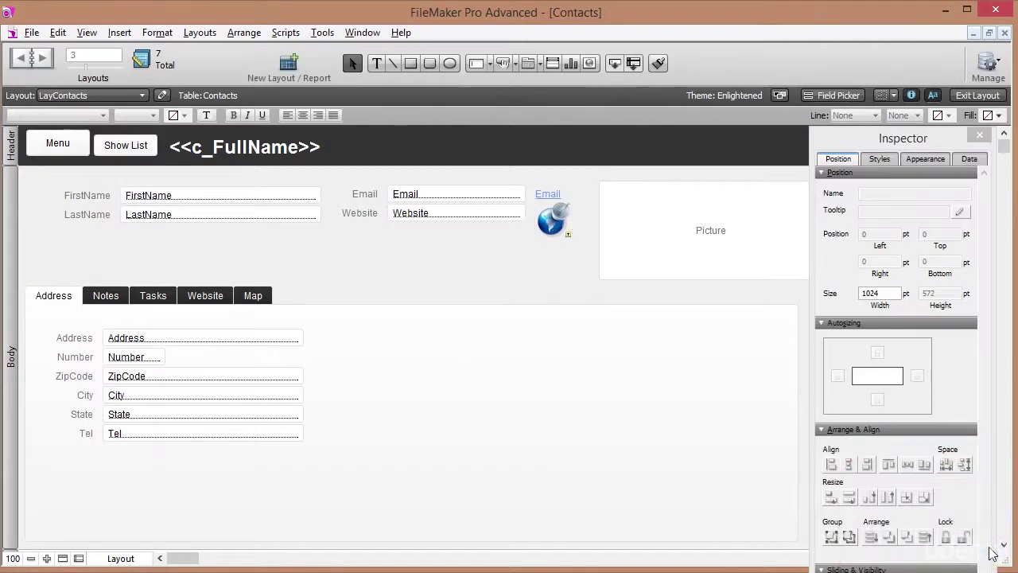
Test the new tab order from FirstName in Browse mode and commit the record.
{"action": "left_click", "coordinate": [968, 96]}
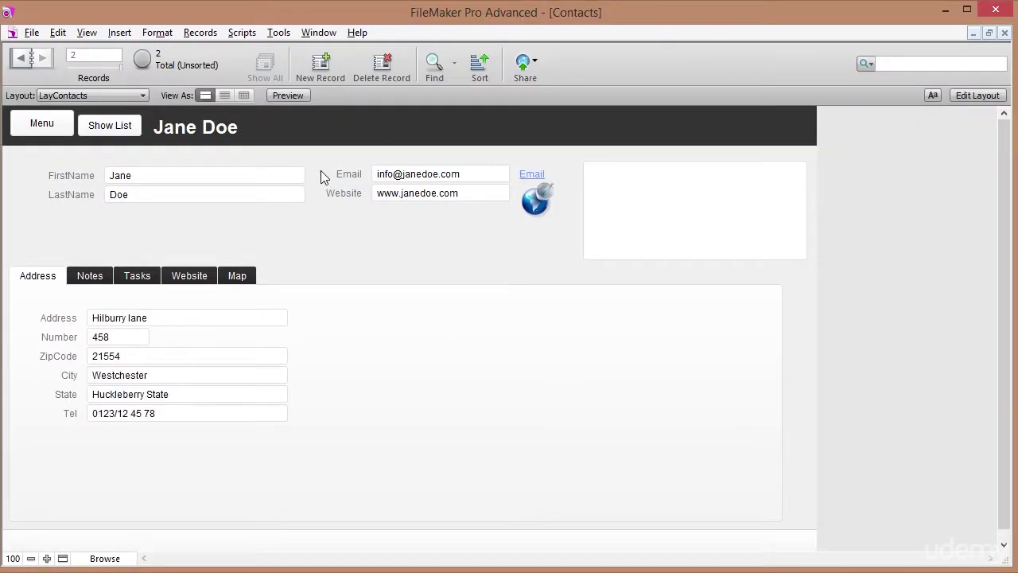
{"action": "left_click", "coordinate": [209, 175]}
{"action": "key", "text": "Tab"}
{"action": "key", "text": "Tab"}
{"action": "key", "text": "Tab"}
{"action": "key", "text": "Tab"}
{"action": "key", "text": "Tab"}
{"action": "key", "text": "Tab"}
{"action": "key", "text": "Tab"}
{"action": "key", "text": "Tab"}
{"action": "key", "text": "Tab"}
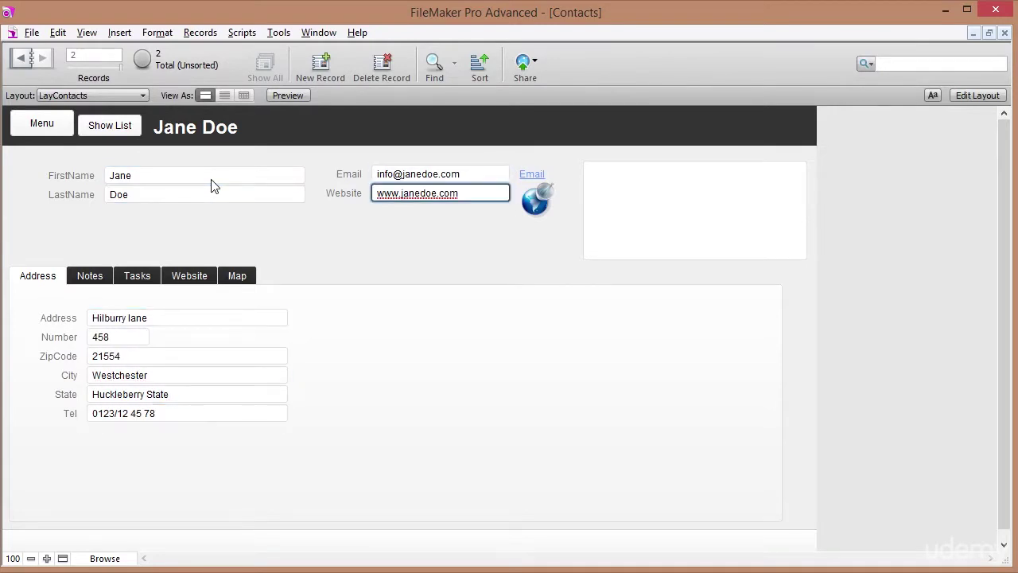
{"action": "key", "text": "Tab"}
{"action": "key", "text": "Tab"}
{"action": "key", "text": "Tab"}
{"action": "key", "text": "Tab"}
{"action": "key", "text": "Tab"}
{"action": "key", "text": "Tab"}
{"action": "key", "text": "Tab"}
{"action": "key", "text": "Tab"}
{"action": "key", "text": "Tab"}
{"action": "key", "text": "Tab"}
{"action": "key", "text": "Tab"}
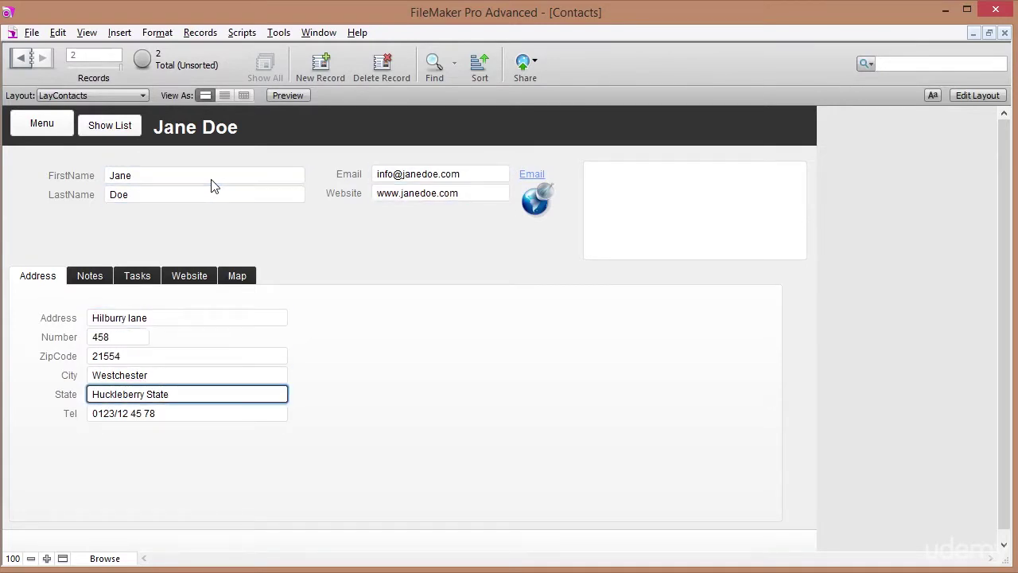
{"action": "key", "text": "Tab"}
{"action": "key", "text": "Tab"}
{"action": "key", "text": "Tab"}
{"action": "key", "text": "Tab"}
{"action": "key", "text": "Tab"}
{"action": "key", "text": "Tab"}
{"action": "key", "text": "Tab"}
{"action": "key", "text": "Tab"}
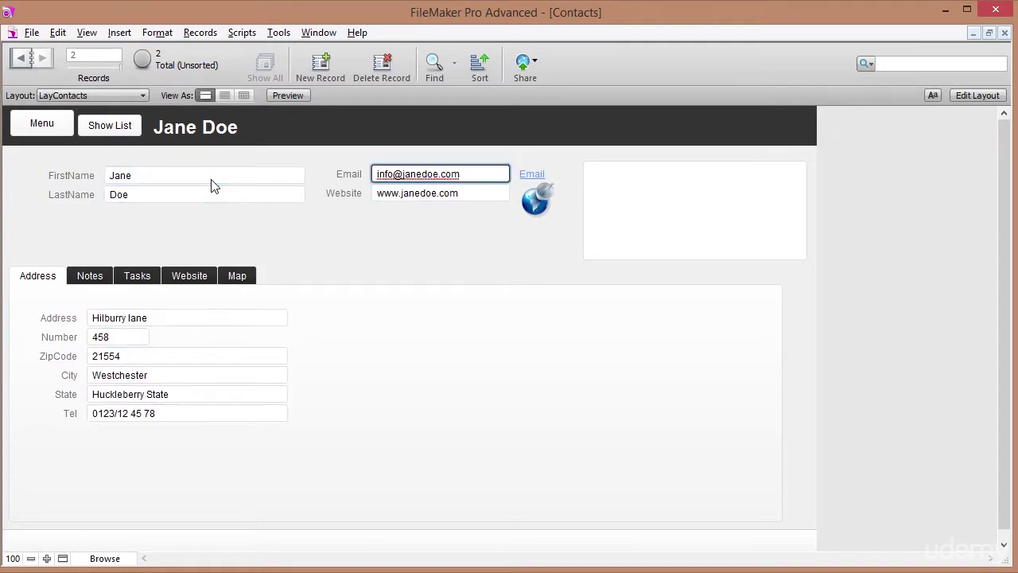
{"action": "left_click", "coordinate": [269, 243]}
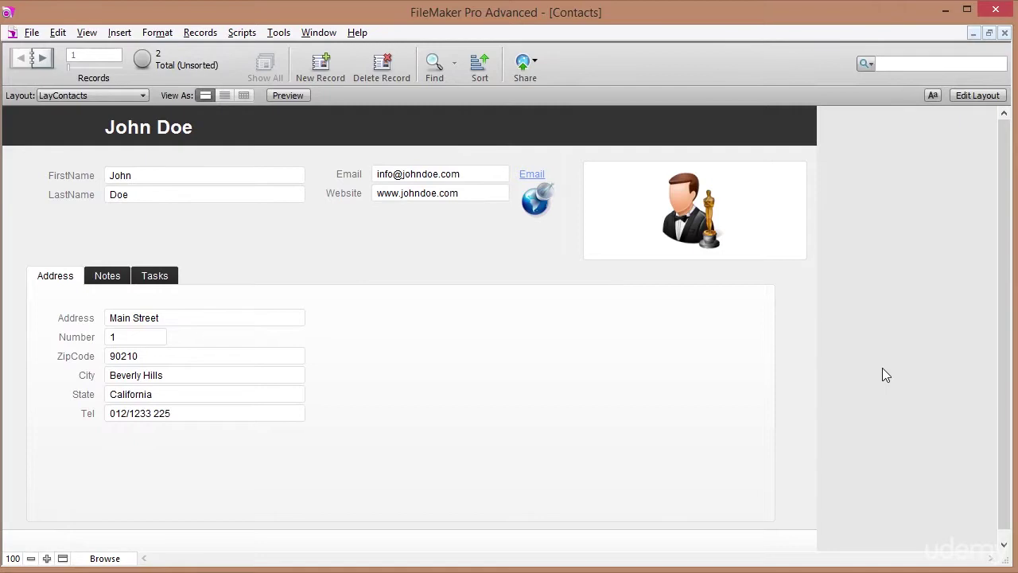
Create a Notes text field in the Contacts table through Manage Database.
{"action": "left_click", "coordinate": [108, 278]}
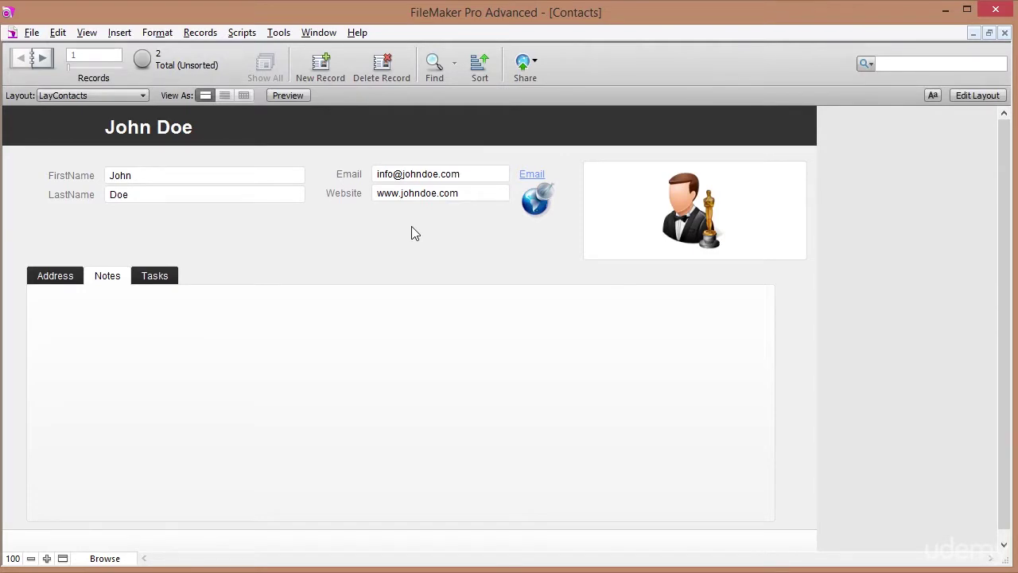
{"action": "left_click", "coordinate": [32, 33]}
{"action": "mouse_move", "coordinate": [163, 175]}
{"action": "left_click", "coordinate": [237, 177]}
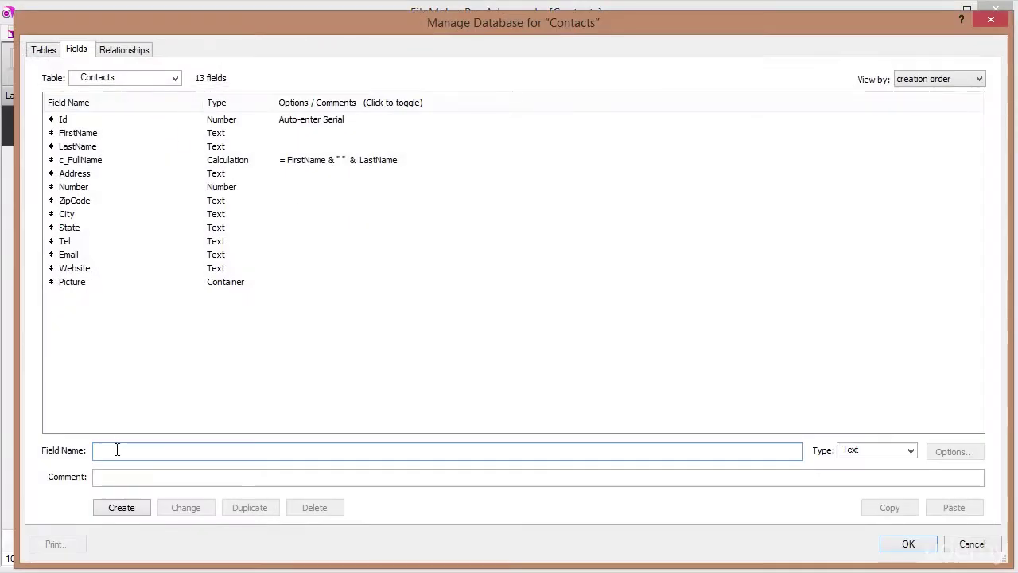
{"action": "type", "text": "Notes"}
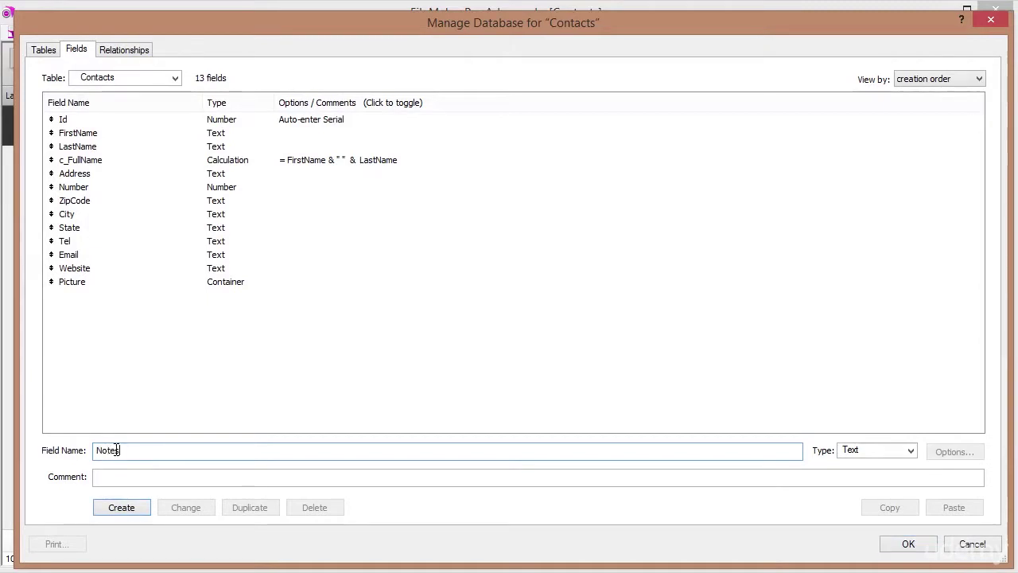
{"action": "key", "text": "Tab"}
{"action": "key", "text": "Return"}
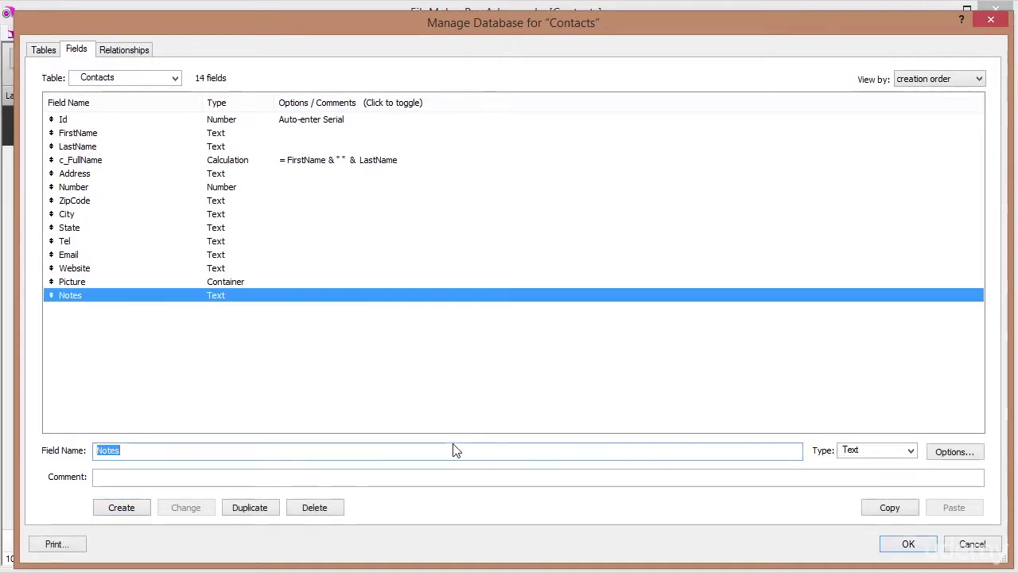
{"action": "left_click", "coordinate": [914, 545]}
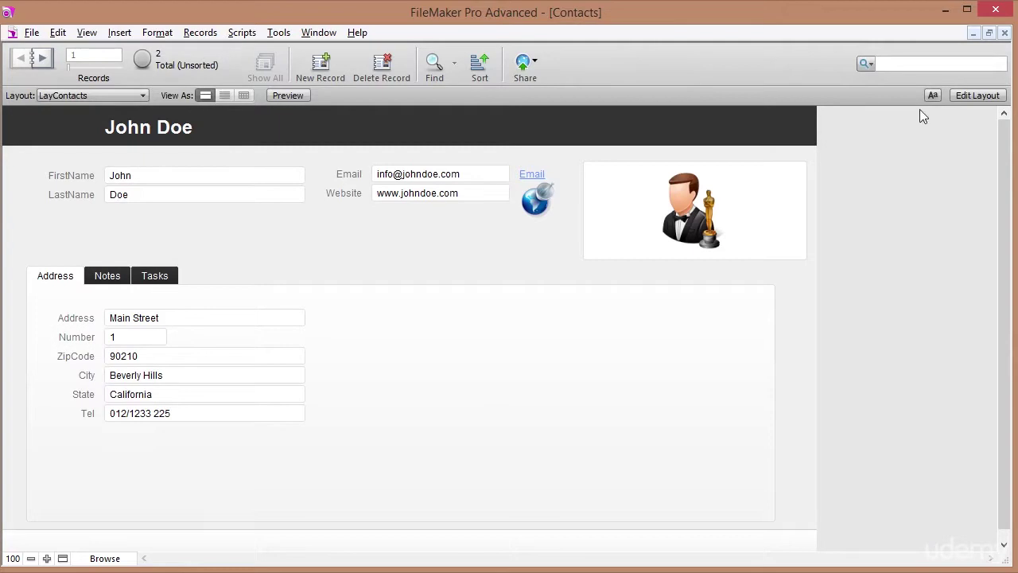
In Layout mode, add the Notes field with its label and move both into the Notes tab.
{"action": "left_click", "coordinate": [976, 95]}
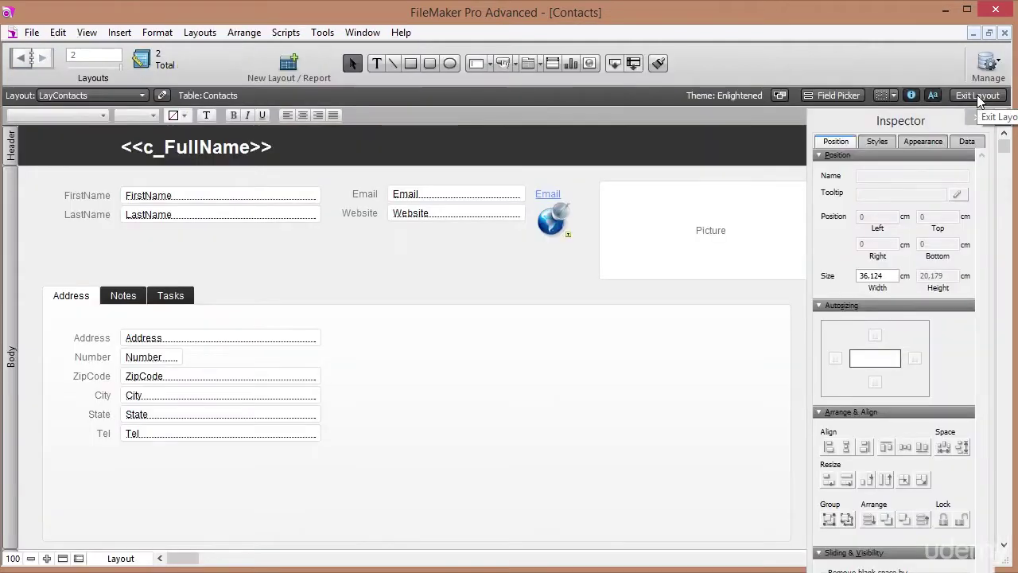
{"action": "left_click", "coordinate": [126, 296]}
{"action": "left_click", "coordinate": [91, 290]}
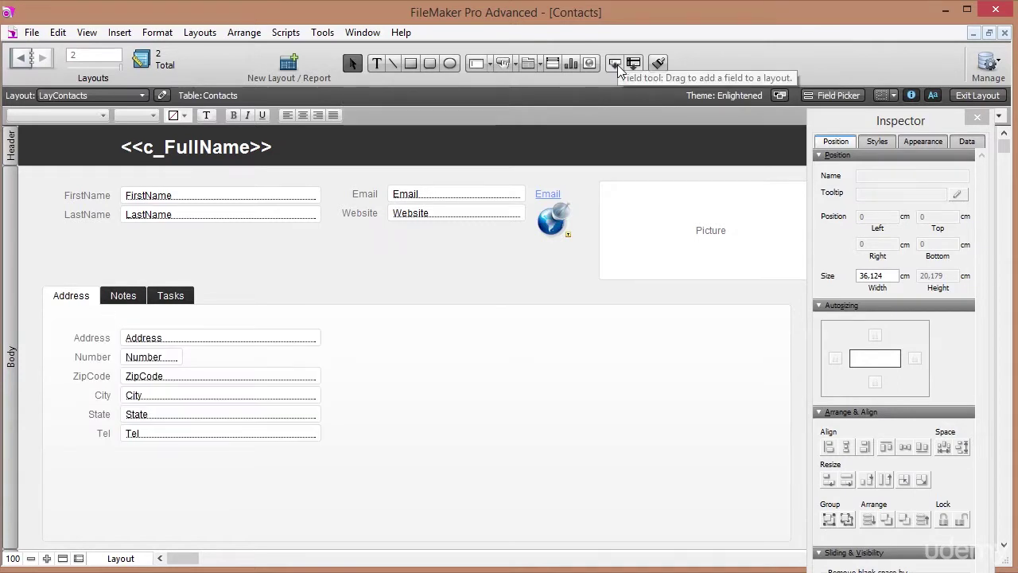
{"action": "left_click_drag", "start_coordinate": [616, 62], "coordinate": [350, 248]}
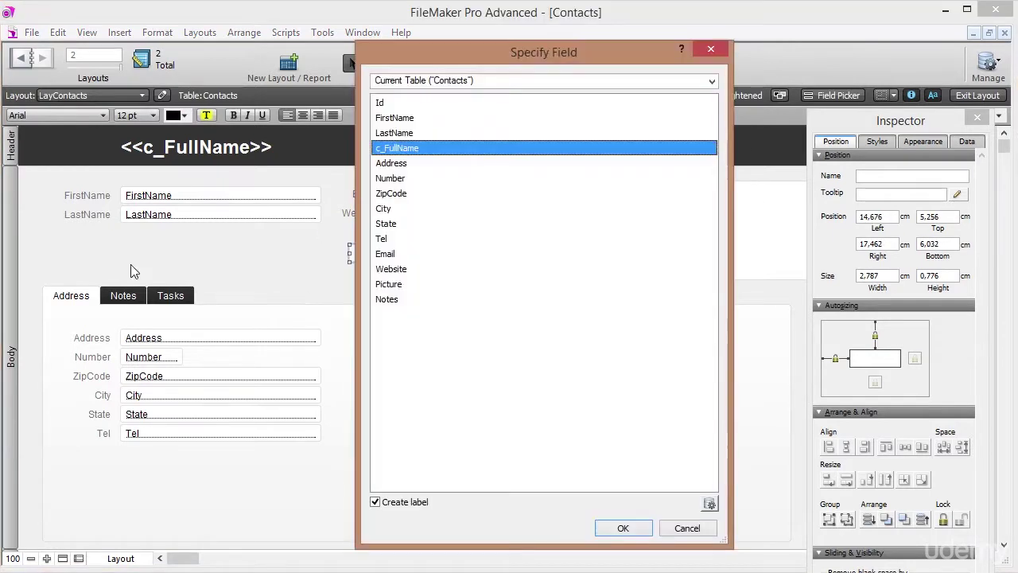
{"action": "left_click", "coordinate": [403, 299]}
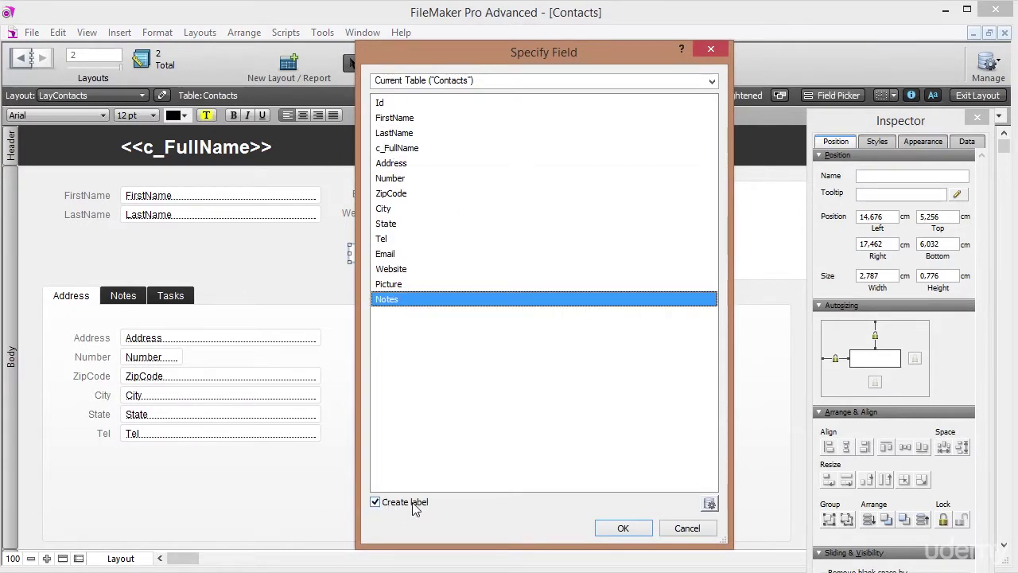
{"action": "left_click", "coordinate": [621, 528]}
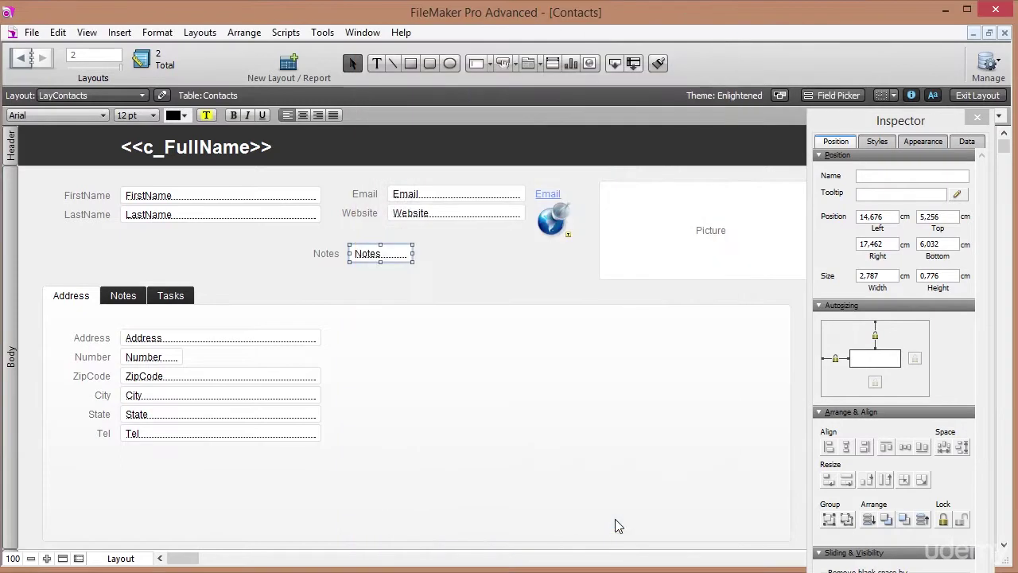
{"action": "left_click", "coordinate": [127, 297]}
{"action": "left_click", "coordinate": [326, 254]}
{"action": "left_click", "coordinate": [383, 263], "text": "shift"}
{"action": "left_click_drag", "start_coordinate": [398, 259], "coordinate": [159, 335]}
Enlarge the Notes field into a big text box with a vertical scroll bar, then return to Browse mode.
{"action": "left_click", "coordinate": [175, 373]}
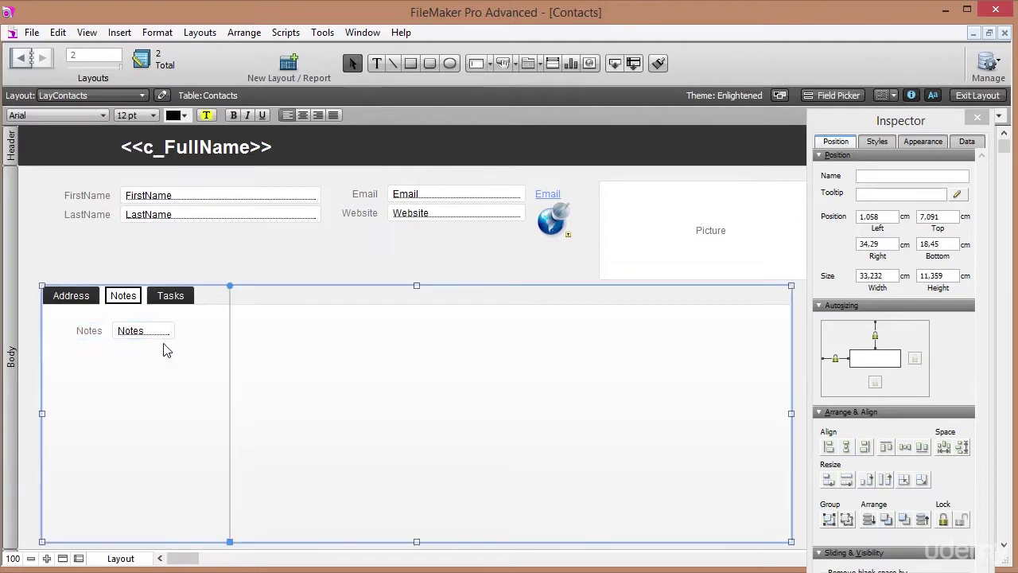
{"action": "left_click", "coordinate": [164, 338]}
{"action": "left_click_drag", "start_coordinate": [175, 338], "coordinate": [766, 525]}
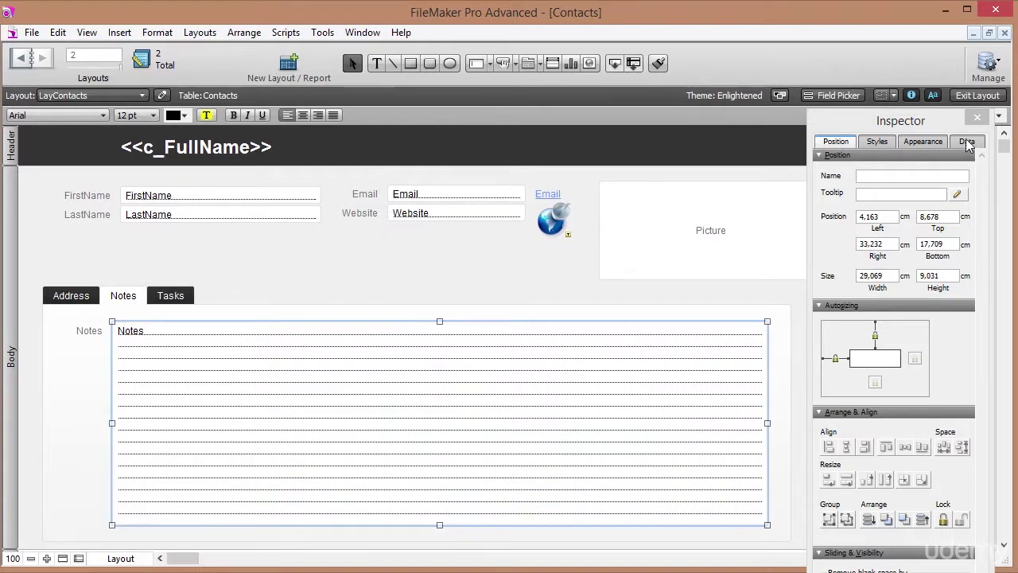
{"action": "left_click", "coordinate": [967, 142]}
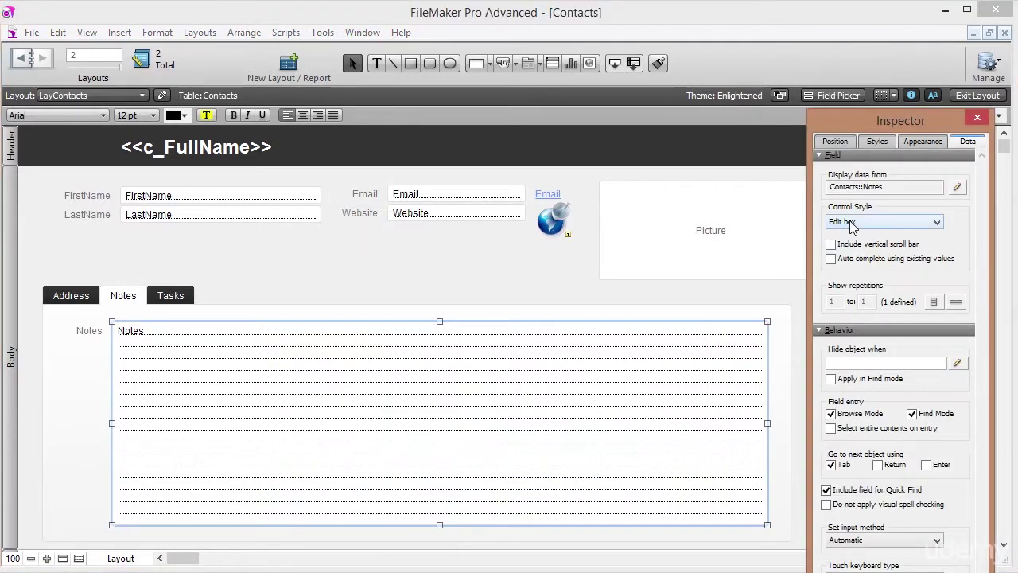
{"action": "left_click", "coordinate": [862, 246]}
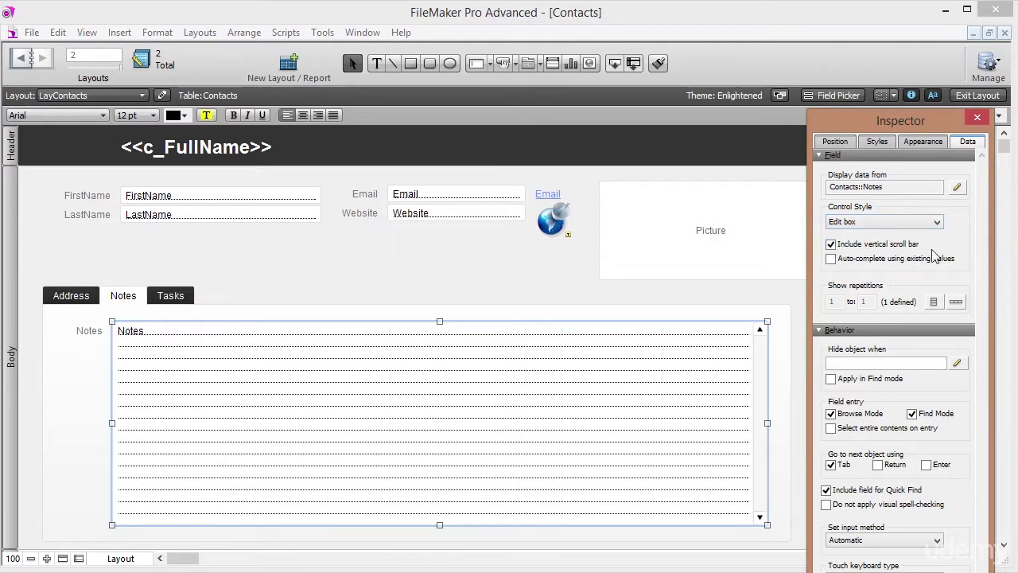
{"action": "left_click", "coordinate": [969, 97]}
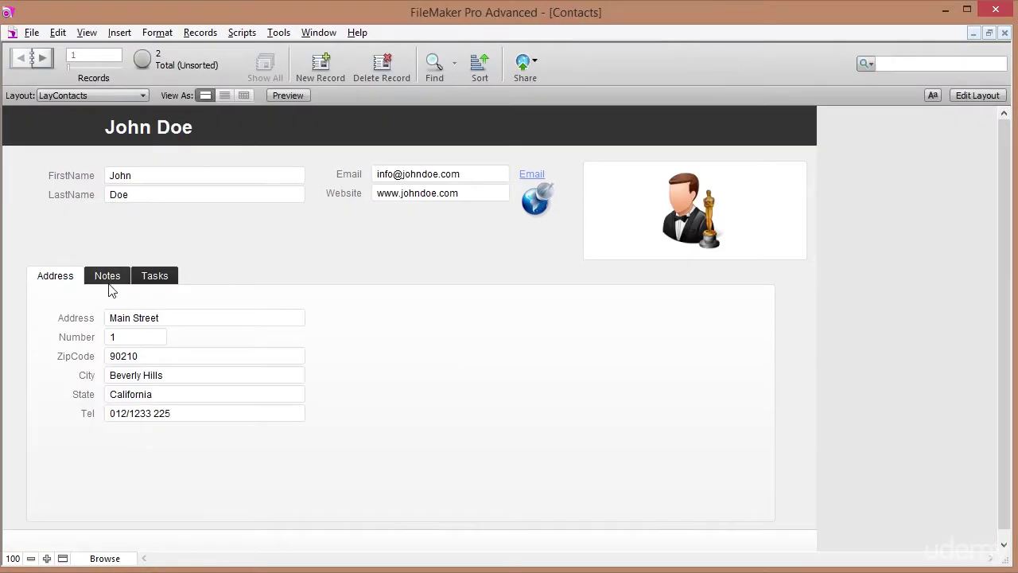
Enter 'Great.' and '01/01/2015 - Note goes here.' in the first contact's Notes field.
{"action": "left_click", "coordinate": [113, 278]}
{"action": "left_click", "coordinate": [136, 332]}
{"action": "type", "text": "Great."}
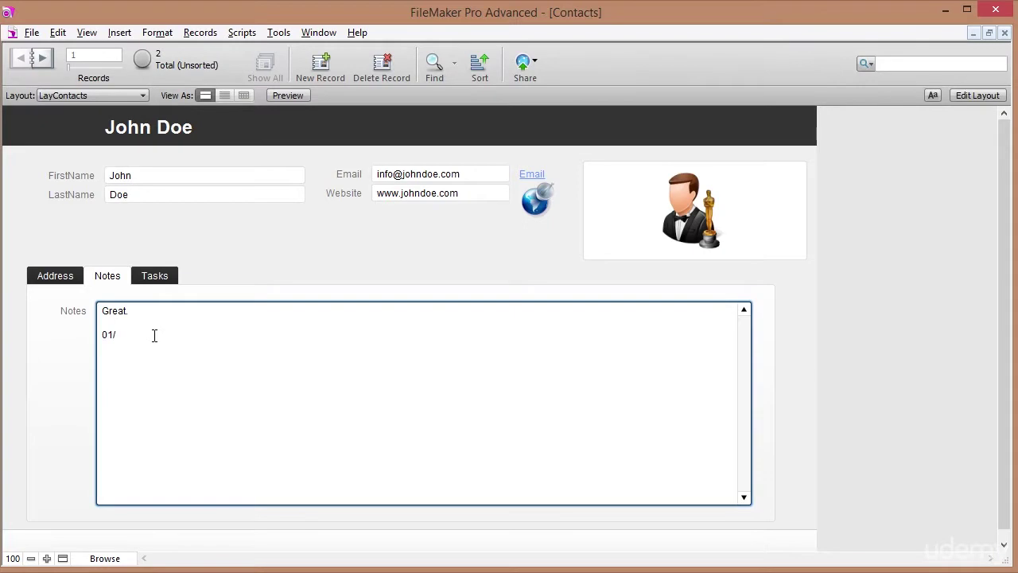
{"action": "type", "text": "/2015 - Note goes here."}
{"action": "left_click", "coordinate": [236, 263]}
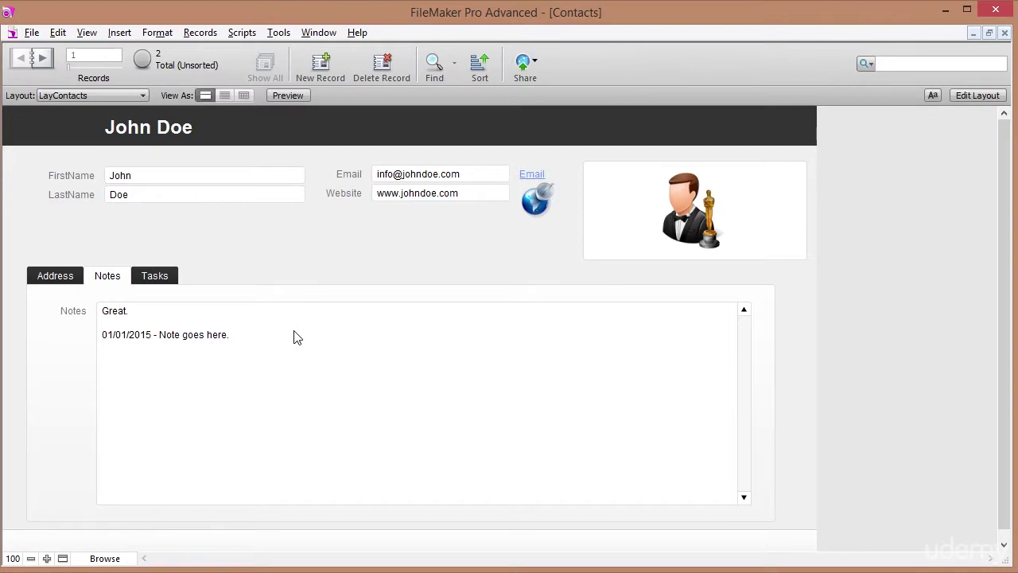
{"action": "left_click", "coordinate": [251, 362]}
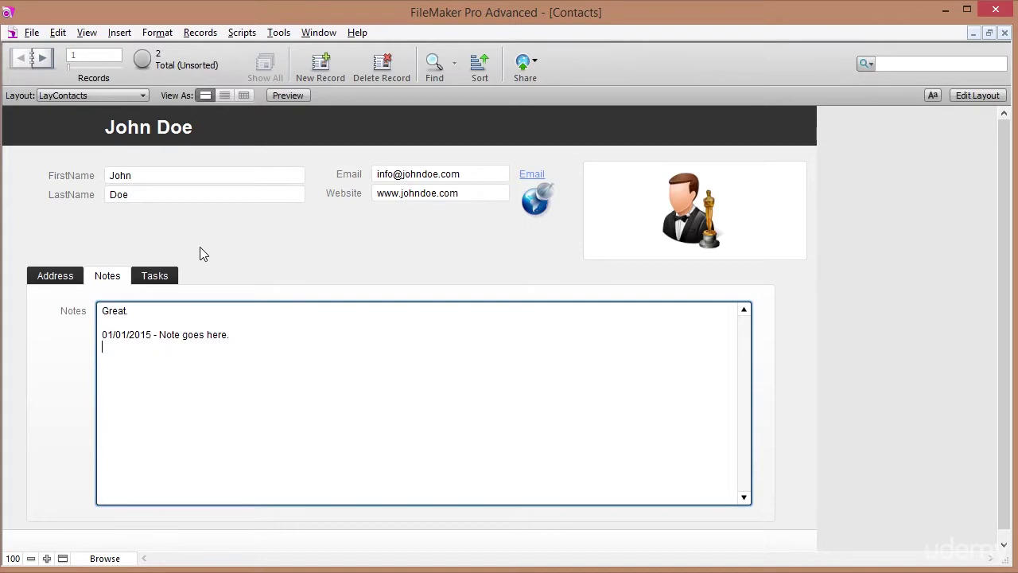
Remove the Notes label and field from the layout's Notes tab.
{"action": "left_click", "coordinate": [967, 96]}
{"action": "left_click", "coordinate": [83, 332]}
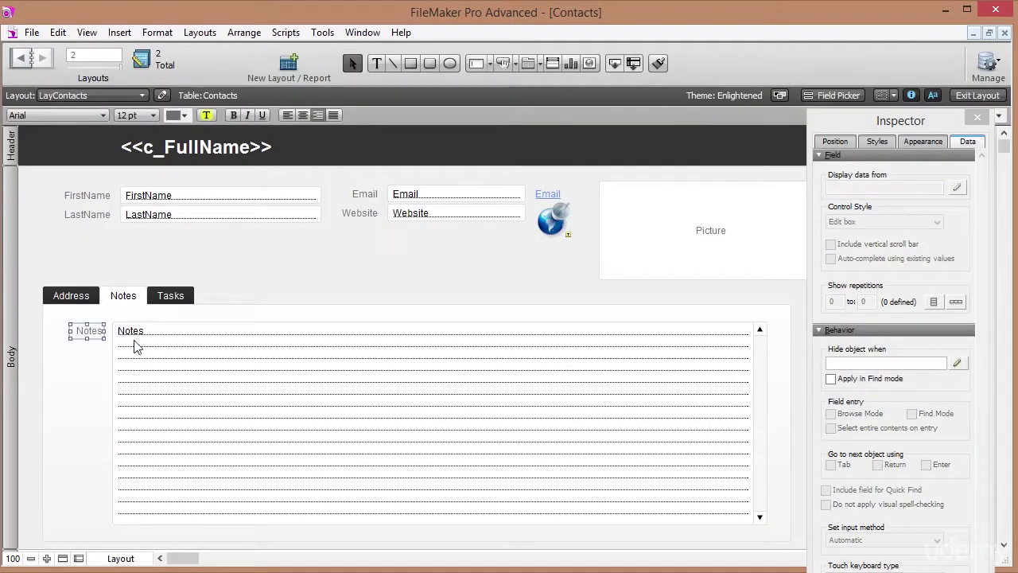
{"action": "left_click", "coordinate": [191, 369], "text": "shift"}
{"action": "key", "text": "Delete"}
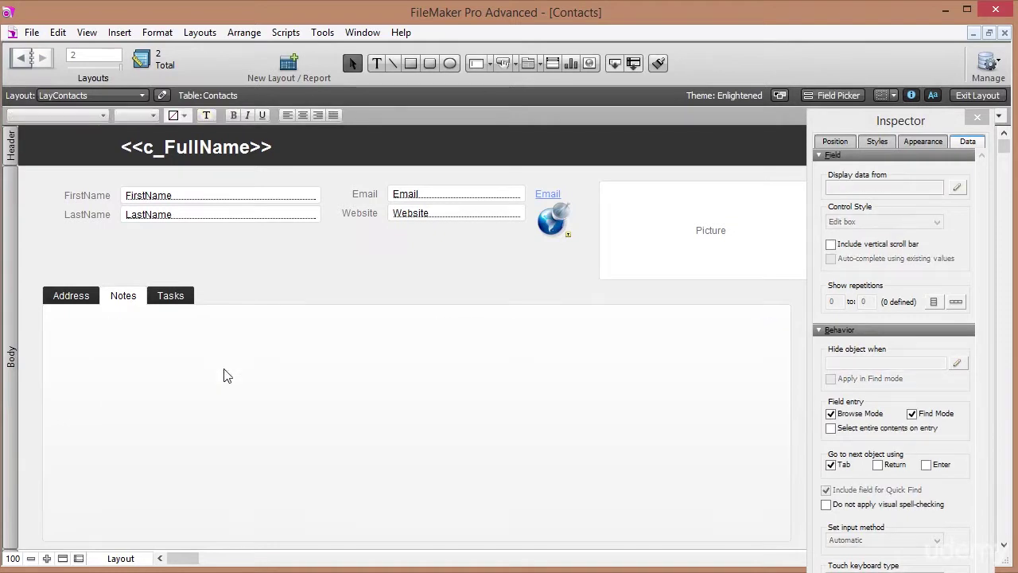
Delete the Notes field from Contacts and create a new table named Notes.
{"action": "left_click", "coordinate": [31, 33]}
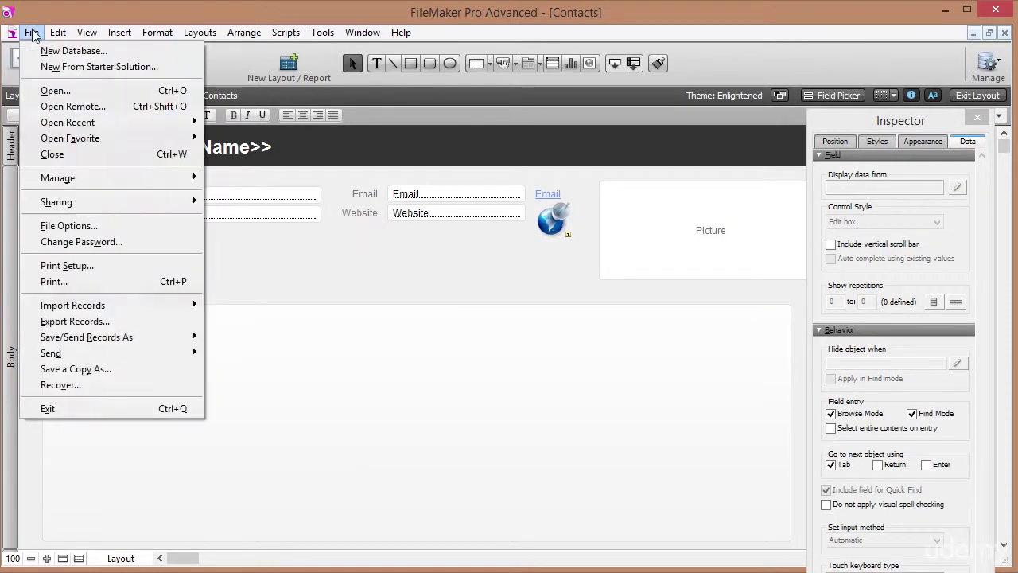
{"action": "mouse_move", "coordinate": [98, 175]}
{"action": "left_click", "coordinate": [225, 178]}
{"action": "left_click", "coordinate": [87, 296]}
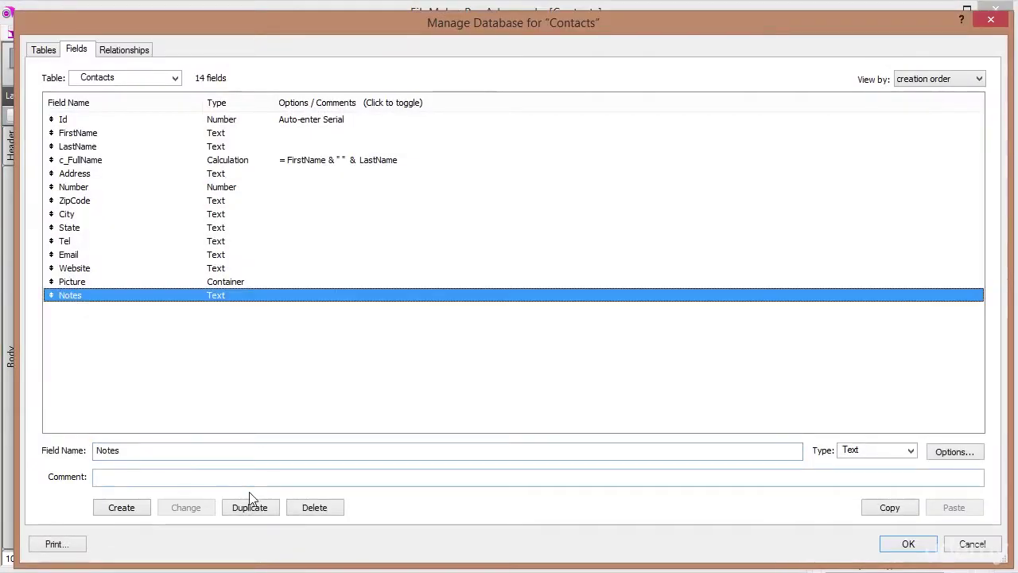
{"action": "left_click", "coordinate": [316, 508]}
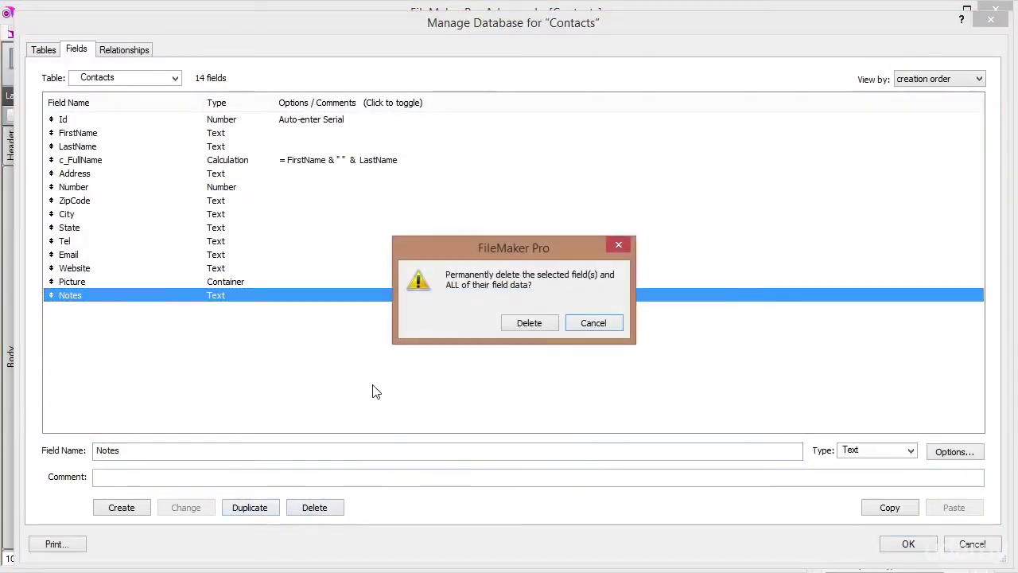
{"action": "left_click", "coordinate": [43, 51]}
{"action": "left_click_drag", "start_coordinate": [169, 478], "coordinate": [2, 464]}
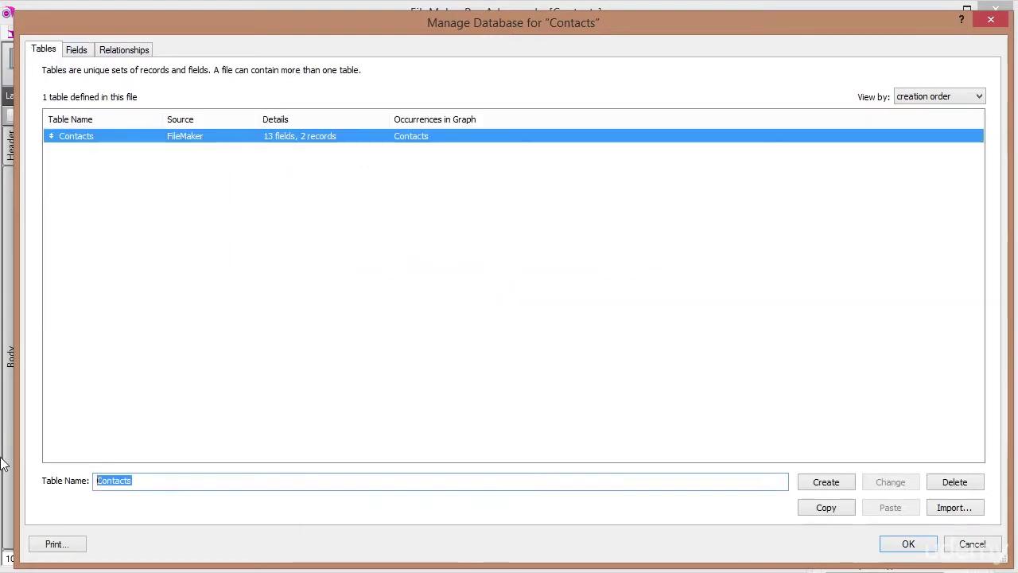
{"action": "type", "text": "Notes"}
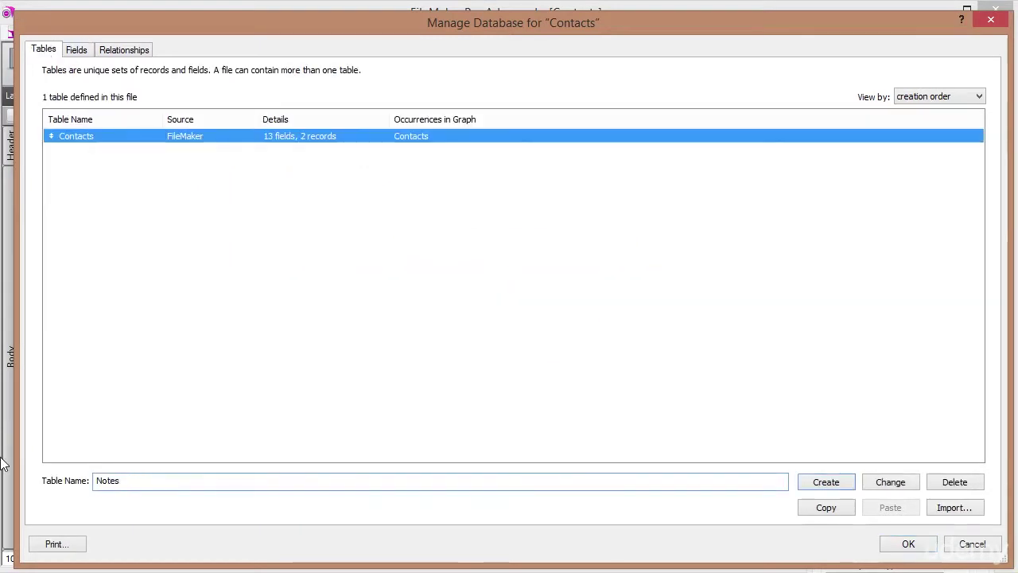
{"action": "left_click", "coordinate": [811, 482]}
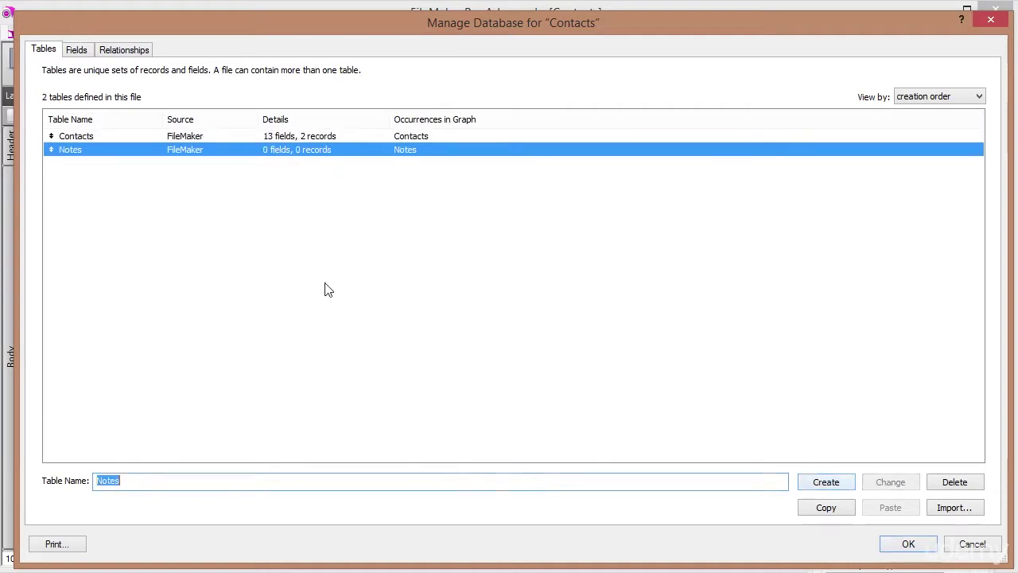
Define an Id field of type Number in the Notes table.
{"action": "double_click", "coordinate": [93, 154]}
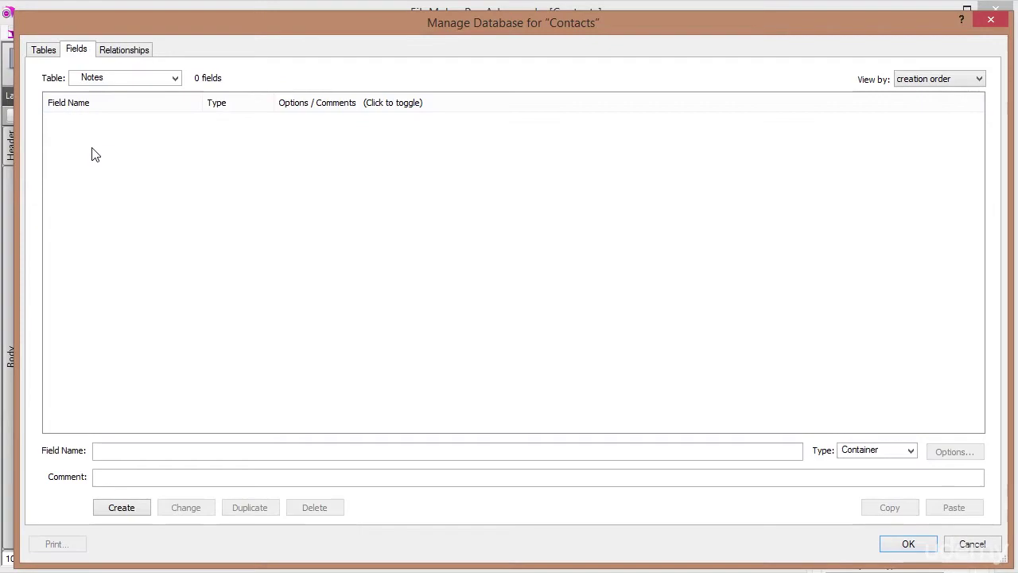
{"action": "left_click", "coordinate": [117, 451]}
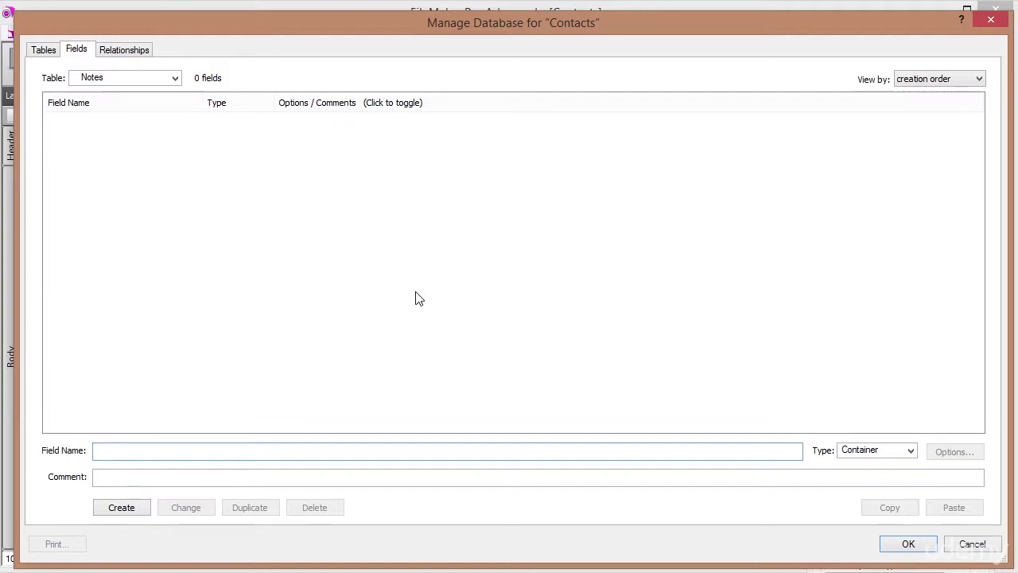
{"action": "type", "text": "I"}
{"action": "key", "text": "Tab"}
{"action": "type", "text": "n"}
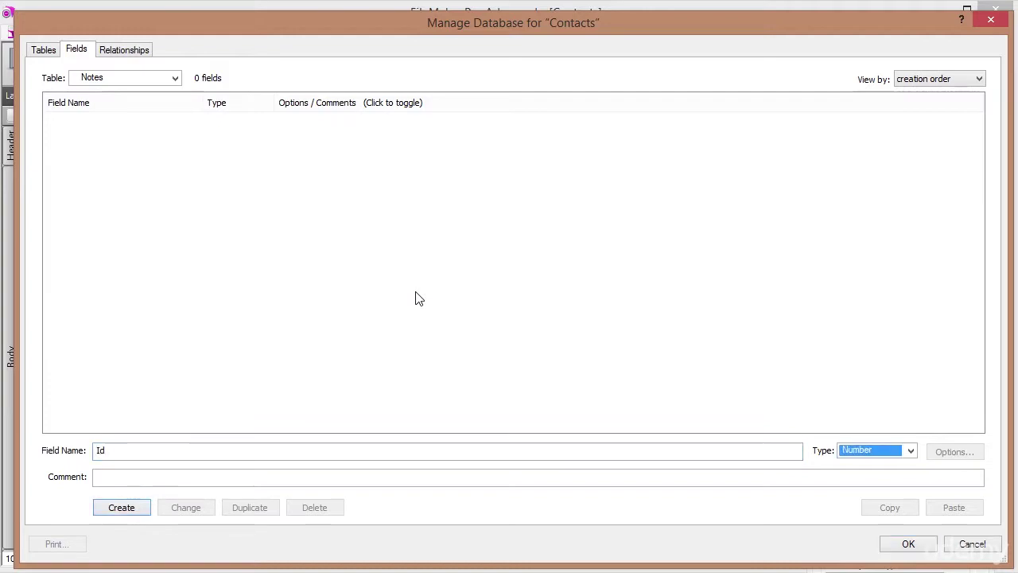
{"action": "key", "text": "Return"}
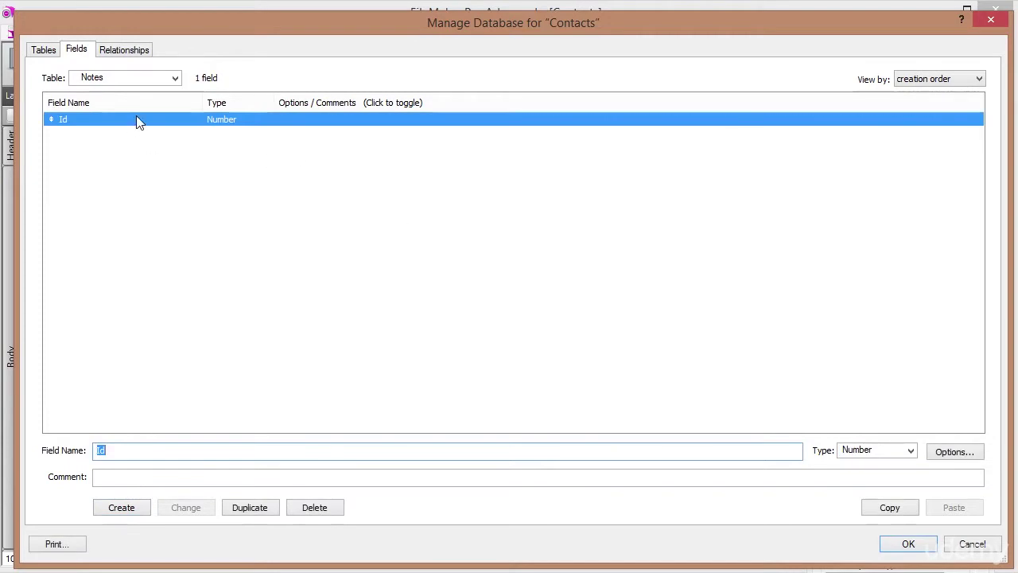
Make Id auto-enter a serial number and name the next field ContactsIdFk.
{"action": "double_click", "coordinate": [136, 117]}
{"action": "left_click", "coordinate": [386, 215]}
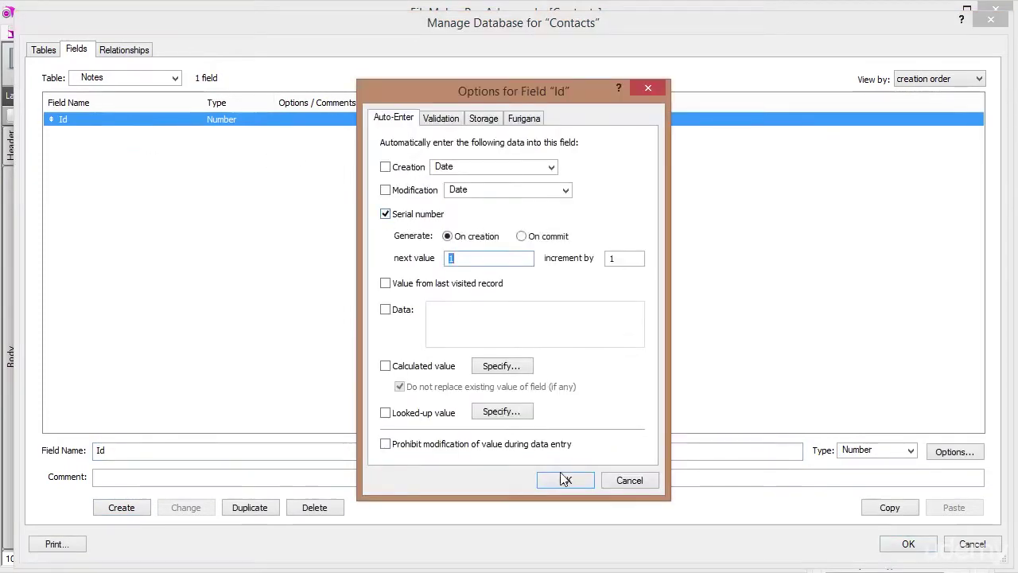
{"action": "left_click", "coordinate": [564, 480]}
{"action": "double_click", "coordinate": [119, 451]}
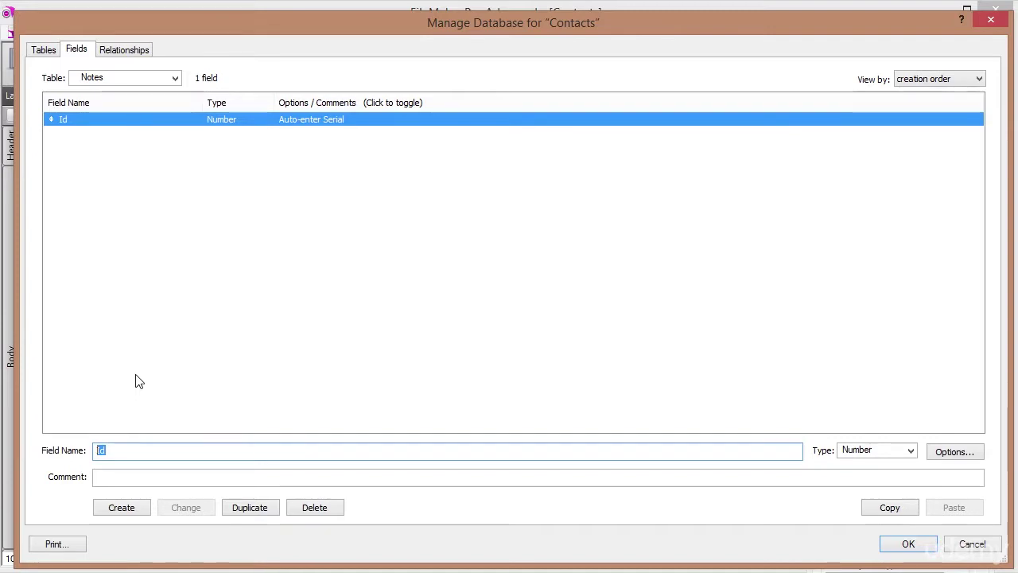
{"action": "type", "text": "ContactsIdFk"}
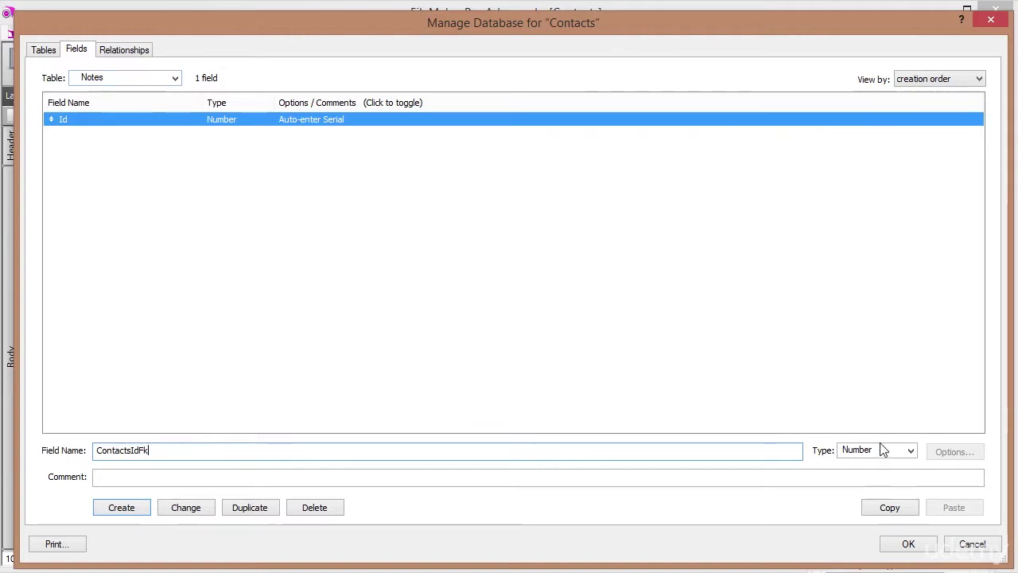
Create the ContactsIdFk Number field and a Note Text field.
{"action": "left_click", "coordinate": [131, 513]}
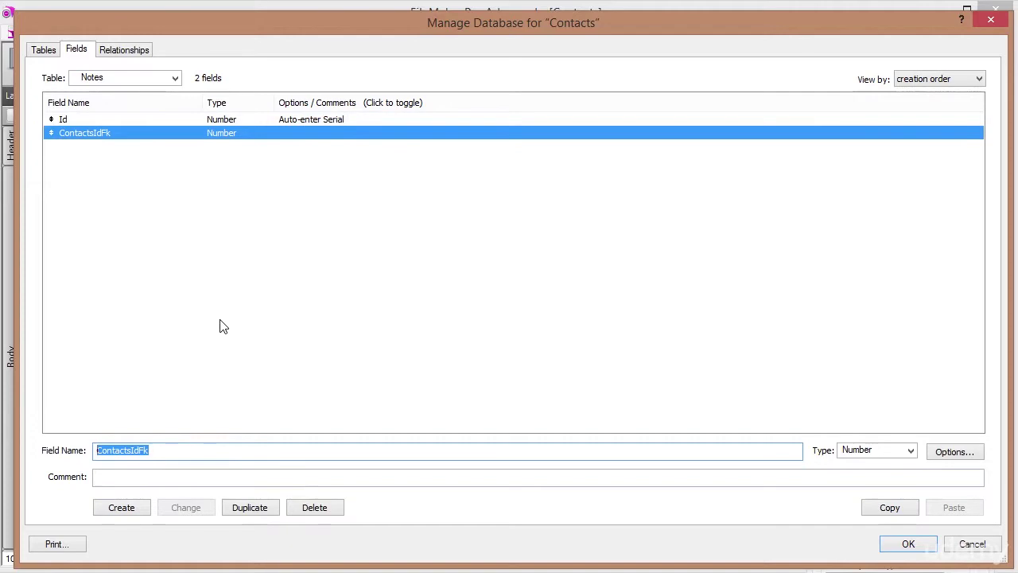
{"action": "type", "text": "Note"}
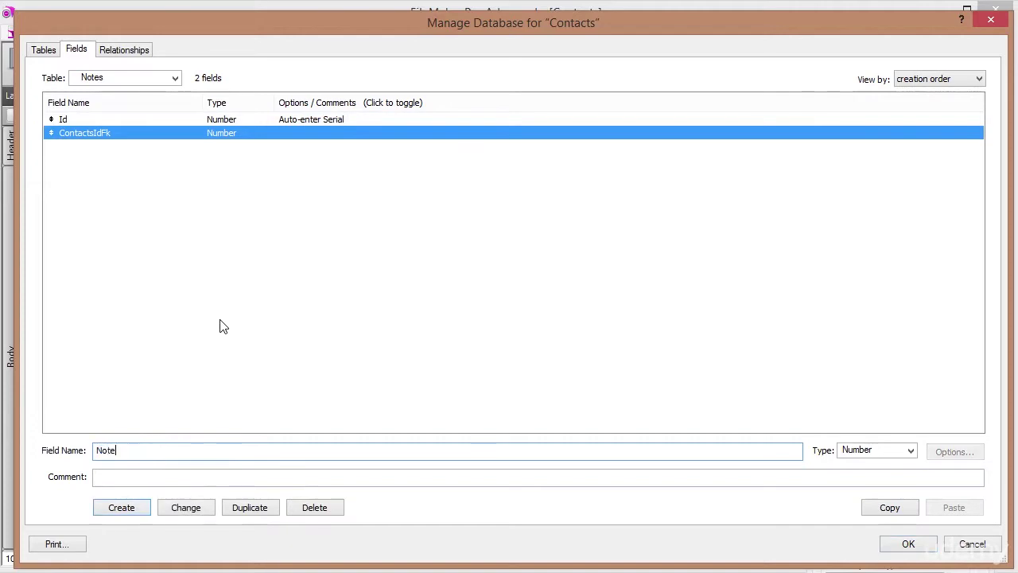
{"action": "key", "text": "Tab"}
{"action": "key", "text": "Up"}
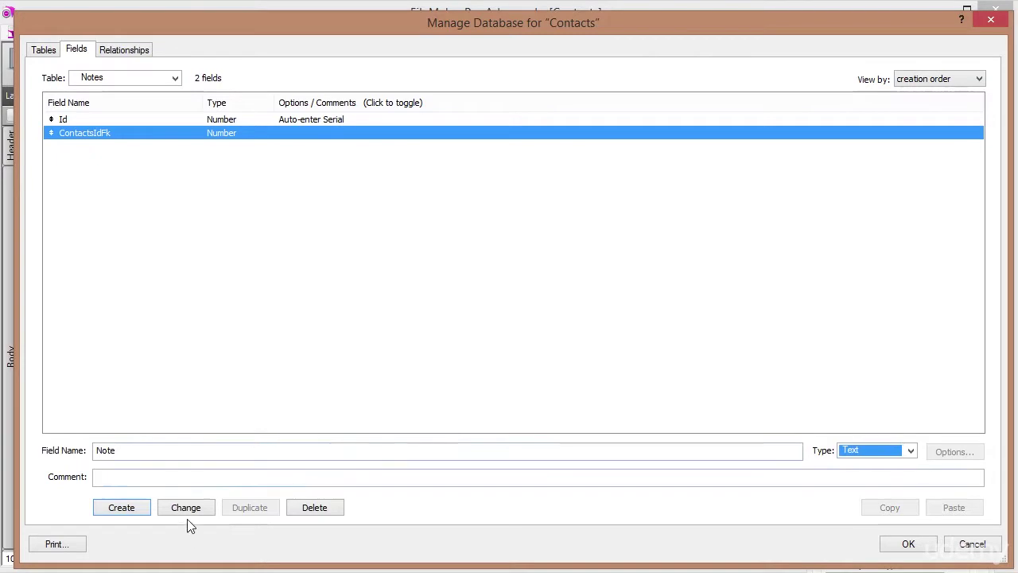
{"action": "left_click", "coordinate": [122, 508]}
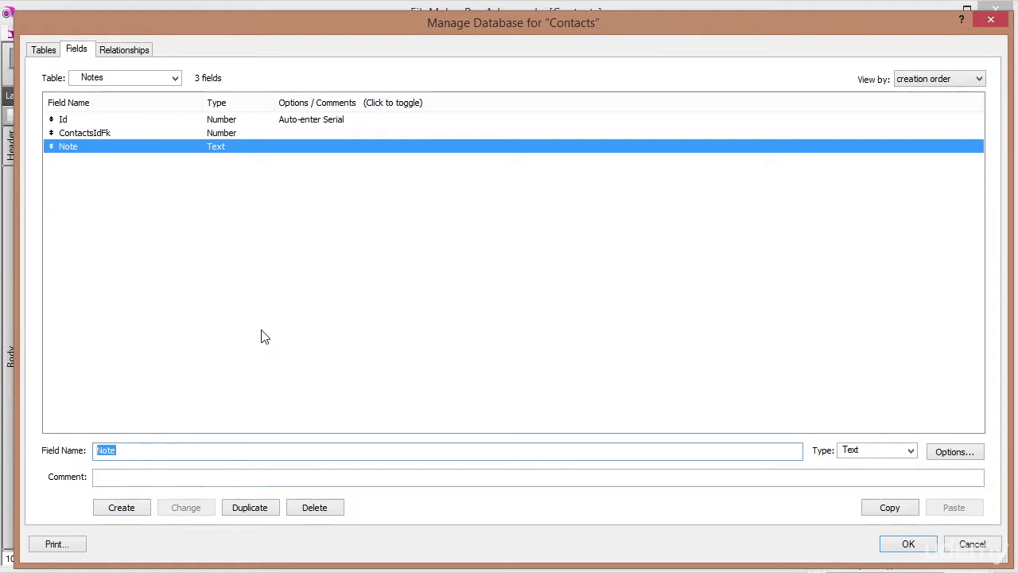
Add a CreationDate Date field that auto-enters the creation date, then save the new fields.
{"action": "type", "text": "Date"}
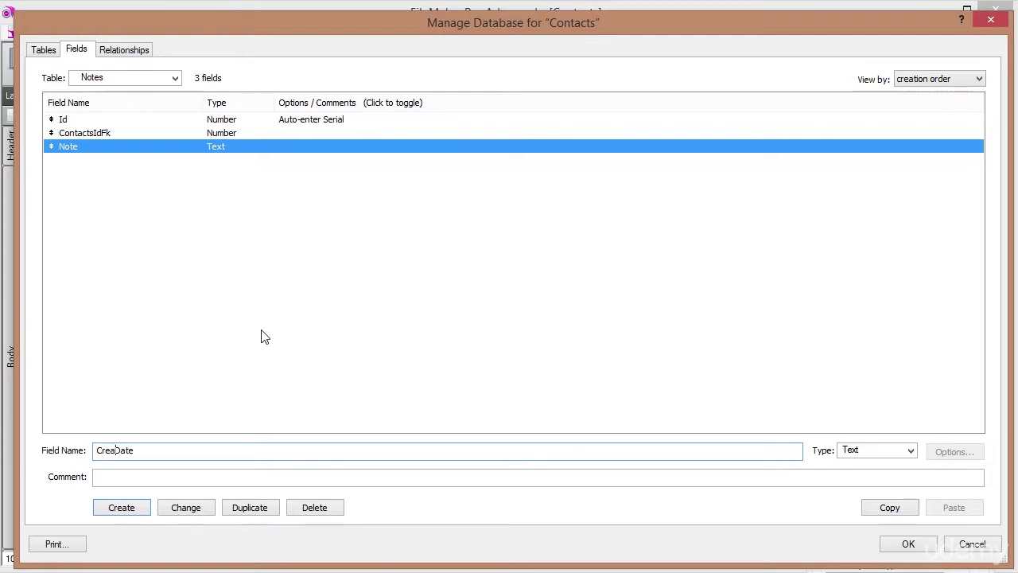
{"action": "type", "text": "ion"}
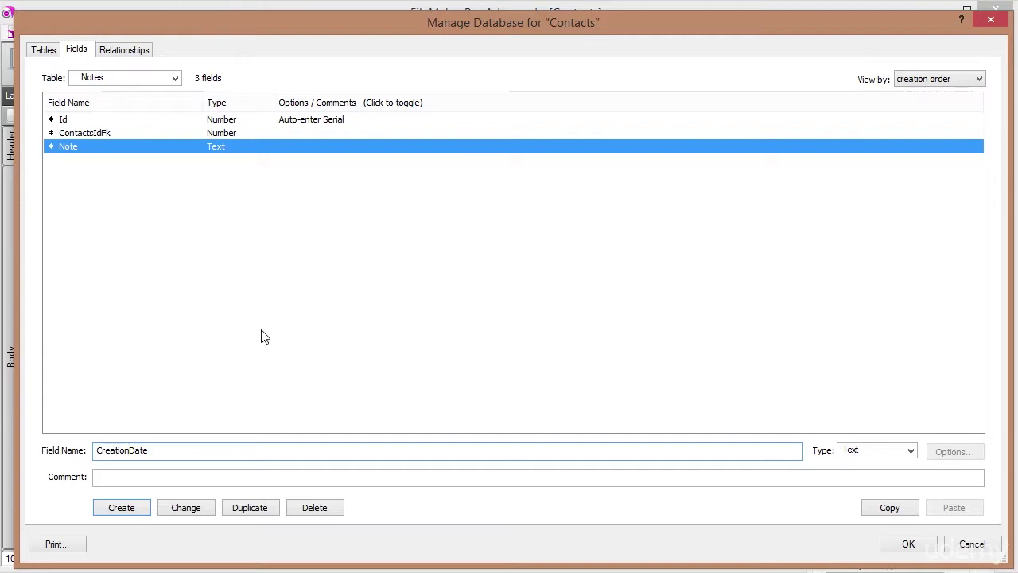
{"action": "left_click", "coordinate": [905, 451]}
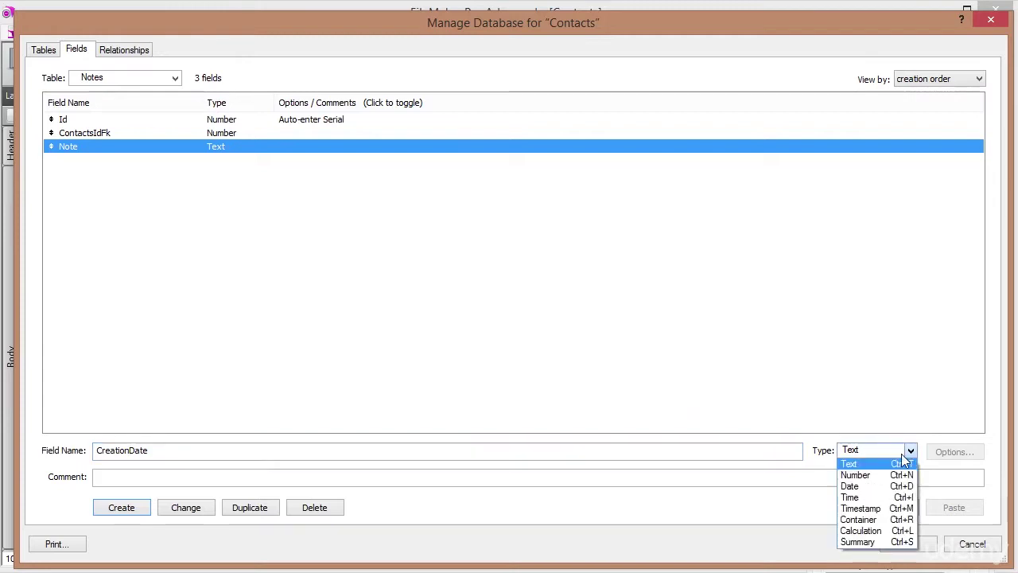
{"action": "left_click", "coordinate": [867, 486]}
{"action": "left_click", "coordinate": [130, 509]}
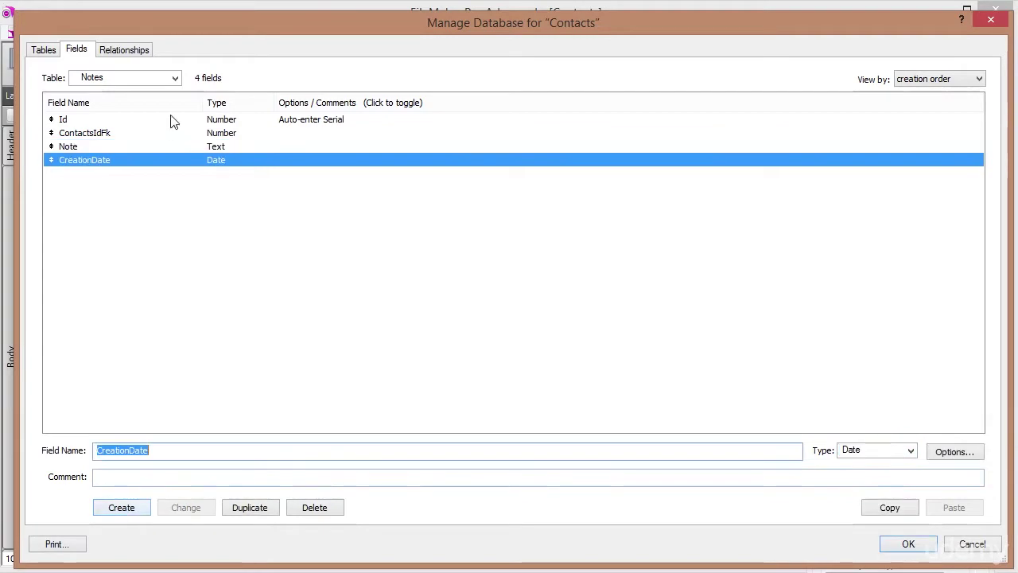
{"action": "double_click", "coordinate": [146, 165]}
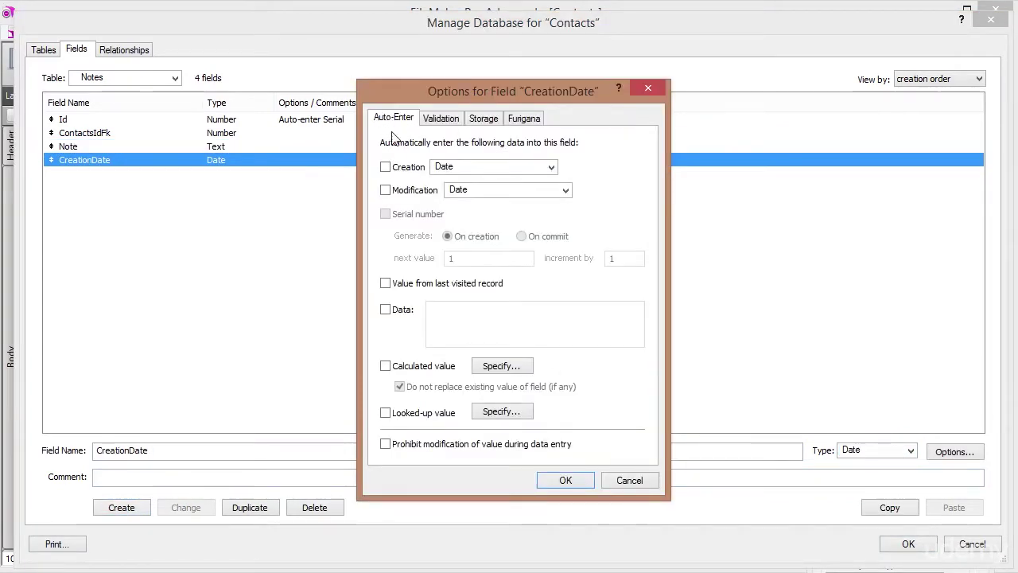
{"action": "left_click", "coordinate": [385, 165]}
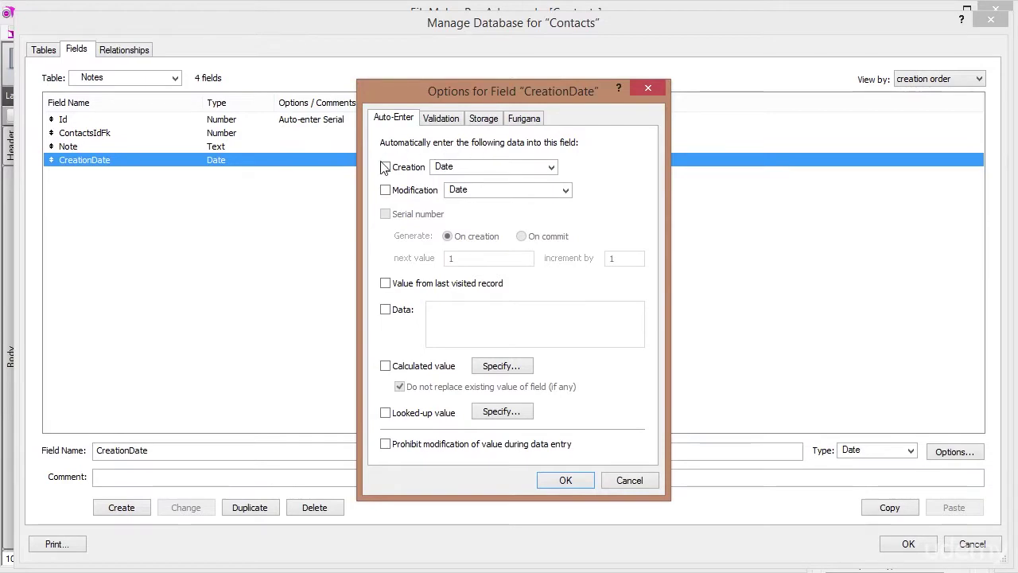
{"action": "left_click", "coordinate": [385, 167]}
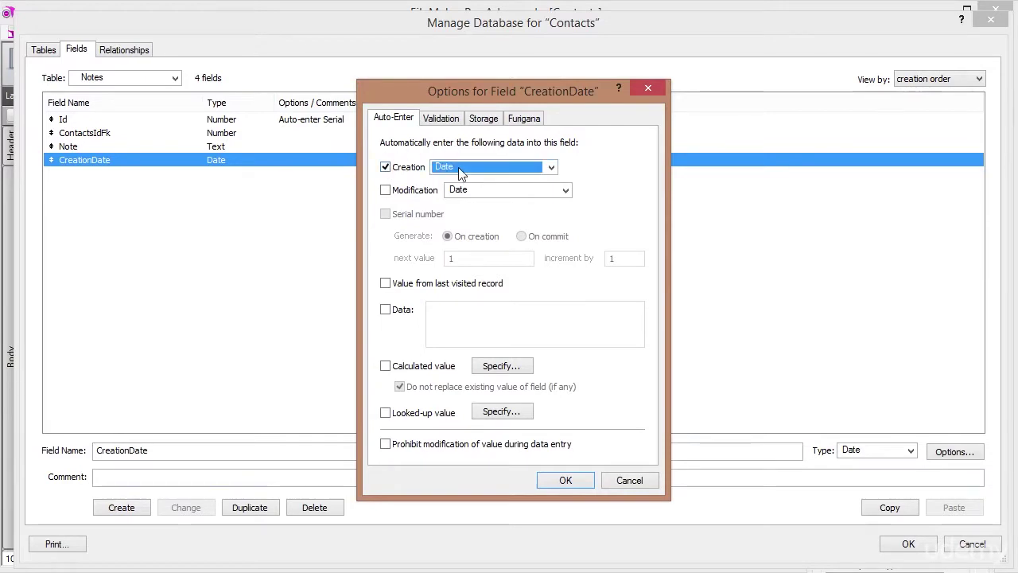
{"action": "left_click", "coordinate": [570, 479]}
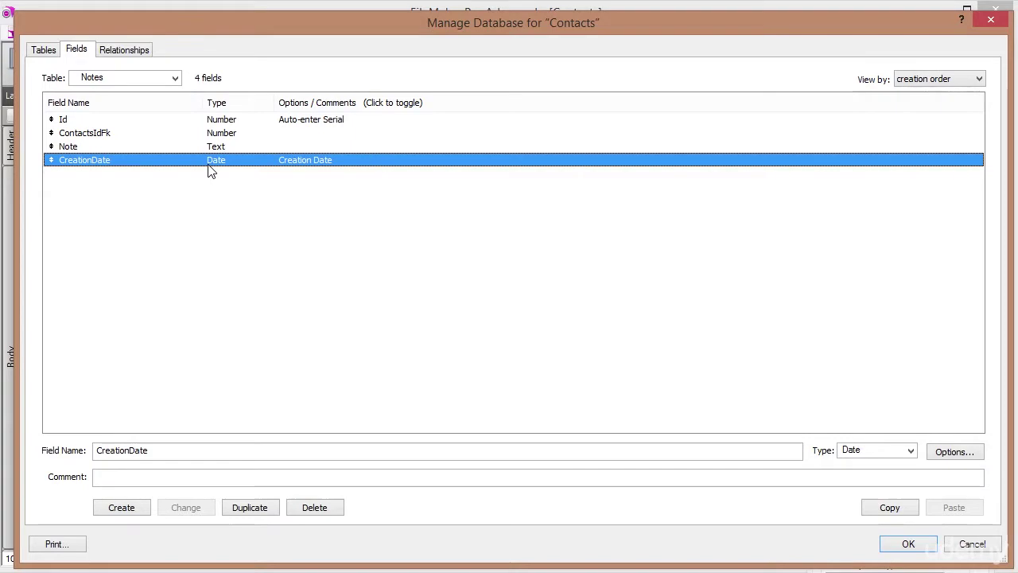
{"action": "left_click", "coordinate": [908, 545]}
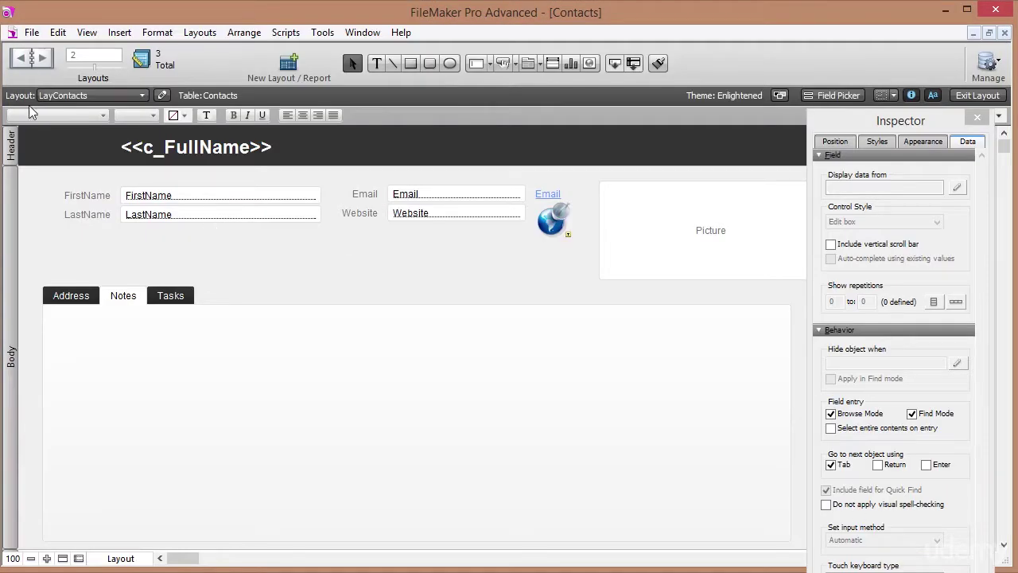
Switch to the Notes layout and view its records as a table in Browse mode.
{"action": "left_click", "coordinate": [59, 96]}
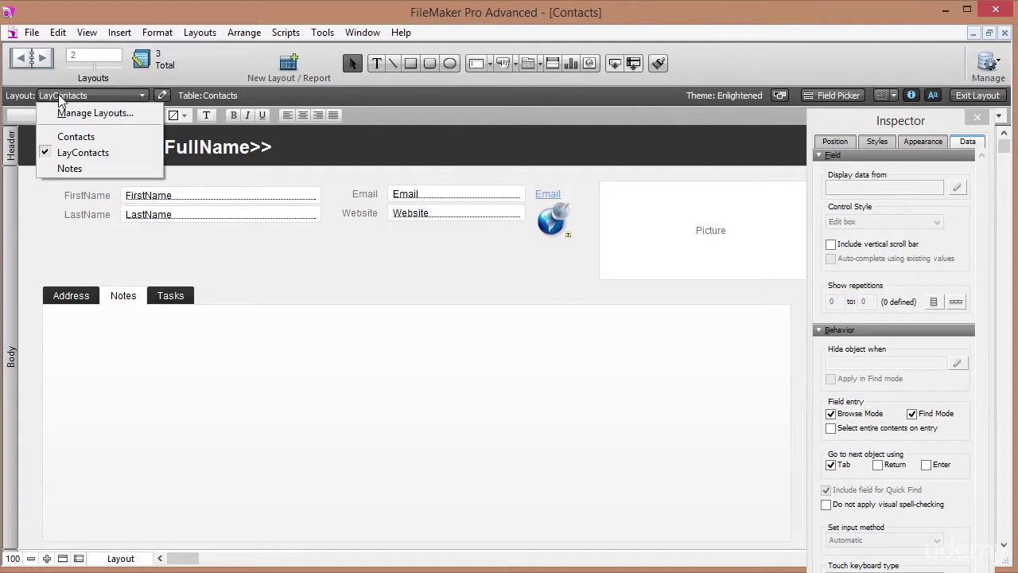
{"action": "left_click", "coordinate": [74, 170]}
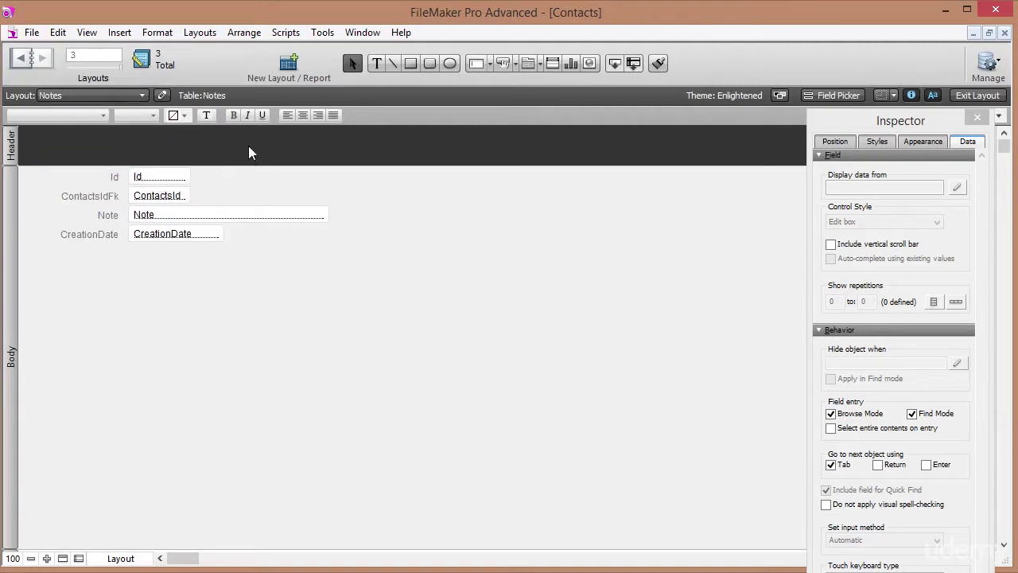
{"action": "left_click", "coordinate": [975, 96]}
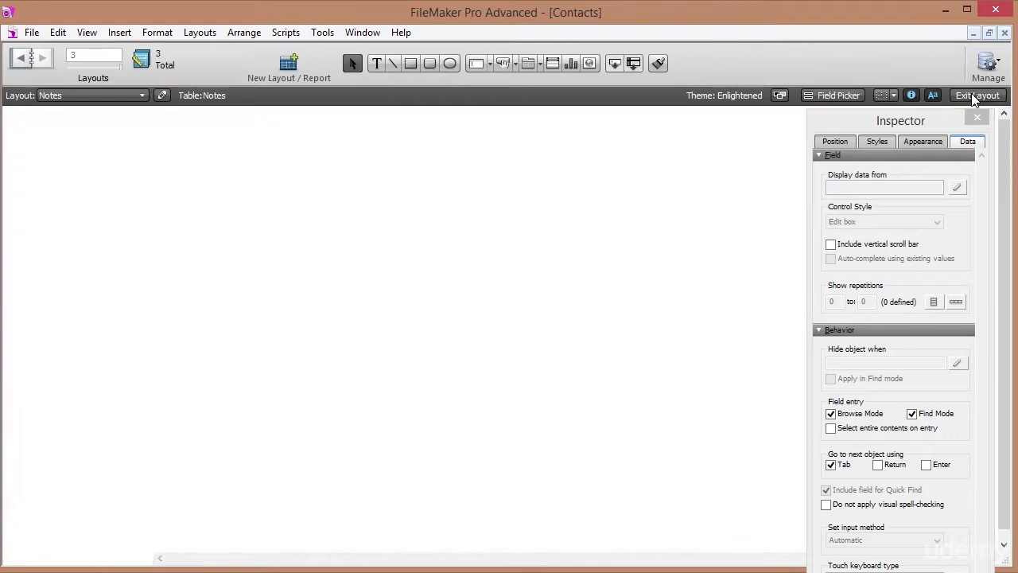
{"action": "left_click", "coordinate": [247, 95]}
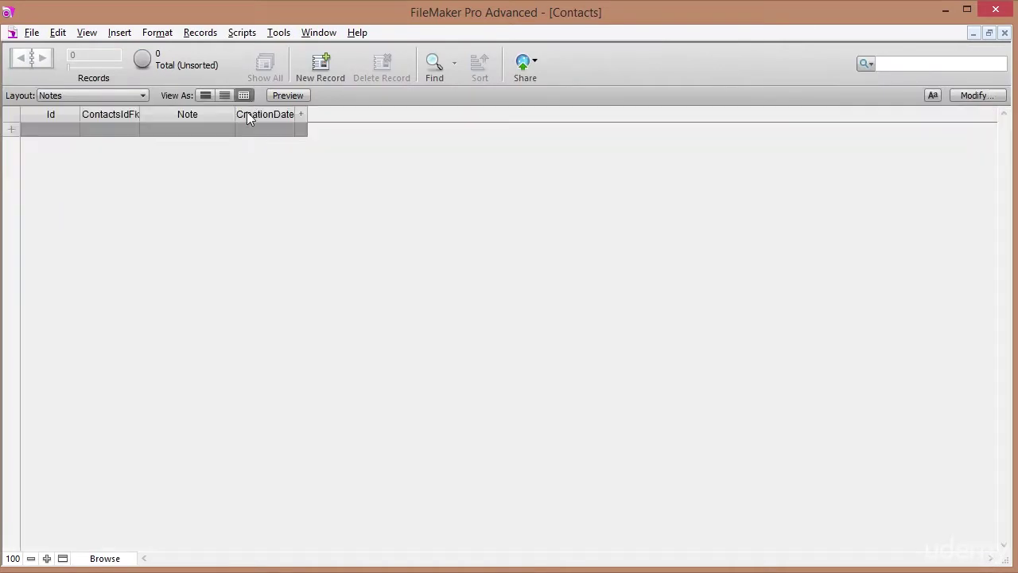
Go back to the LayContacts layout and show the contact's Notes tab.
{"action": "left_click", "coordinate": [105, 95]}
{"action": "left_click", "coordinate": [89, 130]}
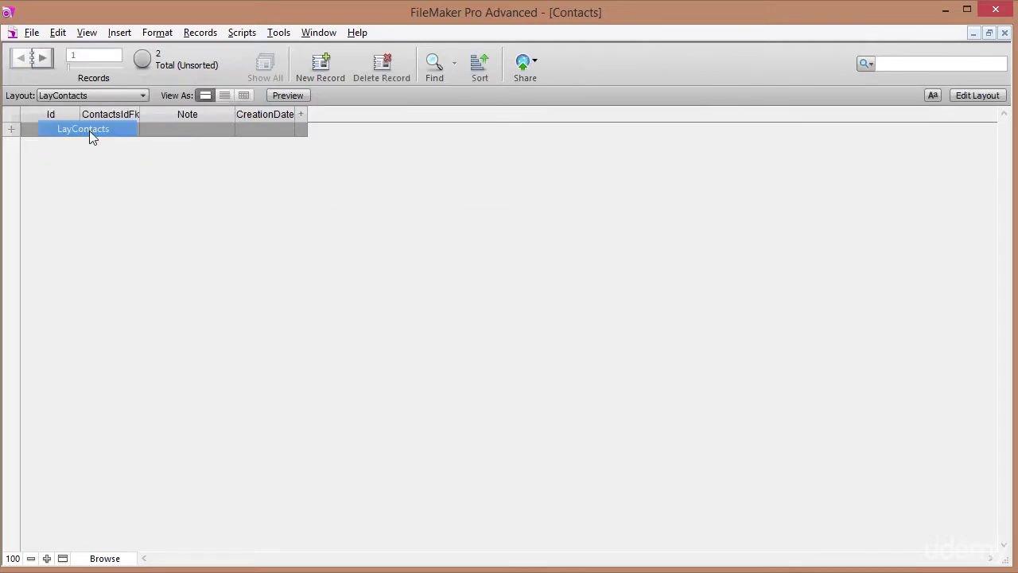
{"action": "left_click", "coordinate": [119, 276]}
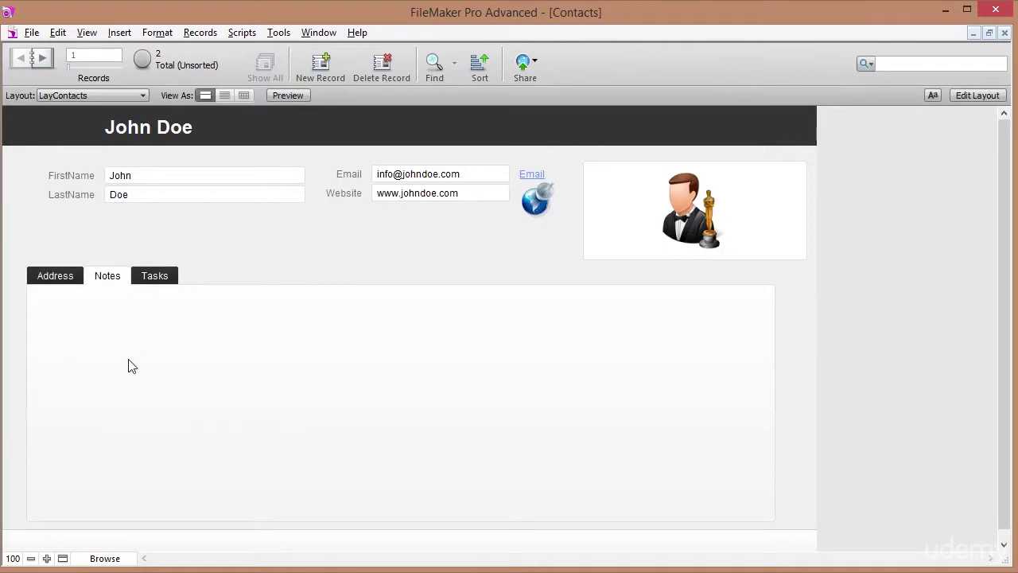
In Manage Layouts, create a Tables folder at the top and a Layouts folder.
{"action": "left_click", "coordinate": [32, 33]}
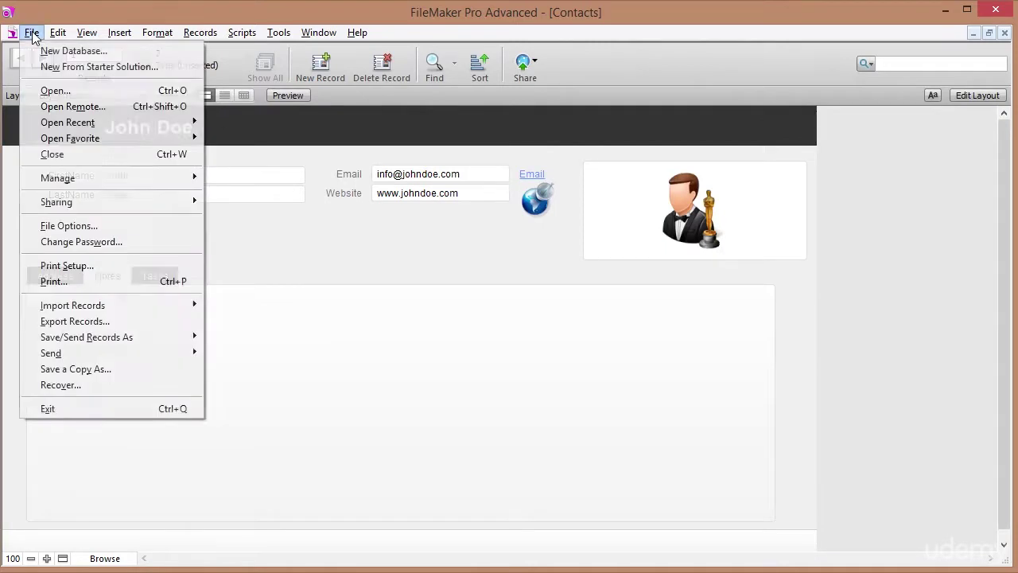
{"action": "mouse_move", "coordinate": [153, 182]}
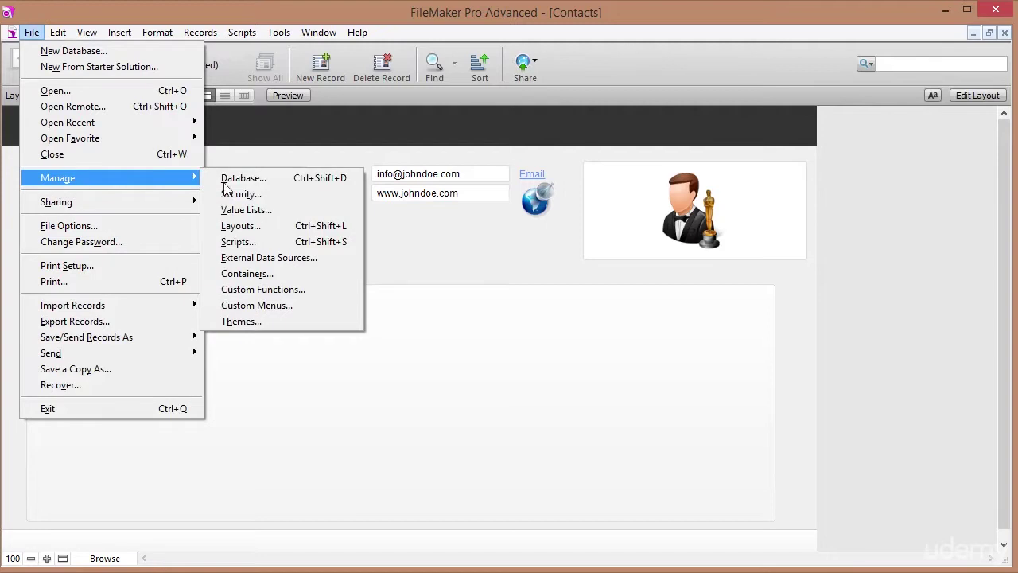
{"action": "left_click", "coordinate": [241, 225]}
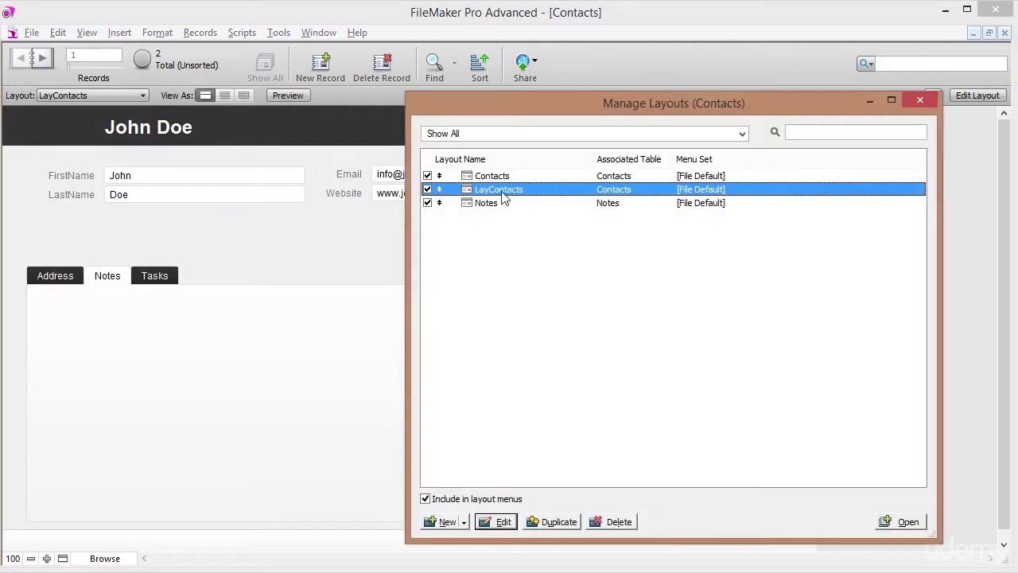
{"action": "left_click", "coordinate": [465, 523]}
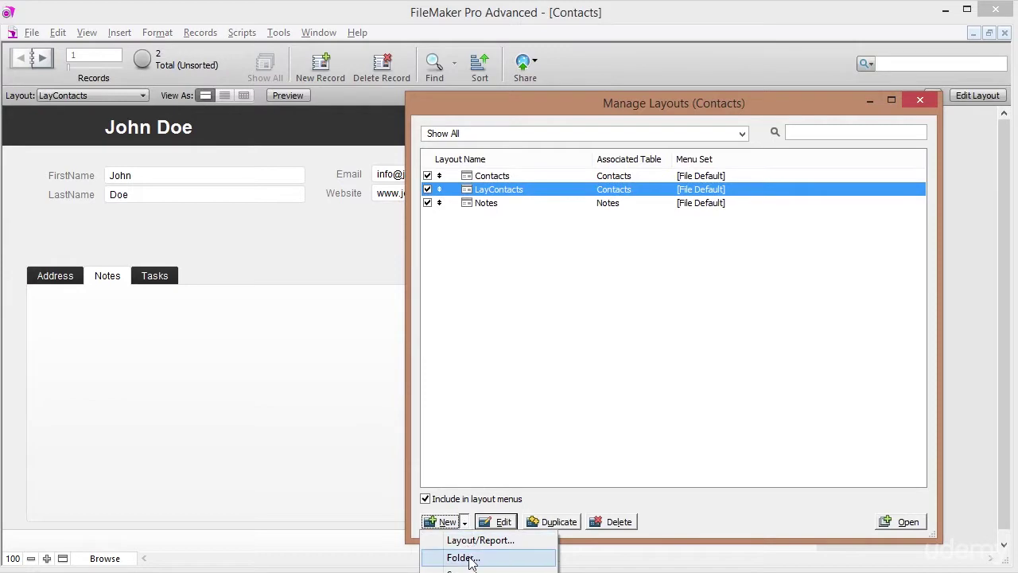
{"action": "left_click", "coordinate": [470, 560]}
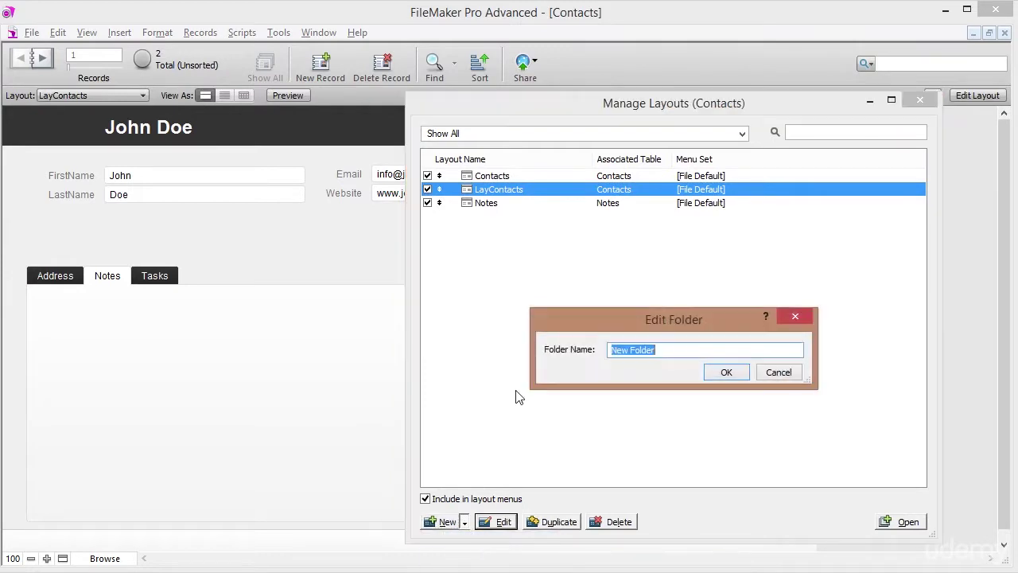
{"action": "type", "text": "Tables"}
{"action": "left_click", "coordinate": [721, 375]}
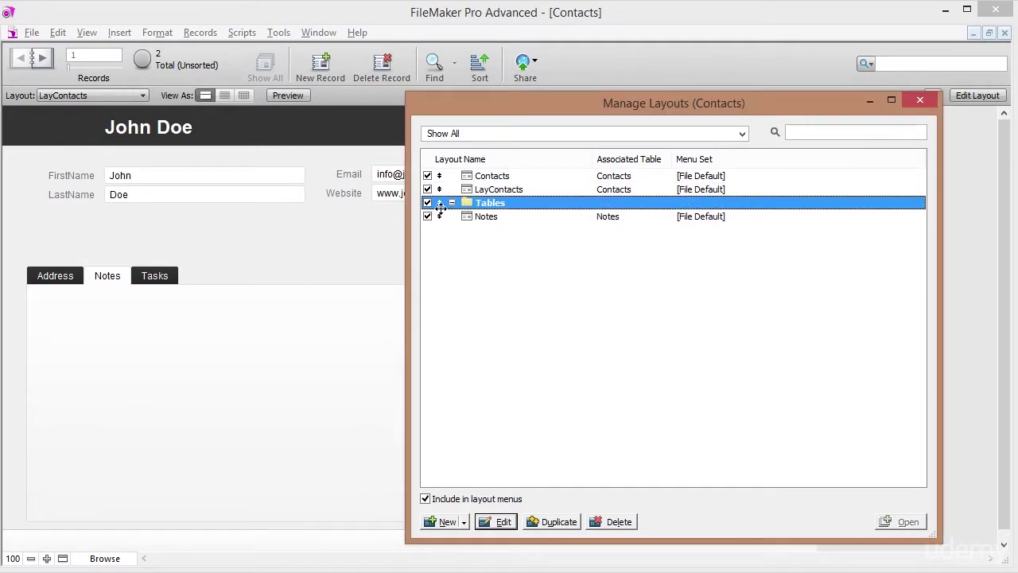
{"action": "left_click_drag", "start_coordinate": [440, 204], "coordinate": [440, 175]}
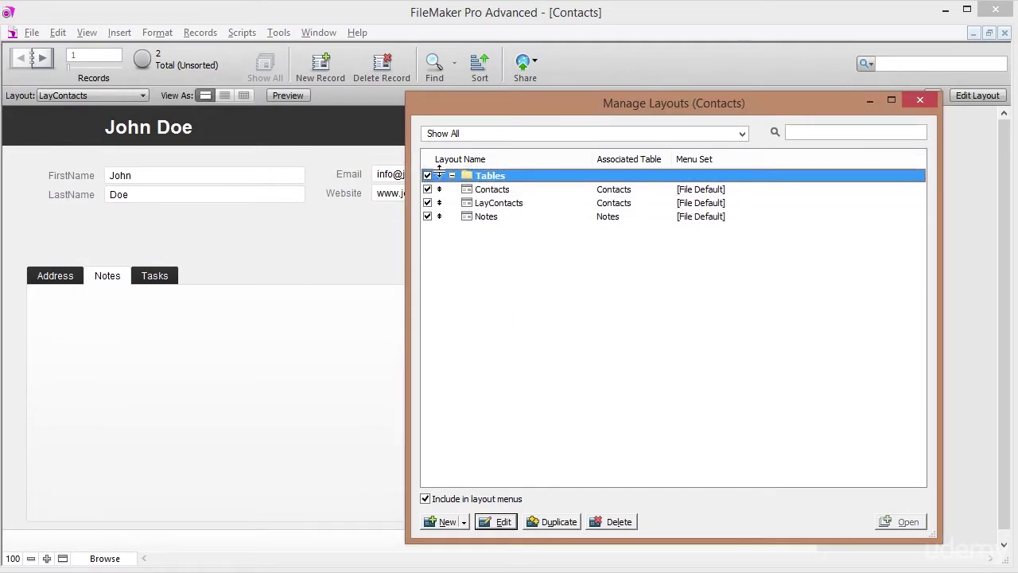
{"action": "left_click", "coordinate": [464, 522]}
{"action": "left_click", "coordinate": [463, 557]}
{"action": "type", "text": "Layouts"}
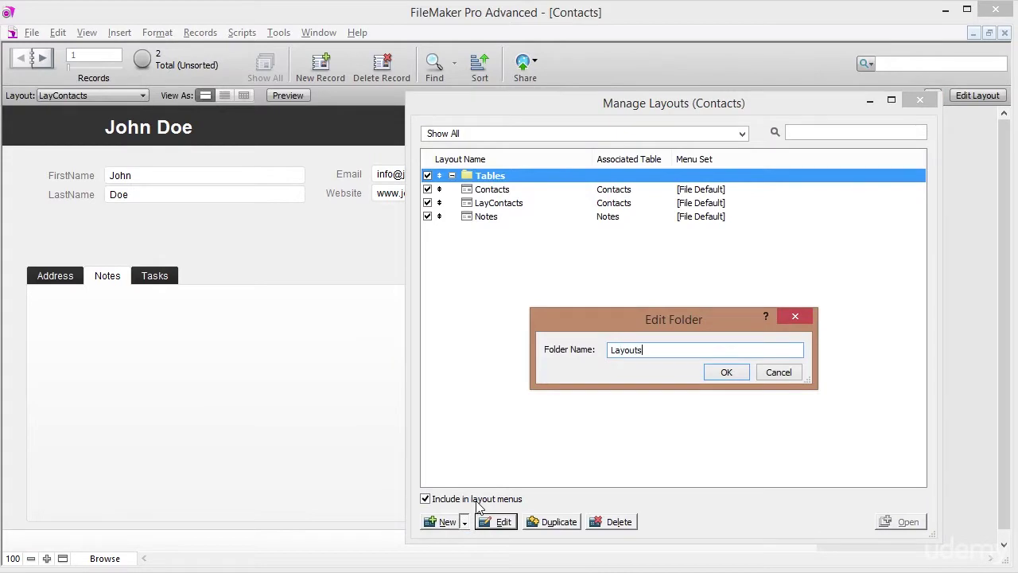
{"action": "left_click", "coordinate": [730, 374]}
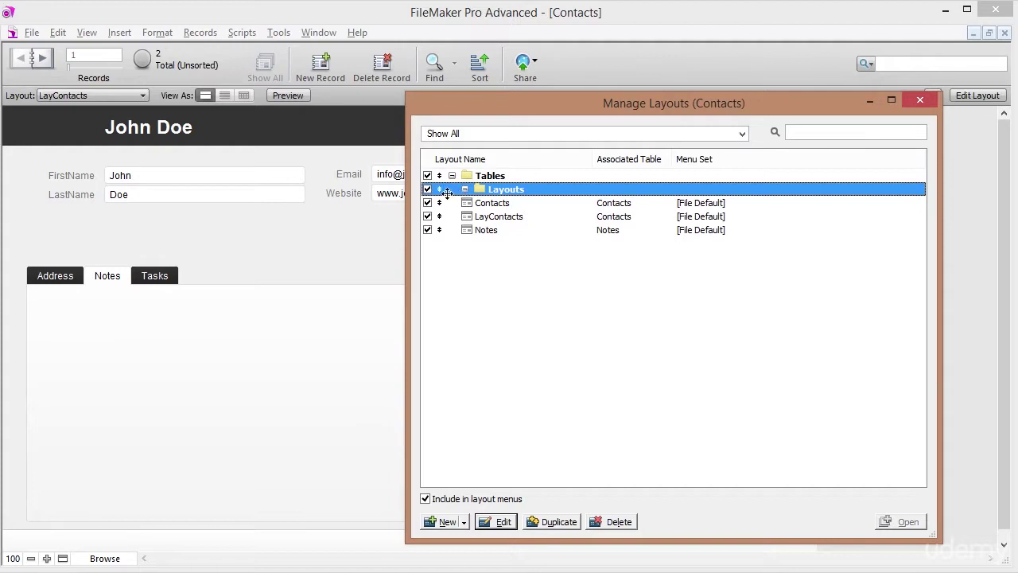
Put Contacts and Notes under Tables and LayContacts under the top-level Layouts folder.
{"action": "left_click", "coordinate": [491, 218]}
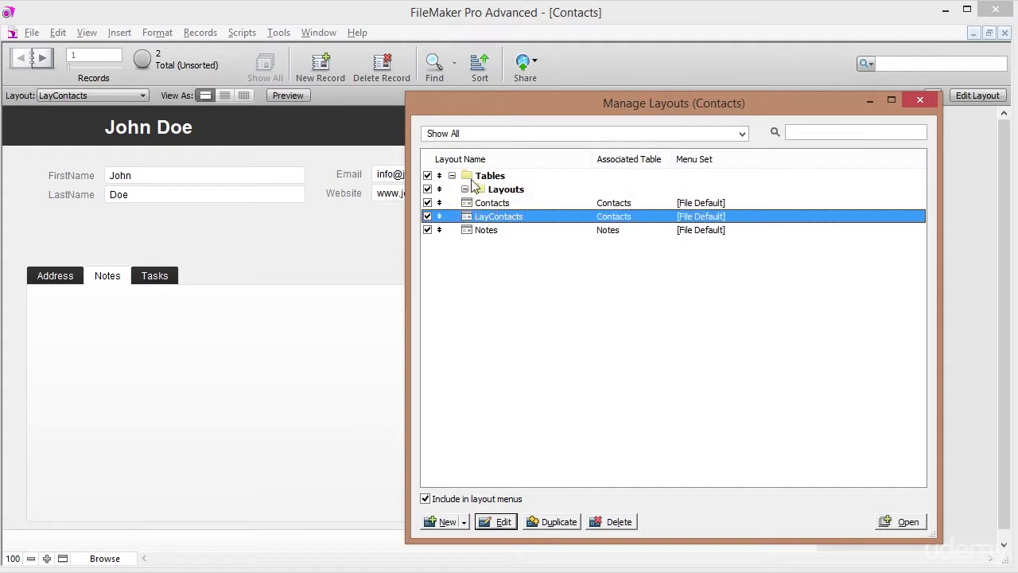
{"action": "left_click", "coordinate": [489, 190]}
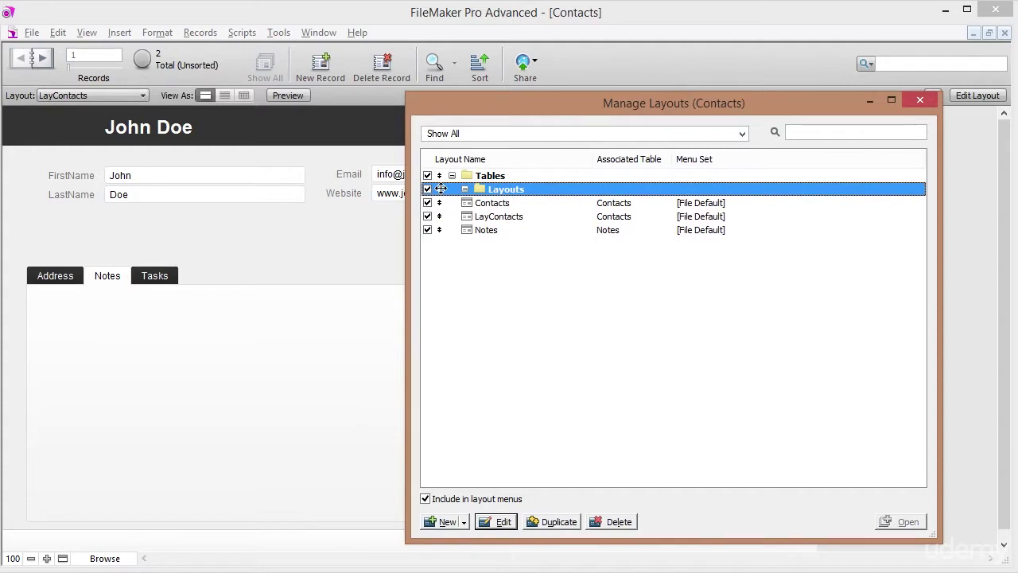
{"action": "left_click_drag", "start_coordinate": [441, 188], "coordinate": [405, 192]}
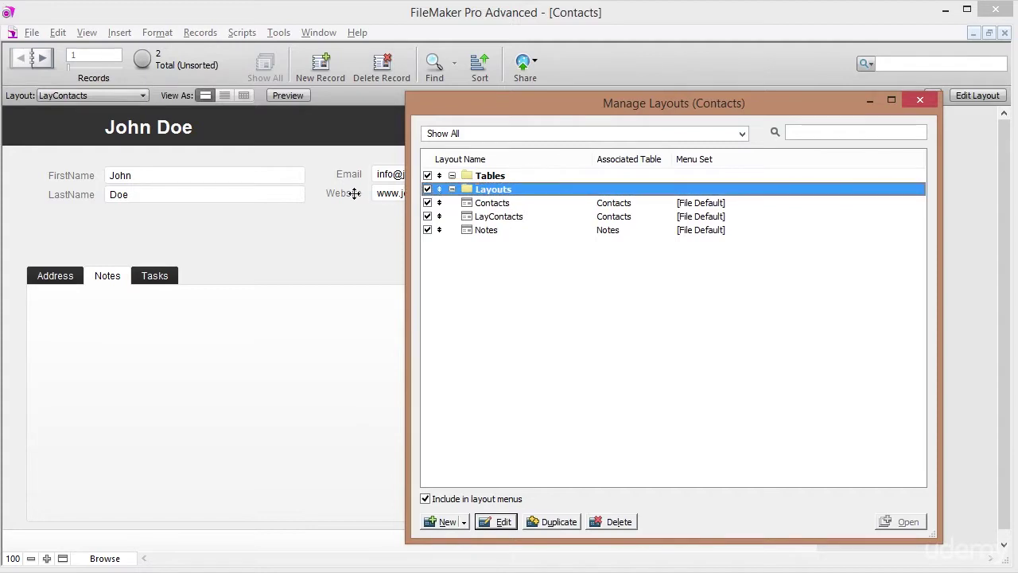
{"action": "left_click", "coordinate": [489, 204]}
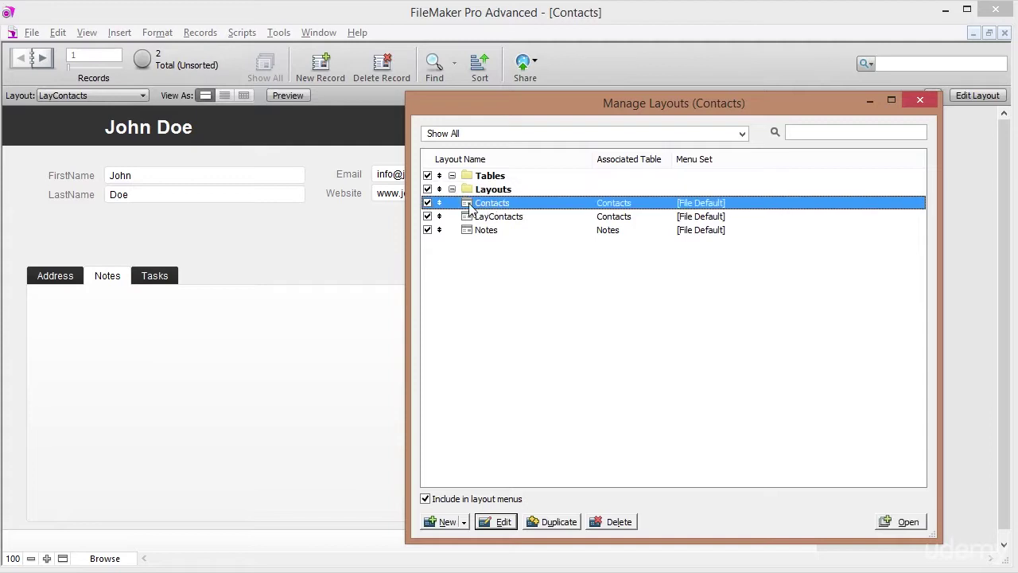
{"action": "left_click_drag", "start_coordinate": [442, 196], "coordinate": [477, 187]}
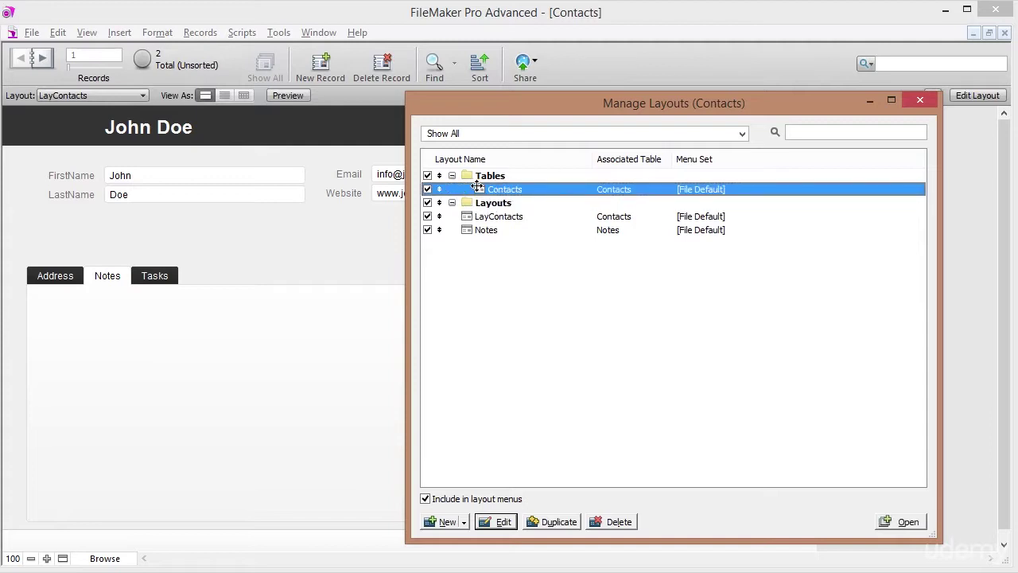
{"action": "left_click", "coordinate": [486, 216]}
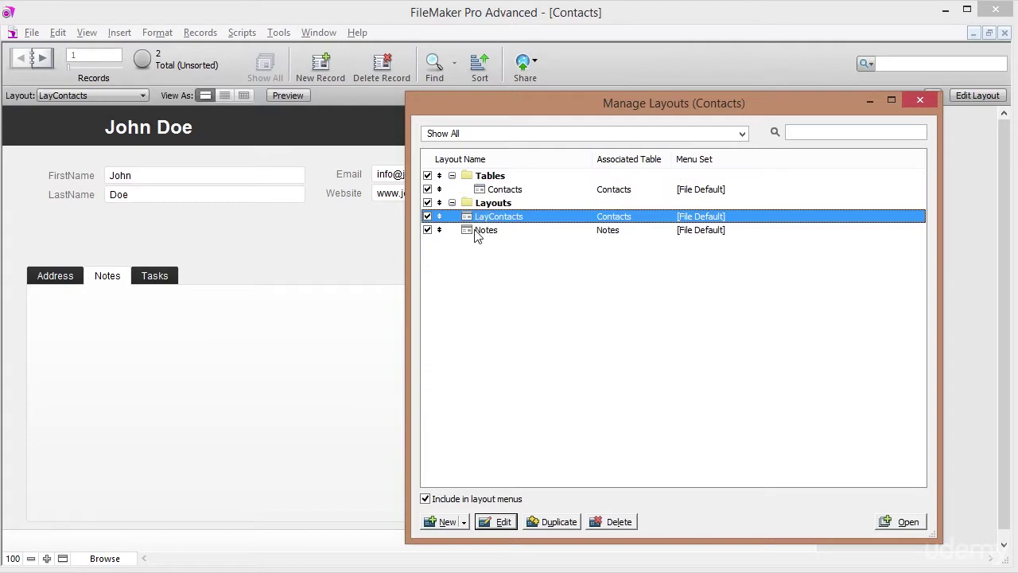
{"action": "left_click", "coordinate": [477, 231]}
{"action": "left_click_drag", "start_coordinate": [432, 230], "coordinate": [461, 200]}
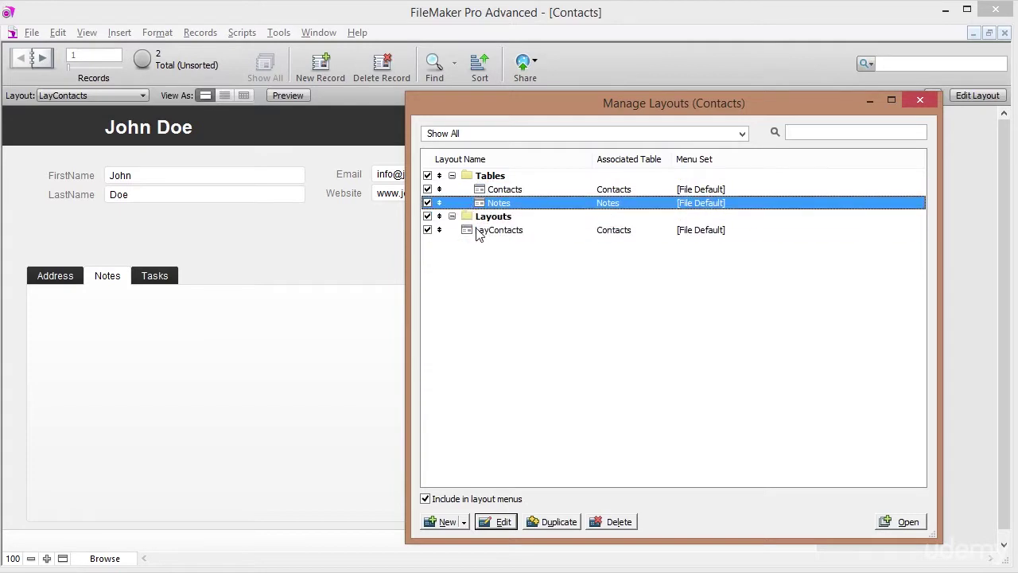
{"action": "left_click", "coordinate": [471, 232]}
{"action": "left_click_drag", "start_coordinate": [442, 230], "coordinate": [483, 231]}
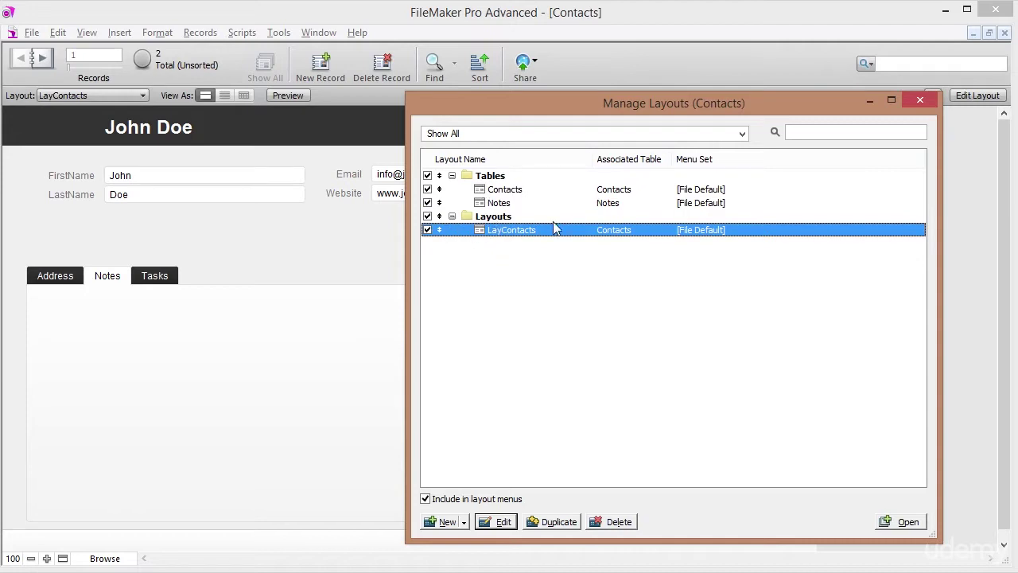
Close the layout manager and choose LayContacts from the Layouts folder.
{"action": "left_click", "coordinate": [920, 101]}
{"action": "left_click", "coordinate": [89, 95]}
{"action": "mouse_move", "coordinate": [90, 117]}
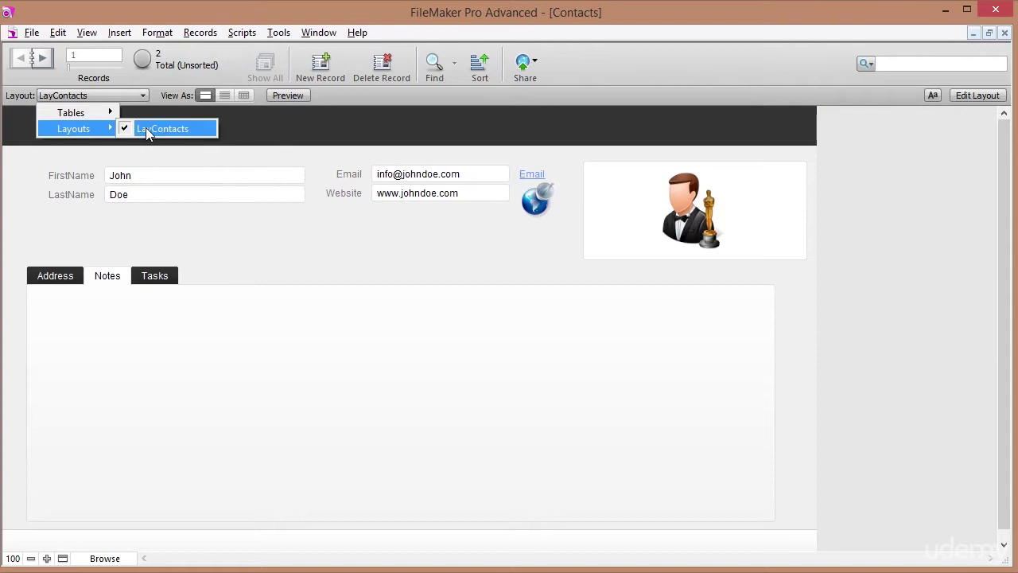
{"action": "left_click", "coordinate": [156, 232]}
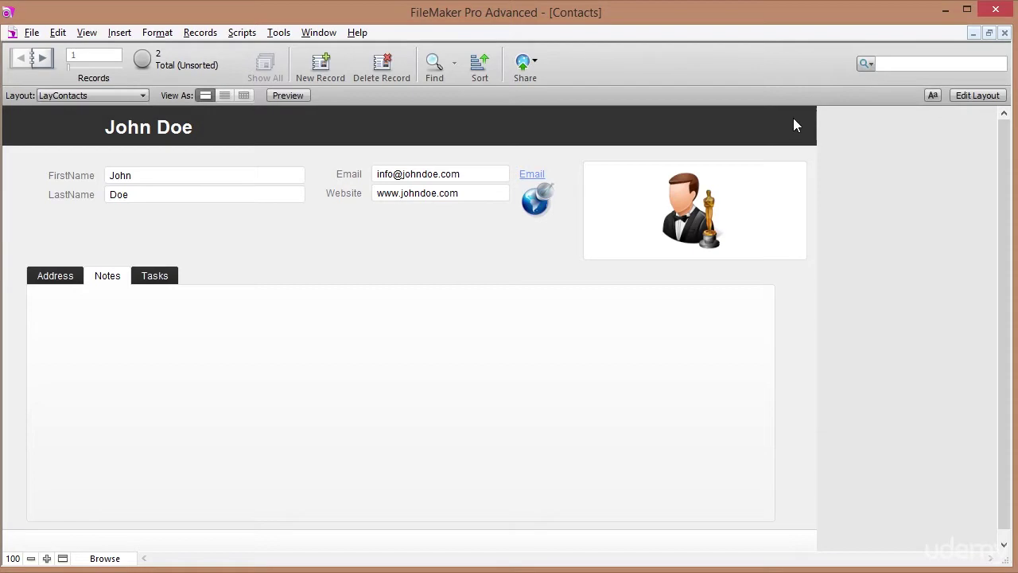
Draw a field on the Notes tab that shows Notes::Note from the Notes table.
{"action": "left_click", "coordinate": [966, 95]}
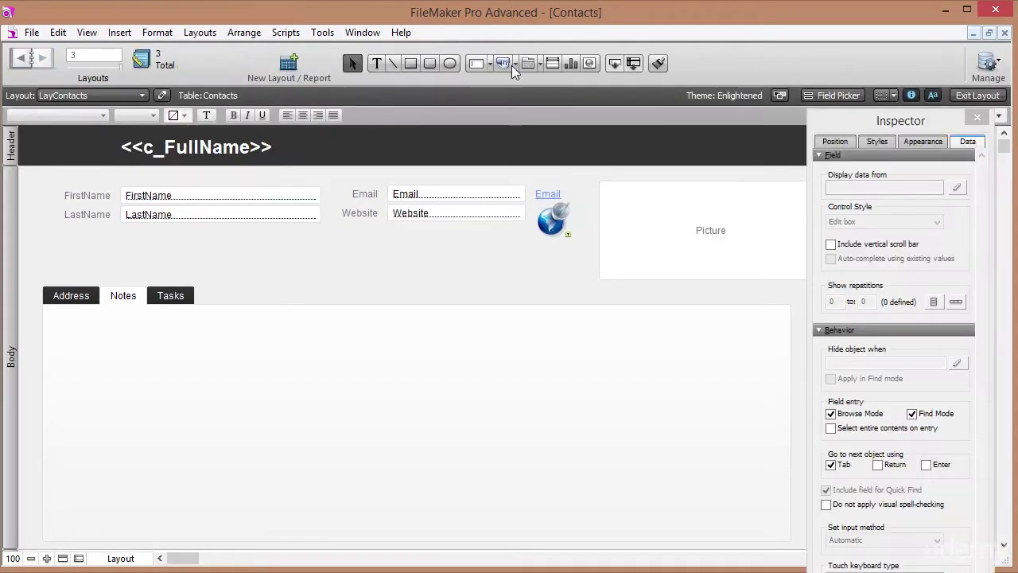
{"action": "left_click_drag", "start_coordinate": [617, 67], "coordinate": [152, 344]}
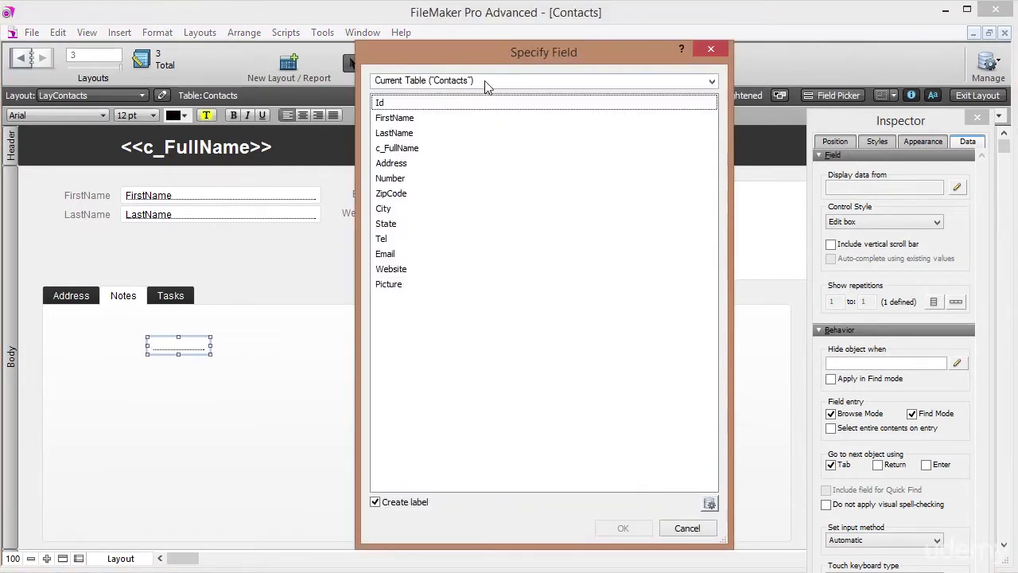
{"action": "left_click", "coordinate": [487, 82]}
{"action": "left_click", "coordinate": [427, 148]}
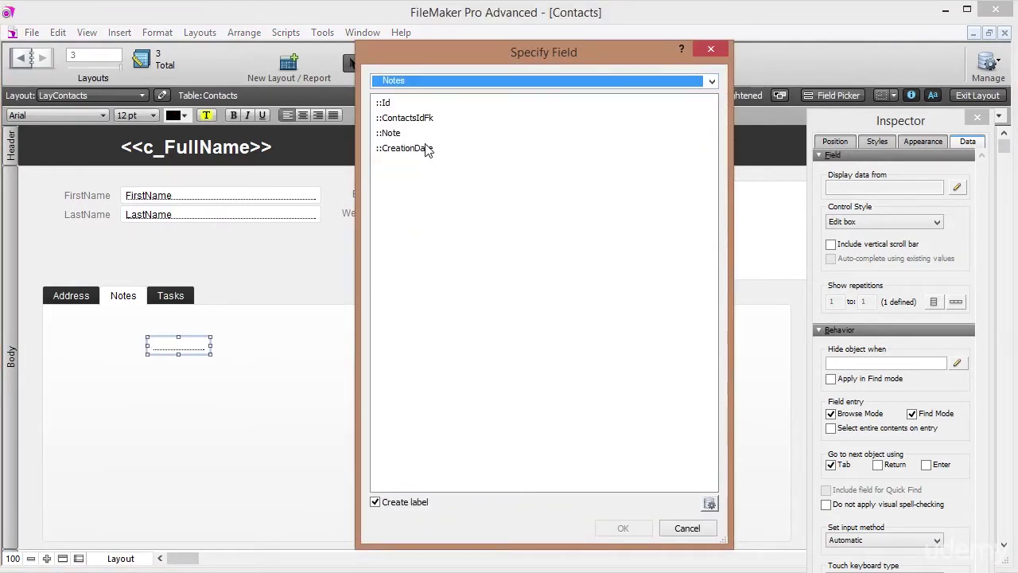
{"action": "left_click", "coordinate": [406, 118]}
{"action": "left_click", "coordinate": [420, 134]}
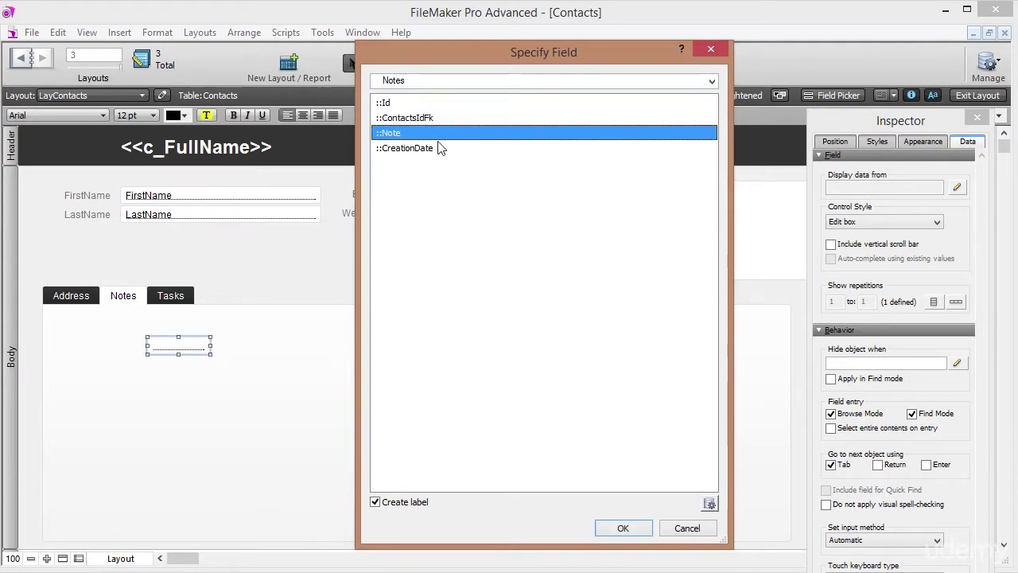
{"action": "left_click", "coordinate": [624, 530]}
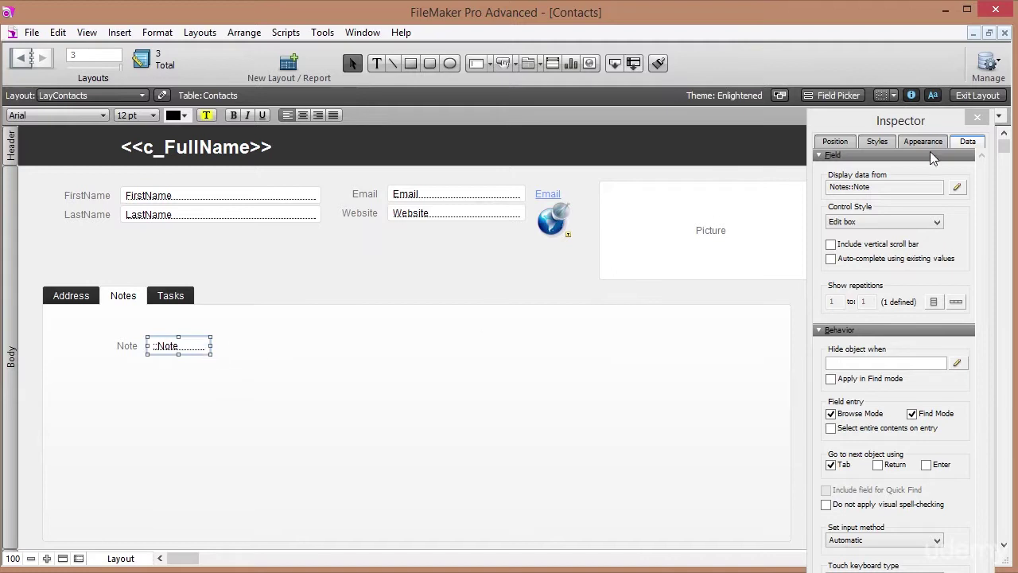
Check the Notes tab in Browse mode, then widen the Note field to the right in Layout mode.
{"action": "left_click", "coordinate": [977, 96]}
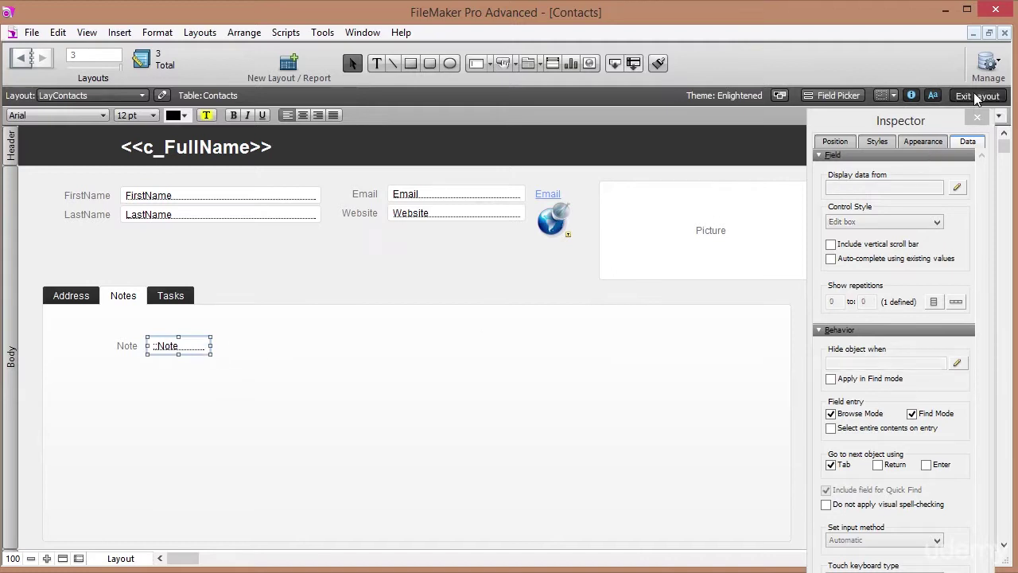
{"action": "left_click", "coordinate": [108, 276]}
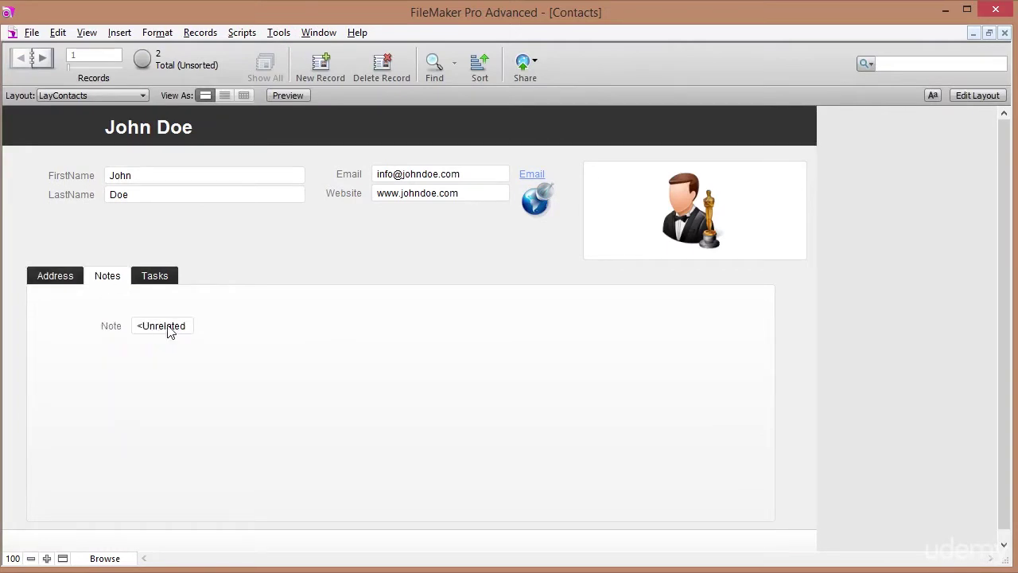
{"action": "left_click", "coordinate": [976, 95]}
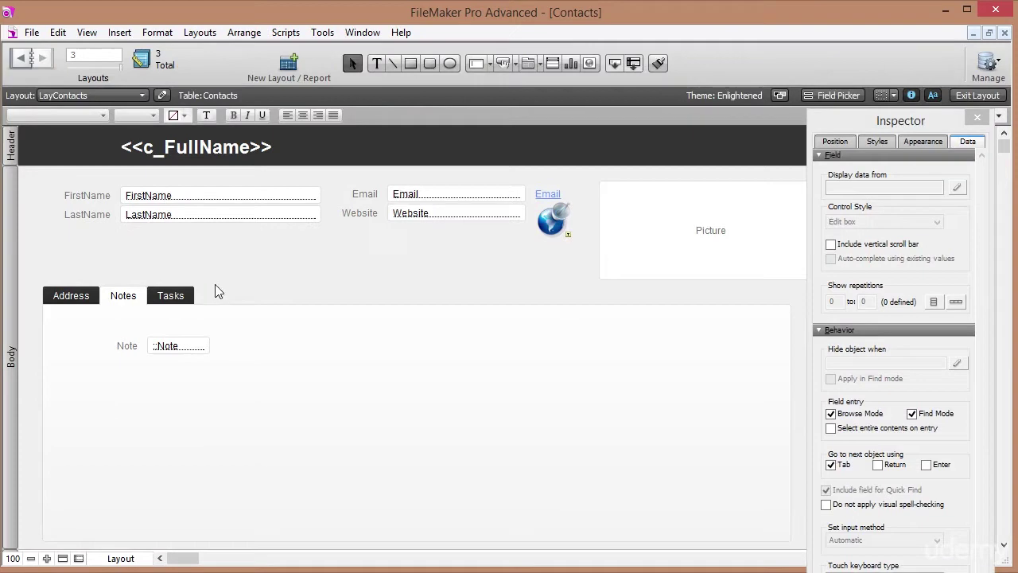
{"action": "left_click", "coordinate": [189, 344]}
{"action": "left_click_drag", "start_coordinate": [211, 345], "coordinate": [361, 345]}
Back in Browse mode, confirm the Note field shows <Unrelated Table> and dismiss the error.
{"action": "left_click", "coordinate": [967, 96]}
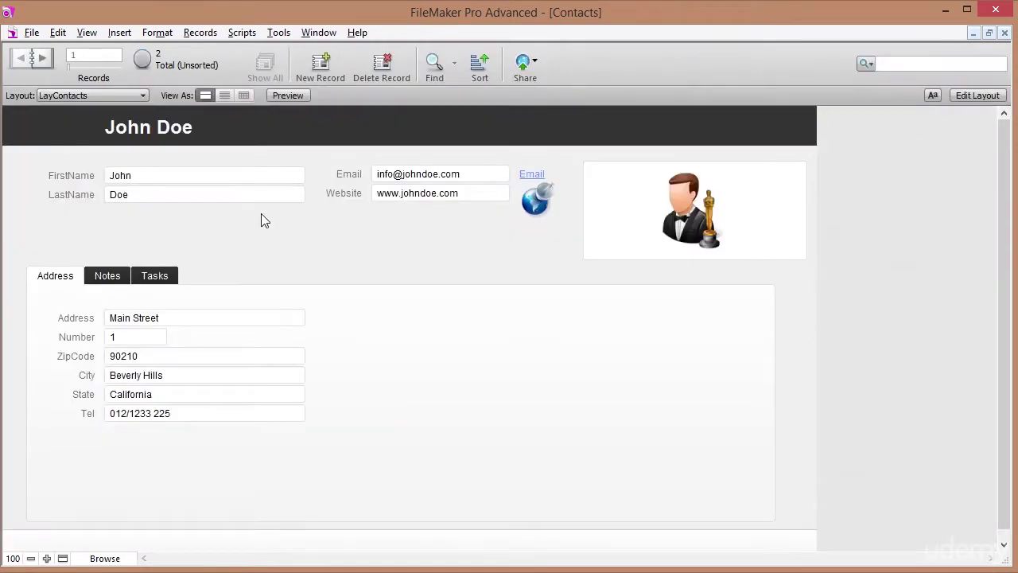
{"action": "left_click", "coordinate": [107, 275]}
{"action": "left_click", "coordinate": [231, 328]}
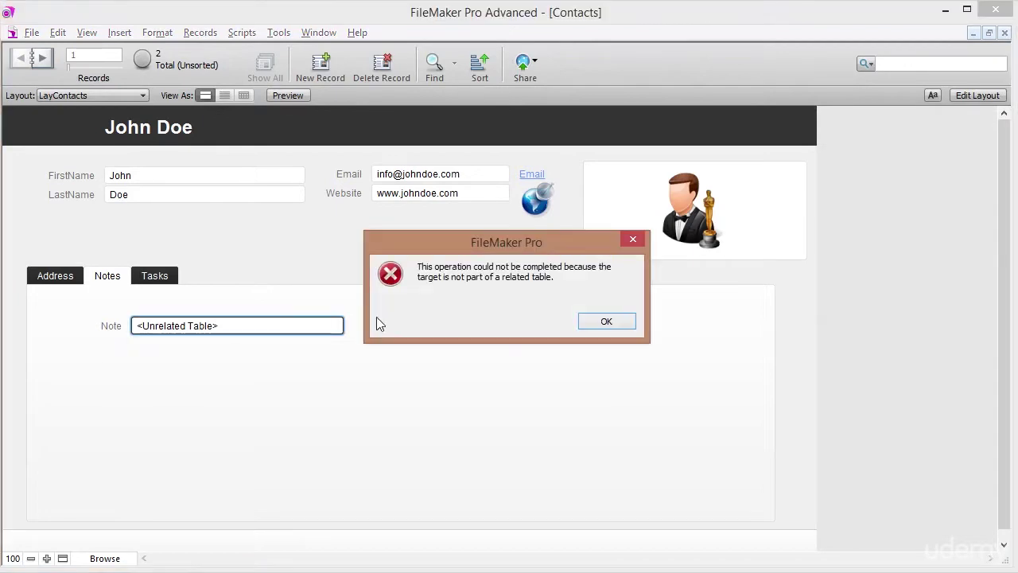
{"action": "left_click", "coordinate": [606, 322]}
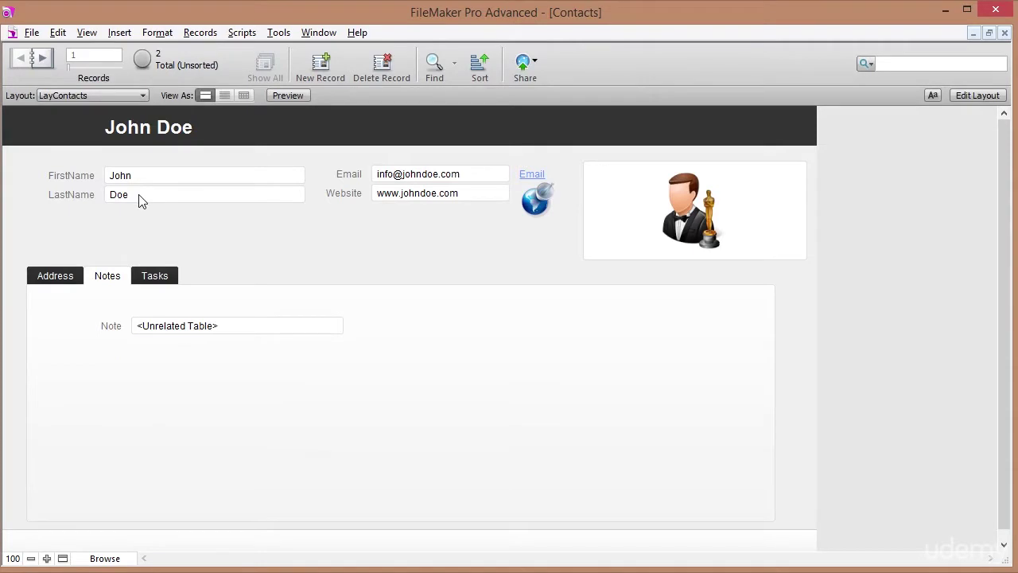
{"action": "left_click", "coordinate": [32, 33]}
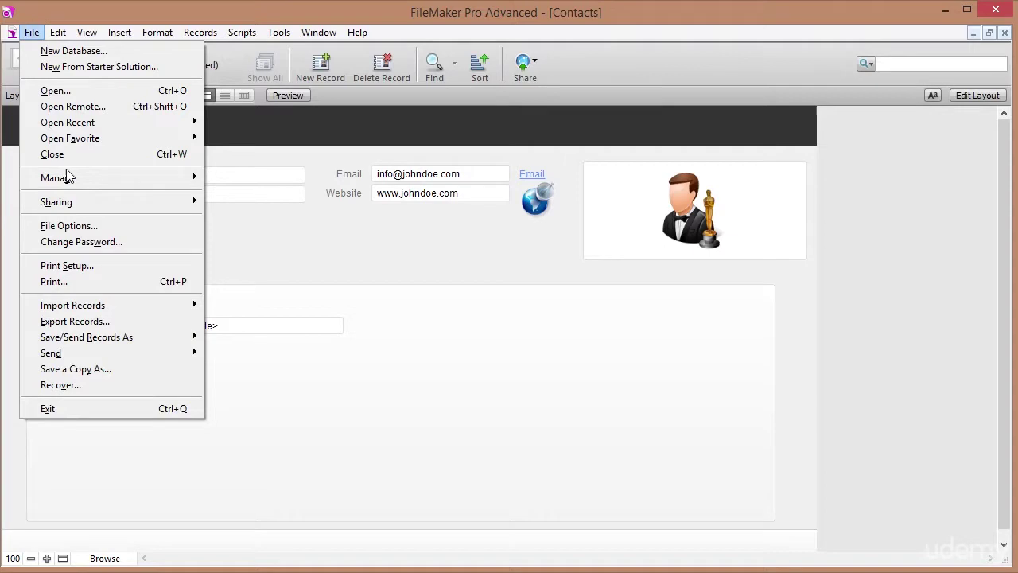
In the relationships graph, enlarge the Contacts box and link Contacts::Id to Notes::ContactsIdFk.
{"action": "mouse_move", "coordinate": [137, 181]}
{"action": "left_click", "coordinate": [229, 179]}
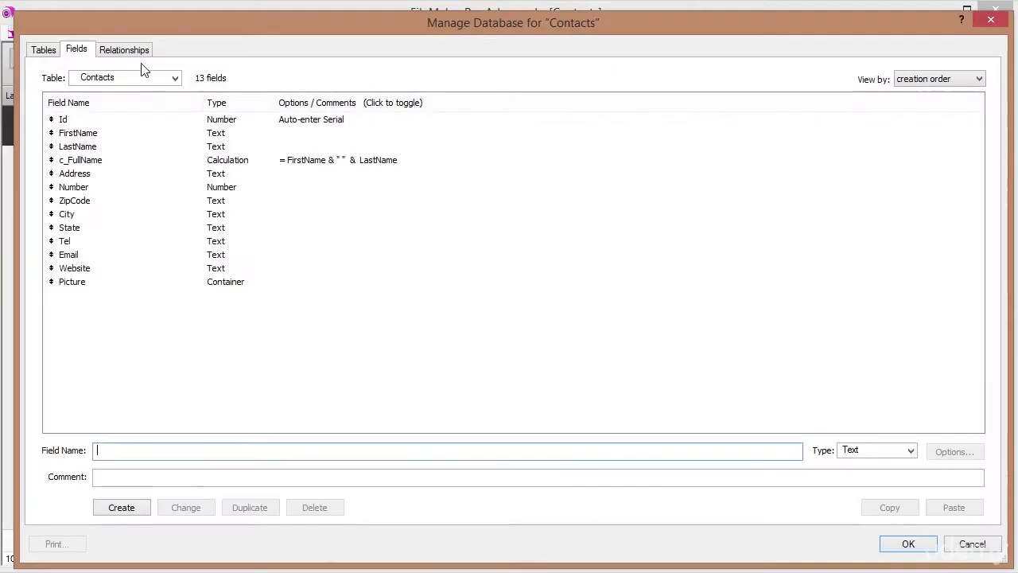
{"action": "left_click", "coordinate": [124, 52]}
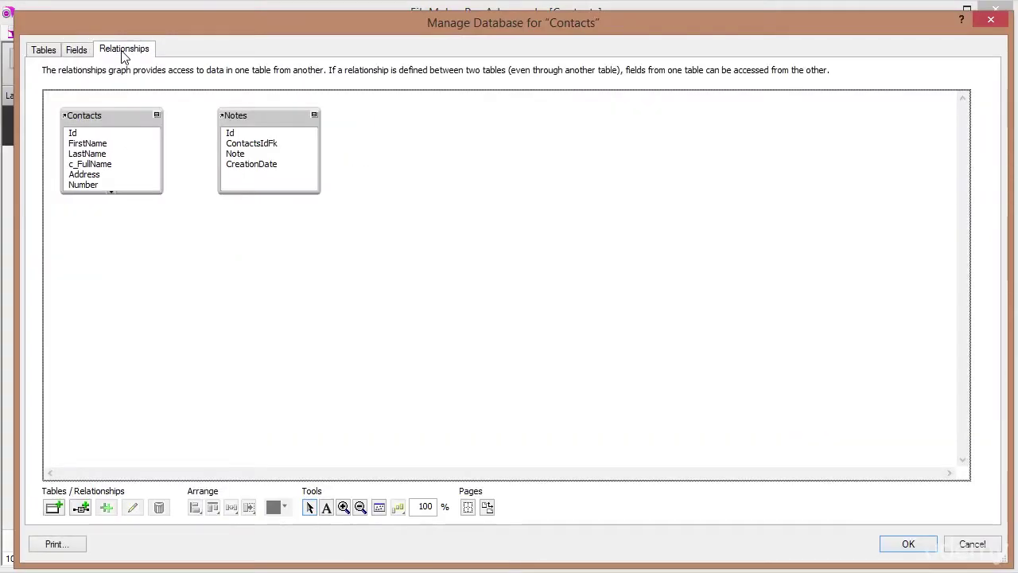
{"action": "left_click", "coordinate": [112, 121]}
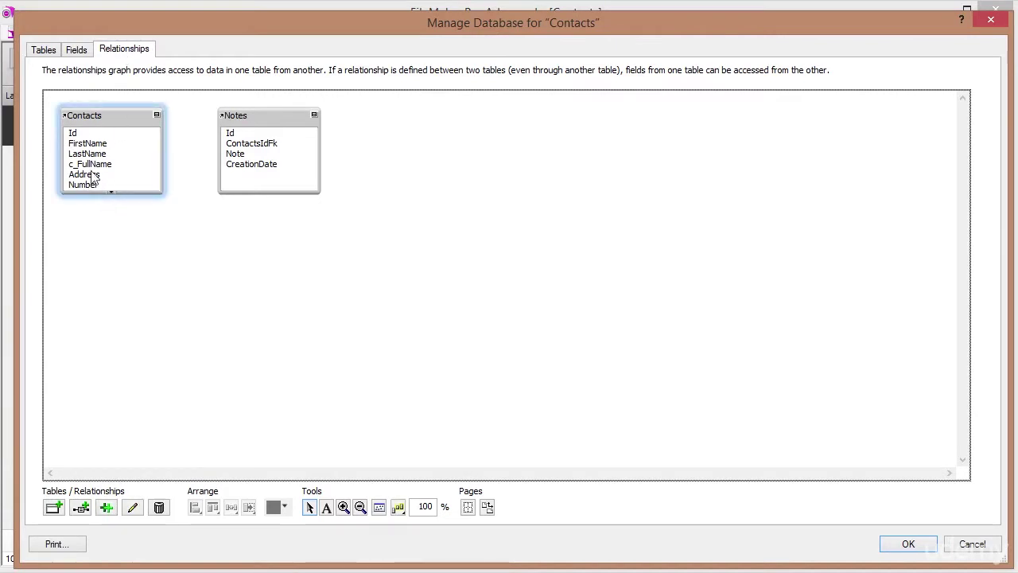
{"action": "left_click_drag", "start_coordinate": [89, 193], "coordinate": [82, 277]}
{"action": "left_click", "coordinate": [257, 115]}
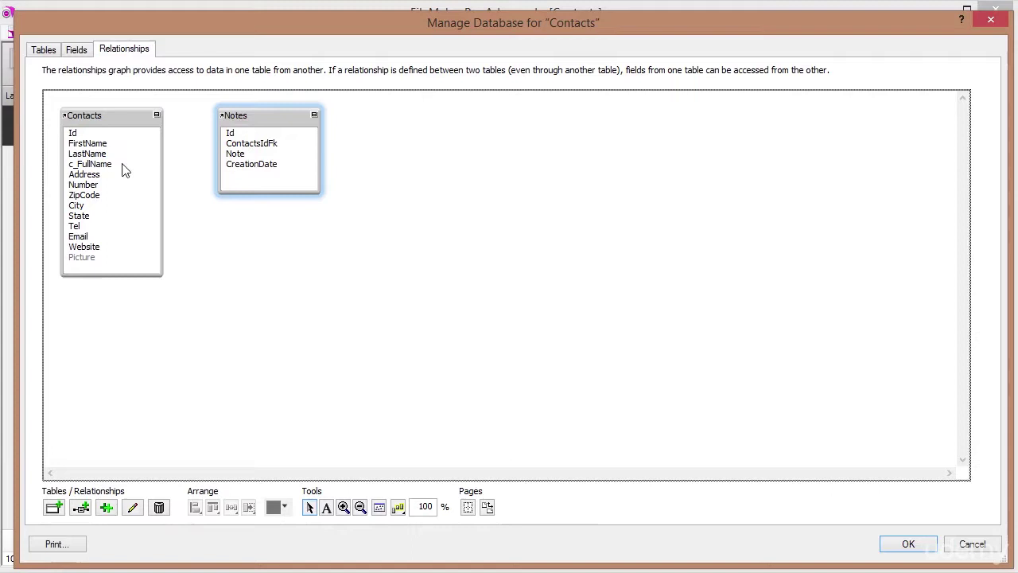
{"action": "left_click", "coordinate": [74, 137]}
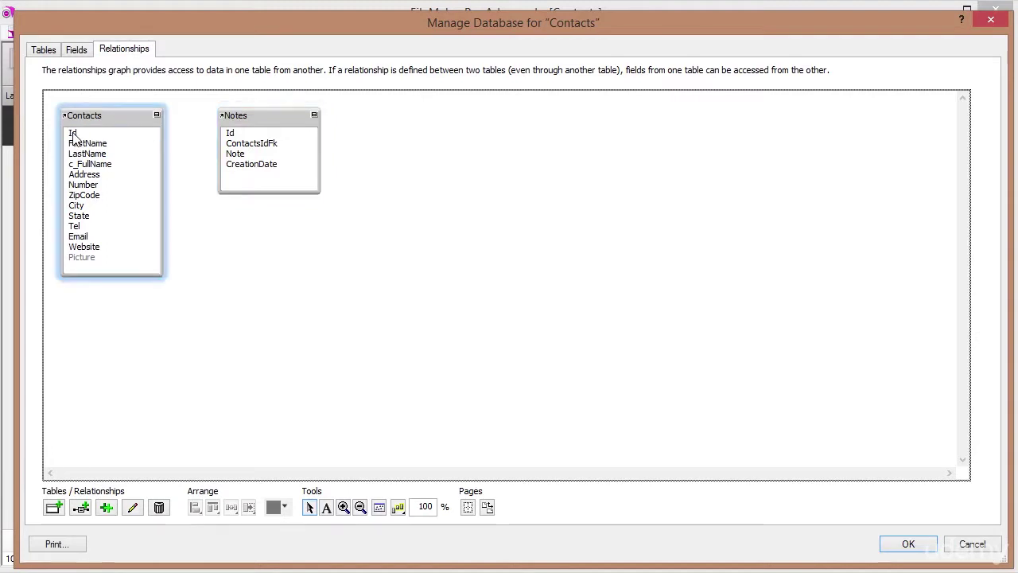
{"action": "left_click", "coordinate": [255, 151]}
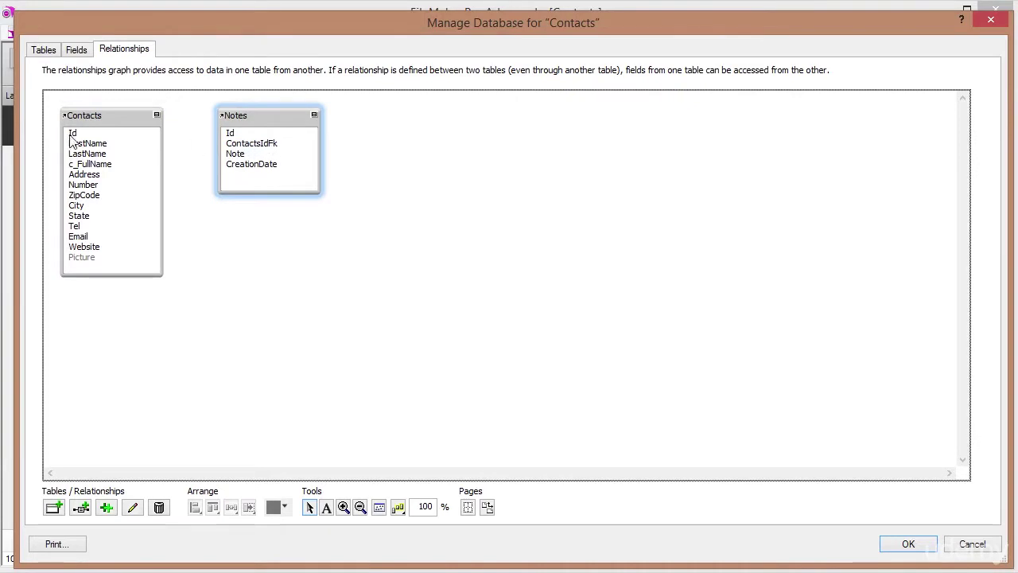
{"action": "left_click_drag", "start_coordinate": [74, 135], "coordinate": [262, 150]}
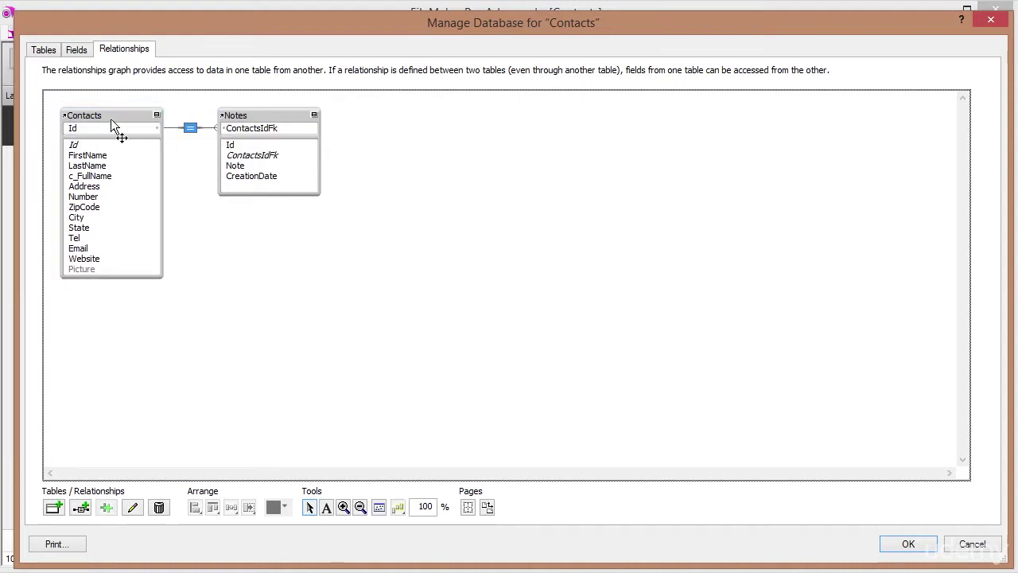
Open the Edit Relationship dialog for Contacts Id = Notes ContactsIdFk and move it up.
{"action": "double_click", "coordinate": [189, 130]}
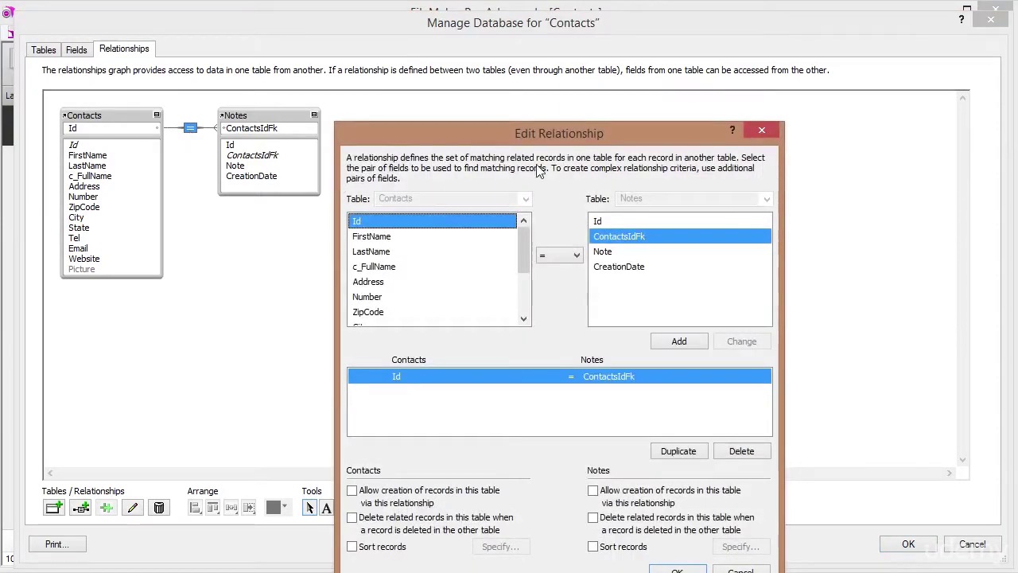
{"action": "left_click_drag", "start_coordinate": [548, 132], "coordinate": [553, 58]}
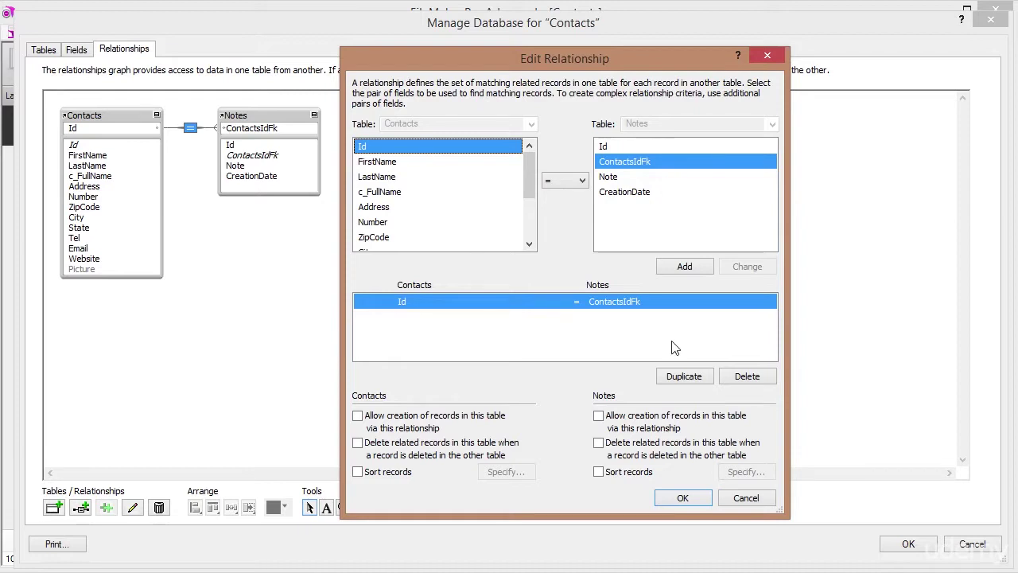
On the Notes side, allow creating related records and deleting them with the contact, then confirm.
{"action": "left_click", "coordinate": [598, 416]}
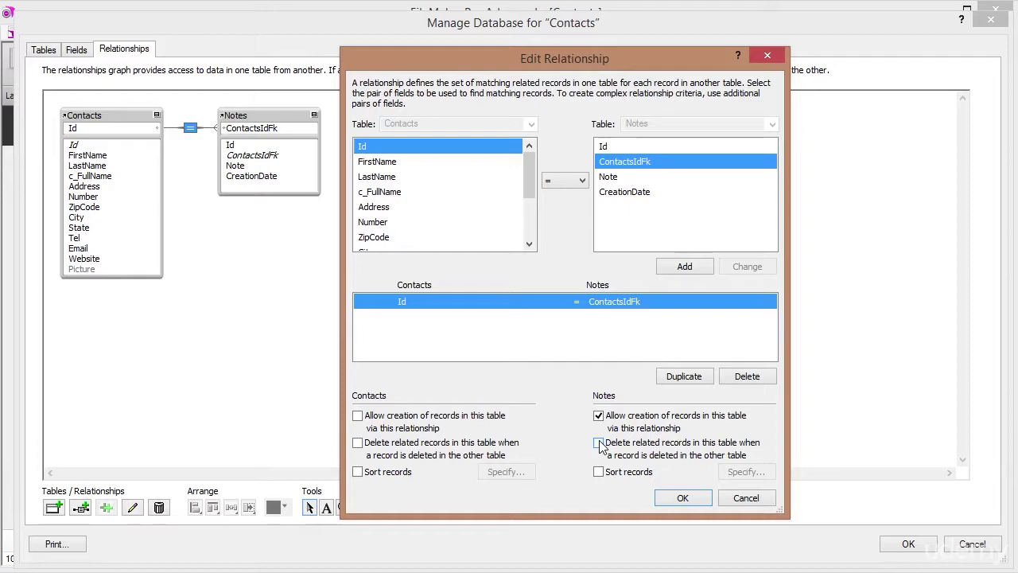
{"action": "left_click", "coordinate": [600, 445]}
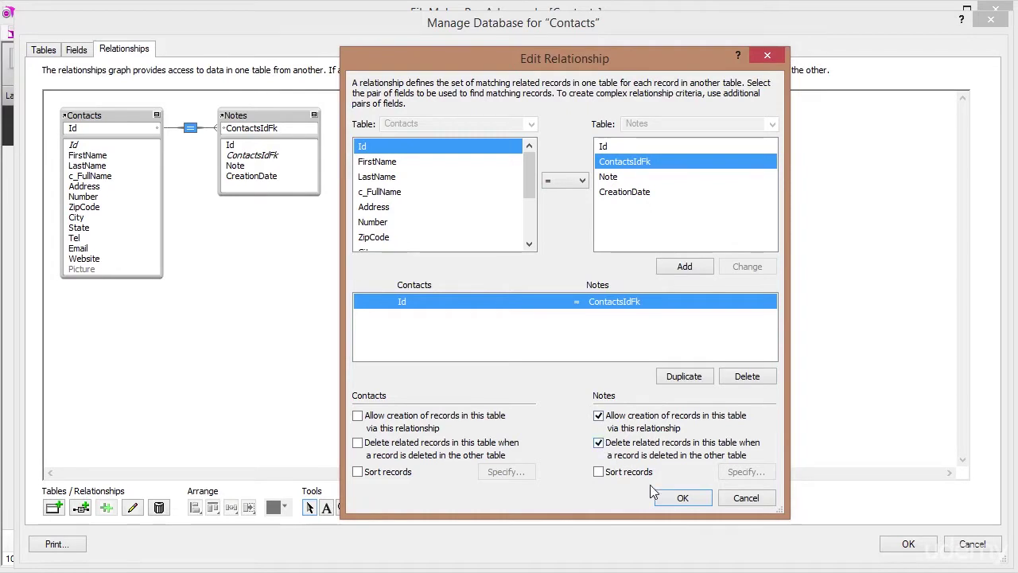
{"action": "left_click", "coordinate": [674, 499]}
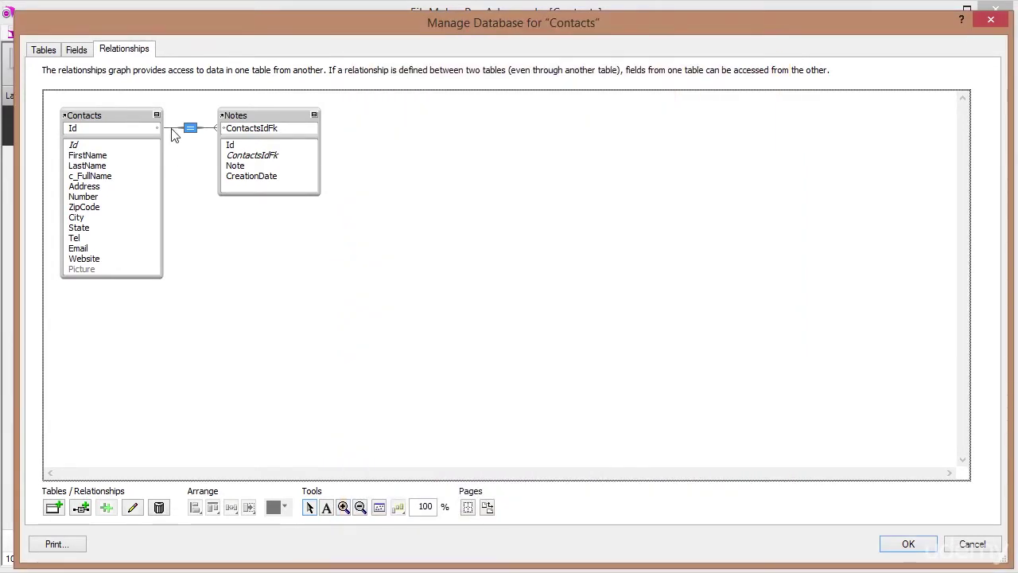
Return to John Doe's record and enter the note 'If we can enter a note here?'.
{"action": "left_click", "coordinate": [918, 546]}
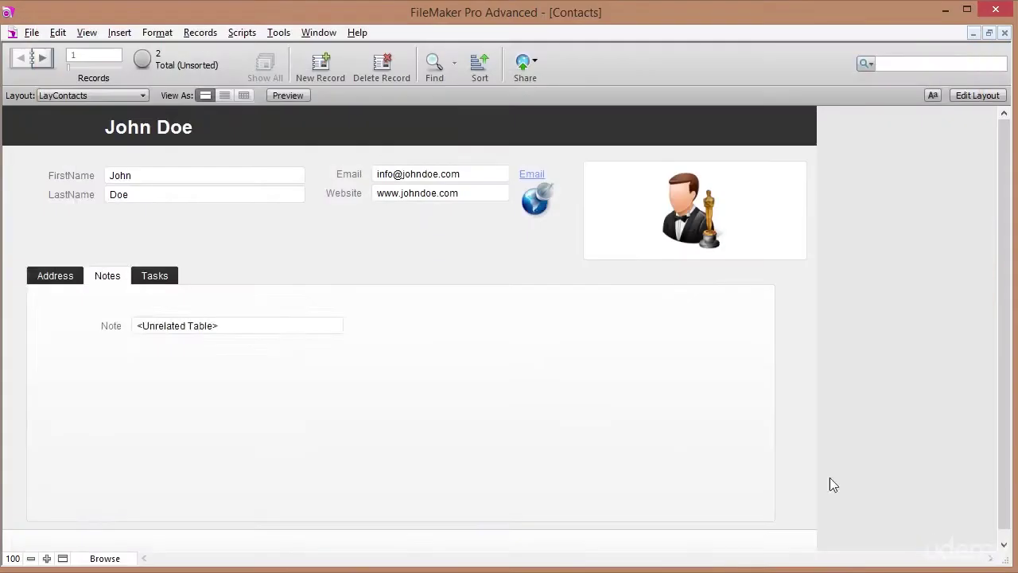
{"action": "left_click", "coordinate": [97, 276]}
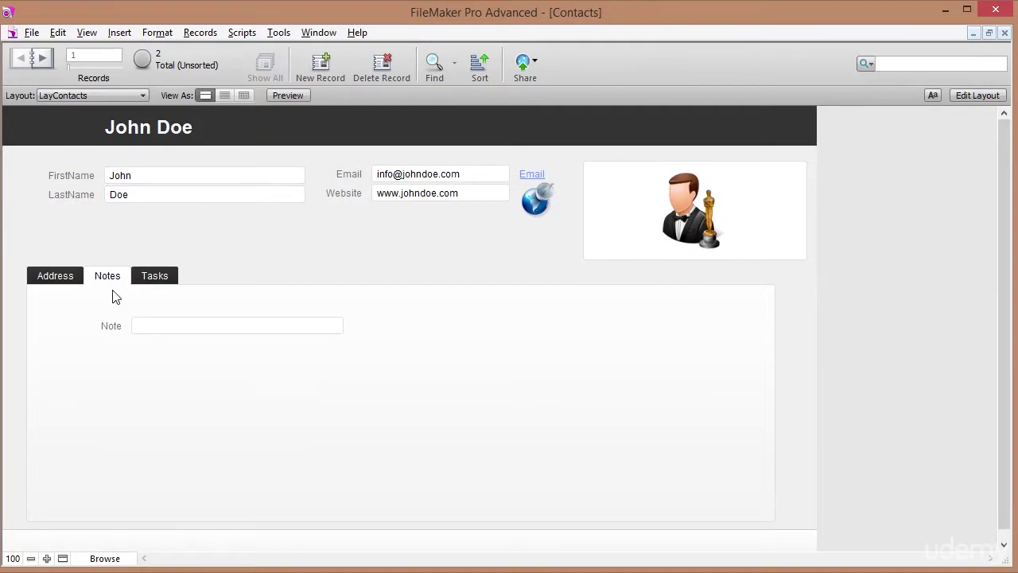
{"action": "left_click", "coordinate": [158, 325]}
{"action": "type", "text": "If we can ent"}
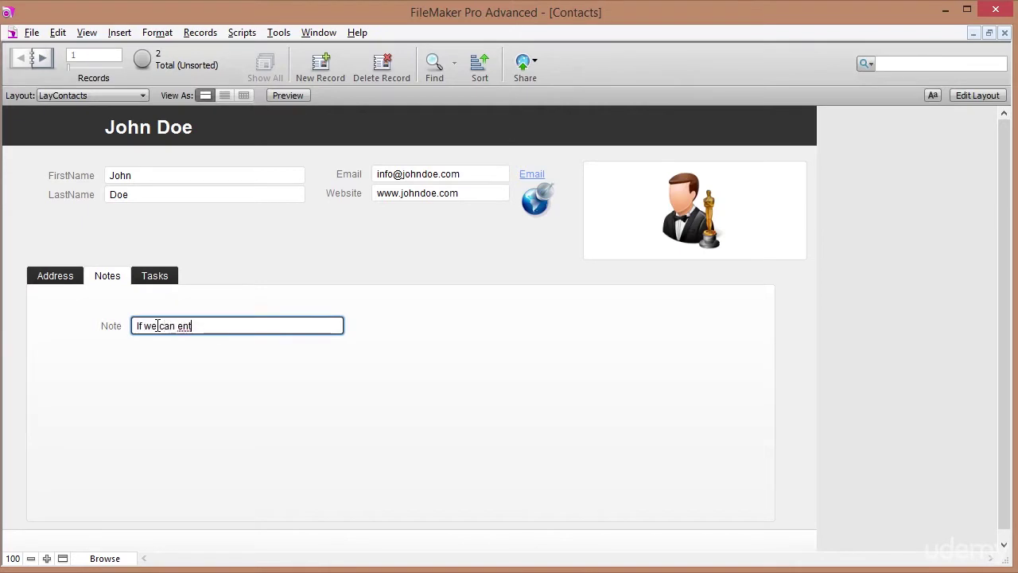
{"action": "type", "text": "er a note here?"}
{"action": "key", "text": "Return"}
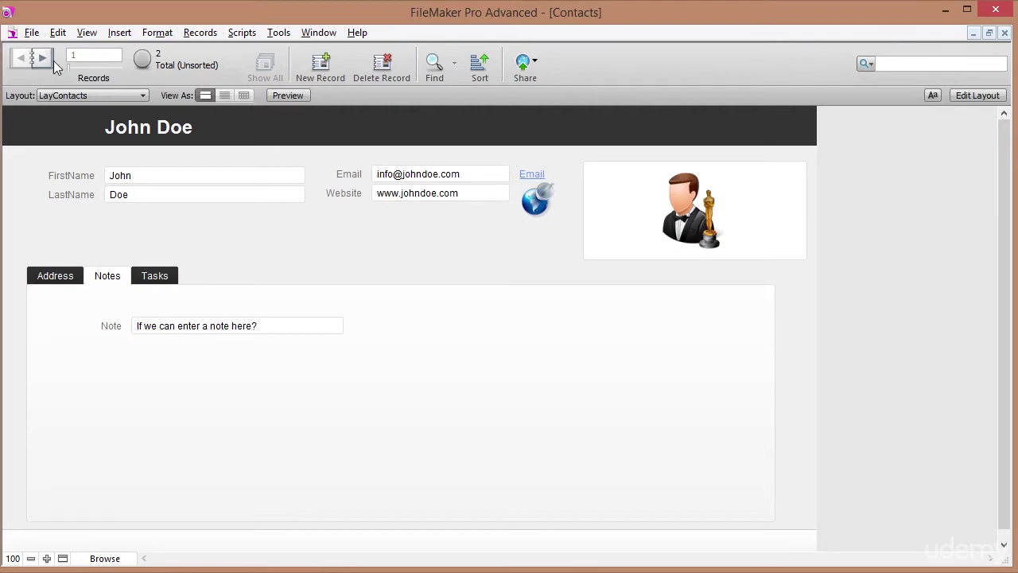
In the Notes table layout, widen the Note column and check the note's ContactsIdFk is 1.
{"action": "left_click", "coordinate": [60, 94]}
{"action": "mouse_move", "coordinate": [84, 112]}
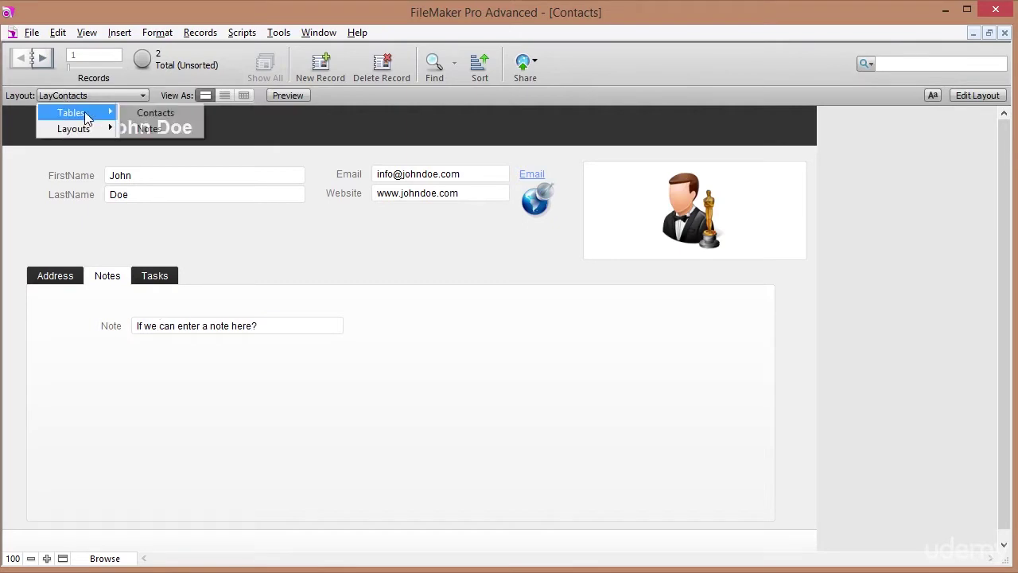
{"action": "left_click", "coordinate": [158, 129]}
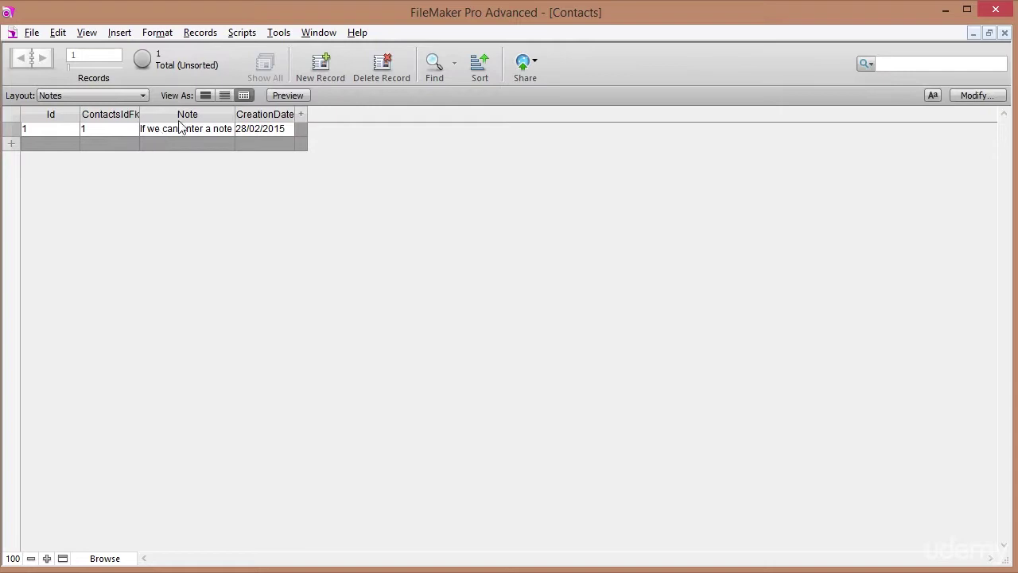
{"action": "left_click_drag", "start_coordinate": [235, 114], "coordinate": [398, 93]}
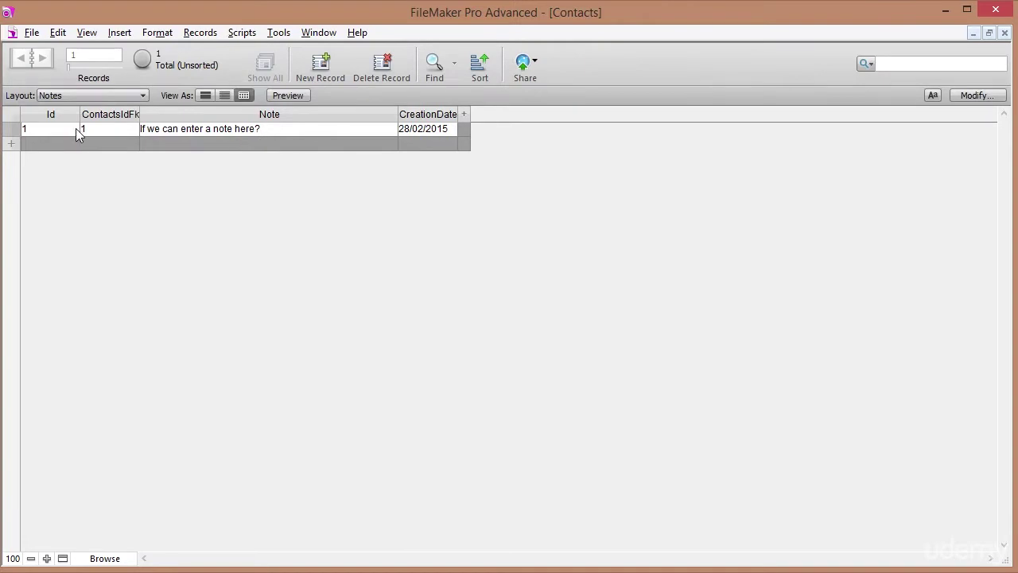
{"action": "left_click", "coordinate": [41, 131]}
{"action": "left_click", "coordinate": [103, 127]}
Return to the LayContacts layout and move to the next contact, Jane Doe.
{"action": "left_click", "coordinate": [71, 96]}
{"action": "mouse_move", "coordinate": [97, 125]}
{"action": "left_click", "coordinate": [140, 128]}
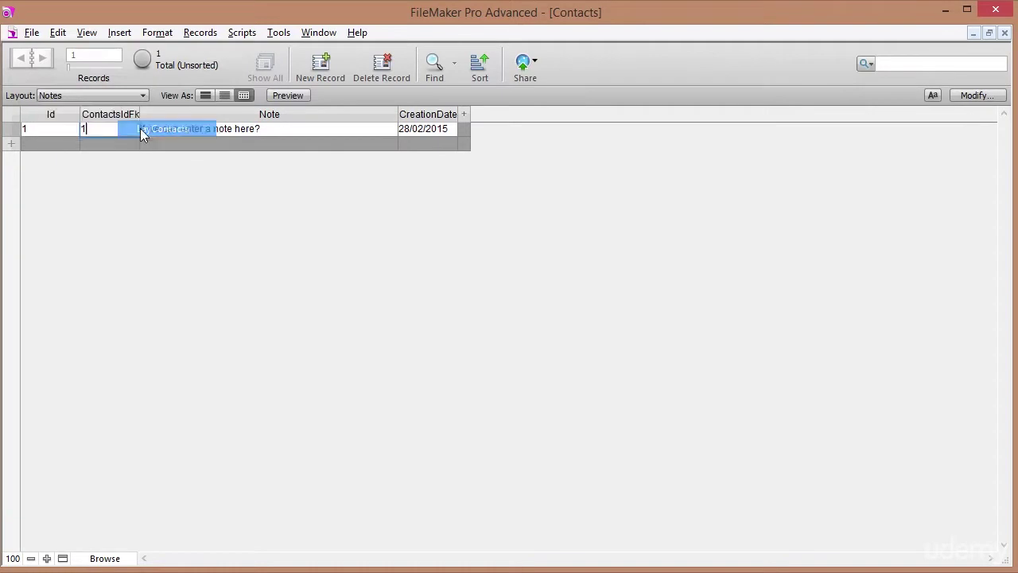
{"action": "left_click", "coordinate": [44, 55]}
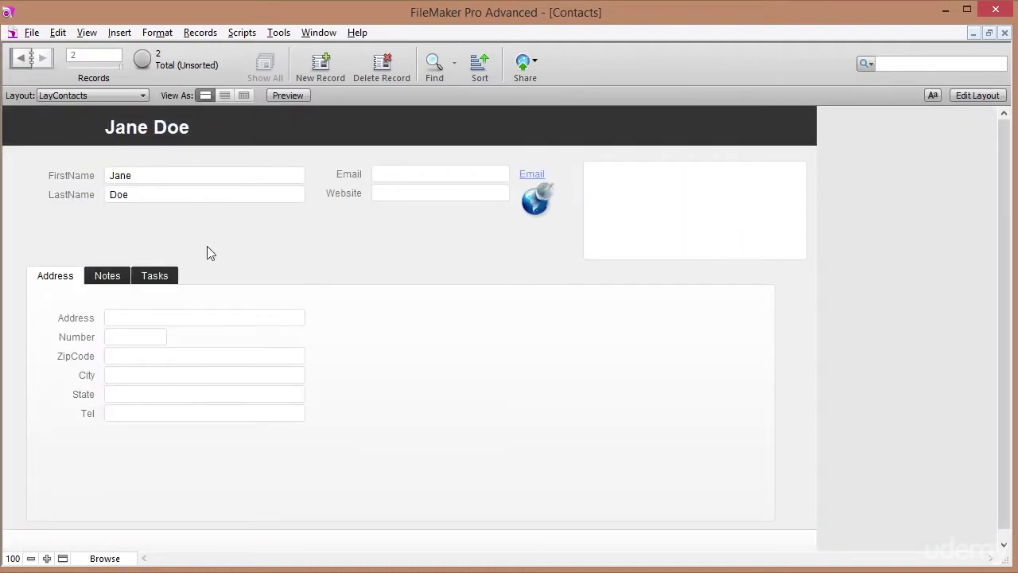
Add the note 'Let's make another note' in Jane Doe's Notes tab.
{"action": "left_click", "coordinate": [107, 275]}
{"action": "left_click", "coordinate": [155, 326]}
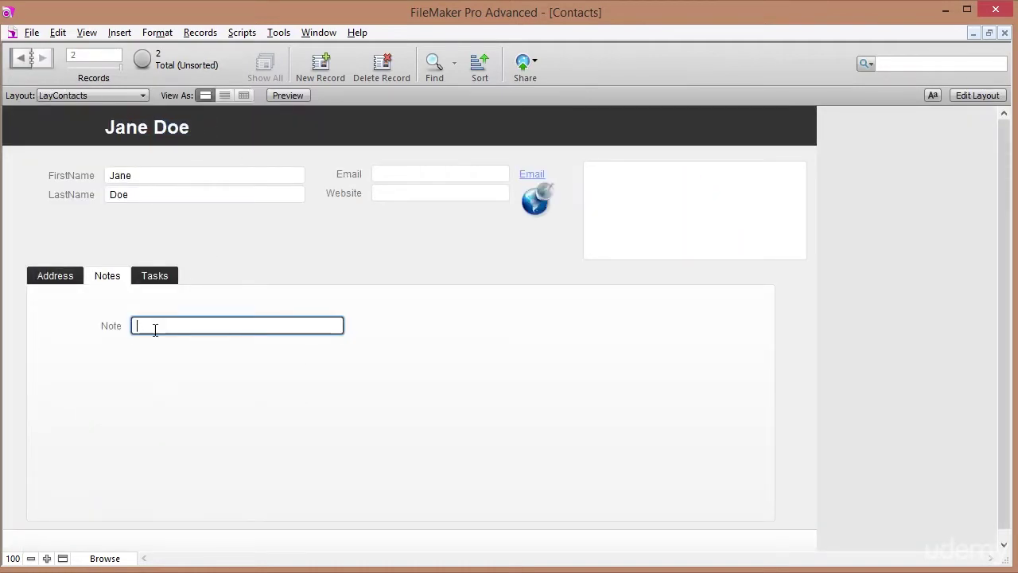
{"action": "type", "text": "Let's make another"}
{"action": "key", "text": "KP_Enter"}
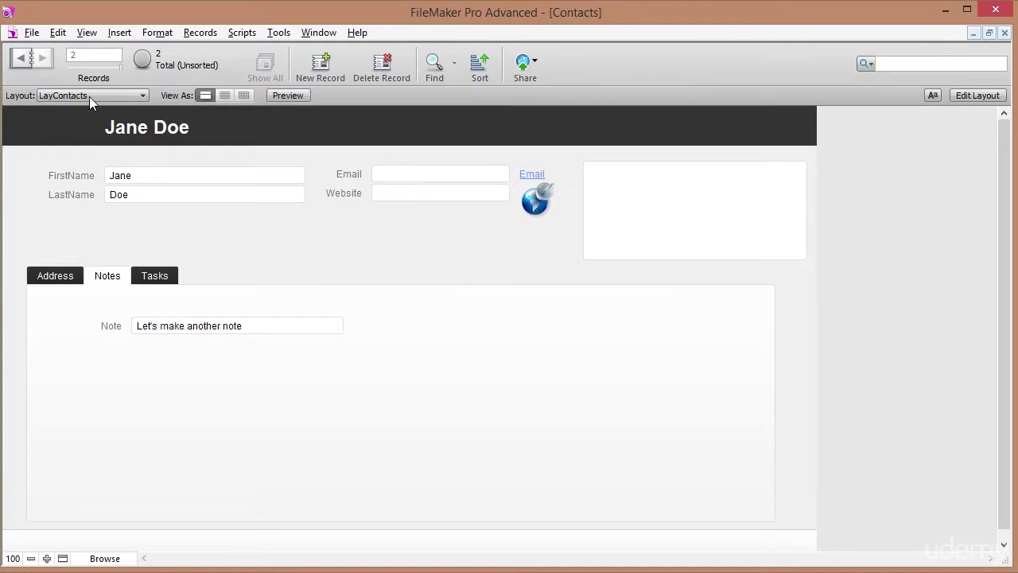
In the Notes table layout, confirm the second note's ContactsIdFk is 2.
{"action": "left_click", "coordinate": [89, 96]}
{"action": "mouse_move", "coordinate": [89, 111]}
{"action": "left_click", "coordinate": [147, 129]}
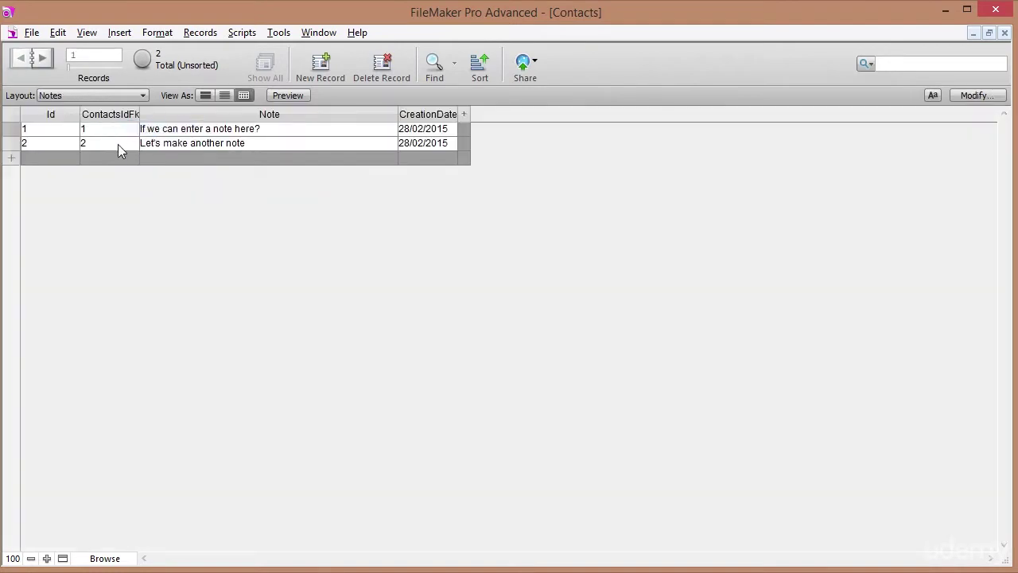
{"action": "left_click", "coordinate": [87, 144]}
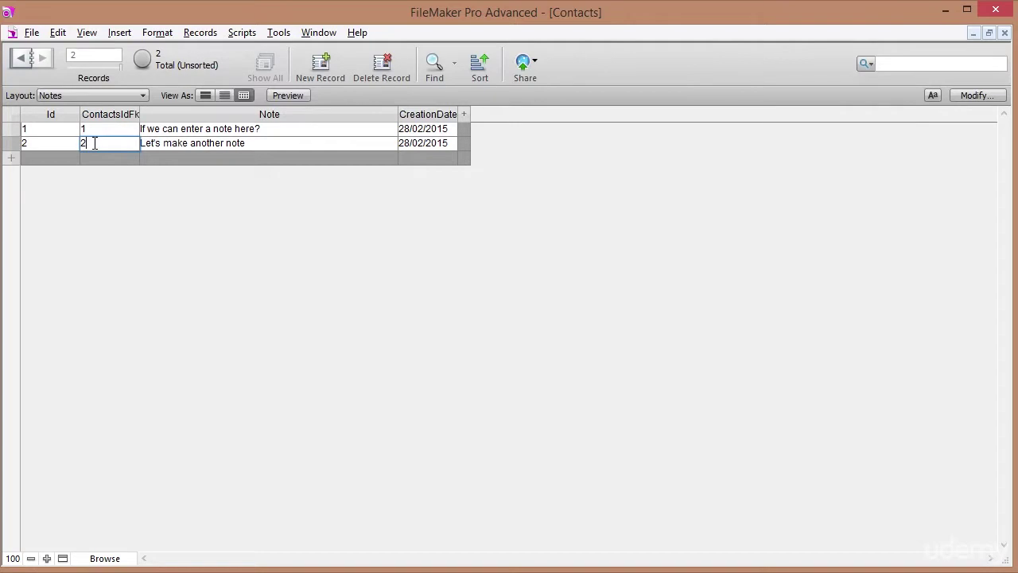
{"action": "left_click", "coordinate": [101, 129]}
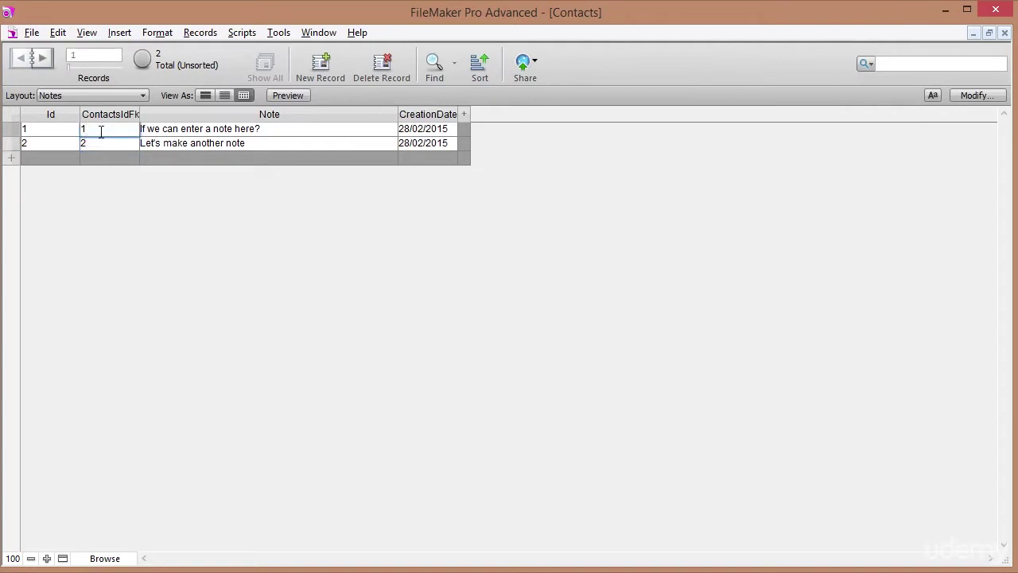
Return to LayContacts, show Jane Doe's Notes tab, and enter Layout mode.
{"action": "left_click", "coordinate": [81, 95]}
{"action": "mouse_move", "coordinate": [108, 131]}
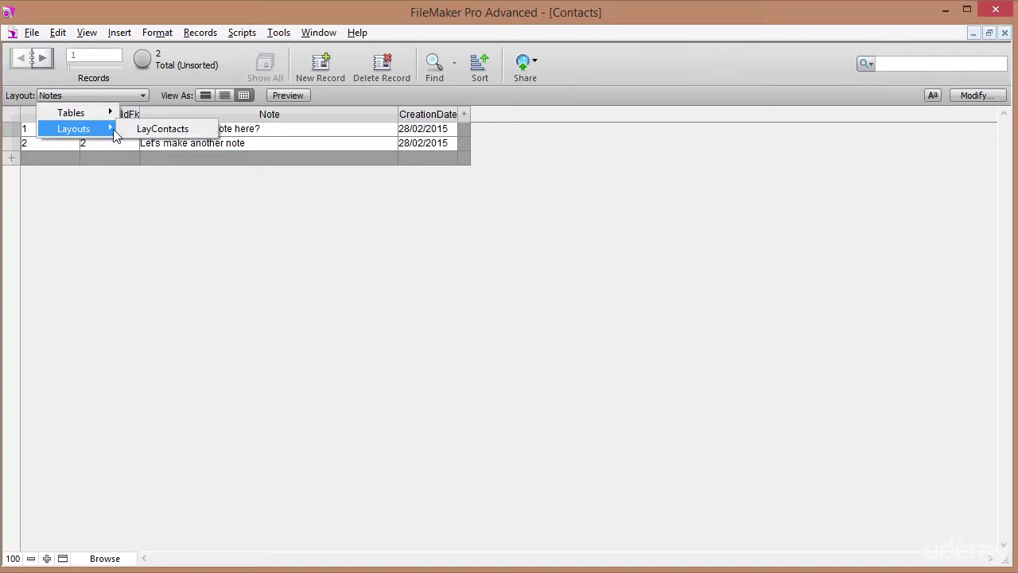
{"action": "left_click", "coordinate": [147, 128]}
{"action": "left_click", "coordinate": [108, 276]}
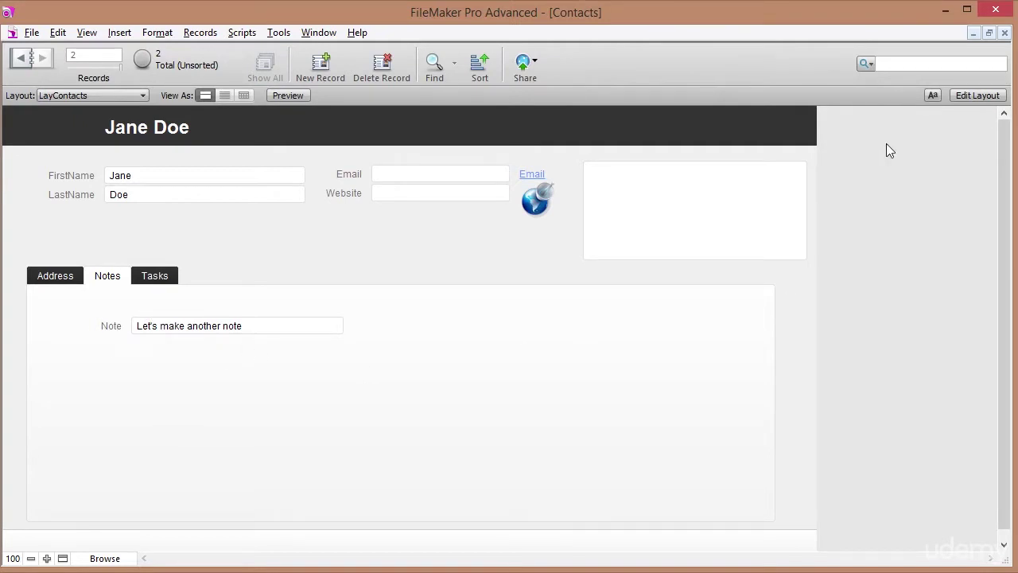
{"action": "left_click", "coordinate": [976, 96]}
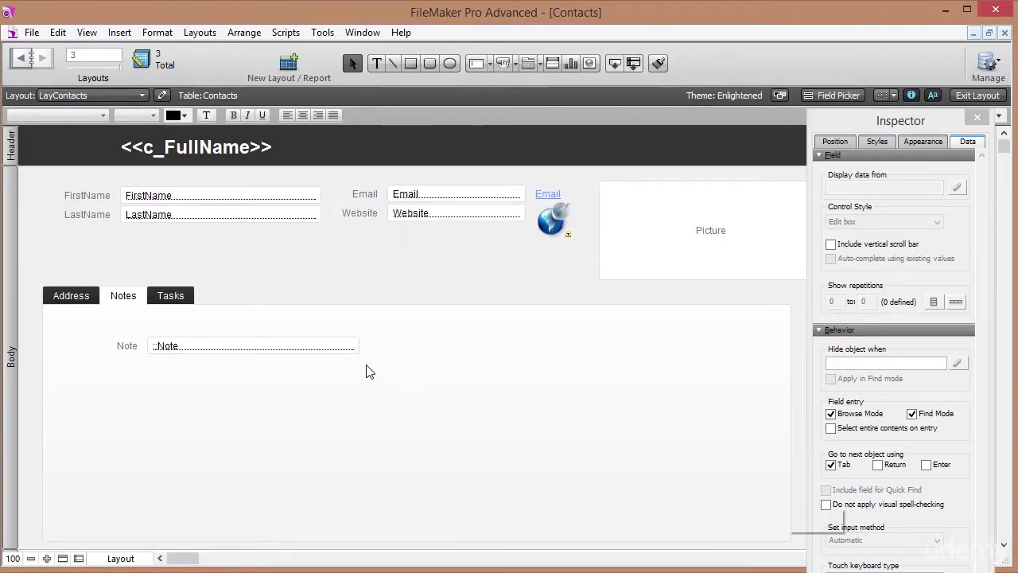
Delete the ::Note field and its label from the Notes tab, undoing an accidental tab-control move.
{"action": "left_click", "coordinate": [290, 354]}
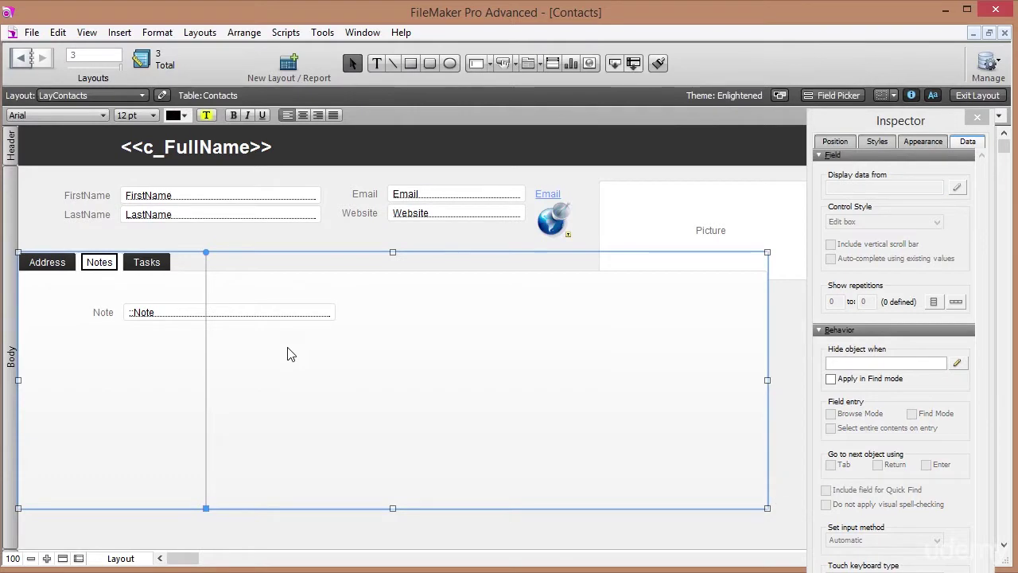
{"action": "key", "text": "ctrl+z"}
{"action": "left_click", "coordinate": [155, 355]}
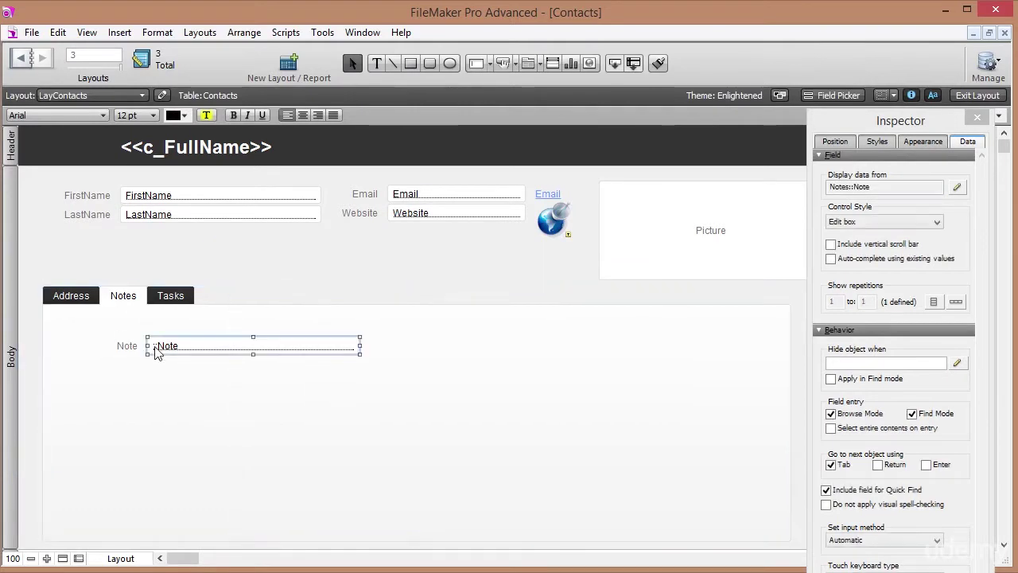
{"action": "left_click", "coordinate": [130, 347], "text": "shift"}
{"action": "key", "text": "Delete"}
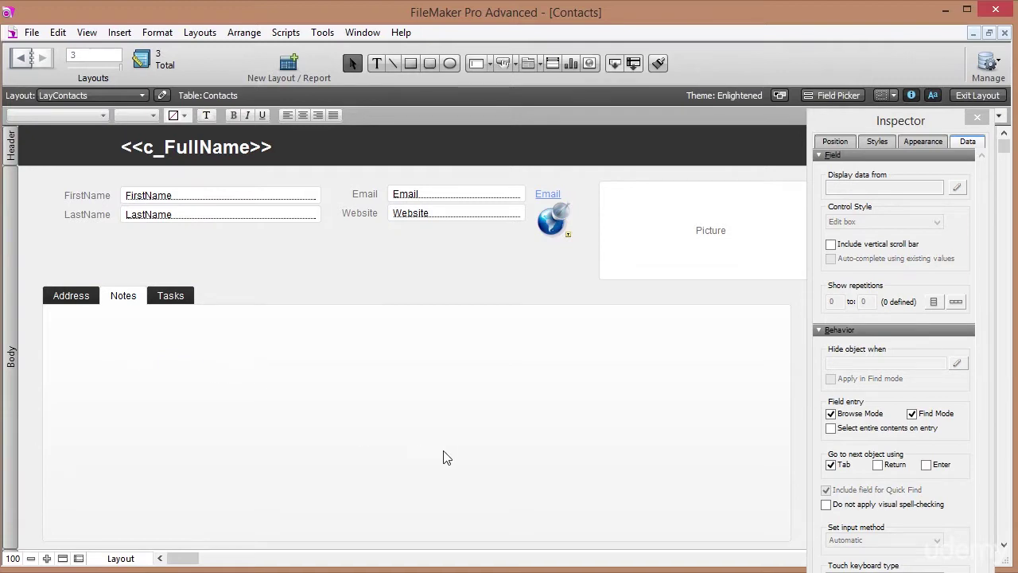
Check the tab control's position and size in the Inspector's Position tab.
{"action": "left_click", "coordinate": [220, 346]}
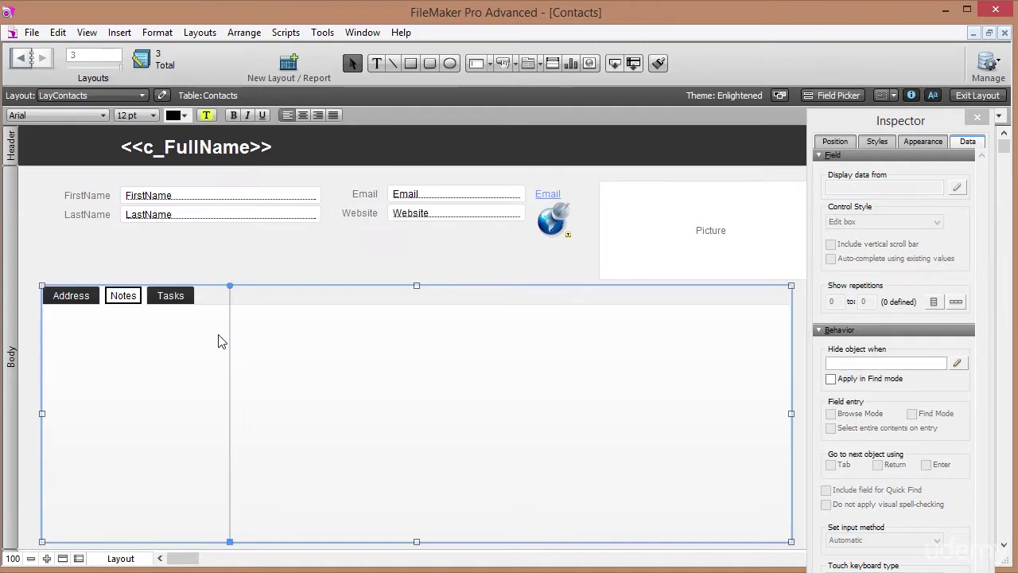
{"action": "left_click", "coordinate": [836, 141]}
{"action": "left_click", "coordinate": [837, 142]}
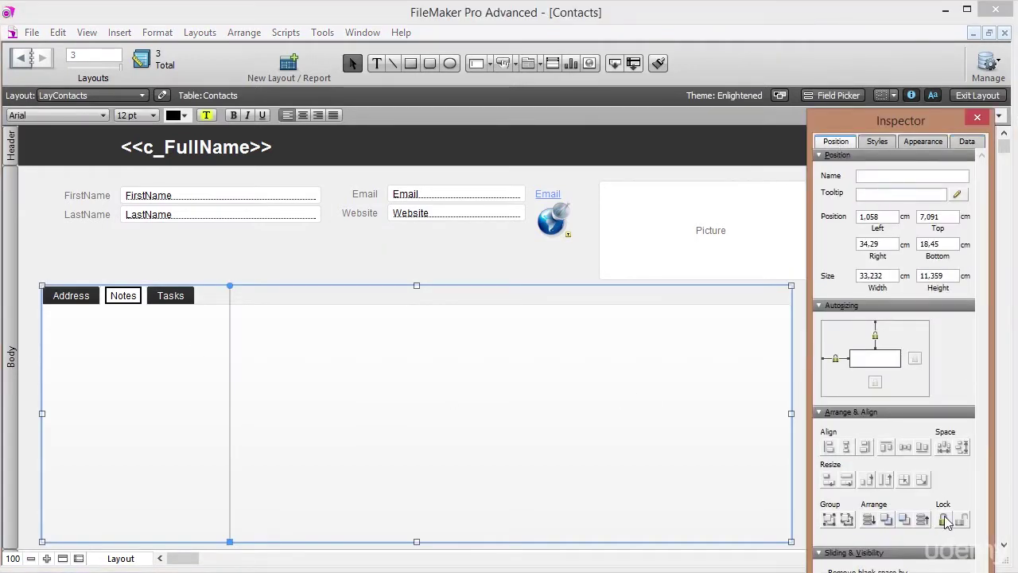
{"action": "left_click", "coordinate": [450, 240]}
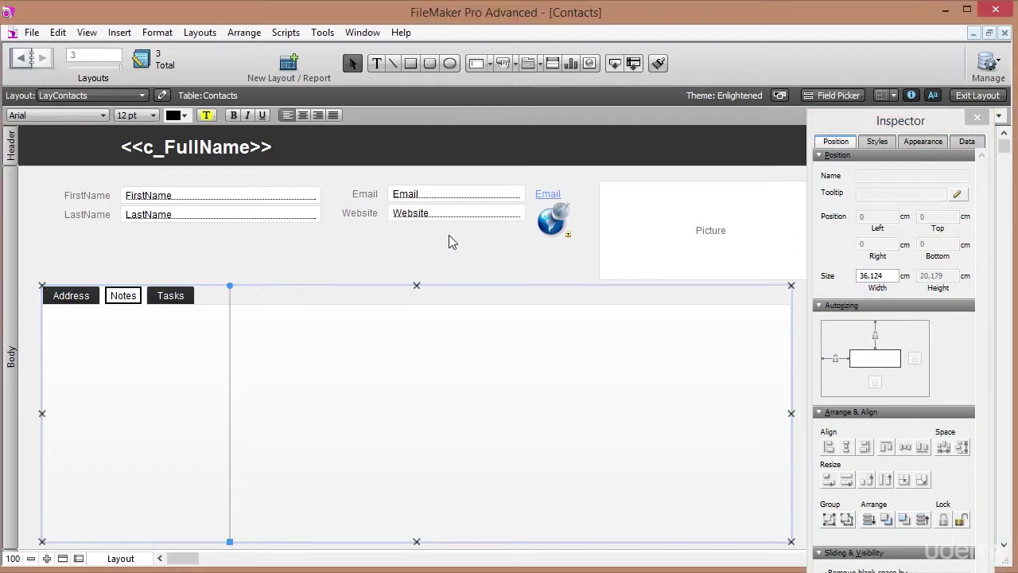
{"action": "left_click_drag", "start_coordinate": [489, 443], "coordinate": [195, 372]}
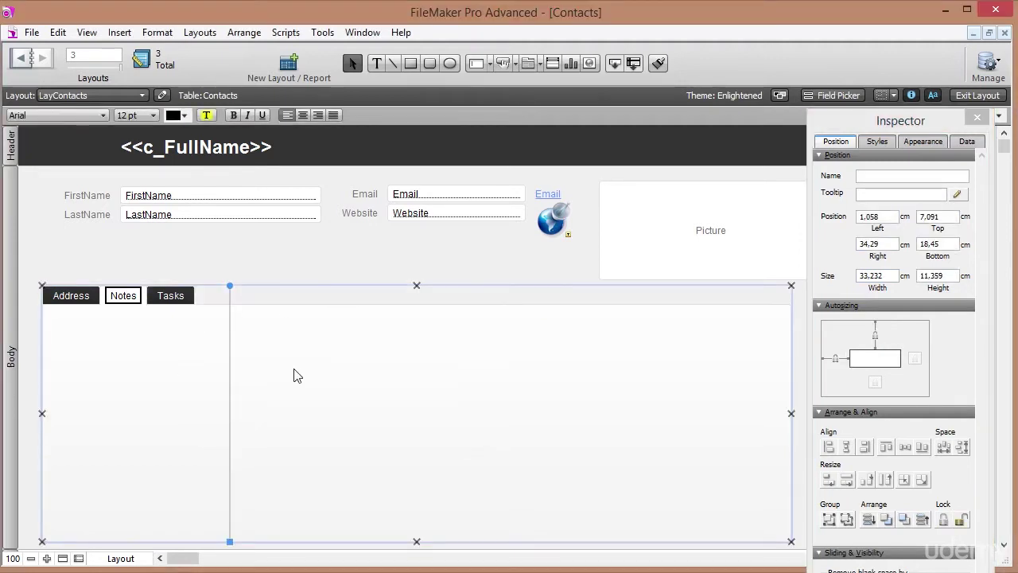
{"action": "left_click", "coordinate": [220, 263]}
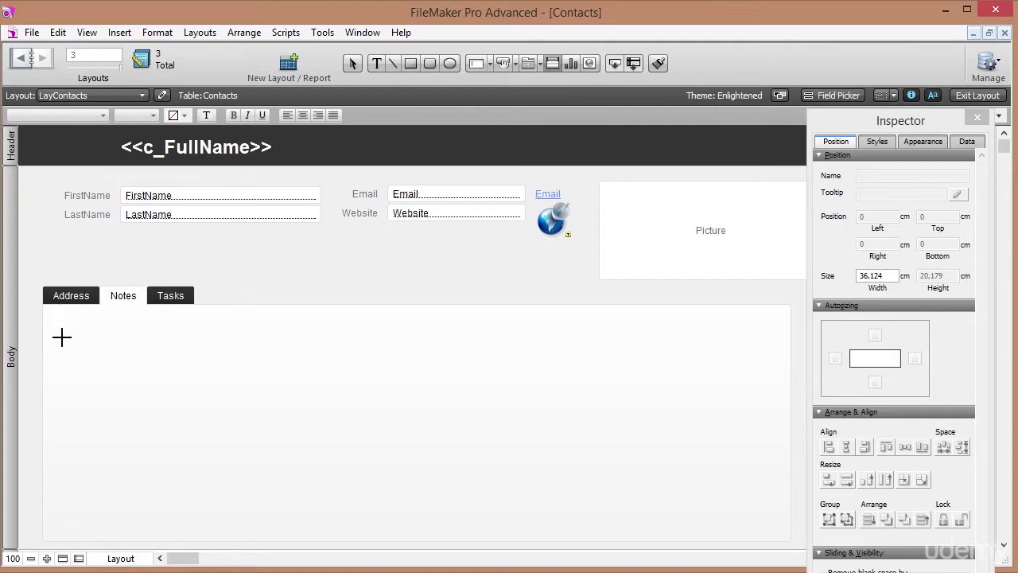
Draw a Notes portal across the Notes panel, sorted by CreationDate descending.
{"action": "left_click_drag", "start_coordinate": [56, 335], "coordinate": [771, 525]}
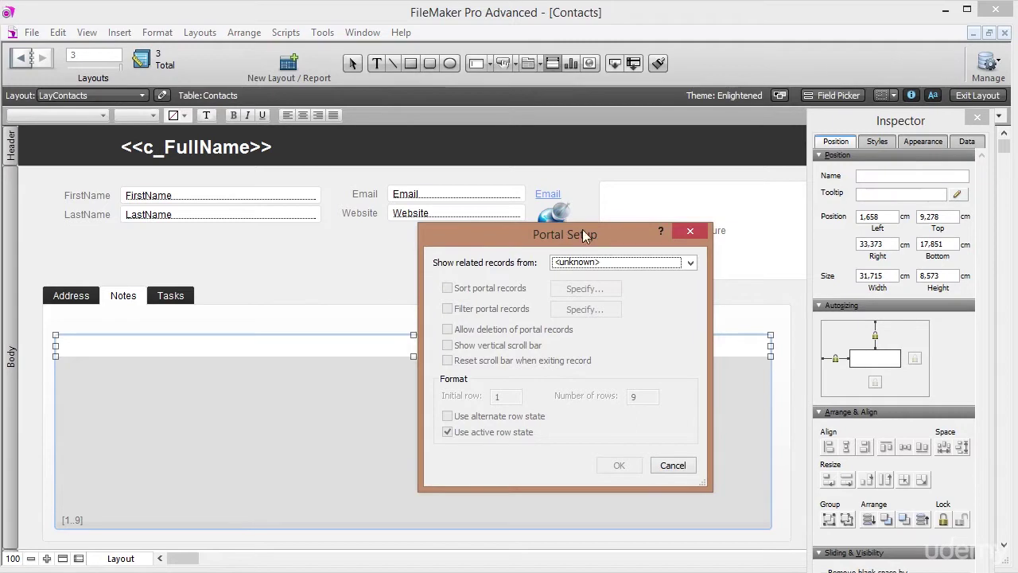
{"action": "left_click", "coordinate": [690, 263]}
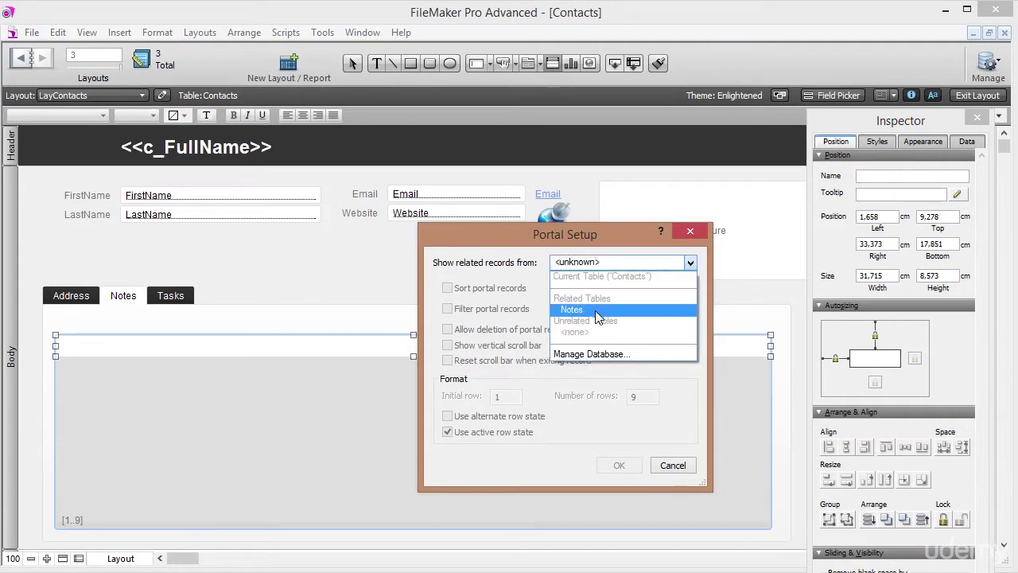
{"action": "left_click", "coordinate": [585, 310]}
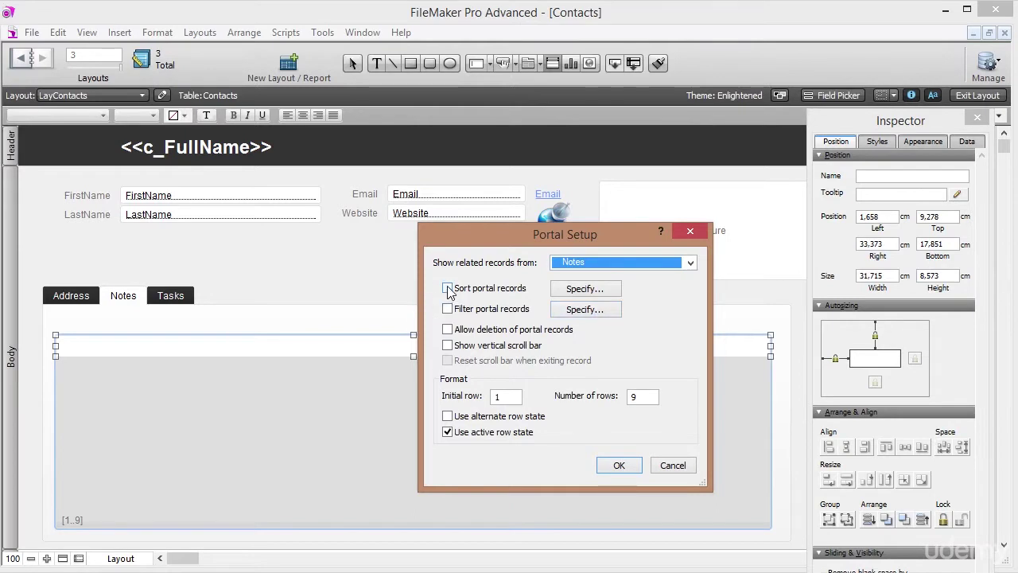
{"action": "left_click", "coordinate": [447, 289]}
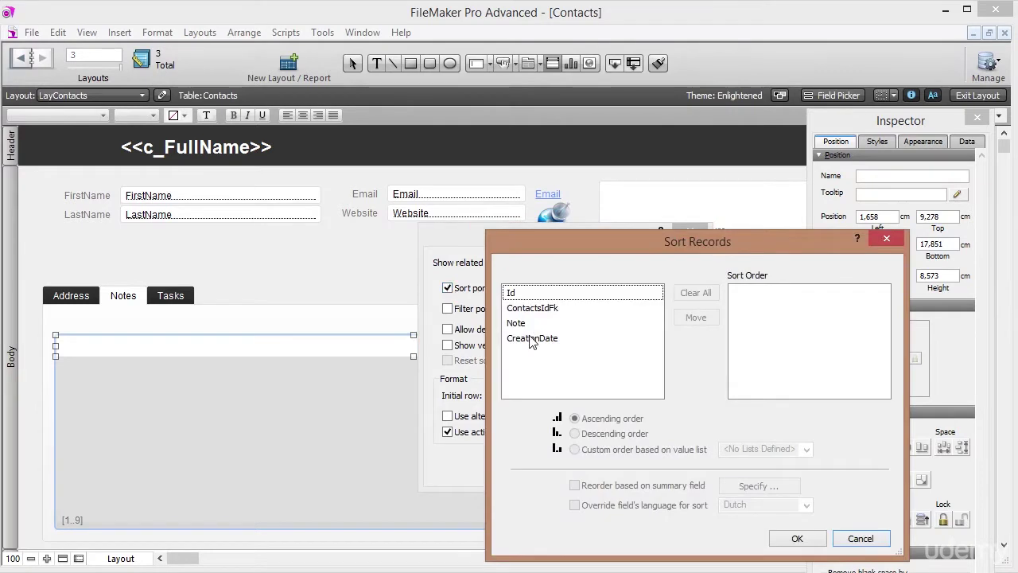
{"action": "double_click", "coordinate": [531, 338]}
{"action": "left_click", "coordinate": [812, 294]}
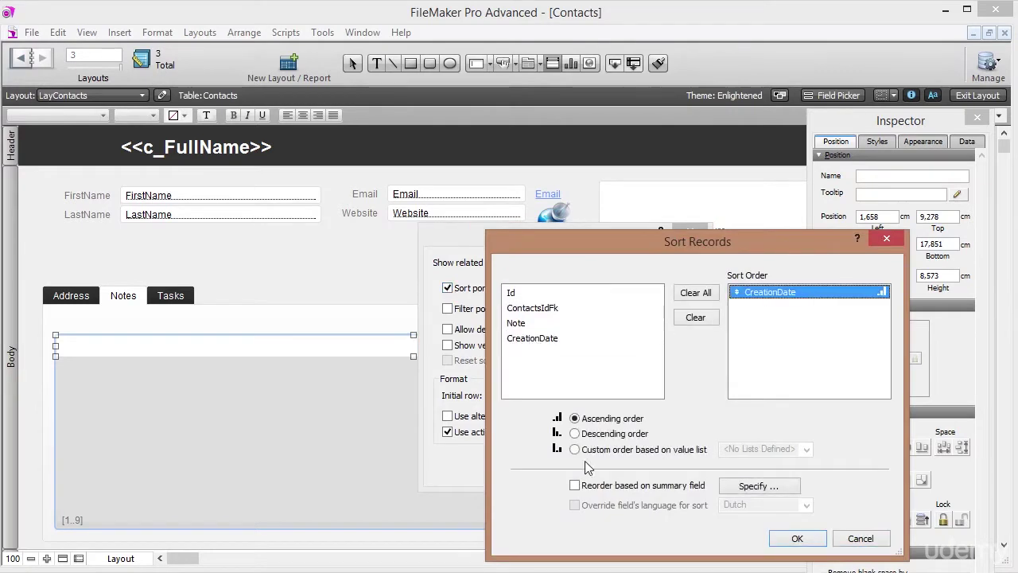
{"action": "left_click", "coordinate": [595, 439]}
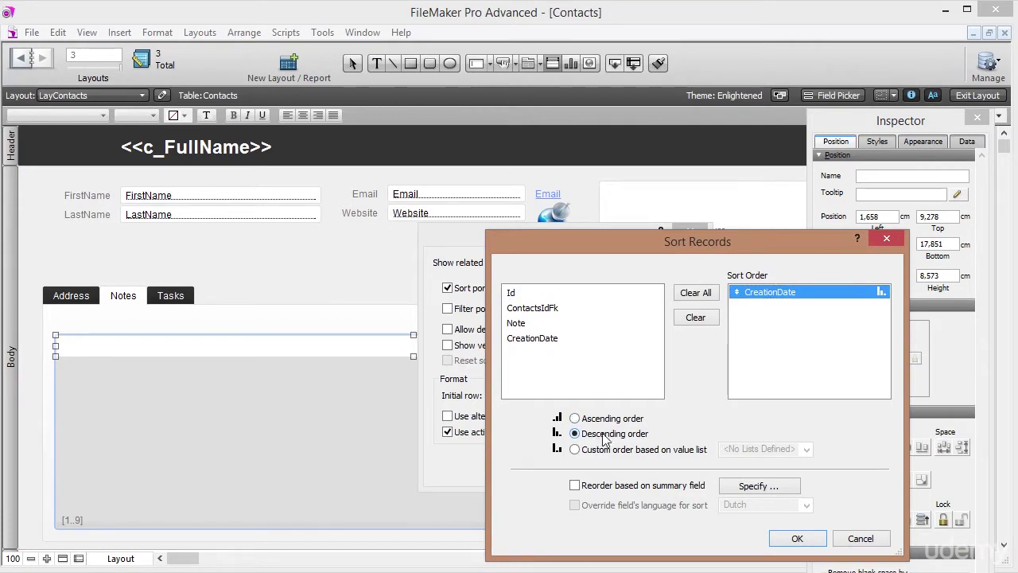
{"action": "left_click", "coordinate": [794, 538]}
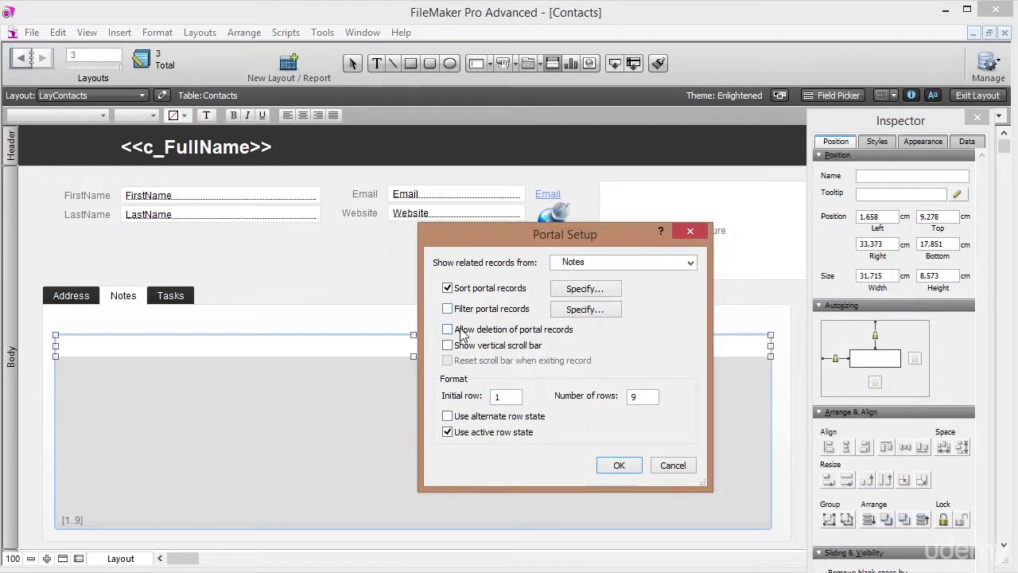
Allow deleting portal records and show a vertical scroll bar, then confirm Portal Setup.
{"action": "left_click", "coordinate": [449, 329]}
{"action": "left_click", "coordinate": [448, 346]}
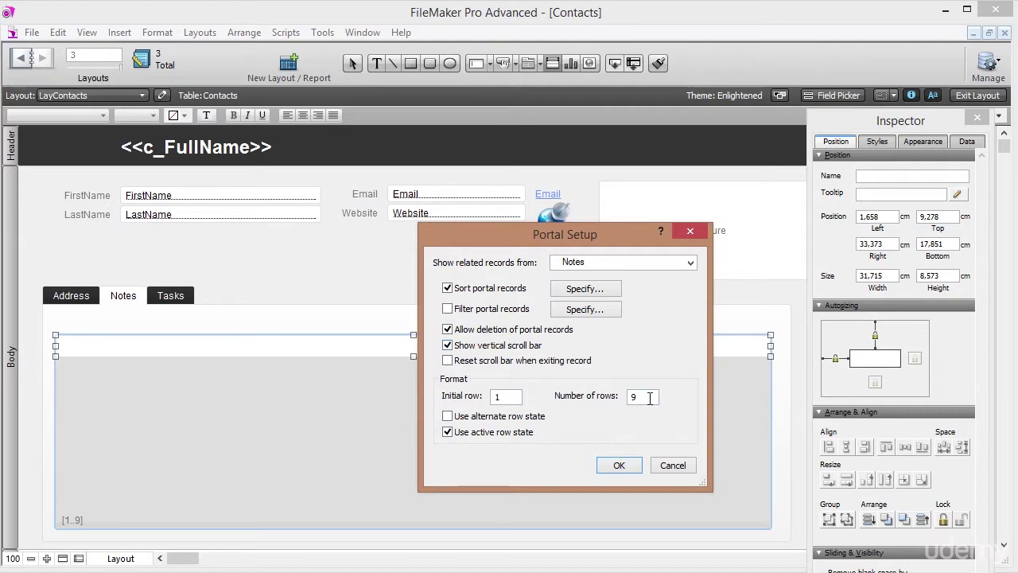
{"action": "left_click", "coordinate": [617, 466]}
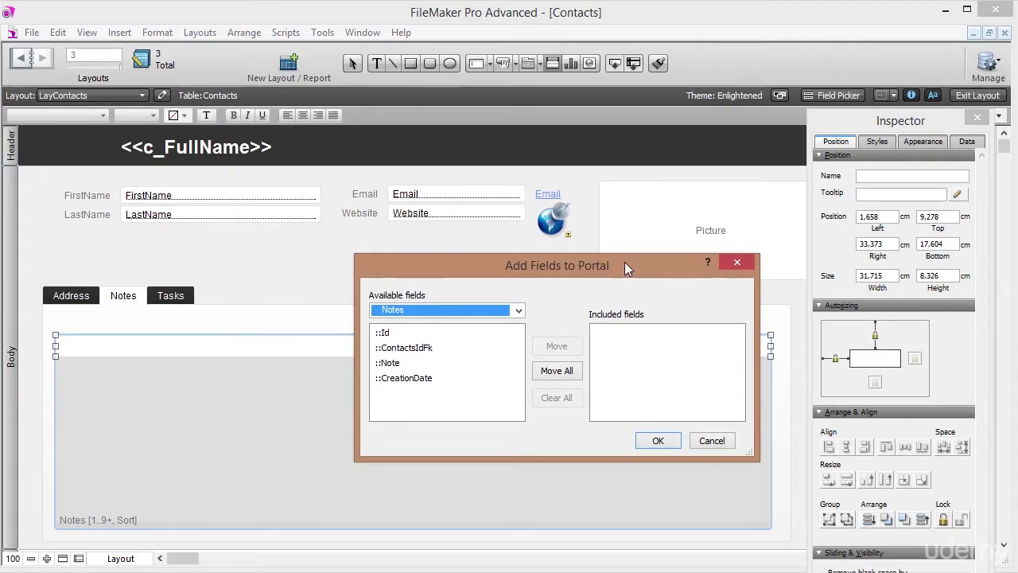
Include the ::Note and ::CreationDate fields in the portal.
{"action": "left_click", "coordinate": [391, 334]}
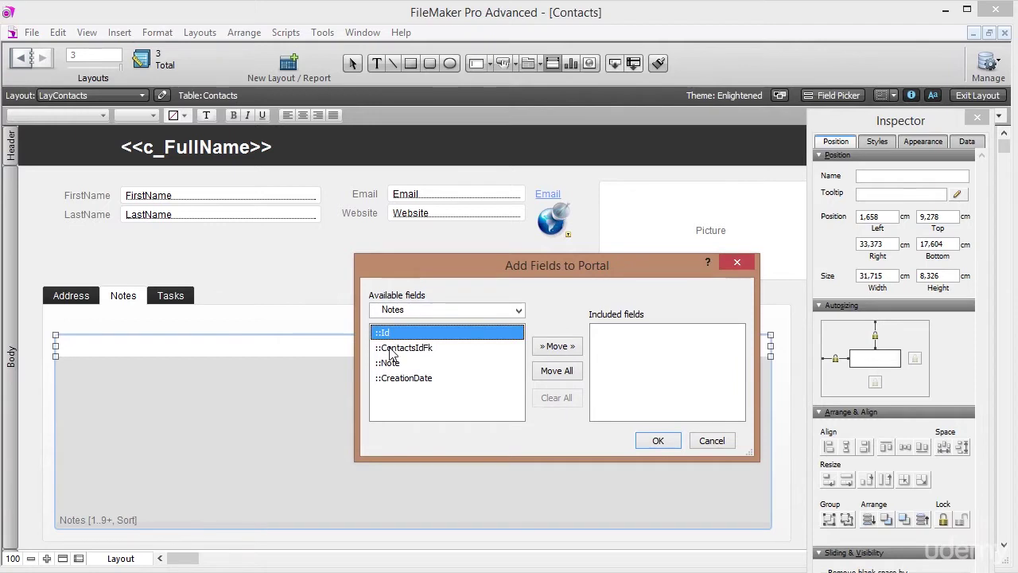
{"action": "left_click", "coordinate": [390, 349]}
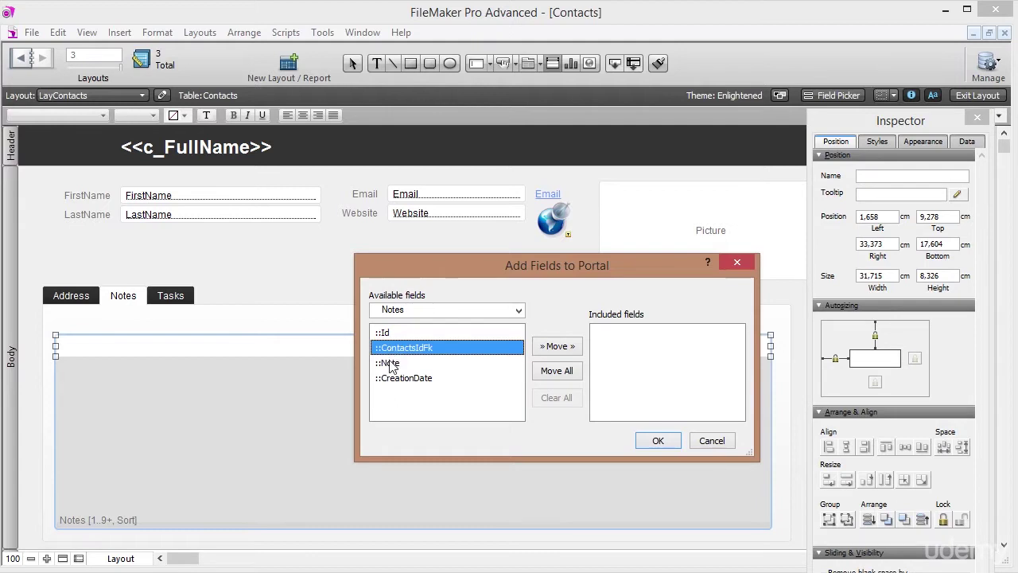
{"action": "double_click", "coordinate": [386, 364]}
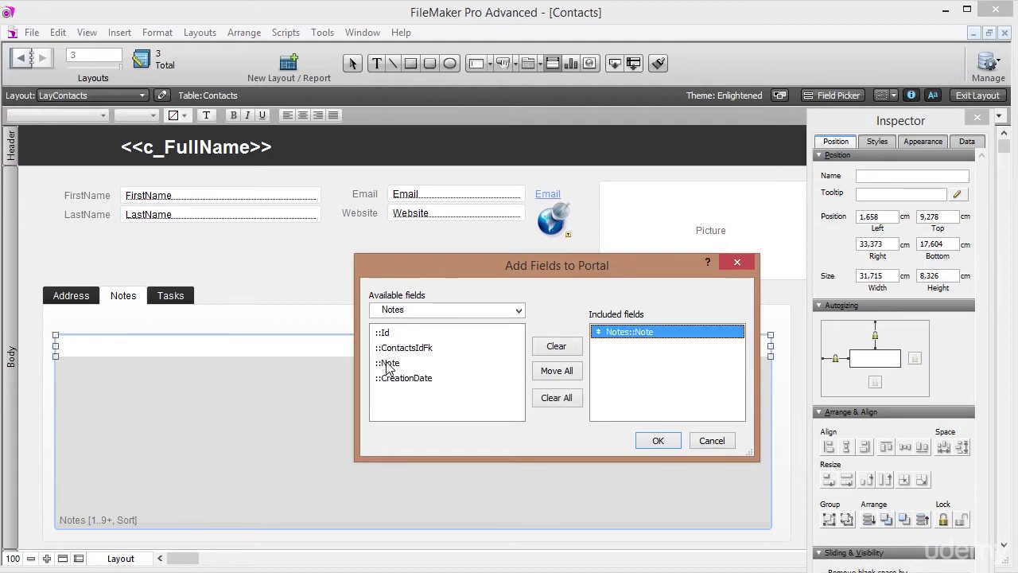
{"action": "double_click", "coordinate": [390, 378]}
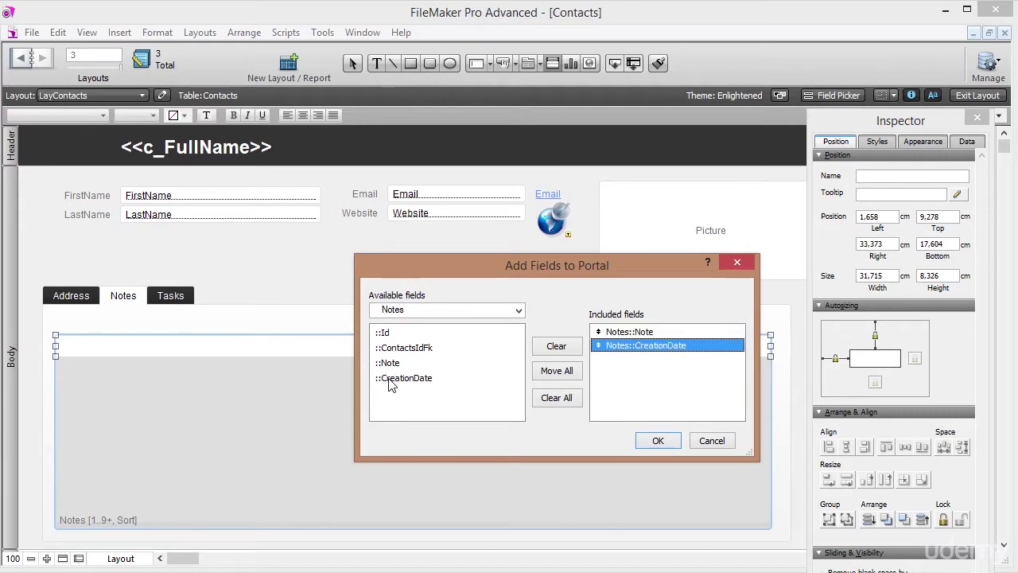
{"action": "left_click", "coordinate": [656, 442]}
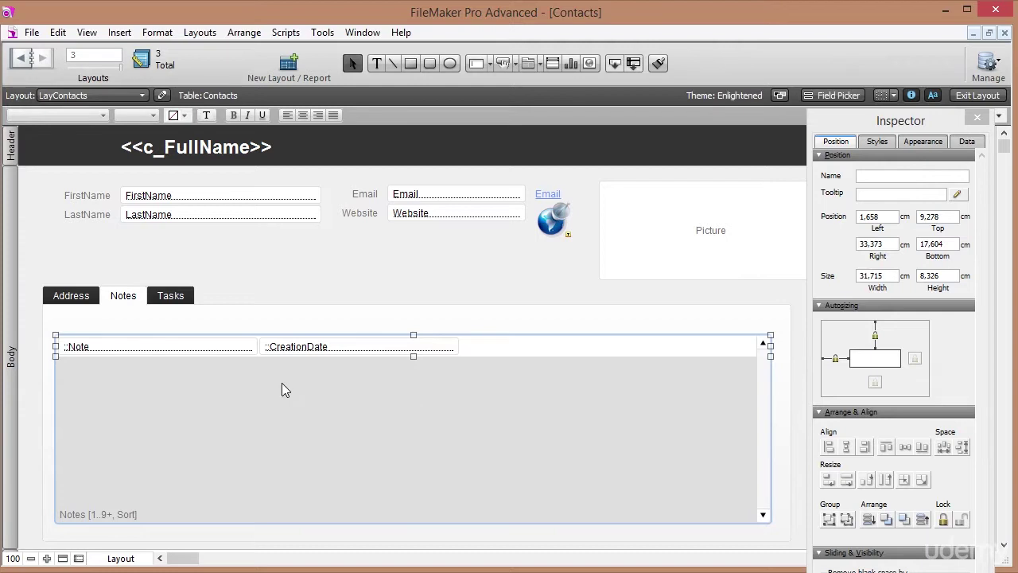
Resize the portal fields into a narrow right-hand CreationDate column and a wide Note field.
{"action": "left_click", "coordinate": [338, 350]}
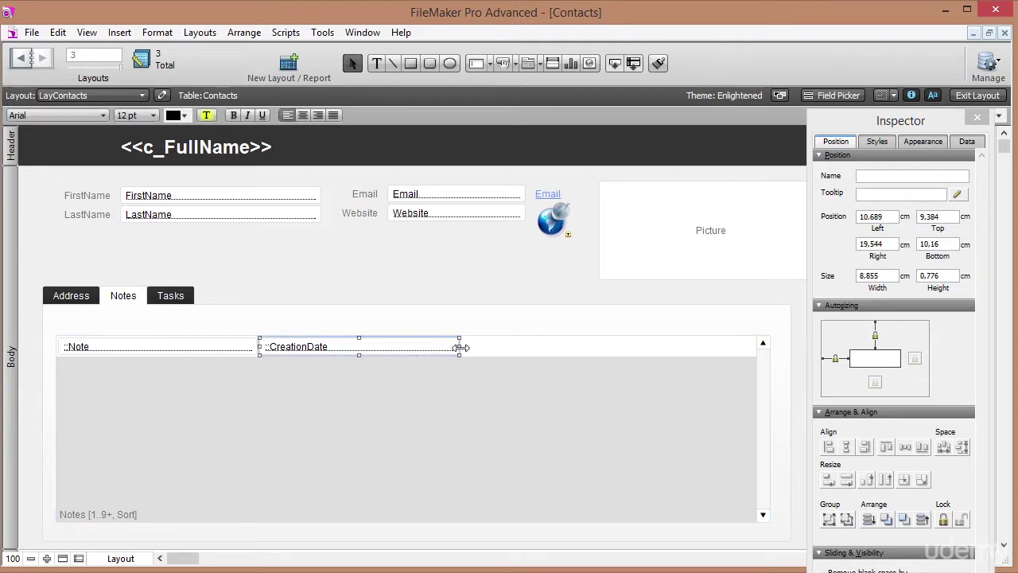
{"action": "left_click_drag", "start_coordinate": [462, 347], "coordinate": [731, 340]}
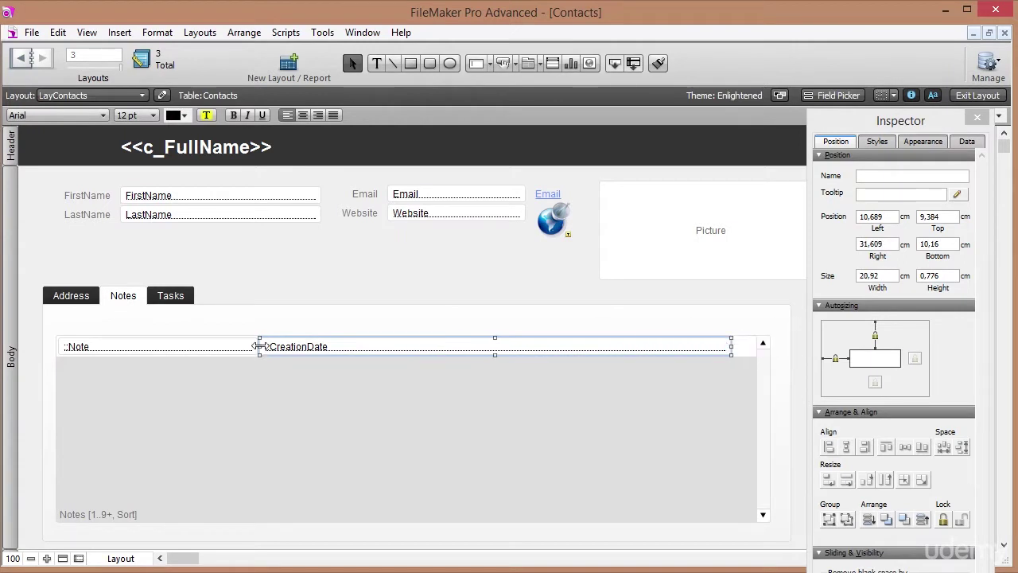
{"action": "left_click_drag", "start_coordinate": [259, 347], "coordinate": [643, 347]}
{"action": "left_click", "coordinate": [211, 348]}
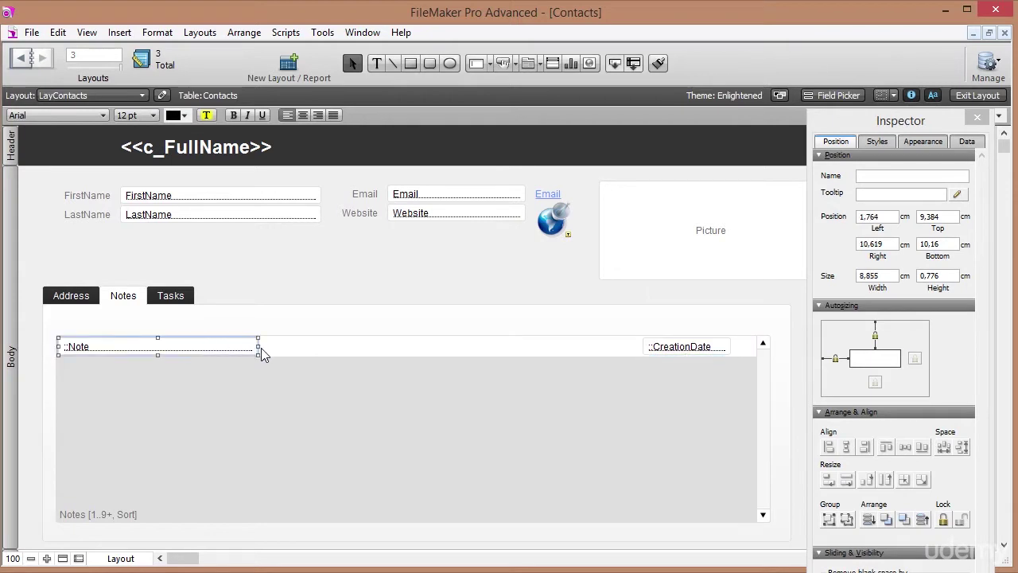
{"action": "left_click_drag", "start_coordinate": [254, 348], "coordinate": [637, 360]}
In Browse mode, add the portal note 'Add a new note here' dated 28/02/2015, then re-enter Layout mode.
{"action": "left_click", "coordinate": [978, 94]}
{"action": "left_click", "coordinate": [113, 283]}
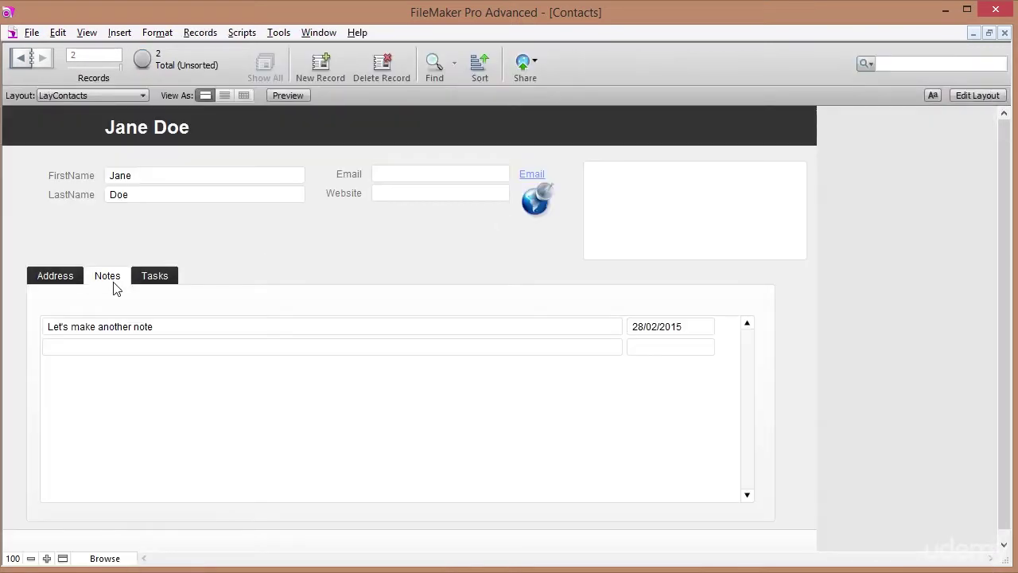
{"action": "left_click", "coordinate": [88, 346]}
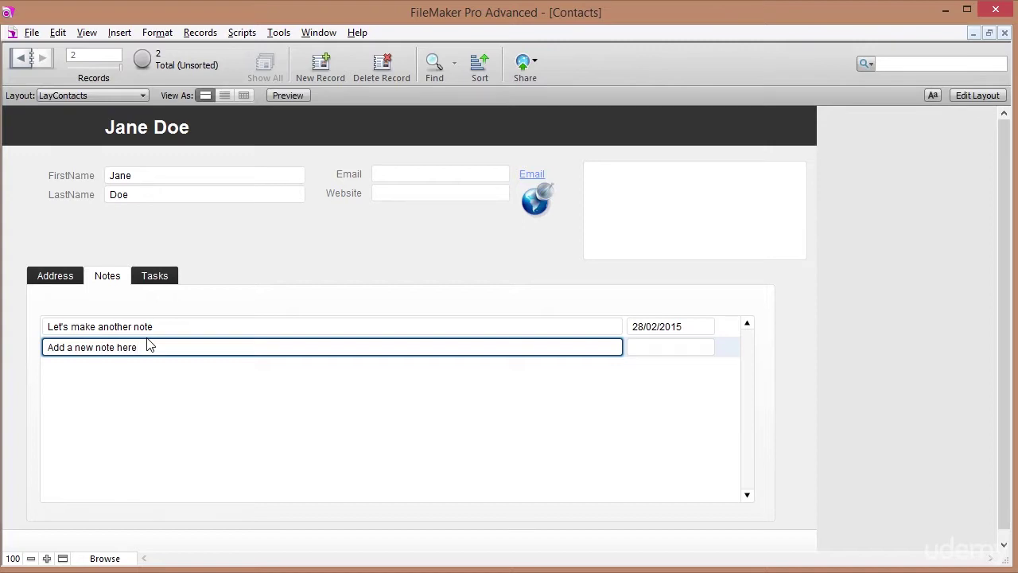
{"action": "left_click", "coordinate": [241, 258]}
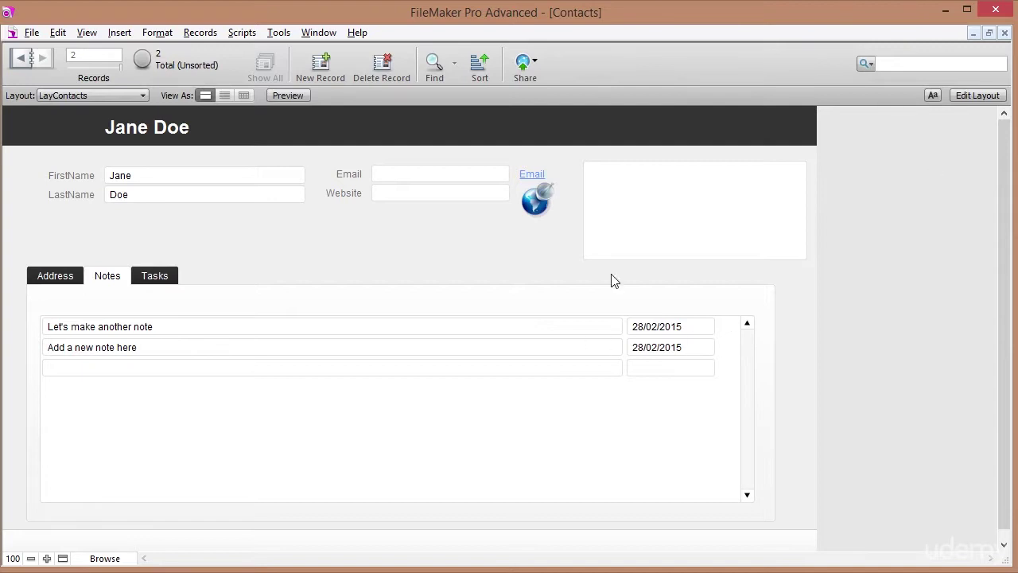
{"action": "left_click", "coordinate": [161, 348]}
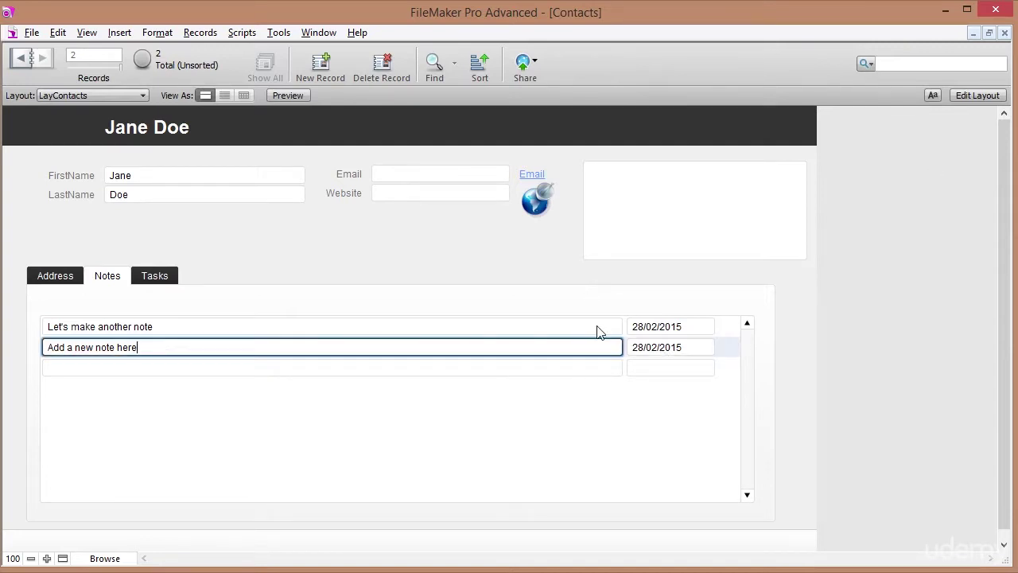
{"action": "left_click", "coordinate": [695, 350]}
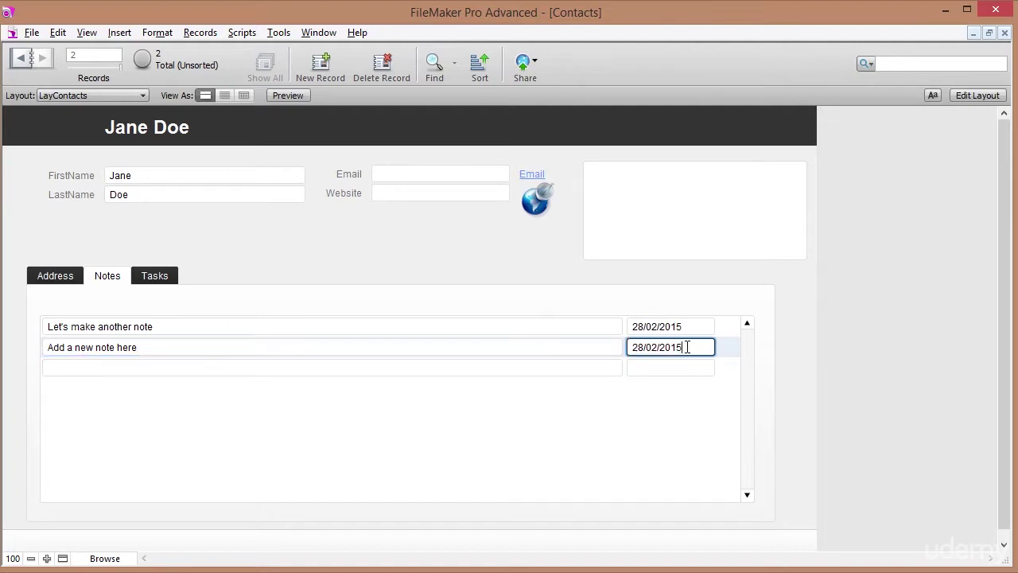
{"action": "left_click", "coordinate": [983, 96]}
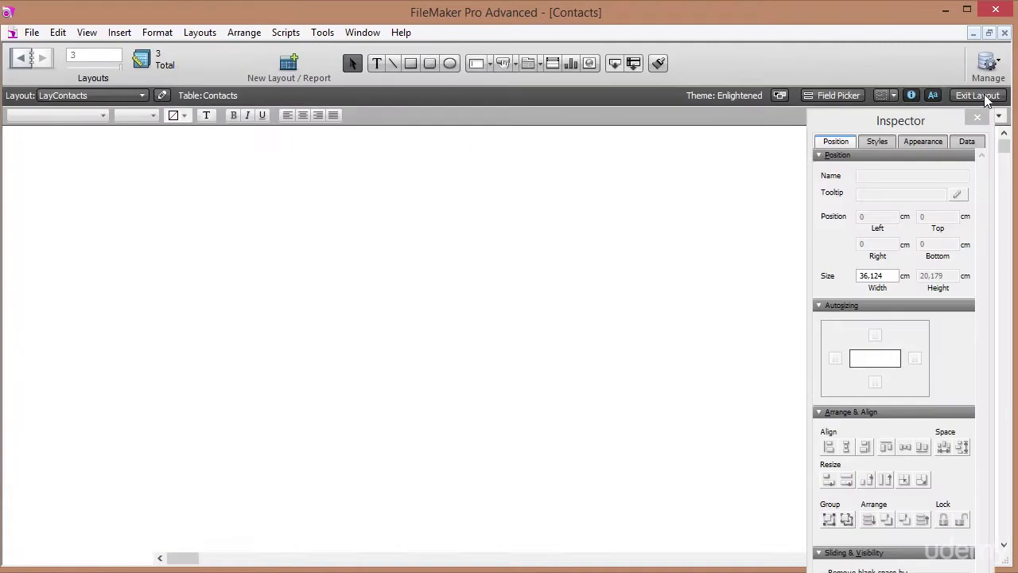
Set the portal's CreationDate control style to Drop-down calendar and view the notes in Browse mode.
{"action": "left_click", "coordinate": [690, 352]}
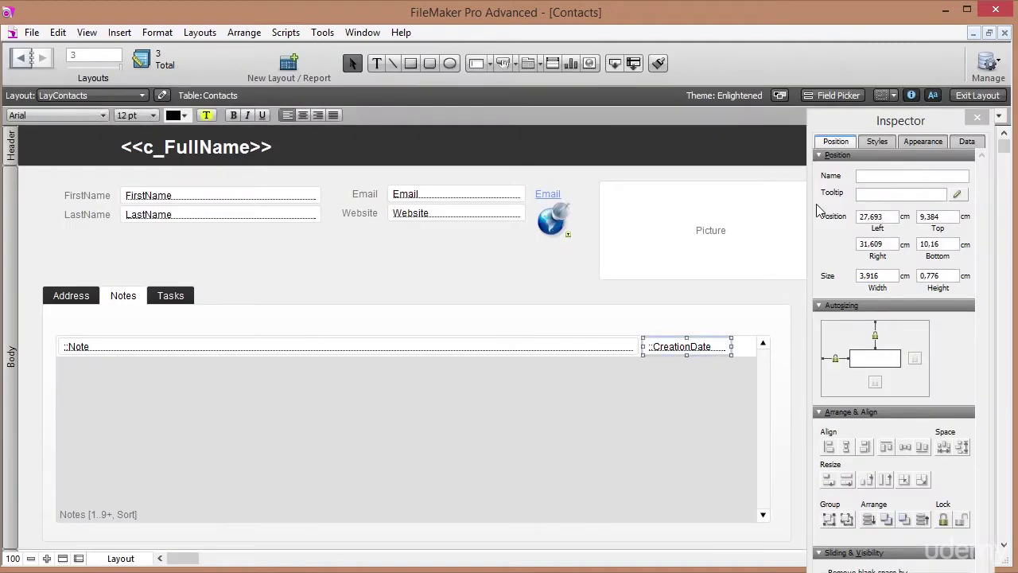
{"action": "left_click", "coordinate": [967, 142]}
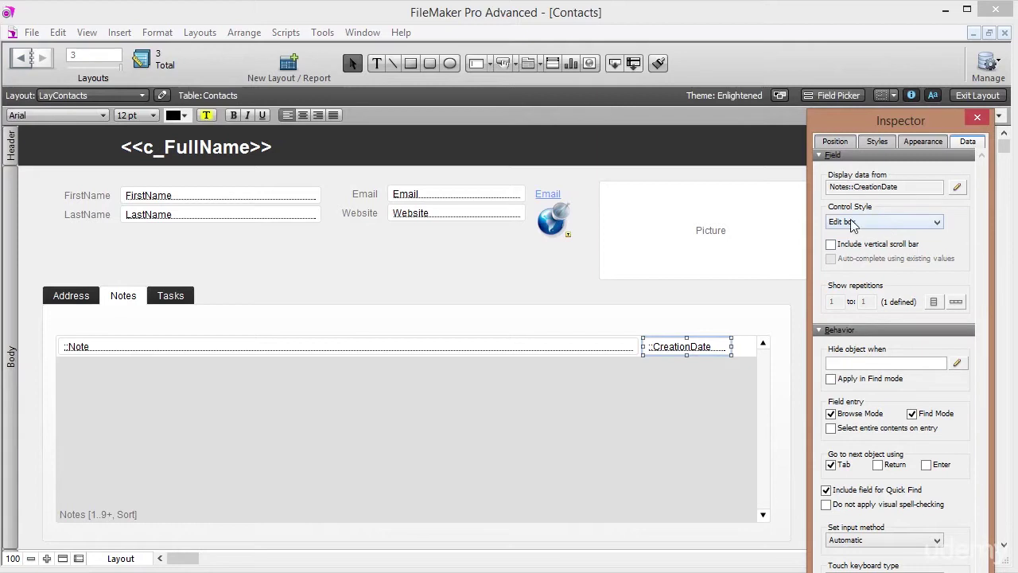
{"action": "left_click", "coordinate": [870, 226]}
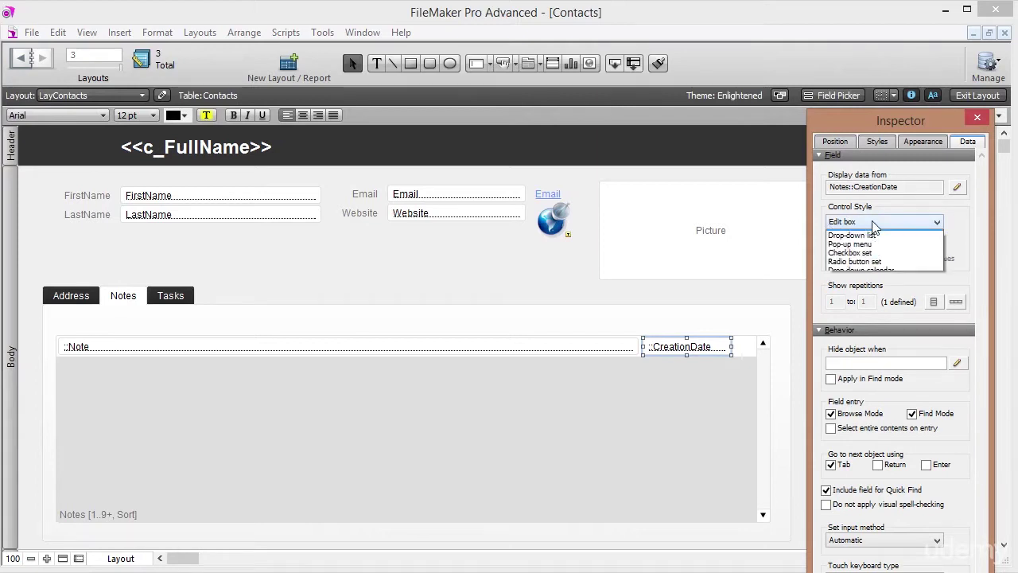
{"action": "left_click", "coordinate": [872, 279]}
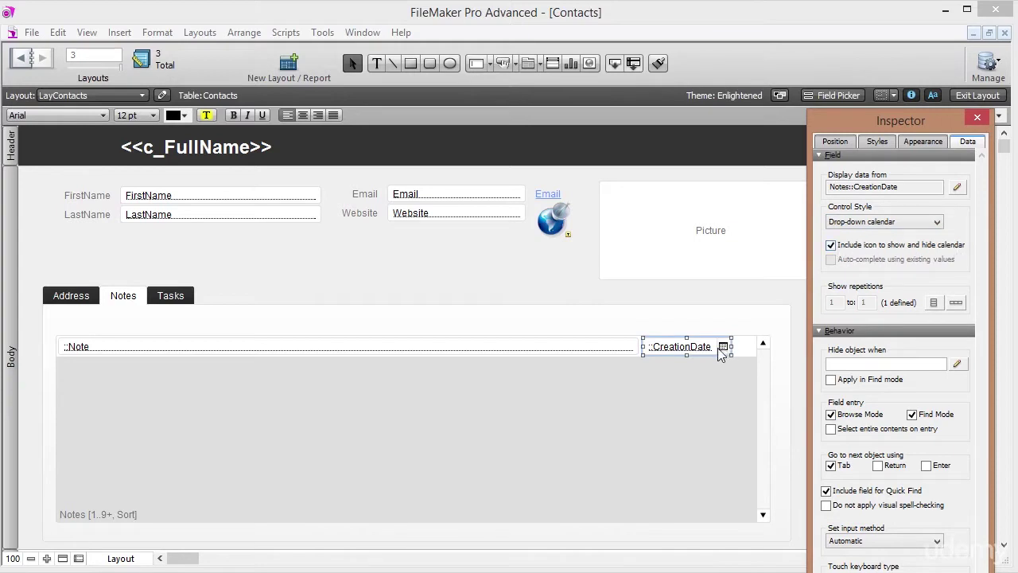
{"action": "left_click", "coordinate": [975, 94]}
{"action": "left_click", "coordinate": [119, 280]}
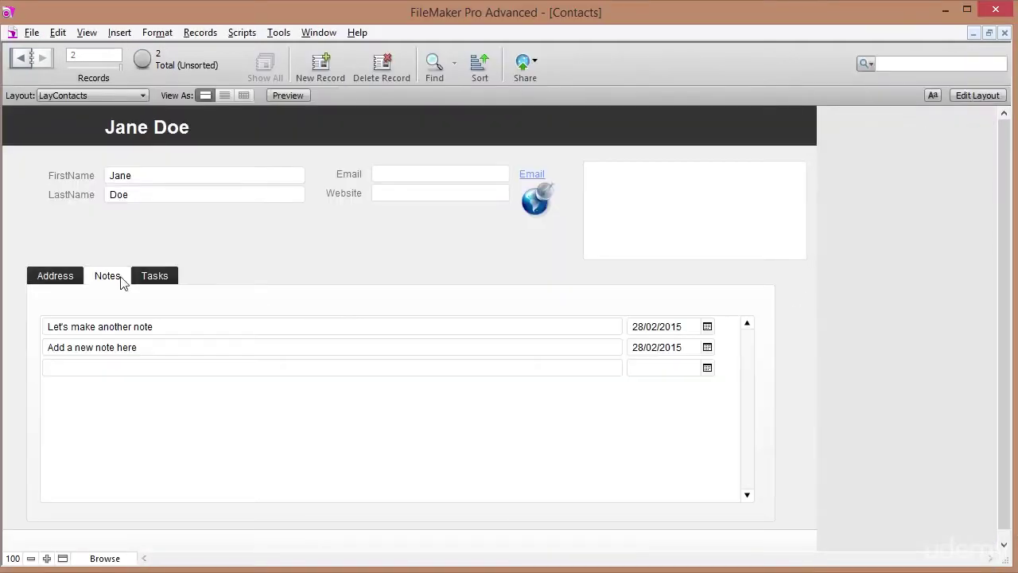
Change the 'Add a new note here' date to 26/02/2015 with the date picker.
{"action": "left_click", "coordinate": [707, 347]}
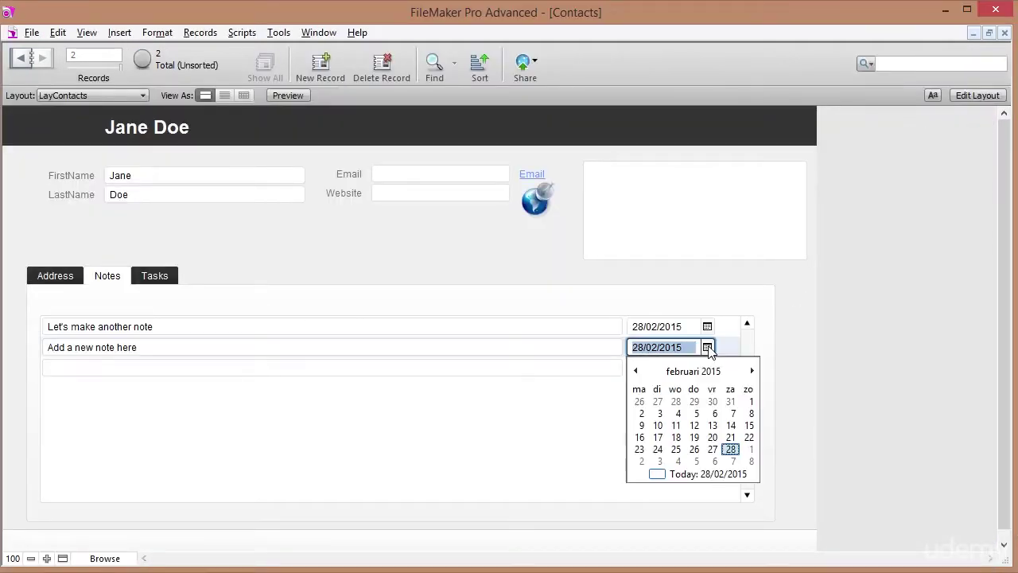
{"action": "left_click", "coordinate": [695, 450]}
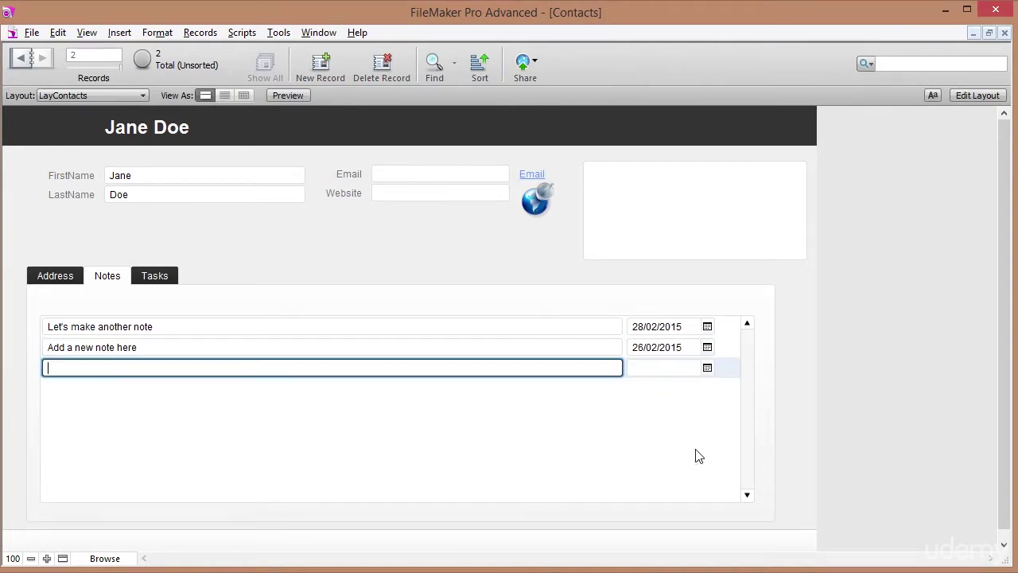
{"action": "left_click", "coordinate": [674, 280]}
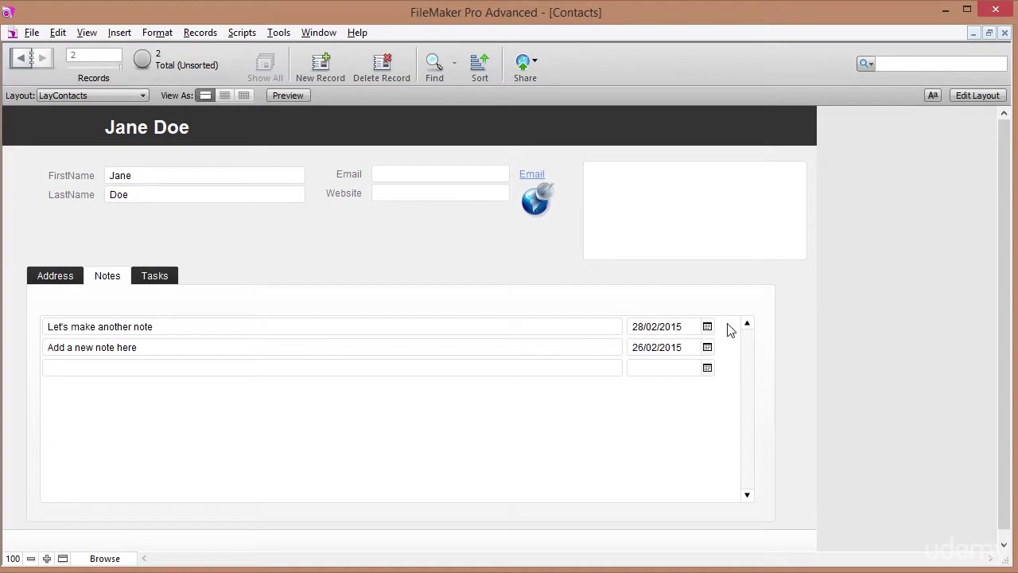
Add a portal note reading 'wrong note', then switch to Layout mode.
{"action": "left_click", "coordinate": [135, 368]}
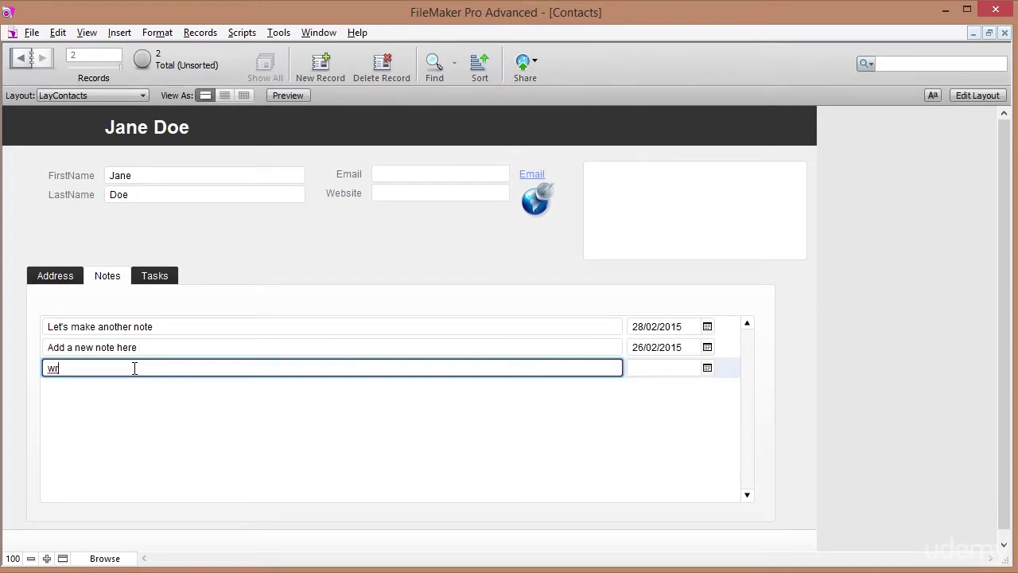
{"action": "type", "text": "wrong note"}
{"action": "key", "text": "KP_Enter"}
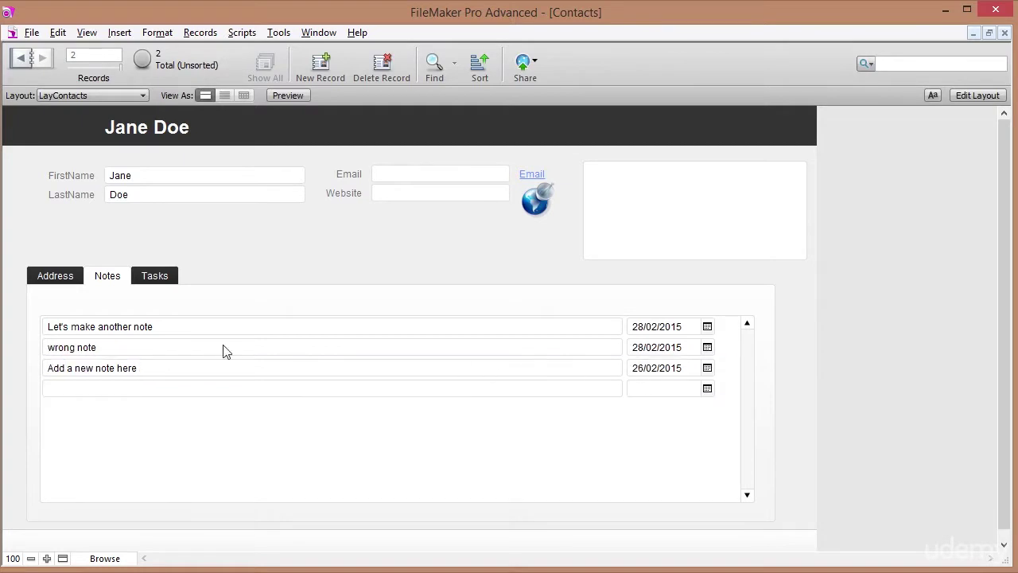
{"action": "left_click", "coordinate": [99, 346]}
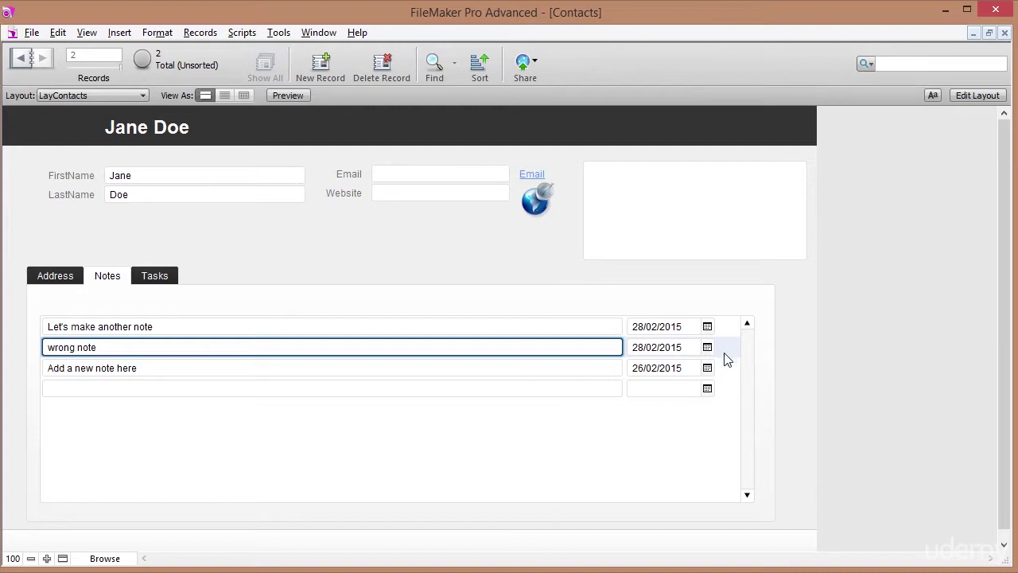
{"action": "left_click", "coordinate": [977, 95]}
Insert the 'Uncheck - Red Cross 16.png' picture into the layout.
{"action": "left_click", "coordinate": [119, 33]}
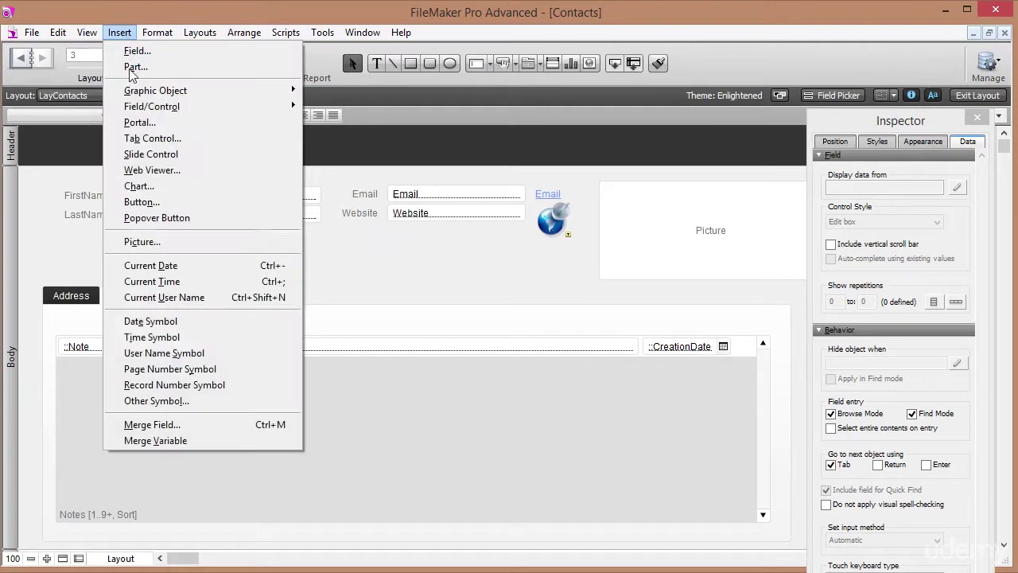
{"action": "left_click", "coordinate": [159, 242]}
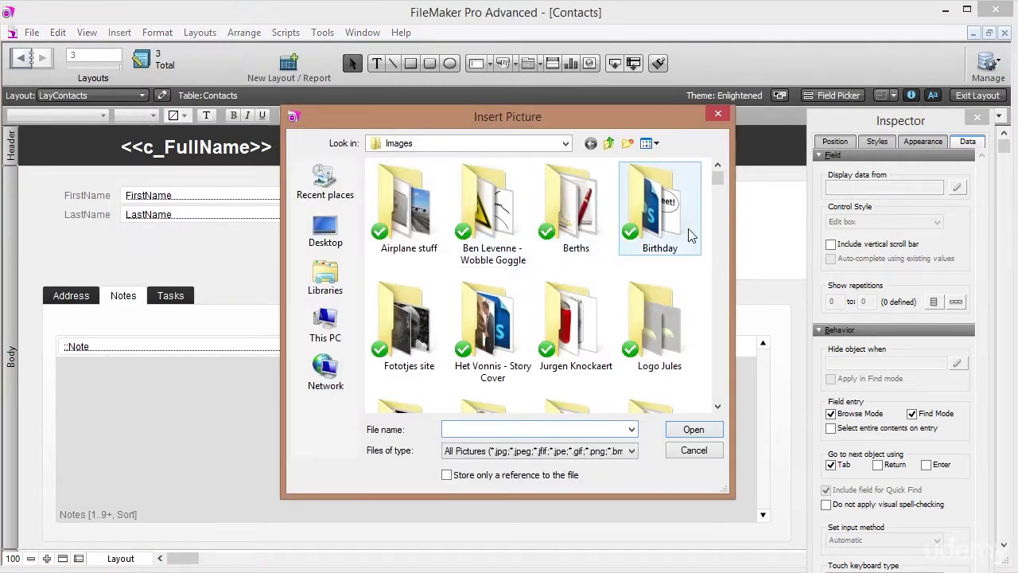
{"action": "left_click_drag", "start_coordinate": [718, 177], "coordinate": [750, 418]}
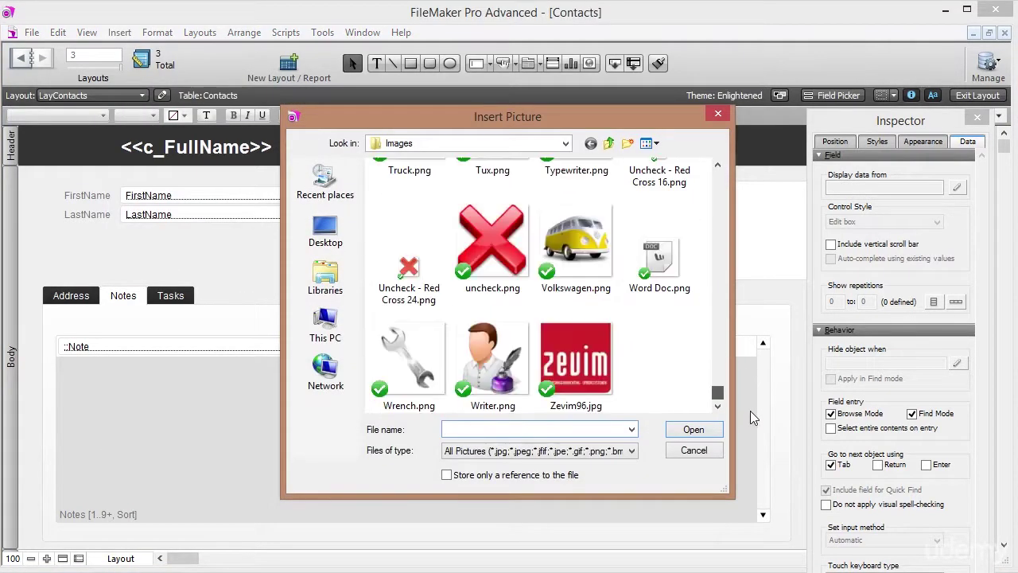
{"action": "left_click", "coordinate": [412, 268]}
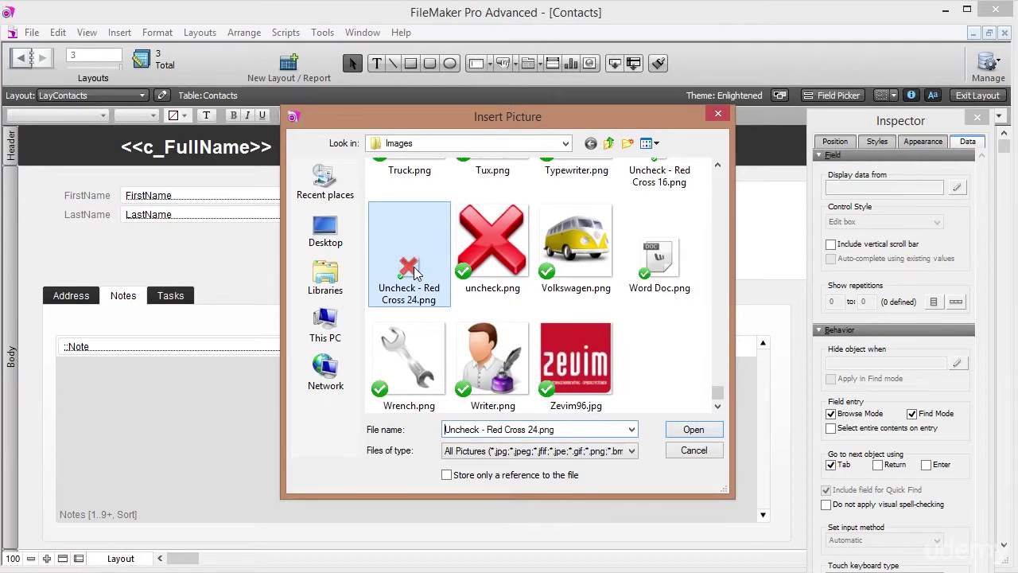
{"action": "scroll", "coordinate": [412, 269], "scroll_direction": "up", "scroll_amount": 2}
{"action": "scroll", "coordinate": [413, 334], "scroll_direction": "down", "scroll_amount": 1}
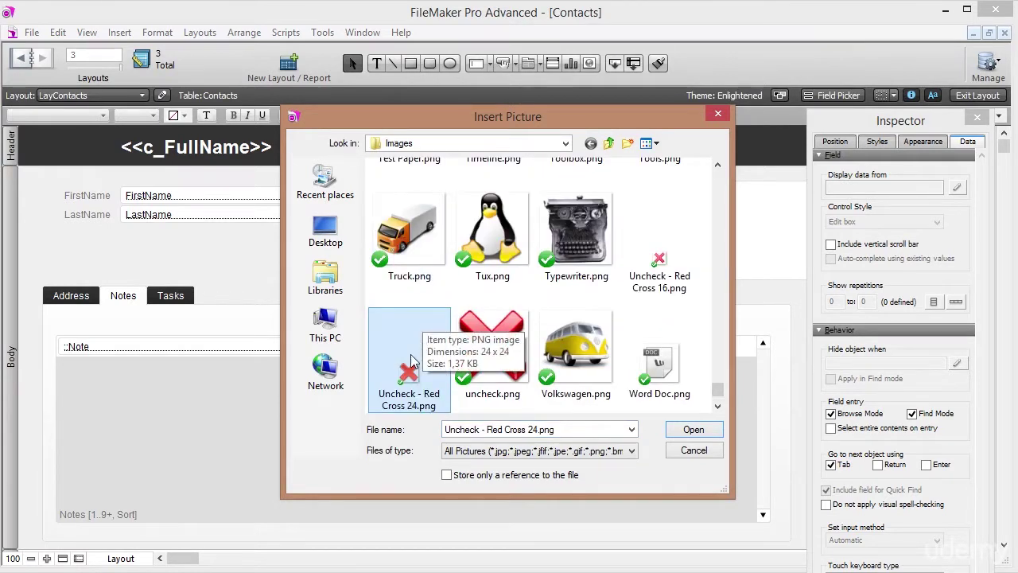
{"action": "left_click", "coordinate": [652, 270]}
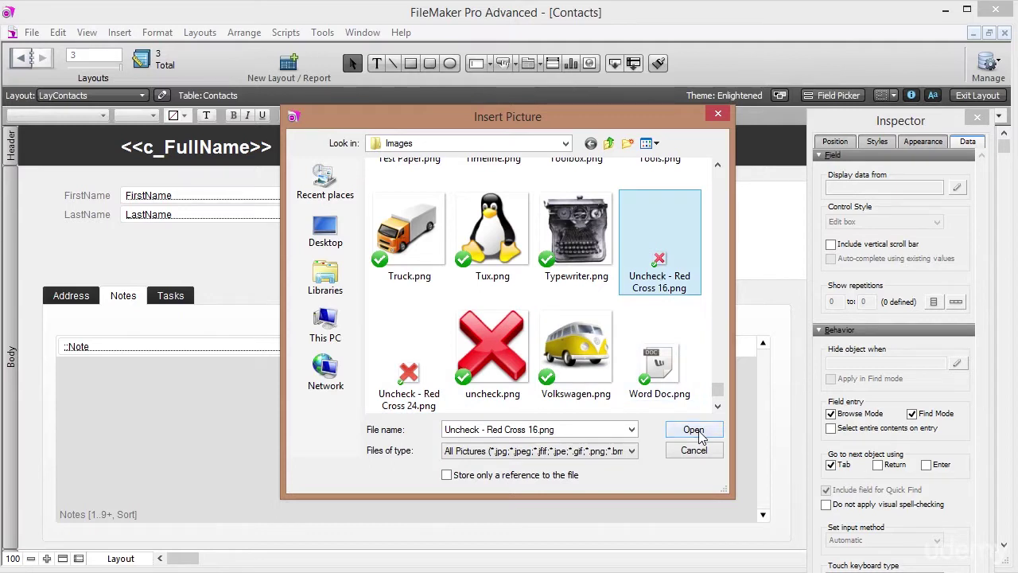
{"action": "left_click", "coordinate": [693, 430]}
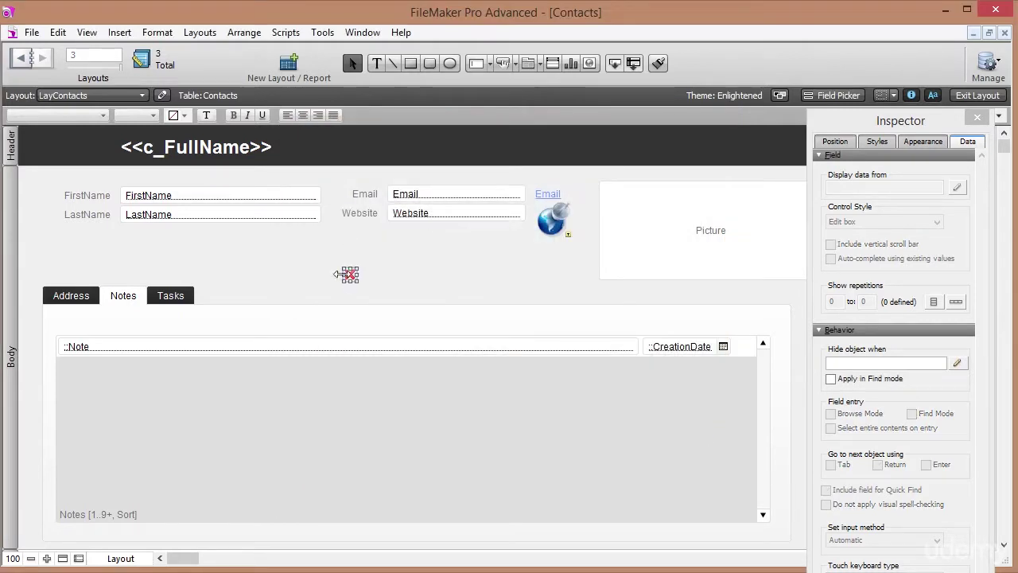
Position the red cross in the Notes portal row just right of the CreationDate field.
{"action": "left_click_drag", "start_coordinate": [342, 274], "coordinate": [741, 351]}
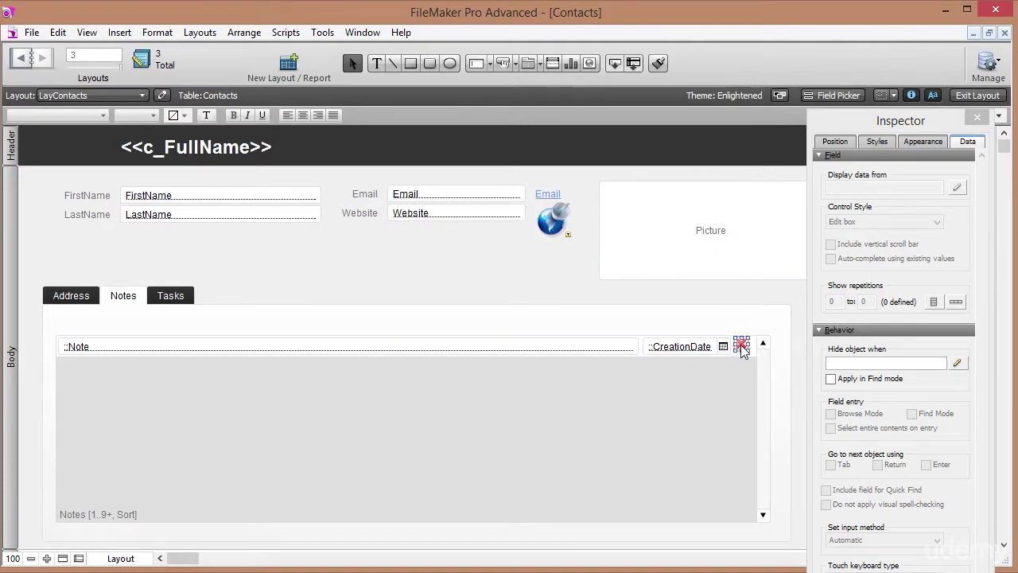
{"action": "key", "text": "Right"}
{"action": "key", "text": "Right"}
{"action": "key", "text": "Down"}
{"action": "key", "text": "Down"}
Make the red cross a Delete Portal Row button, then exit Layout mode.
{"action": "right_click", "coordinate": [744, 350]}
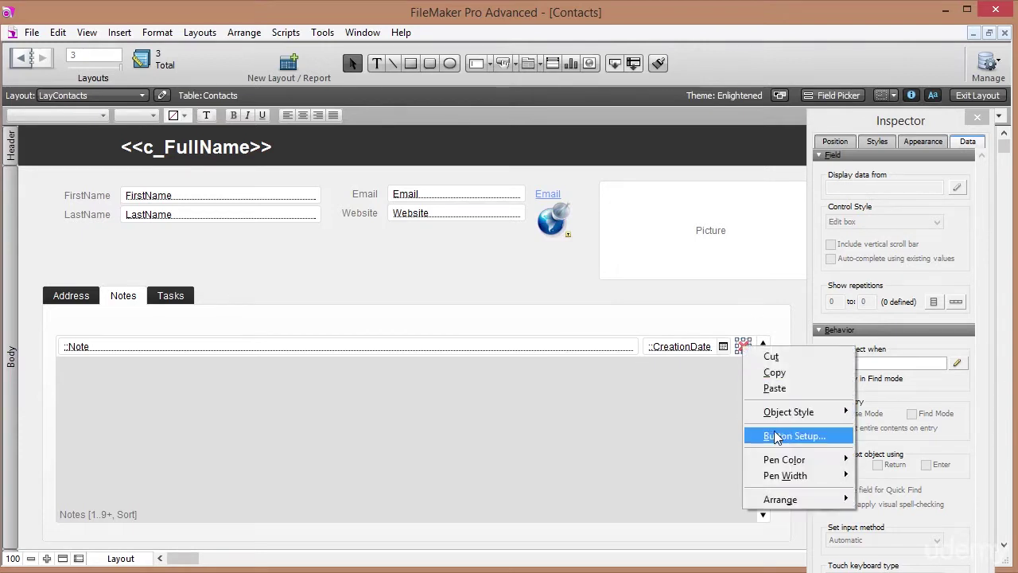
{"action": "left_click", "coordinate": [780, 437]}
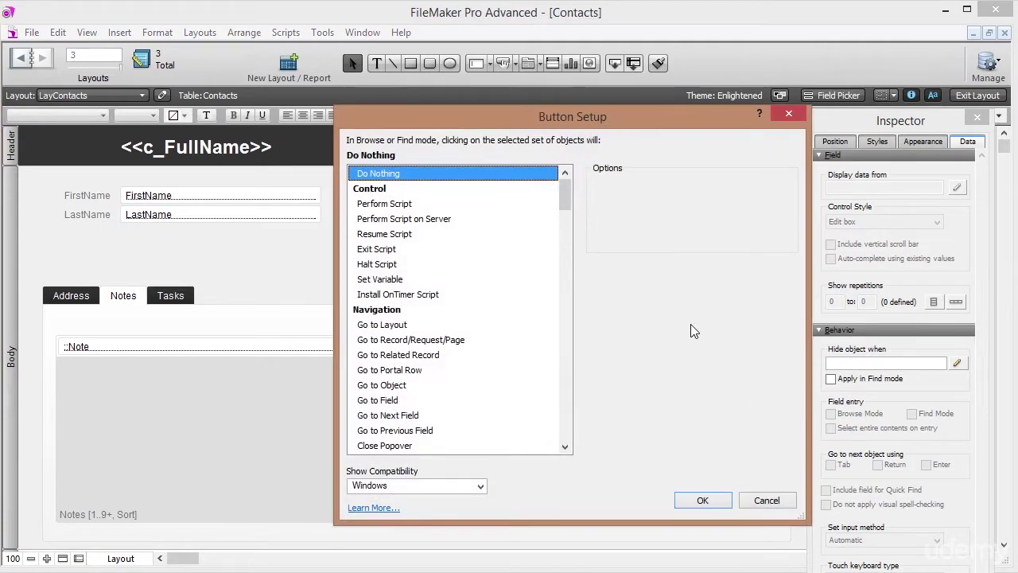
{"action": "left_click_drag", "start_coordinate": [568, 199], "coordinate": [568, 285]}
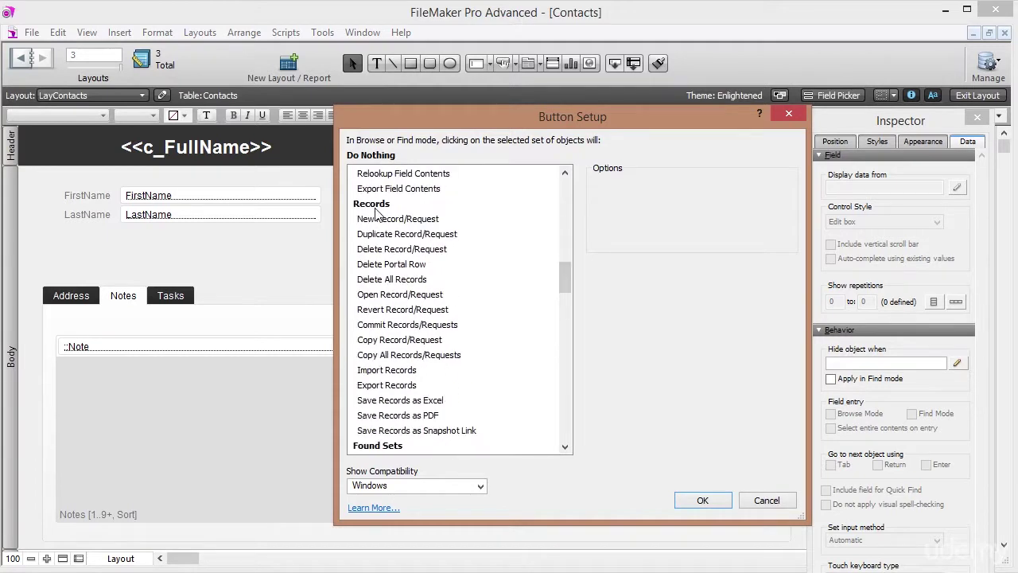
{"action": "left_click", "coordinate": [392, 251]}
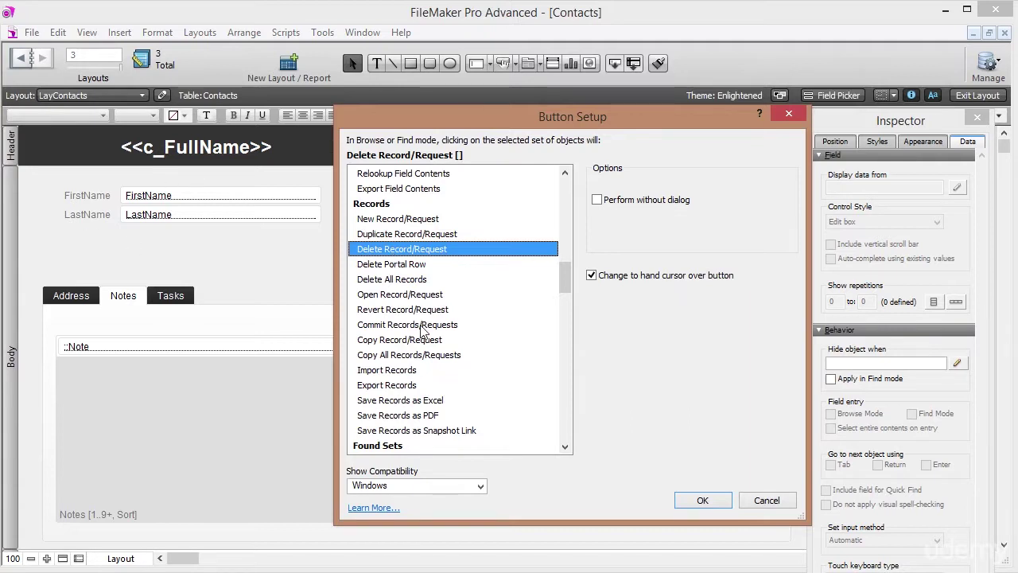
{"action": "left_click", "coordinate": [395, 265]}
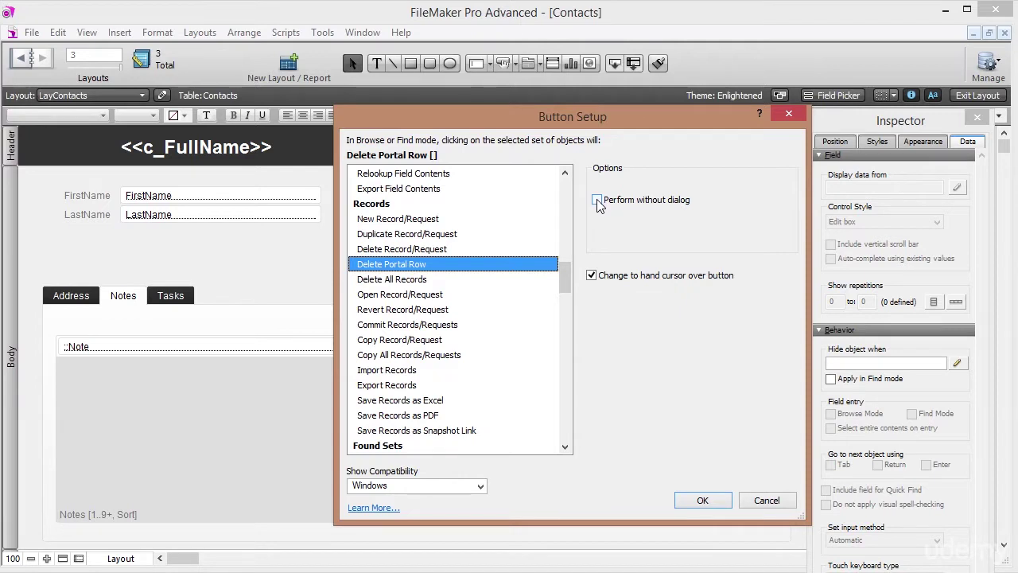
{"action": "left_click", "coordinate": [702, 501]}
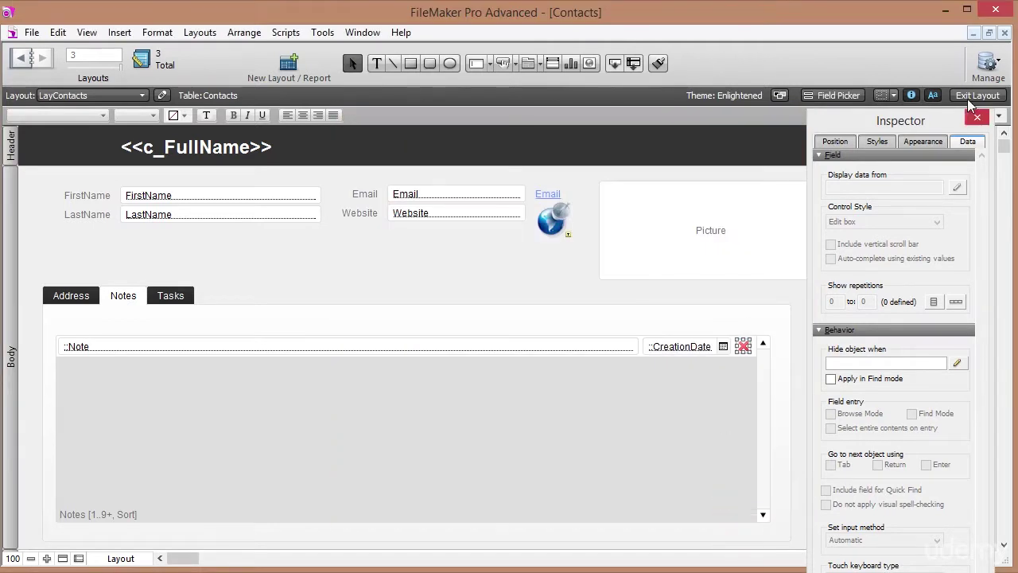
{"action": "left_click", "coordinate": [977, 95]}
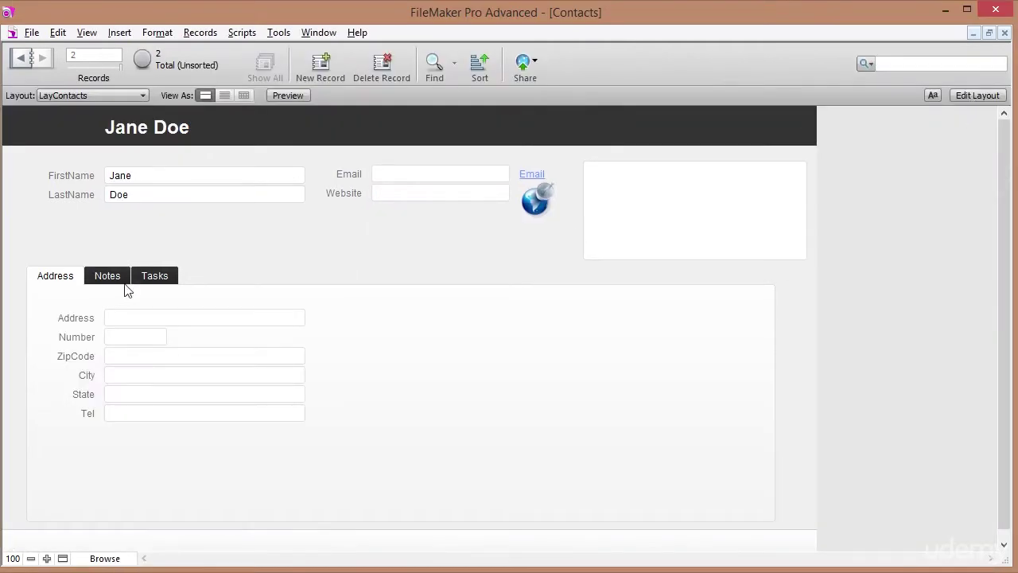
On the Notes tab, delete the 'wrong note' row with its red cross and confirm.
{"action": "left_click", "coordinate": [109, 276]}
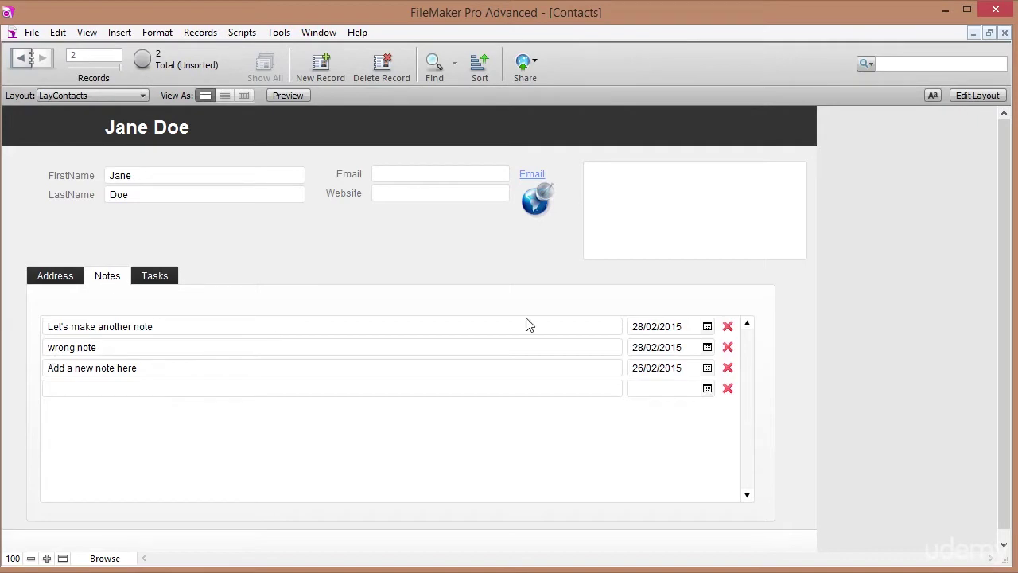
{"action": "left_click", "coordinate": [728, 348]}
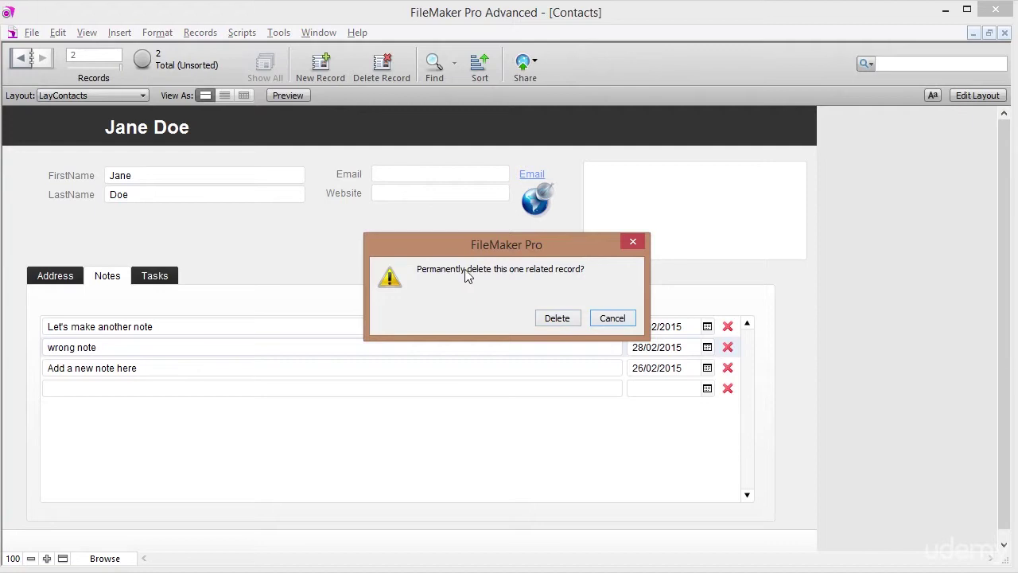
{"action": "left_click", "coordinate": [557, 318]}
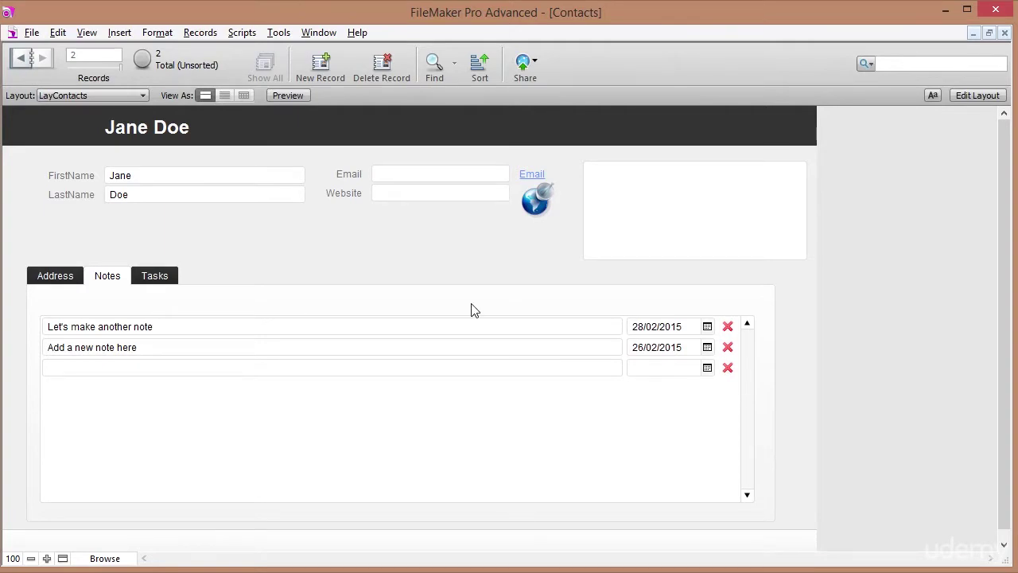
In Layout mode, add a 'Note' text label above the portal's note column.
{"action": "left_click", "coordinate": [980, 96]}
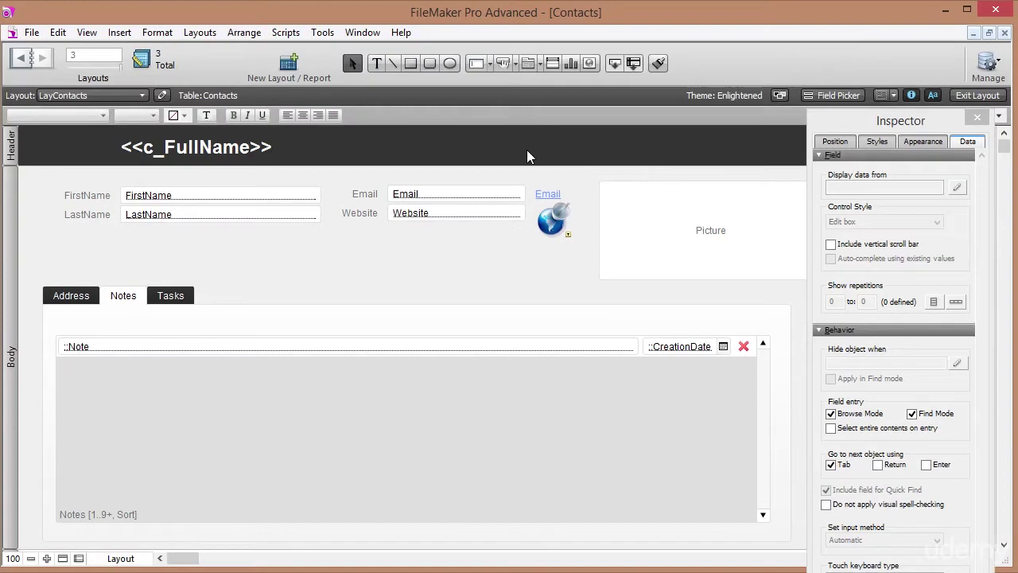
{"action": "left_click", "coordinate": [67, 322]}
{"action": "type", "text": "Note"}
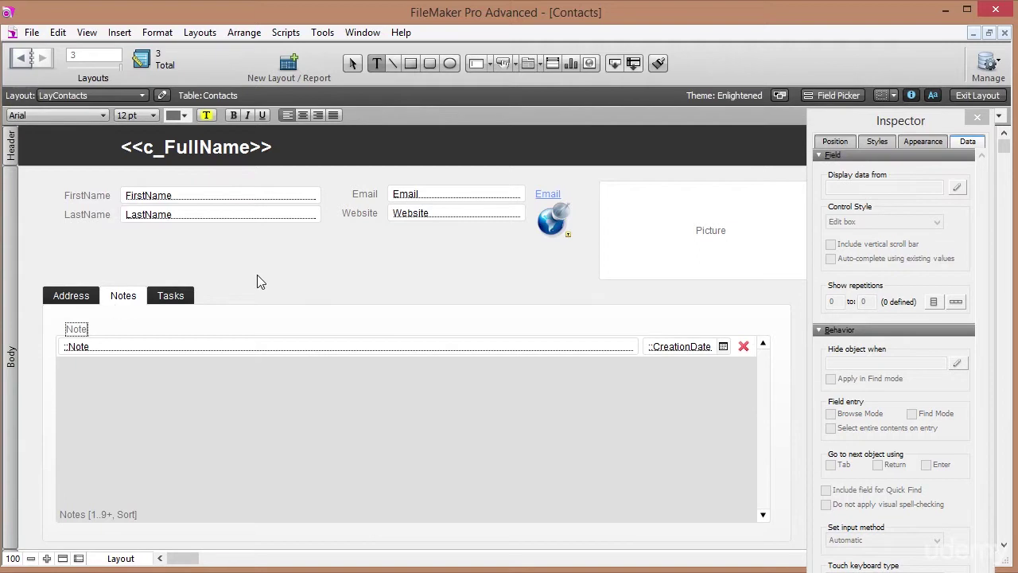
{"action": "key", "text": "Escape"}
{"action": "left_click_drag", "start_coordinate": [81, 334], "coordinate": [659, 331]}
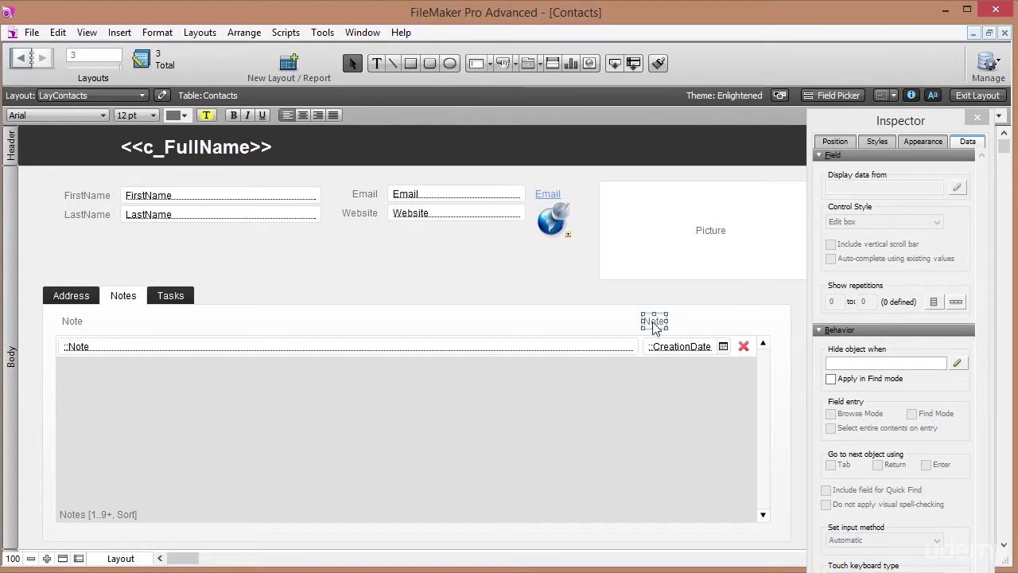
Rename the copied label above CreationDate to 'Date' and return to Browse mode.
{"action": "double_click", "coordinate": [653, 322]}
{"action": "type", "text": "Date"}
{"action": "key", "text": "Escape"}
{"action": "left_click", "coordinate": [966, 96]}
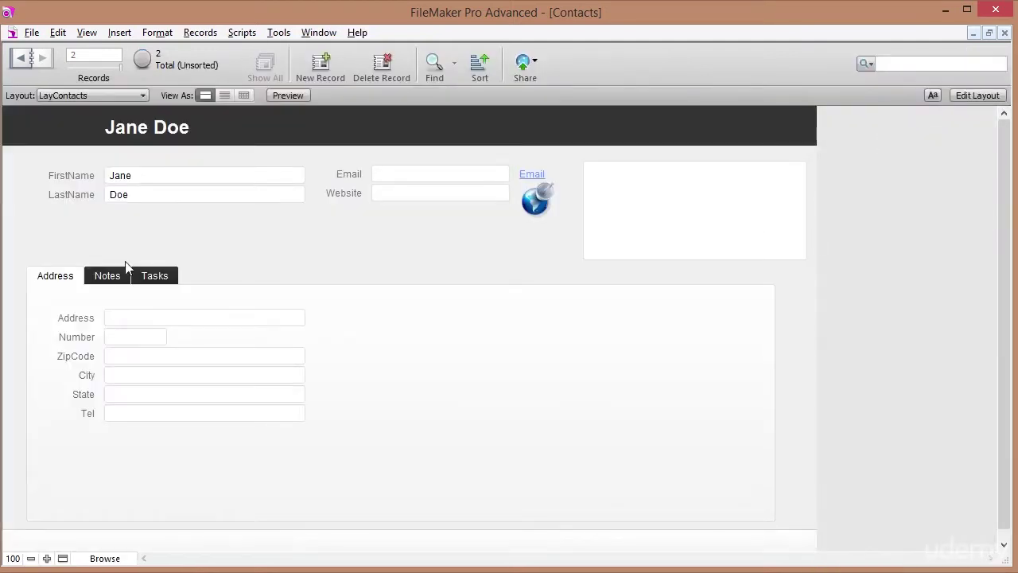
Compare the Notes tab with its new headings against the empty Tasks tab.
{"action": "left_click", "coordinate": [111, 278]}
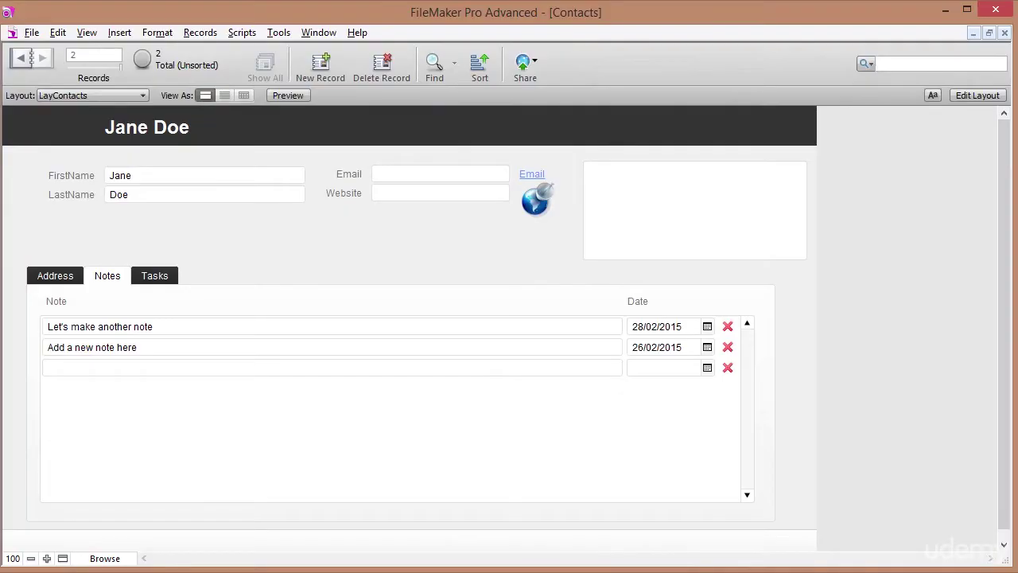
{"action": "left_click", "coordinate": [156, 279]}
{"action": "left_click", "coordinate": [127, 277]}
{"action": "left_click", "coordinate": [154, 278]}
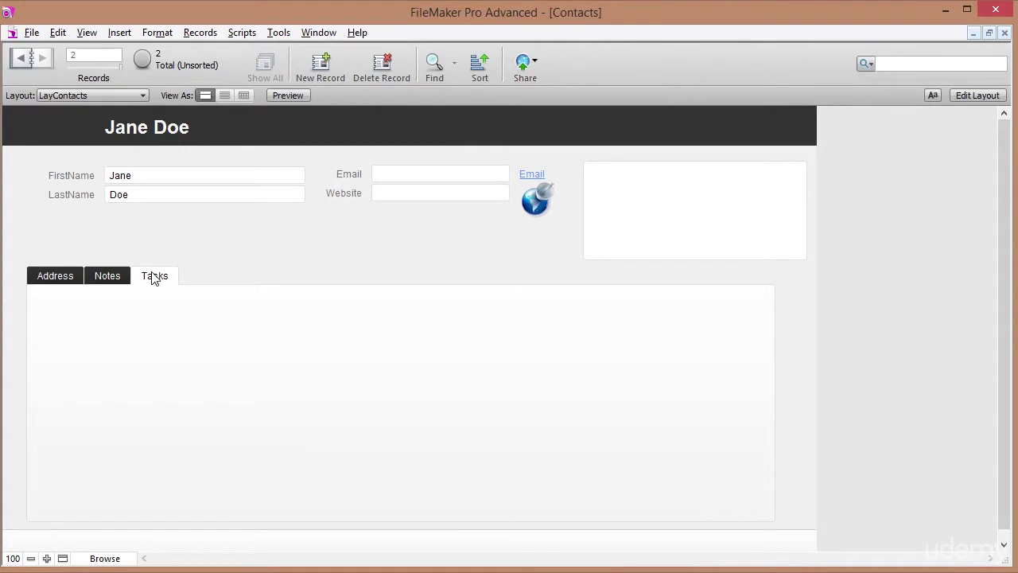
{"action": "left_click", "coordinate": [111, 280]}
{"action": "left_click", "coordinate": [170, 280]}
Open File > Manage > Database for the Contacts file.
{"action": "left_click", "coordinate": [30, 32]}
{"action": "mouse_move", "coordinate": [154, 178]}
{"action": "left_click", "coordinate": [224, 177]}
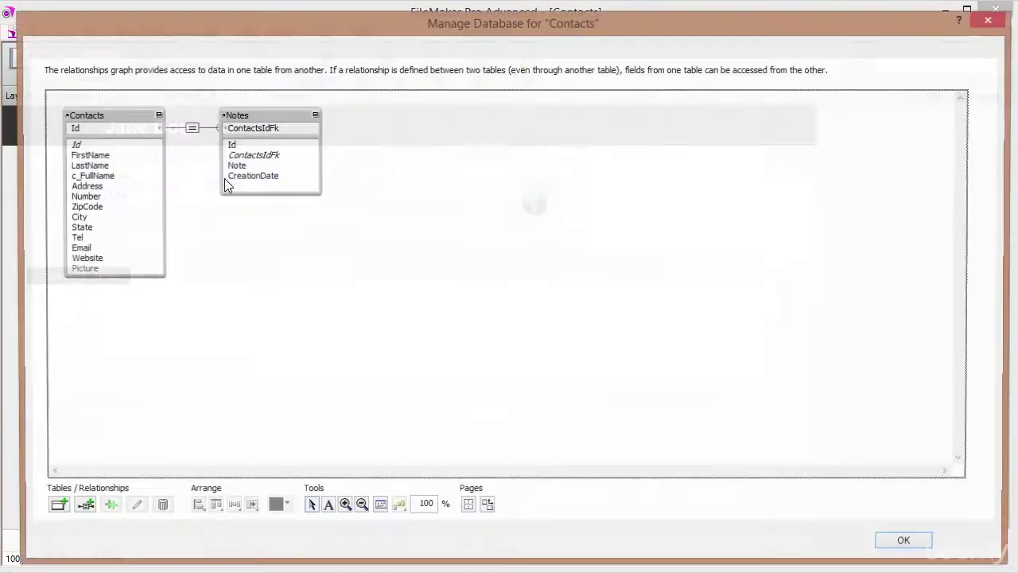
Create a new Tasks table and open its field list.
{"action": "left_click", "coordinate": [44, 48]}
{"action": "left_click_drag", "start_coordinate": [130, 480], "coordinate": [24, 466]}
{"action": "type", "text": "Tasks"}
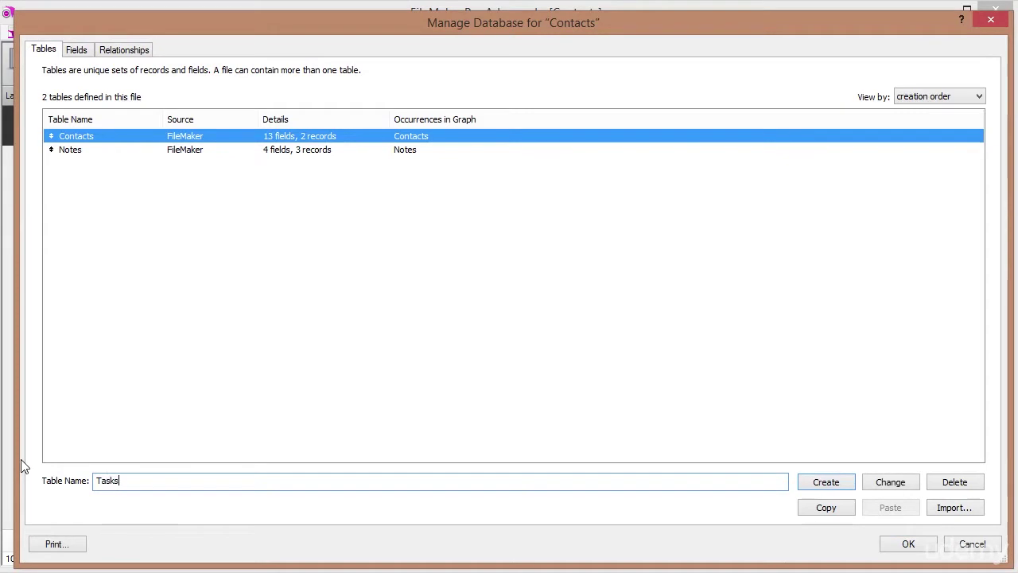
{"action": "key", "text": "Return"}
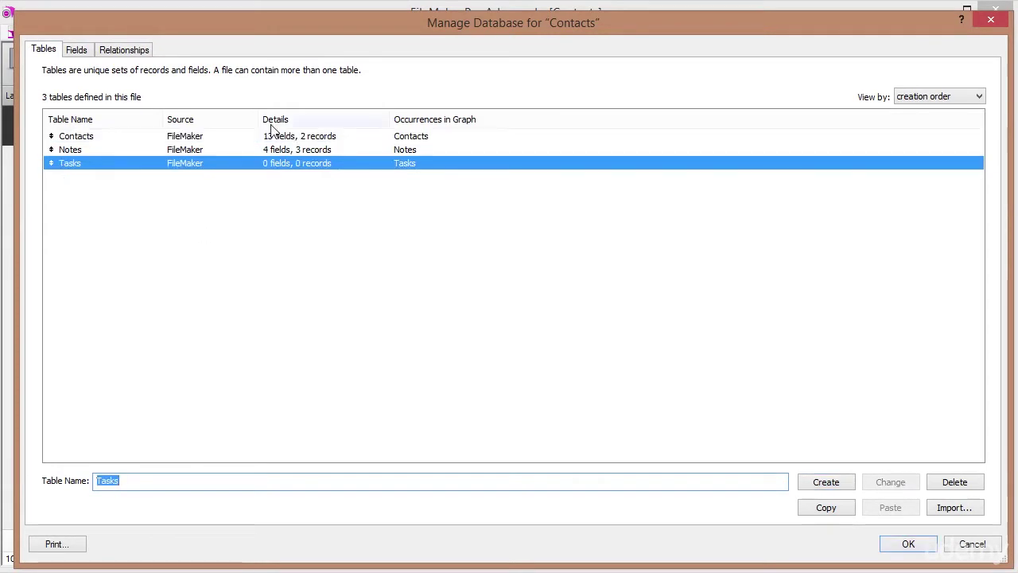
{"action": "double_click", "coordinate": [98, 164]}
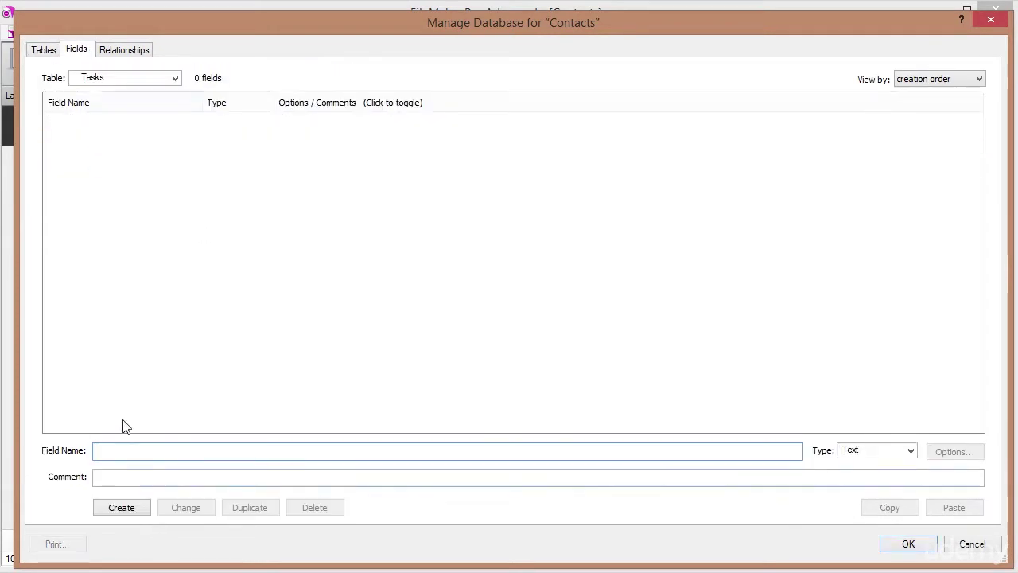
Add an Id number field that auto-enters a serial number.
{"action": "type", "text": "Id"}
{"action": "key", "text": "ctrl+n"}
{"action": "key", "text": "Return"}
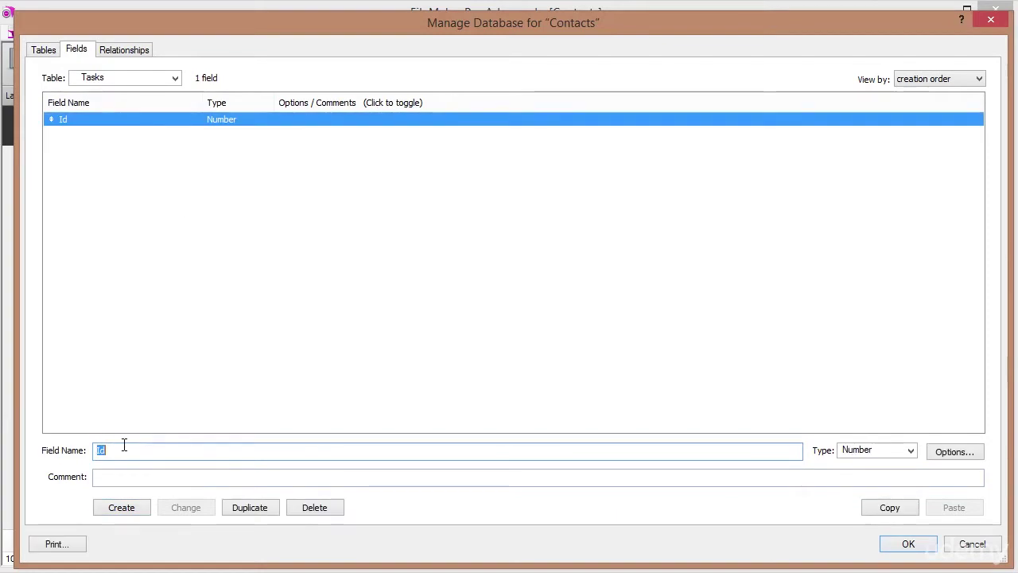
{"action": "double_click", "coordinate": [181, 121]}
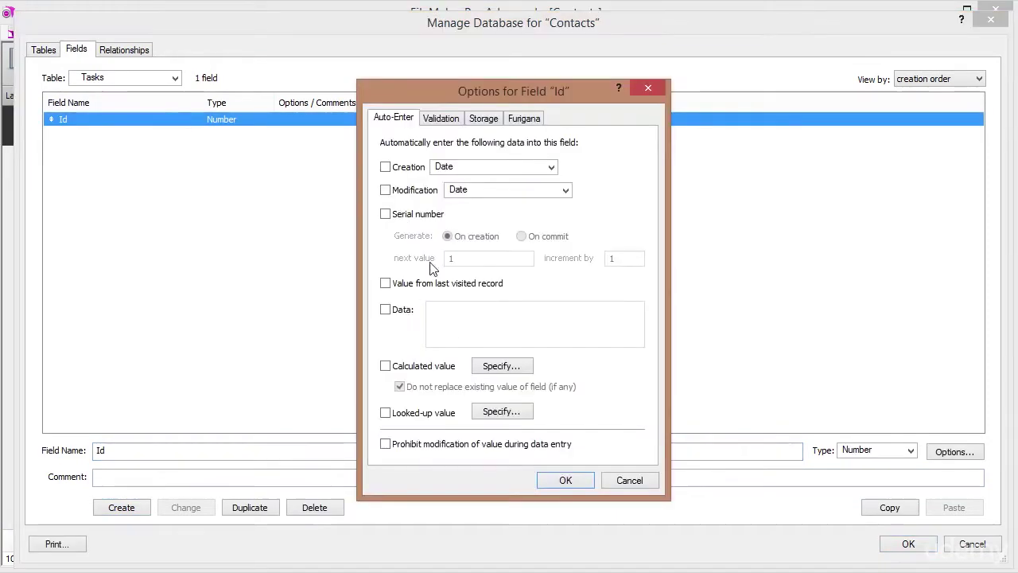
{"action": "left_click", "coordinate": [386, 214]}
{"action": "left_click", "coordinate": [566, 480]}
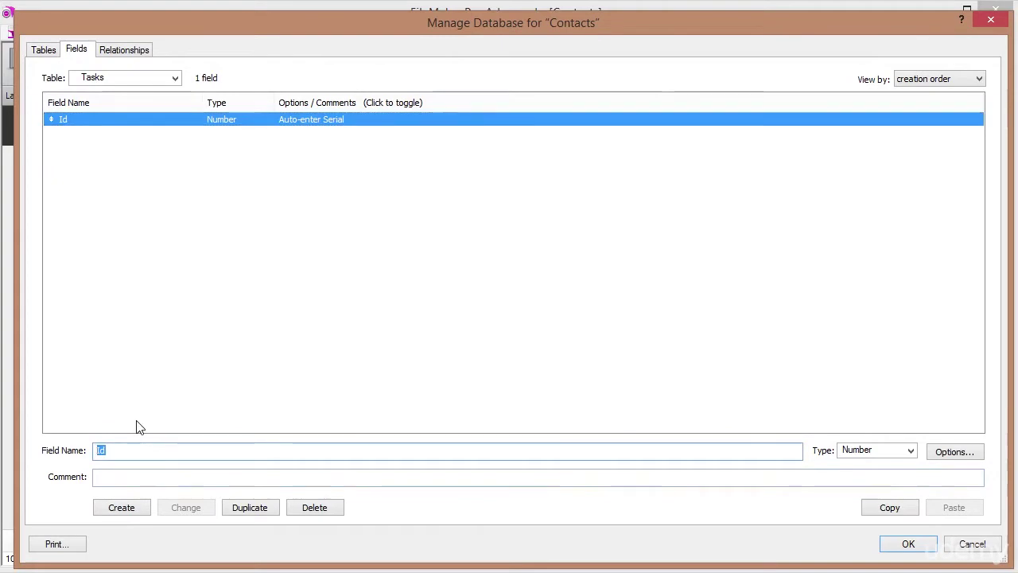
Add a ContactIdFk number field.
{"action": "type", "text": "ContactIdF"}
{"action": "key", "text": "Tab"}
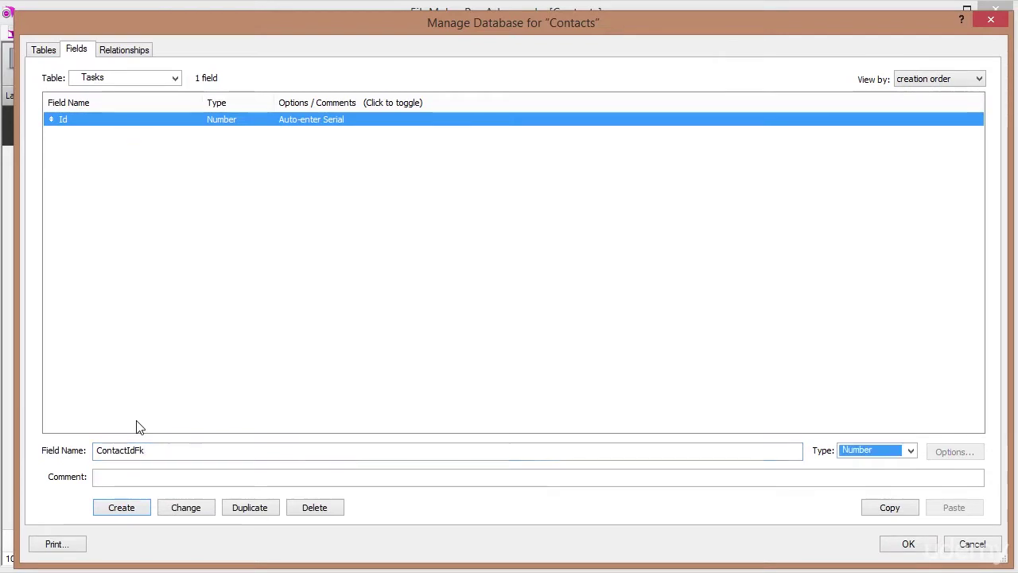
{"action": "key", "text": "Return"}
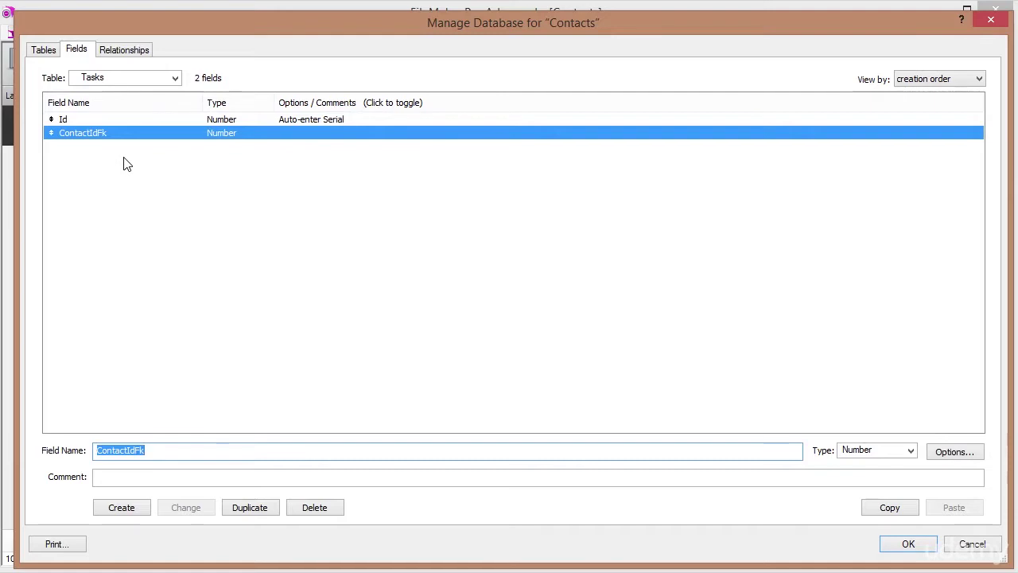
Add a Task field of type Text.
{"action": "type", "text": "T"}
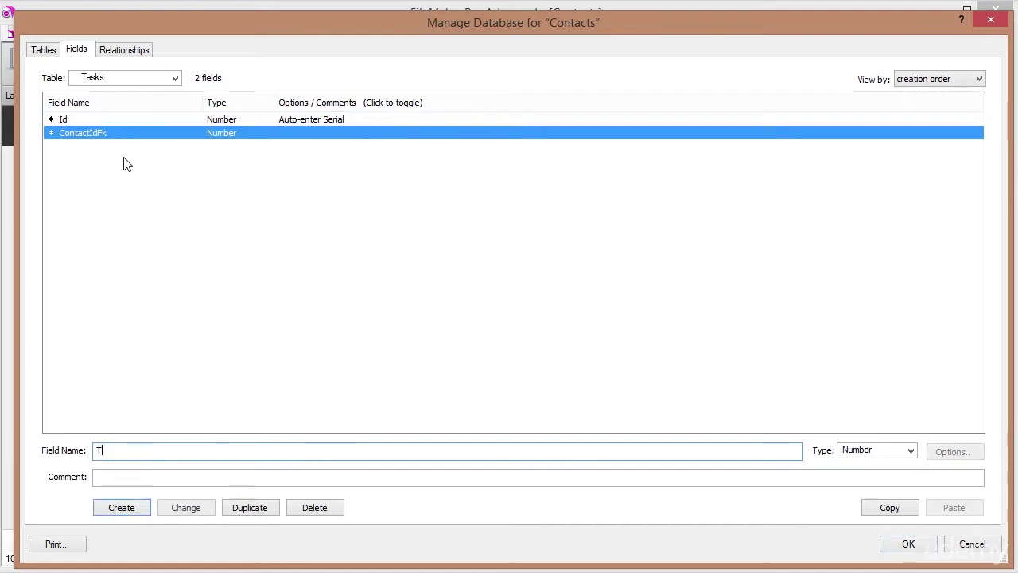
{"action": "type", "text": "ask"}
{"action": "key", "text": "Tab"}
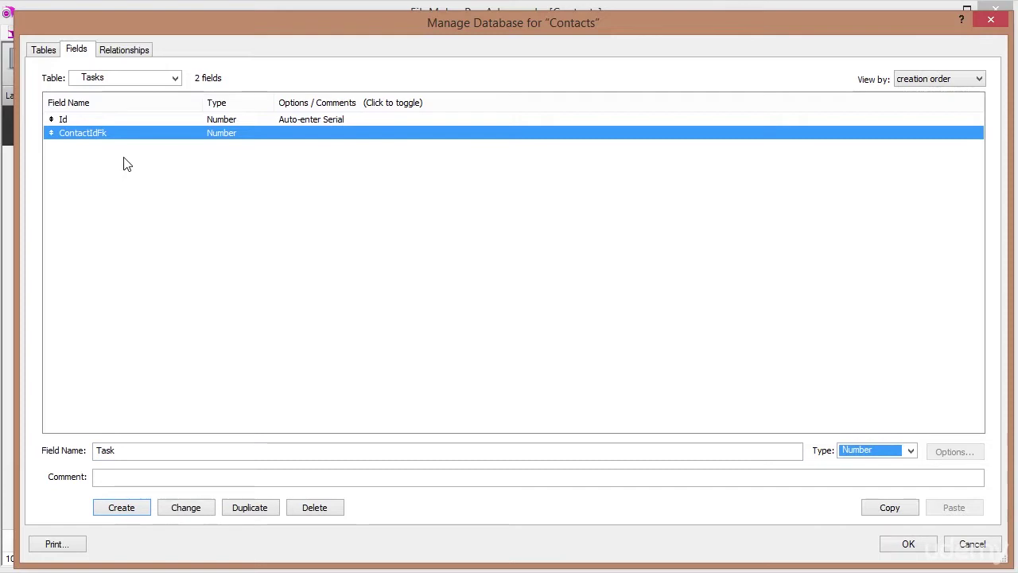
{"action": "key", "text": "Up"}
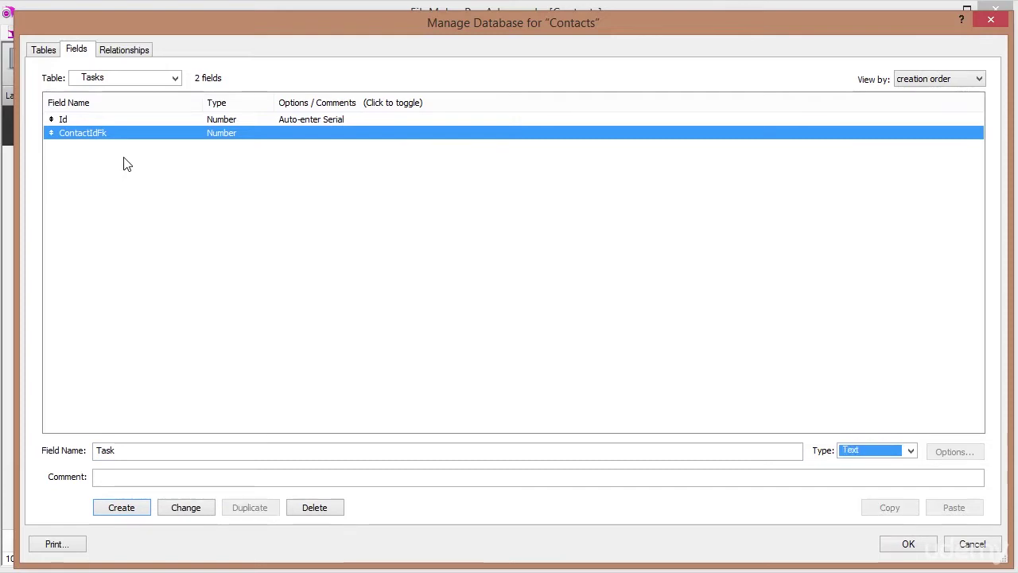
{"action": "key", "text": "Return"}
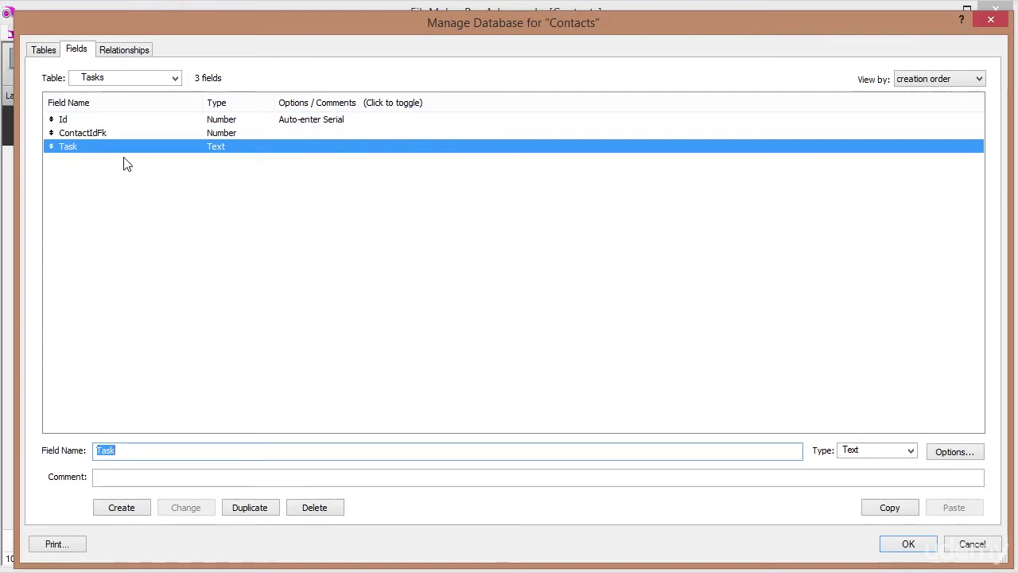
Add a CreationDate date field that auto-enters the creation date.
{"action": "type", "text": "Da"}
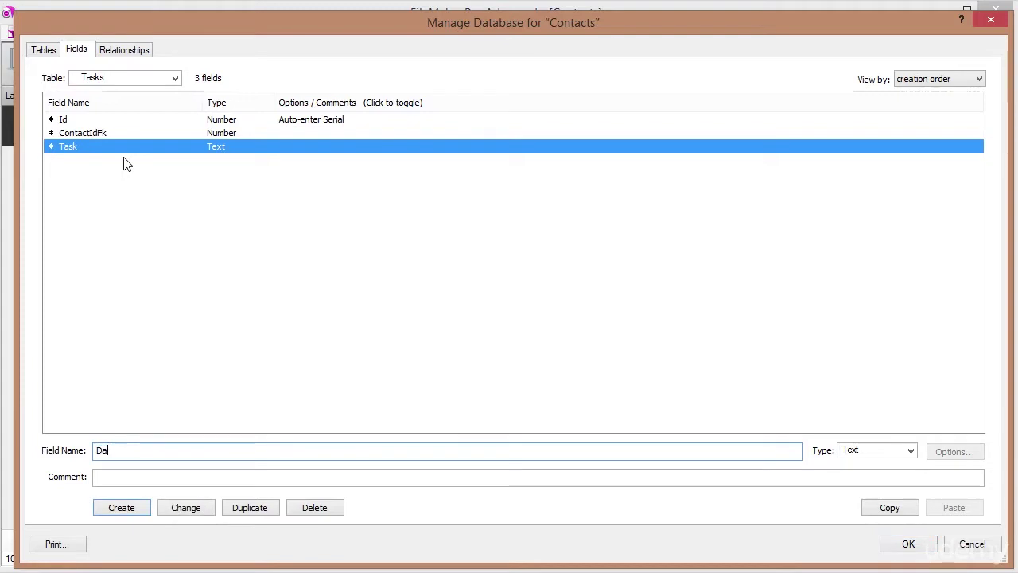
{"action": "type", "text": "reationDate"}
{"action": "key", "text": "Tab"}
{"action": "key", "text": "d"}
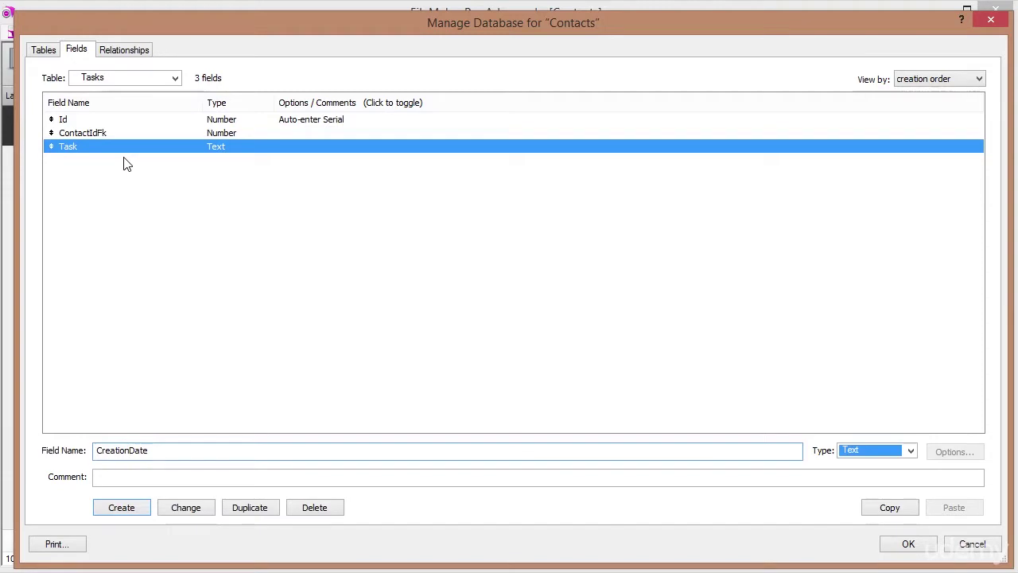
{"action": "key", "text": "Return"}
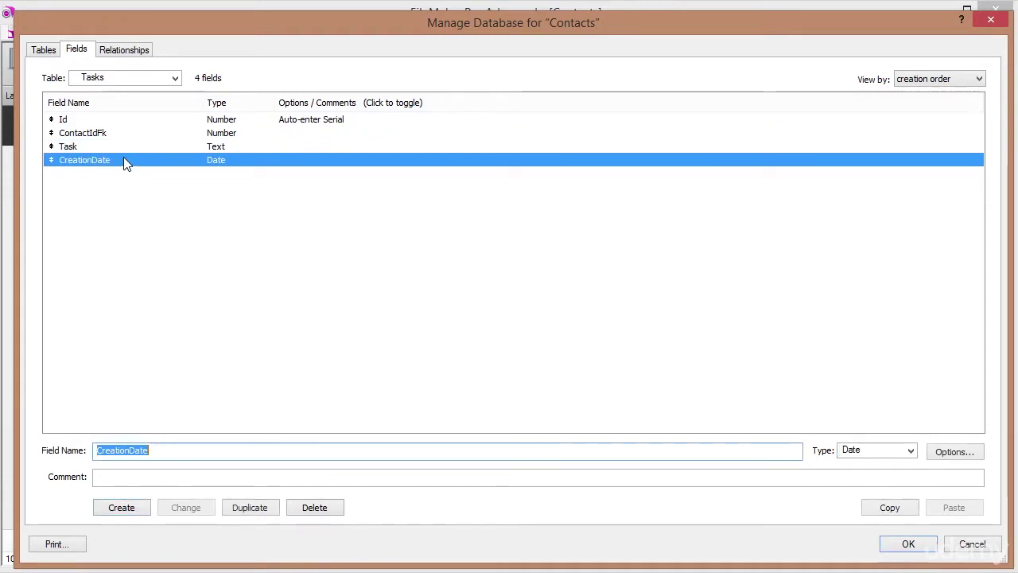
{"action": "double_click", "coordinate": [123, 160]}
{"action": "left_click", "coordinate": [386, 167]}
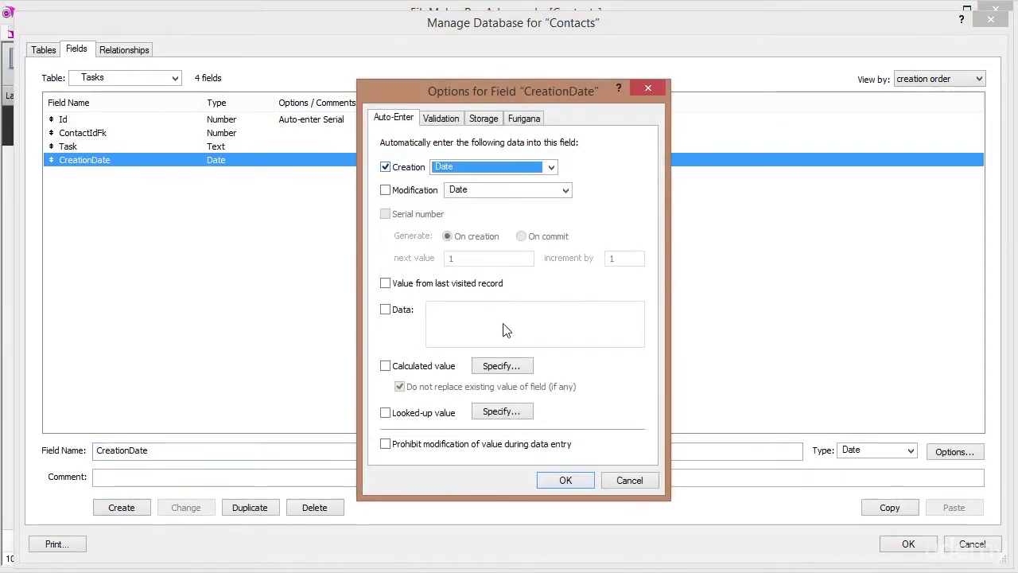
{"action": "left_click", "coordinate": [565, 479]}
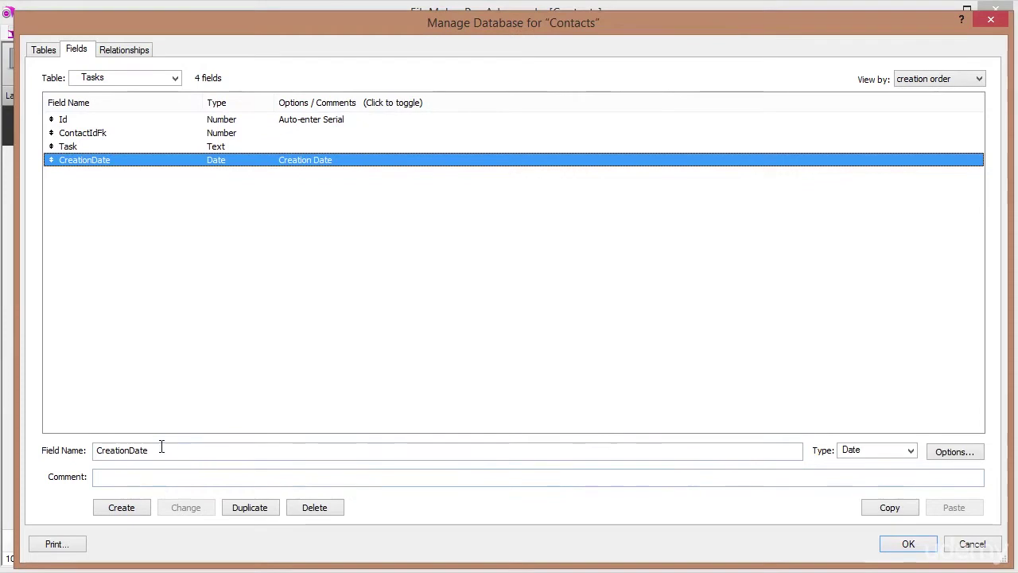
Add a CompletionDate field of type Date.
{"action": "left_click", "coordinate": [172, 450]}
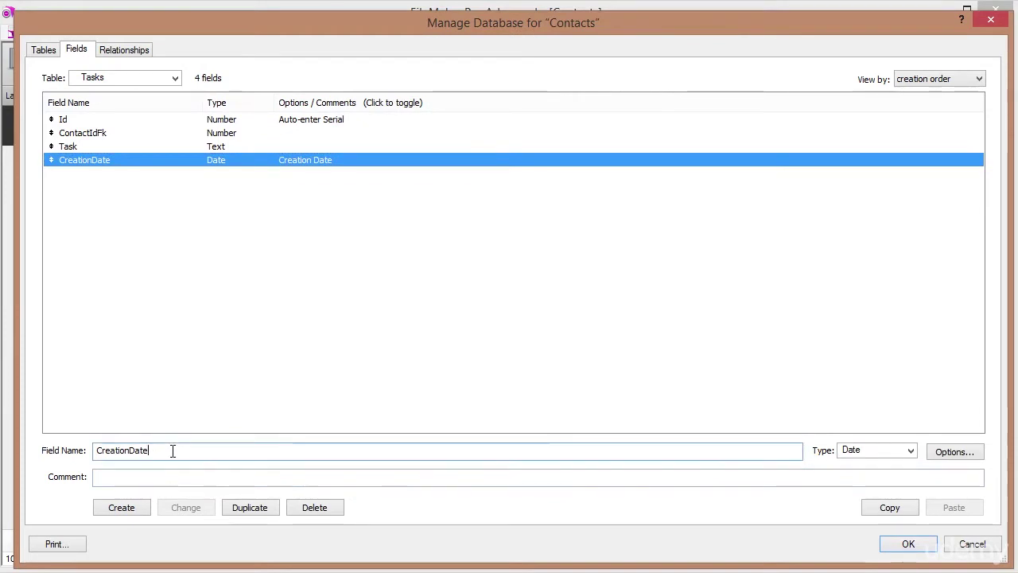
{"action": "double_click", "coordinate": [172, 450]}
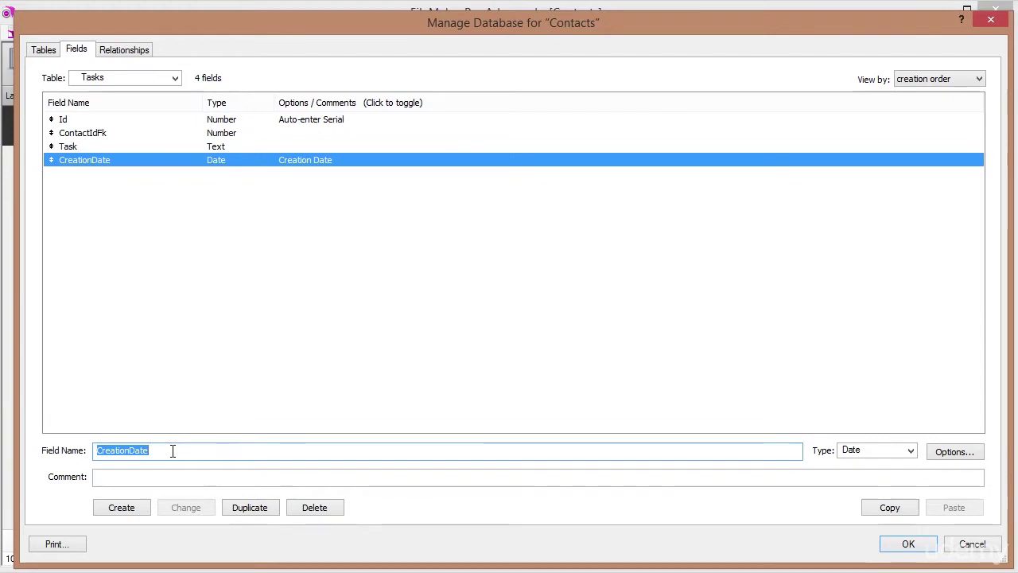
{"action": "type", "text": "Completio"}
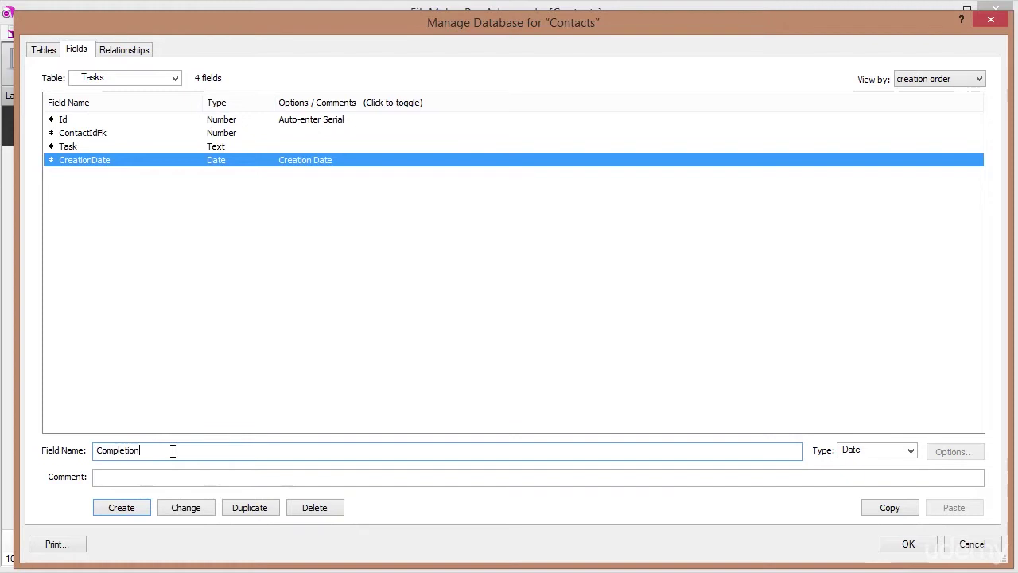
{"action": "type", "text": "nDate"}
{"action": "key", "text": "Tab"}
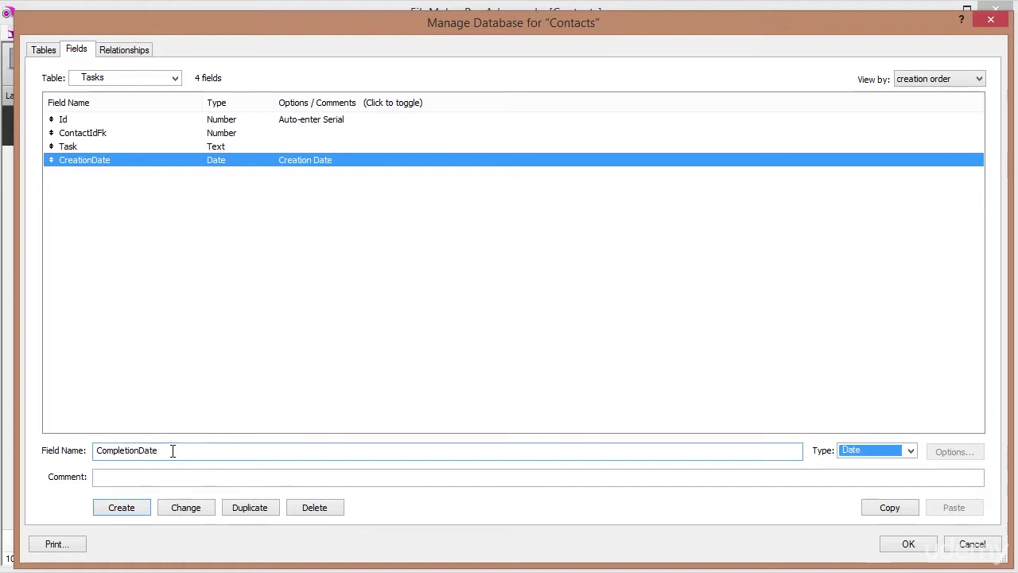
{"action": "key", "text": "Return"}
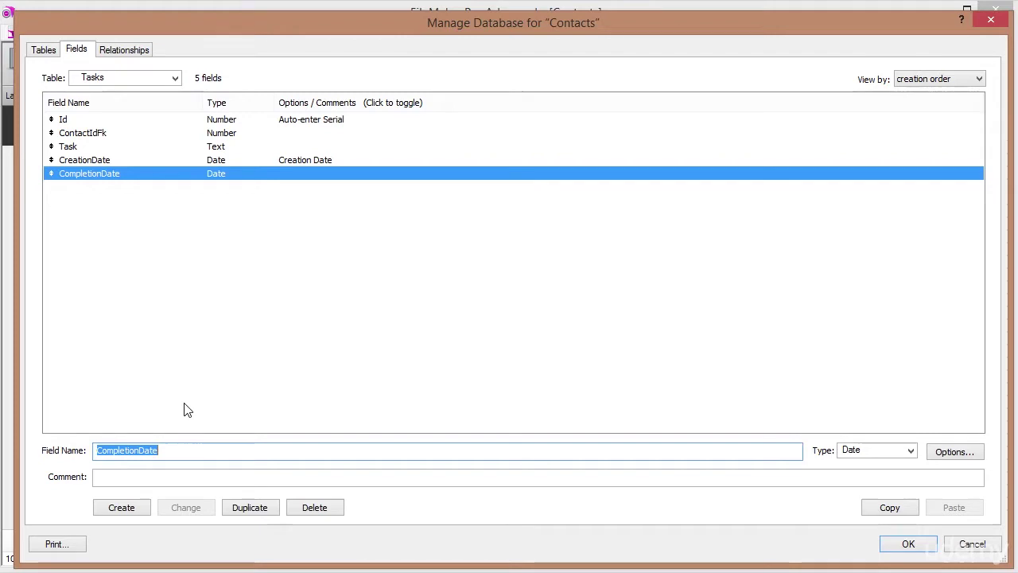
Add Urgency and Status fields, both of type Text.
{"action": "type", "text": "Urgency"}
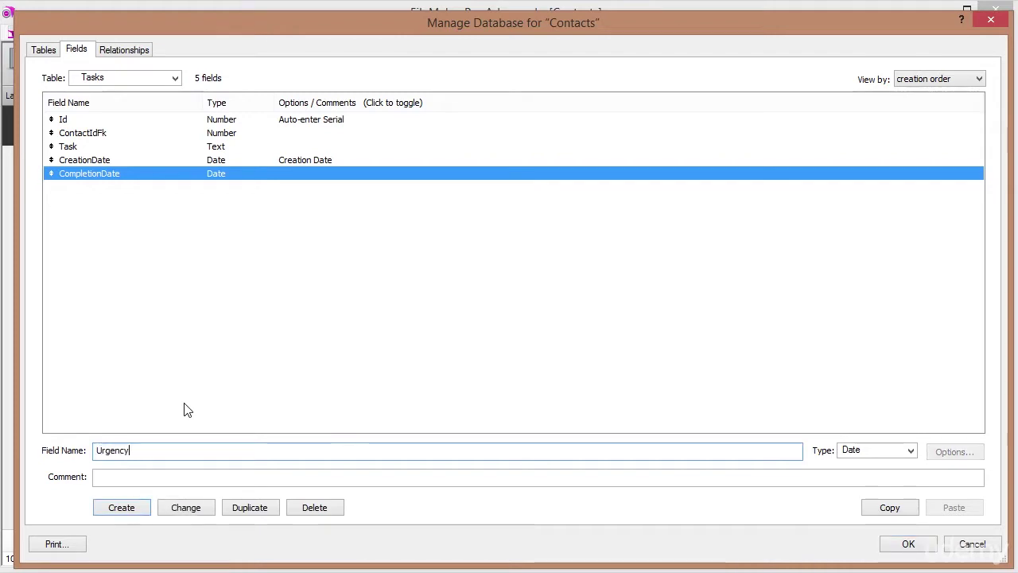
{"action": "key", "text": "Tab"}
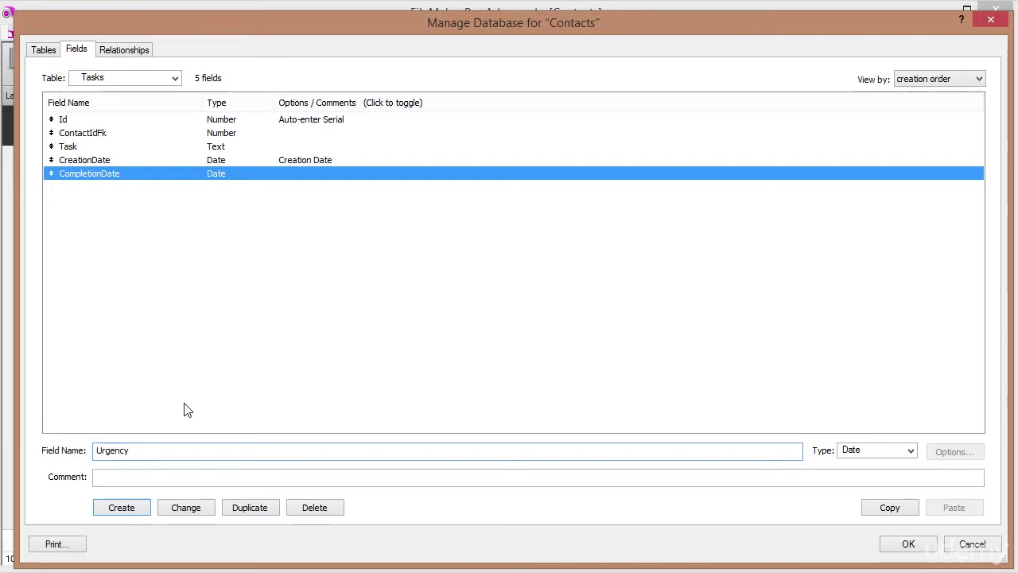
{"action": "key", "text": "Down"}
{"action": "key", "text": "Up"}
{"action": "key", "text": "Up"}
{"action": "key", "text": "Up"}
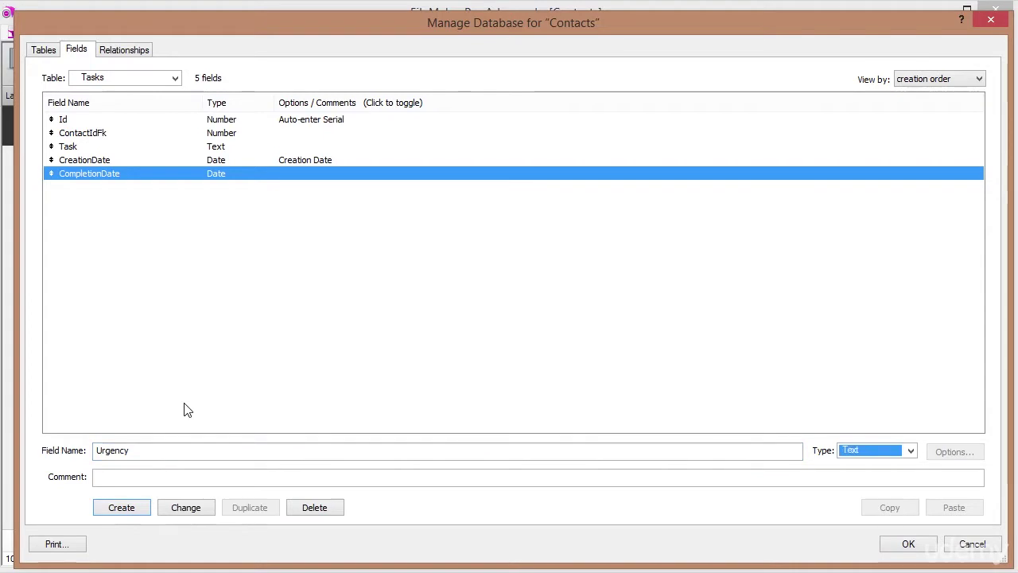
{"action": "key", "text": "Return"}
{"action": "type", "text": "Status"}
{"action": "key", "text": "Tab"}
{"action": "key", "text": "Return"}
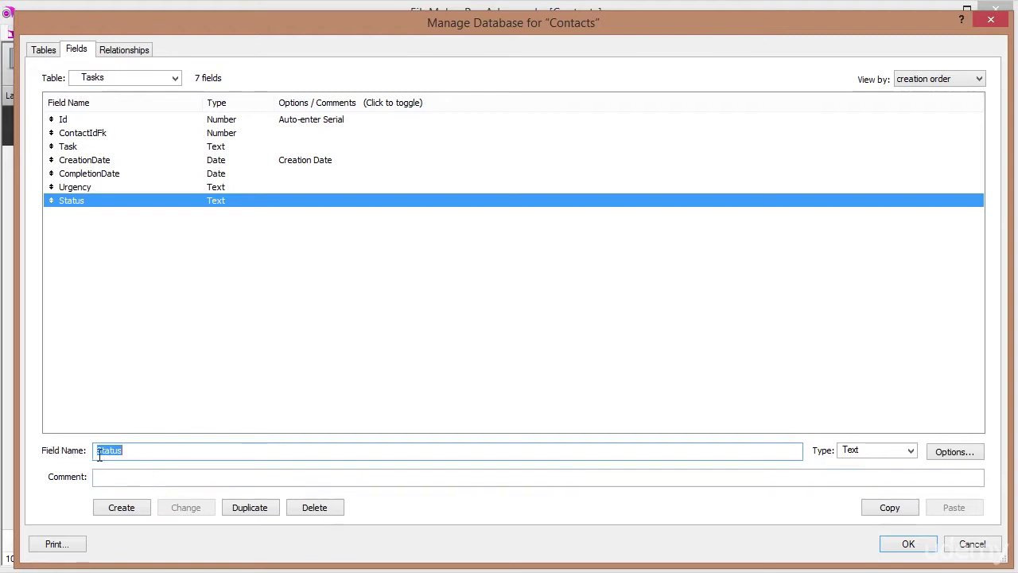
Give the Status field the comment 'Complete or incomplete'.
{"action": "left_click", "coordinate": [111, 477]}
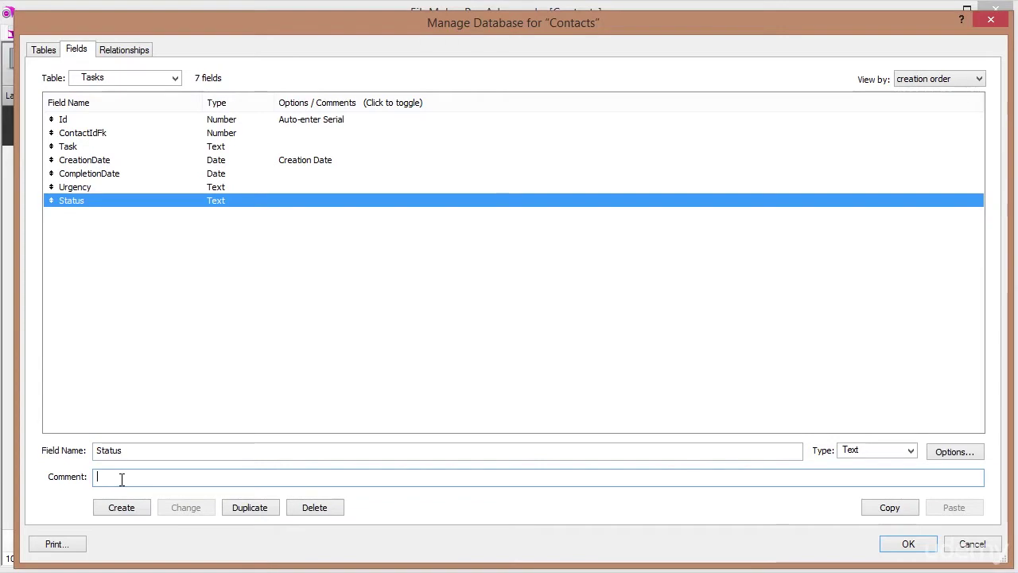
{"action": "type", "text": "Complete or"}
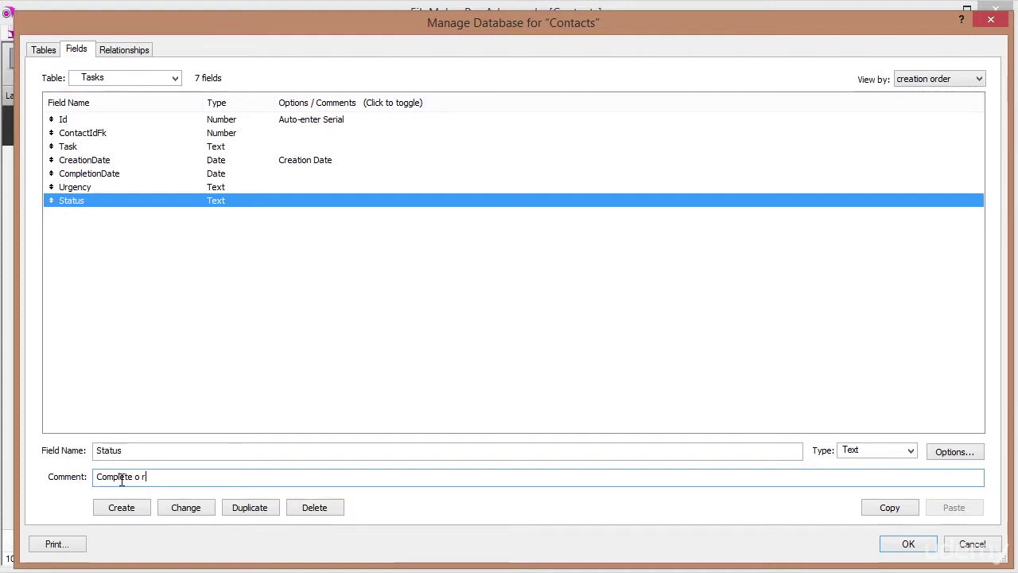
{"action": "type", "text": " in"}
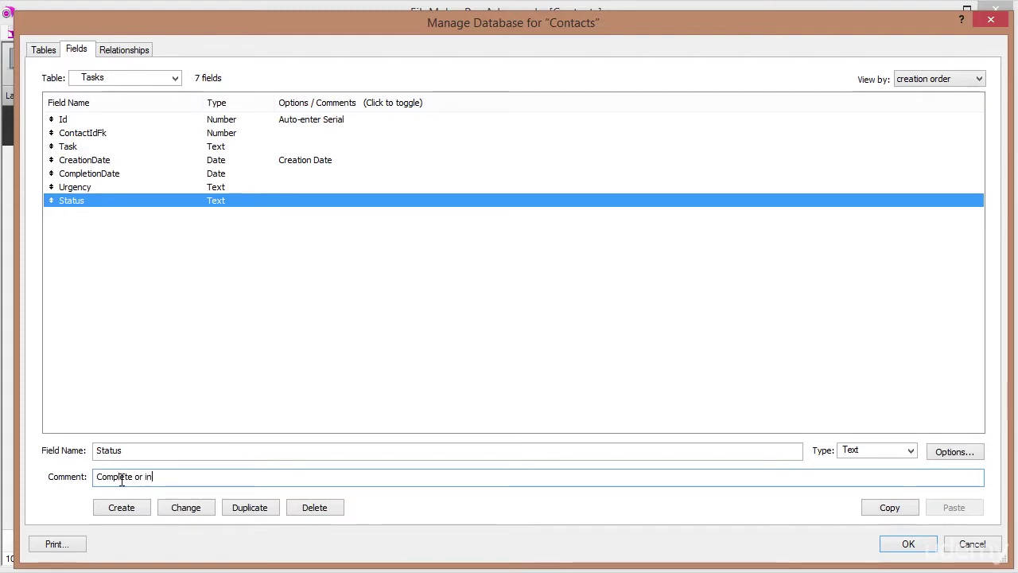
{"action": "type", "text": "complete"}
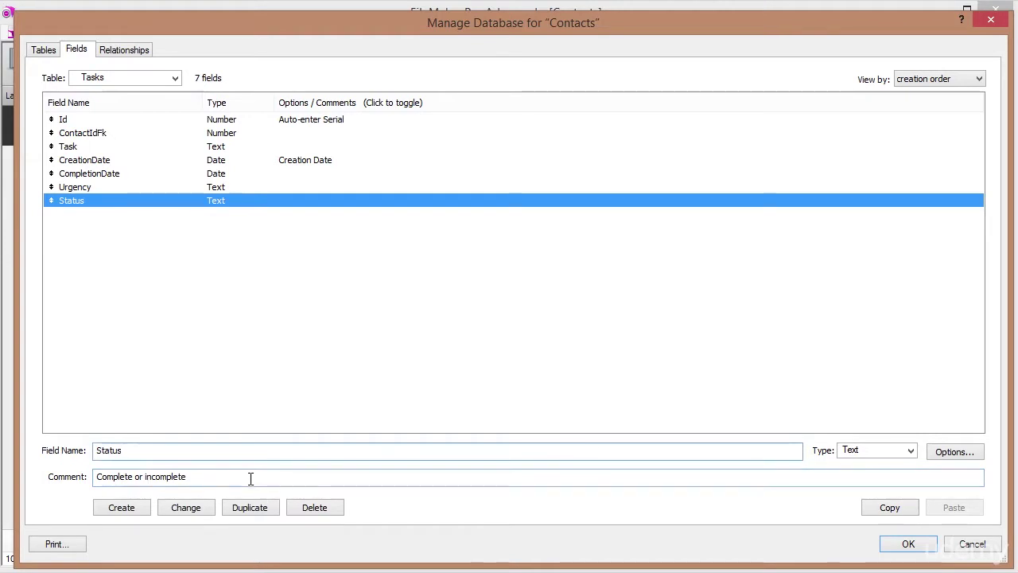
{"action": "left_click", "coordinate": [185, 507]}
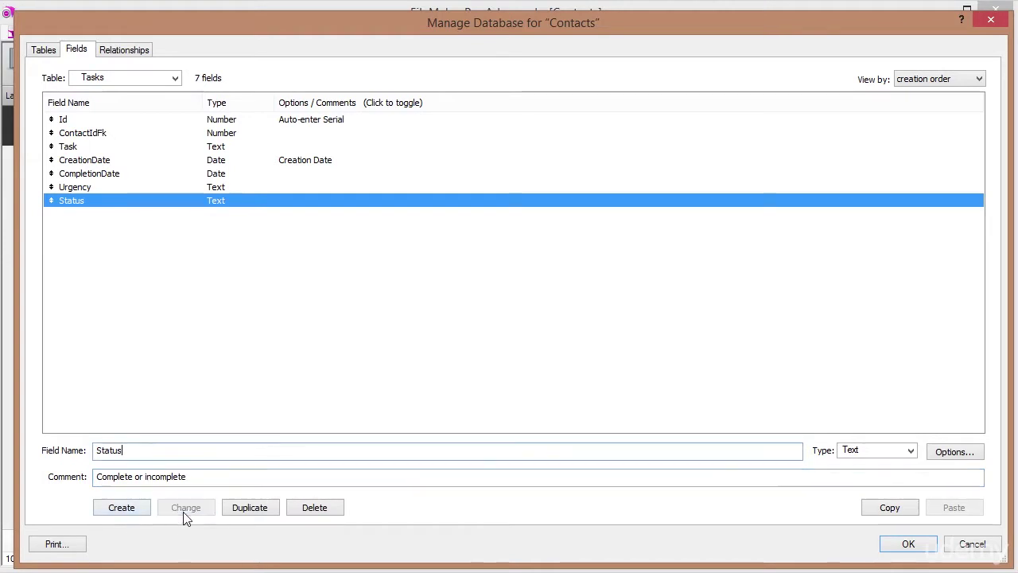
Review the CompletionDate, Urgency and Status fields, toggling the list between comments and options.
{"action": "left_click", "coordinate": [111, 174]}
{"action": "left_click", "coordinate": [109, 190]}
{"action": "left_click", "coordinate": [111, 203]}
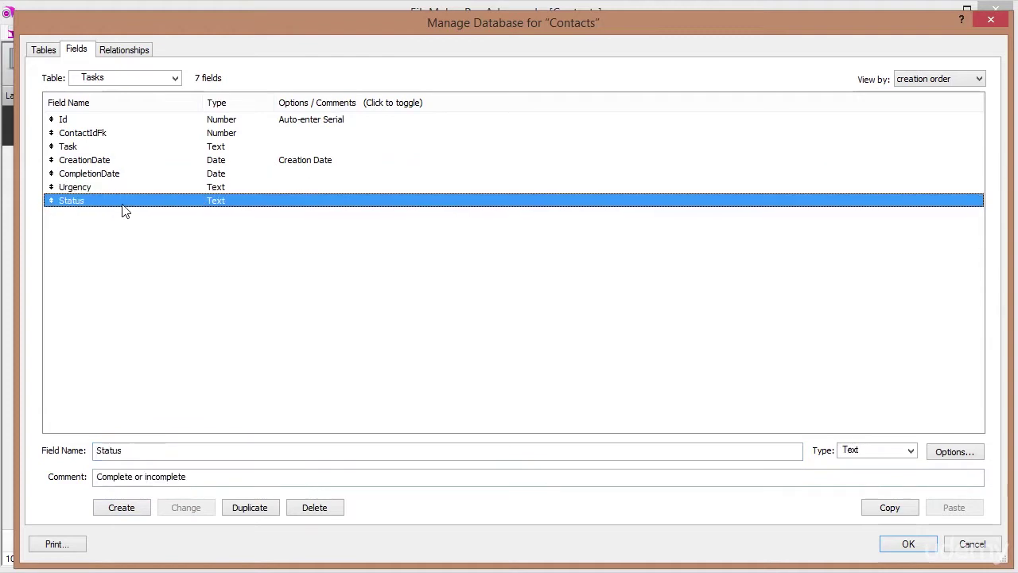
{"action": "left_click", "coordinate": [318, 104]}
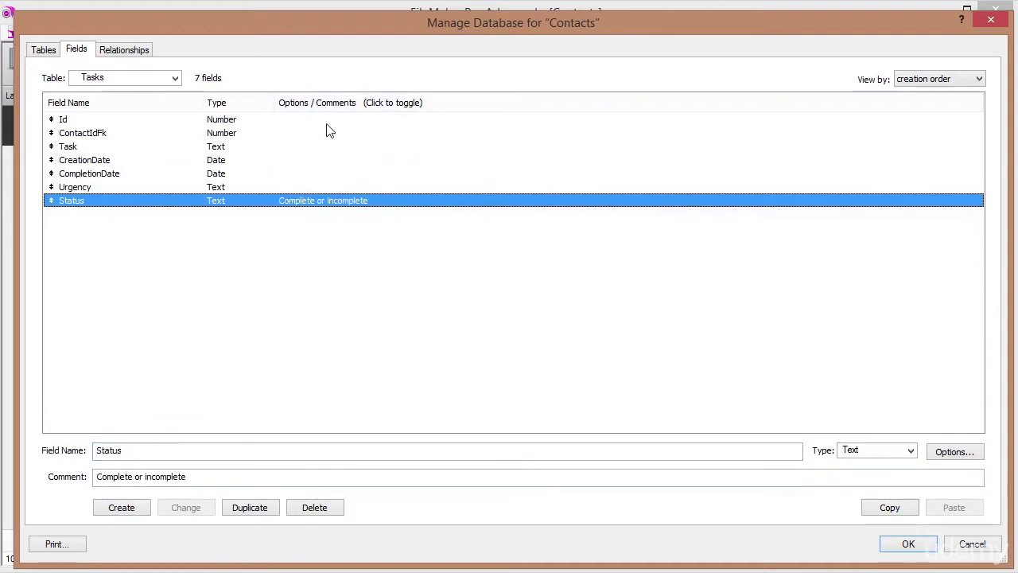
{"action": "left_click", "coordinate": [340, 104]}
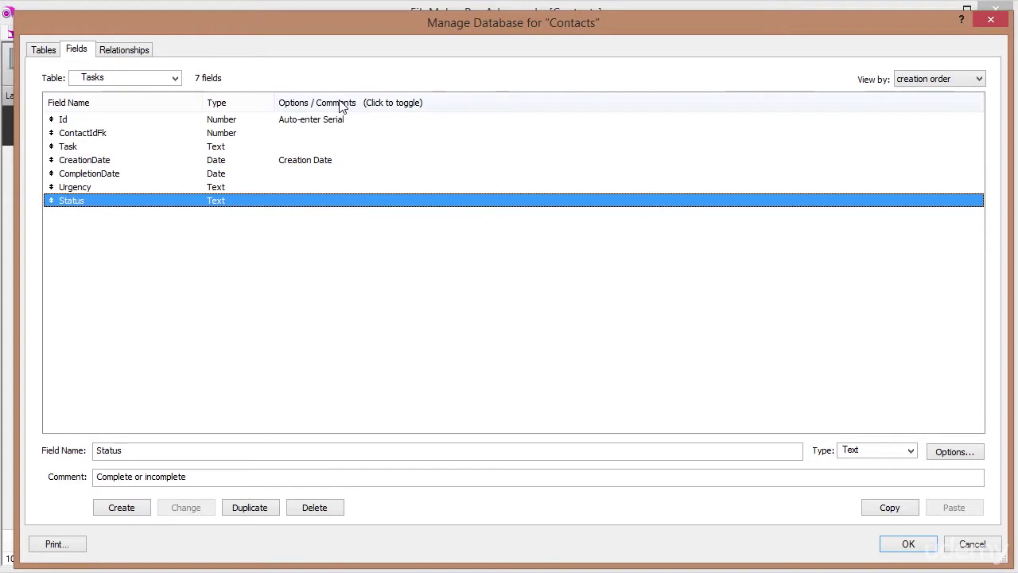
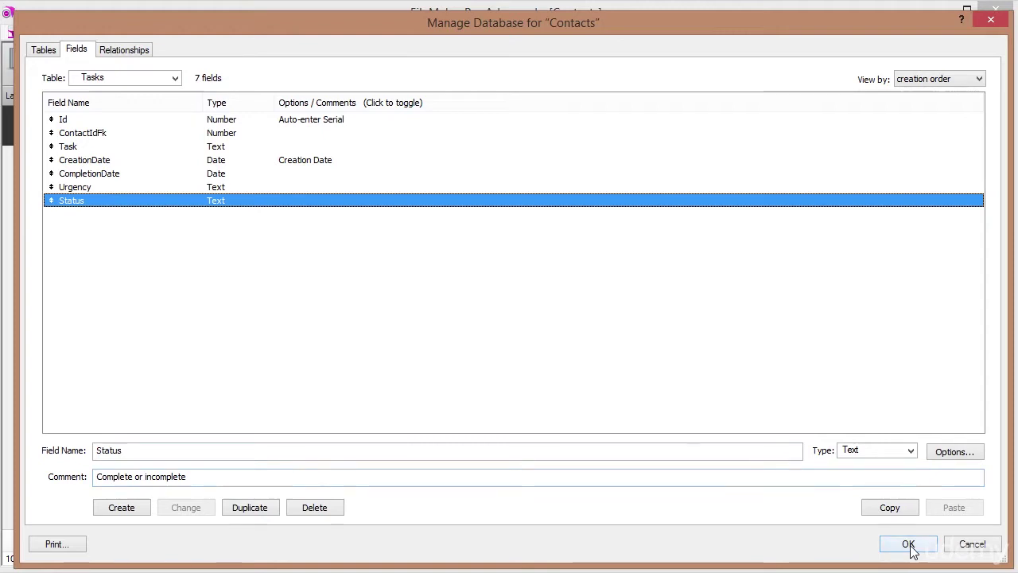
In the relationships graph, move Tasks below Notes and link Contacts::Id to Tasks::ContactIdFk.
{"action": "left_click", "coordinate": [83, 134]}
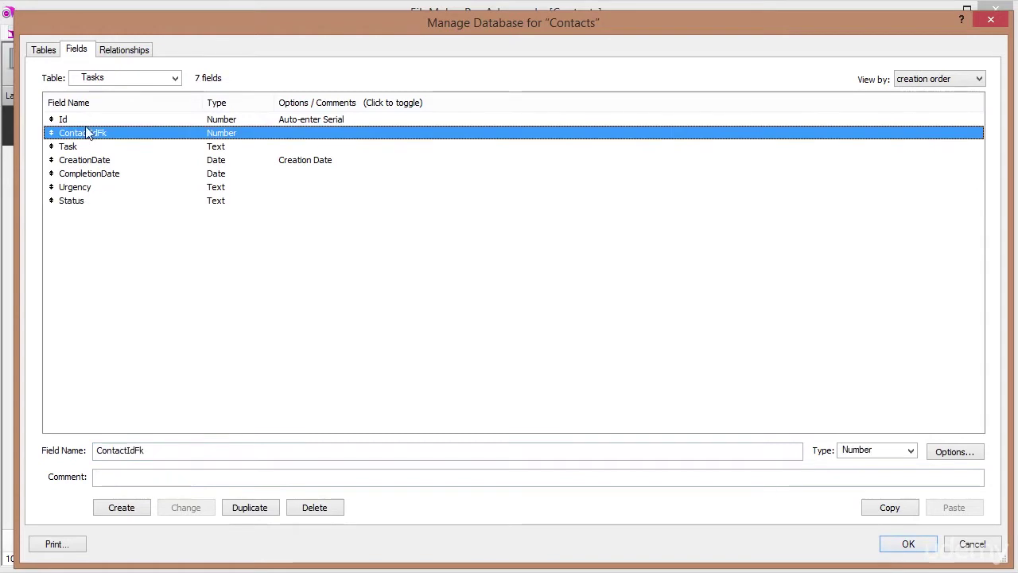
{"action": "left_click", "coordinate": [130, 54]}
{"action": "left_click_drag", "start_coordinate": [442, 118], "coordinate": [282, 219]}
{"action": "left_click_drag", "start_coordinate": [77, 144], "coordinate": [249, 253]}
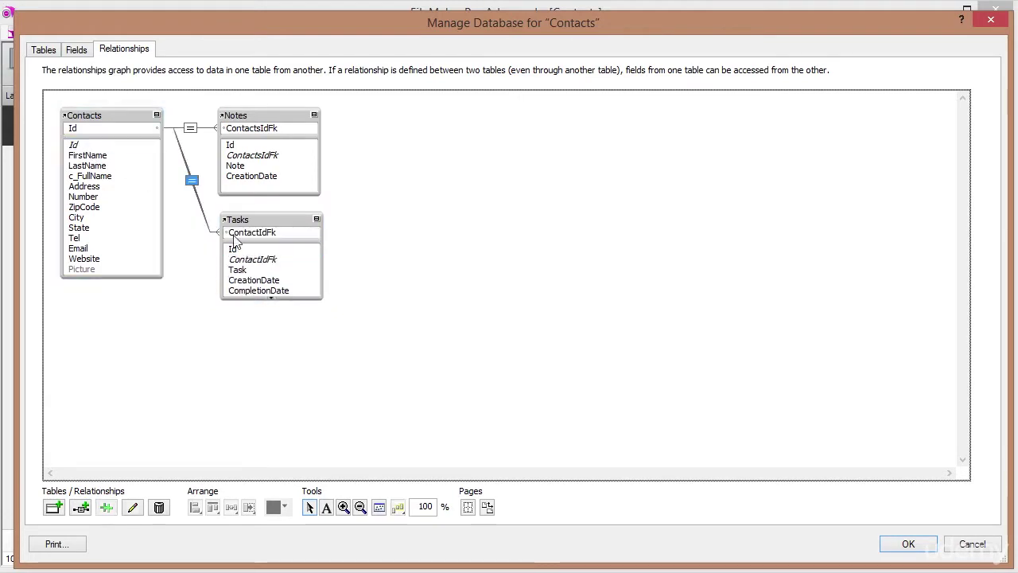
Enable Allow creation and Delete related records for Tasks in the relationship, then save.
{"action": "double_click", "coordinate": [191, 182]}
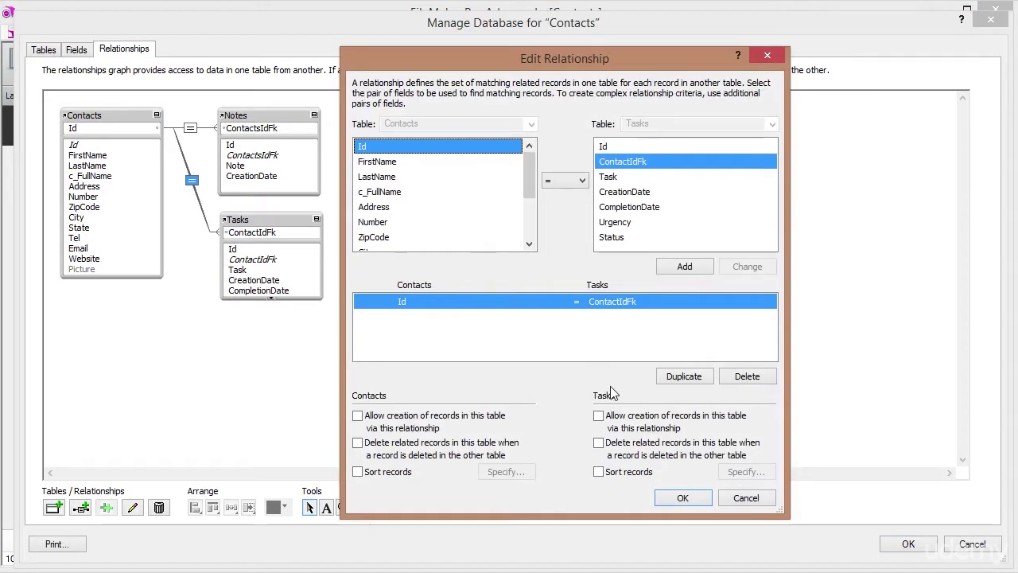
{"action": "left_click", "coordinate": [599, 417]}
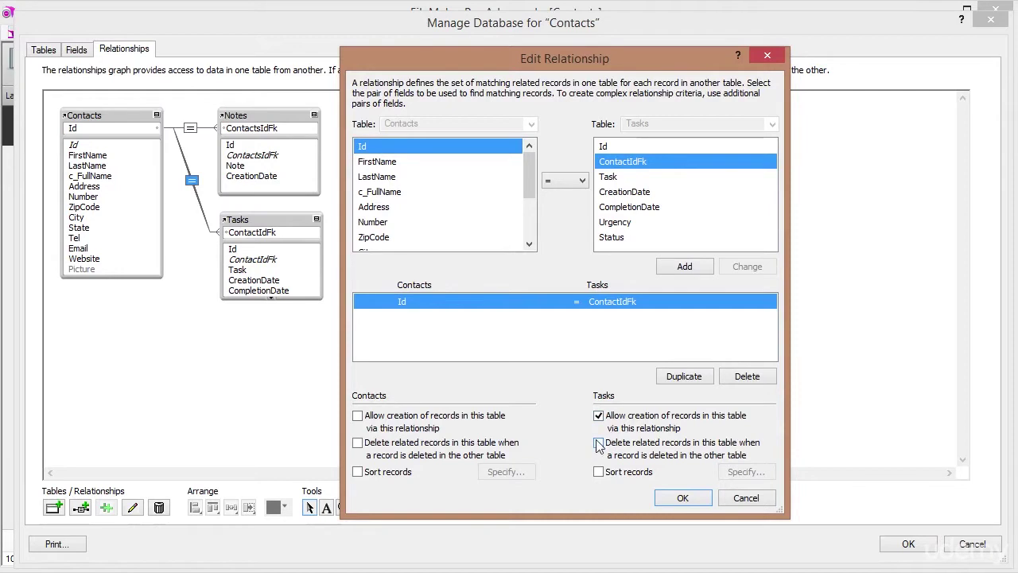
{"action": "left_click", "coordinate": [601, 444]}
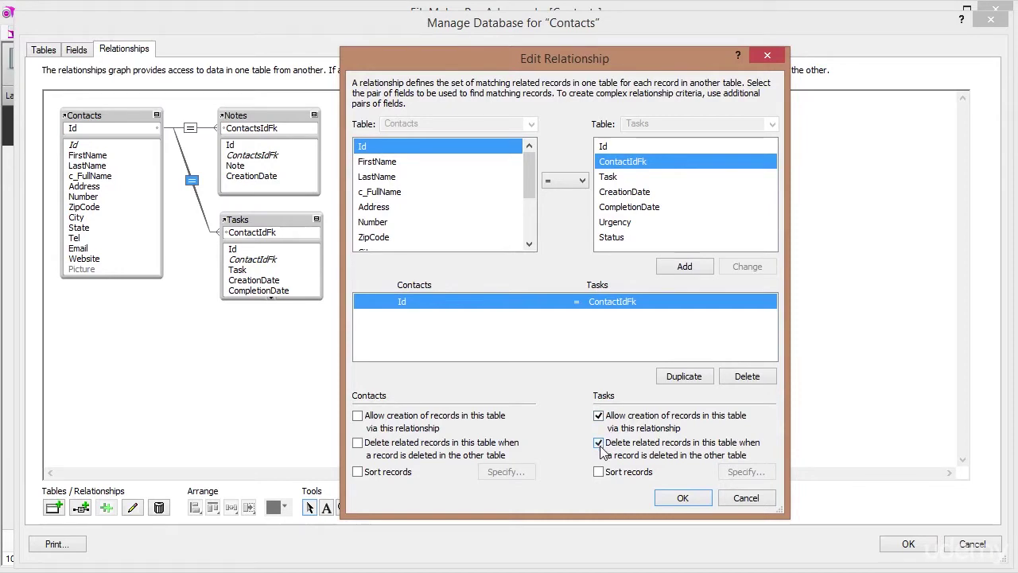
{"action": "left_click", "coordinate": [676, 499]}
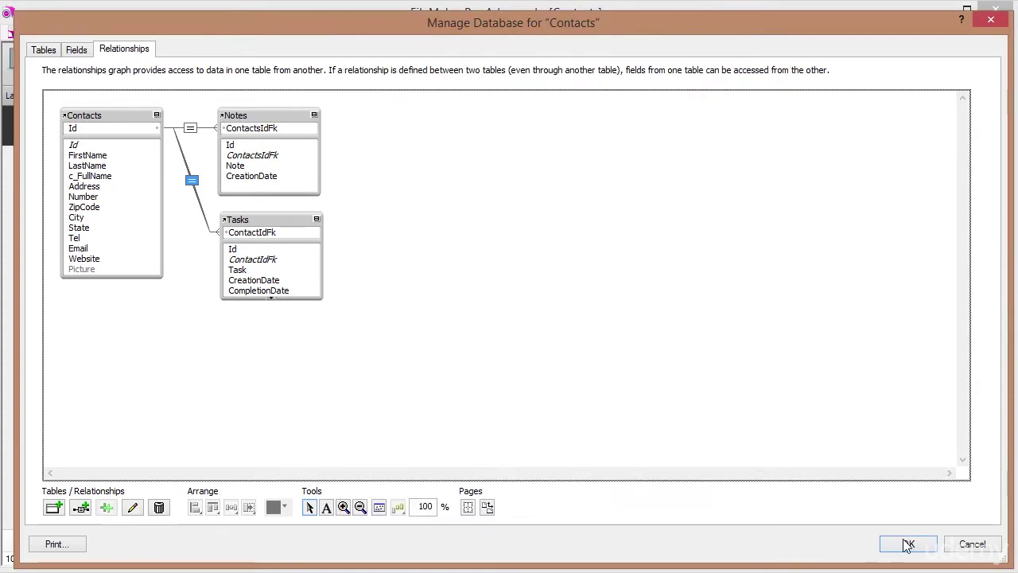
{"action": "left_click", "coordinate": [909, 545]}
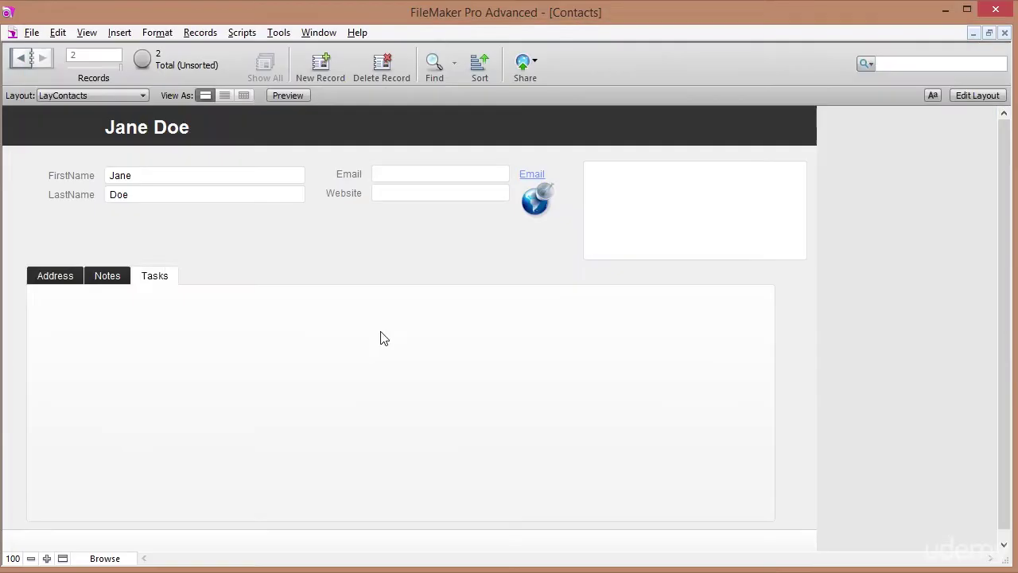
In Layout mode, draw a portal filling the Contacts layout's Tasks tab.
{"action": "left_click", "coordinate": [154, 280]}
{"action": "left_click", "coordinate": [976, 96]}
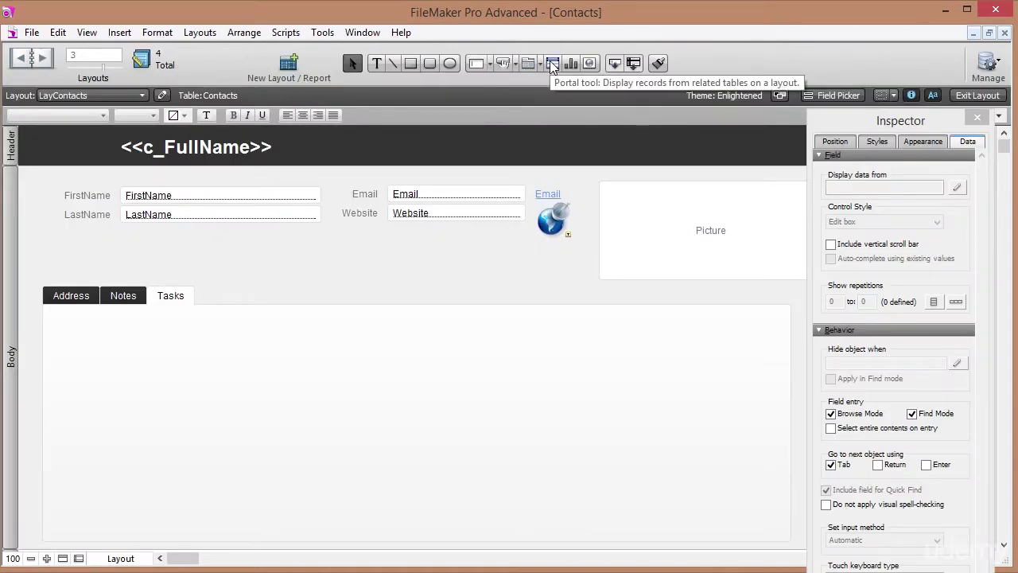
{"action": "left_click", "coordinate": [549, 62]}
{"action": "left_click_drag", "start_coordinate": [49, 323], "coordinate": [778, 532]}
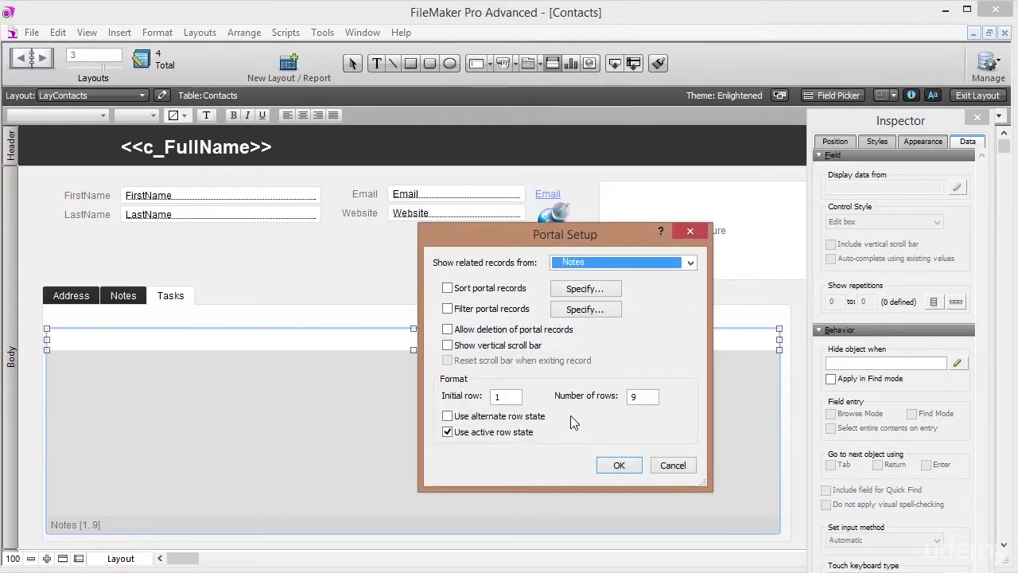
Set the portal to show related Tasks records, with deletion allowed and a vertical scroll bar.
{"action": "left_click", "coordinate": [686, 265]}
{"action": "left_click", "coordinate": [592, 321]}
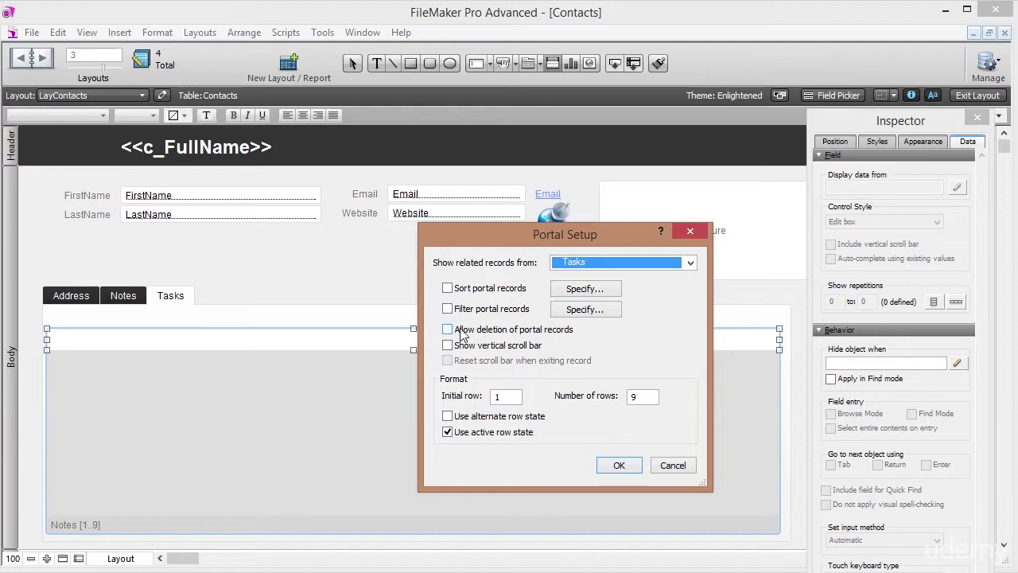
{"action": "left_click", "coordinate": [447, 333]}
{"action": "left_click", "coordinate": [447, 346]}
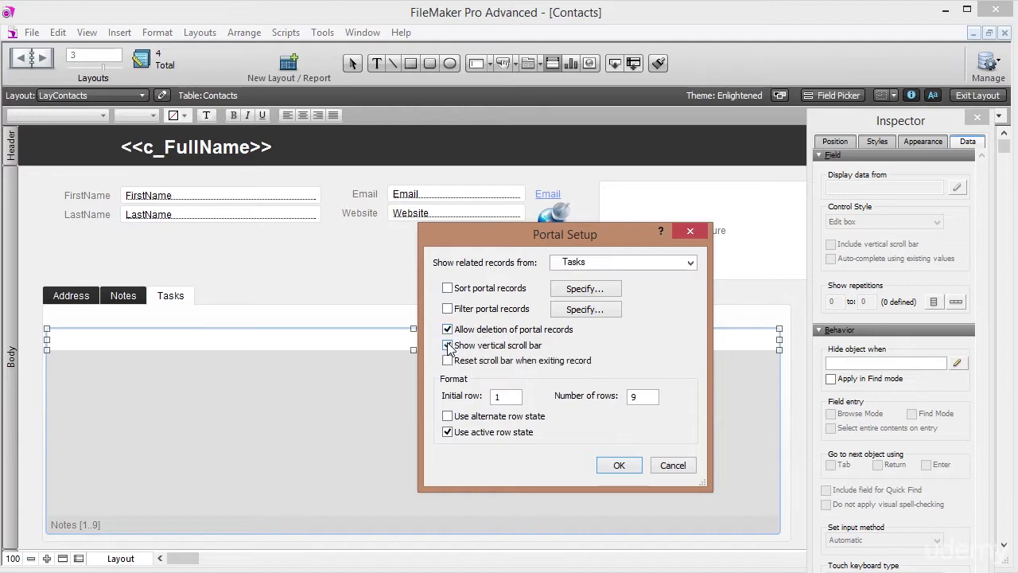
{"action": "left_click", "coordinate": [620, 466]}
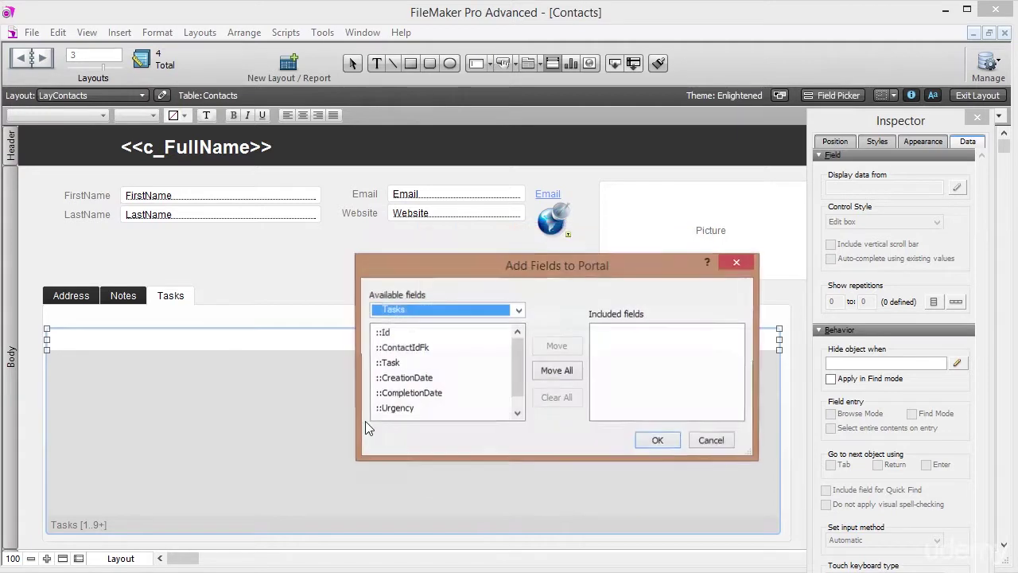
Add the Task, CreationDate, CompletionDate, Urgency and Status fields to the portal.
{"action": "double_click", "coordinate": [392, 364]}
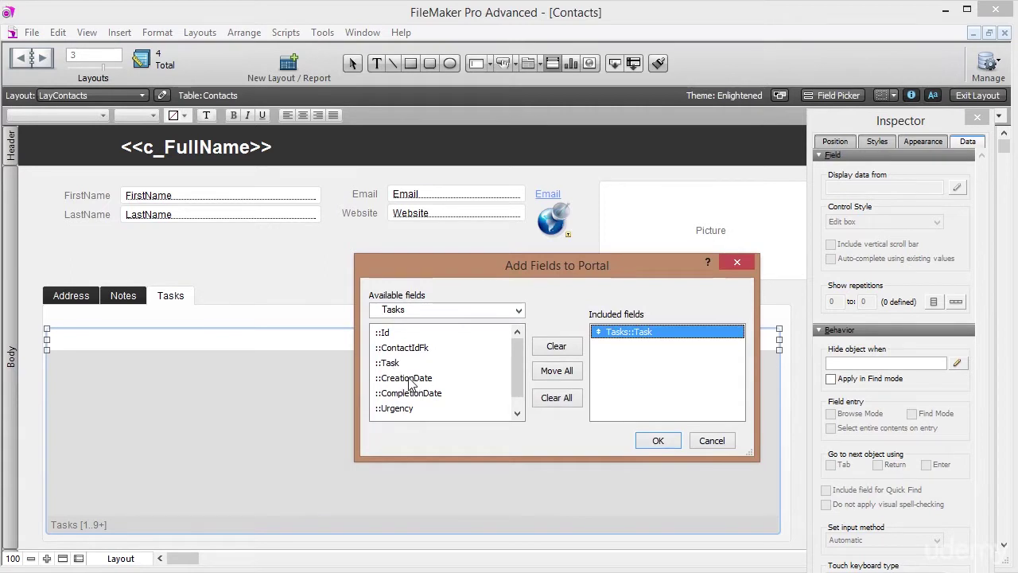
{"action": "double_click", "coordinate": [407, 380]}
{"action": "double_click", "coordinate": [408, 394]}
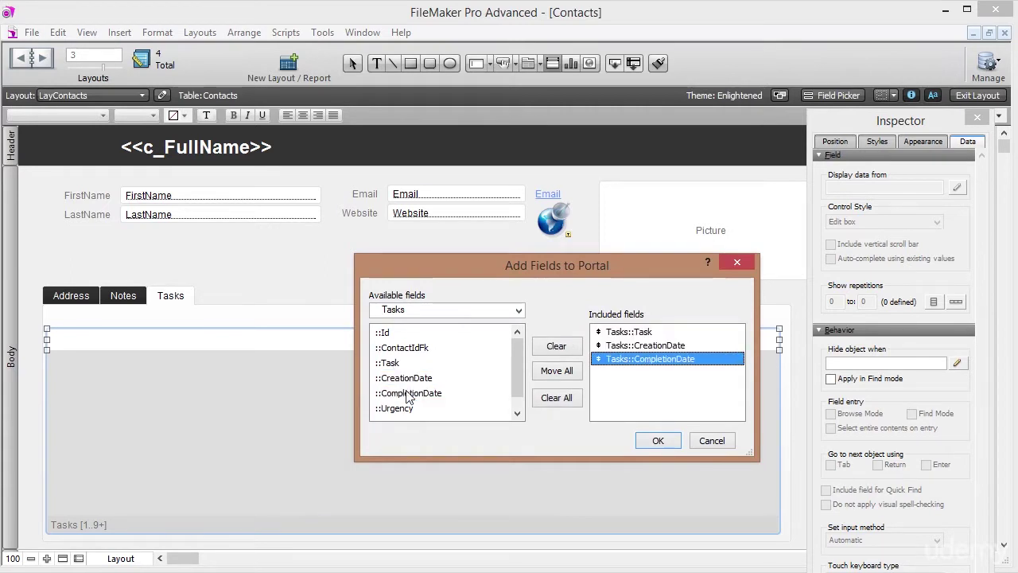
{"action": "left_click", "coordinate": [518, 401]}
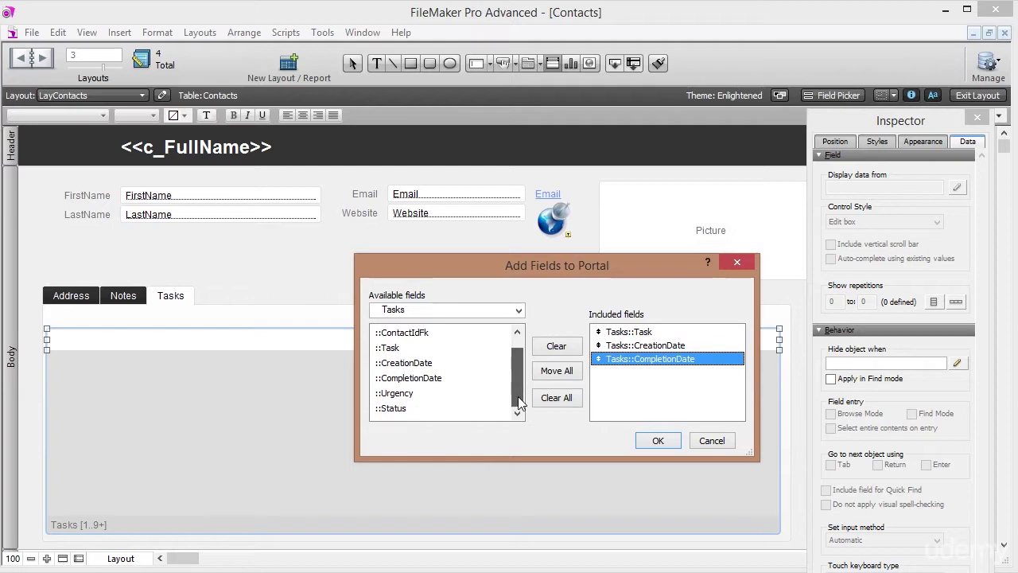
{"action": "double_click", "coordinate": [414, 393]}
{"action": "double_click", "coordinate": [411, 408]}
{"action": "left_click", "coordinate": [657, 441]}
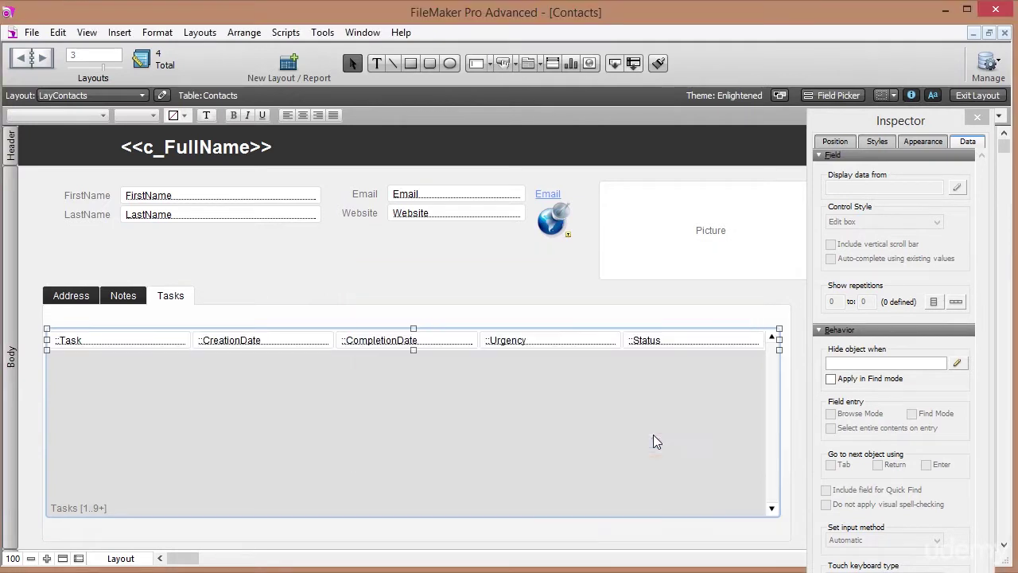
{"action": "left_click", "coordinate": [379, 68]}
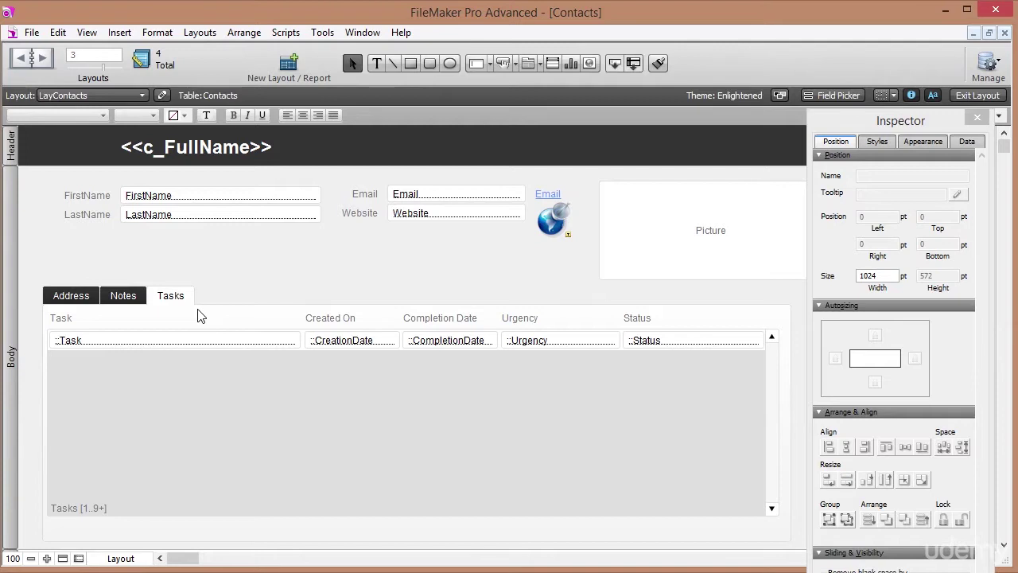
Make CreationDate and CompletionDate drop-down calendars with a show/hide calendar icon.
{"action": "left_click", "coordinate": [377, 341]}
{"action": "left_click", "coordinate": [445, 342], "text": "shift"}
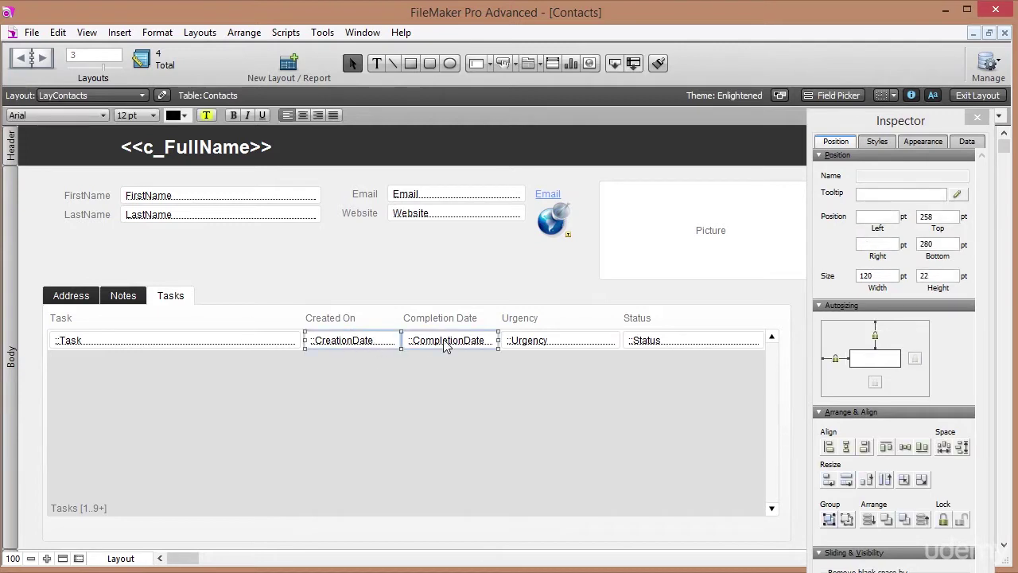
{"action": "left_click", "coordinate": [968, 143]}
{"action": "left_click", "coordinate": [872, 227]}
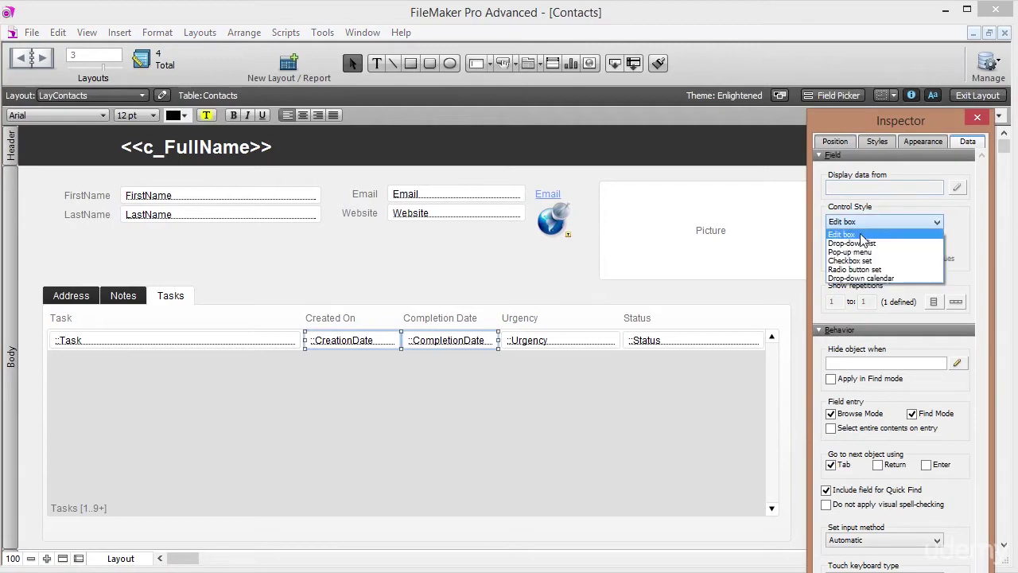
{"action": "left_click", "coordinate": [859, 280]}
{"action": "left_click", "coordinate": [831, 245]}
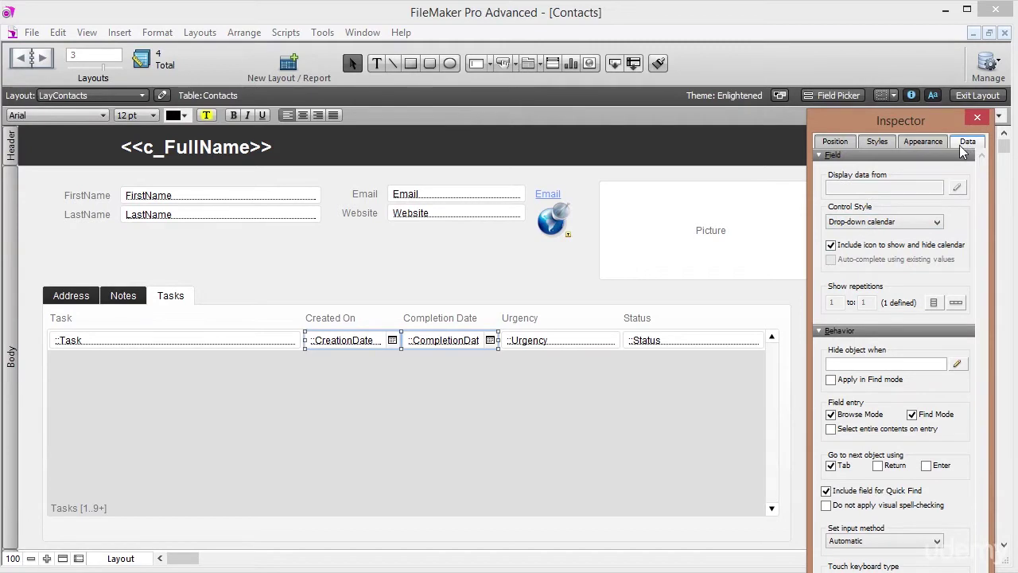
Select the portal's Status field and bring up its control style choices.
{"action": "left_click", "coordinate": [535, 343]}
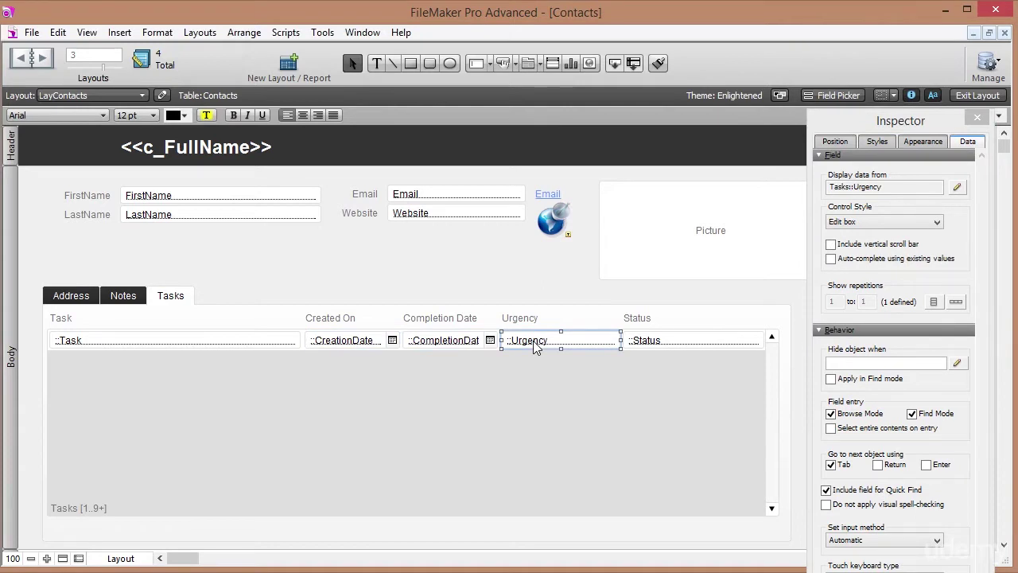
{"action": "left_click", "coordinate": [679, 339]}
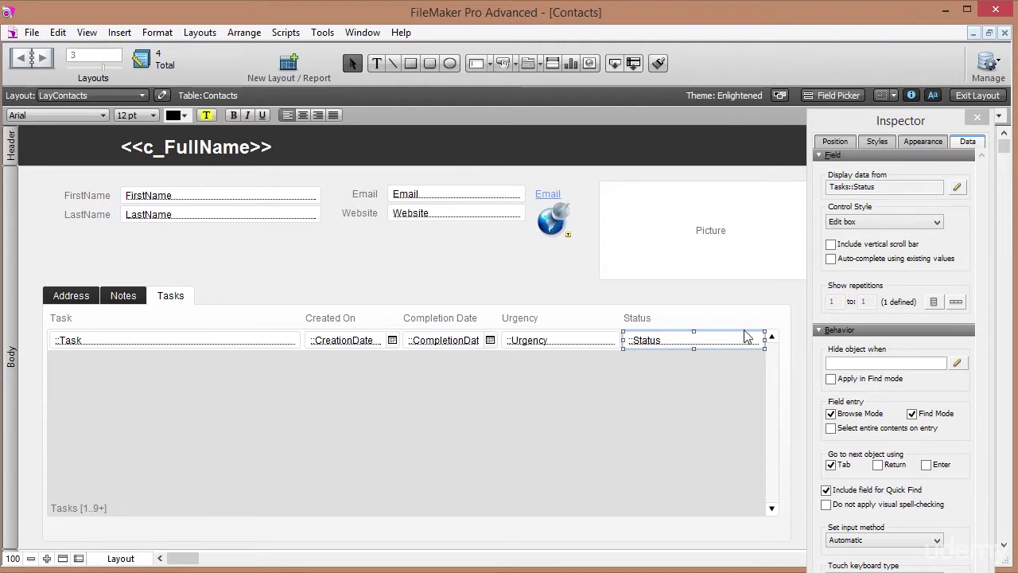
{"action": "left_click", "coordinate": [896, 225]}
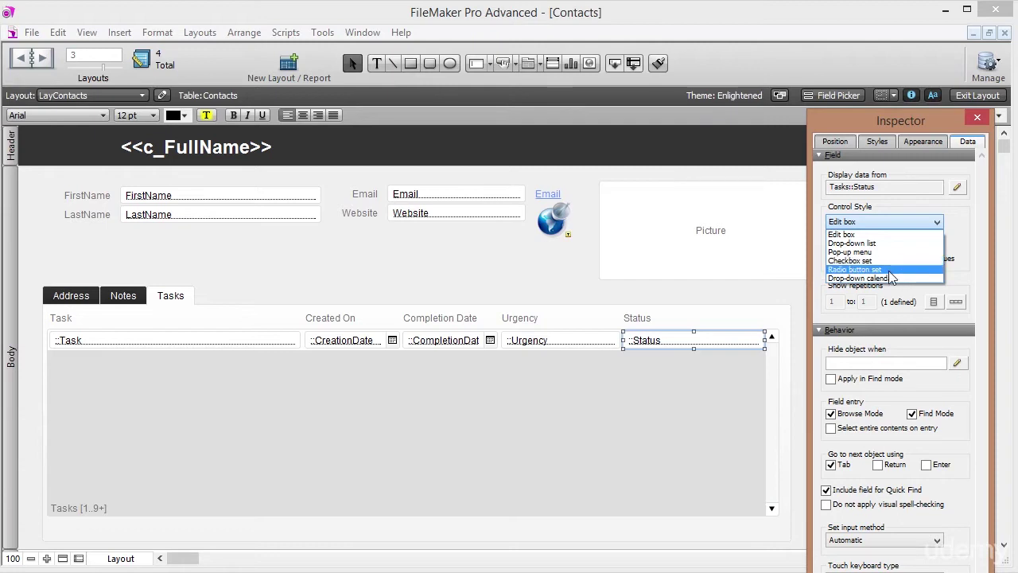
Make Status a radio button set from a new 'Complete Incomplete' list: Complete, Incomplete.
{"action": "left_click", "coordinate": [890, 270]}
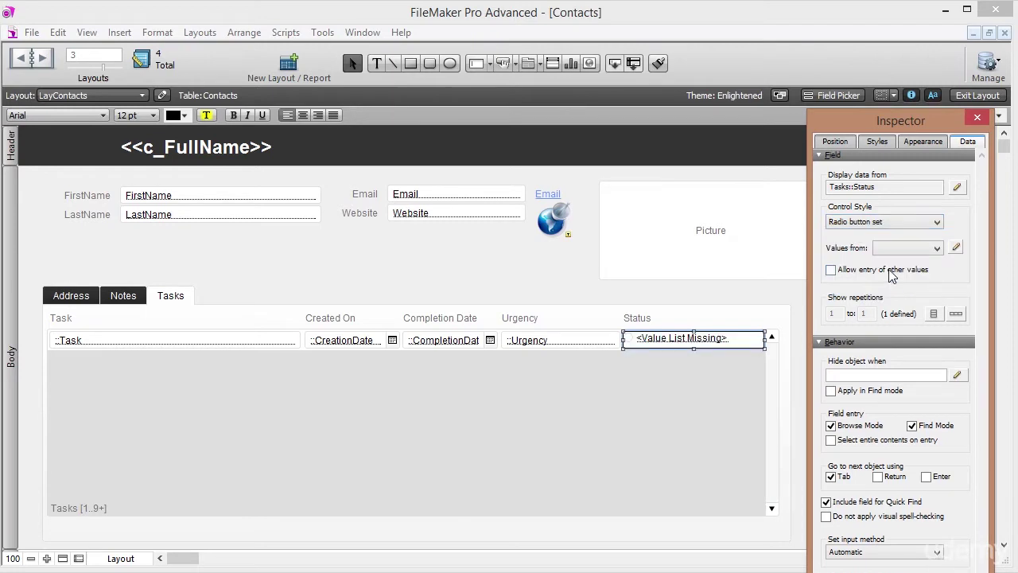
{"action": "left_click", "coordinate": [956, 248]}
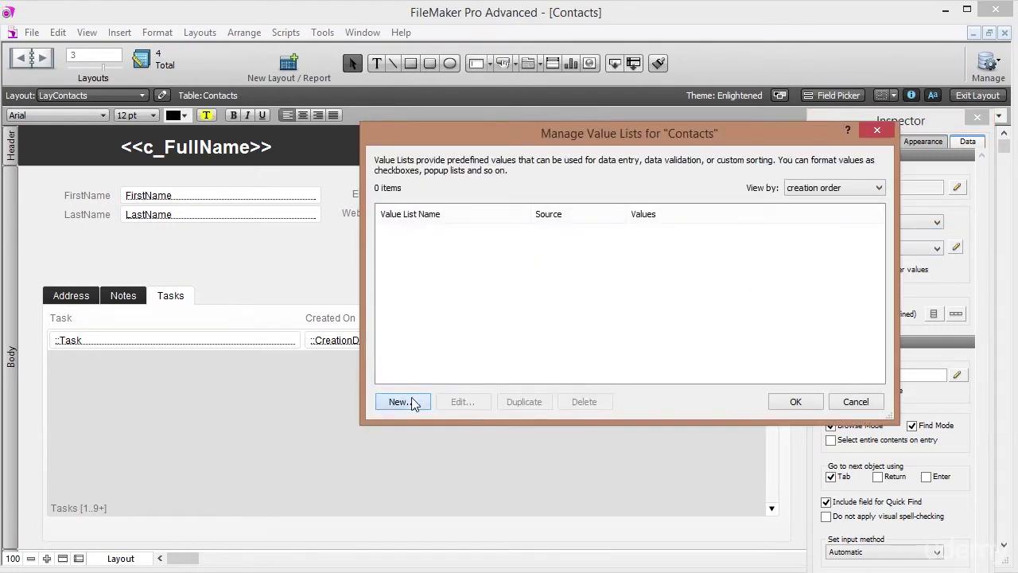
{"action": "left_click", "coordinate": [403, 401]}
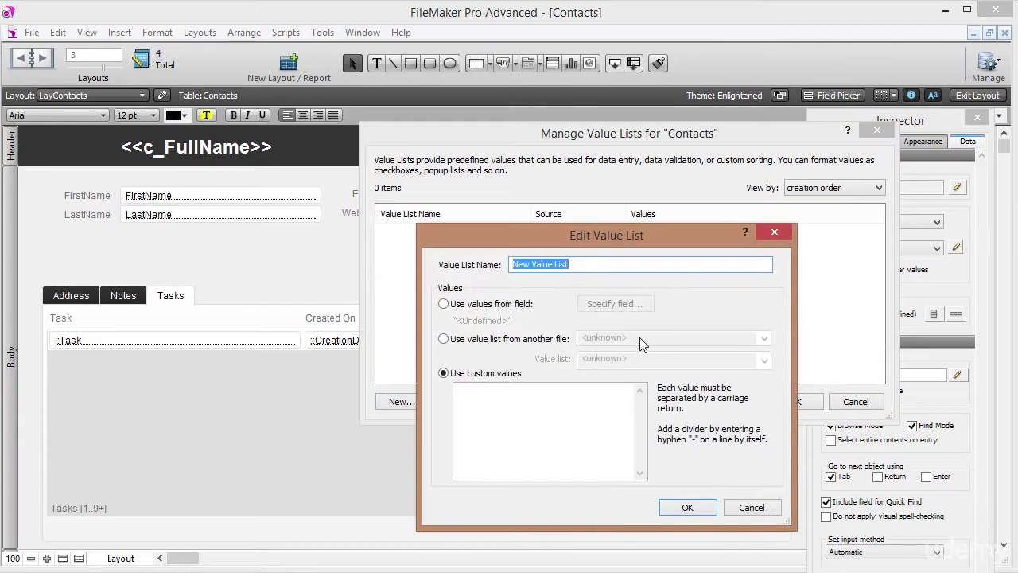
{"action": "type", "text": "I"}
{"action": "type", "text": "omp"}
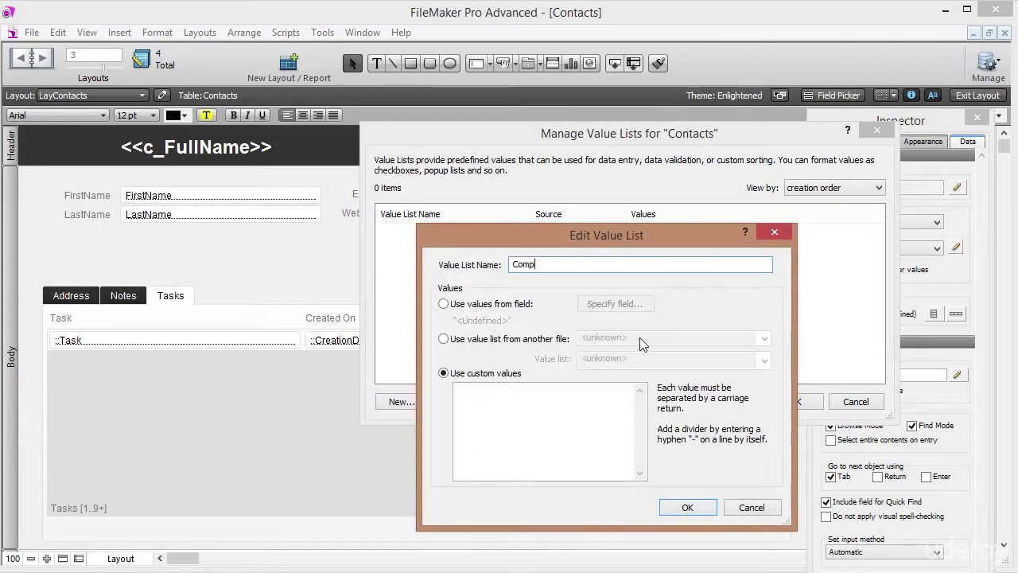
{"action": "type", "text": " Incomplete"}
{"action": "left_click", "coordinate": [527, 411]}
{"action": "type", "text": "Complete "}
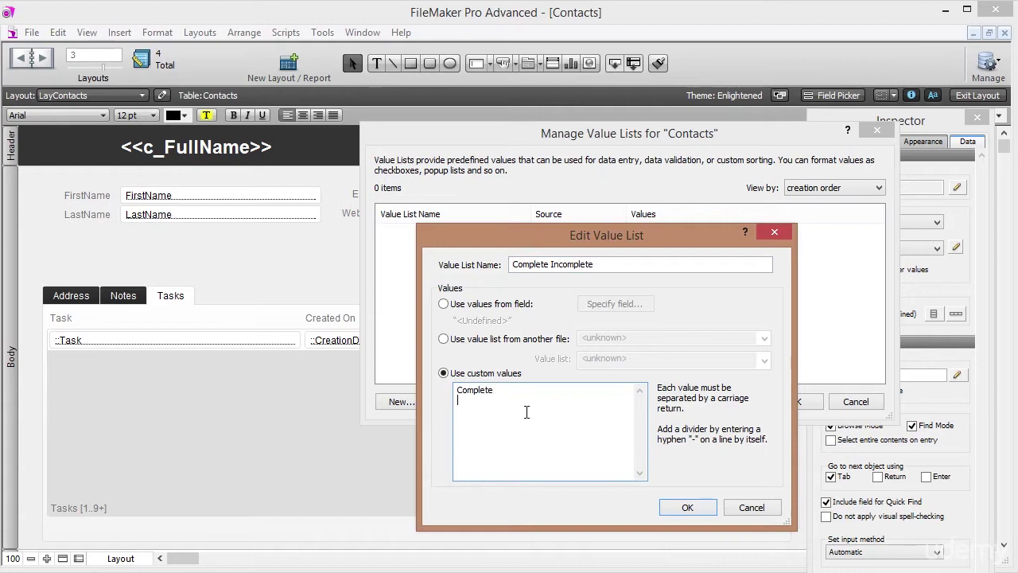
{"action": "type", "text": "Incomplete"}
{"action": "left_click", "coordinate": [684, 508]}
{"action": "left_click", "coordinate": [795, 401]}
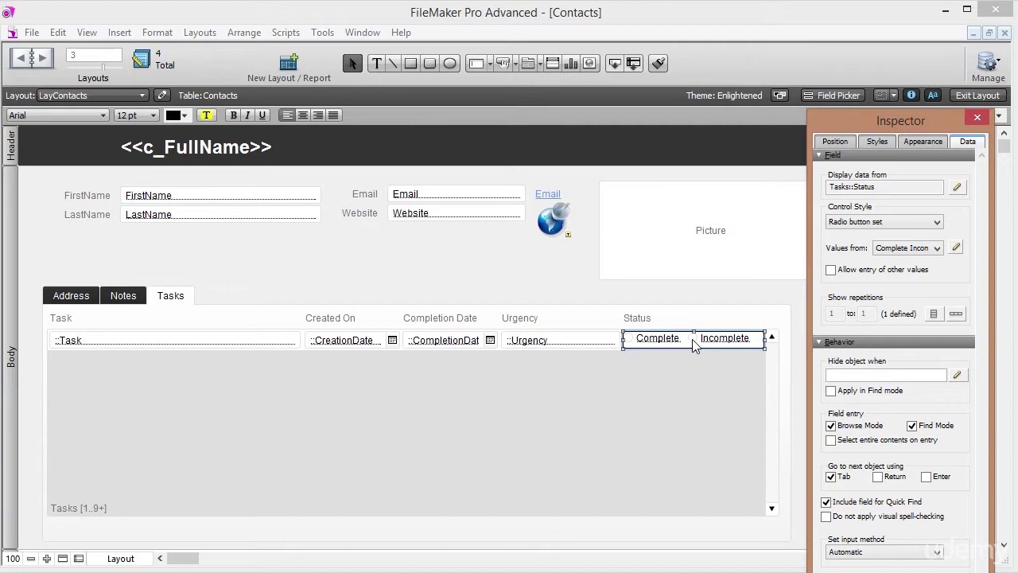
Open the Status field's options in the Tasks table of Manage Database.
{"action": "left_click", "coordinate": [32, 33]}
{"action": "mouse_move", "coordinate": [151, 182]}
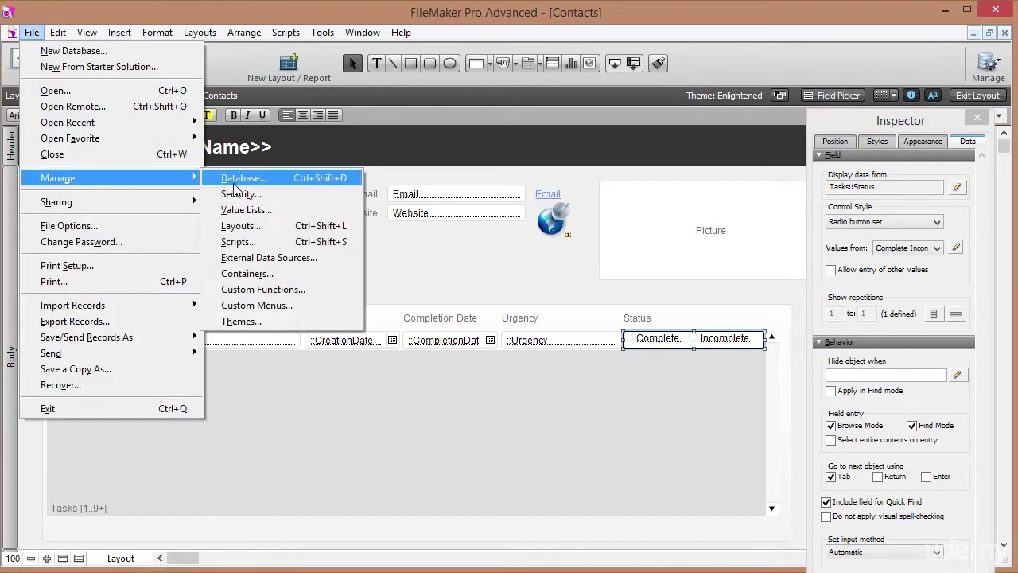
{"action": "left_click", "coordinate": [231, 182]}
{"action": "left_click", "coordinate": [76, 51]}
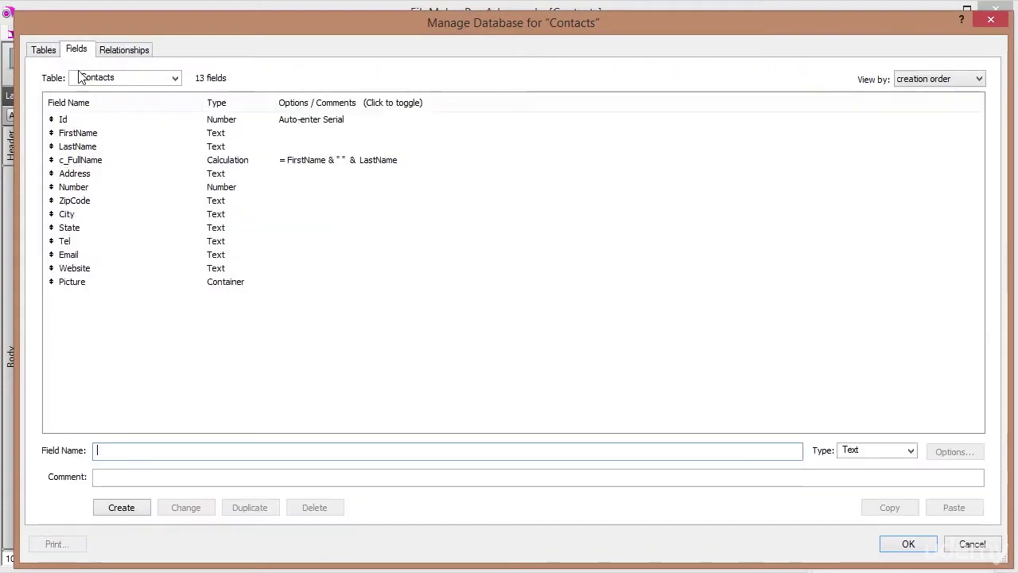
{"action": "left_click", "coordinate": [100, 79]}
{"action": "left_click", "coordinate": [102, 124]}
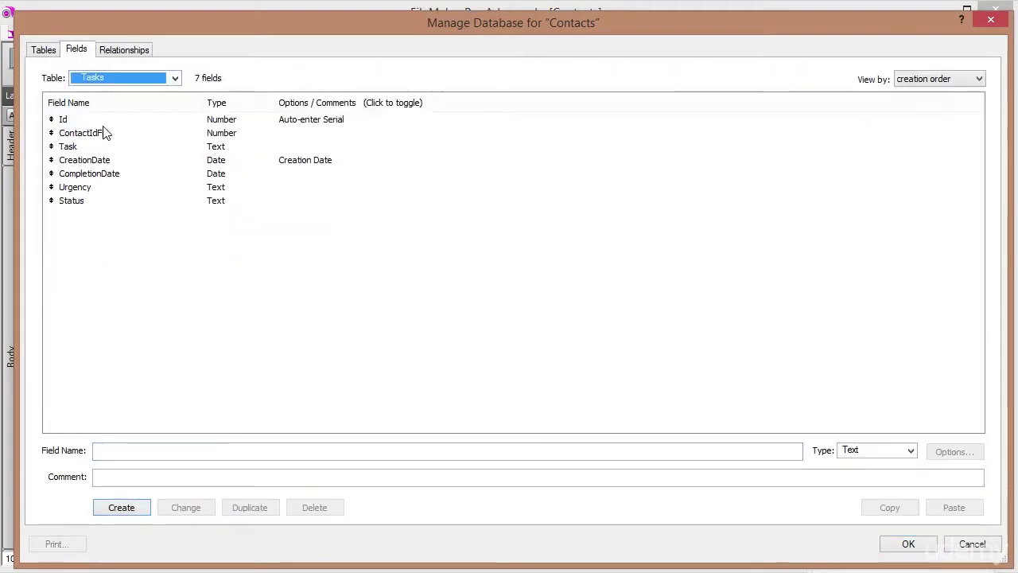
{"action": "left_click", "coordinate": [82, 204]}
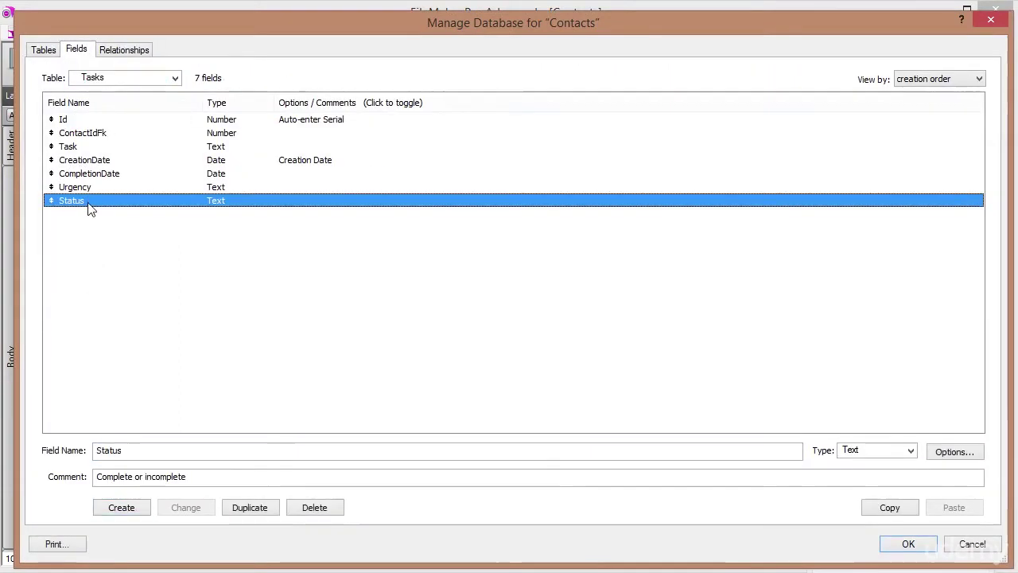
{"action": "double_click", "coordinate": [86, 205]}
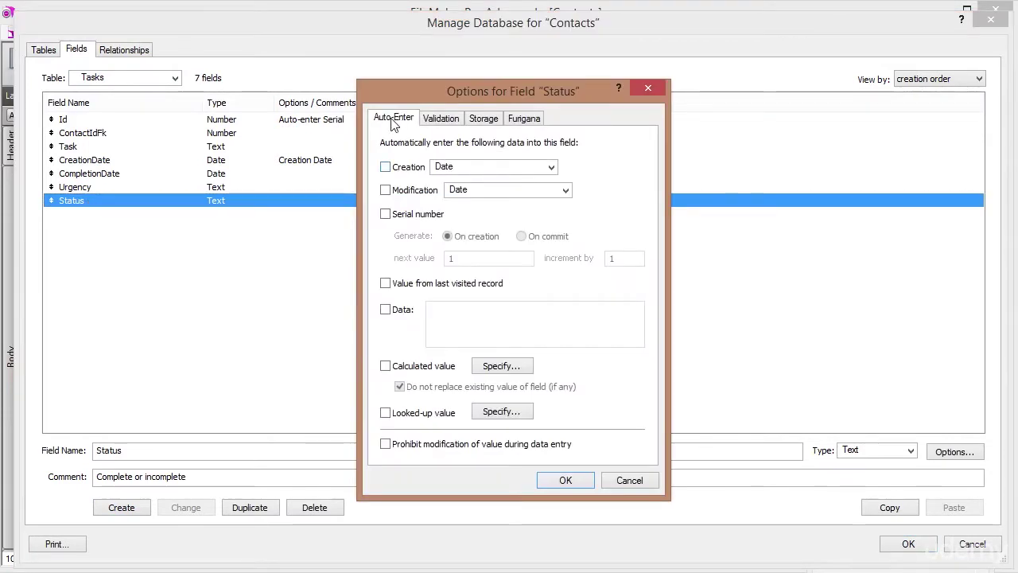
Turn on auto-enter data for Status with the typed default value and save the database changes.
{"action": "left_click", "coordinate": [386, 310]}
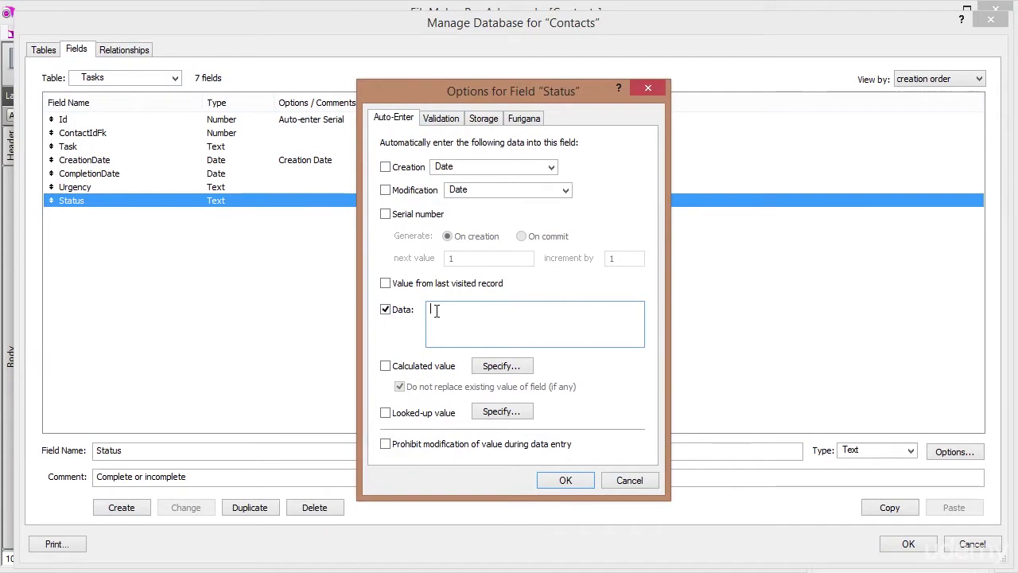
{"action": "type", "text": "Incomplete"}
{"action": "left_click", "coordinate": [566, 480]}
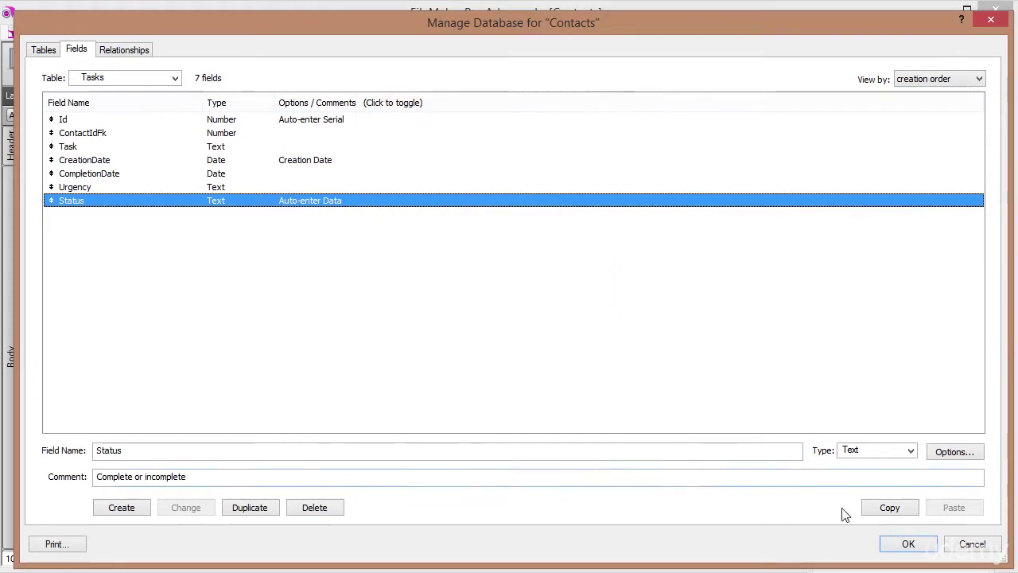
{"action": "left_click", "coordinate": [904, 545]}
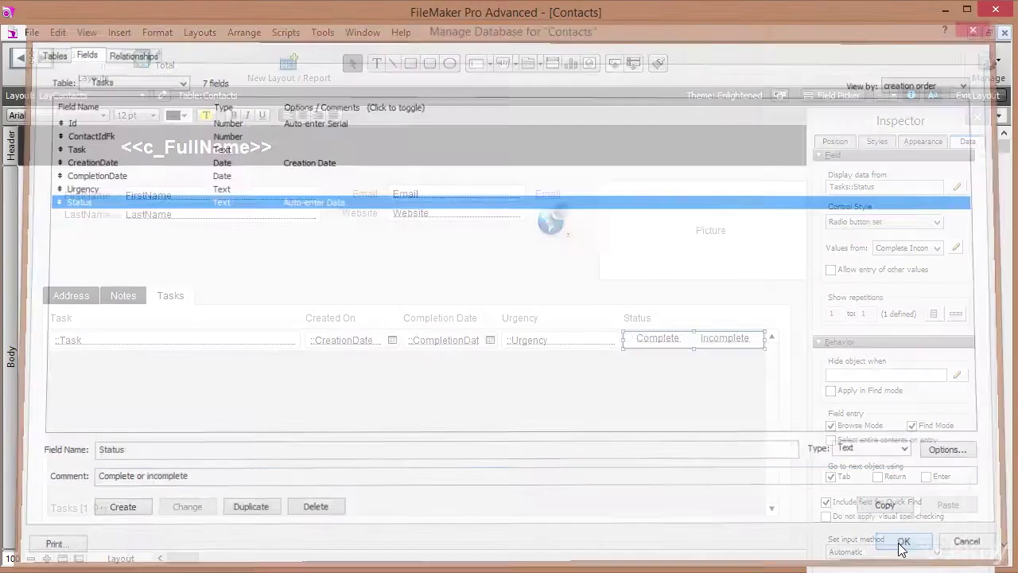
{"action": "left_click", "coordinate": [570, 344]}
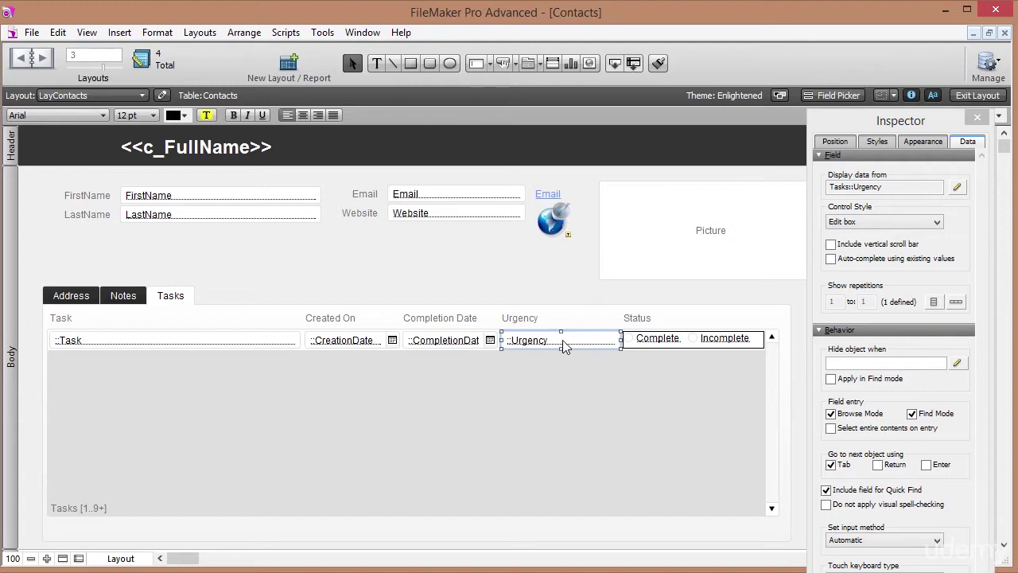
Set the Urgency field's control style to Drop-down list.
{"action": "left_click", "coordinate": [937, 223]}
{"action": "left_click", "coordinate": [894, 243]}
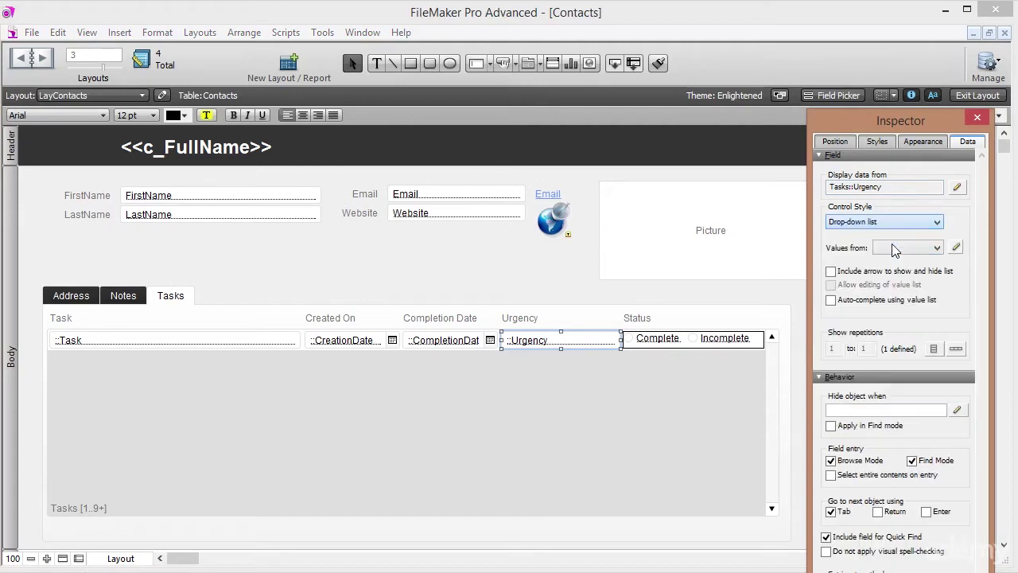
{"action": "left_click", "coordinate": [955, 247]}
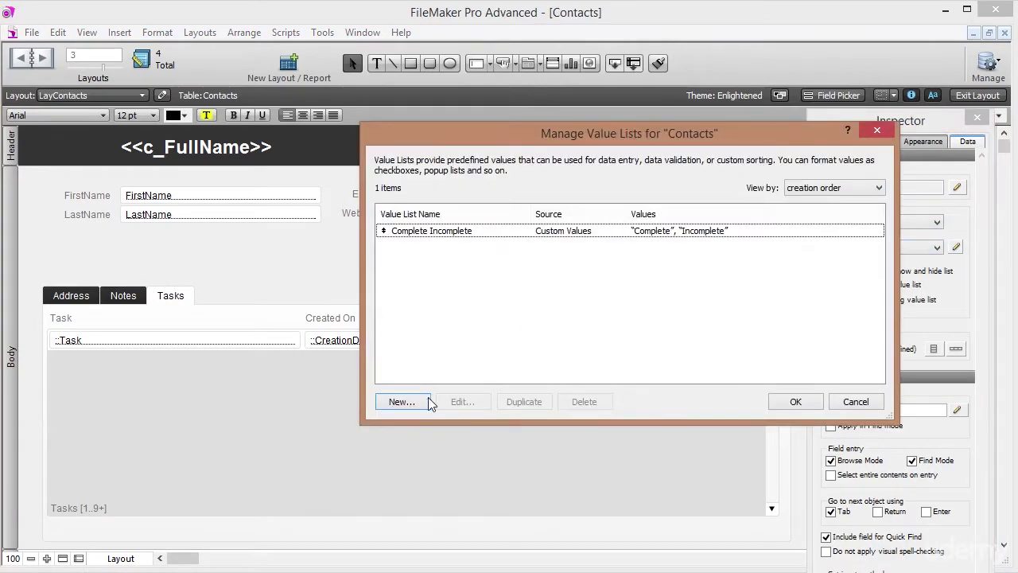
Create the Urgency value list with Not Urgent, Urgent, Super Urgent and Disaster.
{"action": "left_click", "coordinate": [404, 402]}
{"action": "type", "text": "Urgency"}
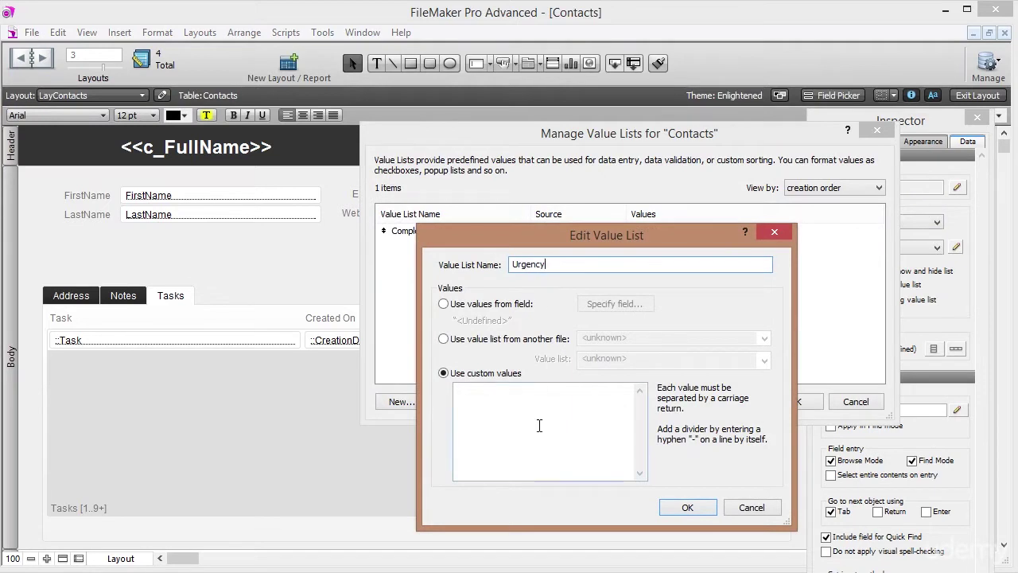
{"action": "left_click", "coordinate": [539, 426]}
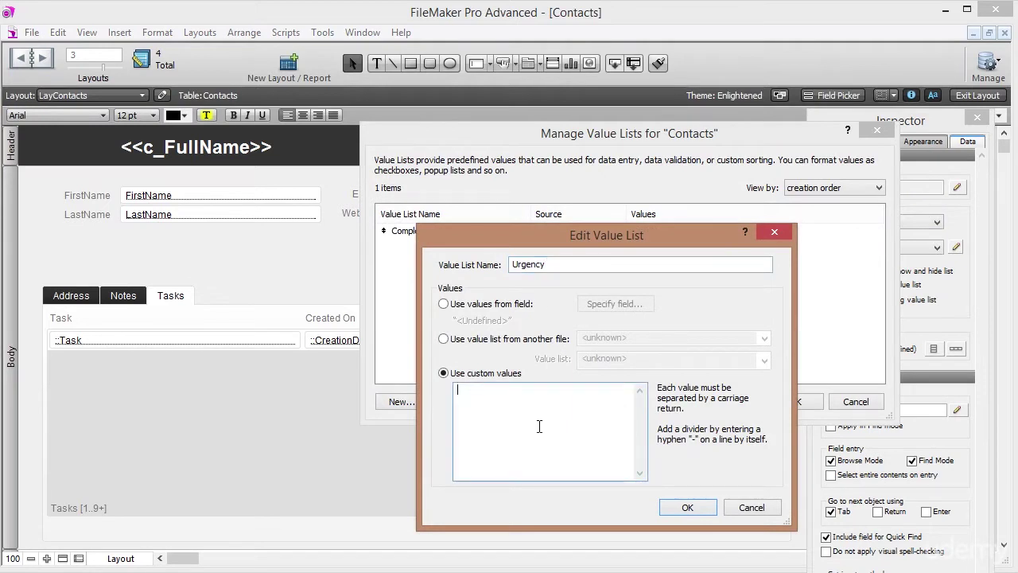
{"action": "type", "text": "Not Urgent"}
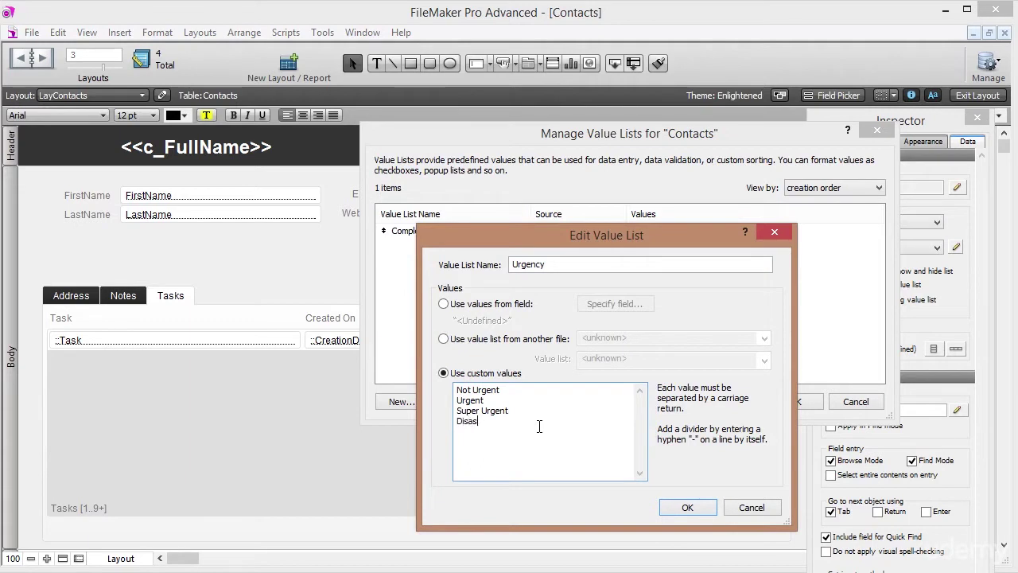
{"action": "left_click", "coordinate": [684, 507]}
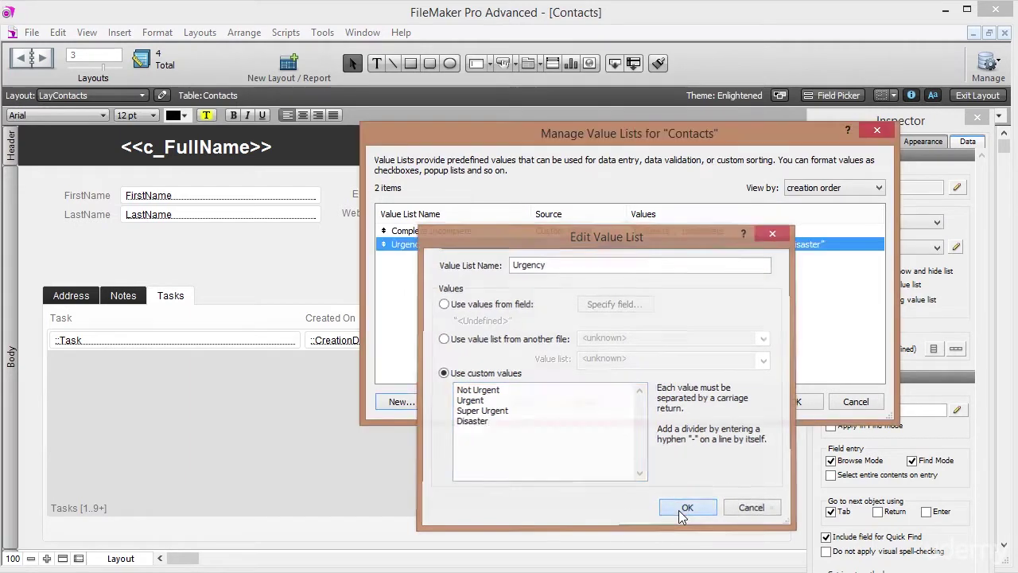
{"action": "left_click", "coordinate": [795, 402]}
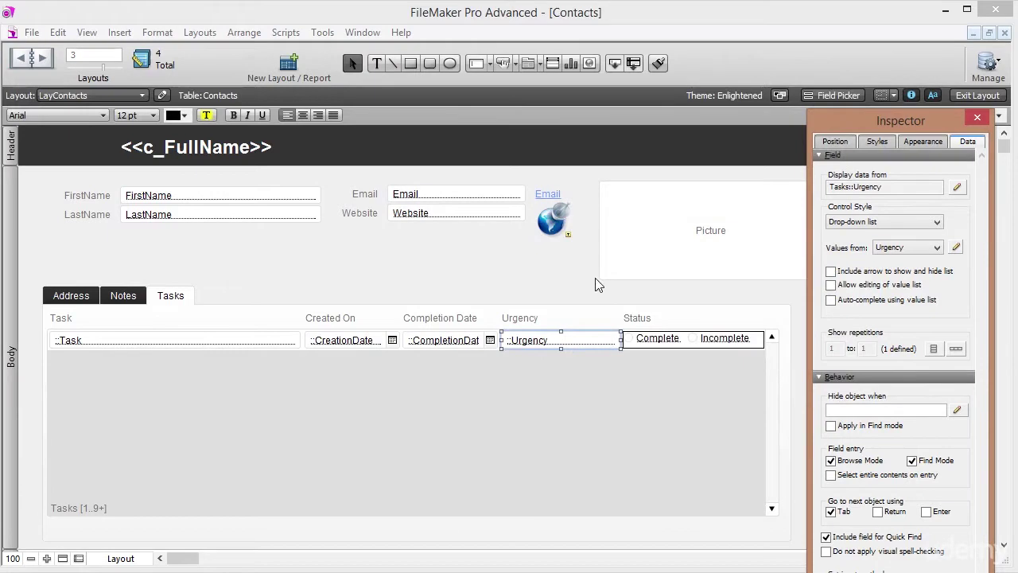
In Browse mode, enter the task 'Call her asap' in the first Tasks portal row.
{"action": "left_click", "coordinate": [977, 95]}
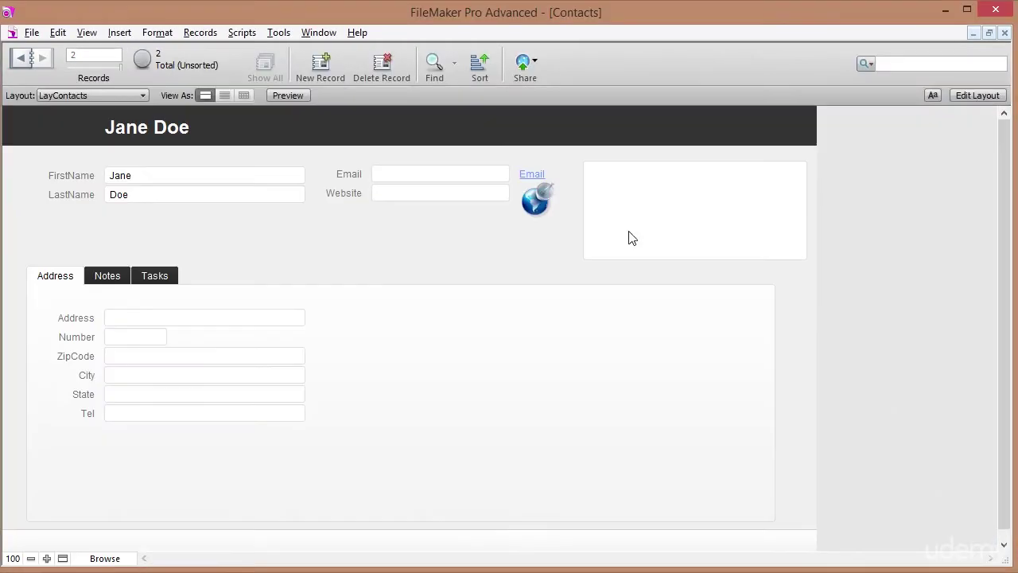
{"action": "left_click", "coordinate": [154, 276]}
{"action": "left_click", "coordinate": [72, 319]}
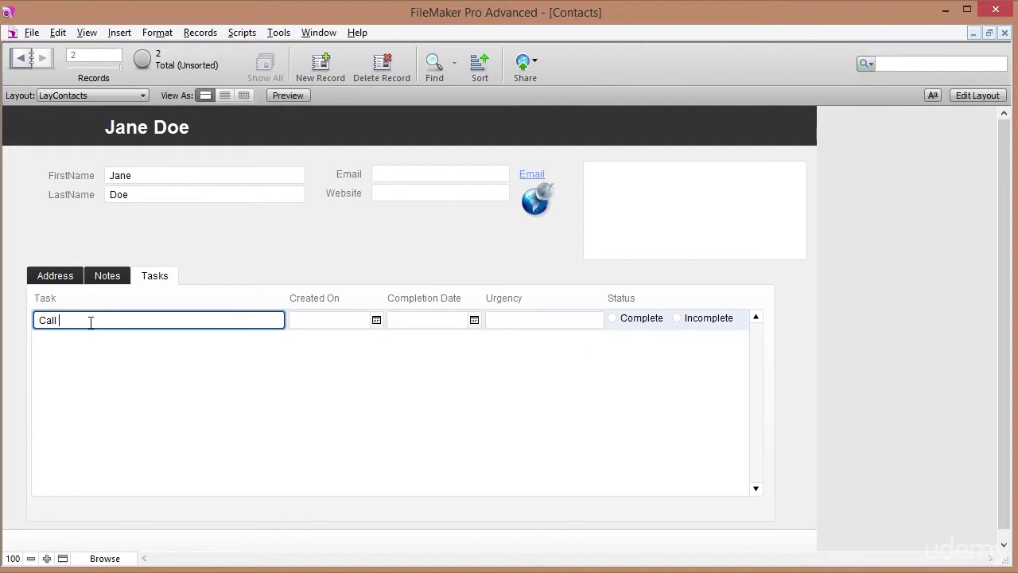
{"action": "type", "text": "Call him asap"}
{"action": "double_click", "coordinate": [71, 320]}
{"action": "type", "text": "her"}
{"action": "key", "text": "Tab"}
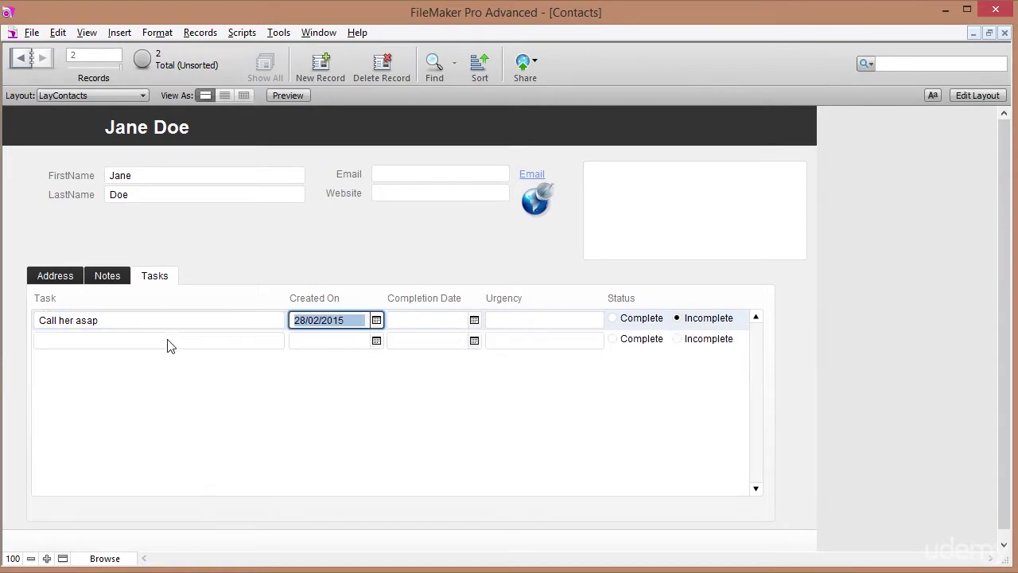
Set the task's completion date to 28/02/2015 and its urgency to Super Urgent.
{"action": "key", "text": "Tab"}
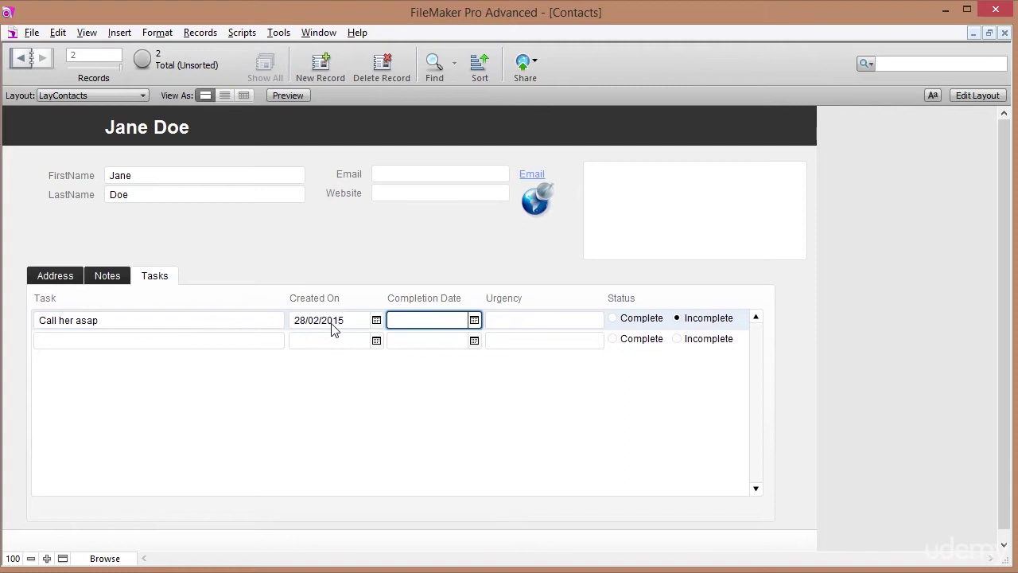
{"action": "left_click", "coordinate": [474, 319]}
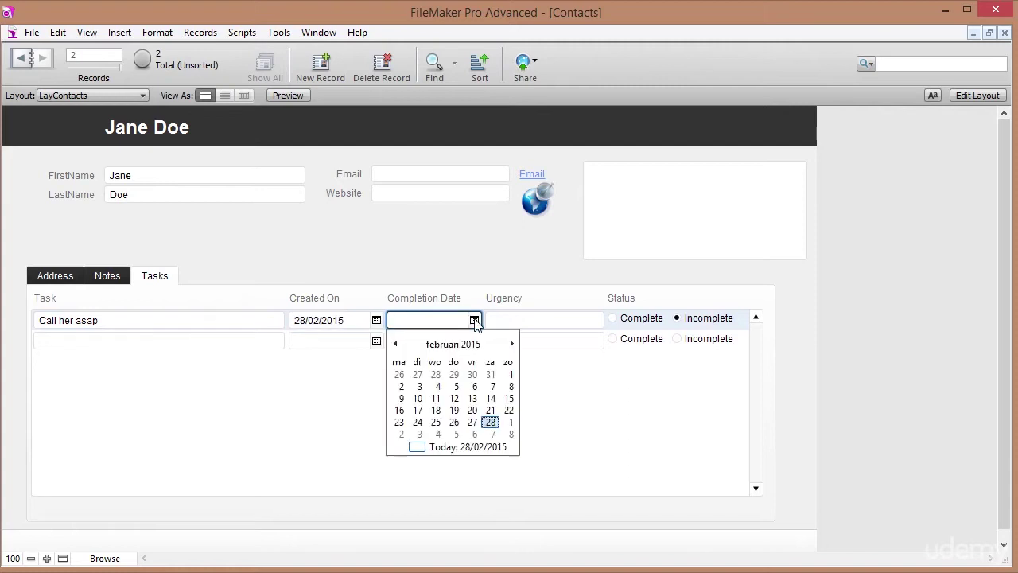
{"action": "left_click", "coordinate": [491, 422]}
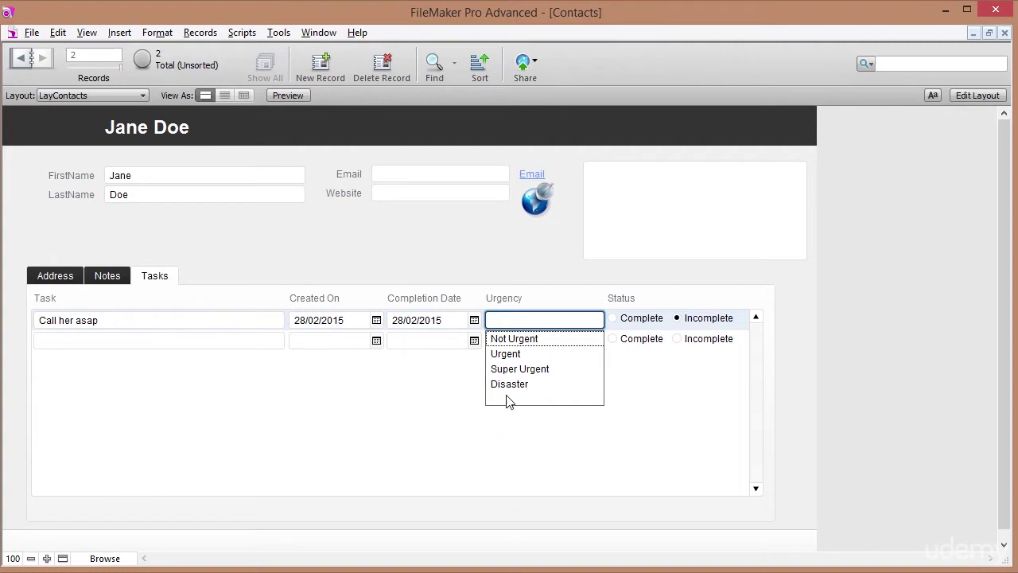
{"action": "left_click", "coordinate": [524, 371]}
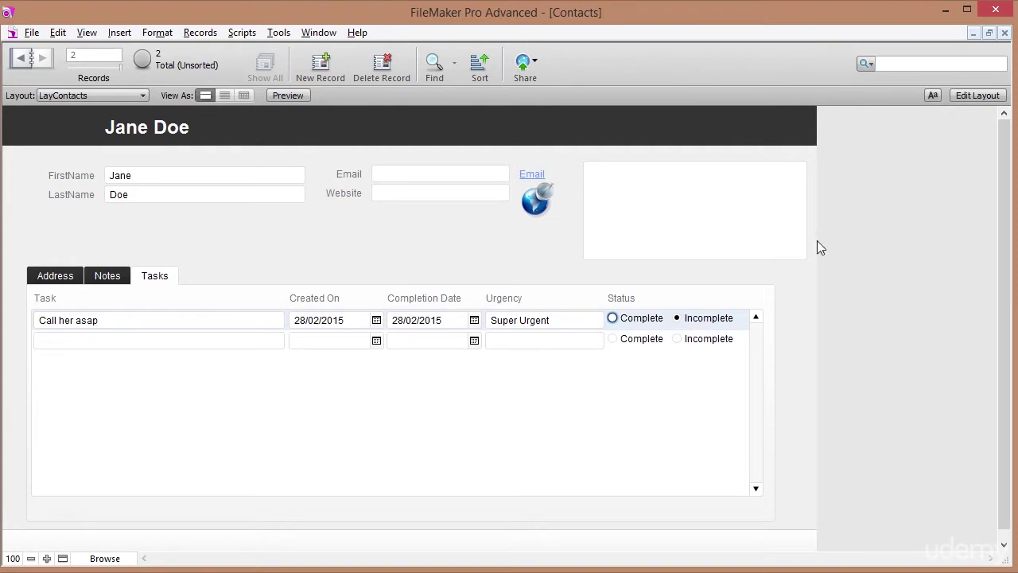
{"action": "left_click", "coordinate": [961, 98]}
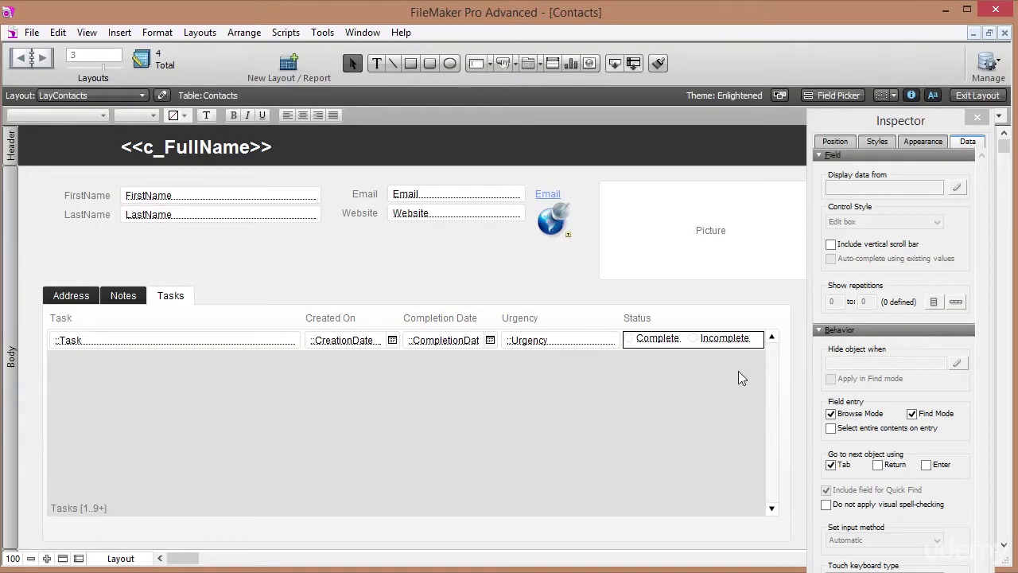
Check the delete button in the Notes tab's portal, then return to the Tasks tab.
{"action": "left_click", "coordinate": [118, 296]}
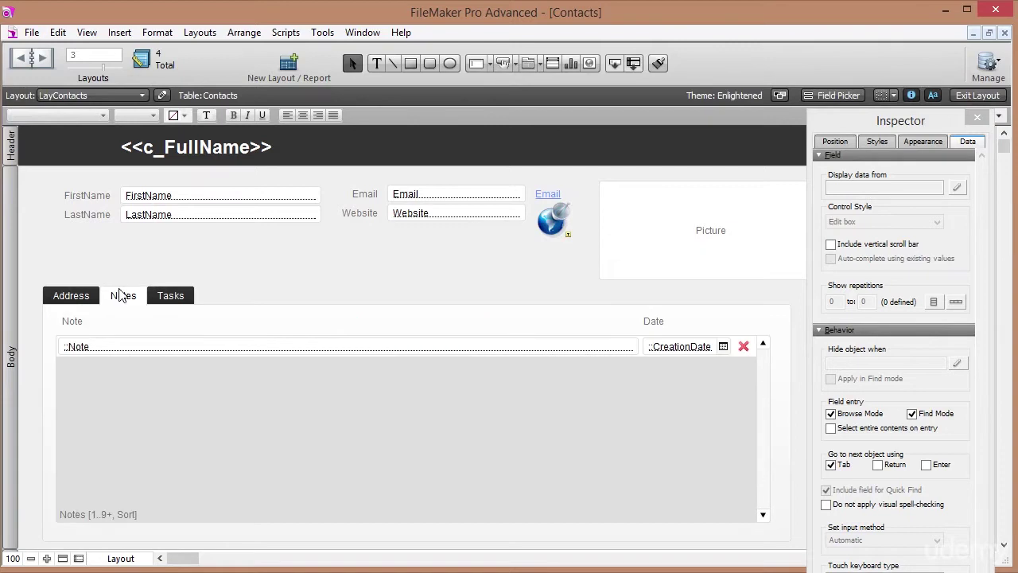
{"action": "left_click", "coordinate": [743, 346]}
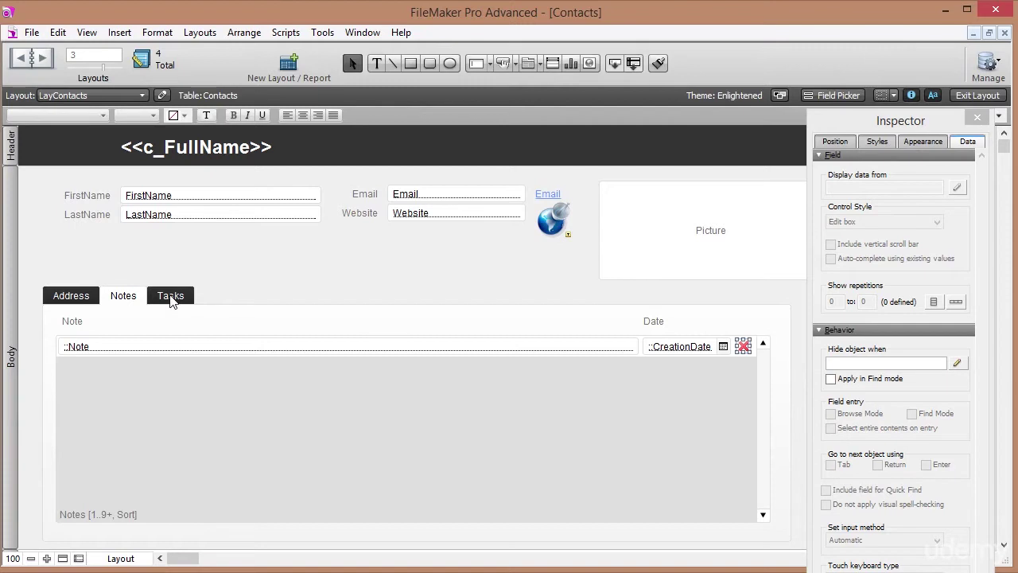
{"action": "left_click", "coordinate": [170, 297]}
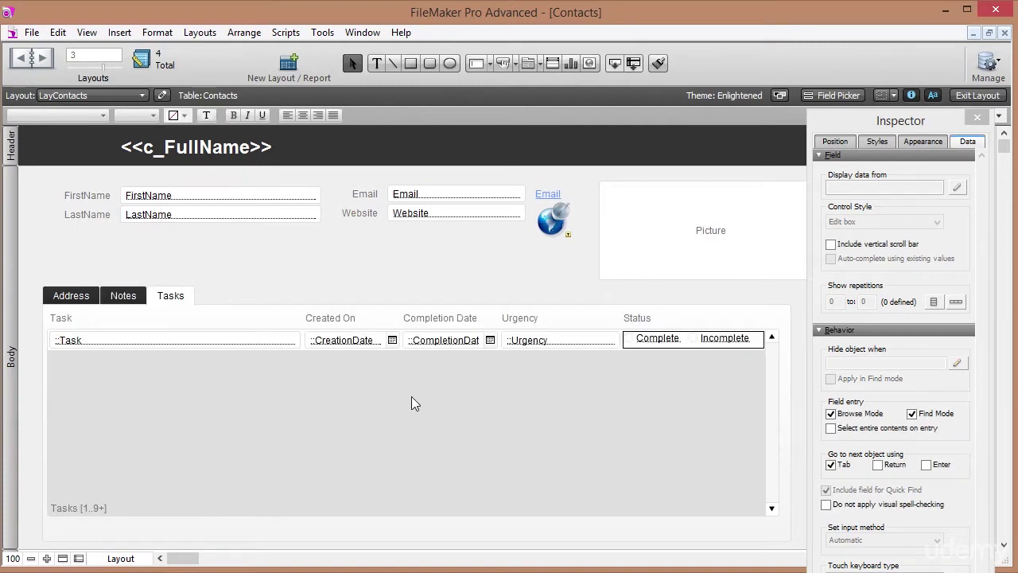
Unlock the tab panel, shift it left, and widen it to 973 pt.
{"action": "left_click", "coordinate": [460, 540]}
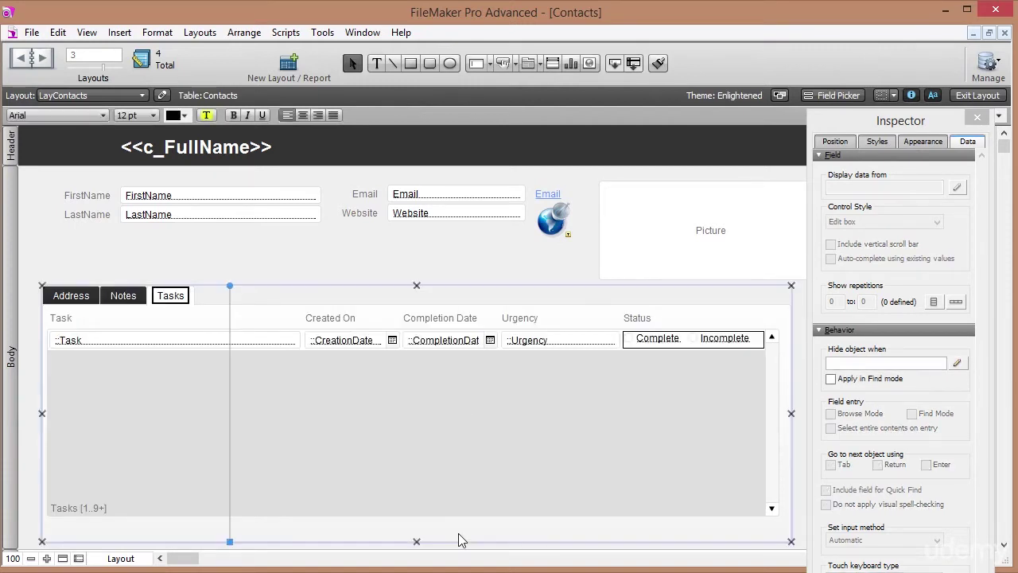
{"action": "left_click", "coordinate": [835, 143]}
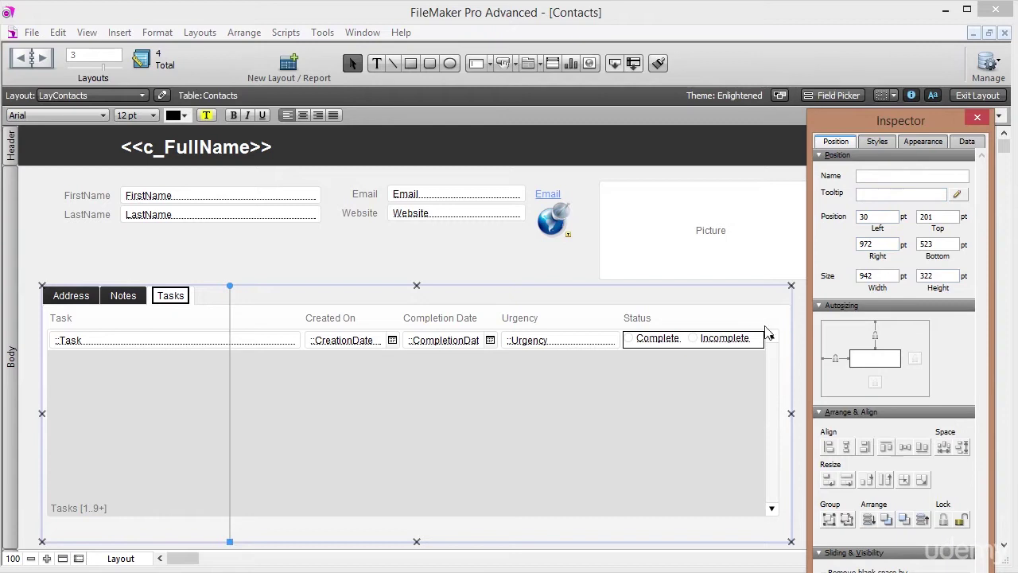
{"action": "left_click", "coordinate": [963, 521]}
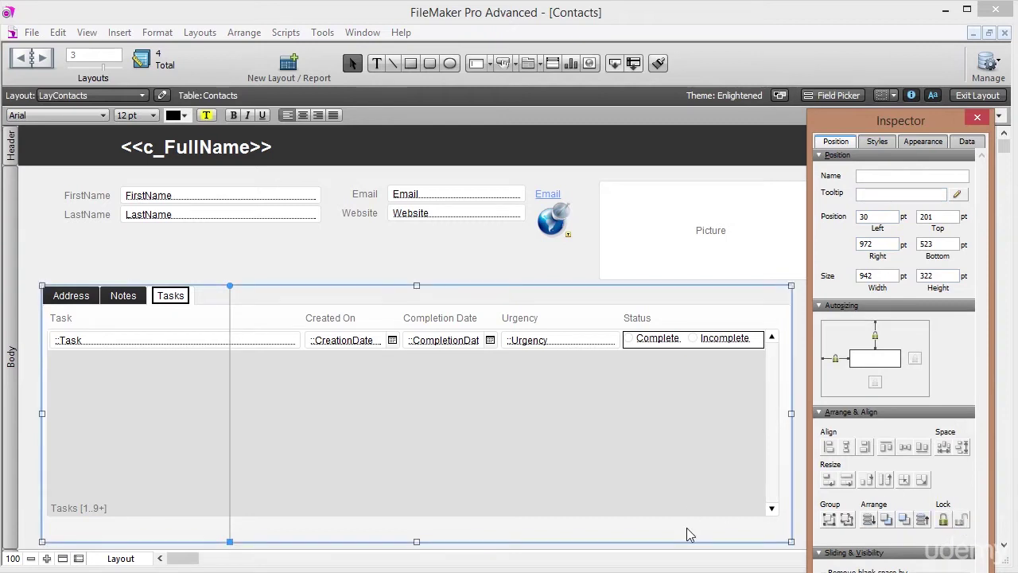
{"action": "left_click_drag", "start_coordinate": [684, 531], "coordinate": [670, 533]}
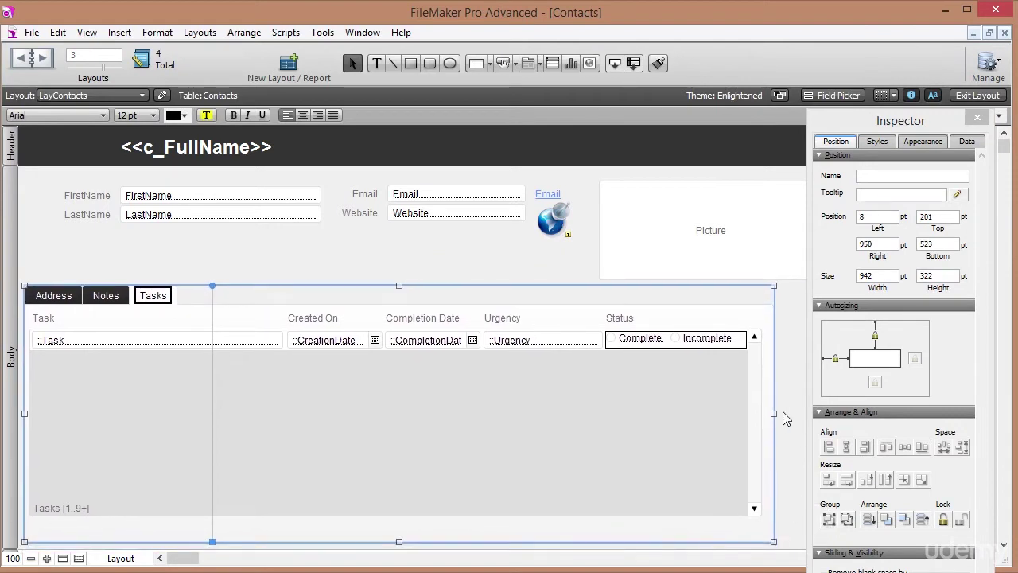
{"action": "left_click_drag", "start_coordinate": [776, 413], "coordinate": [801, 411]}
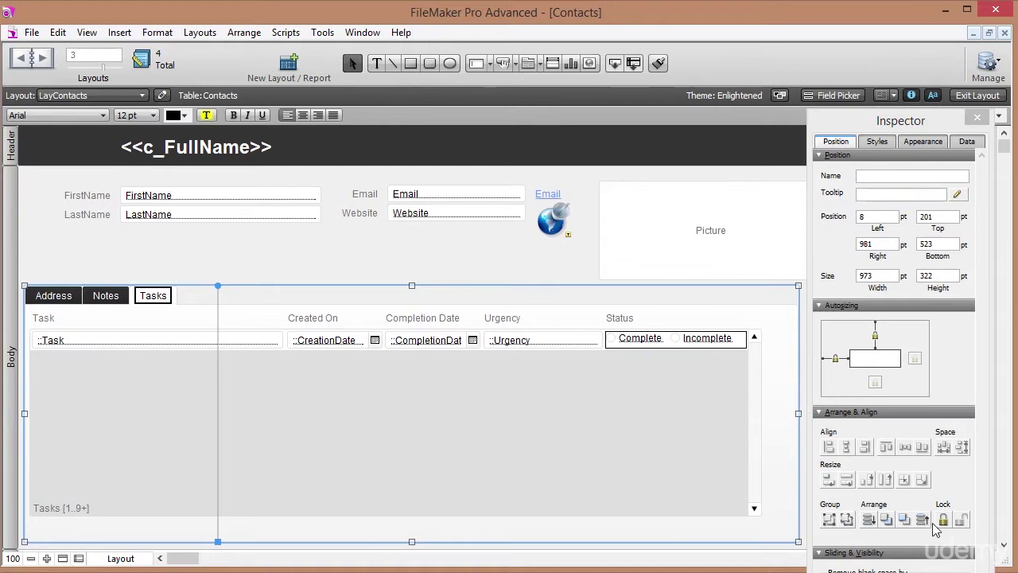
{"action": "left_click", "coordinate": [754, 406]}
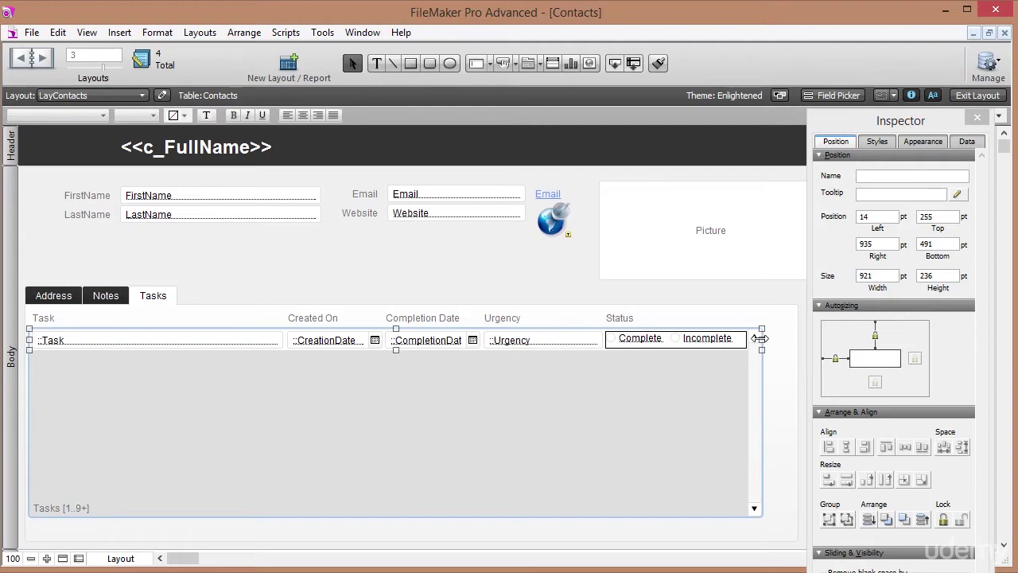
Widen the Tasks portal slightly and move the row's delete button right past Status.
{"action": "left_click_drag", "start_coordinate": [761, 338], "coordinate": [790, 336]}
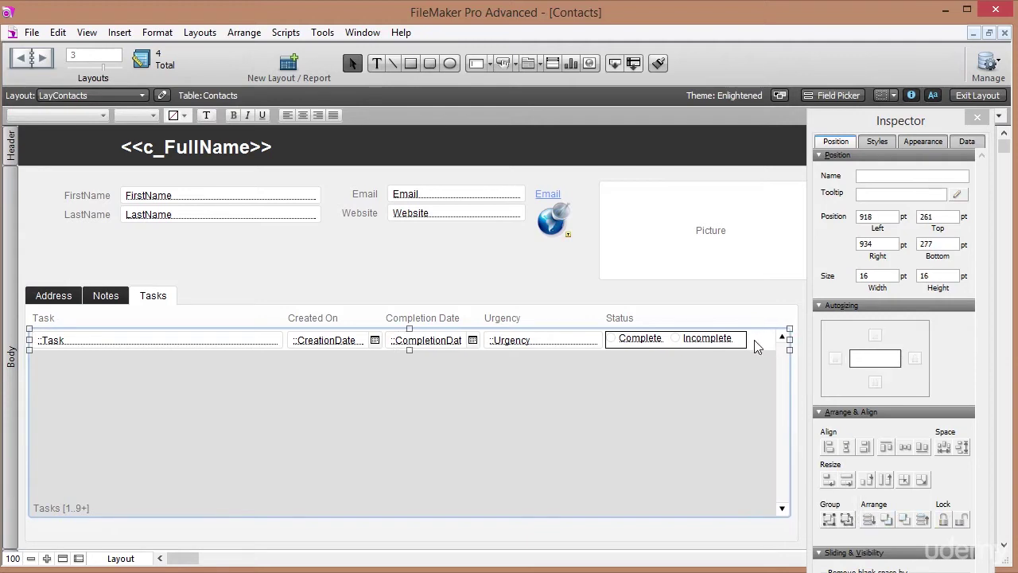
{"action": "left_click", "coordinate": [754, 340]}
{"action": "left_click_drag", "start_coordinate": [756, 340], "coordinate": [764, 341]}
Set the delete button's action to Delete Portal Row with the tooltip 'Delete'.
{"action": "right_click", "coordinate": [764, 341]}
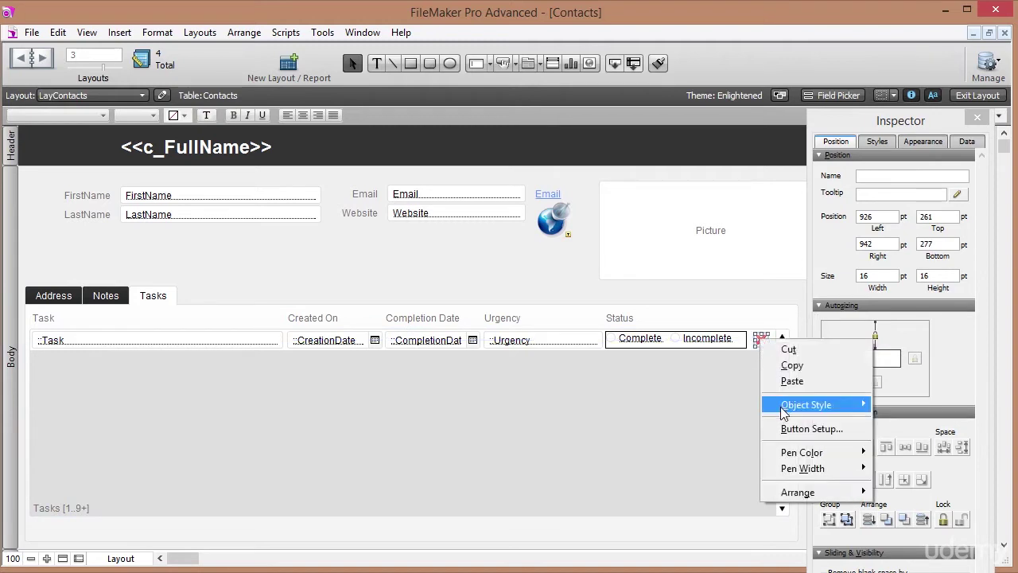
{"action": "left_click", "coordinate": [783, 427]}
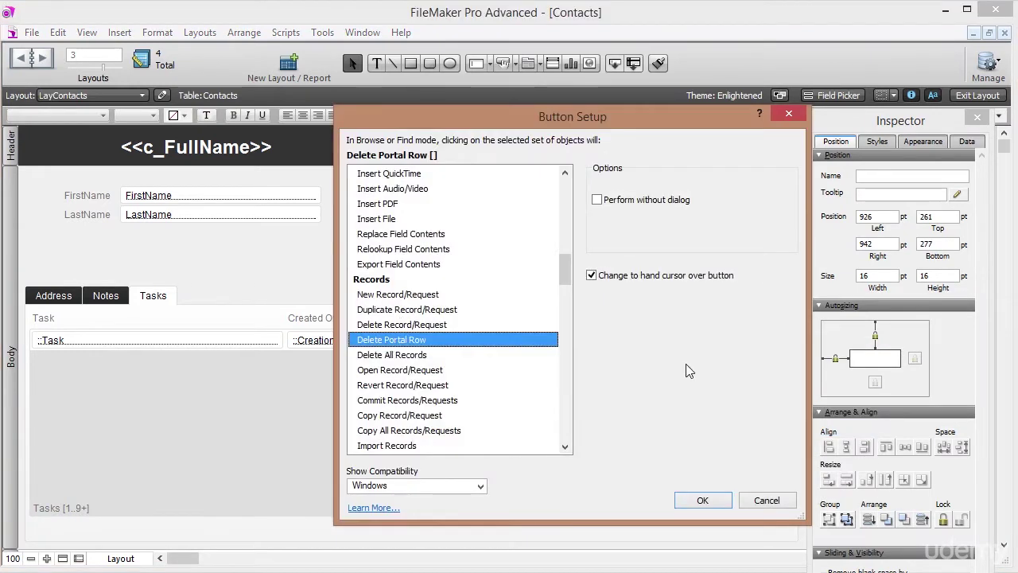
{"action": "left_click", "coordinate": [712, 497]}
{"action": "left_click", "coordinate": [874, 191]}
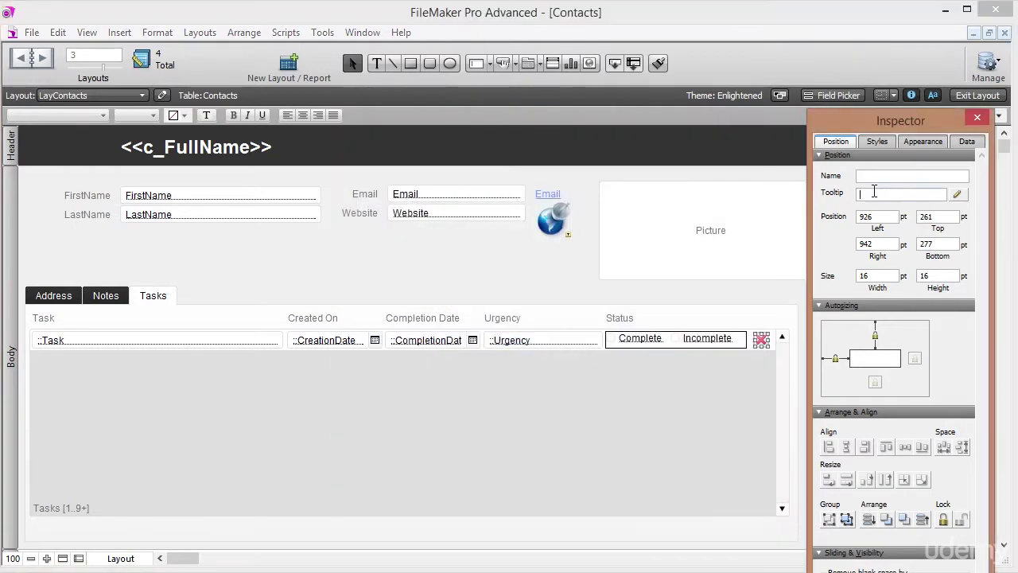
{"action": "type", "text": "Delete"}
{"action": "key", "text": "Return"}
{"action": "left_click", "coordinate": [977, 96]}
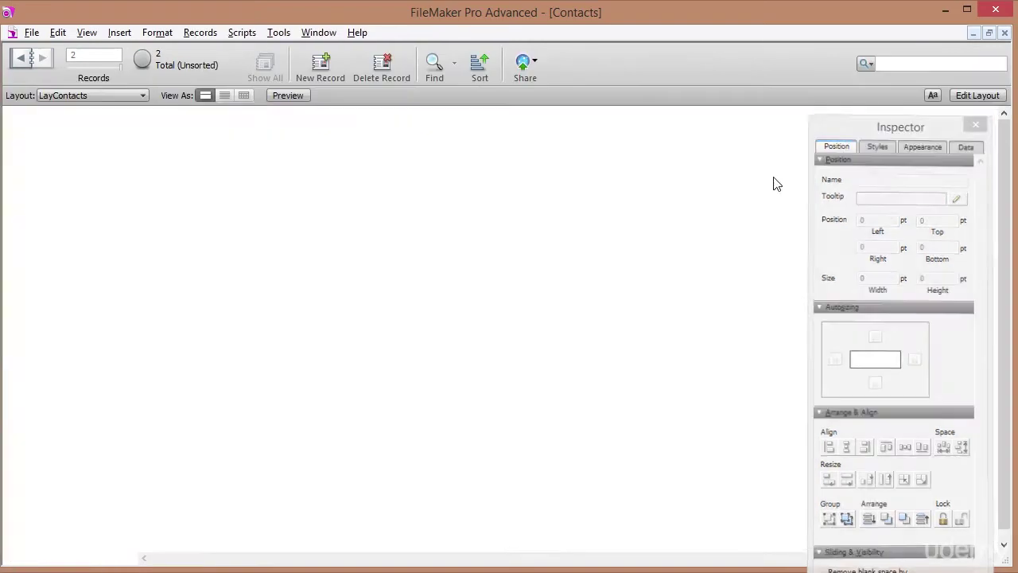
Add a temporary Test task to the second contact, delete it, then go to the first contact.
{"action": "left_click", "coordinate": [103, 275]}
{"action": "left_click", "coordinate": [129, 276]}
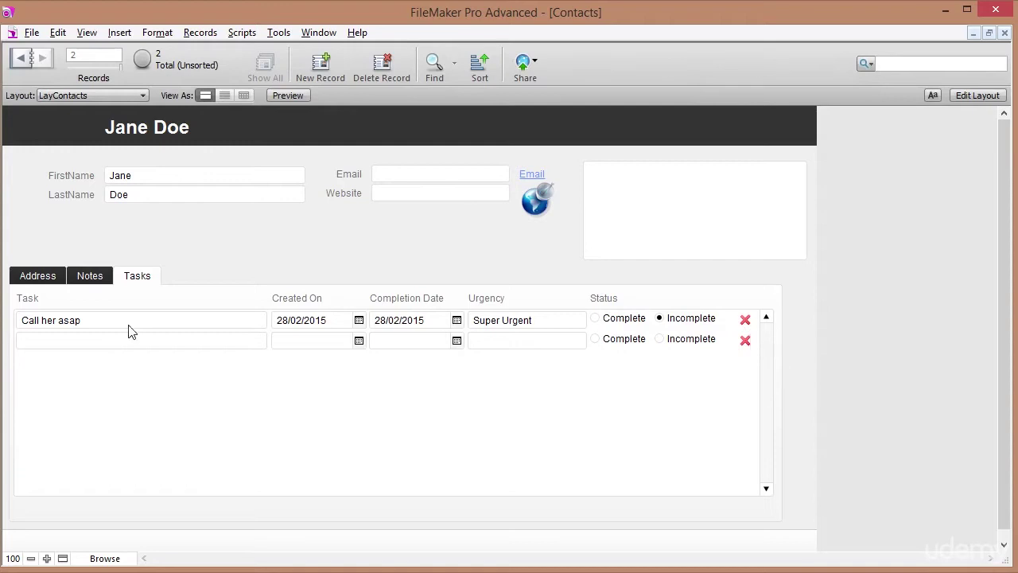
{"action": "left_click", "coordinate": [115, 342]}
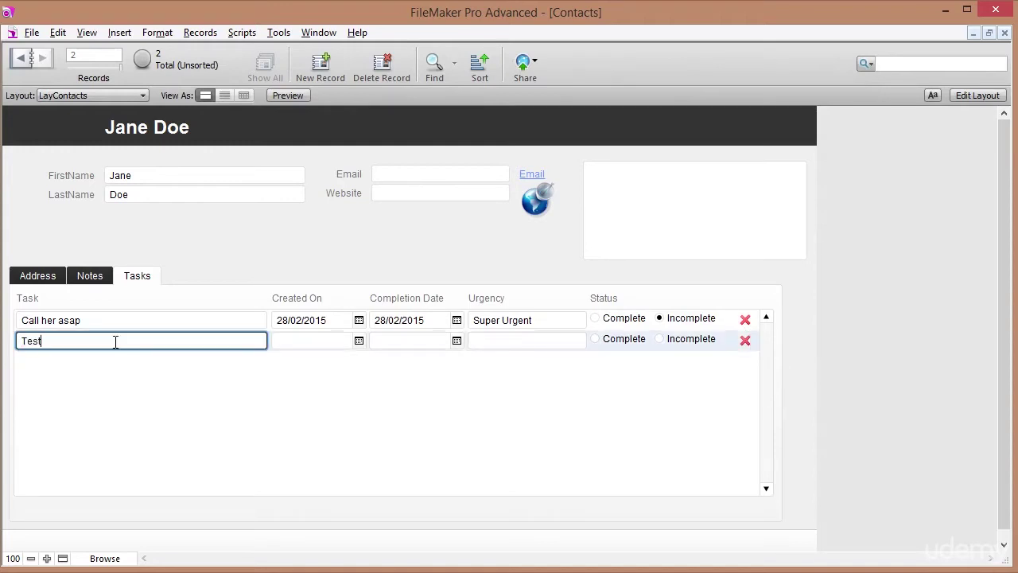
{"action": "left_click", "coordinate": [270, 231]}
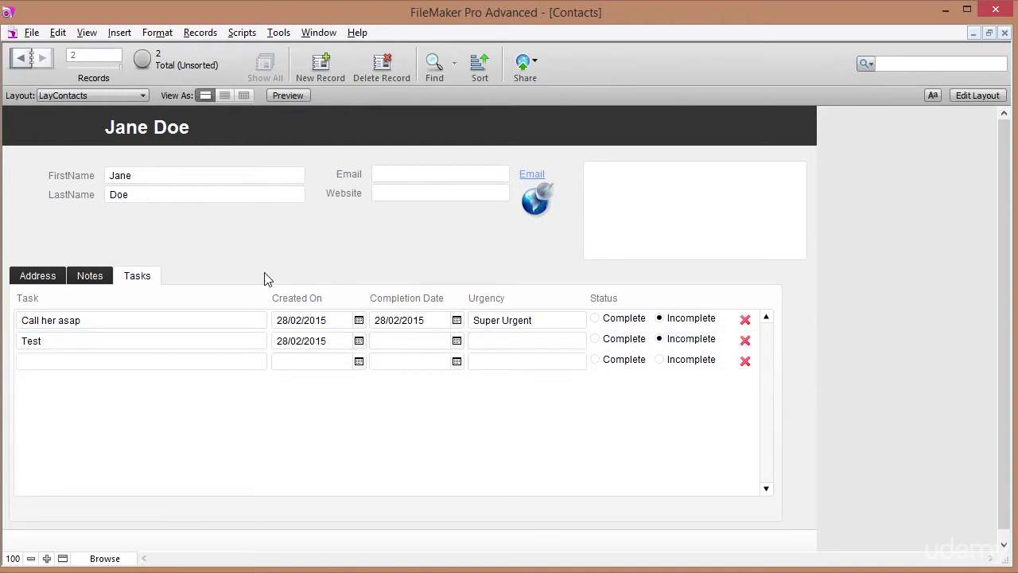
{"action": "left_click", "coordinate": [746, 342]}
{"action": "left_click", "coordinate": [557, 320]}
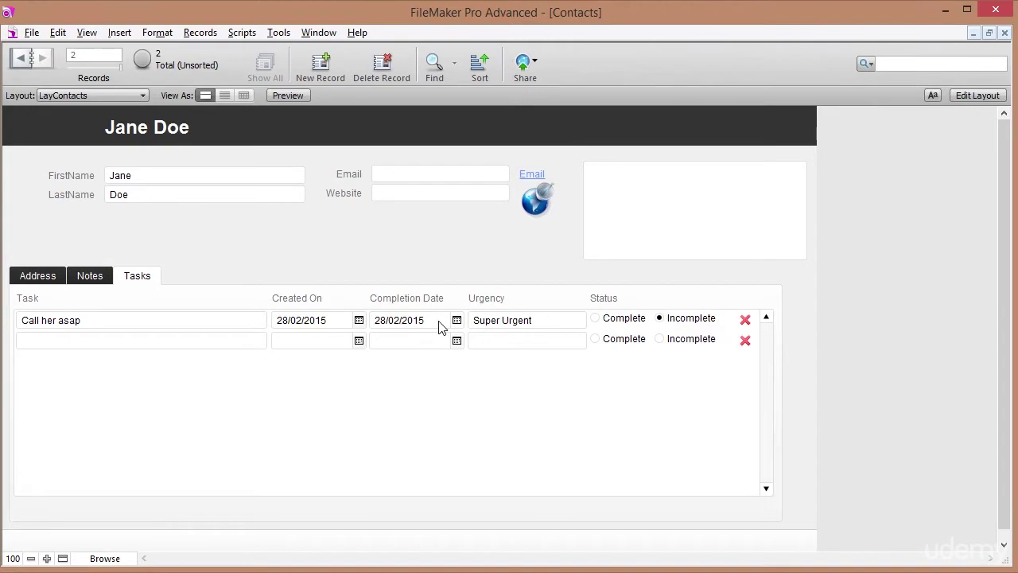
{"action": "left_click", "coordinate": [20, 61]}
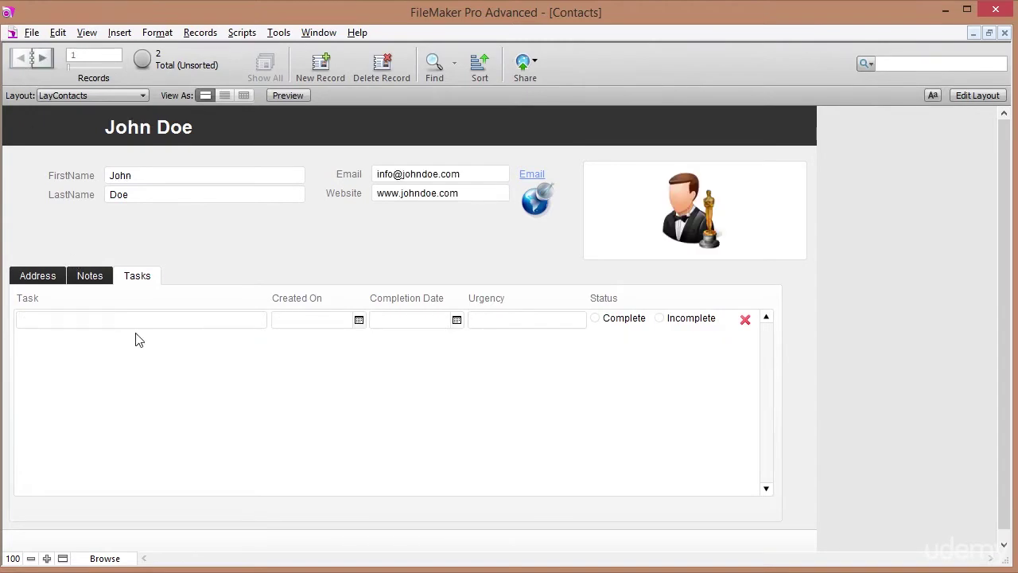
Add a Not Urgent task 'Write him' with completion date 3 March 2015.
{"action": "left_click", "coordinate": [119, 318]}
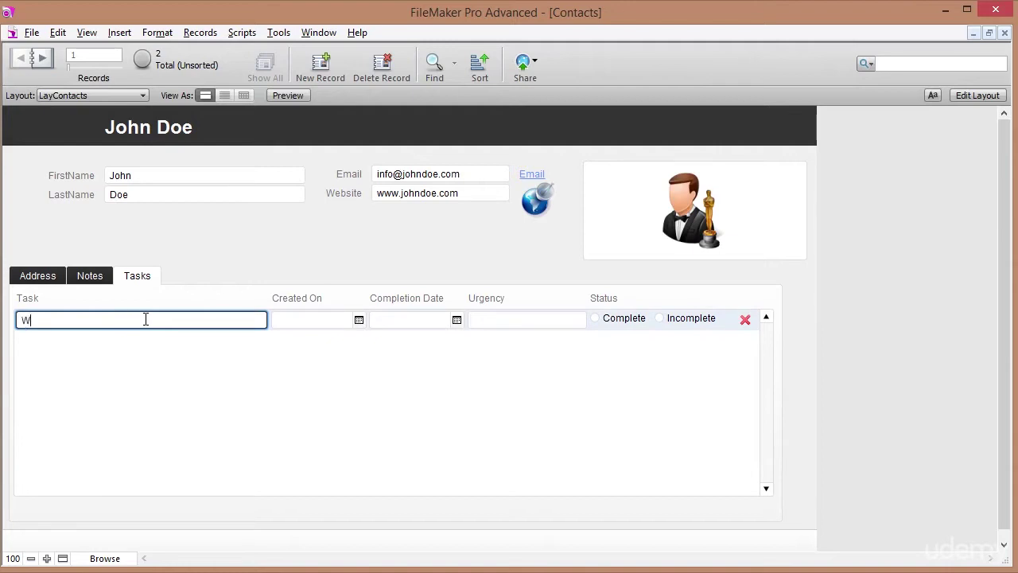
{"action": "type", "text": "Write him"}
{"action": "key", "text": "Tab"}
{"action": "key", "text": "Tab"}
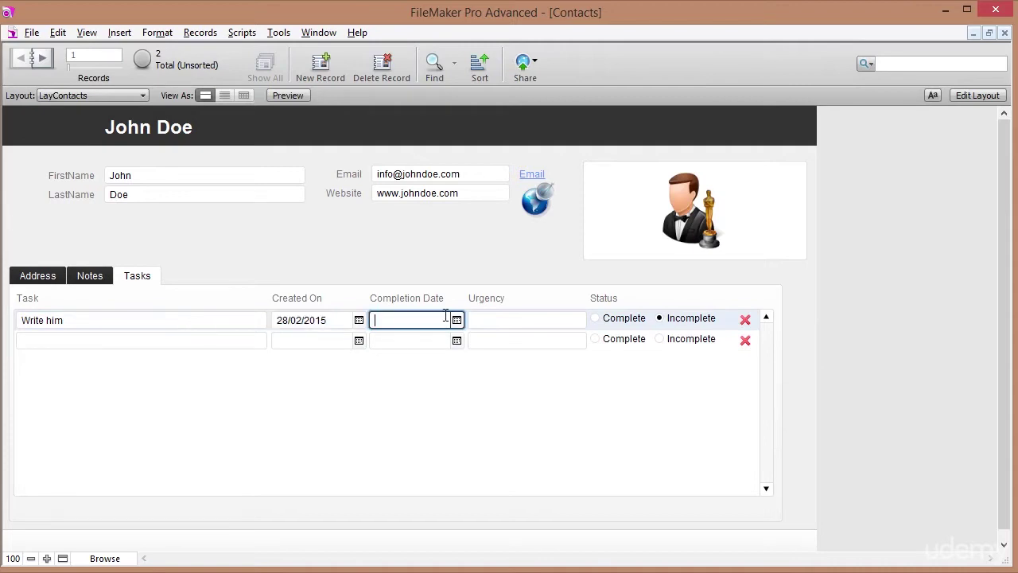
{"action": "left_click", "coordinate": [456, 319]}
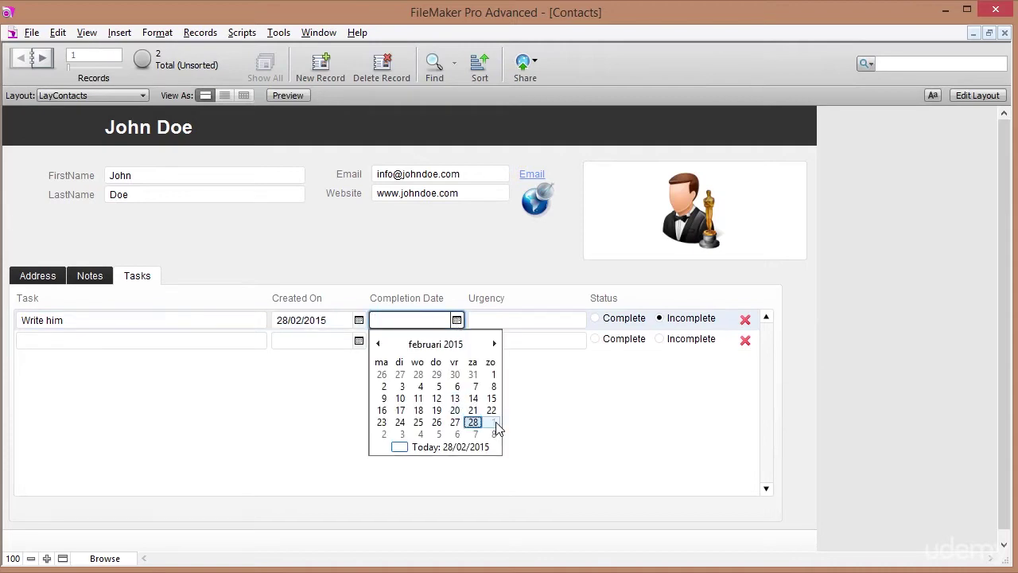
{"action": "left_click", "coordinate": [402, 434]}
{"action": "key", "text": "Tab"}
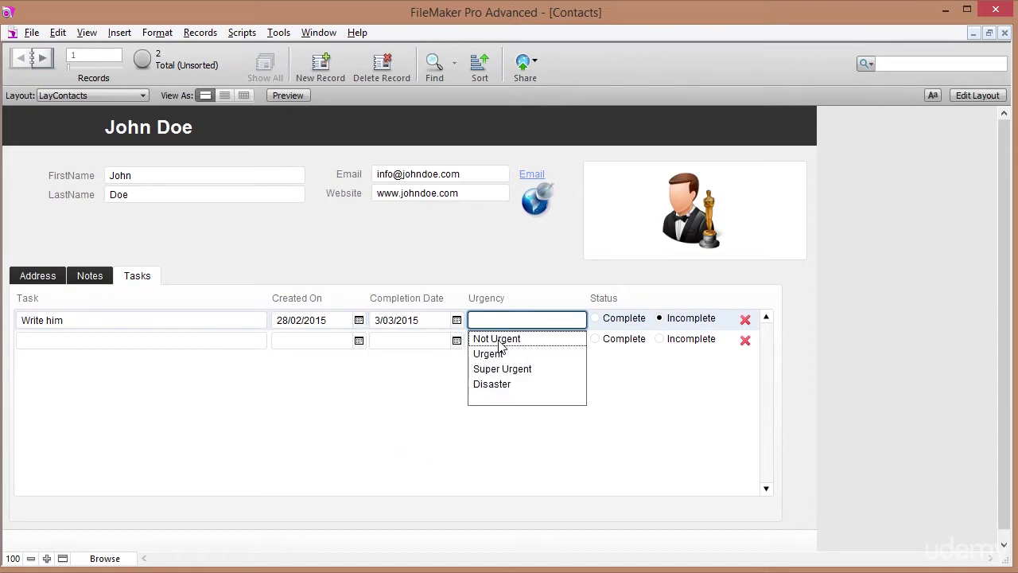
{"action": "left_click", "coordinate": [499, 340]}
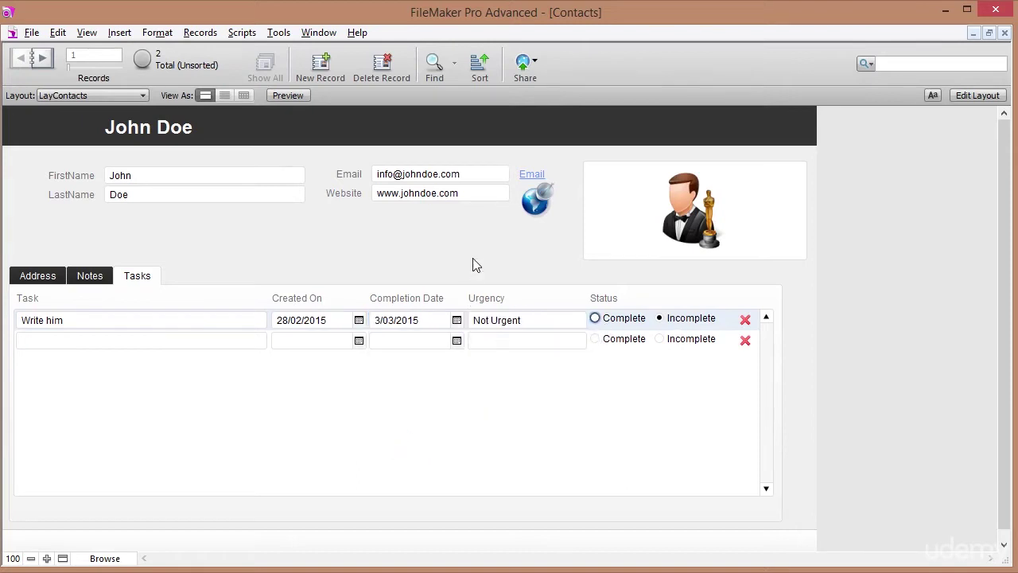
Add task 'Call back about food.' dated 25–26 February 2015, Not Urgent and Complete.
{"action": "left_click", "coordinate": [115, 342]}
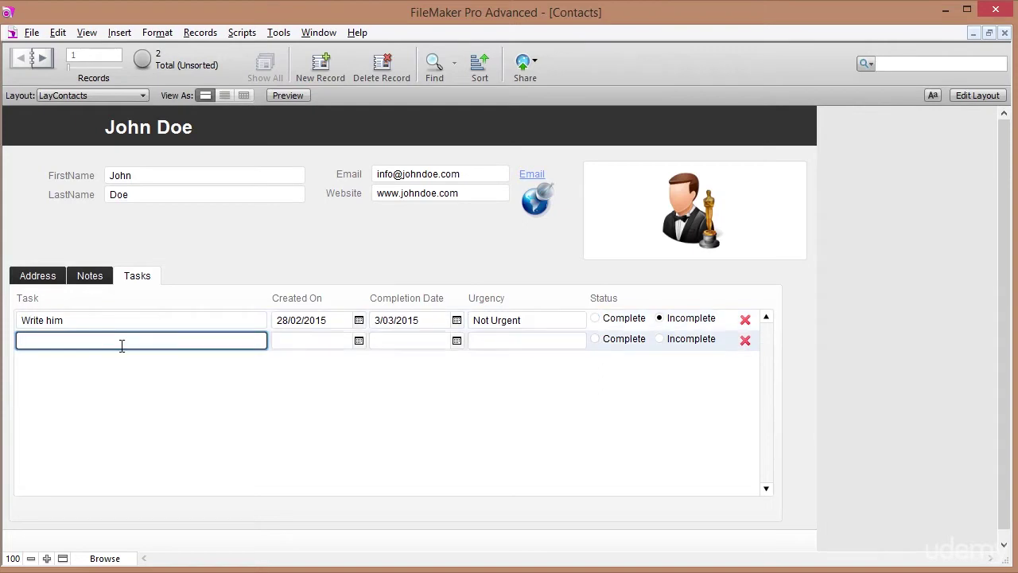
{"action": "type", "text": "Call back about food."}
{"action": "key", "text": "Tab"}
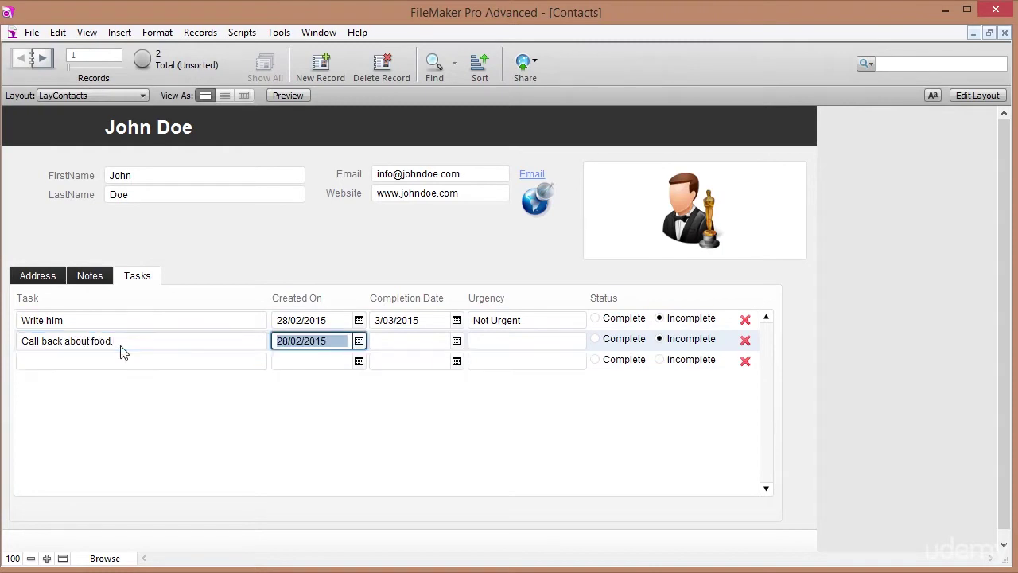
{"action": "left_click", "coordinate": [359, 341]}
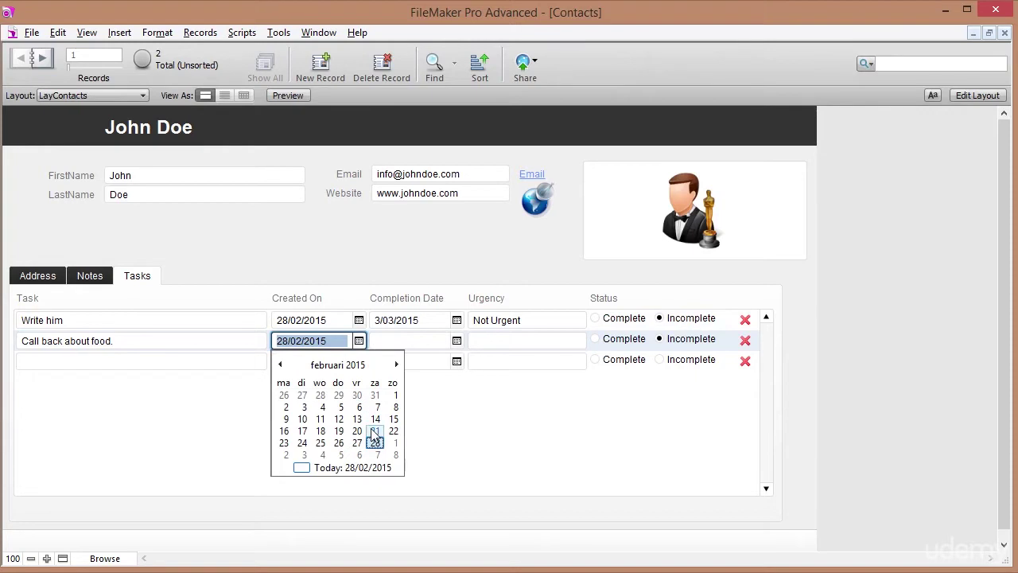
{"action": "left_click", "coordinate": [320, 443]}
{"action": "key", "text": "Tab"}
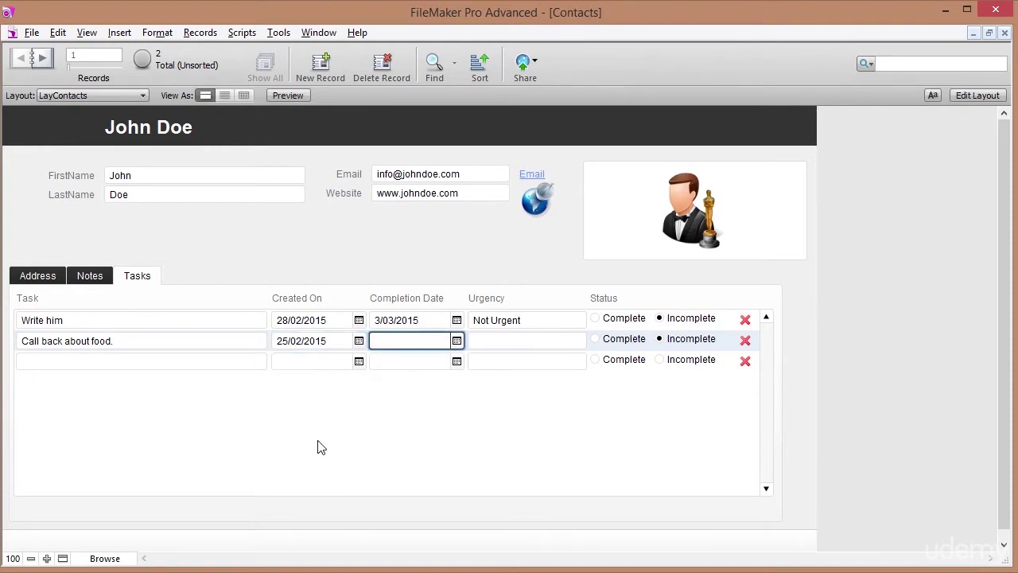
{"action": "left_click", "coordinate": [458, 342]}
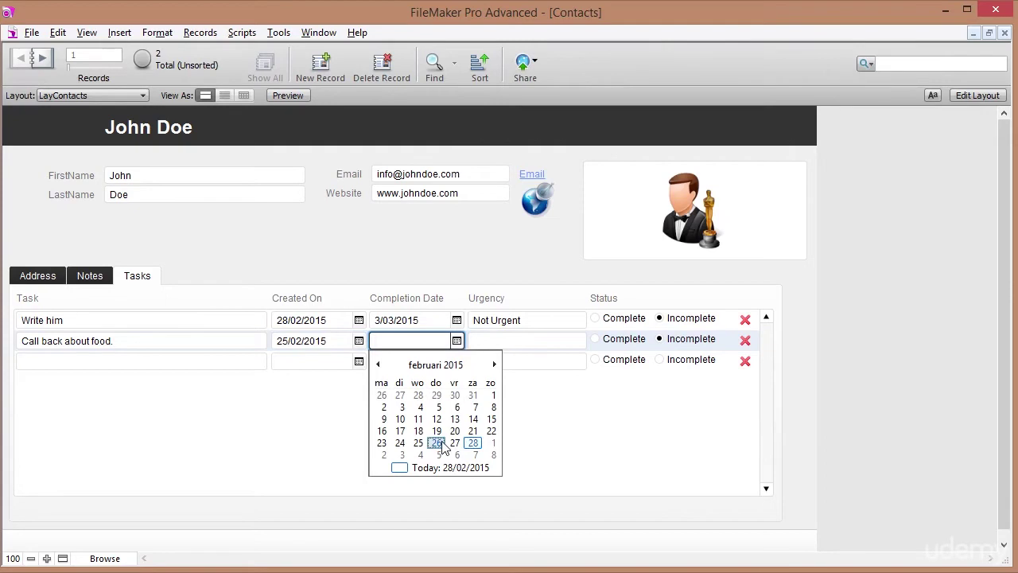
{"action": "left_click", "coordinate": [437, 443]}
{"action": "key", "text": "Tab"}
{"action": "left_click", "coordinate": [496, 362]}
{"action": "left_click", "coordinate": [595, 339]}
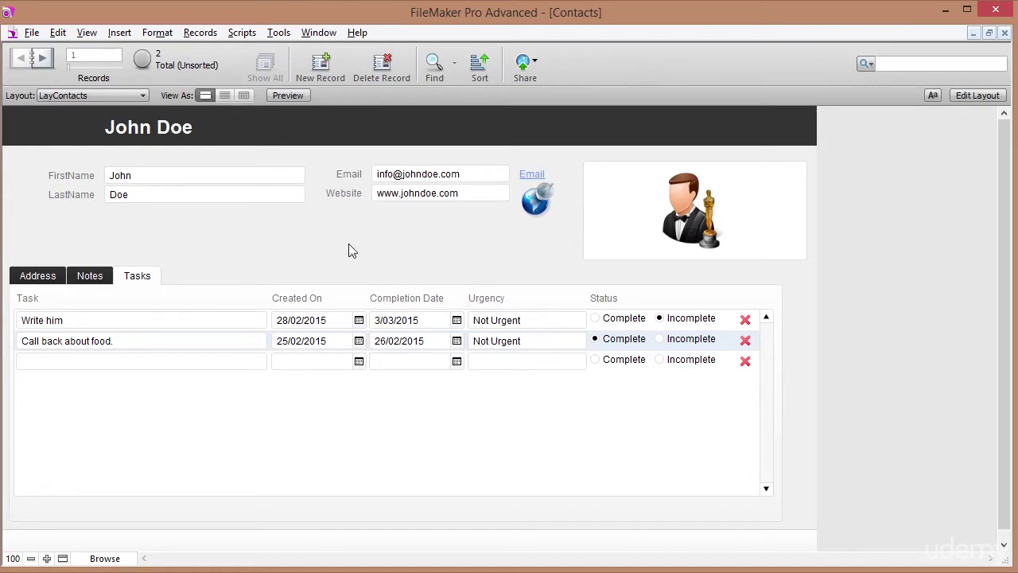
Check the contact's notes and tasks, then return to Layout mode.
{"action": "left_click", "coordinate": [89, 279]}
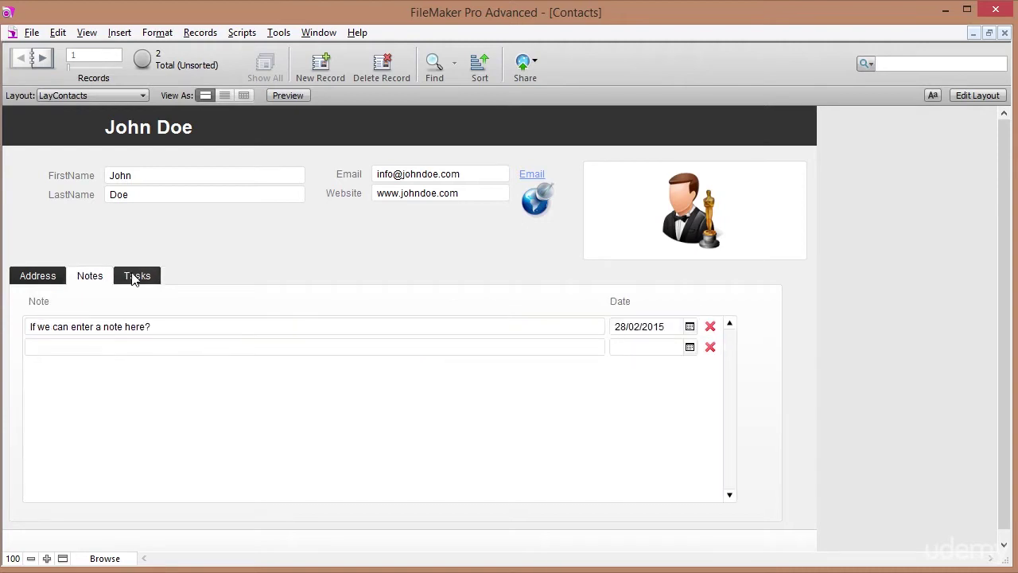
{"action": "left_click", "coordinate": [139, 278]}
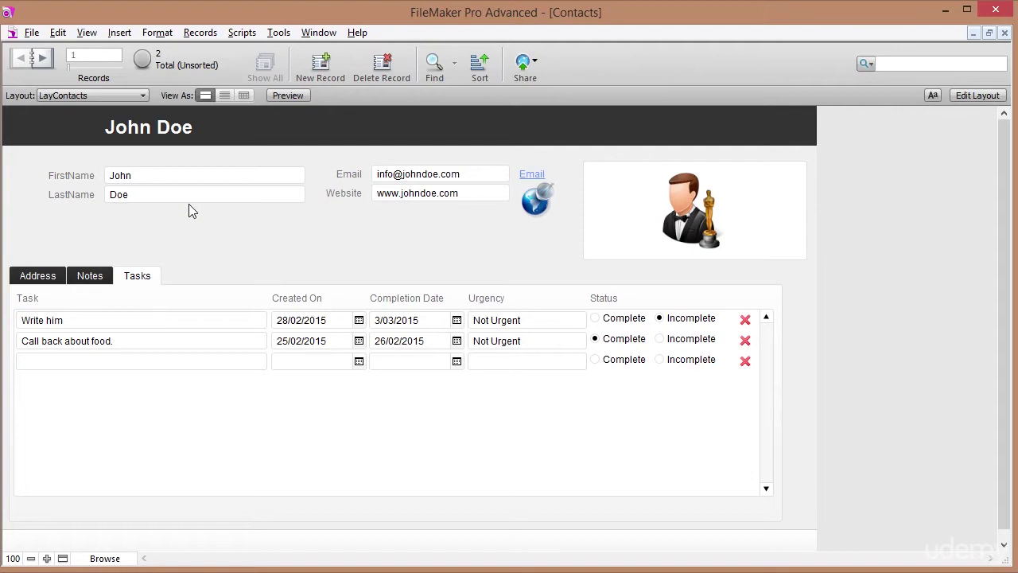
{"action": "left_click", "coordinate": [977, 95]}
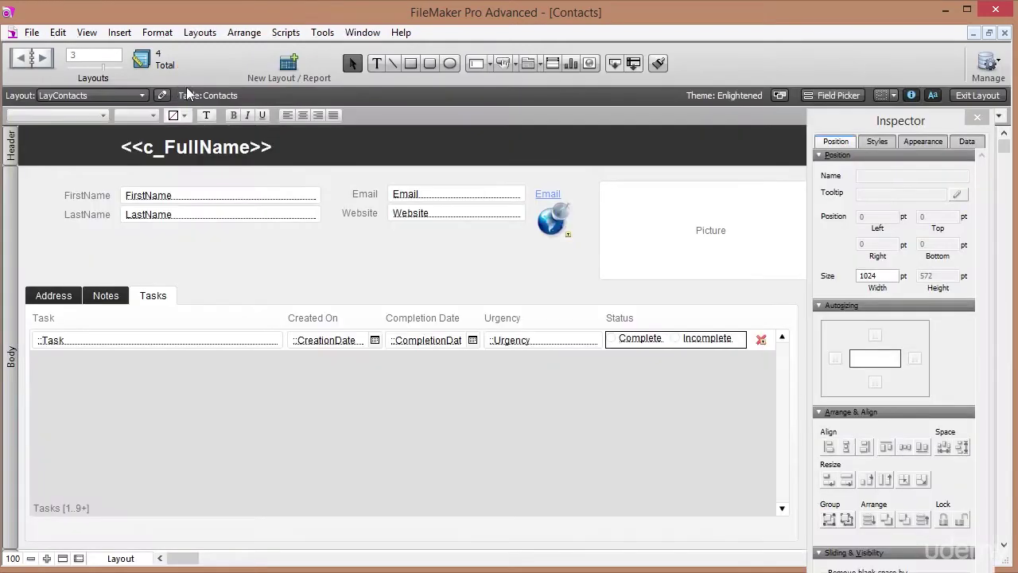
Create a Computer list layout named ListTasks showing records from the Tasks table.
{"action": "left_click", "coordinate": [289, 65]}
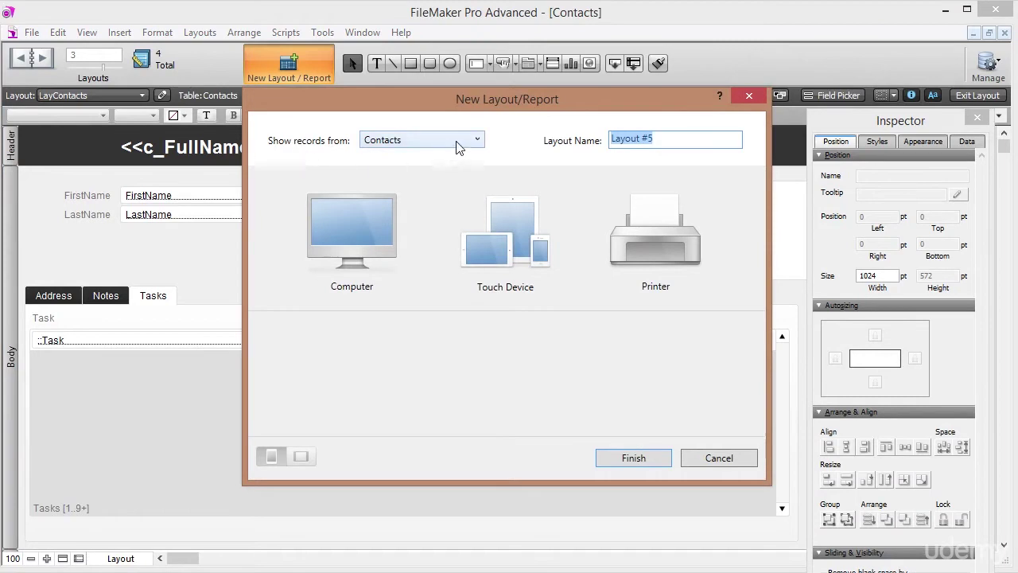
{"action": "left_click", "coordinate": [477, 140]}
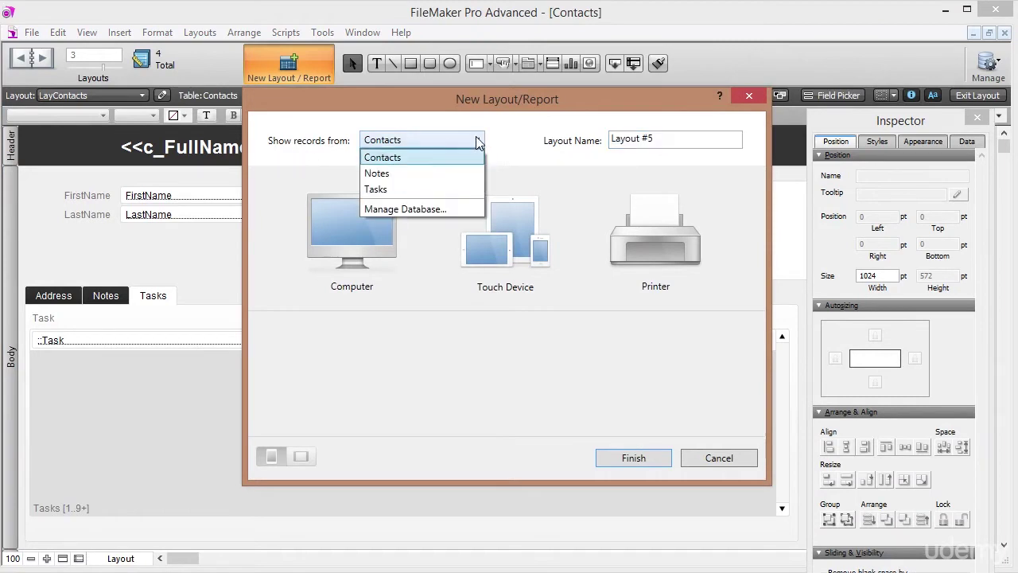
{"action": "left_click", "coordinate": [382, 189]}
{"action": "key", "text": "ctrl+a"}
{"action": "type", "text": "L"}
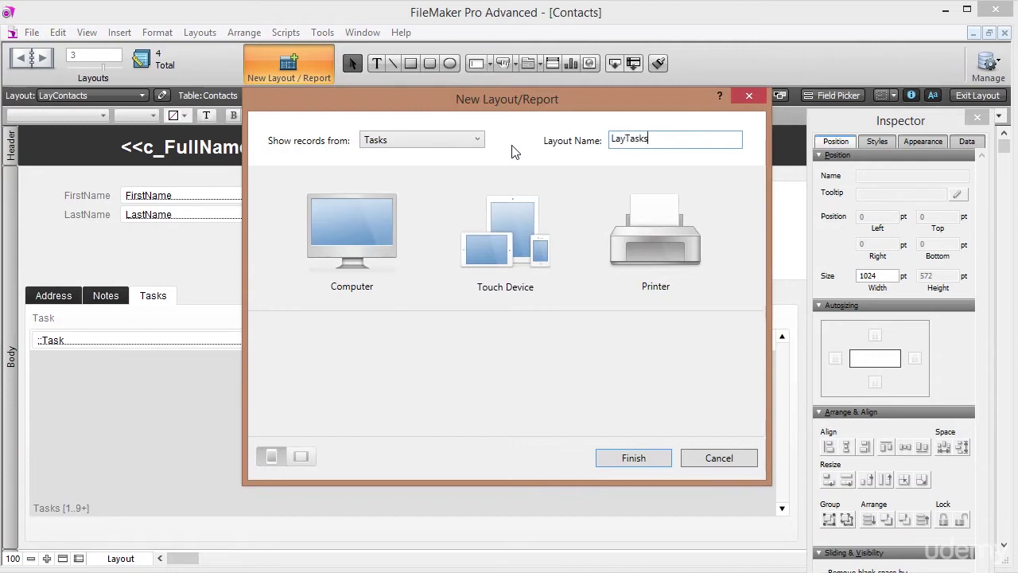
{"action": "key", "text": "BackSpace"}
{"action": "key", "text": "BackSpace"}
{"action": "type", "text": "is"}
{"action": "left_click", "coordinate": [318, 221]}
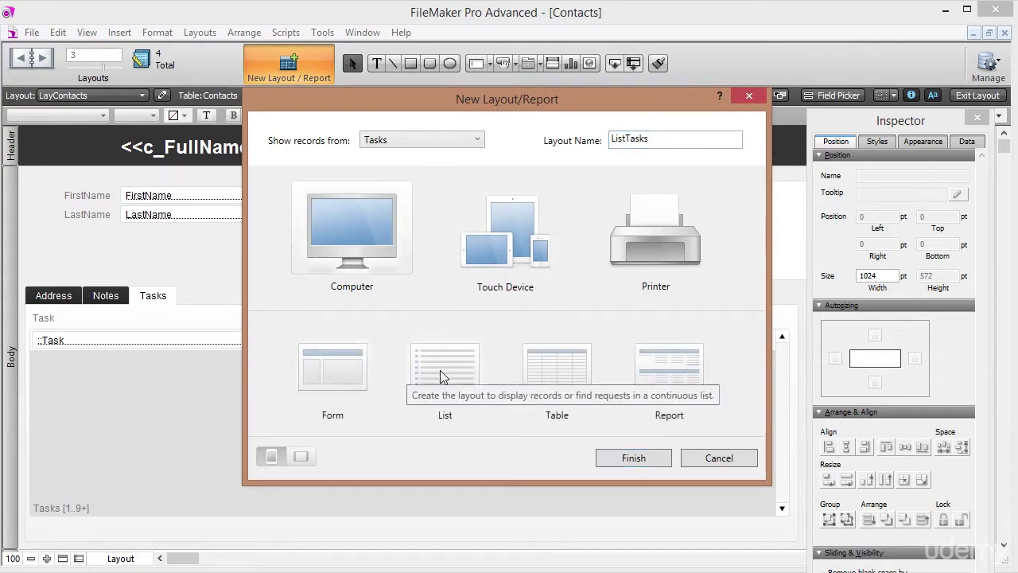
{"action": "left_click", "coordinate": [441, 370]}
{"action": "left_click", "coordinate": [636, 458]}
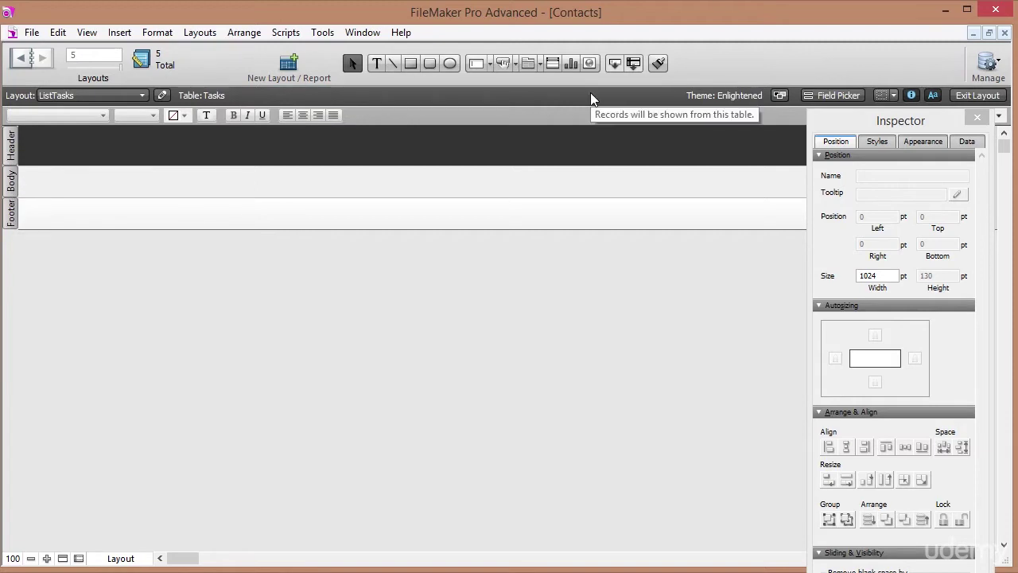
Drag Task through Status into the body, arranged horizontally with labels on top.
{"action": "left_click", "coordinate": [85, 33]}
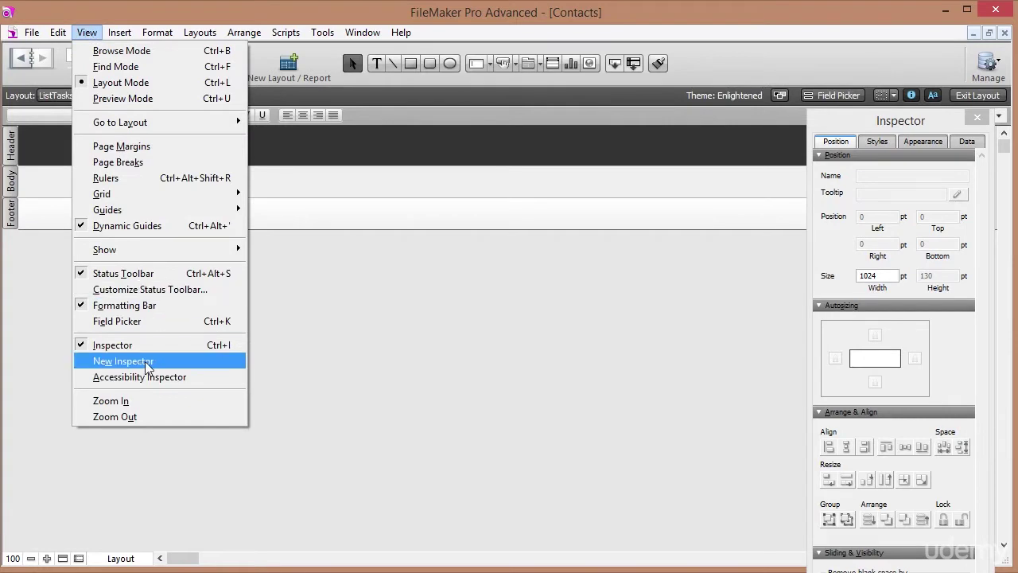
{"action": "left_click", "coordinate": [137, 321]}
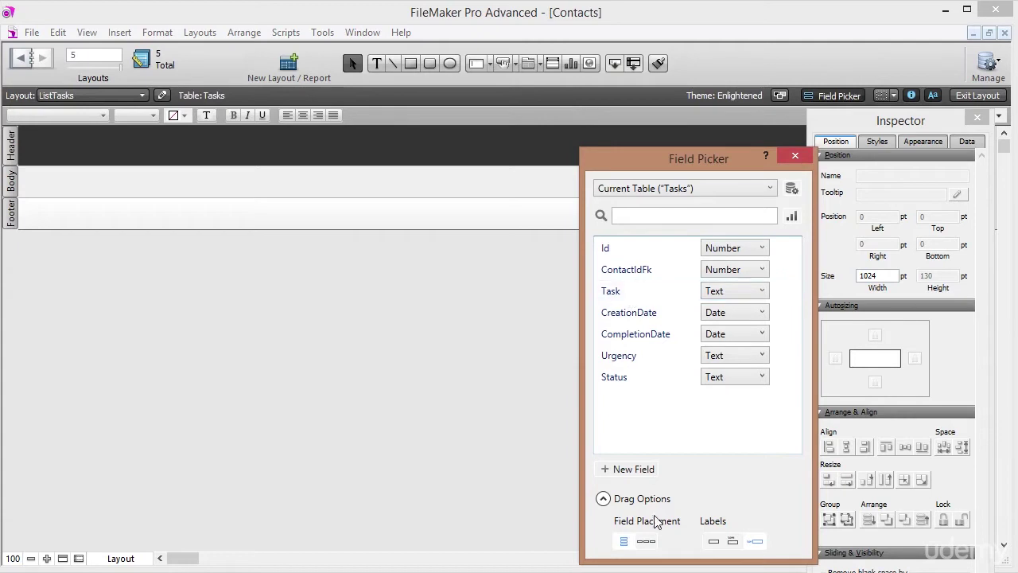
{"action": "left_click", "coordinate": [646, 541]}
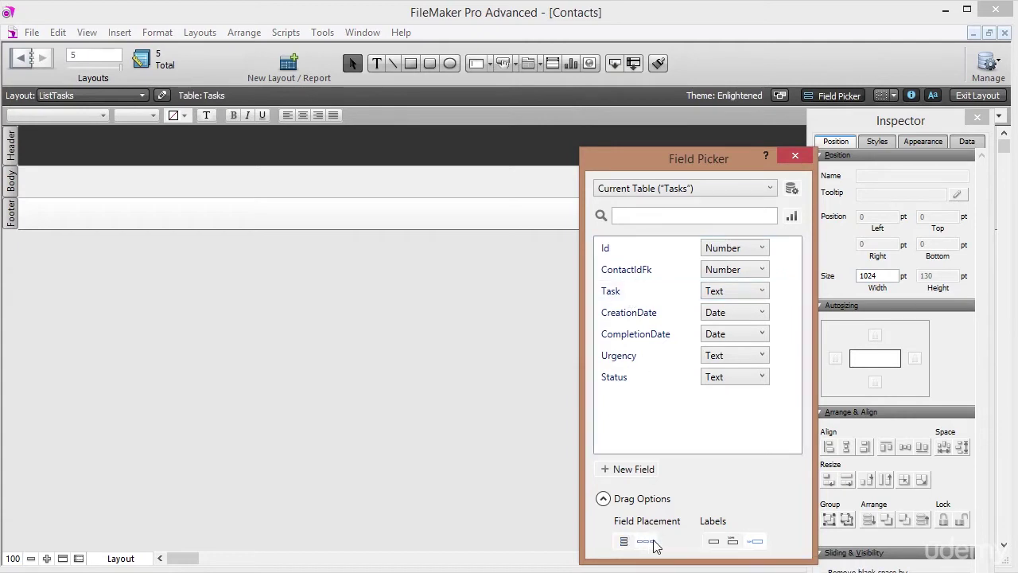
{"action": "left_click", "coordinate": [733, 543]}
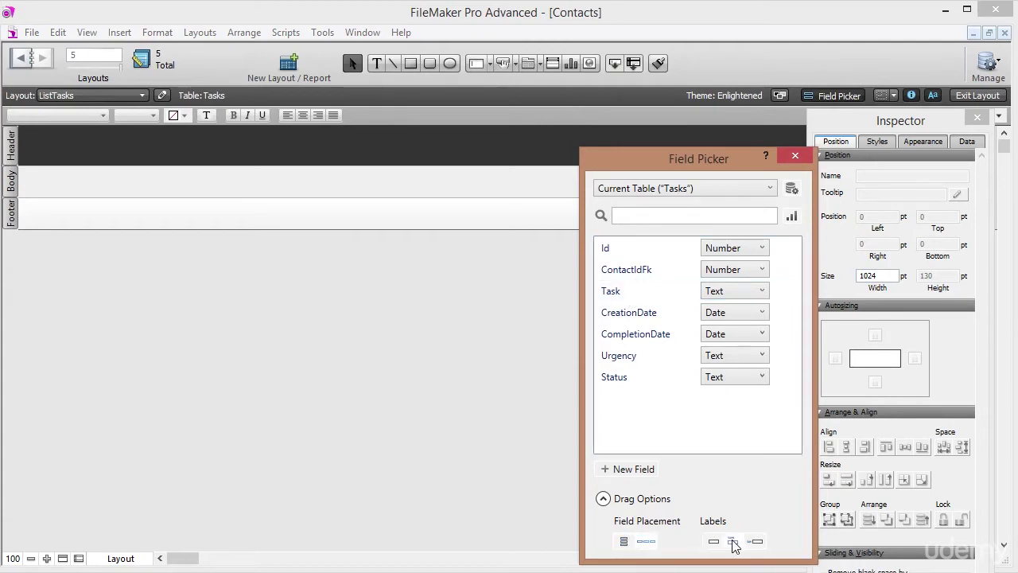
{"action": "left_click", "coordinate": [629, 296]}
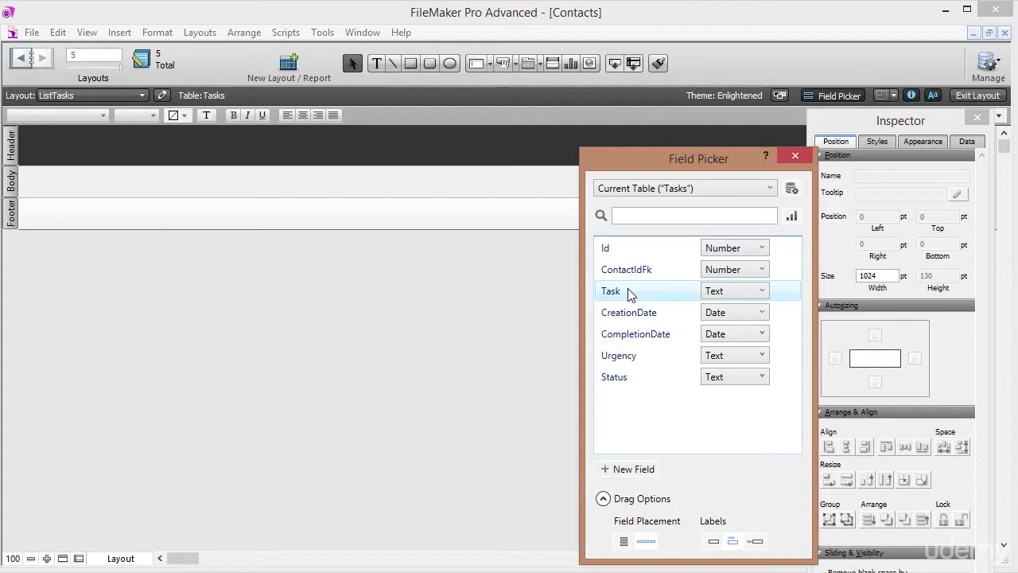
{"action": "left_click_drag", "start_coordinate": [629, 295], "coordinate": [625, 378]}
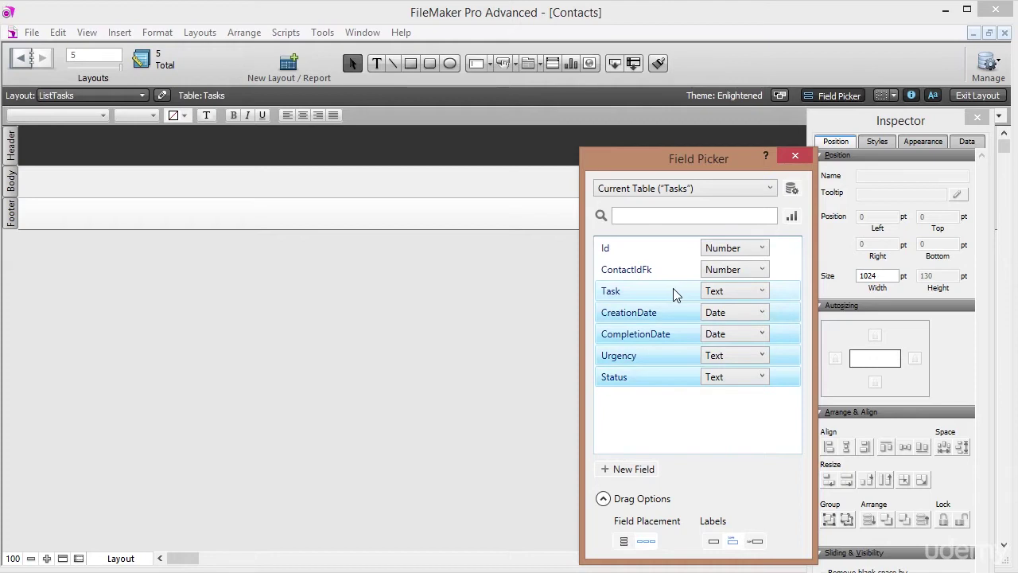
{"action": "left_click_drag", "start_coordinate": [674, 294], "coordinate": [46, 151]}
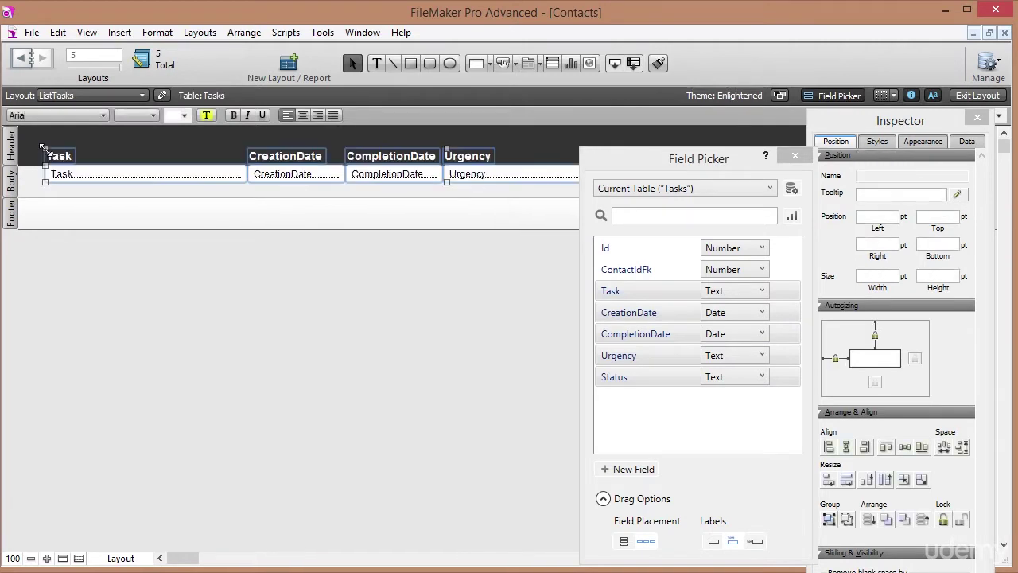
Nudge the five body fields down slightly and shorten the Body part.
{"action": "left_click", "coordinate": [124, 146]}
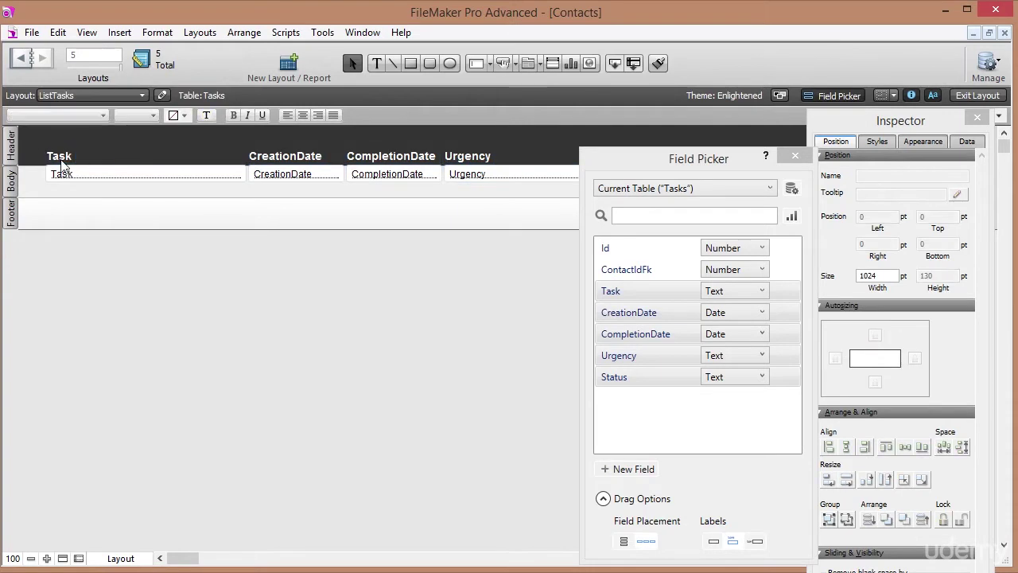
{"action": "left_click", "coordinate": [65, 157]}
{"action": "left_click", "coordinate": [69, 180]}
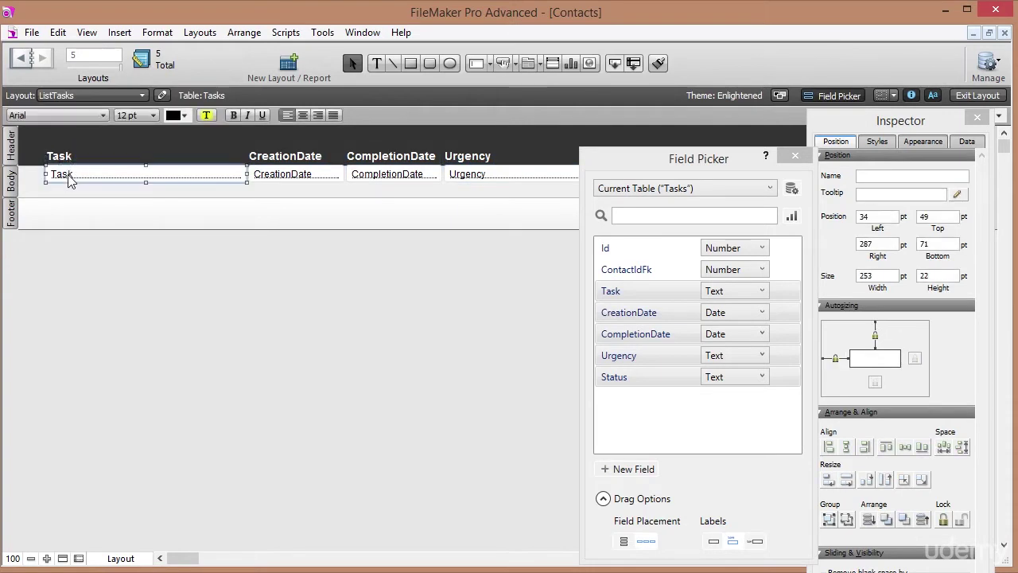
{"action": "left_click", "coordinate": [794, 155]}
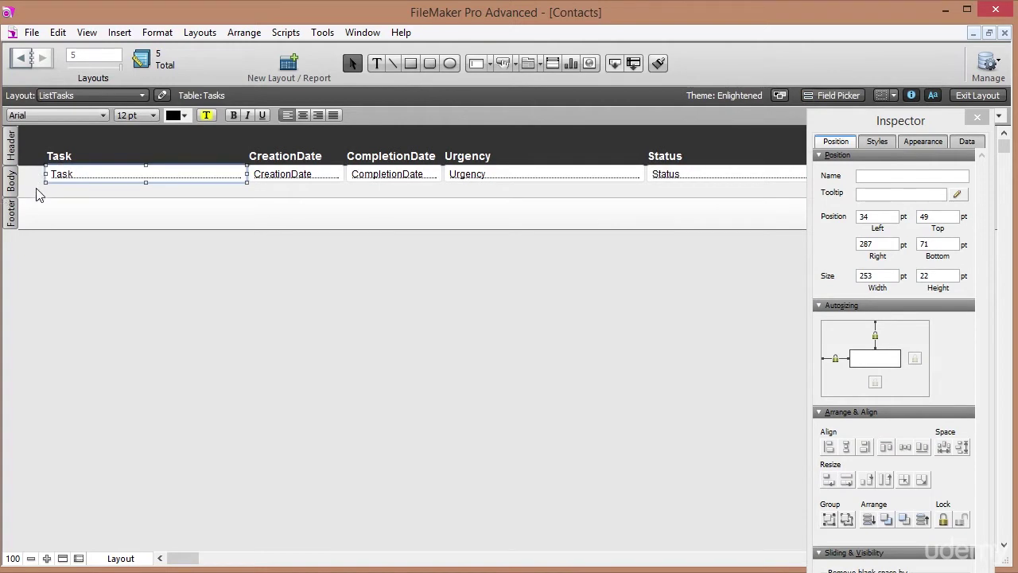
{"action": "left_click_drag", "start_coordinate": [36, 193], "coordinate": [680, 178]}
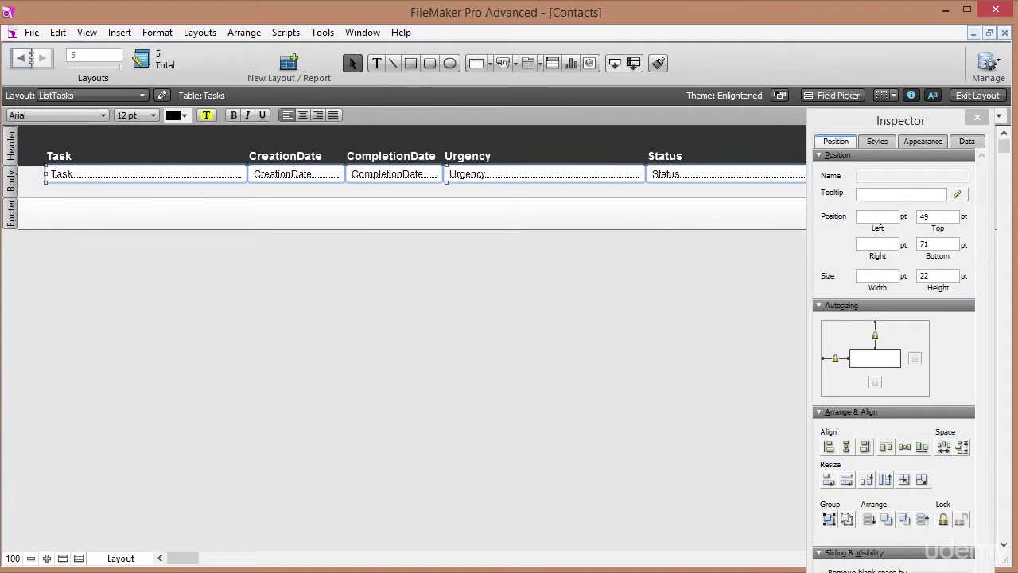
{"action": "left_click_drag", "start_coordinate": [185, 559], "coordinate": [175, 560]}
{"action": "key", "text": "Down"}
{"action": "key", "text": "Down"}
{"action": "key", "text": "Down"}
{"action": "key", "text": "Down"}
{"action": "key", "text": "Down"}
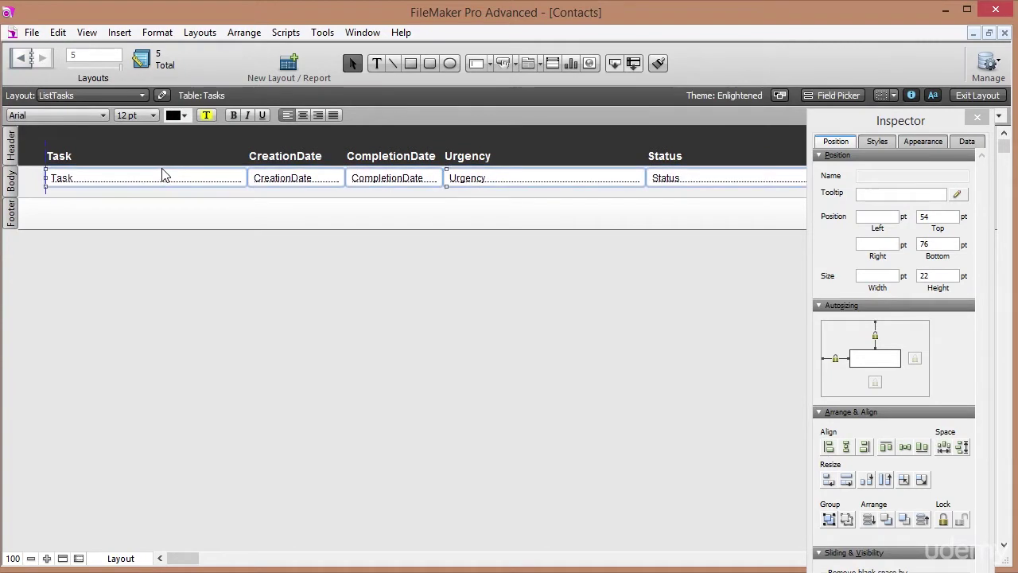
{"action": "left_click_drag", "start_coordinate": [22, 195], "coordinate": [30, 186]}
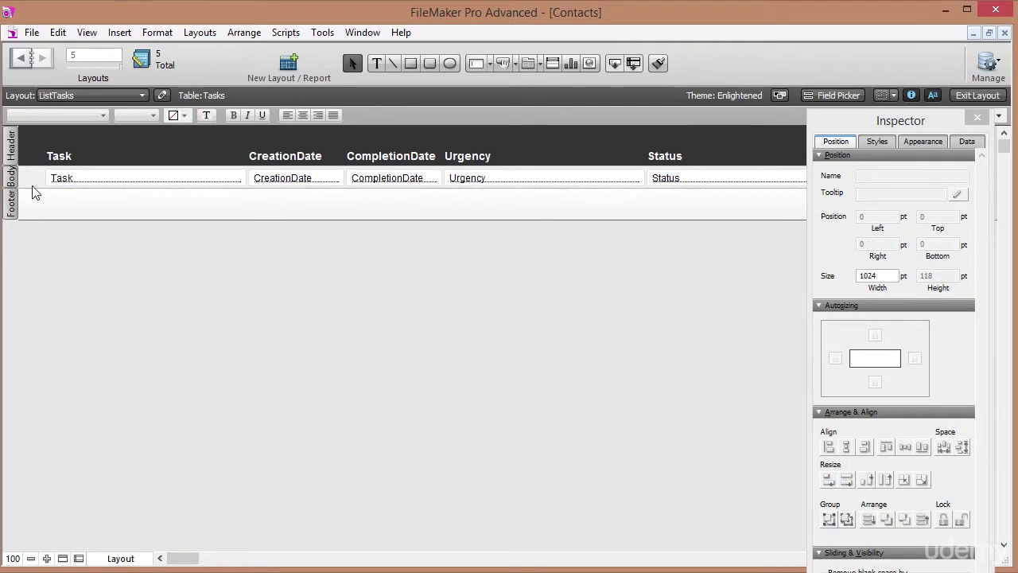
Narrow Urgency to 135 pt and move Status with its label left beside it.
{"action": "left_click", "coordinate": [514, 181]}
{"action": "left_click_drag", "start_coordinate": [645, 178], "coordinate": [557, 177]}
{"action": "left_click", "coordinate": [597, 184]}
{"action": "left_click", "coordinate": [657, 180]}
{"action": "left_click", "coordinate": [669, 159], "text": "shift"}
{"action": "key", "text": "Left"}
{"action": "key", "text": "Left"}
{"action": "key", "text": "Left"}
{"action": "key", "text": "Left"}
{"action": "key", "text": "Left"}
{"action": "key", "text": "Left"}
{"action": "key", "text": "Left"}
{"action": "key", "text": "Left"}
{"action": "key", "text": "Left"}
{"action": "key", "text": "Left"}
{"action": "key", "text": "Left"}
{"action": "key", "text": "Left"}
{"action": "key", "text": "Left"}
{"action": "key", "text": "Left"}
{"action": "key", "text": "Left"}
{"action": "key", "text": "Left"}
{"action": "key", "text": "Left"}
{"action": "key", "text": "Left"}
{"action": "key", "text": "Left"}
{"action": "key", "text": "Left"}
{"action": "key", "text": "Left"}
{"action": "key", "text": "Left"}
{"action": "key", "text": "Left"}
{"action": "key", "text": "Left"}
{"action": "key", "text": "Left"}
{"action": "key", "text": "Left"}
{"action": "key", "text": "Left"}
{"action": "key", "text": "Left"}
{"action": "key", "text": "Left"}
{"action": "key", "text": "Left"}
{"action": "key", "text": "Left"}
{"action": "key", "text": "Left"}
{"action": "key", "text": "Left"}
{"action": "key", "text": "Left"}
{"action": "key", "text": "Left"}
{"action": "key", "text": "Left"}
{"action": "key", "text": "Left"}
{"action": "key", "text": "Left"}
{"action": "key", "text": "Left"}
{"action": "key", "text": "Left"}
{"action": "key", "text": "Left"}
{"action": "key", "text": "Left"}
{"action": "key", "text": "Left"}
{"action": "key", "text": "Left"}
{"action": "key", "text": "Left"}
{"action": "key", "text": "Left"}
{"action": "key", "text": "Left"}
{"action": "key", "text": "Left"}
{"action": "key", "text": "Left"}
{"action": "key", "text": "Left"}
{"action": "key", "text": "Left"}
{"action": "key", "text": "Left"}
{"action": "key", "text": "Left"}
{"action": "key", "text": "Left"}
{"action": "key", "text": "Left"}
{"action": "key", "text": "Left"}
{"action": "key", "text": "Left"}
{"action": "key", "text": "Left"}
{"action": "key", "text": "Left"}
{"action": "key", "text": "Left"}
{"action": "key", "text": "Left"}
{"action": "key", "text": "Left"}
{"action": "key", "text": "Left"}
{"action": "key", "text": "Left"}
{"action": "key", "text": "Left"}
{"action": "key", "text": "Left"}
{"action": "key", "text": "Left"}
{"action": "key", "text": "Left"}
{"action": "key", "text": "Left"}
{"action": "key", "text": "Left"}
{"action": "key", "text": "Left"}
{"action": "key", "text": "Left"}
{"action": "key", "text": "Left"}
{"action": "key", "text": "Left"}
{"action": "key", "text": "Left"}
{"action": "key", "text": "Left"}
{"action": "key", "text": "Left"}
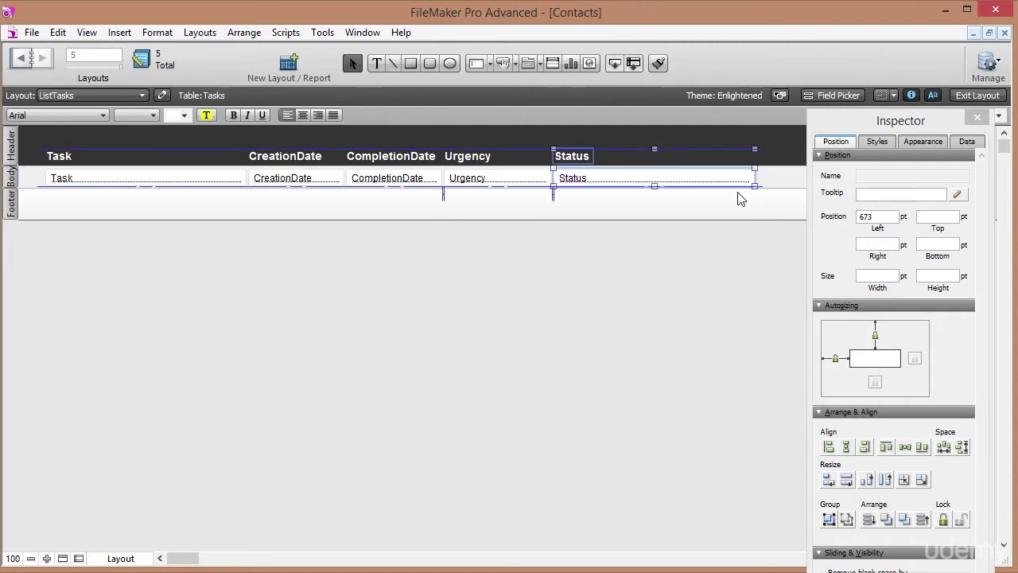
Make Urgency a drop-down list using the Urgency value list.
{"action": "left_click", "coordinate": [765, 191]}
{"action": "left_click", "coordinate": [474, 183]}
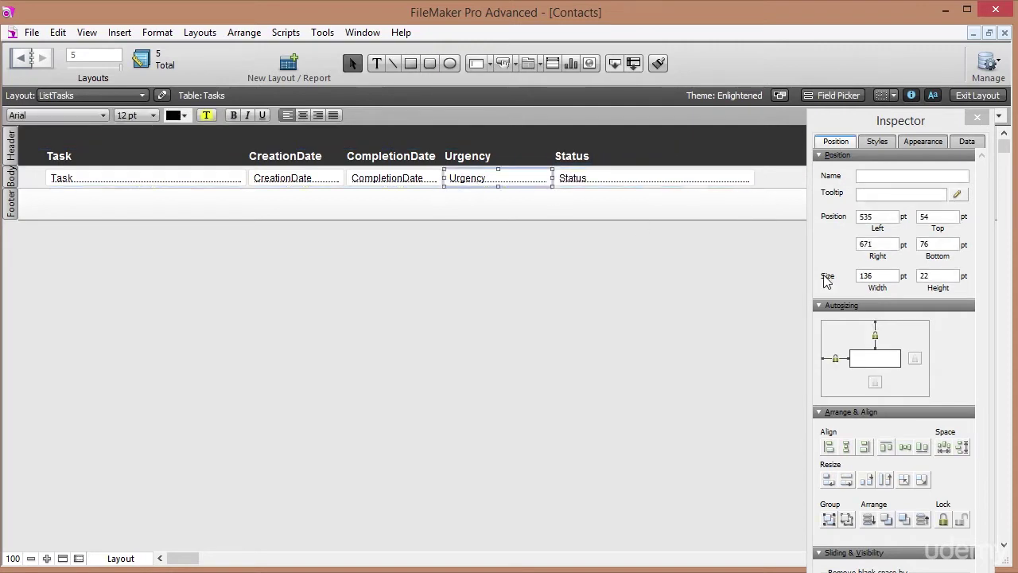
{"action": "left_click", "coordinate": [966, 143]}
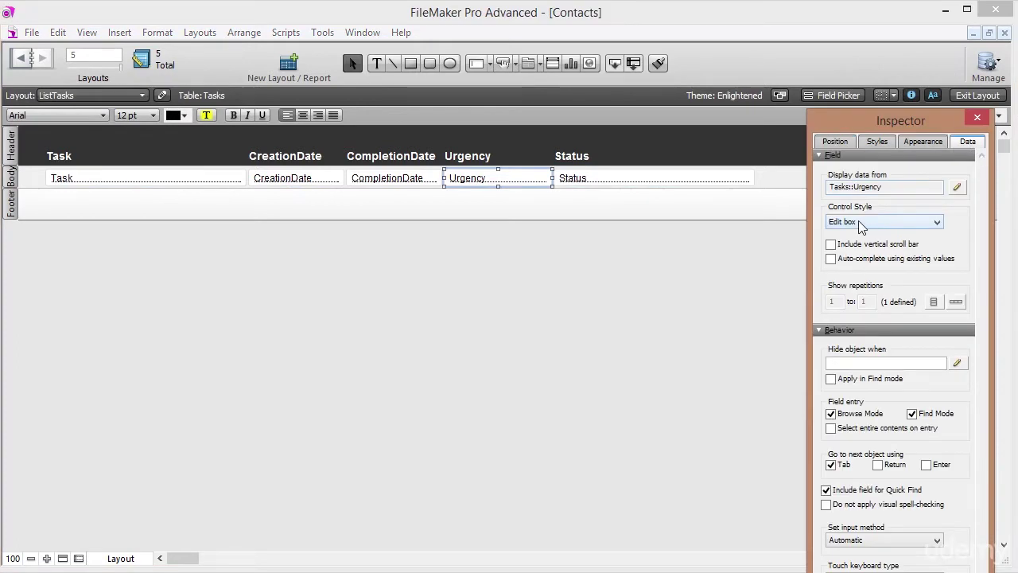
{"action": "left_click", "coordinate": [858, 220]}
{"action": "left_click", "coordinate": [865, 247]}
{"action": "left_click", "coordinate": [899, 248]}
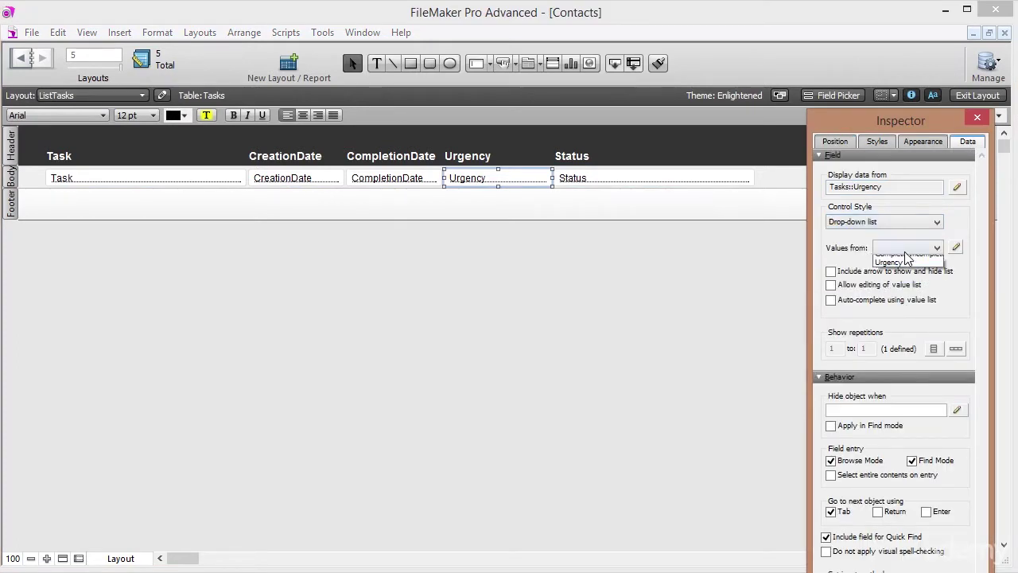
{"action": "left_click", "coordinate": [908, 269]}
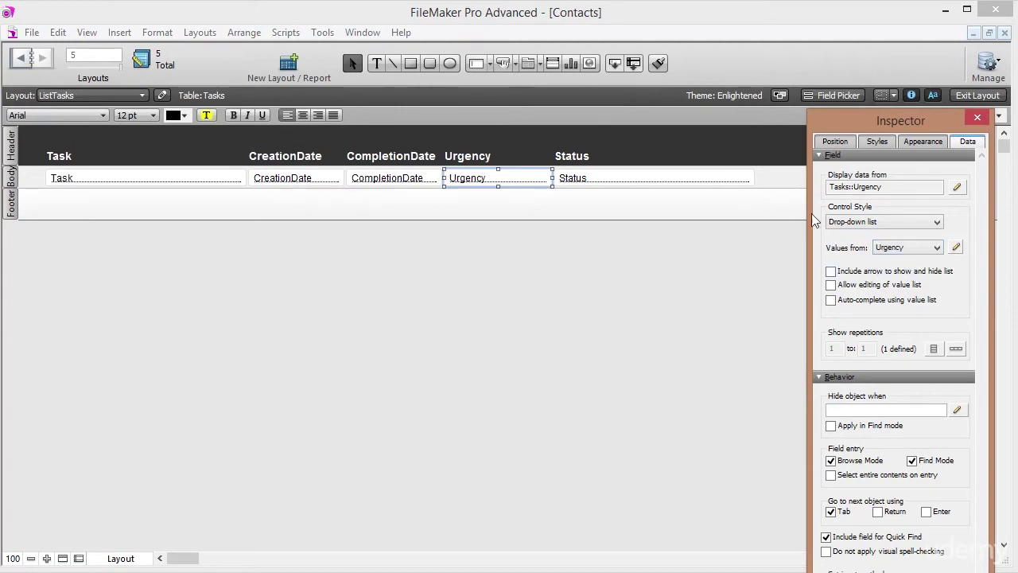
Make Status a Complete/Incomplete radio button set and narrow the field.
{"action": "left_click", "coordinate": [620, 175]}
{"action": "left_click", "coordinate": [874, 222]}
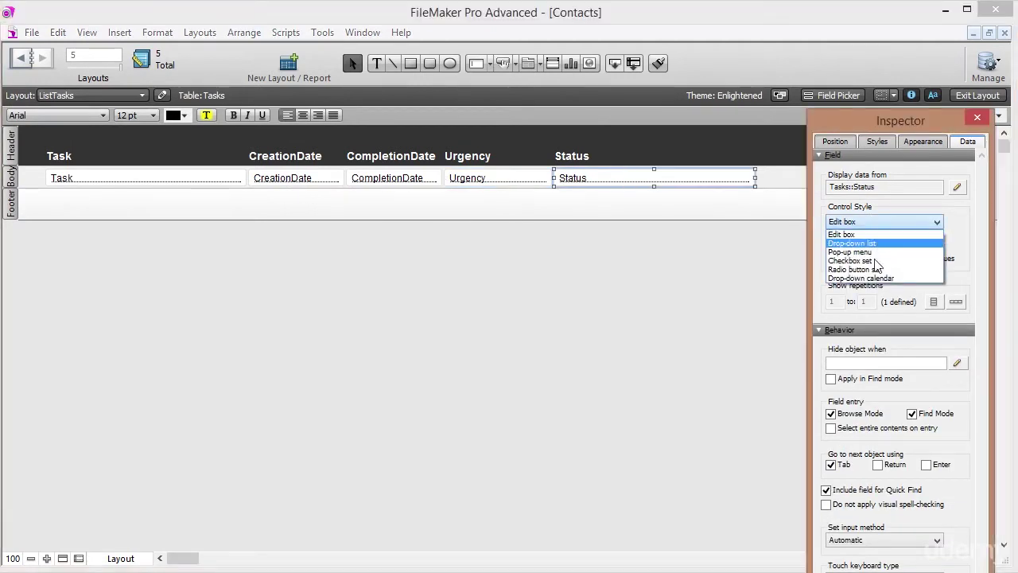
{"action": "left_click", "coordinate": [875, 275]}
{"action": "left_click", "coordinate": [925, 250]}
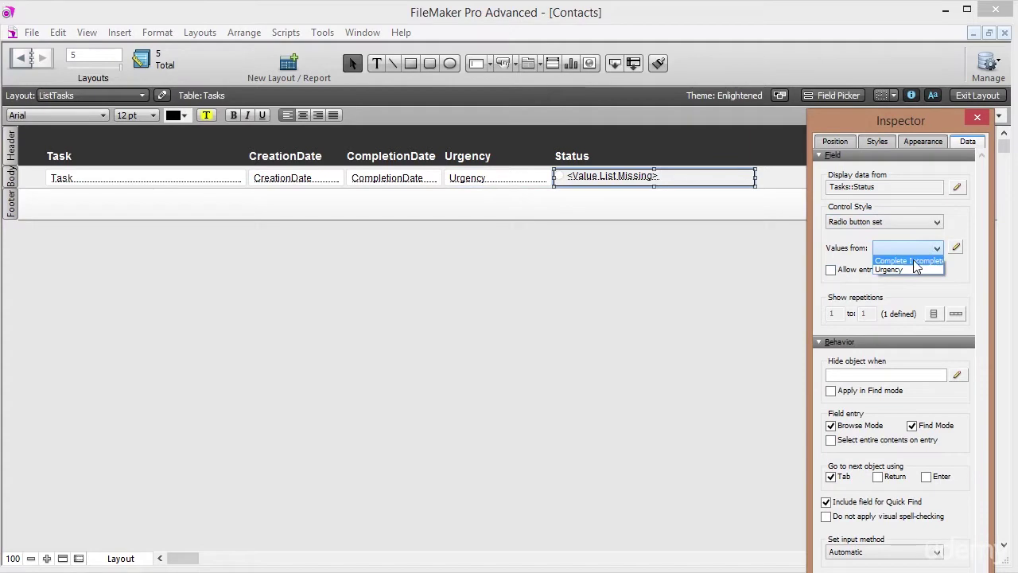
{"action": "left_click", "coordinate": [909, 261]}
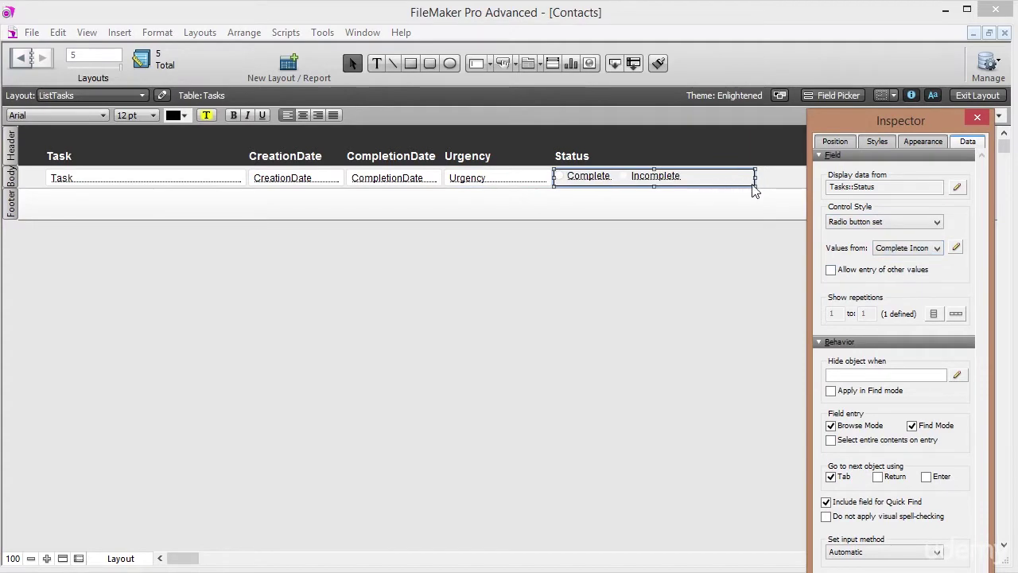
{"action": "left_click_drag", "start_coordinate": [754, 180], "coordinate": [696, 178]}
{"action": "left_click", "coordinate": [707, 181]}
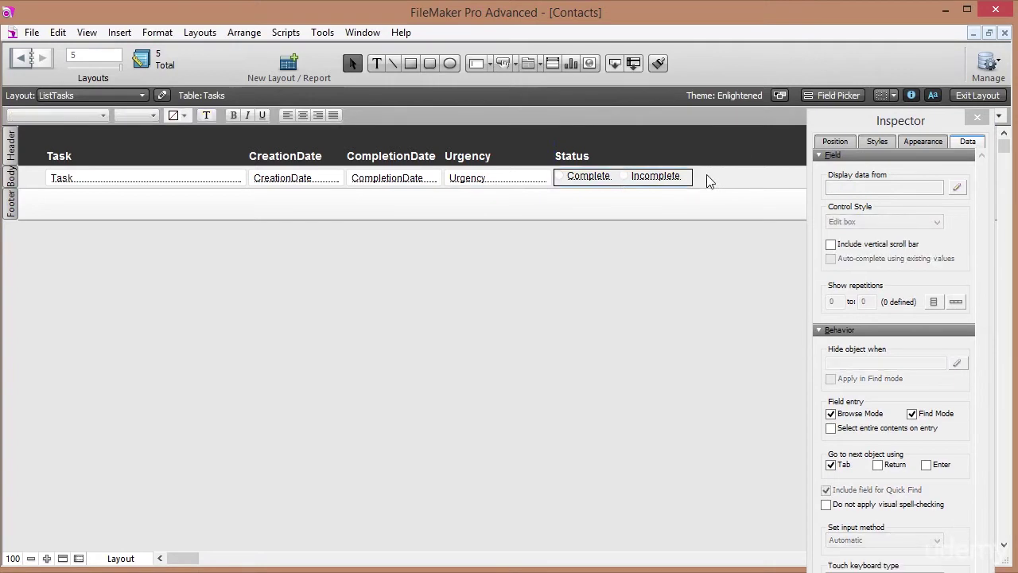
Make CreationDate and CompletionDate drop-down calendars with a calendar icon.
{"action": "left_click", "coordinate": [451, 178]}
{"action": "left_click", "coordinate": [390, 179]}
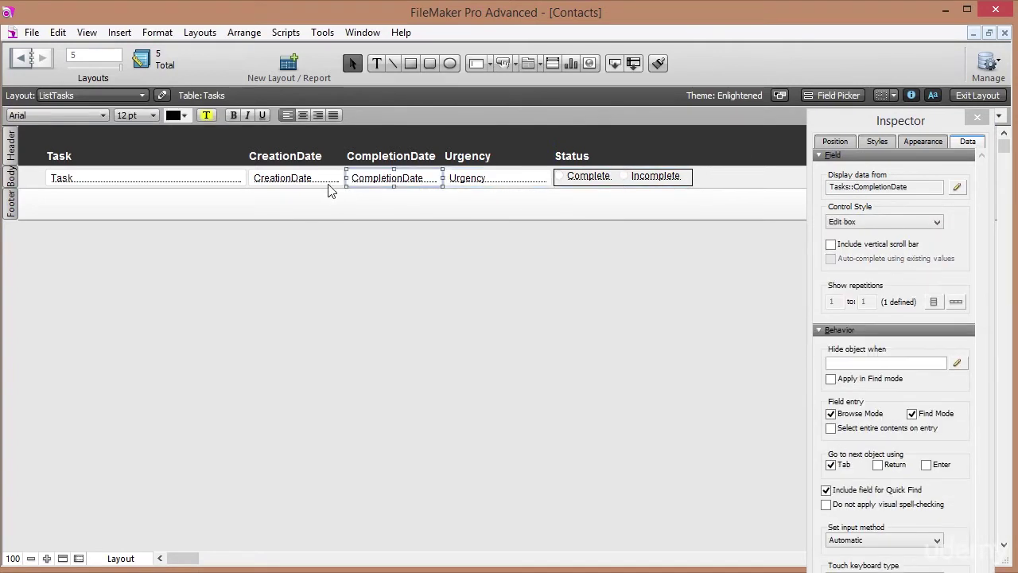
{"action": "left_click", "coordinate": [317, 181], "text": "shift"}
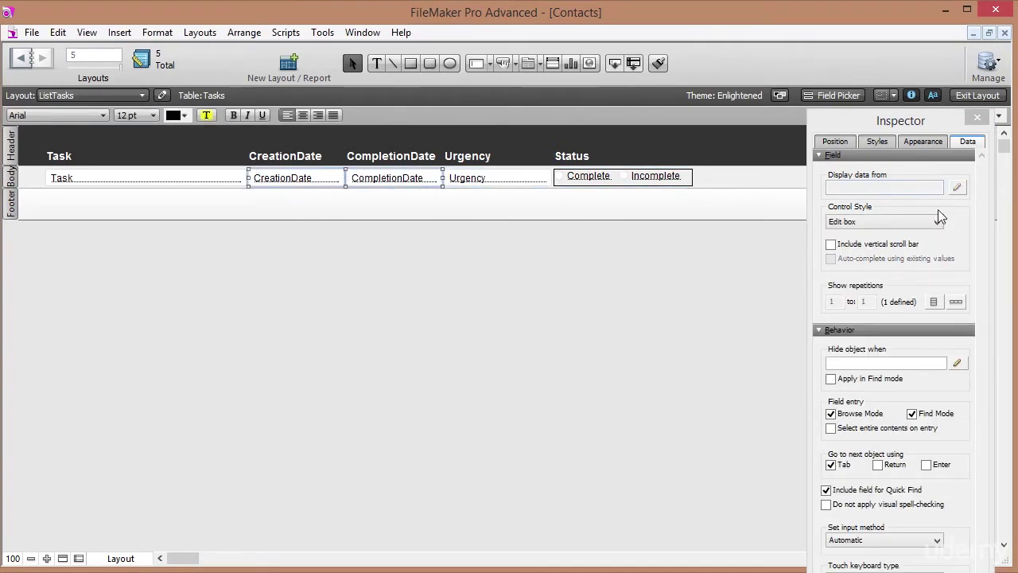
{"action": "left_click", "coordinate": [919, 223]}
{"action": "left_click", "coordinate": [870, 276]}
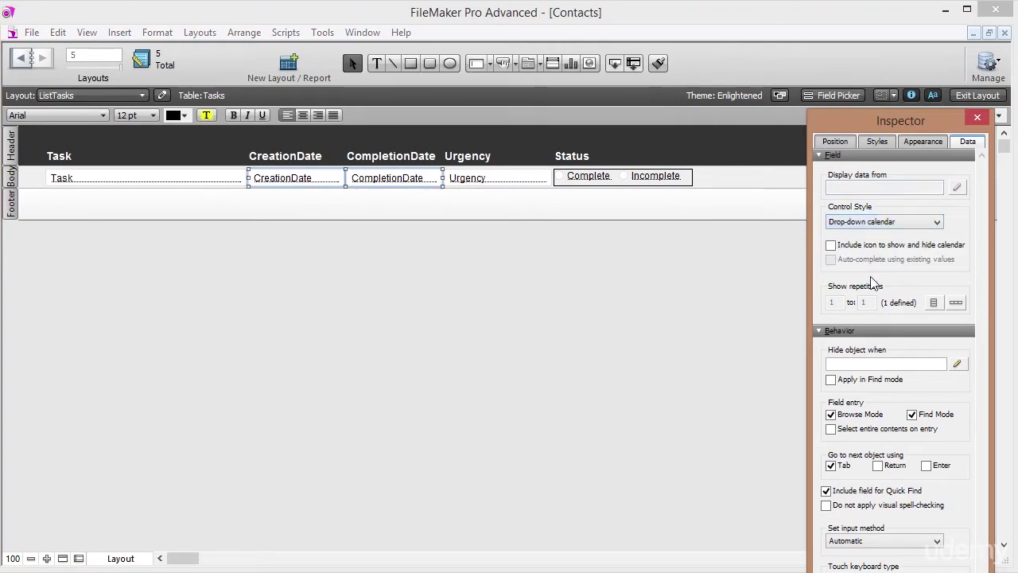
{"action": "left_click", "coordinate": [890, 246]}
Shift the CreationDate–Status columns right, widen Task to fill the gap, and view in Browse mode.
{"action": "left_click", "coordinate": [202, 187]}
{"action": "left_click_drag", "start_coordinate": [737, 178], "coordinate": [253, 143]}
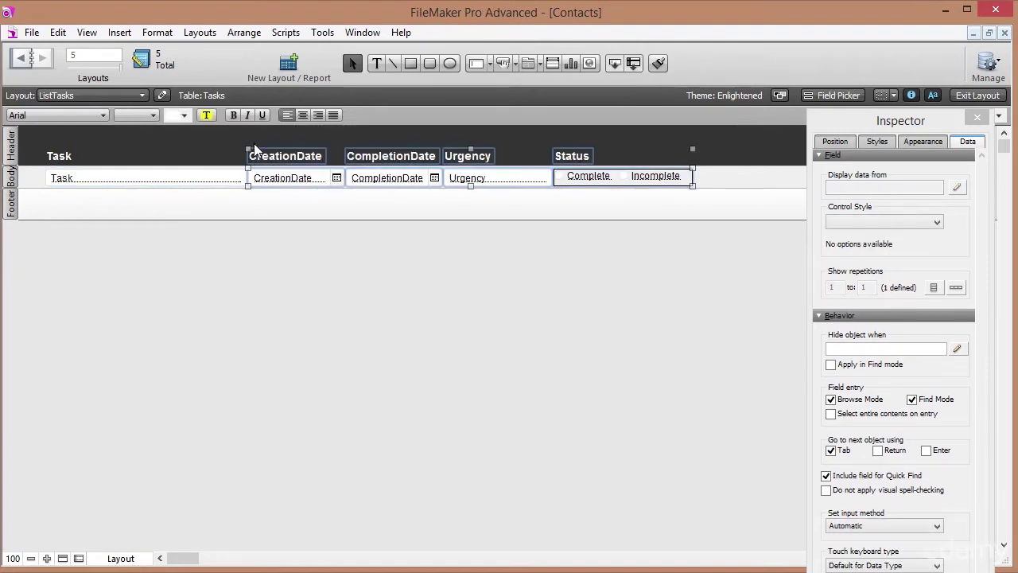
{"action": "key", "text": "Right"}
{"action": "key", "text": "Right"}
{"action": "key", "text": "Right"}
{"action": "key", "text": "Right"}
{"action": "key", "text": "Right"}
{"action": "key", "text": "Right"}
{"action": "key", "text": "Right"}
{"action": "key", "text": "Right"}
{"action": "key", "text": "Right"}
{"action": "key", "text": "Right"}
{"action": "key", "text": "Right"}
{"action": "key", "text": "Right"}
{"action": "key", "text": "Right"}
{"action": "key", "text": "Right"}
{"action": "key", "text": "Right"}
{"action": "key", "text": "Right"}
{"action": "key", "text": "Right"}
{"action": "key", "text": "Right"}
{"action": "key", "text": "Right"}
{"action": "key", "text": "Right"}
{"action": "key", "text": "Right"}
{"action": "key", "text": "Right"}
{"action": "key", "text": "Right"}
{"action": "key", "text": "Right"}
{"action": "key", "text": "Right"}
{"action": "key", "text": "Right"}
{"action": "key", "text": "Right"}
{"action": "key", "text": "Right"}
{"action": "key", "text": "Right"}
{"action": "key", "text": "Right"}
{"action": "key", "text": "Right"}
{"action": "key", "text": "Right"}
{"action": "key", "text": "Right"}
{"action": "key", "text": "Right"}
{"action": "key", "text": "Right"}
{"action": "key", "text": "Right"}
{"action": "key", "text": "Right"}
{"action": "key", "text": "Right"}
{"action": "key", "text": "Right"}
{"action": "key", "text": "Right"}
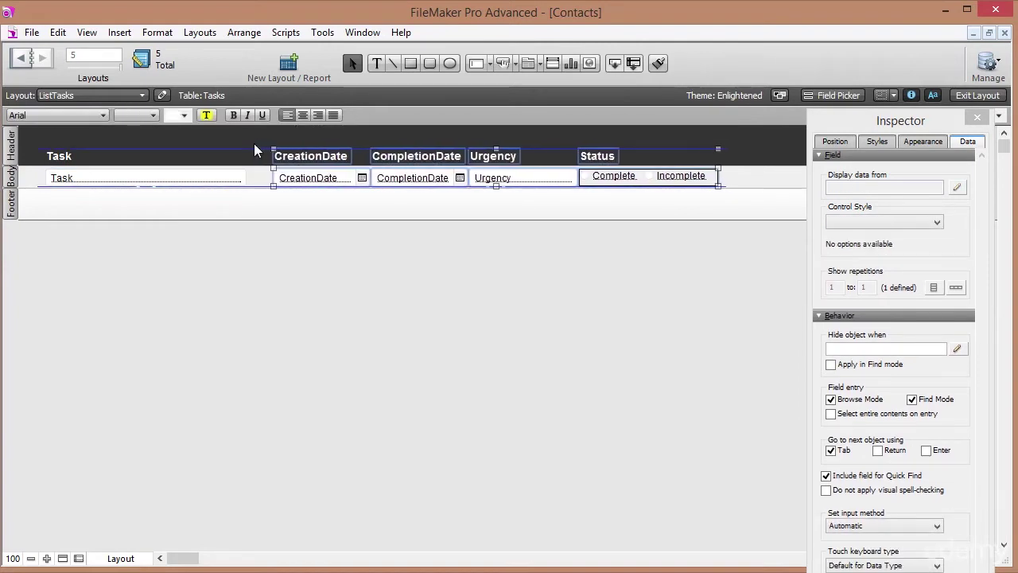
{"action": "key", "text": "Right"}
{"action": "key", "text": "Right"}
{"action": "key", "text": "Right"}
{"action": "key", "text": "Right"}
{"action": "key", "text": "Right"}
{"action": "key", "text": "Right"}
{"action": "key", "text": "Right"}
{"action": "key", "text": "Right"}
{"action": "key", "text": "Right"}
{"action": "key", "text": "Right"}
{"action": "key", "text": "Right"}
{"action": "key", "text": "Right"}
{"action": "key", "text": "Right"}
{"action": "key", "text": "Right"}
{"action": "key", "text": "Right"}
{"action": "key", "text": "Right"}
{"action": "key", "text": "Right"}
{"action": "key", "text": "Right"}
{"action": "key", "text": "Right"}
{"action": "key", "text": "Right"}
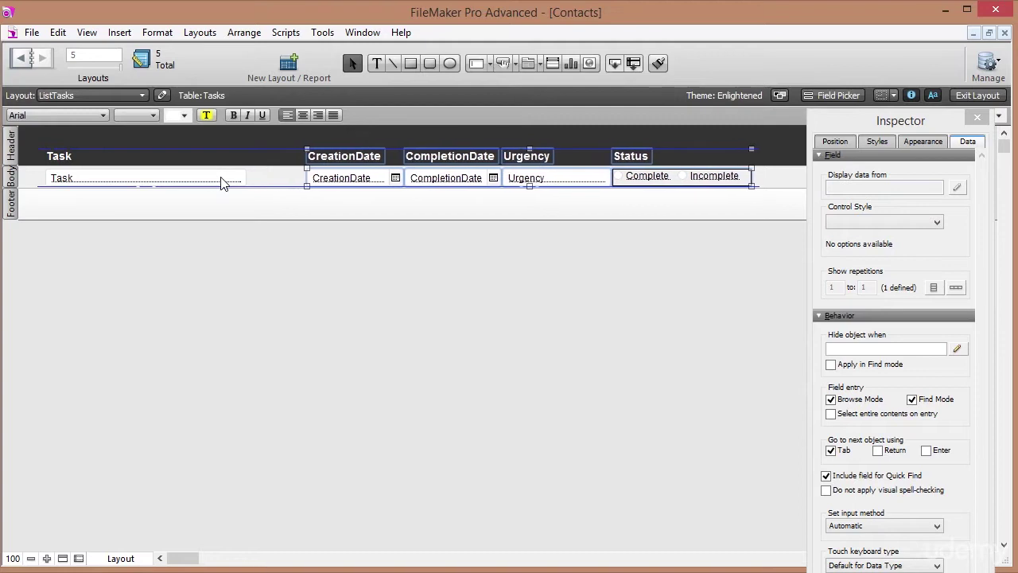
{"action": "left_click", "coordinate": [222, 183]}
{"action": "left_click_drag", "start_coordinate": [243, 180], "coordinate": [306, 183]}
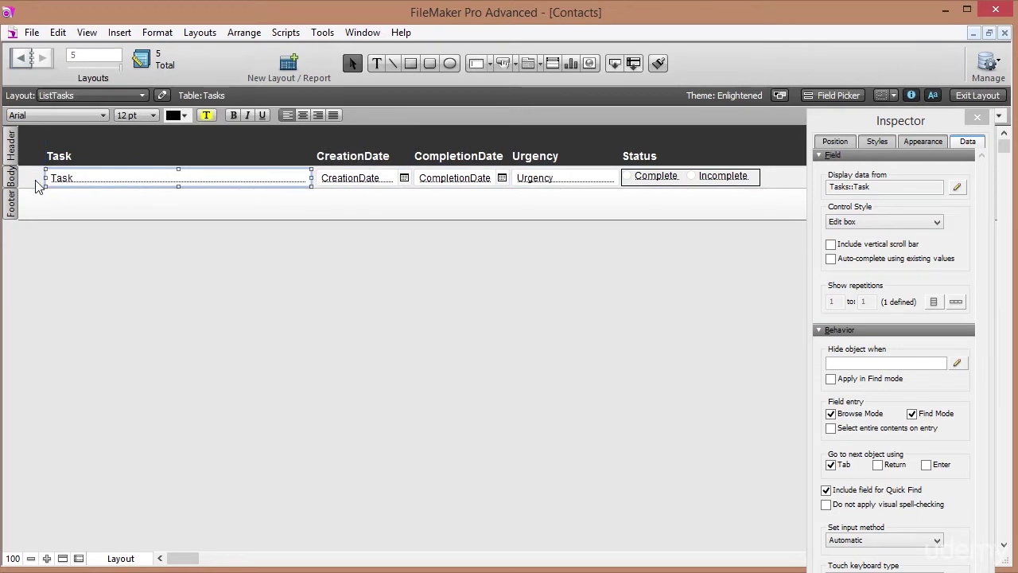
{"action": "left_click", "coordinate": [35, 185]}
{"action": "left_click", "coordinate": [980, 97]}
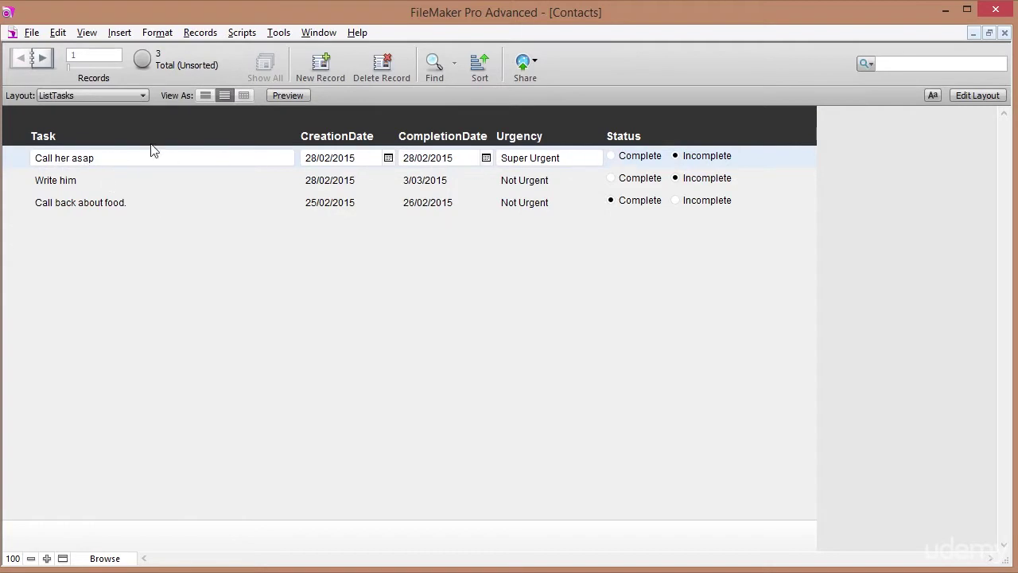
Step forward to the third task record and back to the first, then reopen Layout mode.
{"action": "left_click", "coordinate": [41, 56]}
{"action": "left_click", "coordinate": [41, 56]}
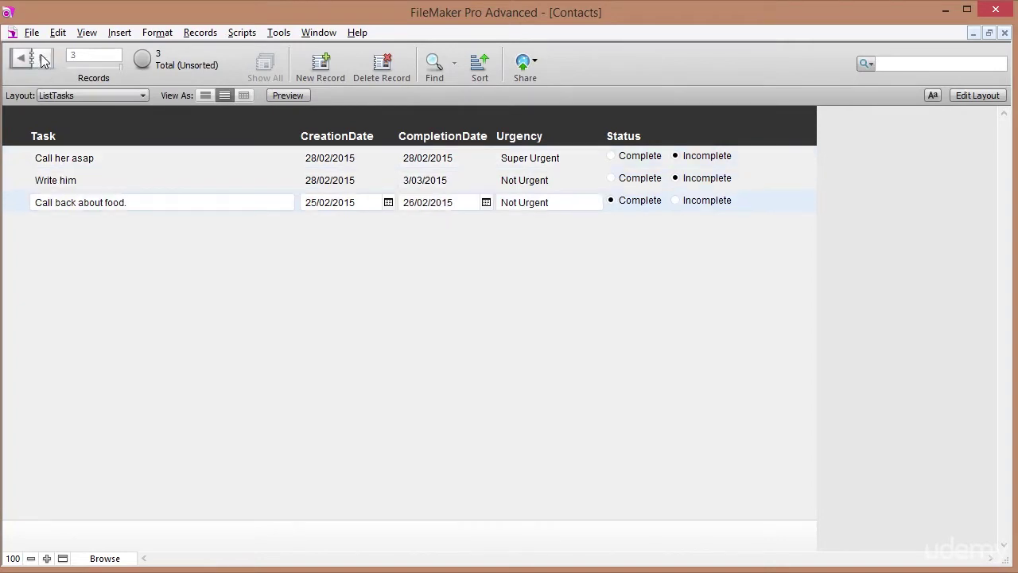
{"action": "left_click", "coordinate": [20, 57]}
{"action": "left_click", "coordinate": [20, 57]}
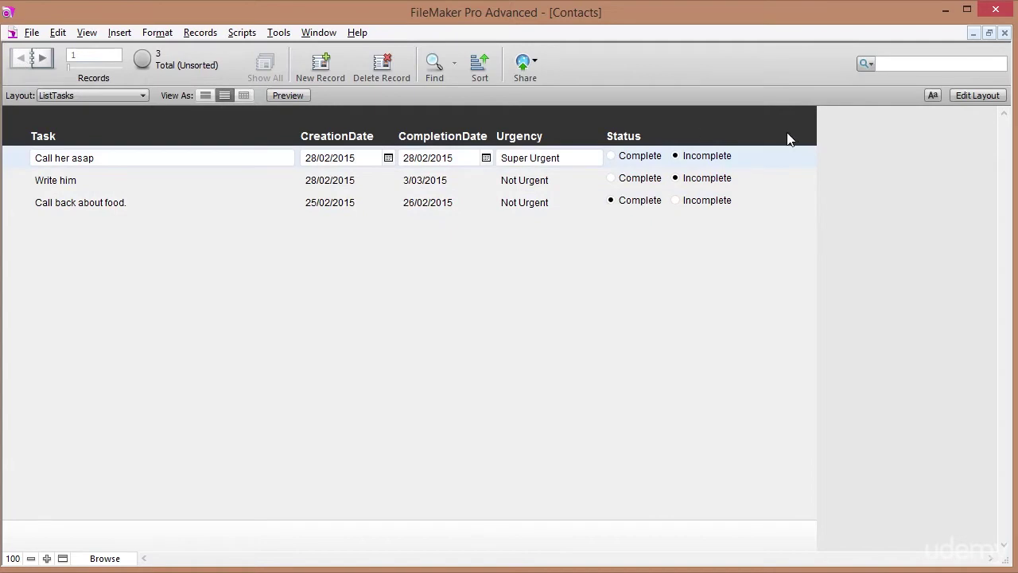
{"action": "left_click", "coordinate": [976, 96]}
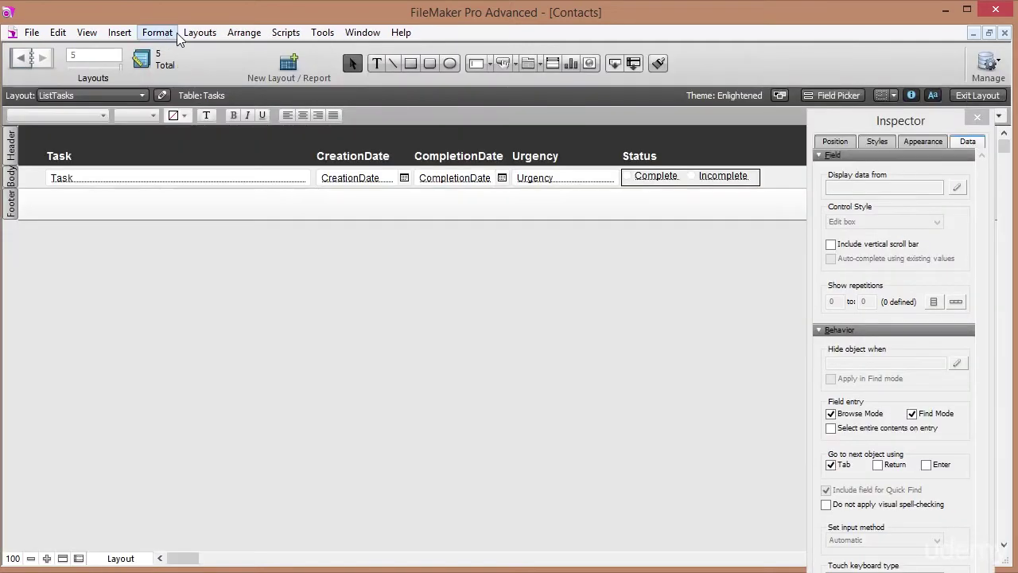
Uncheck 'Delineate fields on current record only' in Layout Setup.
{"action": "left_click", "coordinate": [200, 35]}
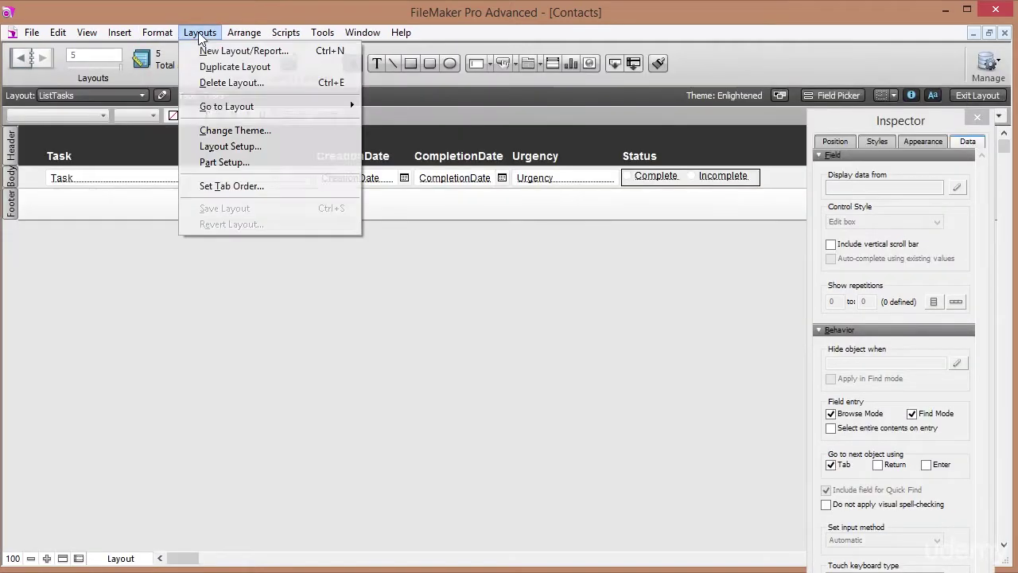
{"action": "left_click", "coordinate": [235, 147]}
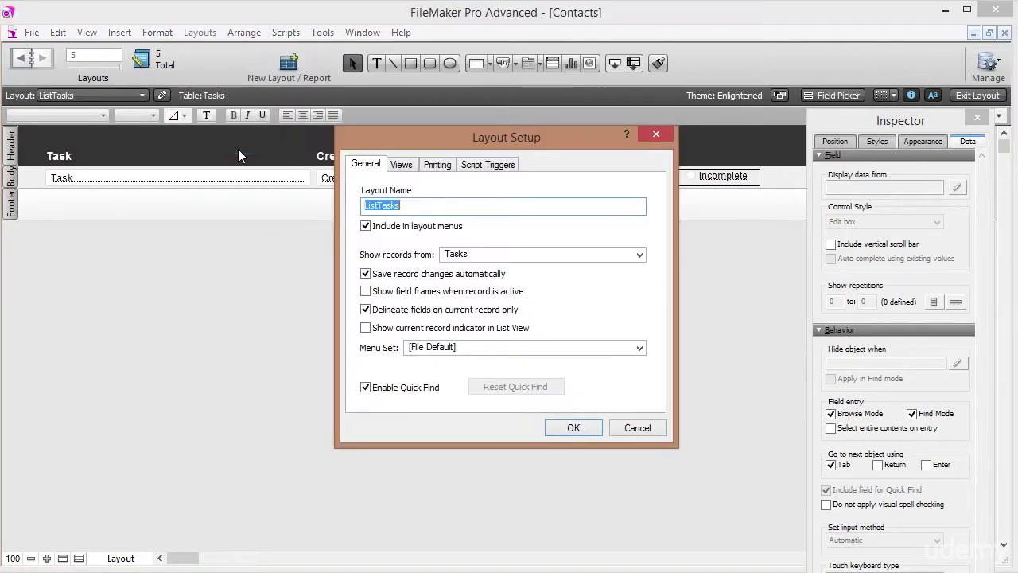
{"action": "left_click", "coordinate": [366, 310]}
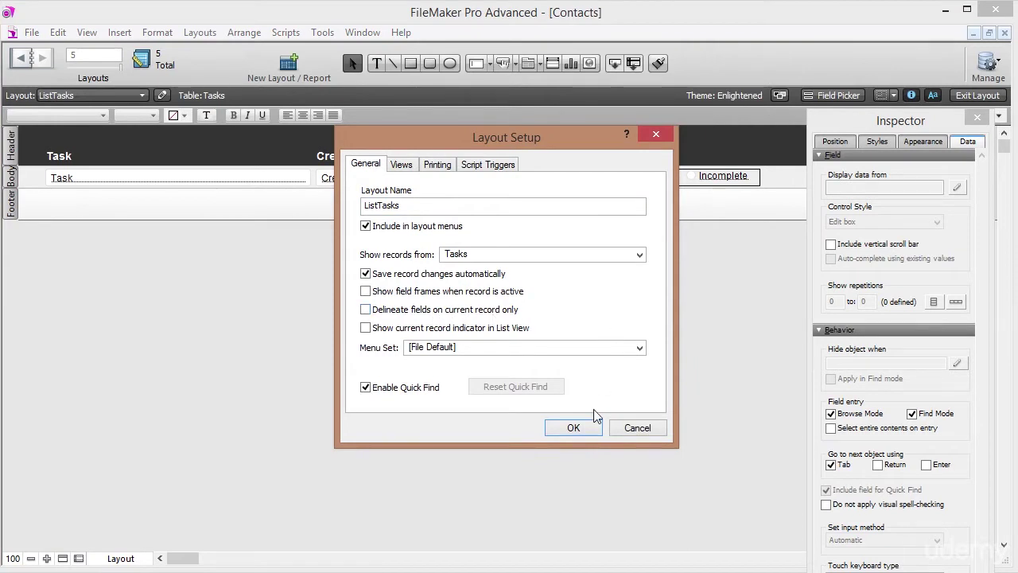
{"action": "left_click", "coordinate": [573, 427]}
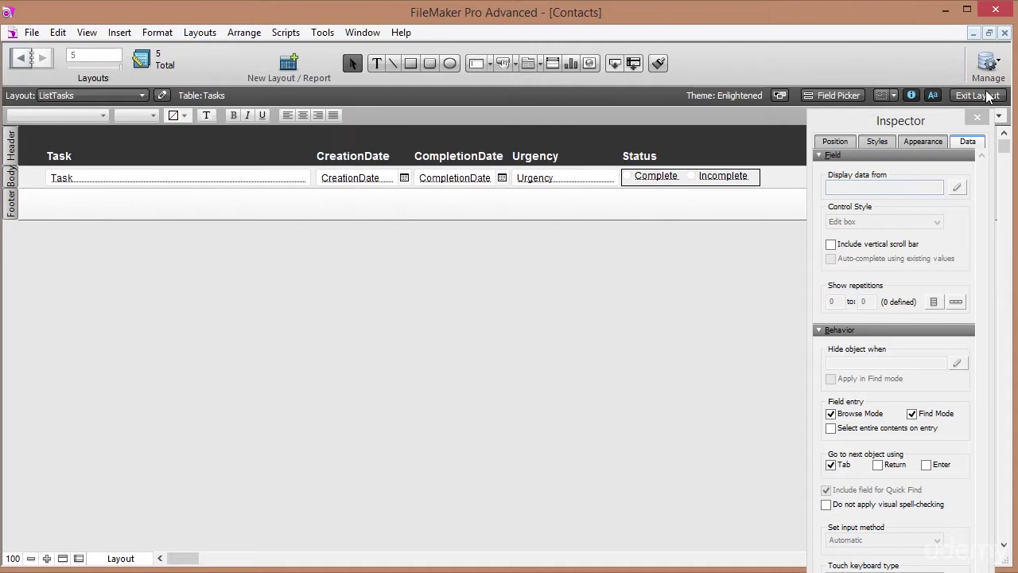
In Browse mode, open and close the first task's Urgency drop-down to test it.
{"action": "left_click", "coordinate": [989, 96]}
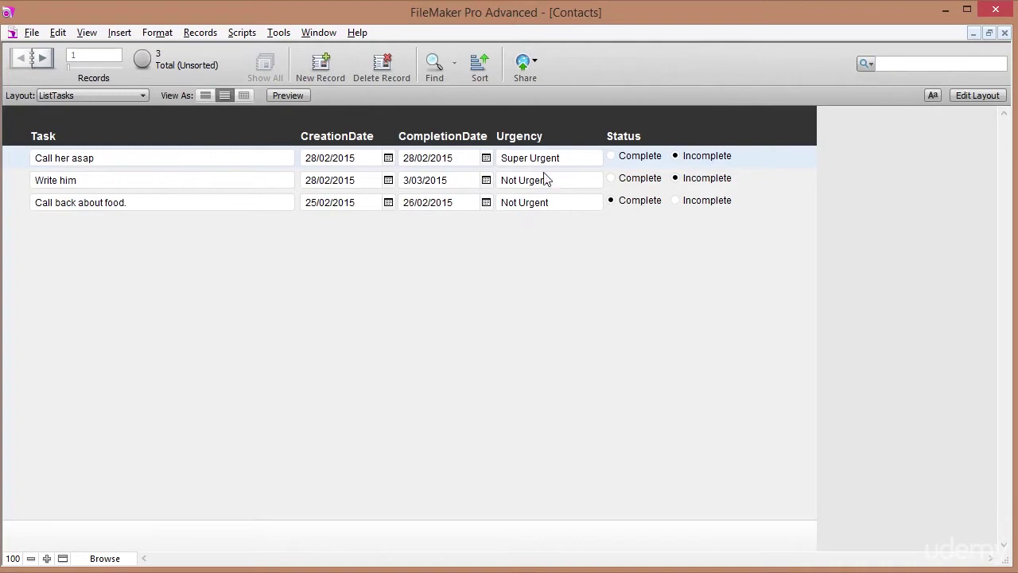
{"action": "left_click", "coordinate": [585, 157]}
{"action": "left_click", "coordinate": [612, 259]}
Change the labels to 'Creation Date' and 'Completion Date', previewing them in Browse mode.
{"action": "left_click", "coordinate": [974, 96]}
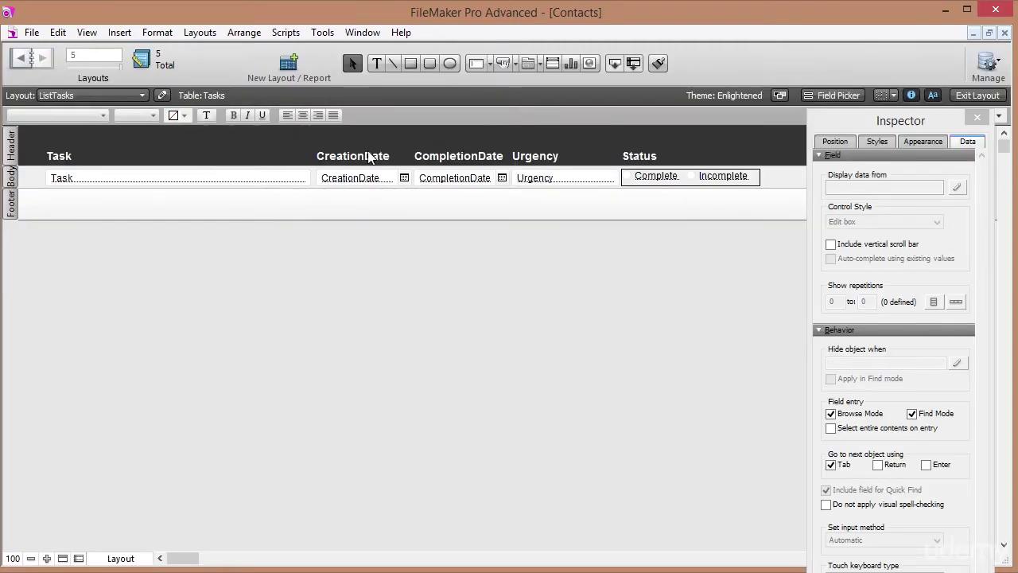
{"action": "left_click", "coordinate": [368, 157]}
{"action": "left_click", "coordinate": [364, 158]}
{"action": "left_click", "coordinate": [459, 158]}
{"action": "left_click", "coordinate": [479, 157]}
{"action": "left_click", "coordinate": [583, 150]}
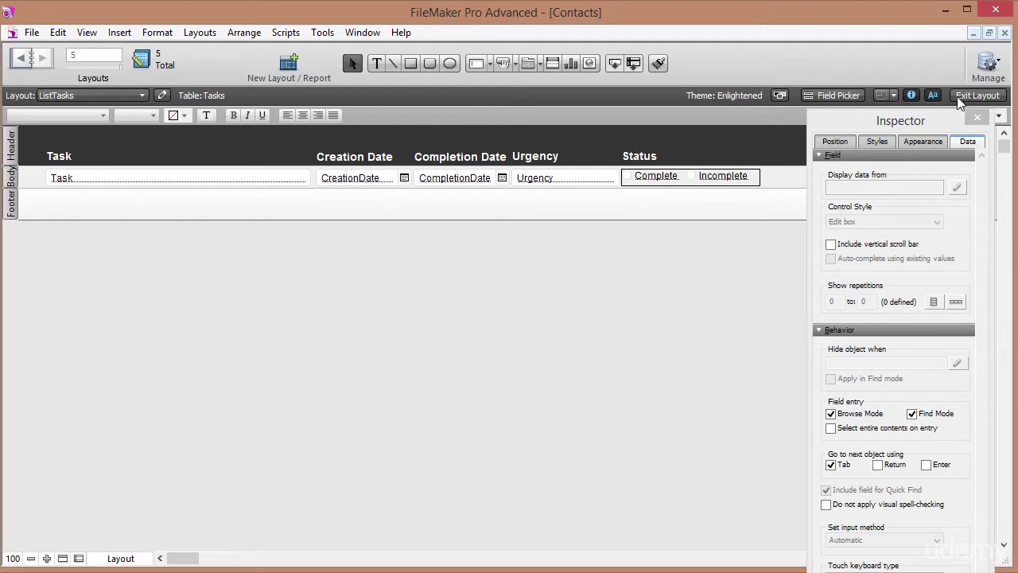
{"action": "left_click", "coordinate": [986, 96]}
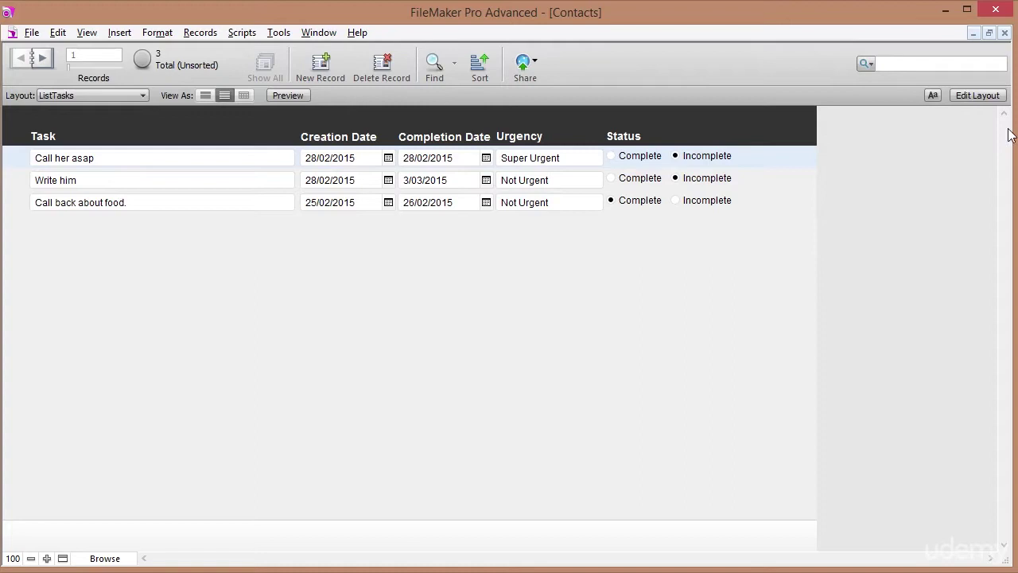
{"action": "left_click", "coordinate": [976, 95]}
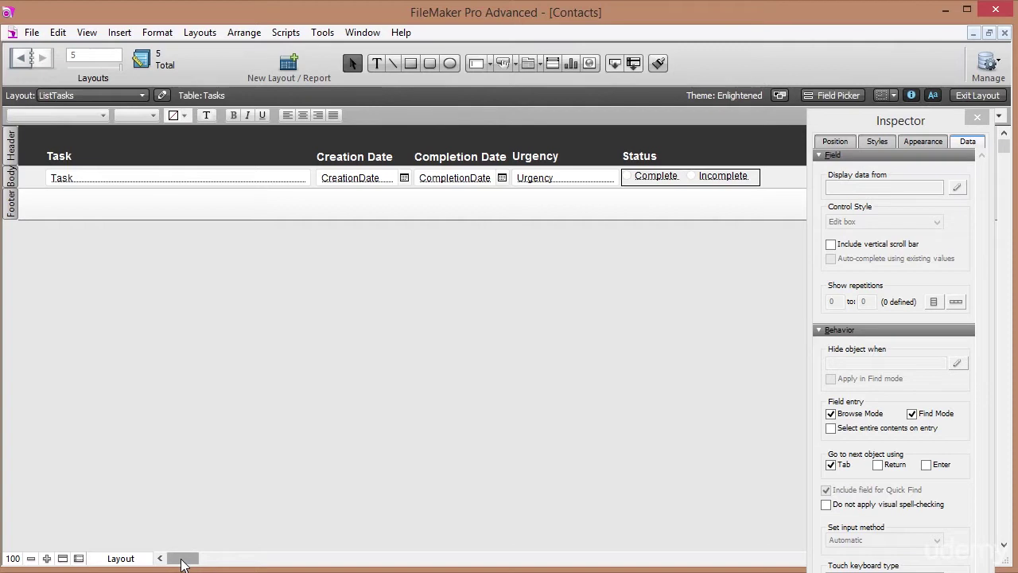
Widen the layout and draw a new field to the right of Status.
{"action": "left_click_drag", "start_coordinate": [181, 563], "coordinate": [187, 563]}
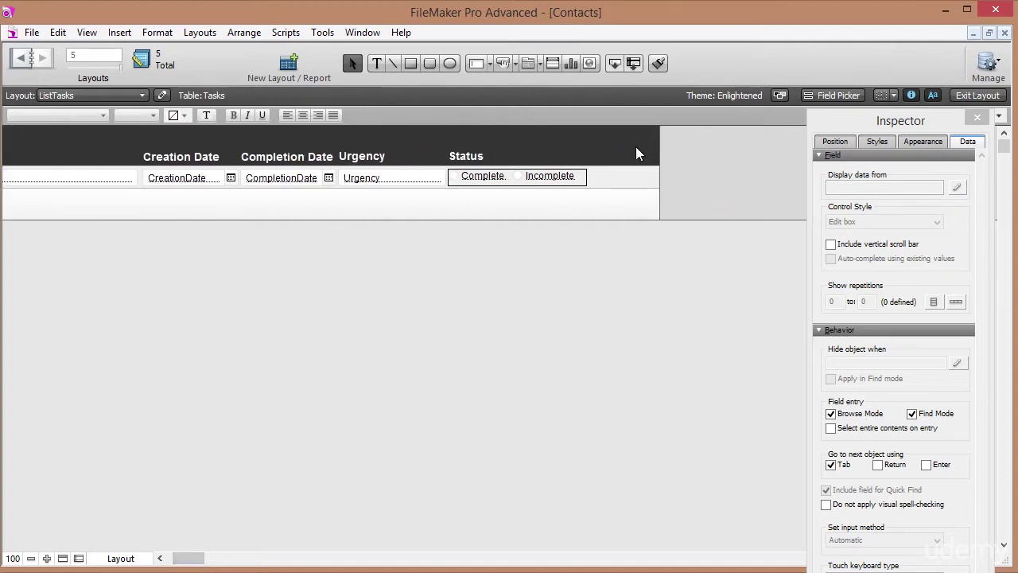
{"action": "left_click_drag", "start_coordinate": [660, 178], "coordinate": [784, 179]}
{"action": "left_click_drag", "start_coordinate": [612, 61], "coordinate": [599, 171]}
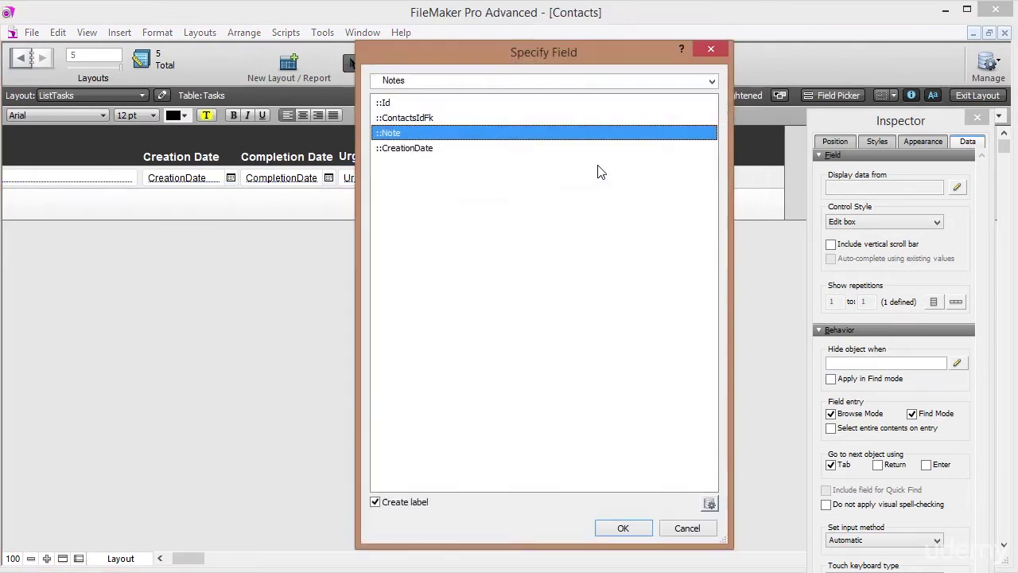
Assign Contacts::c_FullName without a label, widen it to 136 pt, and view in Browse mode.
{"action": "left_click", "coordinate": [426, 81]}
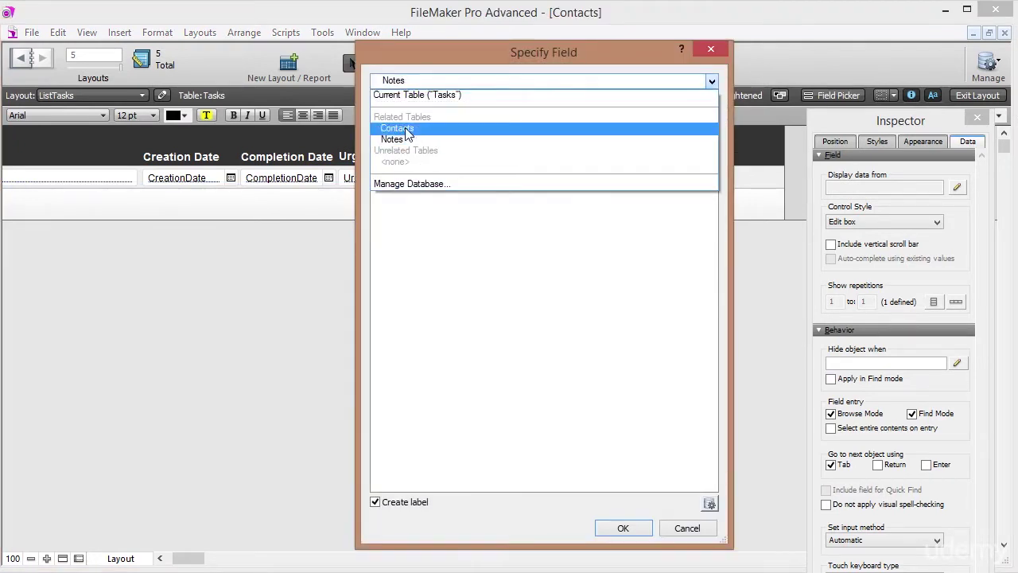
{"action": "left_click", "coordinate": [398, 128]}
{"action": "left_click", "coordinate": [433, 133]}
{"action": "left_click", "coordinate": [444, 81]}
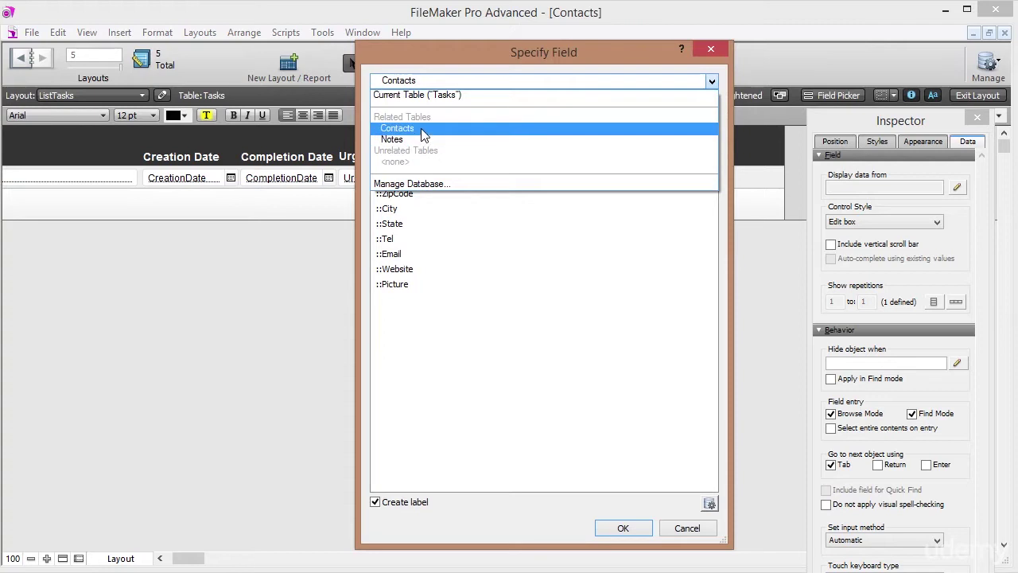
{"action": "left_click", "coordinate": [420, 134]}
{"action": "left_click", "coordinate": [401, 150]}
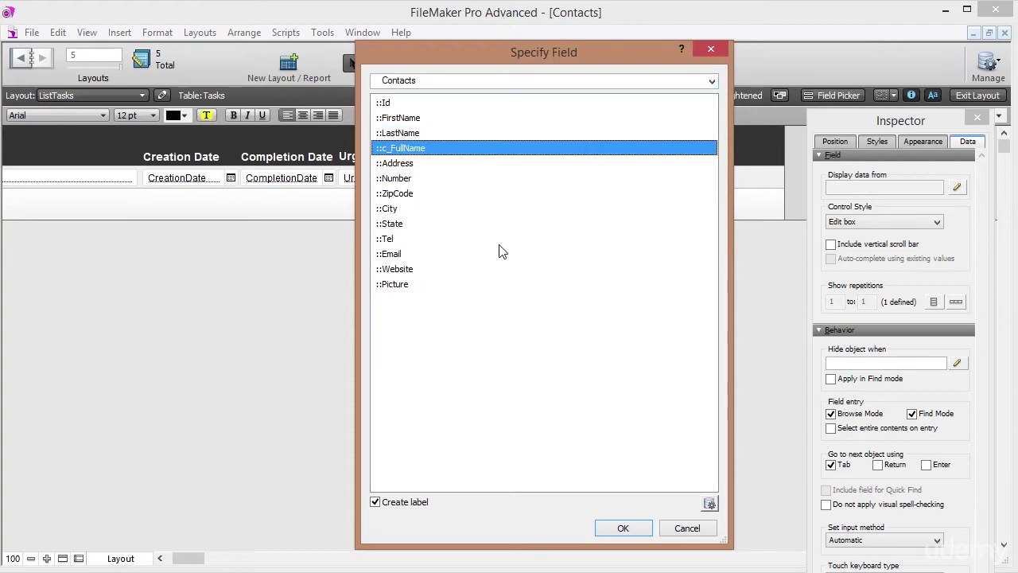
{"action": "left_click", "coordinate": [375, 502]}
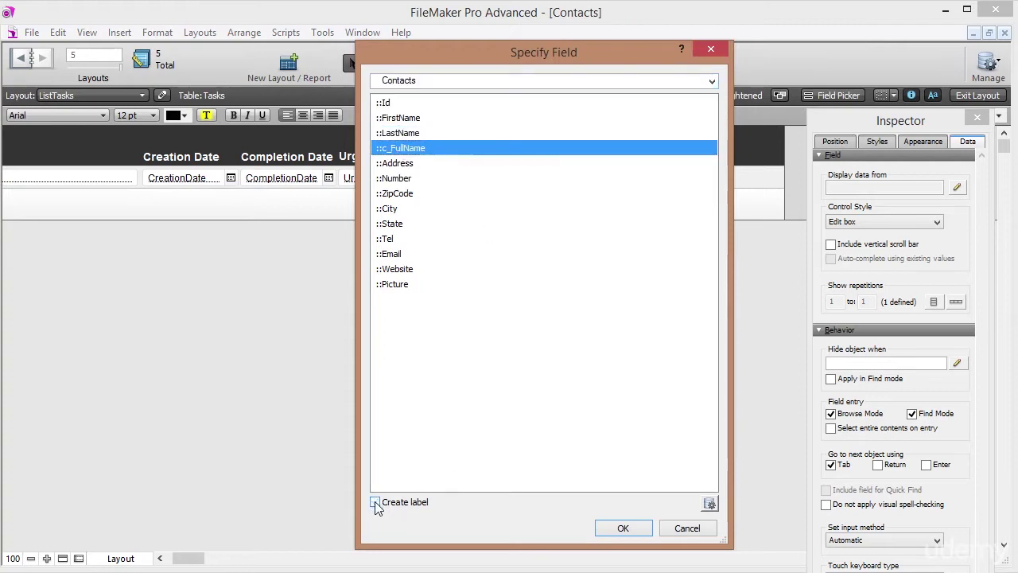
{"action": "left_click", "coordinate": [623, 528]}
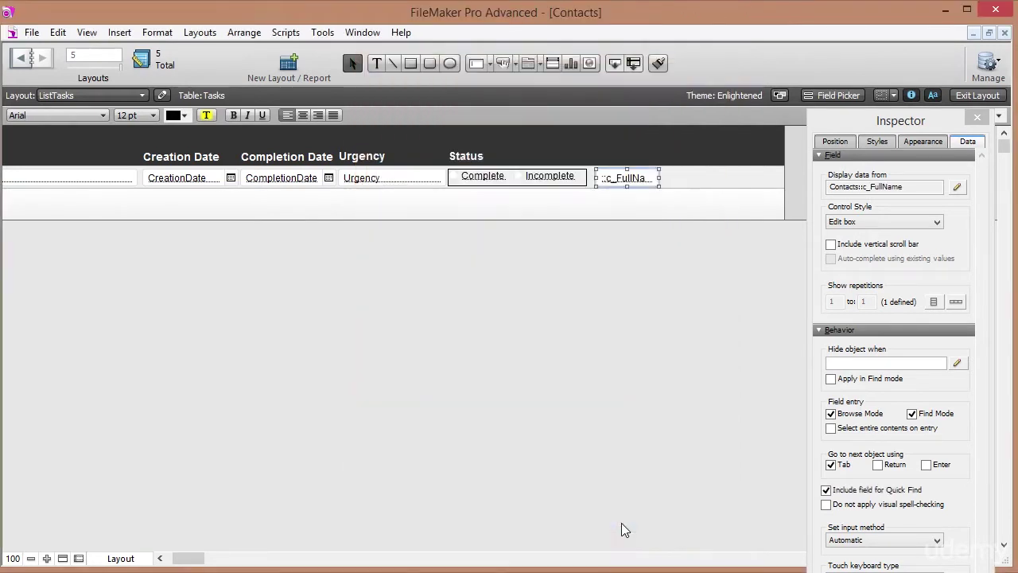
{"action": "left_click_drag", "start_coordinate": [659, 177], "coordinate": [704, 180]}
{"action": "left_click", "coordinate": [978, 95]}
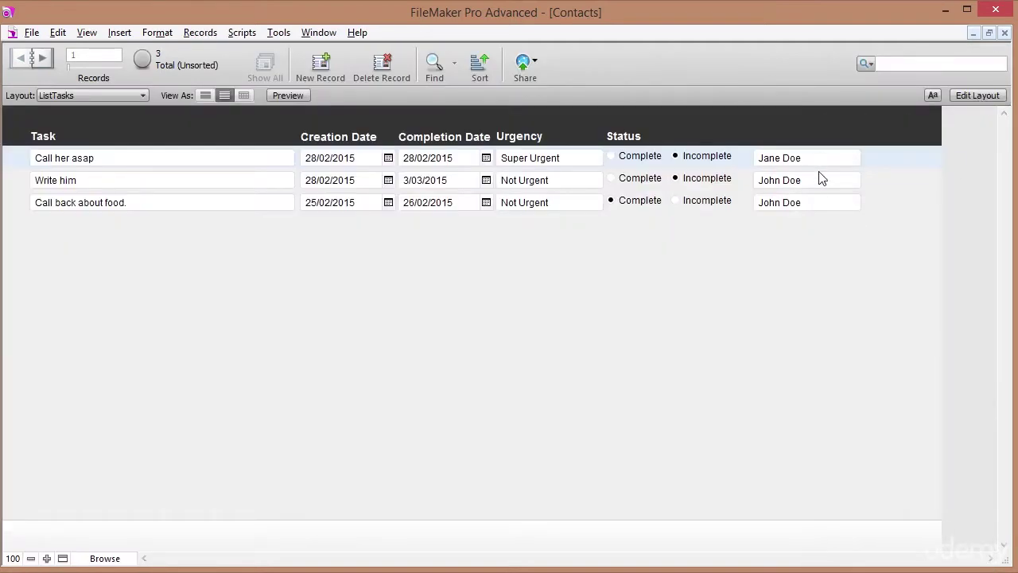
{"action": "left_click", "coordinate": [818, 185]}
{"action": "left_click", "coordinate": [818, 201]}
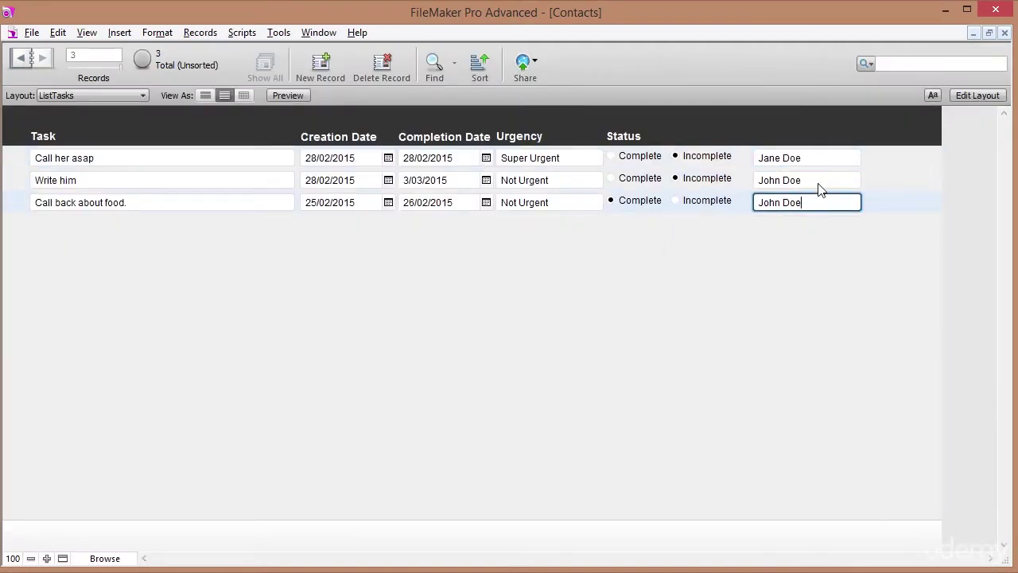
{"action": "left_click", "coordinate": [822, 158]}
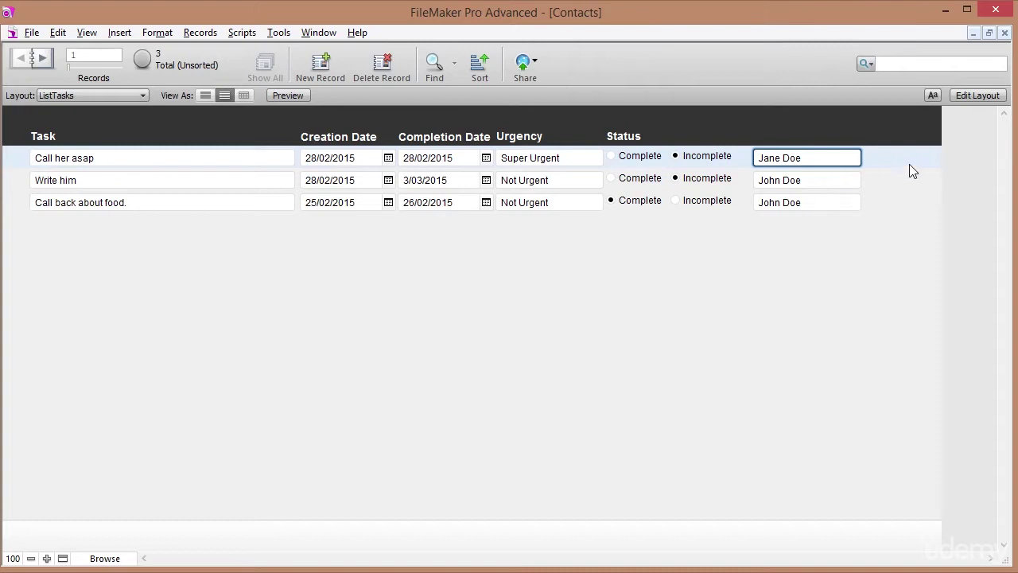
{"action": "left_click", "coordinate": [955, 151]}
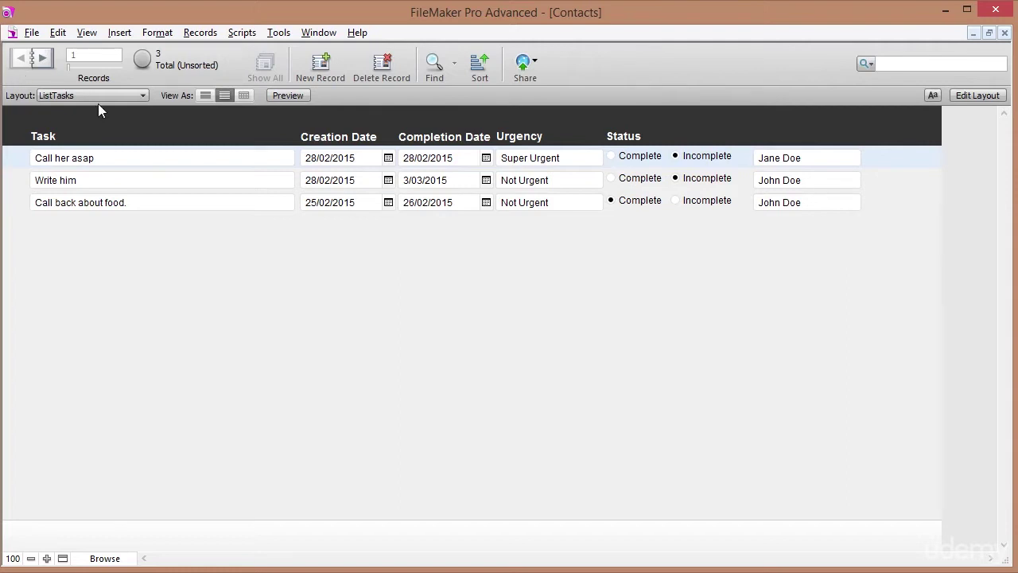
Back in Layout mode, make the c_FullName field's text light blue.
{"action": "left_click", "coordinate": [975, 95]}
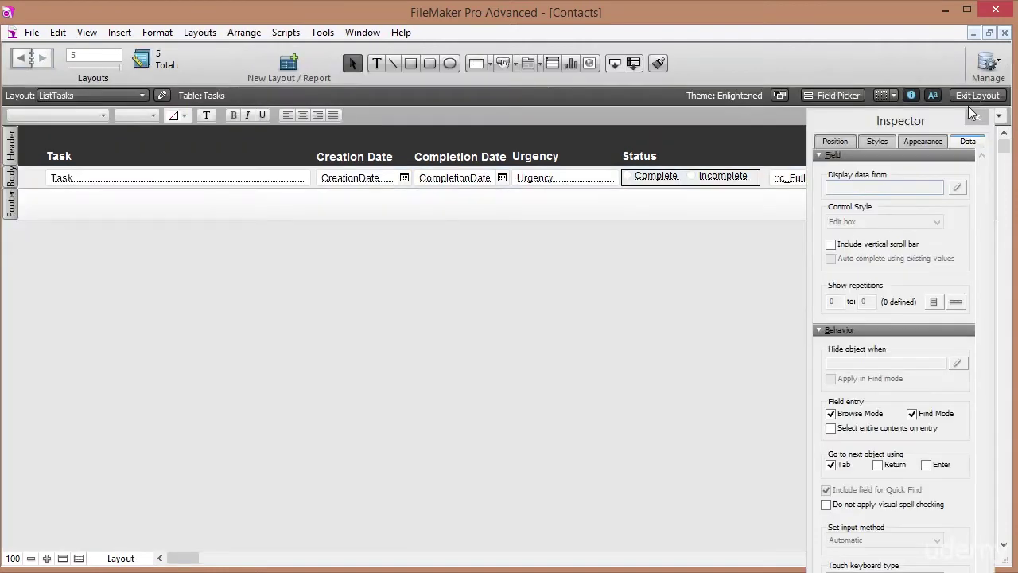
{"action": "left_click", "coordinate": [792, 181]}
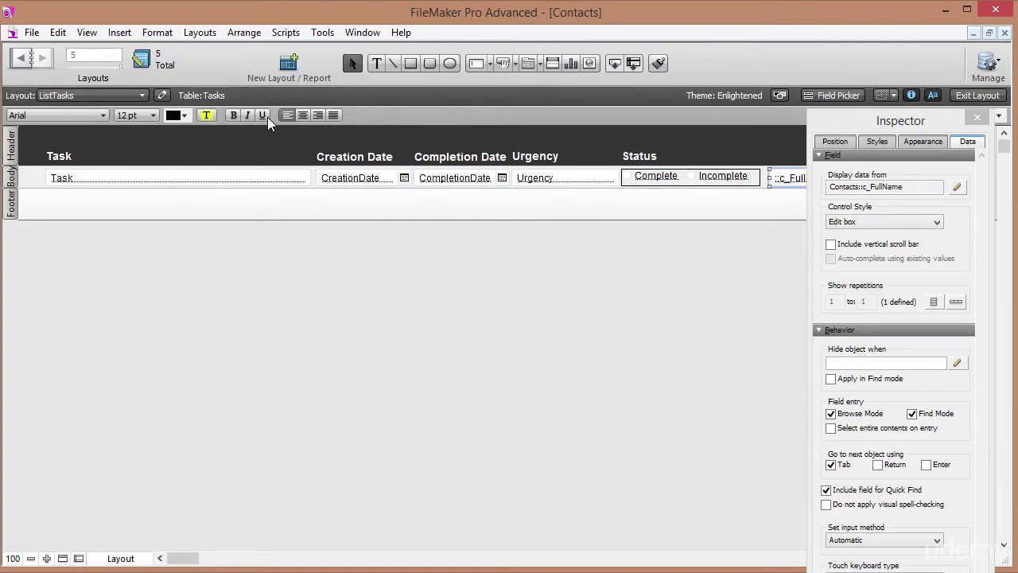
{"action": "left_click", "coordinate": [183, 116]}
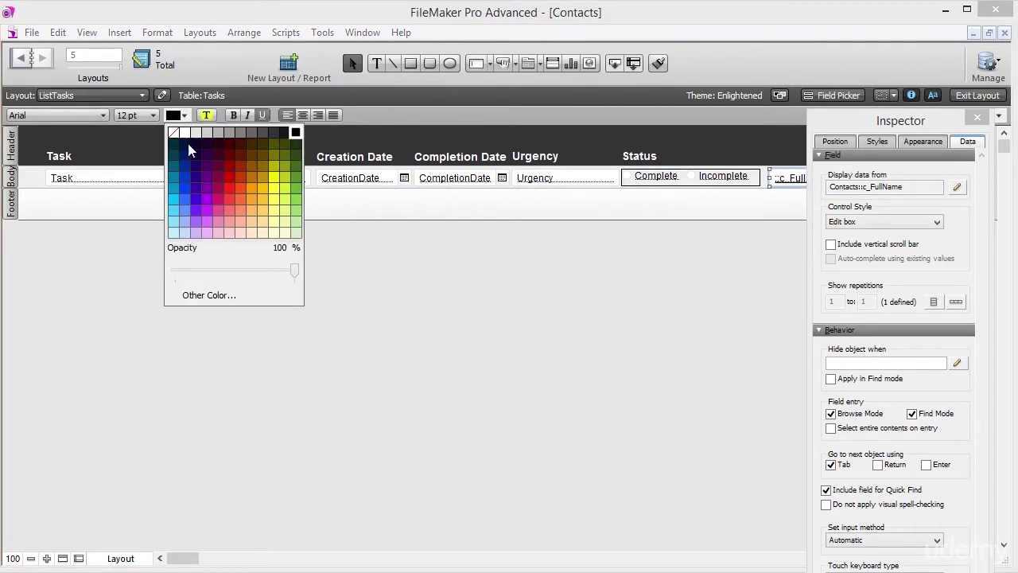
{"action": "left_click", "coordinate": [184, 207]}
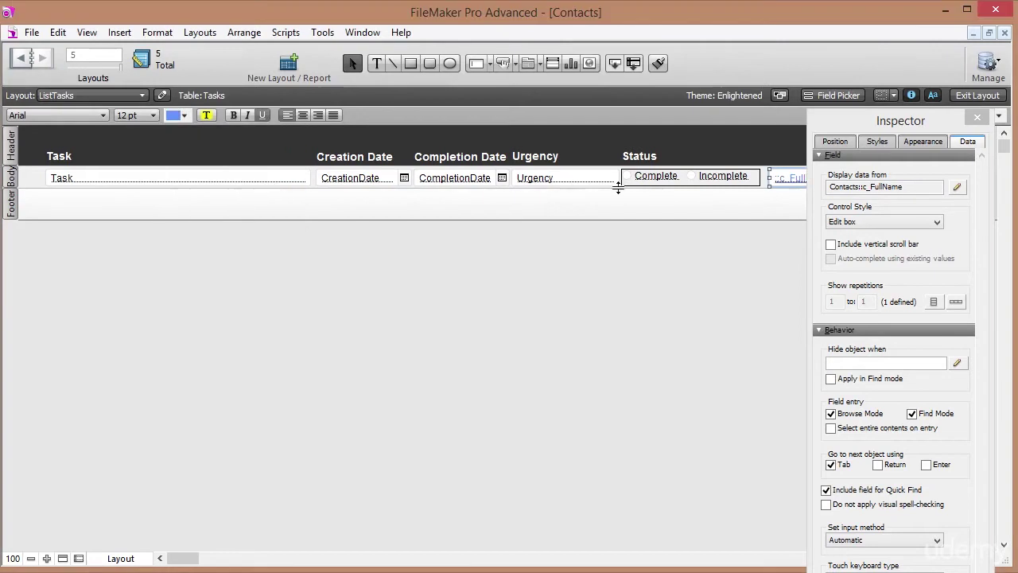
Turn the c_FullName field into a button with the Go to Related Record action.
{"action": "right_click", "coordinate": [793, 184]}
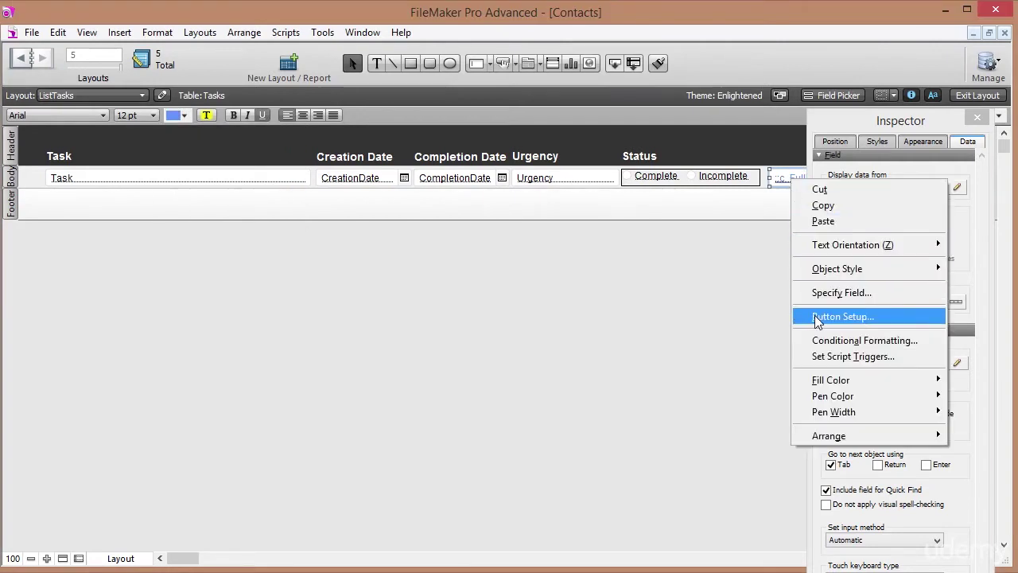
{"action": "left_click", "coordinate": [817, 319]}
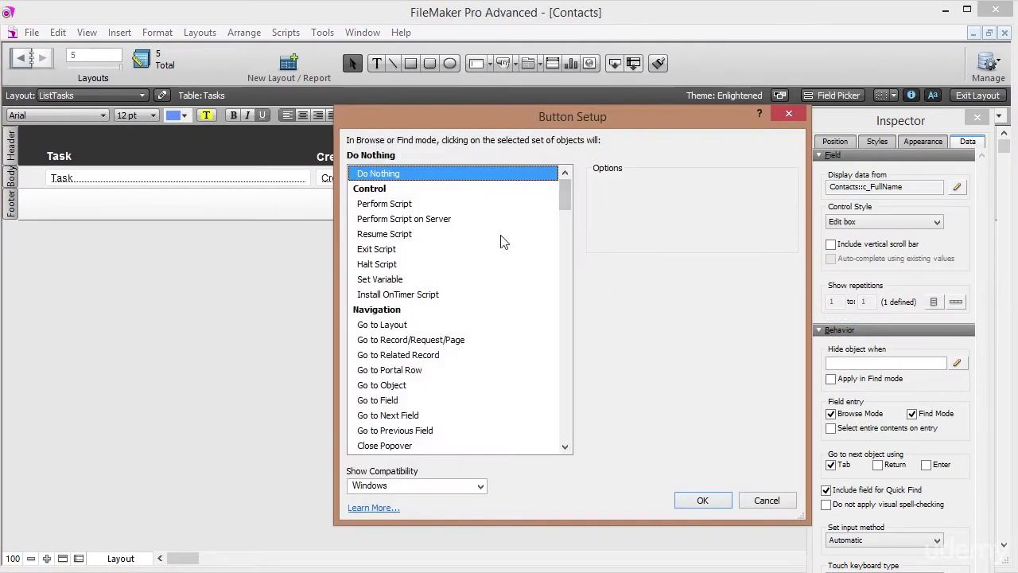
{"action": "left_click", "coordinate": [565, 447]}
{"action": "left_click", "coordinate": [565, 447]}
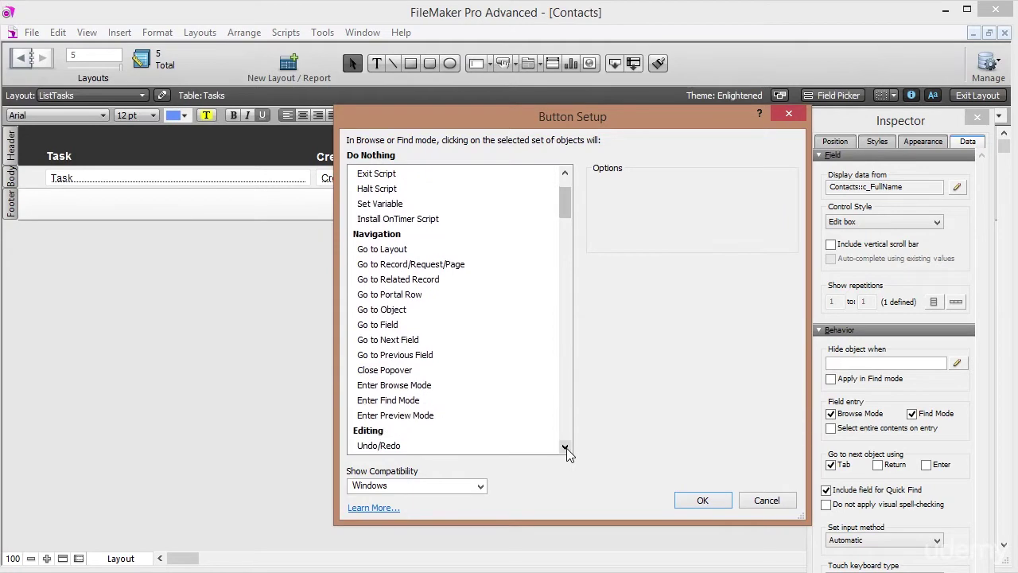
{"action": "left_click", "coordinate": [424, 280]}
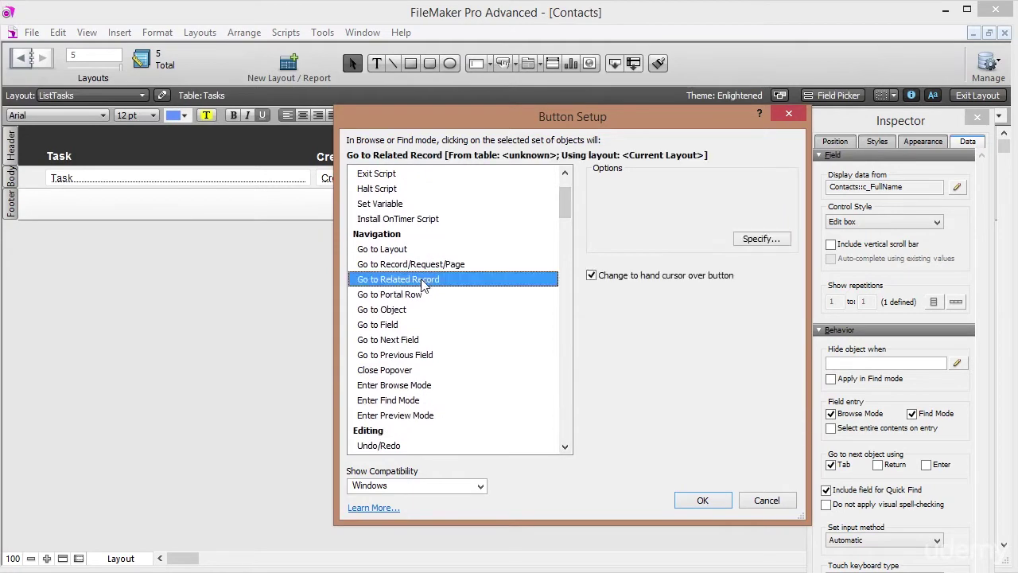
Get the related record from Contacts and show it on the LayContacts layout.
{"action": "left_click", "coordinate": [761, 240]}
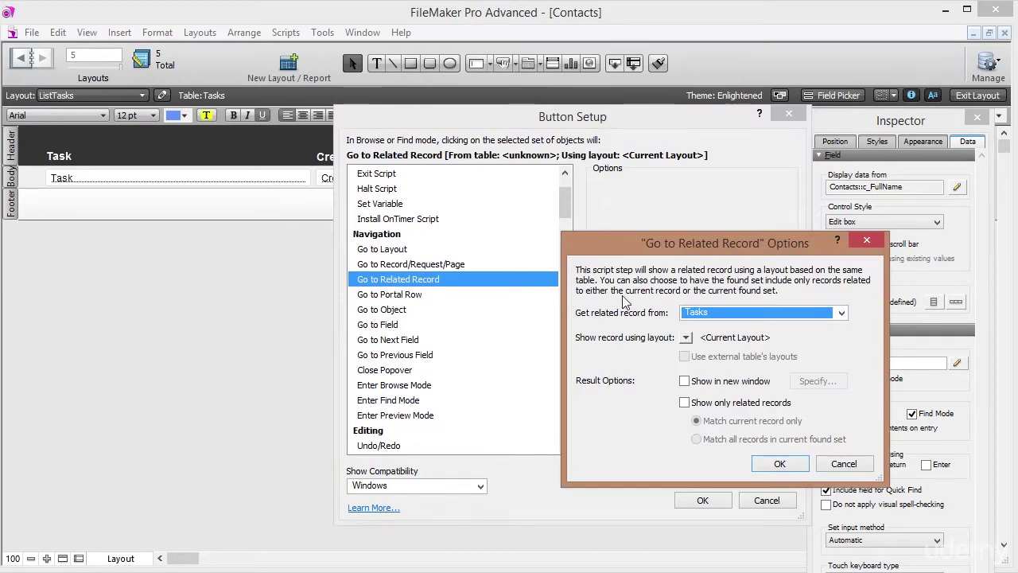
{"action": "left_click", "coordinate": [840, 314]}
{"action": "left_click", "coordinate": [725, 324]}
{"action": "left_click", "coordinate": [687, 338]}
{"action": "left_click", "coordinate": [719, 380]}
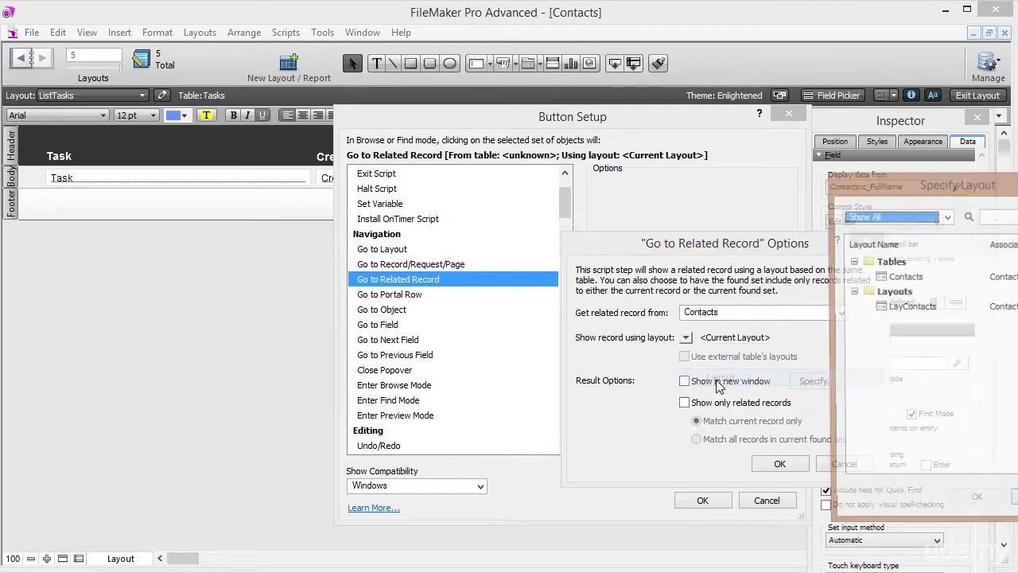
{"action": "left_click", "coordinate": [907, 307]}
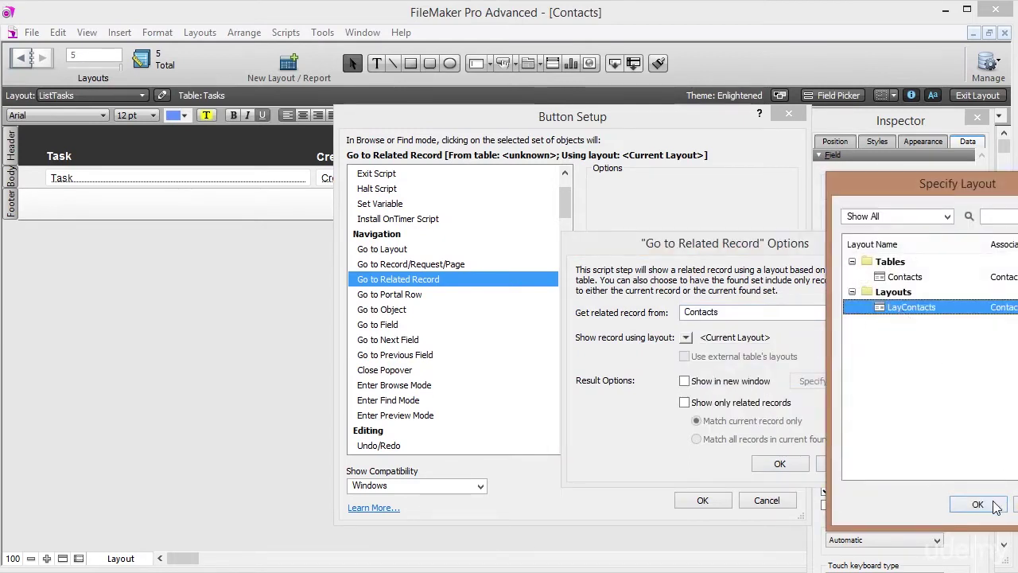
{"action": "left_click_drag", "start_coordinate": [912, 182], "coordinate": [542, 107]}
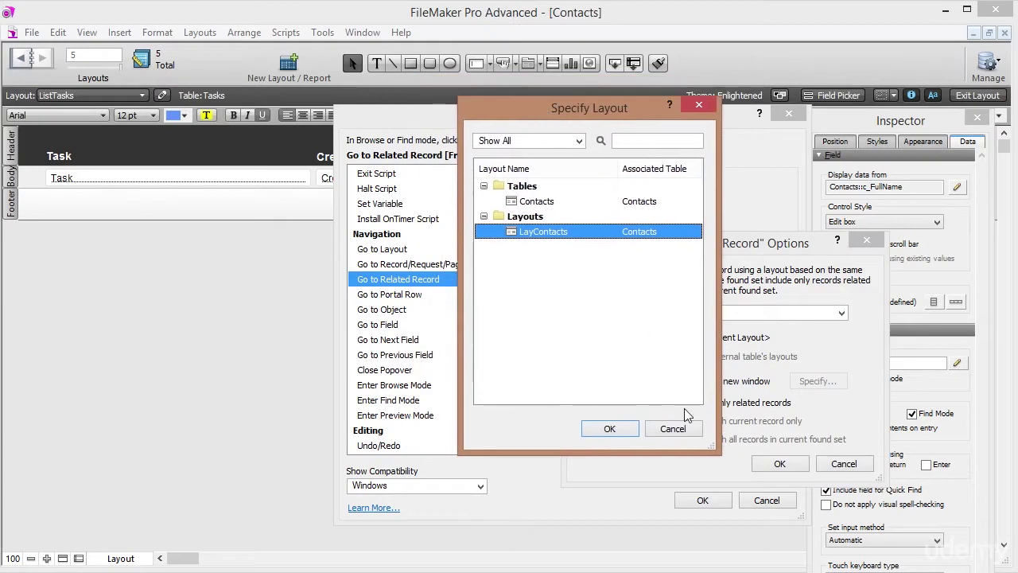
{"action": "left_click", "coordinate": [595, 436]}
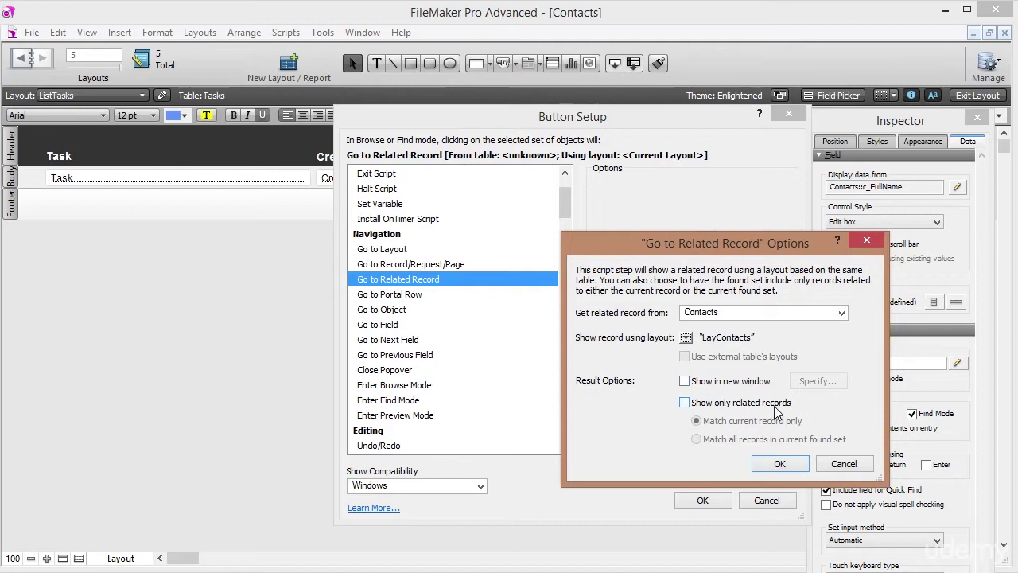
{"action": "left_click", "coordinate": [780, 465]}
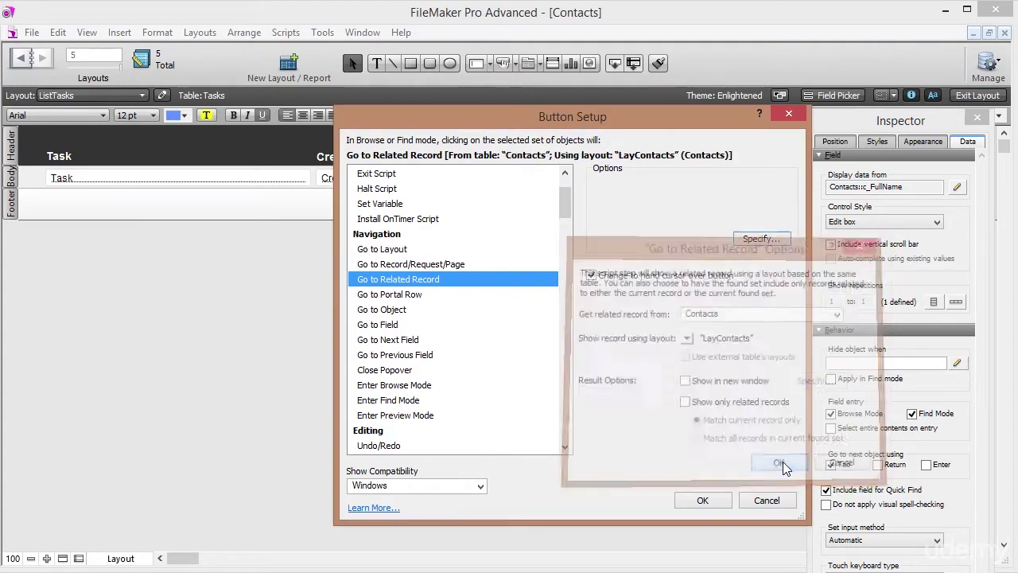
{"action": "left_click", "coordinate": [703, 501]}
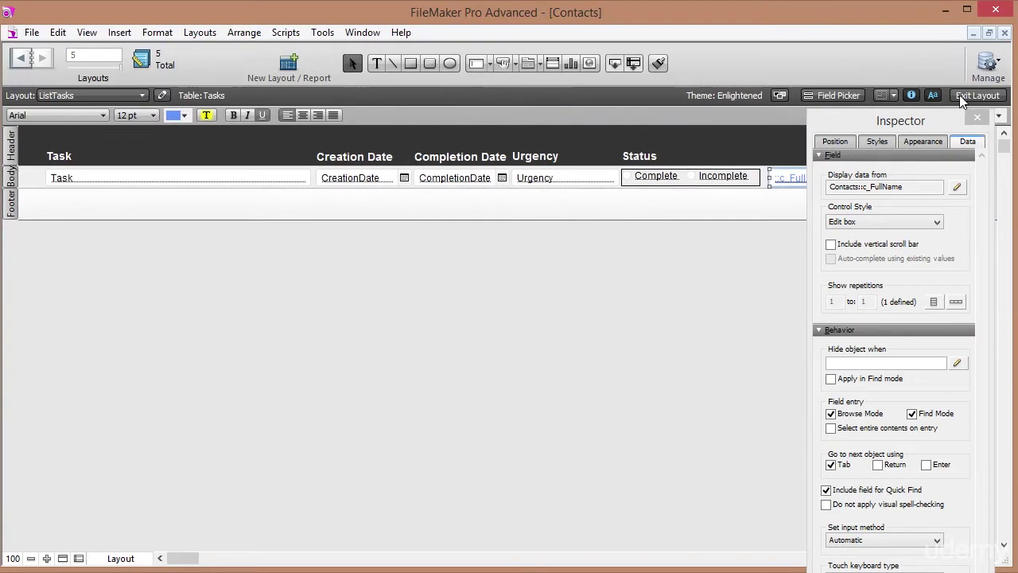
In Browse mode, open both tasks' contact links, checking the Tasks tab, and return to ListTasks each time.
{"action": "left_click", "coordinate": [970, 97]}
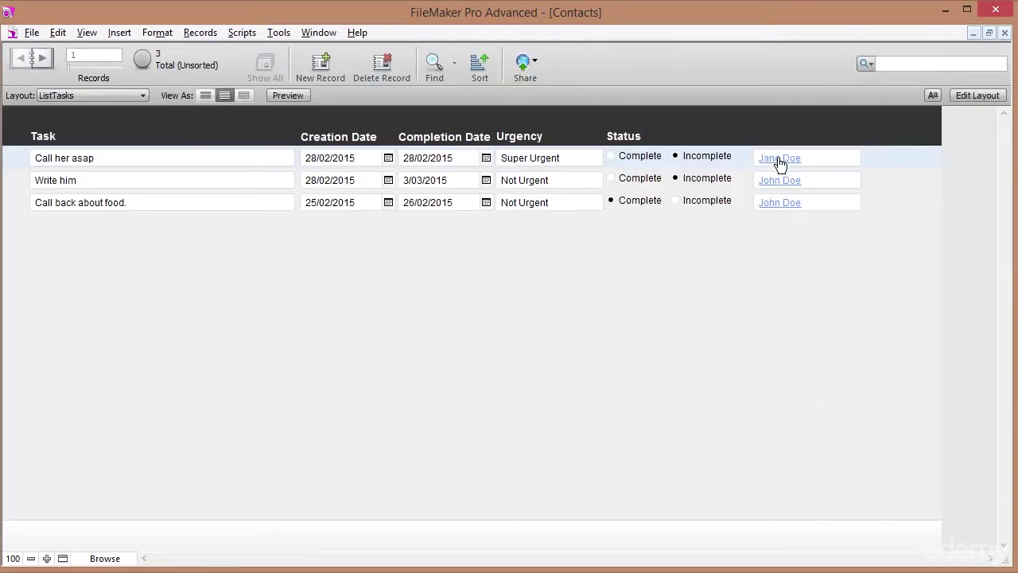
{"action": "left_click", "coordinate": [779, 158]}
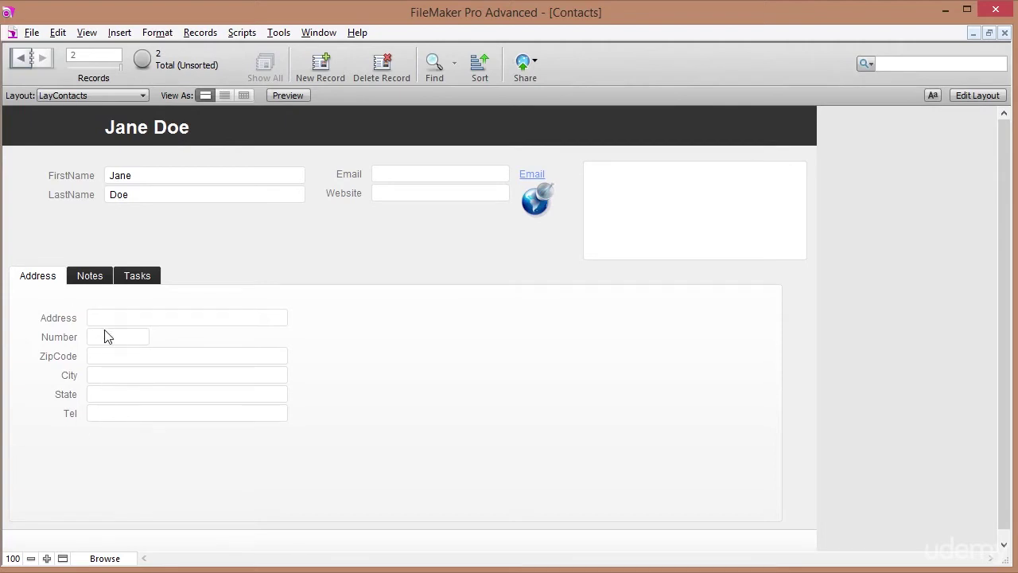
{"action": "left_click", "coordinate": [135, 275]}
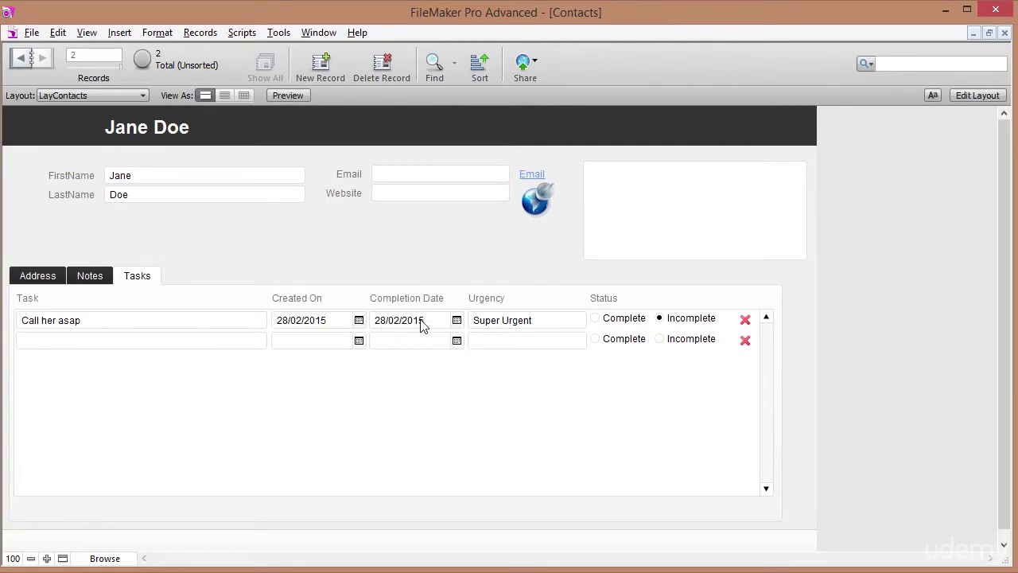
{"action": "left_click", "coordinate": [87, 95]}
{"action": "left_click", "coordinate": [81, 161]}
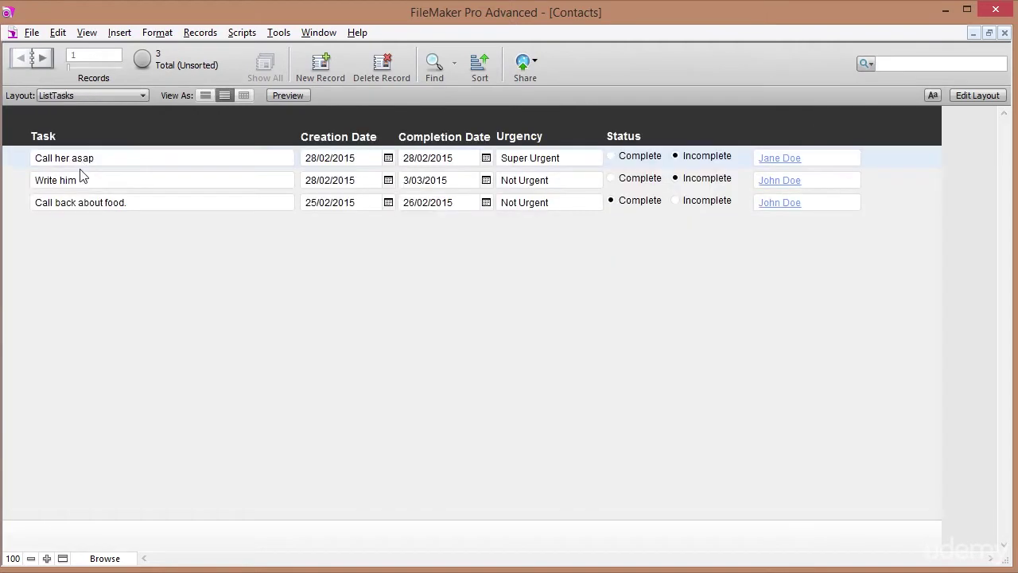
{"action": "left_click", "coordinate": [787, 183]}
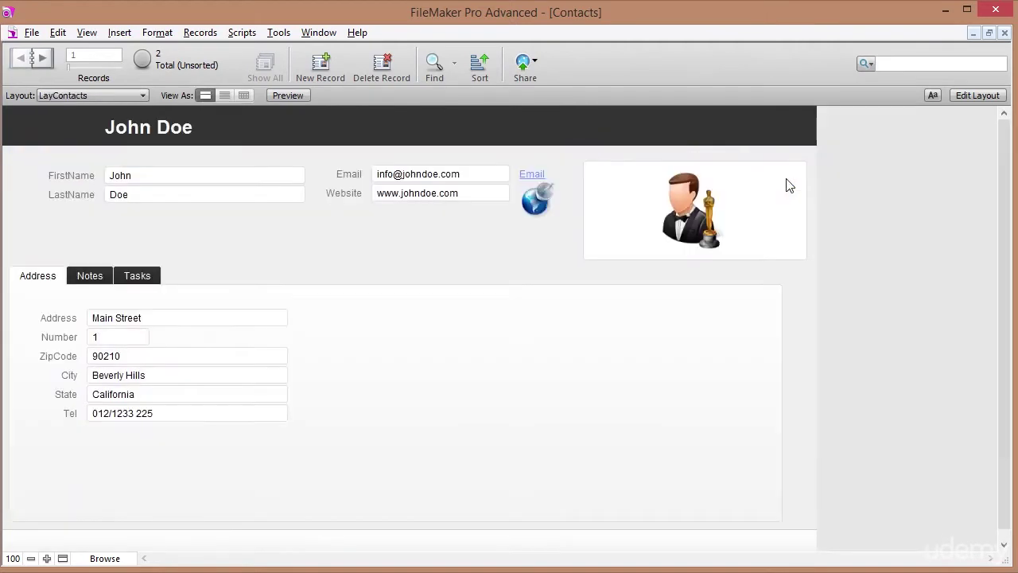
{"action": "left_click", "coordinate": [90, 96]}
{"action": "left_click", "coordinate": [88, 160]}
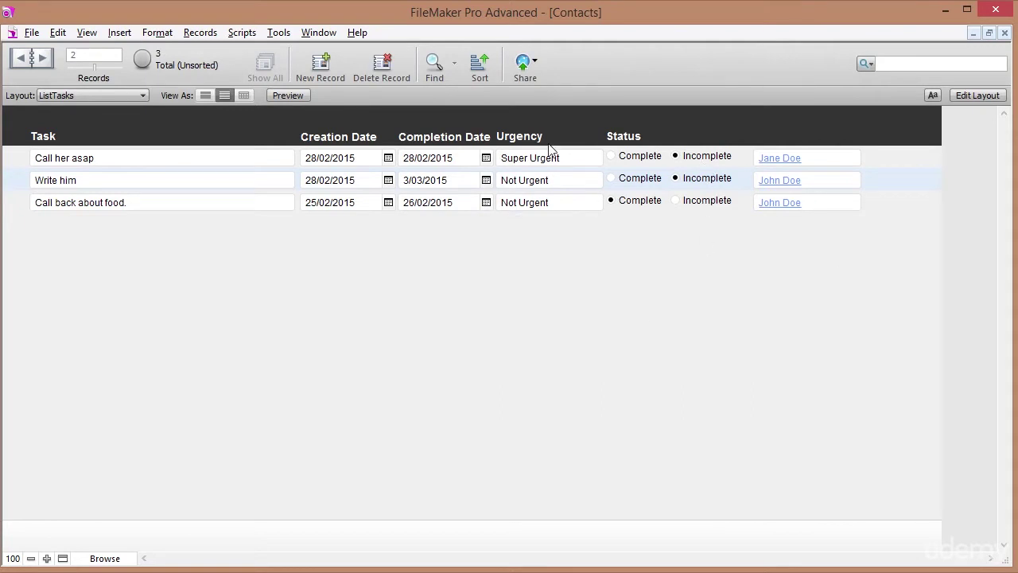
Sort the task records by Status in descending order so incomplete tasks come first.
{"action": "left_click", "coordinate": [474, 57]}
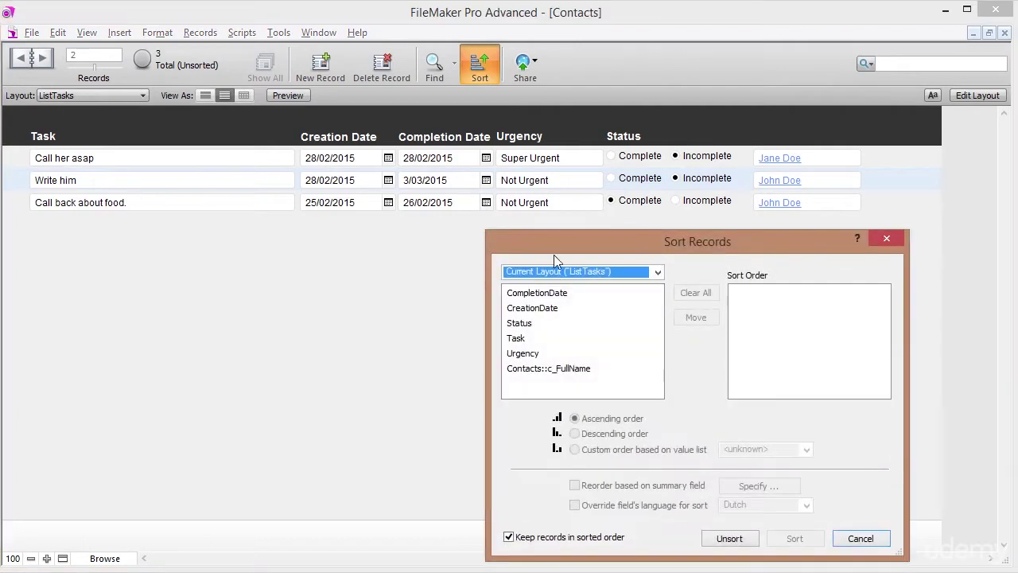
{"action": "double_click", "coordinate": [521, 324]}
{"action": "left_click", "coordinate": [795, 538]}
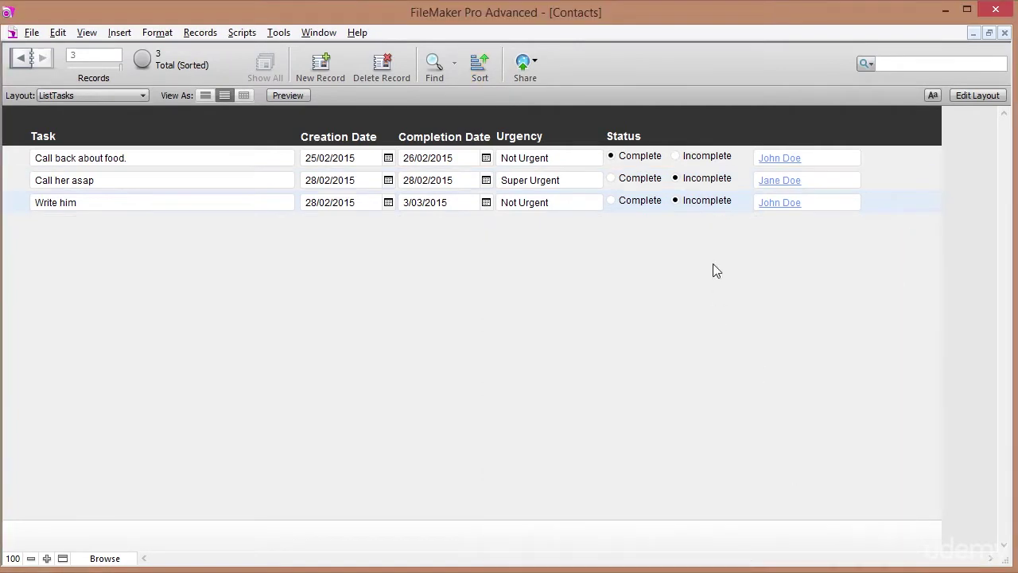
{"action": "left_click", "coordinate": [471, 65]}
{"action": "left_click", "coordinate": [752, 293]}
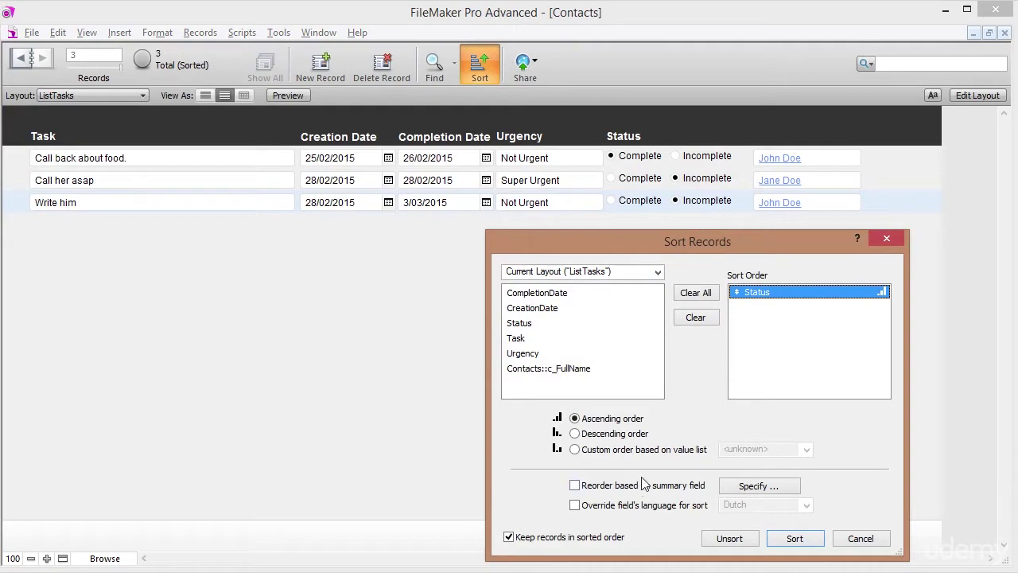
{"action": "left_click", "coordinate": [626, 436]}
{"action": "left_click", "coordinate": [795, 539]}
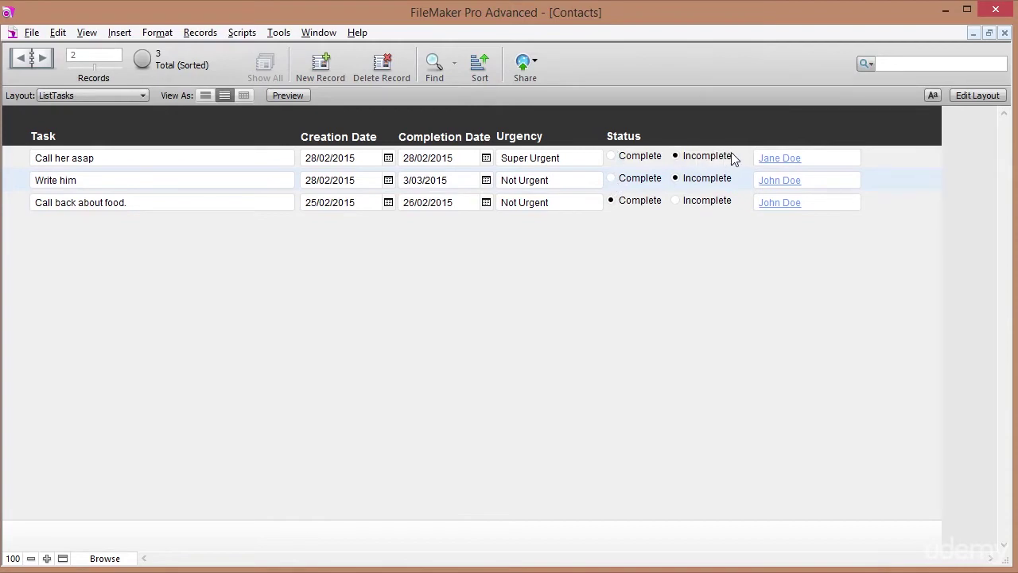
Set the Call her asap task's Status to Complete, commit it, and return to Layout mode.
{"action": "left_click", "coordinate": [611, 157]}
{"action": "left_click", "coordinate": [685, 123]}
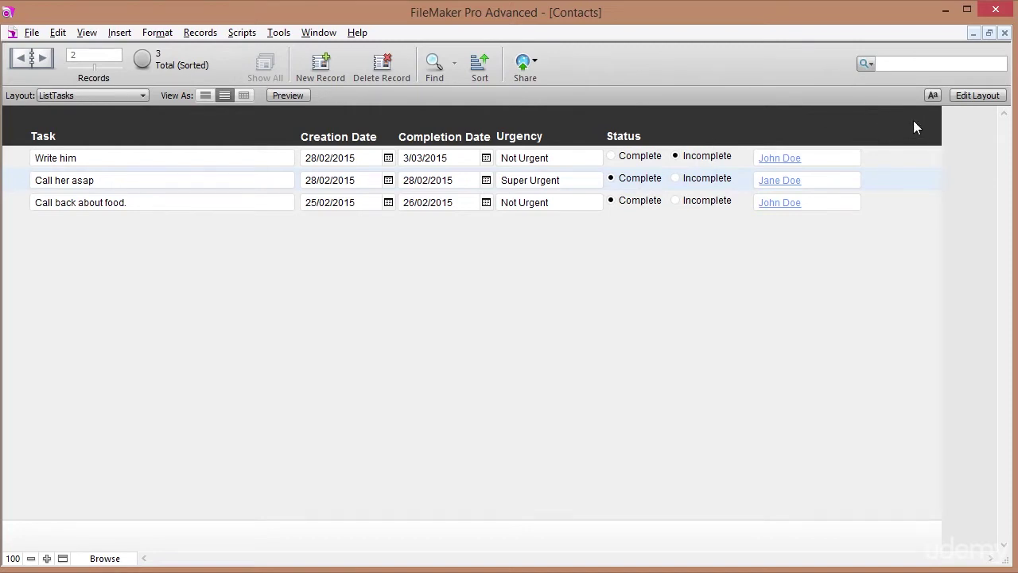
{"action": "left_click", "coordinate": [968, 94]}
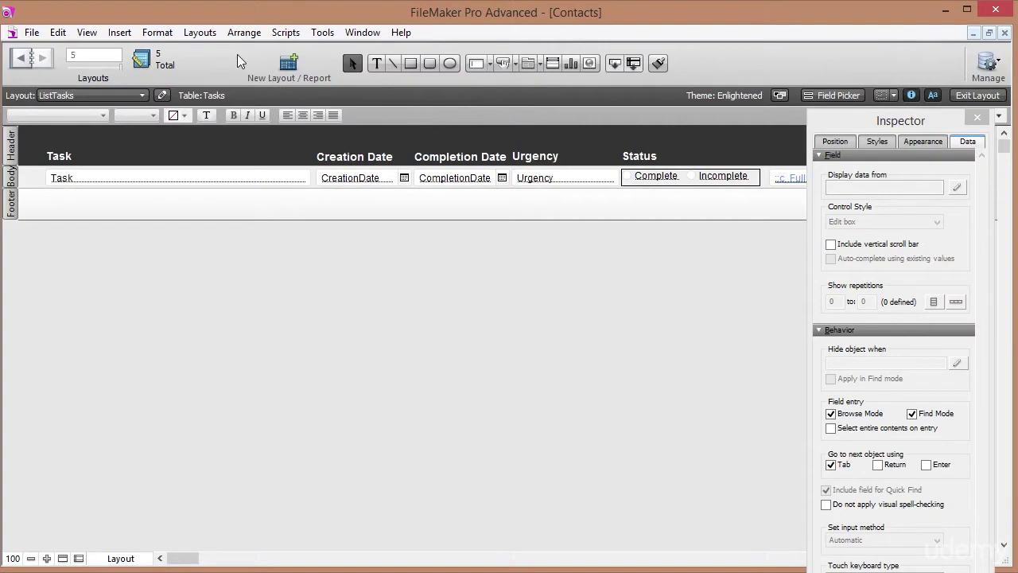
Add a sub-summary part when sorted by ContactIdFk, printed above the body.
{"action": "left_click", "coordinate": [200, 34]}
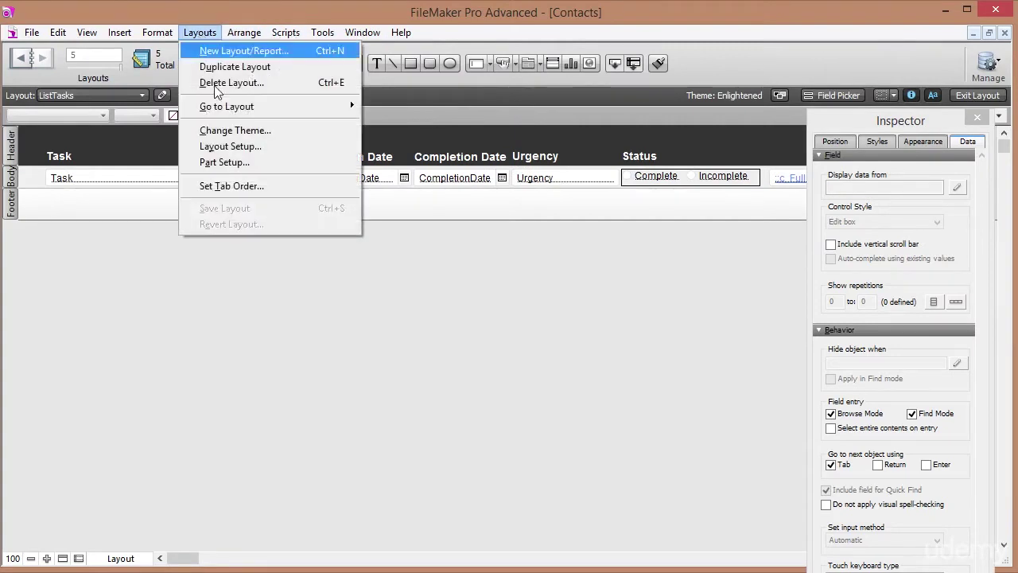
{"action": "left_click", "coordinate": [222, 162]}
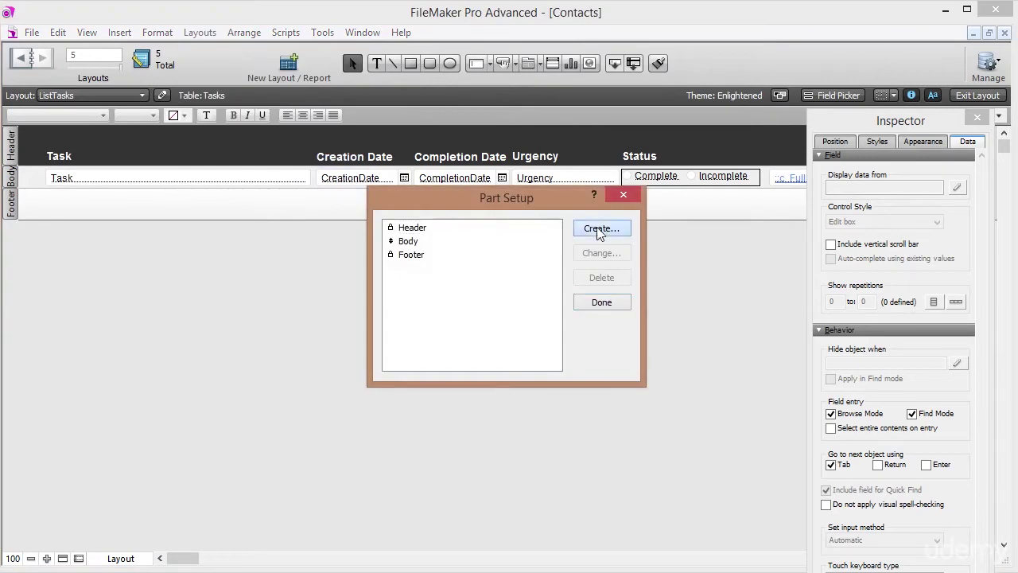
{"action": "left_click", "coordinate": [599, 231]}
{"action": "left_click", "coordinate": [475, 302]}
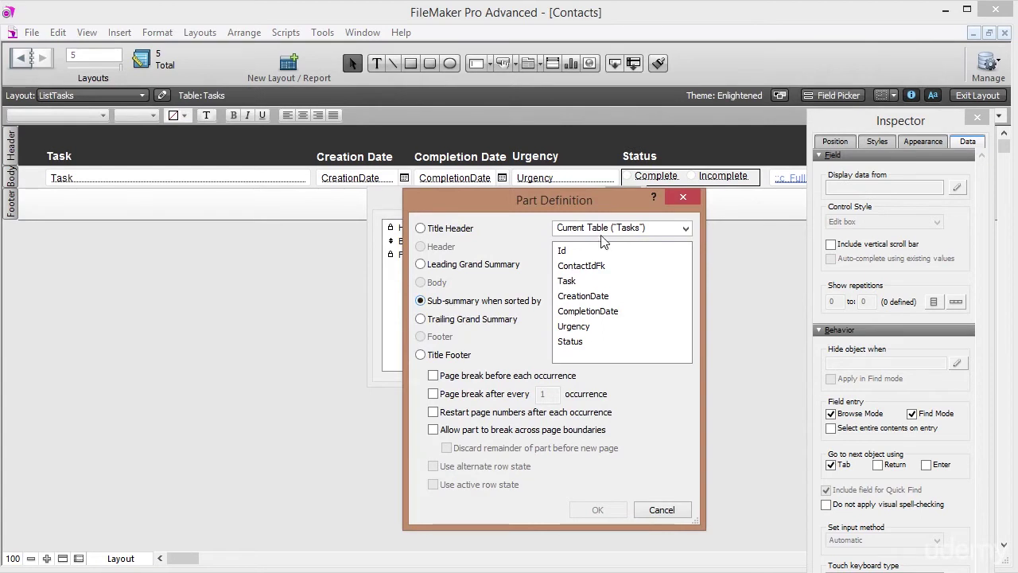
{"action": "left_click", "coordinate": [576, 266]}
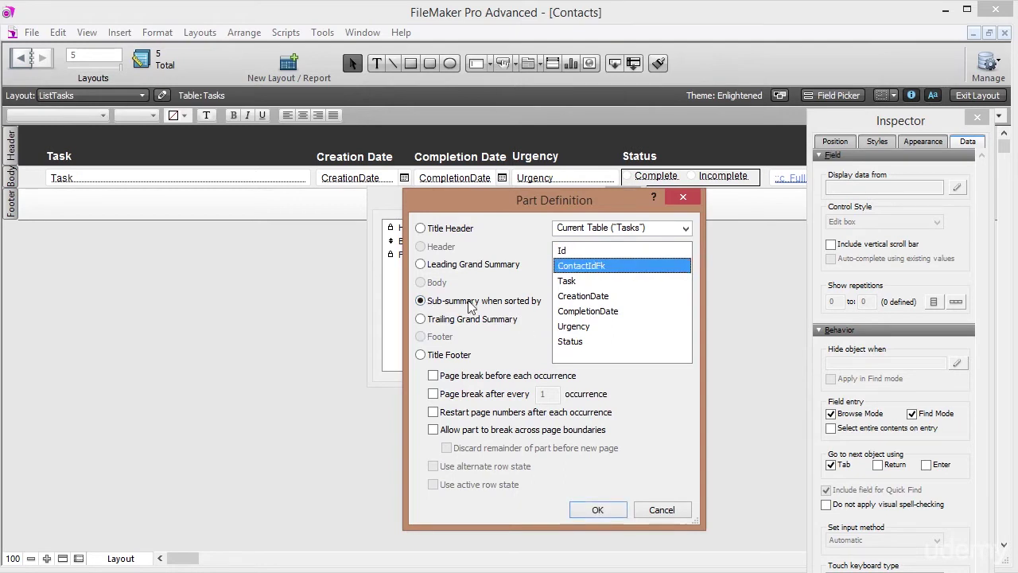
{"action": "left_click", "coordinate": [603, 511]}
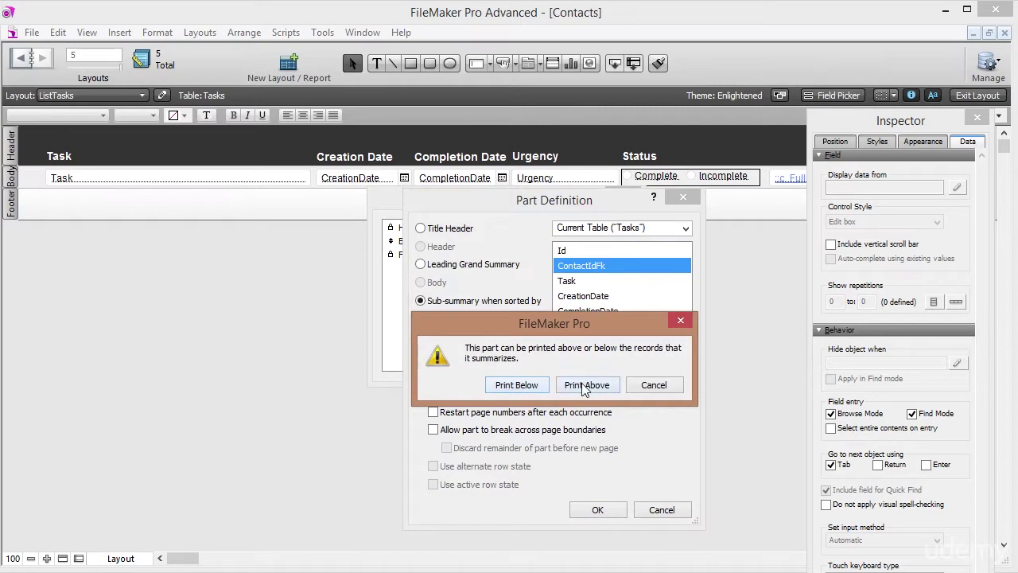
{"action": "left_click", "coordinate": [586, 385]}
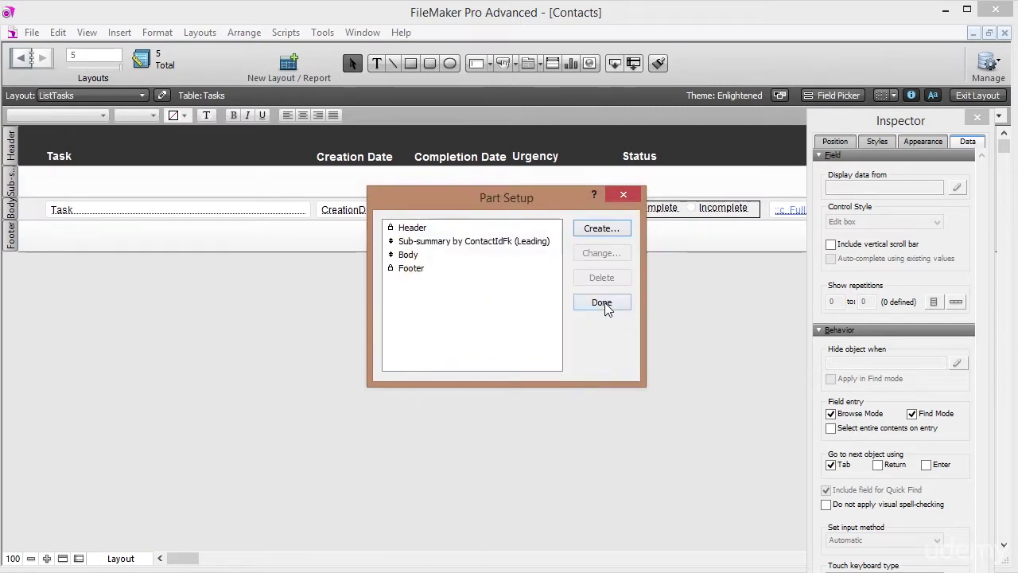
{"action": "left_click", "coordinate": [606, 304]}
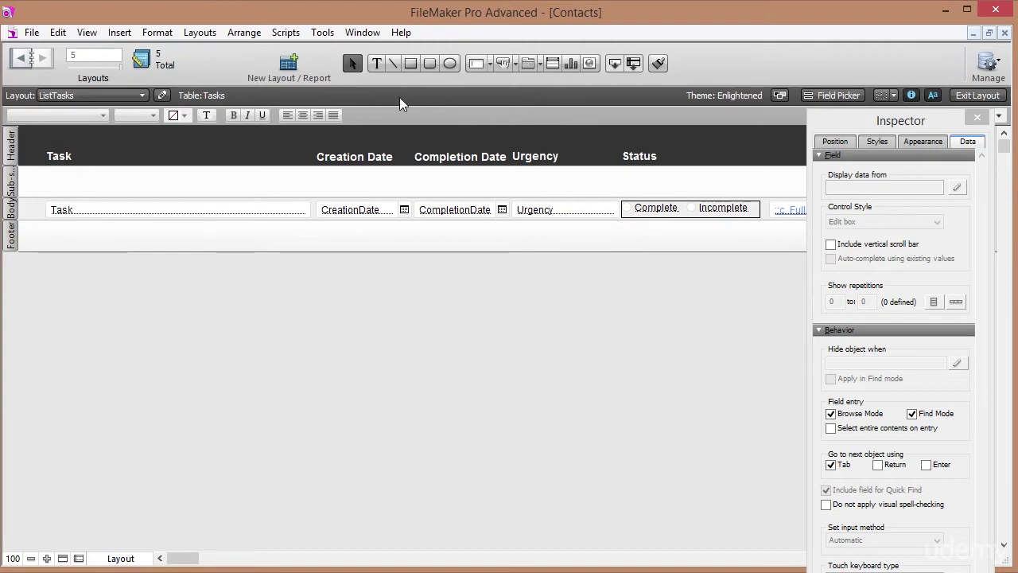
Insert the <<Contacts::c_FullName>> merge field as a text block in the sub-summary part.
{"action": "left_click", "coordinate": [377, 63]}
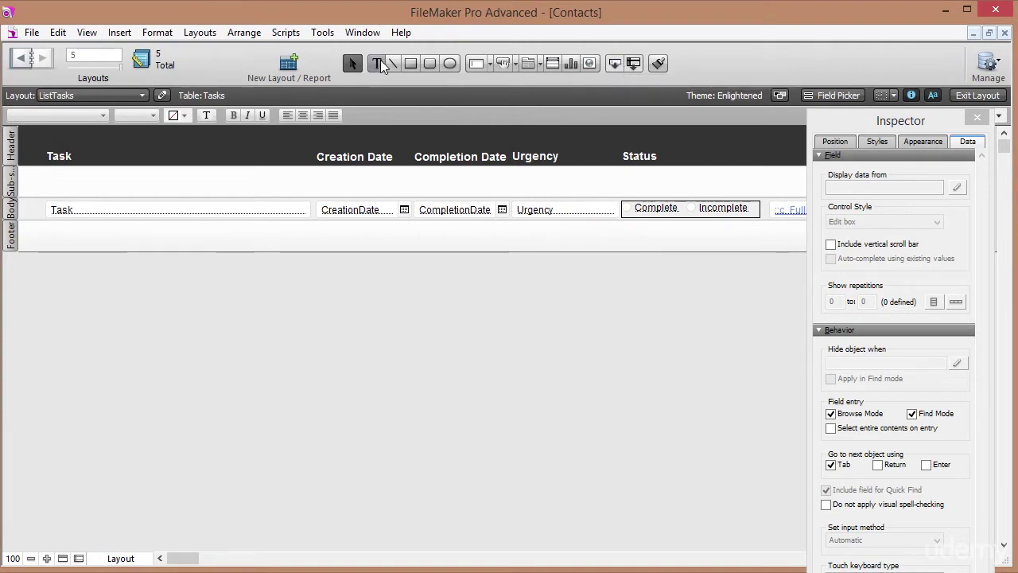
{"action": "left_click", "coordinate": [58, 185]}
{"action": "left_click", "coordinate": [87, 33]}
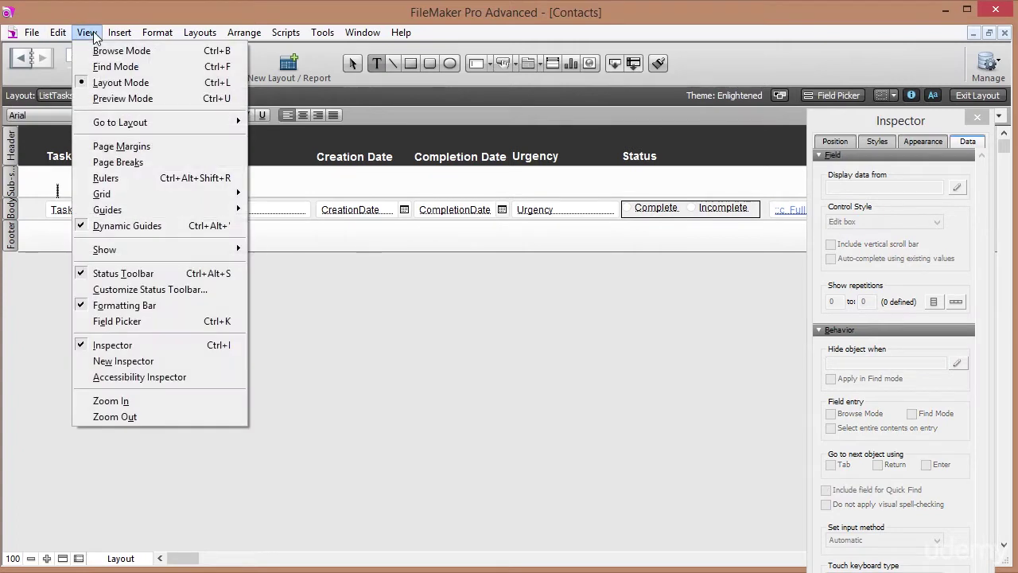
{"action": "mouse_move", "coordinate": [120, 33]}
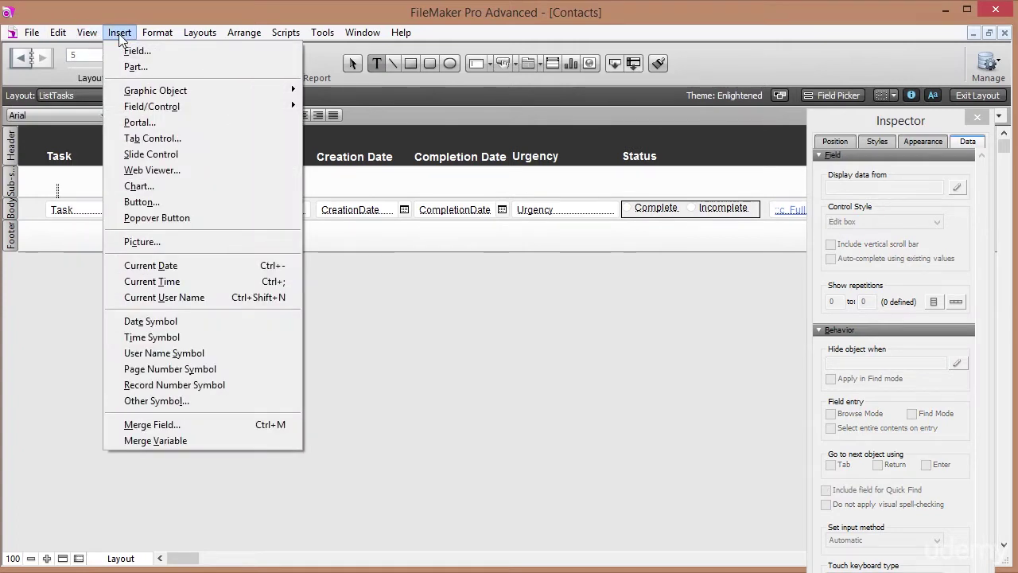
{"action": "left_click", "coordinate": [151, 424]}
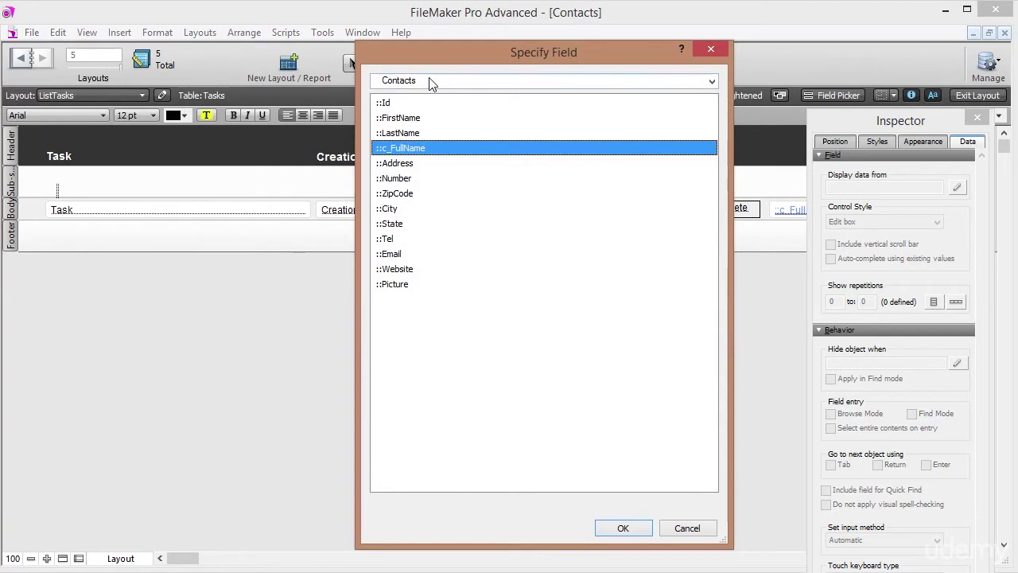
{"action": "double_click", "coordinate": [414, 147]}
{"action": "left_click", "coordinate": [171, 193]}
Make the merge field 14 pt bold, move it left and widen it to about 215 pt.
{"action": "left_click", "coordinate": [145, 116]}
{"action": "left_click", "coordinate": [139, 244]}
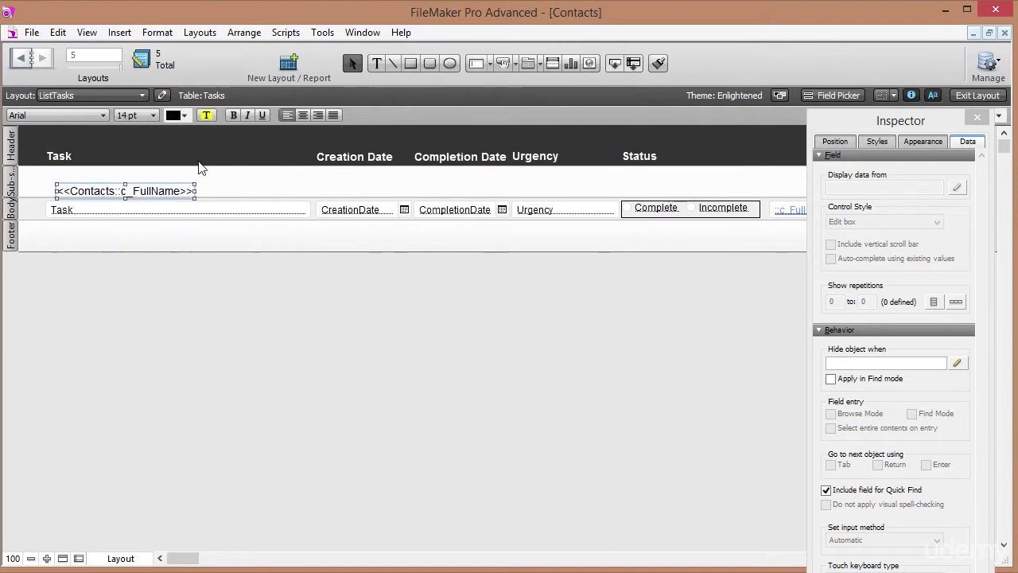
{"action": "left_click", "coordinate": [233, 117]}
{"action": "left_click_drag", "start_coordinate": [150, 195], "coordinate": [142, 186]}
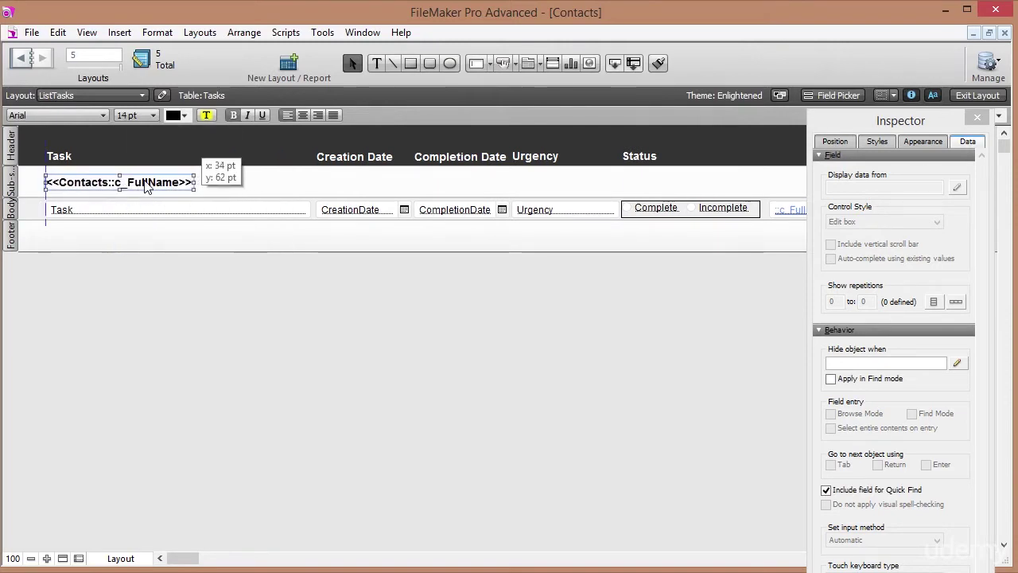
{"action": "left_click", "coordinate": [198, 186]}
{"action": "left_click", "coordinate": [182, 186]}
{"action": "left_click_drag", "start_coordinate": [195, 182], "coordinate": [243, 179]}
Fine-tune the merge field position, shorten the sub-summary part, then view the tasks in Browse mode.
{"action": "key", "text": "Left"}
{"action": "key", "text": "Left"}
{"action": "key", "text": "Left"}
{"action": "key", "text": "Left"}
{"action": "key", "text": "Left"}
{"action": "key", "text": "Left"}
{"action": "key", "text": "Left"}
{"action": "key", "text": "Left"}
{"action": "key", "text": "Left"}
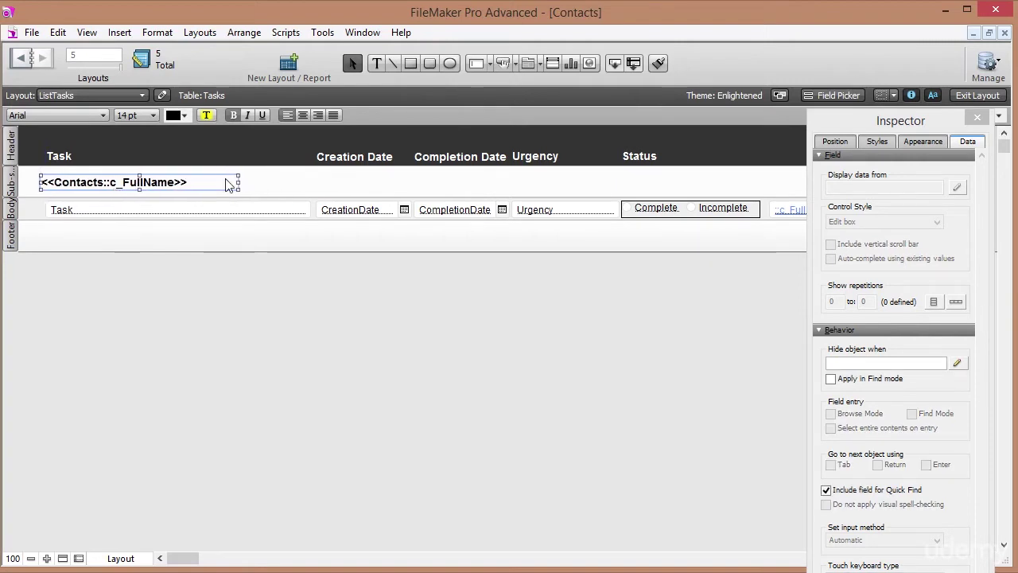
{"action": "key", "text": "Left"}
{"action": "key", "text": "Left"}
{"action": "key", "text": "Left"}
{"action": "key", "text": "Left"}
{"action": "key", "text": "Up"}
{"action": "key", "text": "Up"}
{"action": "key", "text": "Up"}
{"action": "key", "text": "Up"}
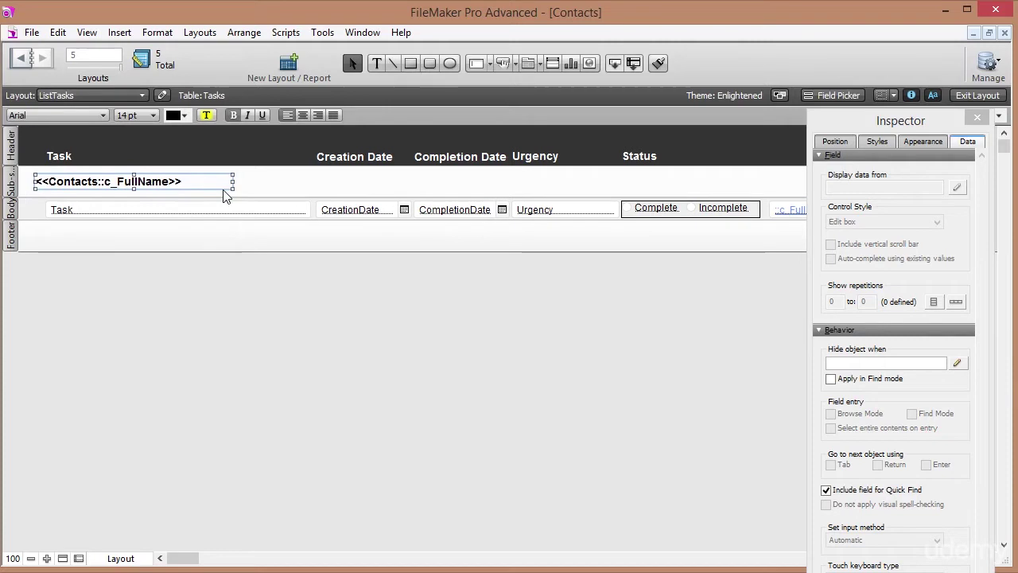
{"action": "key", "text": "Up"}
{"action": "key", "text": "Up"}
{"action": "key", "text": "Up"}
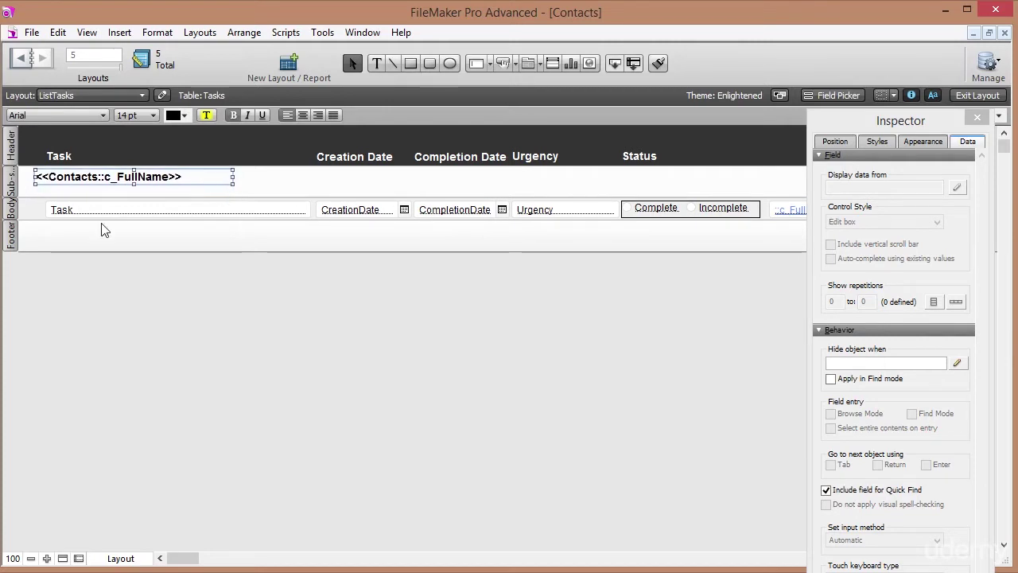
{"action": "left_click", "coordinate": [34, 195]}
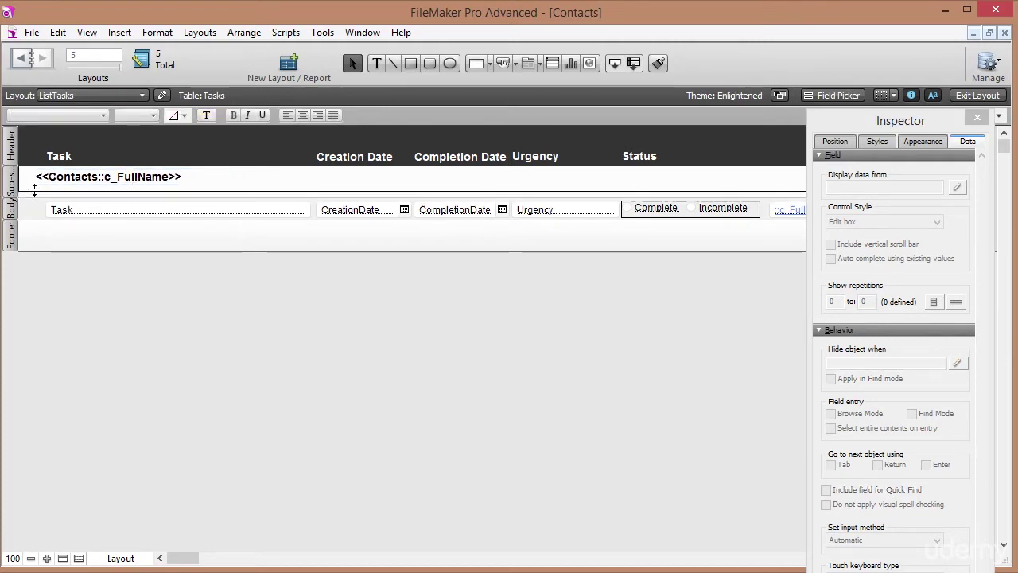
{"action": "left_click_drag", "start_coordinate": [35, 190], "coordinate": [34, 183]}
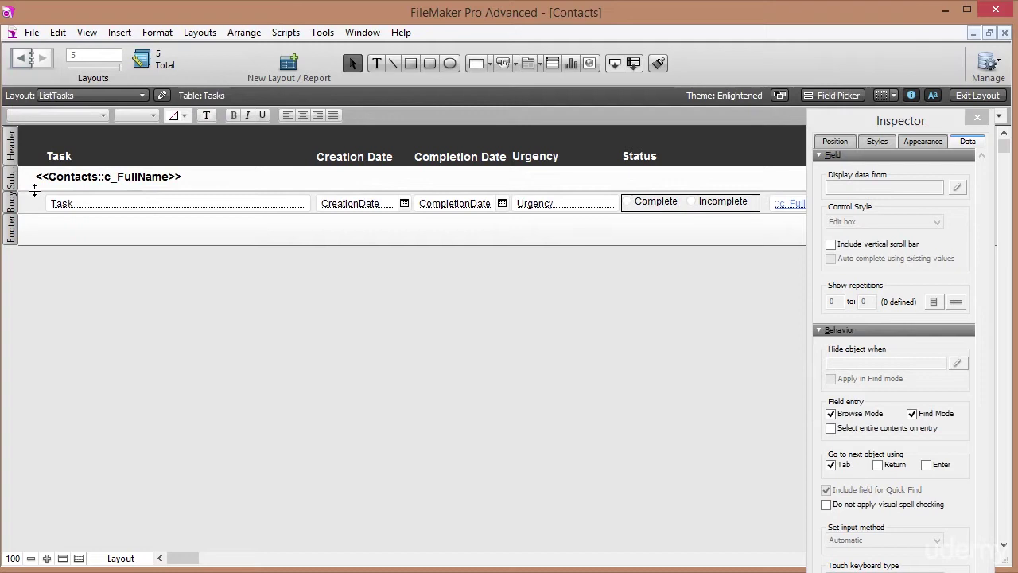
{"action": "left_click", "coordinate": [143, 178]}
{"action": "key", "text": "Down"}
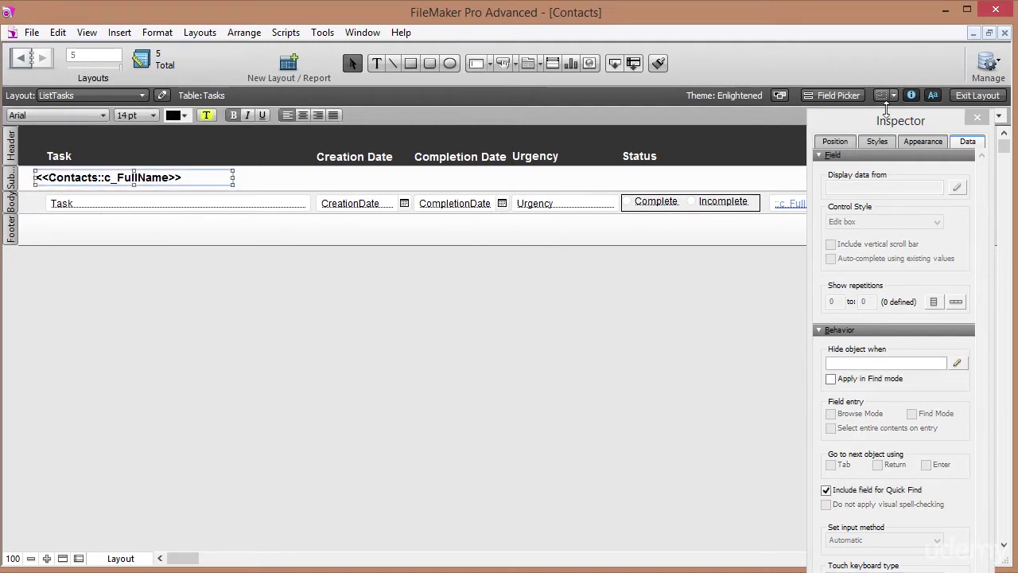
{"action": "left_click", "coordinate": [988, 101]}
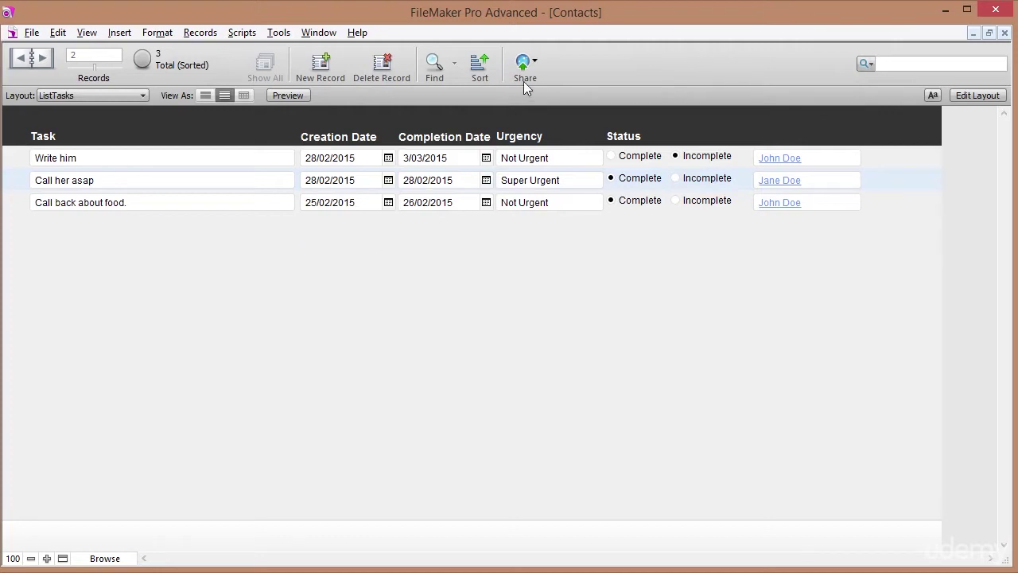
Replace the Status sort with ContactIdFk from the Tasks table, ascending, and sort.
{"action": "left_click", "coordinate": [477, 65]}
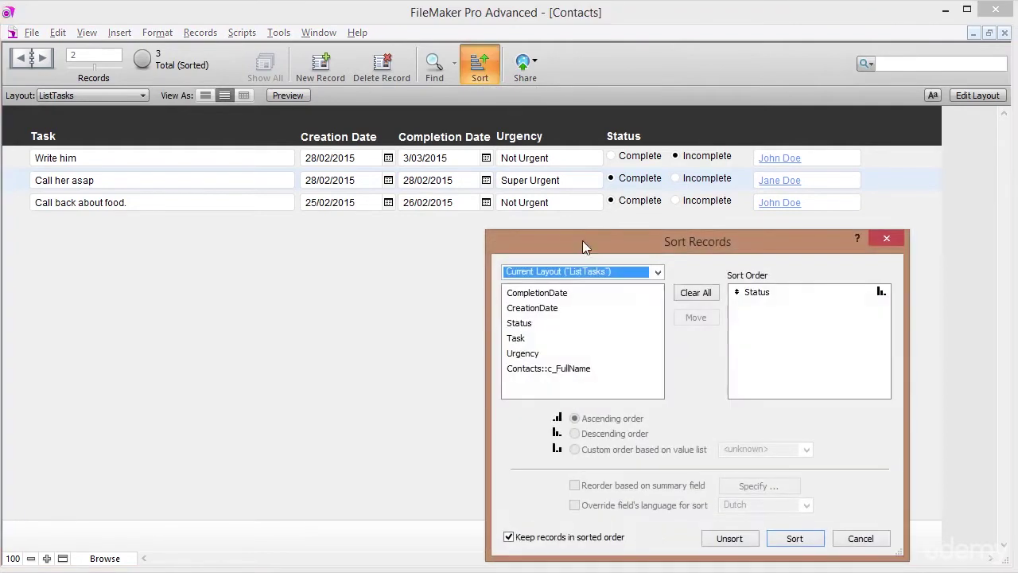
{"action": "left_click", "coordinate": [699, 292]}
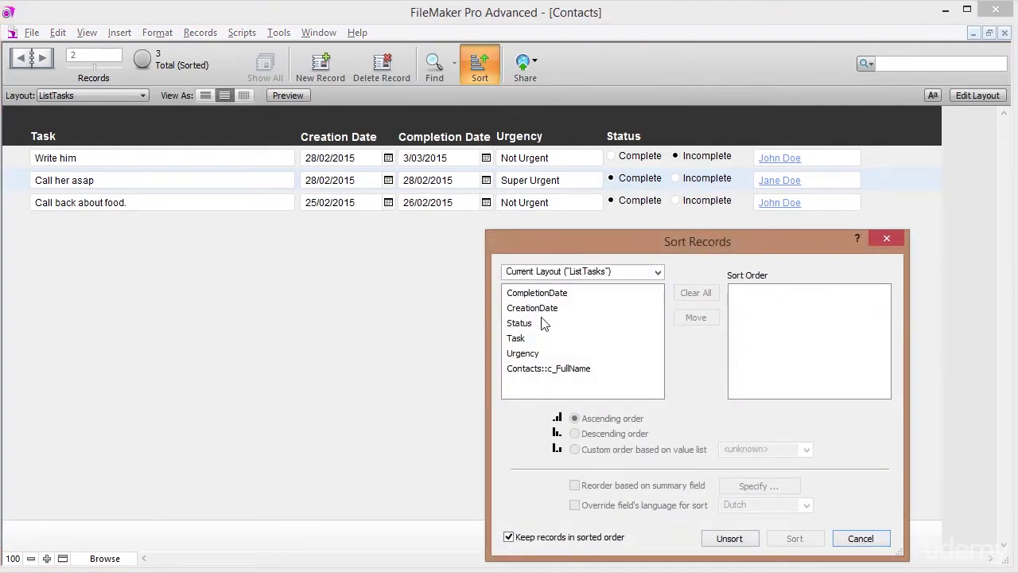
{"action": "left_click", "coordinate": [659, 273]}
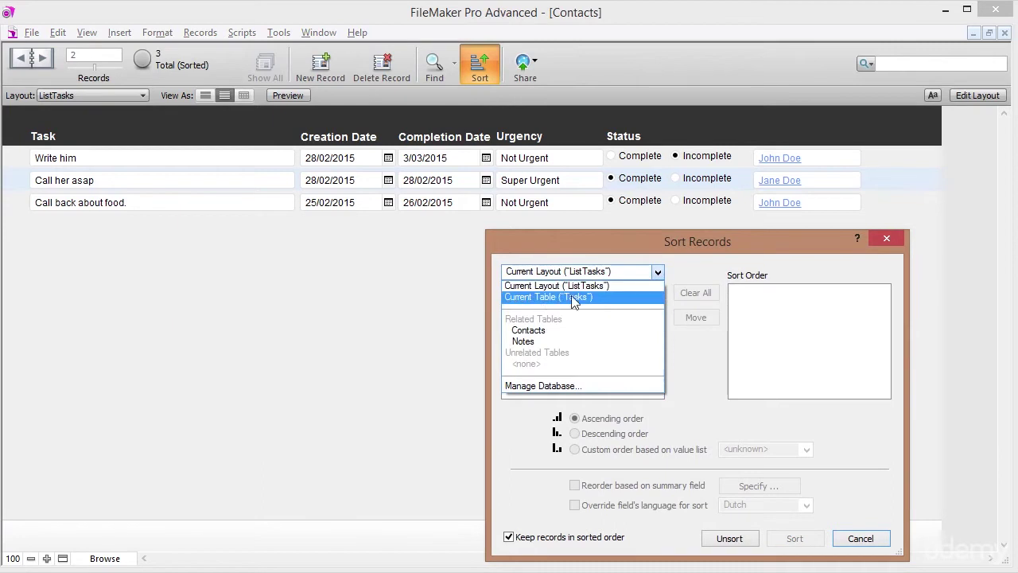
{"action": "left_click", "coordinate": [573, 297]}
{"action": "double_click", "coordinate": [538, 308]}
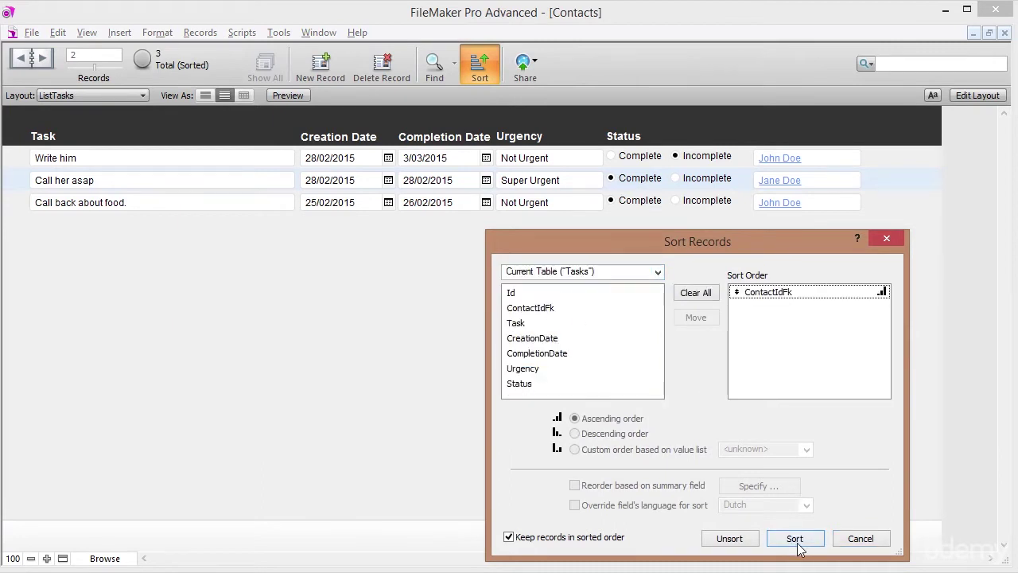
{"action": "left_click", "coordinate": [795, 538]}
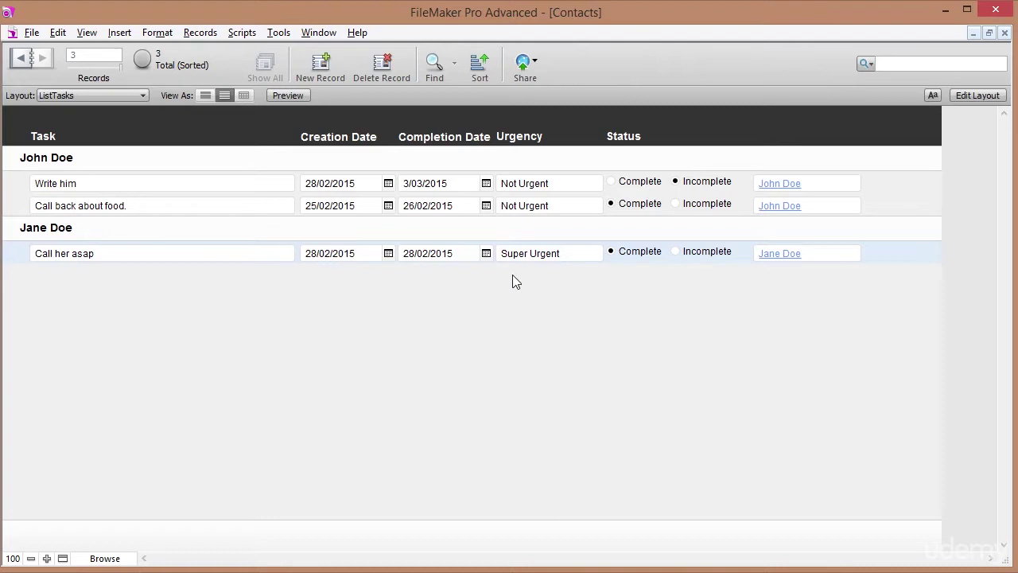
Clear the contact sort and sort the tasks by Status, descending.
{"action": "left_click", "coordinate": [479, 63]}
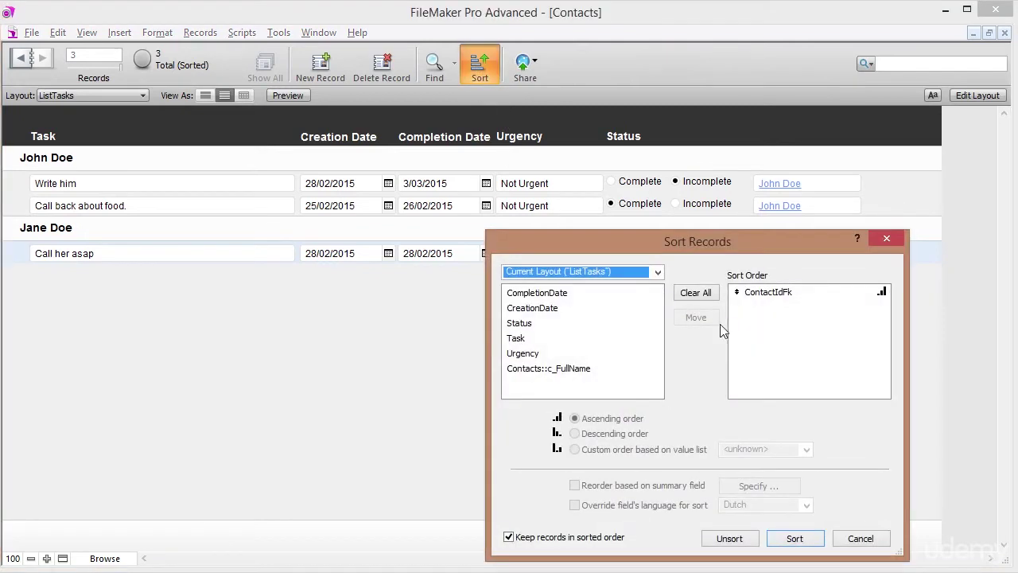
{"action": "left_click", "coordinate": [697, 293]}
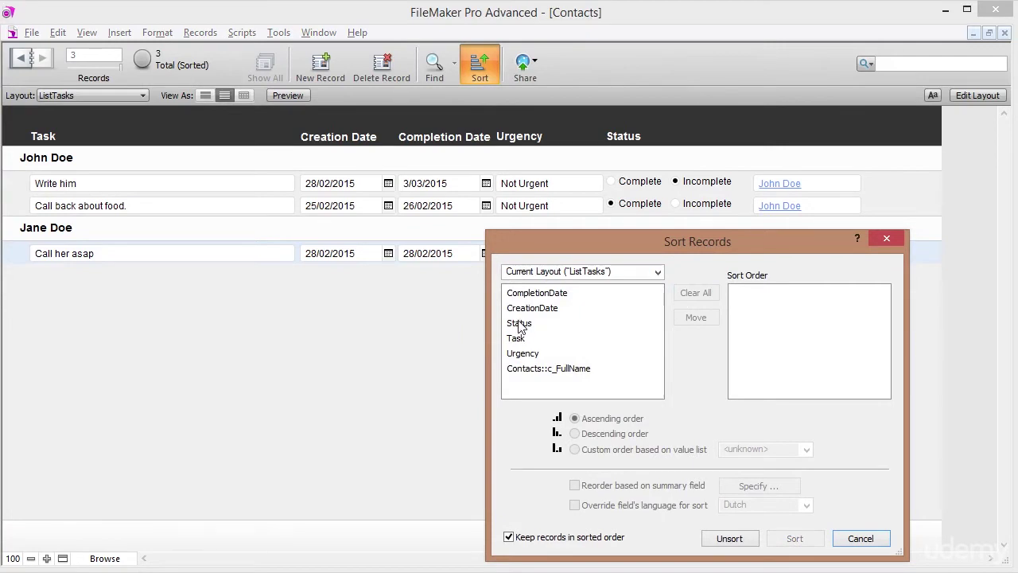
{"action": "double_click", "coordinate": [519, 324]}
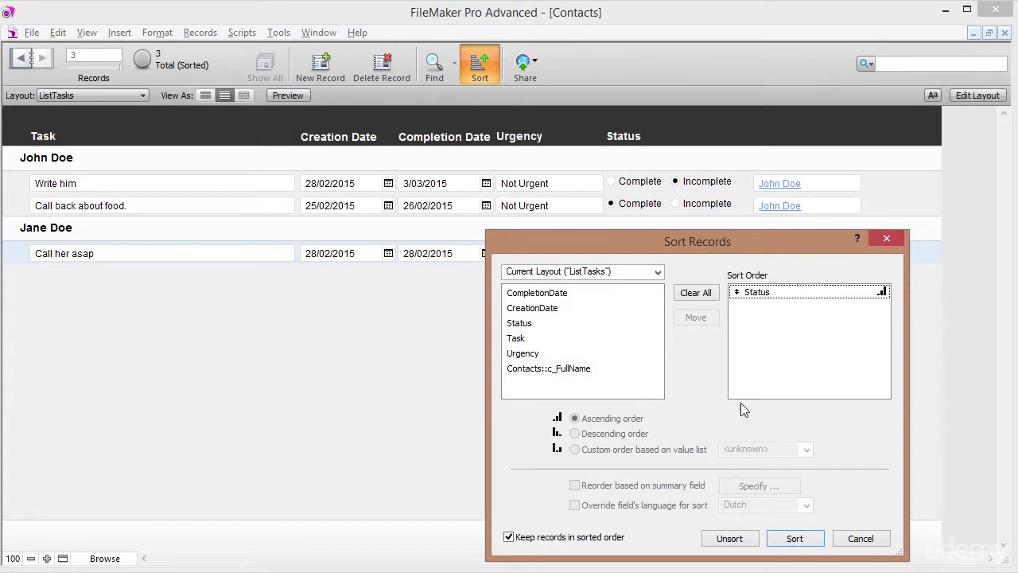
{"action": "left_click", "coordinate": [796, 292]}
{"action": "left_click", "coordinate": [622, 434]}
{"action": "left_click", "coordinate": [786, 539]}
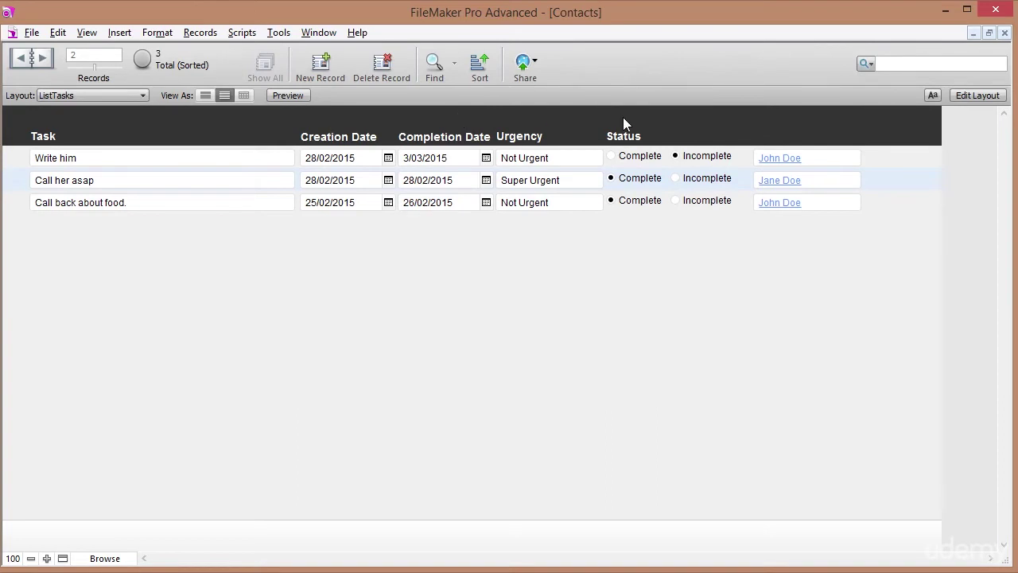
Drag the body boundary lower and move all five header column titles down.
{"action": "left_click", "coordinate": [977, 97]}
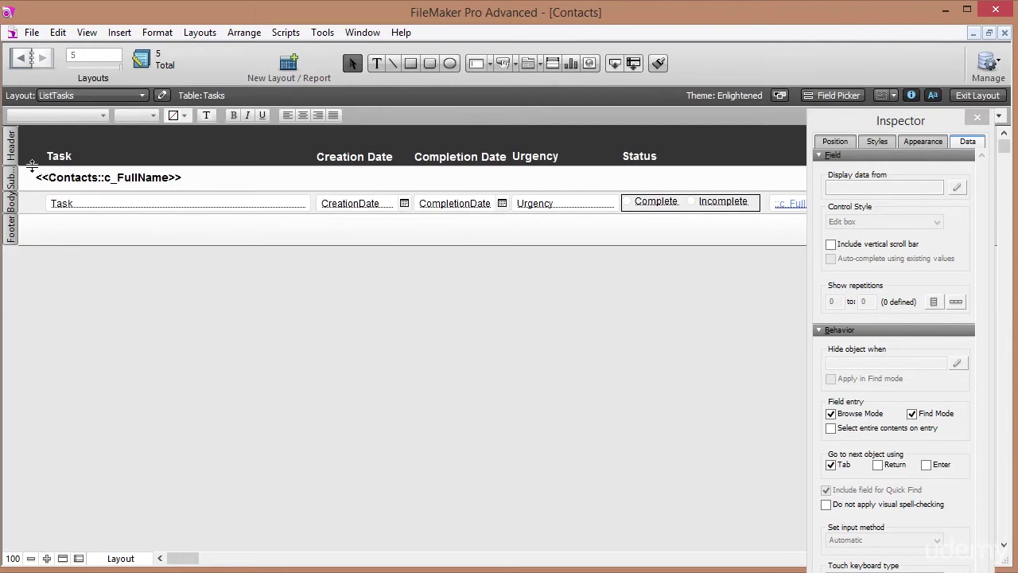
{"action": "left_click", "coordinate": [32, 165]}
{"action": "left_click_drag", "start_coordinate": [32, 165], "coordinate": [29, 192]}
{"action": "left_click_drag", "start_coordinate": [42, 145], "coordinate": [690, 172]}
{"action": "key", "text": "Down"}
{"action": "key", "text": "Down"}
{"action": "key", "text": "Down"}
{"action": "key", "text": "Down"}
{"action": "key", "text": "Down"}
{"action": "key", "text": "Down"}
{"action": "key", "text": "Down"}
{"action": "key", "text": "Down"}
{"action": "key", "text": "Down"}
{"action": "key", "text": "Down"}
{"action": "key", "text": "Down"}
{"action": "key", "text": "Down"}
{"action": "key", "text": "Down"}
{"action": "key", "text": "Down"}
{"action": "key", "text": "Down"}
{"action": "key", "text": "Down"}
{"action": "key", "text": "Down"}
{"action": "key", "text": "Down"}
{"action": "key", "text": "Down"}
{"action": "key", "text": "Down"}
{"action": "key", "text": "Down"}
{"action": "key", "text": "Down"}
{"action": "key", "text": "Down"}
{"action": "key", "text": "Down"}
{"action": "key", "text": "Down"}
{"action": "key", "text": "Down"}
{"action": "key", "text": "Down"}
{"action": "key", "text": "Down"}
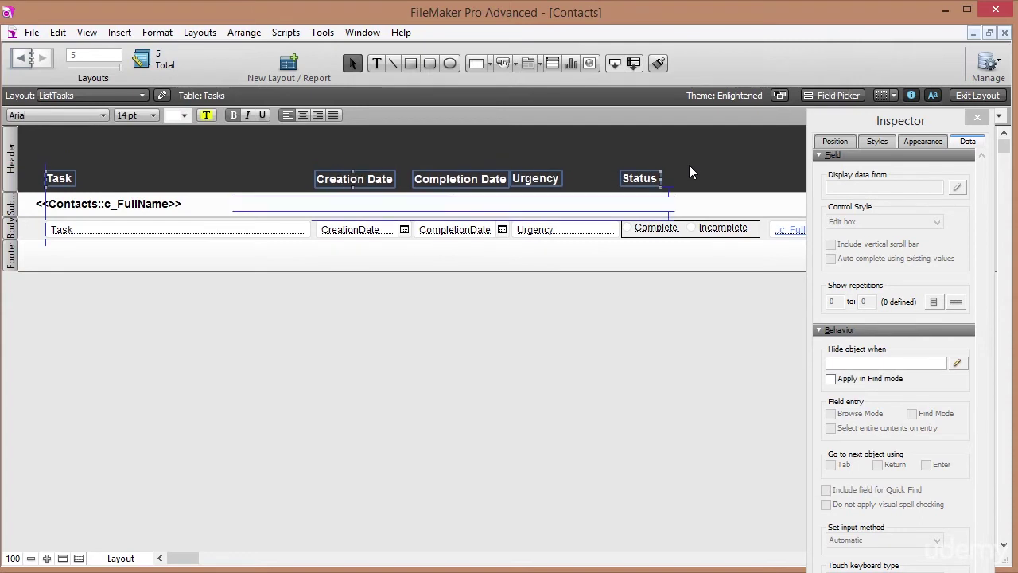
{"action": "left_click", "coordinate": [691, 172]}
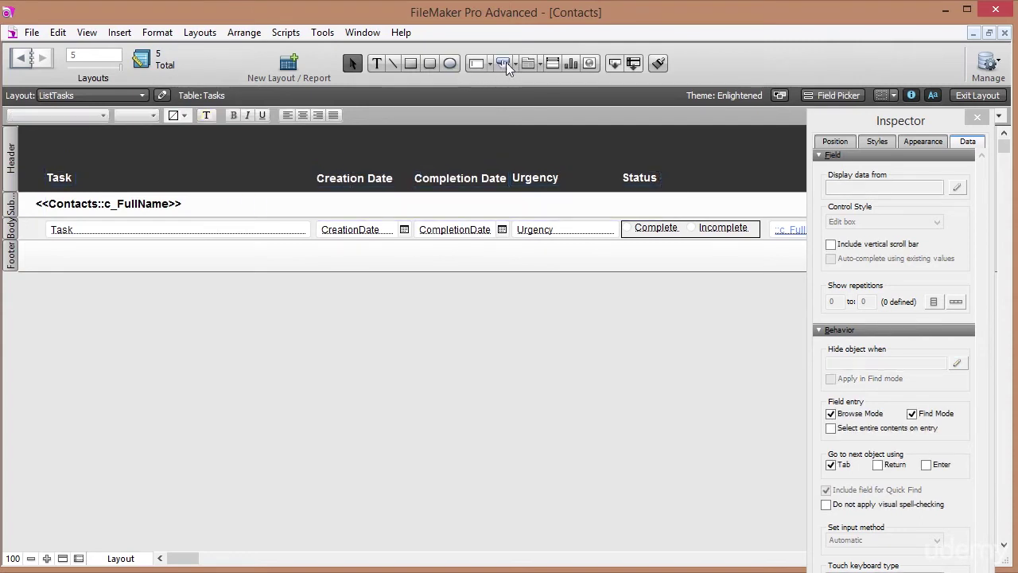
Draw a button at the top of the header and give it the Sort Records action.
{"action": "left_click", "coordinate": [503, 63]}
{"action": "left_click_drag", "start_coordinate": [382, 130], "coordinate": [504, 151]}
{"action": "left_click", "coordinate": [407, 205]}
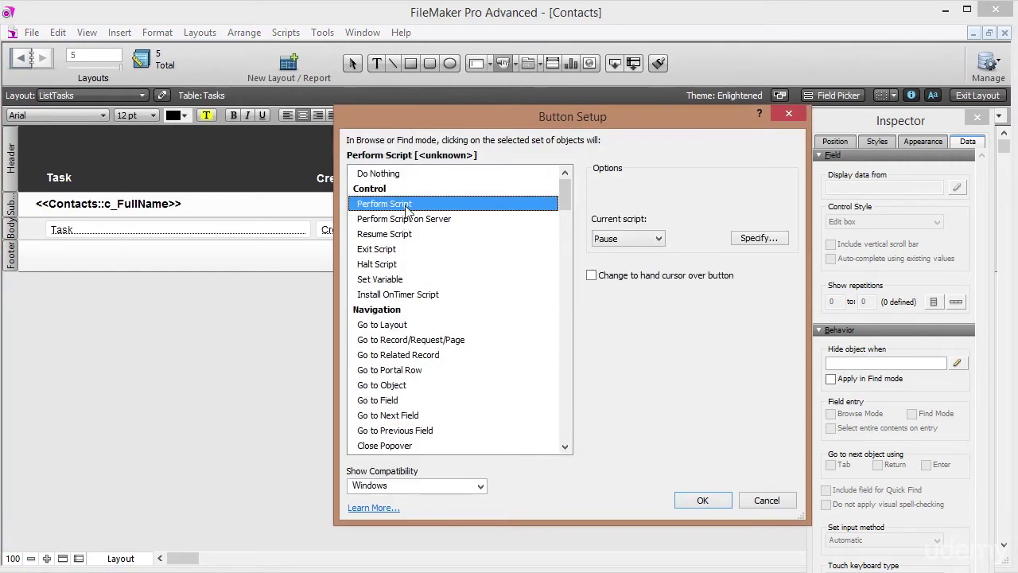
{"action": "scroll", "coordinate": [565, 205], "scroll_direction": "down", "scroll_amount": 1}
{"action": "left_click_drag", "start_coordinate": [565, 205], "coordinate": [569, 296]}
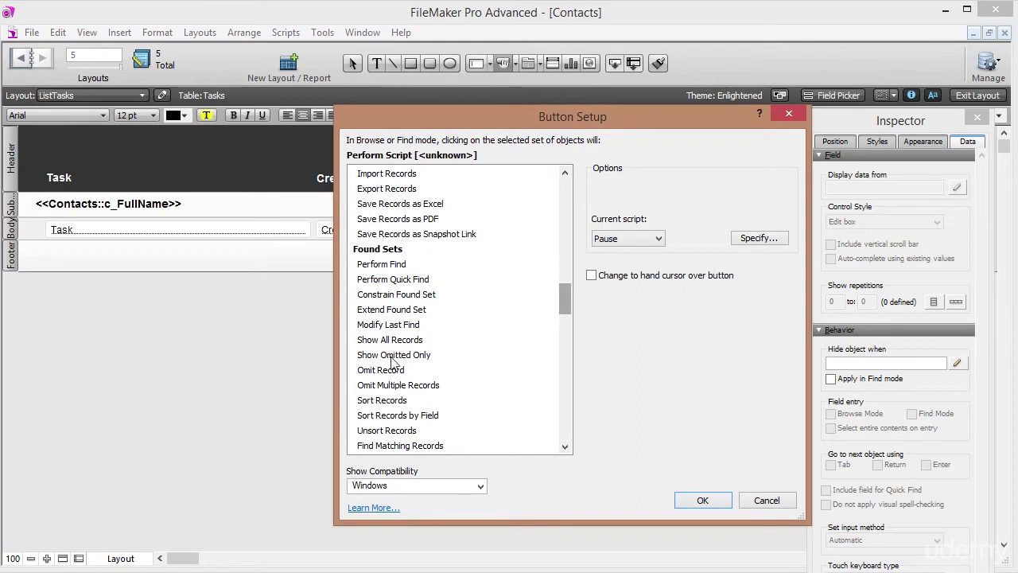
{"action": "left_click", "coordinate": [383, 401]}
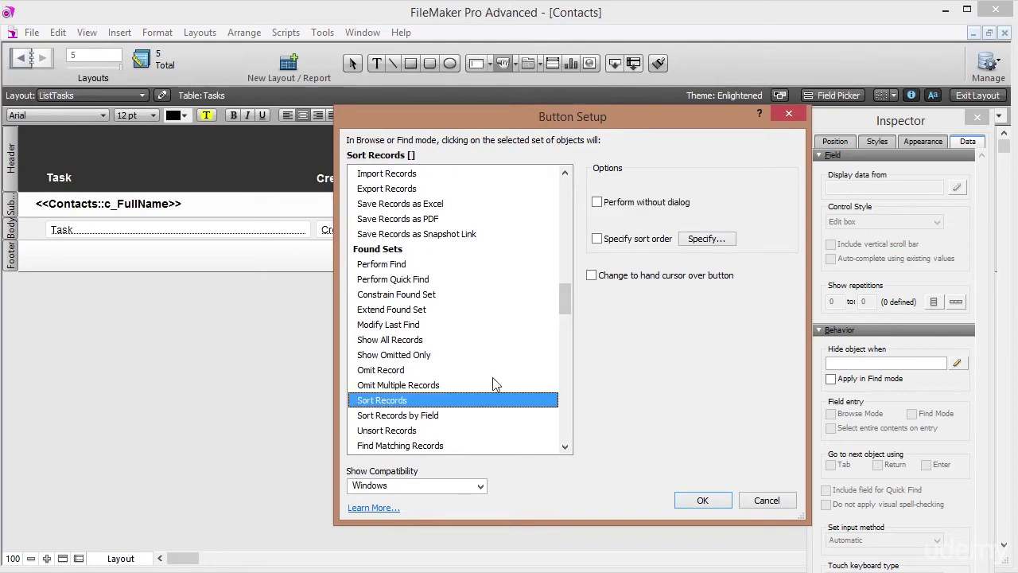
Set it to sort by Status descending without a dialog and label it 'Sort by Status'.
{"action": "left_click", "coordinate": [598, 204]}
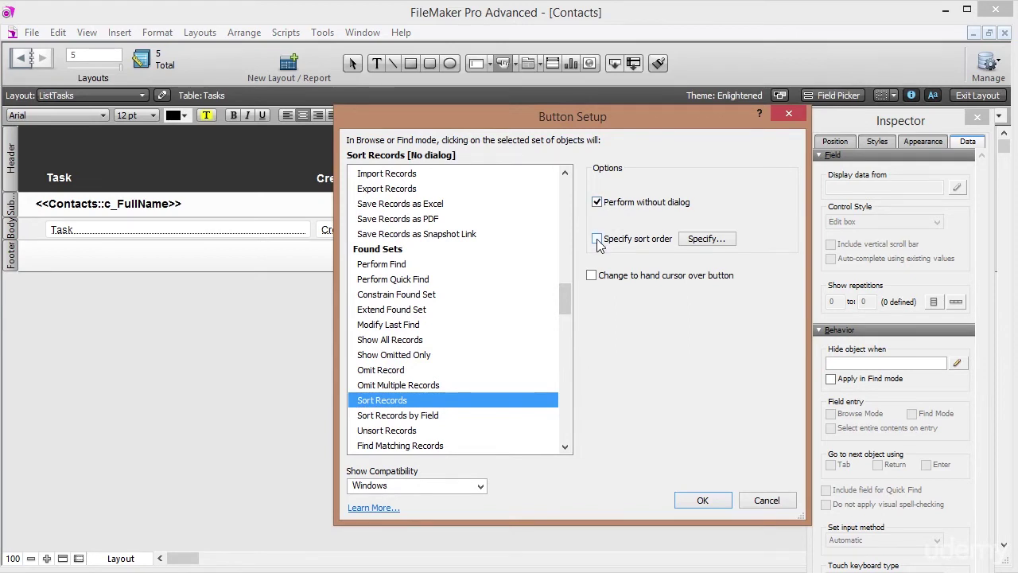
{"action": "left_click", "coordinate": [596, 238]}
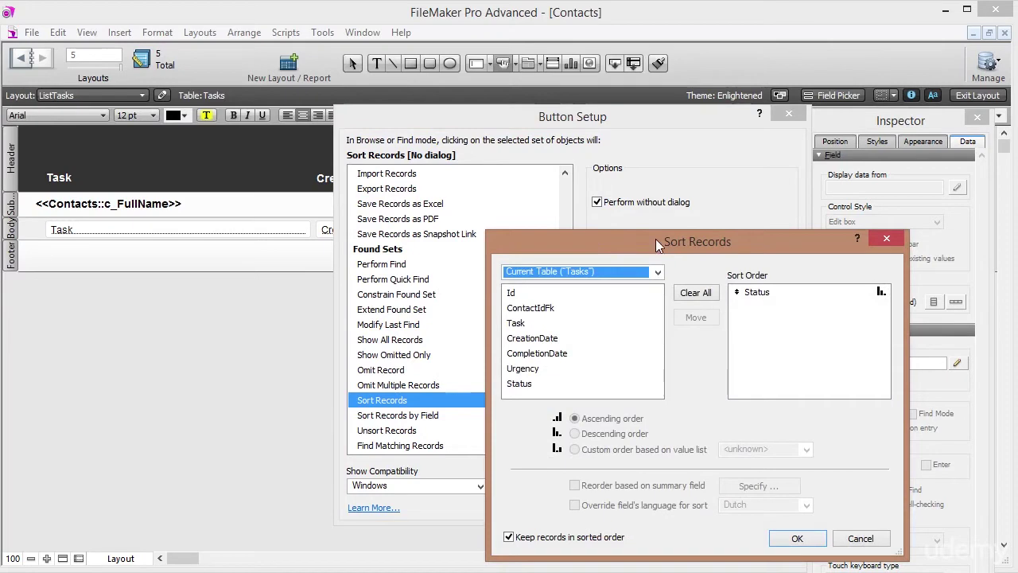
{"action": "left_click", "coordinate": [755, 293]}
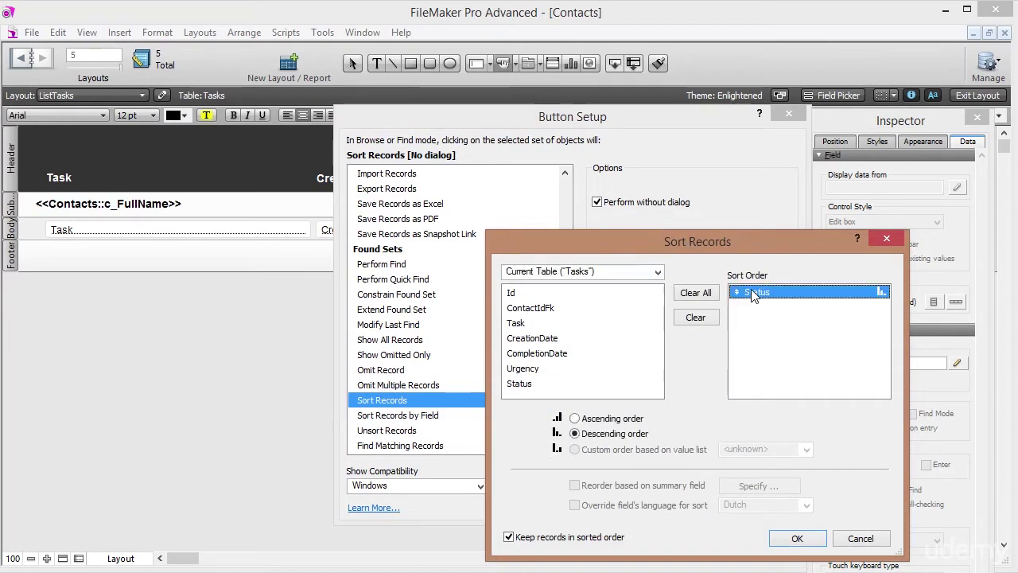
{"action": "left_click", "coordinate": [796, 538]}
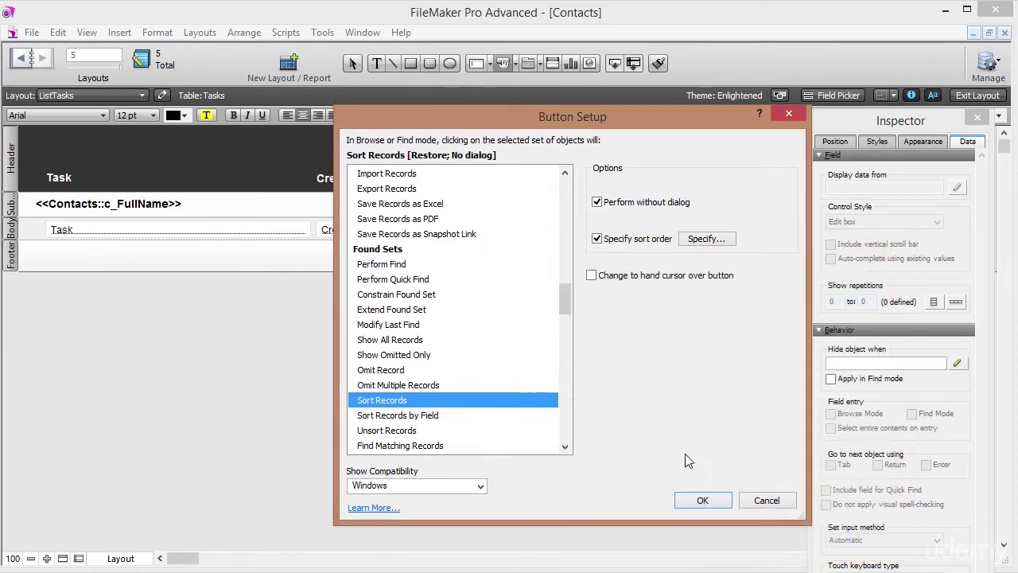
{"action": "left_click", "coordinate": [705, 499]}
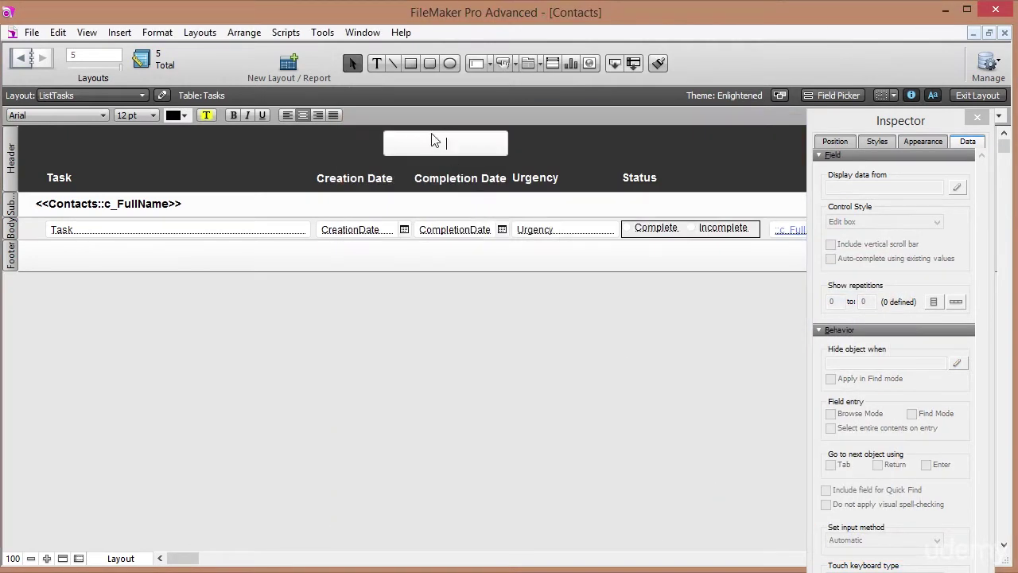
{"action": "type", "text": "Sort by Sta"}
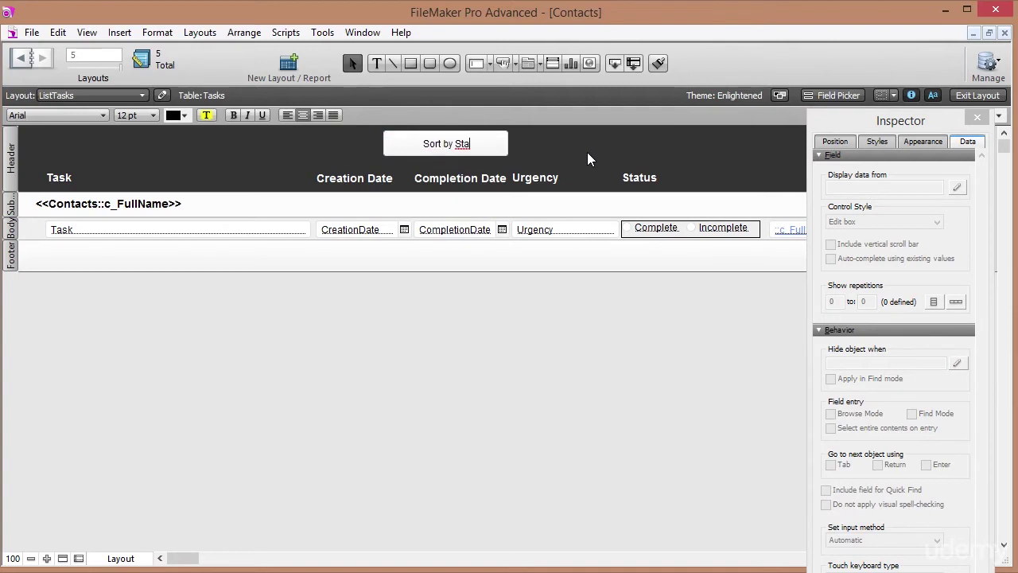
{"action": "type", "text": "tus"}
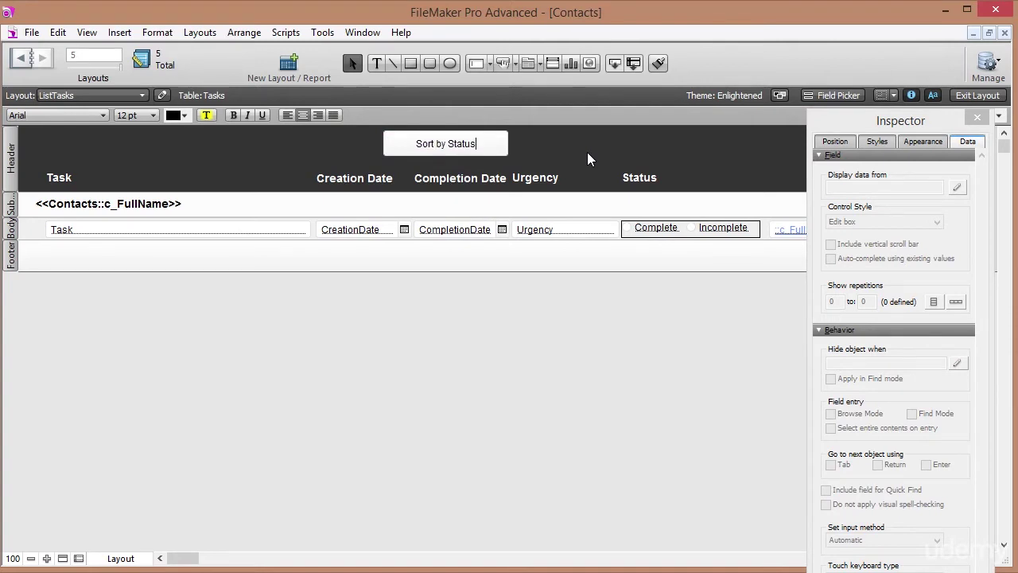
Relabel the header button 'Incomplete on top' and make it narrower.
{"action": "key", "text": "Escape"}
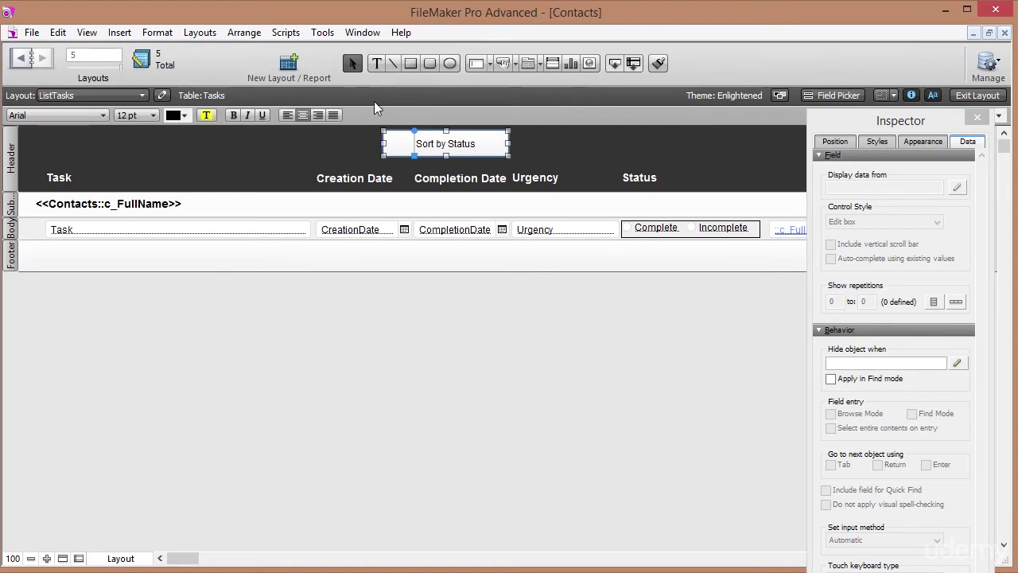
{"action": "left_click", "coordinate": [377, 64]}
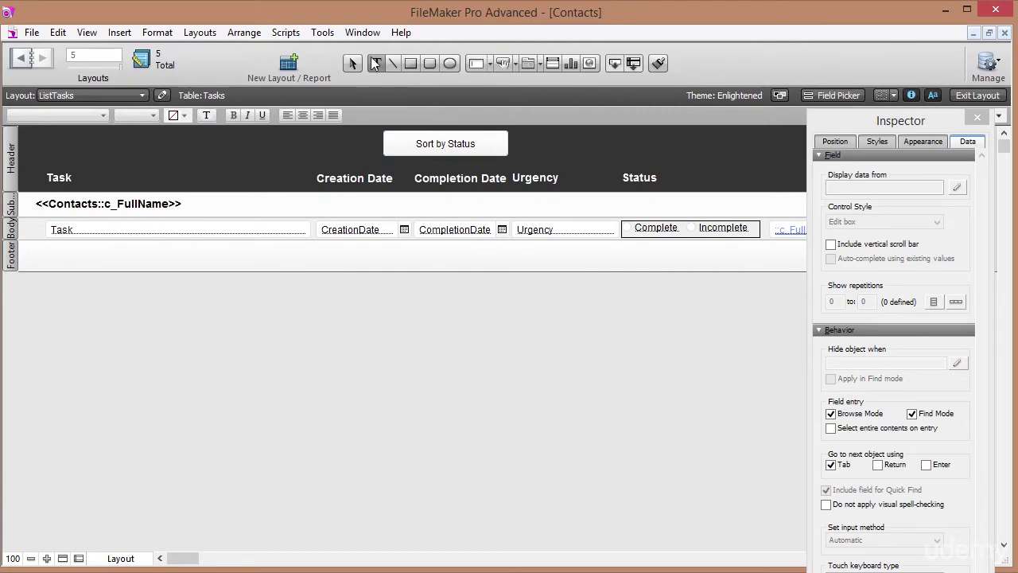
{"action": "left_click_drag", "start_coordinate": [410, 143], "coordinate": [509, 147]}
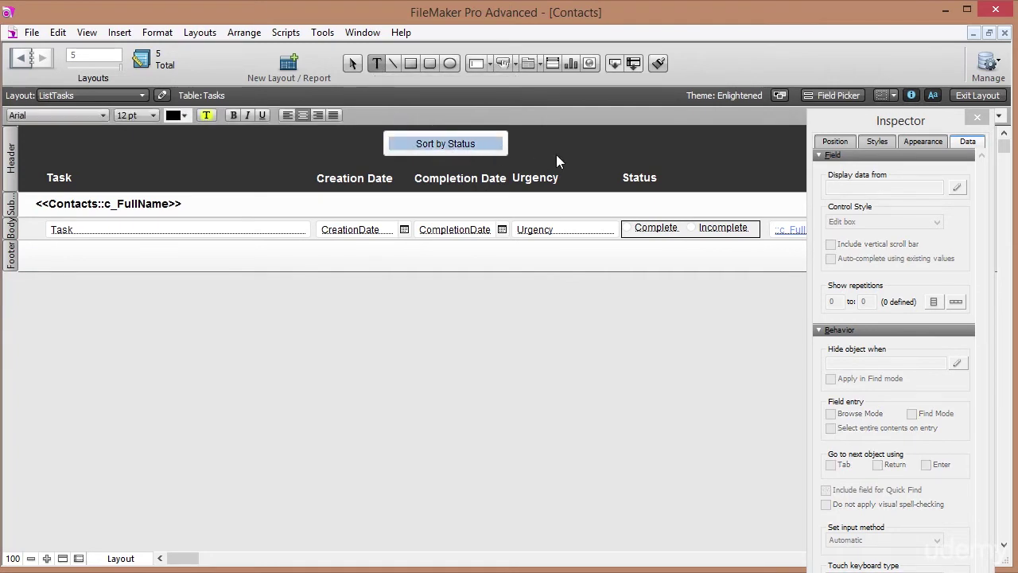
{"action": "type", "text": "Incomp"}
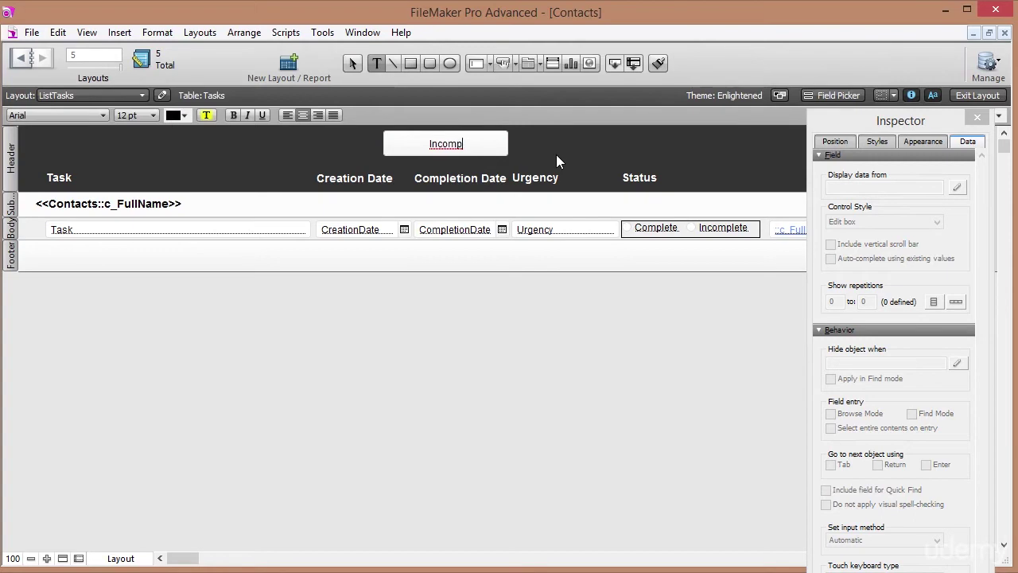
{"action": "type", "text": "lete on top"}
{"action": "key", "text": "Escape"}
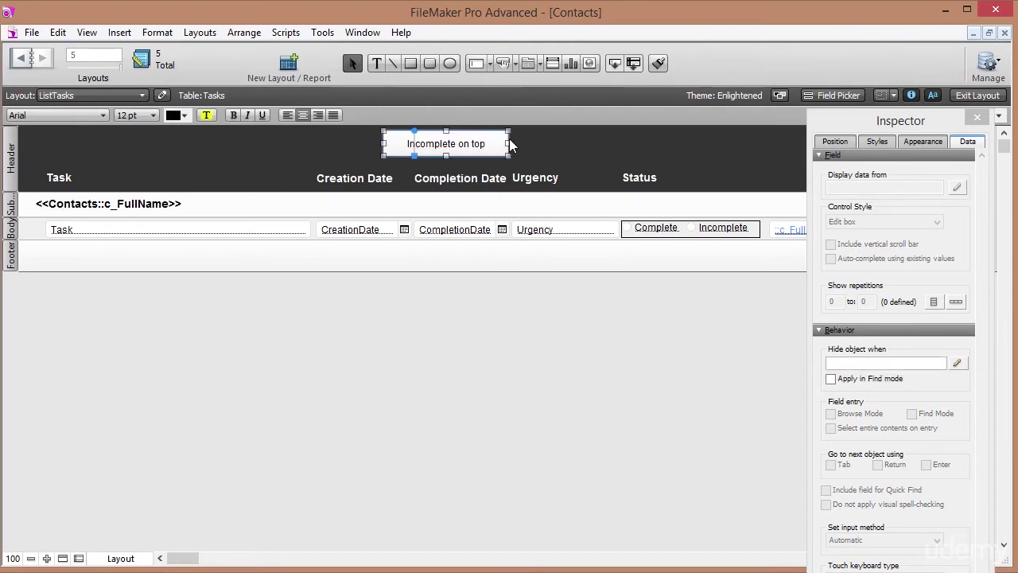
{"action": "left_click_drag", "start_coordinate": [509, 143], "coordinate": [560, 146]}
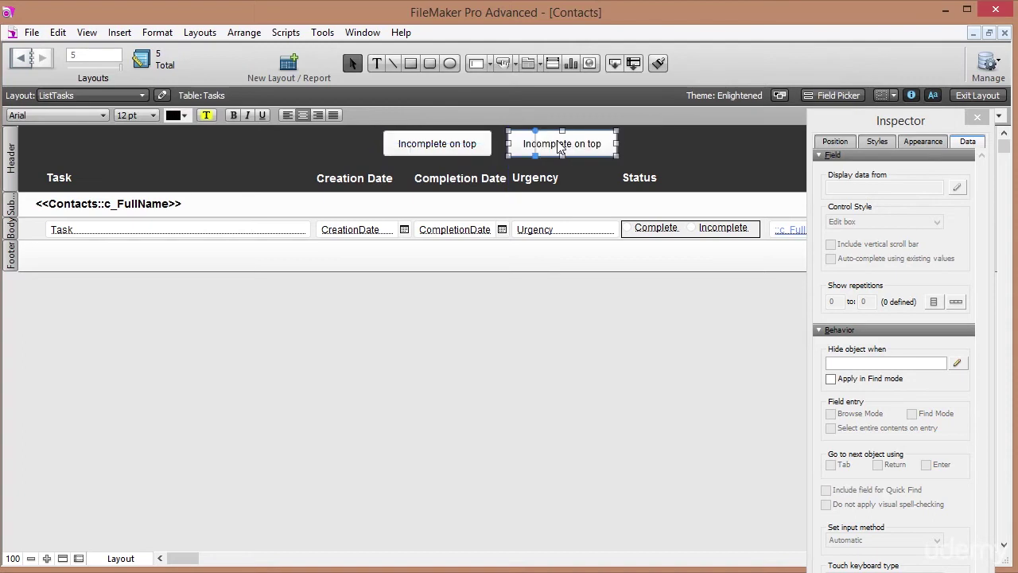
Relabel the copied button to read 'Sort by Contact'.
{"action": "left_click", "coordinate": [523, 144]}
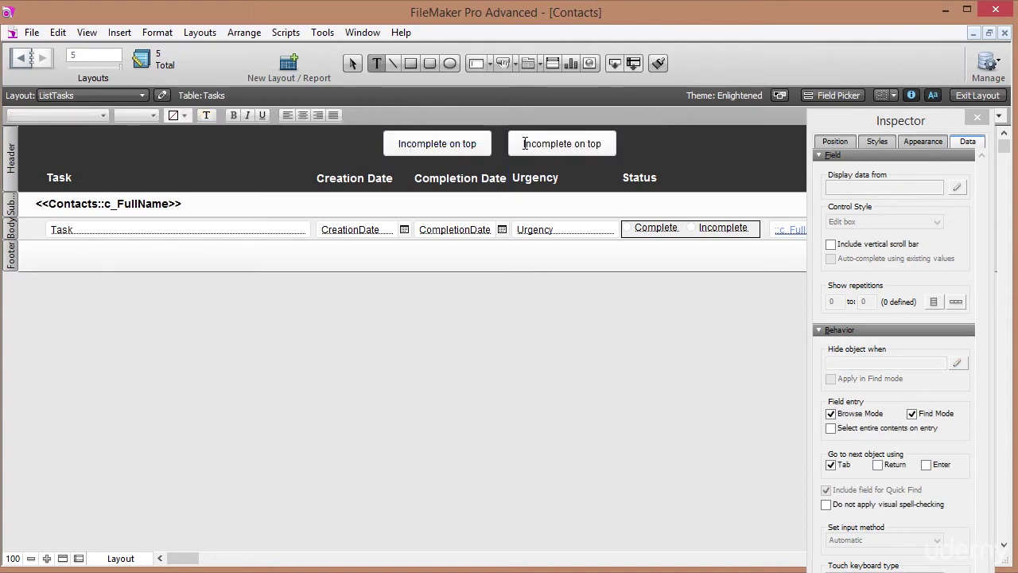
{"action": "left_click_drag", "start_coordinate": [524, 144], "coordinate": [609, 151]}
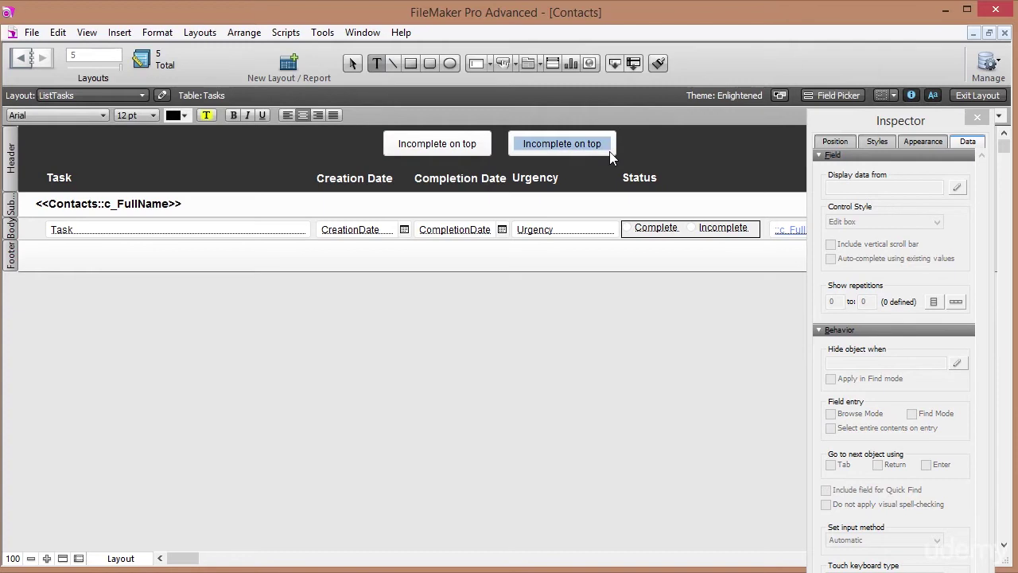
{"action": "type", "text": "Sort by Contact"}
{"action": "key", "text": "Escape"}
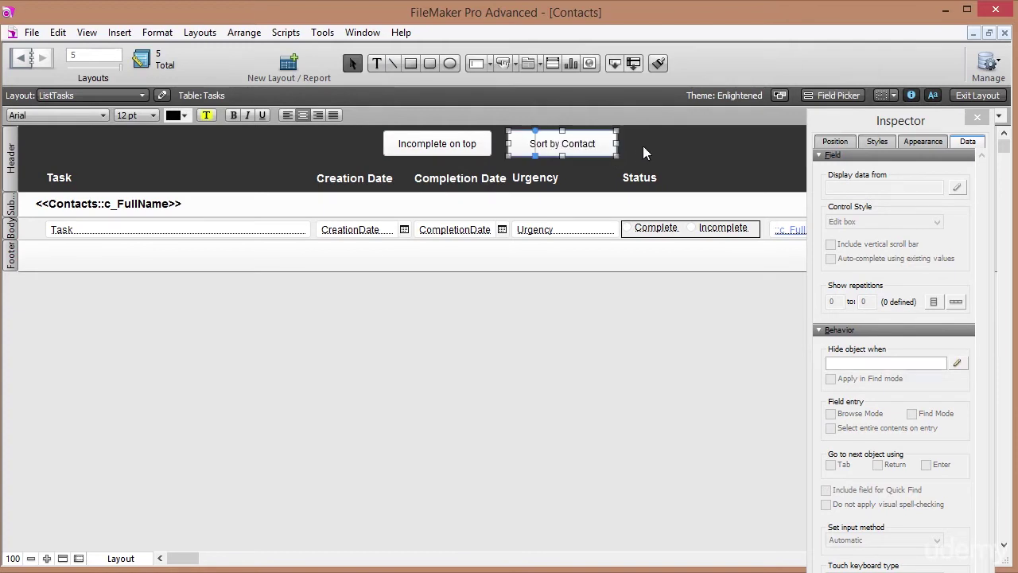
Make the button sort by ContactIdFk ascending, then Status descending, and return to Browse mode.
{"action": "right_click", "coordinate": [595, 148]}
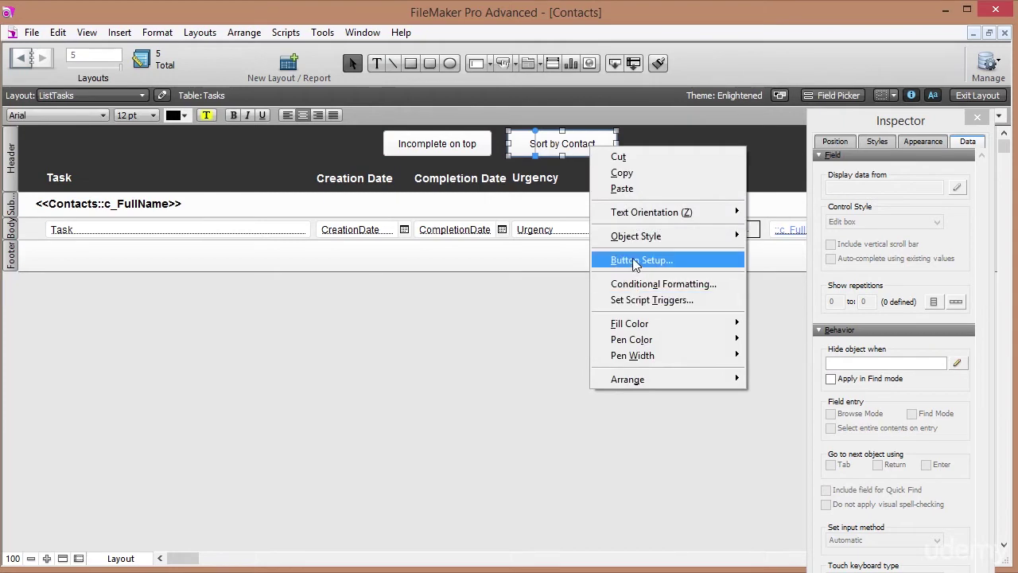
{"action": "left_click", "coordinate": [636, 261]}
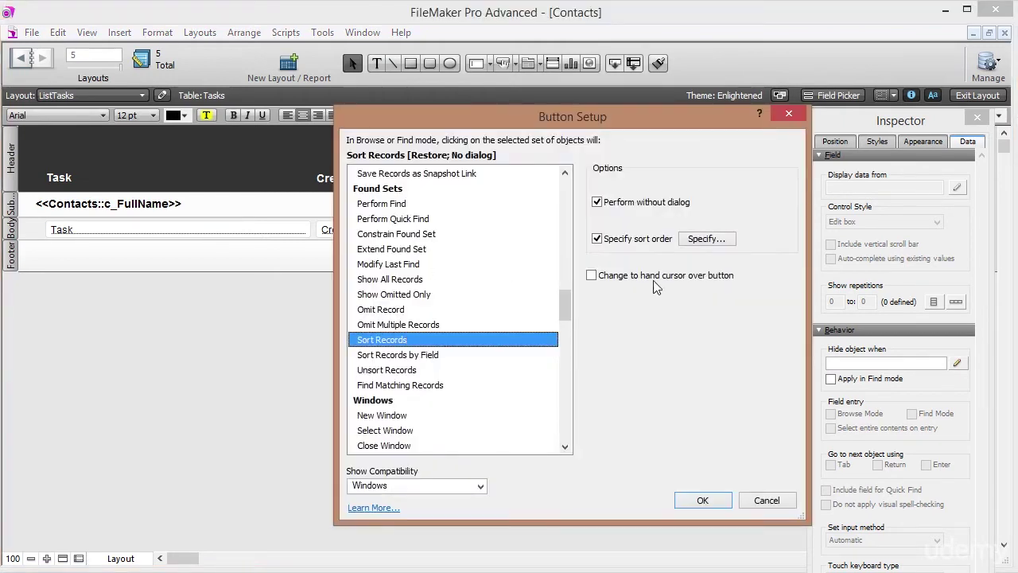
{"action": "left_click", "coordinate": [707, 240]}
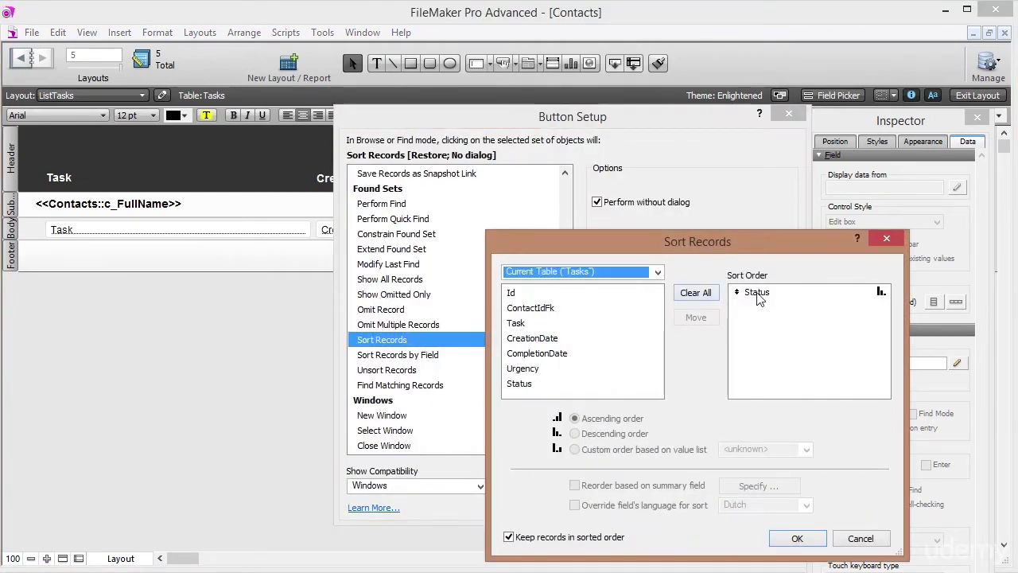
{"action": "left_click", "coordinate": [695, 293]}
{"action": "double_click", "coordinate": [540, 308]}
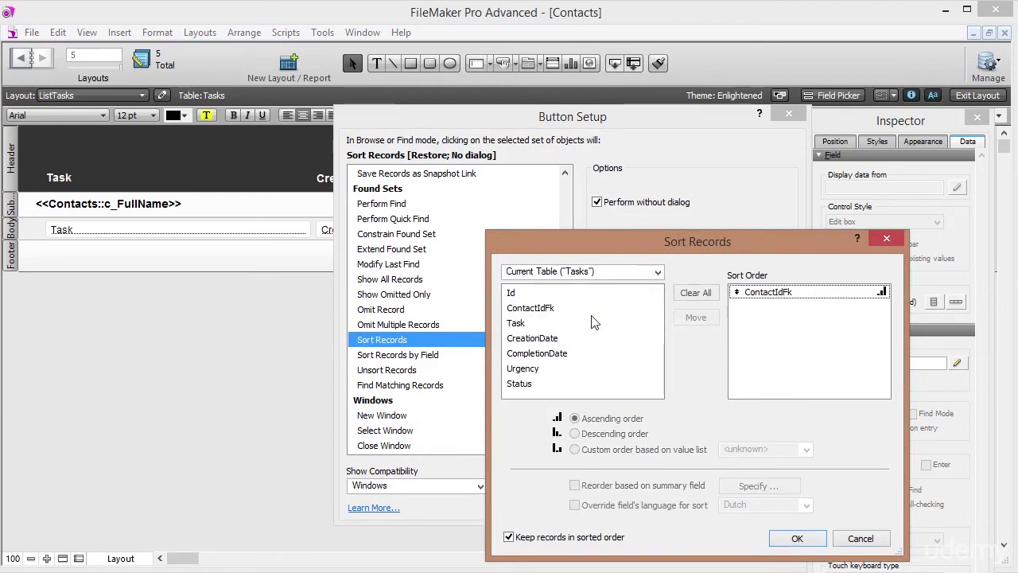
{"action": "left_click", "coordinate": [775, 302]}
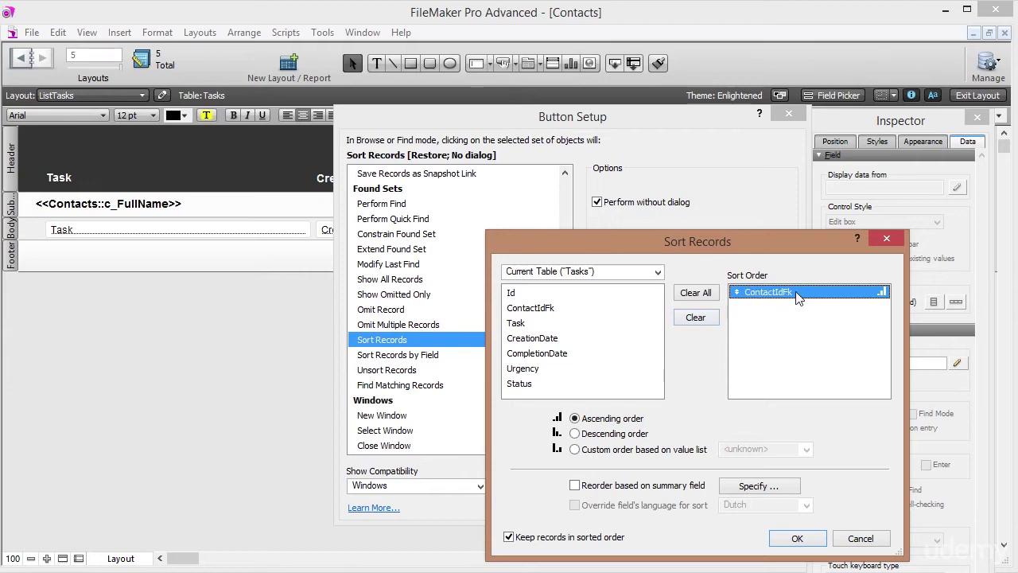
{"action": "double_click", "coordinate": [520, 384]}
{"action": "left_click", "coordinate": [773, 306]}
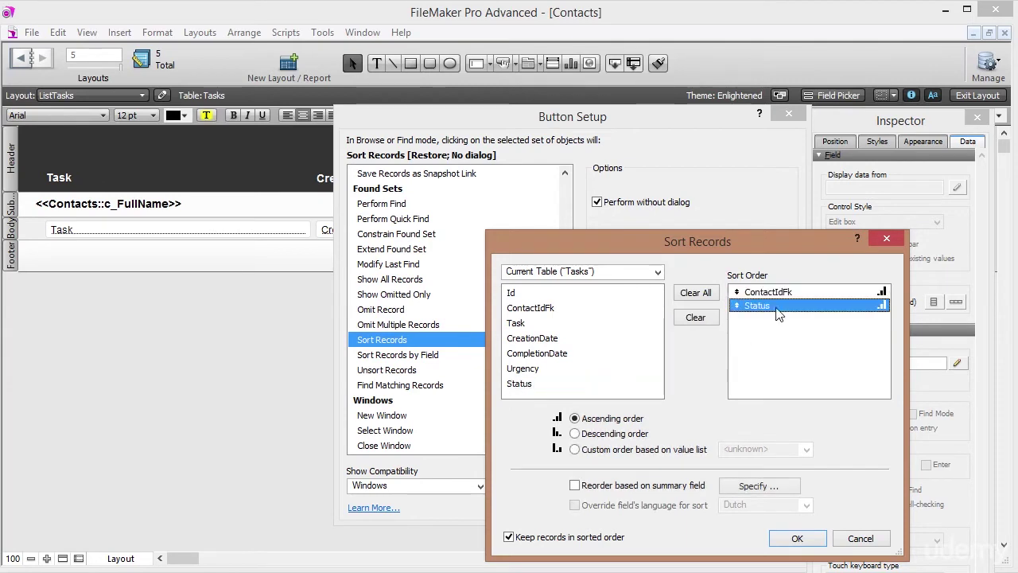
{"action": "left_click", "coordinate": [613, 432]}
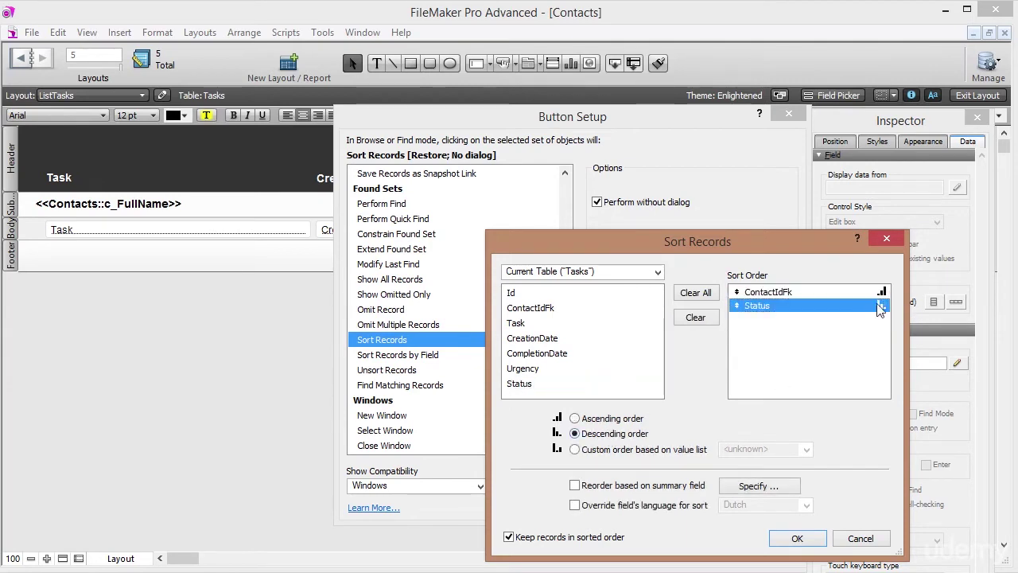
{"action": "left_click", "coordinate": [796, 539]}
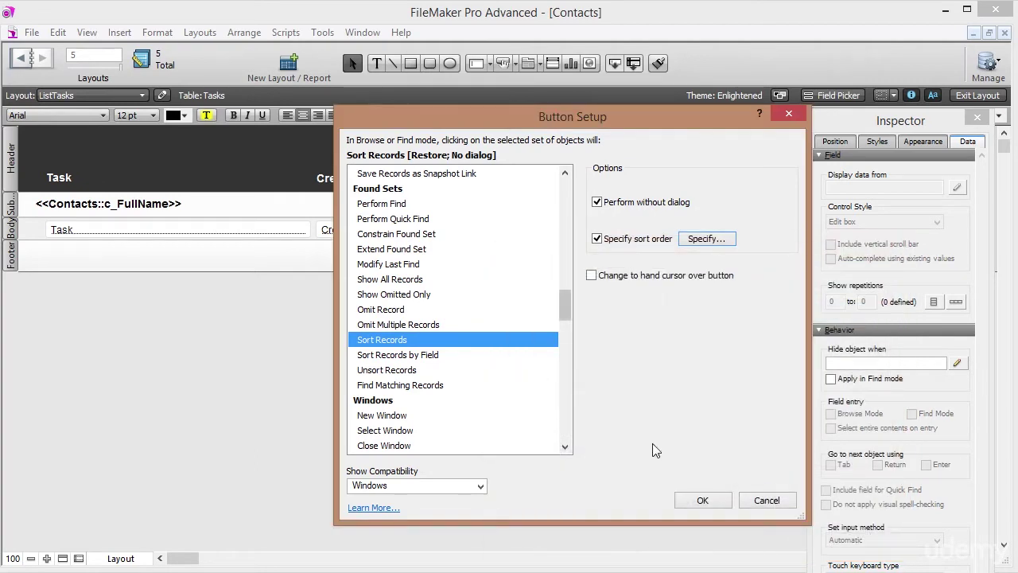
{"action": "left_click", "coordinate": [702, 501]}
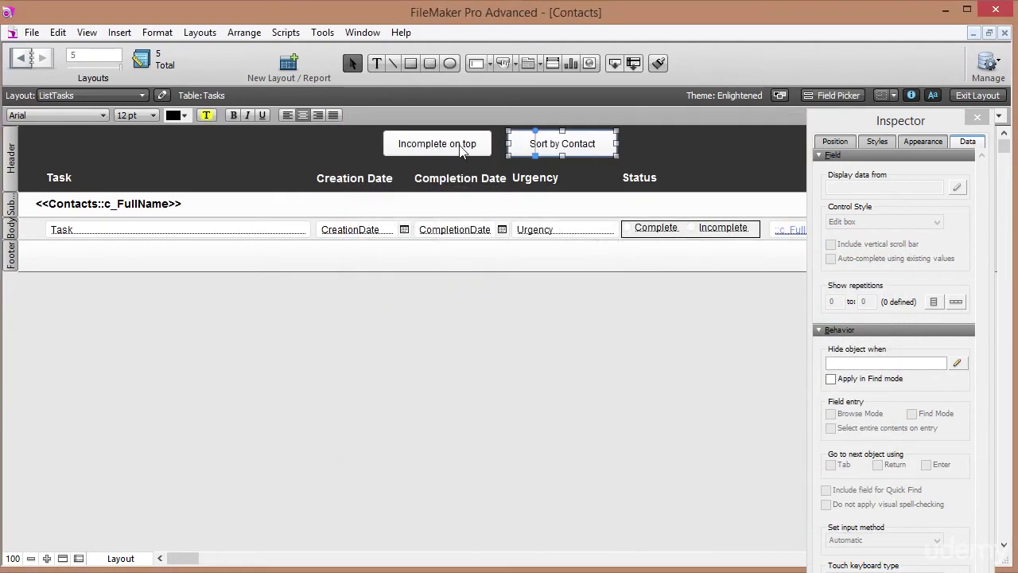
{"action": "left_click", "coordinate": [978, 94]}
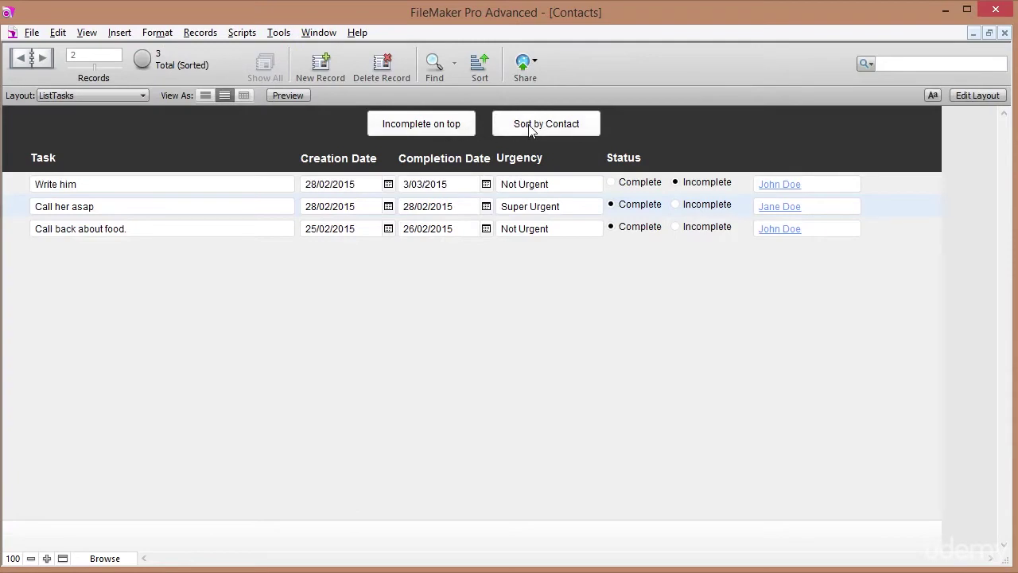
Test the Sort by Contact grouping, then give that button a hand cursor on hover.
{"action": "left_click", "coordinate": [531, 127]}
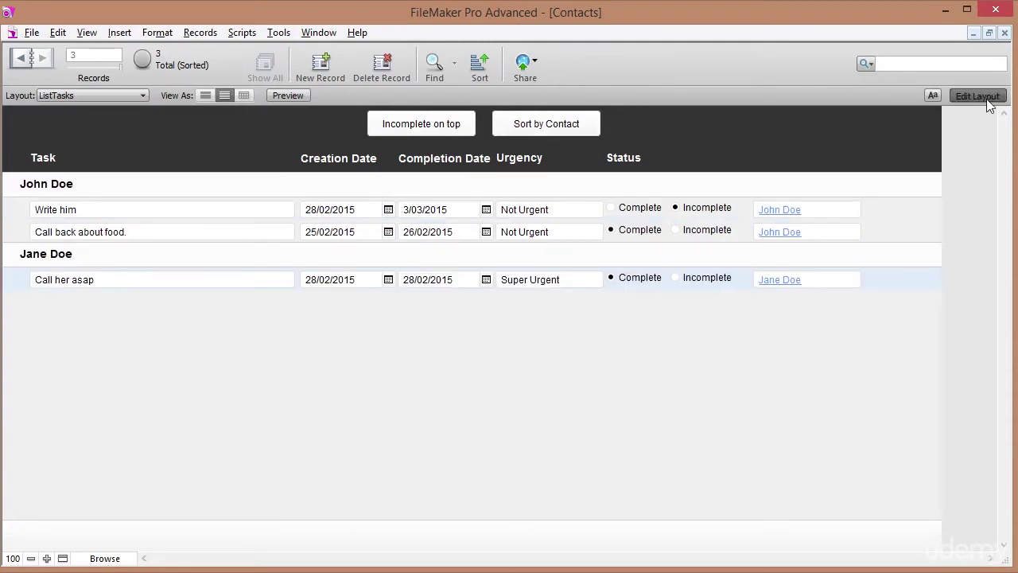
{"action": "left_click", "coordinate": [987, 99]}
{"action": "left_click", "coordinate": [539, 149]}
{"action": "right_click", "coordinate": [539, 148]}
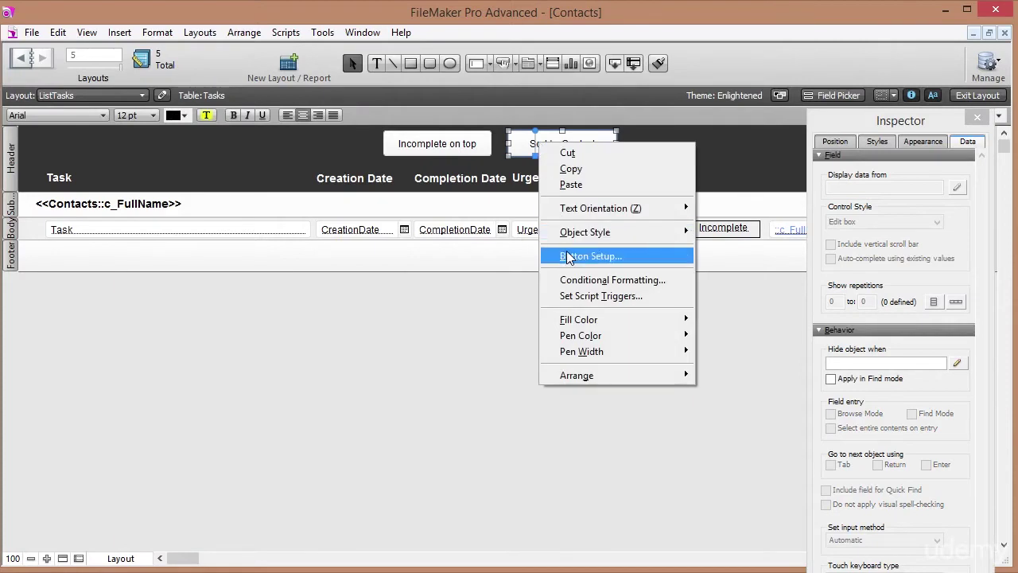
{"action": "left_click", "coordinate": [589, 256]}
{"action": "left_click", "coordinate": [605, 278]}
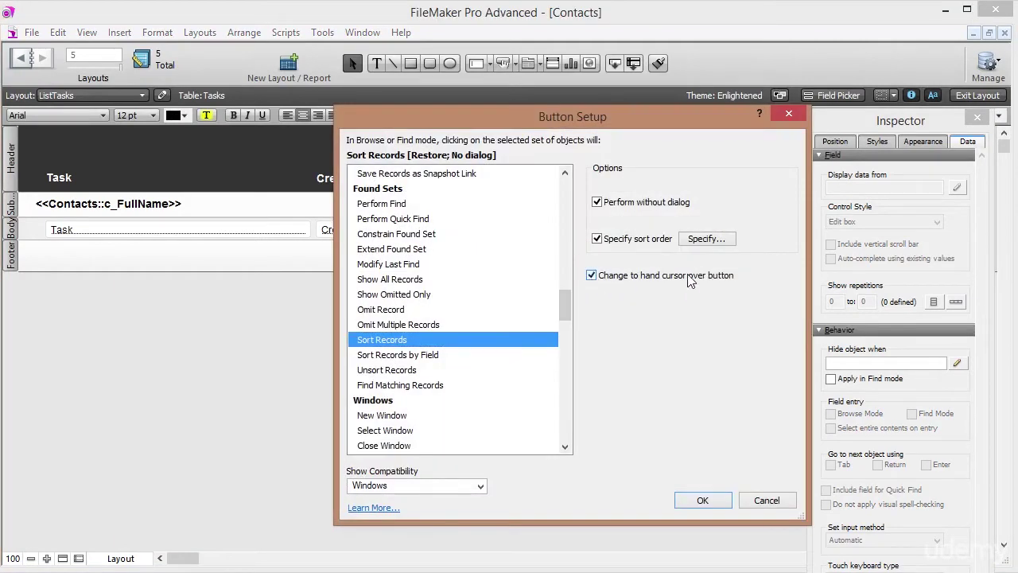
{"action": "left_click", "coordinate": [700, 499]}
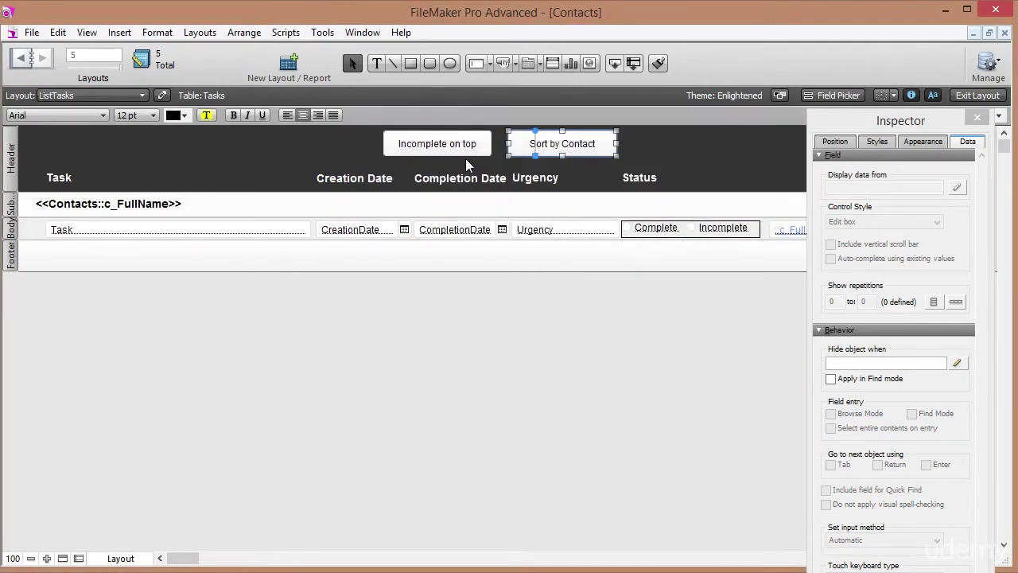
Give the Incomplete on top button a hand cursor too and return to Browse mode.
{"action": "right_click", "coordinate": [469, 152]}
{"action": "left_click", "coordinate": [505, 267]}
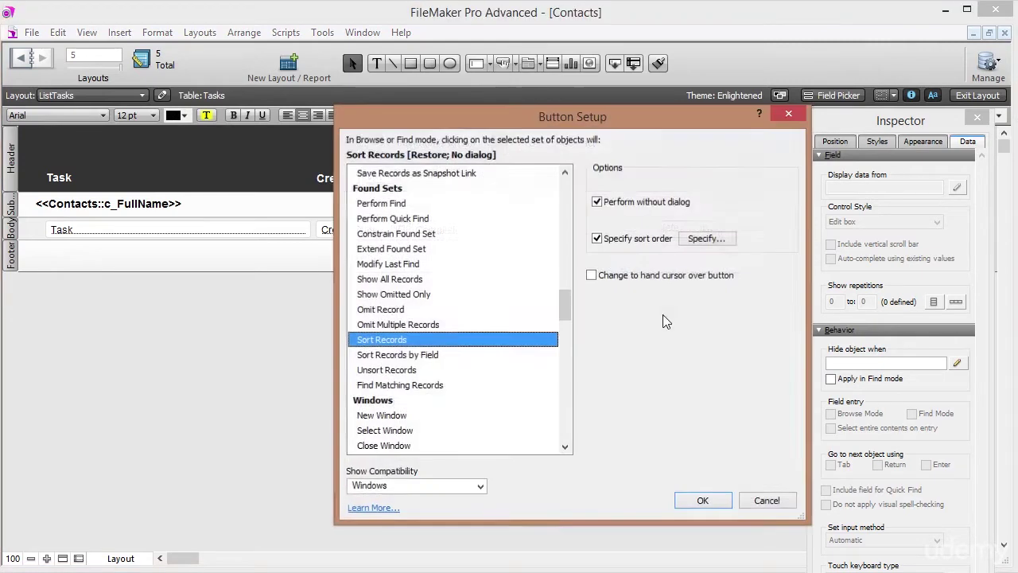
{"action": "left_click", "coordinate": [593, 275]}
{"action": "left_click", "coordinate": [702, 501]}
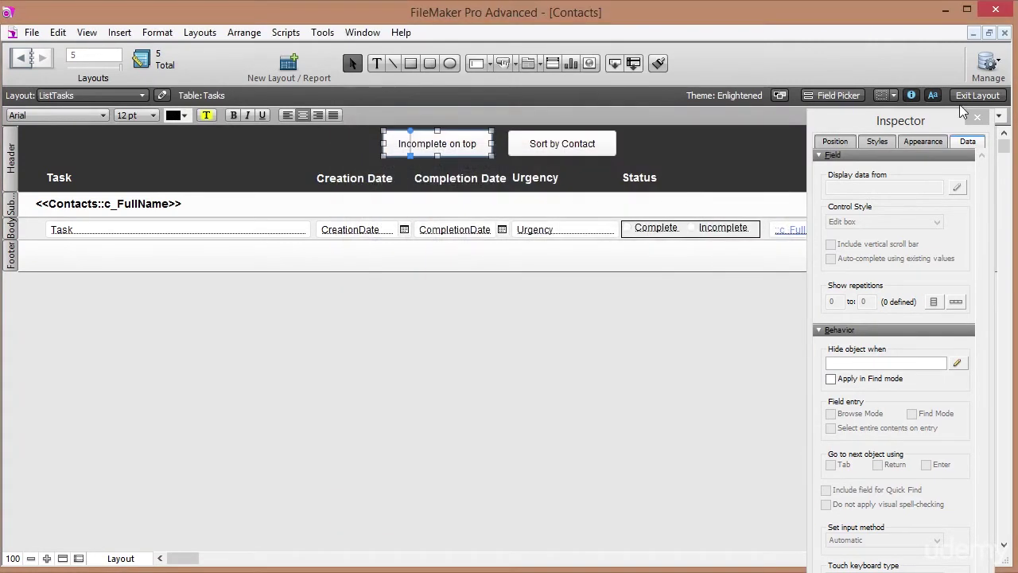
{"action": "left_click", "coordinate": [977, 95]}
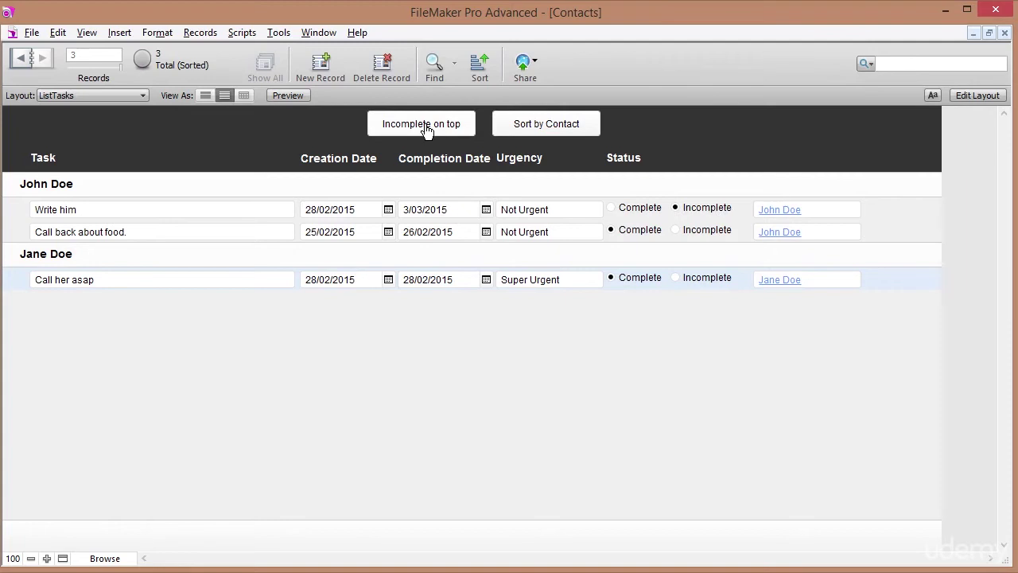
{"action": "left_click", "coordinate": [473, 62]}
{"action": "left_click", "coordinate": [759, 307]}
{"action": "left_click", "coordinate": [592, 420]}
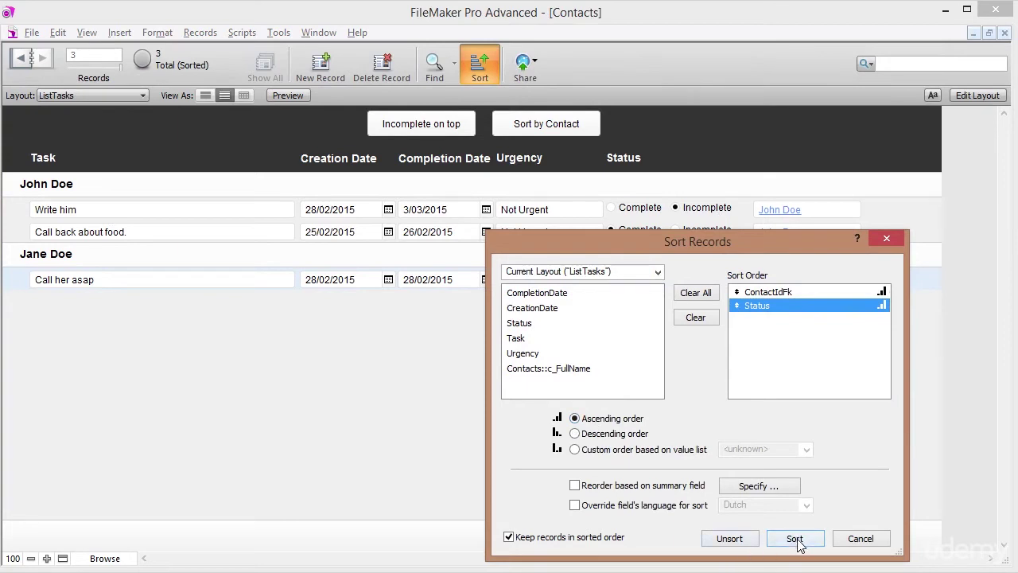
{"action": "left_click_drag", "start_coordinate": [761, 253], "coordinate": [704, 256]}
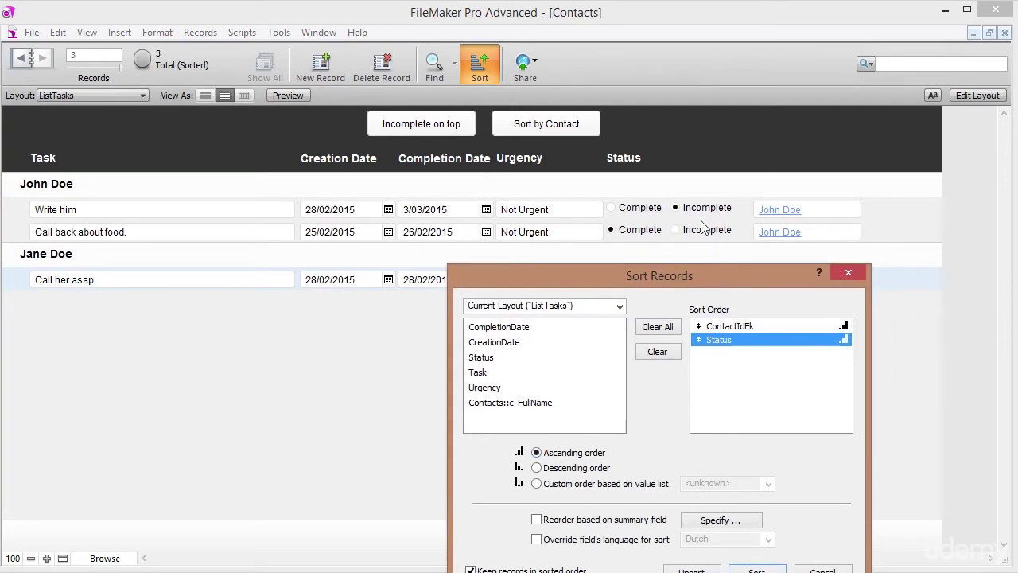
{"action": "left_click", "coordinate": [752, 568]}
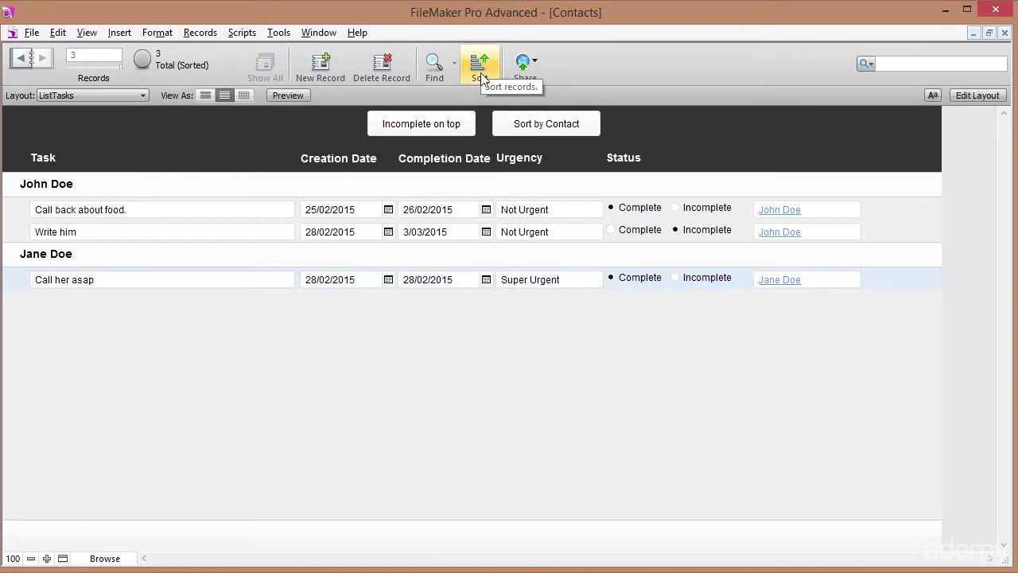
{"action": "left_click", "coordinate": [547, 129]}
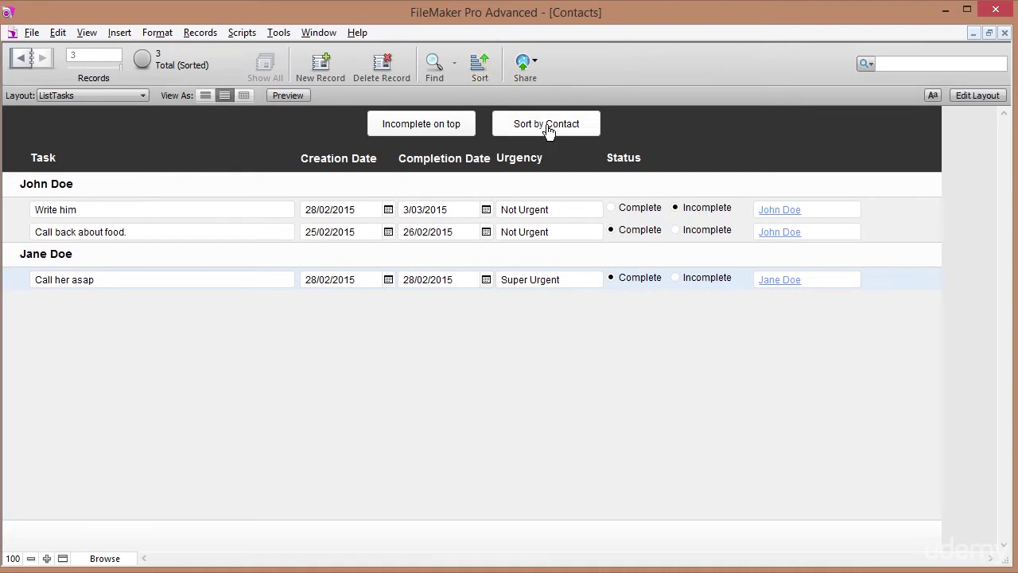
{"action": "left_click", "coordinate": [425, 128]}
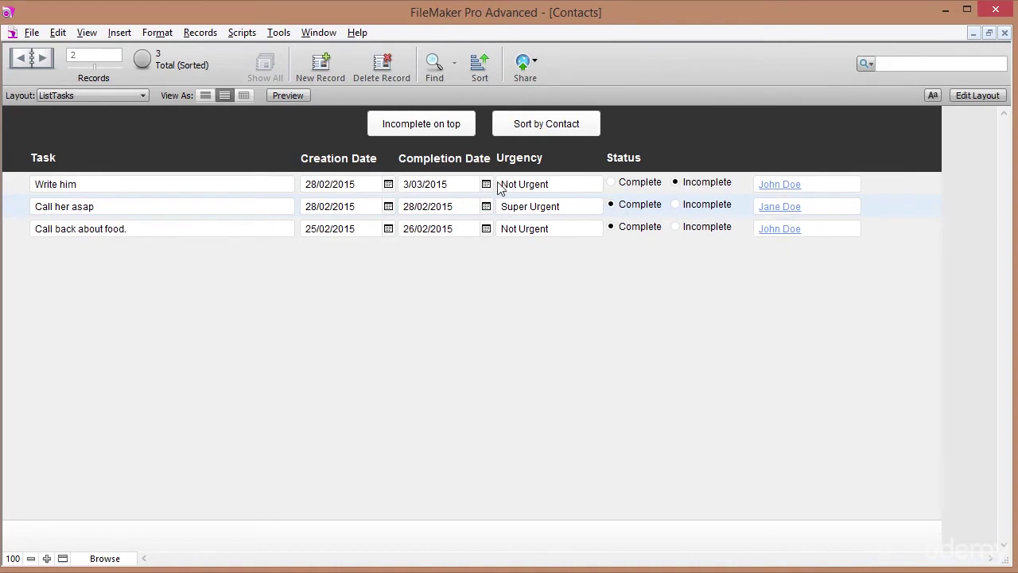
{"action": "left_click", "coordinate": [550, 132]}
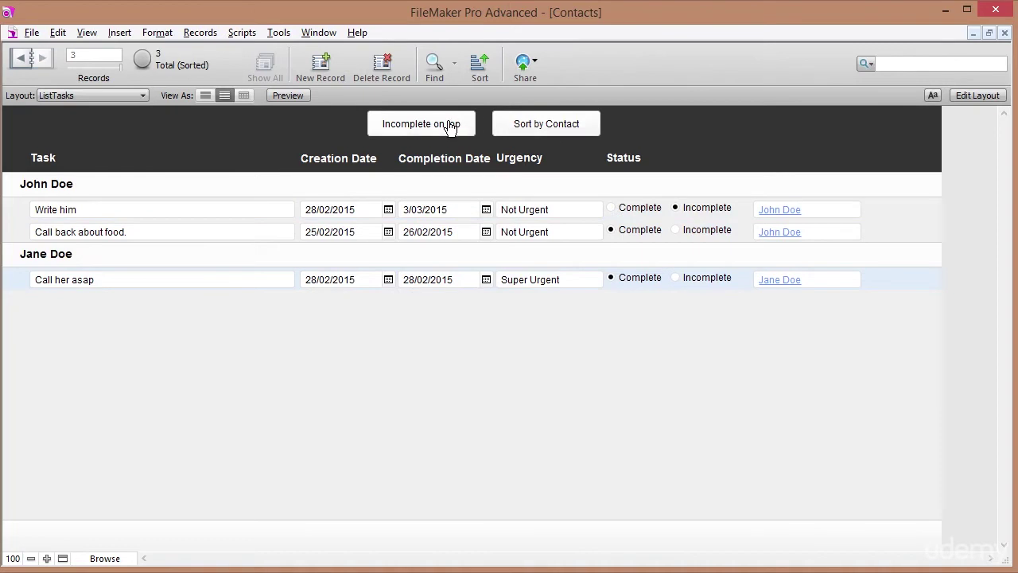
{"action": "left_click", "coordinate": [451, 127]}
{"action": "left_click", "coordinate": [525, 122]}
Find tasks with Incomplete status and sort the single result by contact.
{"action": "left_click", "coordinate": [434, 70]}
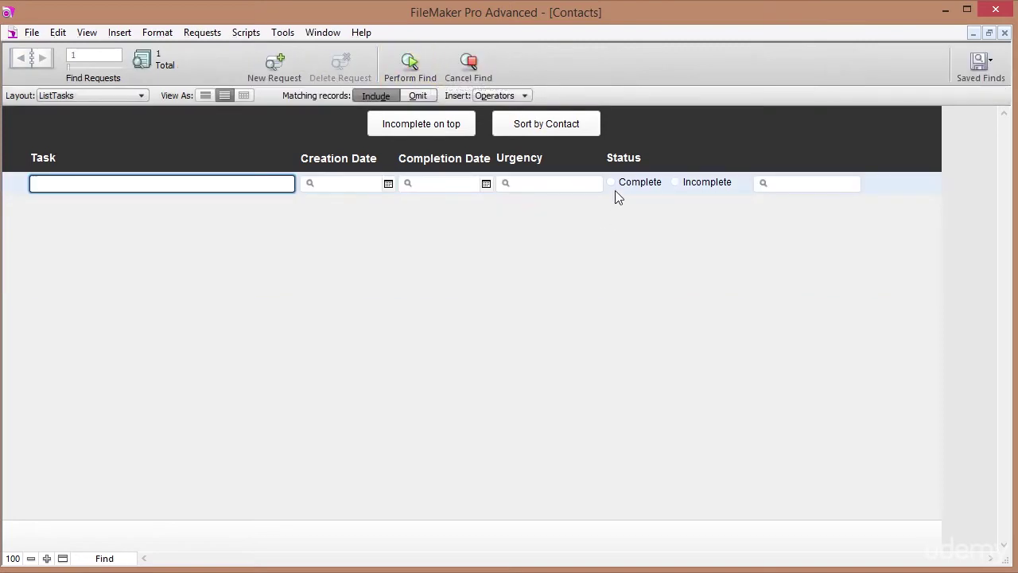
{"action": "left_click", "coordinate": [676, 186]}
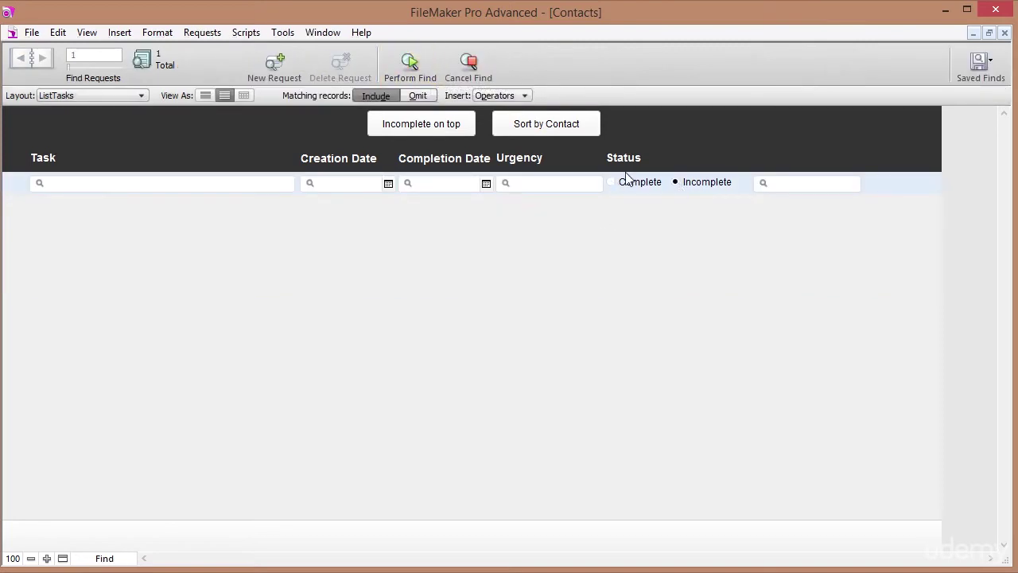
{"action": "left_click", "coordinate": [414, 62]}
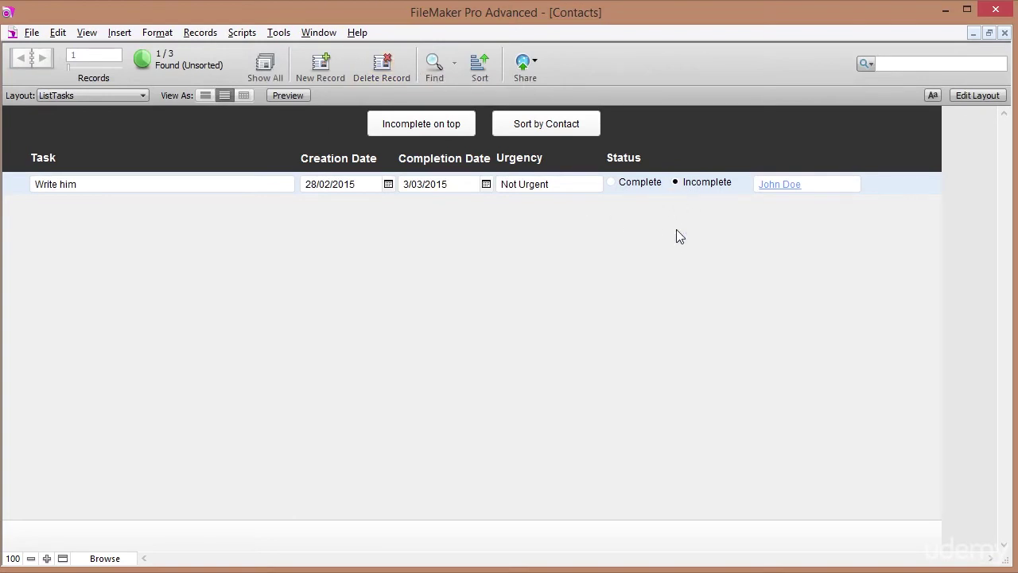
{"action": "left_click", "coordinate": [548, 129]}
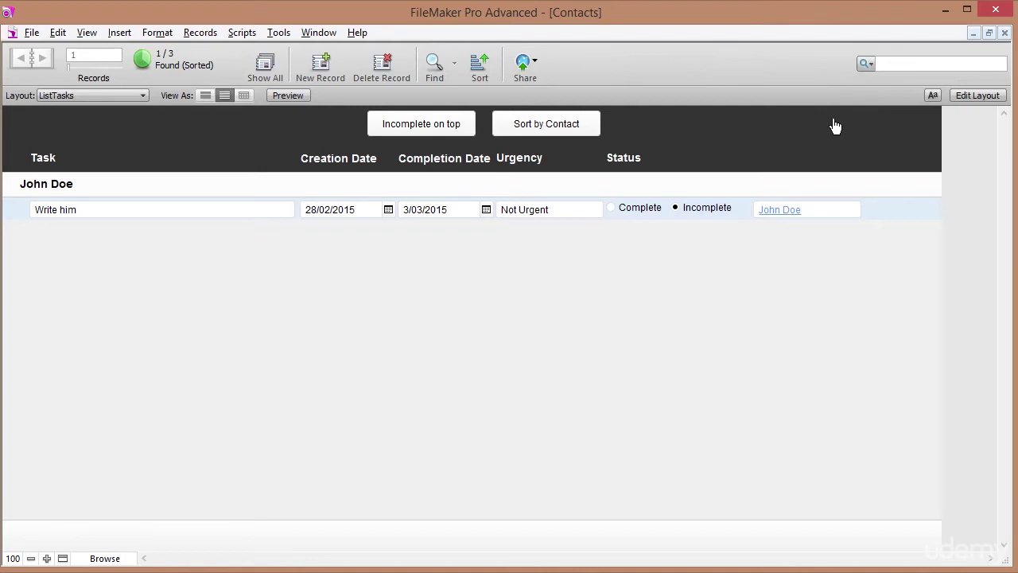
In Layout mode, move both header buttons further left in the header.
{"action": "left_click", "coordinate": [972, 96]}
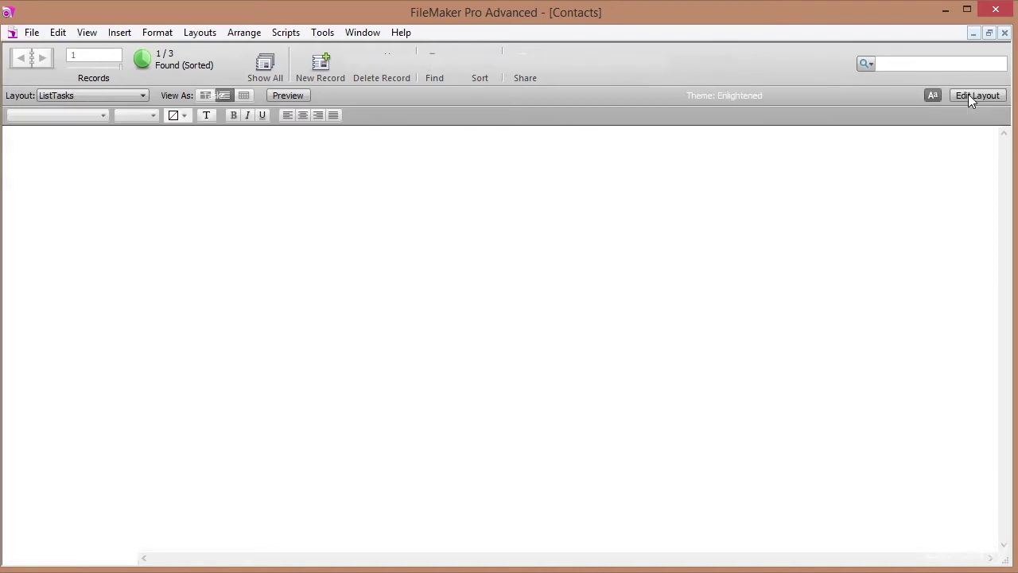
{"action": "left_click_drag", "start_coordinate": [658, 127], "coordinate": [372, 156]}
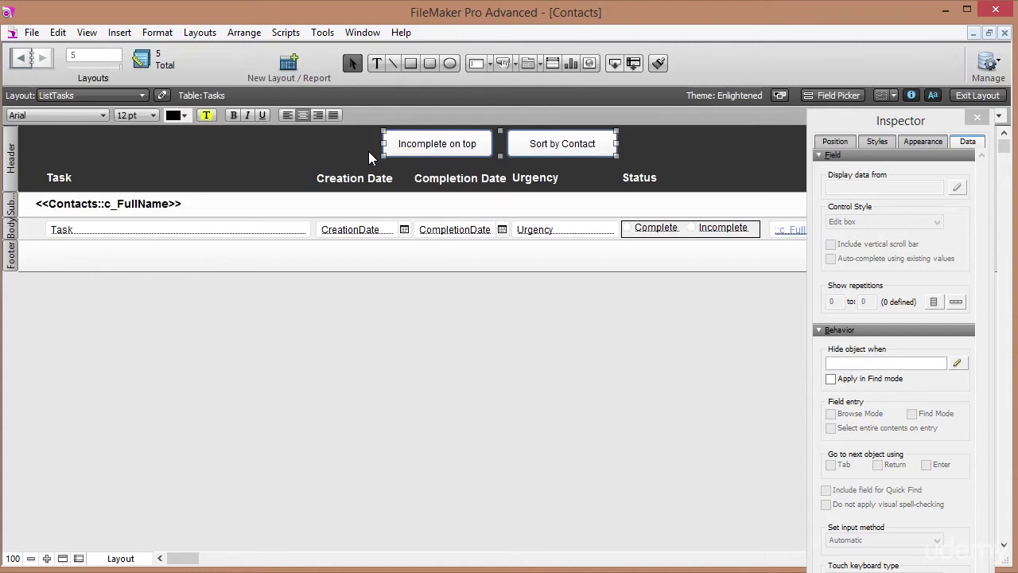
{"action": "key", "text": "Left"}
{"action": "key", "text": "Left"}
{"action": "key", "text": "Left"}
{"action": "key", "text": "Left"}
{"action": "key", "text": "Left"}
{"action": "key", "text": "Left"}
{"action": "key", "text": "Left"}
{"action": "key", "text": "Left"}
{"action": "key", "text": "Left"}
{"action": "key", "text": "Left"}
{"action": "key", "text": "Left"}
{"action": "key", "text": "Left"}
{"action": "key", "text": "Left"}
{"action": "key", "text": "Left"}
{"action": "key", "text": "Left"}
{"action": "key", "text": "Left"}
{"action": "key", "text": "Left"}
{"action": "key", "text": "Left"}
{"action": "key", "text": "Left"}
{"action": "key", "text": "Left"}
{"action": "key", "text": "Left"}
{"action": "key", "text": "Left"}
{"action": "key", "text": "Left"}
{"action": "key", "text": "Left"}
{"action": "key", "text": "Left"}
{"action": "key", "text": "Left"}
{"action": "key", "text": "Left"}
{"action": "key", "text": "Left"}
{"action": "key", "text": "Left"}
{"action": "key", "text": "Left"}
{"action": "key", "text": "Left"}
{"action": "key", "text": "Left"}
{"action": "key", "text": "Left"}
{"action": "key", "text": "Left"}
{"action": "key", "text": "Left"}
{"action": "key", "text": "Left"}
{"action": "key", "text": "Left"}
{"action": "key", "text": "Left"}
{"action": "key", "text": "Left"}
{"action": "key", "text": "Left"}
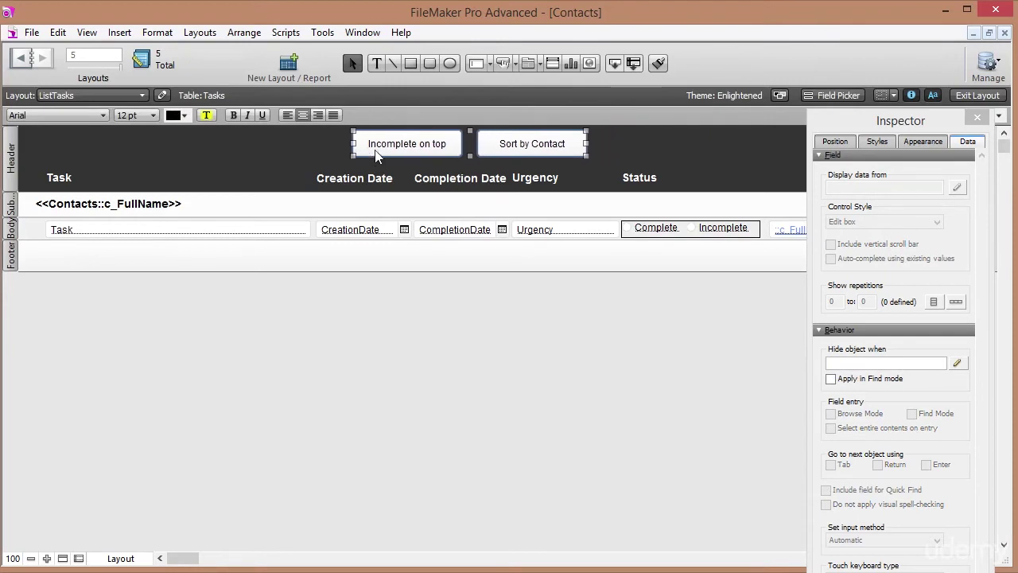
{"action": "left_click_drag", "start_coordinate": [552, 144], "coordinate": [341, 146]}
{"action": "left_click", "coordinate": [387, 150]}
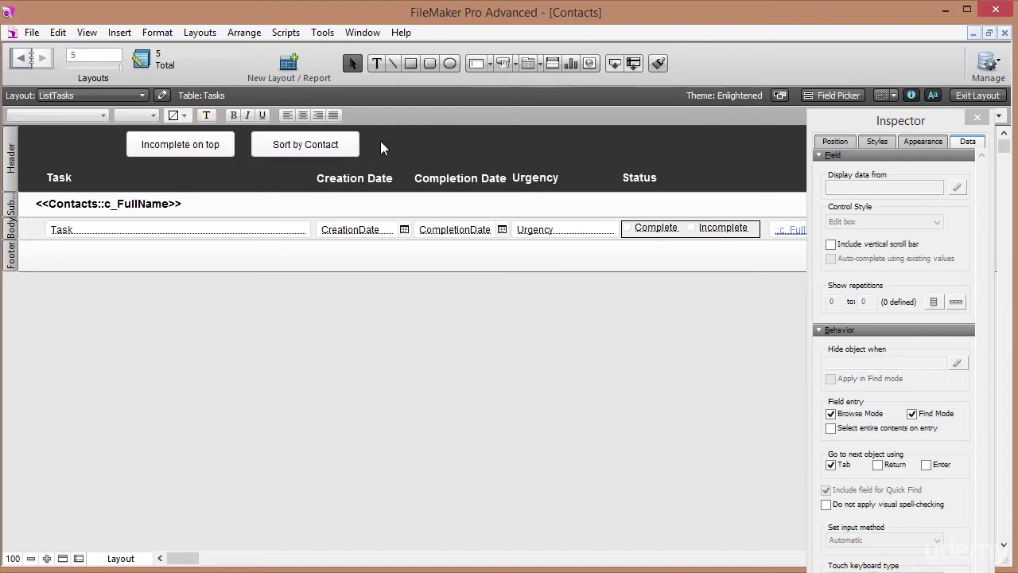
Copy the Sort by Contact button to its right, relabel it 'Show Complete', and exit Layout mode.
{"action": "left_click", "coordinate": [292, 151]}
{"action": "left_click_drag", "start_coordinate": [328, 143], "coordinate": [469, 147]}
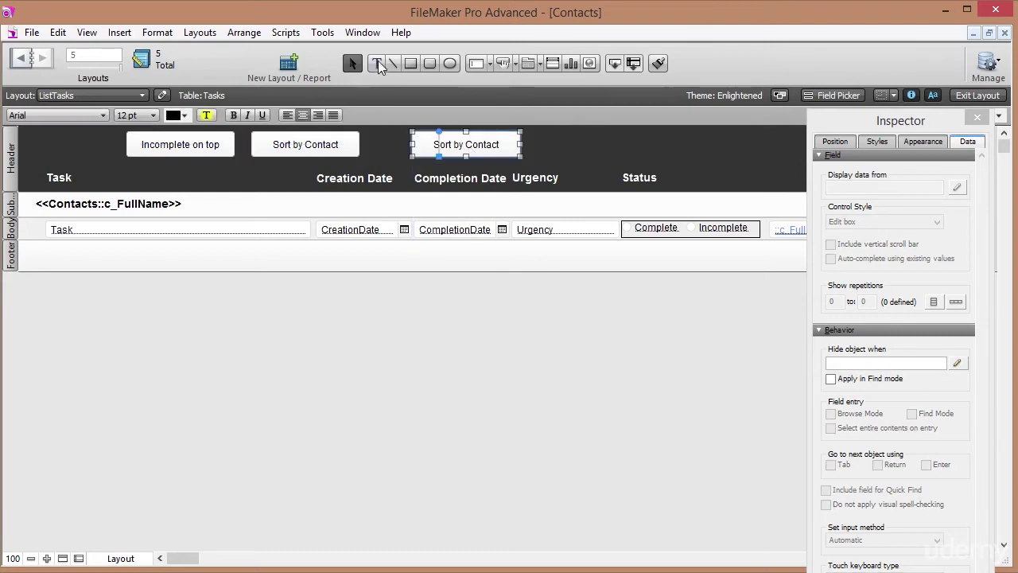
{"action": "left_click", "coordinate": [378, 64]}
{"action": "triple_click", "coordinate": [515, 144]}
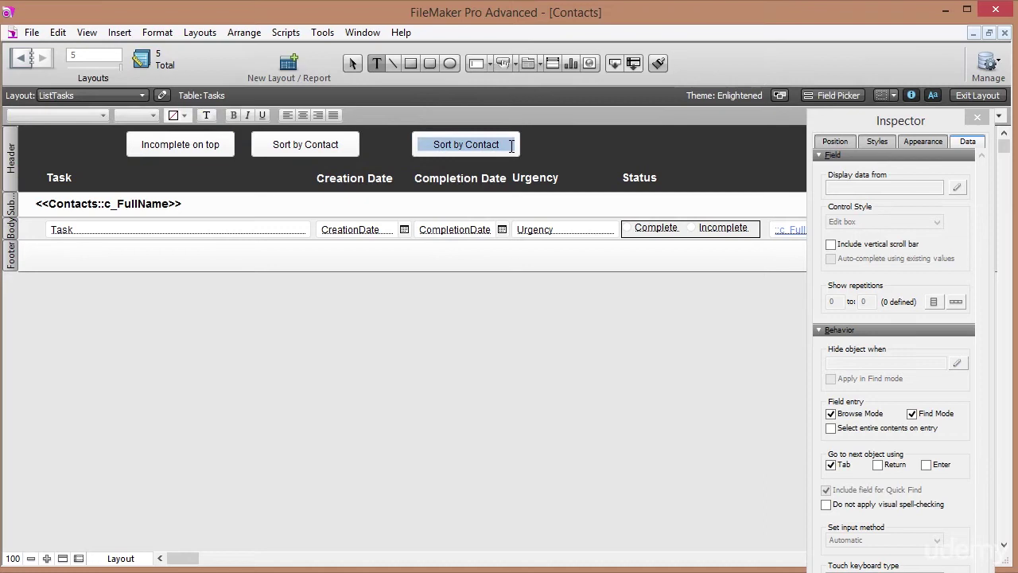
{"action": "type", "text": "Show Complete"}
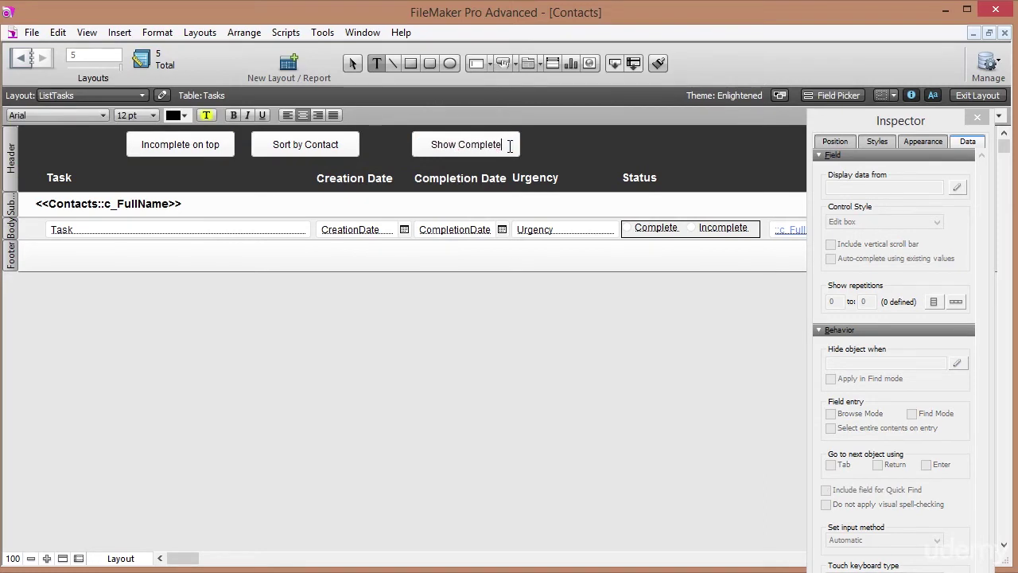
{"action": "key", "text": "Escape"}
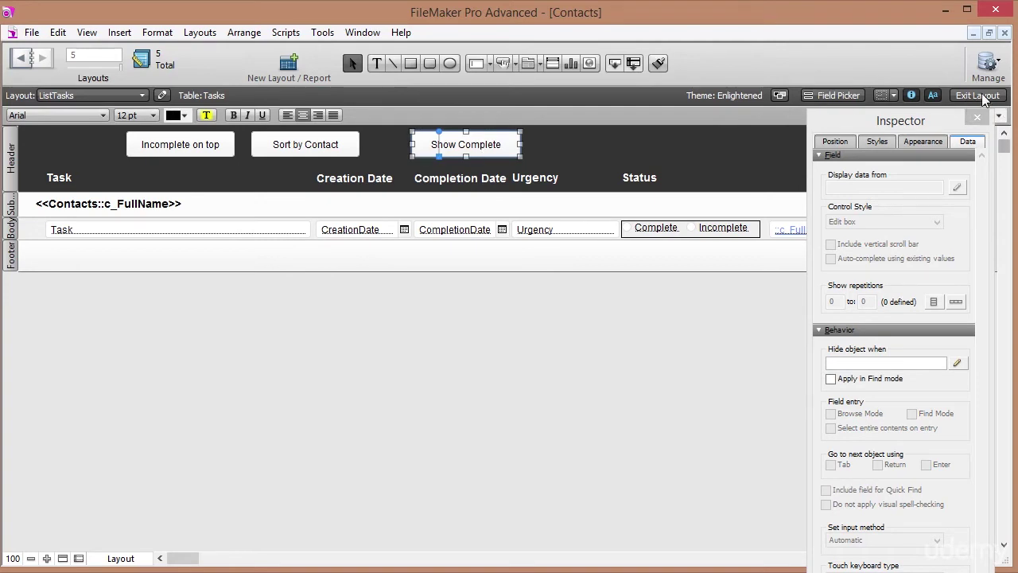
{"action": "left_click", "coordinate": [983, 96]}
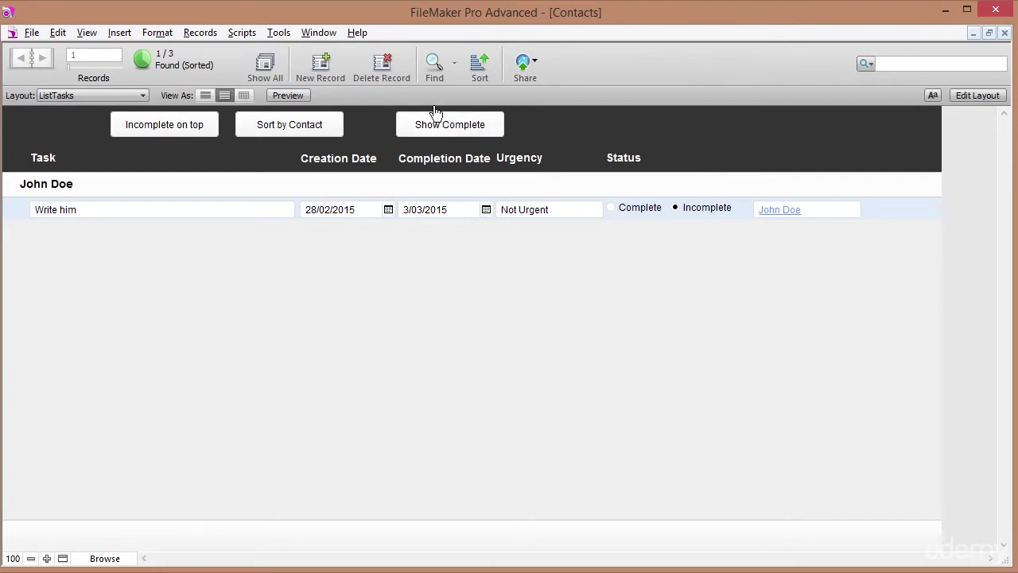
{"action": "left_click", "coordinate": [434, 65]}
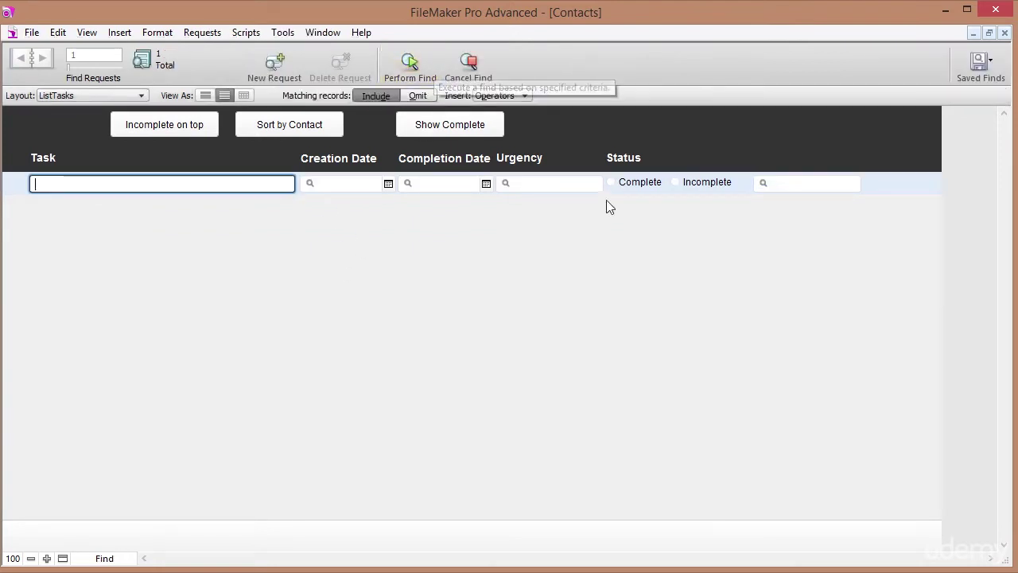
{"action": "left_click", "coordinate": [613, 184]}
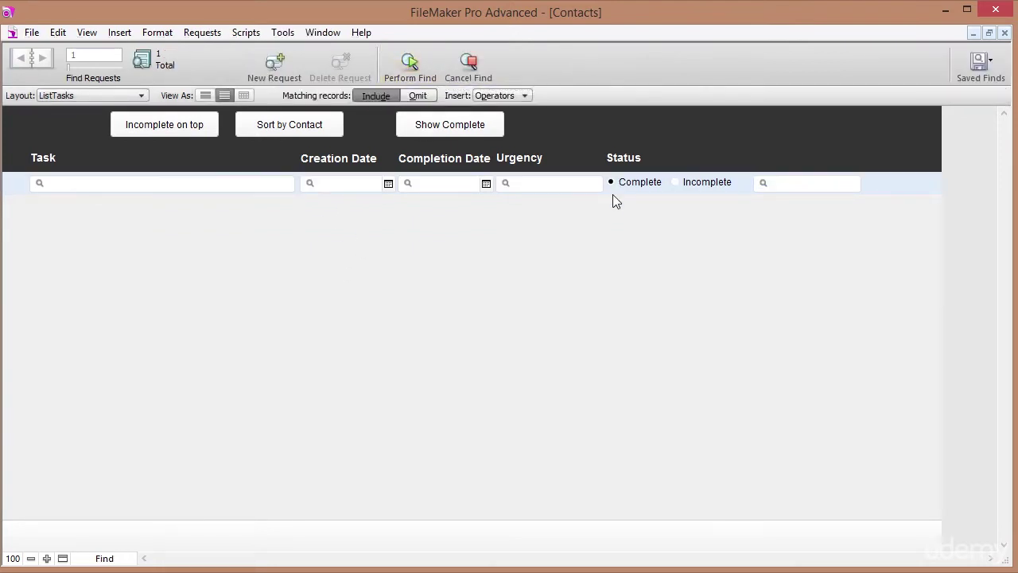
{"action": "left_click", "coordinate": [410, 63]}
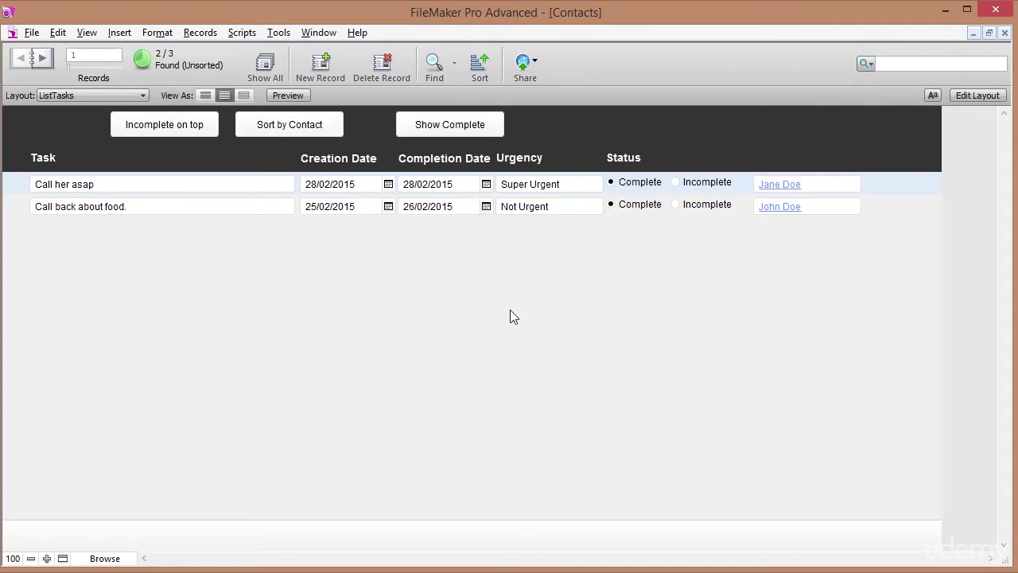
{"action": "left_click", "coordinate": [432, 63]}
{"action": "left_click", "coordinate": [675, 184]}
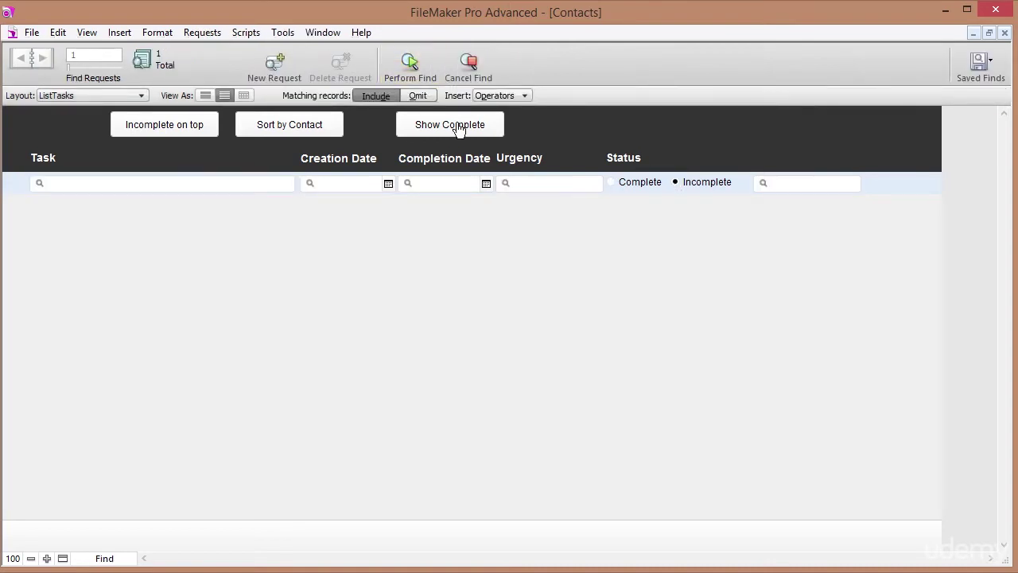
{"action": "left_click", "coordinate": [403, 64]}
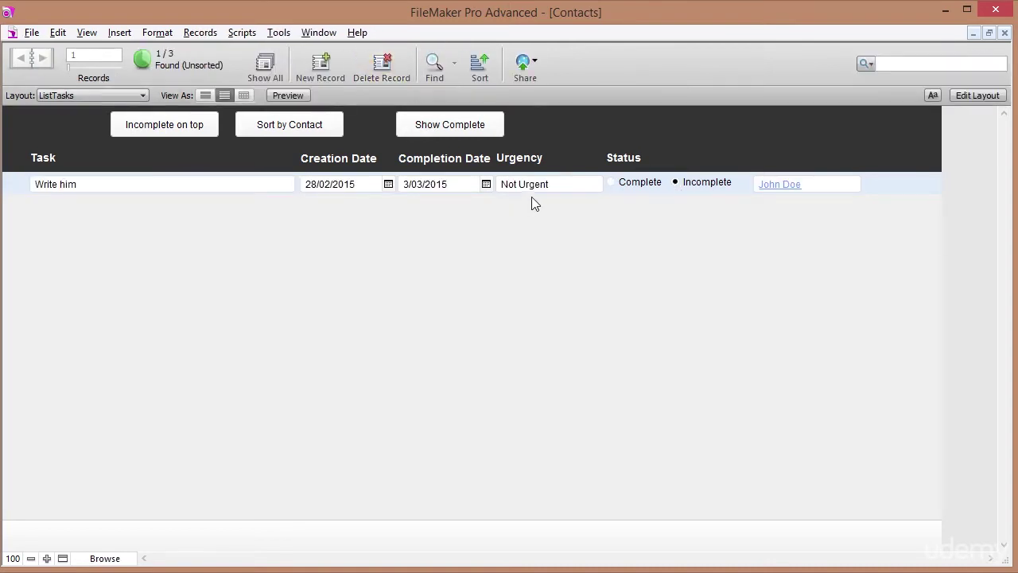
{"action": "left_click", "coordinate": [276, 129]}
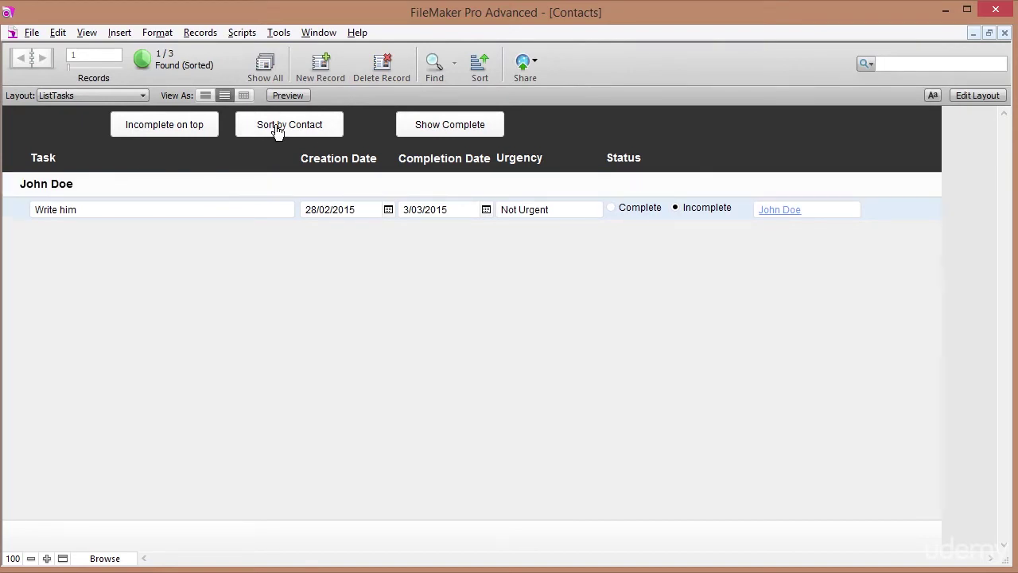
Create a new script in Manage Scripts and name it 'Show Complete tasks'.
{"action": "left_click", "coordinate": [243, 35]}
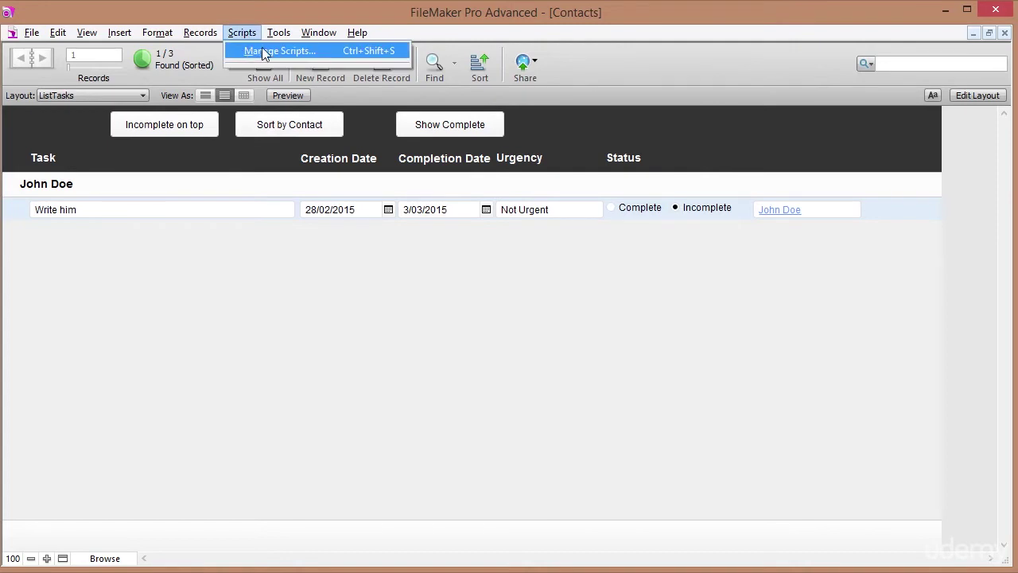
{"action": "left_click", "coordinate": [261, 50]}
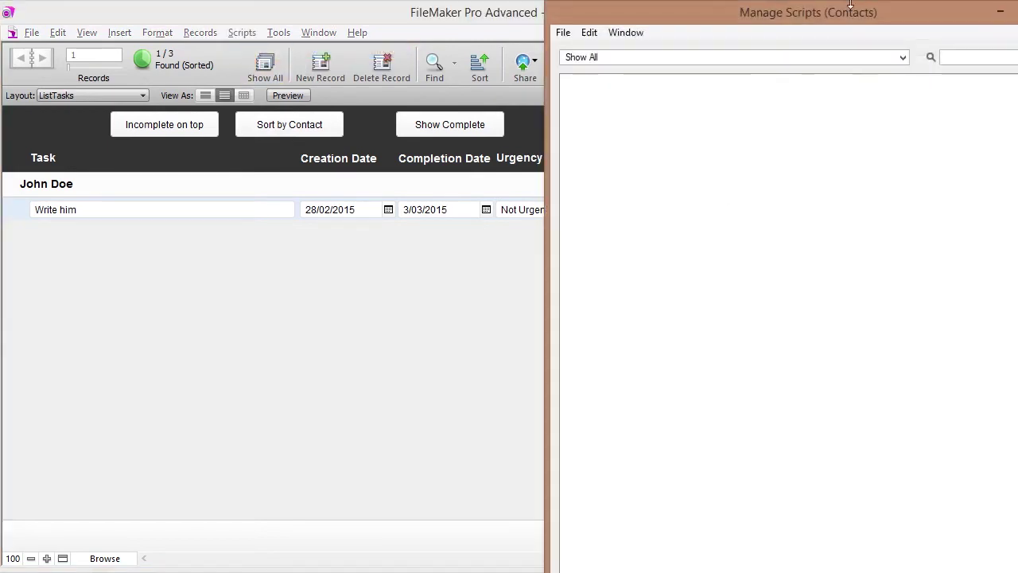
{"action": "left_click_drag", "start_coordinate": [848, 16], "coordinate": [757, 19]}
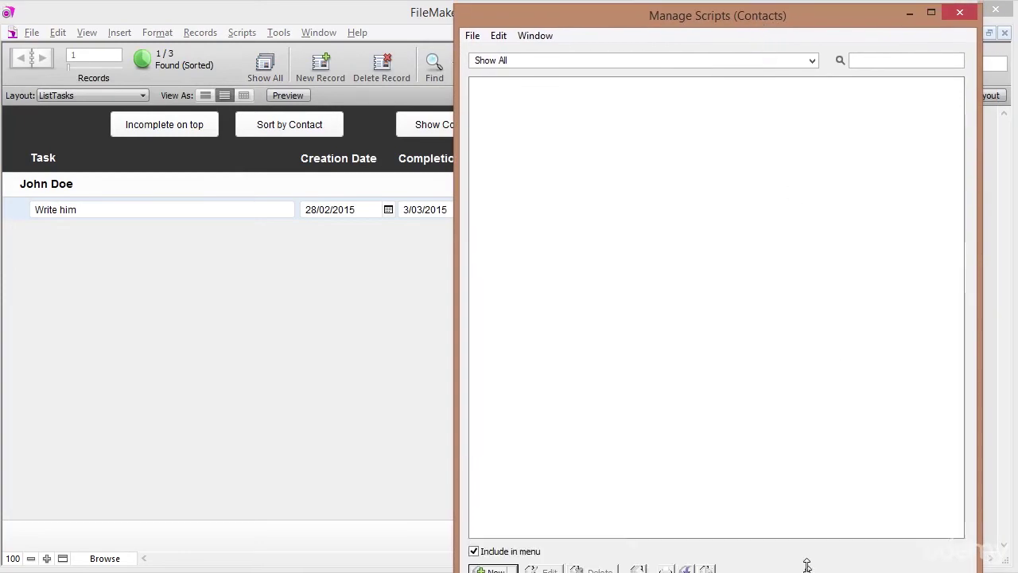
{"action": "left_click_drag", "start_coordinate": [804, 571], "coordinate": [804, 494]}
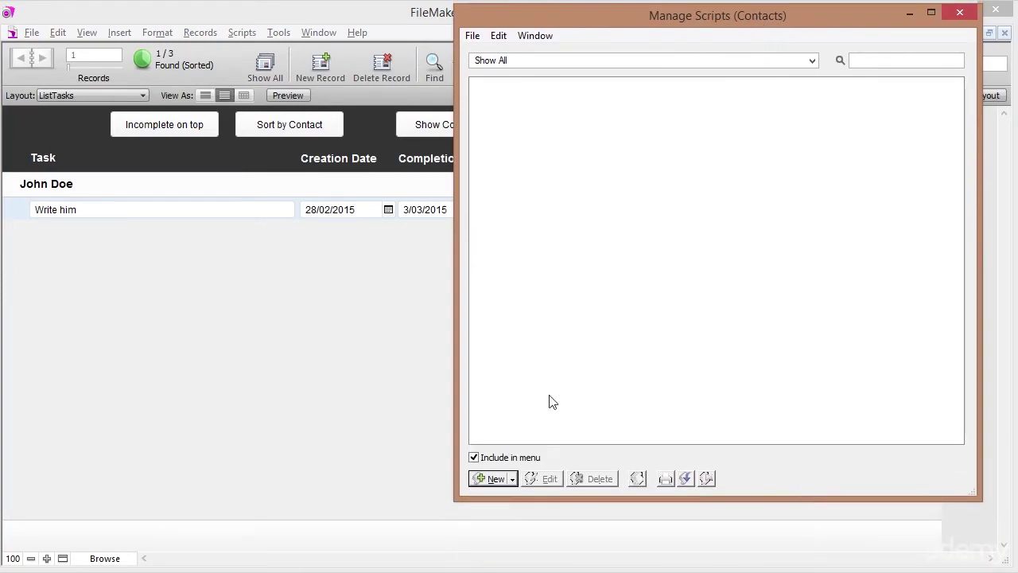
{"action": "left_click", "coordinate": [495, 478]}
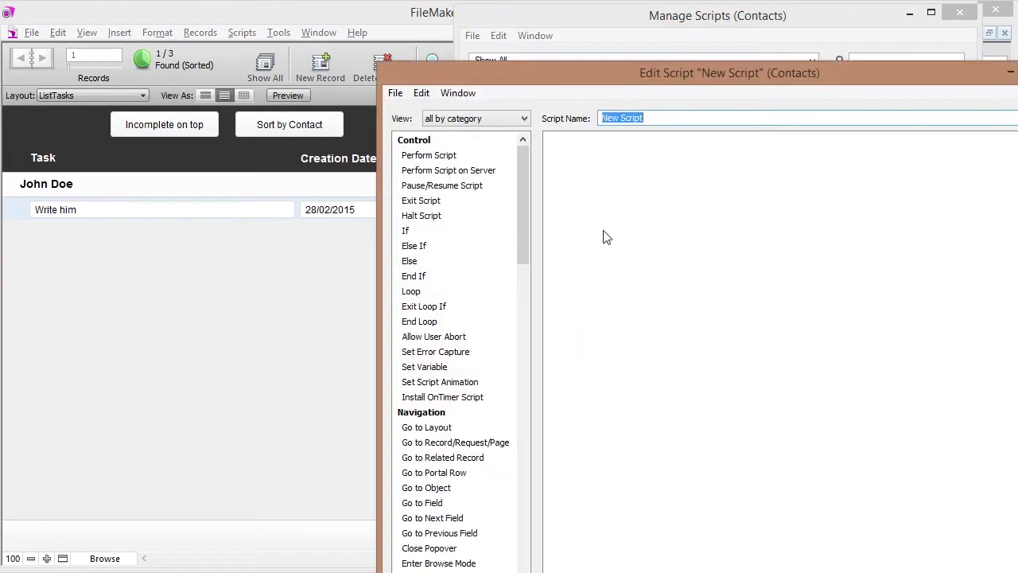
{"action": "left_click_drag", "start_coordinate": [678, 68], "coordinate": [548, 18]}
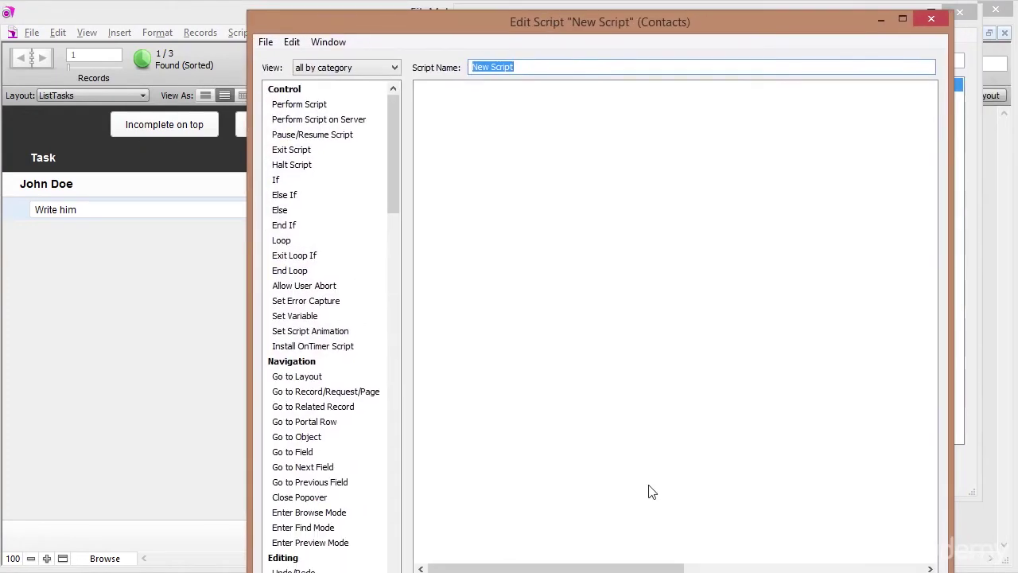
{"action": "left_click_drag", "start_coordinate": [655, 571], "coordinate": [655, 535]}
{"action": "left_click_drag", "start_coordinate": [550, 65], "coordinate": [436, 60]}
{"action": "type", "text": "Show Complete tasks"}
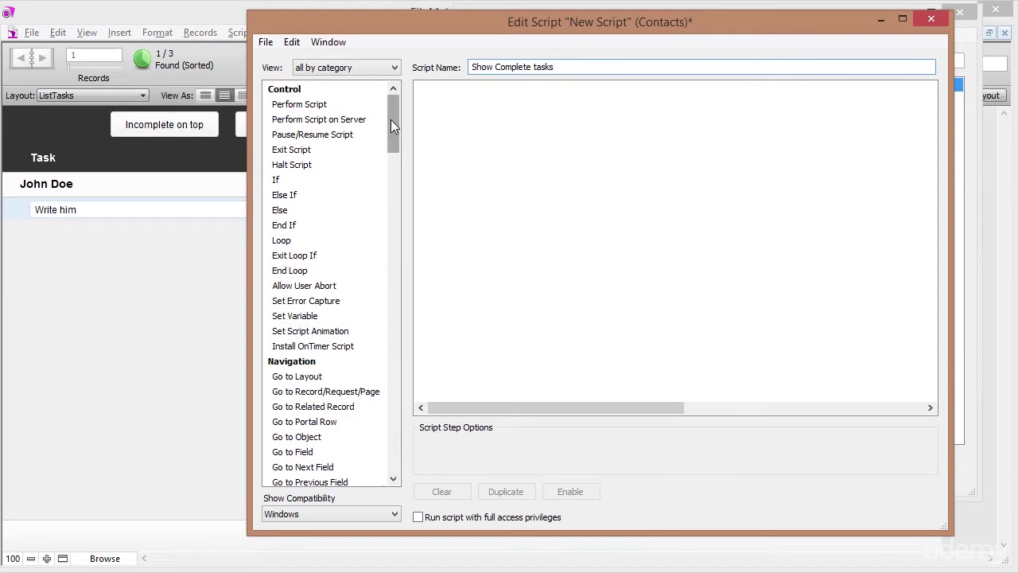
{"action": "left_click_drag", "start_coordinate": [391, 119], "coordinate": [391, 131]}
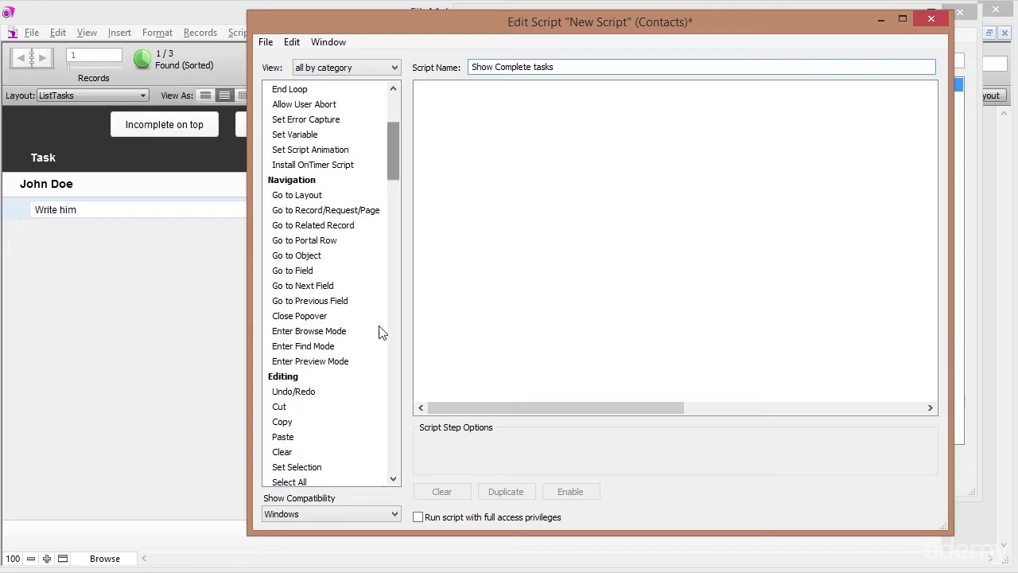
Add an Enter Find Mode step with pausing turned off.
{"action": "double_click", "coordinate": [311, 347]}
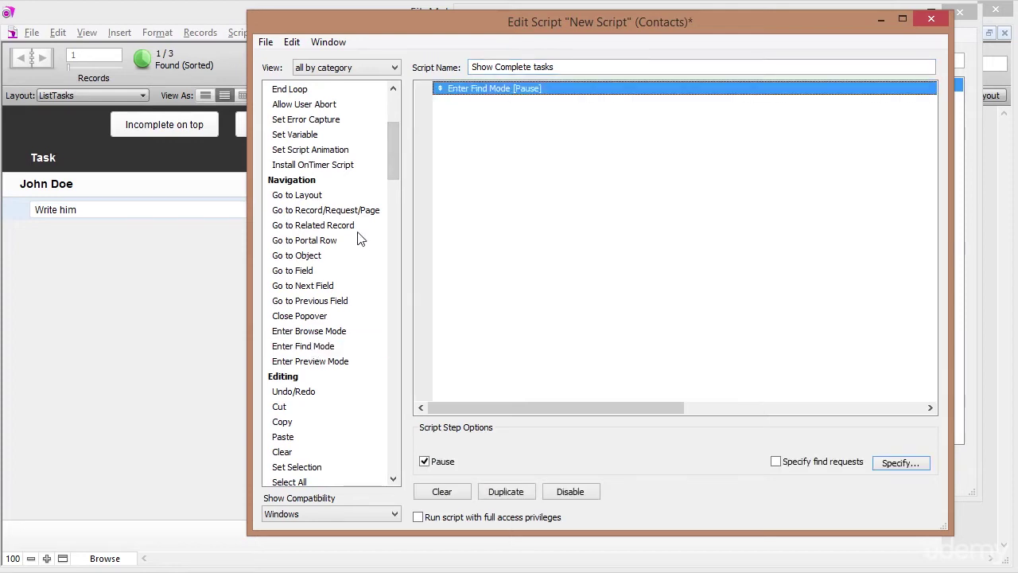
{"action": "left_click_drag", "start_coordinate": [385, 145], "coordinate": [395, 104]}
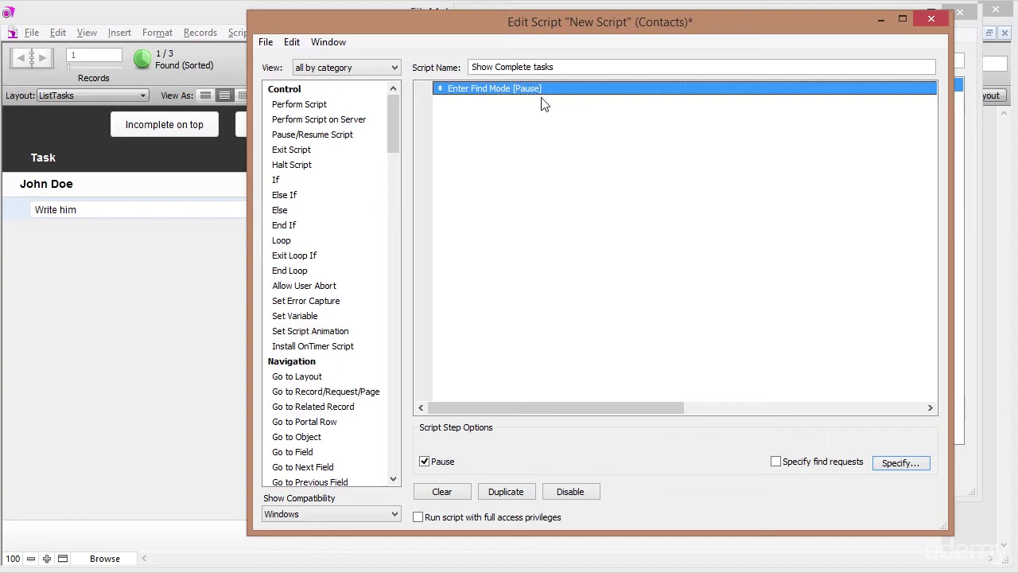
{"action": "left_click", "coordinate": [424, 462]}
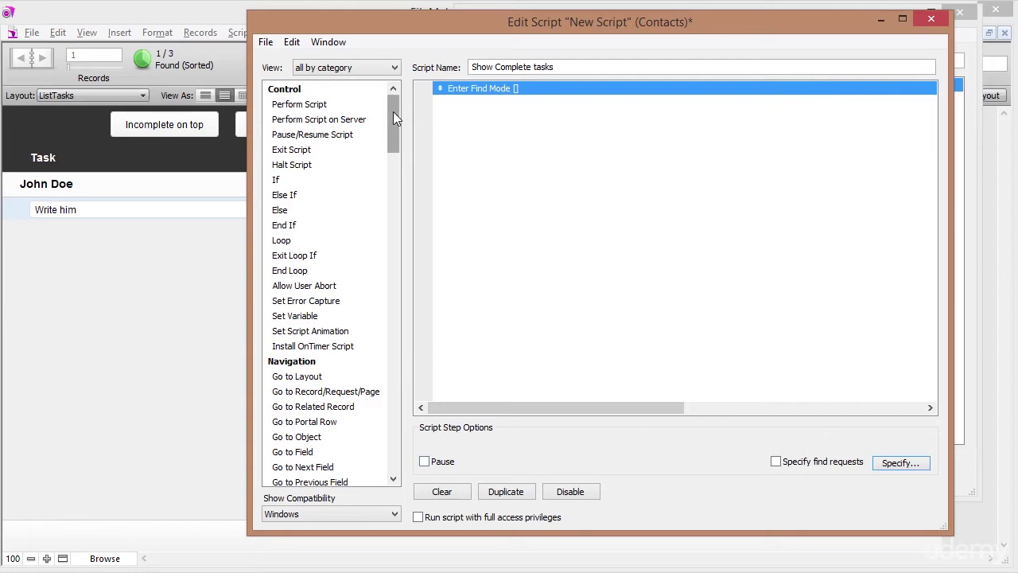
{"action": "left_click_drag", "start_coordinate": [393, 113], "coordinate": [396, 143]}
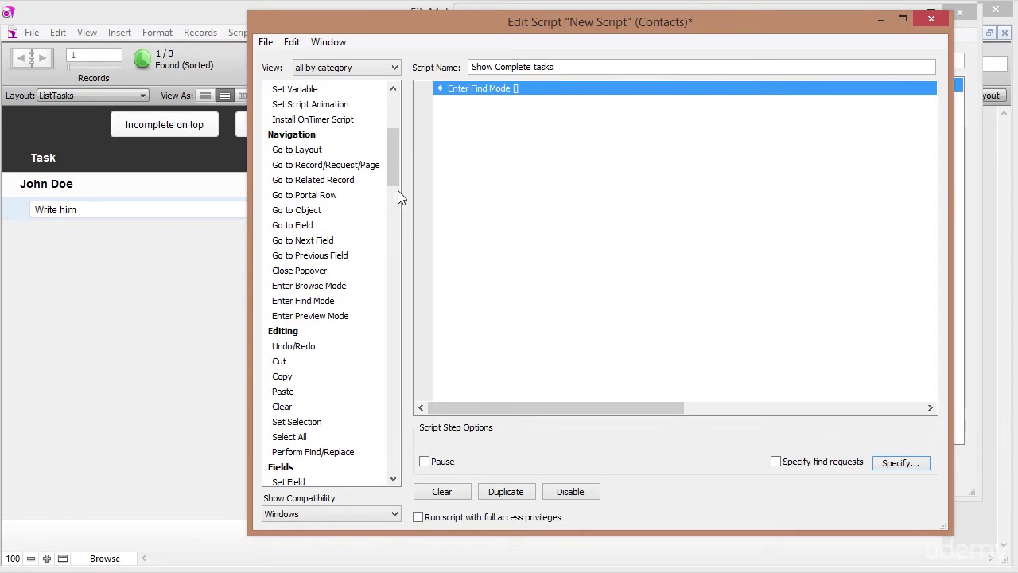
{"action": "left_click_drag", "start_coordinate": [392, 158], "coordinate": [391, 205]}
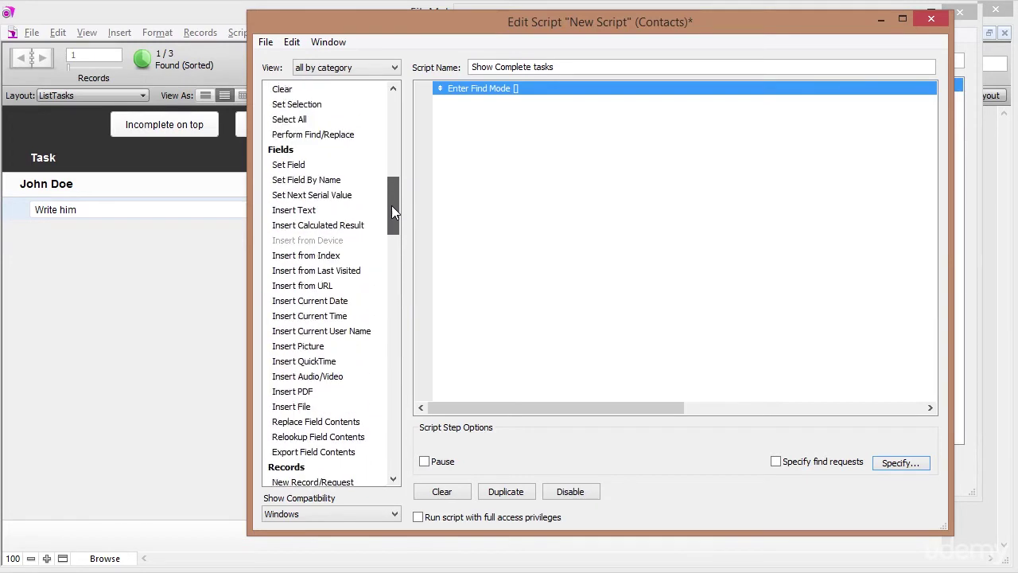
Add a Set Field step, then close the script editor.
{"action": "left_click", "coordinate": [294, 165]}
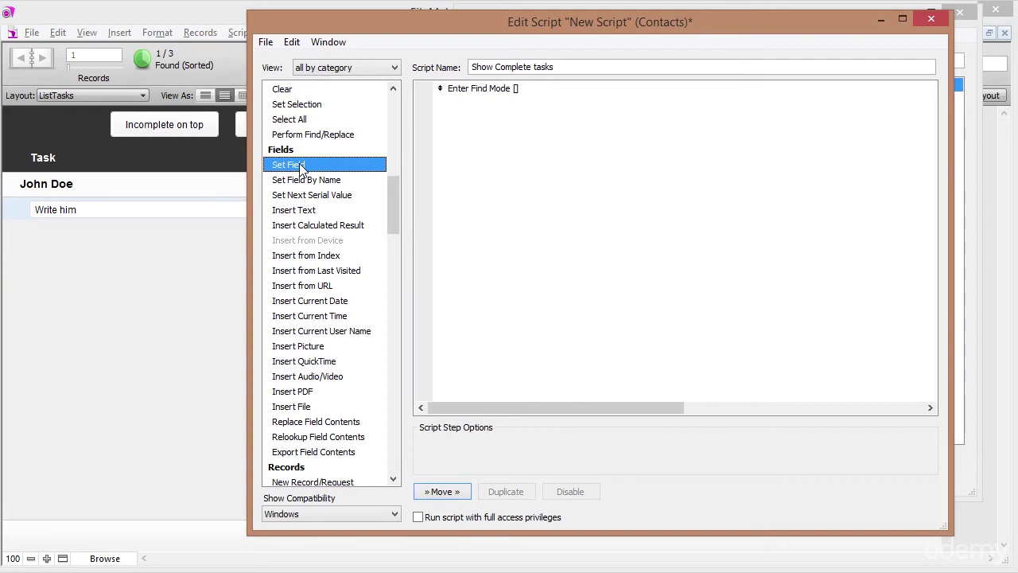
{"action": "double_click", "coordinate": [299, 163]}
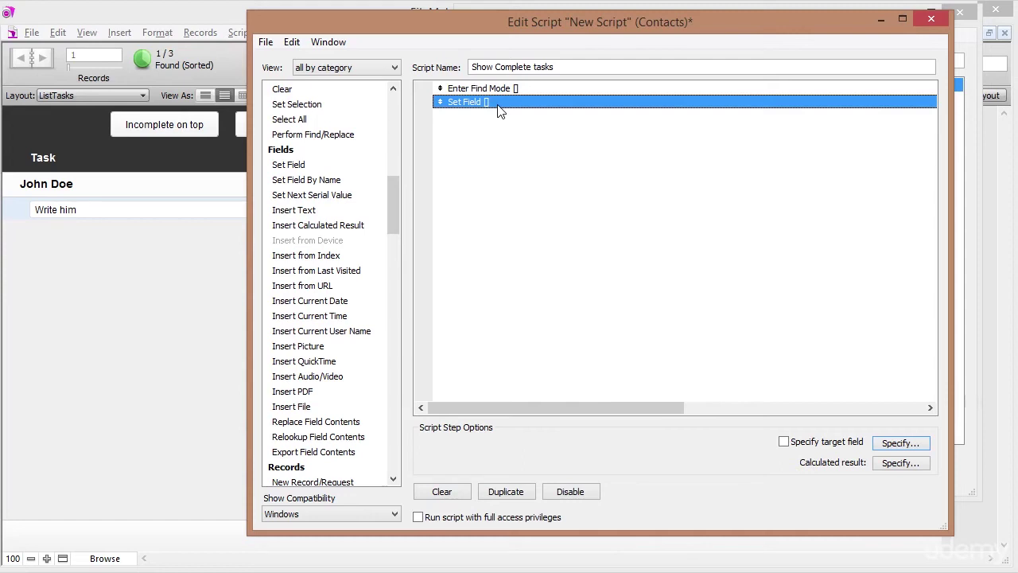
{"action": "left_click_drag", "start_coordinate": [585, 21], "coordinate": [591, 45]}
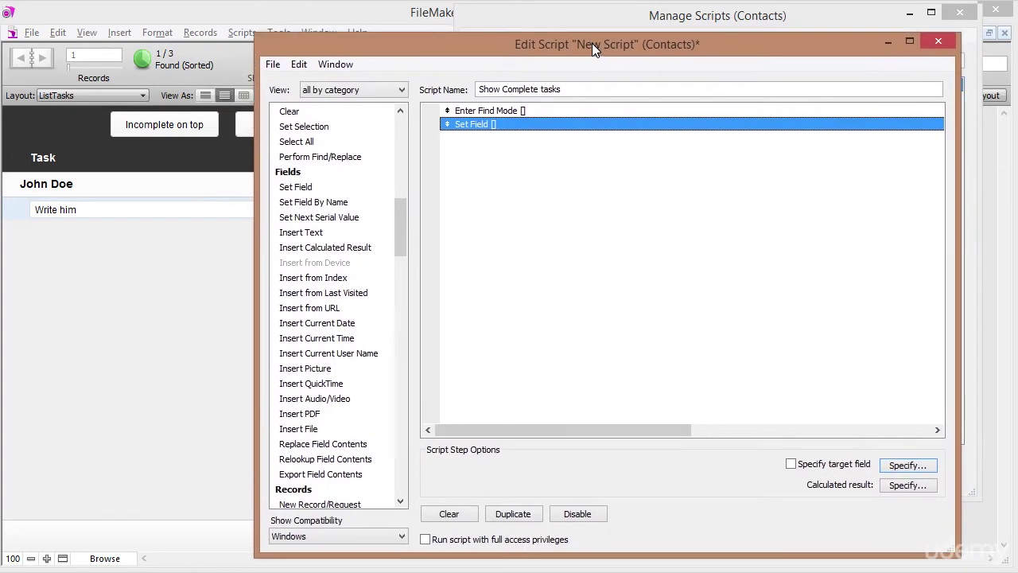
{"action": "left_click", "coordinate": [939, 42]}
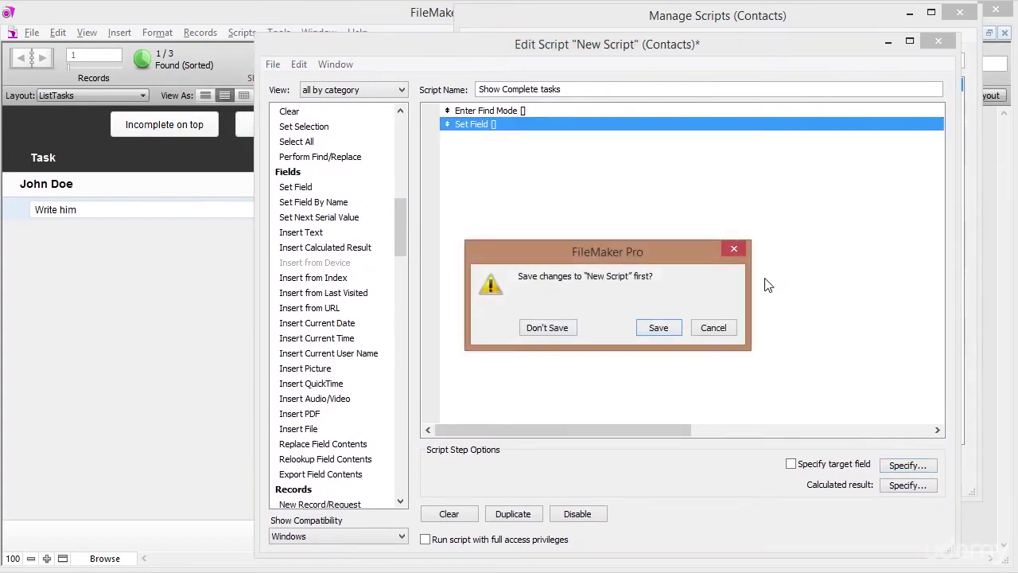
Save the script, close Manage Scripts, and check the Status field on the Tasks layout.
{"action": "left_click", "coordinate": [658, 327]}
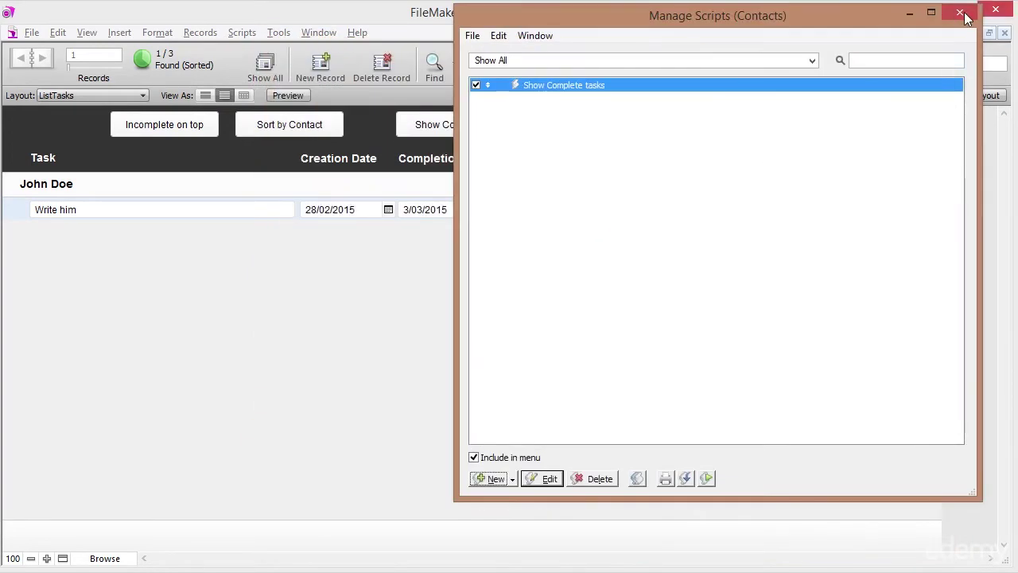
{"action": "left_click", "coordinate": [961, 15]}
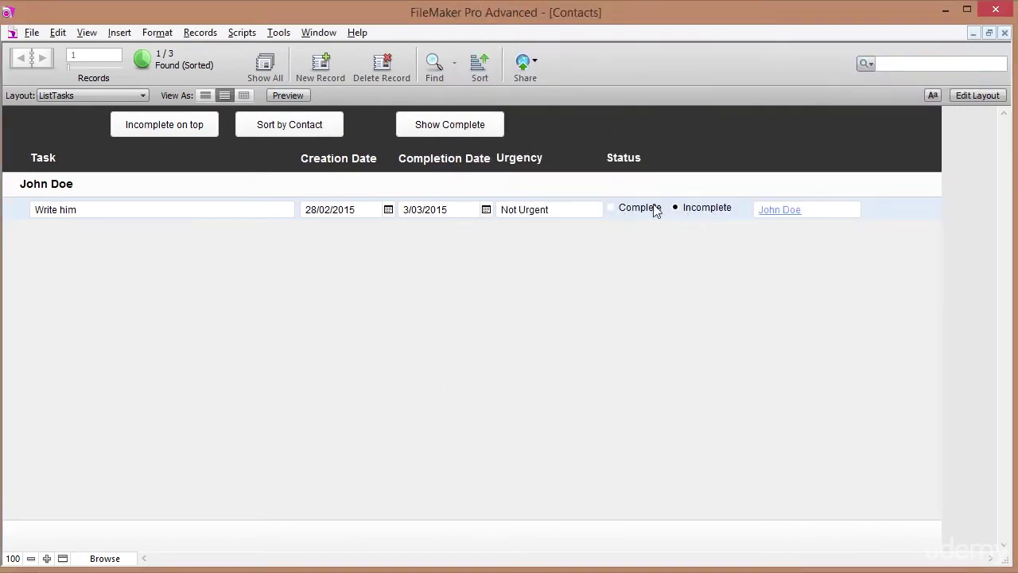
{"action": "left_click", "coordinate": [78, 94]}
{"action": "mouse_move", "coordinate": [78, 114]}
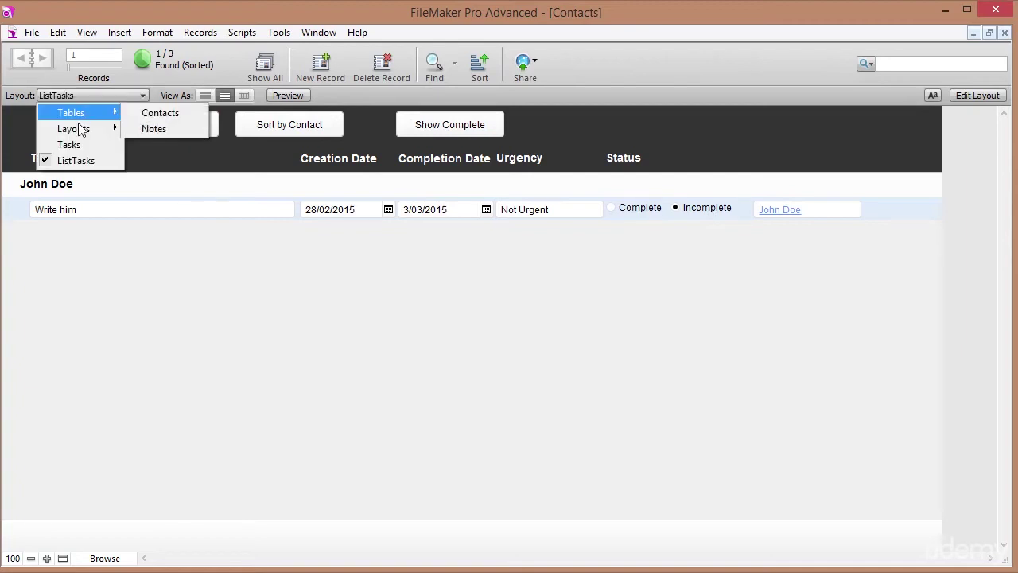
{"action": "left_click", "coordinate": [69, 146]}
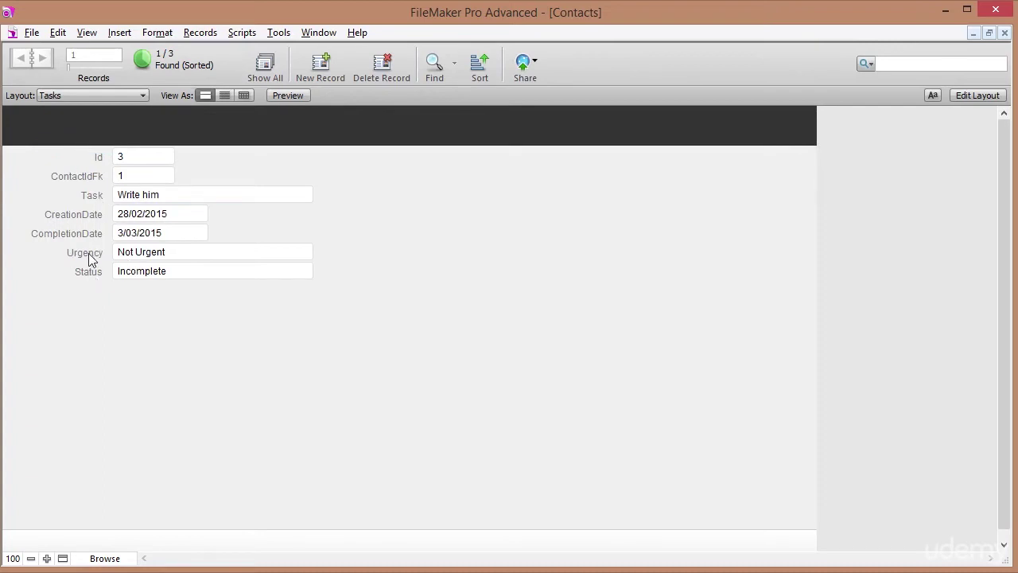
{"action": "left_click", "coordinate": [154, 271]}
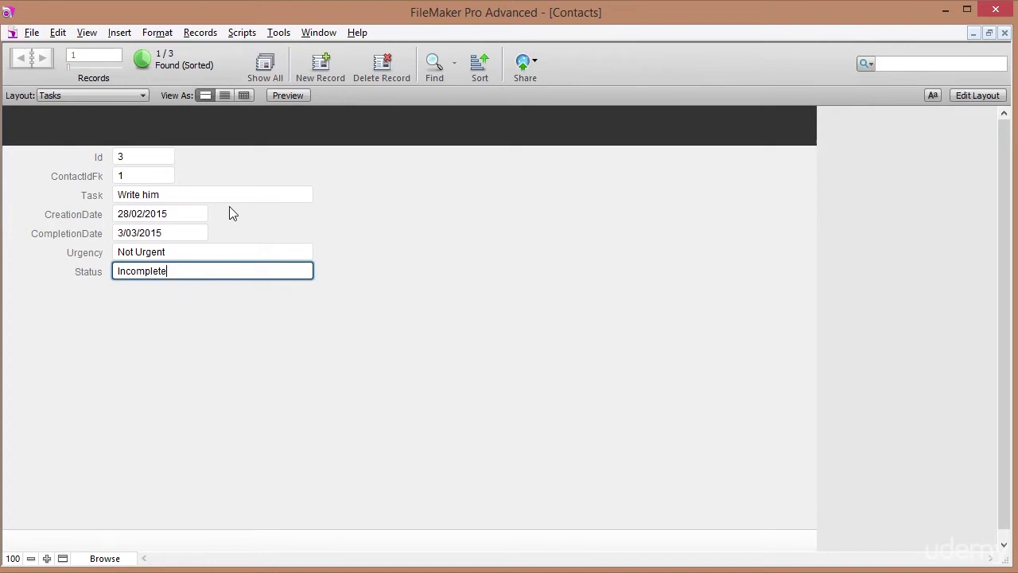
Return to the ListTasks layout and reopen Manage Scripts.
{"action": "left_click", "coordinate": [67, 95]}
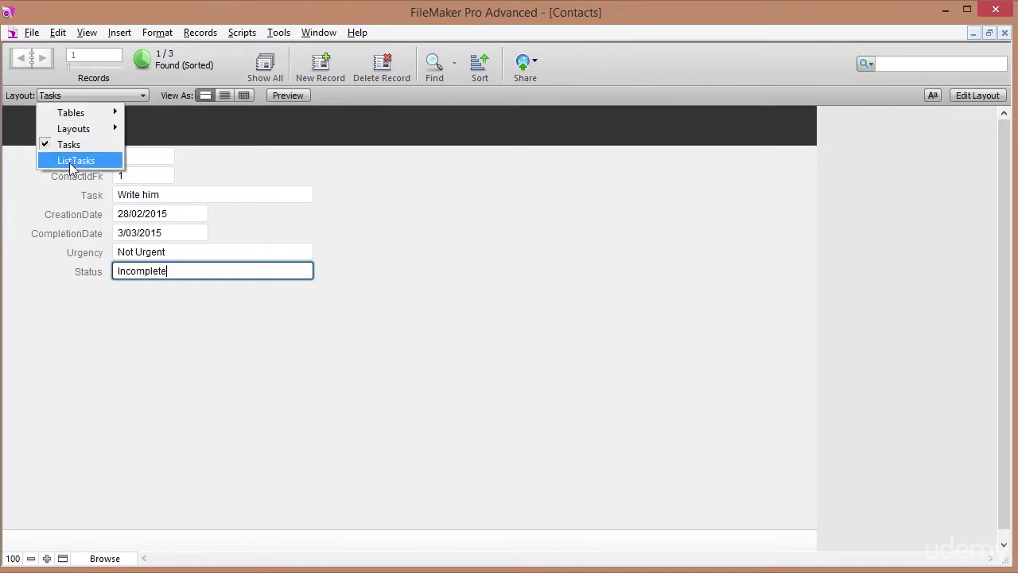
{"action": "left_click", "coordinate": [76, 161]}
{"action": "left_click", "coordinate": [241, 34]}
{"action": "left_click", "coordinate": [244, 51]}
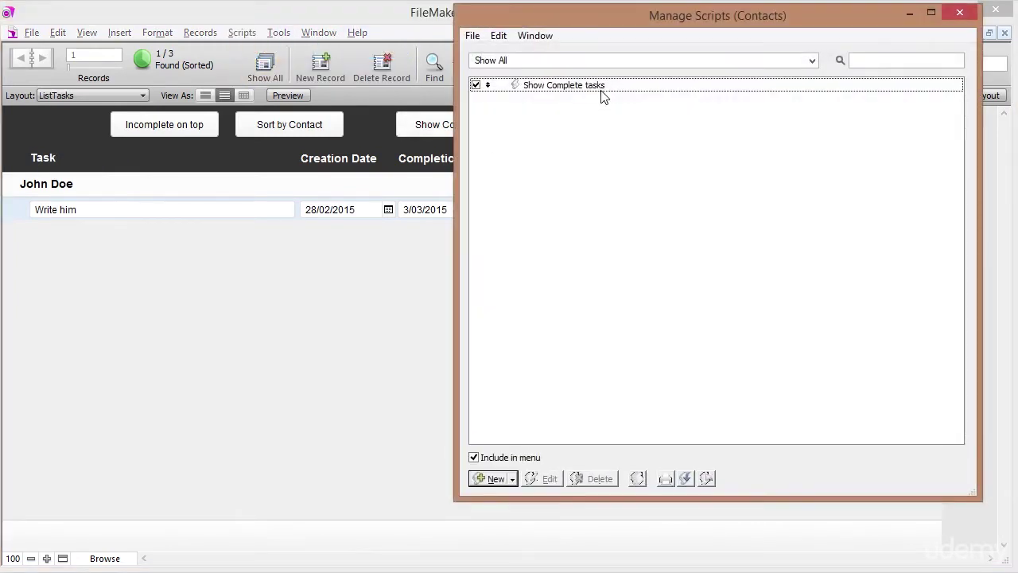
Make the Set Field step target Tasks::Status with the calculated value "Complete".
{"action": "double_click", "coordinate": [601, 91]}
{"action": "left_click", "coordinate": [481, 125]}
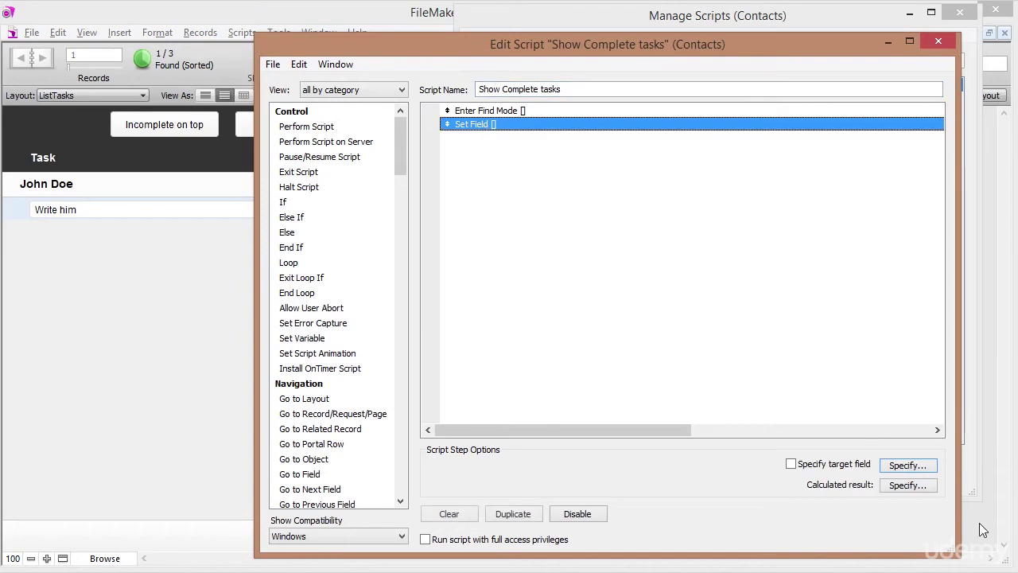
{"action": "left_click", "coordinate": [895, 469]}
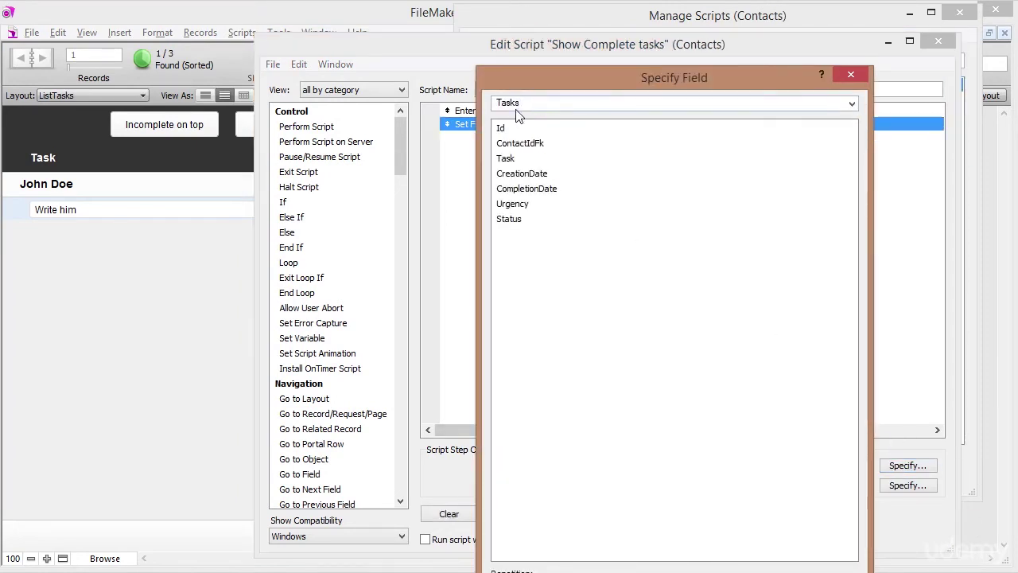
{"action": "double_click", "coordinate": [511, 219]}
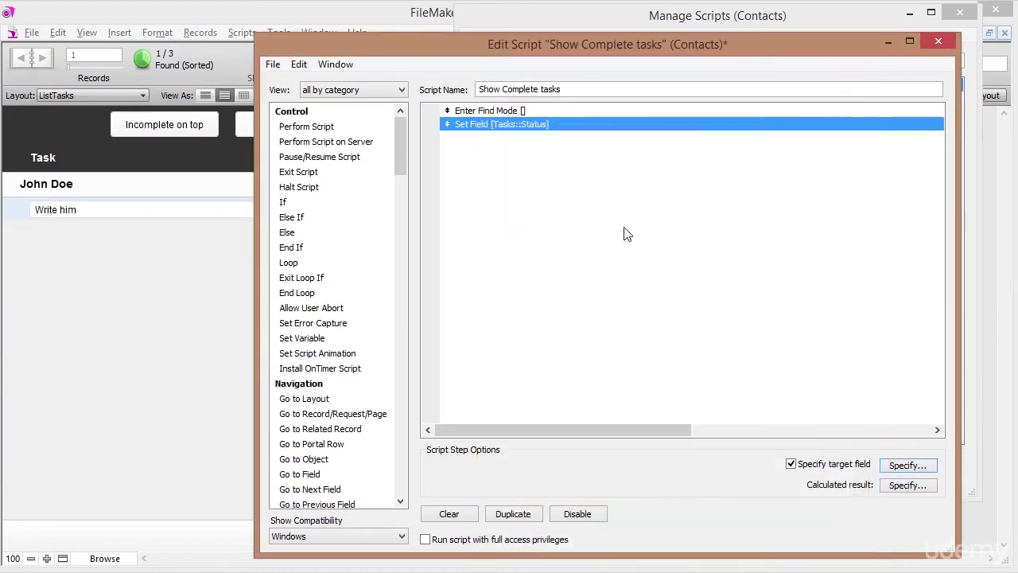
{"action": "left_click", "coordinate": [897, 487]}
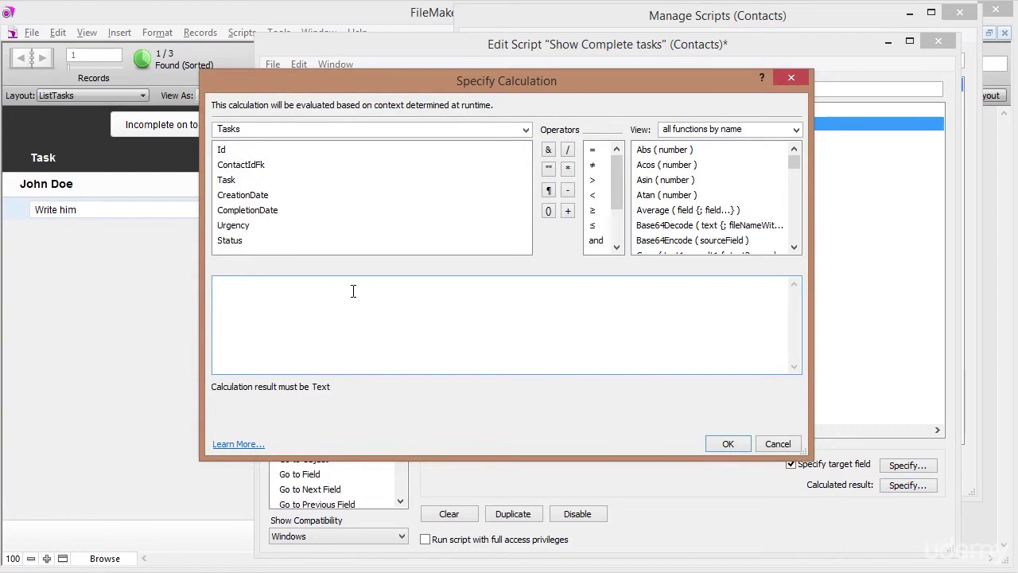
{"action": "type", "text": "Complete"}
{"action": "type", "text": "\""}
{"action": "left_click", "coordinate": [268, 284]}
{"action": "left_click", "coordinate": [728, 443]}
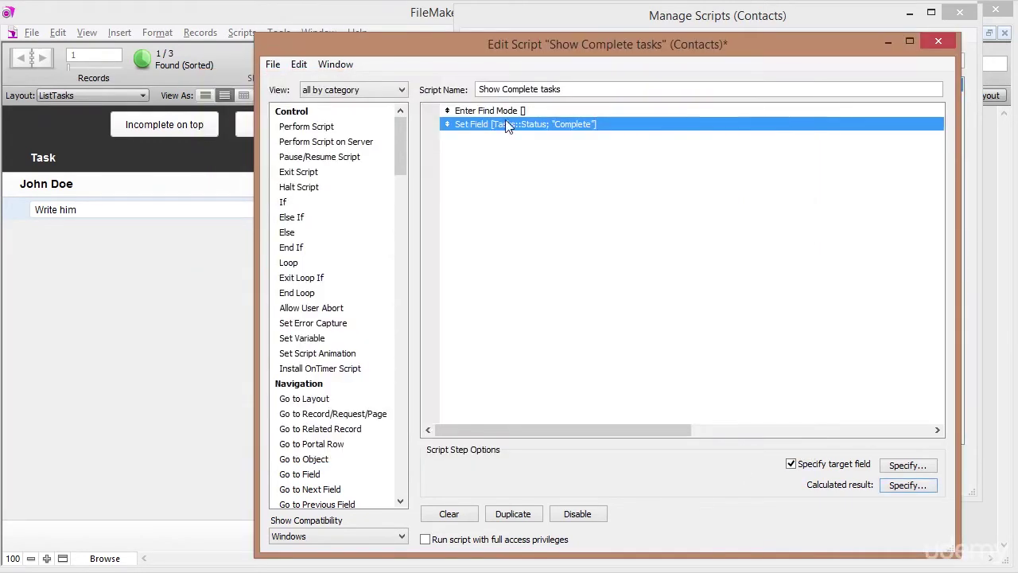
Add a Perform Find step after Set Field.
{"action": "left_click", "coordinate": [501, 112]}
{"action": "left_click", "coordinate": [500, 125]}
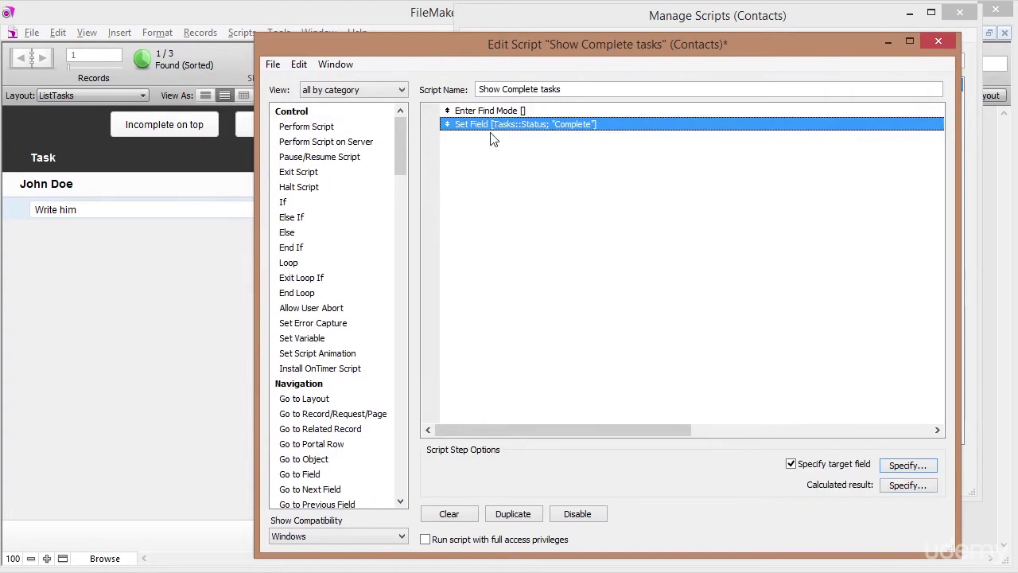
{"action": "left_click_drag", "start_coordinate": [401, 142], "coordinate": [402, 301]}
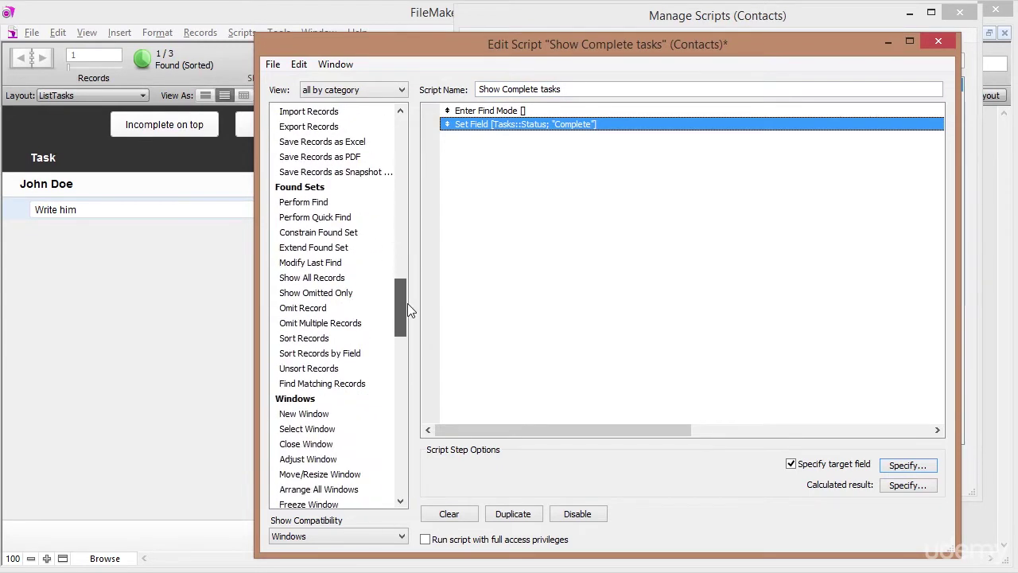
{"action": "double_click", "coordinate": [302, 204]}
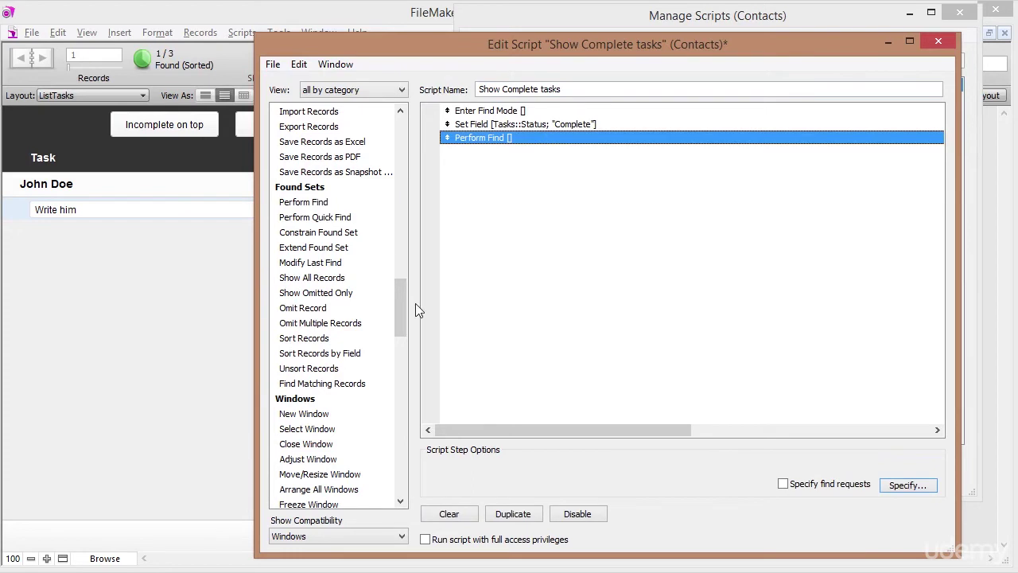
{"action": "left_click_drag", "start_coordinate": [405, 314], "coordinate": [396, 217]}
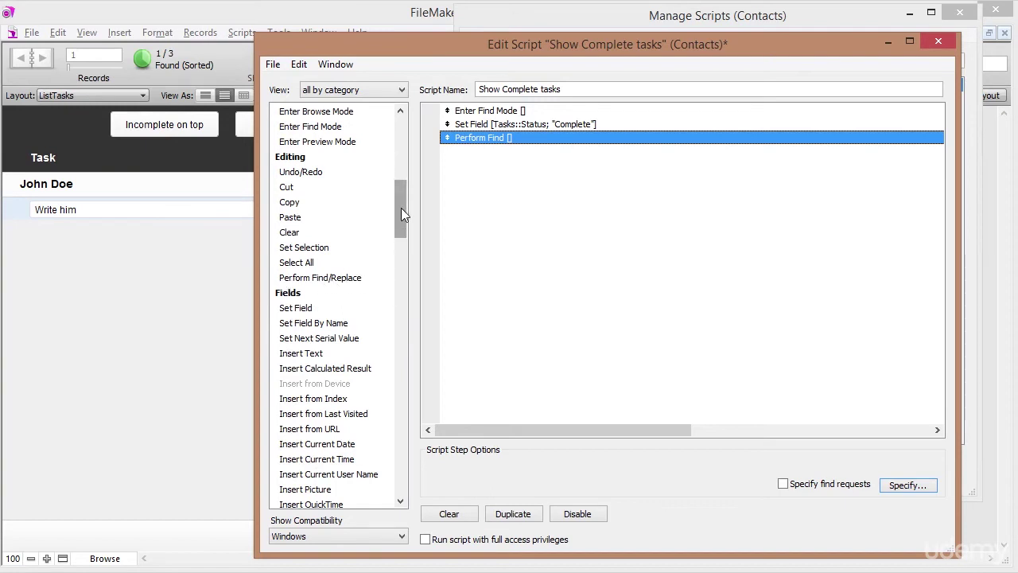
{"action": "left_click_drag", "start_coordinate": [401, 209], "coordinate": [402, 292]}
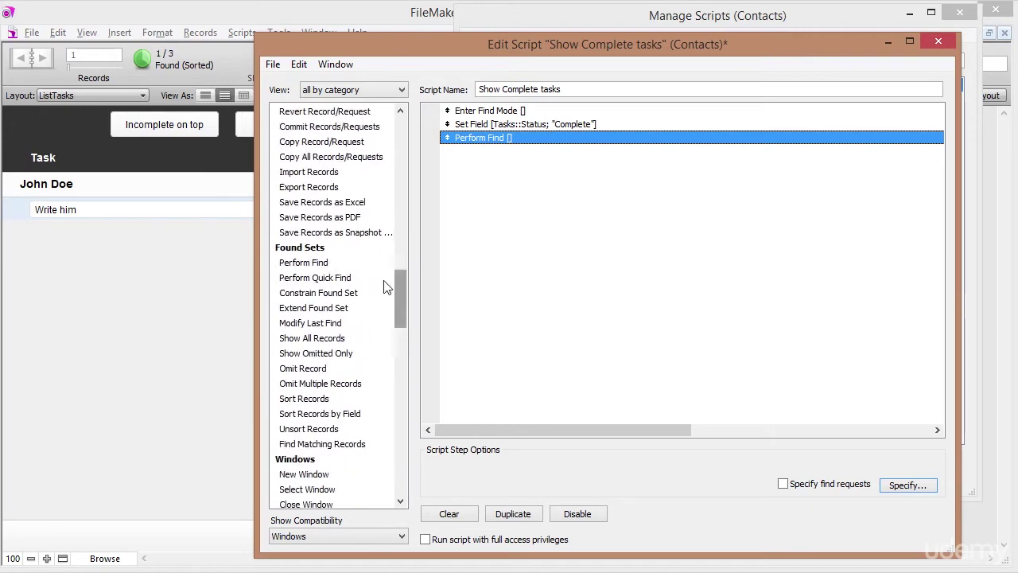
{"action": "left_click", "coordinate": [314, 262]}
{"action": "scroll", "coordinate": [397, 298], "scroll_direction": "up", "scroll_amount": 2}
{"action": "scroll", "coordinate": [397, 298], "scroll_direction": "down", "scroll_amount": 1}
{"action": "left_click", "coordinate": [500, 140]}
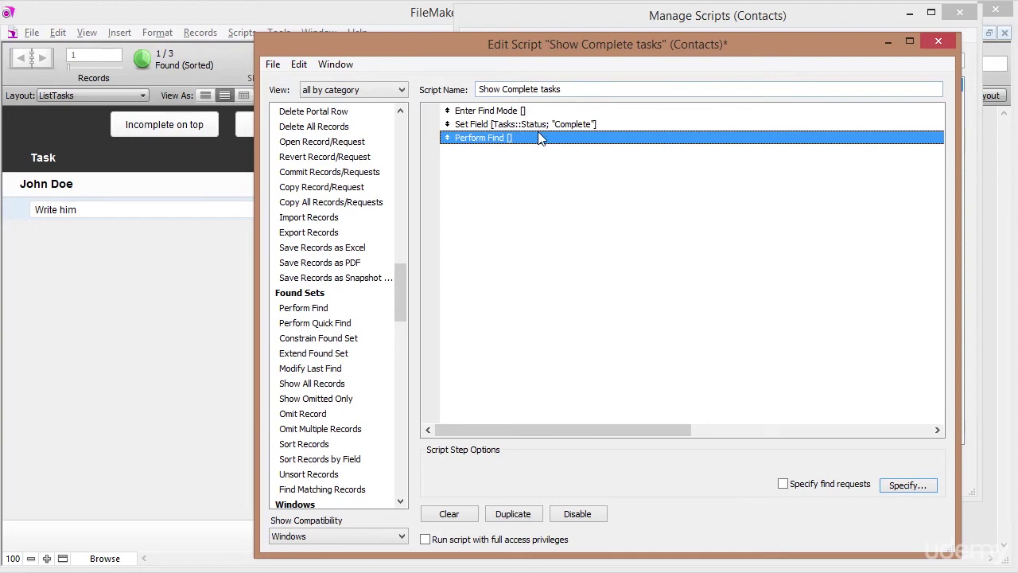
{"action": "left_click", "coordinate": [571, 127]}
{"action": "left_click", "coordinate": [572, 139]}
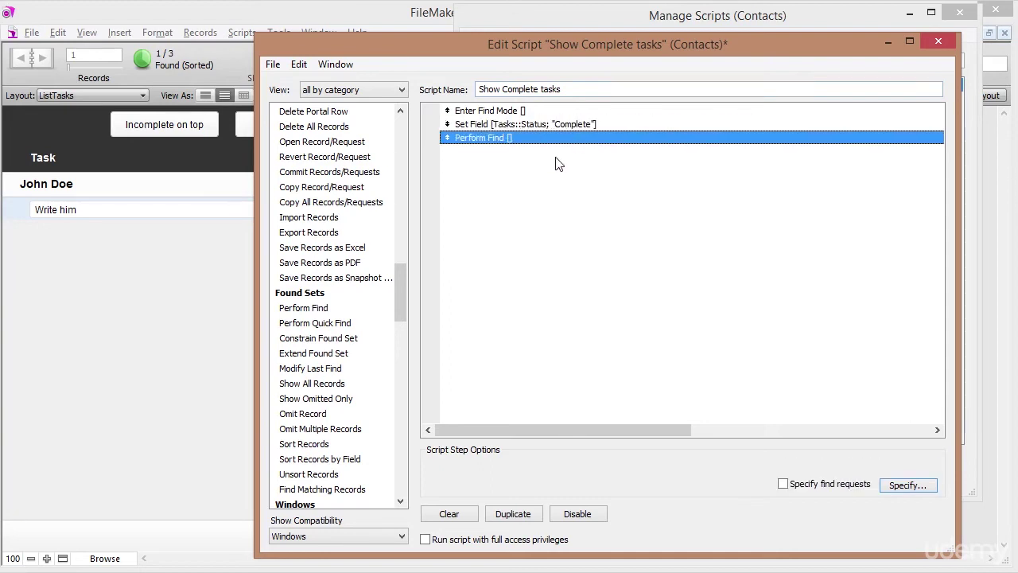
{"action": "left_click_drag", "start_coordinate": [404, 310], "coordinate": [408, 362]}
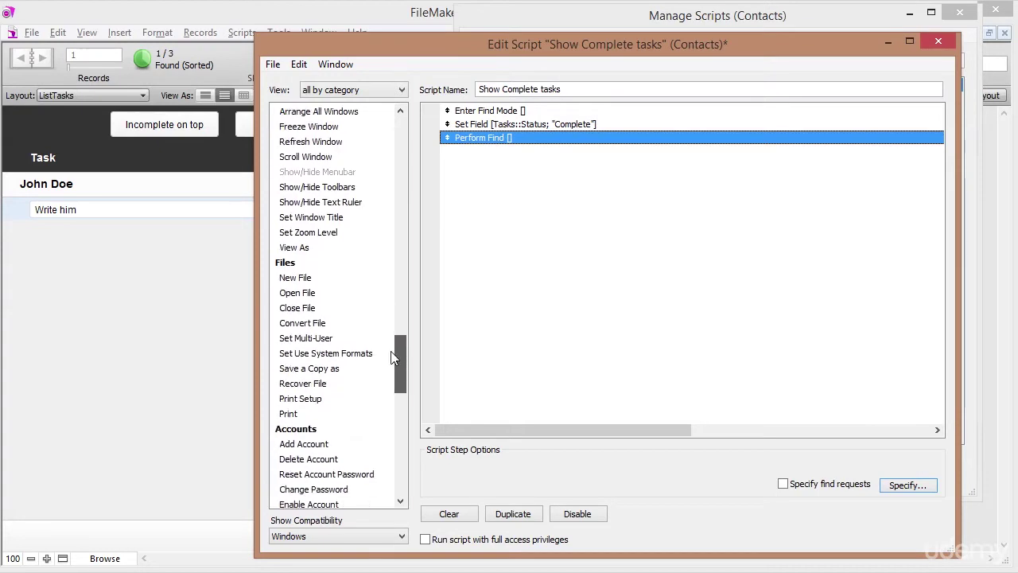
{"action": "left_click_drag", "start_coordinate": [399, 366], "coordinate": [394, 295]}
{"action": "left_click", "coordinate": [290, 275]}
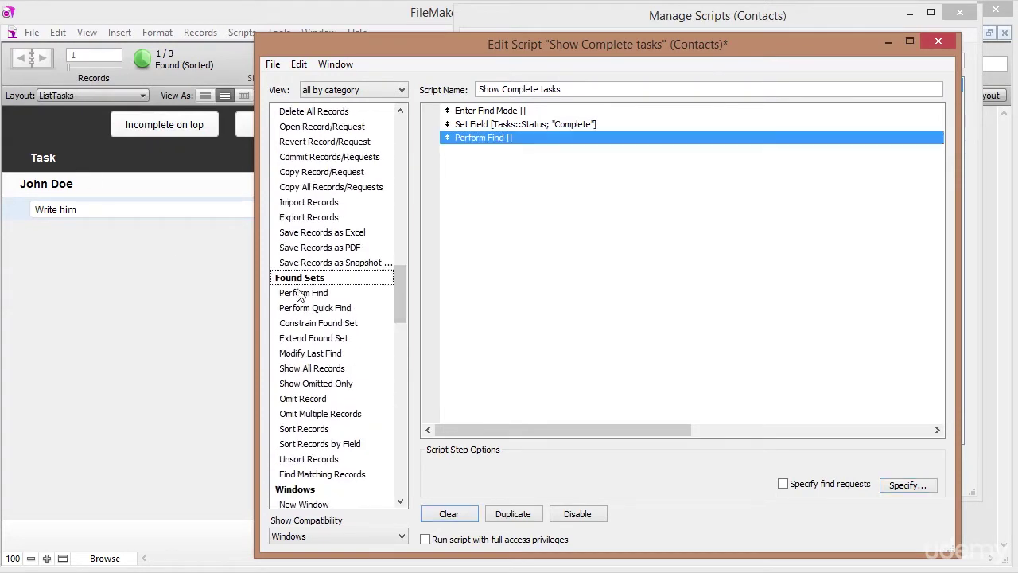
Add a no-dialog Sort Records step sorting by ContactIdFk only.
{"action": "double_click", "coordinate": [306, 429]}
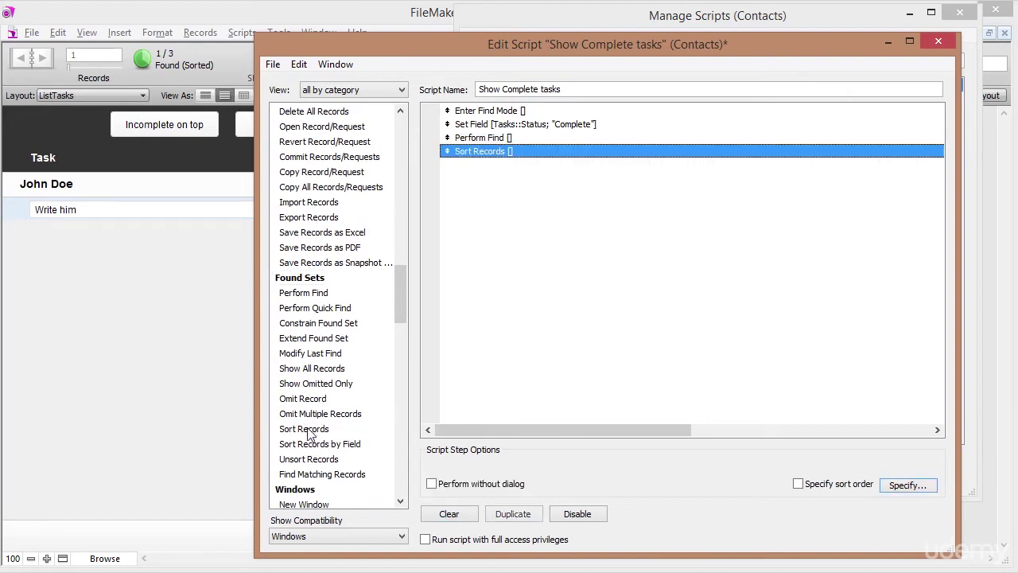
{"action": "left_click", "coordinate": [431, 483]}
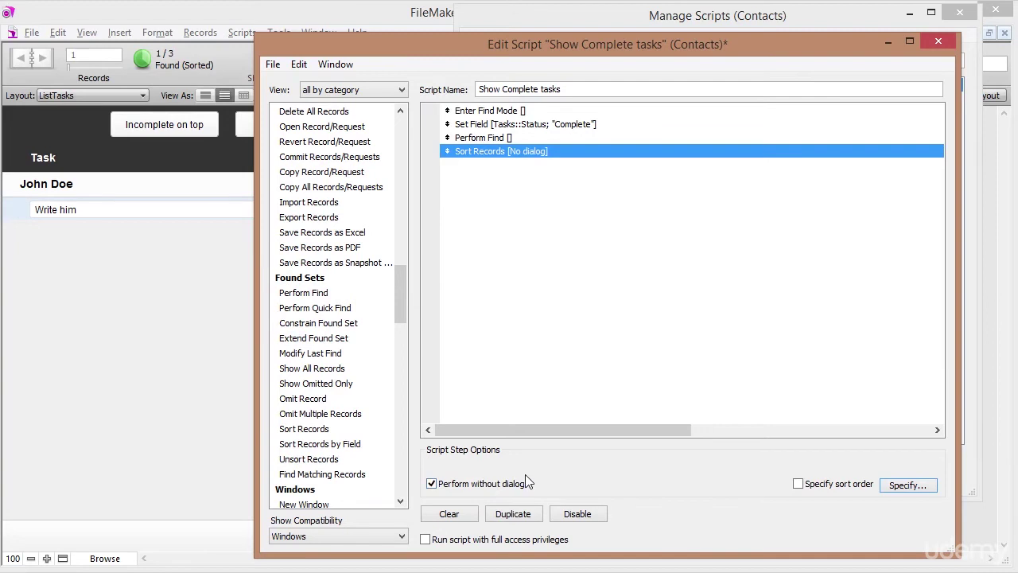
{"action": "left_click", "coordinate": [798, 483]}
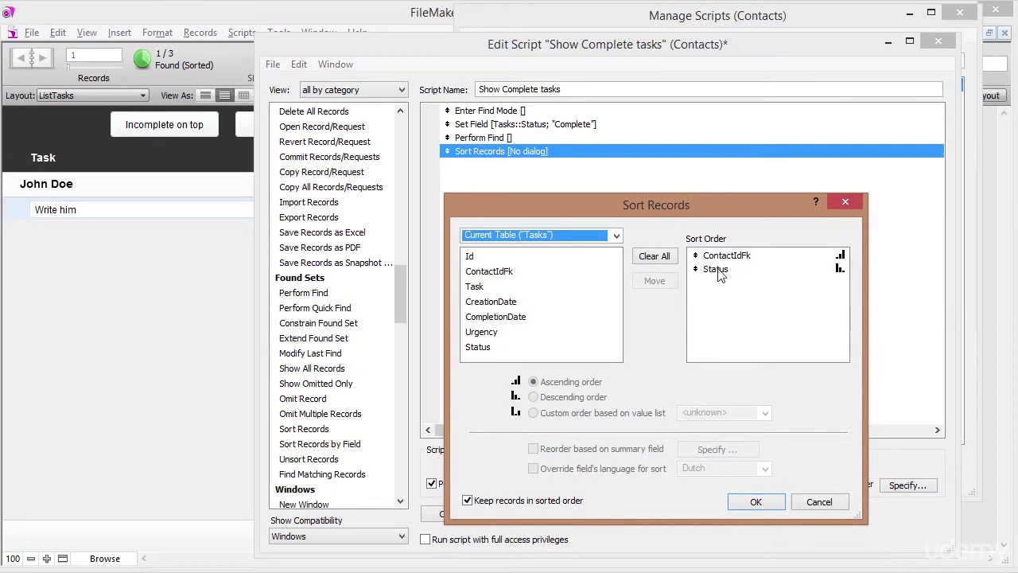
{"action": "left_click", "coordinate": [718, 272]}
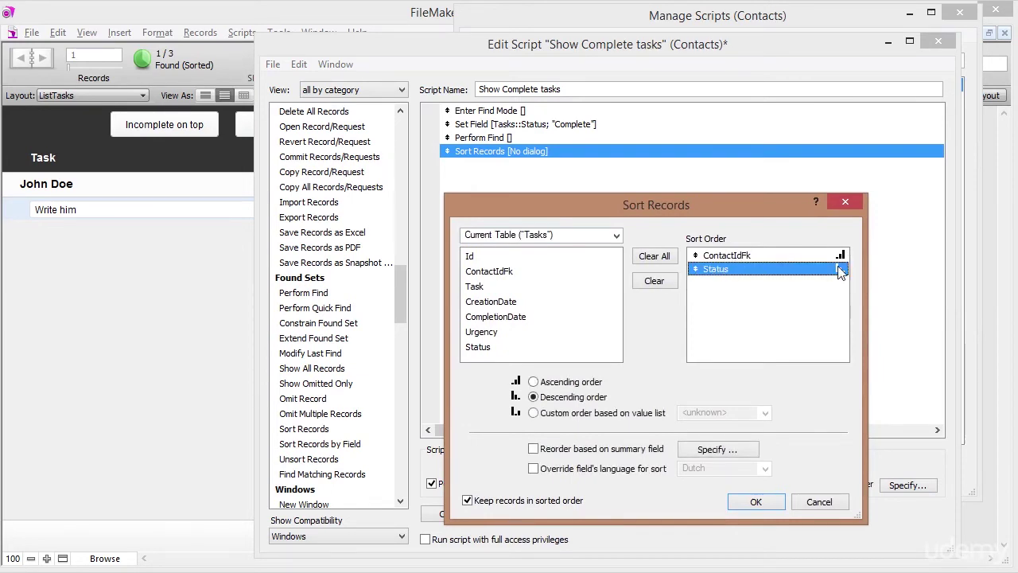
{"action": "left_click", "coordinate": [654, 280]}
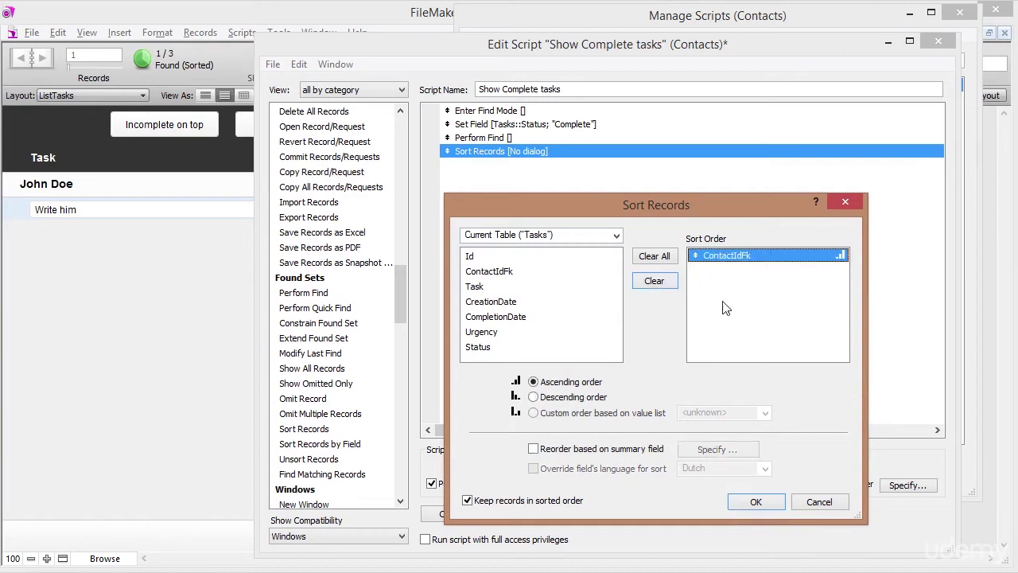
{"action": "left_click", "coordinate": [755, 502]}
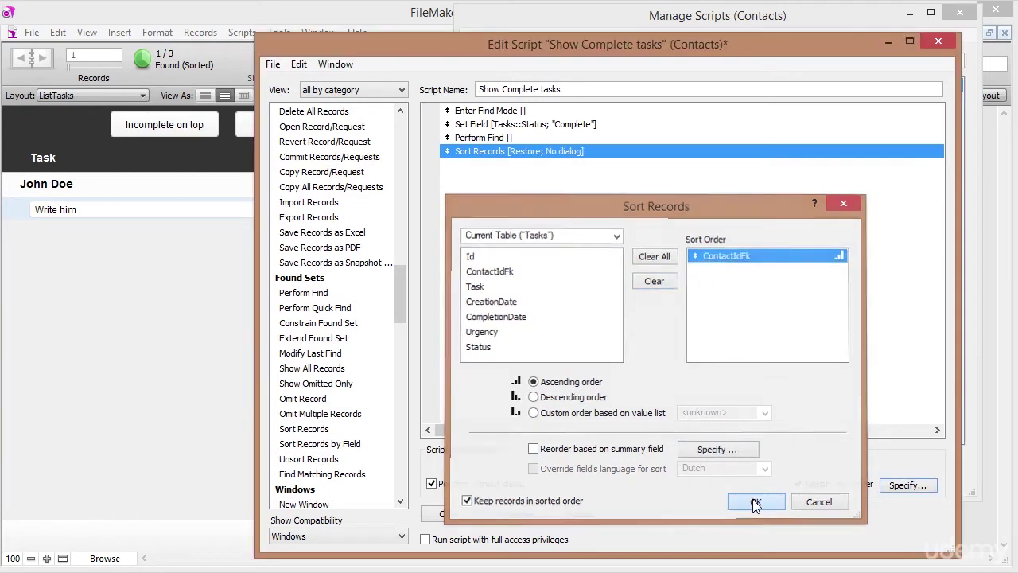
Add CreationDate, descending, as the second sort field.
{"action": "double_click", "coordinate": [562, 152]}
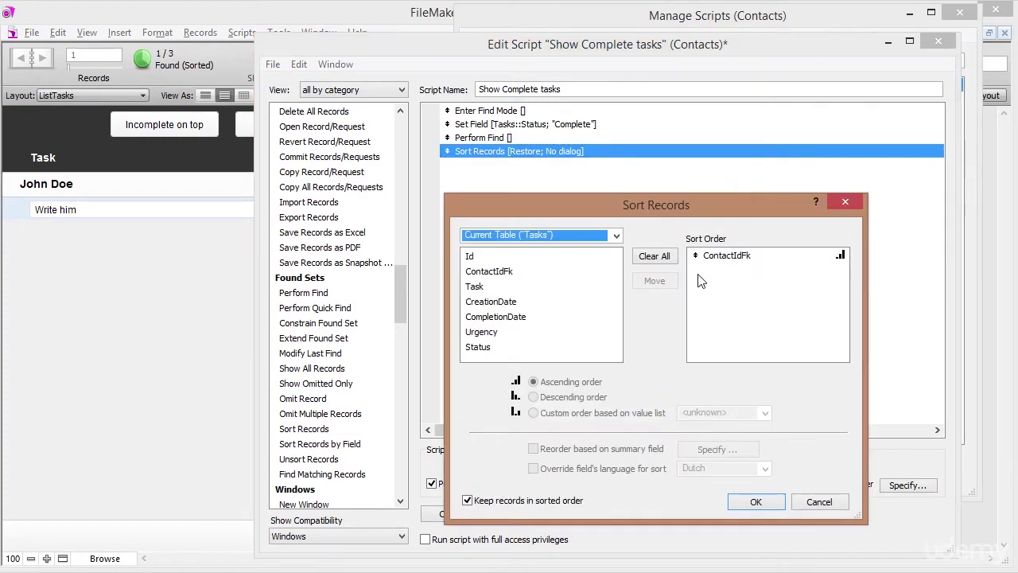
{"action": "left_click", "coordinate": [740, 258]}
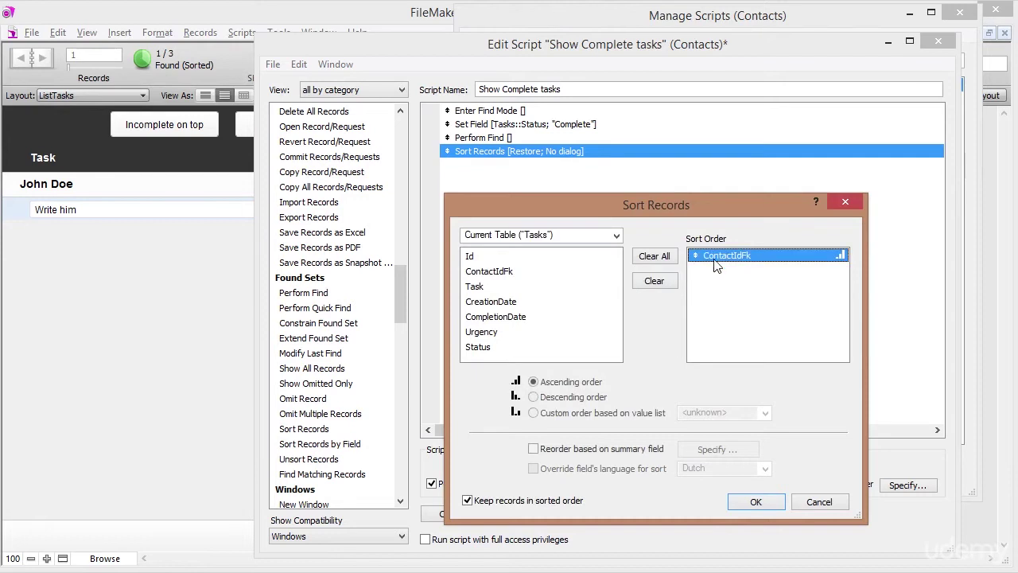
{"action": "left_click", "coordinate": [504, 307]}
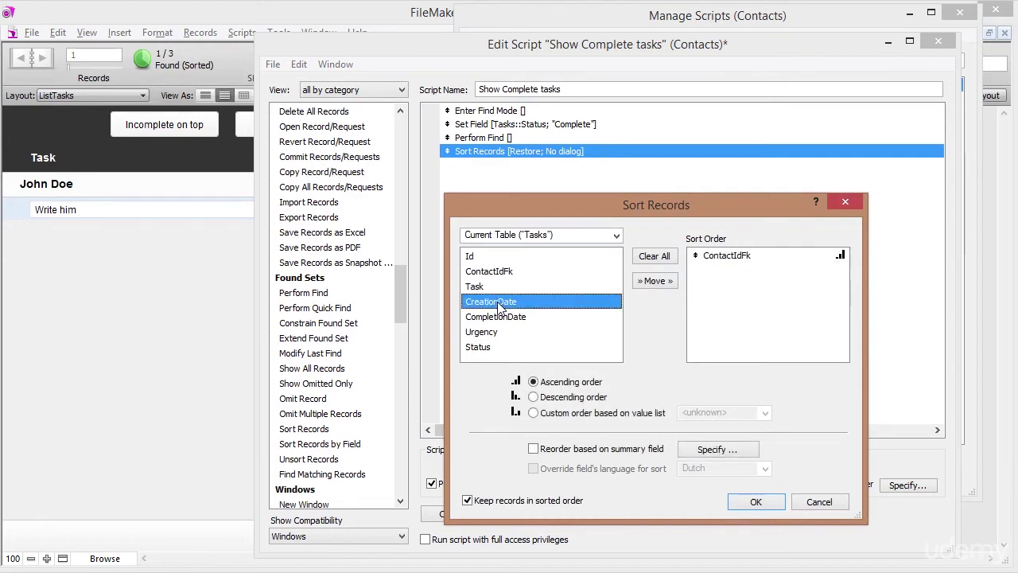
{"action": "double_click", "coordinate": [498, 307]}
{"action": "left_click", "coordinate": [742, 269]}
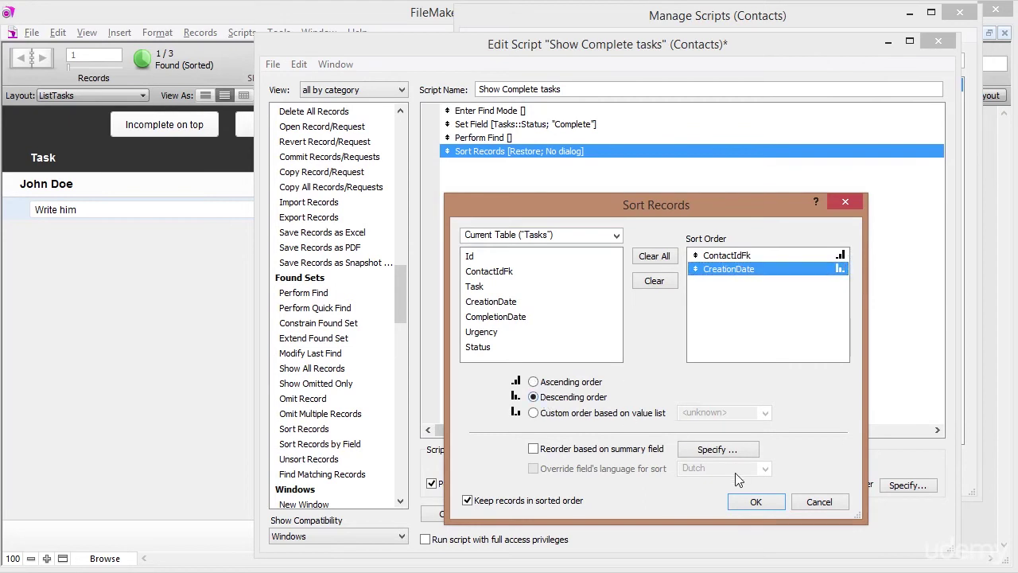
{"action": "left_click", "coordinate": [747, 501]}
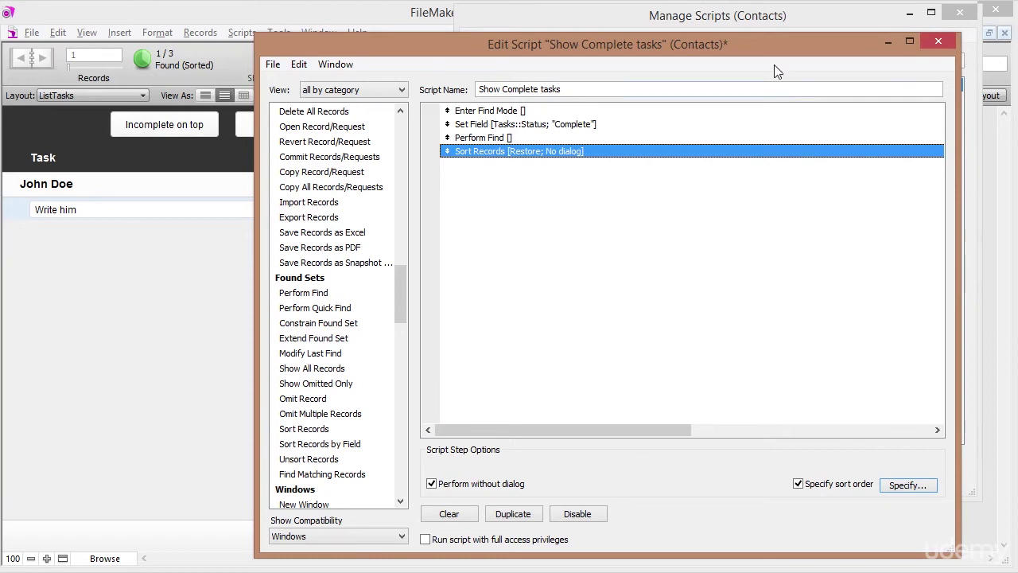
Review the four script steps and close the script editor.
{"action": "left_click", "coordinate": [483, 114]}
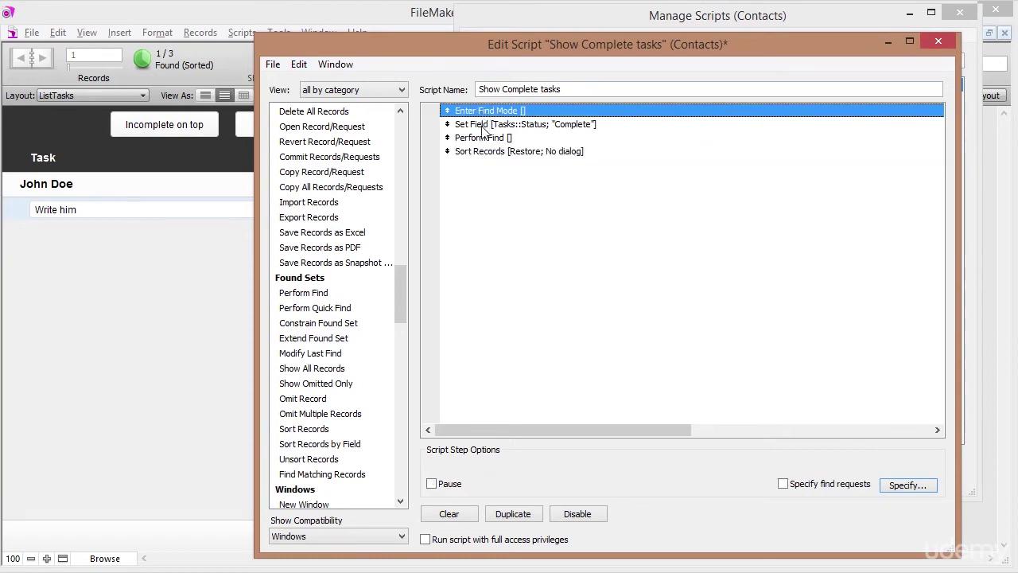
{"action": "left_click", "coordinate": [485, 128]}
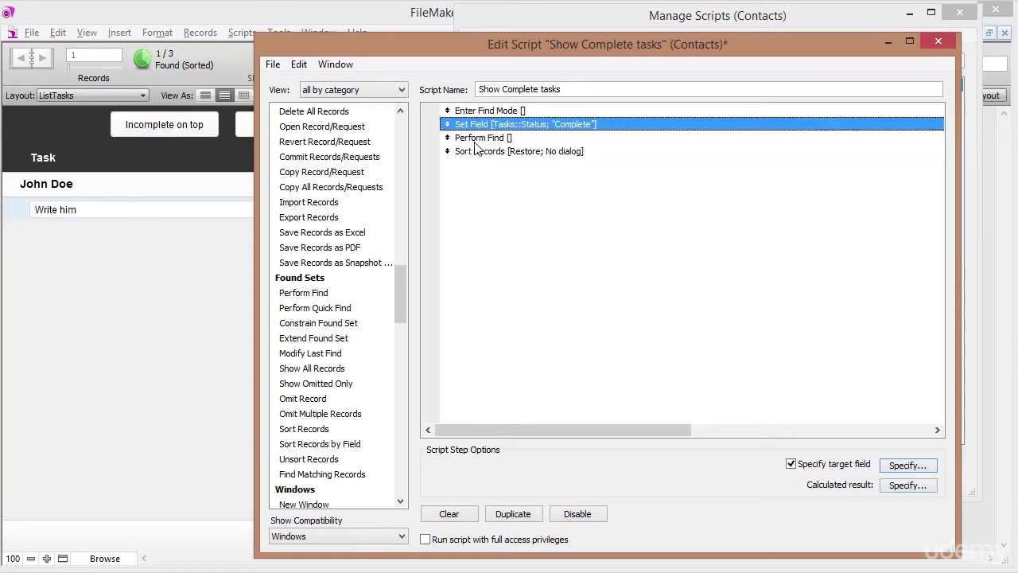
{"action": "left_click", "coordinate": [481, 138]}
{"action": "left_click", "coordinate": [517, 152]}
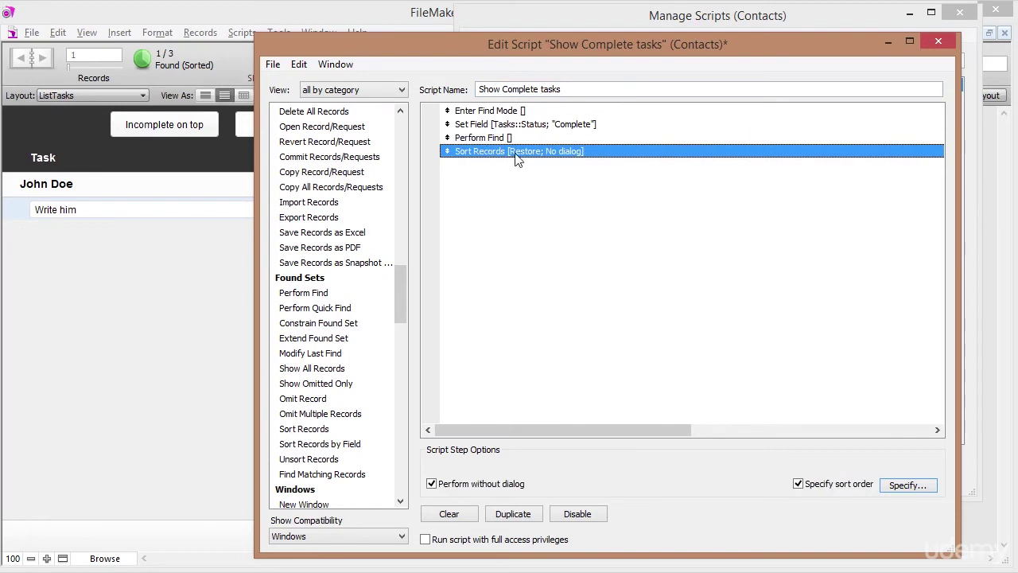
{"action": "left_click", "coordinate": [937, 41]}
Save the script and set the Show Complete button's action to Perform Script.
{"action": "left_click", "coordinate": [658, 327]}
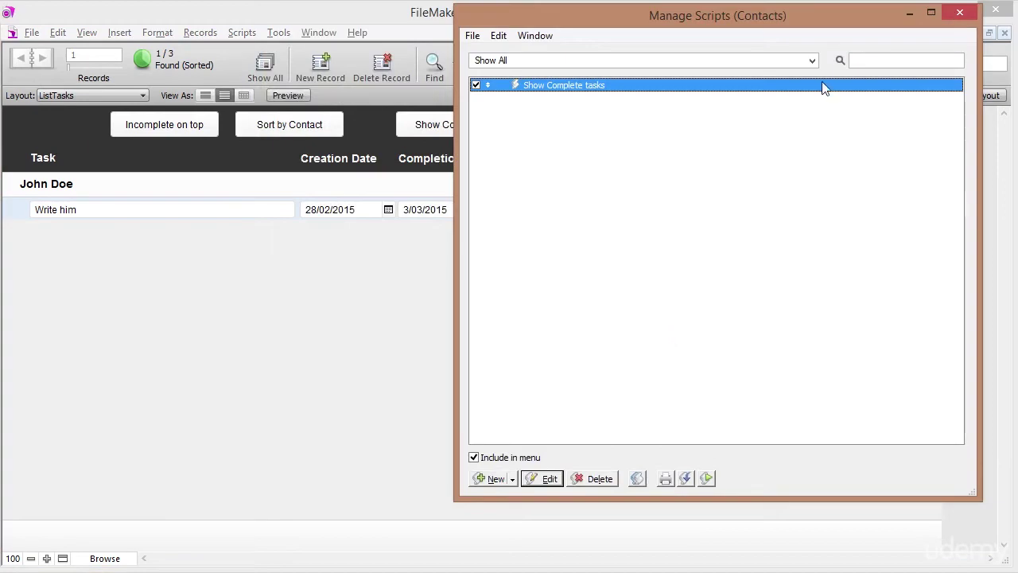
{"action": "left_click", "coordinate": [959, 14]}
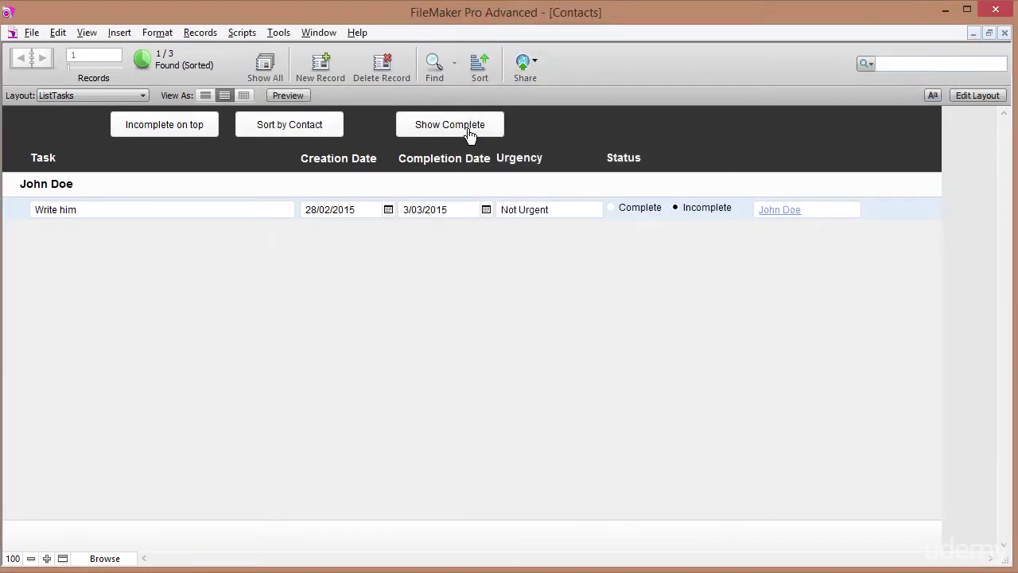
{"action": "left_click", "coordinate": [984, 96]}
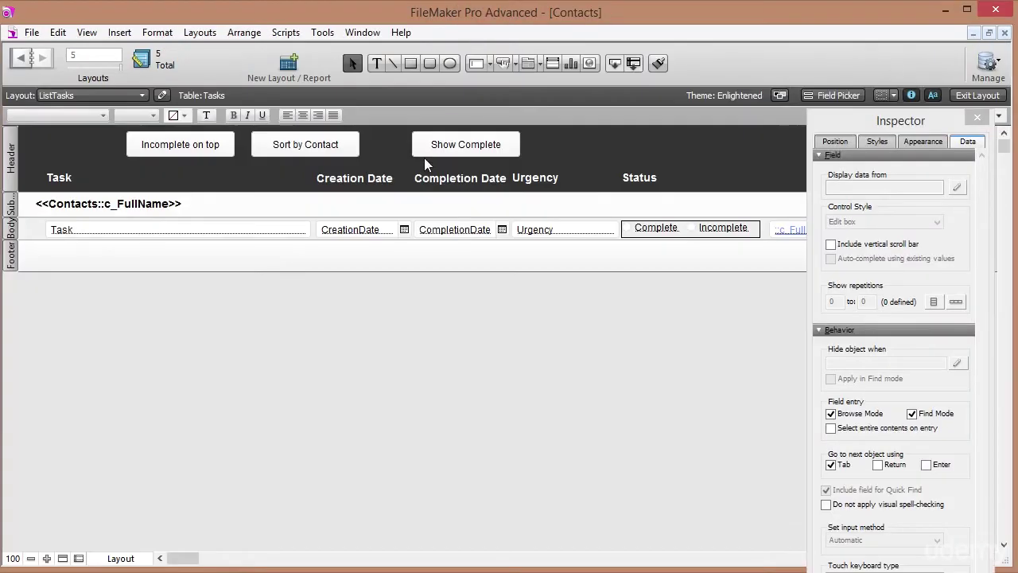
{"action": "right_click", "coordinate": [452, 155]}
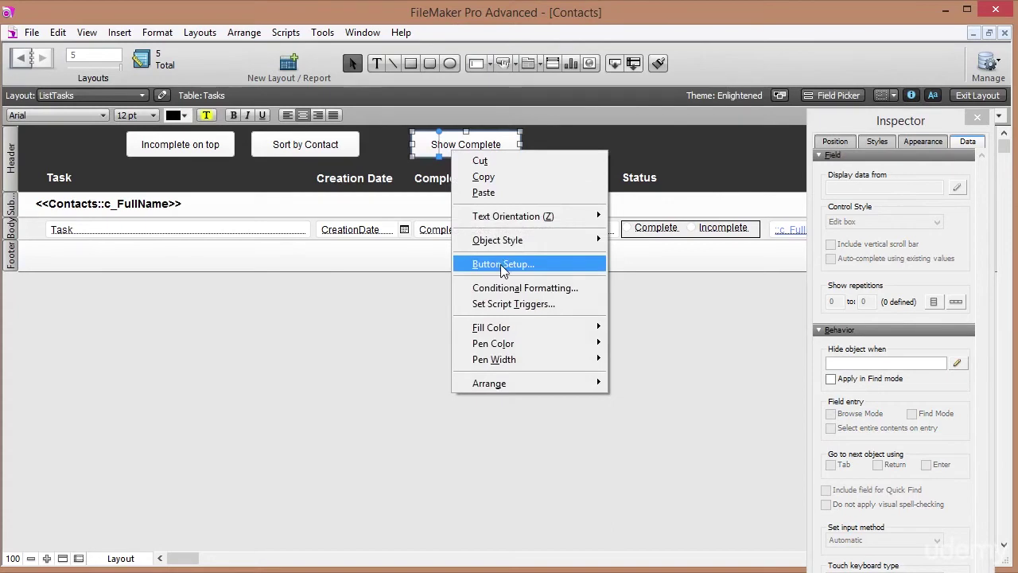
{"action": "left_click", "coordinate": [500, 265]}
{"action": "left_click", "coordinate": [398, 205]}
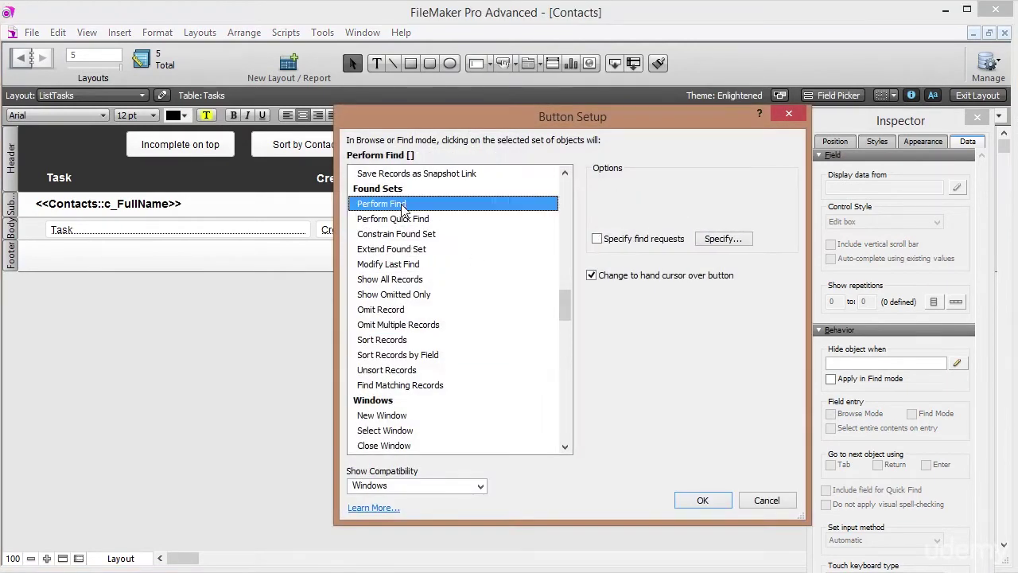
{"action": "left_click_drag", "start_coordinate": [566, 309], "coordinate": [585, 195]}
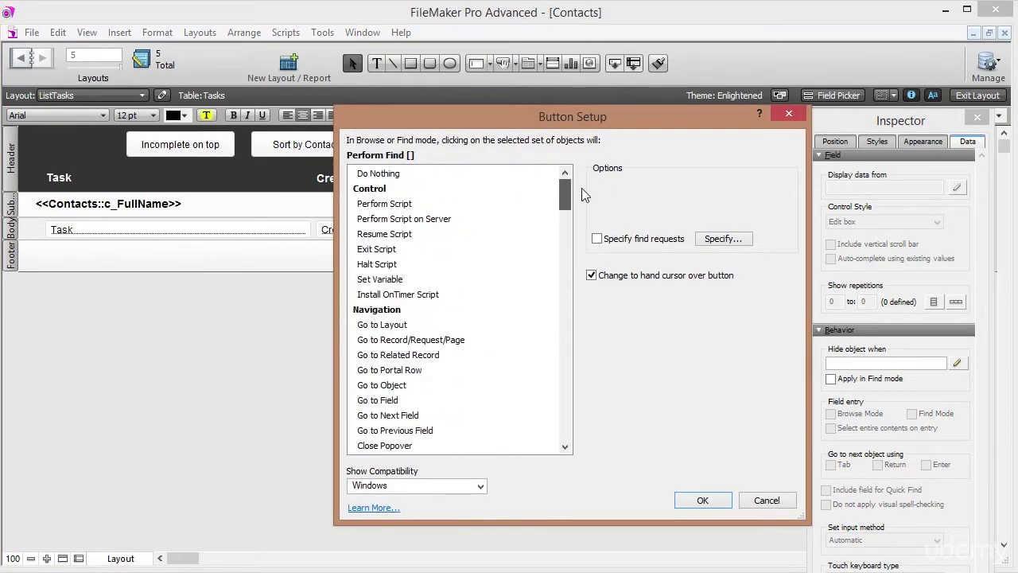
{"action": "left_click", "coordinate": [421, 205]}
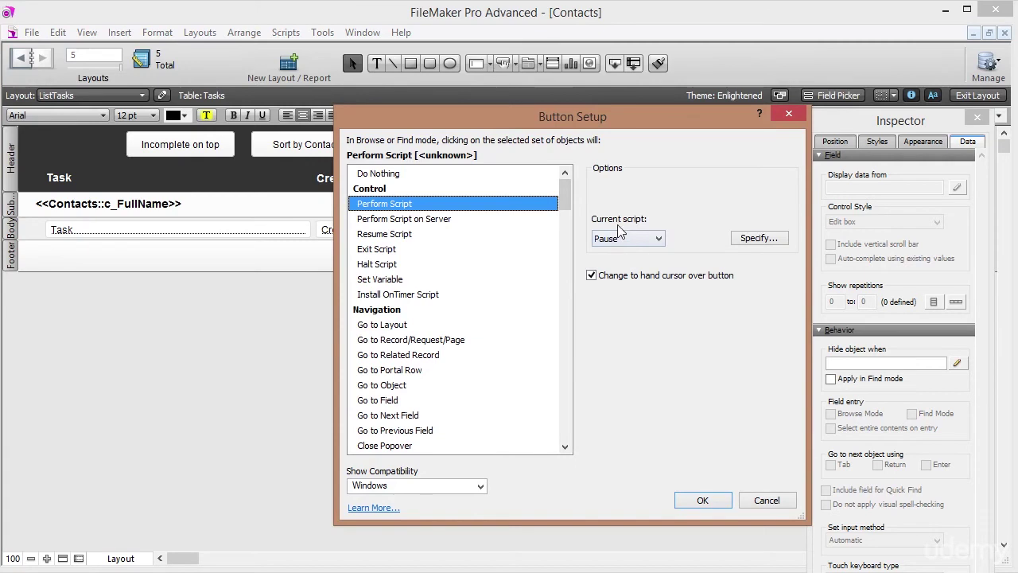
Choose the Show Complete tasks script for the button and confirm the setup.
{"action": "left_click", "coordinate": [766, 238]}
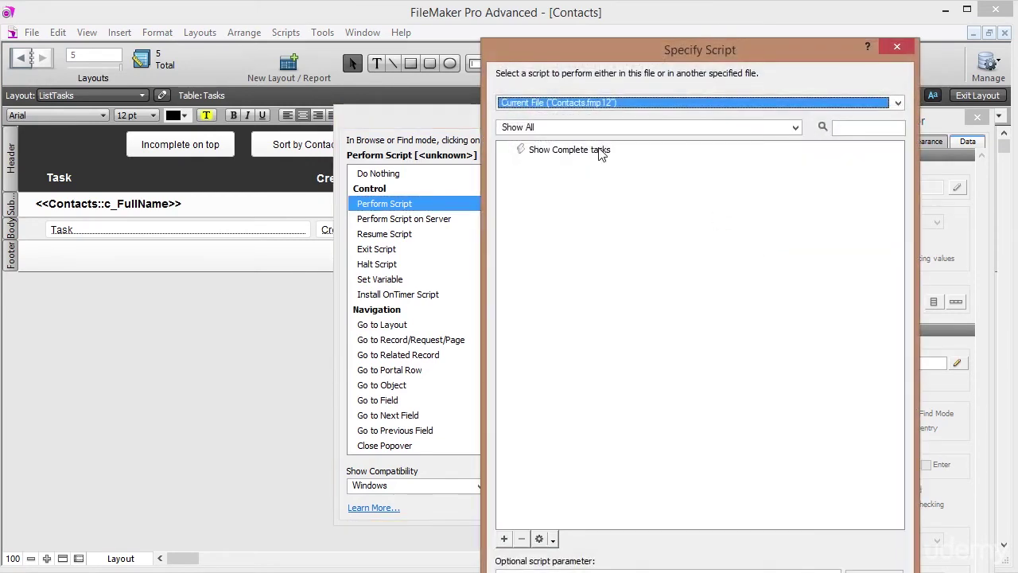
{"action": "left_click", "coordinate": [608, 156]}
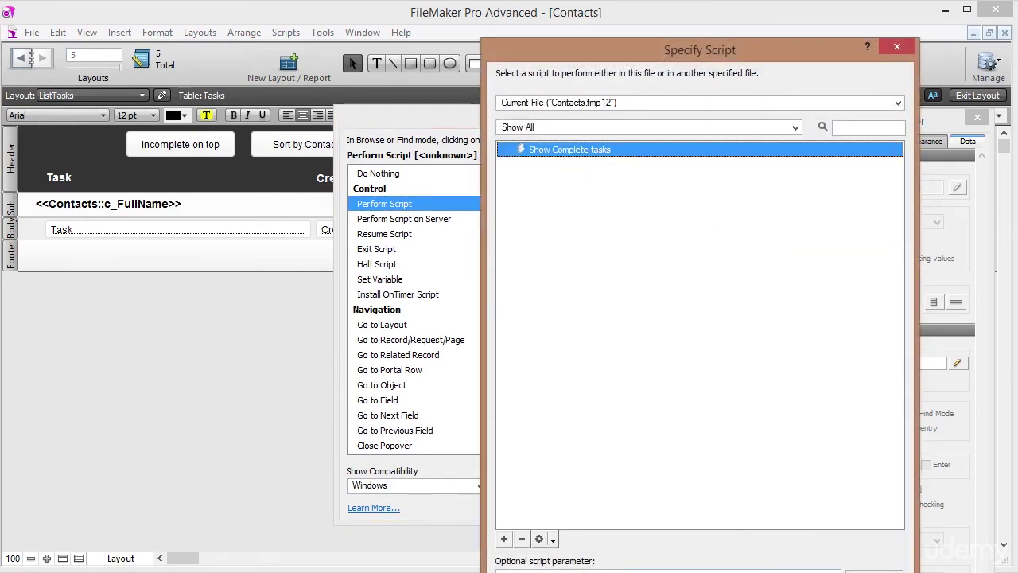
{"action": "left_click", "coordinate": [808, 525]}
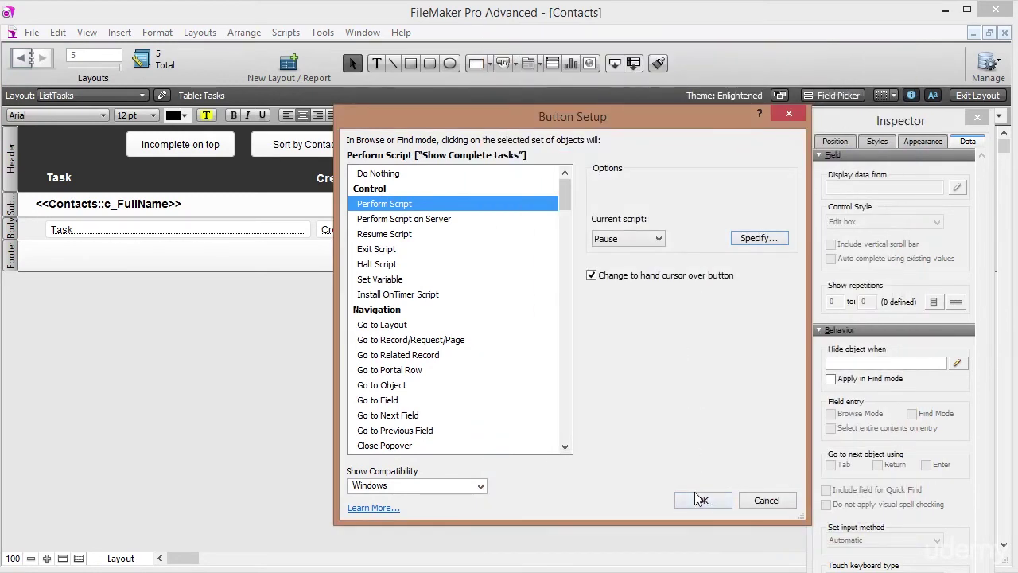
{"action": "left_click", "coordinate": [701, 500]}
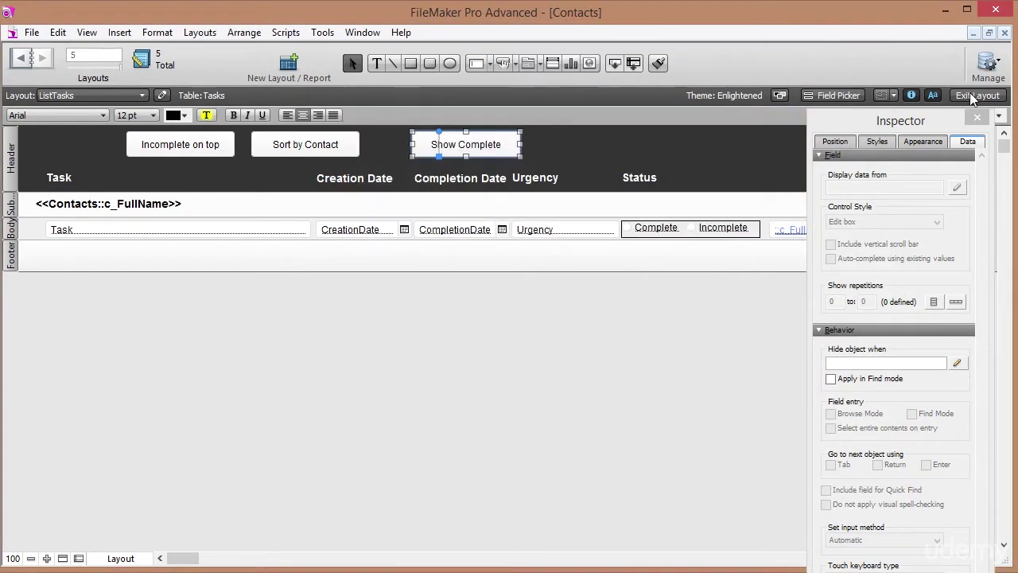
{"action": "left_click", "coordinate": [971, 96]}
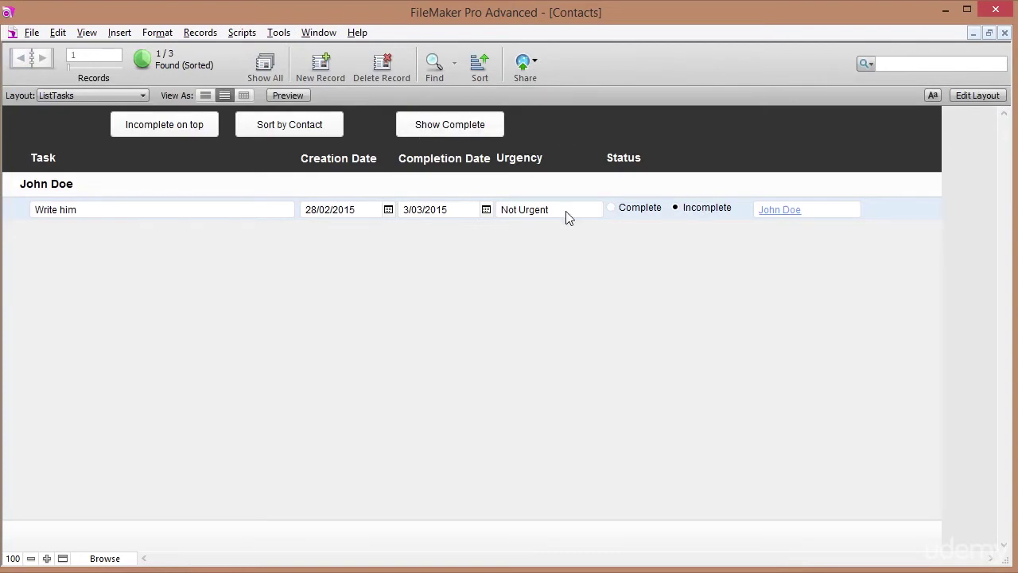
Use Show Complete to list the 2 complete tasks, then apply Incomplete on top sorting.
{"action": "left_click", "coordinate": [457, 127]}
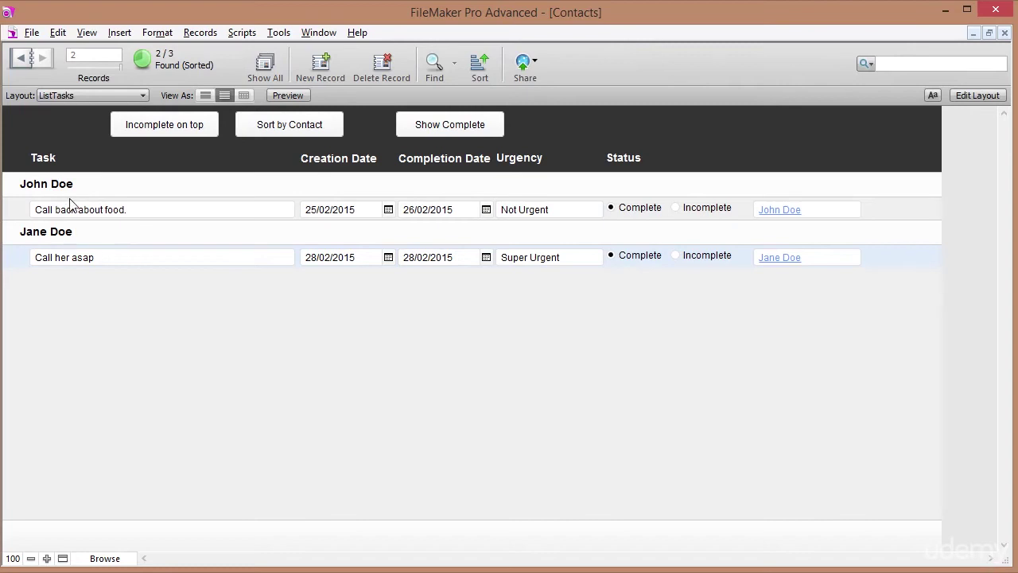
{"action": "left_click", "coordinate": [178, 131]}
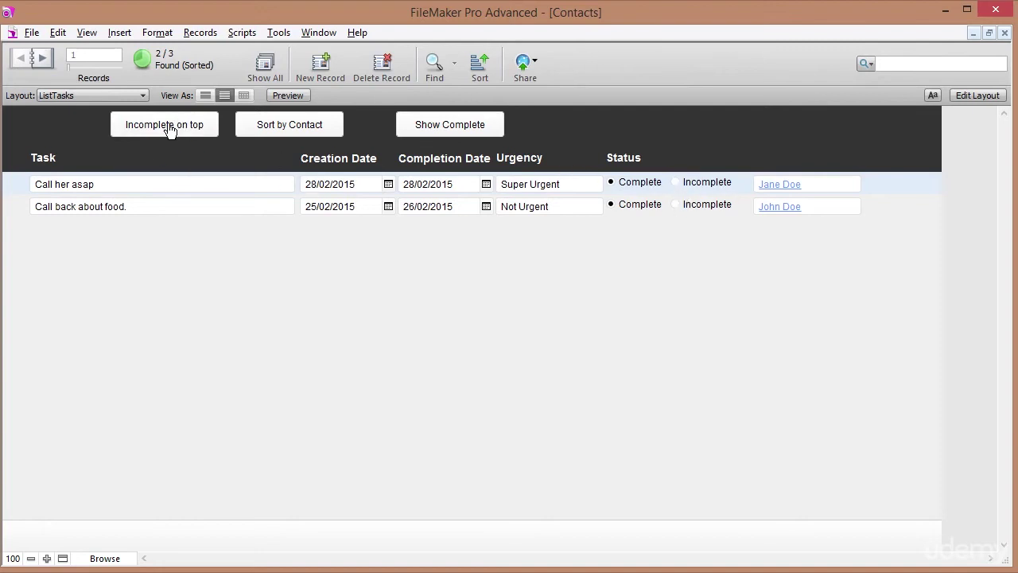
Narrow the Show Complete button and relabel its copy 'Show Incomplete'.
{"action": "left_click", "coordinate": [974, 96]}
{"action": "left_click", "coordinate": [487, 154]}
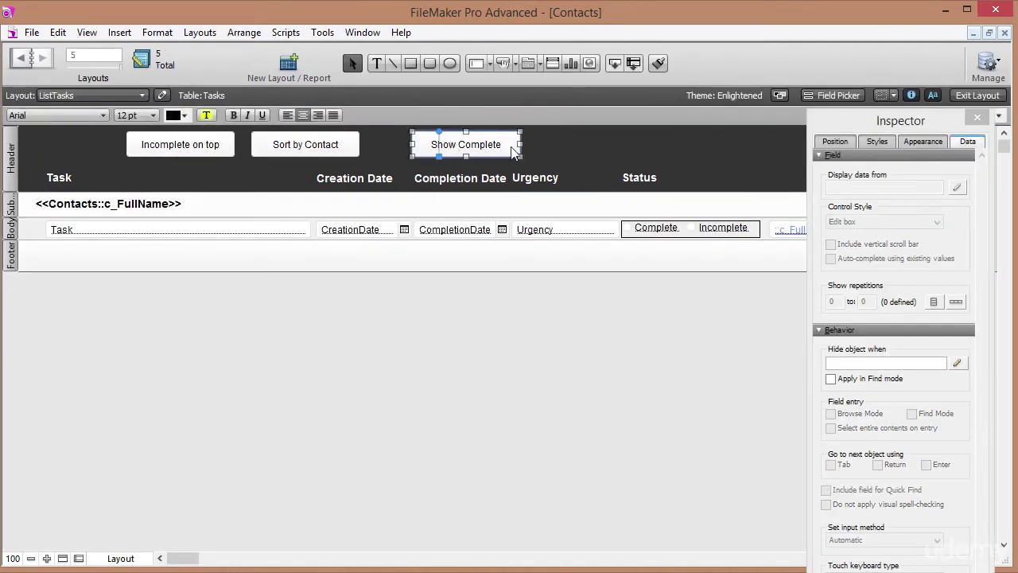
{"action": "left_click_drag", "start_coordinate": [521, 144], "coordinate": [563, 148]}
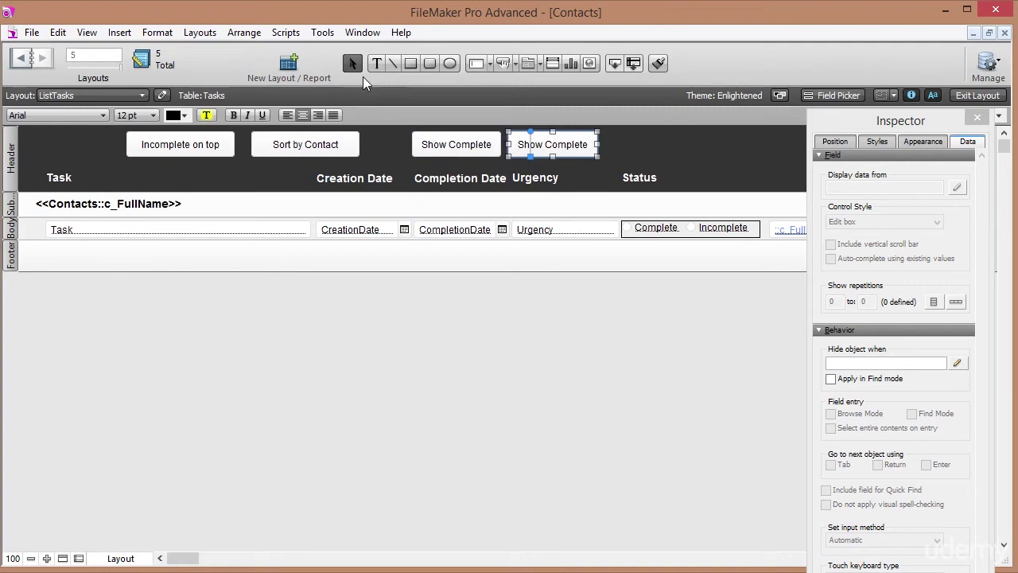
{"action": "double_click", "coordinate": [536, 146]}
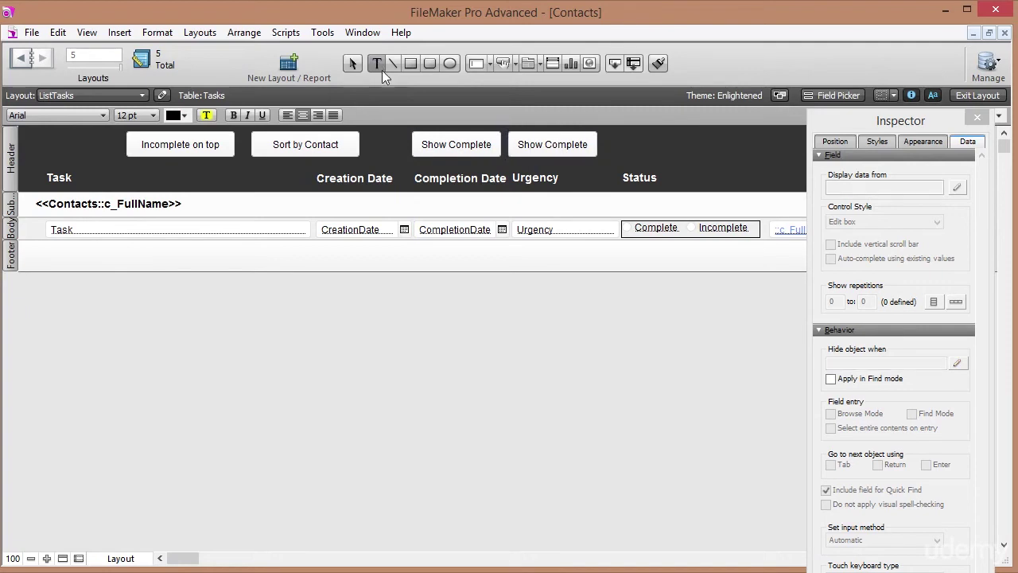
{"action": "left_click", "coordinate": [550, 143]}
{"action": "key", "text": "BackSpace"}
{"action": "type", "text": "Inc"}
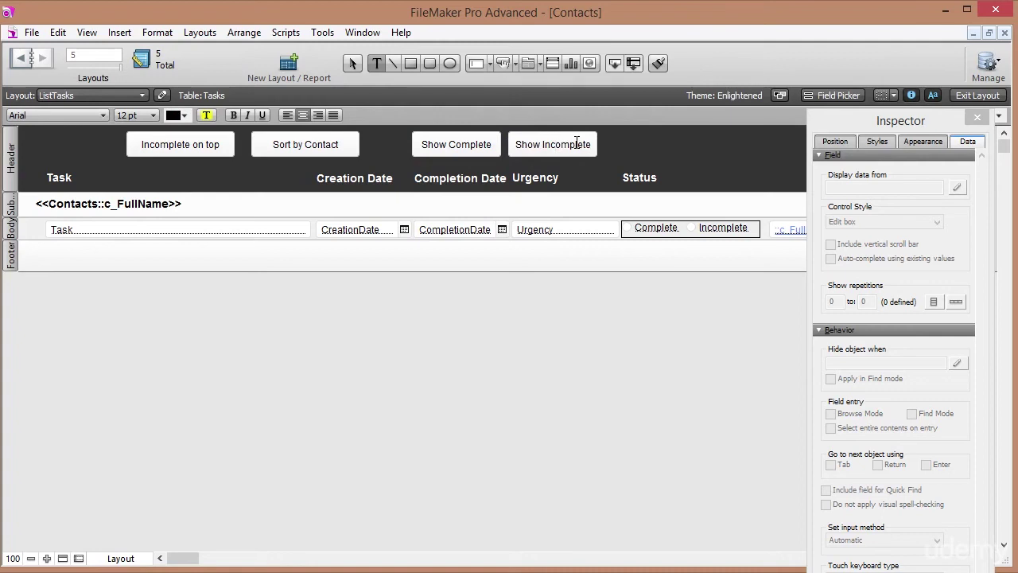
{"action": "key", "text": "Escape"}
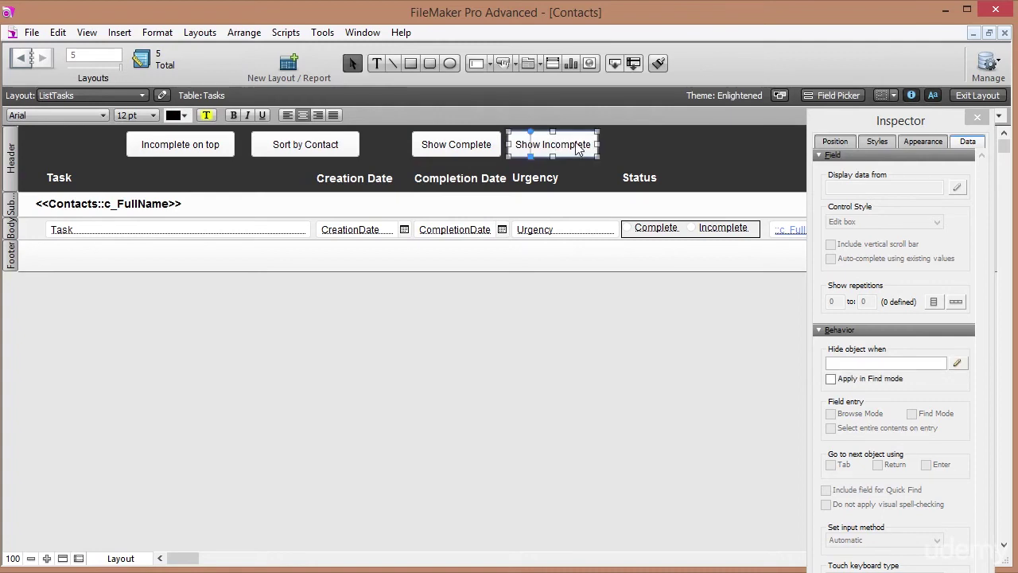
{"action": "left_click", "coordinate": [504, 159]}
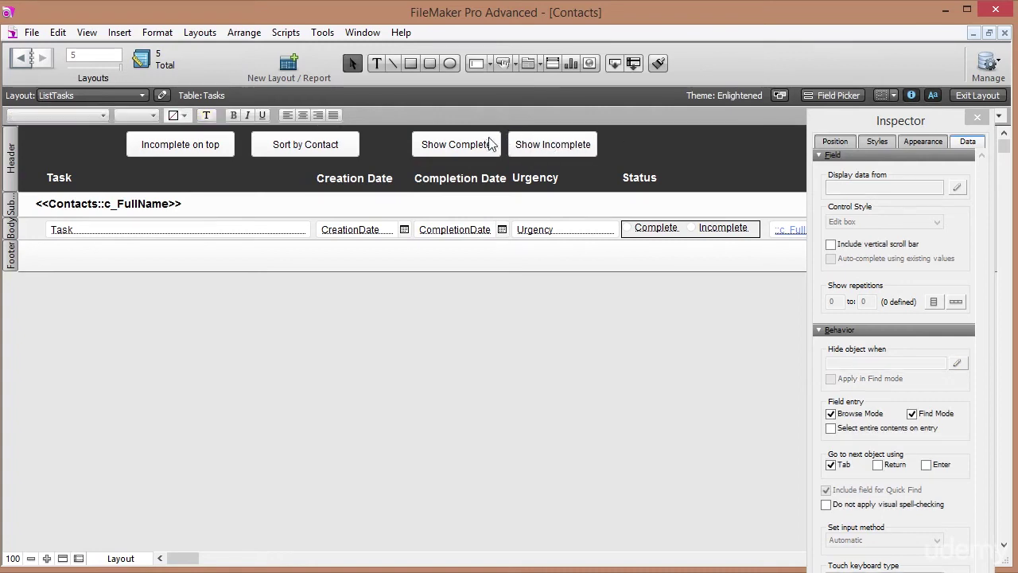
Duplicate the Show Complete tasks script and rename the copy 'Show Incomplete tasks'.
{"action": "left_click", "coordinate": [286, 31]}
{"action": "left_click", "coordinate": [311, 45]}
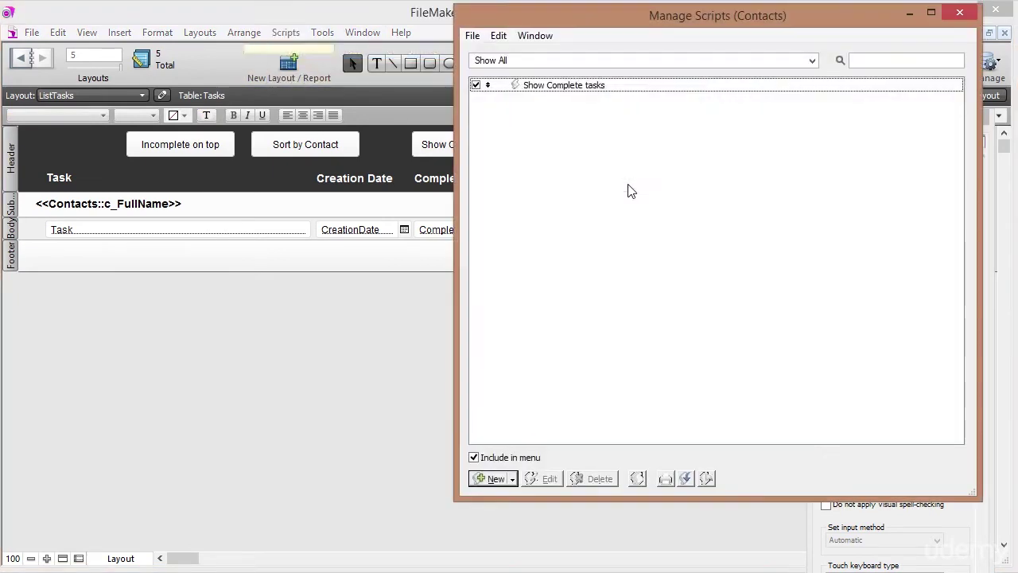
{"action": "left_click", "coordinate": [597, 87]}
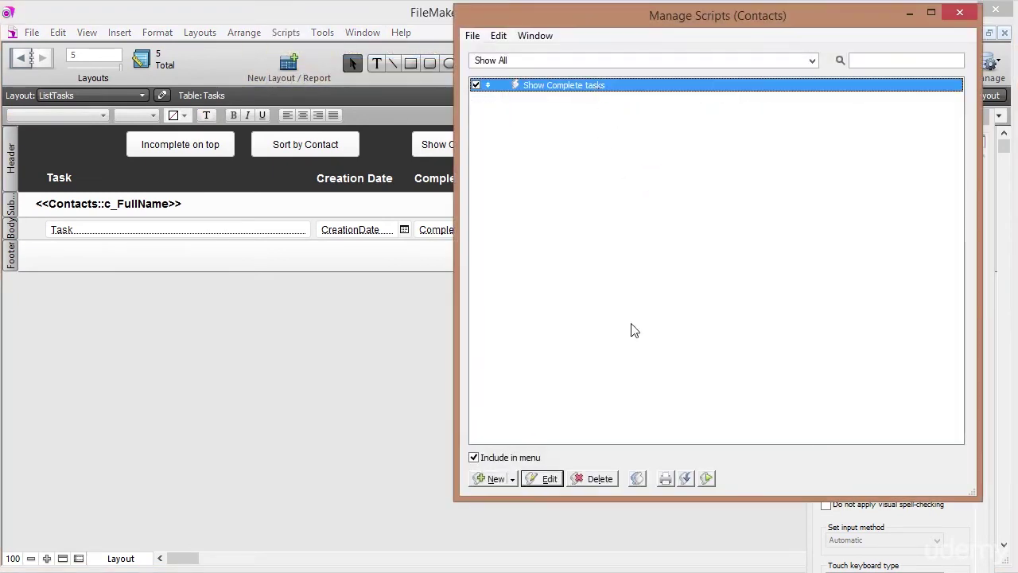
{"action": "left_click", "coordinate": [638, 477]}
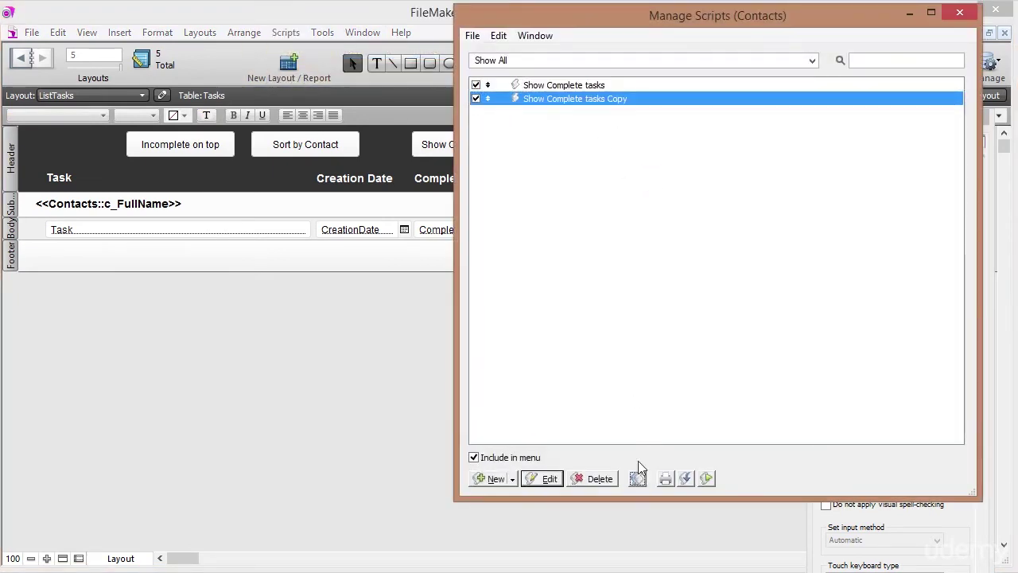
{"action": "double_click", "coordinate": [574, 99]}
{"action": "left_click", "coordinate": [503, 90]}
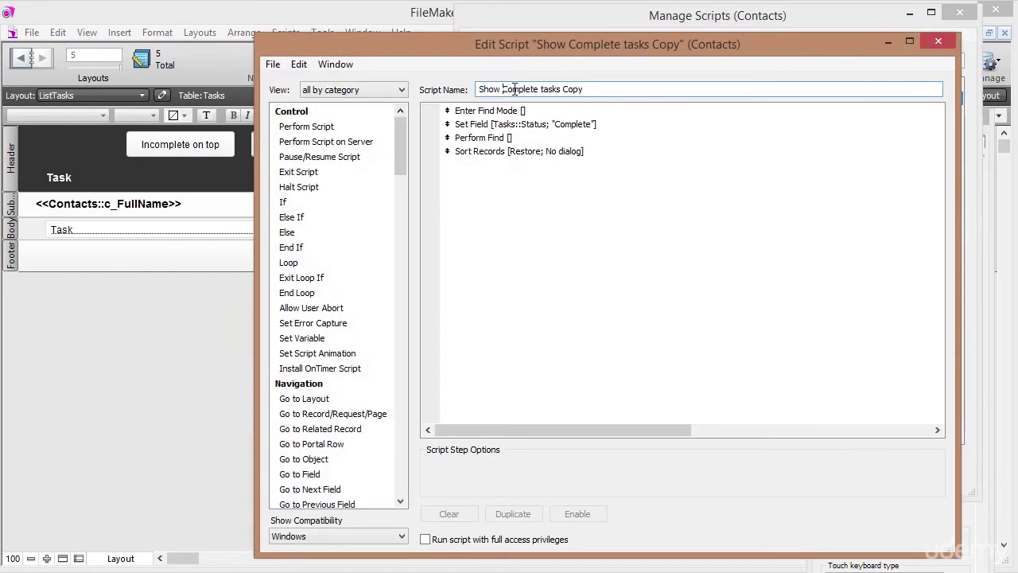
{"action": "key", "text": "Delete"}
{"action": "key", "text": "Delete"}
{"action": "key", "text": "Delete"}
{"action": "type", "text": "Inco"}
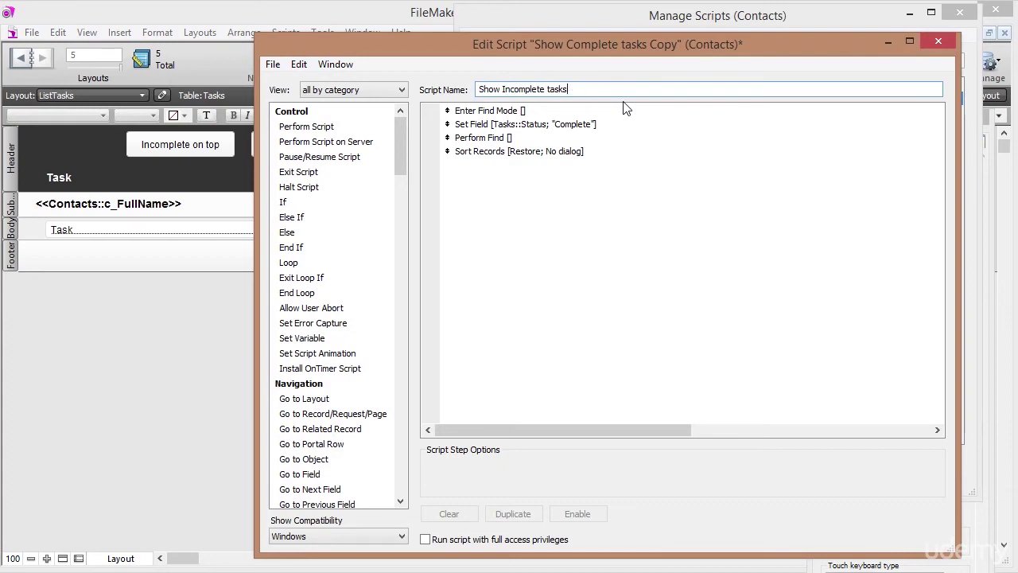
Change the Set Field value to "Incomplete", save the script, and close the editor.
{"action": "left_click", "coordinate": [487, 114]}
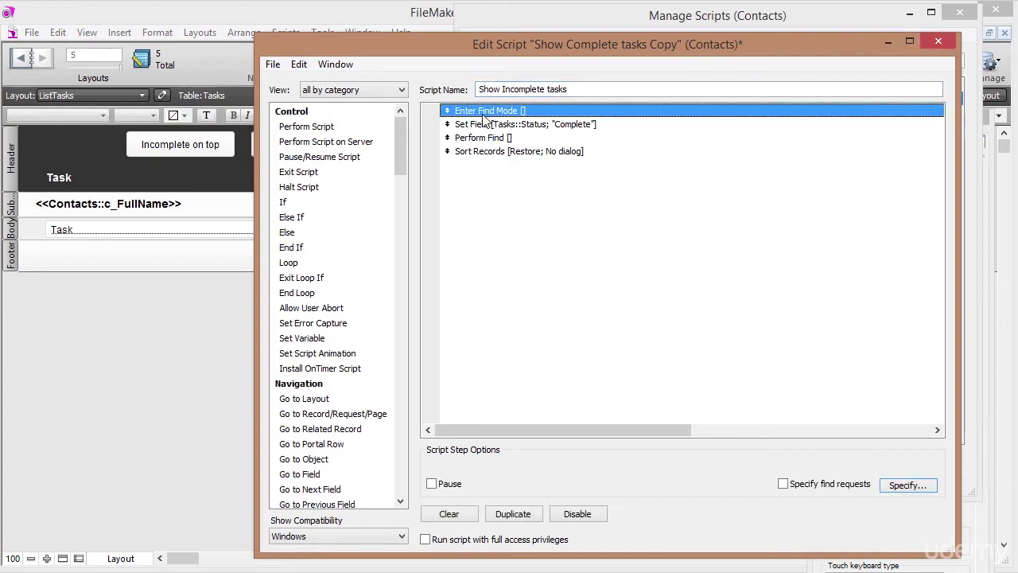
{"action": "left_click", "coordinate": [483, 129]}
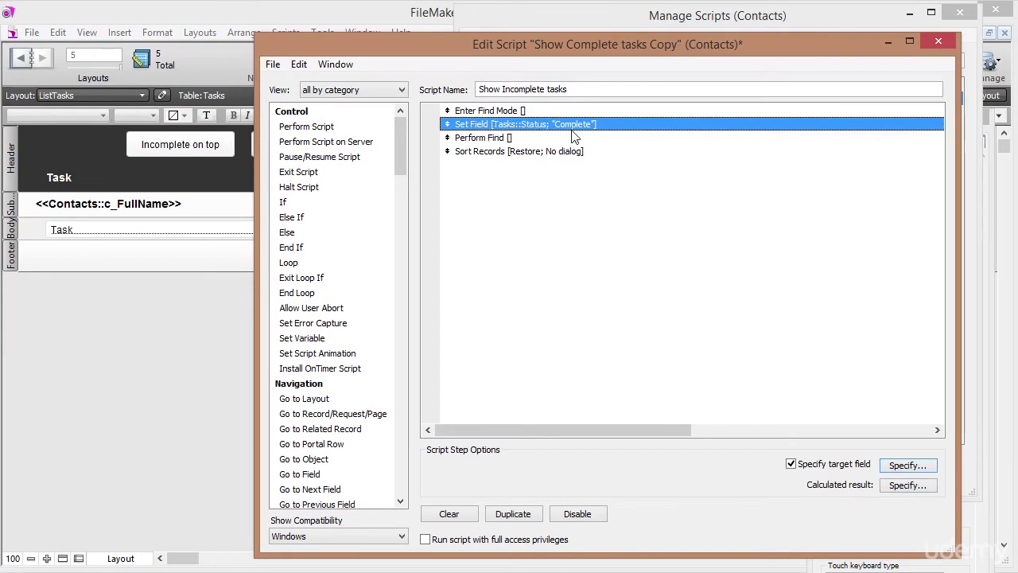
{"action": "left_click", "coordinate": [908, 486]}
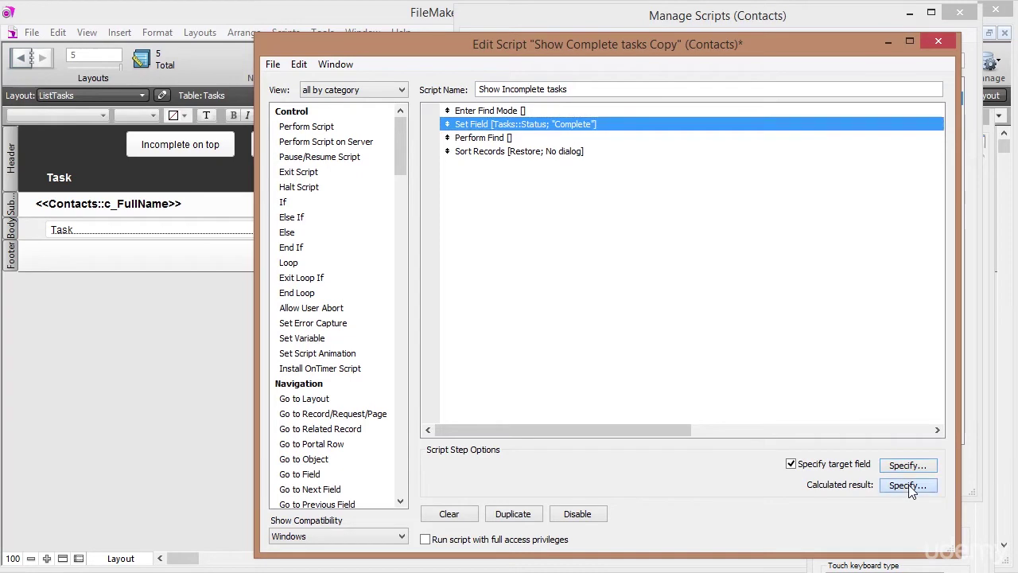
{"action": "key", "text": "Right"}
{"action": "type", "text": "In"}
{"action": "key", "text": "Delete"}
{"action": "type", "text": "c"}
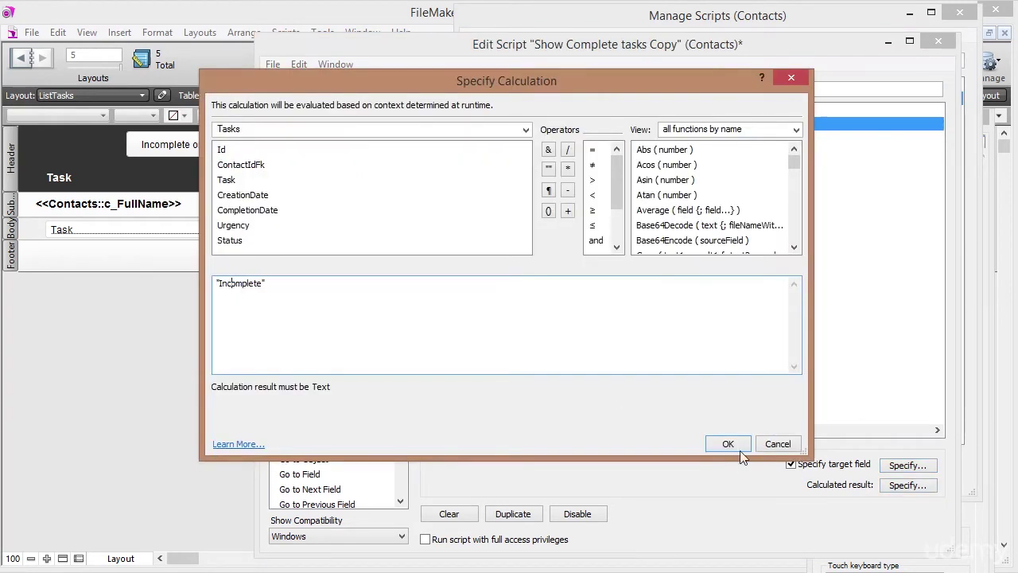
{"action": "left_click", "coordinate": [739, 451]}
{"action": "left_click", "coordinate": [494, 151]}
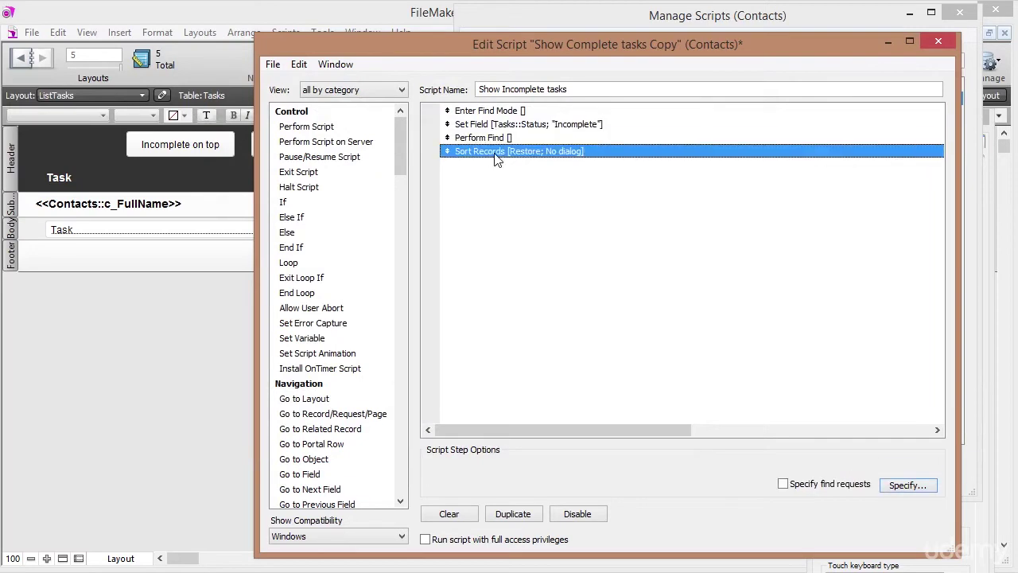
{"action": "key", "text": "ctrl+s"}
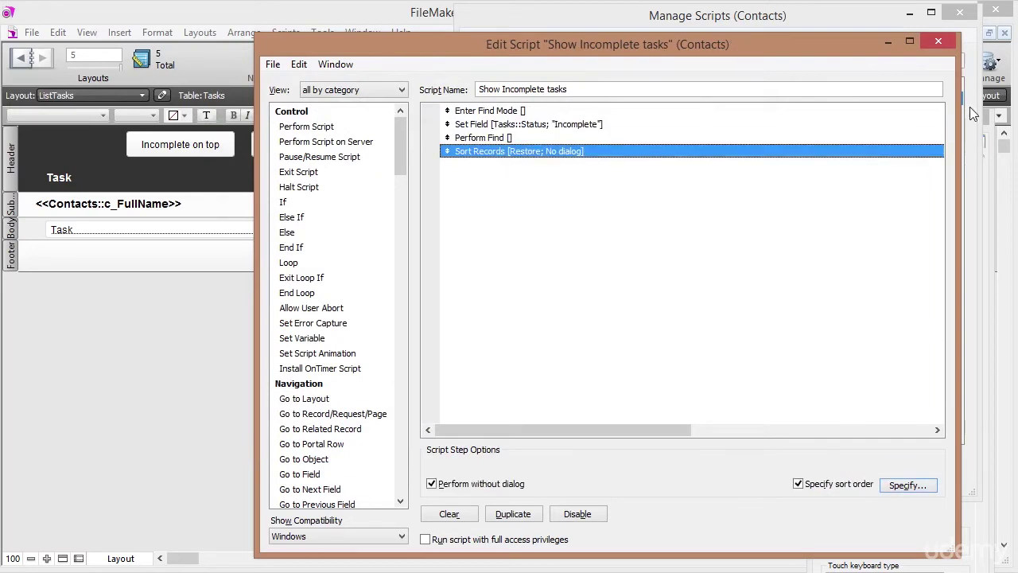
{"action": "left_click", "coordinate": [939, 38]}
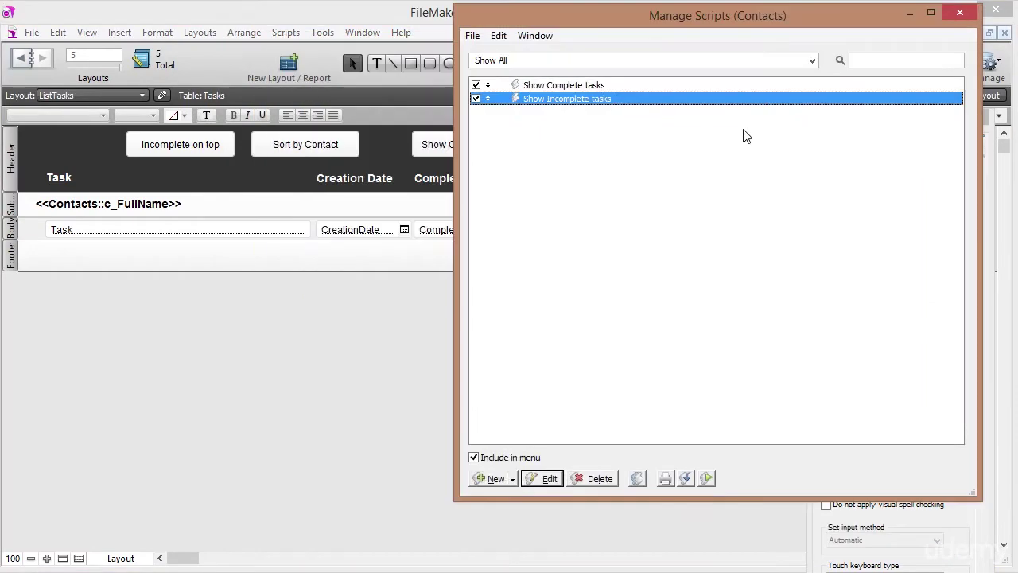
{"action": "left_click", "coordinate": [564, 85]}
Assign the Show Incomplete tasks script to the Show Incomplete button.
{"action": "left_click", "coordinate": [557, 99]}
{"action": "left_click", "coordinate": [960, 12]}
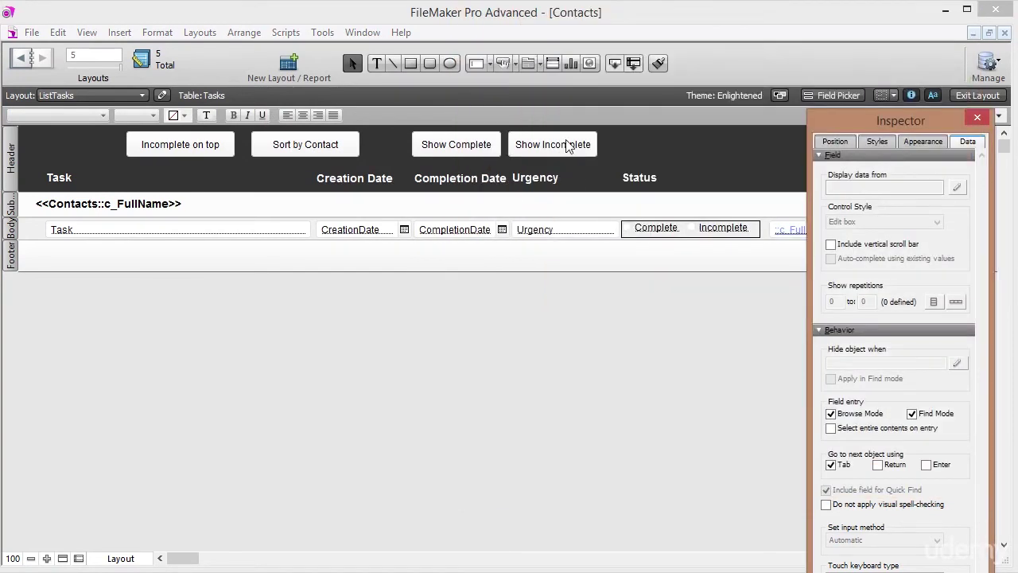
{"action": "right_click", "coordinate": [567, 142]}
{"action": "left_click", "coordinate": [602, 254]}
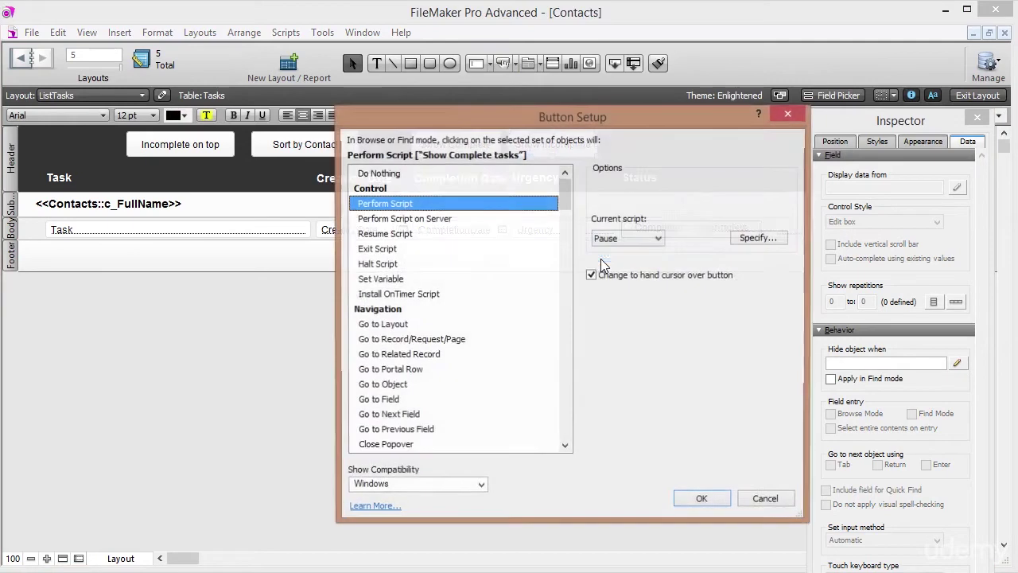
{"action": "left_click", "coordinate": [758, 239]}
{"action": "left_click", "coordinate": [590, 168]}
{"action": "left_click", "coordinate": [807, 525]}
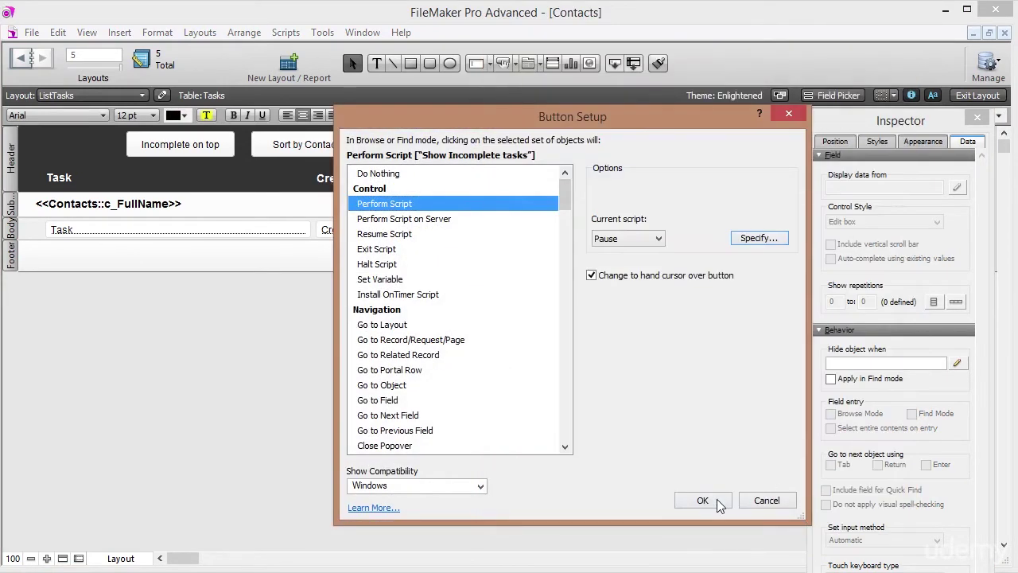
{"action": "left_click", "coordinate": [702, 500]}
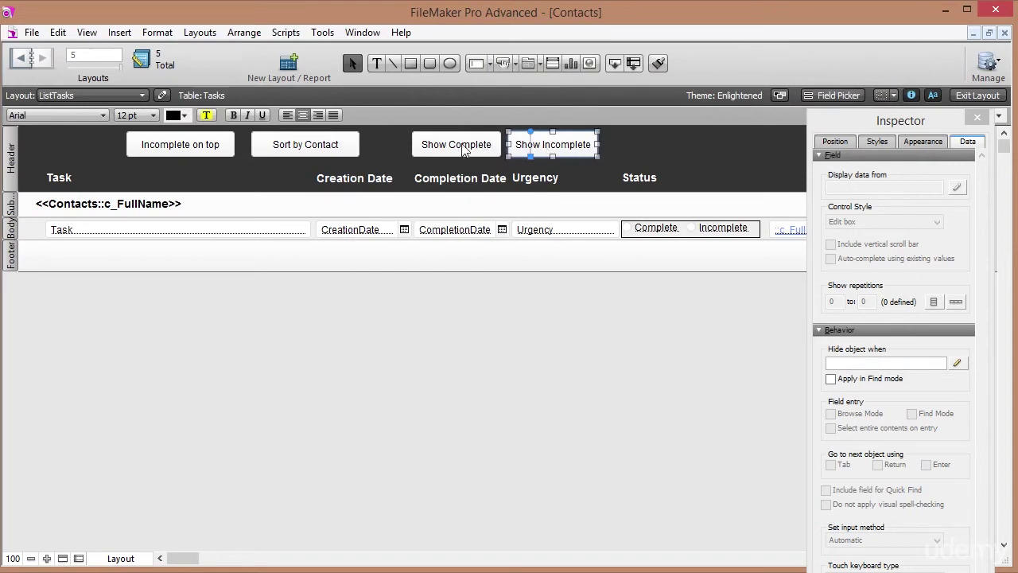
In Browse mode, test Show Incomplete and Show Complete, ending on the single incomplete task 'Write him'.
{"action": "left_click", "coordinate": [980, 96]}
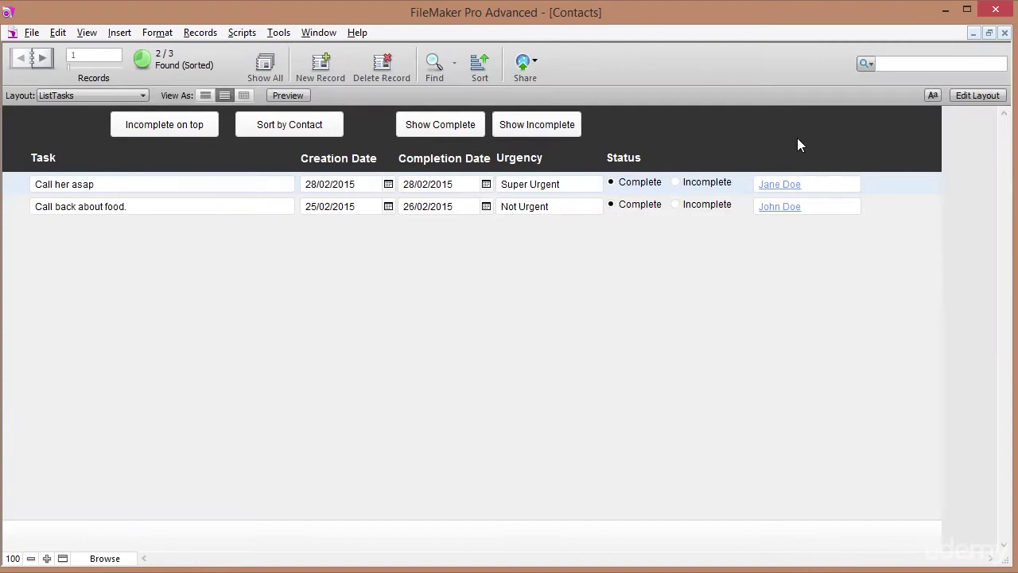
{"action": "left_click", "coordinate": [539, 128]}
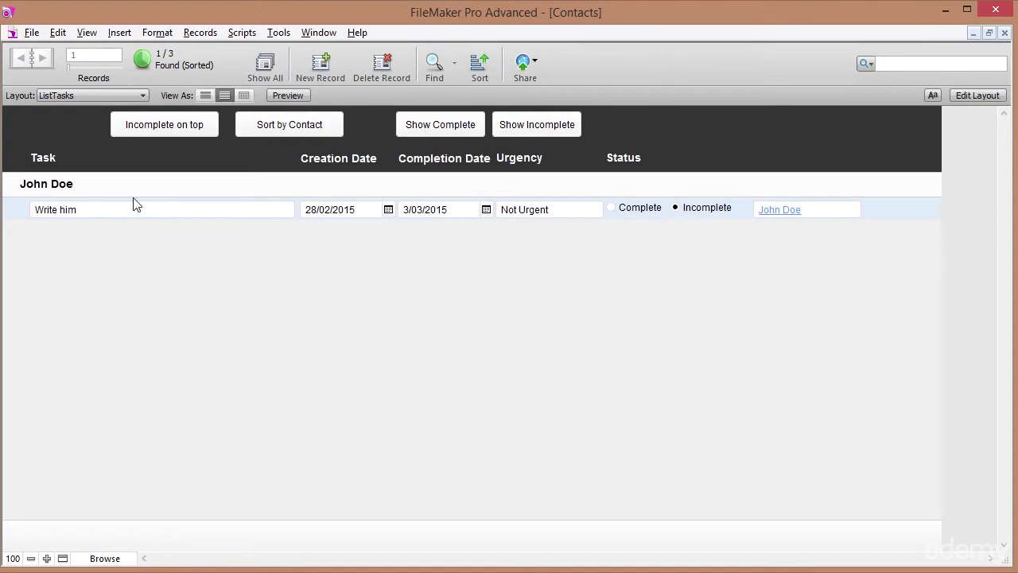
{"action": "left_click", "coordinate": [451, 129]}
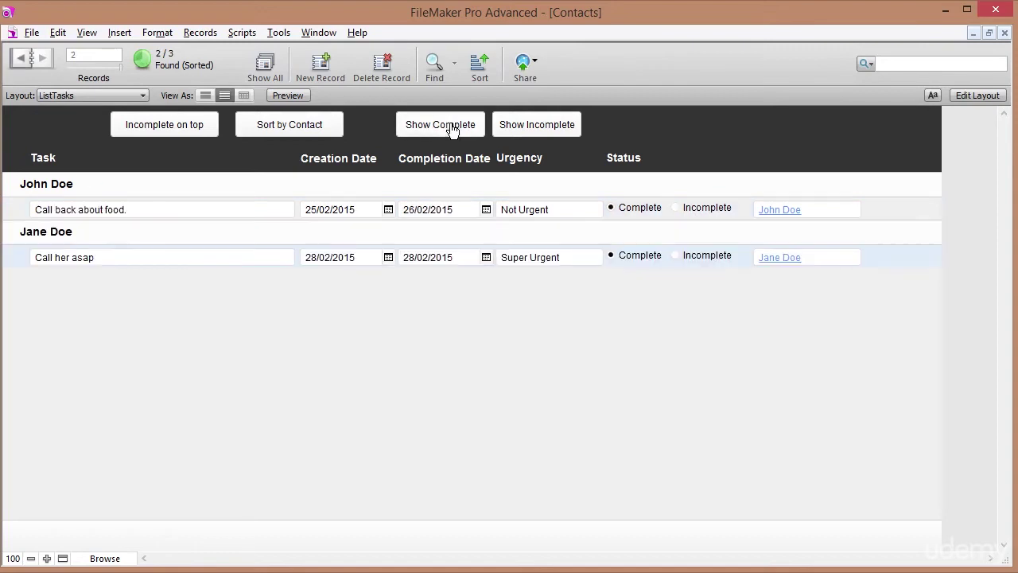
{"action": "left_click", "coordinate": [527, 133]}
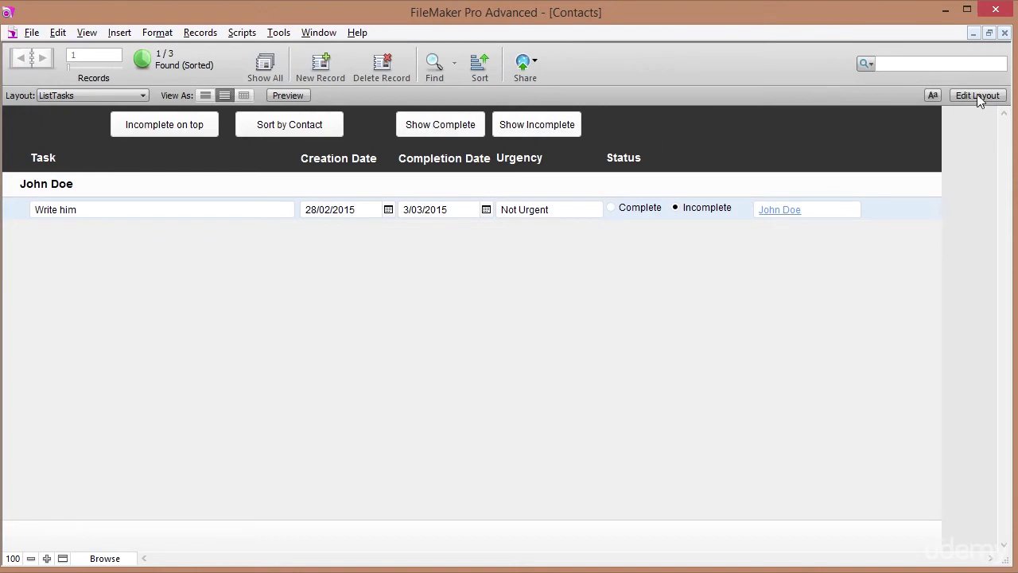
In Layout mode, place a copy of the Show Incomplete button to its right.
{"action": "left_click", "coordinate": [980, 97]}
{"action": "left_click", "coordinate": [539, 144]}
{"action": "left_click_drag", "start_coordinate": [576, 145], "coordinate": [666, 150]}
Relabel the copied button 'Show All' and make it narrower.
{"action": "left_click", "coordinate": [375, 63]}
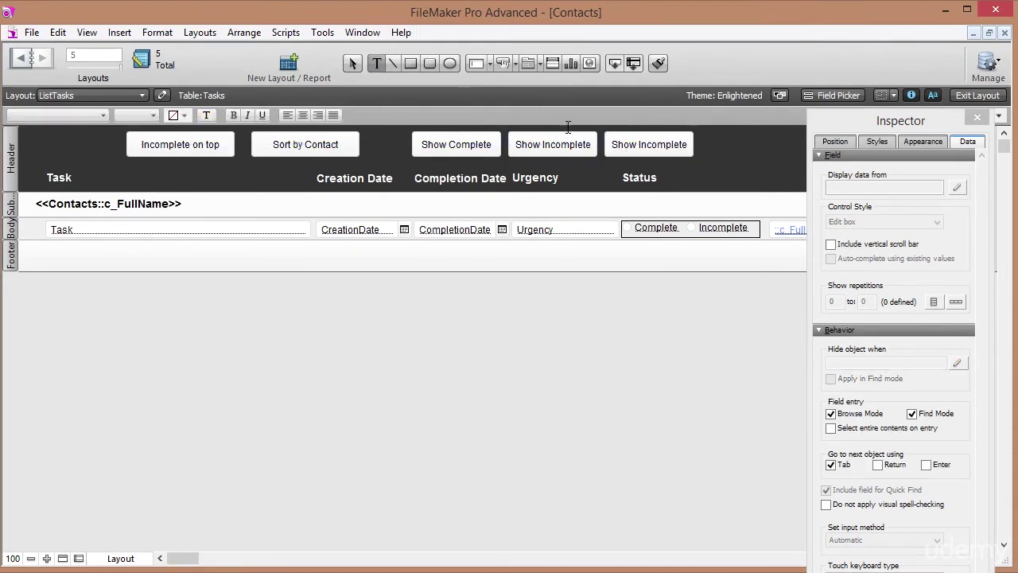
{"action": "left_click_drag", "start_coordinate": [639, 144], "coordinate": [704, 146]}
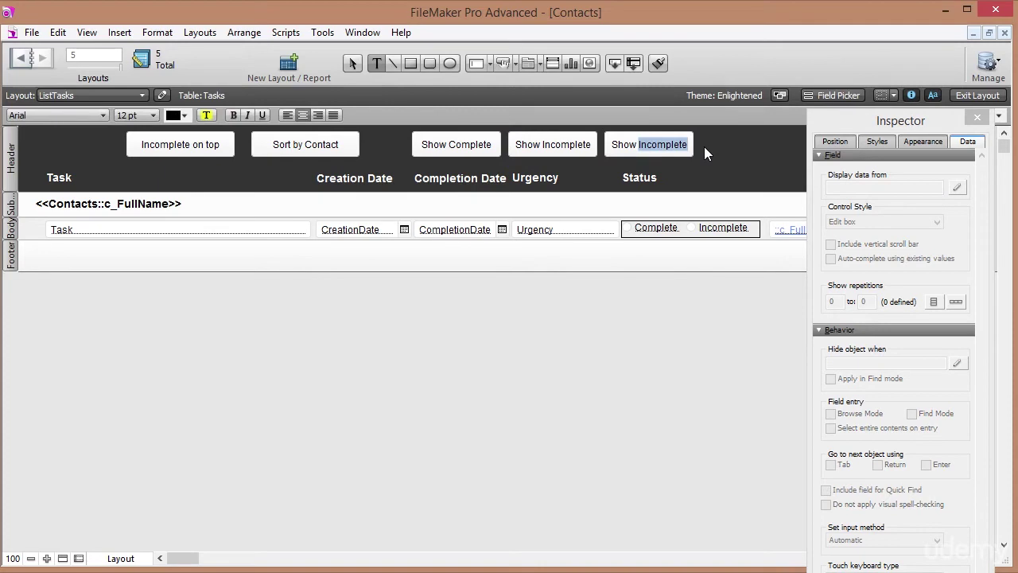
{"action": "type", "text": "All"}
{"action": "key", "text": "Escape"}
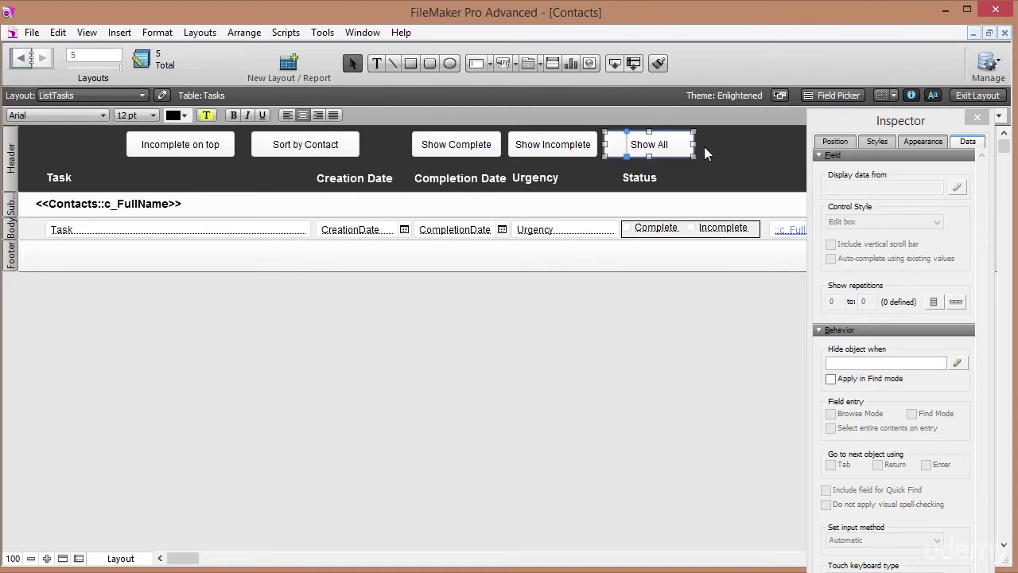
{"action": "left_click_drag", "start_coordinate": [677, 144], "coordinate": [650, 144]}
{"action": "left_click", "coordinate": [681, 154]}
{"action": "left_click", "coordinate": [285, 32]}
{"action": "left_click", "coordinate": [294, 50]}
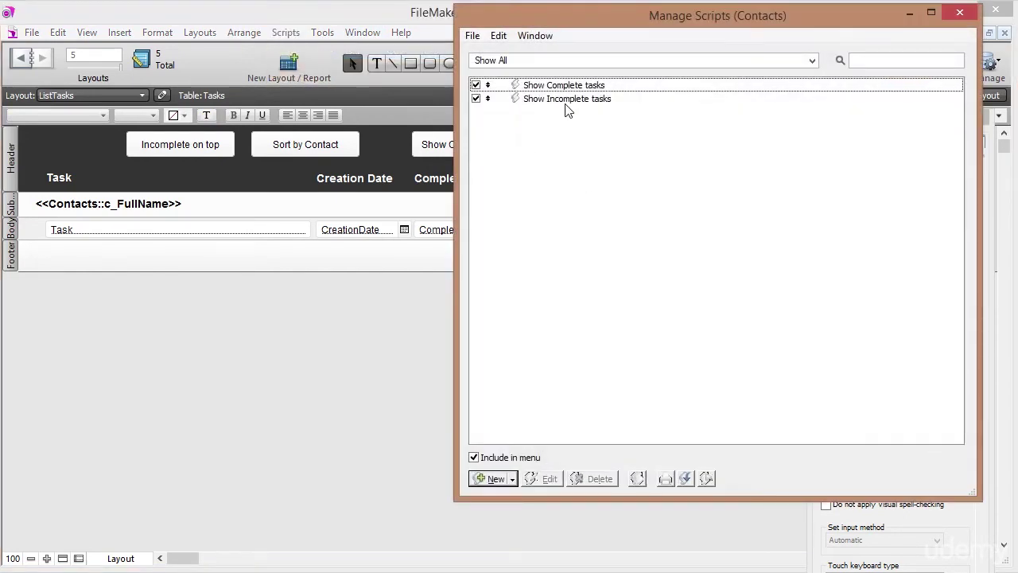
Duplicate the Show Incomplete tasks script and replace its find steps with Show All Records.
{"action": "left_click", "coordinate": [566, 103]}
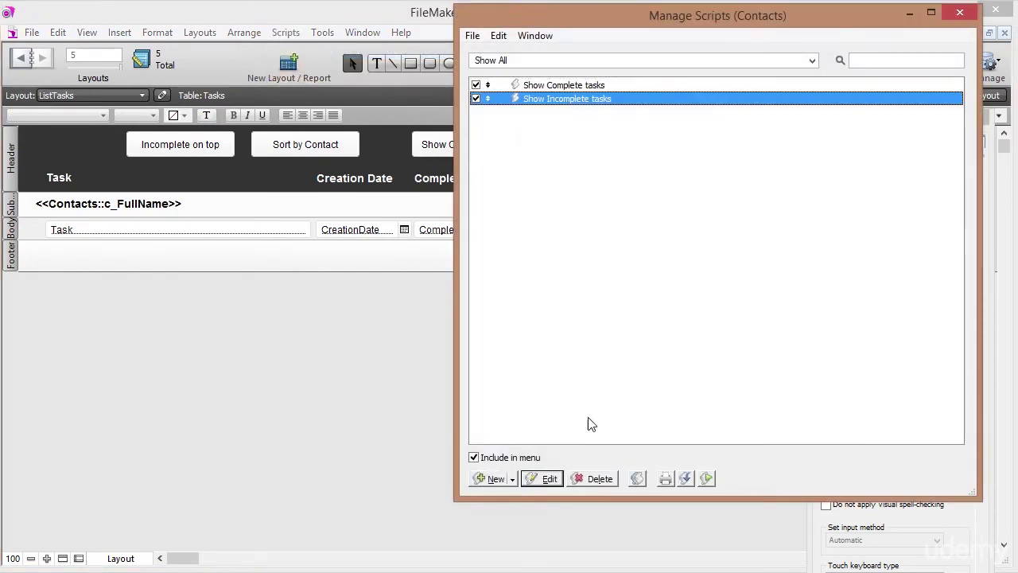
{"action": "left_click", "coordinate": [638, 478]}
{"action": "double_click", "coordinate": [551, 117]}
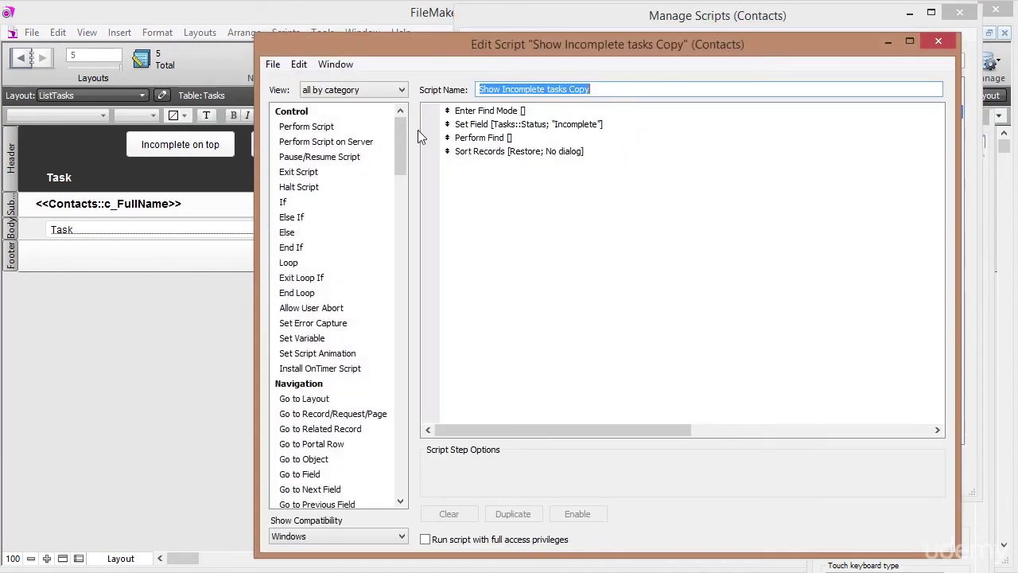
{"action": "left_click", "coordinate": [494, 125]}
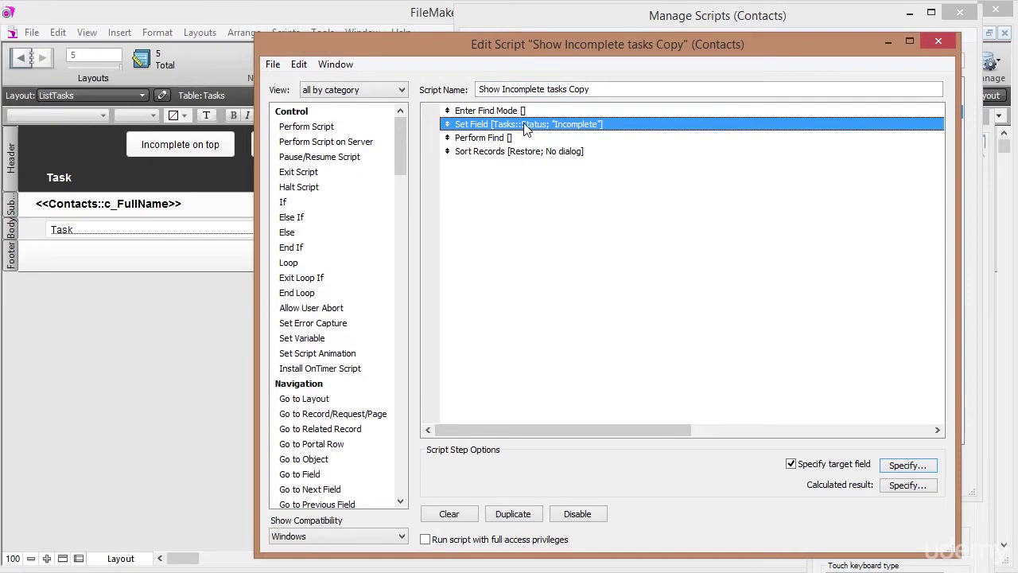
{"action": "left_click", "coordinate": [487, 140]}
{"action": "left_click_drag", "start_coordinate": [402, 138], "coordinate": [413, 303]}
{"action": "double_click", "coordinate": [323, 263]}
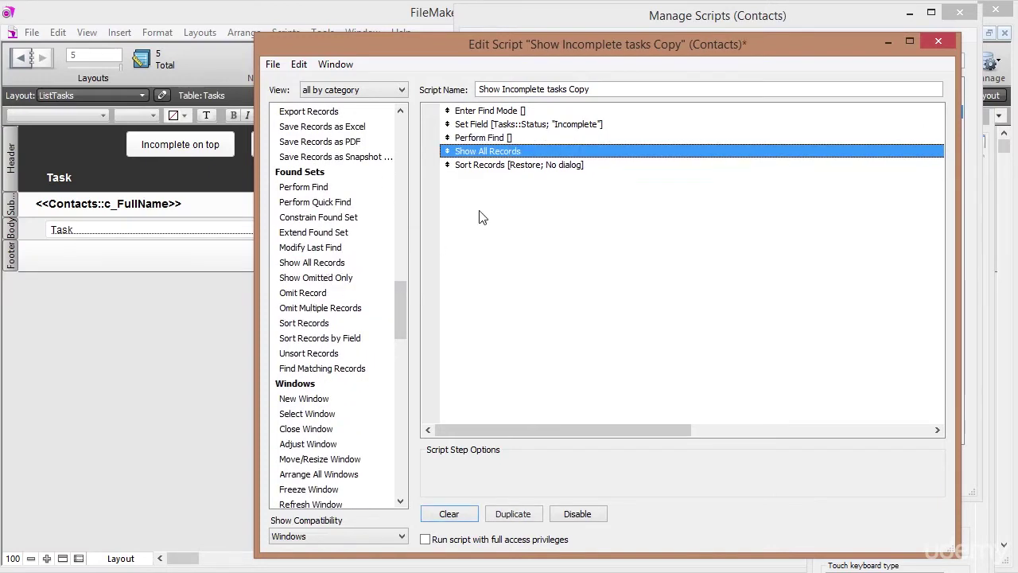
{"action": "left_click", "coordinate": [481, 113]}
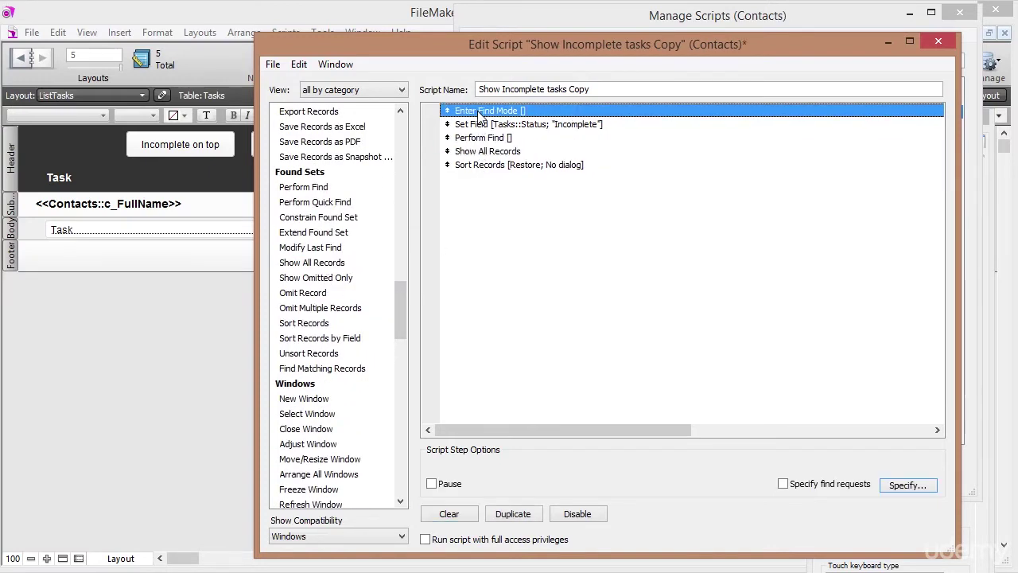
{"action": "key", "text": "Delete"}
{"action": "key", "text": "Delete"}
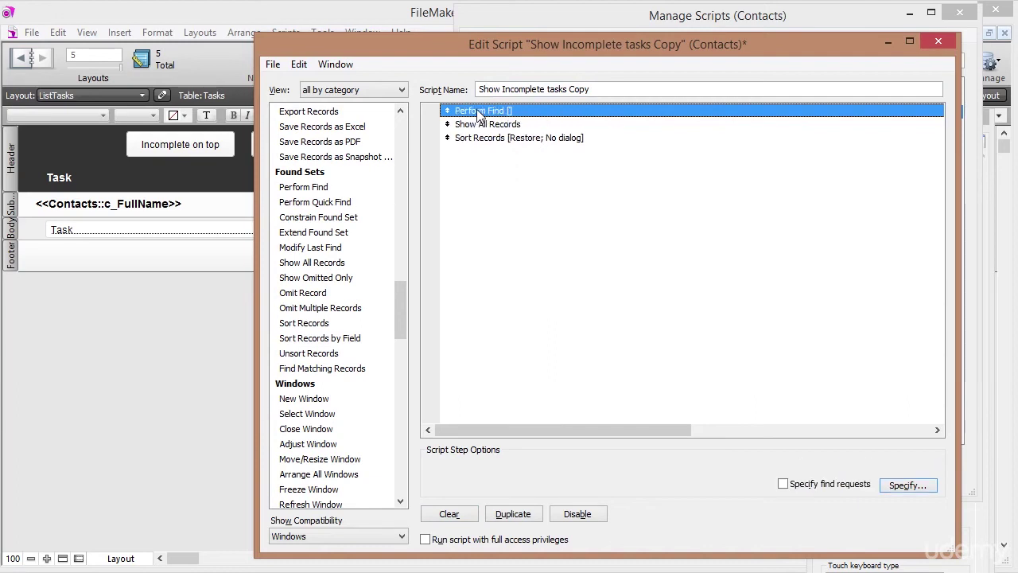
{"action": "key", "text": "Delete"}
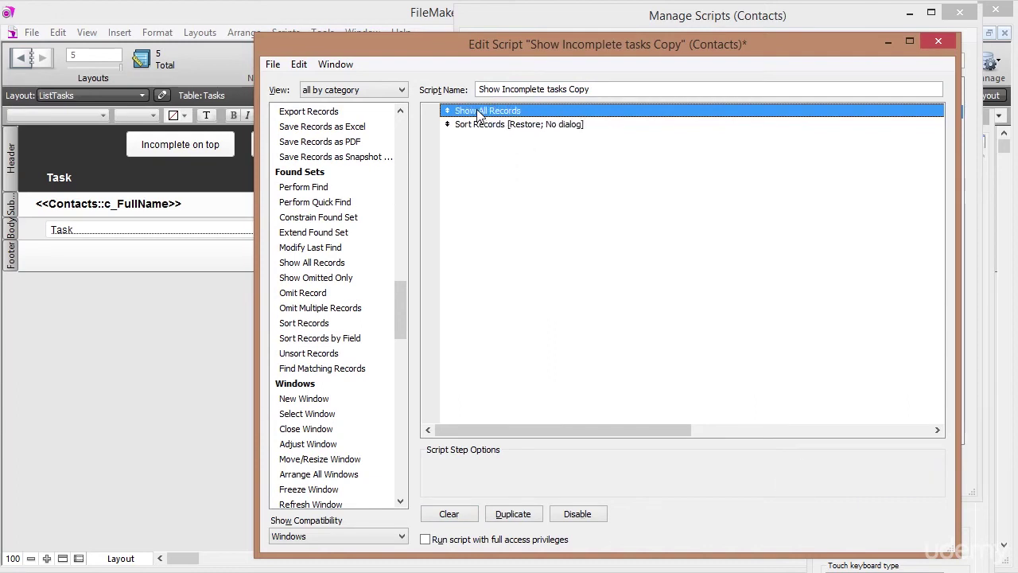
Change the Sort Records order to ContactIdFk then Status and save the script.
{"action": "left_click", "coordinate": [506, 129]}
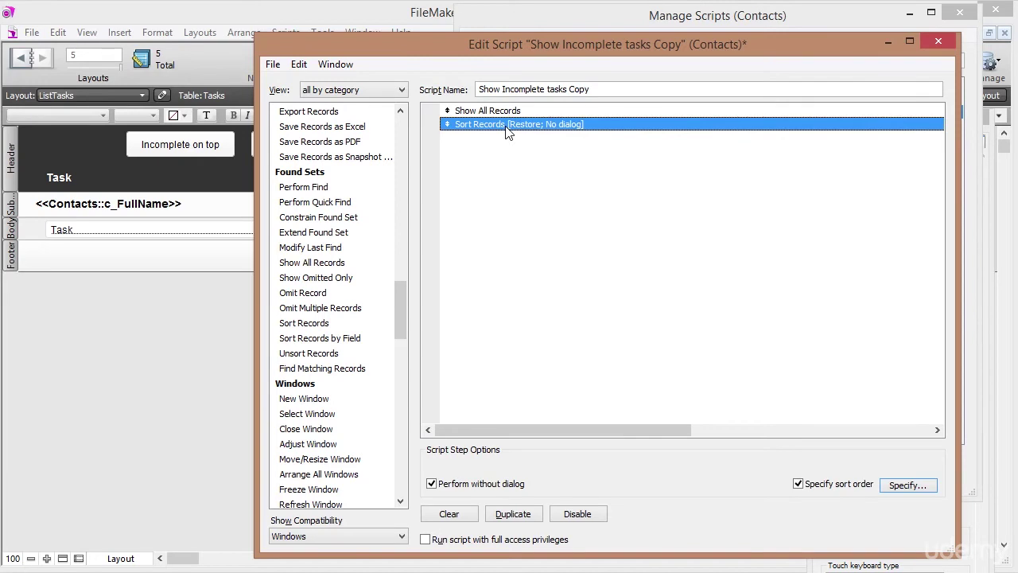
{"action": "left_click", "coordinate": [903, 487]}
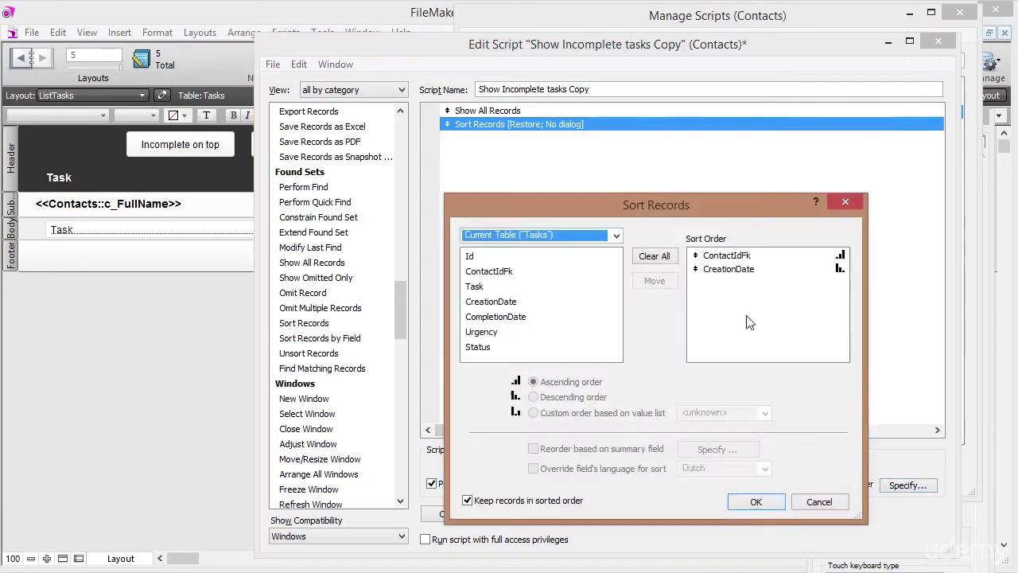
{"action": "left_click", "coordinate": [720, 271]}
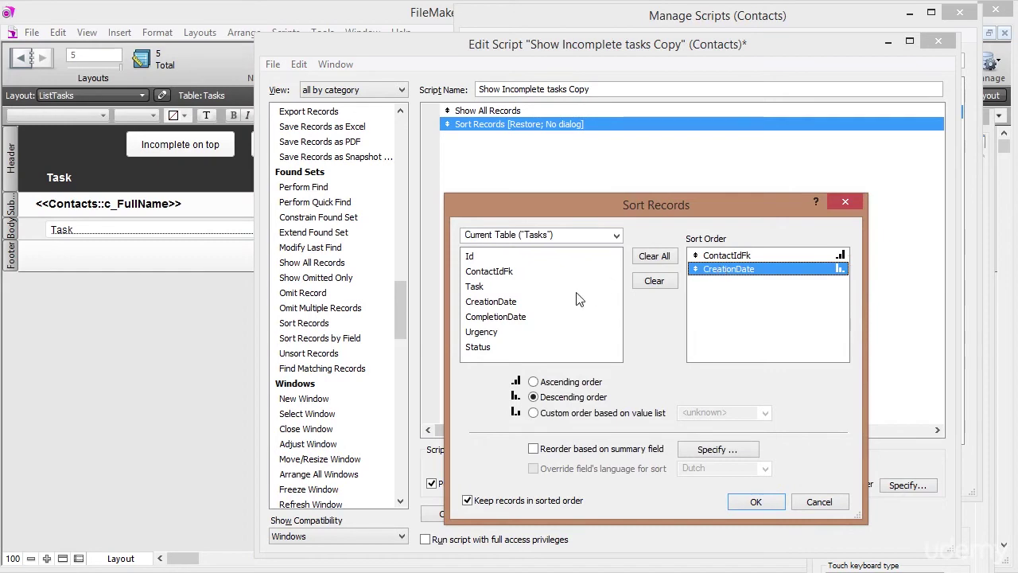
{"action": "double_click", "coordinate": [477, 347]}
{"action": "left_click", "coordinate": [722, 271]}
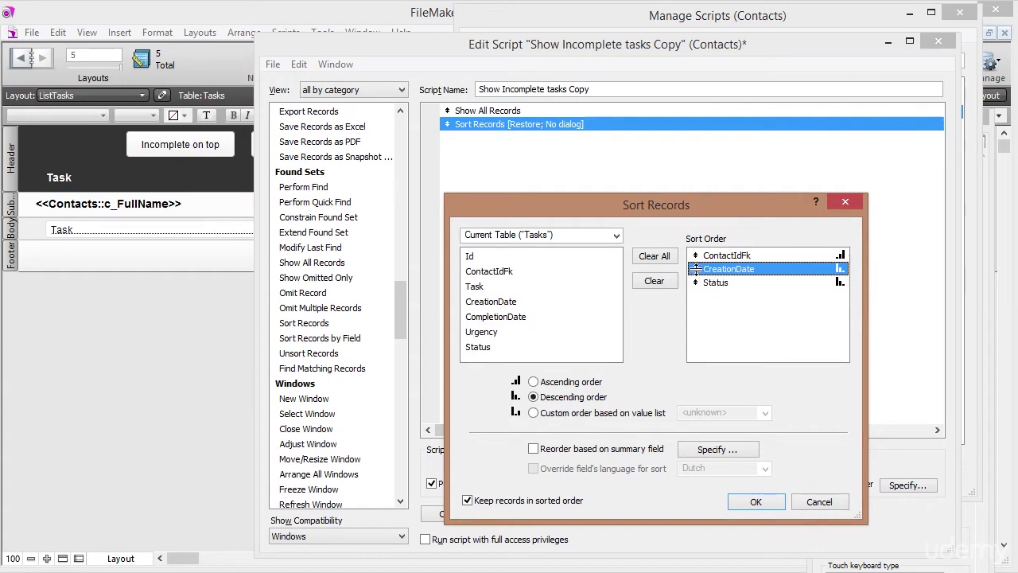
{"action": "left_click", "coordinate": [713, 287]}
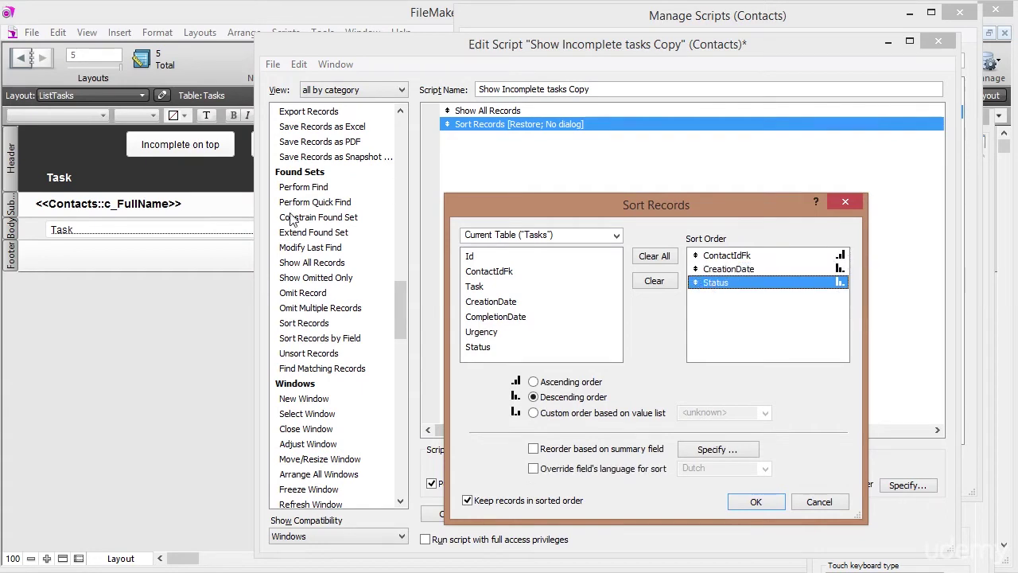
{"action": "double_click", "coordinate": [731, 284]}
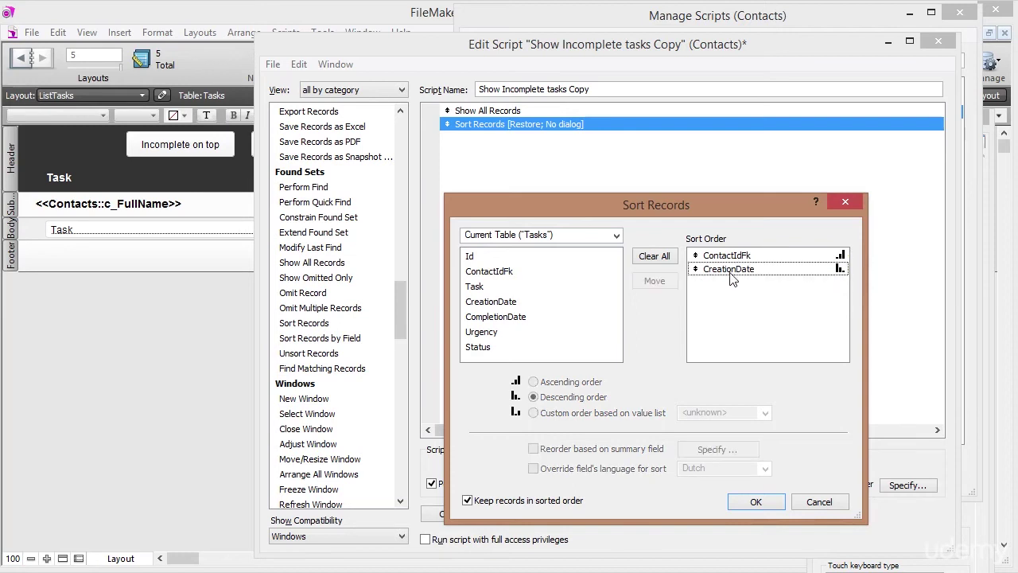
{"action": "left_click", "coordinate": [731, 272]}
{"action": "double_click", "coordinate": [731, 272]}
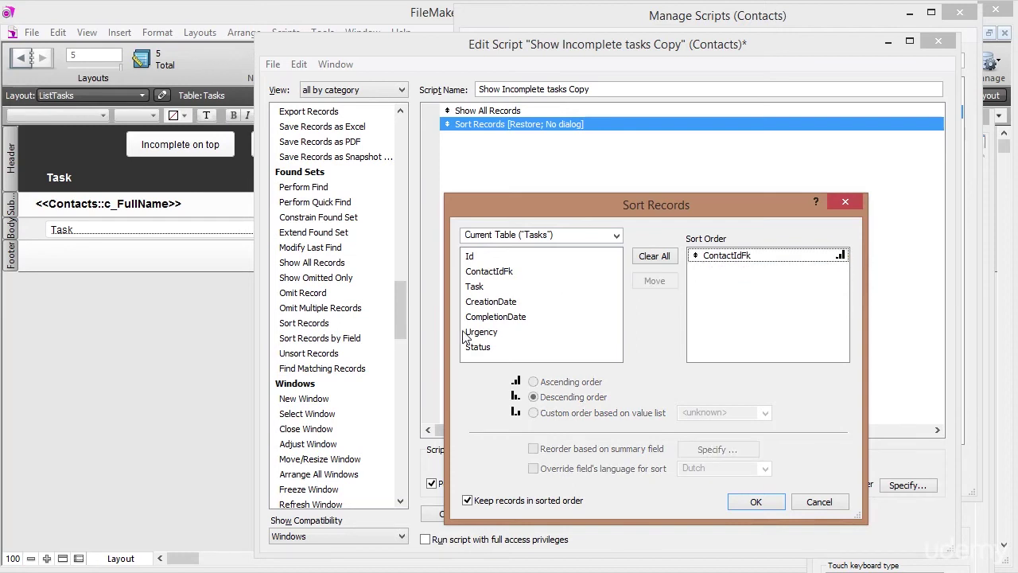
{"action": "double_click", "coordinate": [486, 345]}
{"action": "left_click", "coordinate": [736, 272]}
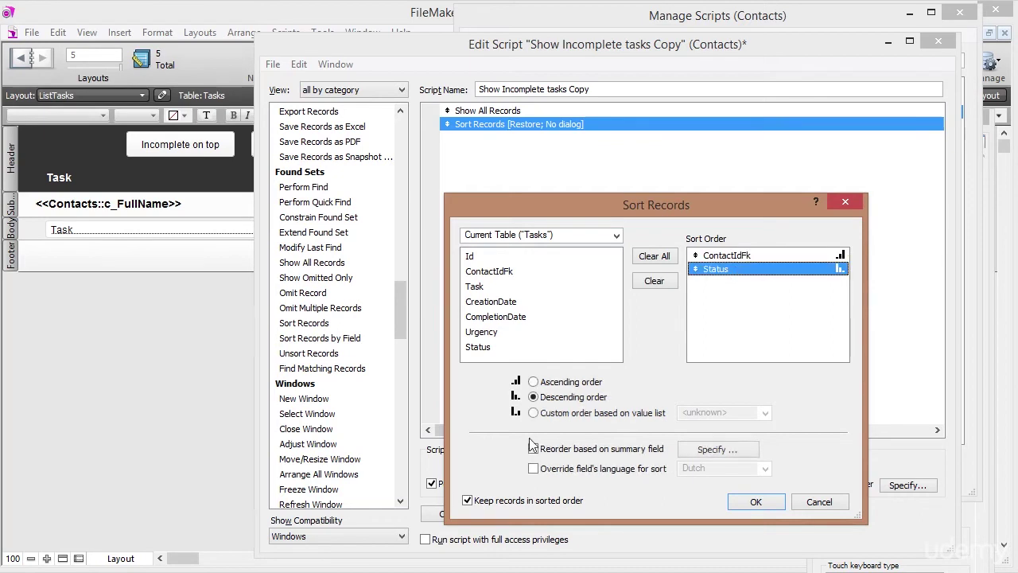
{"action": "left_click", "coordinate": [756, 501]}
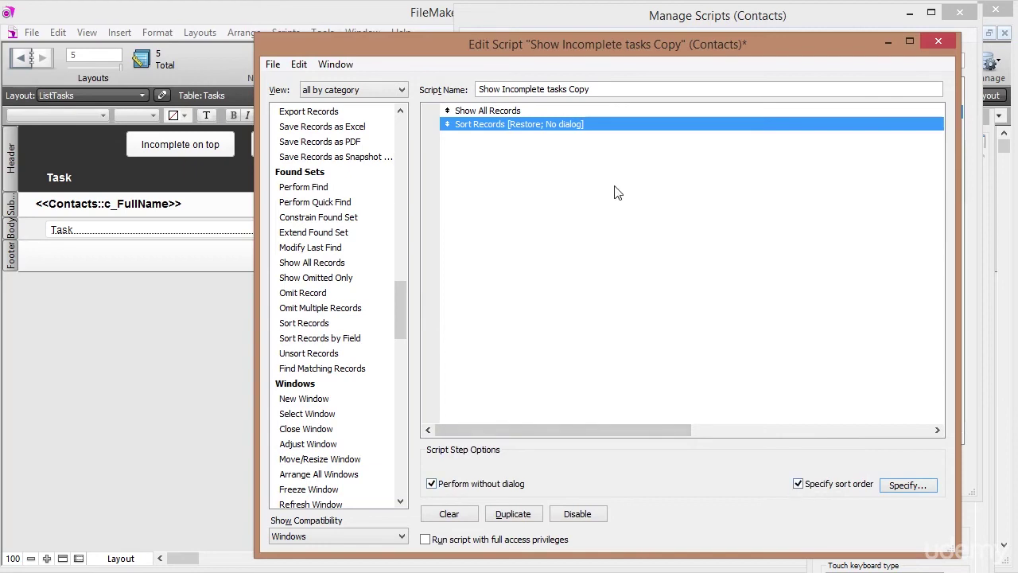
{"action": "left_click", "coordinate": [938, 41]}
{"action": "left_click", "coordinate": [660, 329]}
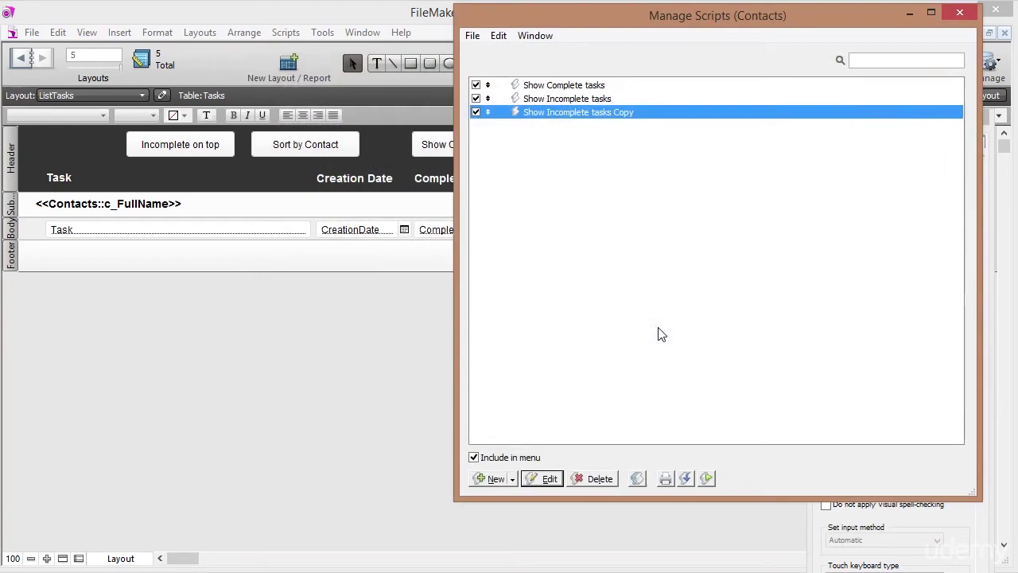
Rename the copied script to 'Show All Tasks' and save it.
{"action": "double_click", "coordinate": [571, 112]}
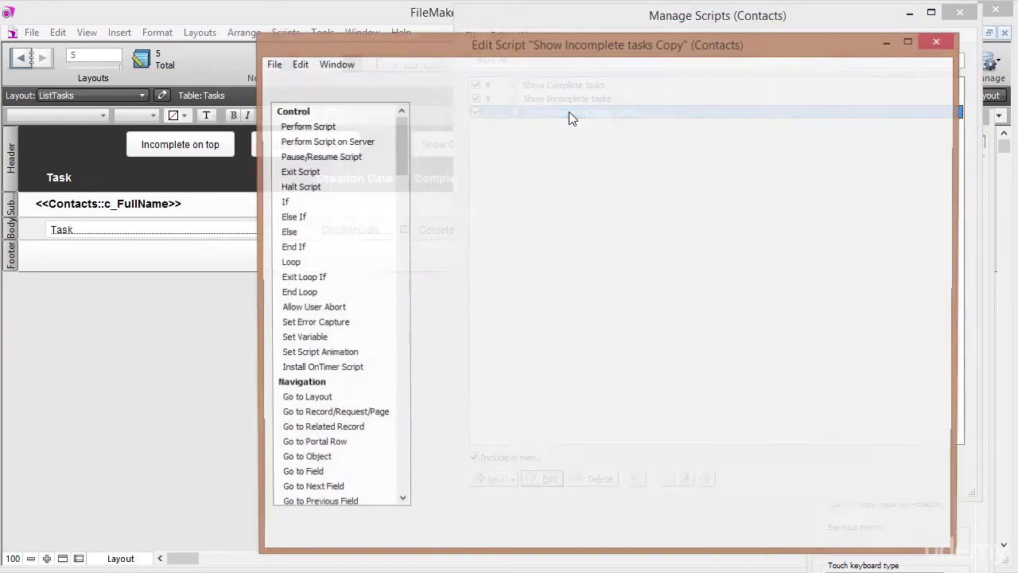
{"action": "left_click", "coordinate": [504, 89]}
{"action": "left_click_drag", "start_coordinate": [504, 89], "coordinate": [660, 113]}
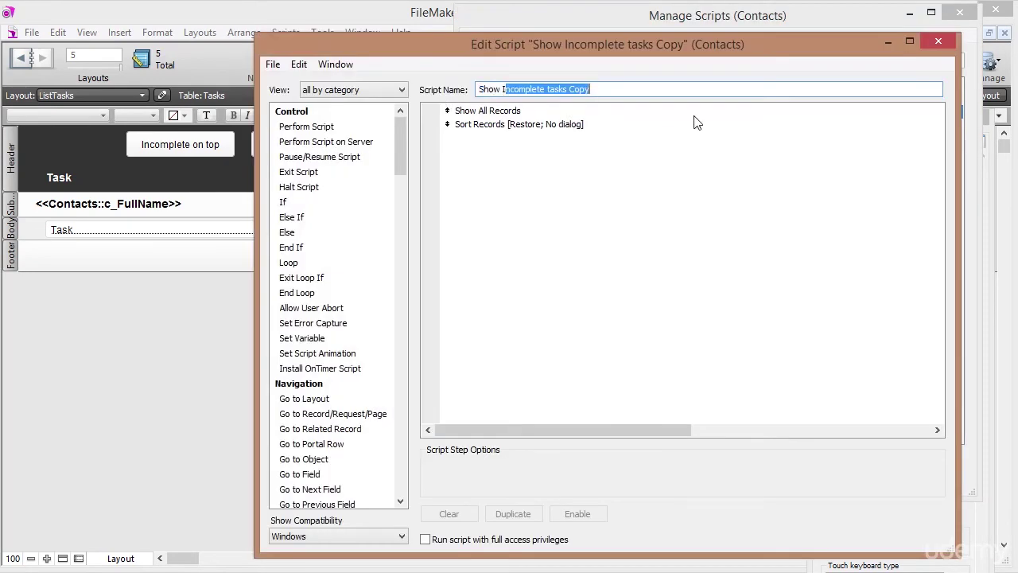
{"action": "key", "text": "BackSpace"}
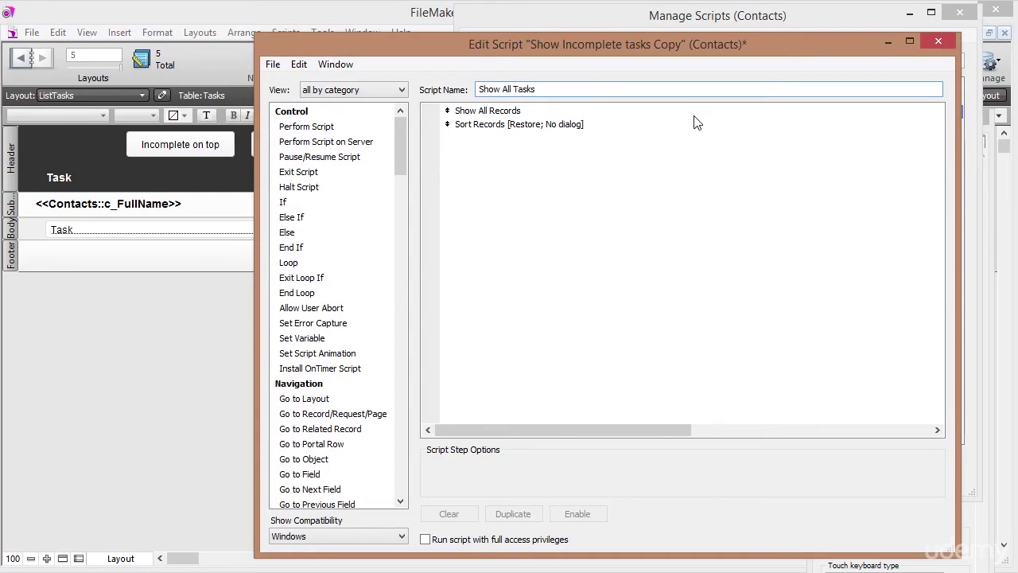
{"action": "left_click", "coordinate": [939, 42]}
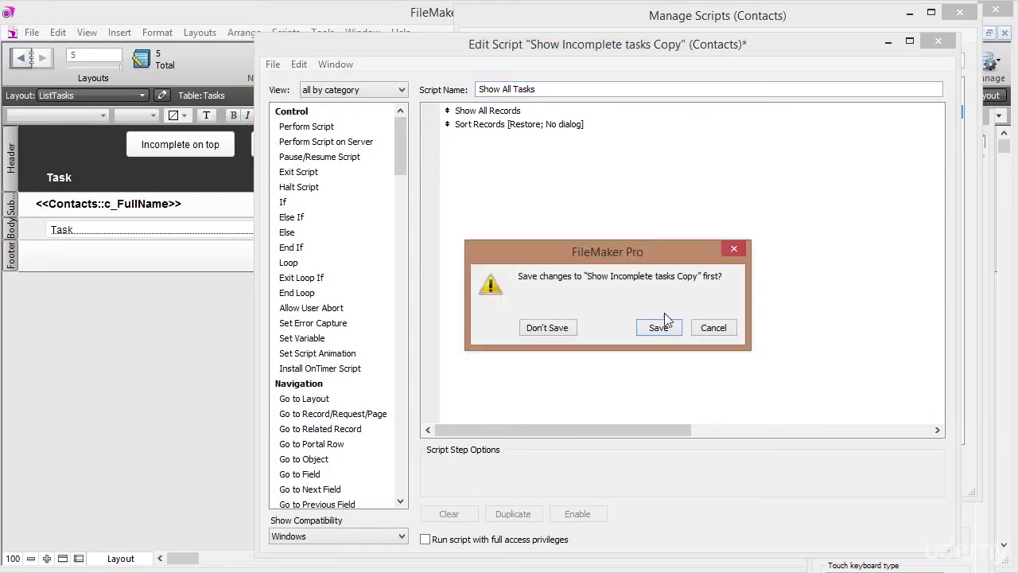
{"action": "left_click", "coordinate": [658, 329]}
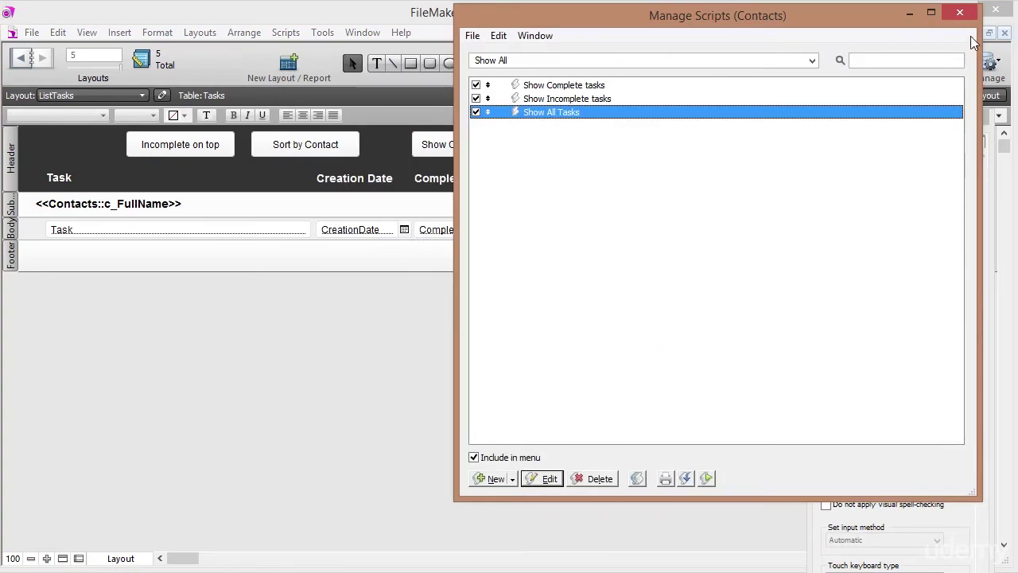
Assign the Show All Tasks script to the Show All button.
{"action": "left_click", "coordinate": [960, 12]}
{"action": "right_click", "coordinate": [649, 146]}
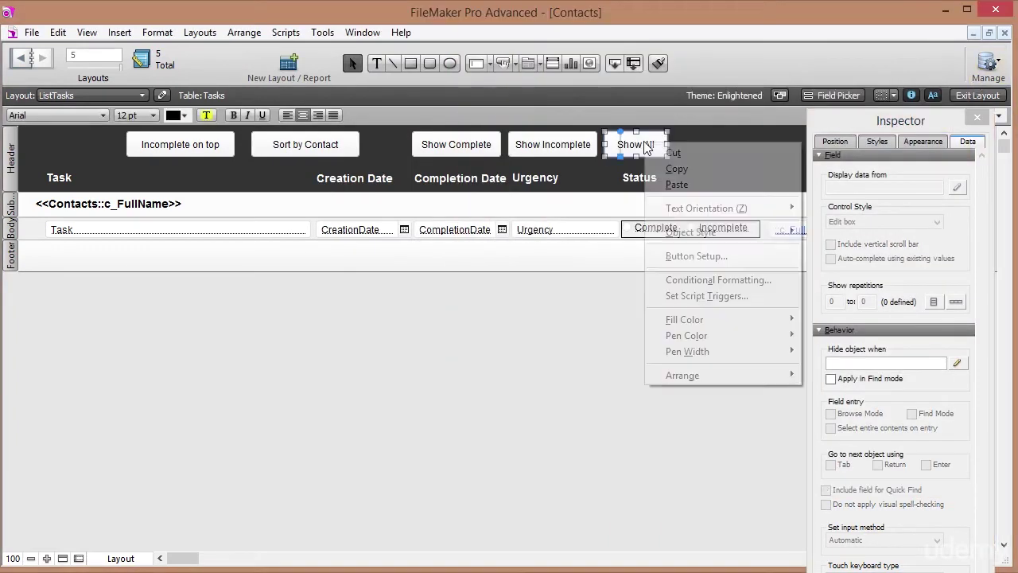
{"action": "left_click", "coordinate": [705, 255]}
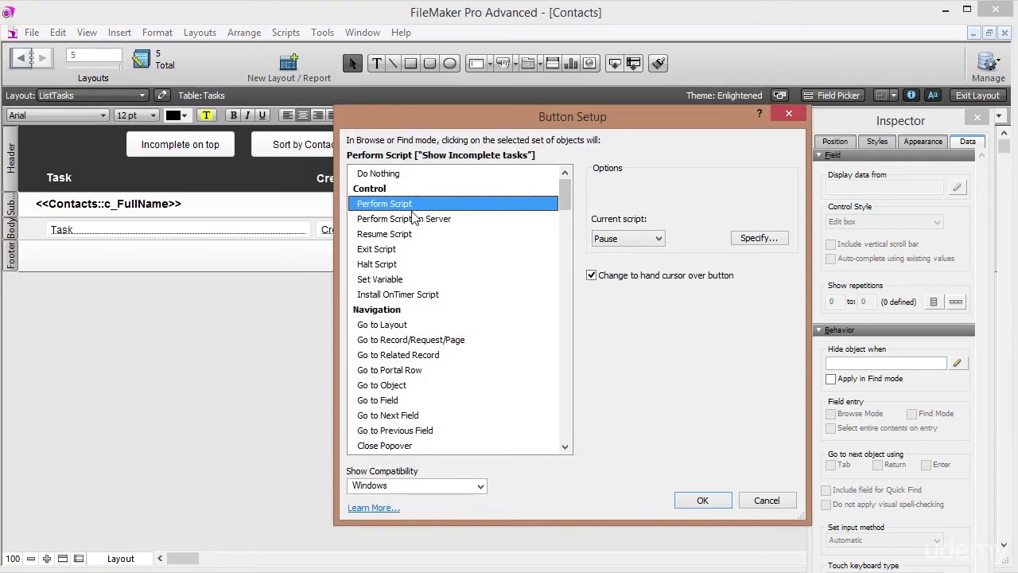
{"action": "left_click", "coordinate": [747, 239]}
{"action": "left_click", "coordinate": [589, 181]}
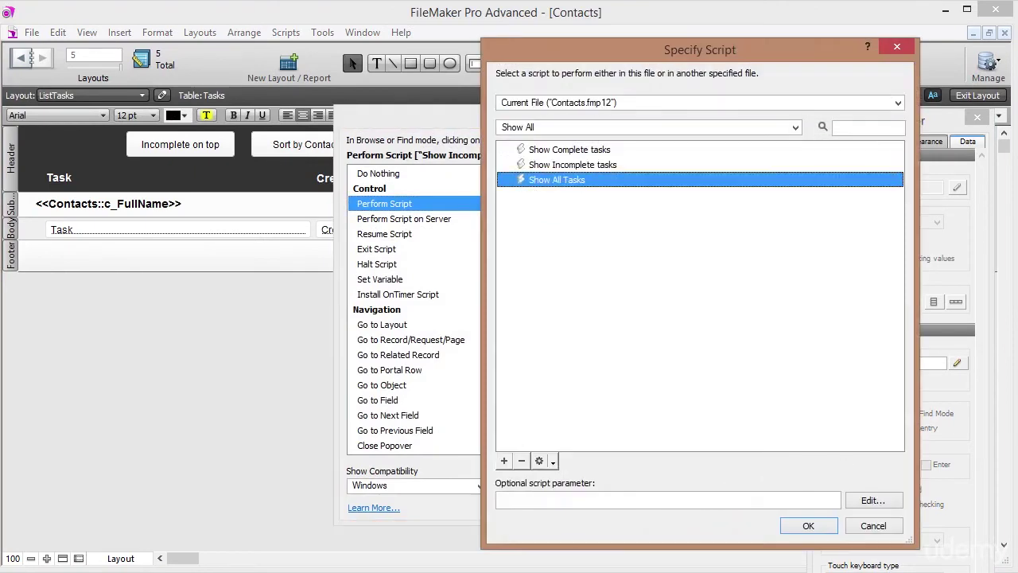
{"action": "left_click", "coordinate": [808, 525]}
{"action": "left_click", "coordinate": [722, 502]}
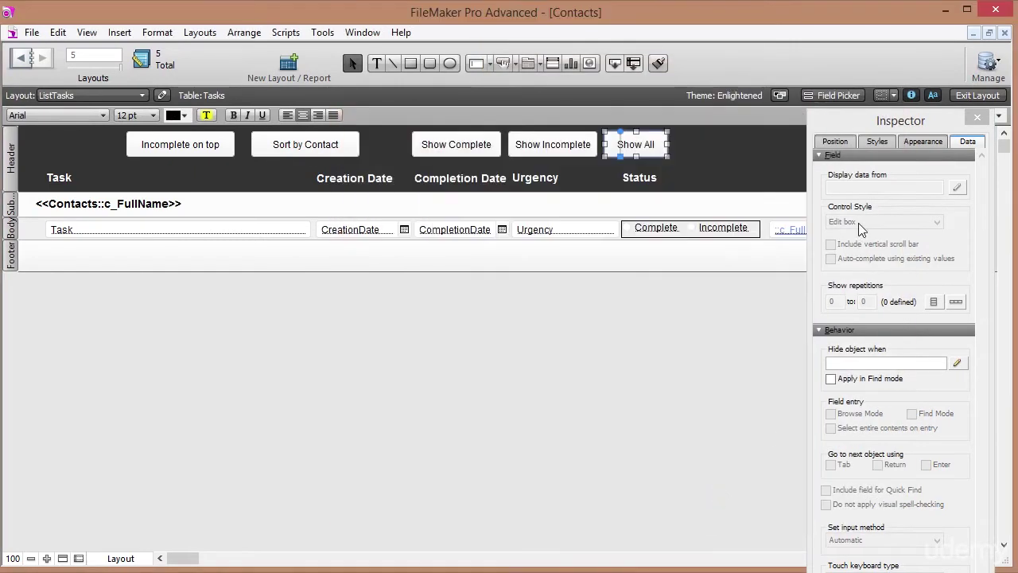
In Browse mode, test the Show All, Show Incomplete and Show Complete buttons, dismissing the no-records message.
{"action": "left_click", "coordinate": [978, 94]}
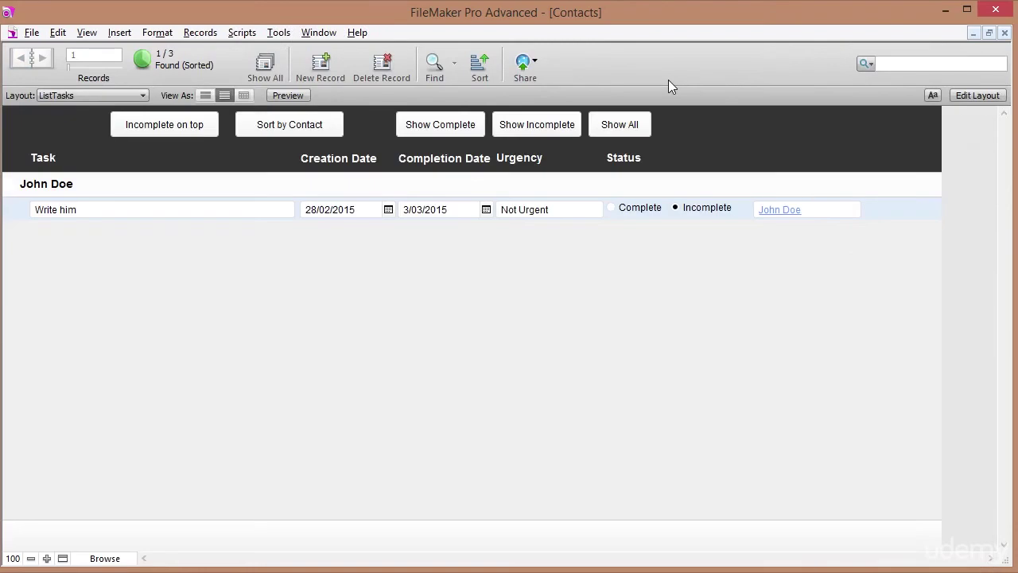
{"action": "left_click", "coordinate": [625, 127]}
{"action": "left_click", "coordinate": [551, 131]}
{"action": "left_click", "coordinate": [457, 131]}
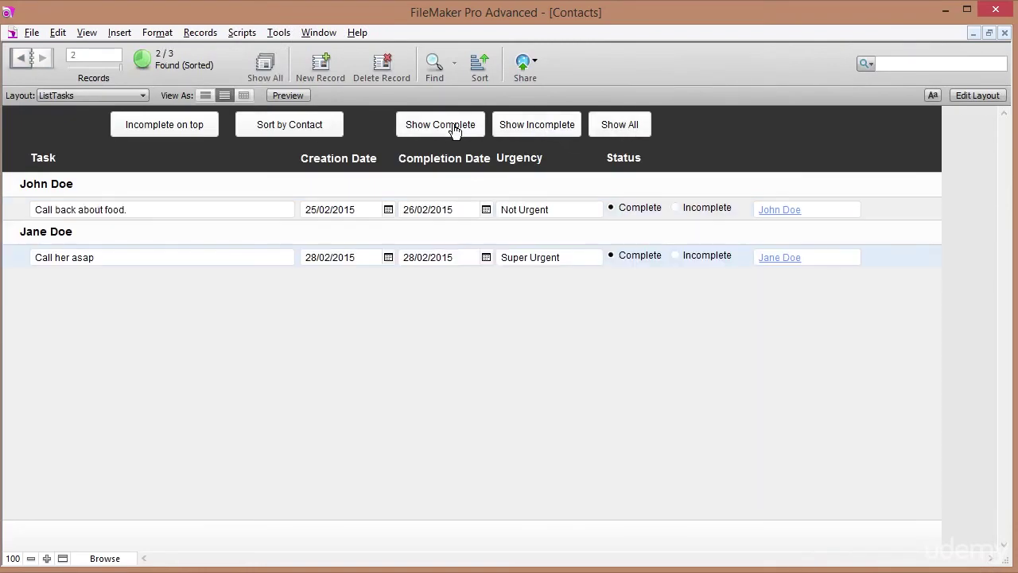
{"action": "left_click", "coordinate": [553, 133]}
{"action": "left_click", "coordinate": [610, 134]}
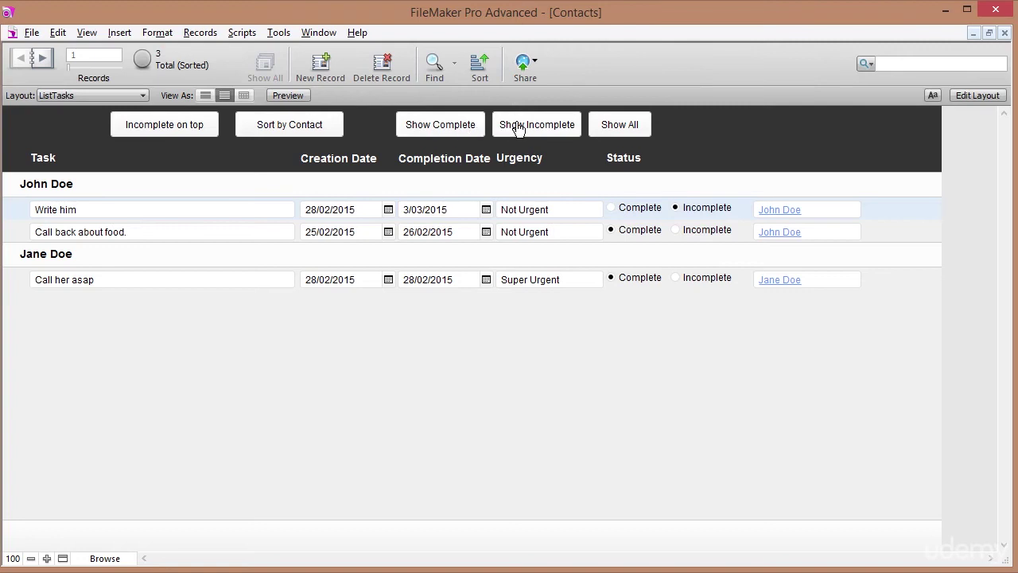
{"action": "left_click", "coordinate": [517, 129]}
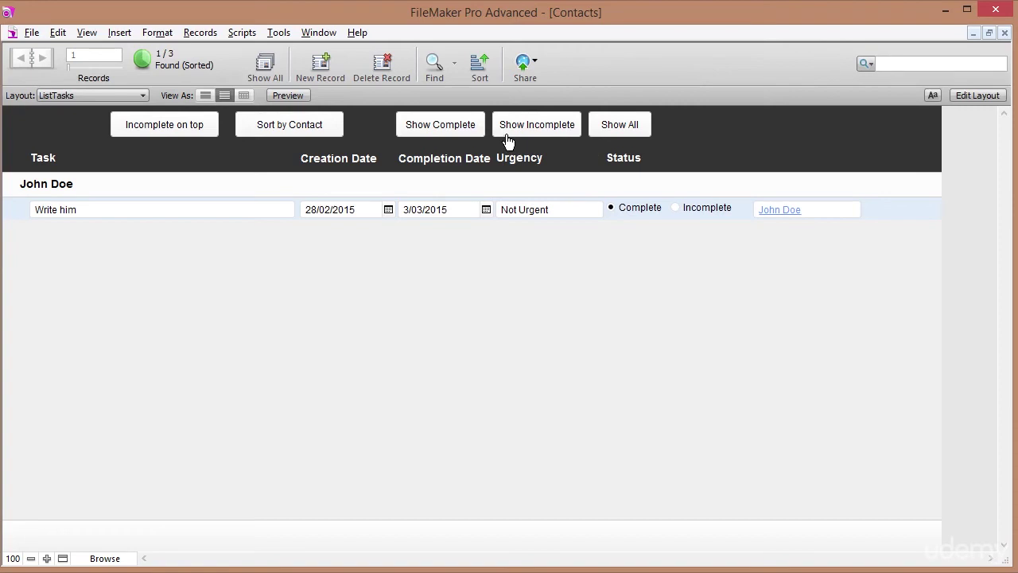
{"action": "left_click", "coordinate": [531, 129]}
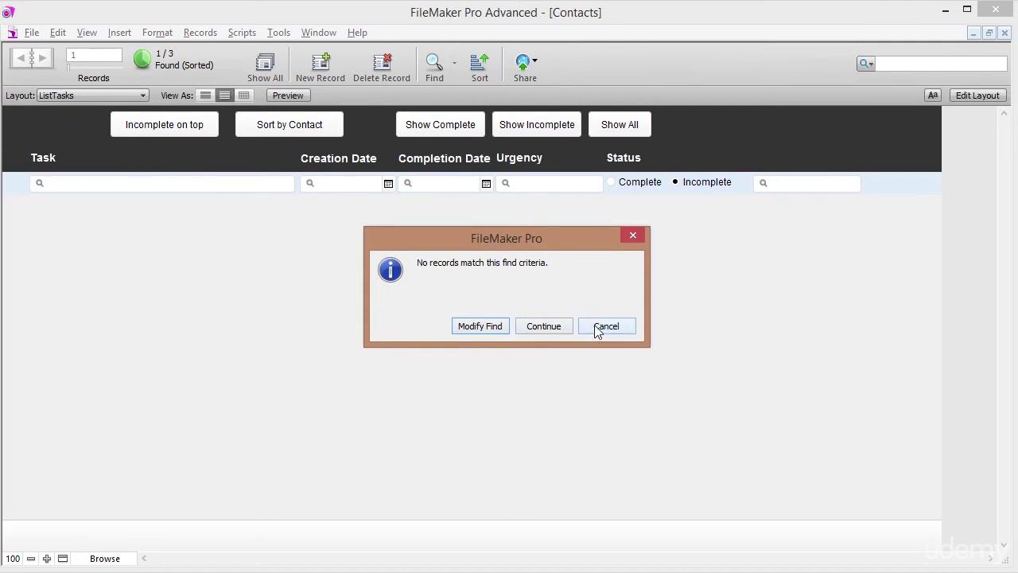
{"action": "left_click", "coordinate": [555, 327]}
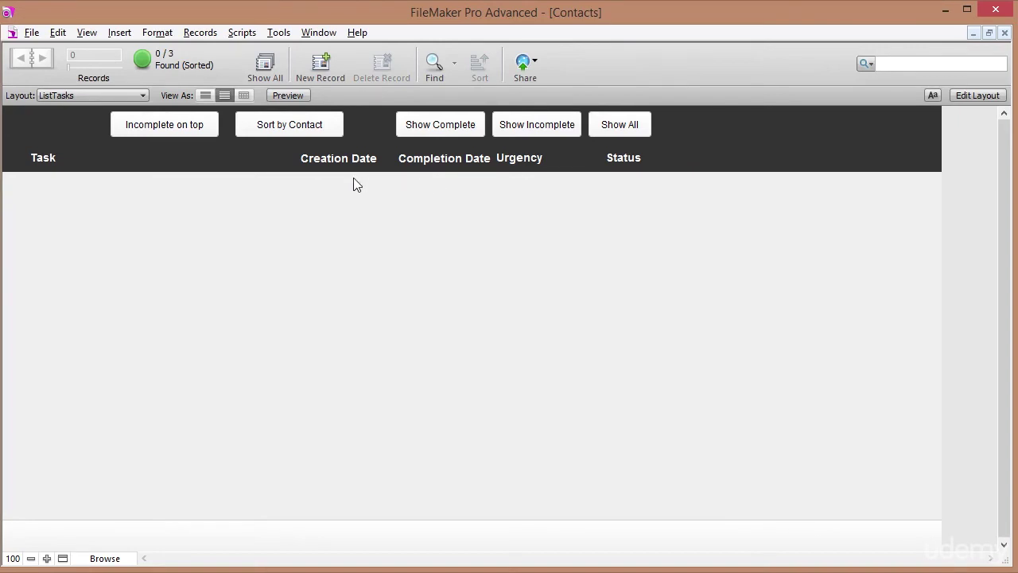
Add Set Error Capture [On] at the top of the Show Complete tasks script and save.
{"action": "left_click", "coordinate": [242, 33]}
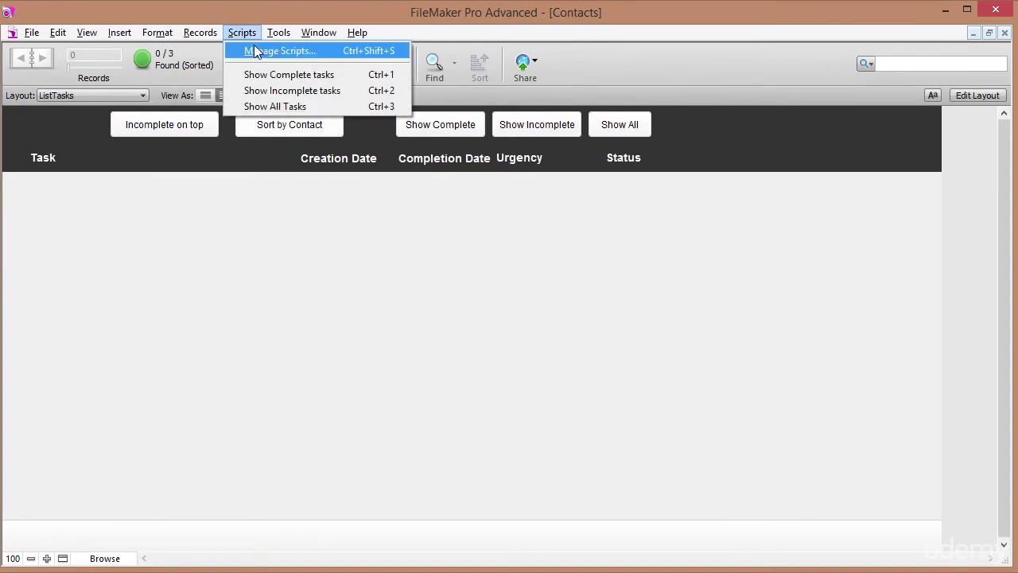
{"action": "left_click", "coordinate": [262, 51]}
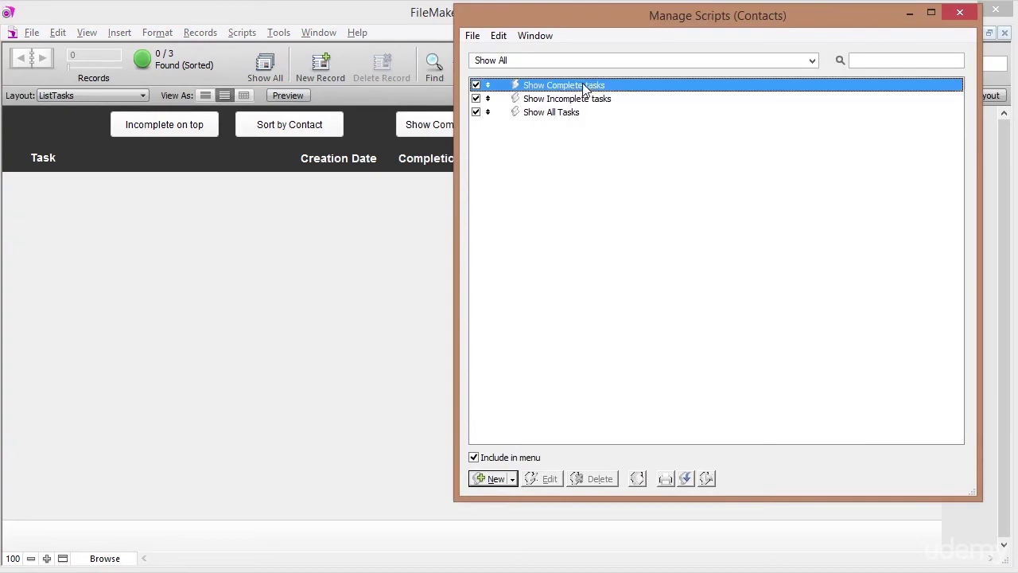
{"action": "double_click", "coordinate": [585, 89]}
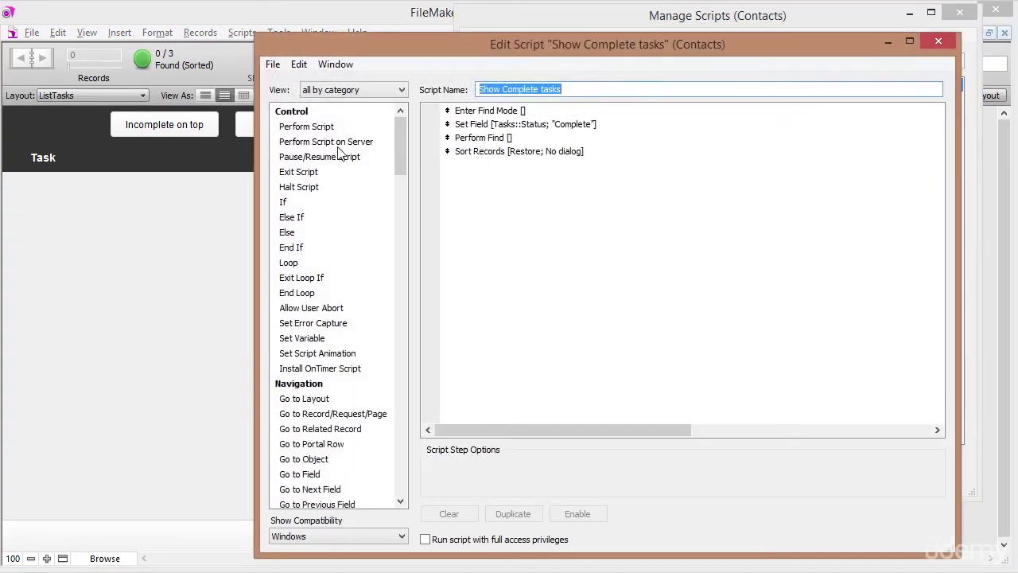
{"action": "double_click", "coordinate": [319, 329]}
{"action": "left_click_drag", "start_coordinate": [447, 164], "coordinate": [448, 107]}
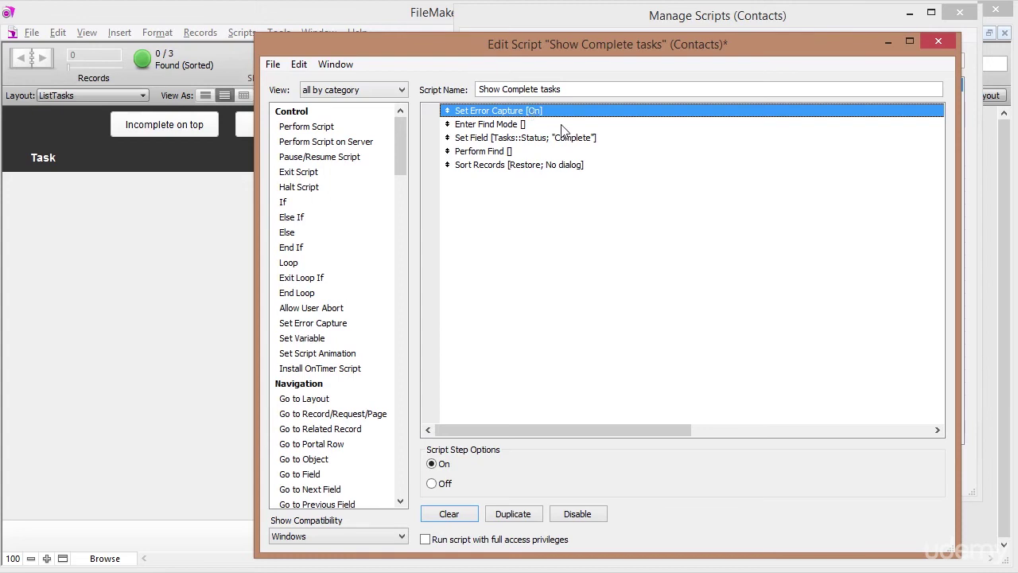
{"action": "left_click", "coordinate": [511, 125]}
{"action": "left_click", "coordinate": [509, 115]}
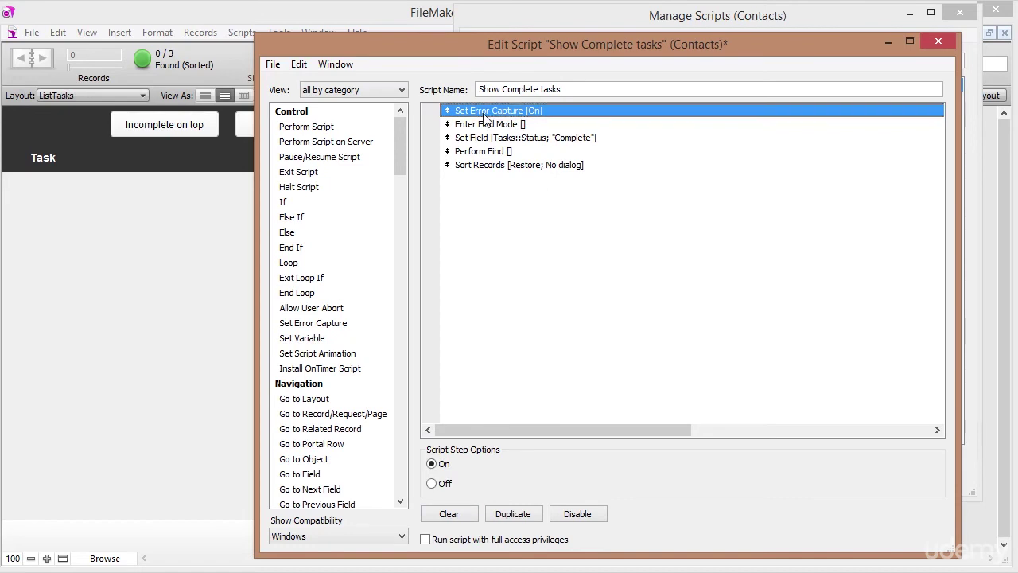
{"action": "left_click", "coordinate": [936, 42]}
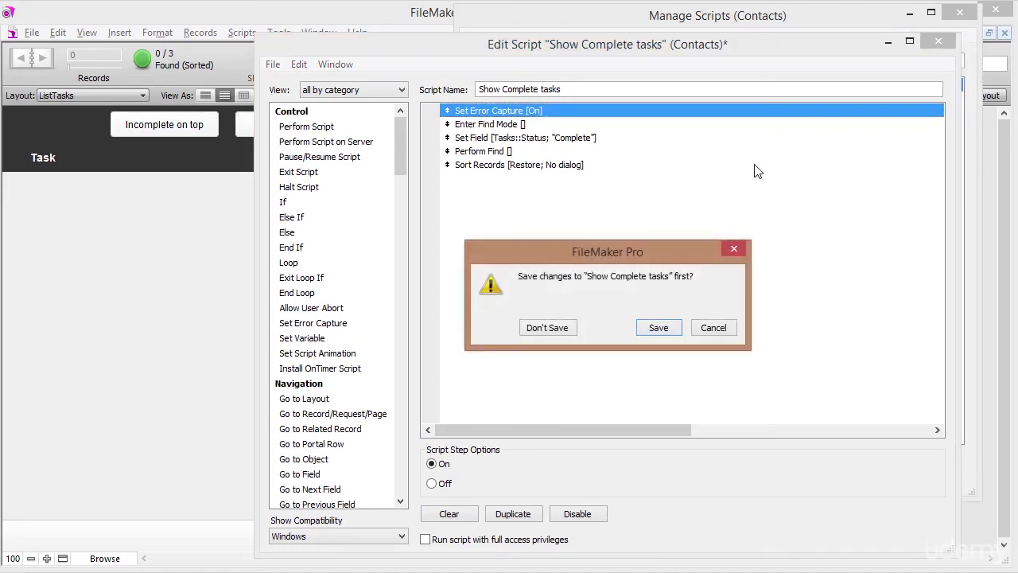
{"action": "left_click", "coordinate": [654, 326]}
Paste Set Error Capture [On] at the top of Show Incomplete tasks and save.
{"action": "double_click", "coordinate": [524, 99]}
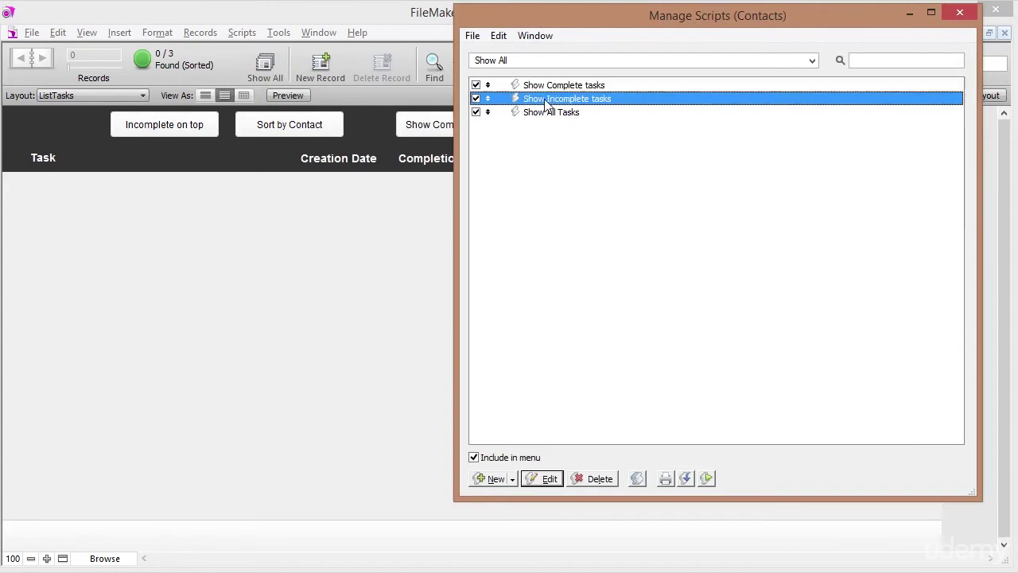
{"action": "left_click", "coordinate": [521, 112]}
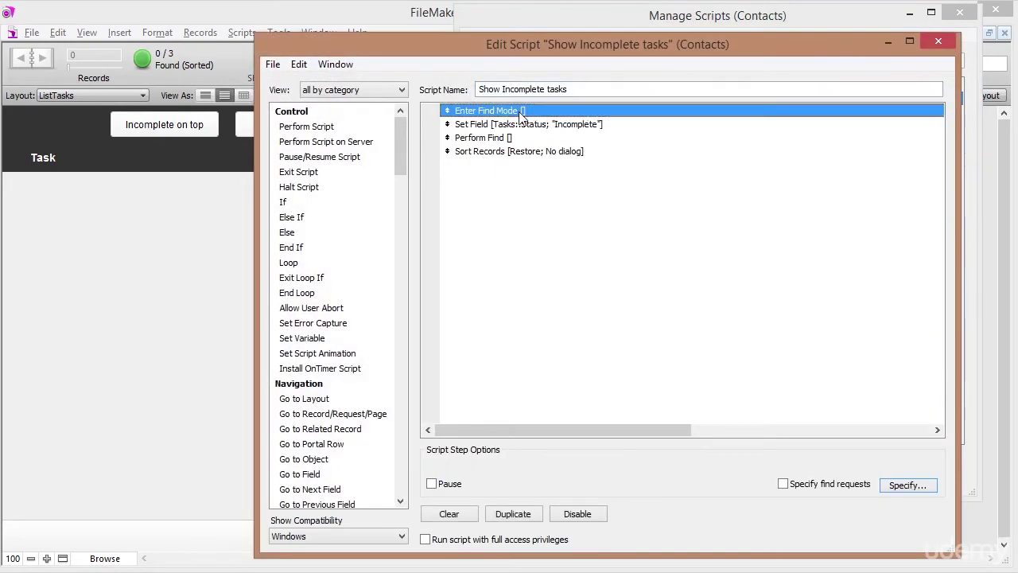
{"action": "key", "text": "ctrl+v"}
{"action": "left_click_drag", "start_coordinate": [447, 124], "coordinate": [447, 110]}
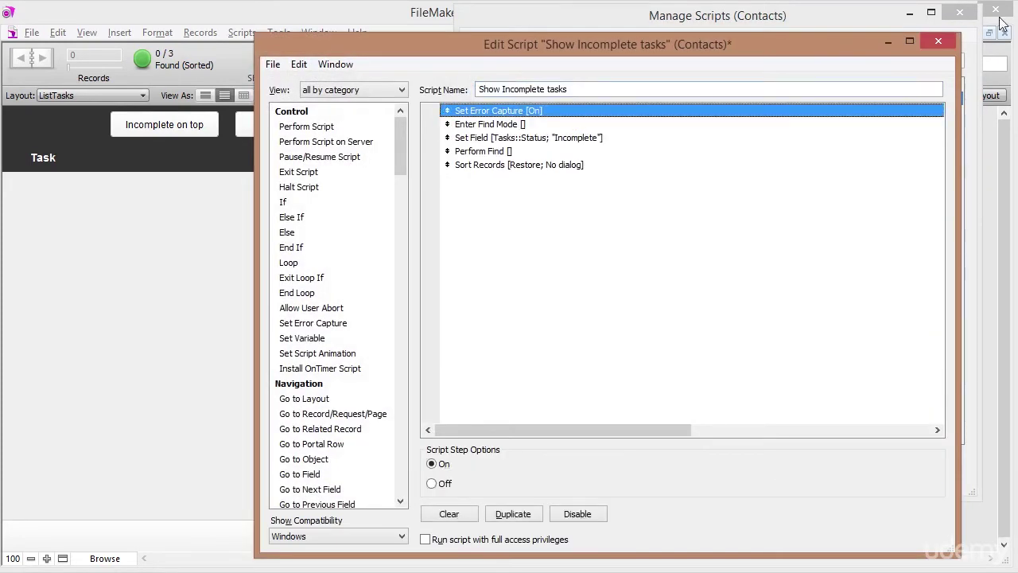
{"action": "left_click", "coordinate": [938, 41]}
{"action": "left_click", "coordinate": [660, 328]}
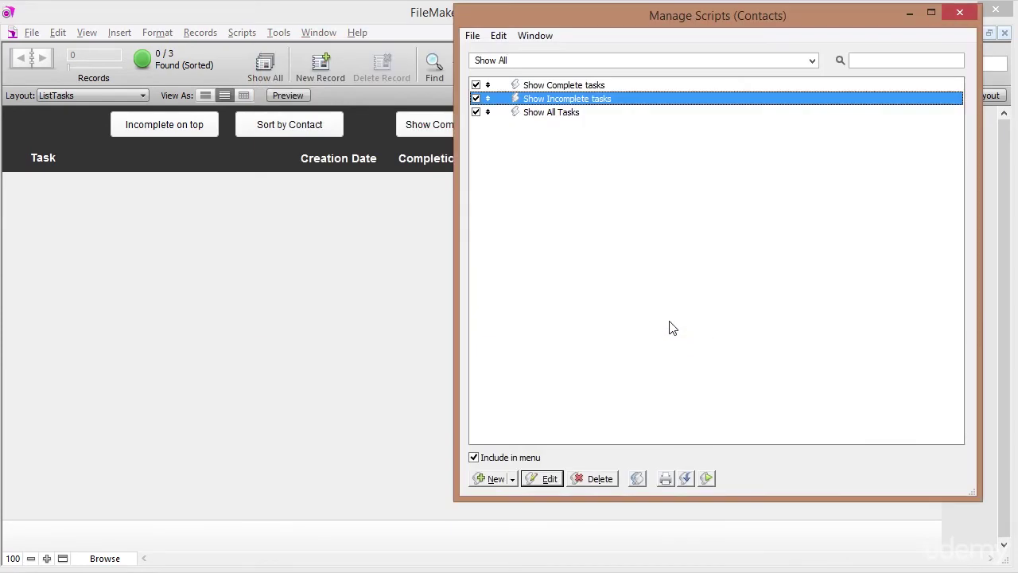
Review the Show All Tasks script, then close the script manager.
{"action": "double_click", "coordinate": [551, 112]}
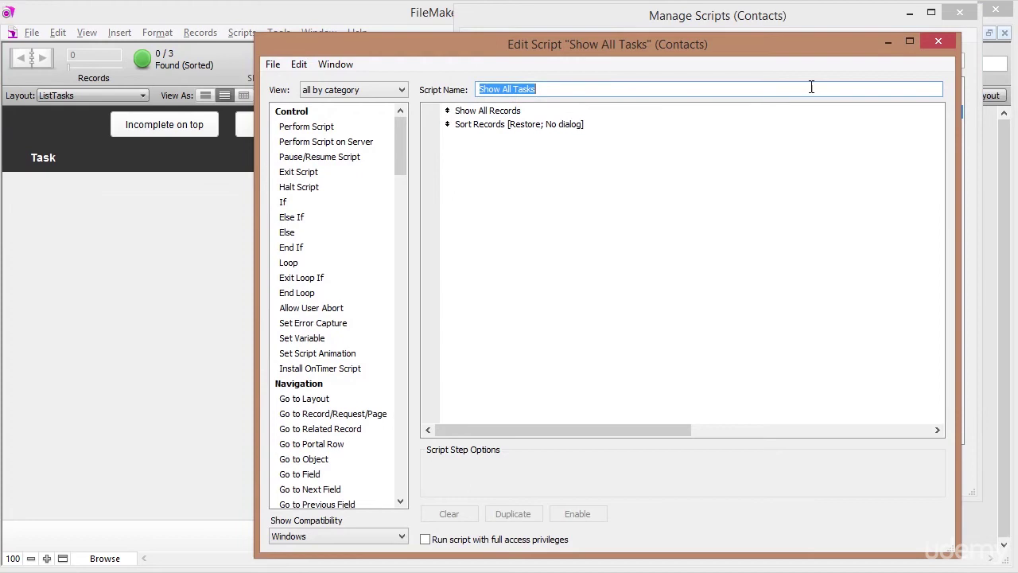
{"action": "left_click", "coordinate": [938, 44]}
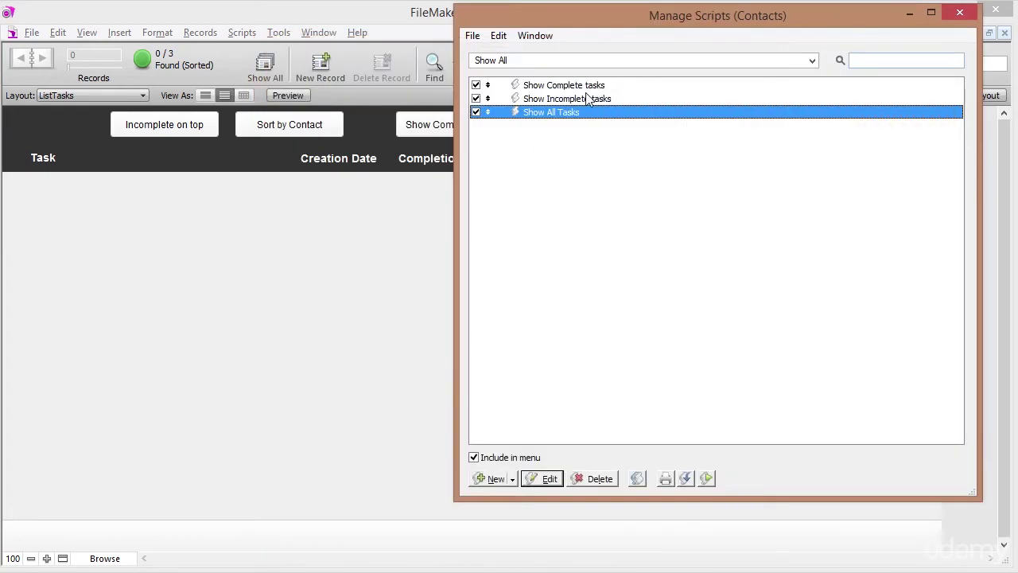
{"action": "left_click", "coordinate": [586, 97]}
{"action": "left_click", "coordinate": [586, 85]}
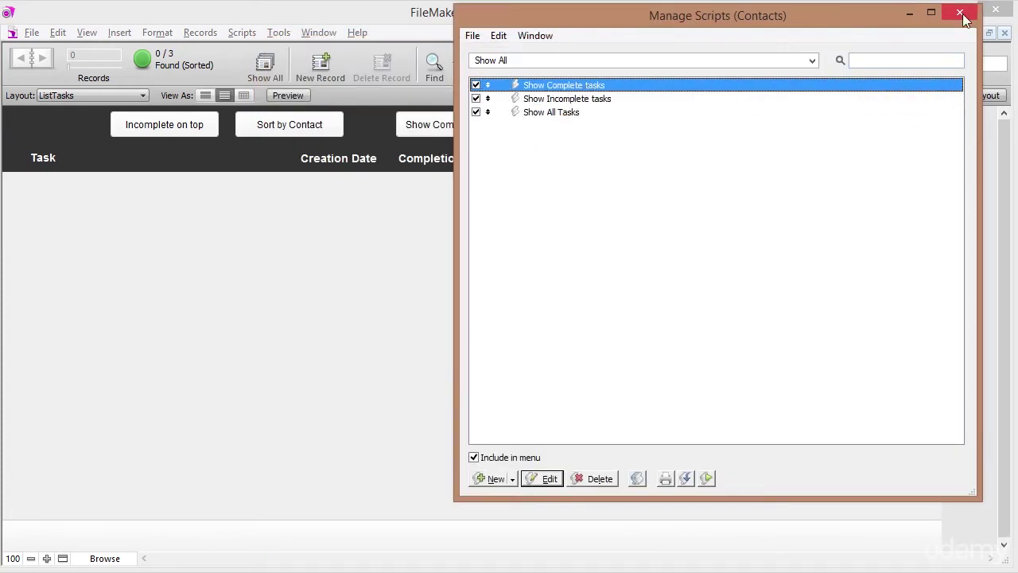
{"action": "left_click", "coordinate": [960, 13]}
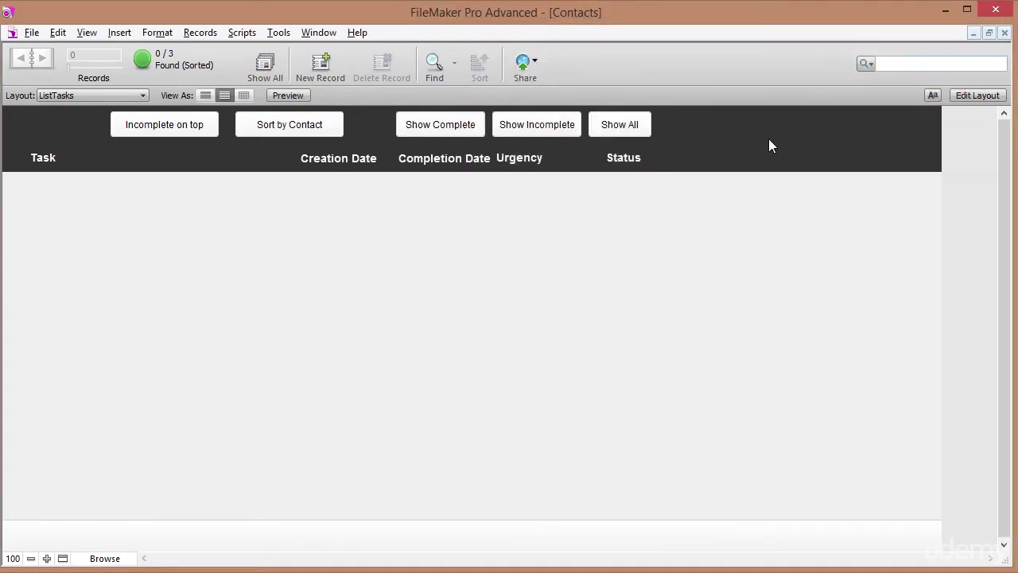
Test the Show Complete, Show Incomplete and Show All buttons.
{"action": "left_click", "coordinate": [468, 128]}
{"action": "left_click", "coordinate": [528, 129]}
{"action": "left_click", "coordinate": [607, 135]}
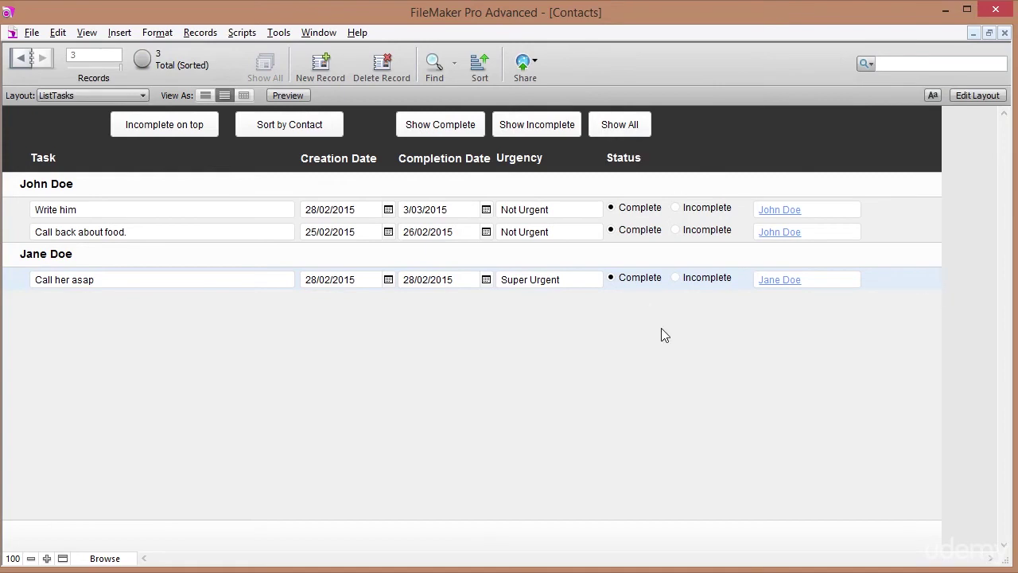
Set the 'Call back about food.' task's status to Incomplete and commit the record.
{"action": "left_click", "coordinate": [675, 230]}
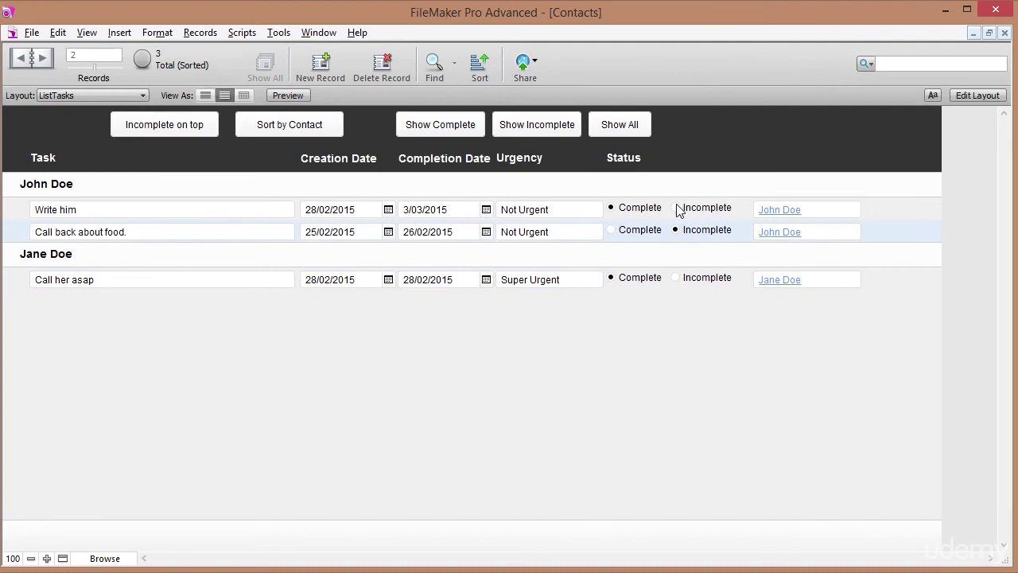
{"action": "left_click", "coordinate": [677, 209]}
{"action": "left_click", "coordinate": [697, 161]}
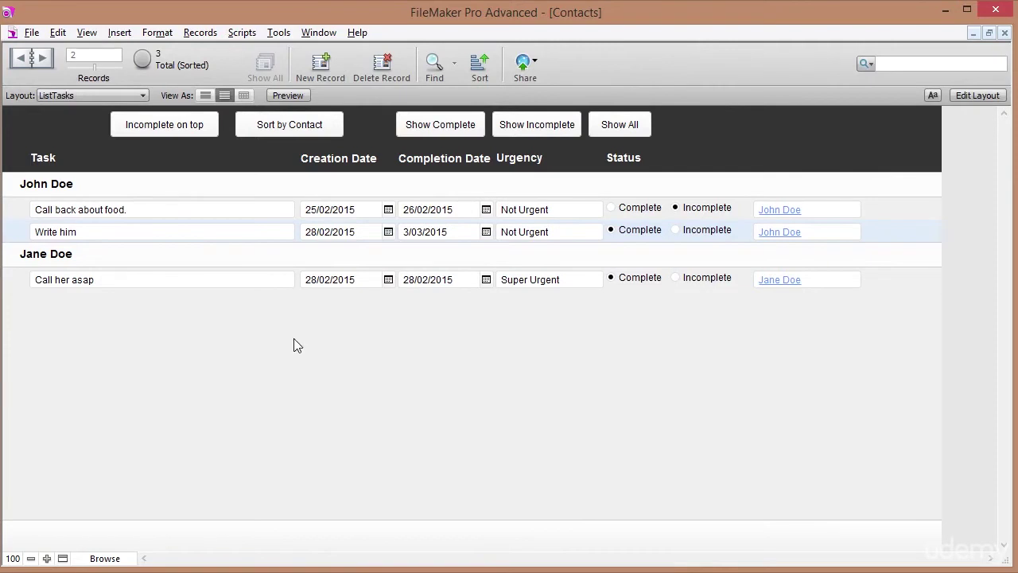
{"action": "left_click", "coordinate": [85, 95]}
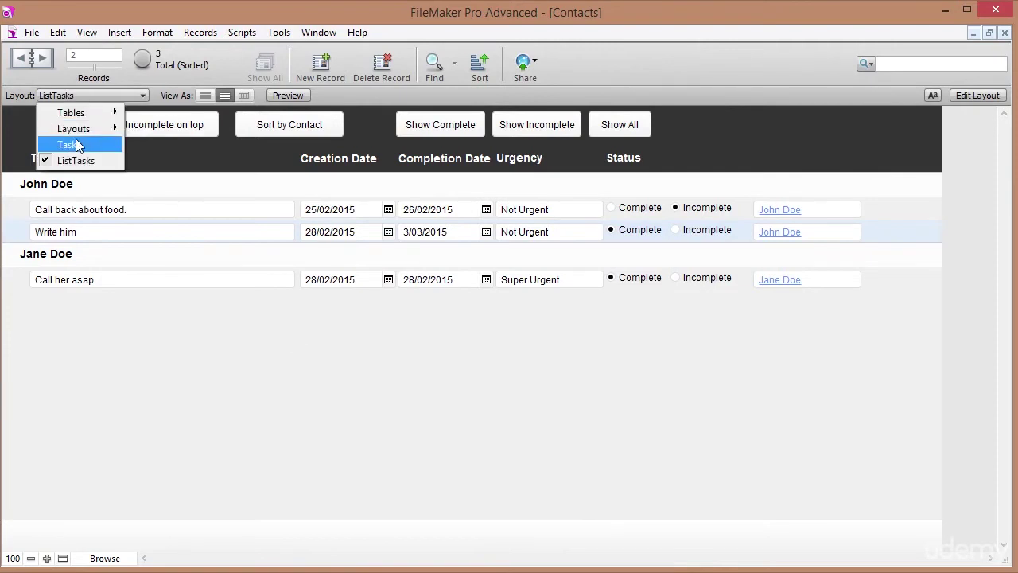
{"action": "mouse_move", "coordinate": [79, 129]}
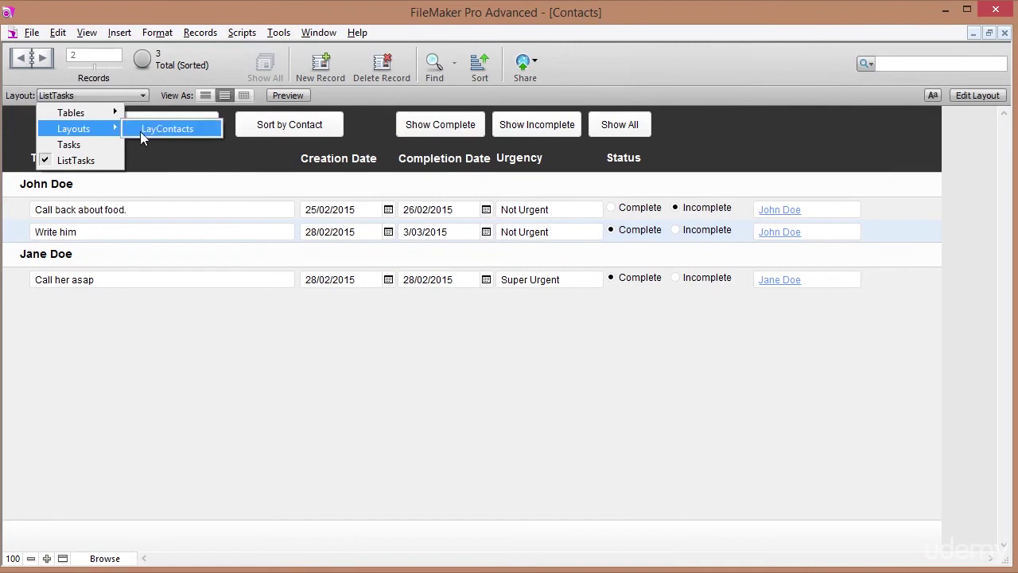
{"action": "left_click", "coordinate": [156, 128]}
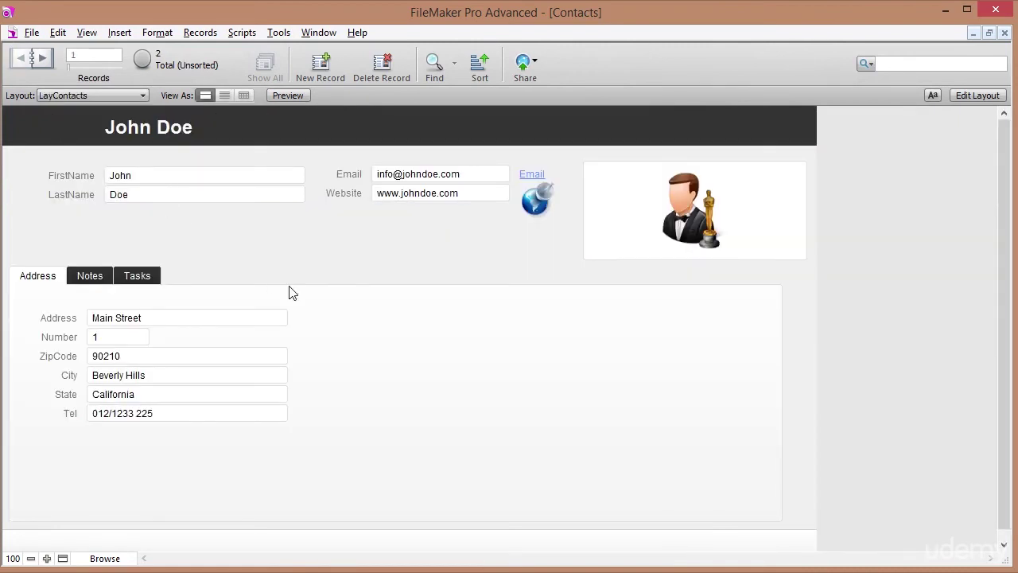
{"action": "left_click", "coordinate": [59, 97]}
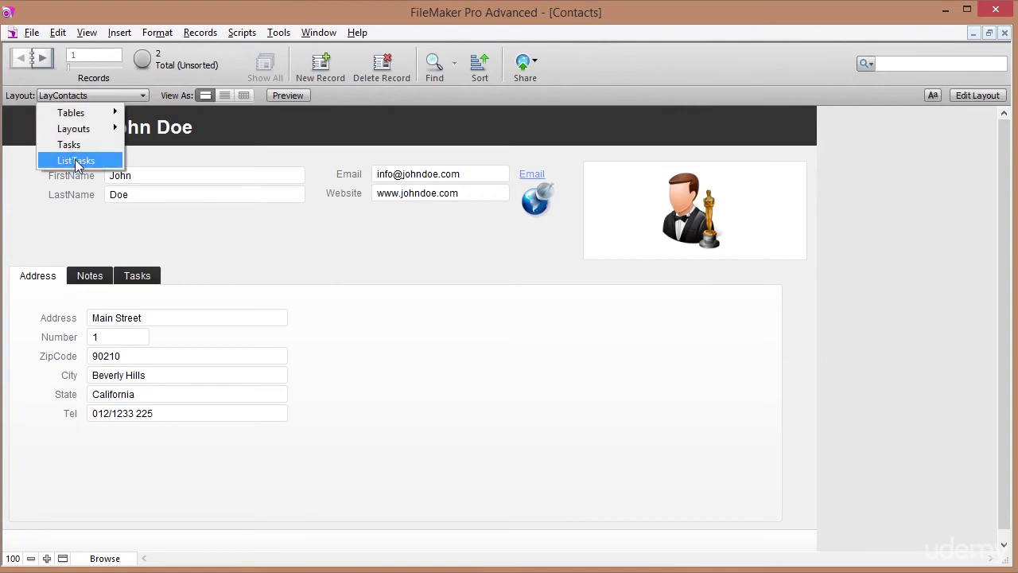
{"action": "left_click", "coordinate": [74, 159]}
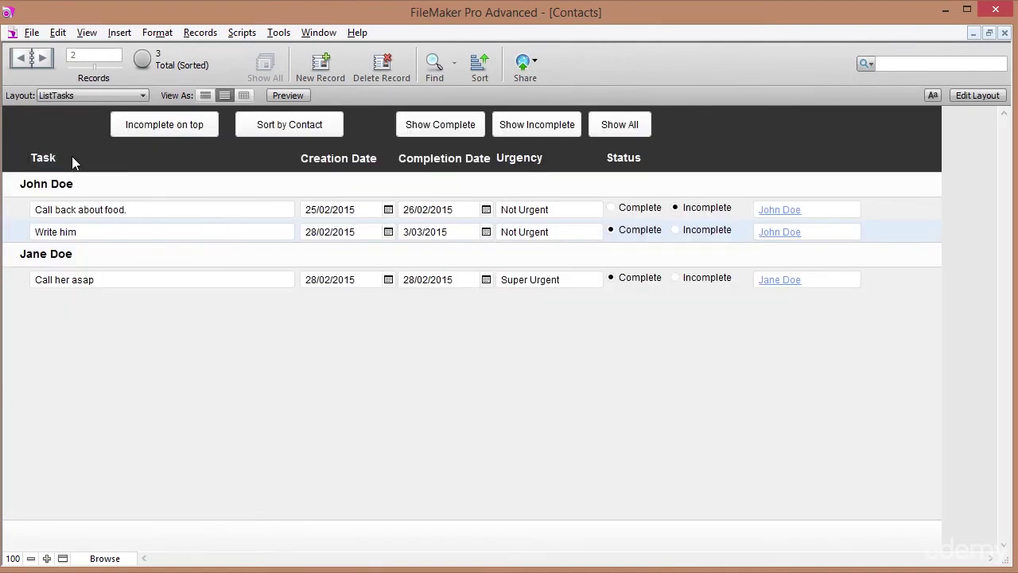
{"action": "left_click", "coordinate": [62, 96]}
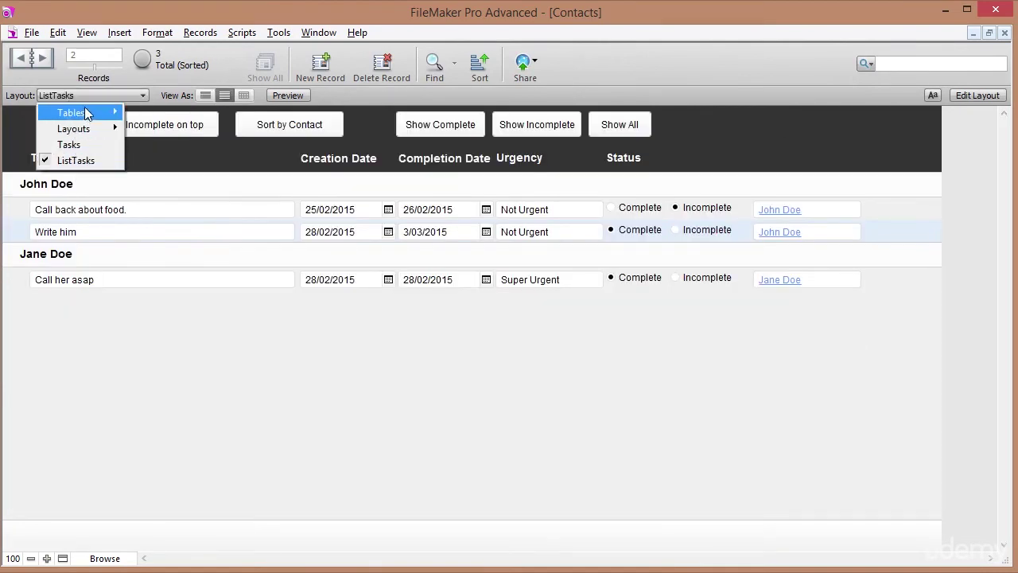
{"action": "mouse_move", "coordinate": [86, 112]}
{"action": "left_click", "coordinate": [146, 112]}
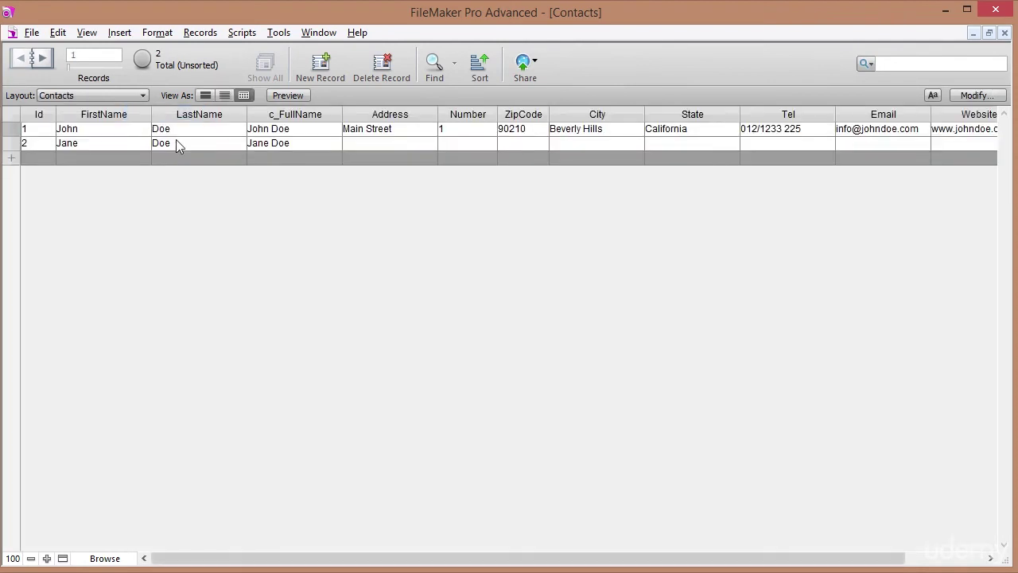
{"action": "left_click", "coordinate": [105, 94]}
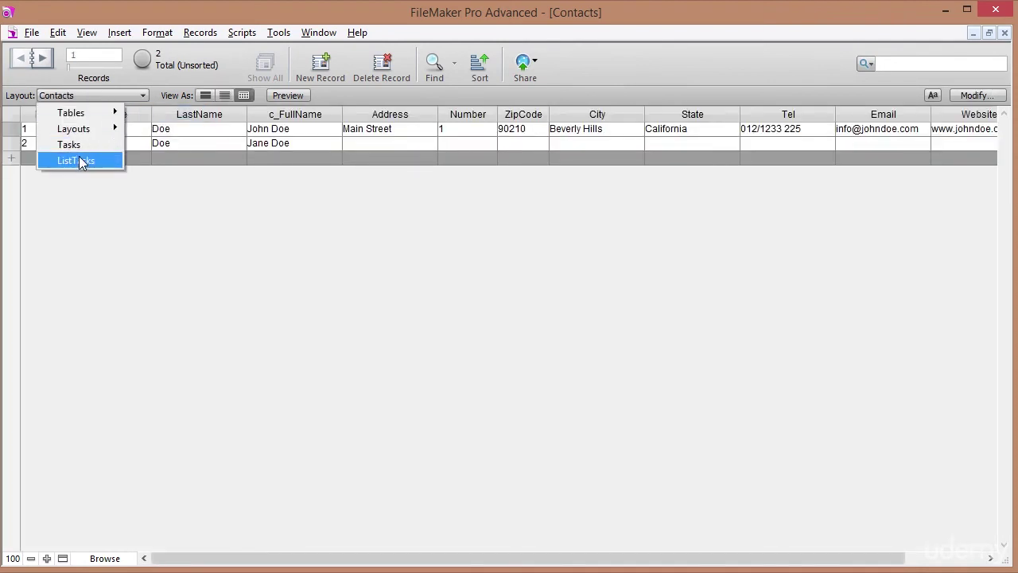
{"action": "left_click", "coordinate": [87, 162]}
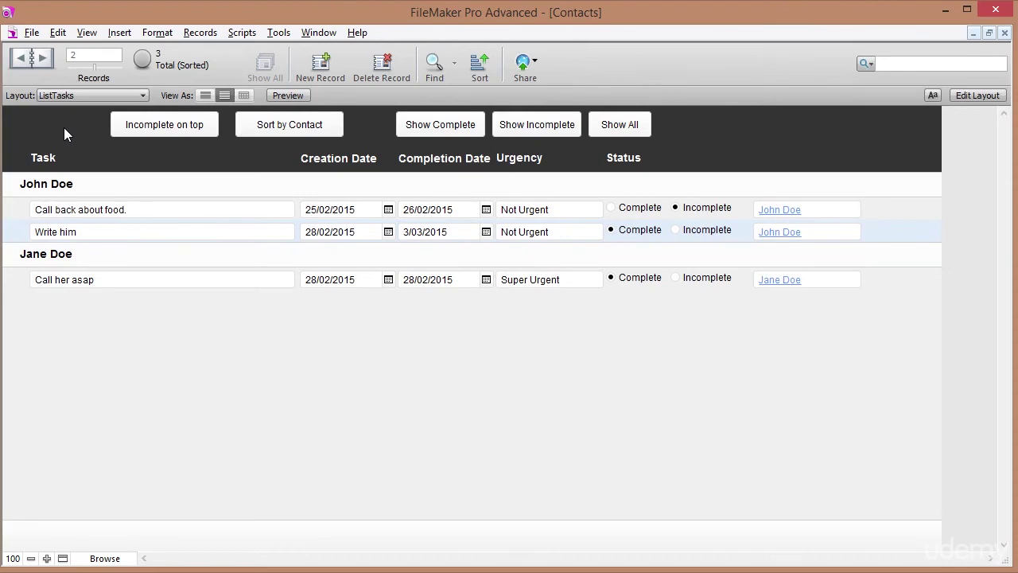
Create a new table named Menu in Manage Database.
{"action": "left_click", "coordinate": [32, 32]}
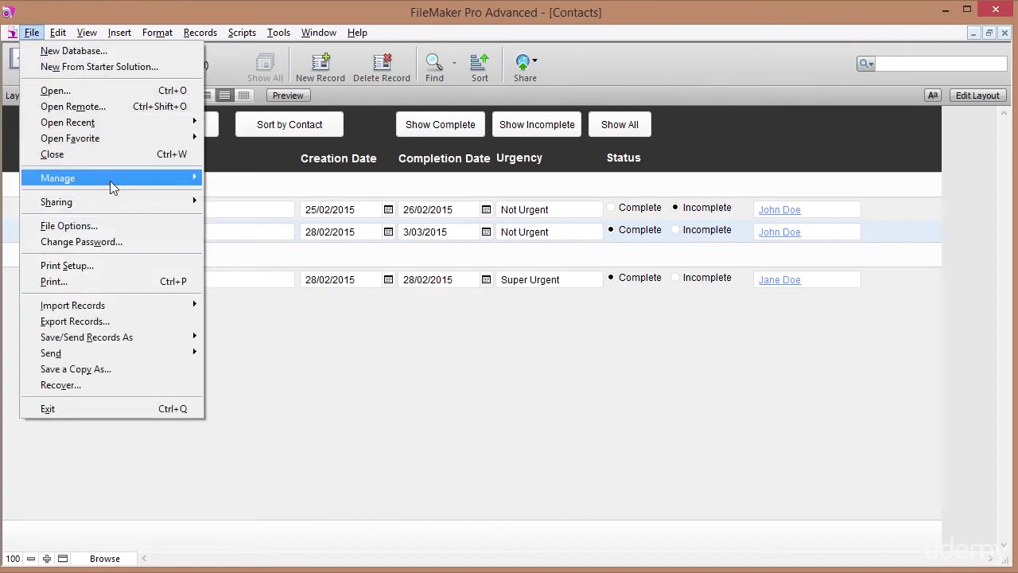
{"action": "mouse_move", "coordinate": [103, 178]}
{"action": "left_click", "coordinate": [237, 176]}
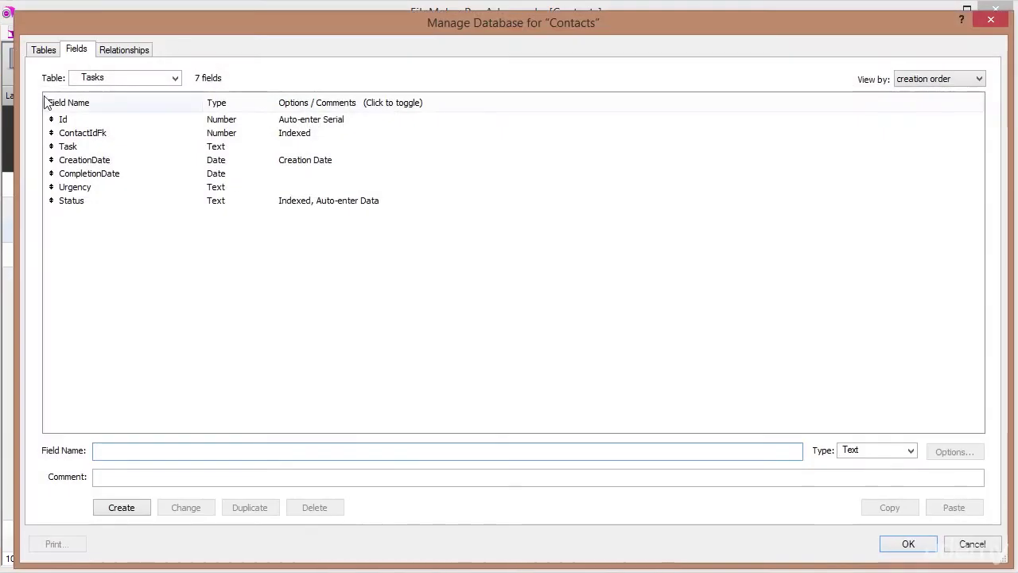
{"action": "left_click", "coordinate": [42, 49]}
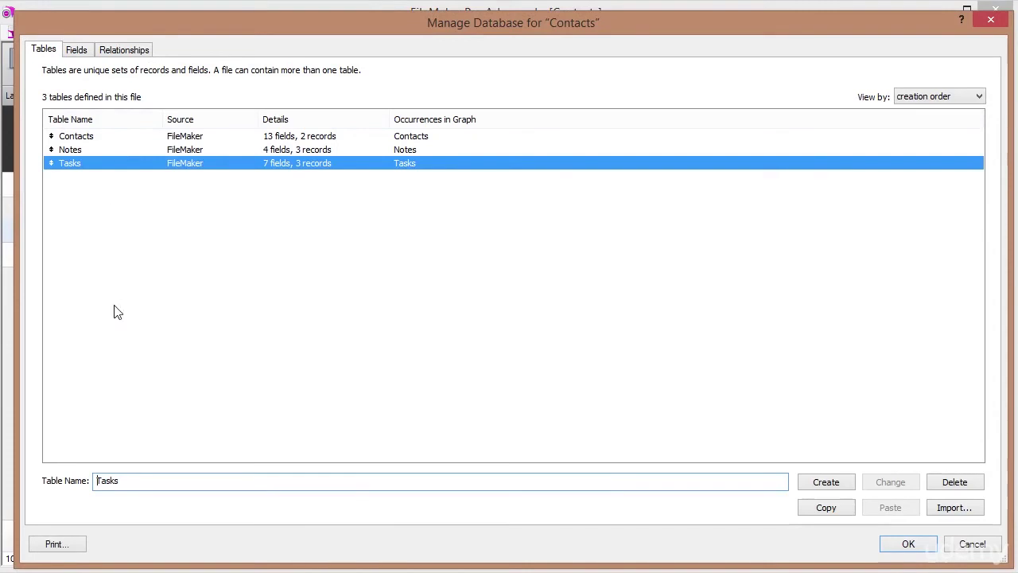
{"action": "double_click", "coordinate": [132, 480]}
{"action": "type", "text": "Menu"}
{"action": "key", "text": "Return"}
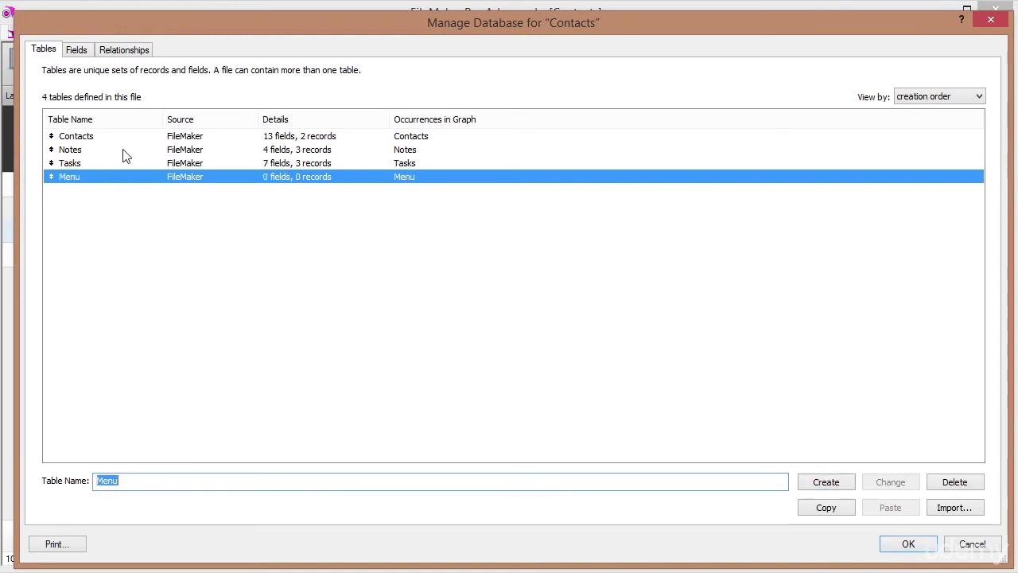
Add a Number field Id to Menu with an auto-entered serial number.
{"action": "double_click", "coordinate": [116, 179]}
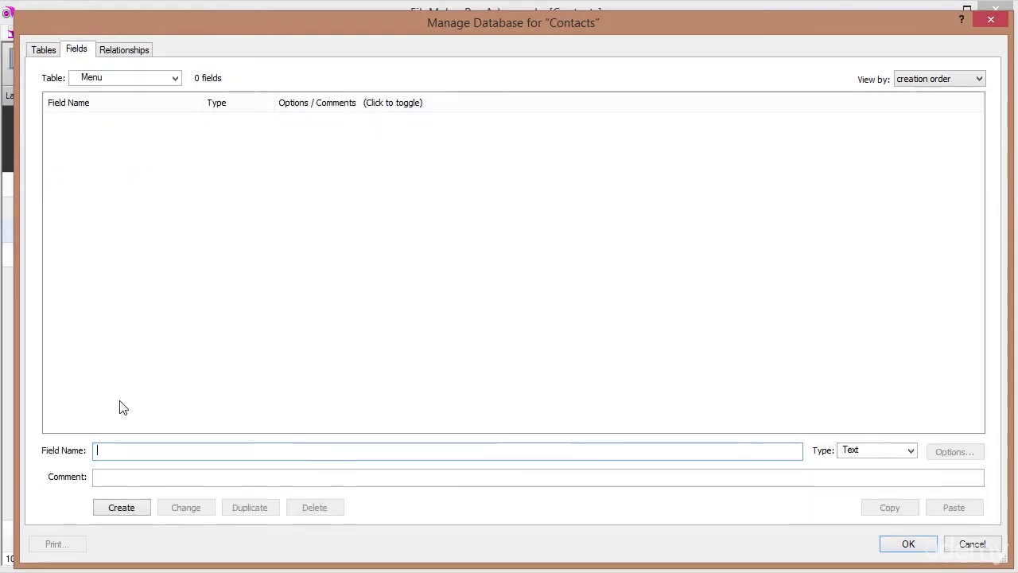
{"action": "type", "text": "Id"}
{"action": "key", "text": "ctrl+n"}
{"action": "key", "text": "Return"}
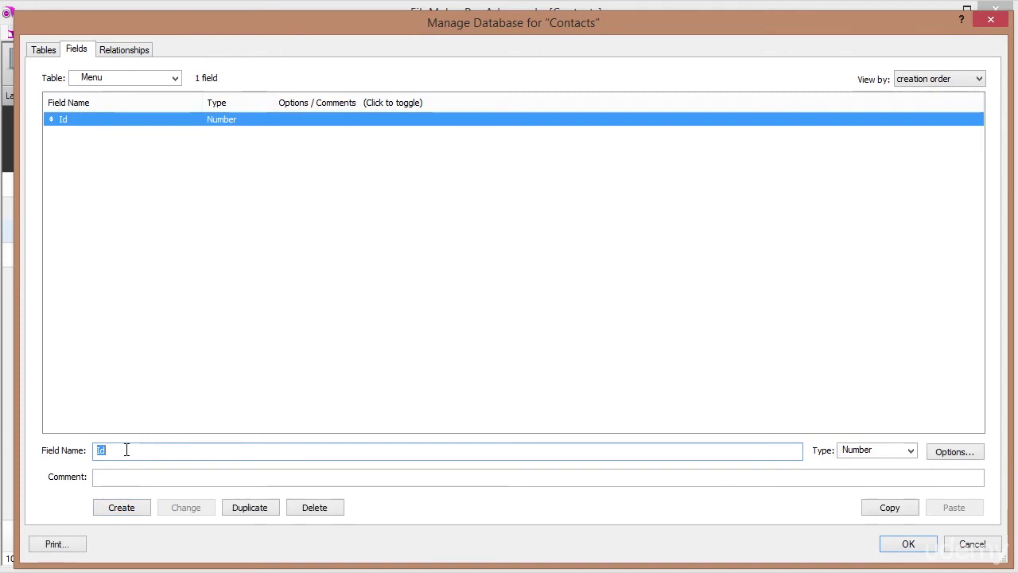
{"action": "double_click", "coordinate": [142, 121]}
{"action": "left_click", "coordinate": [397, 218]}
{"action": "left_click", "coordinate": [562, 479]}
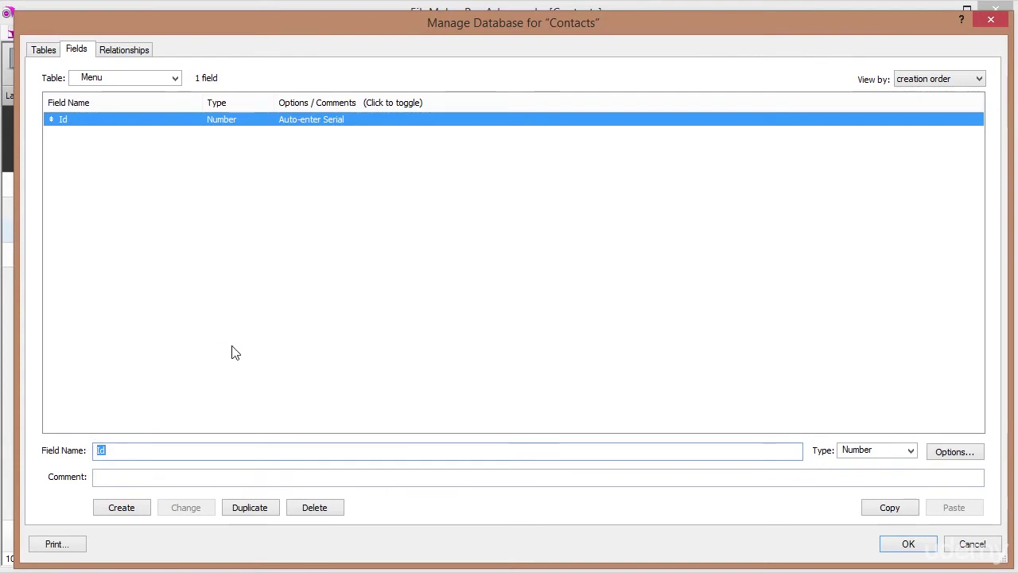
Create a Calculation field named c_CurrentDate.
{"action": "type", "text": "c_C"}
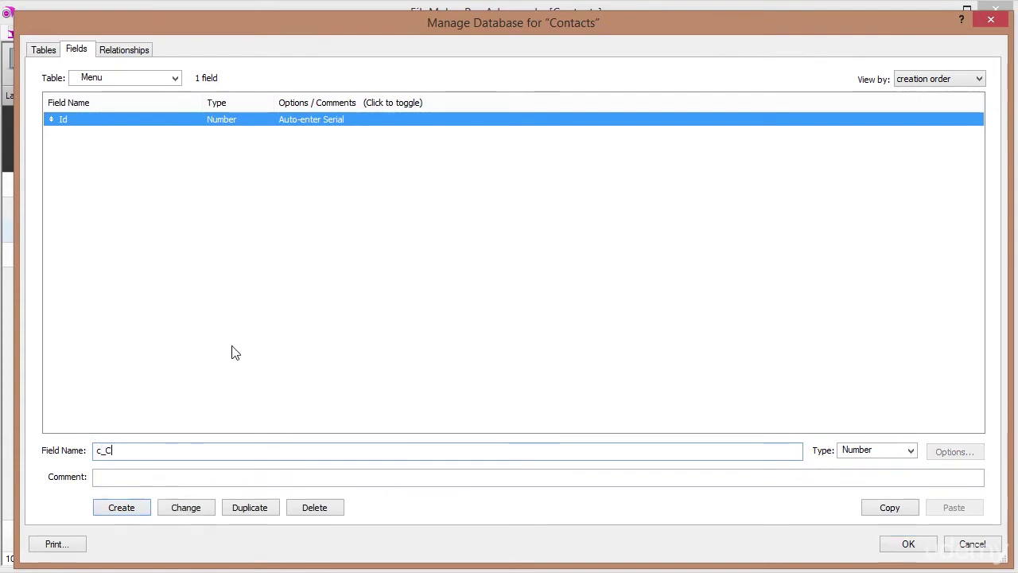
{"action": "type", "text": "urrentDate"}
{"action": "key", "text": "Tab"}
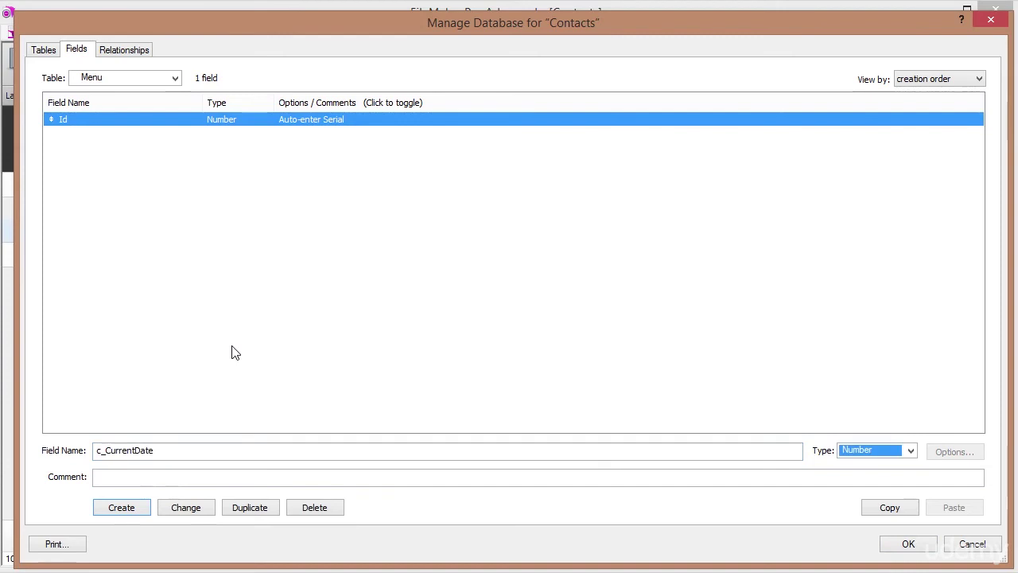
{"action": "key", "text": "c"}
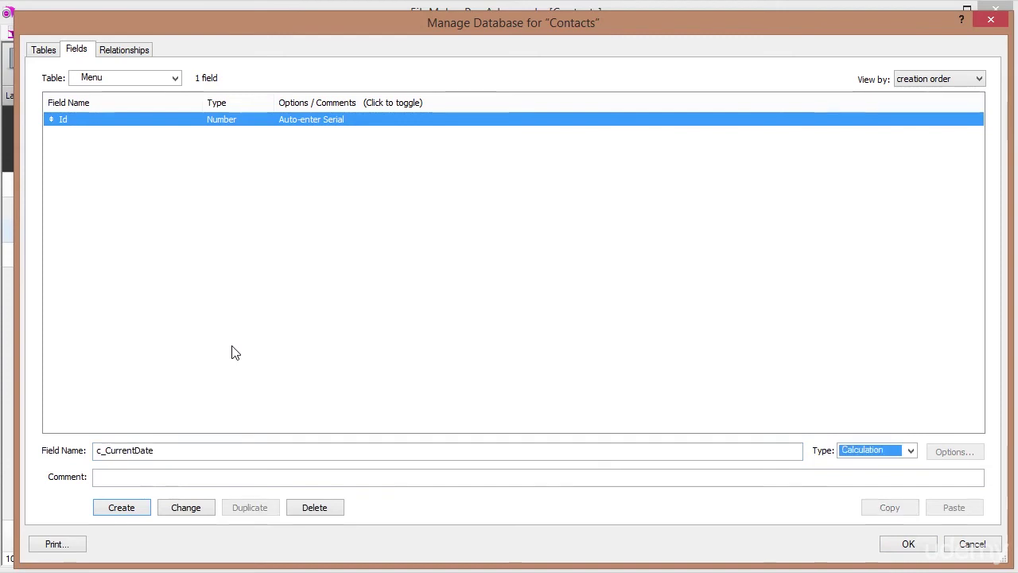
{"action": "key", "text": "Return"}
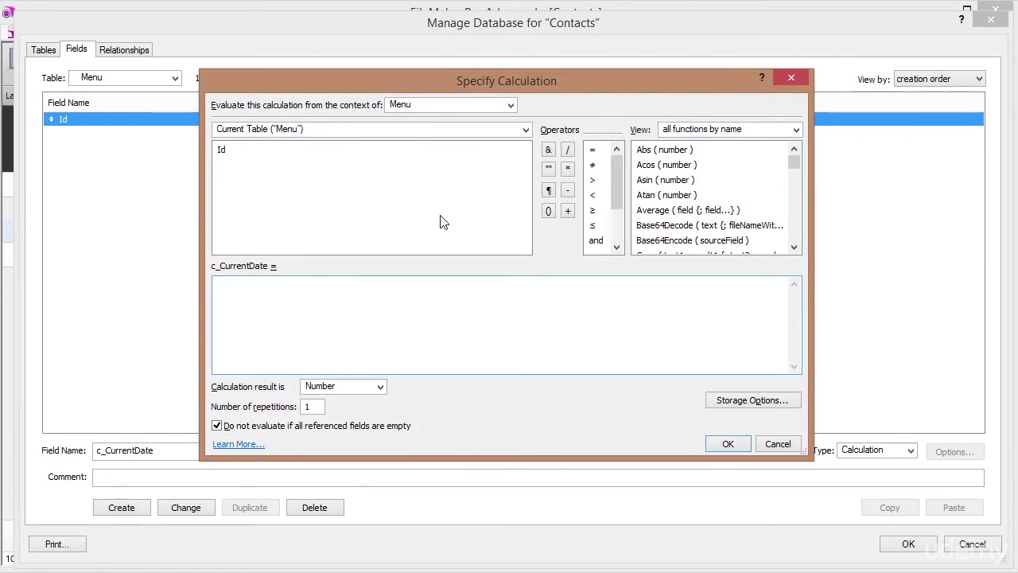
Enter Get ( CurrentDate ) as the formula and set the result type to Date.
{"action": "left_click", "coordinate": [797, 130]}
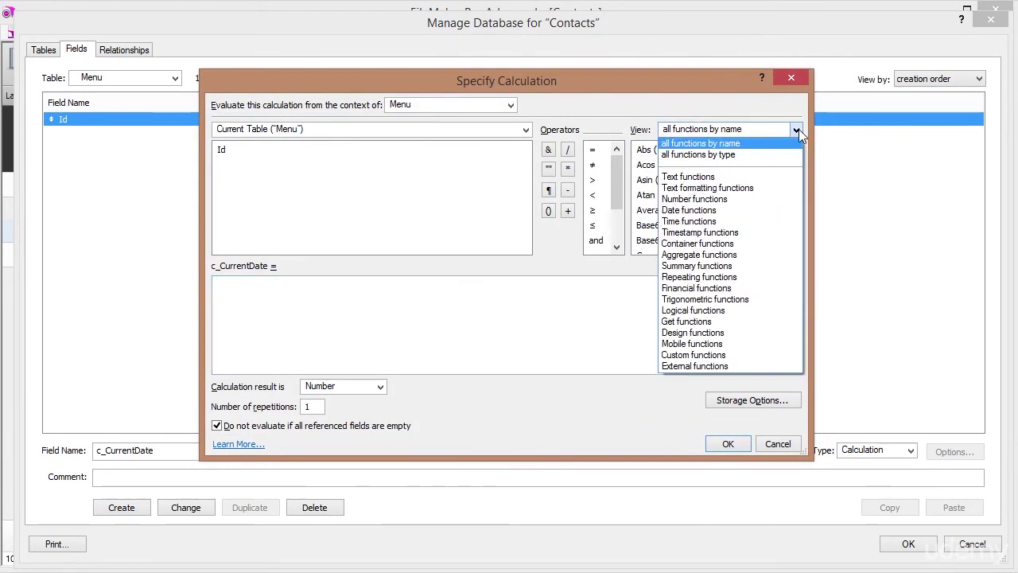
{"action": "left_click", "coordinate": [710, 322]}
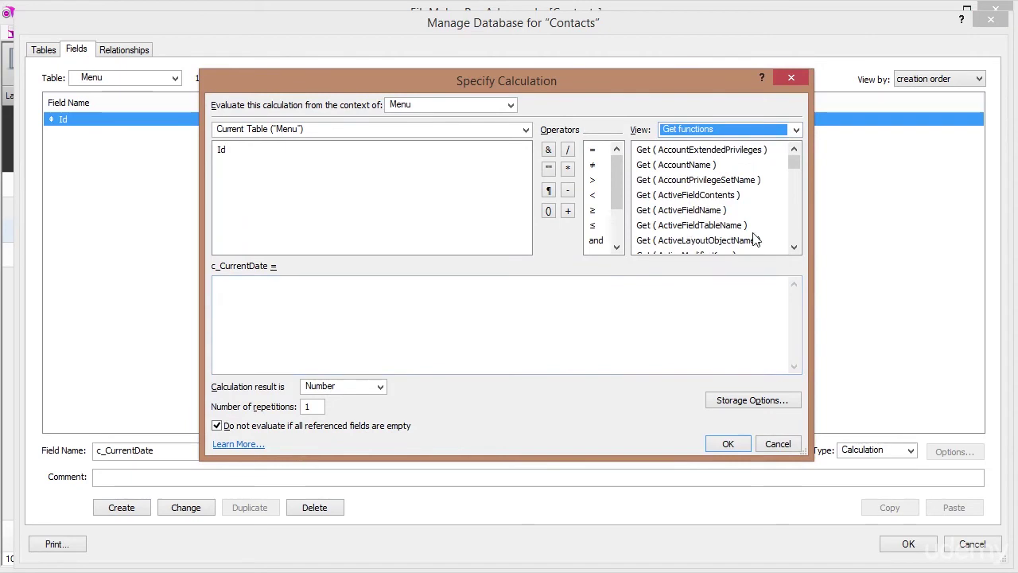
{"action": "left_click", "coordinate": [793, 230]}
{"action": "left_click", "coordinate": [793, 230]}
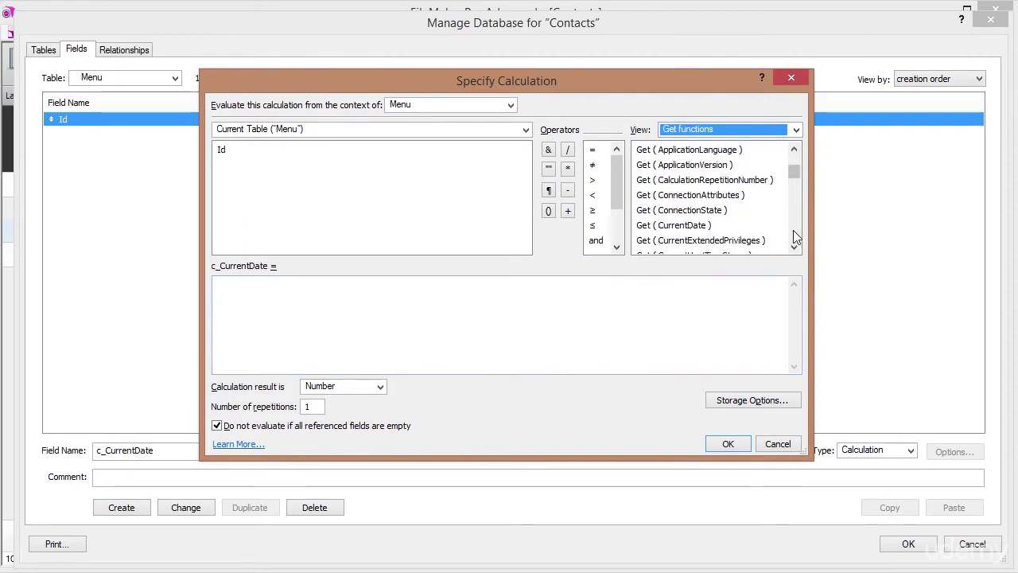
{"action": "left_click", "coordinate": [692, 227]}
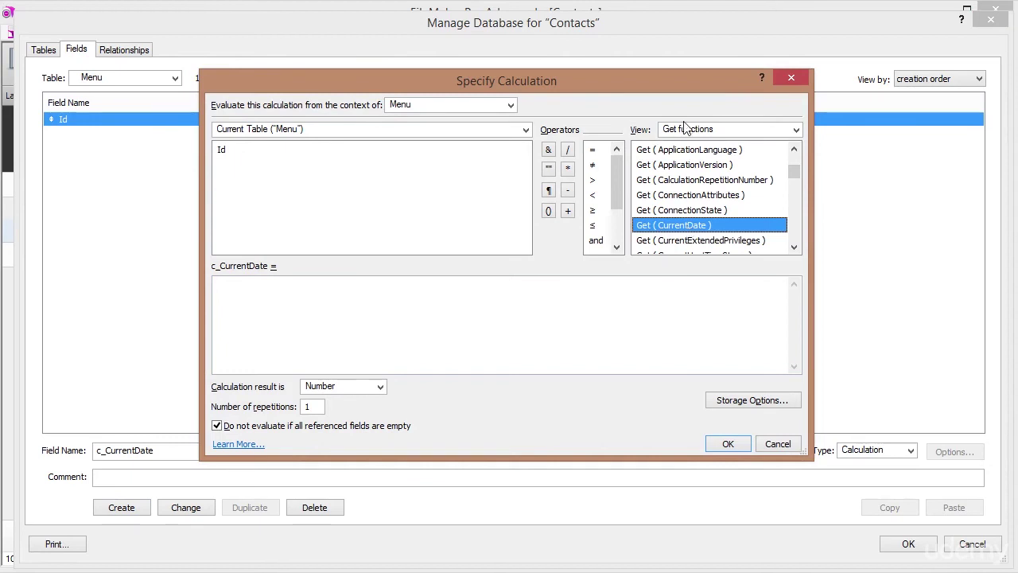
{"action": "double_click", "coordinate": [681, 228]}
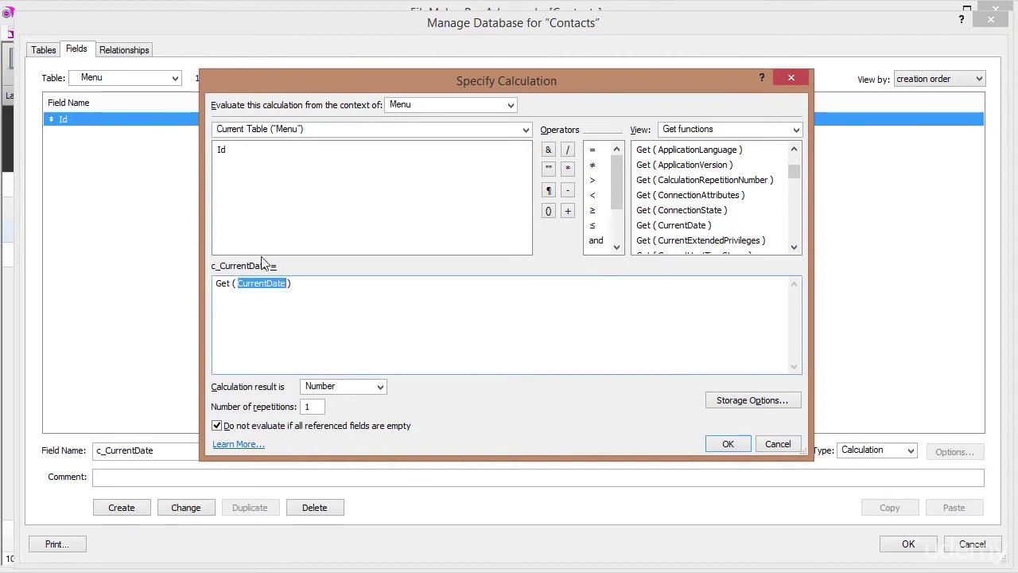
{"action": "left_click", "coordinate": [301, 285]}
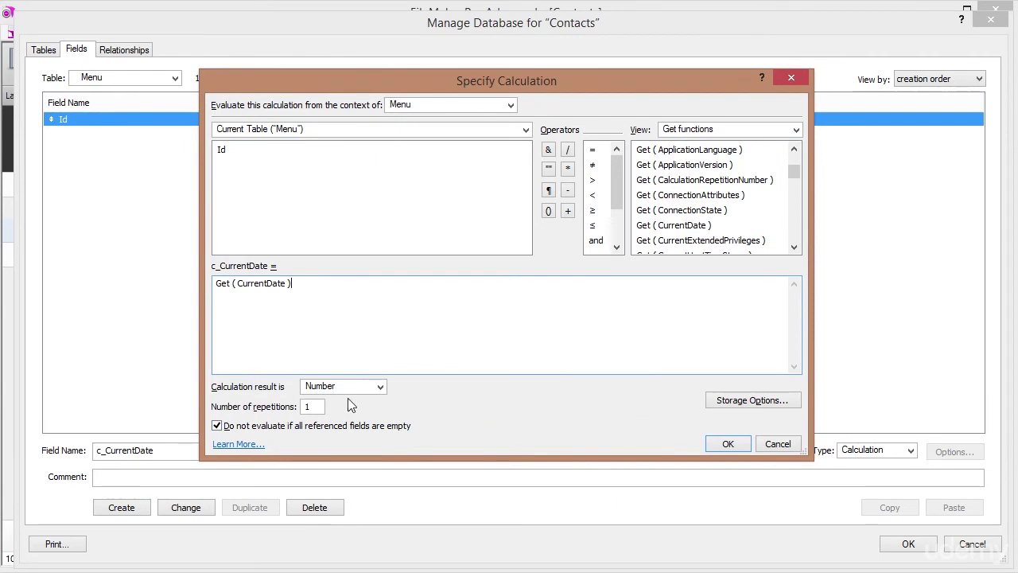
{"action": "left_click", "coordinate": [379, 387]}
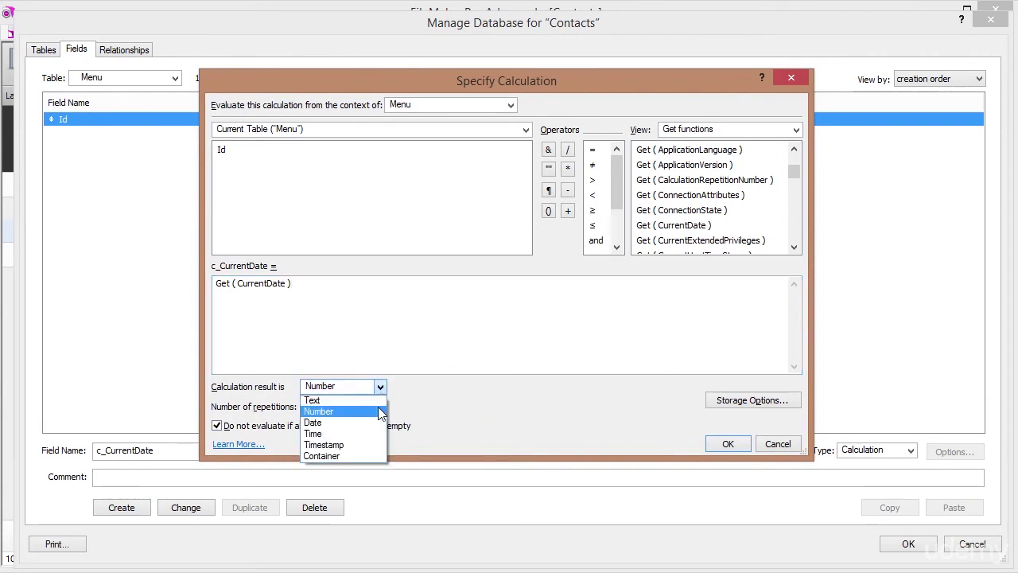
{"action": "left_click", "coordinate": [338, 423]}
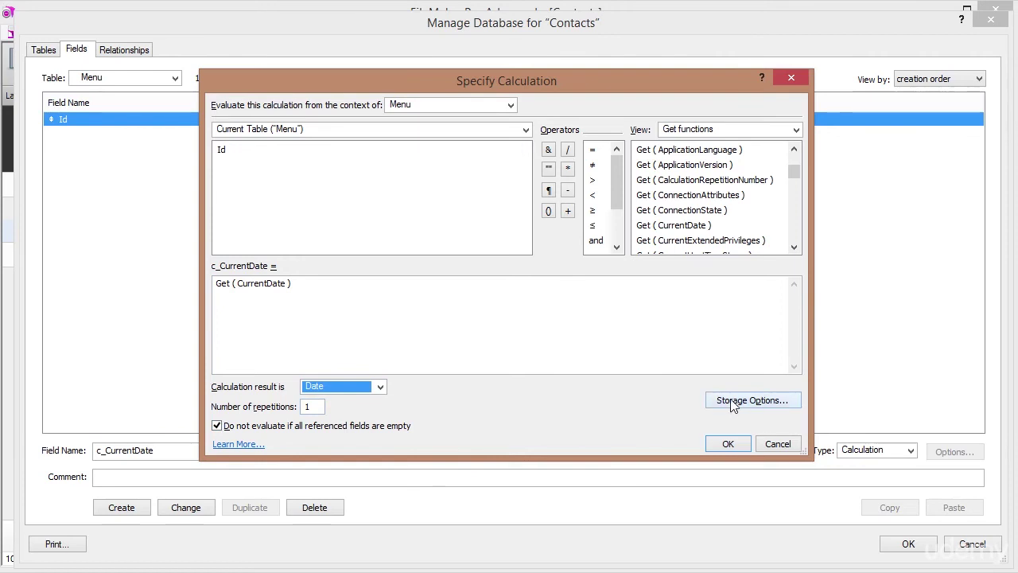
{"action": "left_click", "coordinate": [312, 284]}
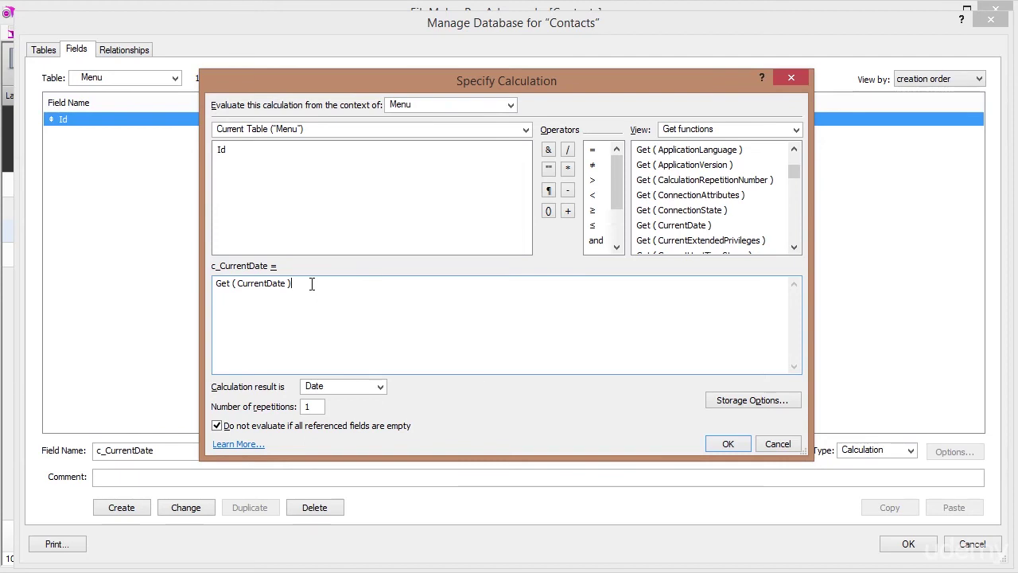
Make c_CurrentDate unstored so it recalculates, and confirm the calculation.
{"action": "left_click", "coordinate": [746, 404]}
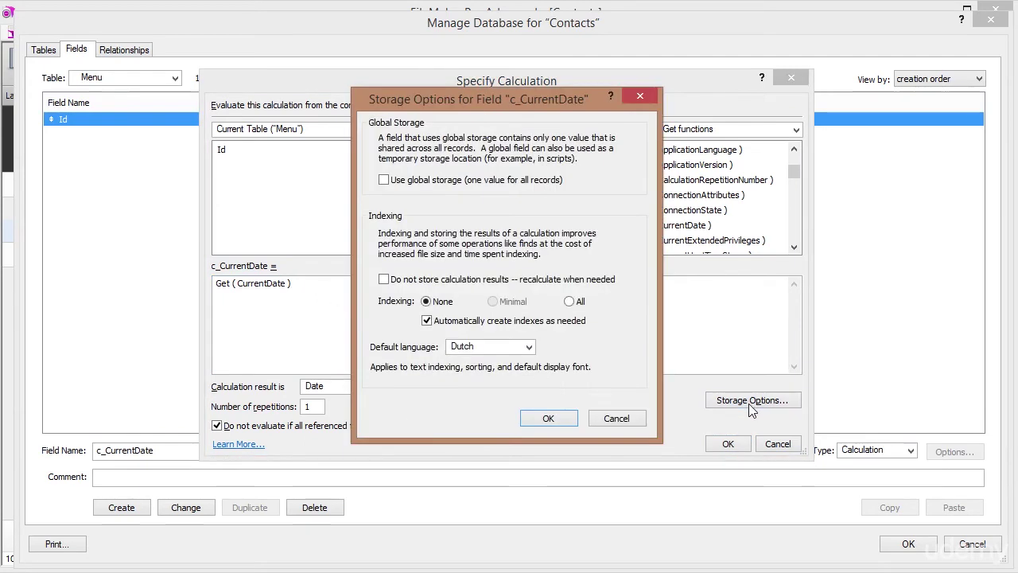
{"action": "left_click", "coordinate": [384, 280]}
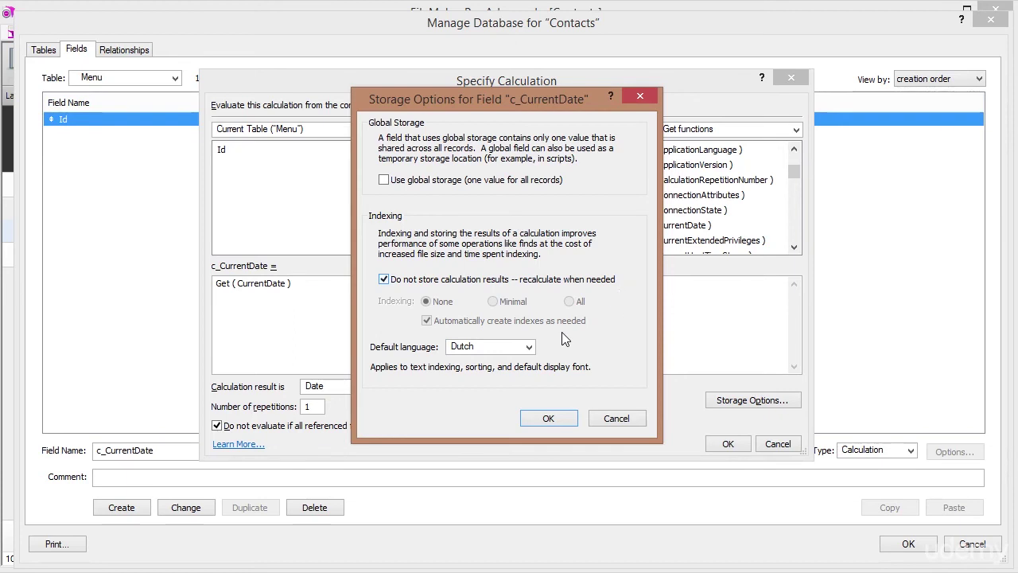
{"action": "left_click", "coordinate": [547, 418]}
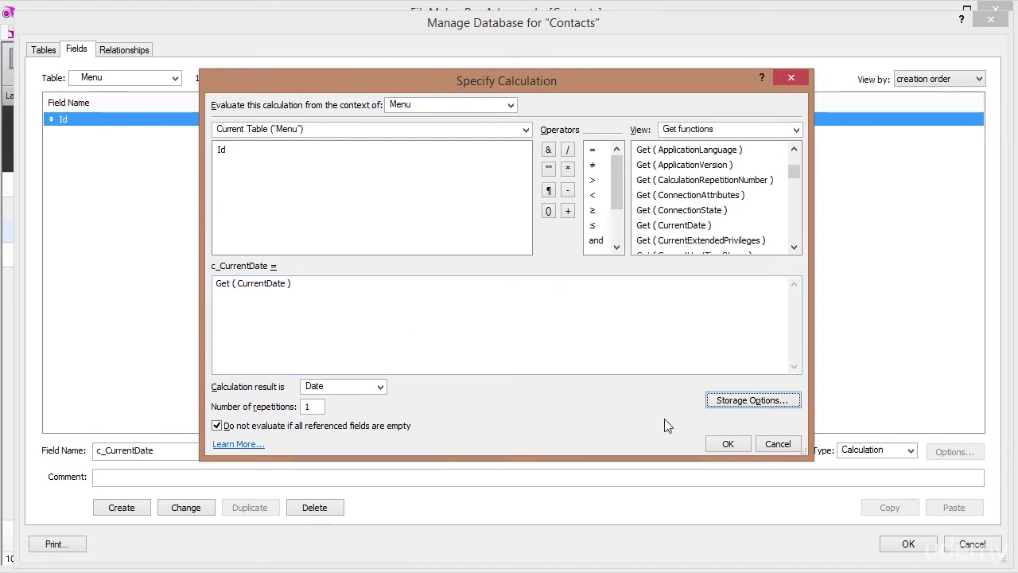
{"action": "left_click", "coordinate": [725, 444]}
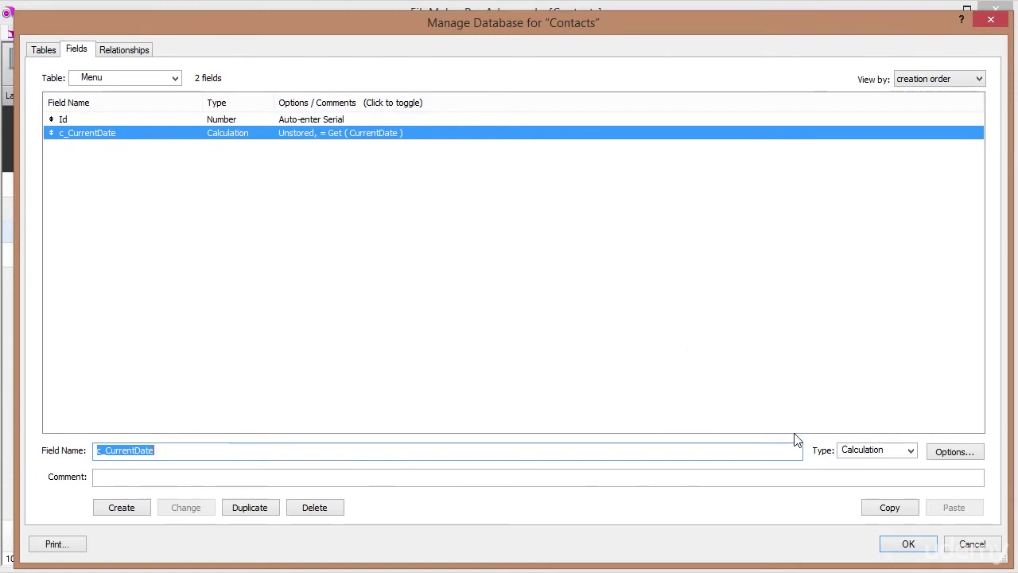
Close the database definitions, switch to the Menu layout and add a new record.
{"action": "left_click", "coordinate": [907, 543]}
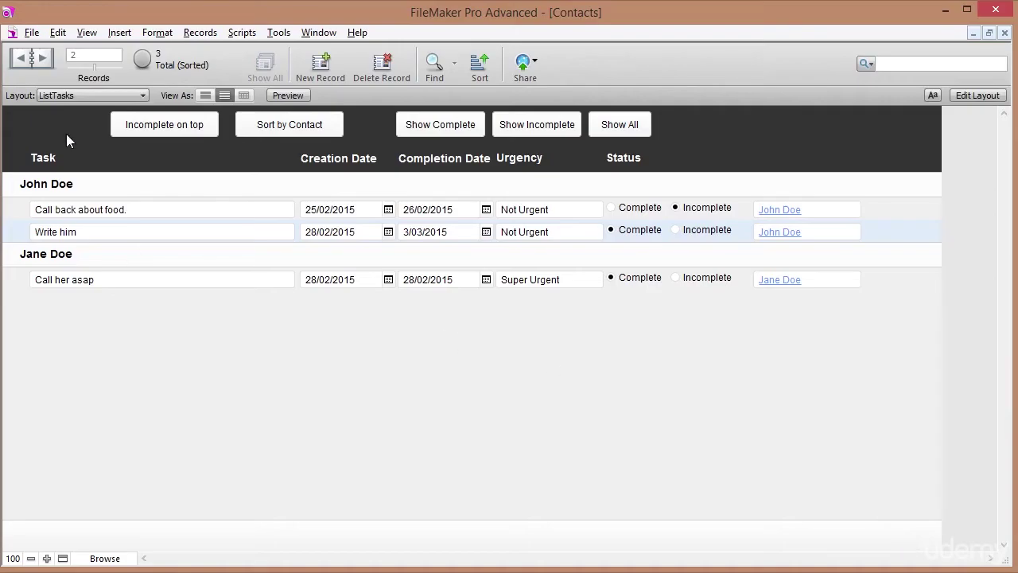
{"action": "left_click", "coordinate": [64, 94]}
{"action": "left_click", "coordinate": [65, 174]}
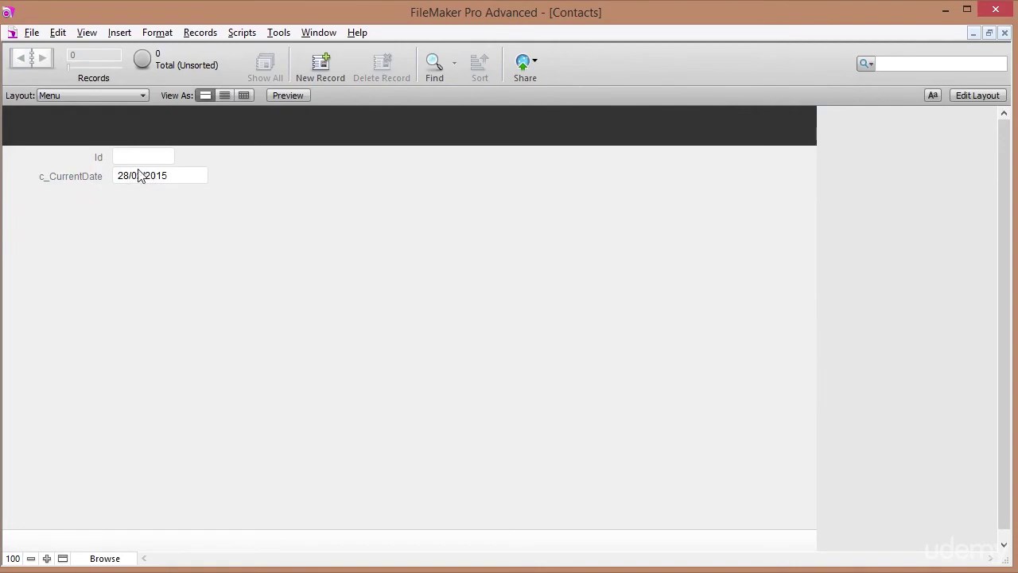
{"action": "left_click", "coordinate": [310, 73]}
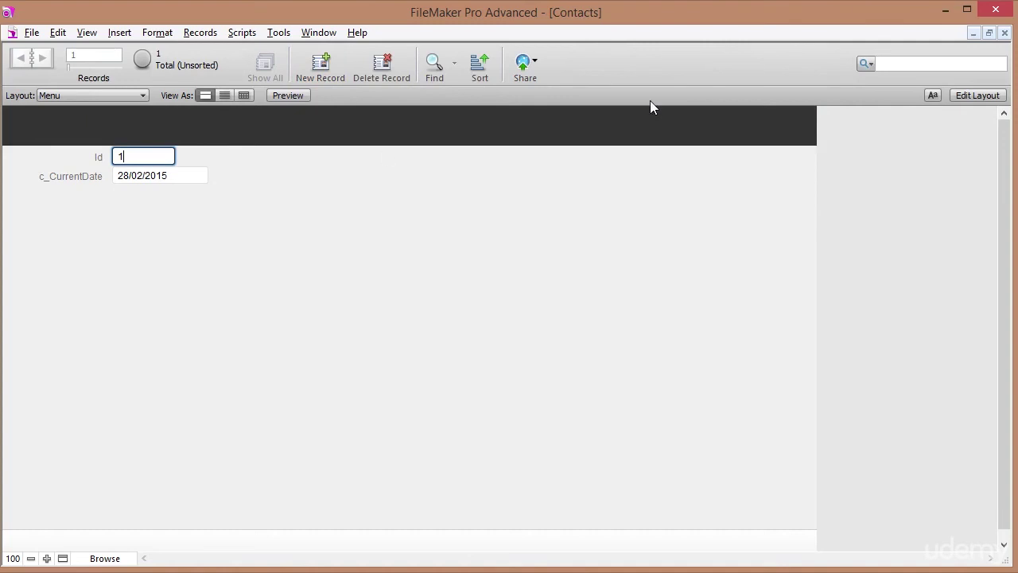
In Layout mode, delete the Id and c_CurrentDate fields from the body.
{"action": "left_click", "coordinate": [975, 95]}
{"action": "left_click_drag", "start_coordinate": [276, 227], "coordinate": [90, 177]}
{"action": "key", "text": "Delete"}
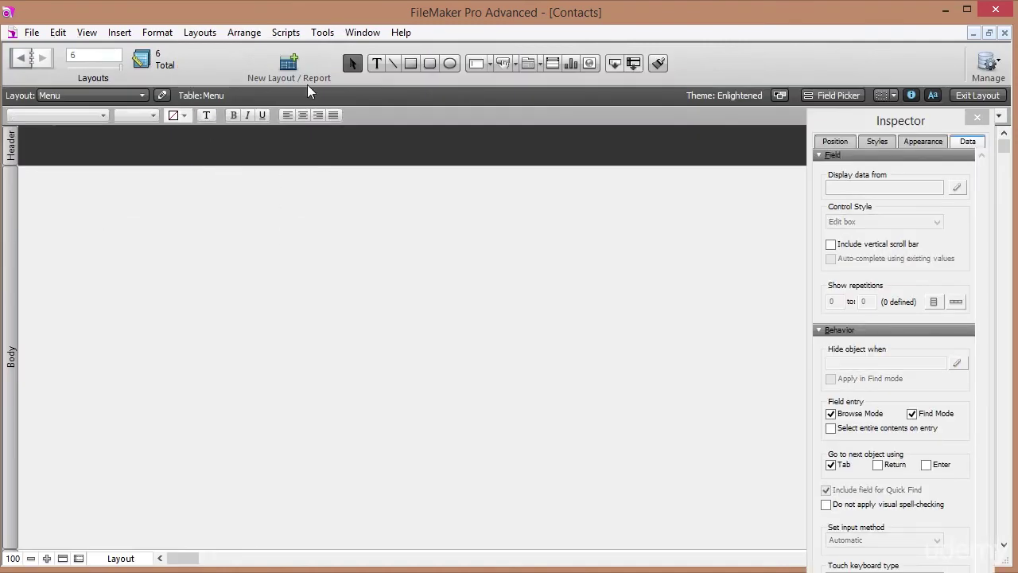
Place a 36 pt 'Menu' title at the header's left, then mark a text spot on the right.
{"action": "left_click", "coordinate": [149, 150]}
{"action": "type", "text": "Menu"}
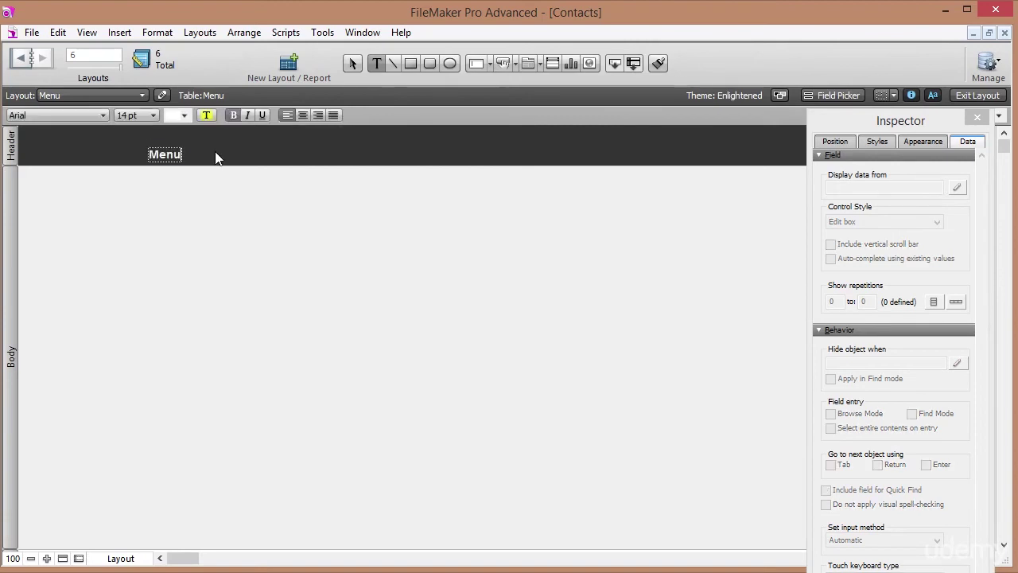
{"action": "key", "text": "Escape"}
{"action": "left_click", "coordinate": [132, 118]}
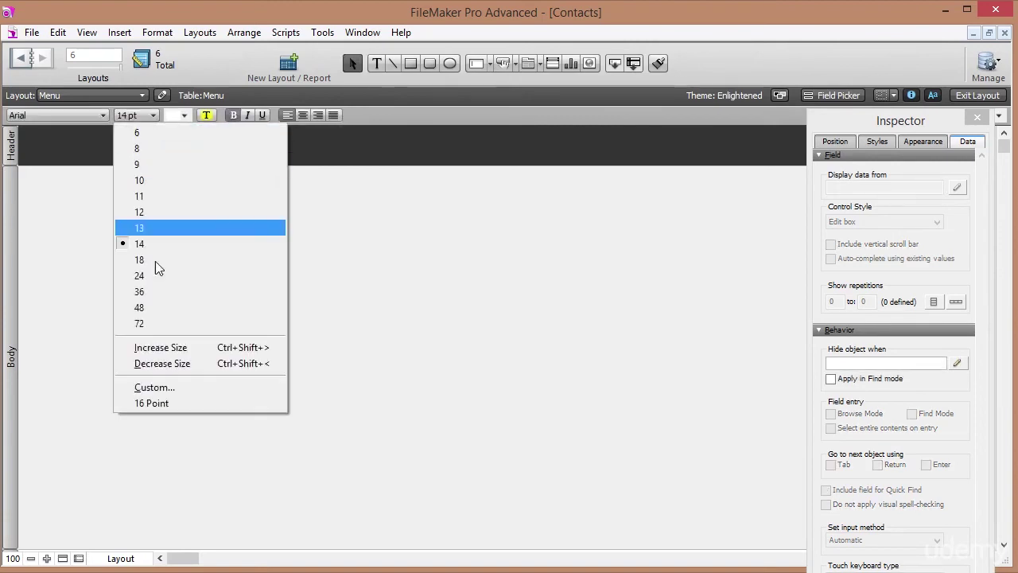
{"action": "left_click", "coordinate": [159, 291]}
{"action": "left_click_drag", "start_coordinate": [189, 179], "coordinate": [136, 160]}
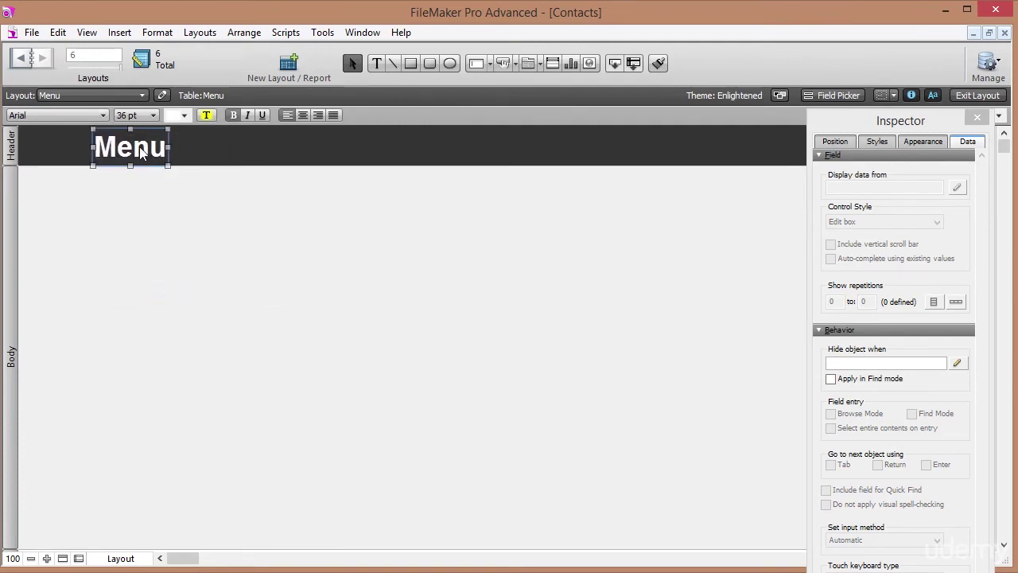
{"action": "left_click", "coordinate": [376, 63]}
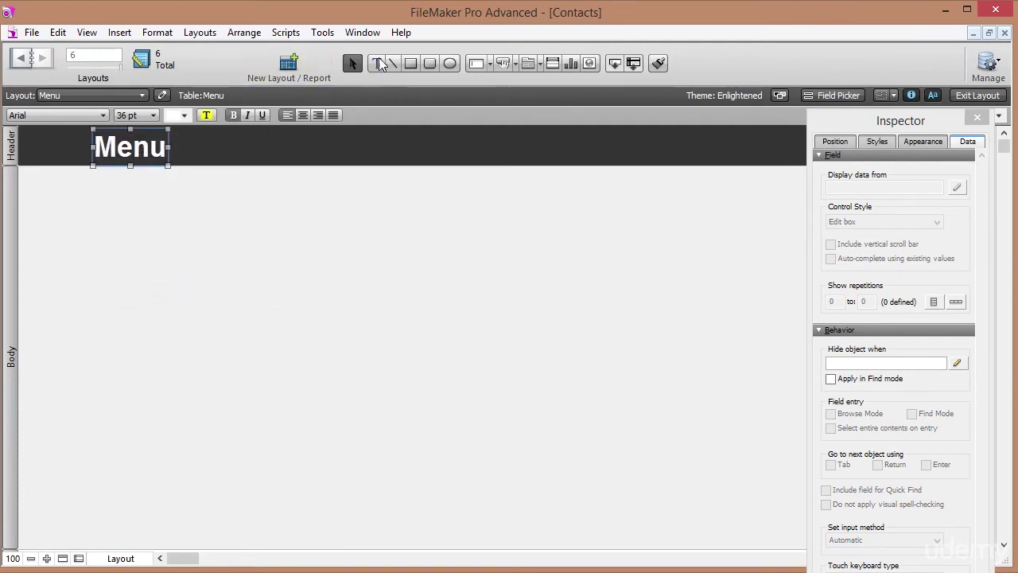
{"action": "left_click", "coordinate": [698, 153]}
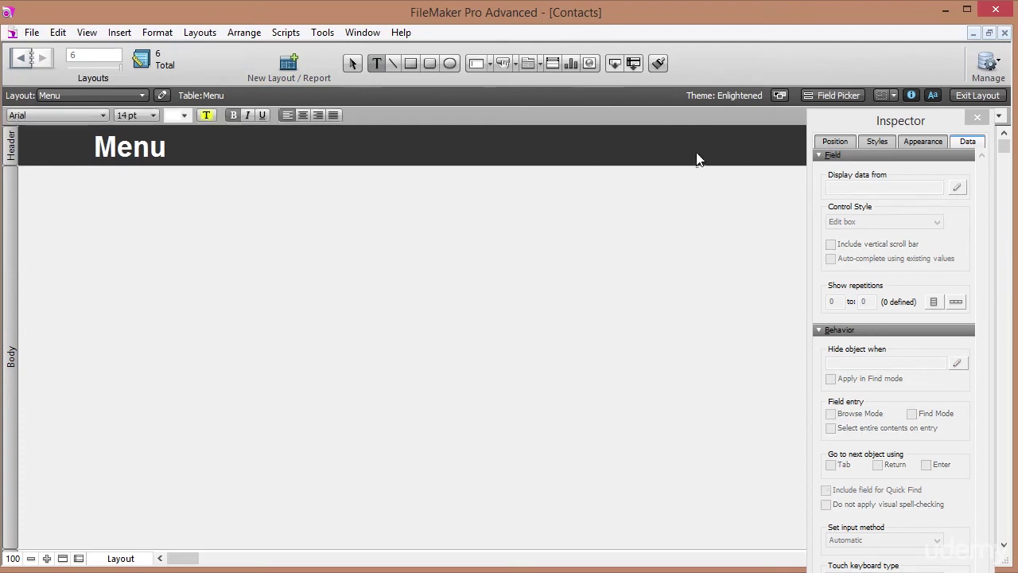
Insert the Menu table's c_CurrentDate merge field into the header and widen it leftward.
{"action": "left_click", "coordinate": [89, 33]}
{"action": "mouse_move", "coordinate": [119, 33]}
{"action": "left_click", "coordinate": [180, 426]}
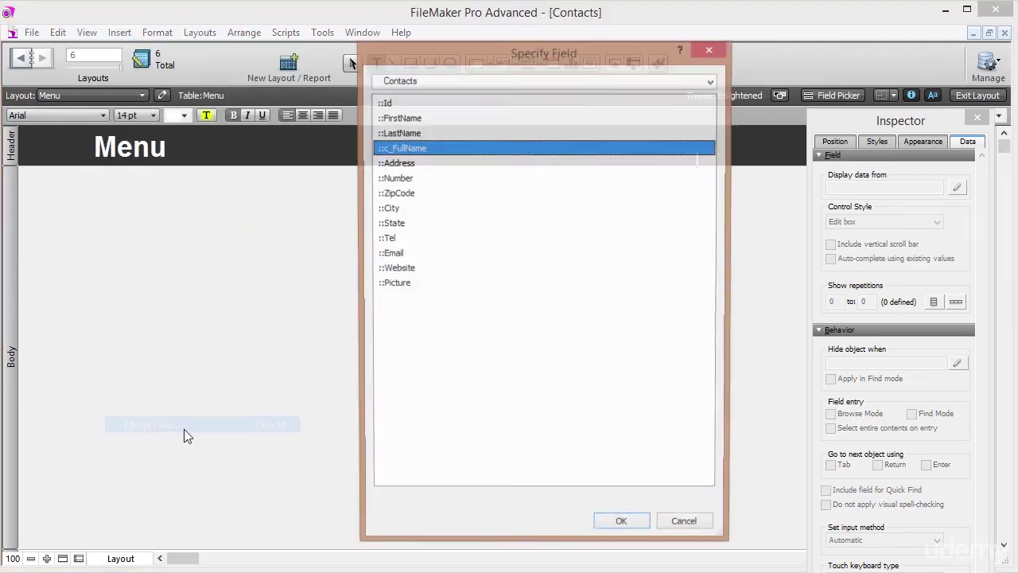
{"action": "left_click", "coordinate": [487, 81]}
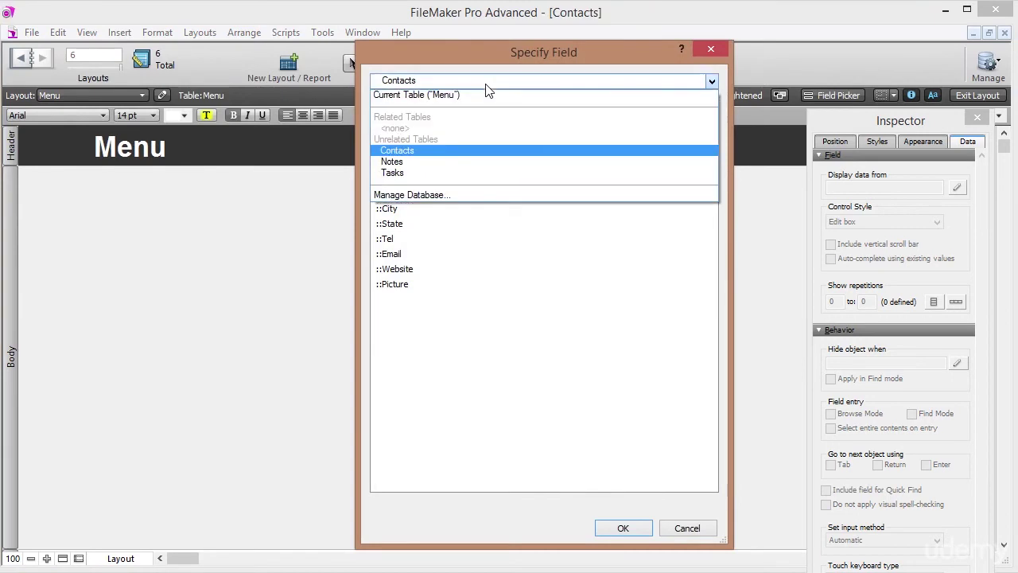
{"action": "left_click", "coordinate": [469, 95]}
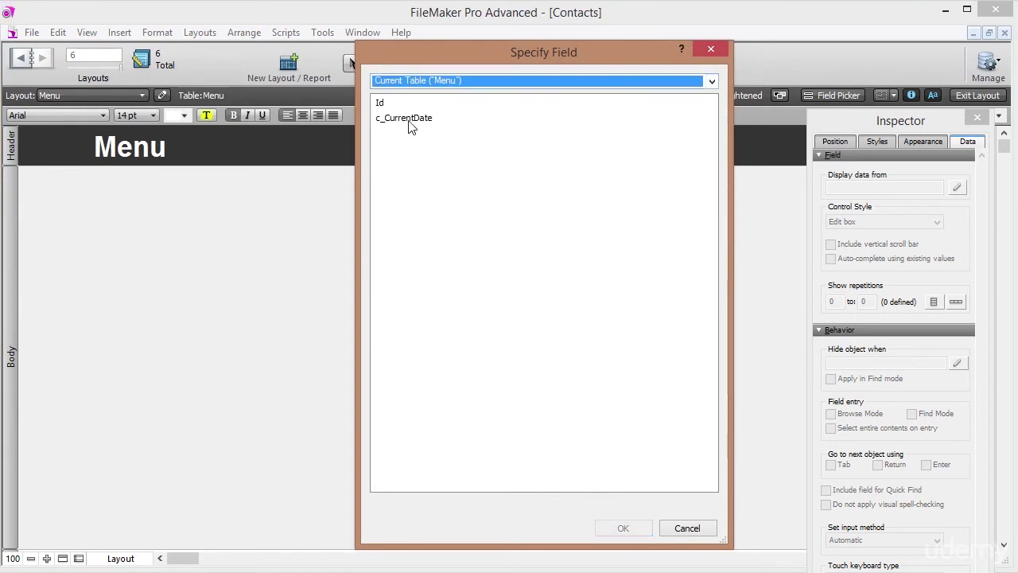
{"action": "double_click", "coordinate": [408, 118]}
{"action": "left_click", "coordinate": [752, 161]}
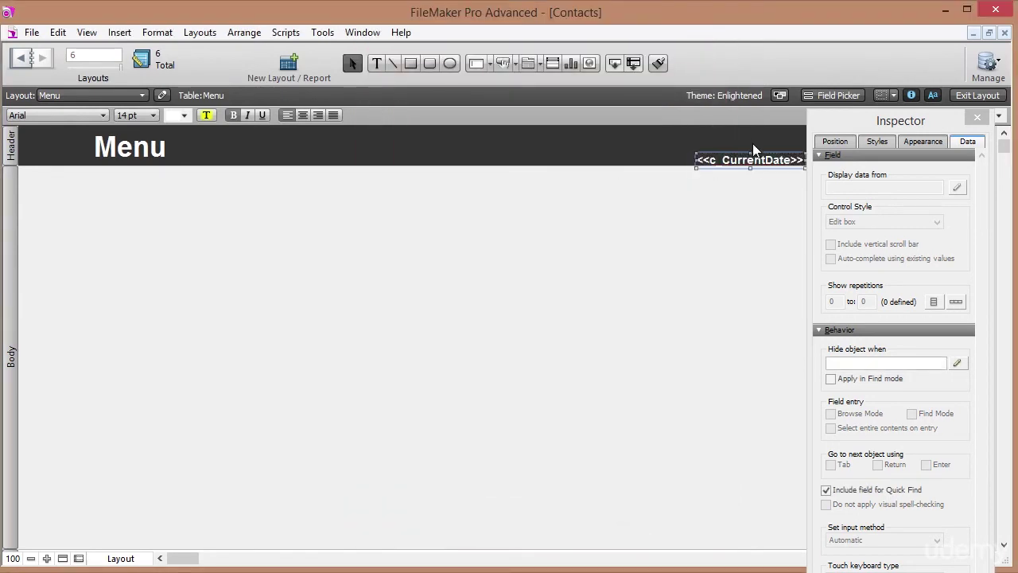
{"action": "left_click_drag", "start_coordinate": [752, 167], "coordinate": [746, 159]}
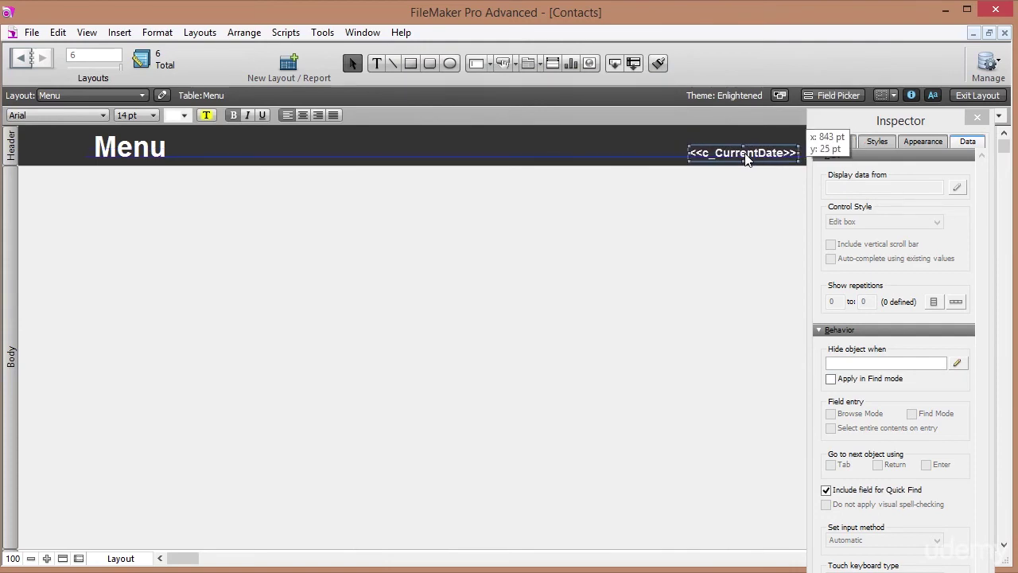
{"action": "left_click_drag", "start_coordinate": [688, 159], "coordinate": [668, 161]}
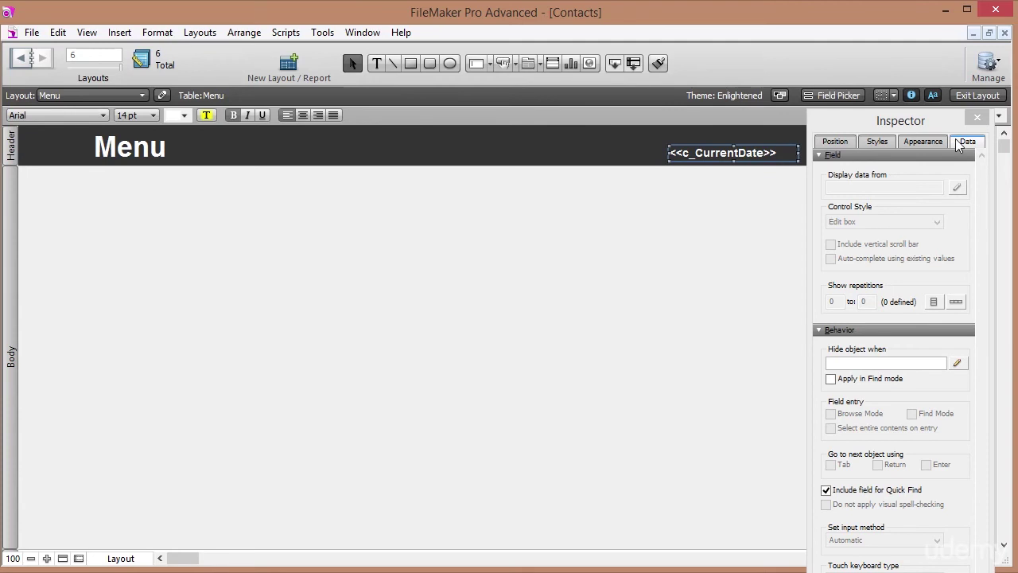
Format the date field as 25/12/2003 in the Inspector and return to Browse mode.
{"action": "left_click_drag", "start_coordinate": [894, 120], "coordinate": [824, 13]}
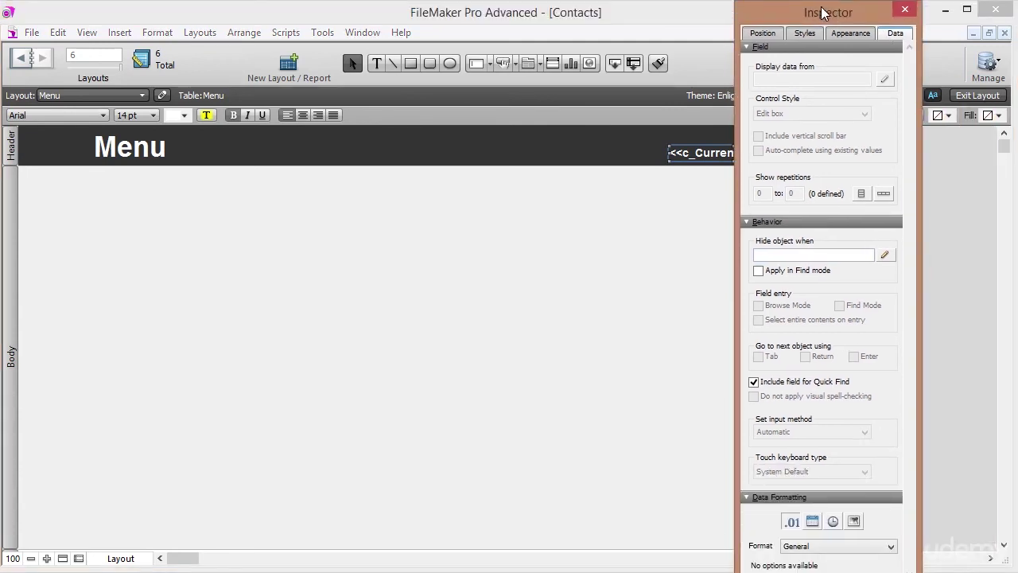
{"action": "left_click", "coordinate": [812, 522]}
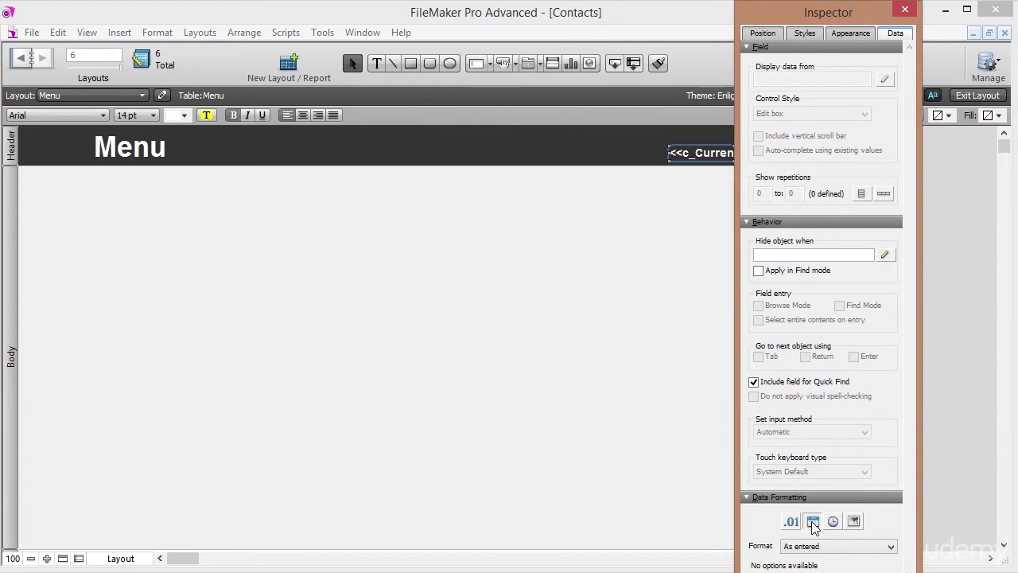
{"action": "left_click", "coordinate": [817, 547]}
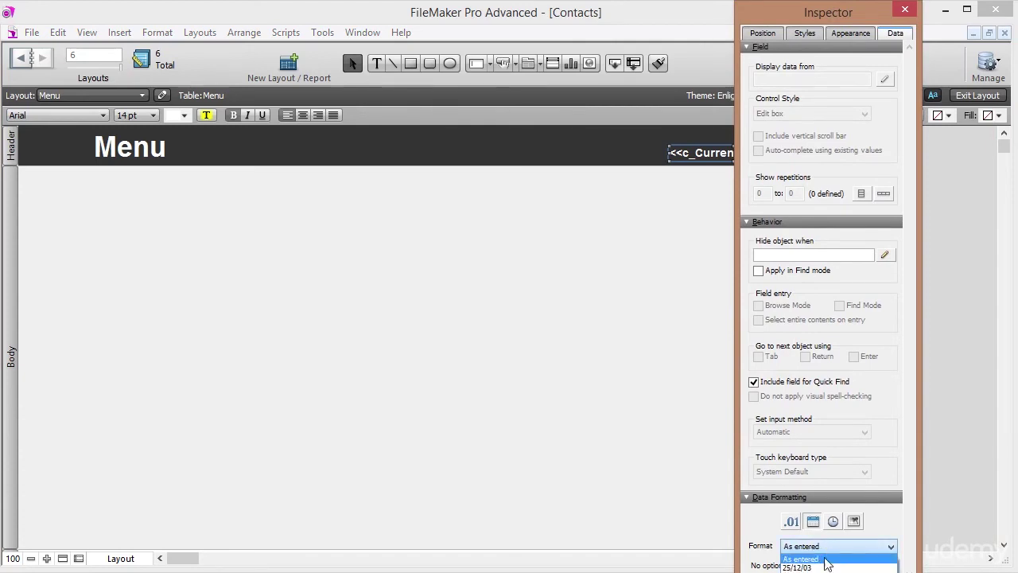
{"action": "left_click", "coordinate": [824, 568]}
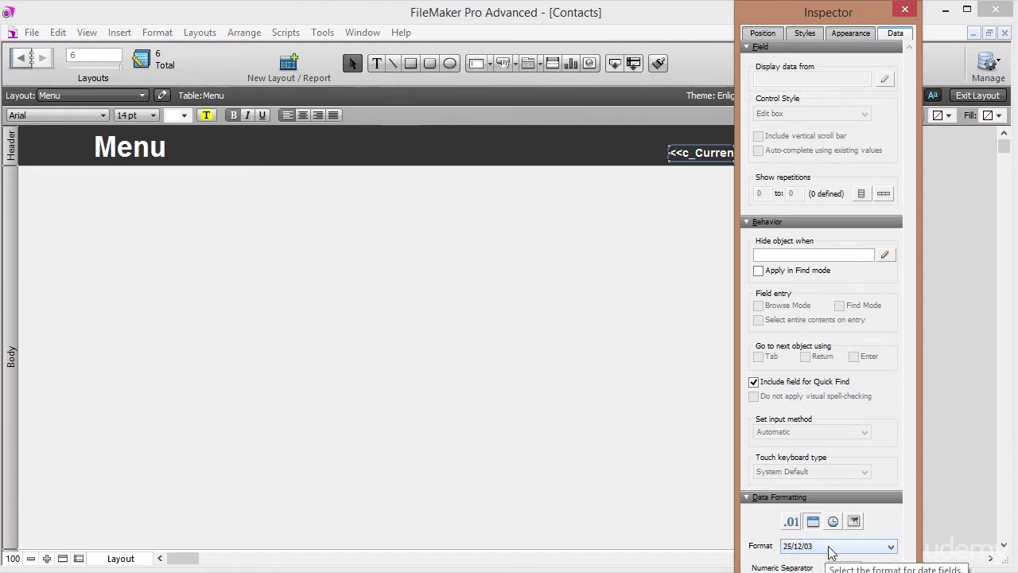
{"action": "left_click", "coordinate": [832, 549]}
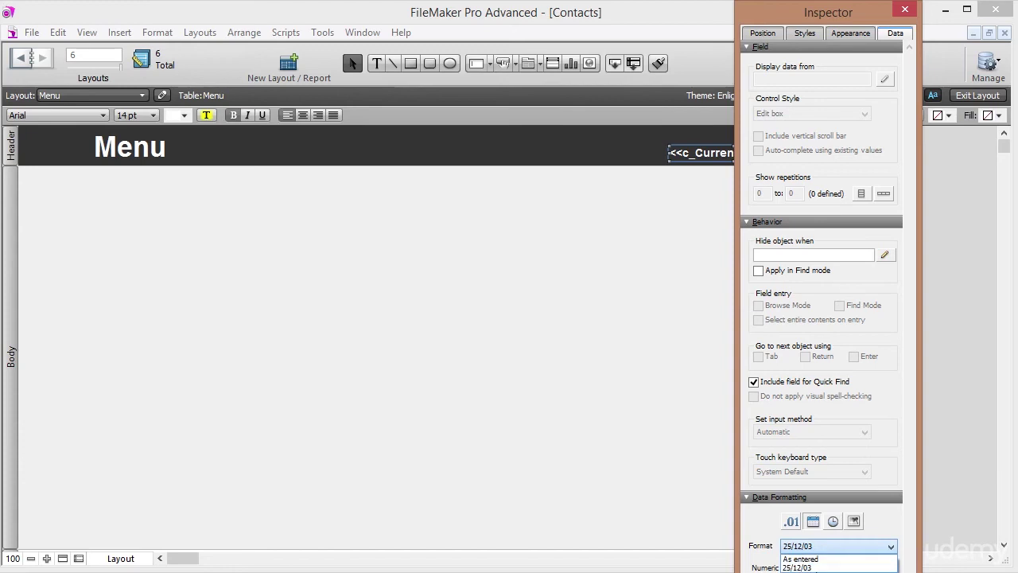
{"action": "key", "text": "Down"}
{"action": "key", "text": "Return"}
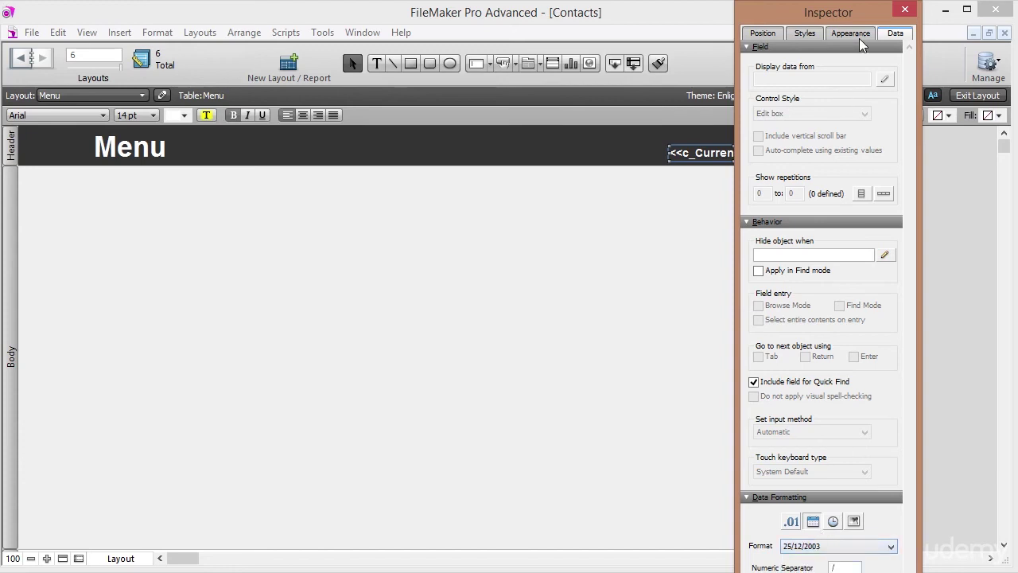
{"action": "left_click_drag", "start_coordinate": [863, 17], "coordinate": [937, 136]}
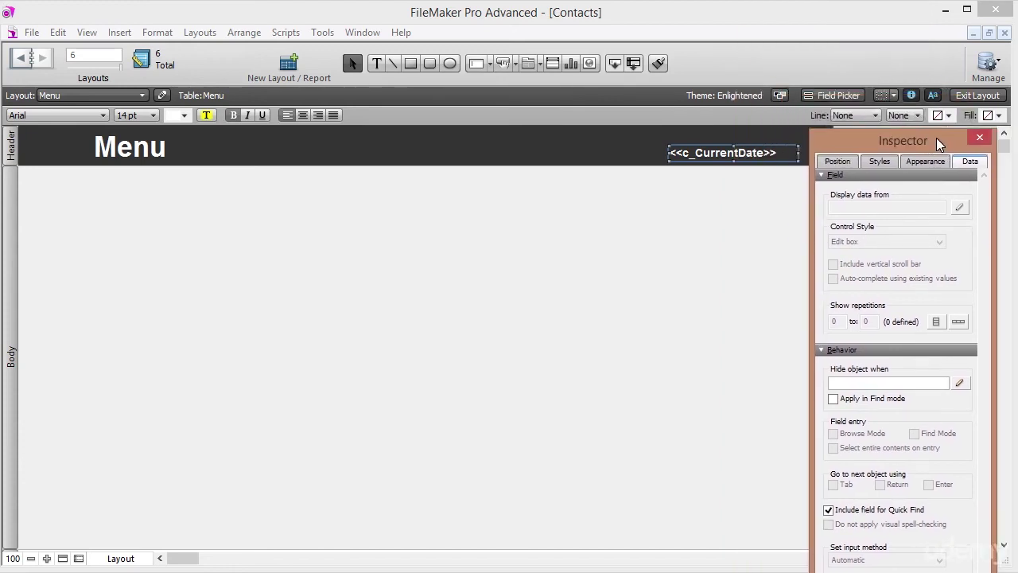
{"action": "left_click", "coordinate": [977, 96]}
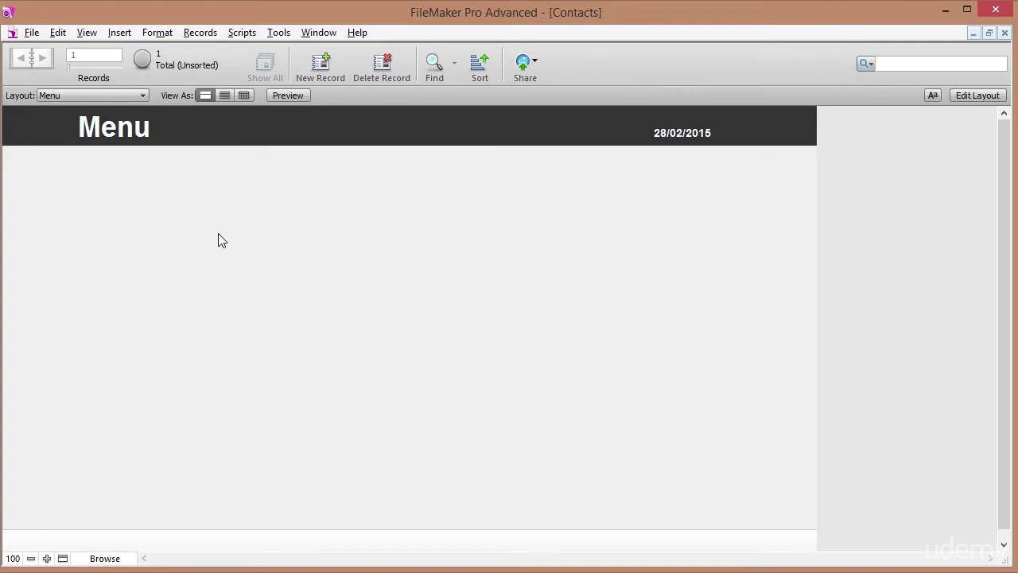
In File Options, make the file switch to the Menu layout when opened.
{"action": "left_click", "coordinate": [36, 32]}
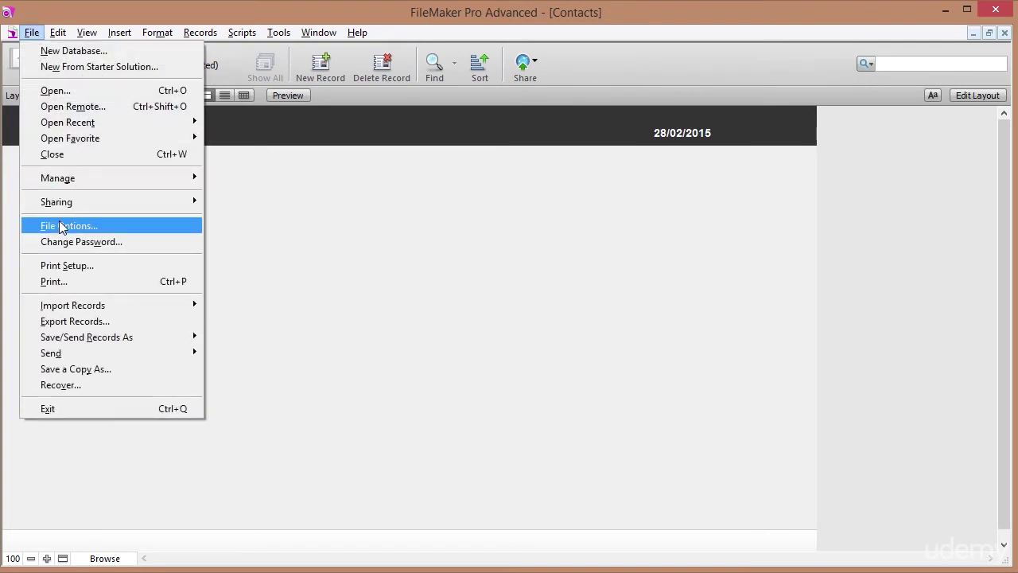
{"action": "left_click", "coordinate": [60, 226]}
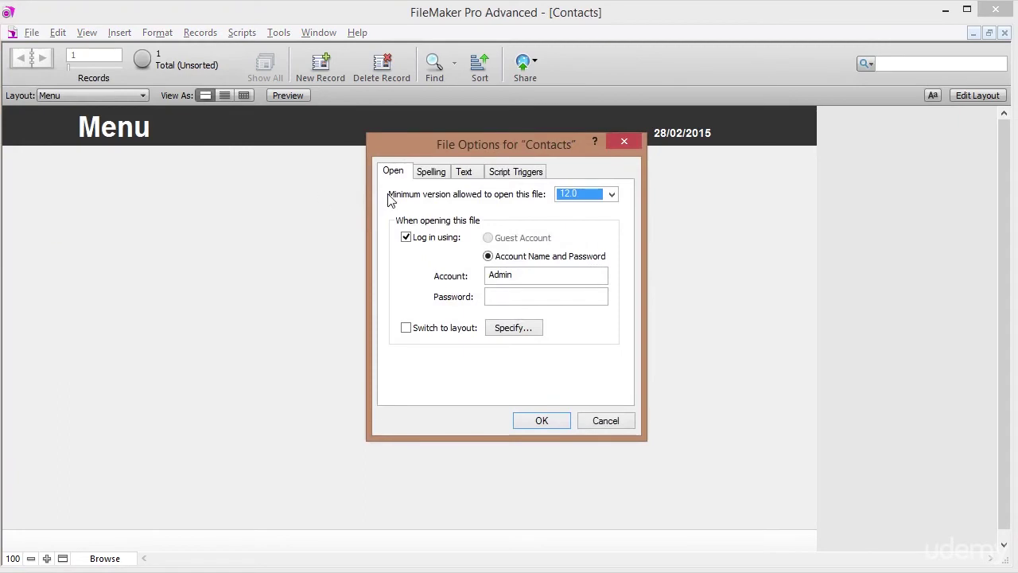
{"action": "left_click", "coordinate": [406, 327]}
{"action": "left_click", "coordinate": [518, 293]}
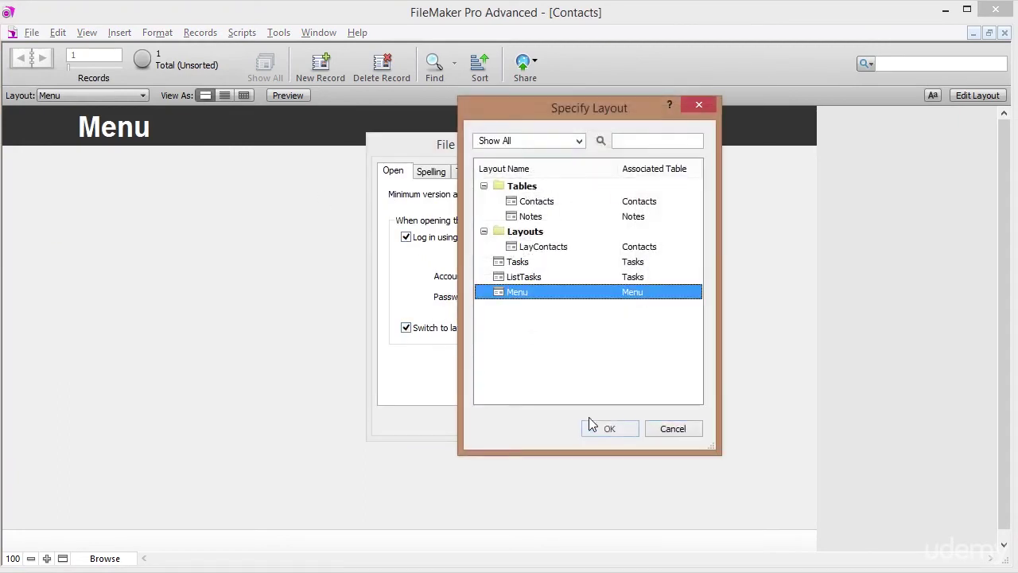
{"action": "left_click", "coordinate": [609, 427]}
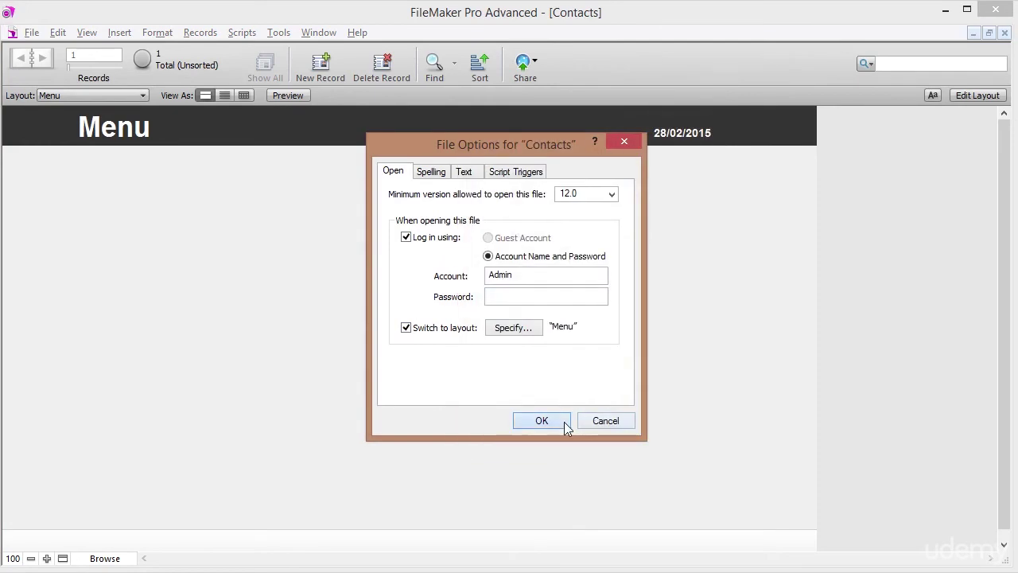
{"action": "left_click", "coordinate": [563, 422]}
Disable List View in the Menu layout's Layout Setup, keeping Form View, and exit Layout mode.
{"action": "left_click", "coordinate": [965, 95]}
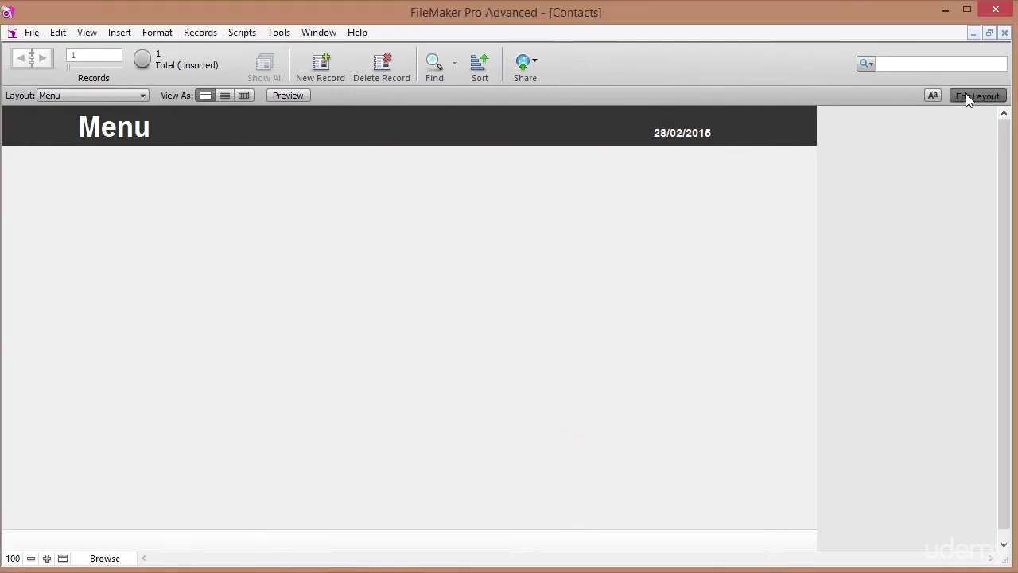
{"action": "left_click", "coordinate": [208, 35]}
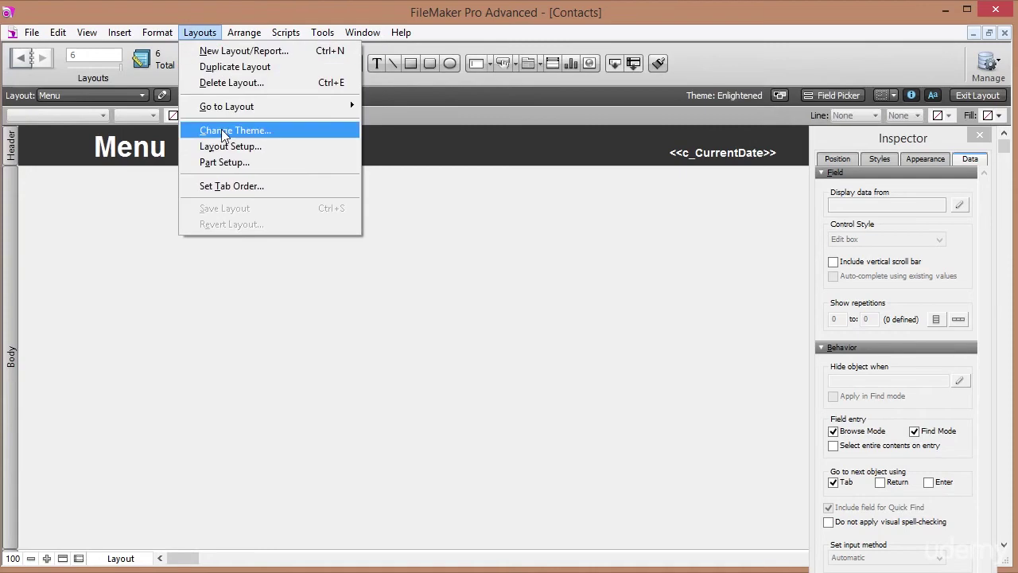
{"action": "left_click", "coordinate": [233, 147]}
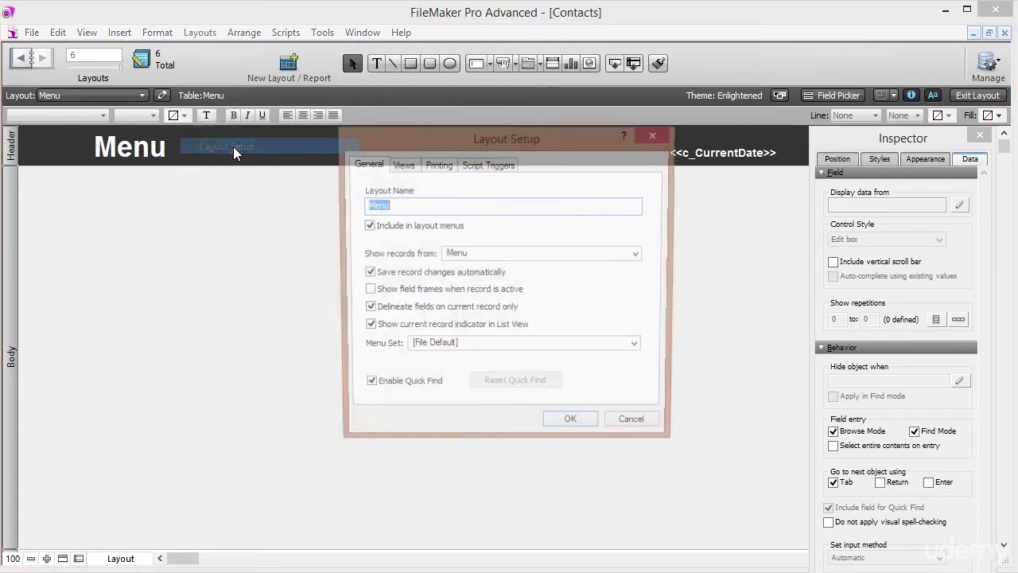
{"action": "left_click", "coordinate": [404, 165]}
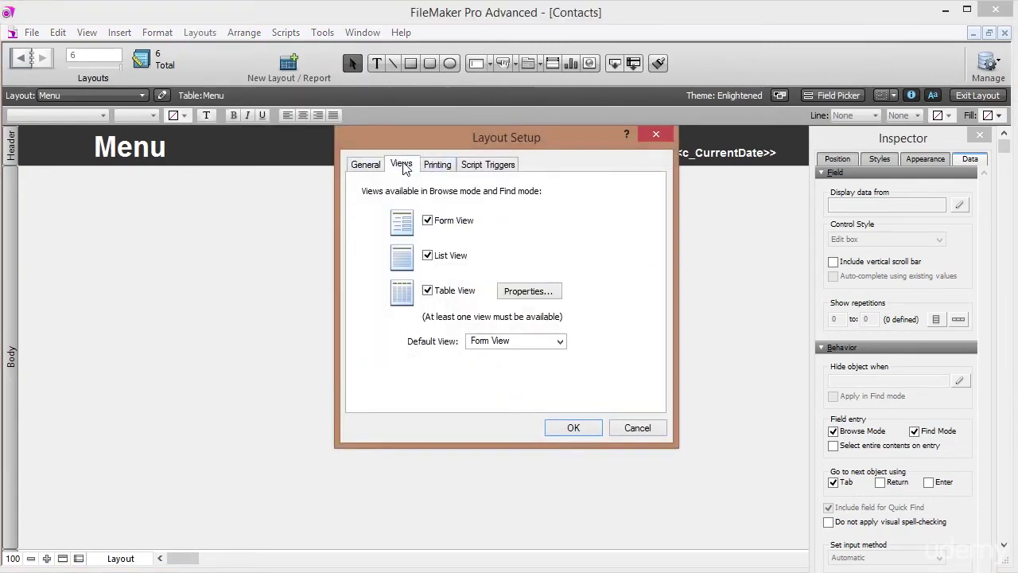
{"action": "left_click", "coordinate": [428, 222]}
{"action": "left_click", "coordinate": [428, 221]}
{"action": "left_click", "coordinate": [428, 255]}
{"action": "left_click", "coordinate": [569, 427]}
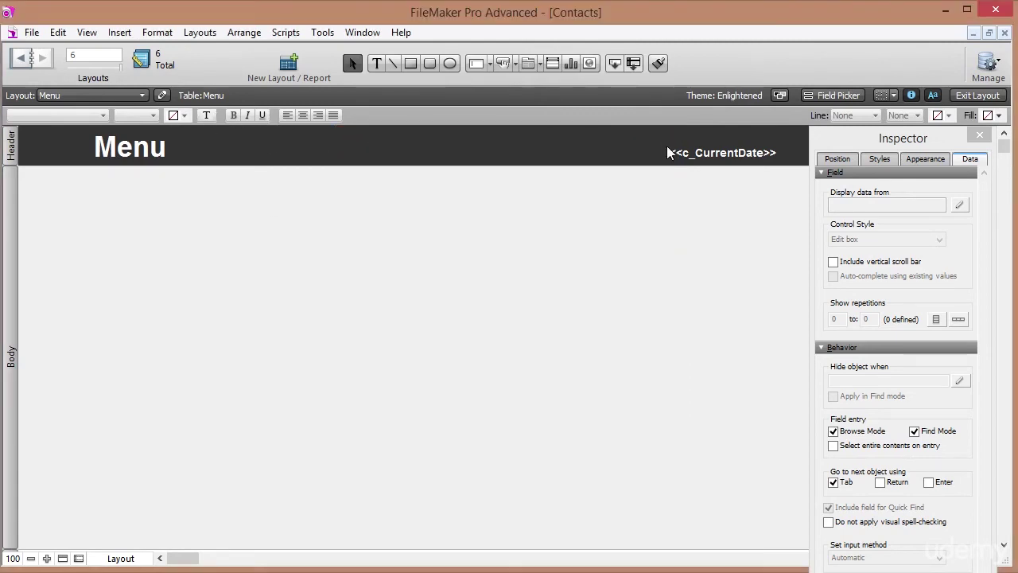
{"action": "left_click", "coordinate": [967, 95]}
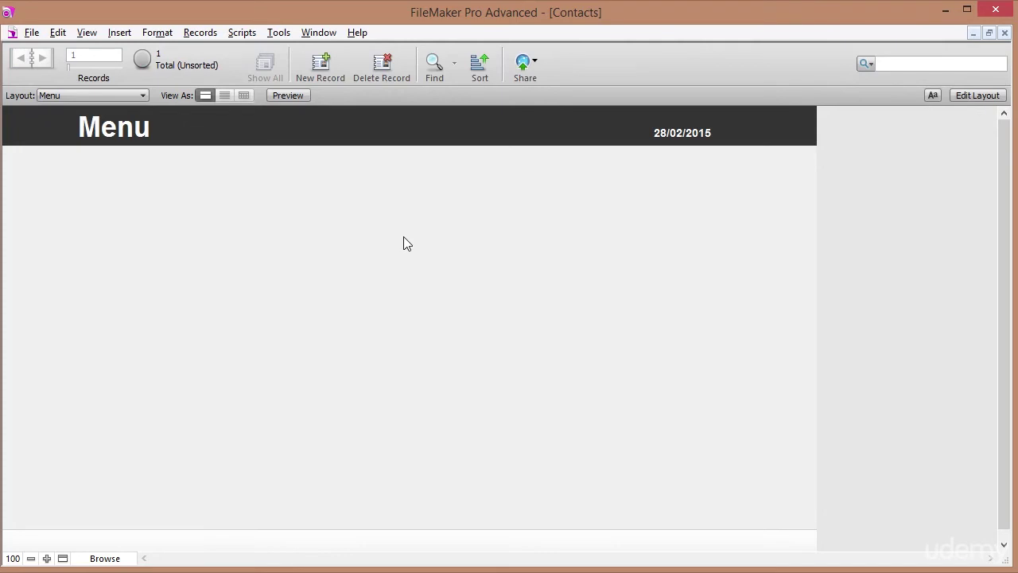
Insert Business man.png at the body's upper left, then switch to the easyicon.net browser page.
{"action": "left_click", "coordinate": [991, 97]}
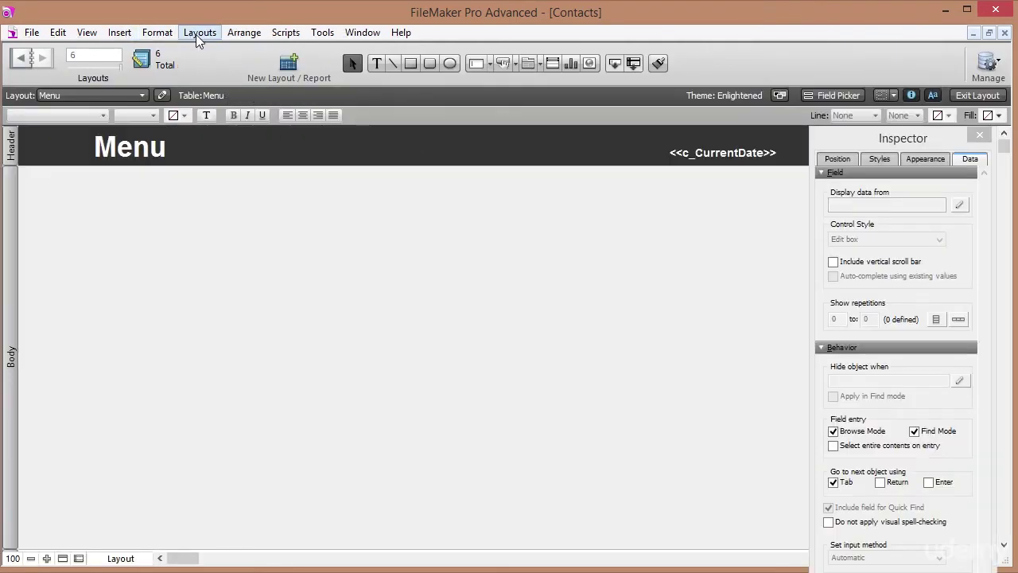
{"action": "left_click", "coordinate": [86, 32]}
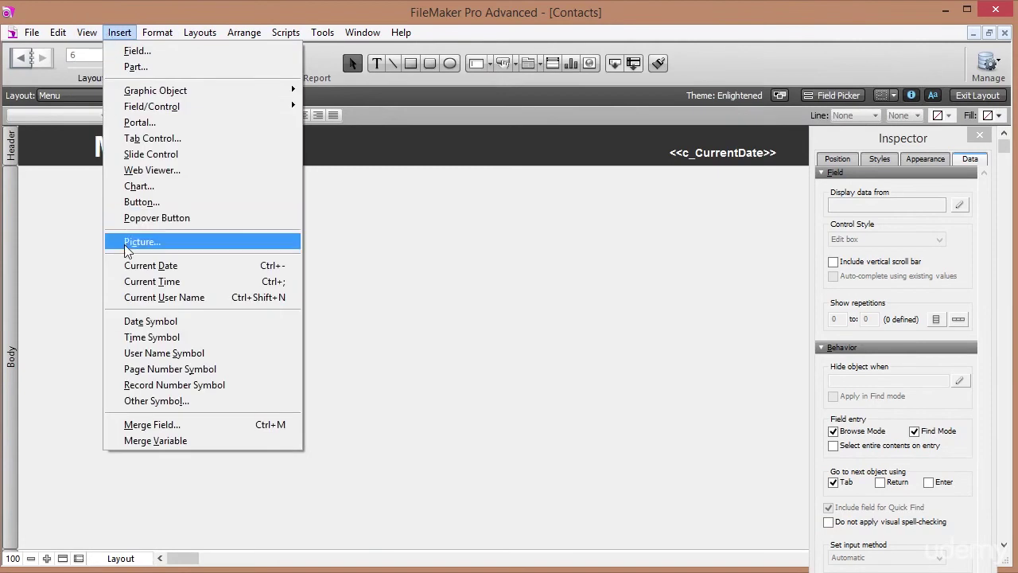
{"action": "left_click", "coordinate": [131, 243]}
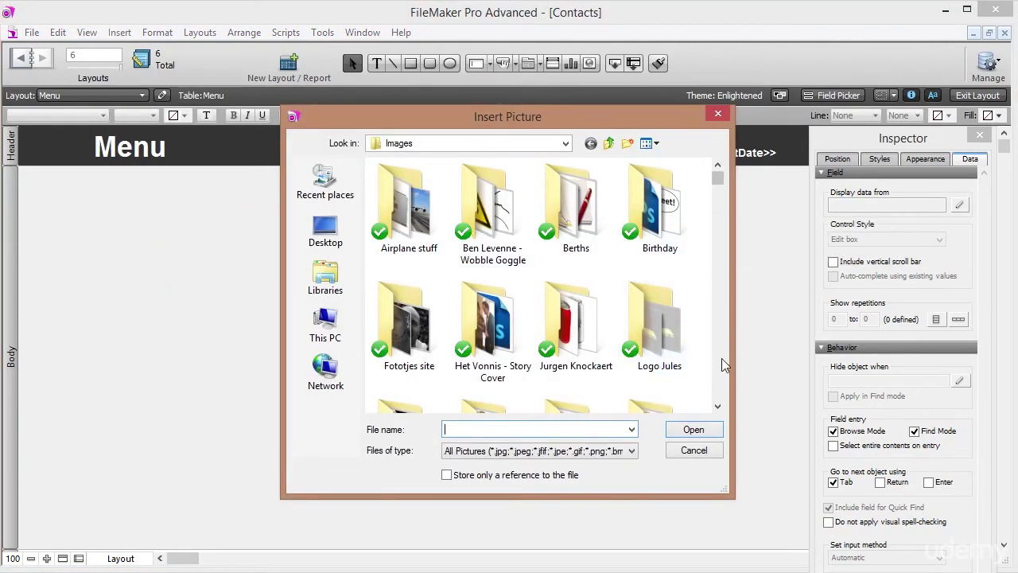
{"action": "scroll", "coordinate": [721, 358], "scroll_direction": "down", "scroll_amount": 10}
{"action": "left_click", "coordinate": [536, 282]}
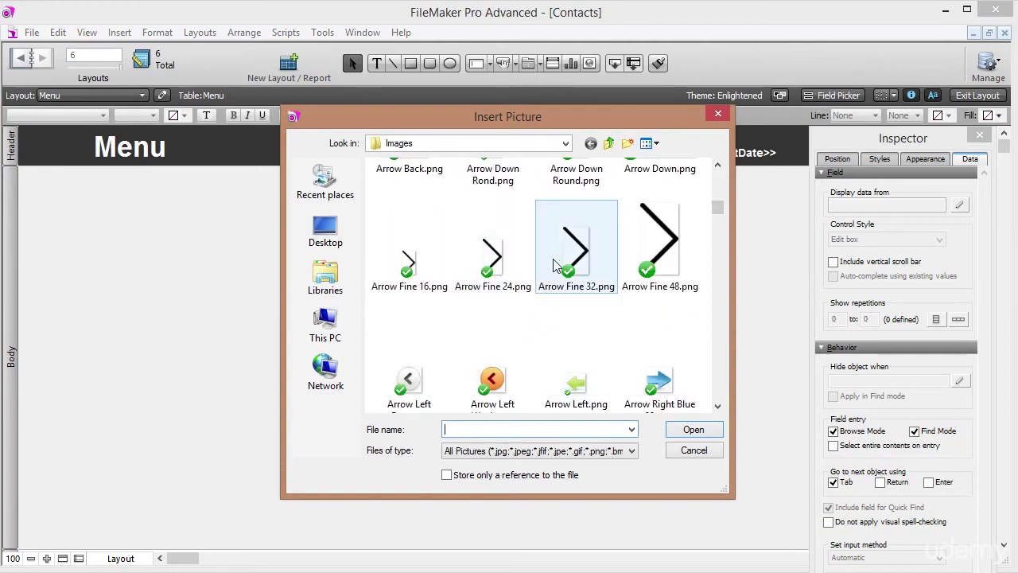
{"action": "key", "text": "b"}
{"action": "scroll", "coordinate": [602, 269], "scroll_direction": "down", "scroll_amount": 3}
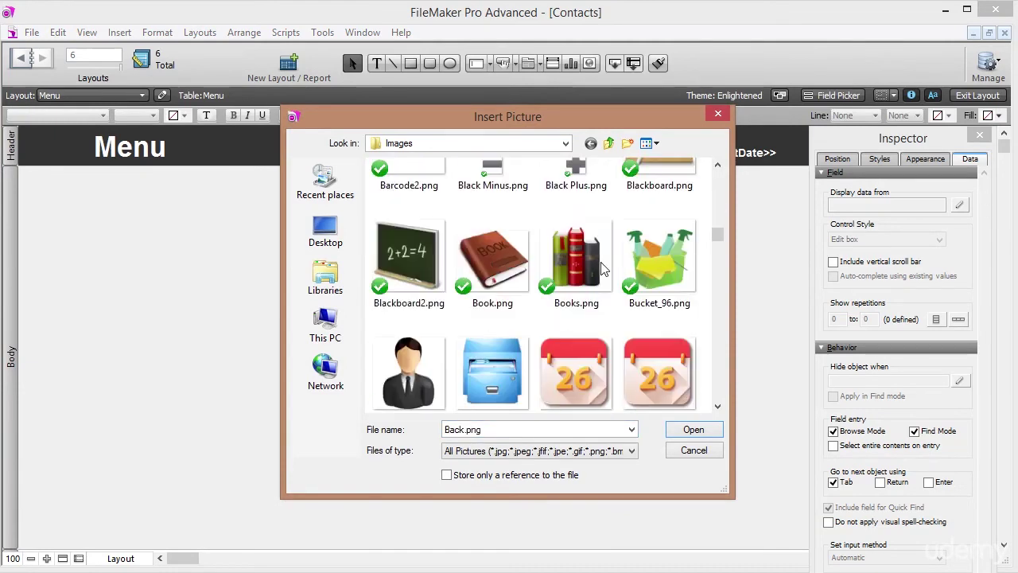
{"action": "left_click", "coordinate": [404, 367]}
{"action": "scroll", "coordinate": [404, 367], "scroll_direction": "down", "scroll_amount": 3}
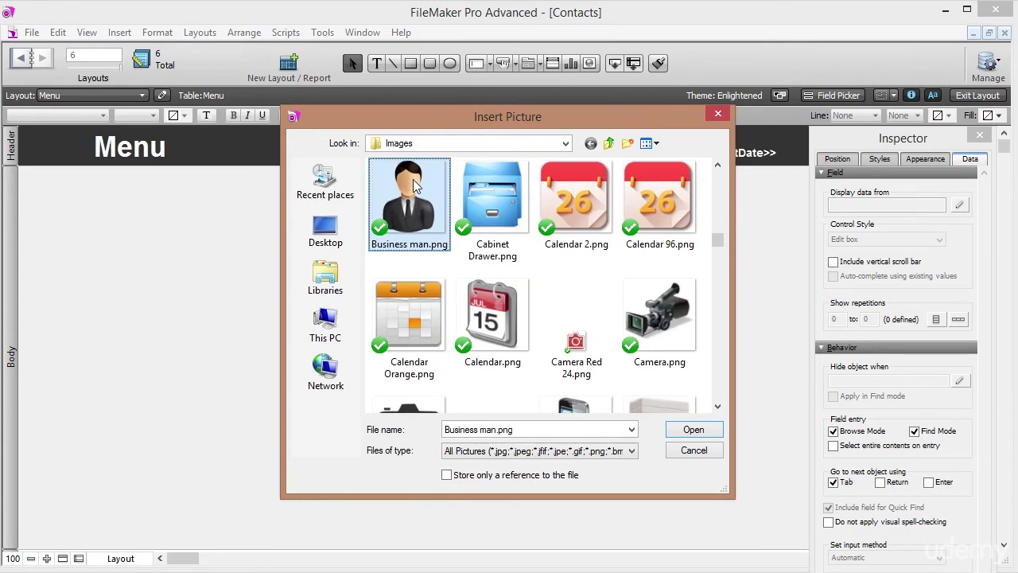
{"action": "double_click", "coordinate": [414, 210]}
{"action": "left_click_drag", "start_coordinate": [354, 291], "coordinate": [183, 265]}
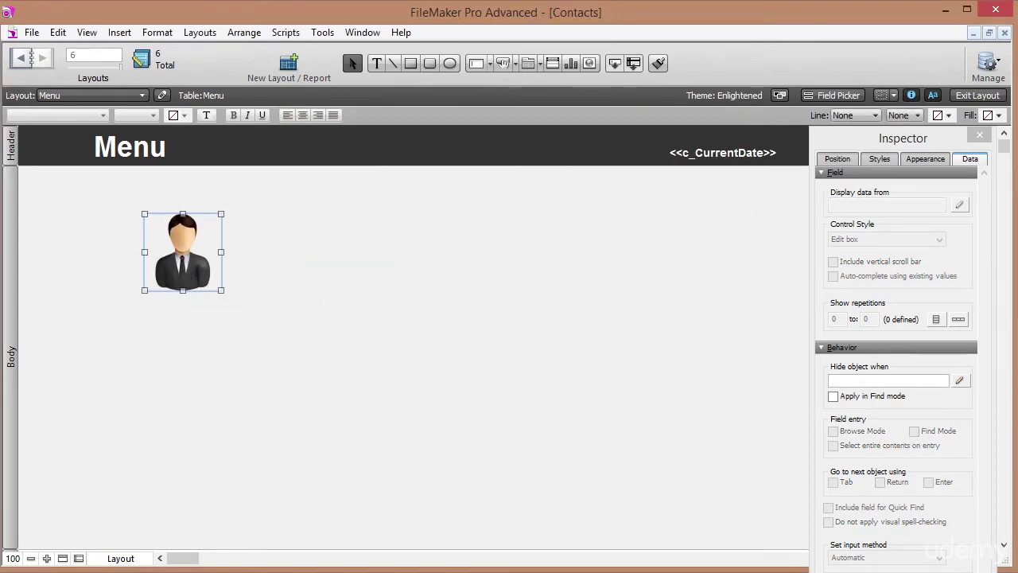
{"action": "key", "text": "alt+Tab"}
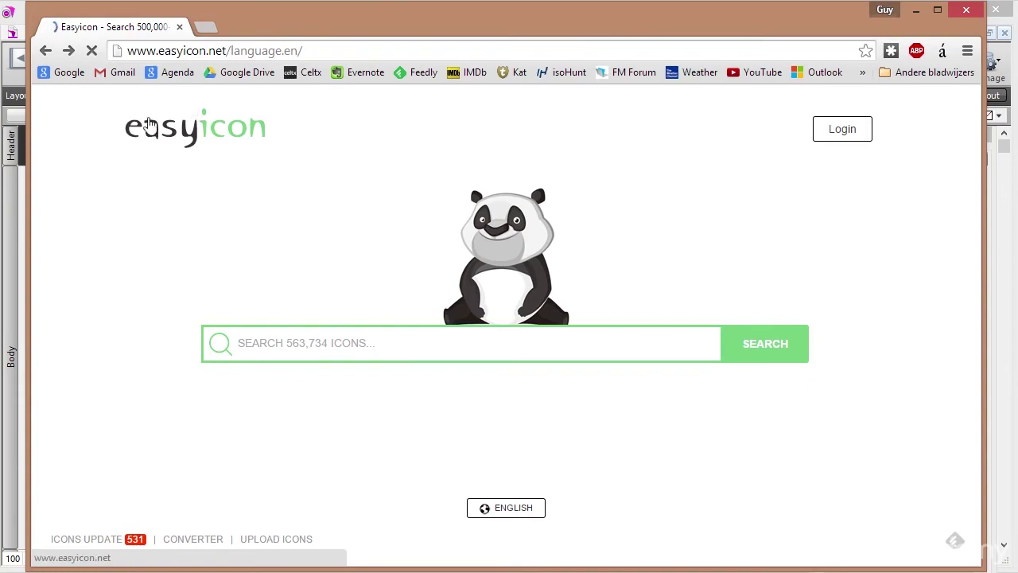
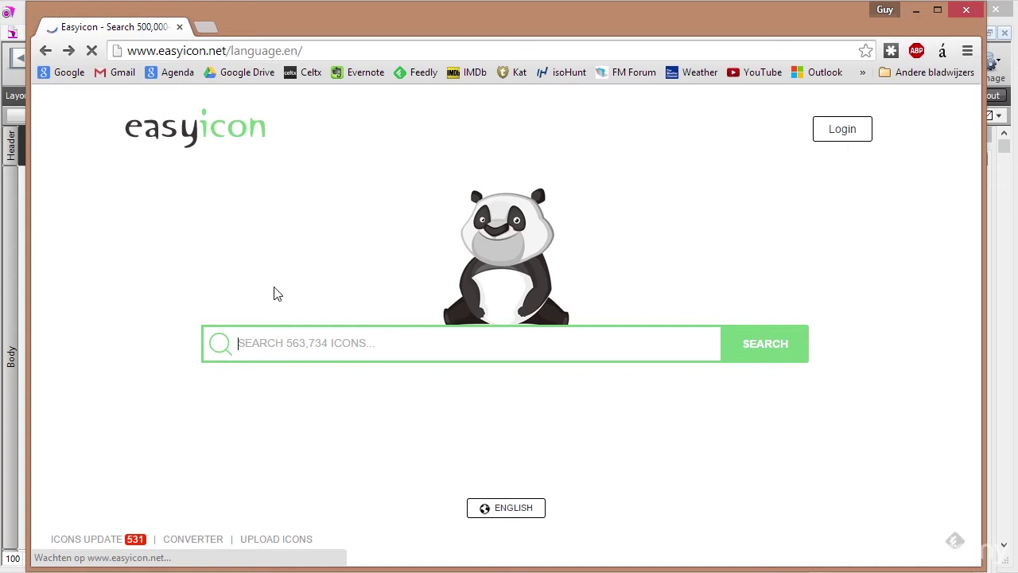
Search easyicon for 'contacts' and open the ios8 Contacts icon's detail page.
{"action": "type", "text": "contacts"}
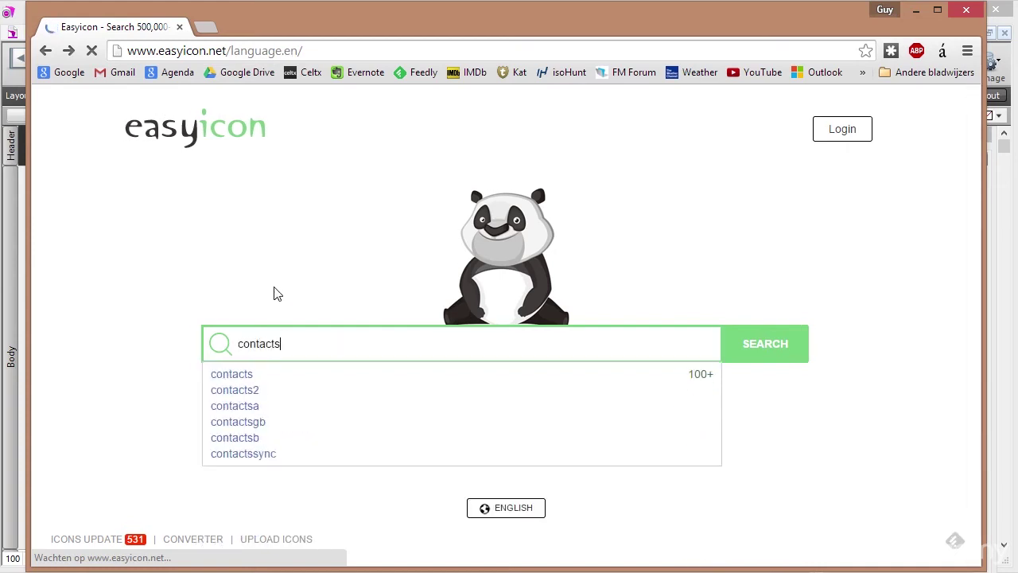
{"action": "key", "text": "Return"}
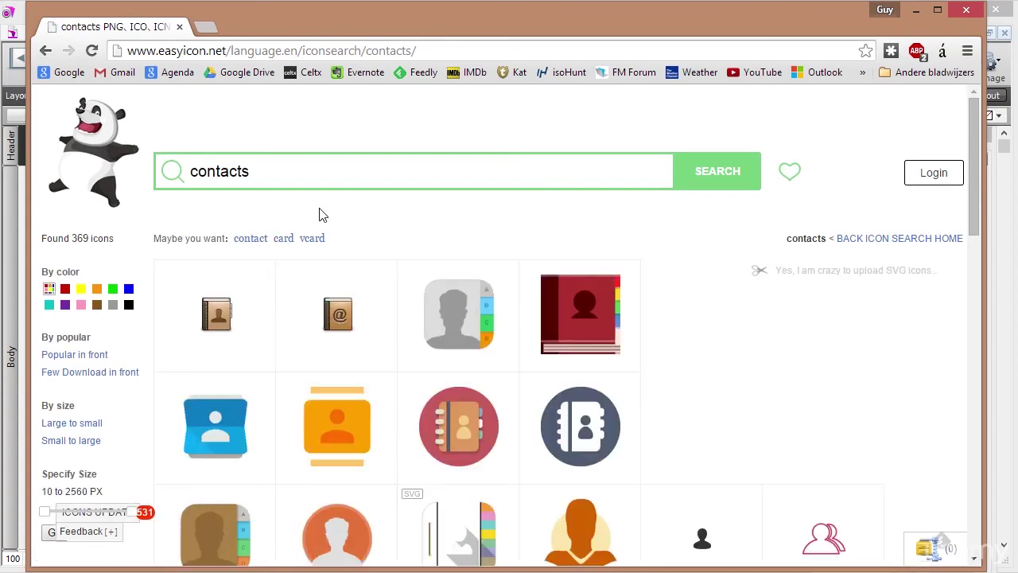
{"action": "scroll", "coordinate": [445, 319], "scroll_direction": "down", "scroll_amount": 3}
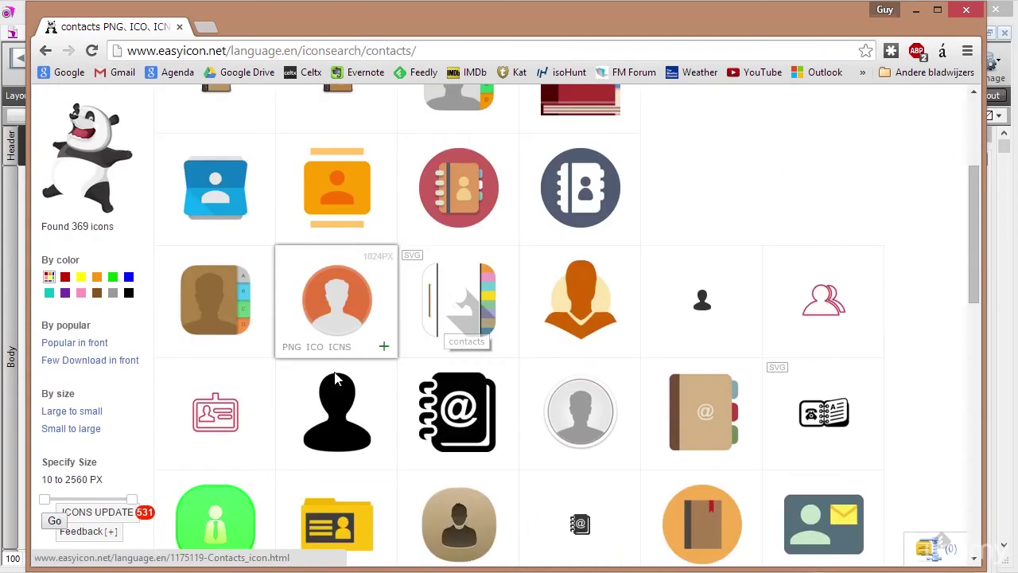
{"action": "scroll", "coordinate": [429, 390], "scroll_direction": "down", "scroll_amount": 2}
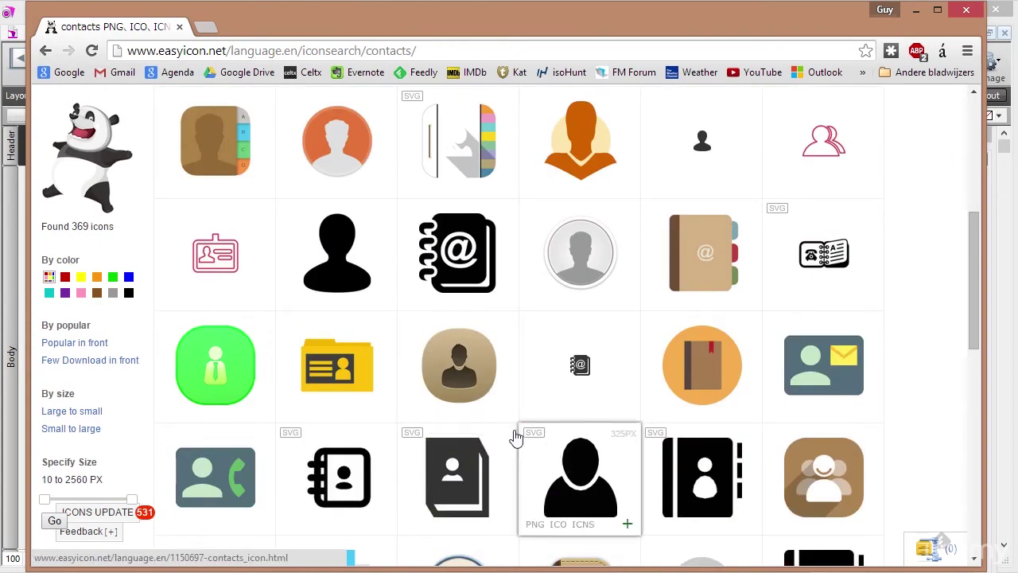
{"action": "left_click", "coordinate": [467, 371]}
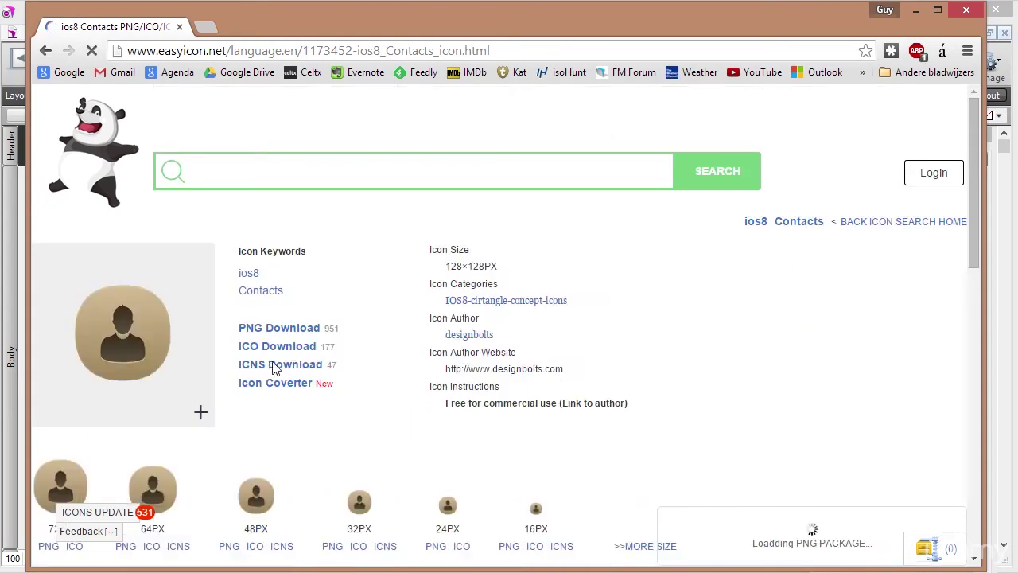
{"action": "scroll", "coordinate": [334, 427], "scroll_direction": "down", "scroll_amount": 1}
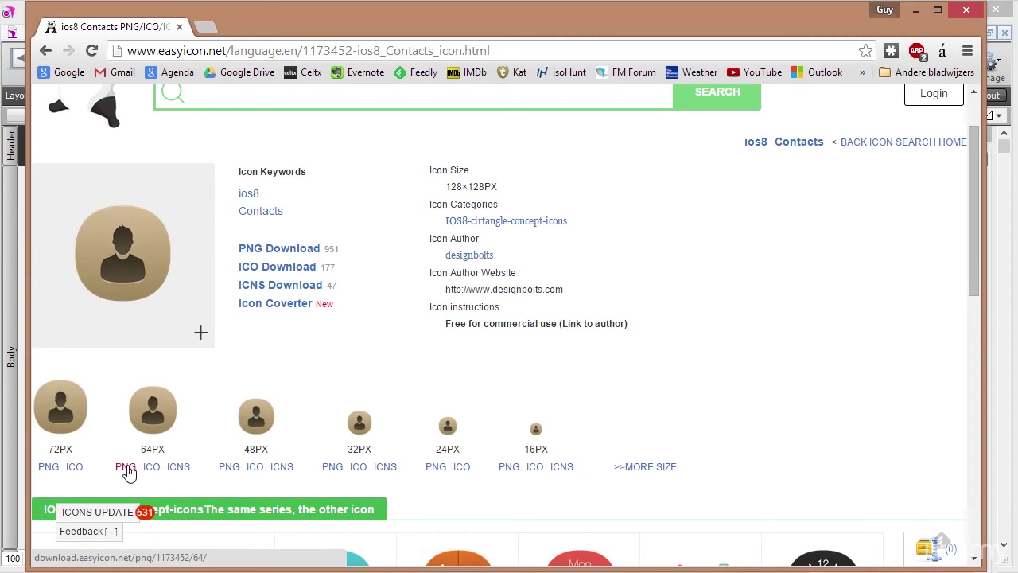
Close Chrome and shift the person image slightly left on the Menu layout.
{"action": "left_click", "coordinate": [180, 28]}
{"action": "left_click", "coordinate": [256, 285]}
{"action": "left_click", "coordinate": [185, 260]}
{"action": "left_click_drag", "start_coordinate": [185, 260], "coordinate": [169, 260]}
Add a 'Contacts' text label centred beneath the person image.
{"action": "left_click", "coordinate": [376, 64]}
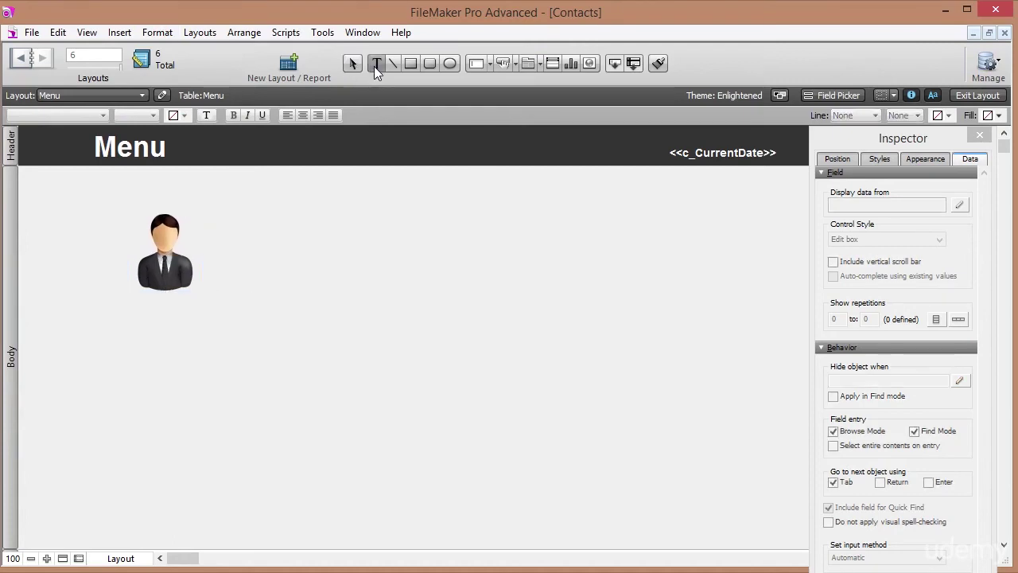
{"action": "left_click", "coordinate": [170, 315]}
{"action": "type", "text": "Contacts"}
{"action": "key", "text": "Escape"}
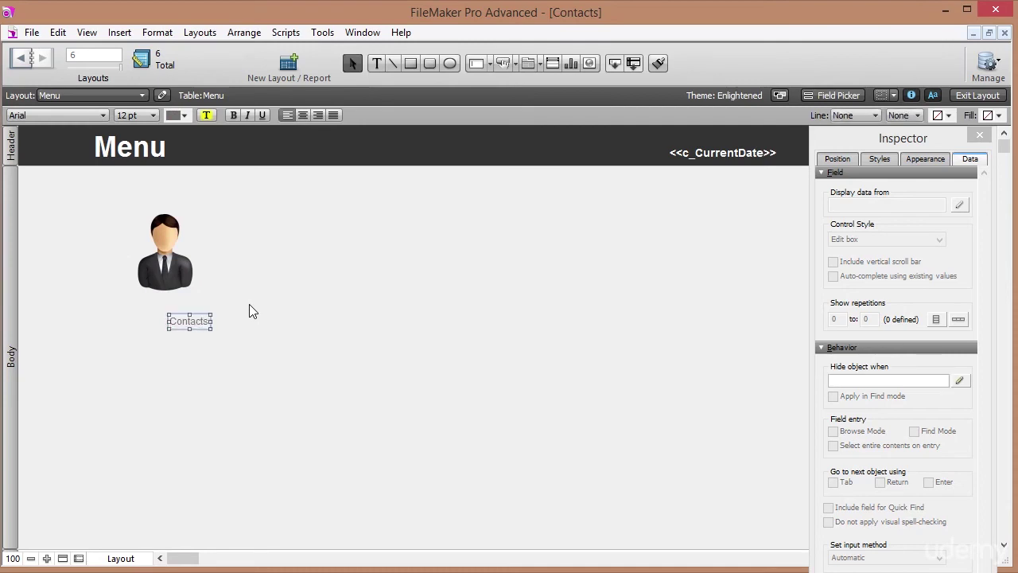
{"action": "left_click_drag", "start_coordinate": [205, 328], "coordinate": [181, 316]}
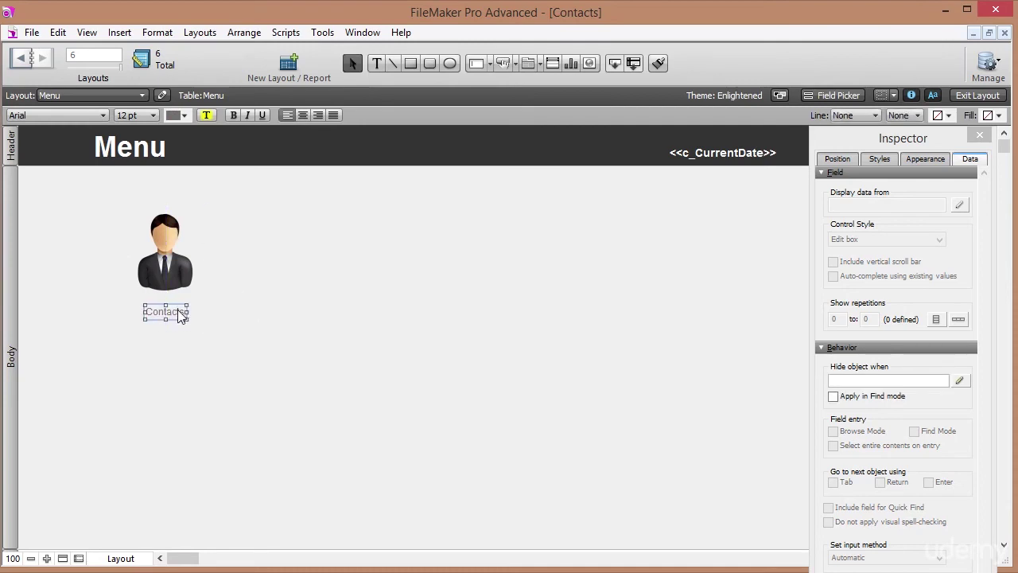
Draw a rounded rectangle around the person image and Contacts label.
{"action": "left_click", "coordinate": [428, 64]}
{"action": "left_click_drag", "start_coordinate": [113, 205], "coordinate": [210, 334]}
{"action": "left_click", "coordinate": [845, 161]}
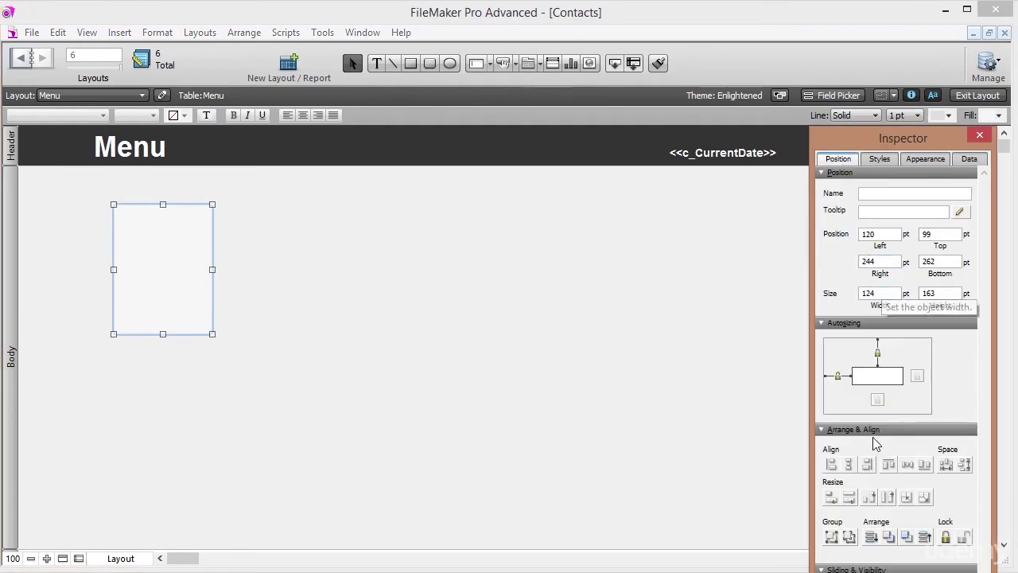
Send the rounded rectangle to the back and set its width to 125 pt.
{"action": "left_click", "coordinate": [871, 539]}
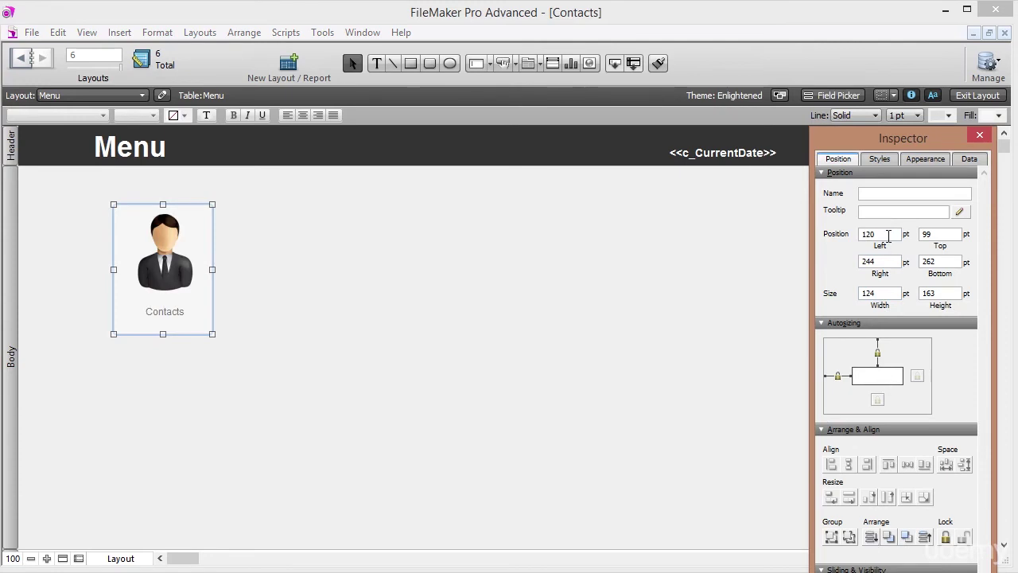
{"action": "left_click", "coordinate": [198, 230]}
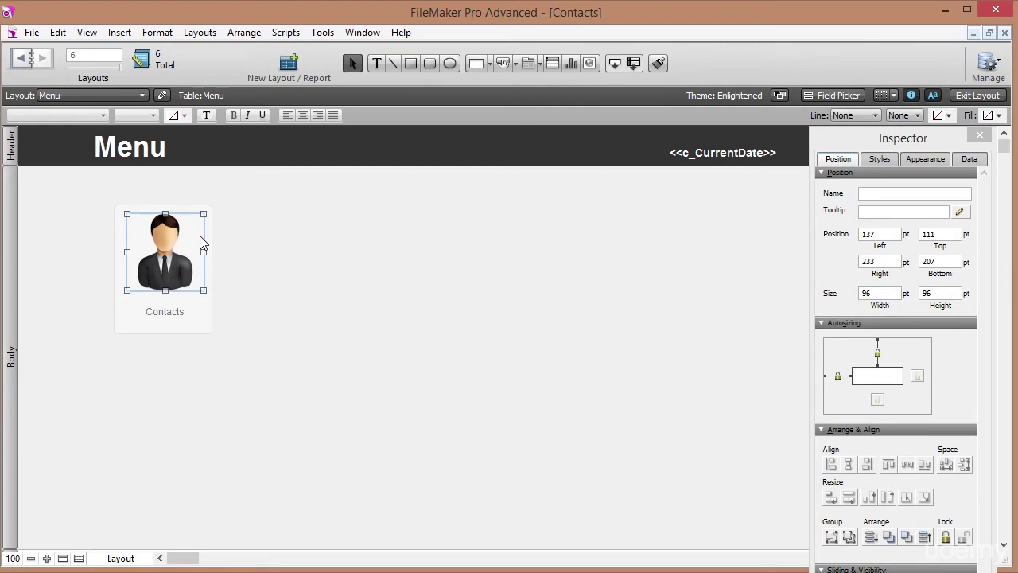
{"action": "left_click", "coordinate": [205, 327]}
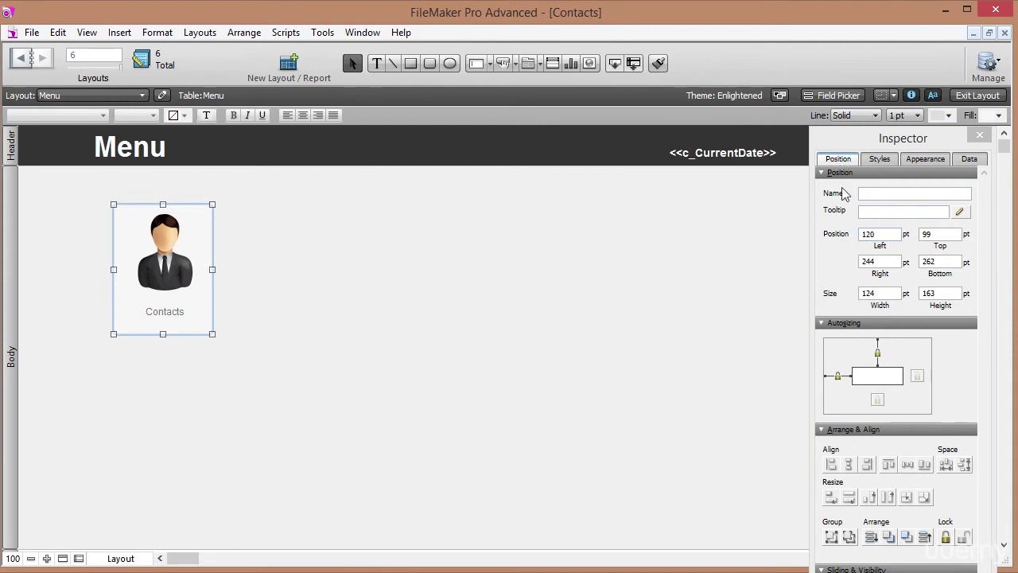
{"action": "left_click", "coordinate": [906, 236]}
{"action": "left_click", "coordinate": [908, 234]}
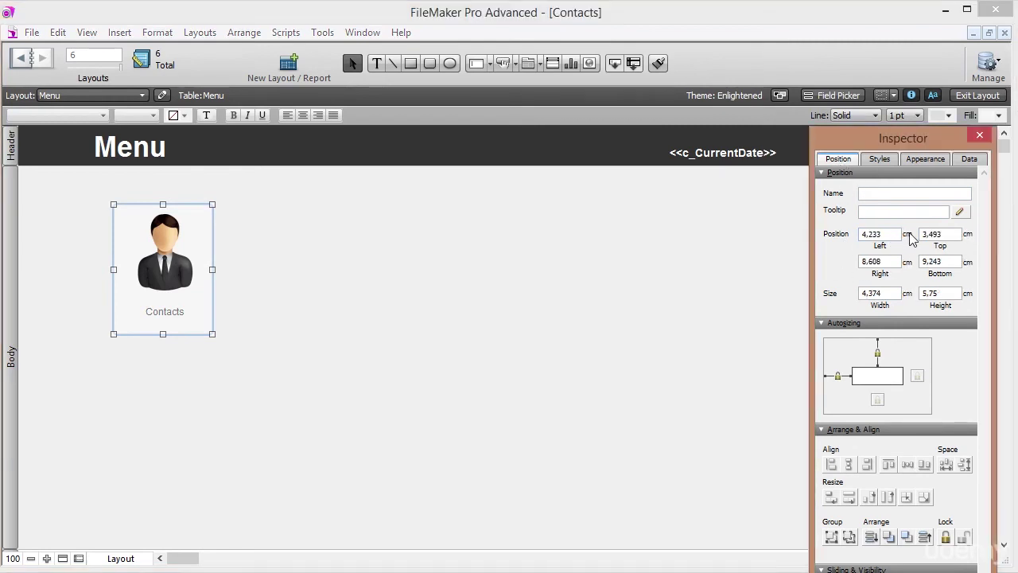
{"action": "left_click", "coordinate": [907, 235]}
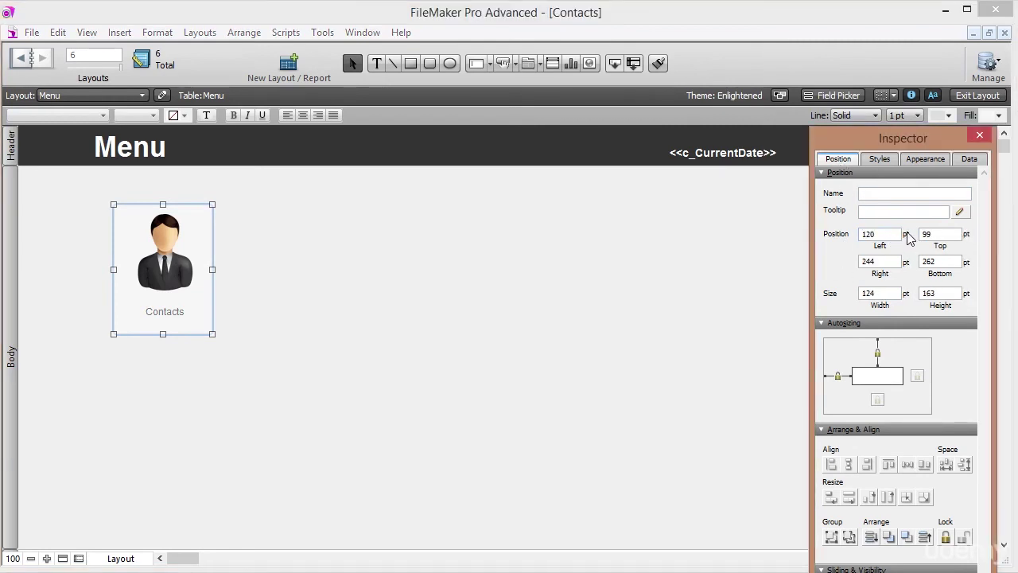
{"action": "double_click", "coordinate": [881, 237]}
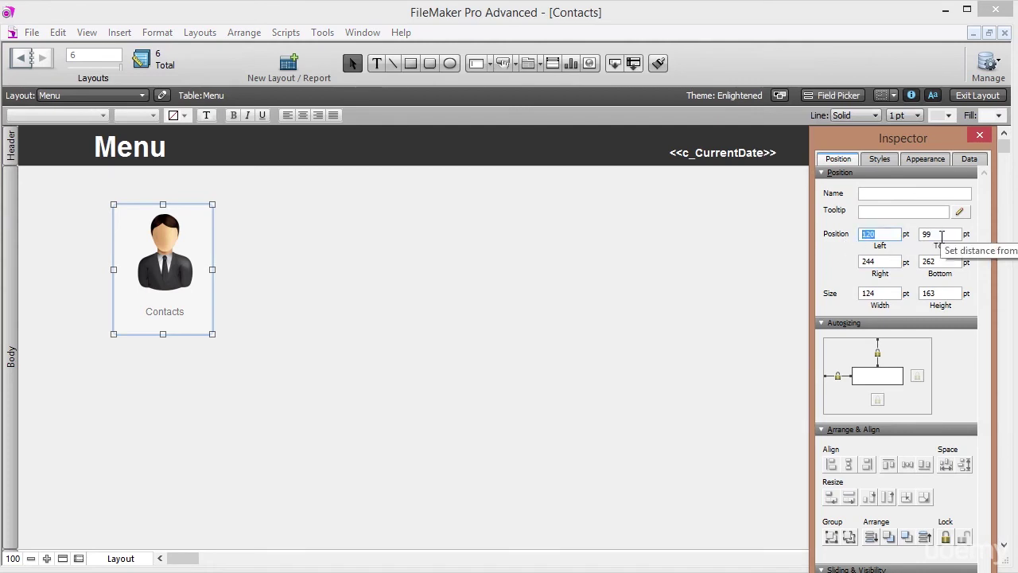
{"action": "left_click_drag", "start_coordinate": [885, 292], "coordinate": [807, 291]}
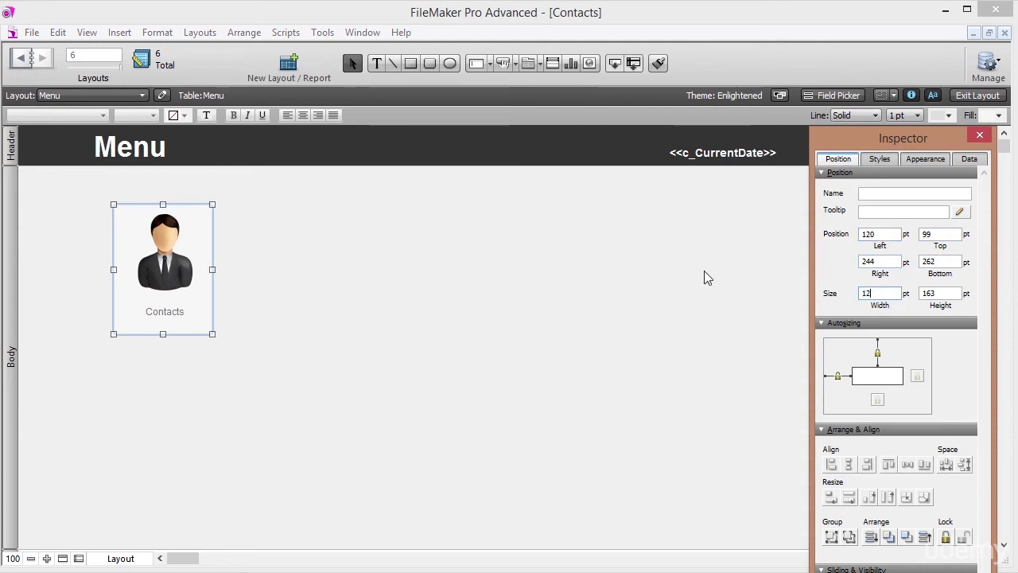
{"action": "type", "text": "125"}
{"action": "key", "text": "Tab"}
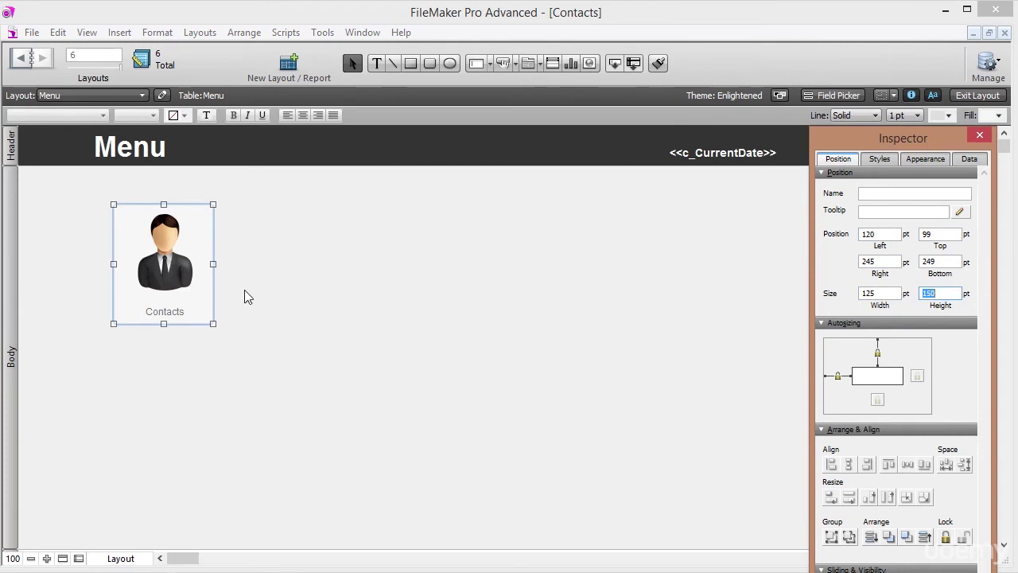
Centre the person image and Contacts label on each other, then lower the label slightly.
{"action": "left_click_drag", "start_coordinate": [255, 358], "coordinate": [176, 258]}
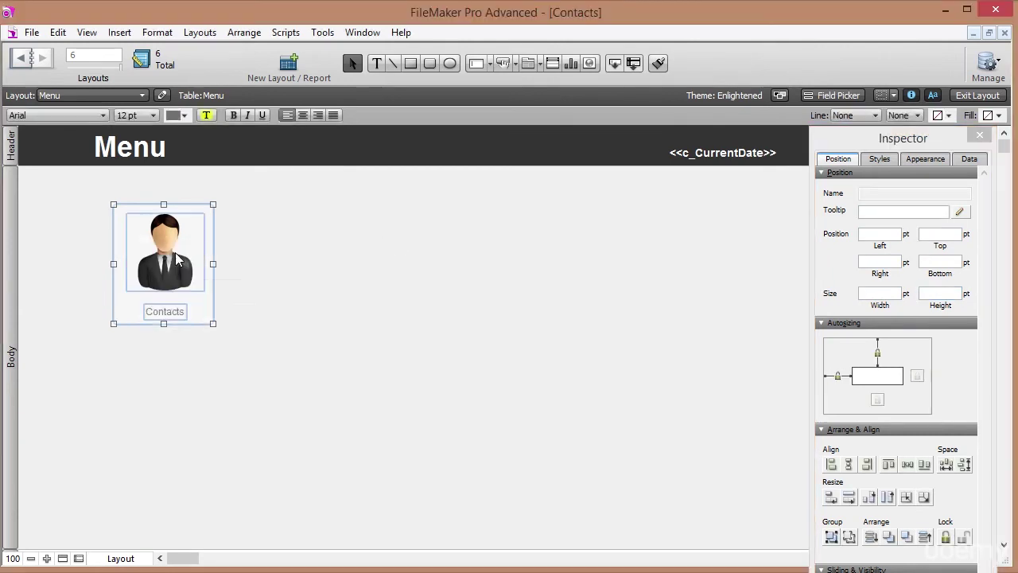
{"action": "left_click", "coordinate": [849, 464]}
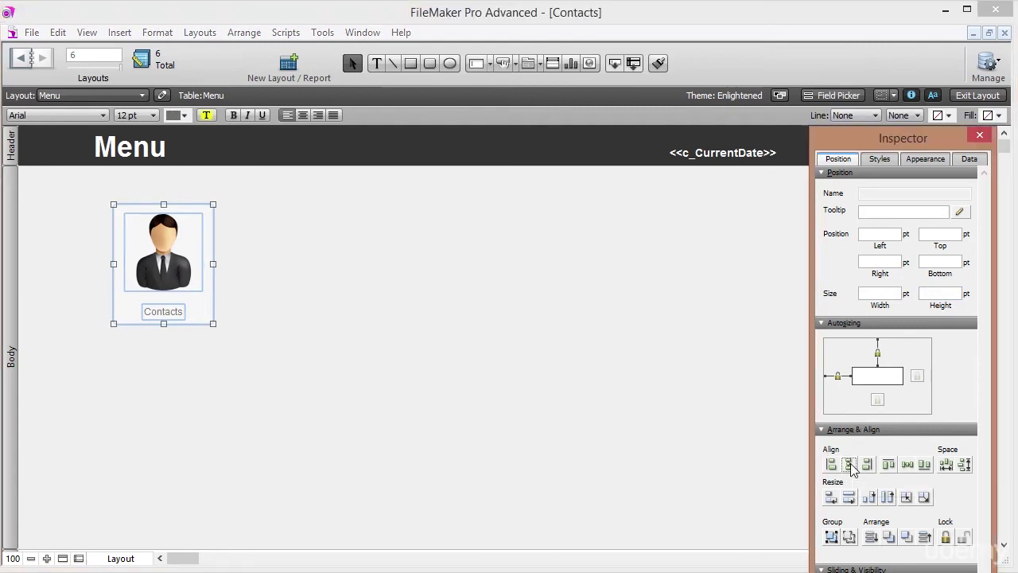
{"action": "left_click", "coordinate": [162, 317]}
{"action": "left_click_drag", "start_coordinate": [162, 316], "coordinate": [166, 350]}
{"action": "left_click", "coordinate": [166, 350]}
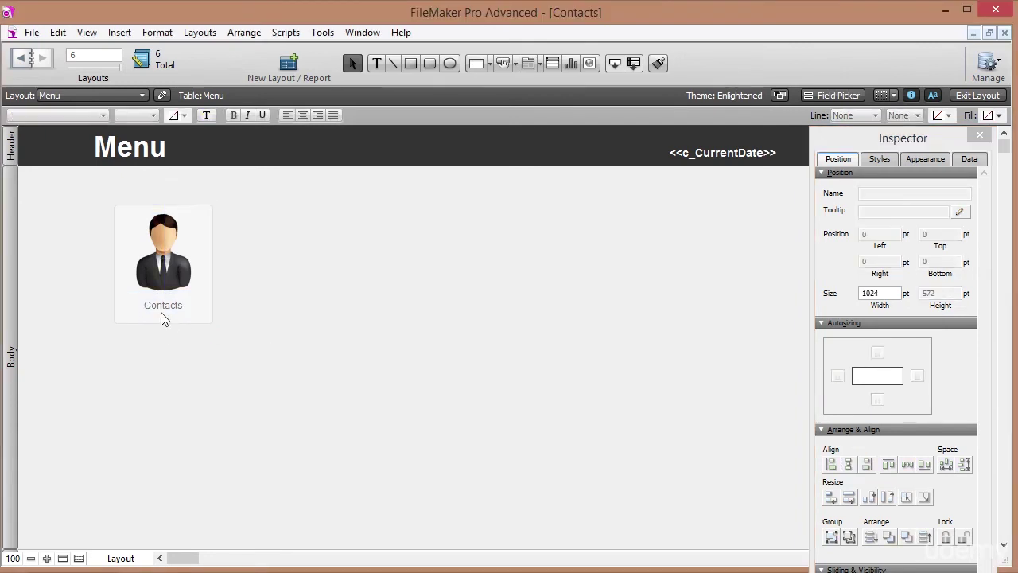
Nudge the Contacts label up by 2 pt.
{"action": "left_click", "coordinate": [163, 310]}
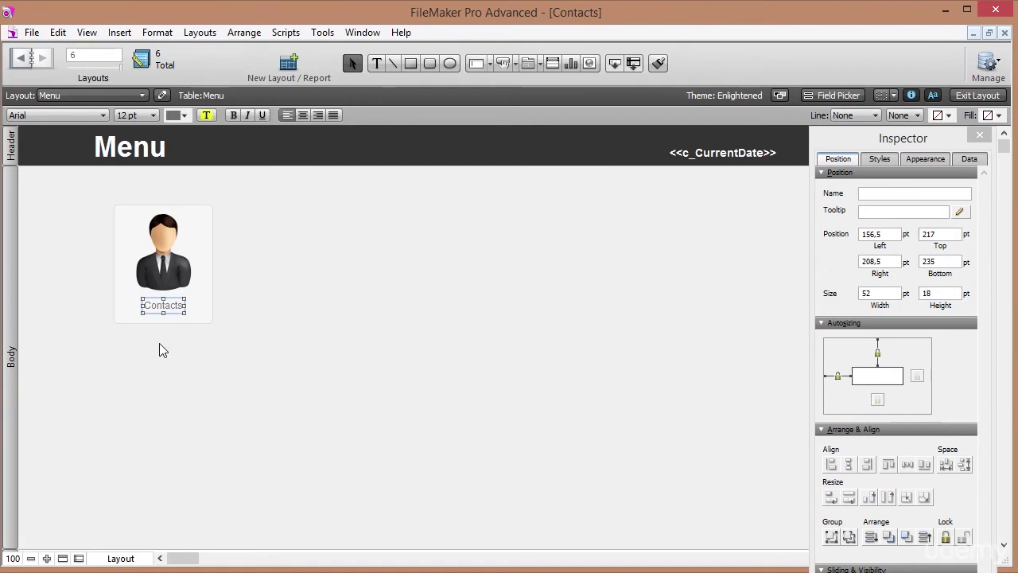
{"action": "left_click_drag", "start_coordinate": [163, 282], "coordinate": [162, 312]}
{"action": "left_click", "coordinate": [160, 311]}
{"action": "key", "text": "Up"}
{"action": "key", "text": "Up"}
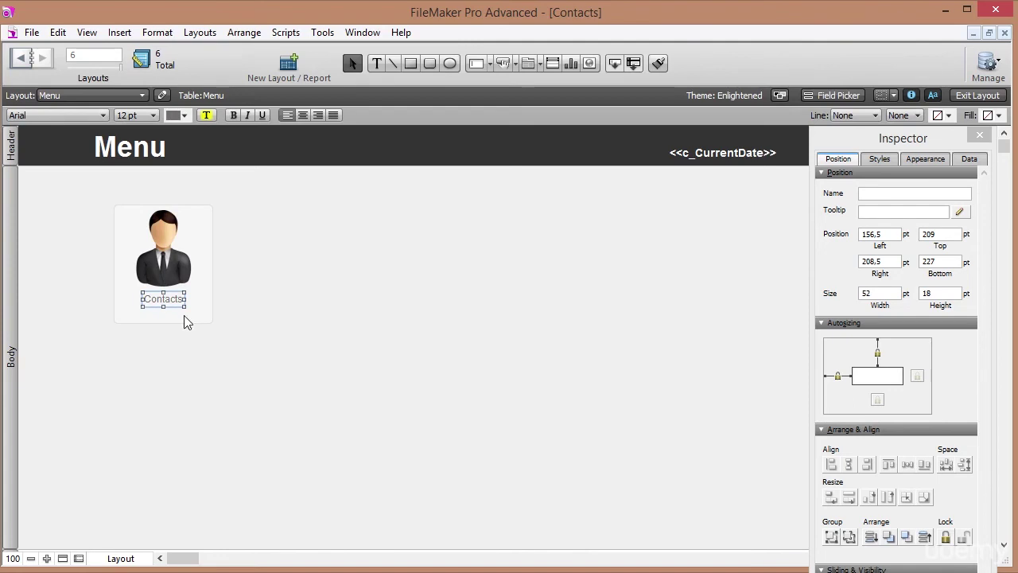
{"action": "left_click", "coordinate": [170, 340]}
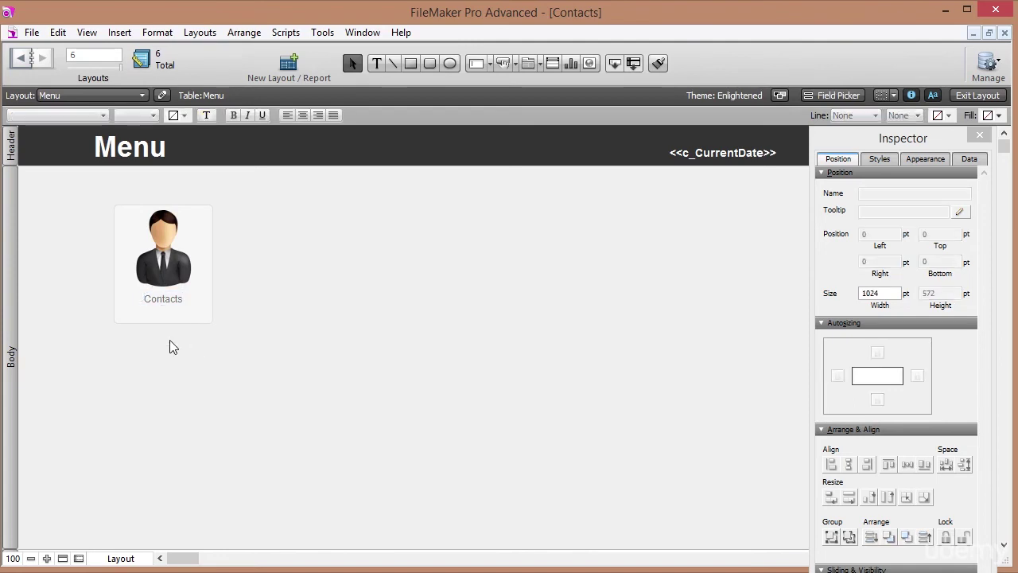
Move the whole Contacts tile up and left to 86 pt left, 81 pt top.
{"action": "left_click_drag", "start_coordinate": [250, 362], "coordinate": [109, 200]}
{"action": "left_click_drag", "start_coordinate": [172, 264], "coordinate": [151, 266]}
{"action": "left_click", "coordinate": [271, 264]}
{"action": "left_click_drag", "start_coordinate": [268, 387], "coordinate": [63, 226]}
{"action": "left_click_drag", "start_coordinate": [132, 260], "coordinate": [126, 245]}
{"action": "left_click", "coordinate": [199, 291]}
{"action": "left_click", "coordinate": [179, 306]}
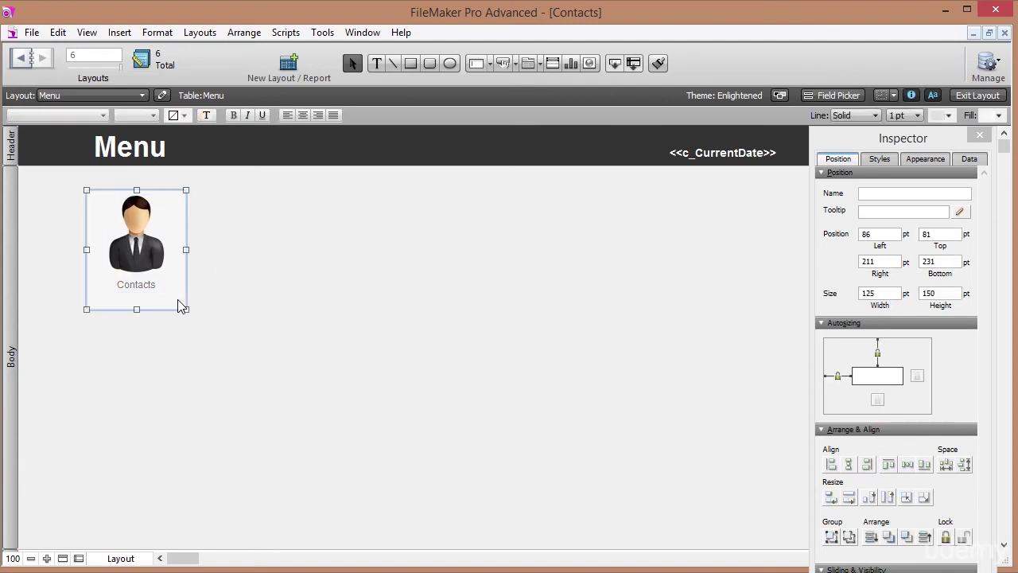
Turn the rounded rectangle into a button that goes to the LayContacts layout.
{"action": "right_click", "coordinate": [178, 300]}
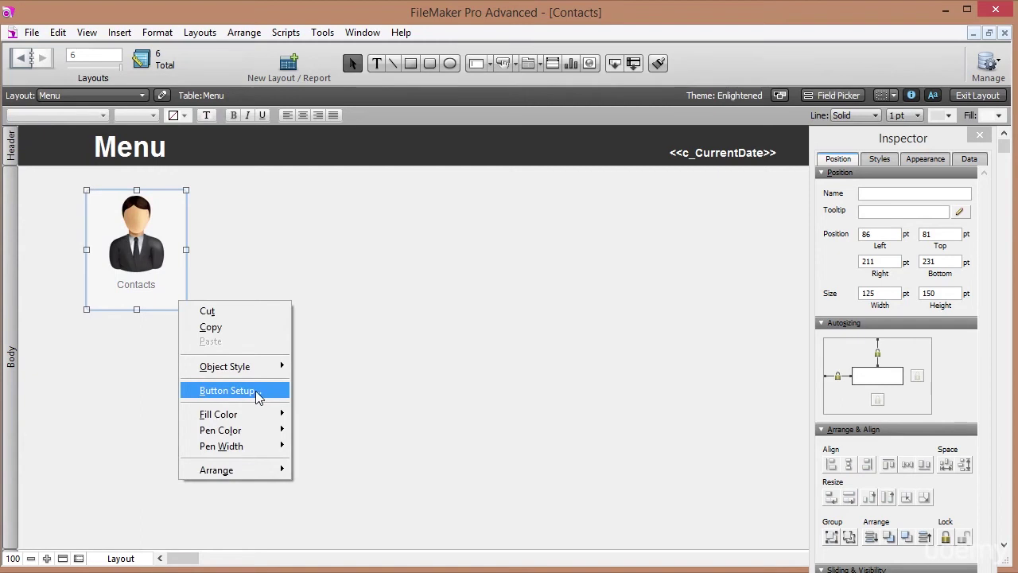
{"action": "left_click", "coordinate": [228, 390]}
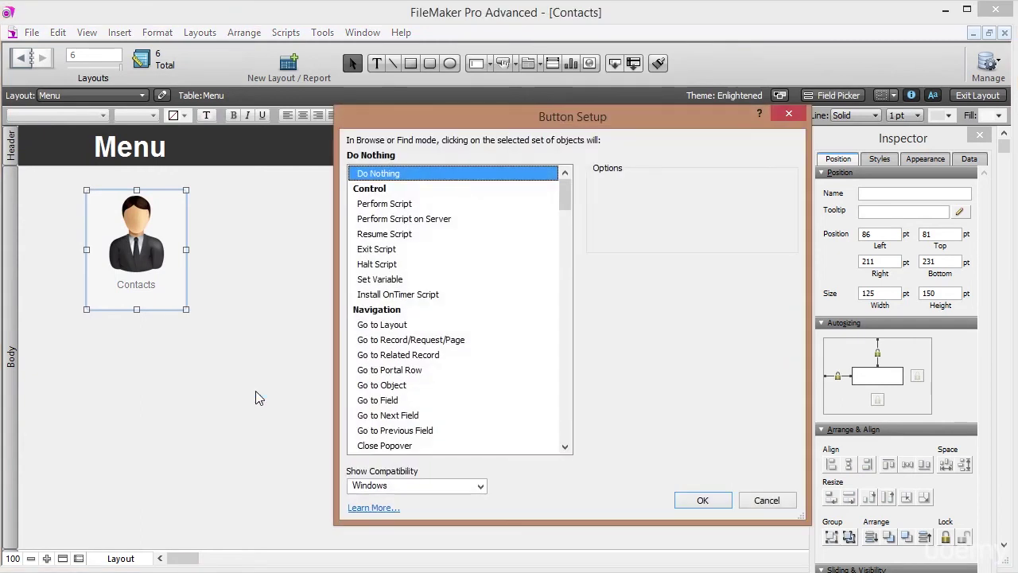
{"action": "left_click", "coordinate": [404, 326]}
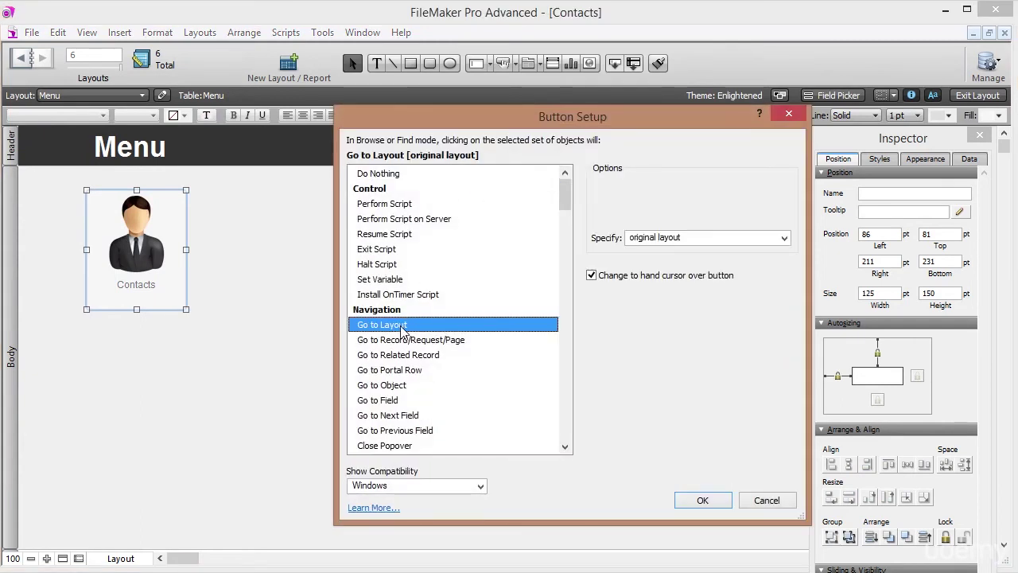
{"action": "left_click", "coordinate": [674, 239]}
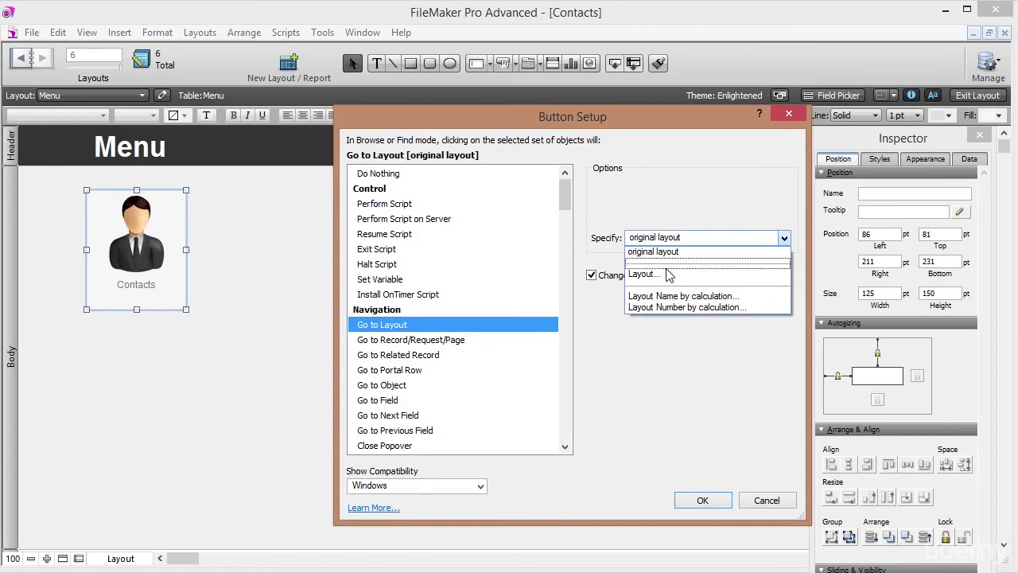
{"action": "left_click", "coordinate": [667, 273]}
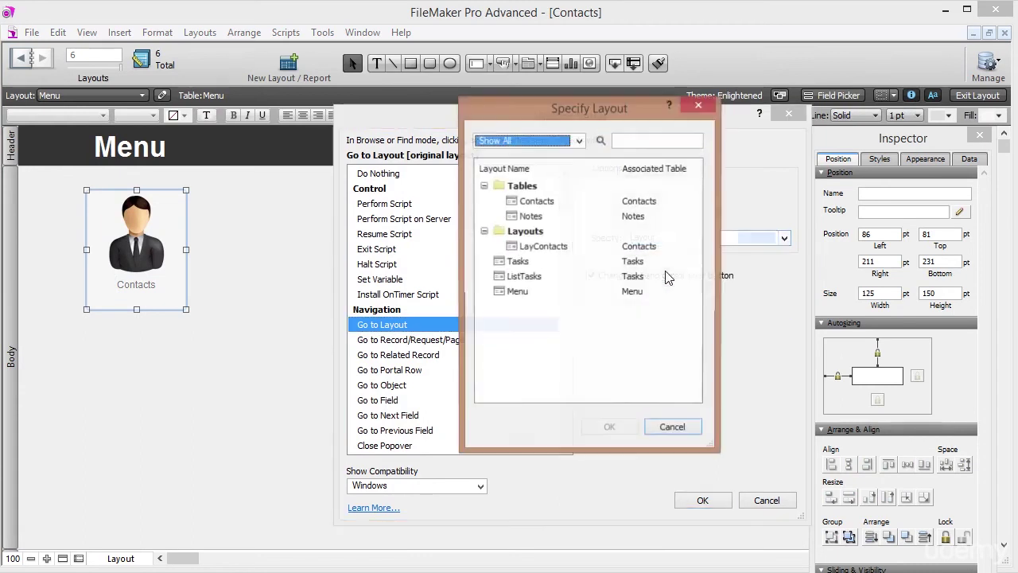
{"action": "left_click", "coordinate": [549, 251]}
{"action": "left_click", "coordinate": [606, 430]}
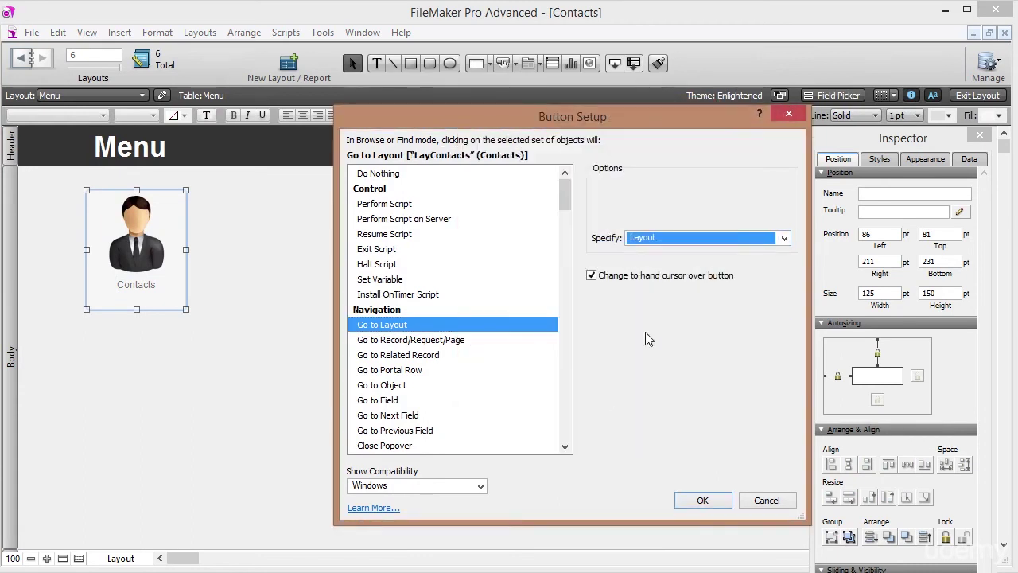
{"action": "left_click", "coordinate": [702, 499]}
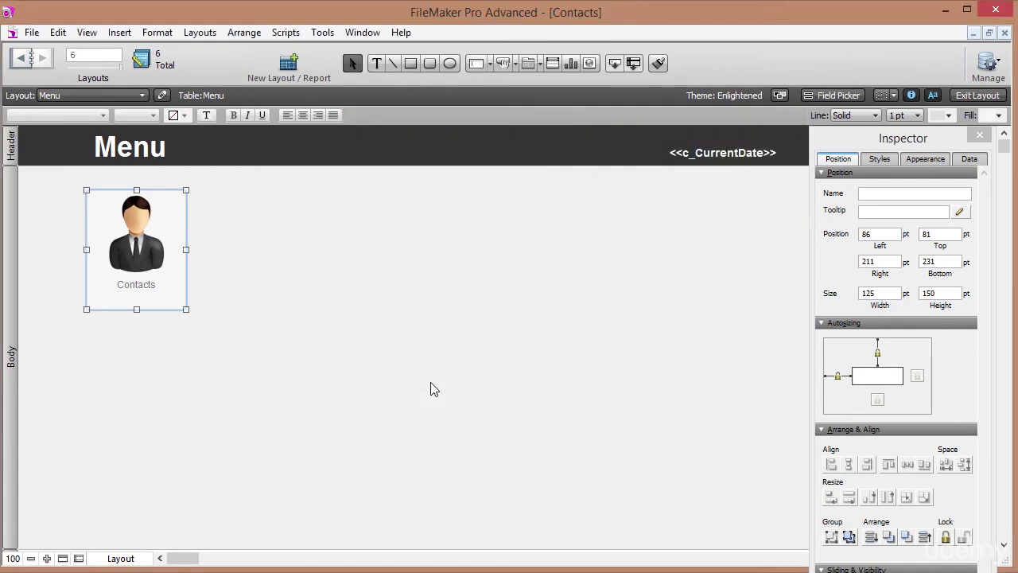
{"action": "left_click", "coordinate": [252, 315]}
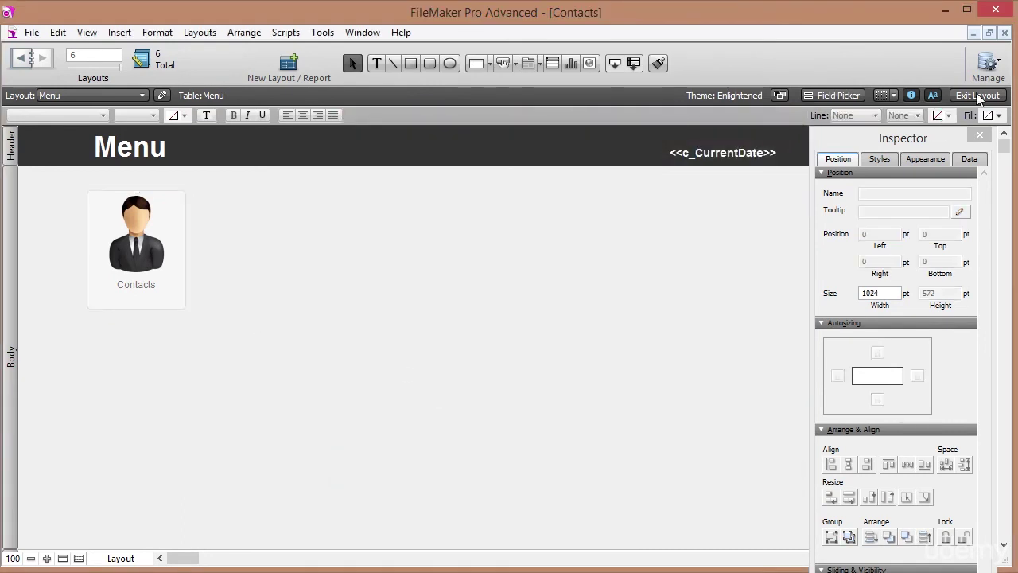
Test the Contacts tile in Browse mode to reach LayContacts, then edit that layout.
{"action": "left_click", "coordinate": [977, 96]}
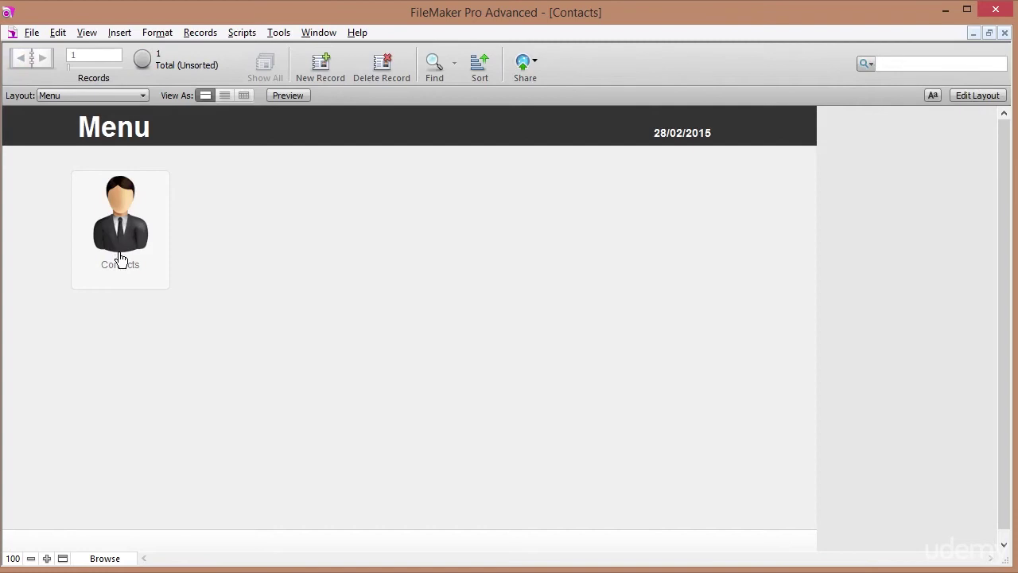
{"action": "left_click", "coordinate": [120, 258]}
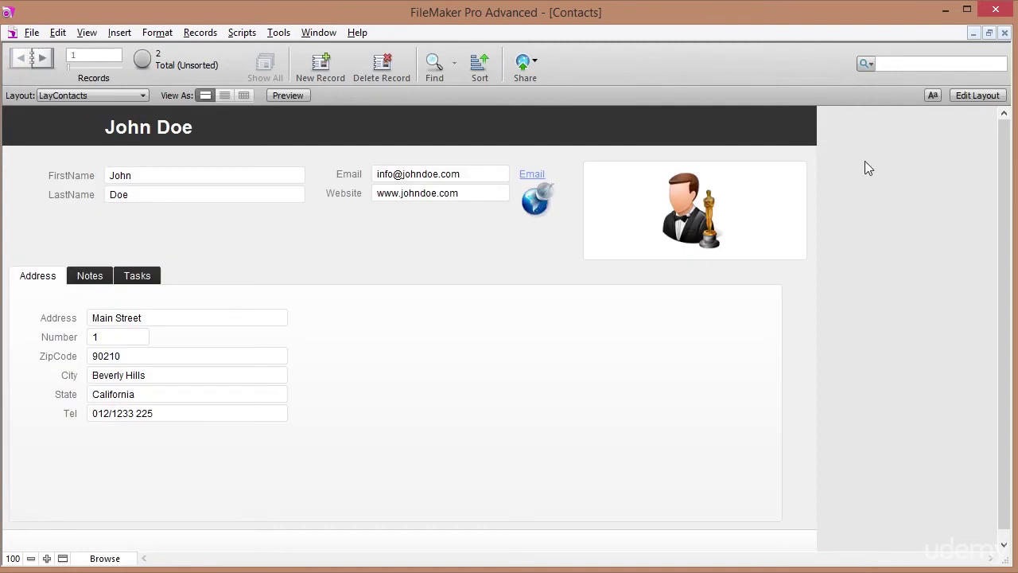
{"action": "left_click", "coordinate": [976, 96]}
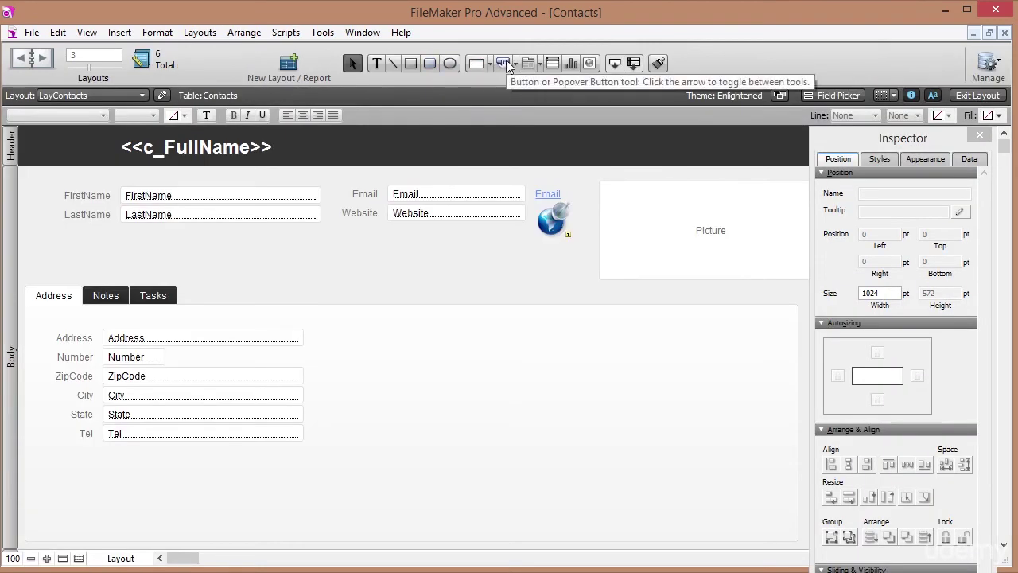
Draw a header button on LayContacts that goes to the Menu layout.
{"action": "left_click", "coordinate": [506, 60]}
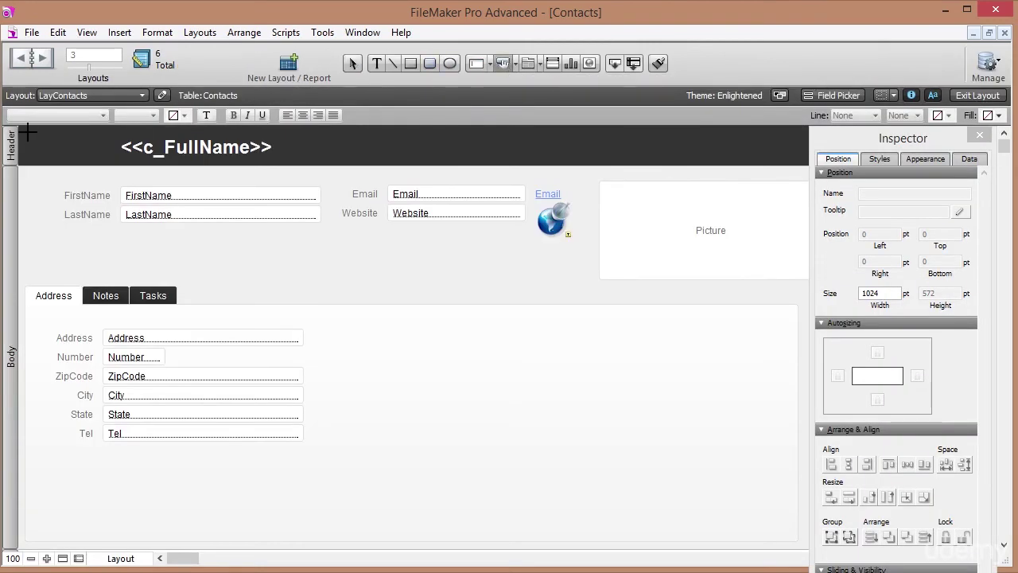
{"action": "left_click_drag", "start_coordinate": [26, 132], "coordinate": [90, 159]}
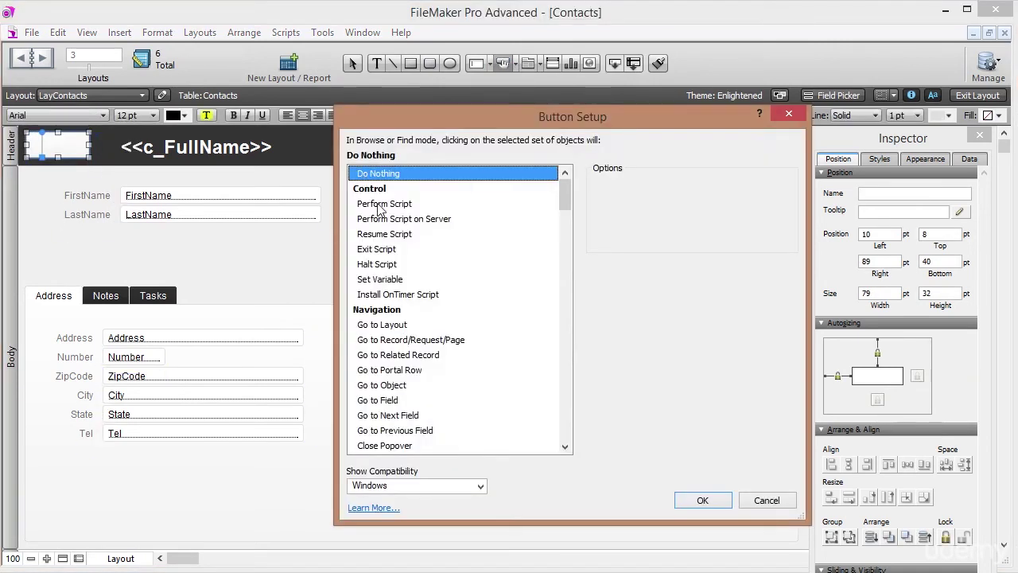
{"action": "left_click", "coordinate": [383, 324]}
{"action": "left_click", "coordinate": [668, 237]}
{"action": "left_click", "coordinate": [668, 273]}
{"action": "left_click", "coordinate": [525, 291]}
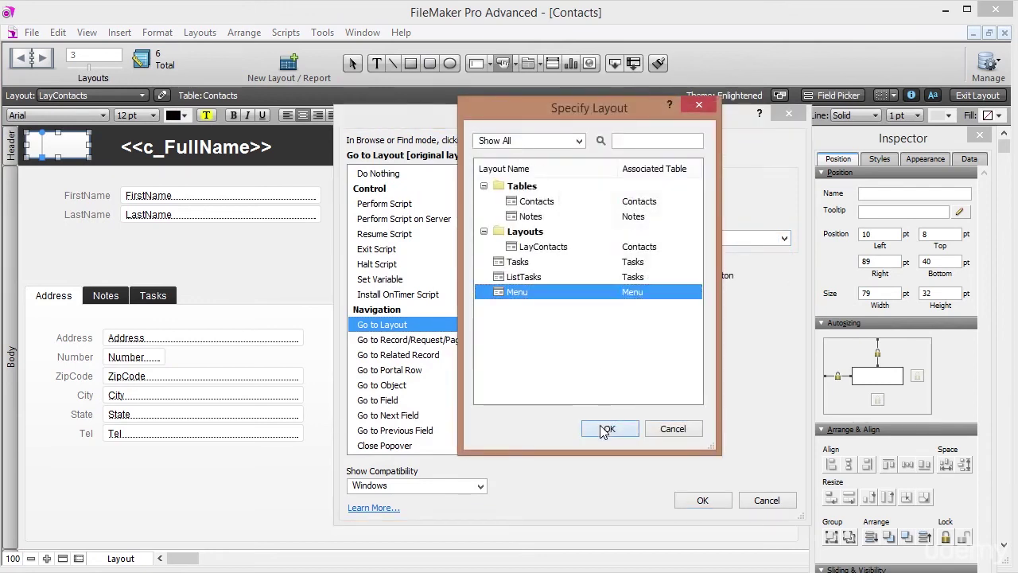
{"action": "left_click", "coordinate": [606, 426]}
{"action": "left_click", "coordinate": [688, 499]}
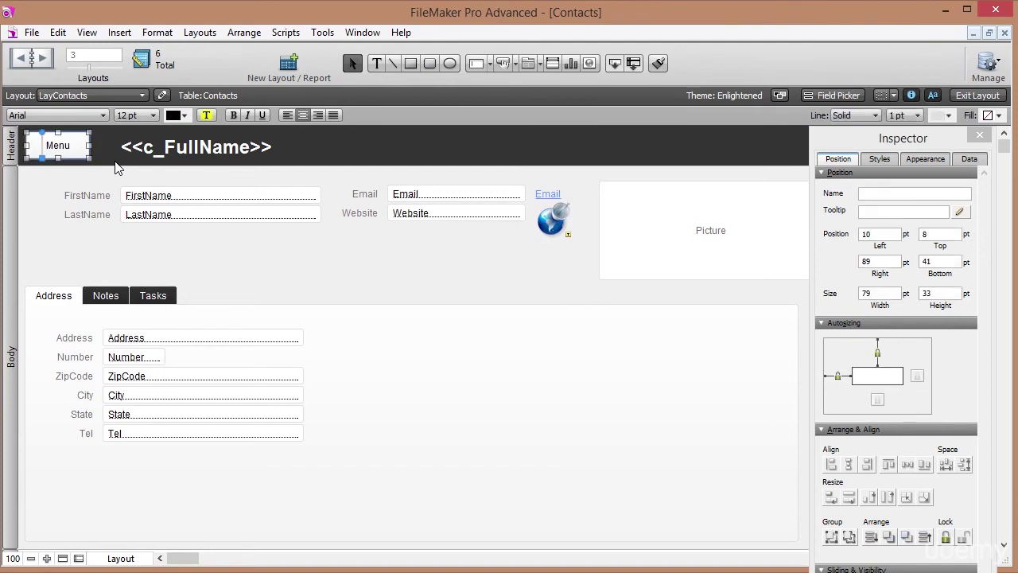
Set the Menu button's top to 5 pt and width to 80 pt.
{"action": "left_click", "coordinate": [880, 233]}
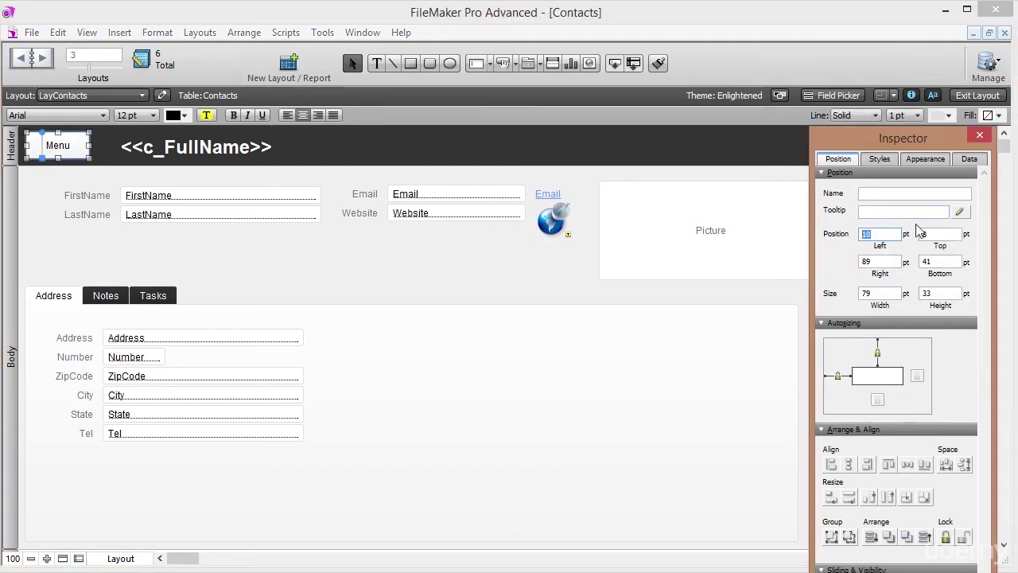
{"action": "left_click", "coordinate": [941, 235]}
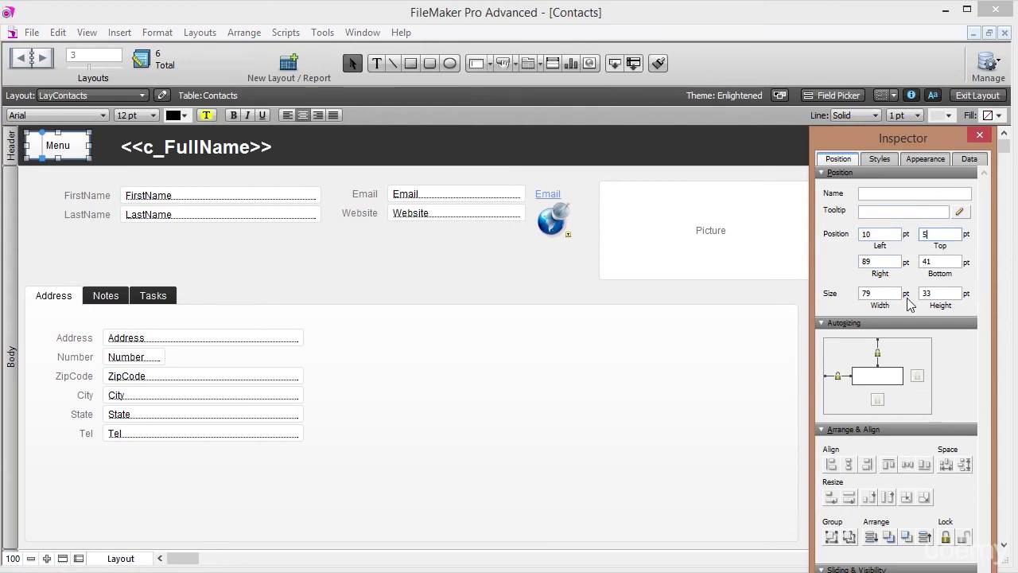
{"action": "type", "text": "5"}
{"action": "key", "text": "Return"}
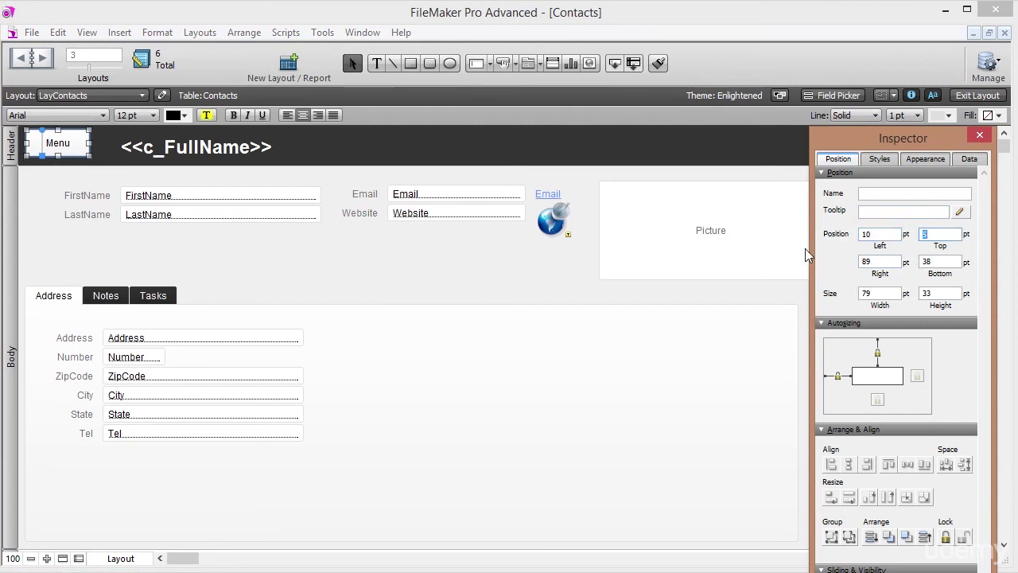
{"action": "left_click", "coordinate": [946, 236]}
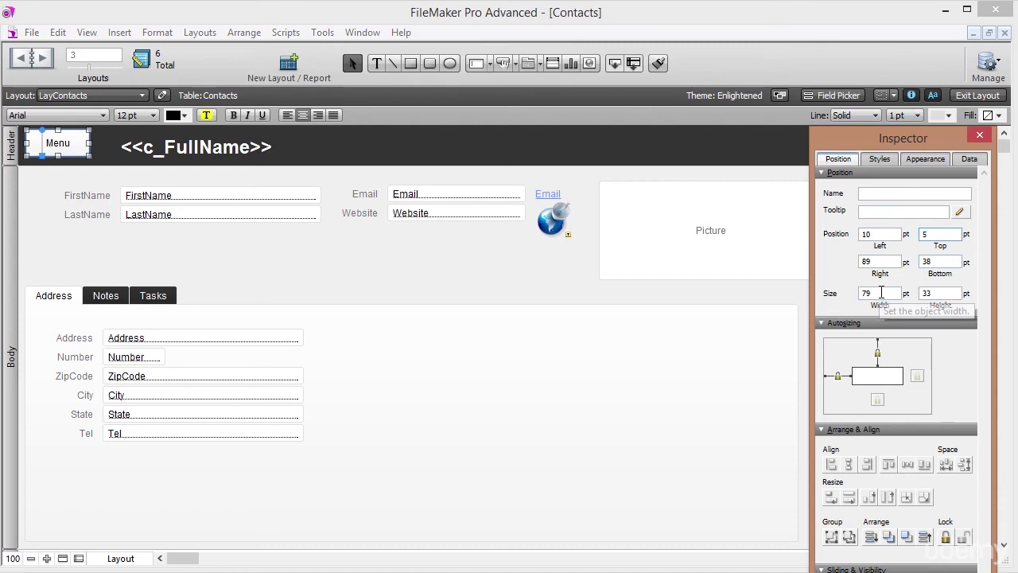
{"action": "key", "text": "Tab"}
{"action": "key", "text": "Tab"}
{"action": "key", "text": "Tab"}
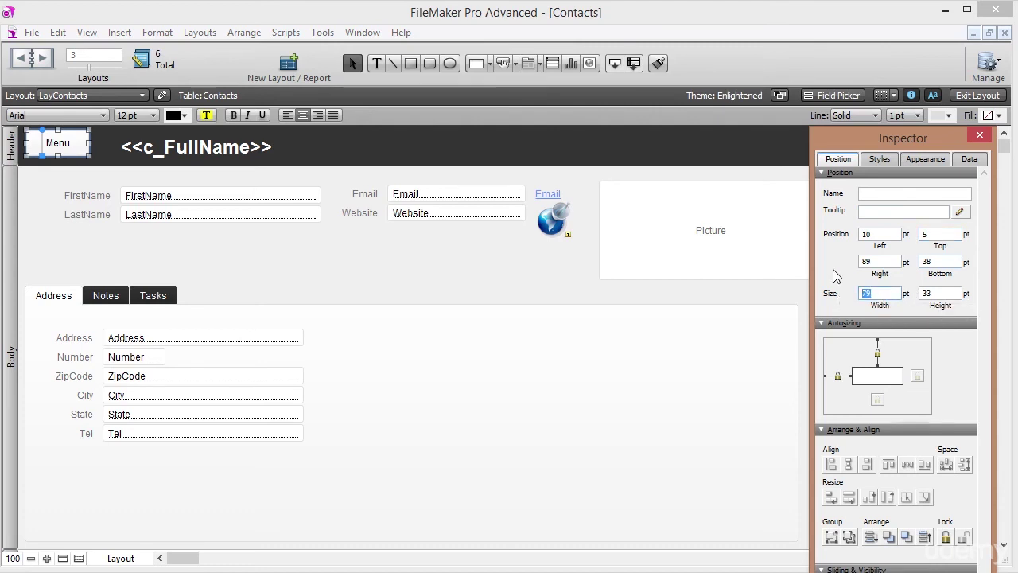
{"action": "type", "text": "80"}
{"action": "key", "text": "Tab"}
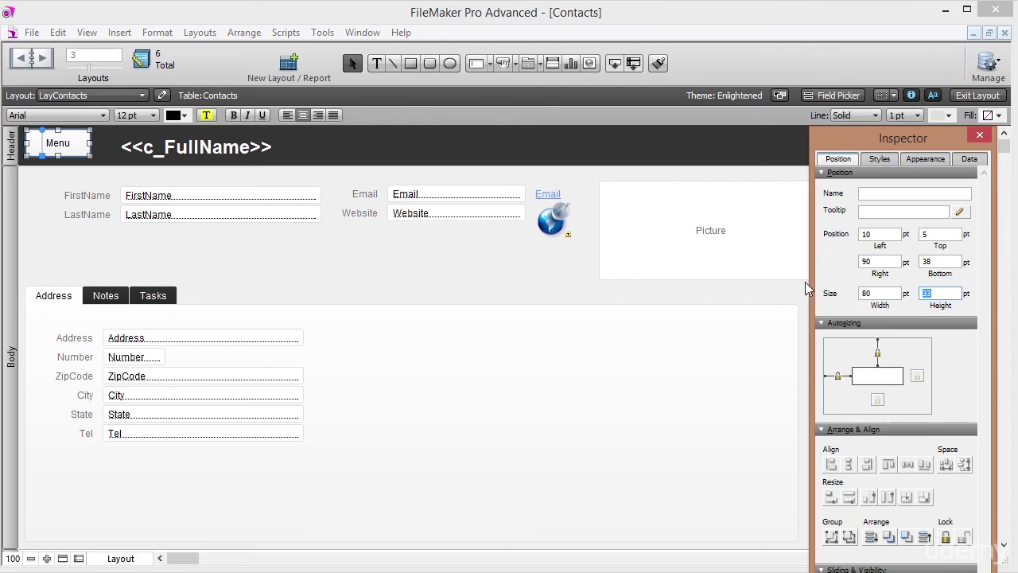
{"action": "left_click", "coordinate": [875, 239]}
{"action": "left_click", "coordinate": [931, 234]}
Enable the hand cursor over the Menu button.
{"action": "left_click", "coordinate": [27, 196]}
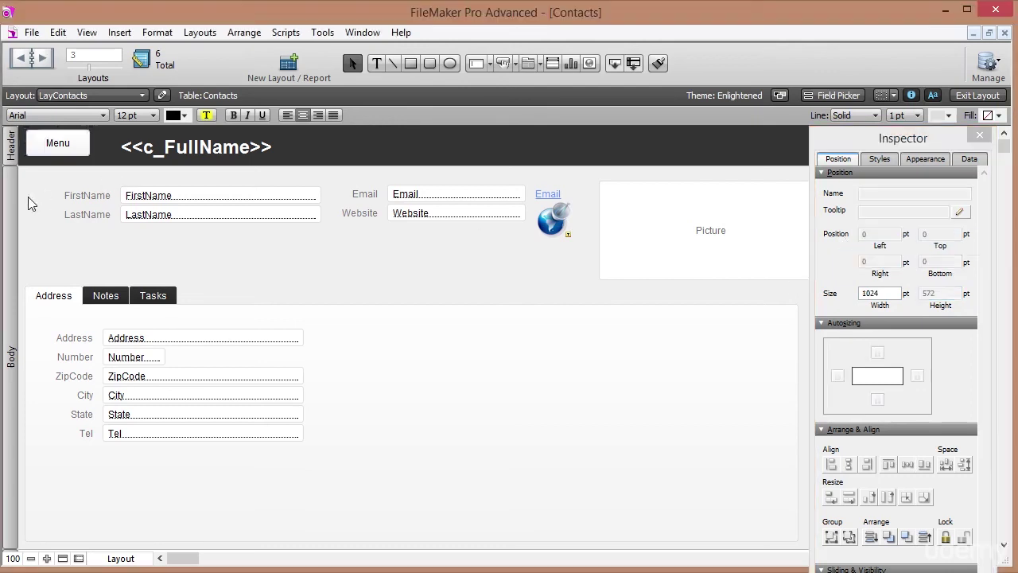
{"action": "left_click", "coordinate": [48, 151]}
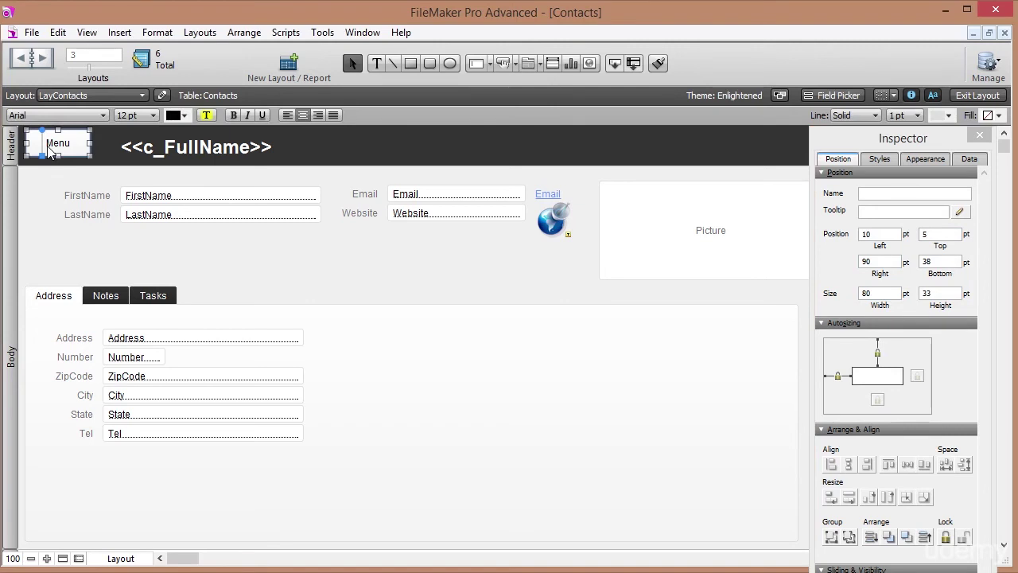
{"action": "right_click", "coordinate": [66, 150]}
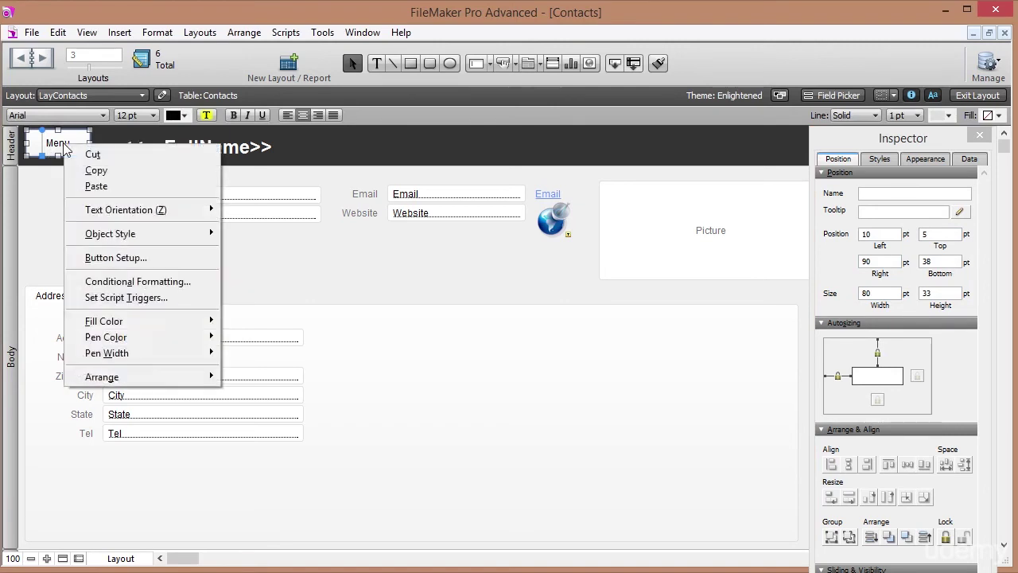
{"action": "left_click", "coordinate": [119, 258]}
{"action": "left_click", "coordinate": [591, 275]}
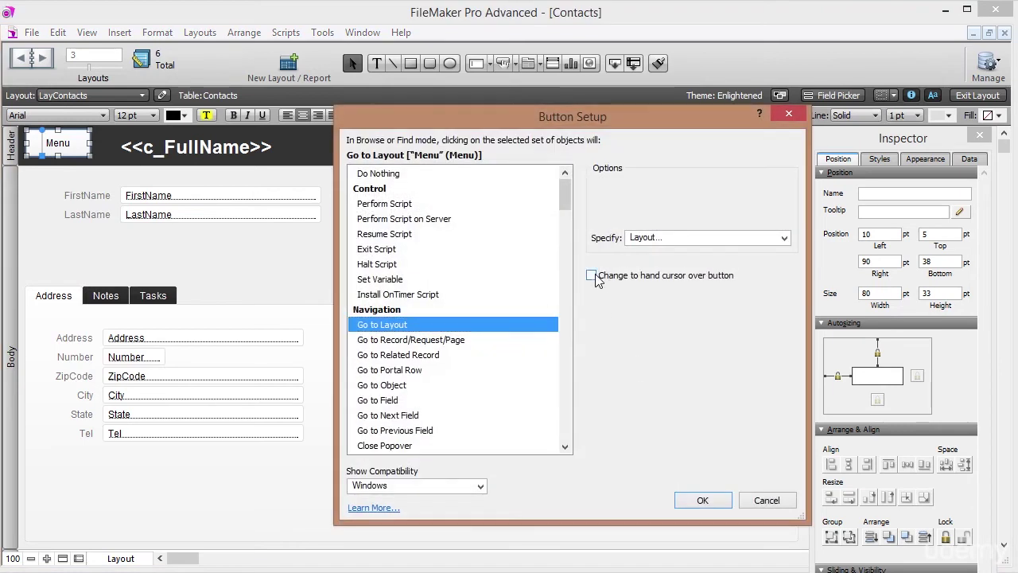
{"action": "left_click", "coordinate": [703, 500]}
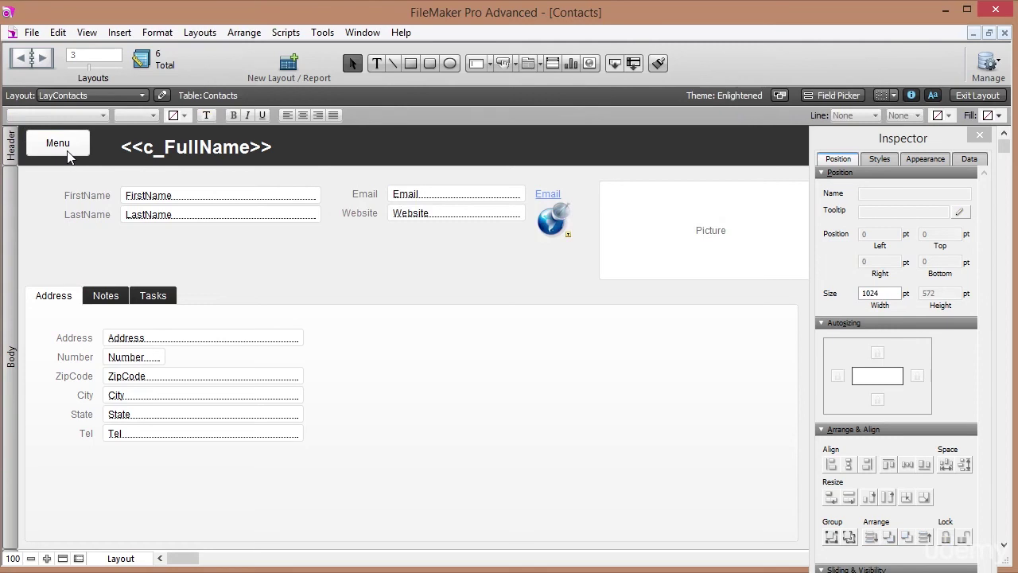
{"action": "left_click", "coordinate": [72, 95]}
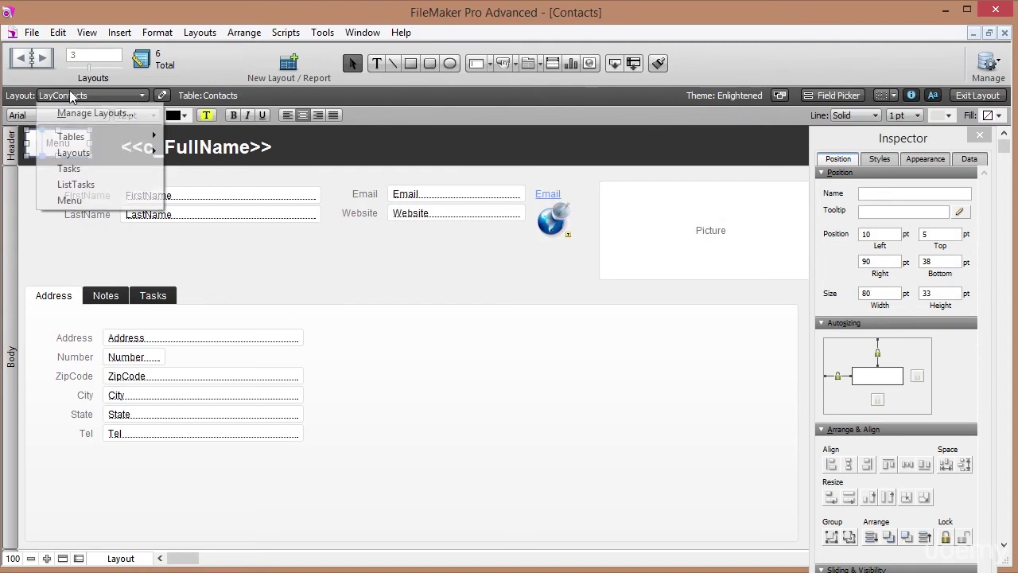
Paste the Menu button into the ListTasks header at left 10 pt, top 5 pt.
{"action": "left_click", "coordinate": [78, 185]}
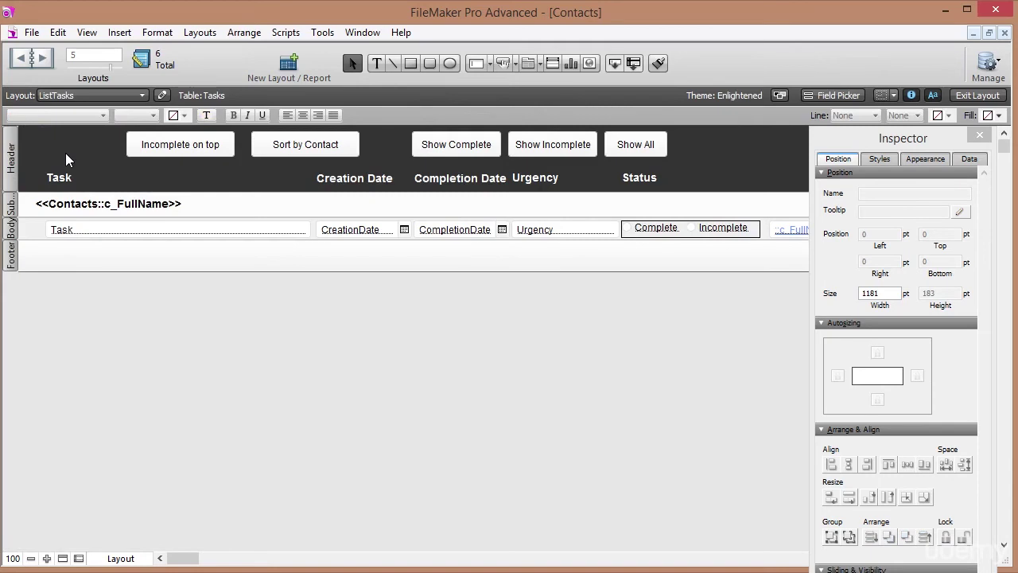
{"action": "key", "text": "ctrl+v"}
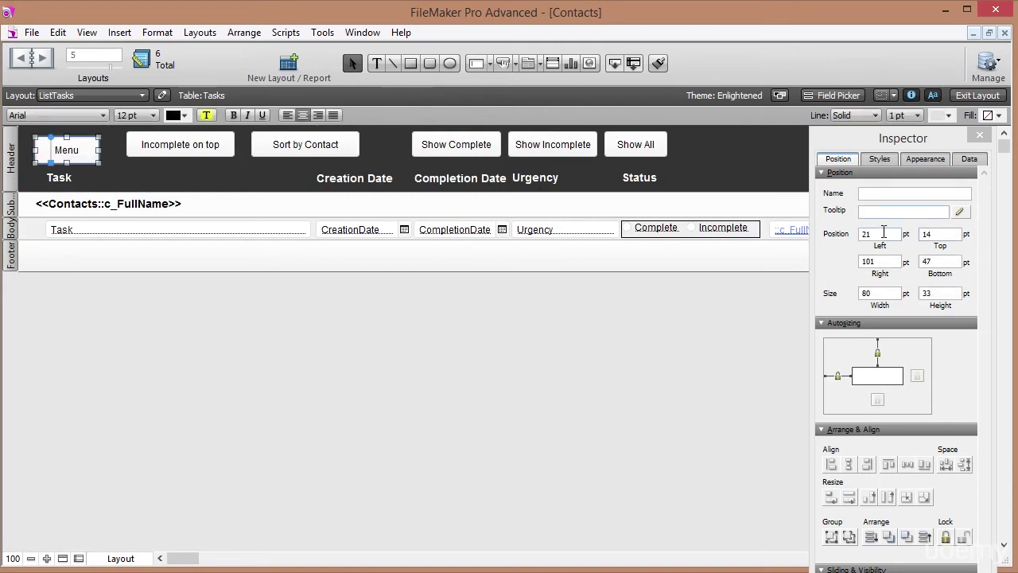
{"action": "double_click", "coordinate": [869, 234]}
{"action": "type", "text": "10"}
{"action": "key", "text": "Tab"}
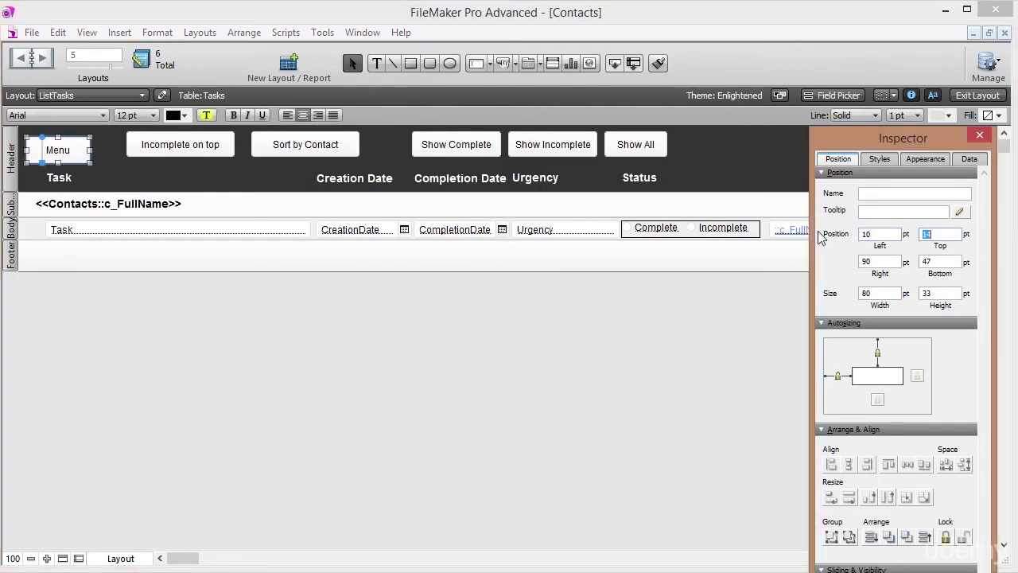
{"action": "key", "text": "Return"}
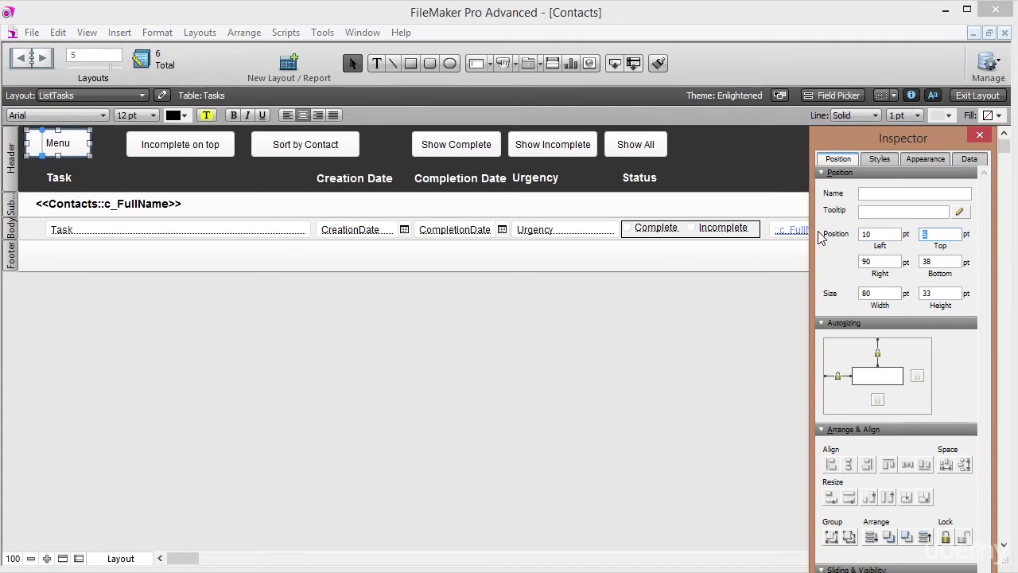
{"action": "left_click", "coordinate": [107, 162]}
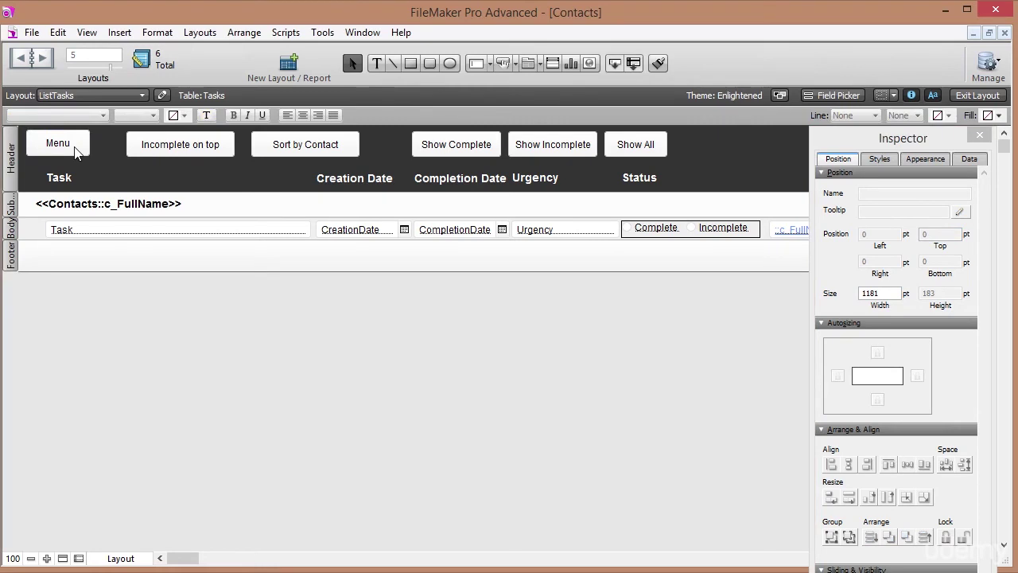
Test the Menu and Contacts navigation in Browse mode, then select the Contacts tile for copying.
{"action": "left_click", "coordinate": [965, 98]}
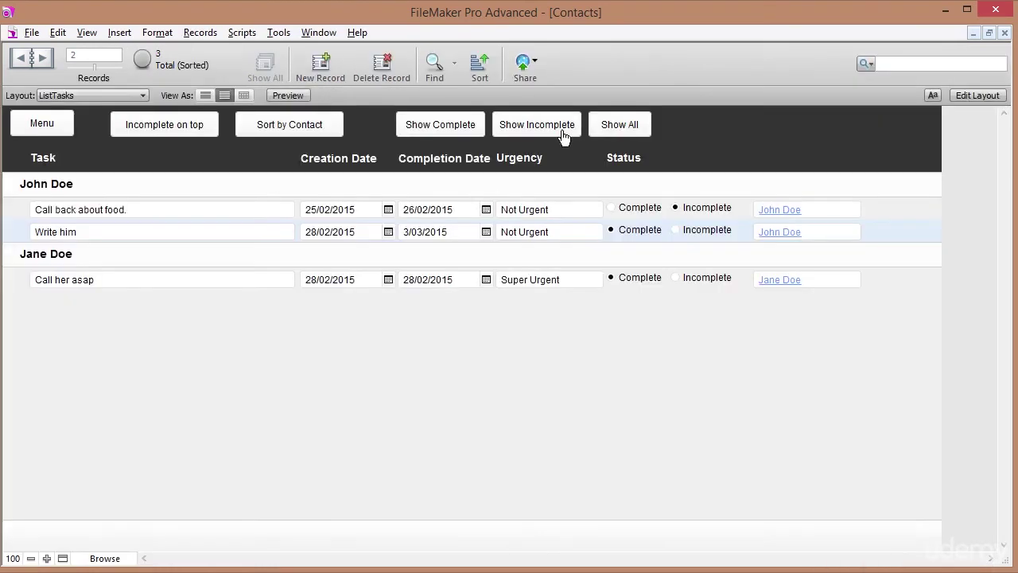
{"action": "left_click", "coordinate": [54, 128]}
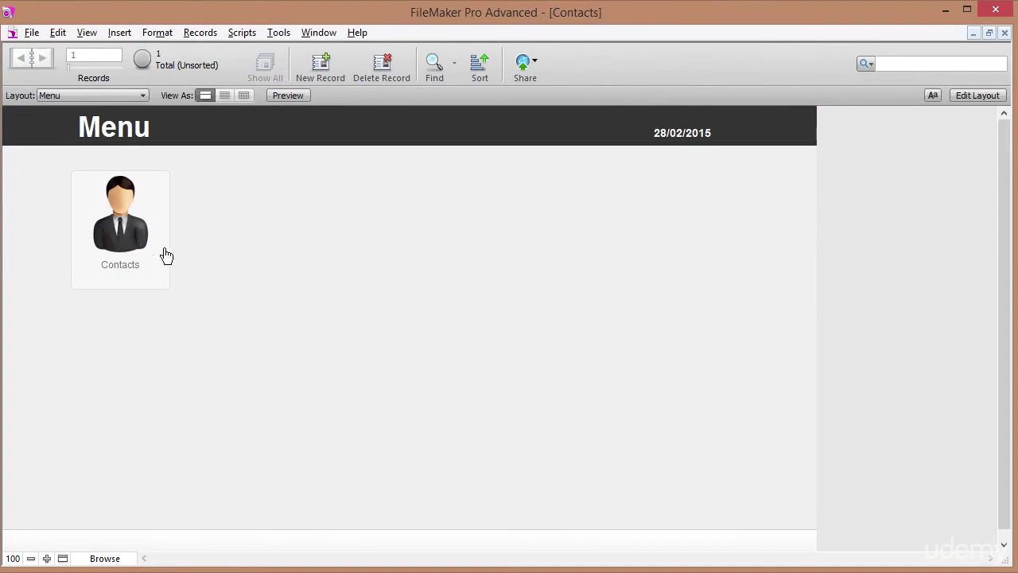
{"action": "left_click", "coordinate": [112, 217]}
{"action": "left_click", "coordinate": [47, 127]}
{"action": "left_click", "coordinate": [133, 245]}
{"action": "left_click", "coordinate": [50, 128]}
{"action": "left_click", "coordinate": [966, 97]}
{"action": "left_click_drag", "start_coordinate": [317, 335], "coordinate": [258, 250]}
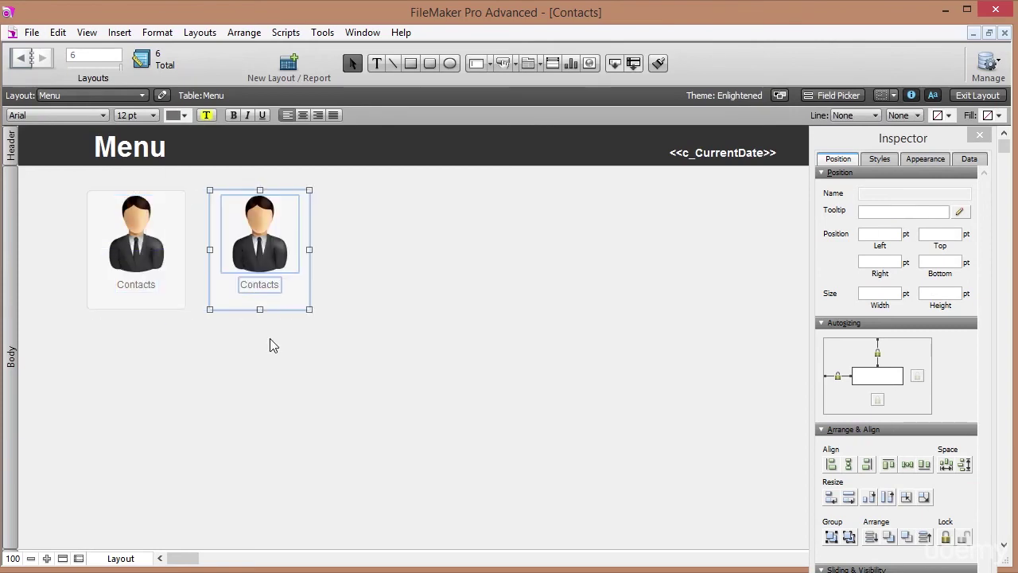
Replace the copied tile's Contacts label text with Task List.
{"action": "left_click", "coordinate": [270, 345]}
{"action": "left_click", "coordinate": [262, 284]}
{"action": "double_click", "coordinate": [263, 284]}
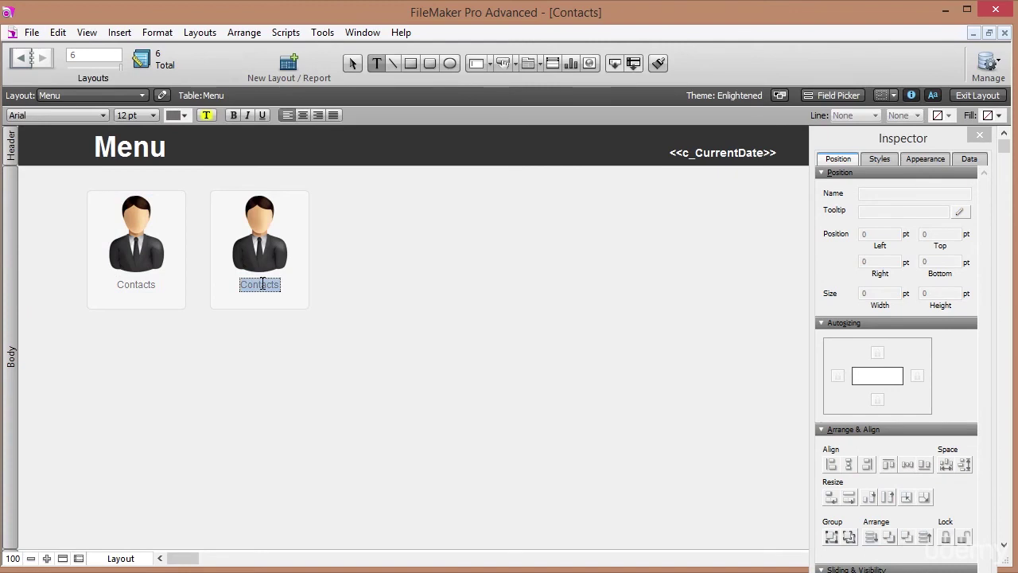
{"action": "key", "text": "BackSpace"}
{"action": "type", "text": "Tasks"}
{"action": "key", "text": "Escape"}
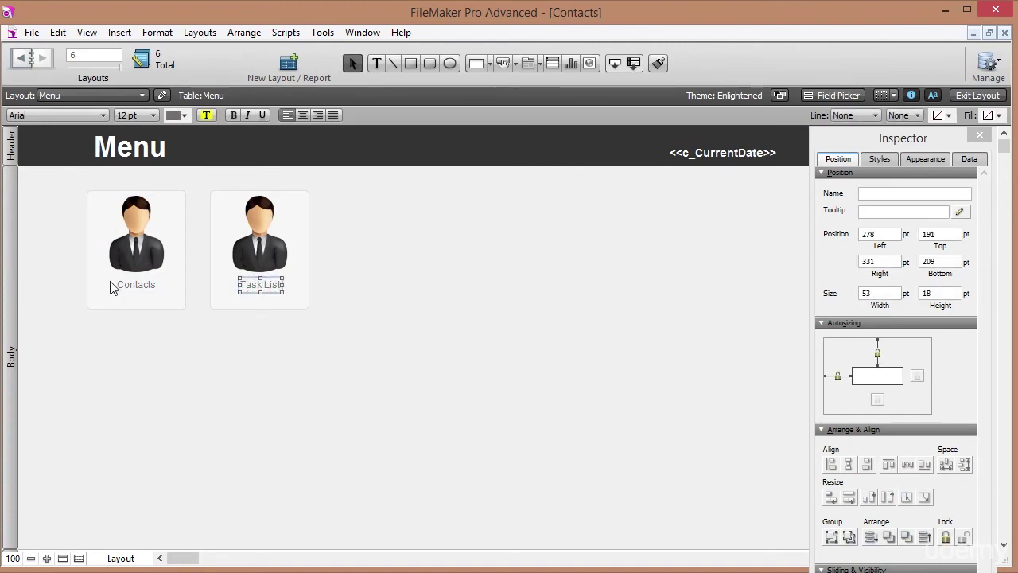
Centre the text of the Contacts and Task List labels.
{"action": "left_click", "coordinate": [135, 291], "text": "shift"}
{"action": "left_click", "coordinate": [302, 115]}
{"action": "left_click", "coordinate": [398, 272]}
Centre-align the elements within the Task List and Contacts tiles.
{"action": "left_click_drag", "start_coordinate": [369, 329], "coordinate": [253, 213]}
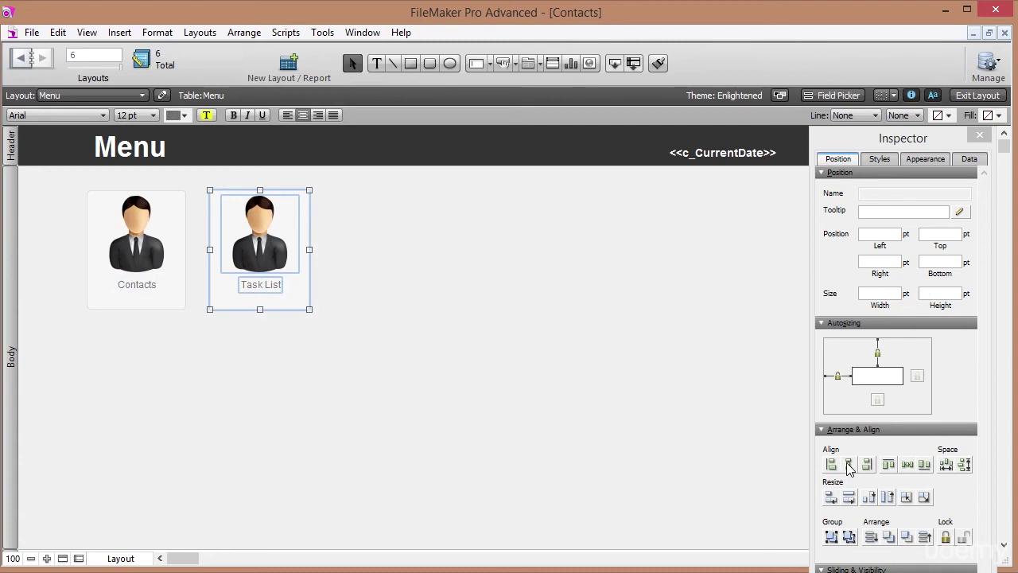
{"action": "left_click", "coordinate": [848, 464]}
{"action": "left_click", "coordinate": [327, 280]}
{"action": "left_click", "coordinate": [261, 263]}
{"action": "left_click", "coordinate": [172, 333]}
{"action": "left_click", "coordinate": [123, 253]}
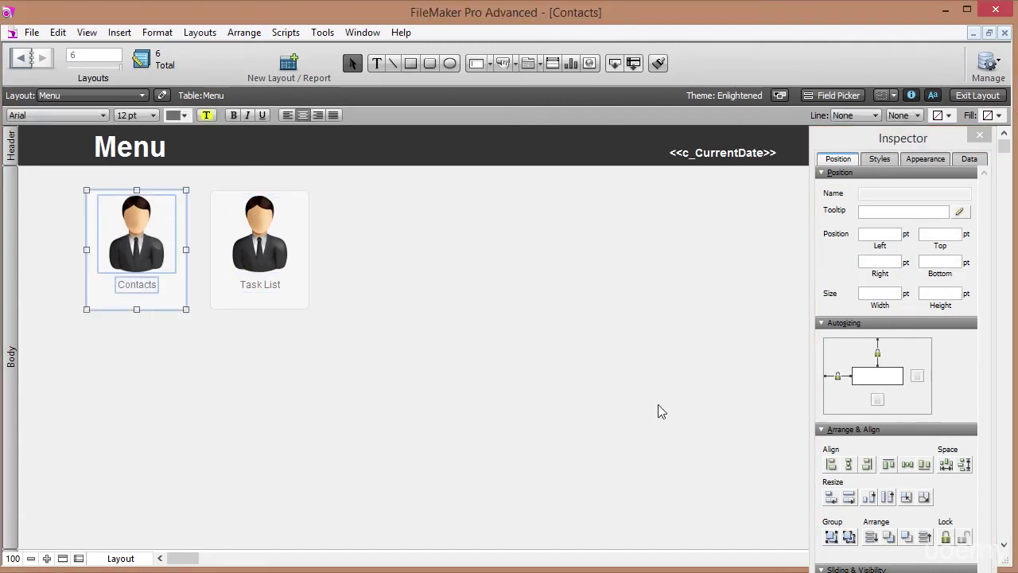
{"action": "left_click", "coordinate": [848, 464]}
{"action": "left_click", "coordinate": [365, 368]}
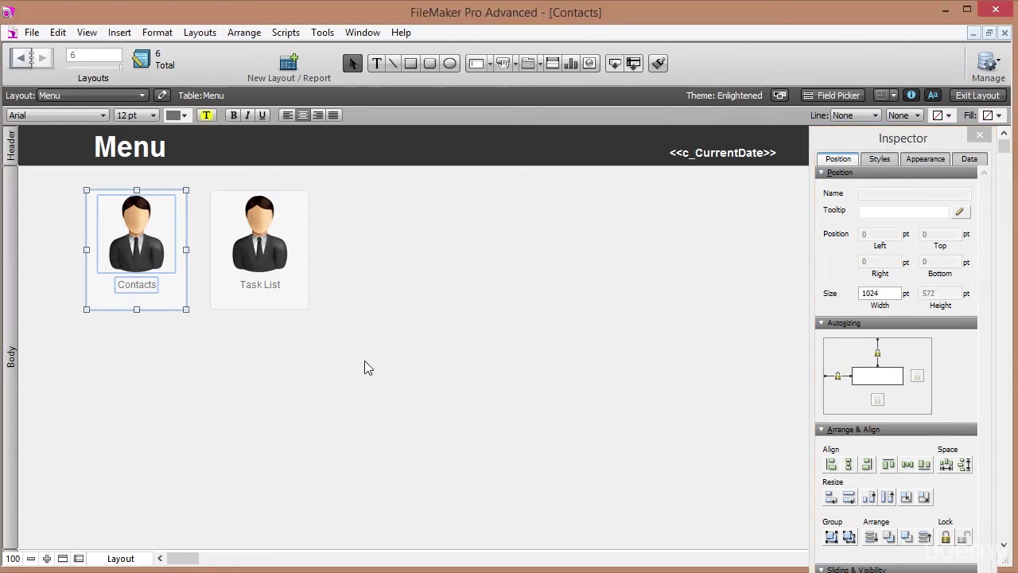
{"action": "left_click", "coordinate": [265, 261]}
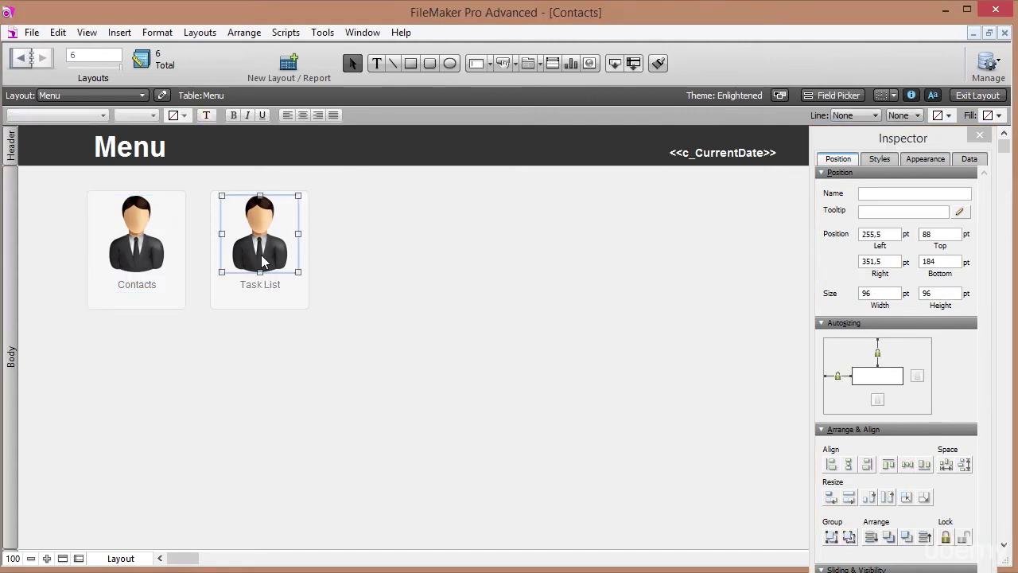
Insert the Checklist.png picture and place it beside the Task List tile.
{"action": "left_click", "coordinate": [119, 32]}
{"action": "left_click", "coordinate": [177, 241]}
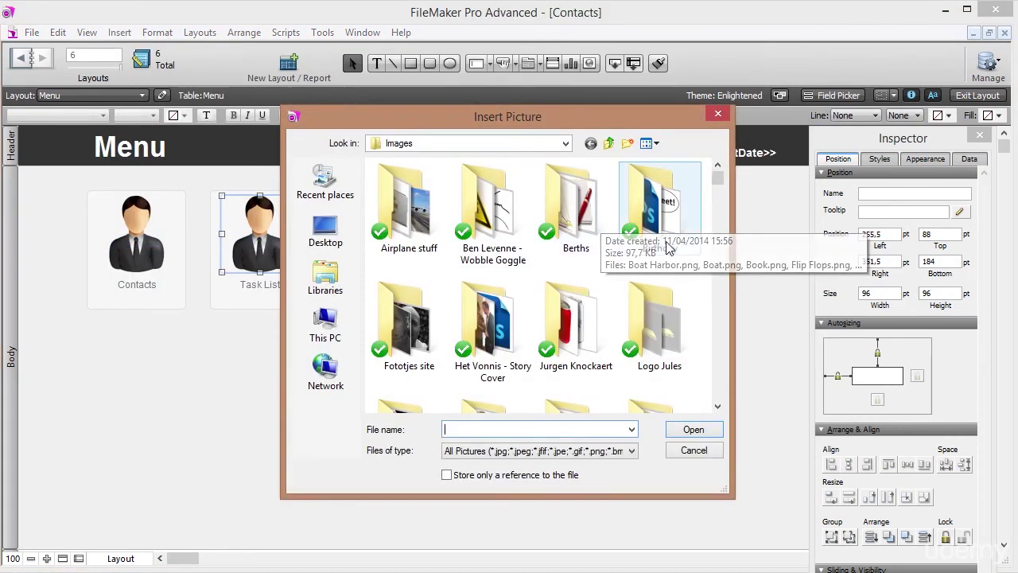
{"action": "left_click", "coordinate": [670, 356]}
{"action": "key", "text": "c"}
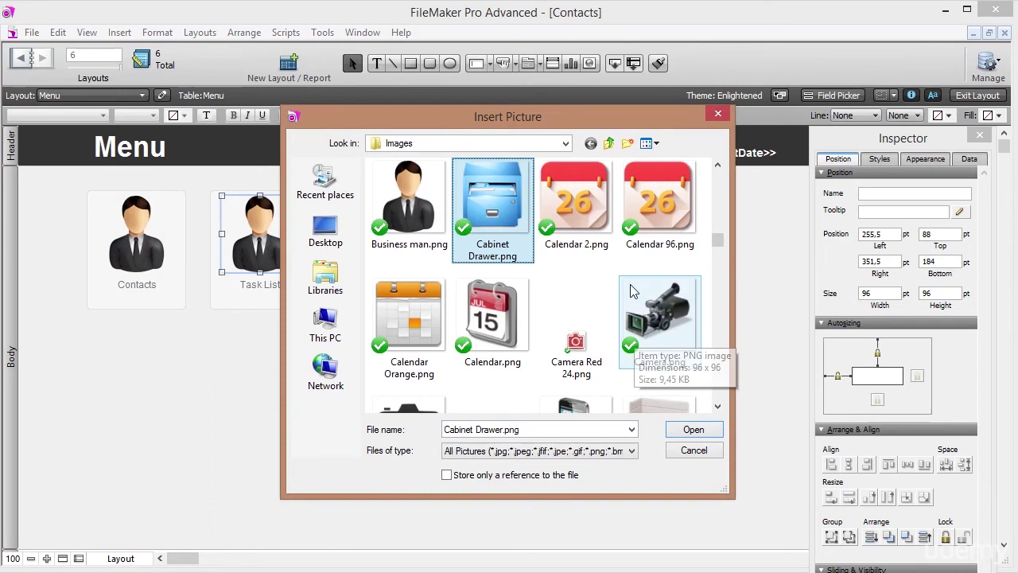
{"action": "left_click", "coordinate": [717, 406]}
{"action": "left_click", "coordinate": [718, 407]}
{"action": "left_click", "coordinate": [718, 407]}
{"action": "left_click", "coordinate": [718, 406]}
{"action": "double_click", "coordinate": [578, 303]}
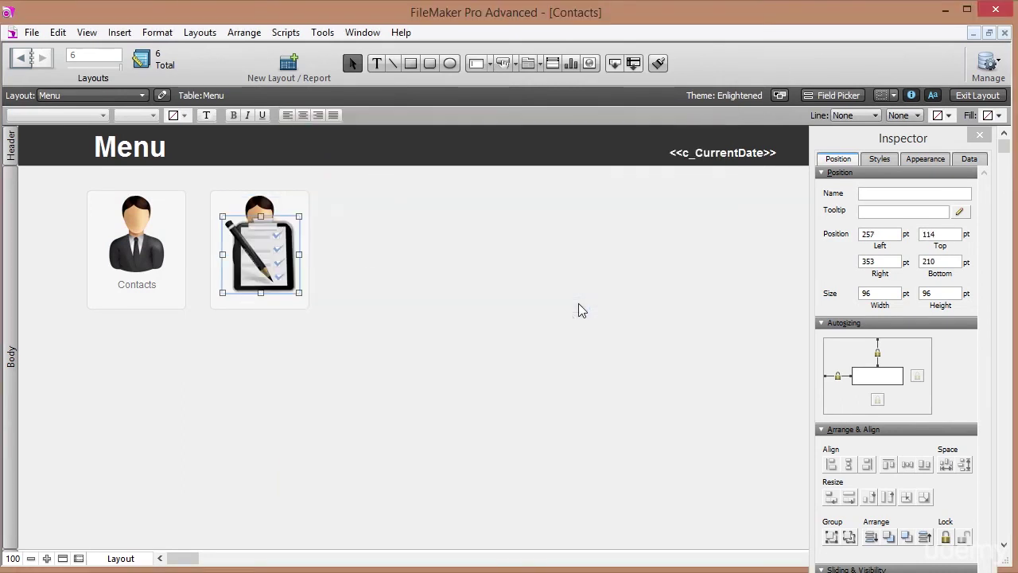
{"action": "left_click_drag", "start_coordinate": [273, 267], "coordinate": [361, 301]}
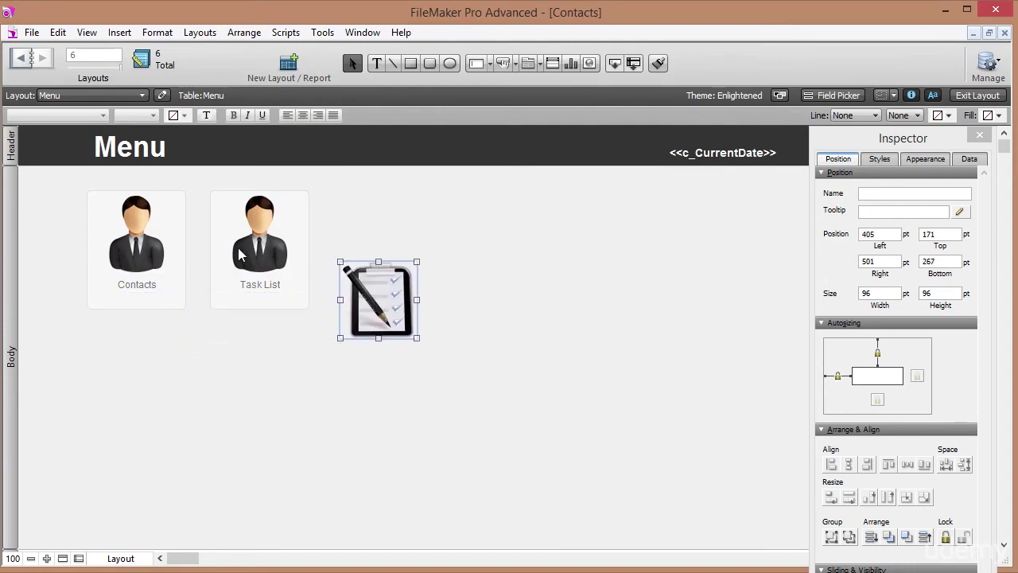
Align the checklist image's top and left edges with the Task List person picture.
{"action": "left_click", "coordinate": [257, 242]}
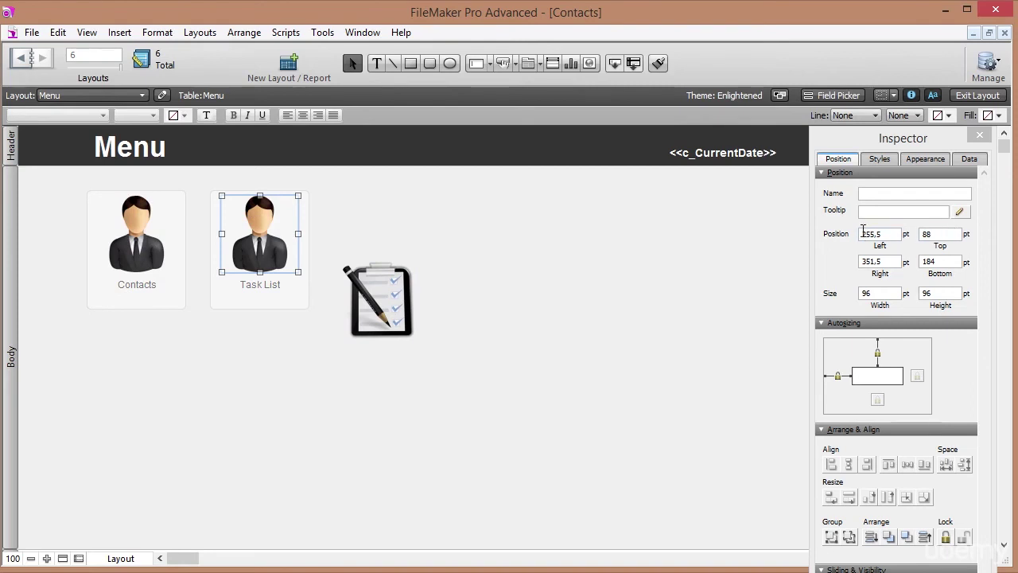
{"action": "left_click_drag", "start_coordinate": [887, 235], "coordinate": [839, 235]}
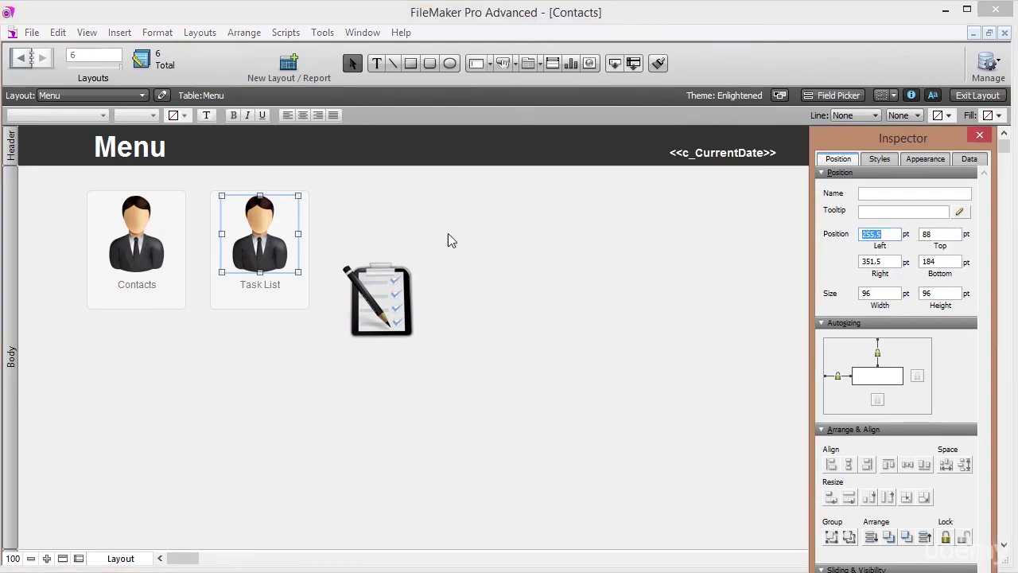
{"action": "left_click", "coordinate": [128, 242]}
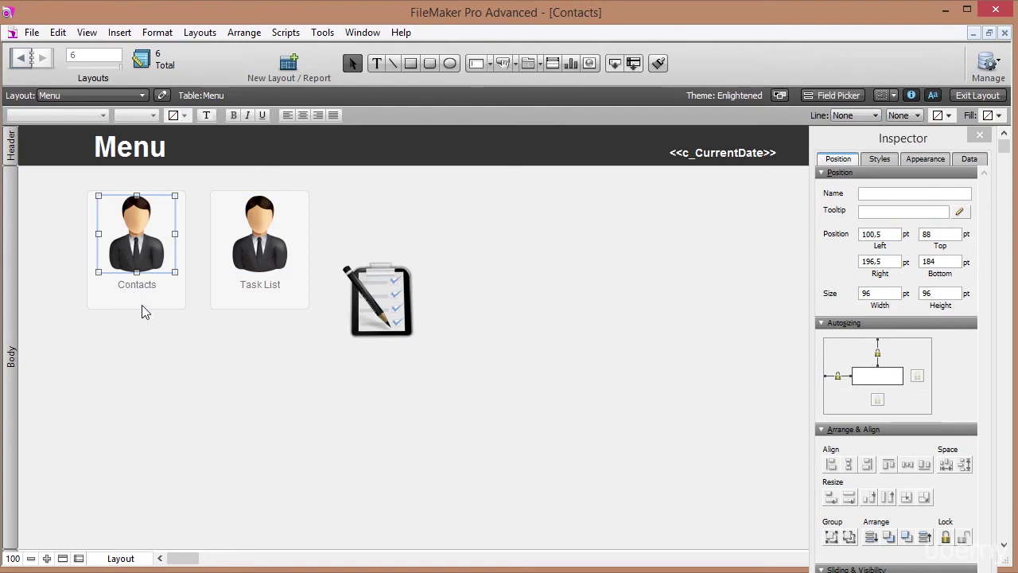
{"action": "left_click", "coordinate": [113, 261]}
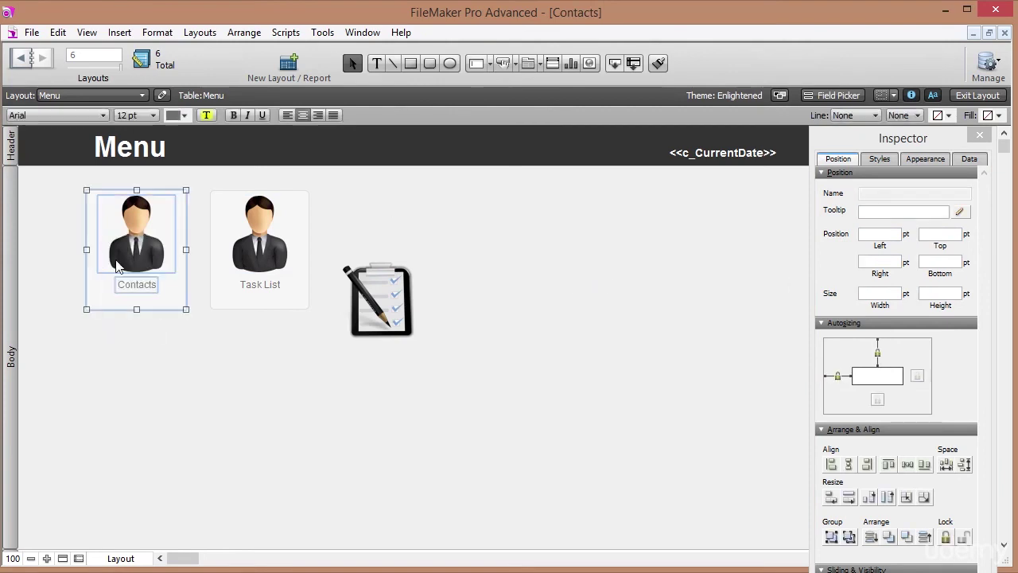
{"action": "left_click", "coordinate": [174, 373]}
{"action": "left_click", "coordinate": [145, 236]}
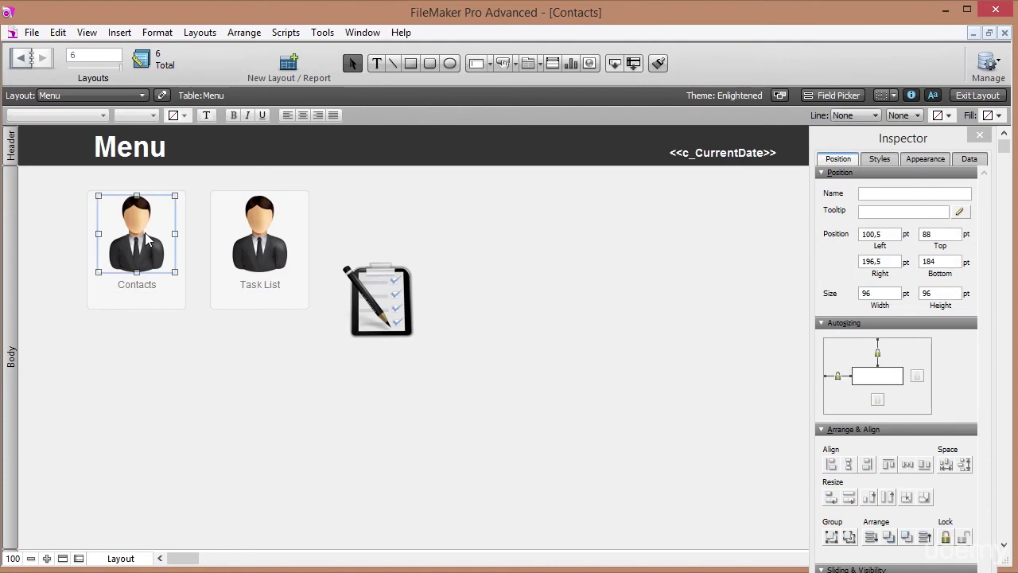
{"action": "left_click", "coordinate": [261, 253]}
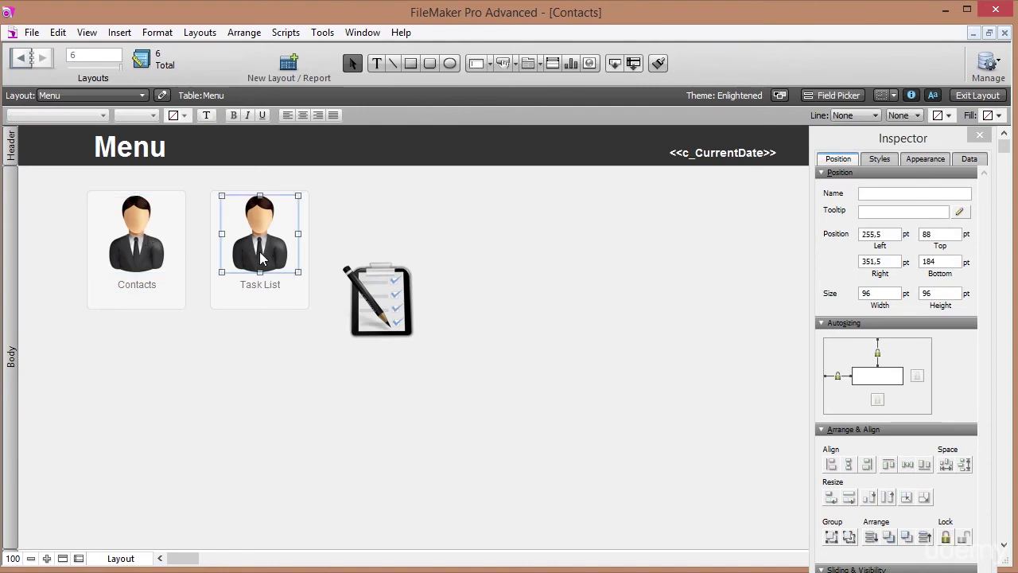
{"action": "left_click", "coordinate": [378, 309], "text": "shift"}
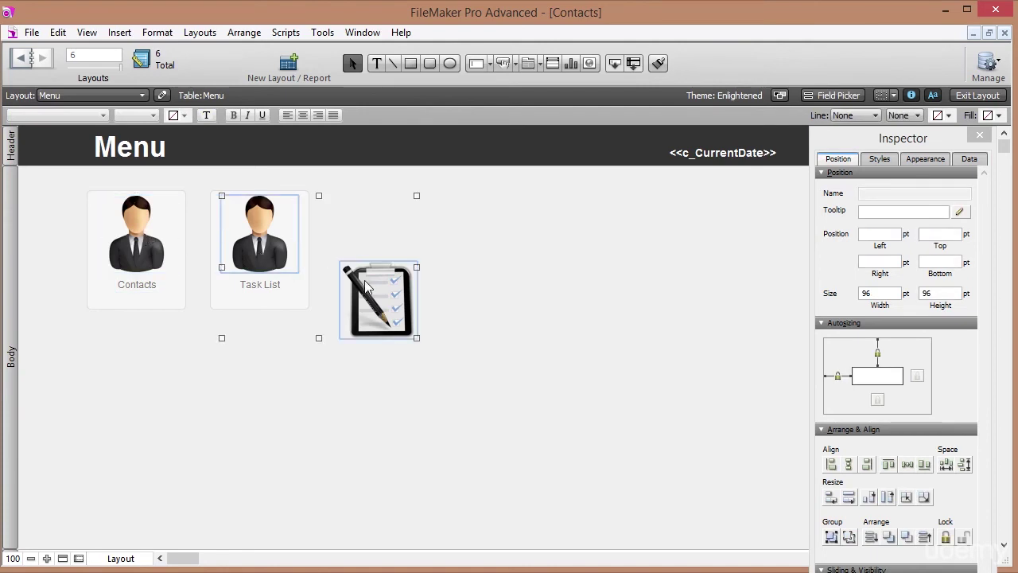
{"action": "left_click", "coordinate": [889, 465]}
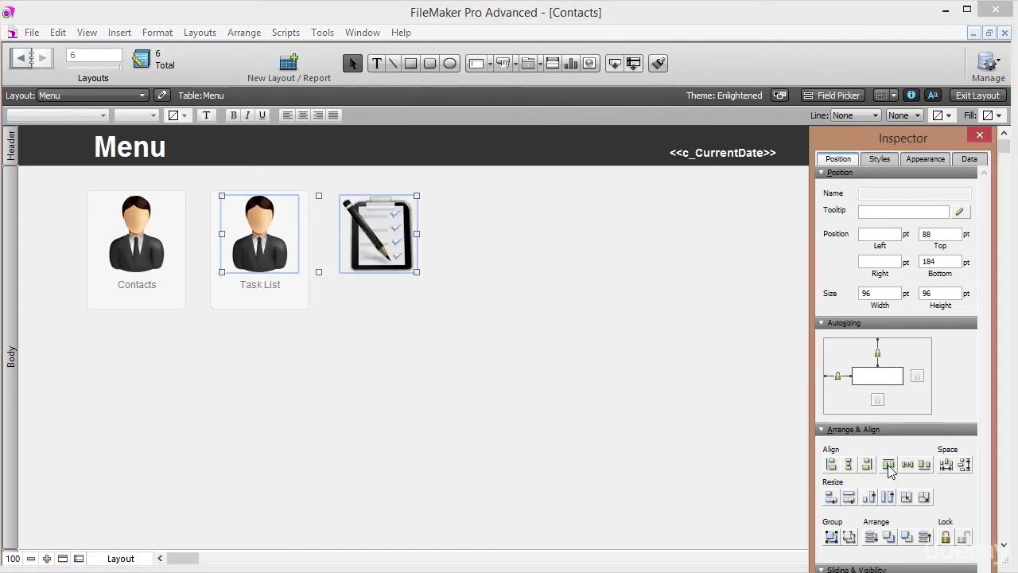
{"action": "left_click", "coordinate": [830, 464]}
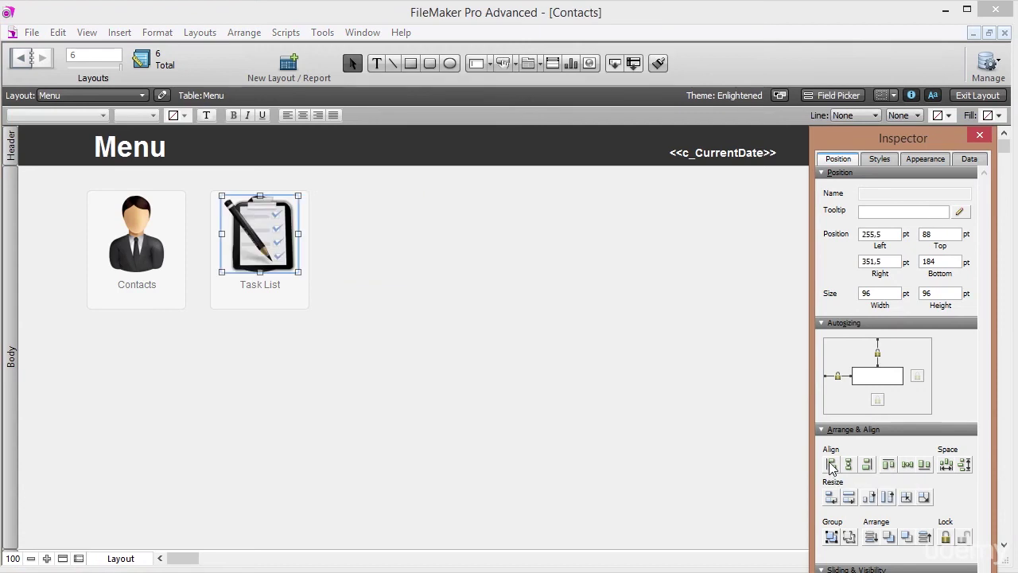
Send the checklist image backward and delete the person picture from the Task List tile.
{"action": "left_click", "coordinate": [326, 246]}
{"action": "left_click", "coordinate": [269, 249]}
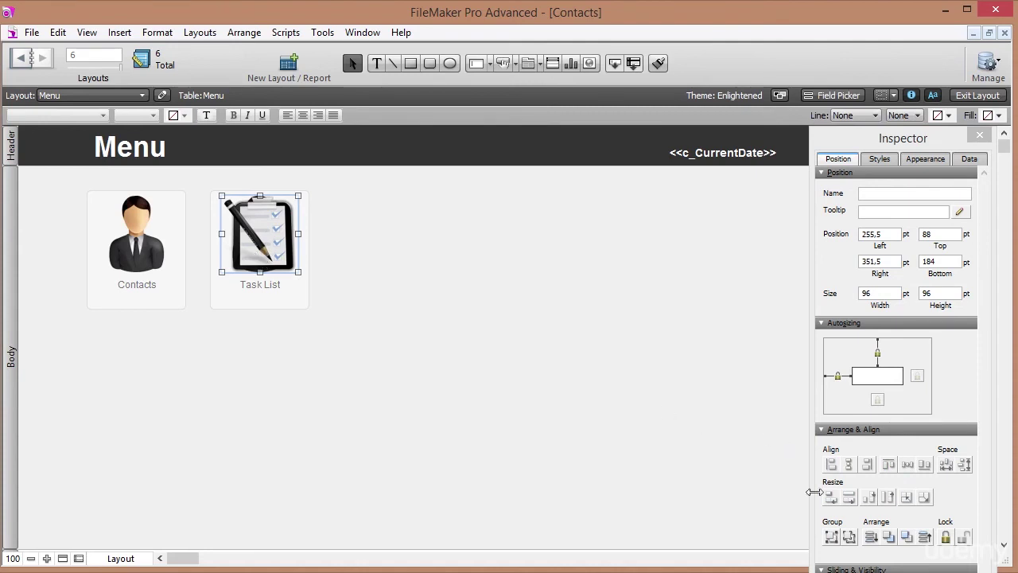
{"action": "left_click", "coordinate": [888, 537]}
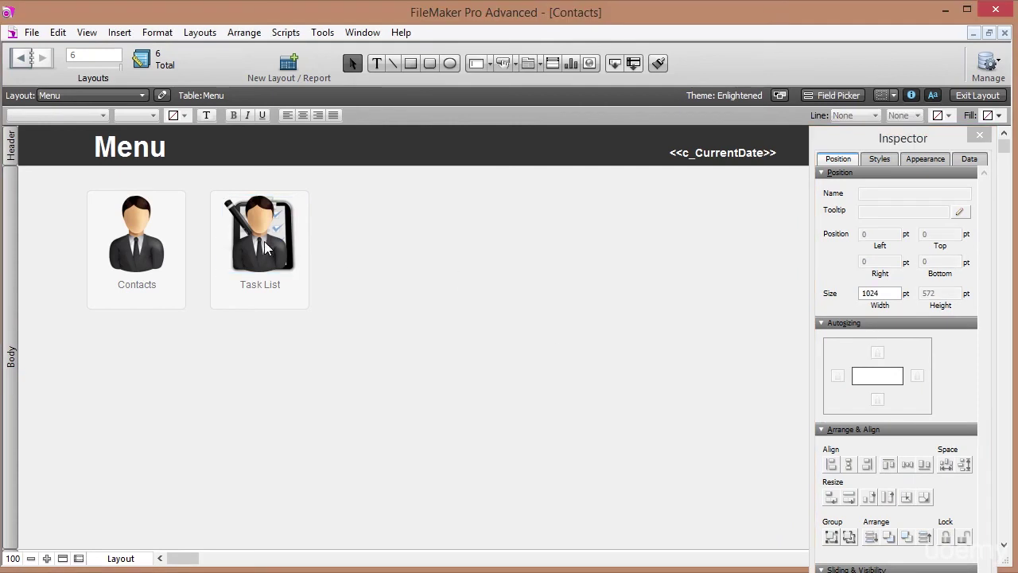
{"action": "left_click", "coordinate": [265, 242]}
{"action": "key", "text": "Delete"}
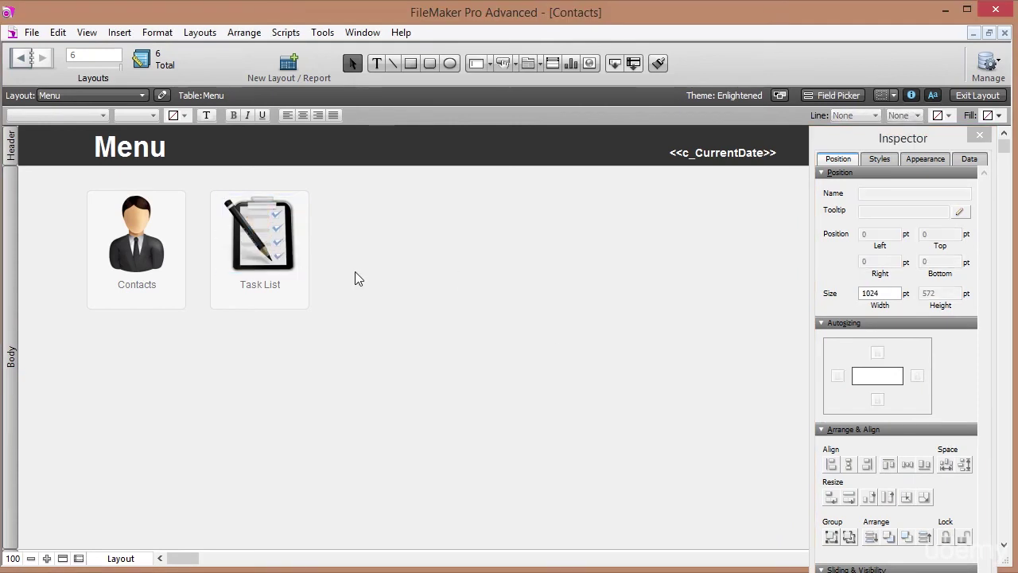
Set the Task List button's action to Go to Layout, targeting the ListTasks layout.
{"action": "right_click", "coordinate": [299, 303]}
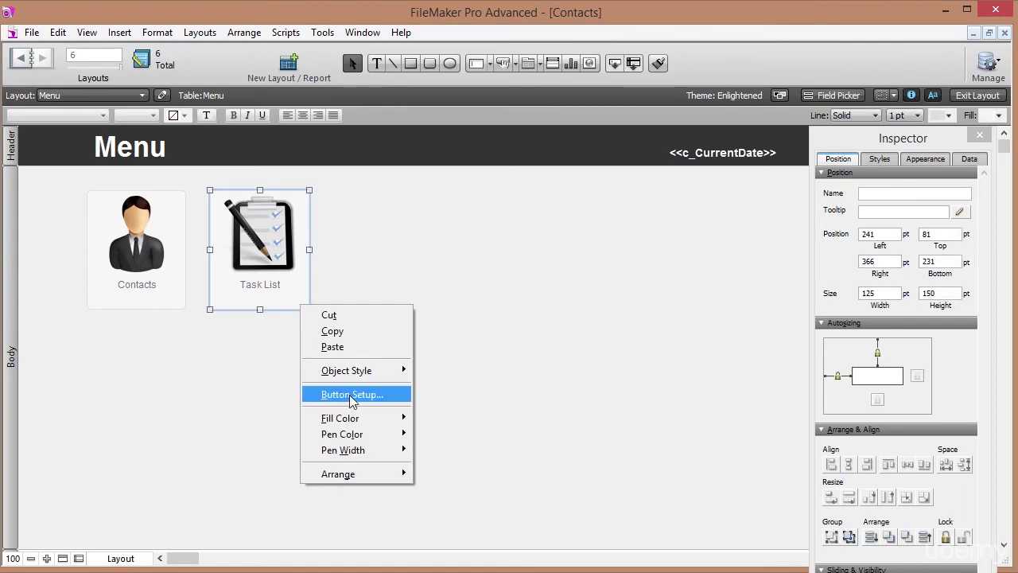
{"action": "left_click", "coordinate": [345, 395]}
{"action": "left_click", "coordinate": [672, 238]}
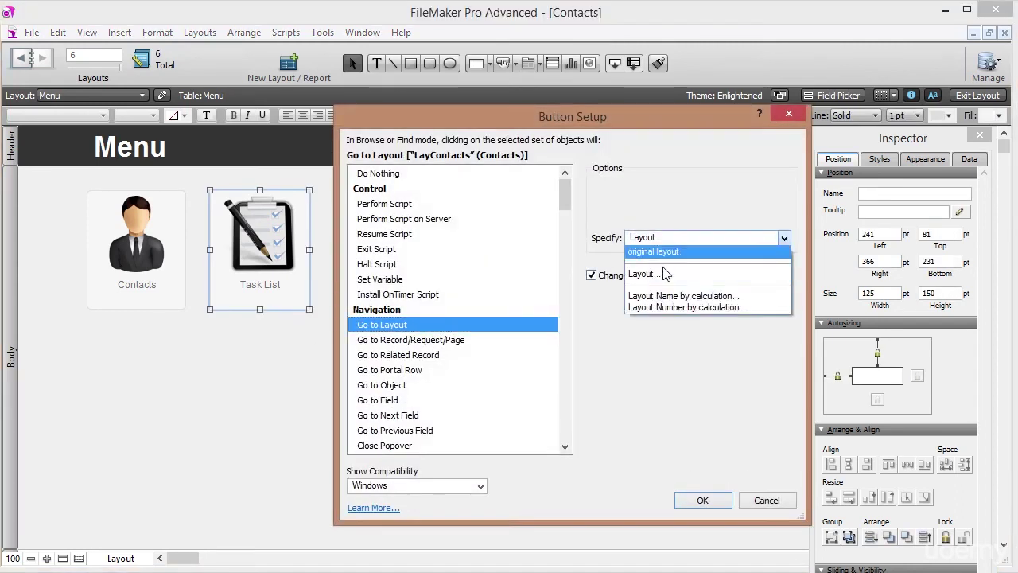
{"action": "left_click", "coordinate": [668, 280]}
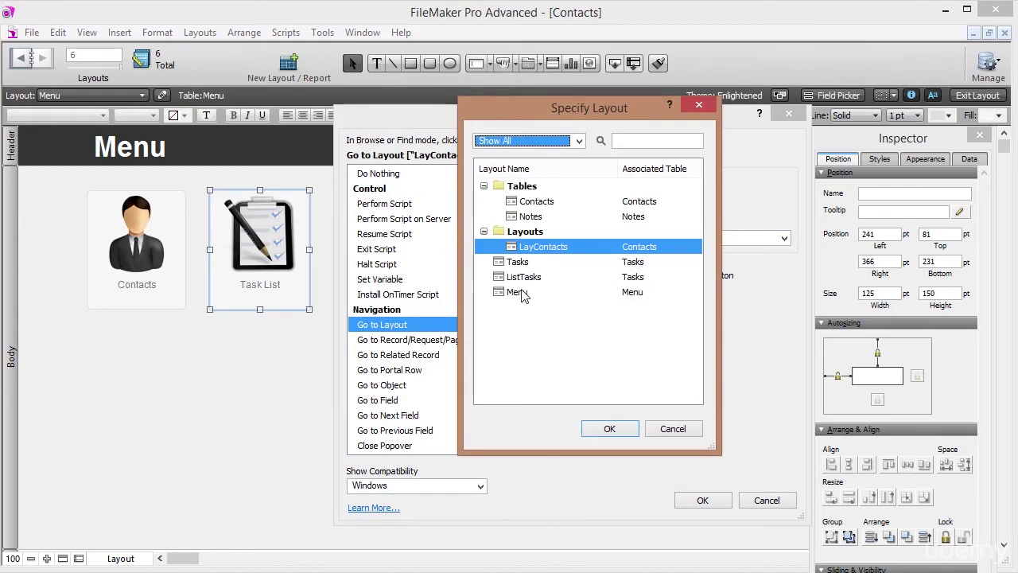
{"action": "left_click", "coordinate": [526, 279]}
{"action": "left_click", "coordinate": [605, 428]}
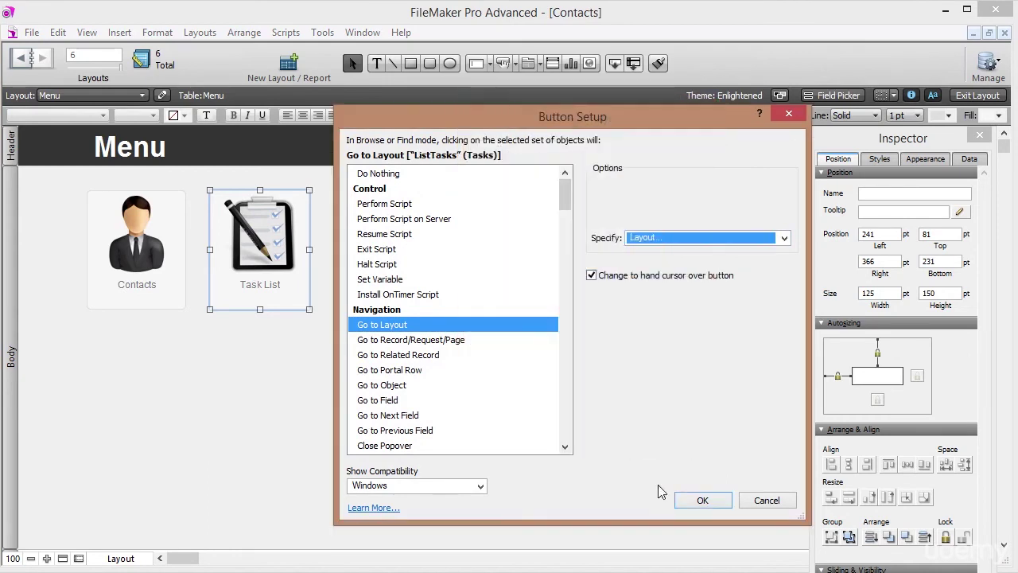
{"action": "left_click", "coordinate": [695, 497]}
{"action": "left_click", "coordinate": [978, 95]}
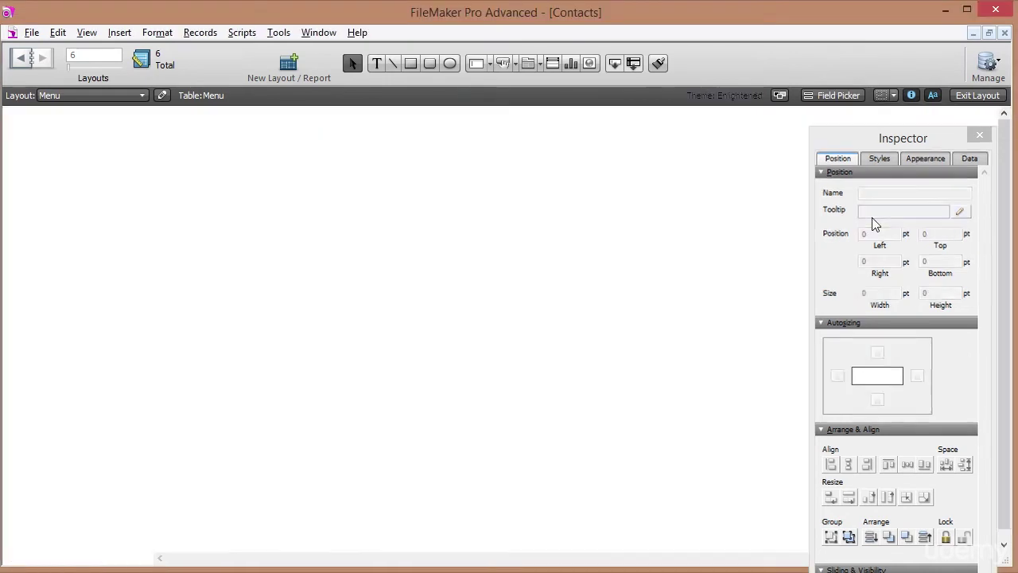
Test the Menu buttons by going to Contacts and Task List and back to Menu.
{"action": "left_click", "coordinate": [131, 227]}
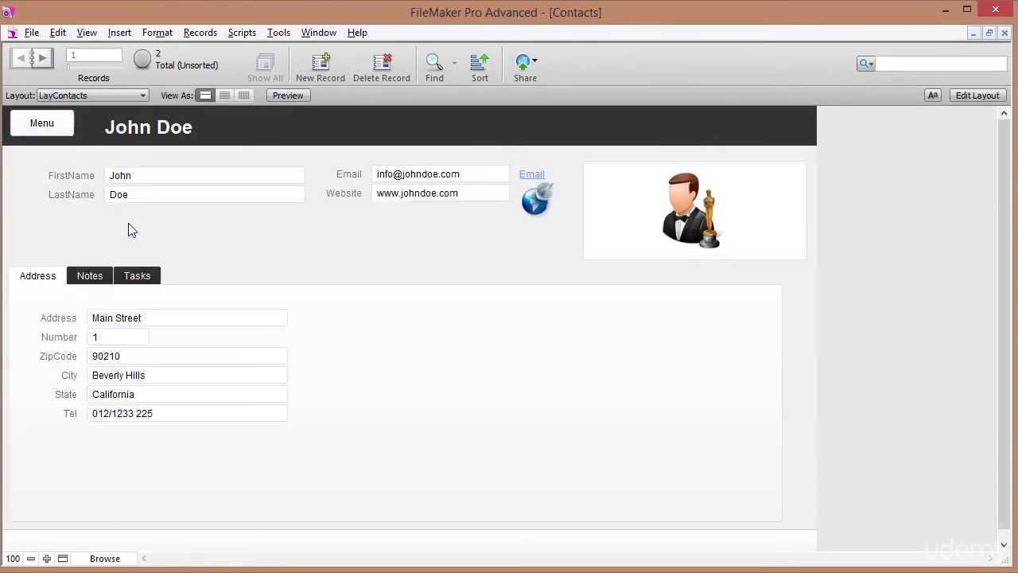
{"action": "left_click", "coordinate": [44, 124]}
{"action": "left_click", "coordinate": [248, 251]}
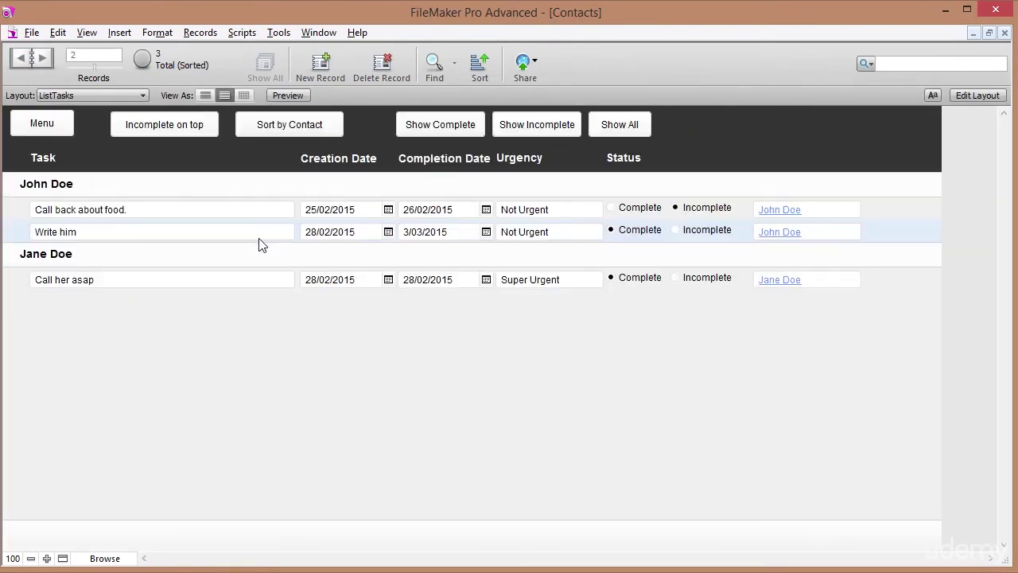
{"action": "left_click", "coordinate": [44, 125]}
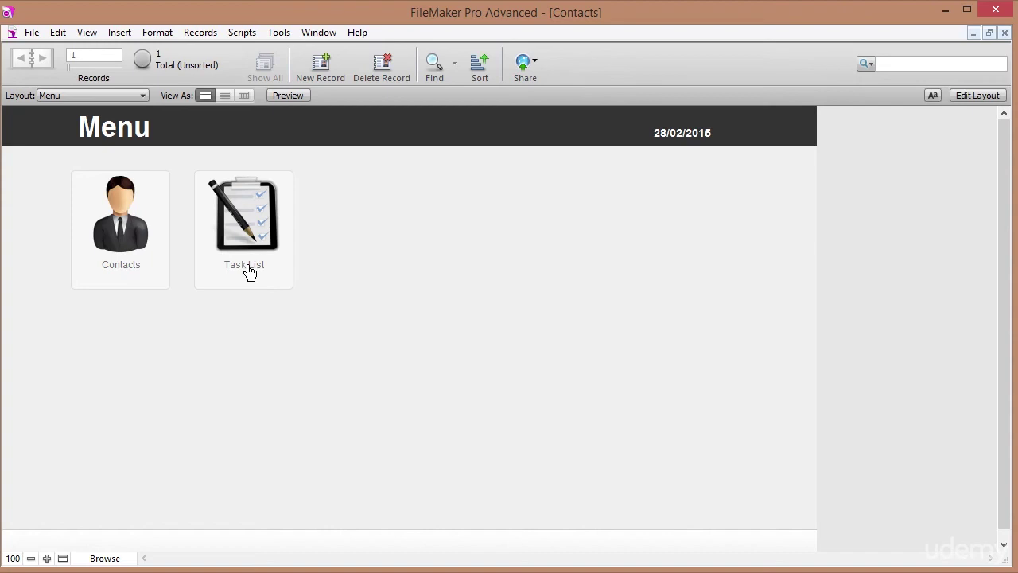
{"action": "left_click", "coordinate": [249, 271]}
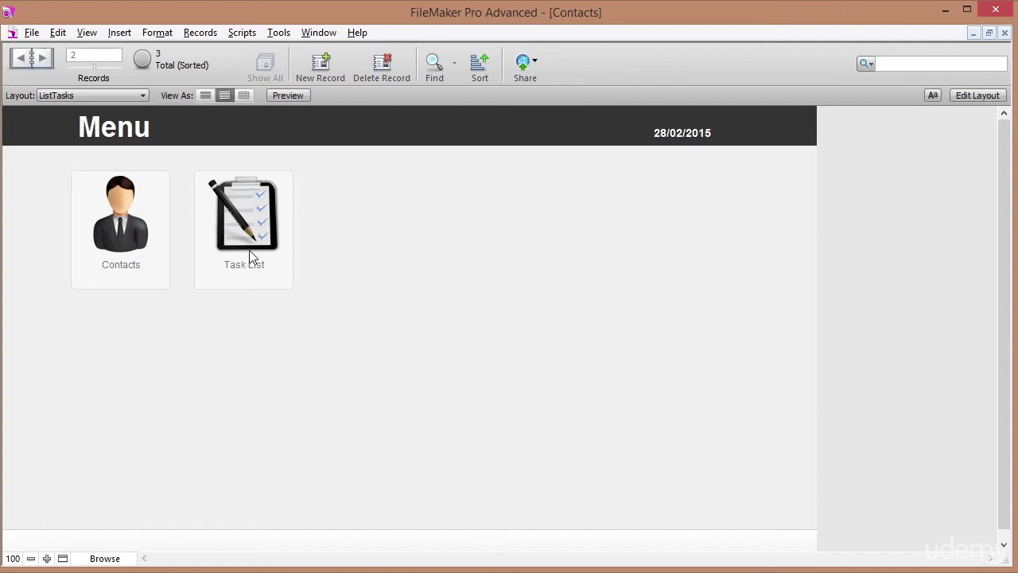
{"action": "left_click", "coordinate": [38, 125]}
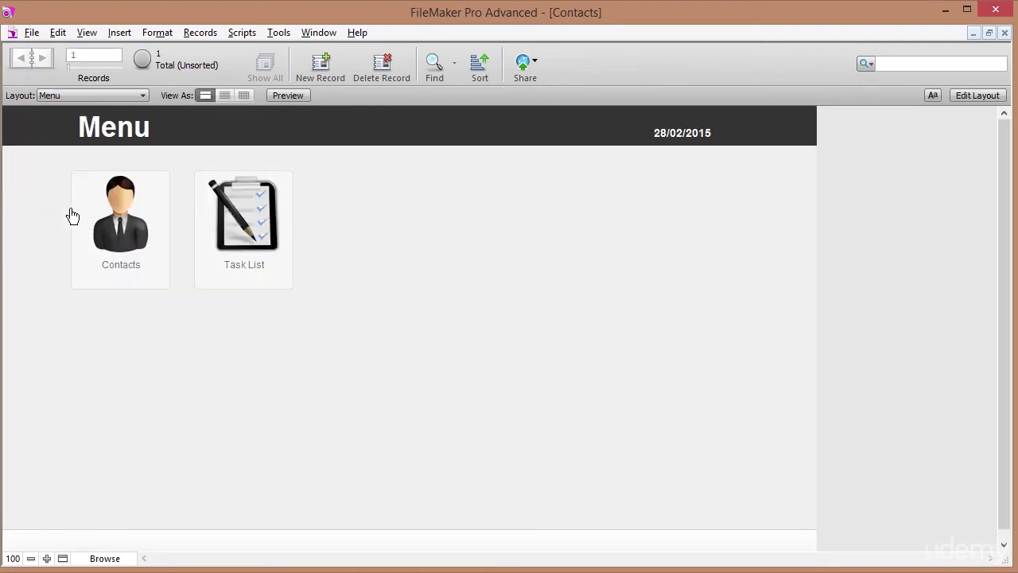
Open John Doe's contact record and switch through its Notes, Tasks and Address tabs.
{"action": "left_click", "coordinate": [125, 222]}
{"action": "left_click", "coordinate": [108, 274]}
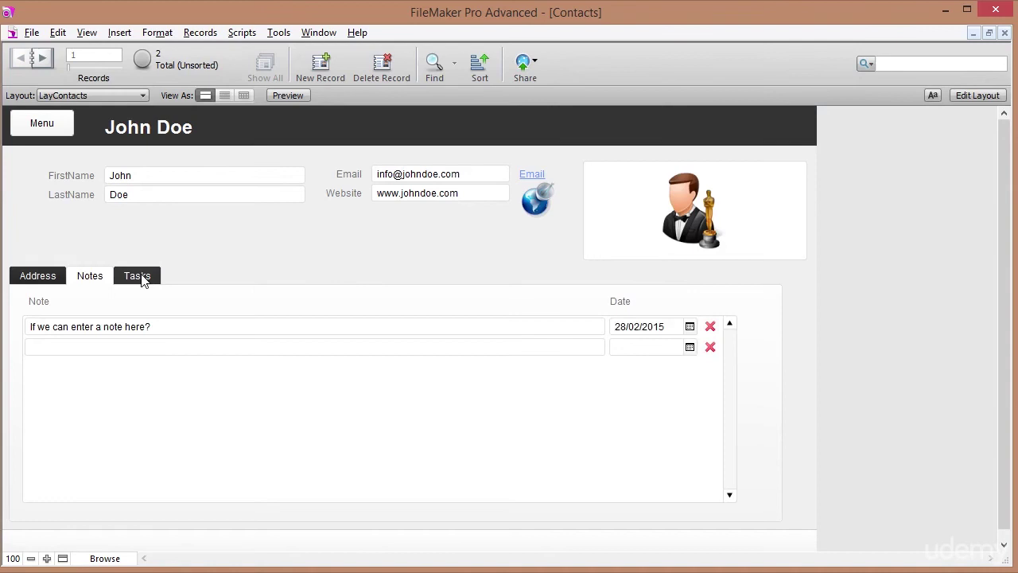
{"action": "left_click", "coordinate": [141, 275]}
{"action": "left_click", "coordinate": [36, 277]}
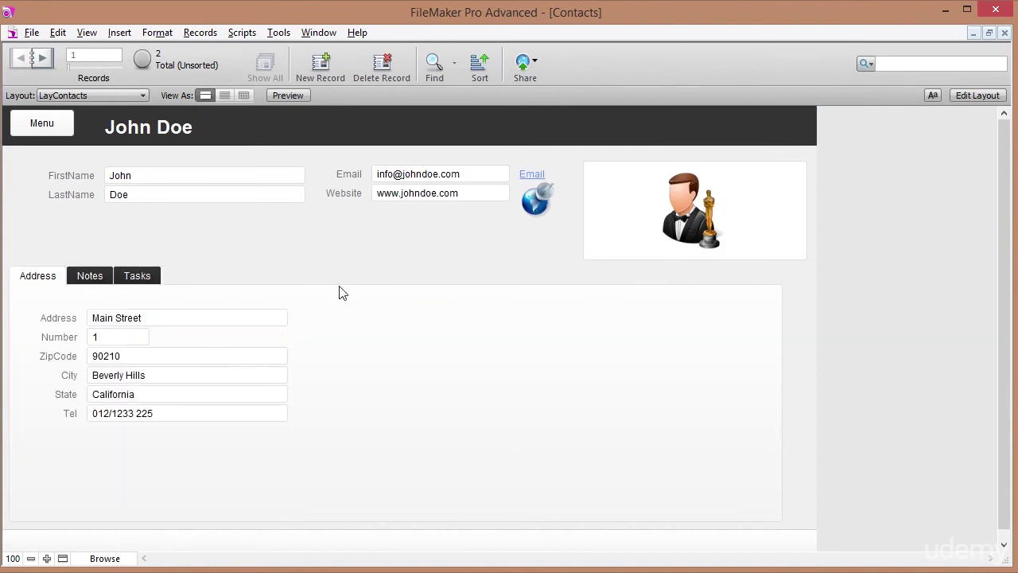
Enter Layout mode on LayContacts and close the tab control setup without changes.
{"action": "left_click", "coordinate": [972, 94]}
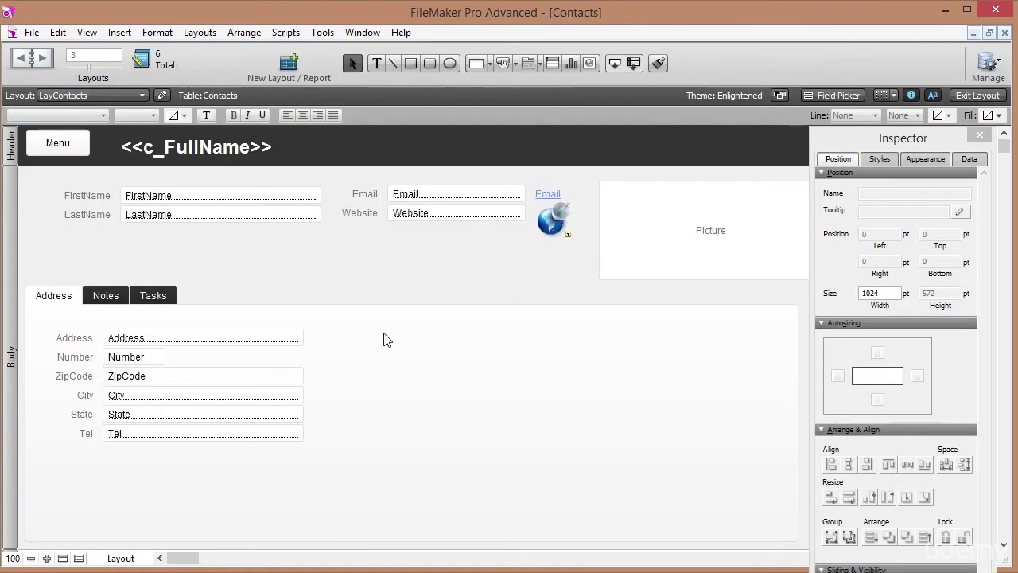
{"action": "double_click", "coordinate": [384, 339]}
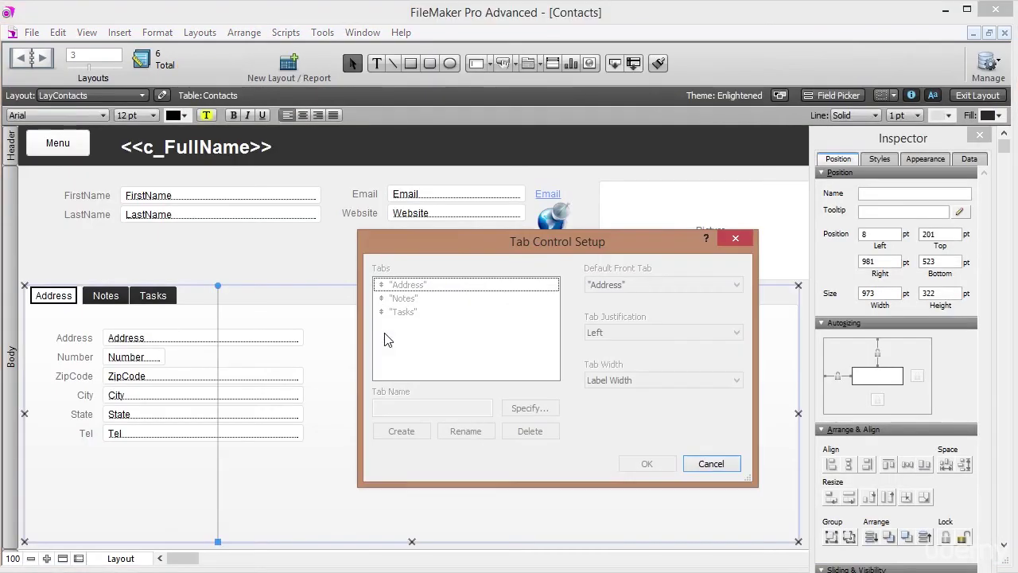
{"action": "left_click", "coordinate": [696, 465]}
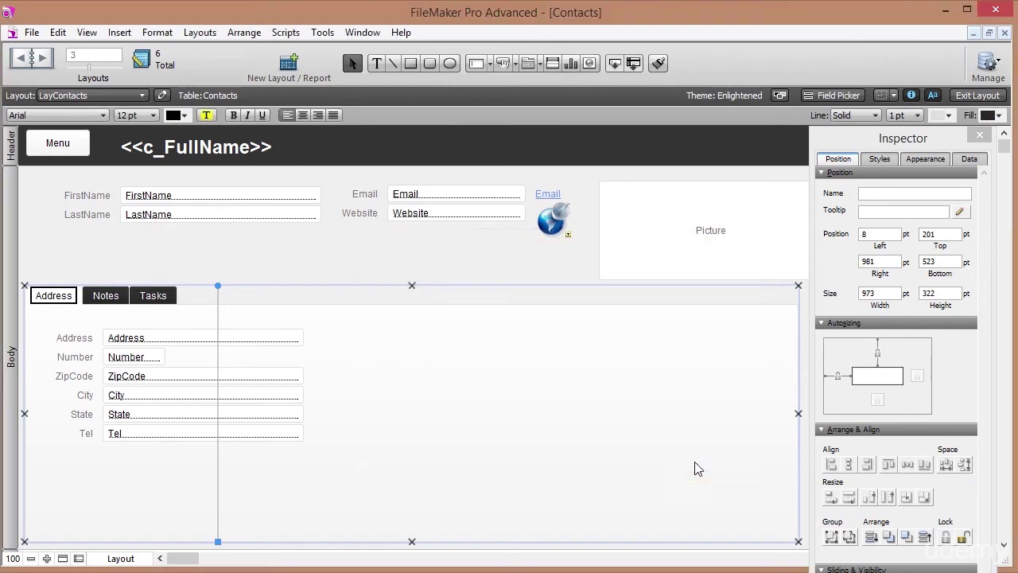
Add Website and Map tabs to the tab control, then bring the Website panel forward.
{"action": "double_click", "coordinate": [497, 407]}
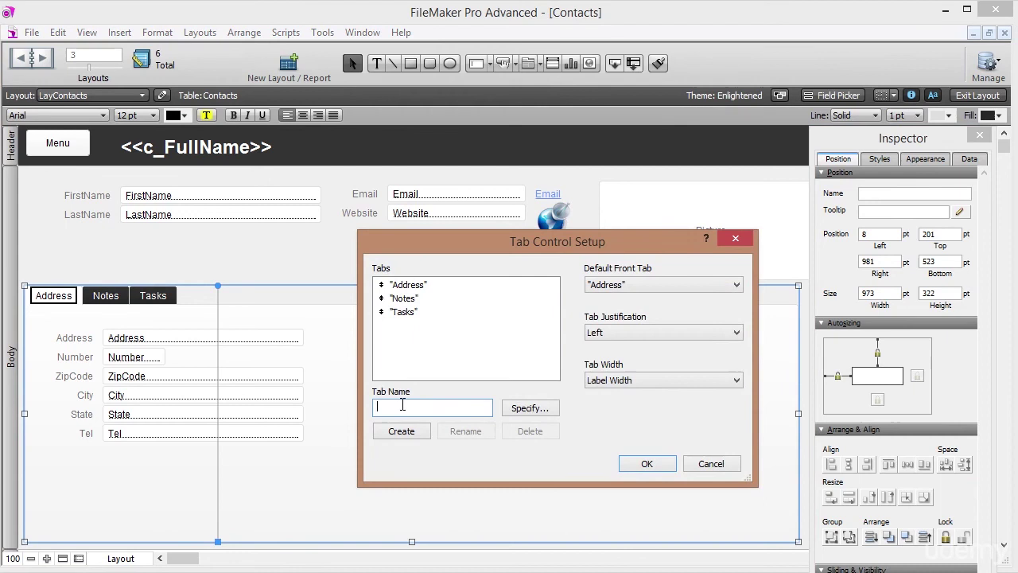
{"action": "type", "text": "Webv"}
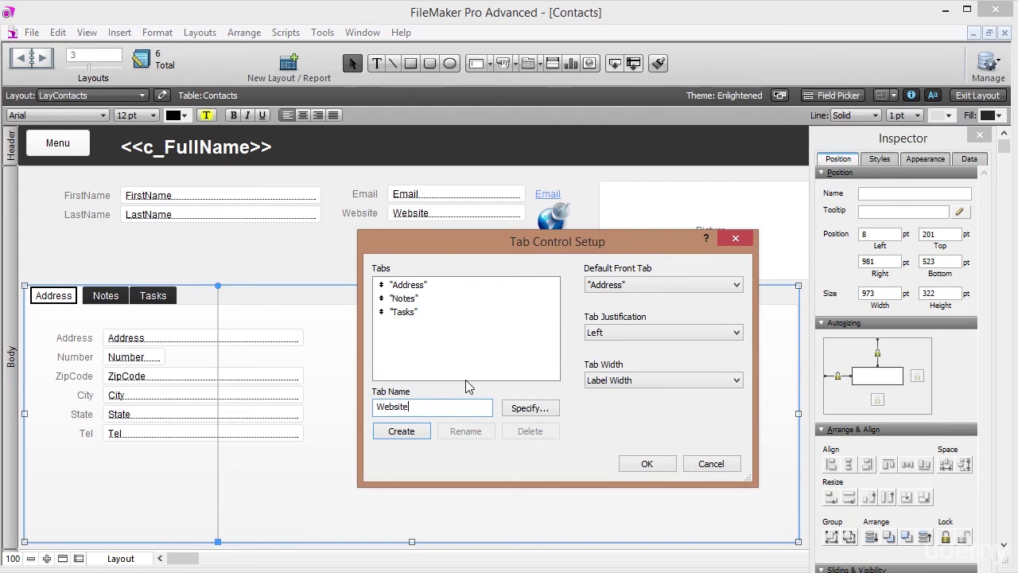
{"action": "left_click", "coordinate": [401, 431]}
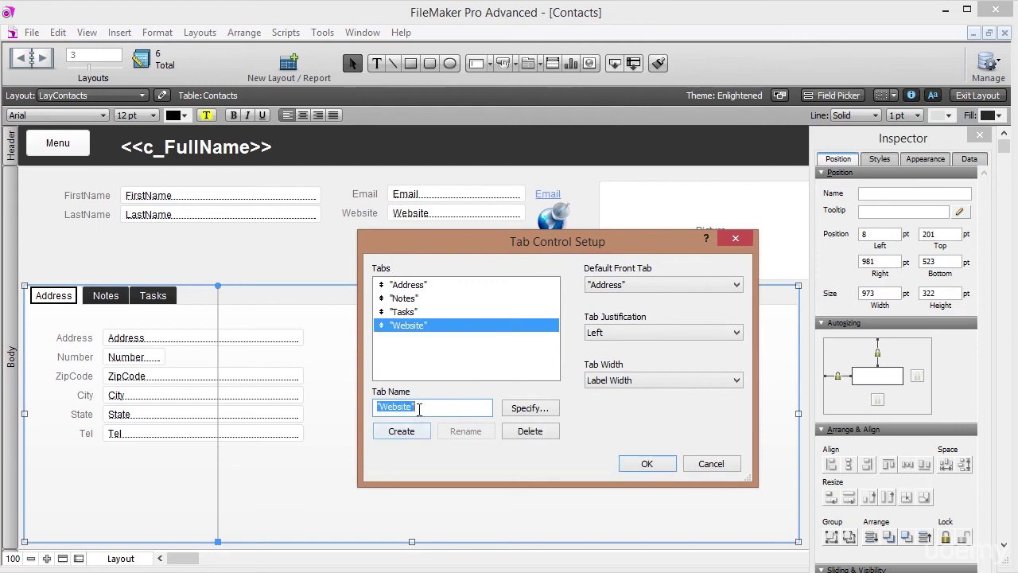
{"action": "type", "text": "Map"}
{"action": "left_click", "coordinate": [402, 430]}
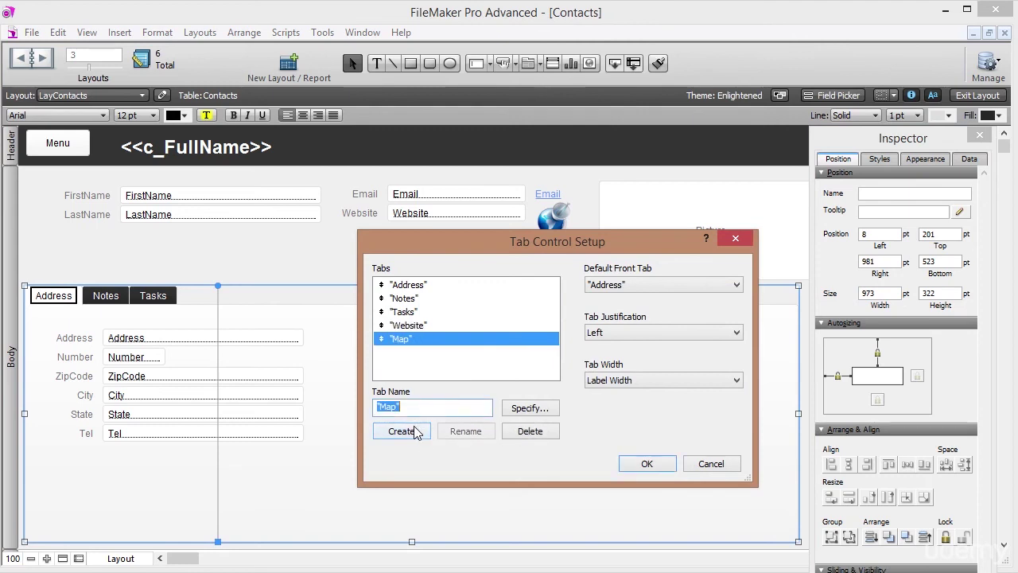
{"action": "left_click", "coordinate": [425, 334]}
{"action": "left_click", "coordinate": [428, 338]}
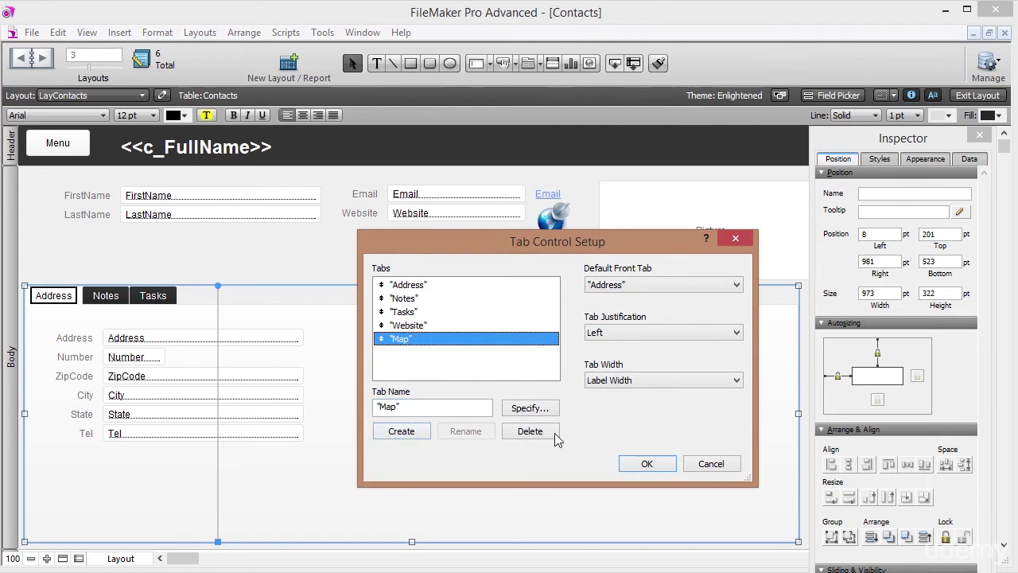
{"action": "left_click", "coordinate": [647, 463]}
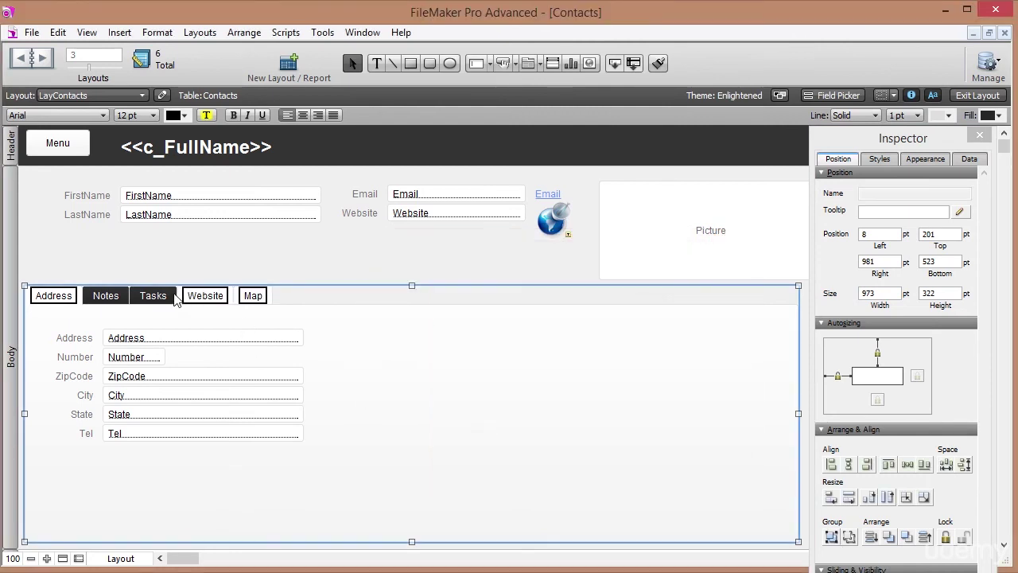
{"action": "left_click", "coordinate": [204, 299]}
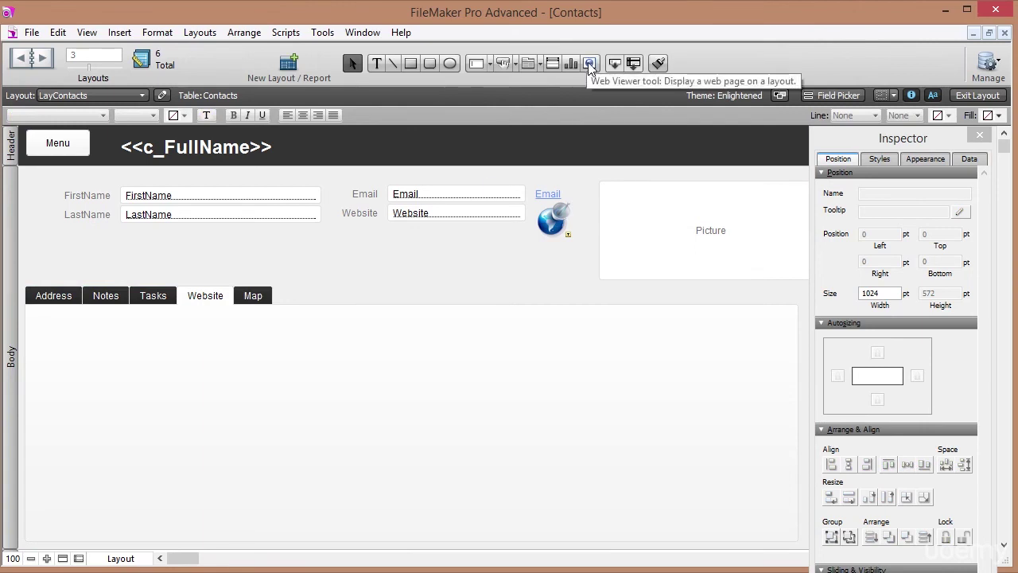
Draw a web viewer filling the Website panel and choose Custom Web Address.
{"action": "left_click", "coordinate": [589, 63]}
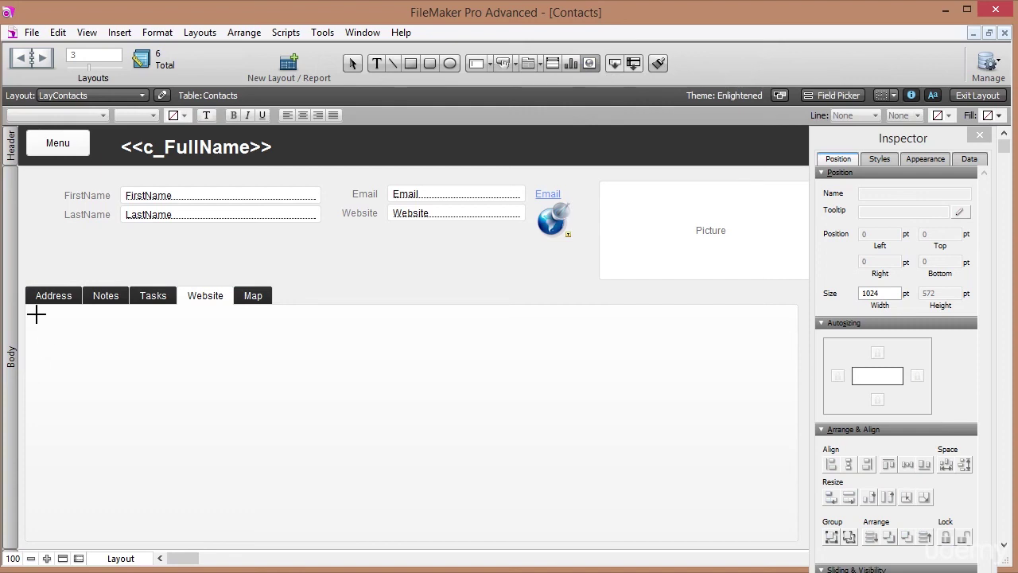
{"action": "left_click_drag", "start_coordinate": [35, 311], "coordinate": [784, 530]}
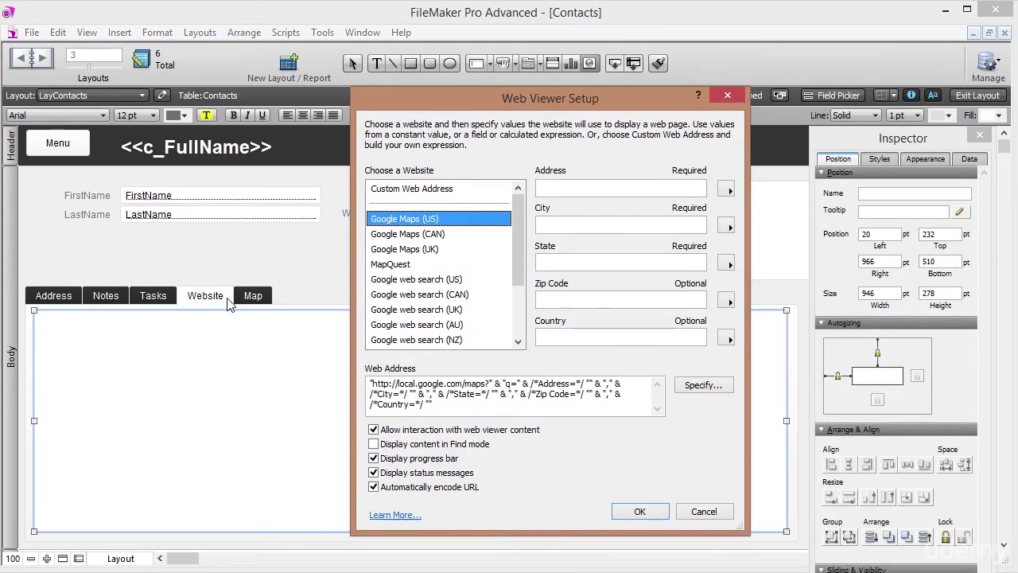
{"action": "left_click", "coordinate": [410, 190]}
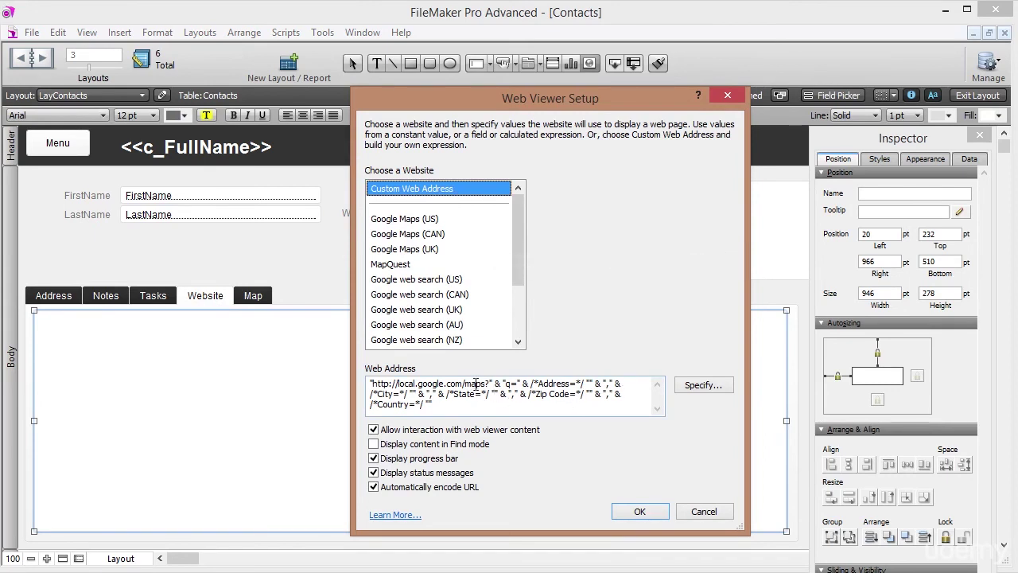
{"action": "left_click", "coordinate": [700, 385]}
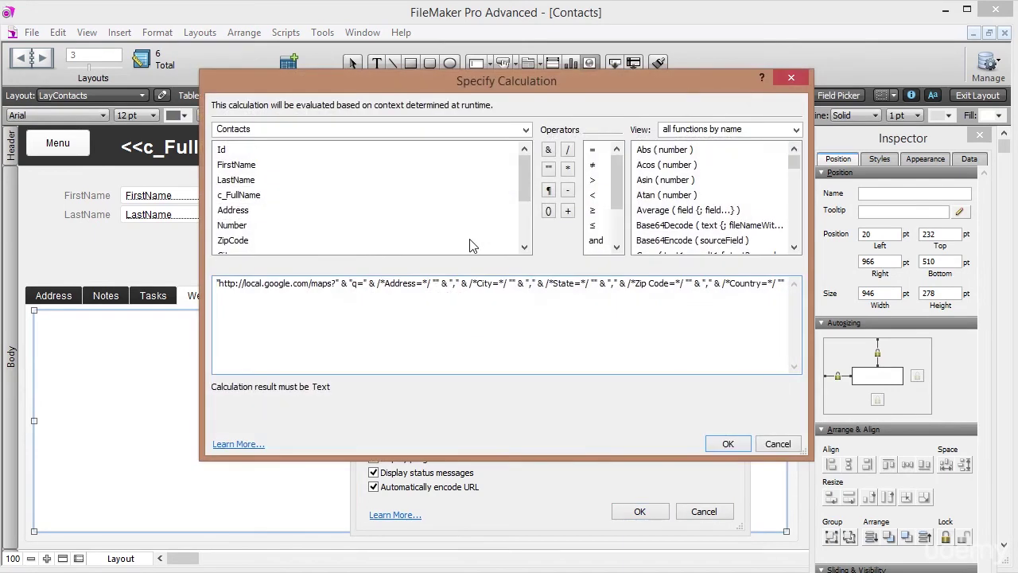
Set the web address calculation to Contacts::Website and confirm the web viewer setup.
{"action": "double_click", "coordinate": [501, 286]}
{"action": "key", "text": "Delete"}
{"action": "left_click_drag", "start_coordinate": [765, 284], "coordinate": [146, 237]}
{"action": "key", "text": "Delete"}
{"action": "left_click_drag", "start_coordinate": [528, 196], "coordinate": [529, 248]}
{"action": "double_click", "coordinate": [233, 226]}
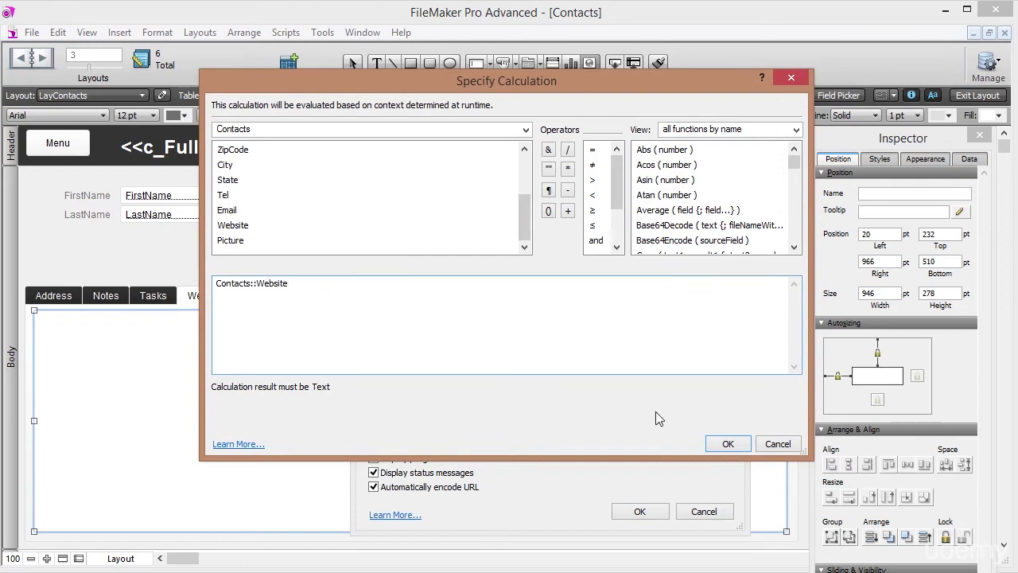
{"action": "left_click", "coordinate": [731, 444]}
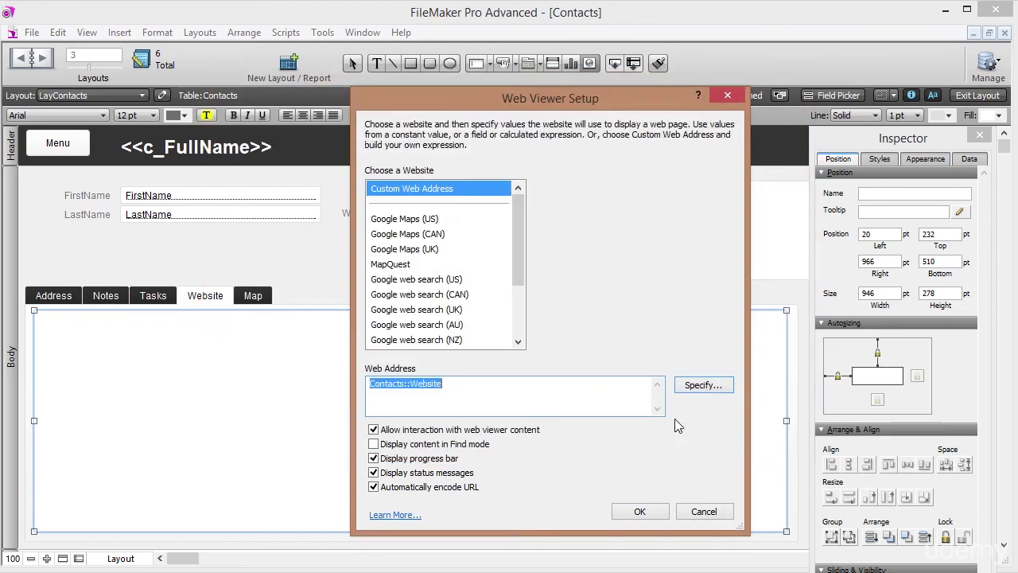
{"action": "left_click", "coordinate": [457, 393]}
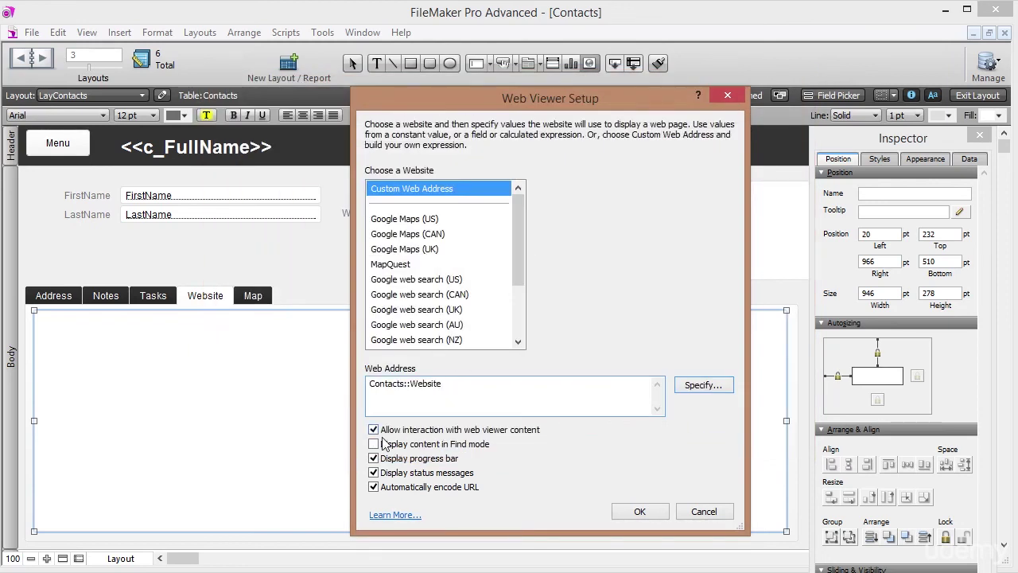
{"action": "left_click", "coordinate": [640, 513]}
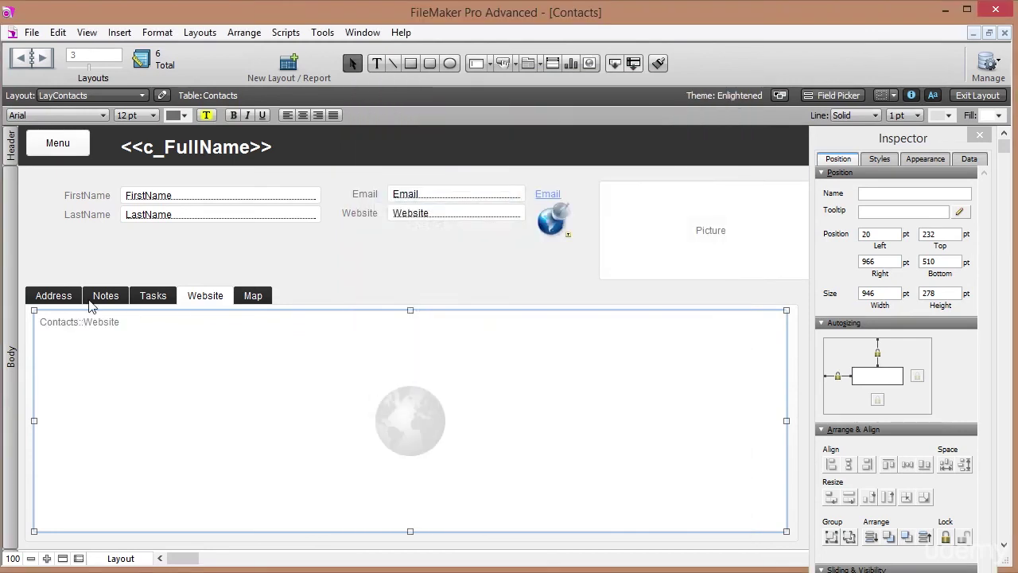
{"action": "left_click", "coordinate": [64, 299]}
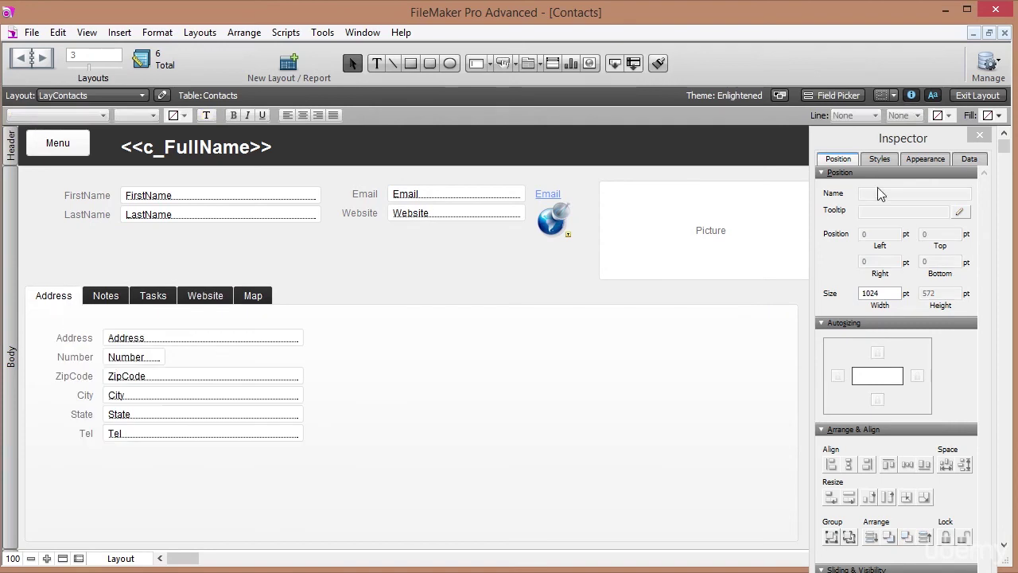
{"action": "left_click", "coordinate": [975, 95]}
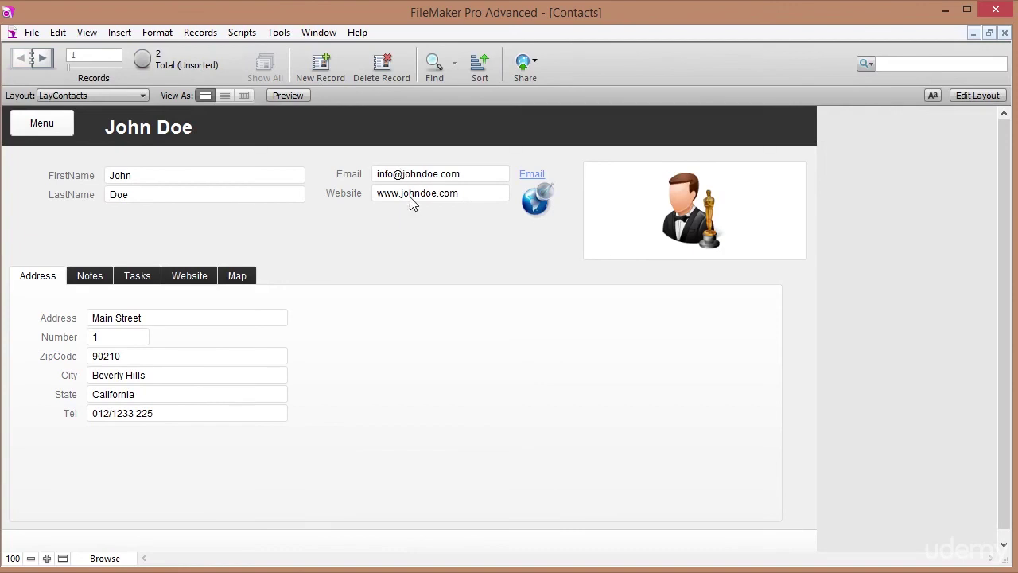
{"action": "left_click", "coordinate": [441, 194]}
{"action": "key", "text": "BackSpace"}
{"action": "key", "text": "BackSpace"}
{"action": "key", "text": "BackSpace"}
{"action": "key", "text": "BackSpace"}
{"action": "key", "text": "BackSpace"}
{"action": "key", "text": "BackSpace"}
{"action": "key", "text": "BackSpace"}
{"action": "type", "text": "google"}
{"action": "left_click", "coordinate": [470, 245]}
View the page loading in the Website tab, then return to layout editing.
{"action": "left_click", "coordinate": [188, 275]}
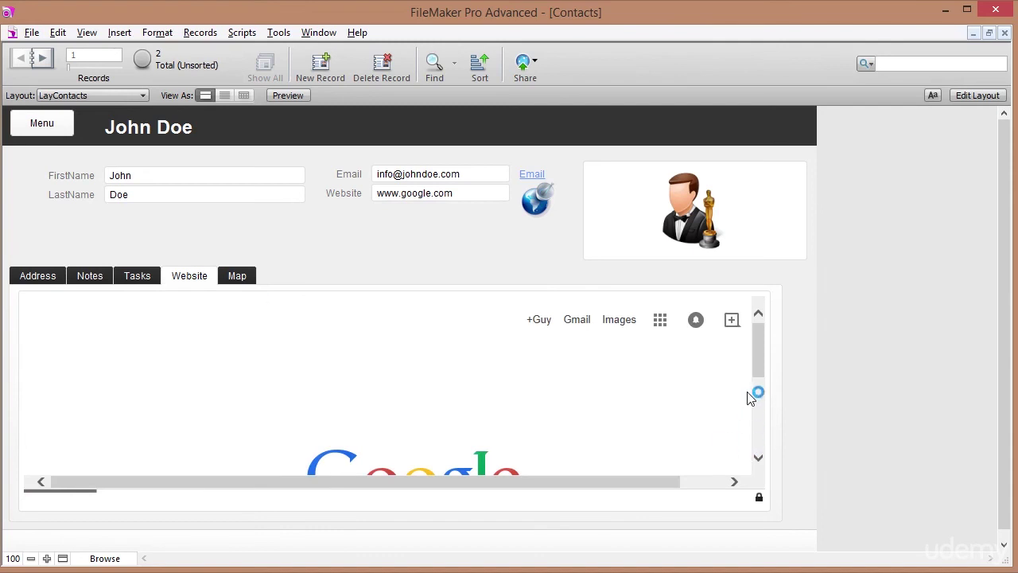
{"action": "scroll", "coordinate": [758, 372], "scroll_direction": "down", "scroll_amount": 2}
{"action": "left_click_drag", "start_coordinate": [758, 365], "coordinate": [758, 382]}
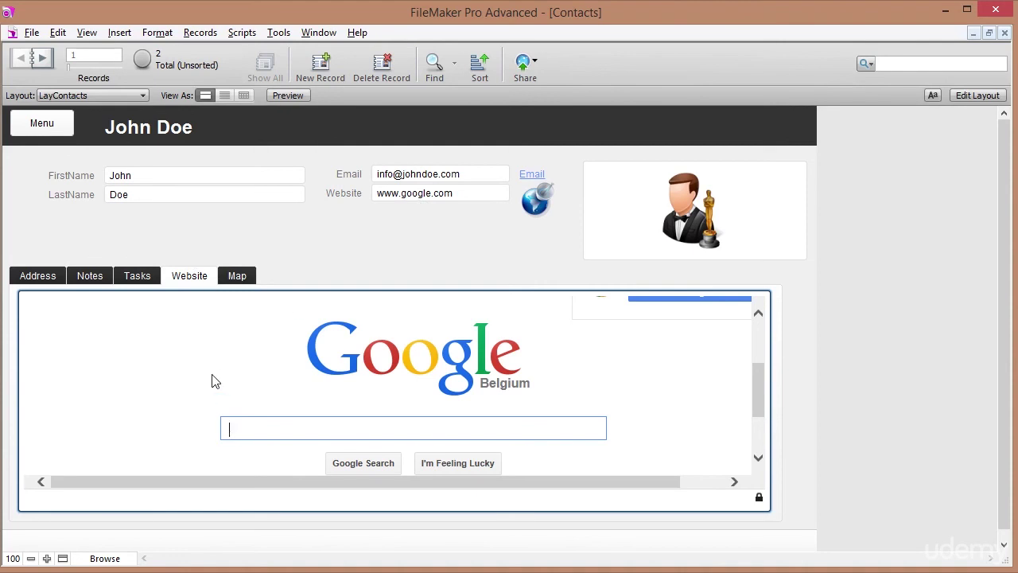
{"action": "left_click", "coordinate": [986, 96]}
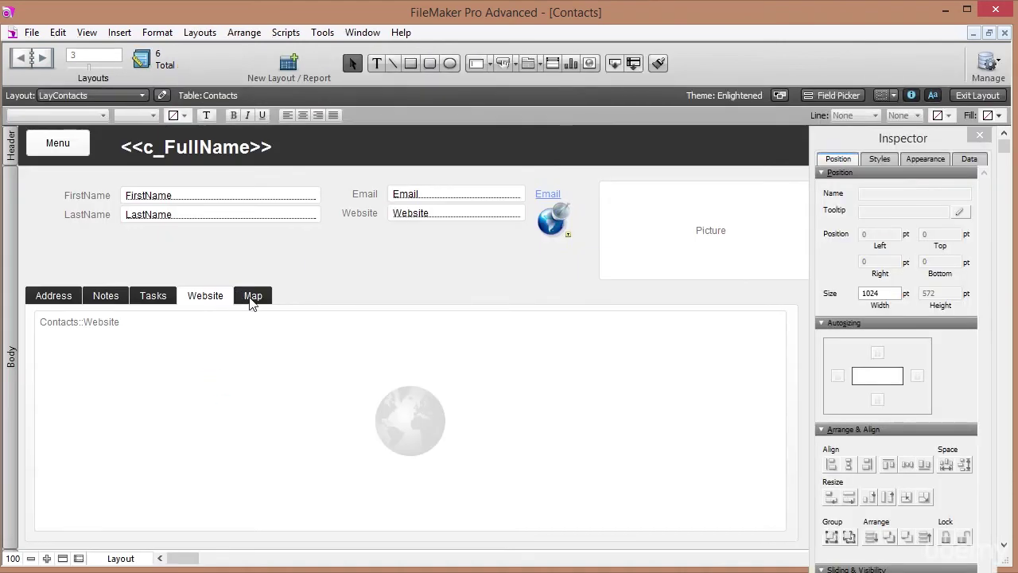
Draw a web viewer filling the Map tab panel.
{"action": "left_click", "coordinate": [250, 299]}
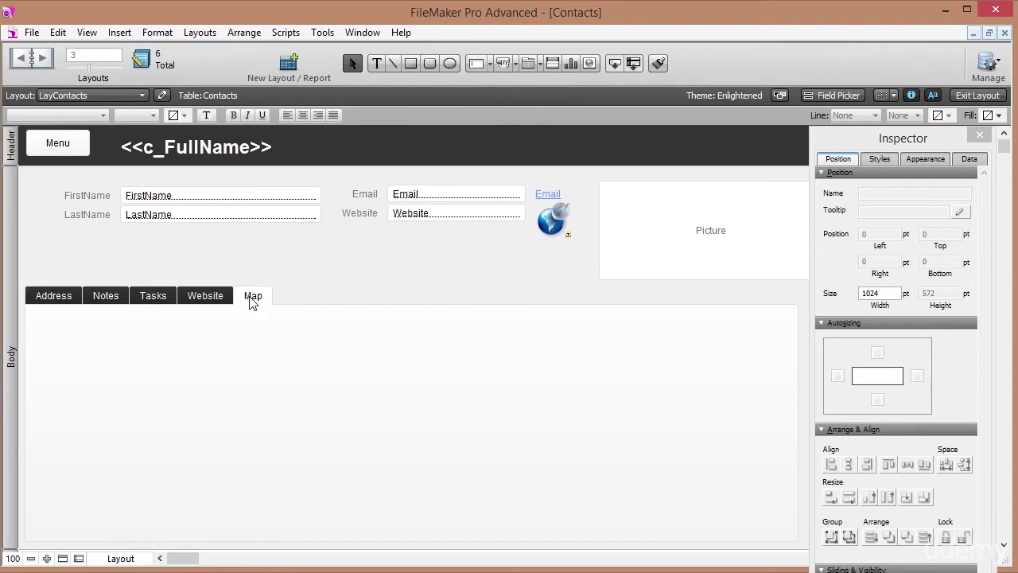
{"action": "left_click", "coordinate": [590, 63]}
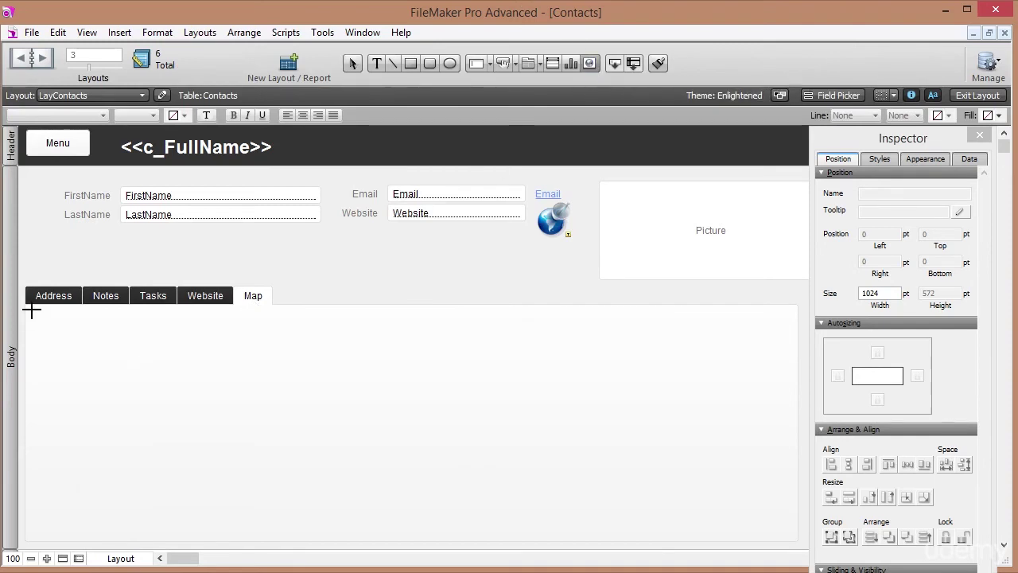
{"action": "left_click_drag", "start_coordinate": [32, 310], "coordinate": [788, 538]}
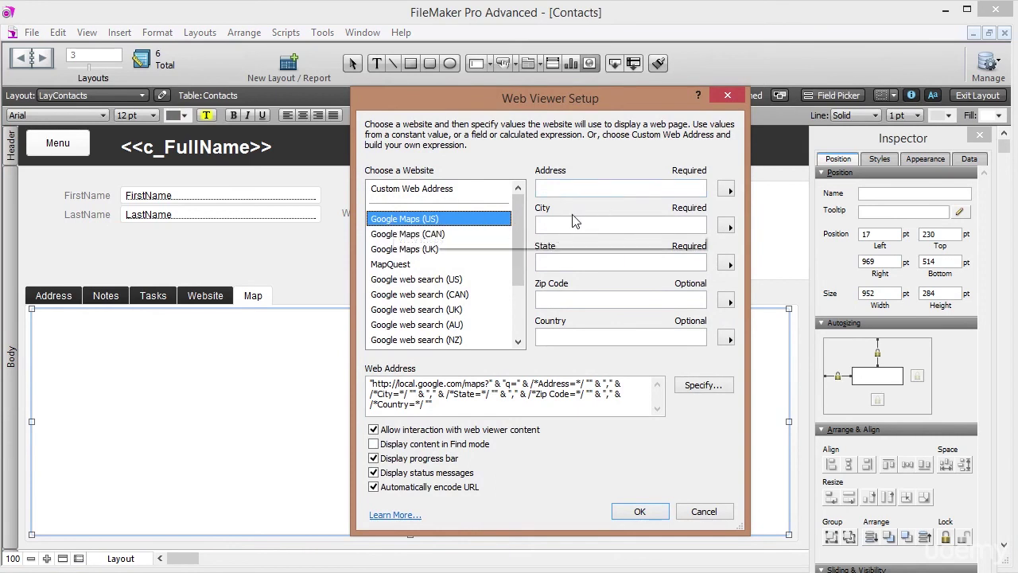
Set the Google Maps (US) Address and City parameters to the Address and City fields.
{"action": "left_click", "coordinate": [730, 189]}
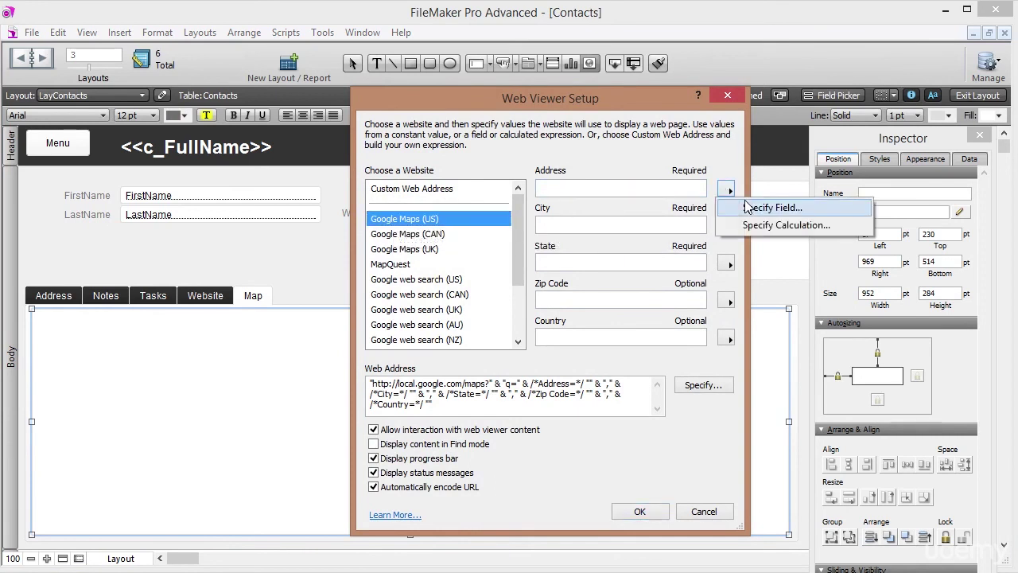
{"action": "left_click", "coordinate": [752, 203]}
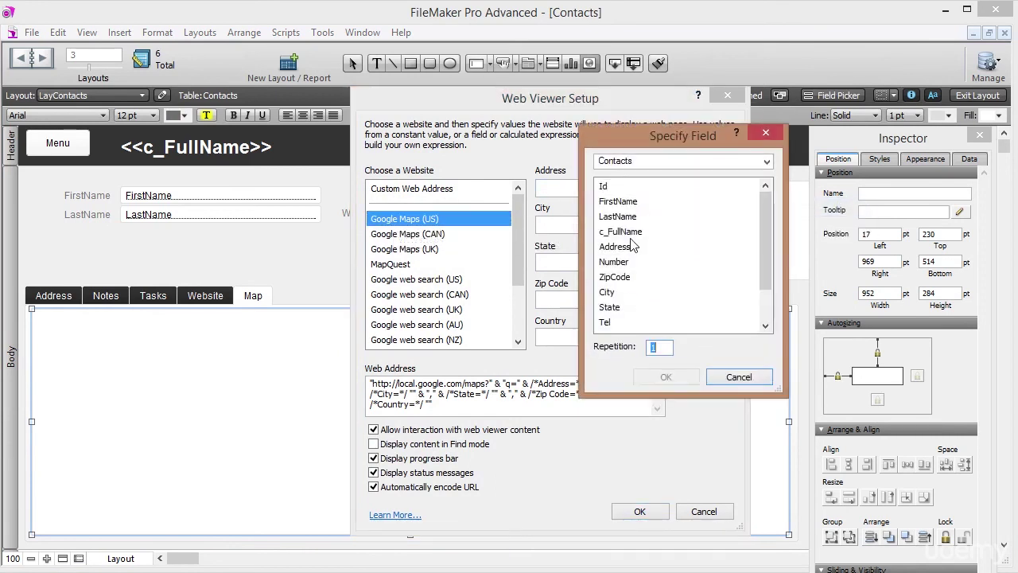
{"action": "double_click", "coordinate": [615, 247]}
{"action": "left_click", "coordinate": [609, 224]}
{"action": "left_click", "coordinate": [729, 227]}
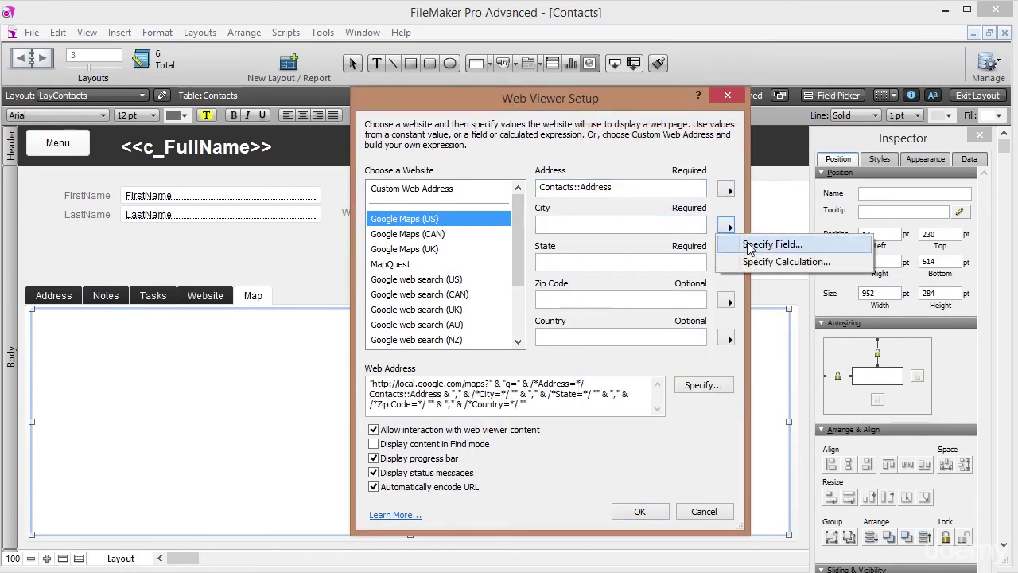
{"action": "left_click", "coordinate": [751, 241]}
{"action": "double_click", "coordinate": [607, 292]}
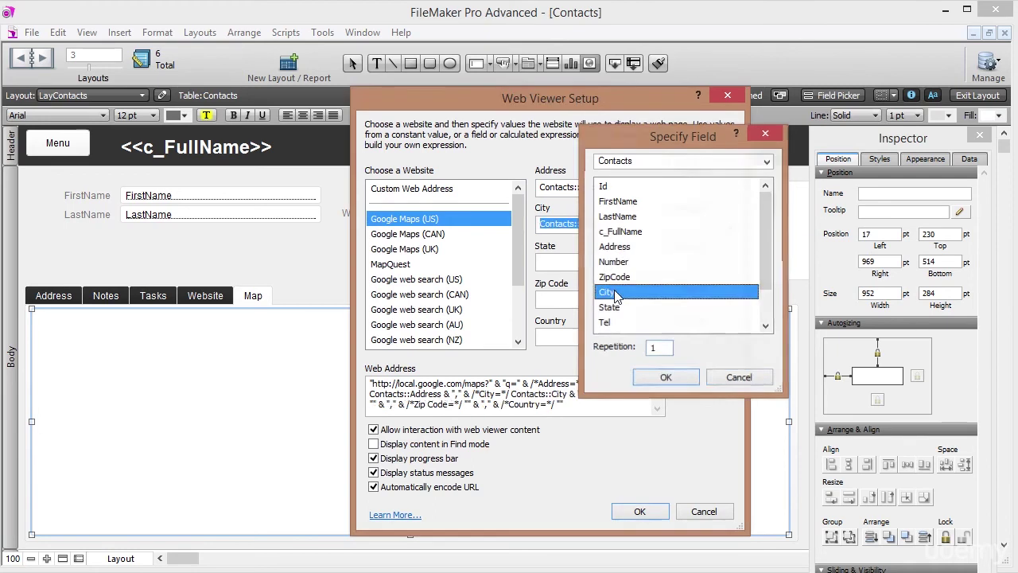
Set the State and Zip Code parameters to the State and ZipCode fields and confirm.
{"action": "left_click", "coordinate": [674, 263]}
{"action": "left_click", "coordinate": [729, 263]}
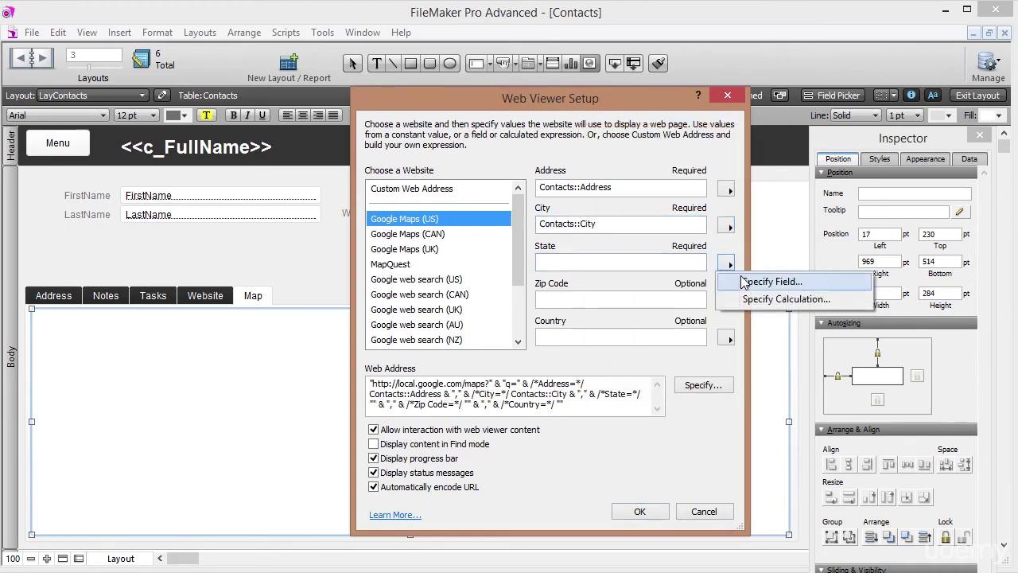
{"action": "left_click", "coordinate": [751, 278]}
{"action": "double_click", "coordinate": [609, 307]}
{"action": "left_click", "coordinate": [570, 298]}
{"action": "left_click", "coordinate": [726, 304]}
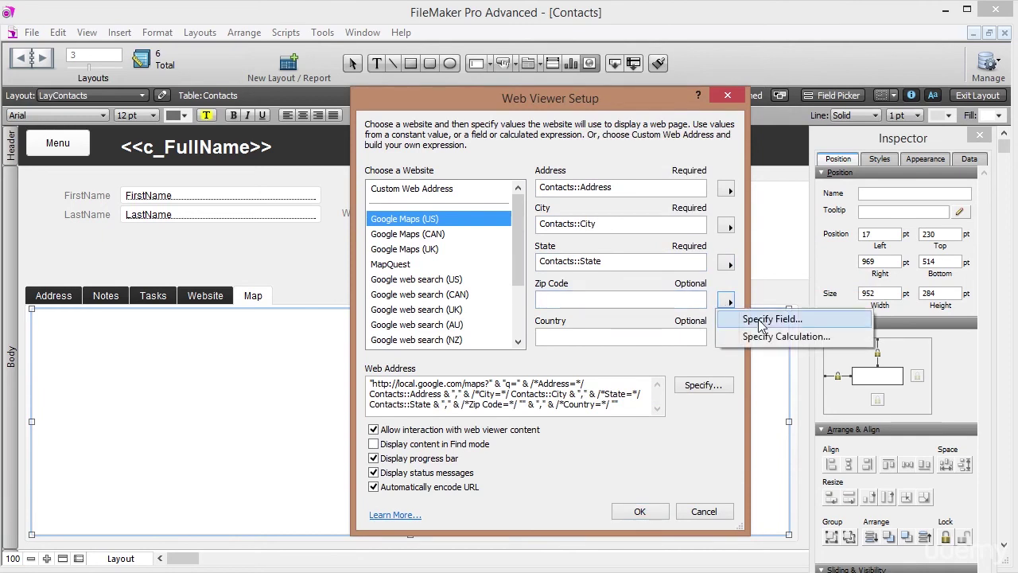
{"action": "left_click", "coordinate": [752, 317]}
{"action": "double_click", "coordinate": [625, 278]}
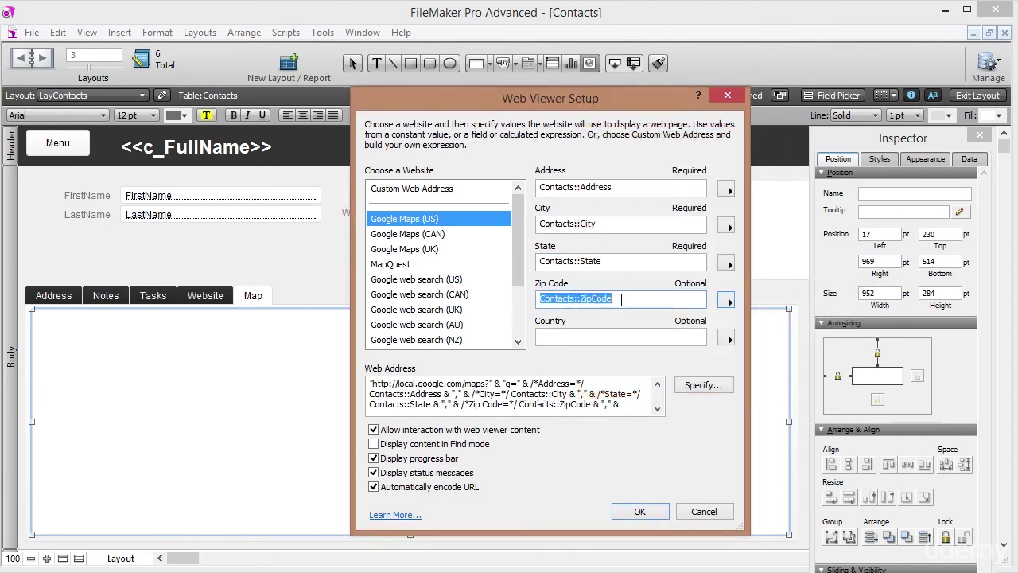
{"action": "left_click", "coordinate": [595, 337]}
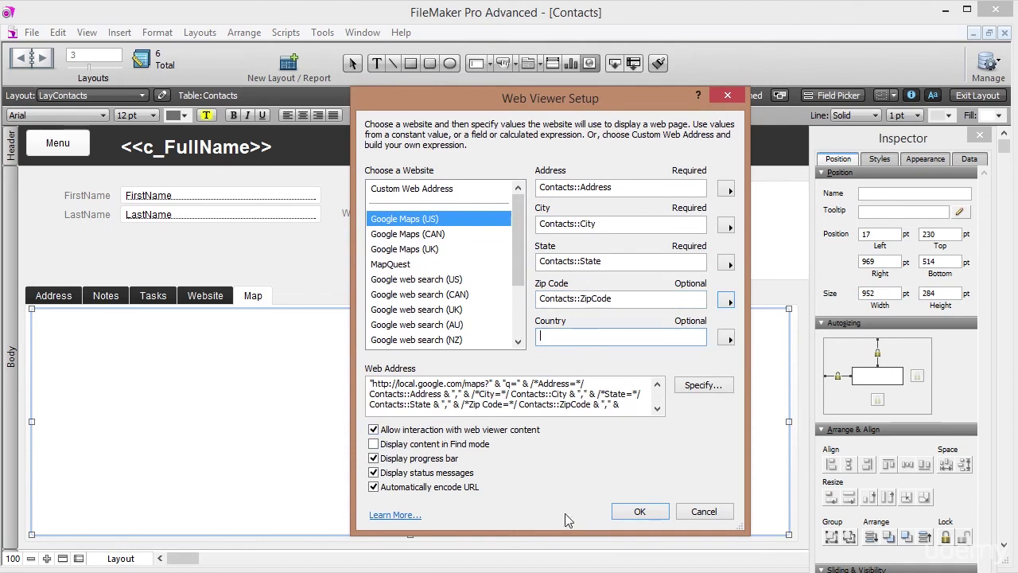
{"action": "left_click", "coordinate": [641, 511]}
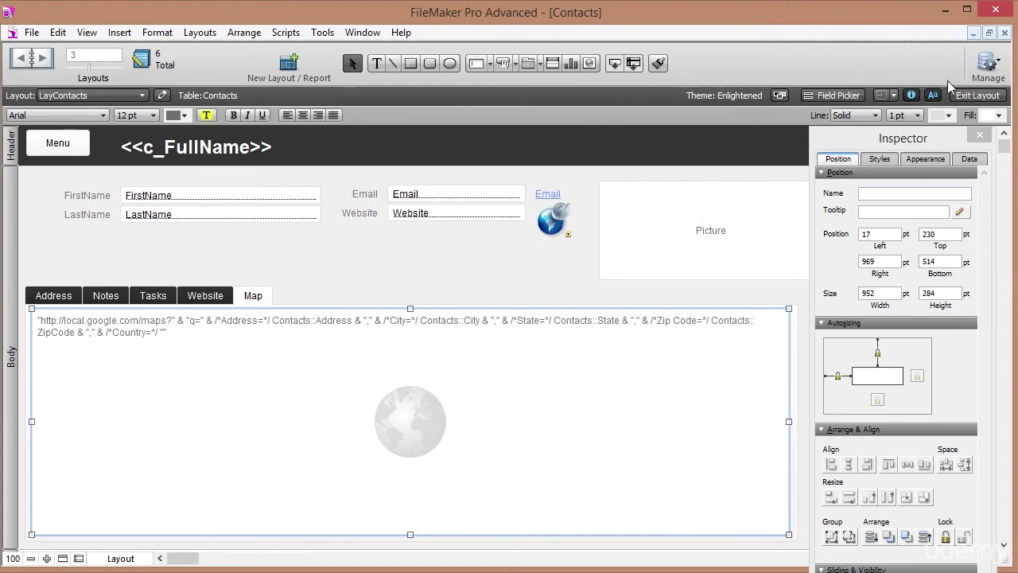
In Browse mode, show the Map tab, clear the map search box and pan the map.
{"action": "left_click", "coordinate": [977, 96]}
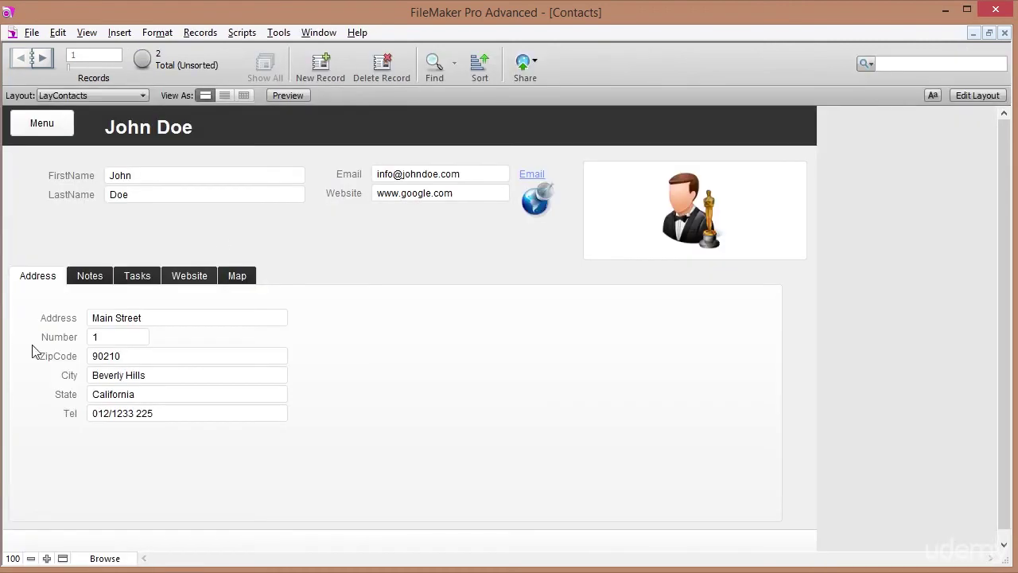
{"action": "left_click", "coordinate": [240, 276]}
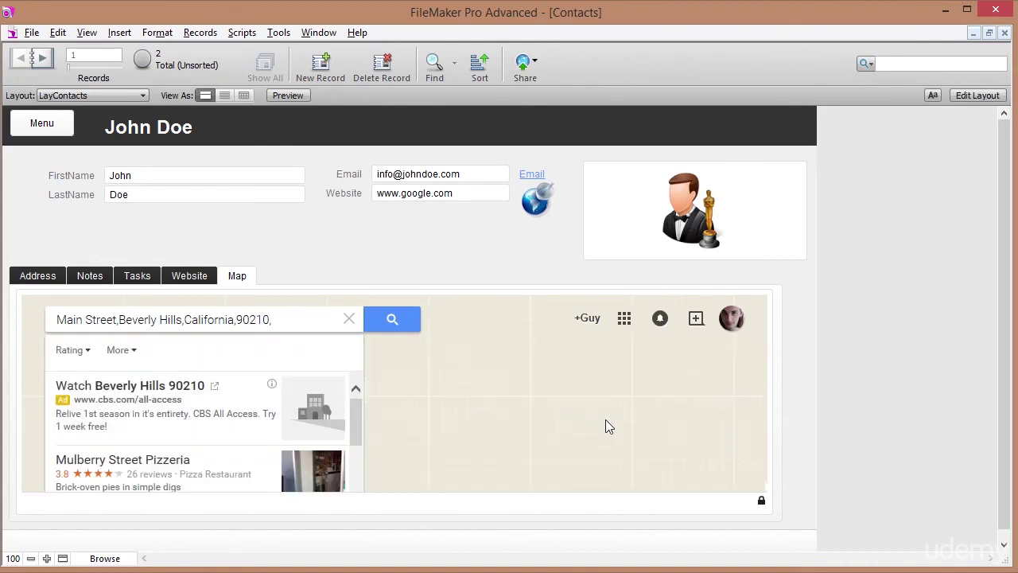
{"action": "left_click", "coordinate": [350, 318]}
{"action": "left_click", "coordinate": [350, 318]}
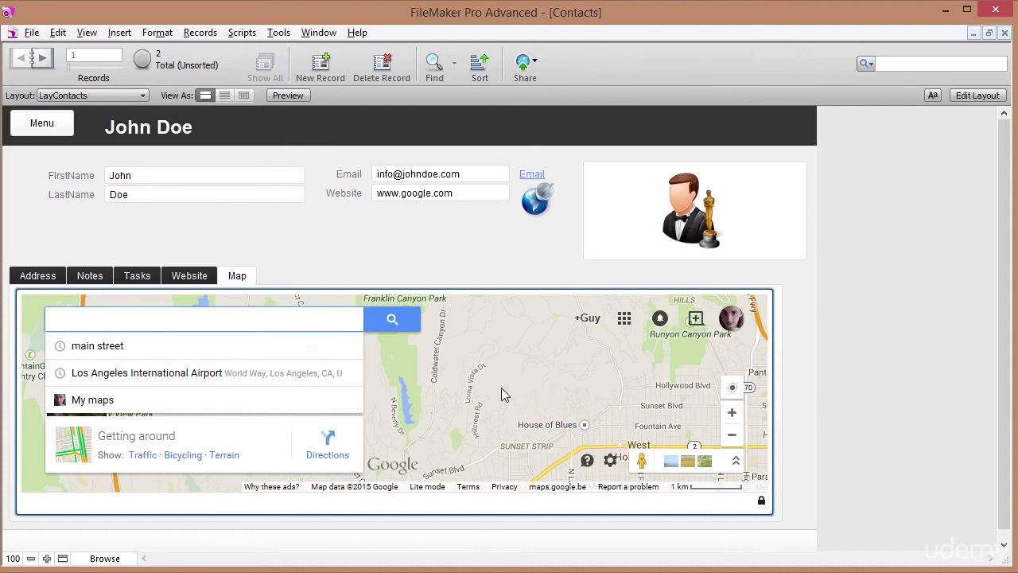
{"action": "left_click", "coordinate": [537, 450]}
{"action": "left_click_drag", "start_coordinate": [537, 451], "coordinate": [509, 381]}
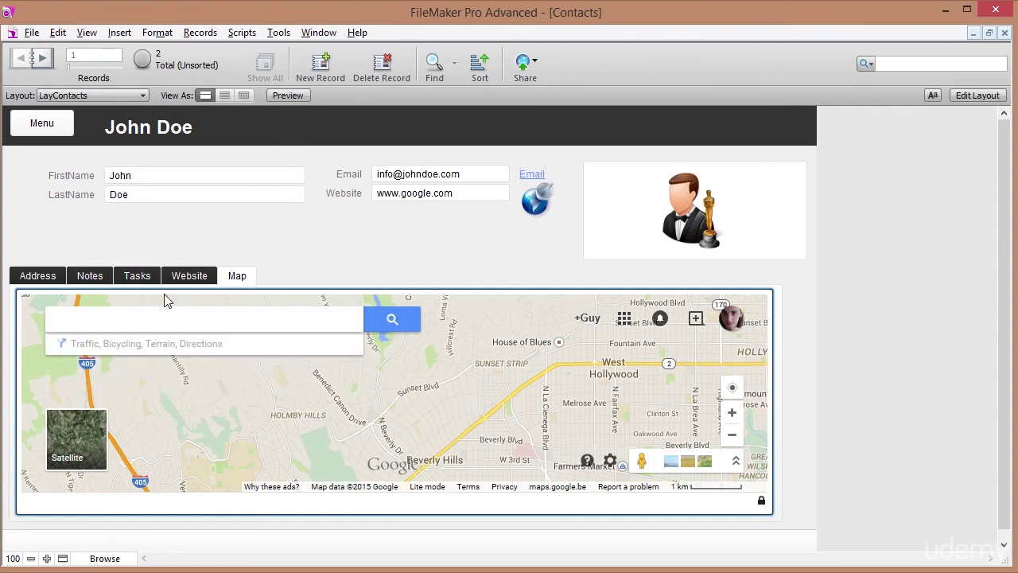
Check the Website, Tasks, Notes and Address tabs on the contact record.
{"action": "mouse_move", "coordinate": [218, 345]}
{"action": "left_click", "coordinate": [206, 278]}
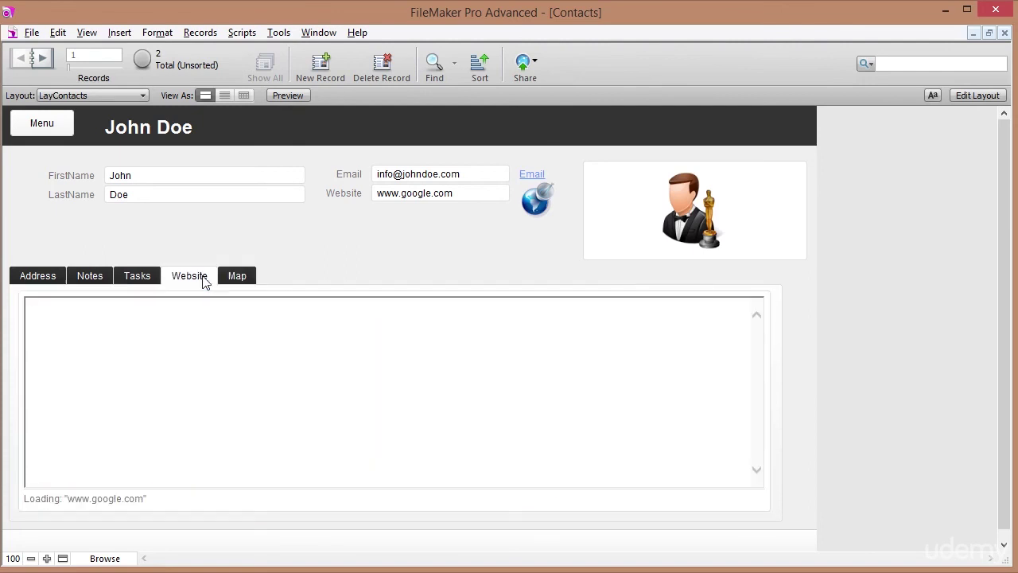
{"action": "left_click", "coordinate": [139, 277]}
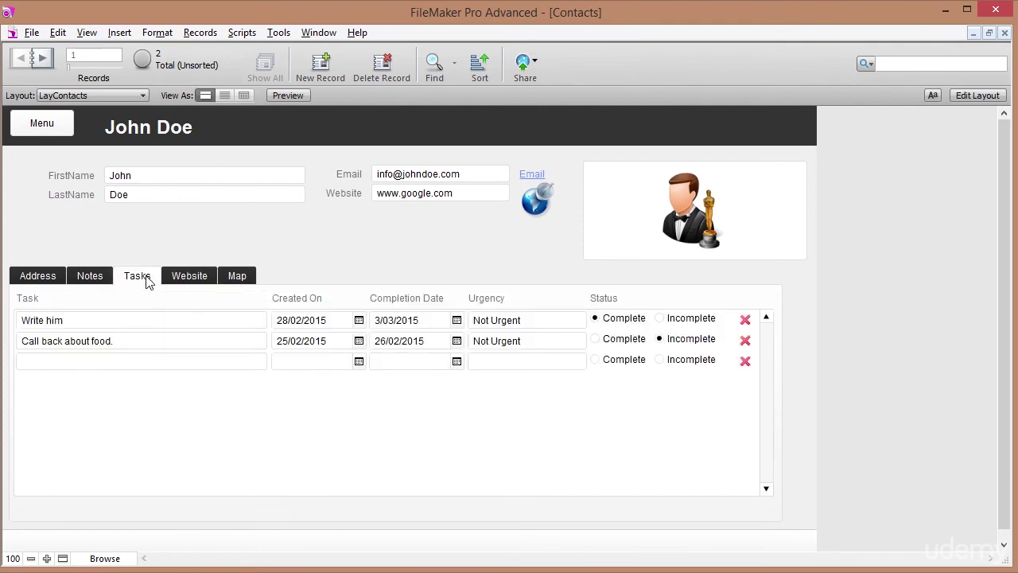
{"action": "left_click", "coordinate": [90, 279]}
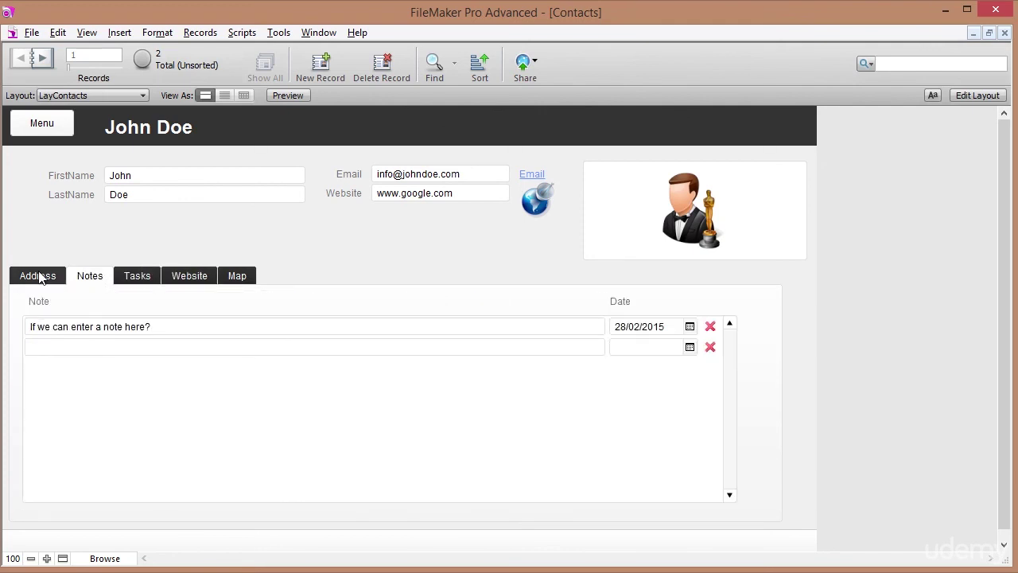
{"action": "left_click", "coordinate": [37, 270]}
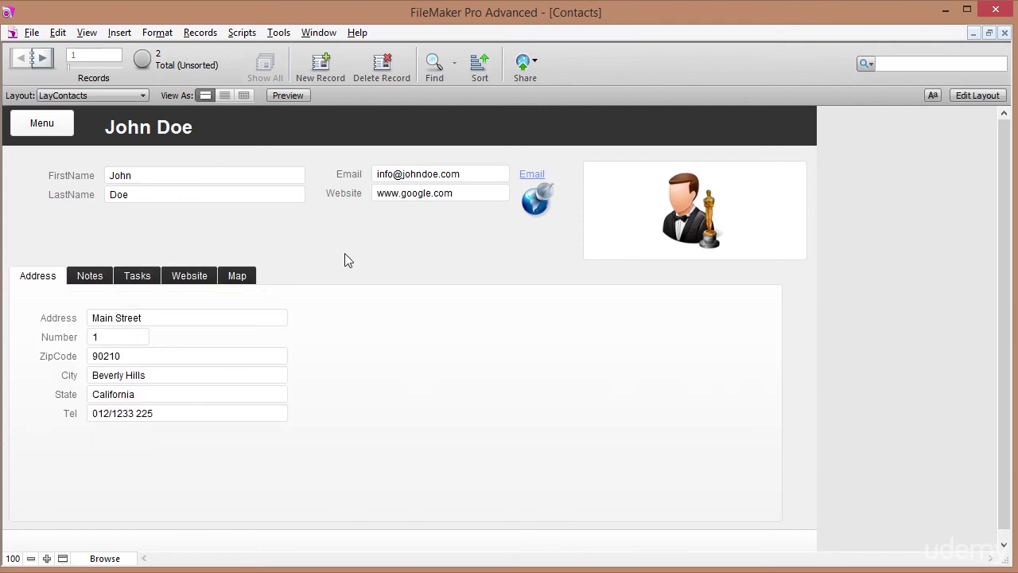
Flip between John Doe's and Jane Doe's records, then return to layout editing.
{"action": "key", "text": "ctrl+Down"}
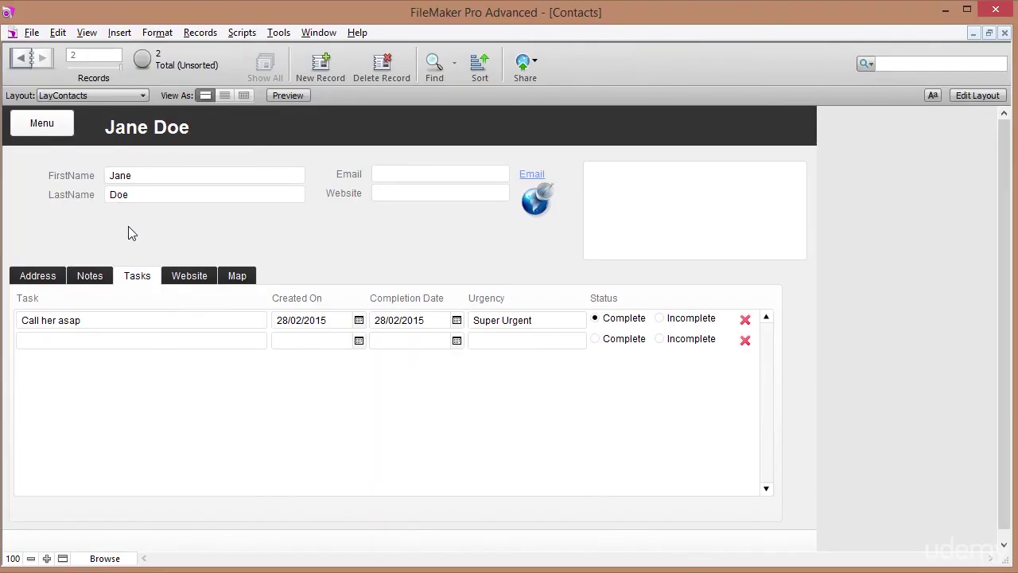
{"action": "left_click", "coordinate": [22, 59]}
{"action": "left_click", "coordinate": [21, 60]}
{"action": "left_click", "coordinate": [42, 60]}
{"action": "left_click", "coordinate": [21, 60]}
{"action": "left_click", "coordinate": [42, 61]}
{"action": "left_click", "coordinate": [41, 59]}
{"action": "left_click", "coordinate": [966, 98]}
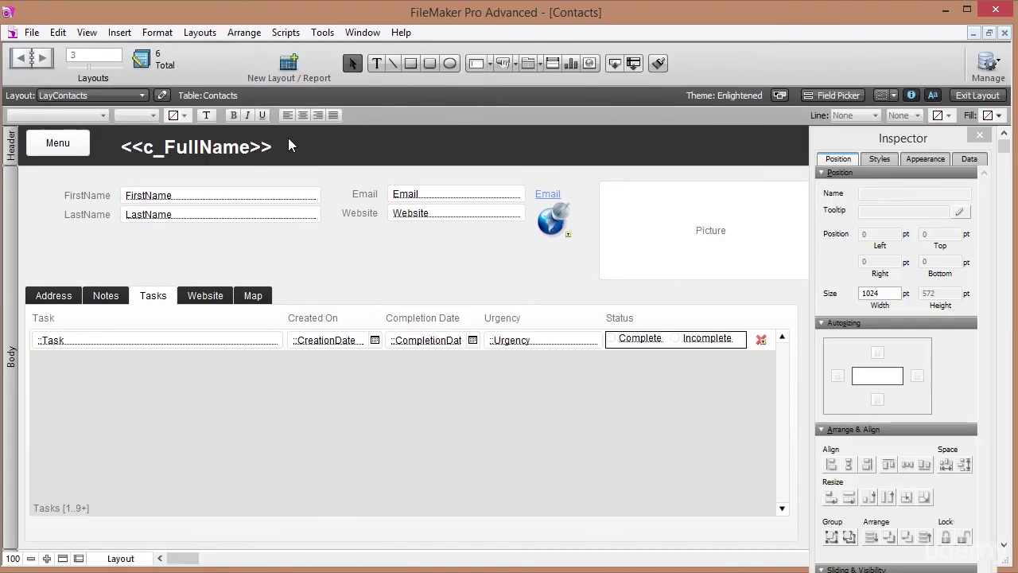
Create a new Computer List layout named ListContacts for the Contacts table.
{"action": "left_click", "coordinate": [292, 77]}
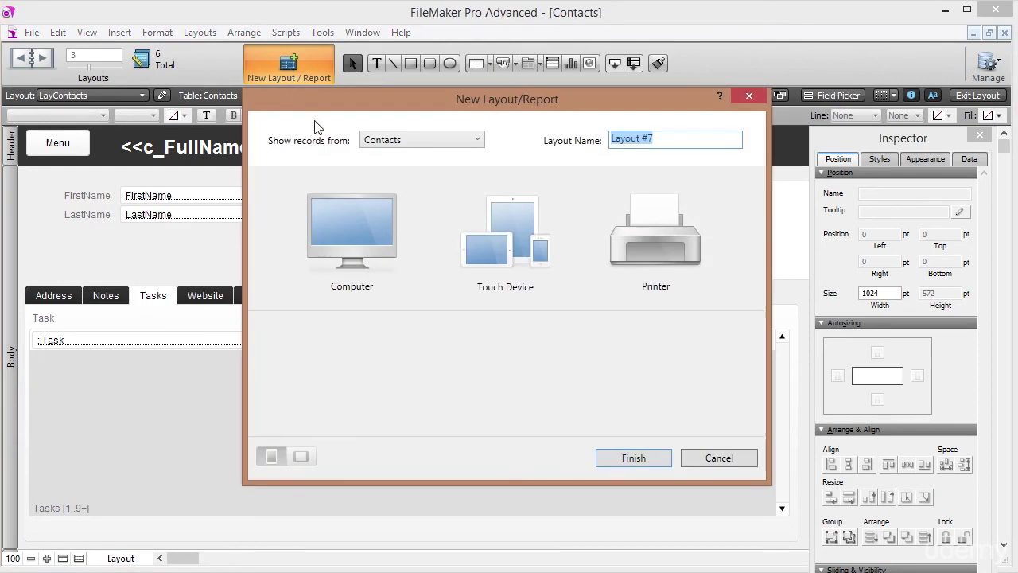
{"action": "left_click", "coordinate": [663, 135]}
{"action": "left_click_drag", "start_coordinate": [663, 133], "coordinate": [522, 141]}
{"action": "type", "text": "ListContacts"}
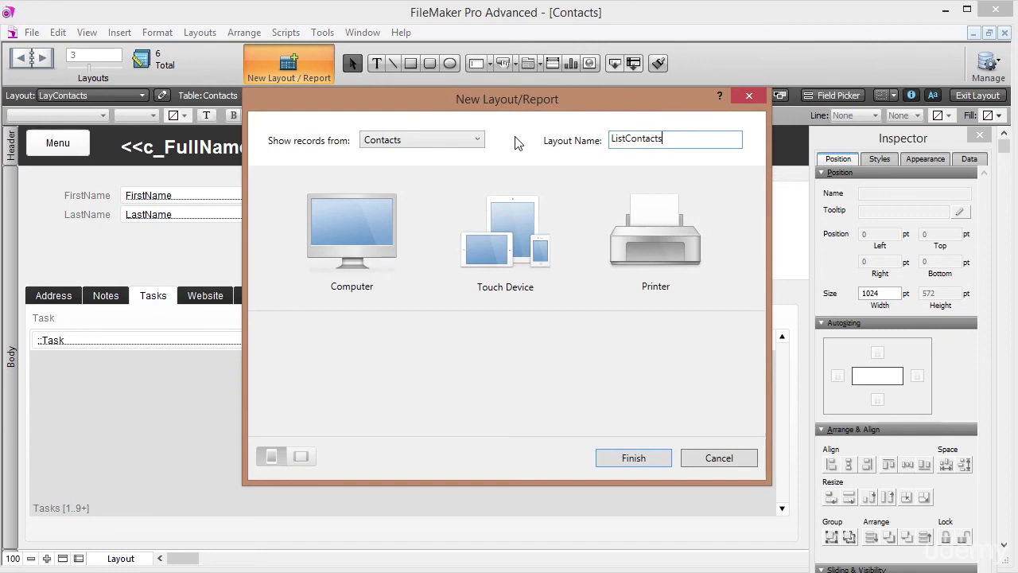
{"action": "left_click", "coordinate": [381, 233]}
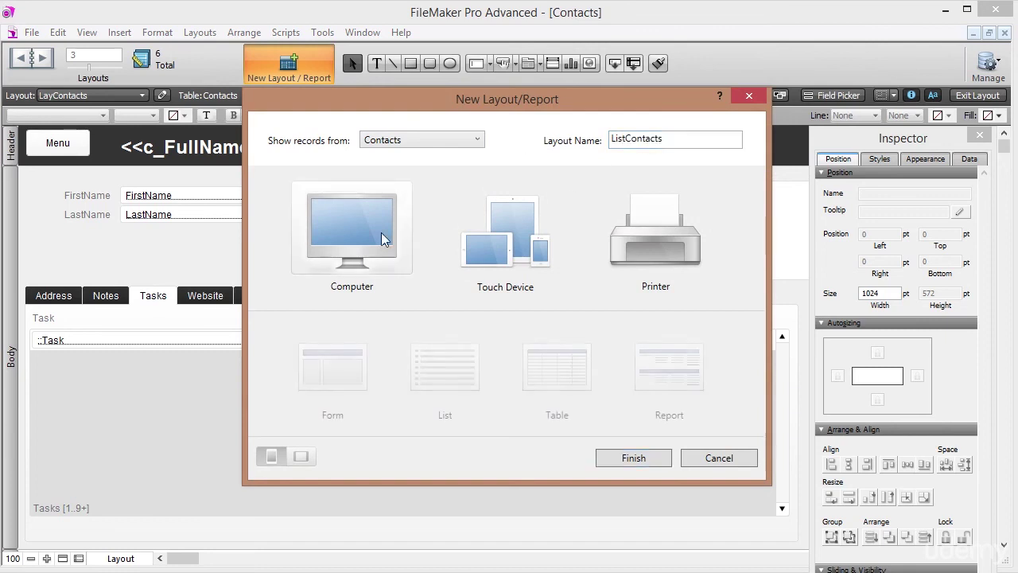
{"action": "left_click", "coordinate": [438, 370]}
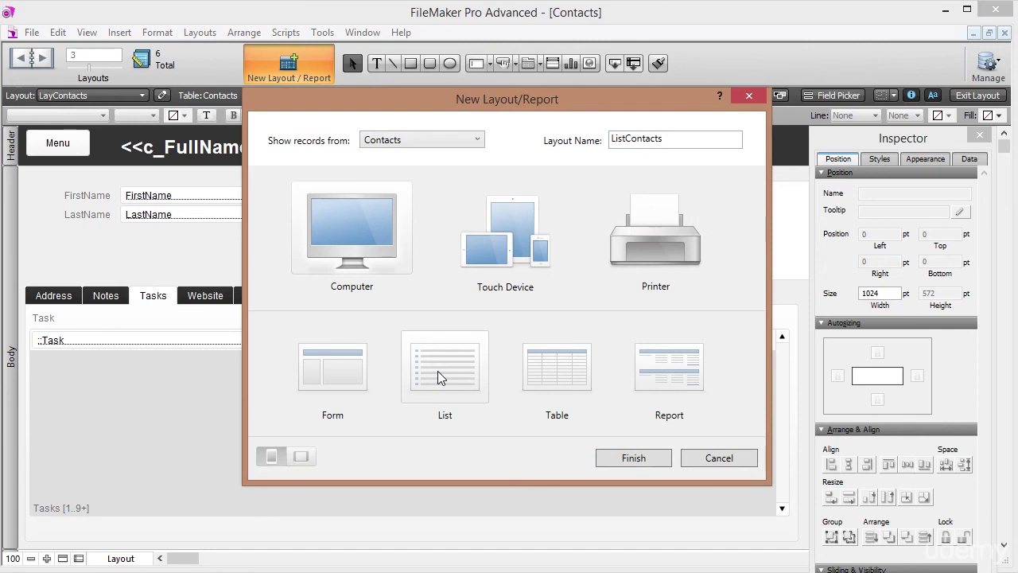
{"action": "left_click", "coordinate": [629, 457]}
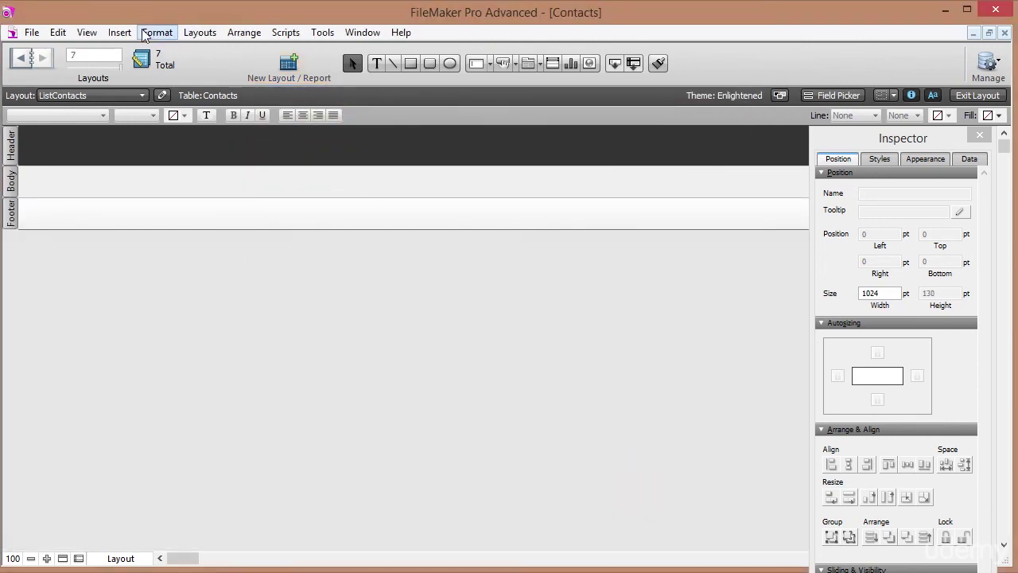
In the Field Picker, select c_FullName, excluding Address, Number and ZipCode.
{"action": "left_click", "coordinate": [86, 32]}
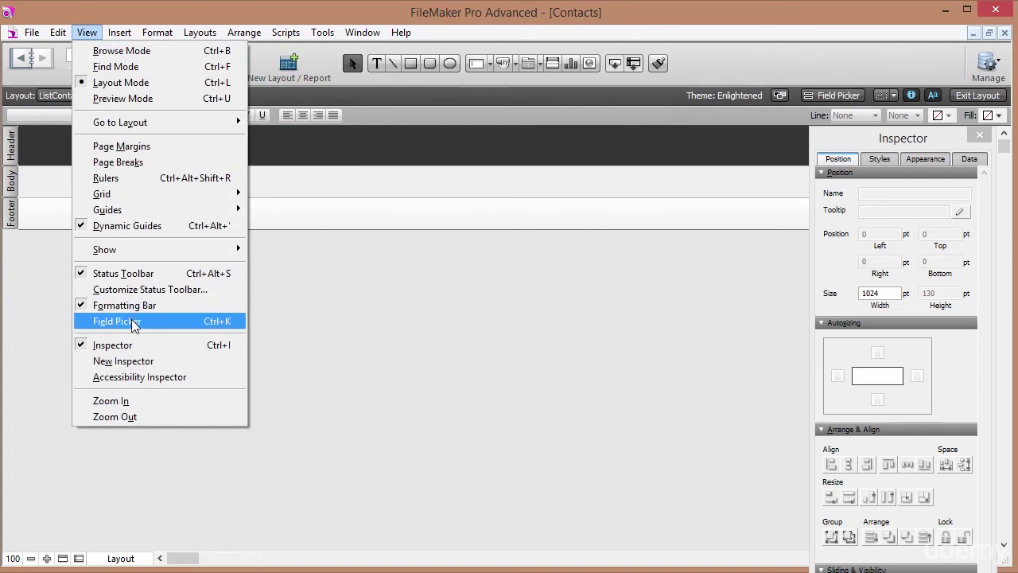
{"action": "left_click", "coordinate": [133, 322]}
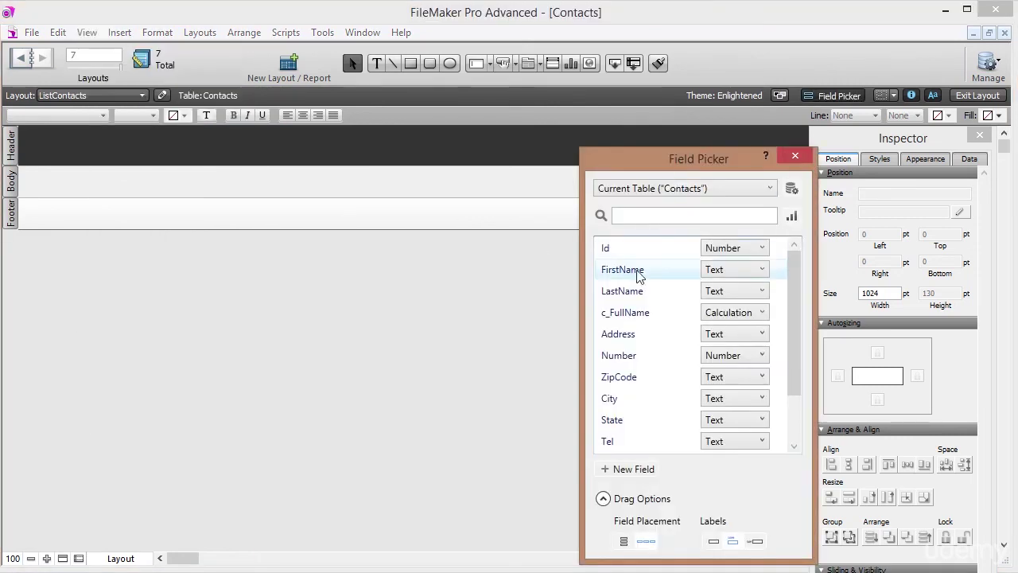
{"action": "left_click", "coordinate": [659, 314]}
{"action": "left_click_drag", "start_coordinate": [660, 355], "coordinate": [660, 402]}
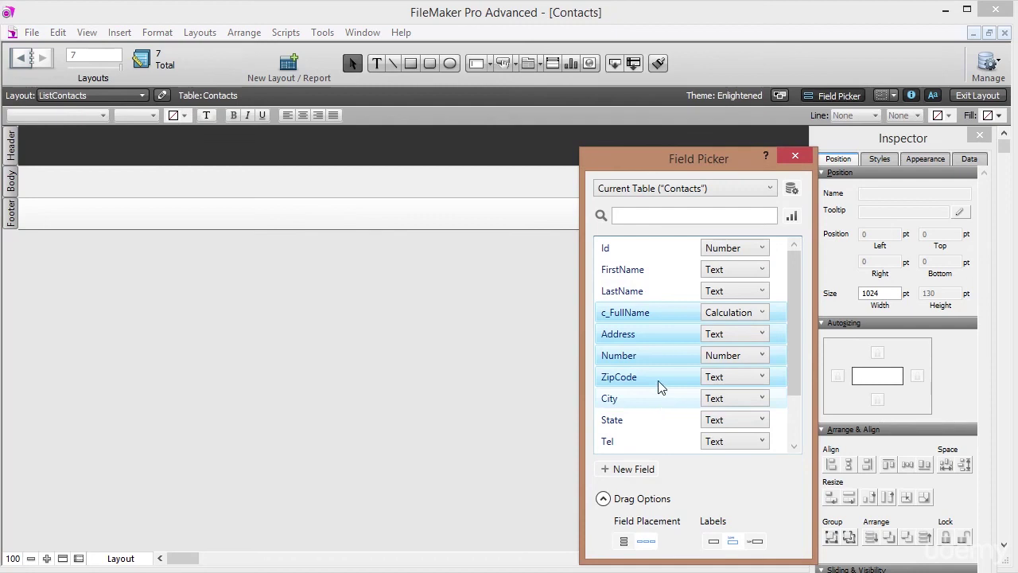
{"action": "left_click", "coordinate": [652, 334], "text": "ctrl"}
{"action": "left_click", "coordinate": [657, 356], "text": "ctrl"}
{"action": "left_click", "coordinate": [655, 377], "text": "ctrl"}
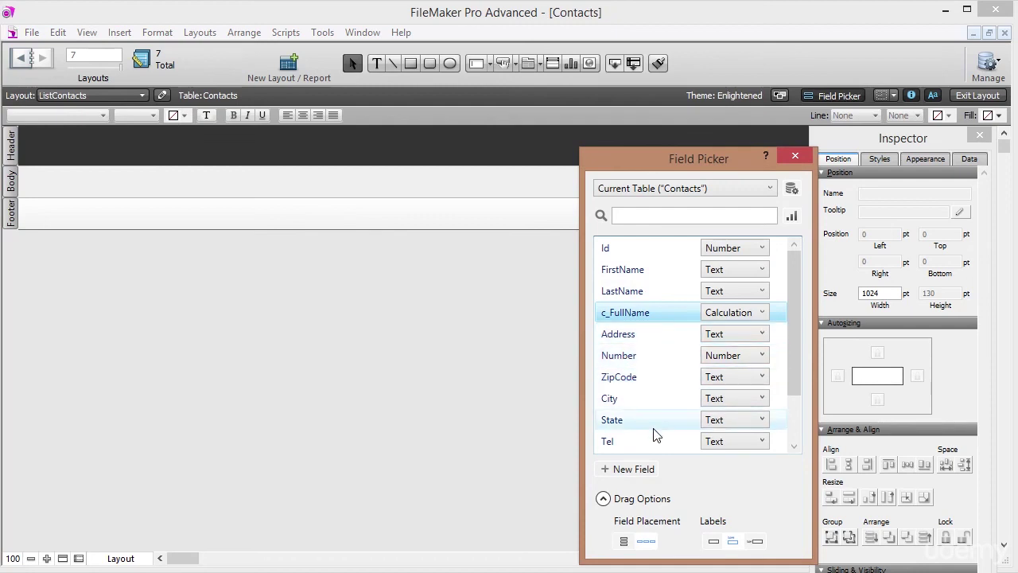
Add Tel, Email and City to the selection and drag them onto the layout with labels above.
{"action": "left_click", "coordinate": [654, 442], "text": "ctrl"}
{"action": "scroll", "coordinate": [656, 429], "scroll_direction": "down", "scroll_amount": 1}
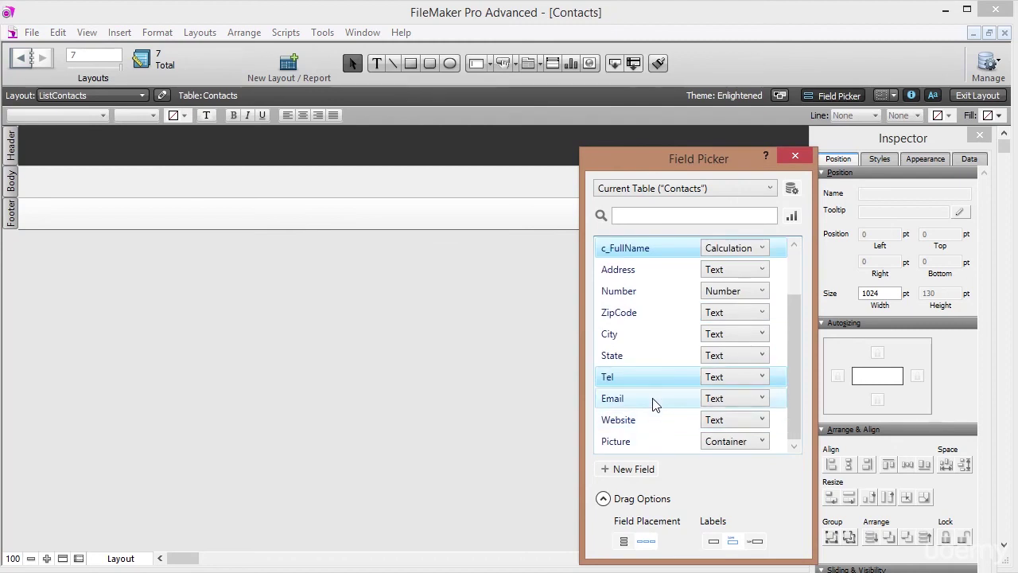
{"action": "left_click", "coordinate": [652, 402], "text": "ctrl"}
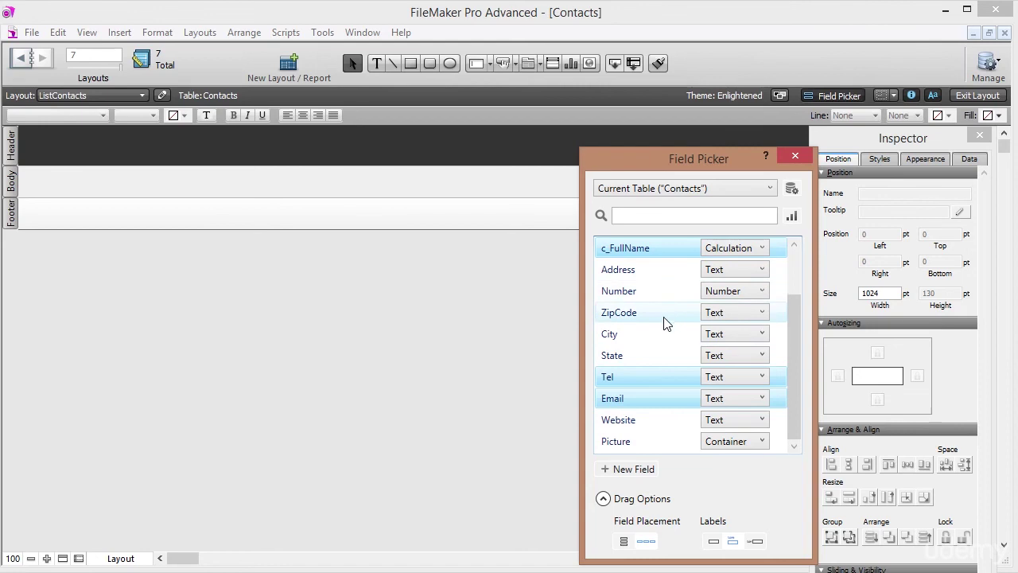
{"action": "left_click", "coordinate": [664, 342], "text": "ctrl"}
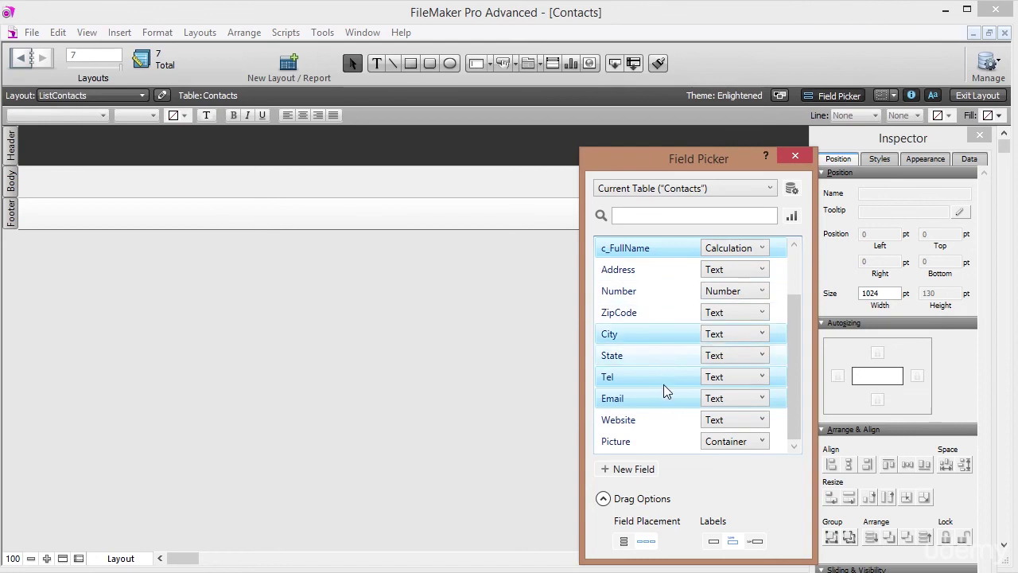
{"action": "left_click", "coordinate": [624, 542]}
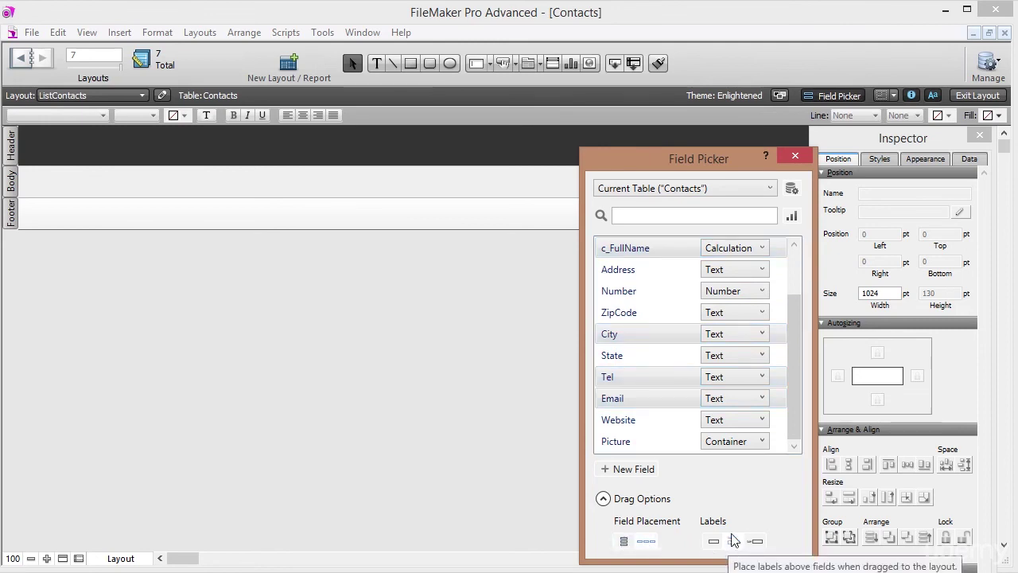
{"action": "left_click_drag", "start_coordinate": [660, 387], "coordinate": [64, 157]}
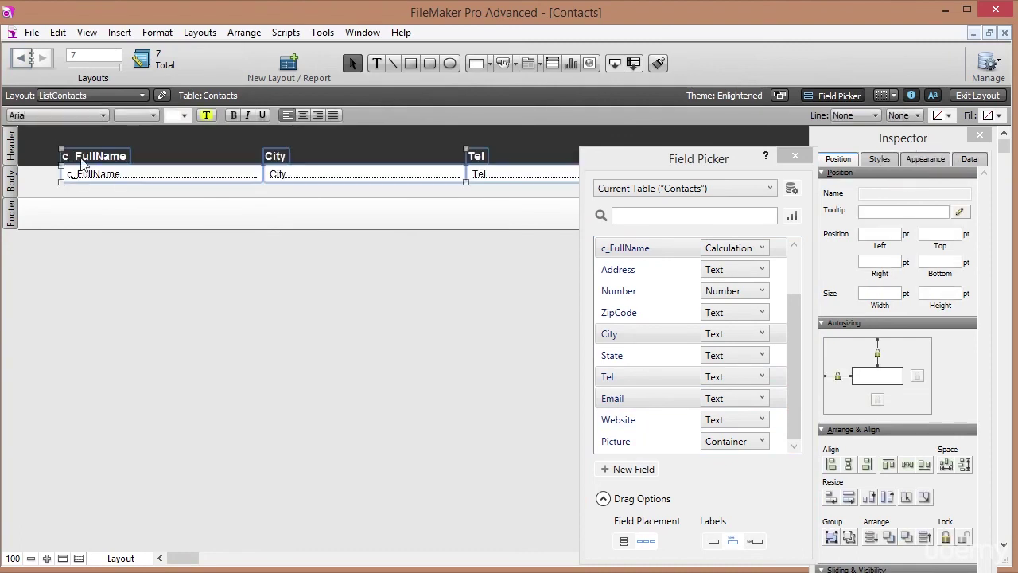
Close the Field Picker, nudge the placed fields left, then nudge the four body fields down.
{"action": "left_click", "coordinate": [794, 155]}
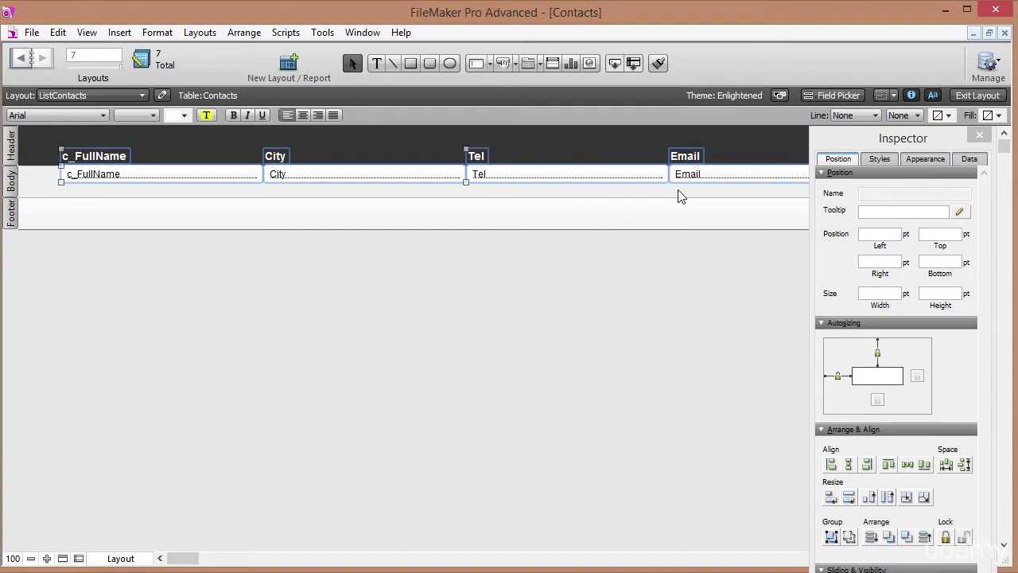
{"action": "key", "text": "Left"}
{"action": "key", "text": "Left"}
{"action": "key", "text": "Left"}
{"action": "key", "text": "Left"}
{"action": "key", "text": "Left"}
{"action": "key", "text": "Left"}
{"action": "key", "text": "Left"}
{"action": "key", "text": "Left"}
{"action": "key", "text": "Left"}
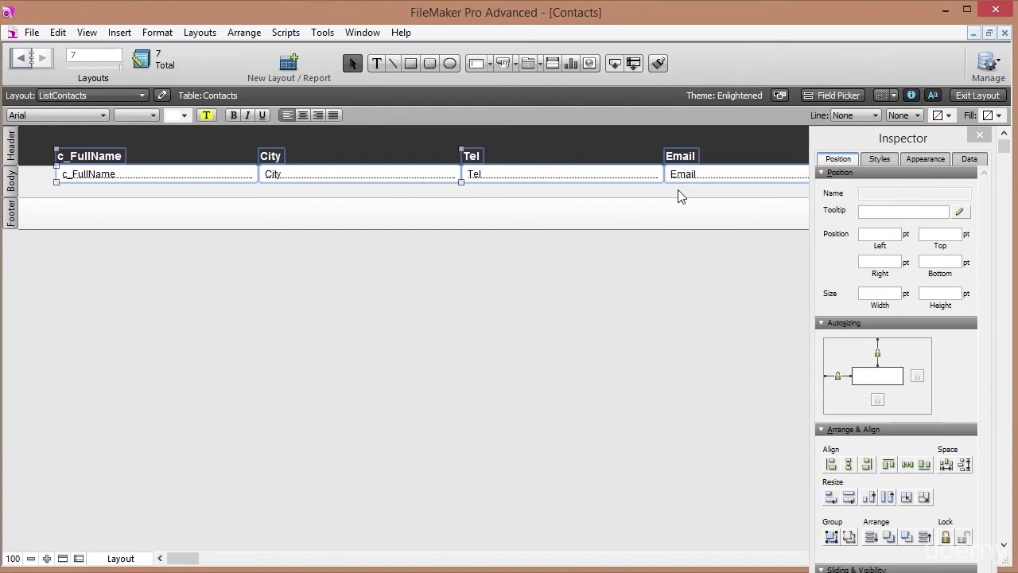
{"action": "key", "text": "Left"}
{"action": "key", "text": "Left"}
{"action": "key", "text": "Left"}
{"action": "key", "text": "Left"}
{"action": "key", "text": "Left"}
{"action": "key", "text": "Left"}
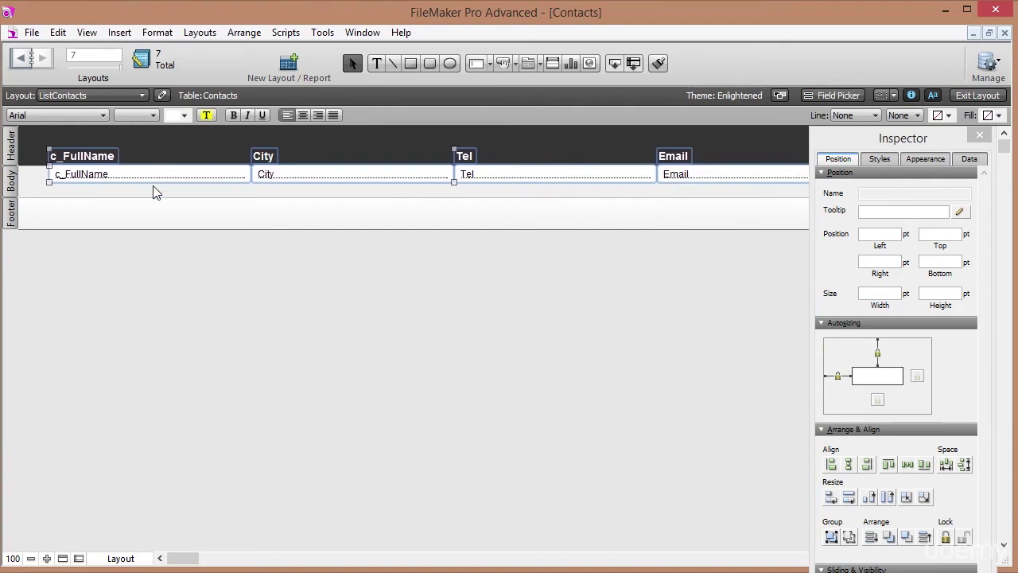
{"action": "left_click", "coordinate": [156, 197]}
{"action": "left_click_drag", "start_coordinate": [33, 182], "coordinate": [729, 182]}
{"action": "key", "text": "Down"}
{"action": "key", "text": "Down"}
{"action": "key", "text": "Down"}
{"action": "key", "text": "Down"}
{"action": "key", "text": "Down"}
{"action": "key", "text": "Down"}
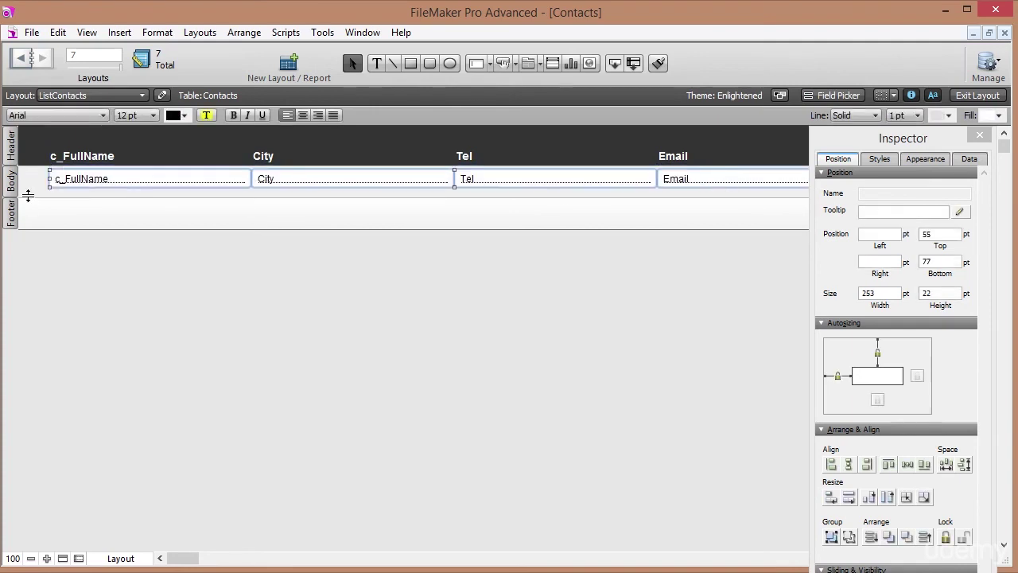
Drag the Body boundary up and narrow the c_FullName field to about 142 pt.
{"action": "left_click", "coordinate": [28, 195]}
{"action": "left_click_drag", "start_coordinate": [28, 195], "coordinate": [27, 190]}
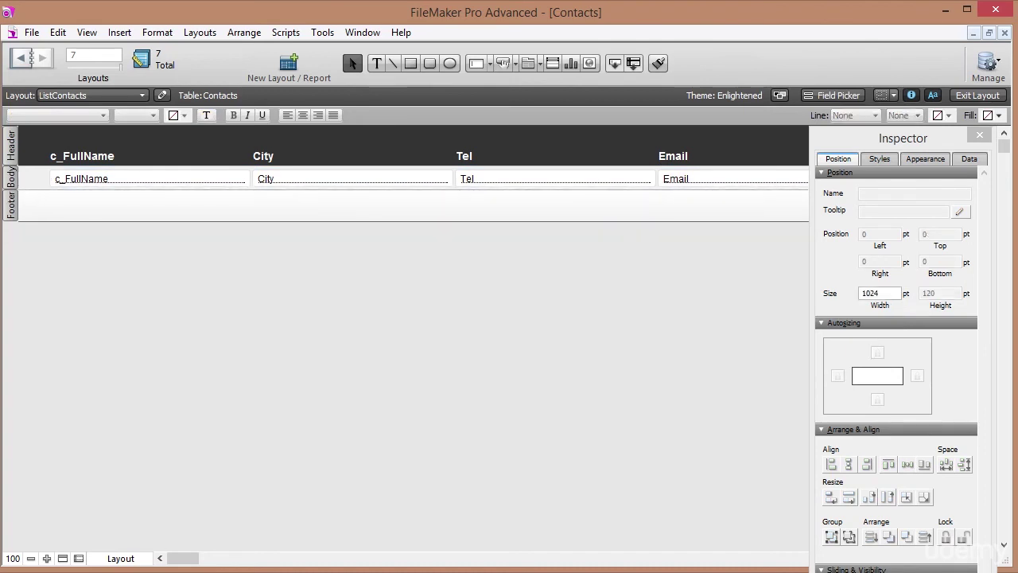
{"action": "left_click_drag", "start_coordinate": [173, 559], "coordinate": [150, 559]}
{"action": "left_click", "coordinate": [222, 188]}
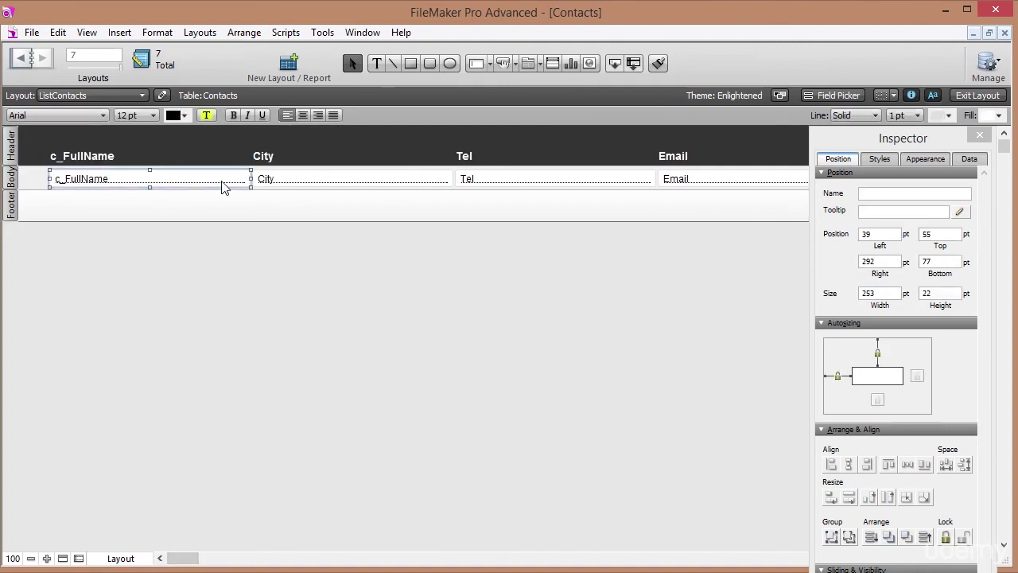
{"action": "left_click_drag", "start_coordinate": [249, 178], "coordinate": [221, 183]}
{"action": "key", "text": "ctrl+z"}
{"action": "left_click", "coordinate": [224, 182]}
{"action": "left_click_drag", "start_coordinate": [251, 178], "coordinate": [318, 179]}
Nudge the City and Tel labels and fields left beside the name field.
{"action": "key", "text": "Left"}
{"action": "key", "text": "Left"}
{"action": "key", "text": "Left"}
{"action": "key", "text": "Left"}
{"action": "key", "text": "Left"}
{"action": "key", "text": "Left"}
{"action": "key", "text": "Left"}
{"action": "key", "text": "Left"}
{"action": "key", "text": "Left"}
{"action": "key", "text": "Left"}
{"action": "key", "text": "Left"}
{"action": "key", "text": "Left"}
{"action": "key", "text": "Left"}
{"action": "key", "text": "Left"}
{"action": "key", "text": "Left"}
{"action": "key", "text": "Left"}
{"action": "key", "text": "Left"}
{"action": "key", "text": "Left"}
{"action": "key", "text": "Left"}
{"action": "key", "text": "Left"}
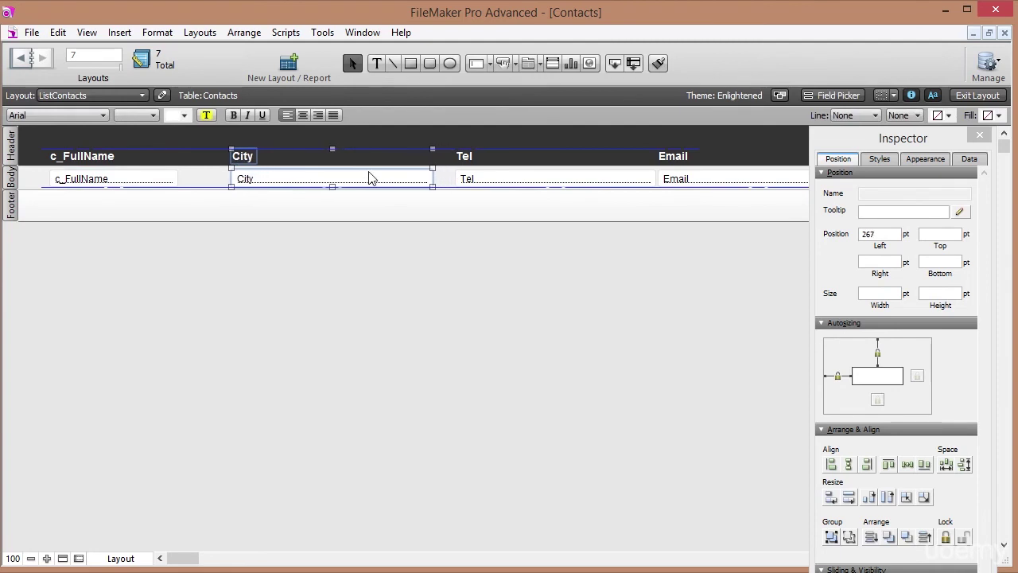
{"action": "key", "text": "Left"}
{"action": "key", "text": "Left"}
{"action": "key", "text": "Left"}
{"action": "key", "text": "Left"}
{"action": "key", "text": "Left"}
{"action": "key", "text": "Left"}
{"action": "key", "text": "Left"}
{"action": "key", "text": "Left"}
{"action": "key", "text": "Left"}
{"action": "key", "text": "Left"}
{"action": "key", "text": "Left"}
{"action": "key", "text": "Left"}
{"action": "key", "text": "Left"}
{"action": "key", "text": "Left"}
{"action": "key", "text": "Left"}
{"action": "key", "text": "Left"}
{"action": "key", "text": "Left"}
{"action": "key", "text": "Left"}
{"action": "key", "text": "Left"}
{"action": "key", "text": "Left"}
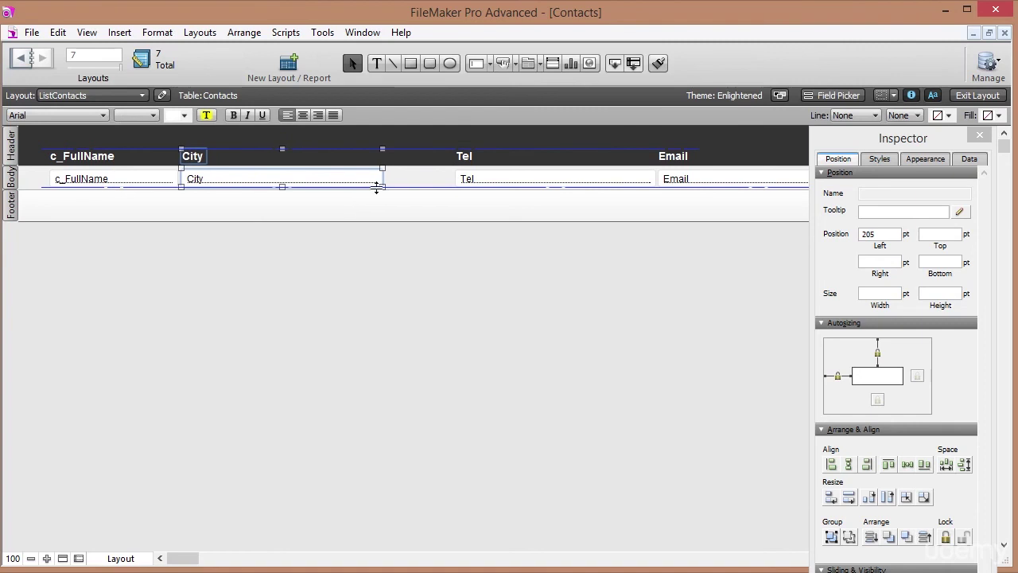
{"action": "left_click_drag", "start_coordinate": [428, 183], "coordinate": [496, 152]}
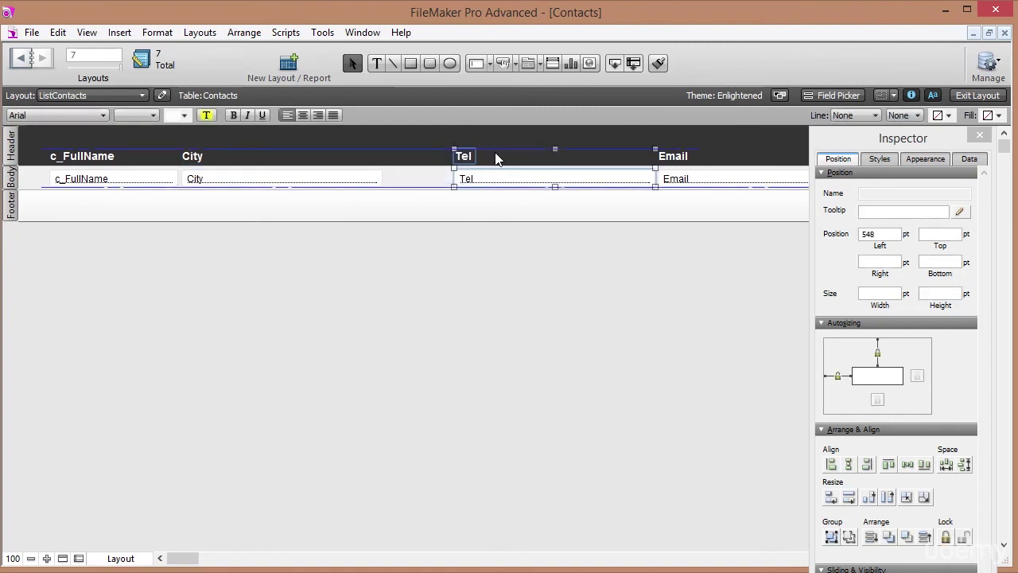
{"action": "key", "text": "Left"}
{"action": "key", "text": "Left"}
{"action": "key", "text": "Left"}
{"action": "key", "text": "Left"}
{"action": "key", "text": "Left"}
{"action": "key", "text": "Left"}
{"action": "key", "text": "Left"}
{"action": "key", "text": "Left"}
{"action": "key", "text": "Left"}
{"action": "key", "text": "Left"}
{"action": "key", "text": "Left"}
{"action": "key", "text": "Left"}
{"action": "key", "text": "Left"}
{"action": "key", "text": "Left"}
{"action": "key", "text": "Left"}
{"action": "key", "text": "Left"}
{"action": "key", "text": "Left"}
{"action": "key", "text": "Left"}
{"action": "key", "text": "Left"}
{"action": "key", "text": "Left"}
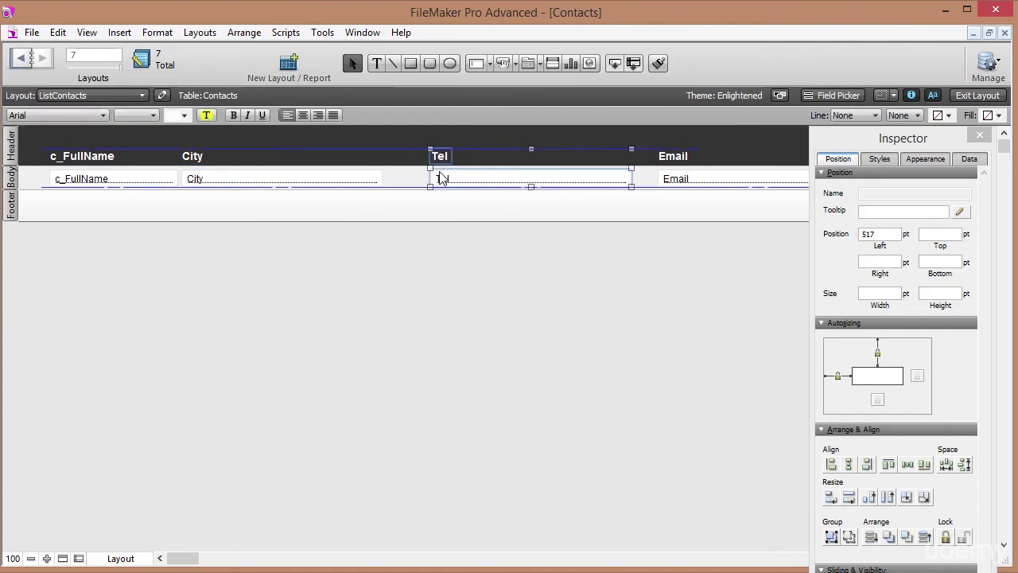
{"action": "key", "text": "Left"}
{"action": "key", "text": "Left"}
{"action": "key", "text": "Left"}
{"action": "key", "text": "Left"}
{"action": "key", "text": "Left"}
{"action": "key", "text": "Left"}
{"action": "key", "text": "Left"}
{"action": "key", "text": "Left"}
{"action": "key", "text": "Left"}
{"action": "key", "text": "Left"}
{"action": "key", "text": "Left"}
{"action": "key", "text": "Left"}
{"action": "key", "text": "Left"}
{"action": "key", "text": "Left"}
{"action": "key", "text": "Left"}
{"action": "key", "text": "Left"}
{"action": "key", "text": "Left"}
{"action": "key", "text": "Left"}
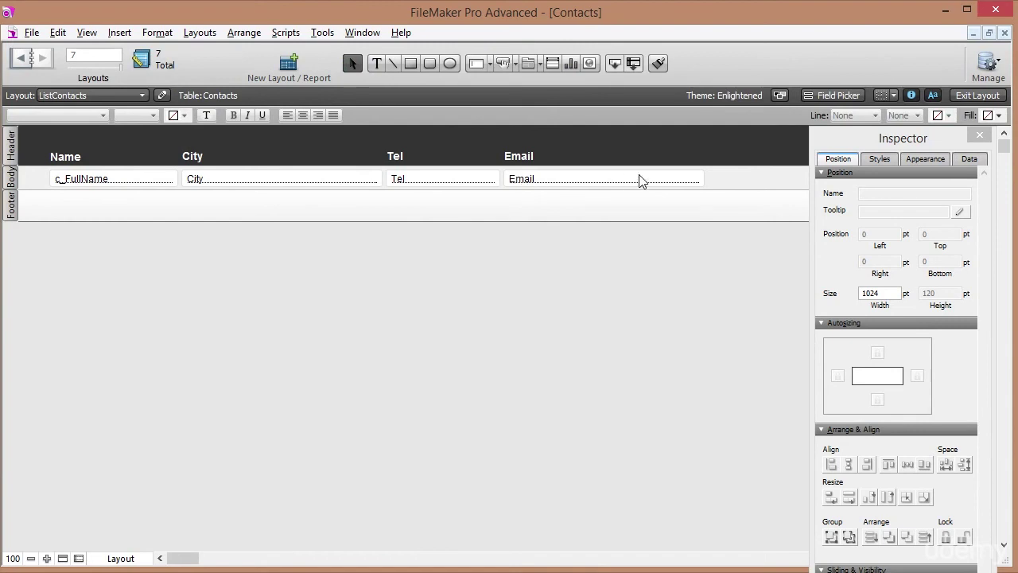
Check ListContacts in Browse mode, confirm its Layout Setup, and browse again before editing.
{"action": "left_click", "coordinate": [978, 95]}
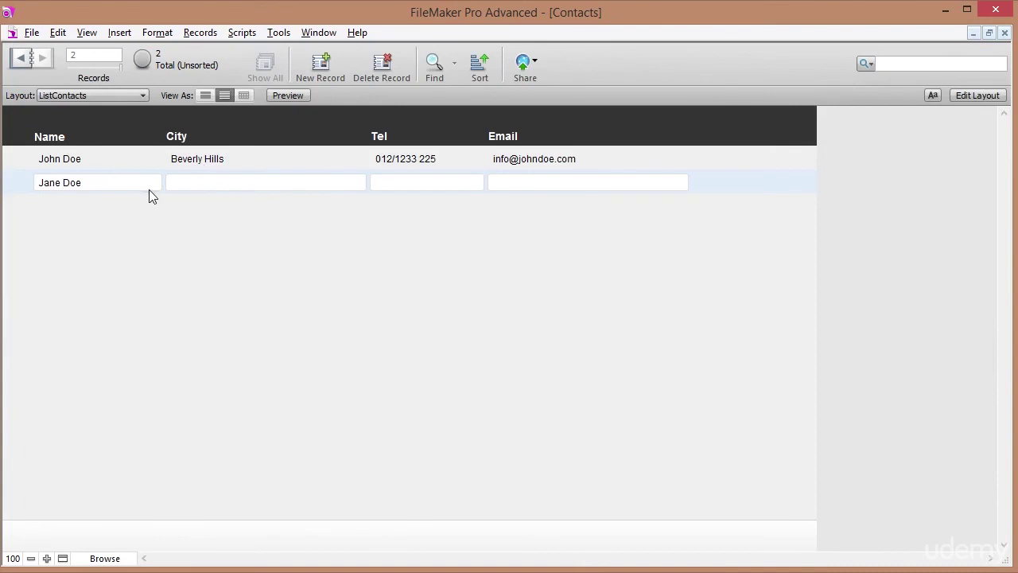
{"action": "left_click", "coordinate": [969, 102]}
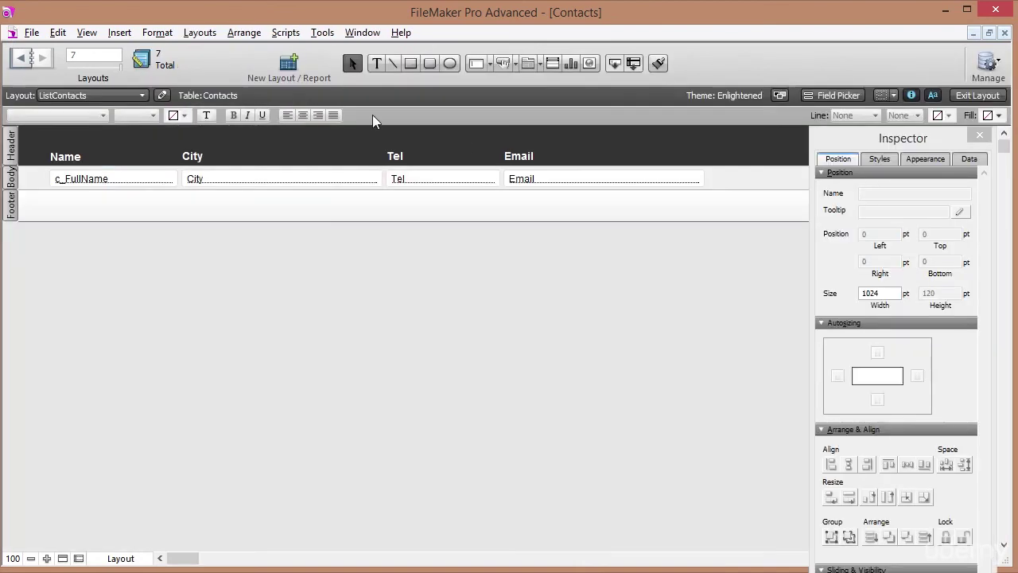
{"action": "left_click", "coordinate": [199, 33]}
{"action": "left_click", "coordinate": [224, 145]}
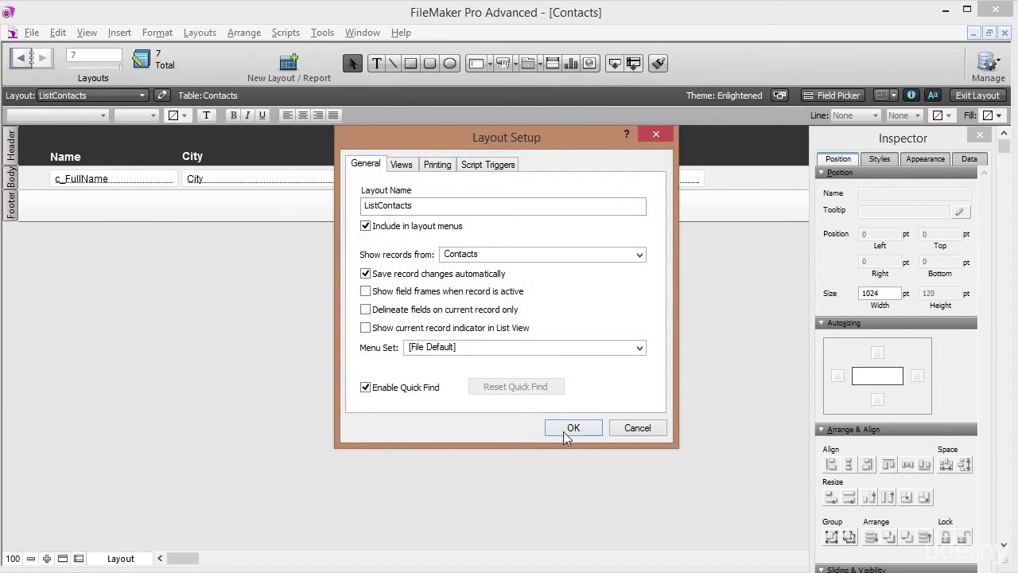
{"action": "left_click", "coordinate": [564, 431]}
{"action": "left_click", "coordinate": [966, 97]}
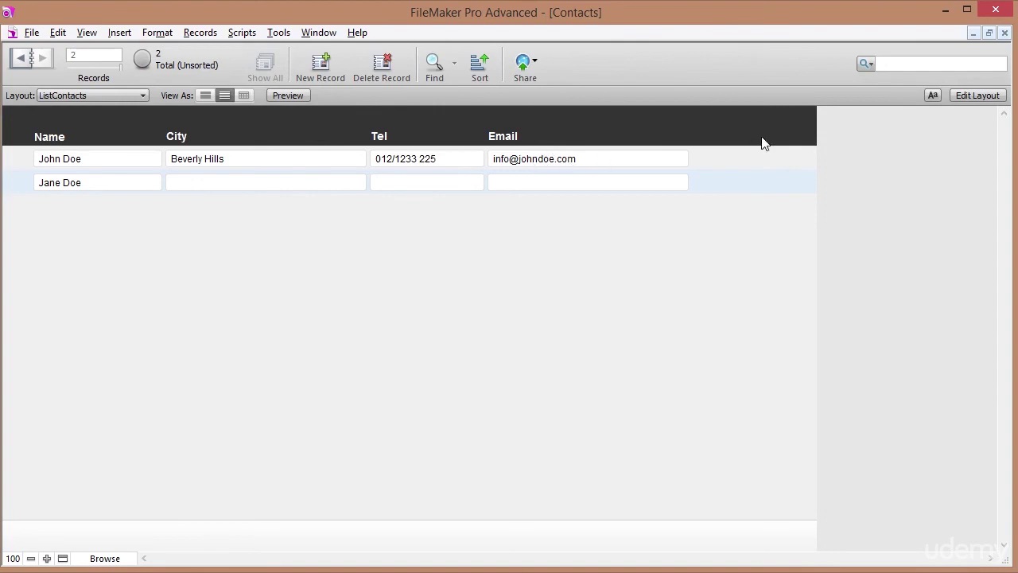
{"action": "left_click", "coordinate": [970, 96]}
Give the Email field a Send Mail button action.
{"action": "right_click", "coordinate": [568, 184]}
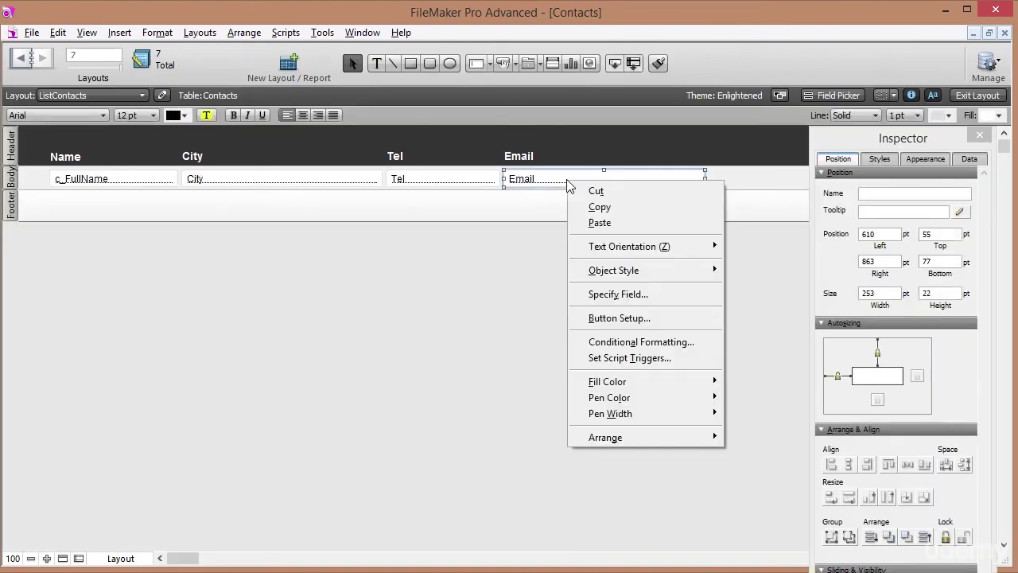
{"action": "left_click", "coordinate": [598, 315]}
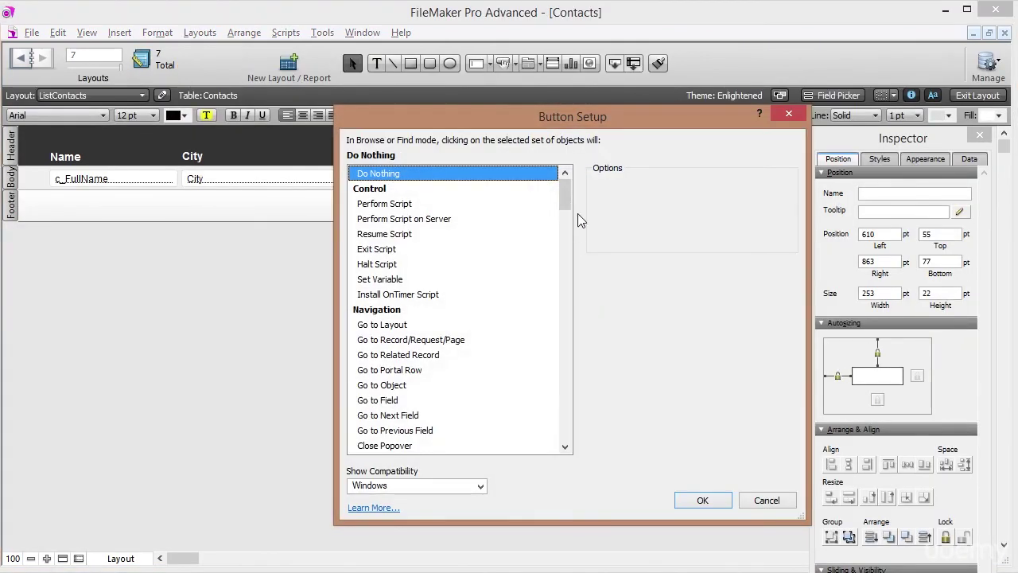
{"action": "left_click_drag", "start_coordinate": [567, 202], "coordinate": [568, 432]}
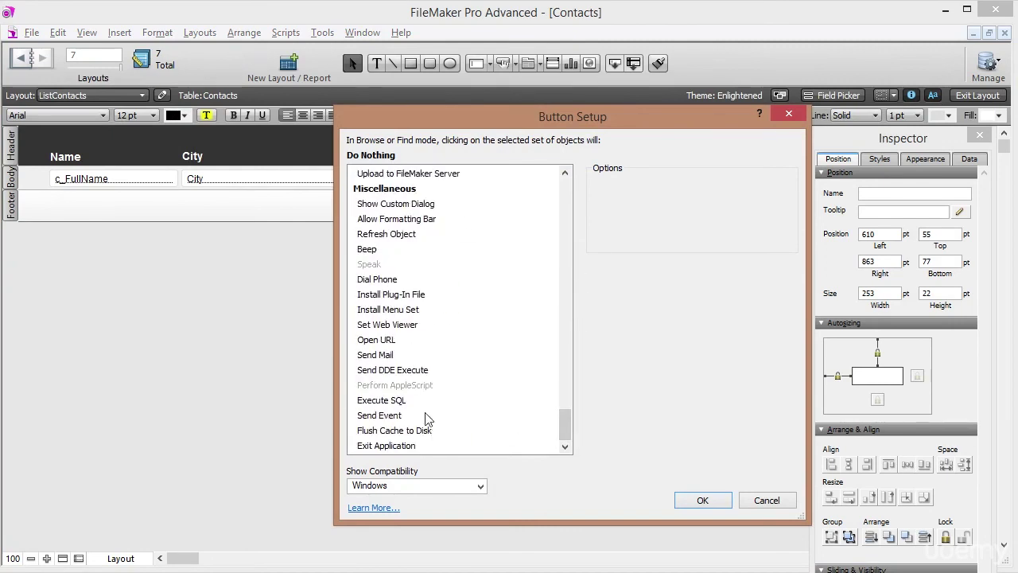
{"action": "left_click", "coordinate": [390, 356]}
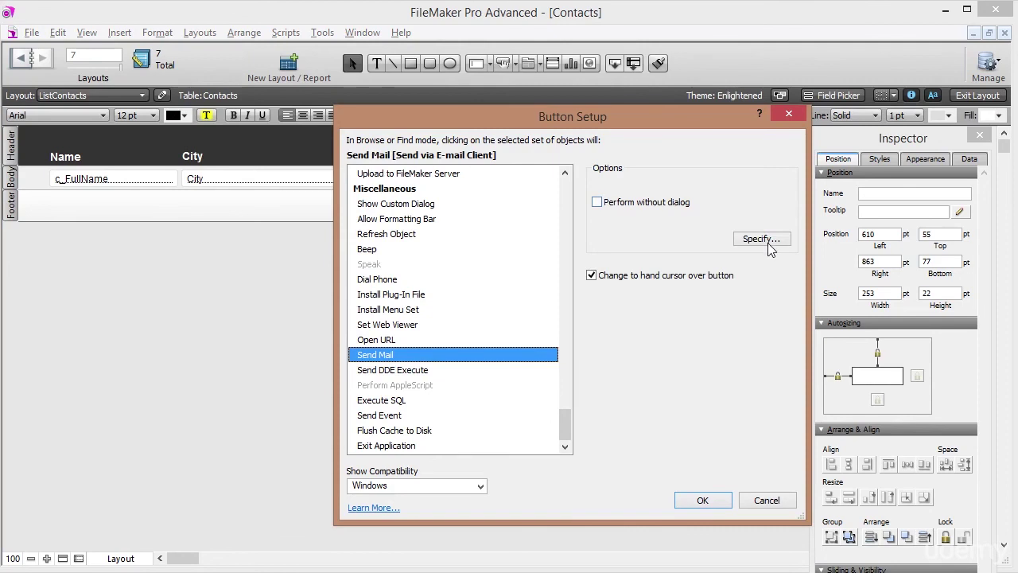
Set the Send Mail recipient to the Contacts::Email field and confirm all dialogs.
{"action": "left_click", "coordinate": [768, 244]}
{"action": "left_click", "coordinate": [820, 248]}
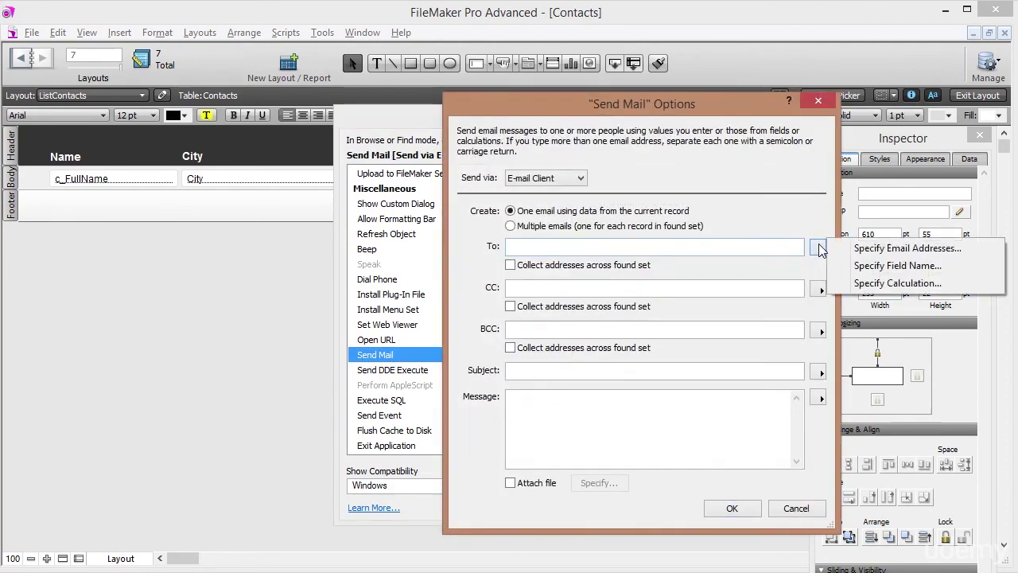
{"action": "left_click", "coordinate": [859, 265]}
{"action": "left_click", "coordinate": [614, 294]}
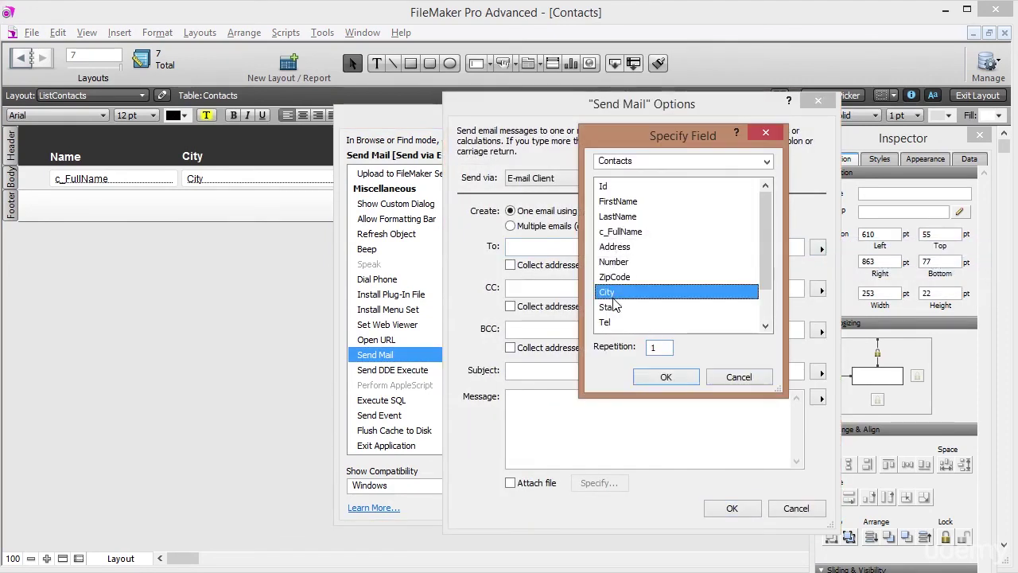
{"action": "scroll", "coordinate": [613, 302], "scroll_direction": "down", "scroll_amount": 1}
{"action": "left_click", "coordinate": [613, 293]}
{"action": "left_click", "coordinate": [666, 377]}
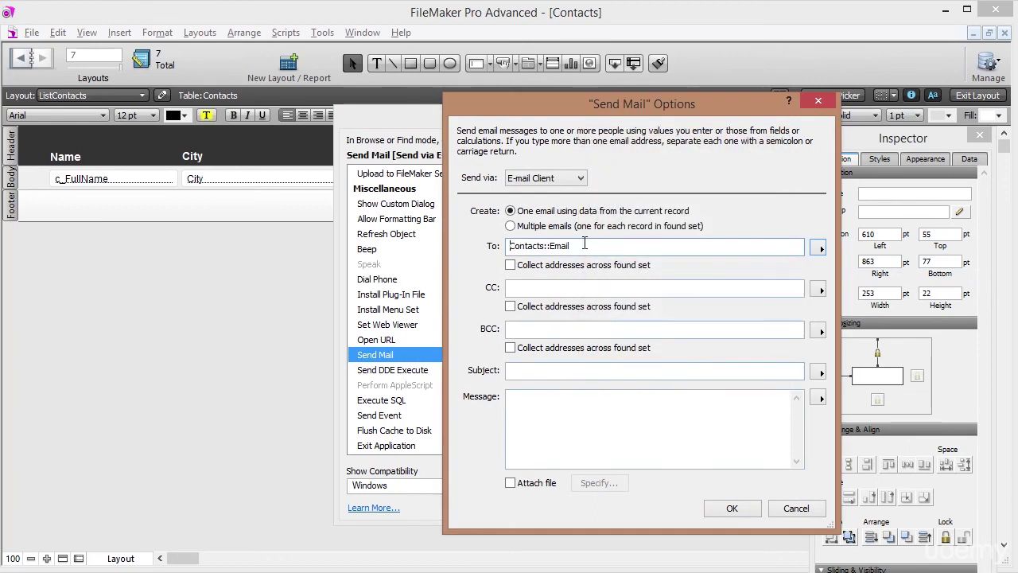
{"action": "left_click", "coordinate": [732, 508]}
{"action": "left_click", "coordinate": [704, 500]}
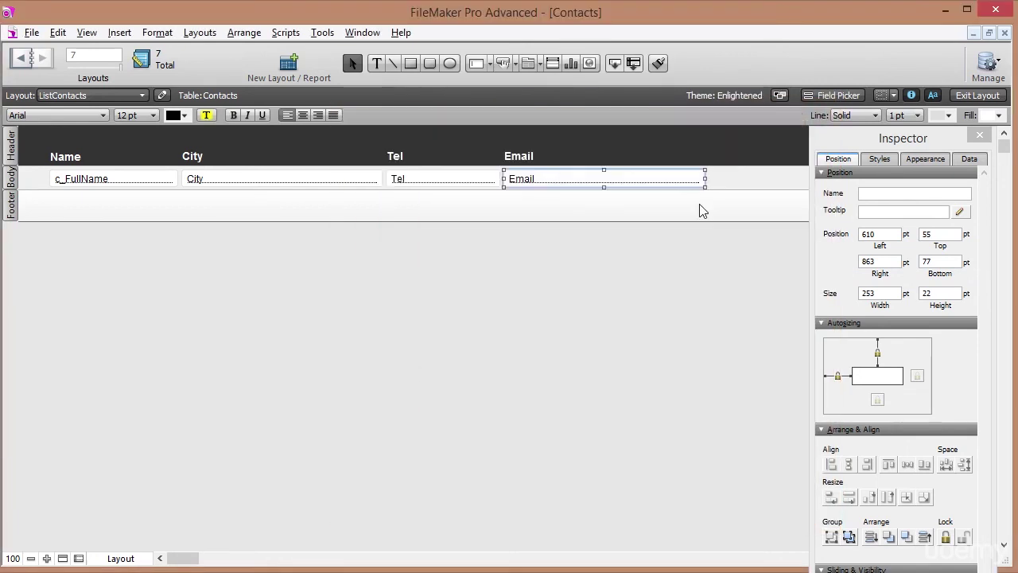
Browse the records and test the second contact's Tel and Email fields, then commit.
{"action": "left_click", "coordinate": [963, 96]}
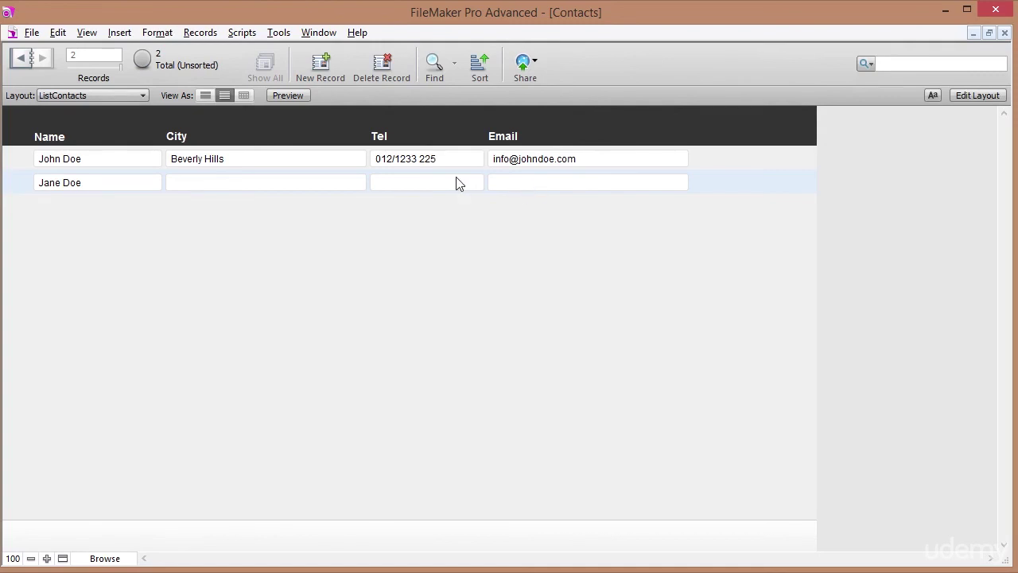
{"action": "left_click", "coordinate": [398, 183]}
{"action": "key", "text": "Tab"}
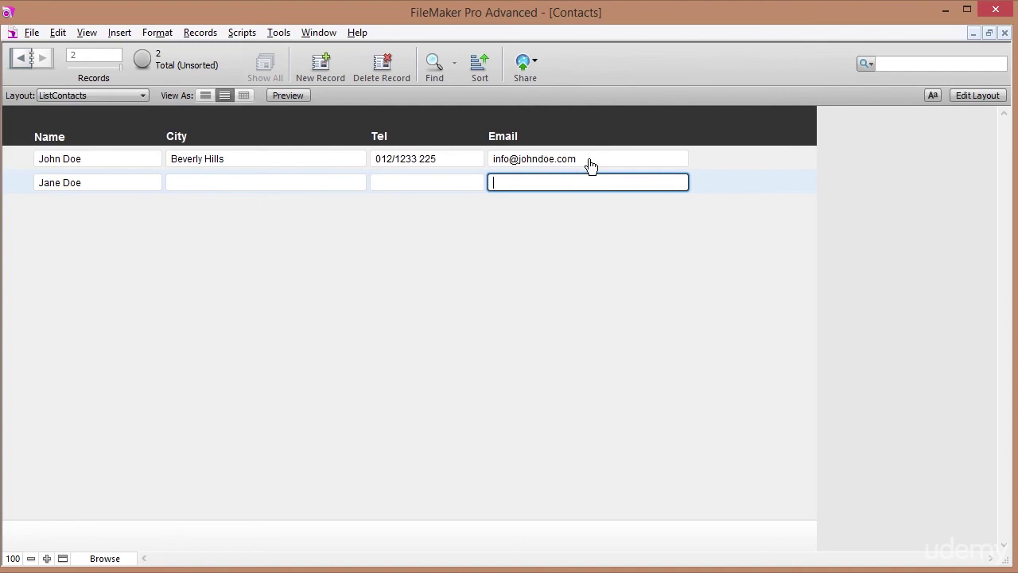
{"action": "left_click", "coordinate": [854, 215]}
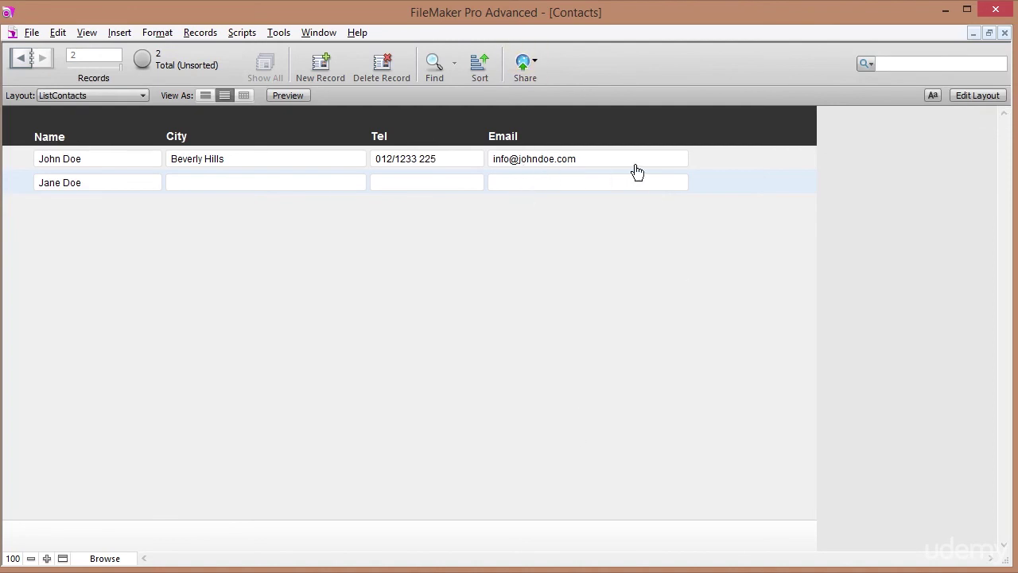
Change the Email field's text colour from light blue to a stronger blue, then browse.
{"action": "left_click", "coordinate": [954, 96]}
{"action": "left_click", "coordinate": [555, 179]}
{"action": "left_click", "coordinate": [182, 115]}
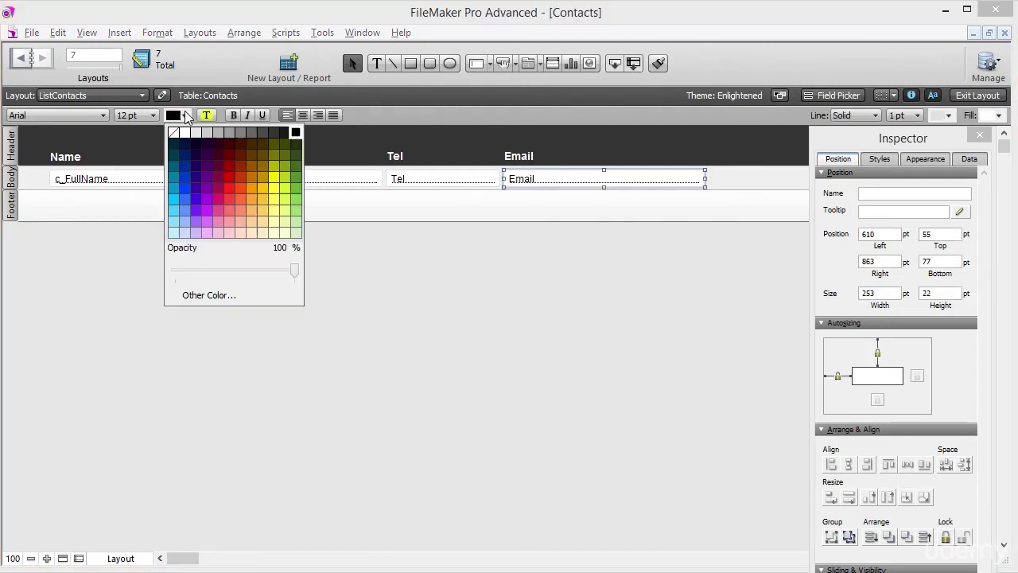
{"action": "left_click", "coordinate": [184, 230]}
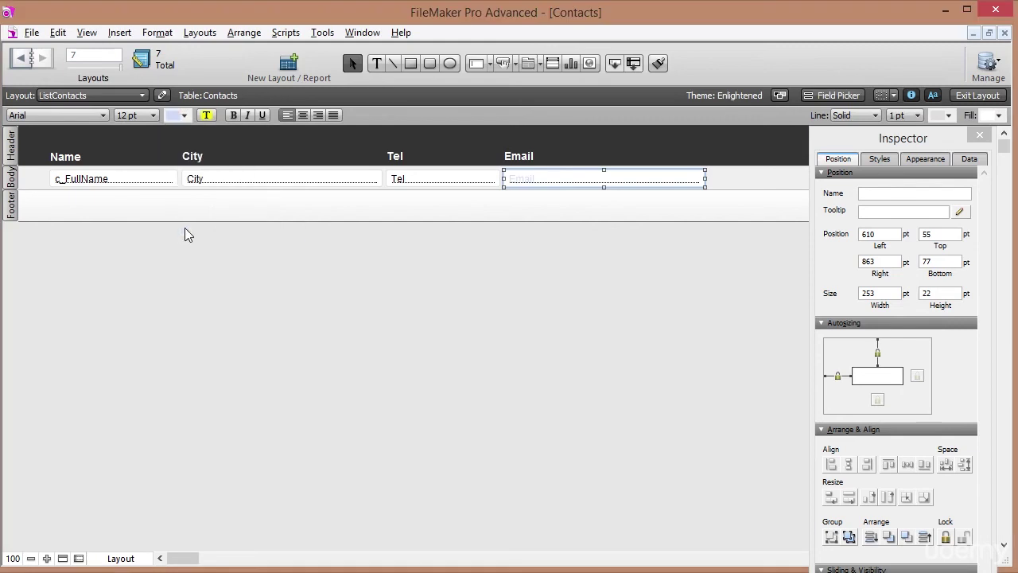
{"action": "left_click", "coordinate": [182, 117]}
{"action": "left_click", "coordinate": [183, 210]}
{"action": "left_click", "coordinate": [975, 95]}
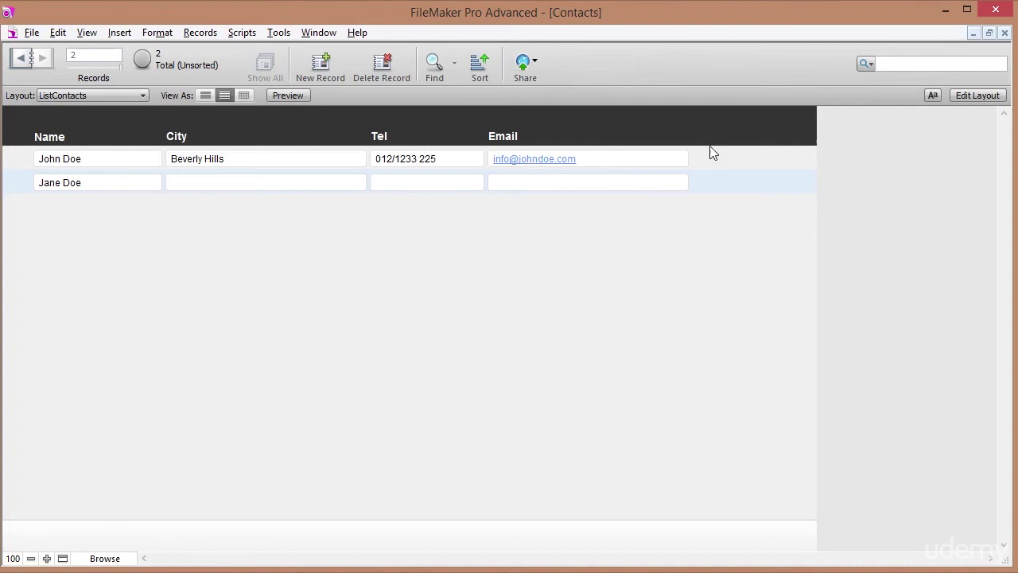
Make the c_FullName field a button that goes to the LayContacts layout.
{"action": "left_click", "coordinate": [972, 95]}
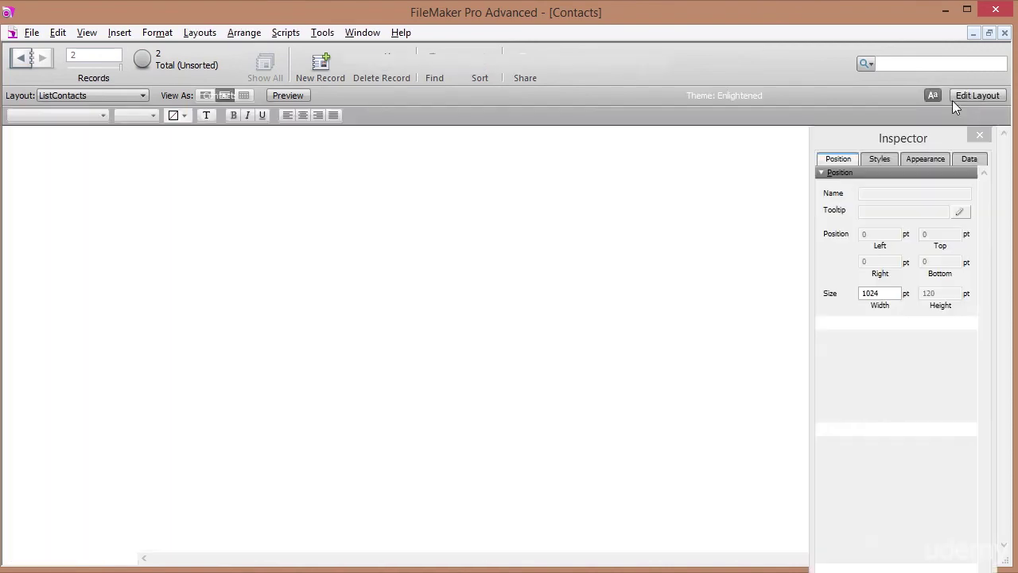
{"action": "left_click", "coordinate": [121, 180]}
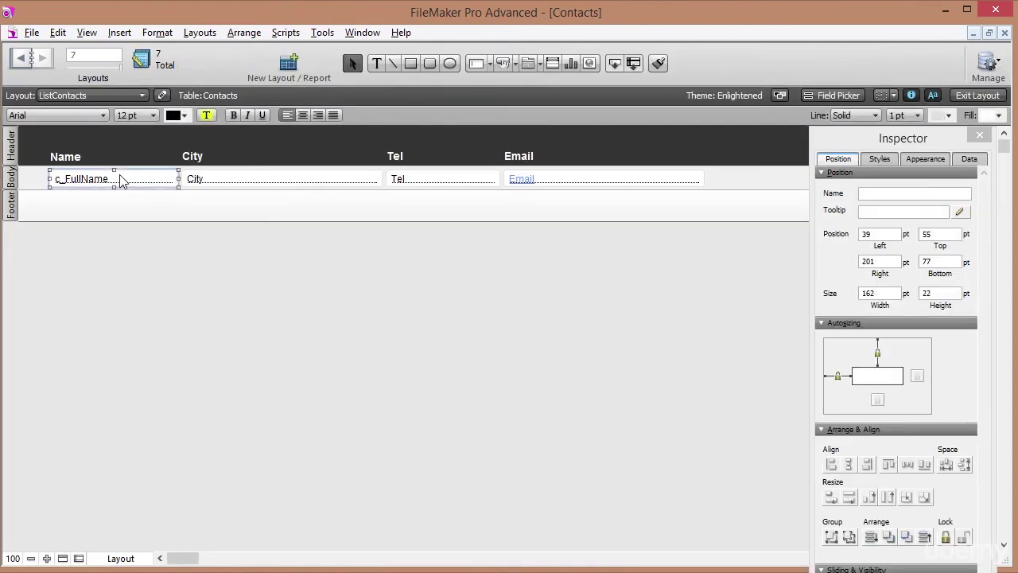
{"action": "right_click", "coordinate": [119, 180]}
{"action": "left_click", "coordinate": [205, 315]}
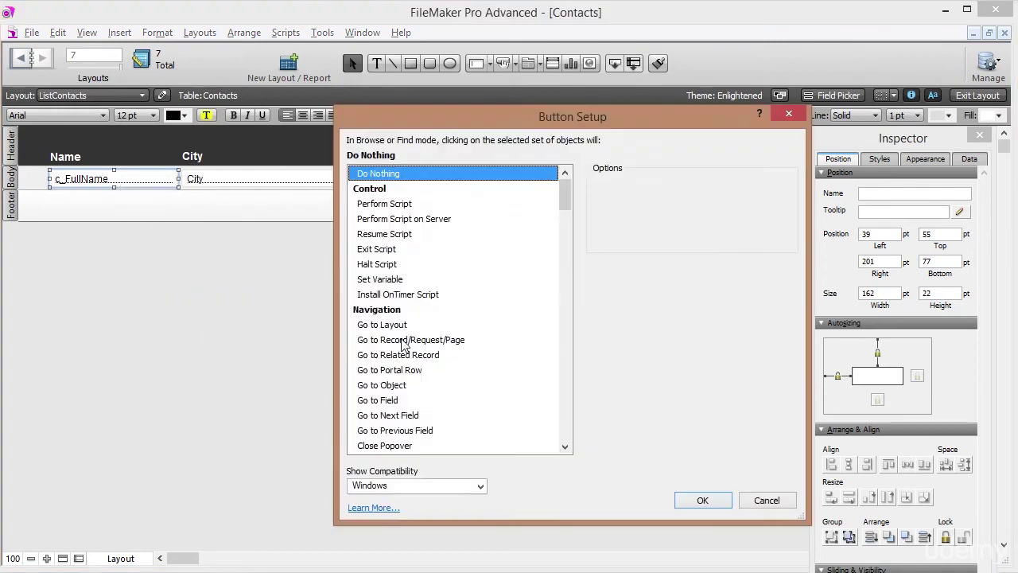
{"action": "left_click", "coordinate": [405, 326]}
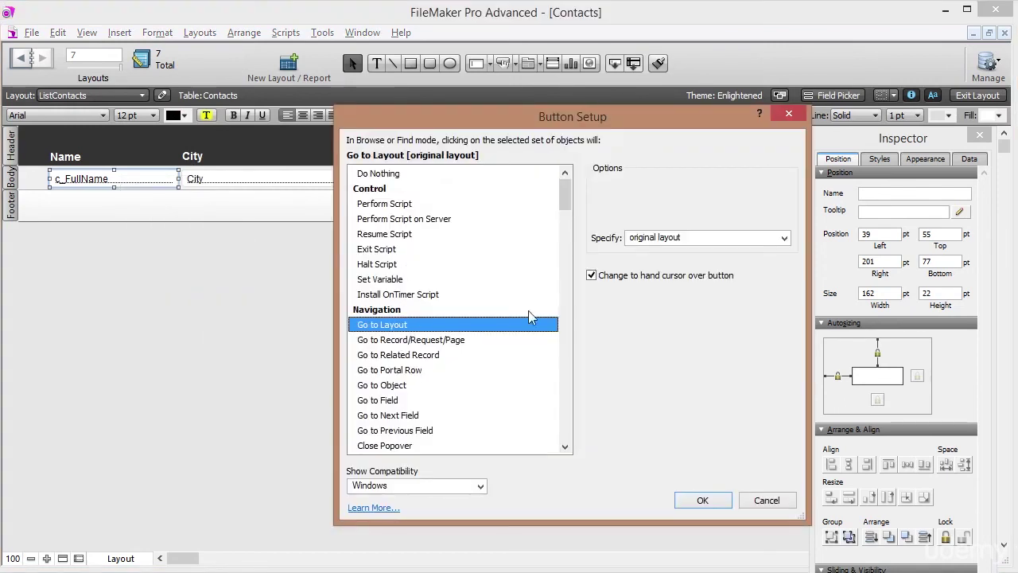
{"action": "left_click", "coordinate": [660, 240]}
{"action": "left_click", "coordinate": [671, 269]}
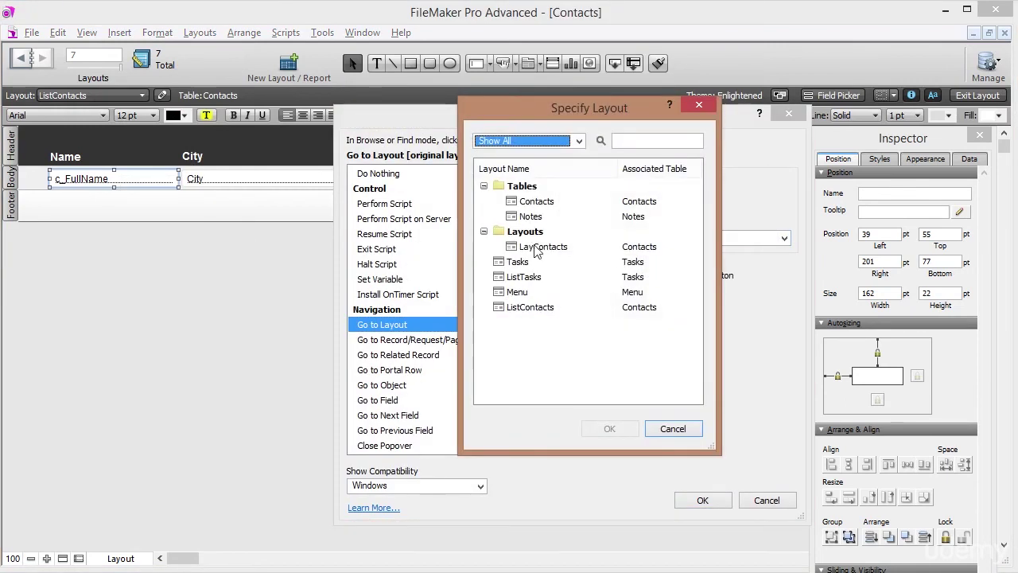
{"action": "left_click", "coordinate": [535, 248]}
{"action": "left_click", "coordinate": [610, 429]}
{"action": "left_click", "coordinate": [692, 498]}
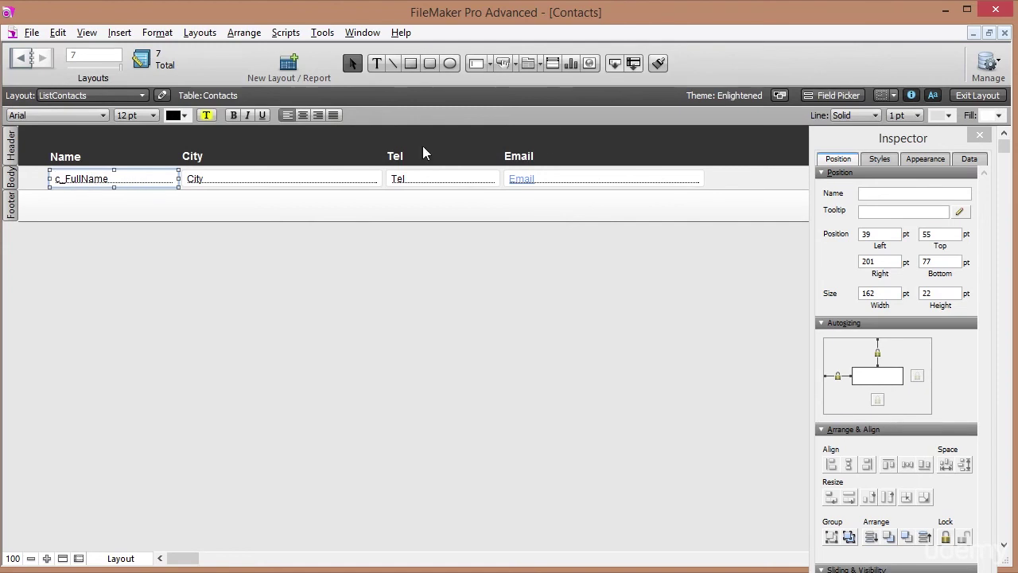
In Browse mode, switch the current record back and forth between the two contacts.
{"action": "left_click", "coordinate": [964, 95]}
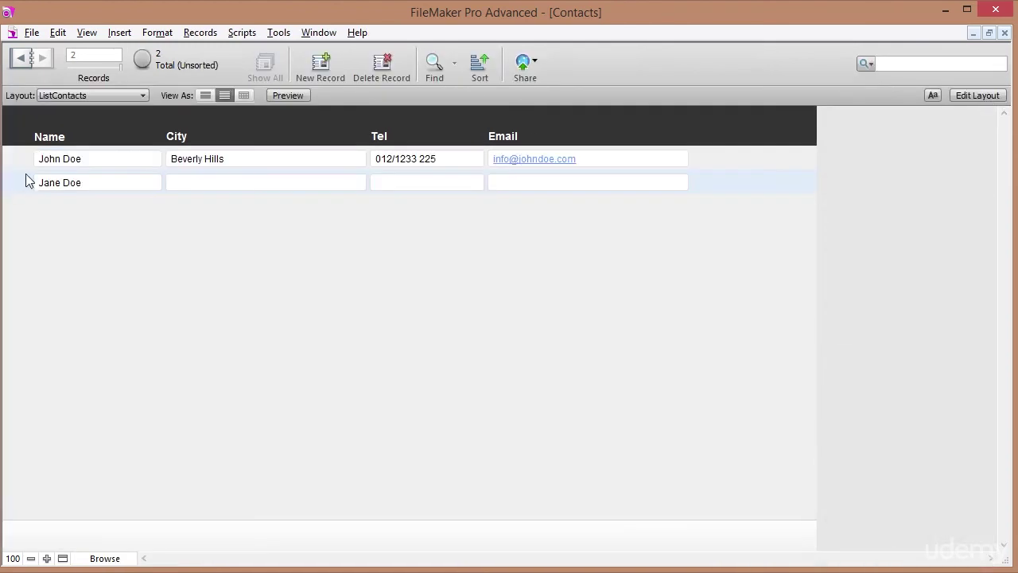
{"action": "left_click", "coordinate": [20, 165]}
{"action": "left_click", "coordinate": [21, 183]}
{"action": "left_click", "coordinate": [22, 170]}
{"action": "left_click", "coordinate": [23, 189]}
{"action": "left_click", "coordinate": [22, 166]}
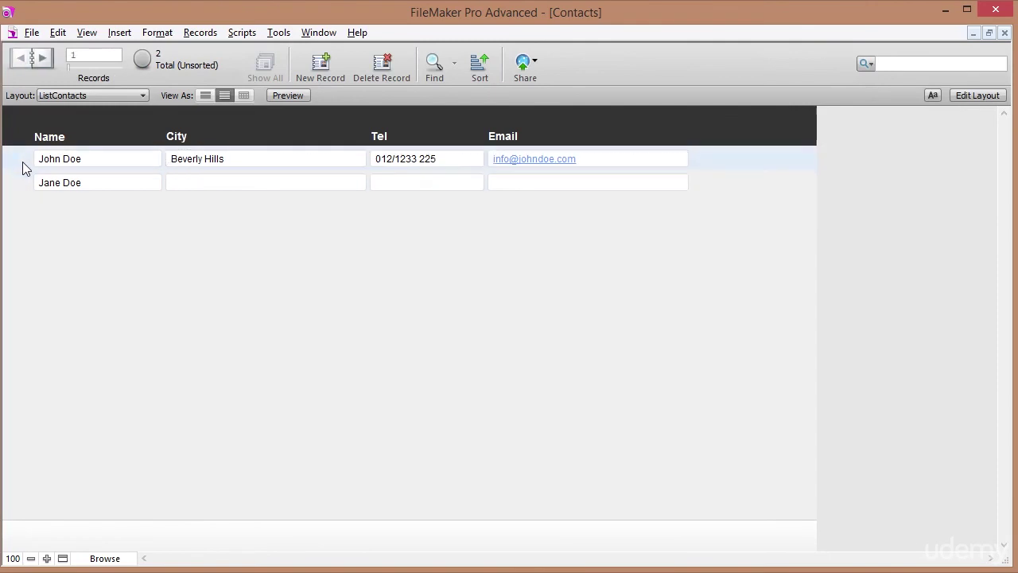
{"action": "left_click", "coordinate": [24, 185]}
{"action": "left_click", "coordinate": [26, 162]}
{"action": "left_click", "coordinate": [33, 192]}
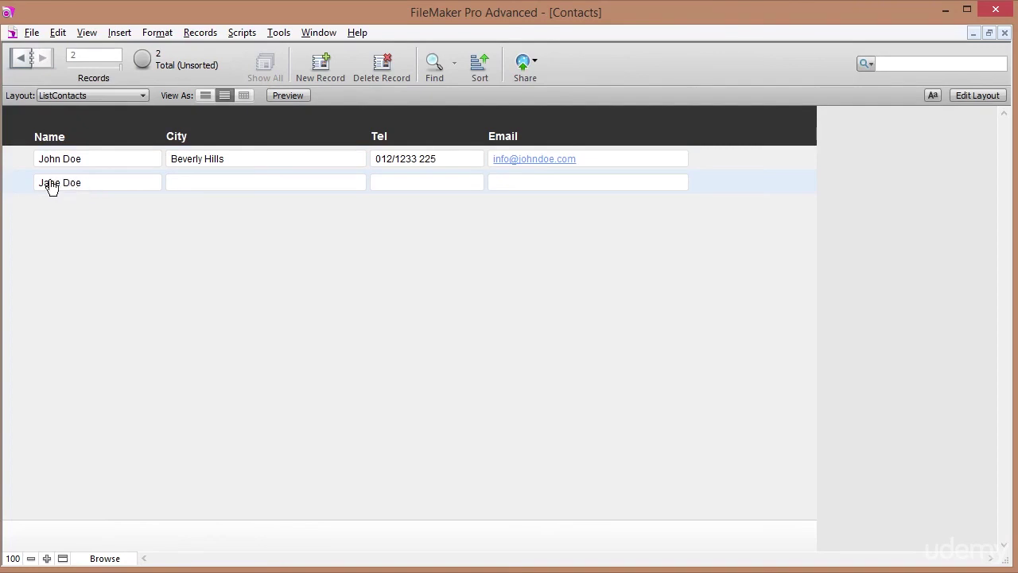
Underline and colour the c_FullName text blue, then open the first contact in LayContacts.
{"action": "left_click", "coordinate": [965, 95]}
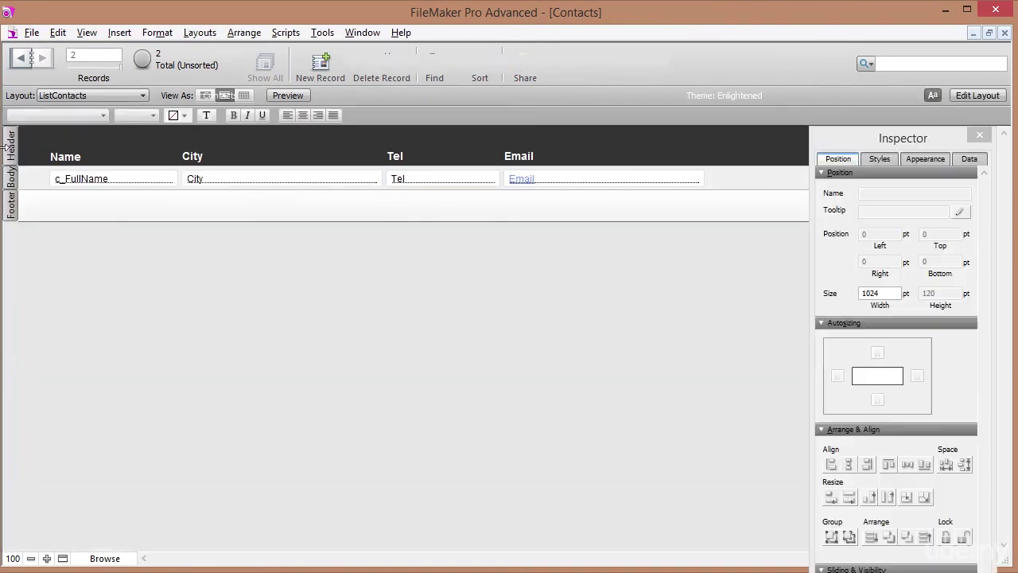
{"action": "left_click", "coordinate": [109, 185]}
{"action": "left_click", "coordinate": [262, 115]}
{"action": "left_click", "coordinate": [178, 115]}
{"action": "left_click", "coordinate": [186, 211]}
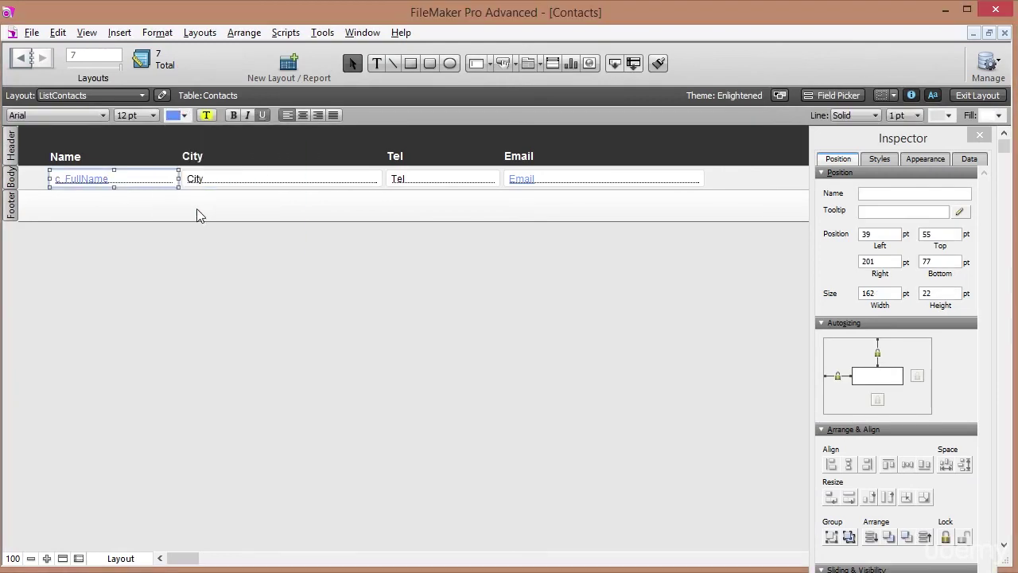
{"action": "key", "text": "ctrl+b"}
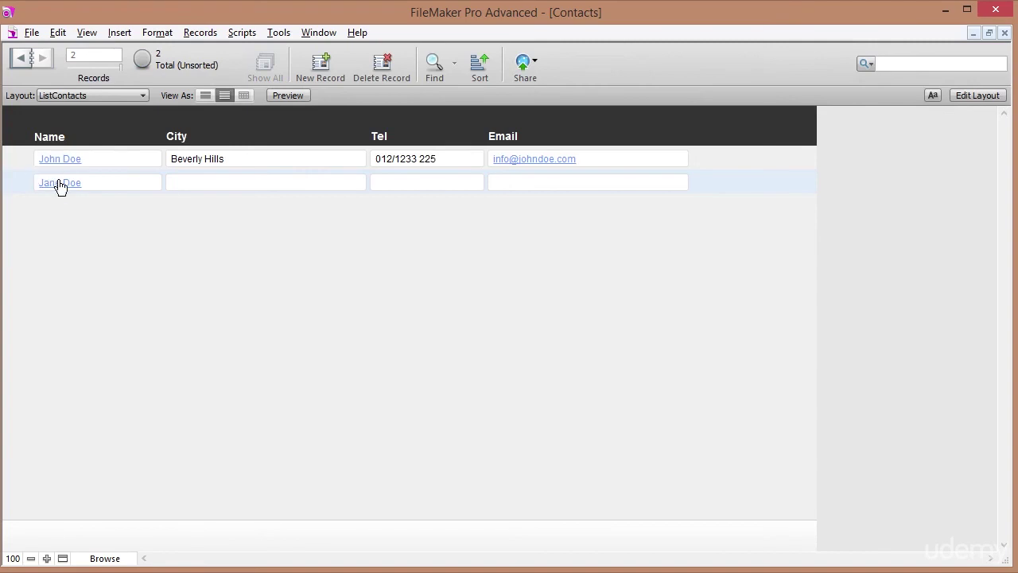
{"action": "left_click", "coordinate": [68, 164]}
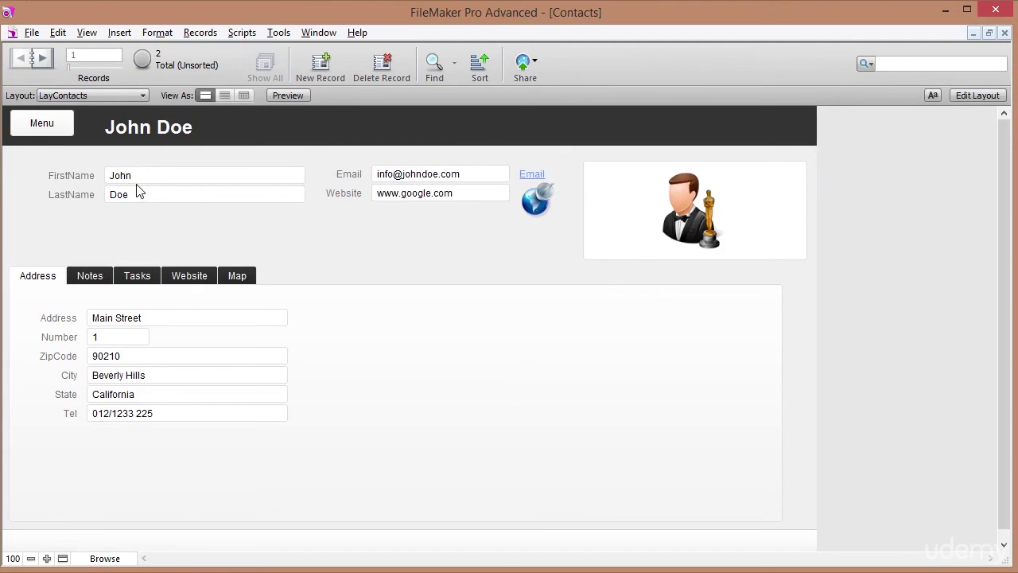
Nudge the header's <<c_FullName>> field right and Ctrl-drag a copy of the Menu button beside it.
{"action": "left_click", "coordinate": [998, 100]}
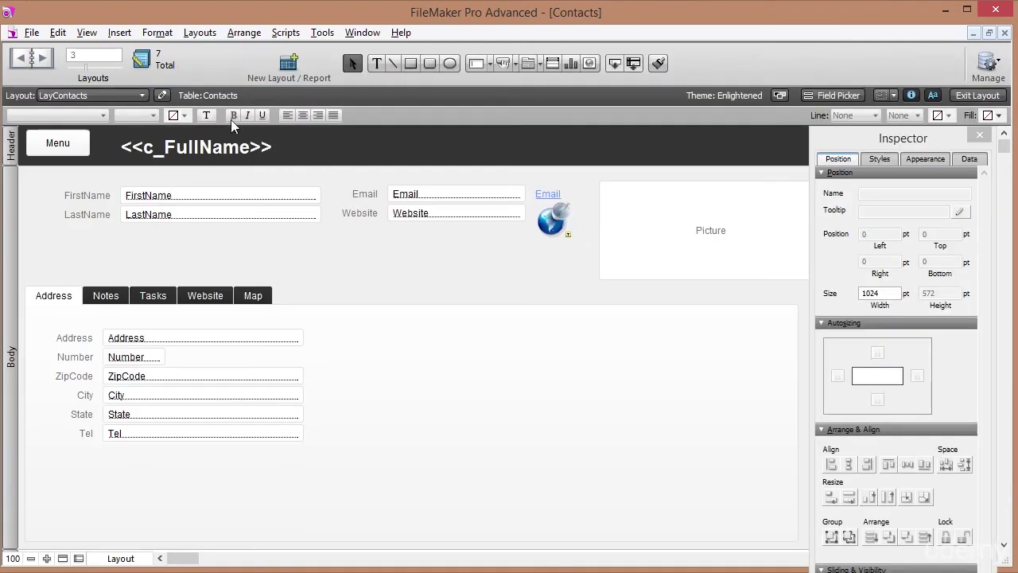
{"action": "left_click", "coordinate": [223, 153]}
{"action": "key", "text": "Right"}
{"action": "key", "text": "Right"}
{"action": "key", "text": "Right"}
{"action": "key", "text": "Right"}
{"action": "key", "text": "Right"}
{"action": "key", "text": "Right"}
{"action": "key", "text": "Right"}
{"action": "key", "text": "Right"}
{"action": "key", "text": "Right"}
{"action": "key", "text": "Right"}
{"action": "key", "text": "Right"}
{"action": "key", "text": "Right"}
{"action": "key", "text": "Right"}
{"action": "key", "text": "Right"}
{"action": "key", "text": "Right"}
{"action": "key", "text": "Right"}
{"action": "key", "text": "Right"}
{"action": "key", "text": "Right"}
{"action": "key", "text": "Right"}
{"action": "key", "text": "Right"}
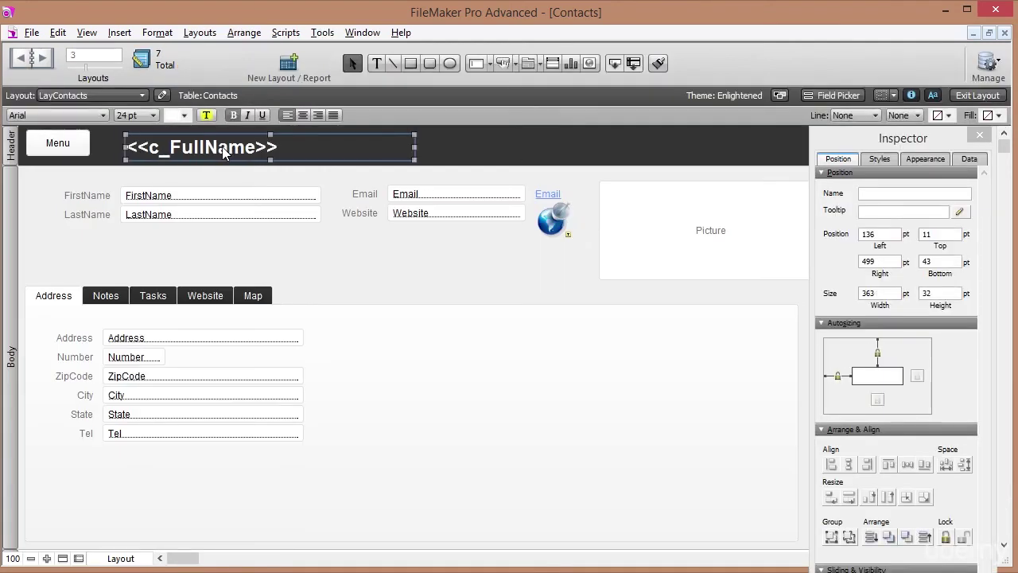
{"action": "key", "text": "Right"}
{"action": "key", "text": "Right"}
{"action": "key", "text": "Right"}
{"action": "key", "text": "Right"}
{"action": "key", "text": "Right"}
{"action": "key", "text": "Right"}
{"action": "key", "text": "Right"}
{"action": "key", "text": "Right"}
{"action": "key", "text": "Right"}
{"action": "key", "text": "Right"}
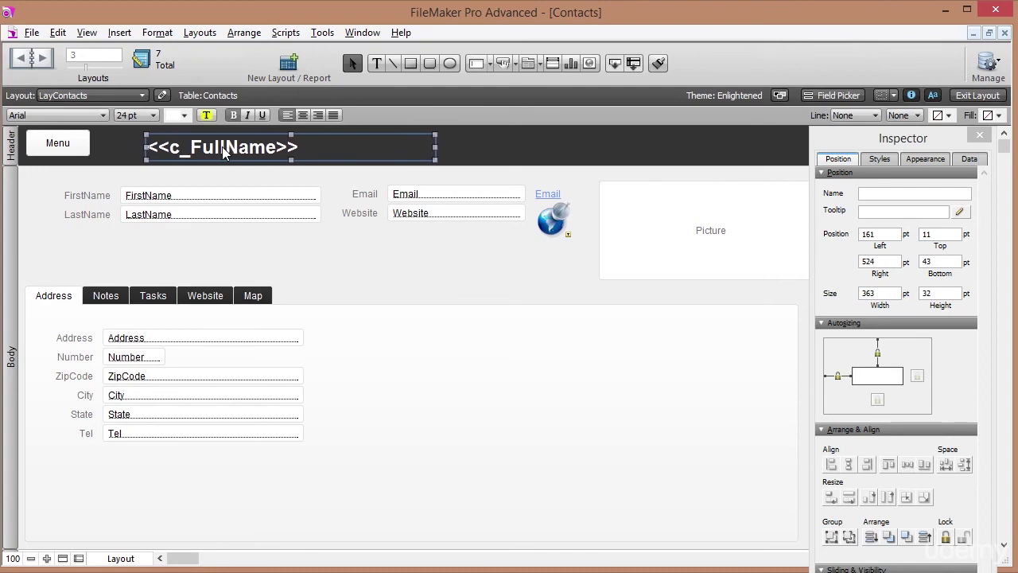
{"action": "left_click", "coordinate": [59, 145]}
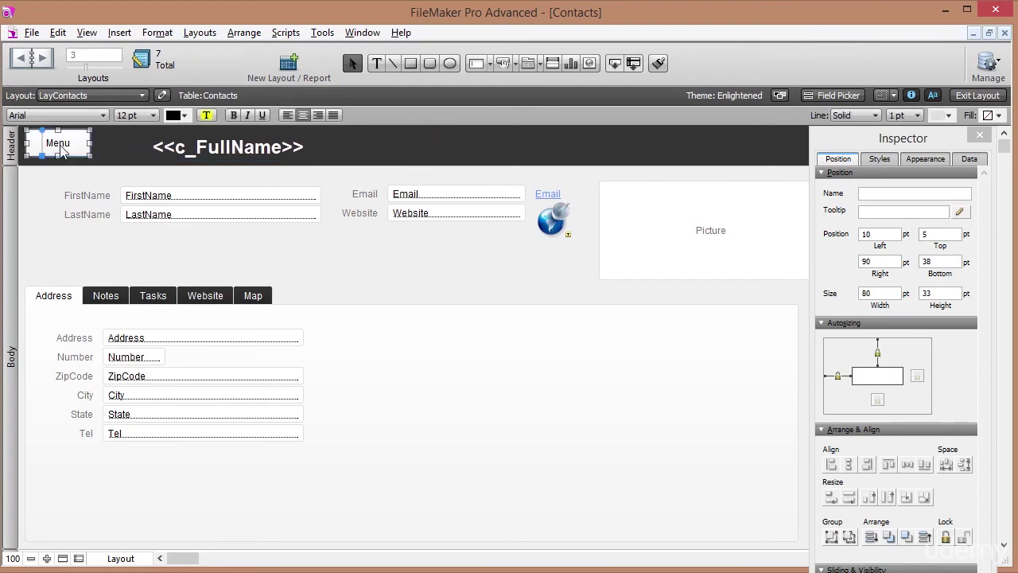
{"action": "left_click_drag", "start_coordinate": [58, 148], "coordinate": [126, 141]}
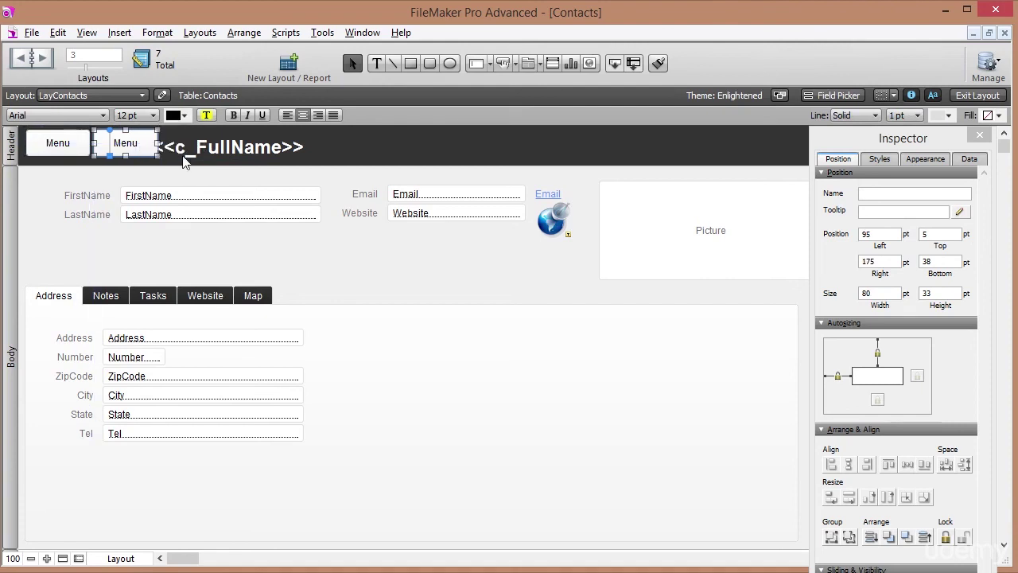